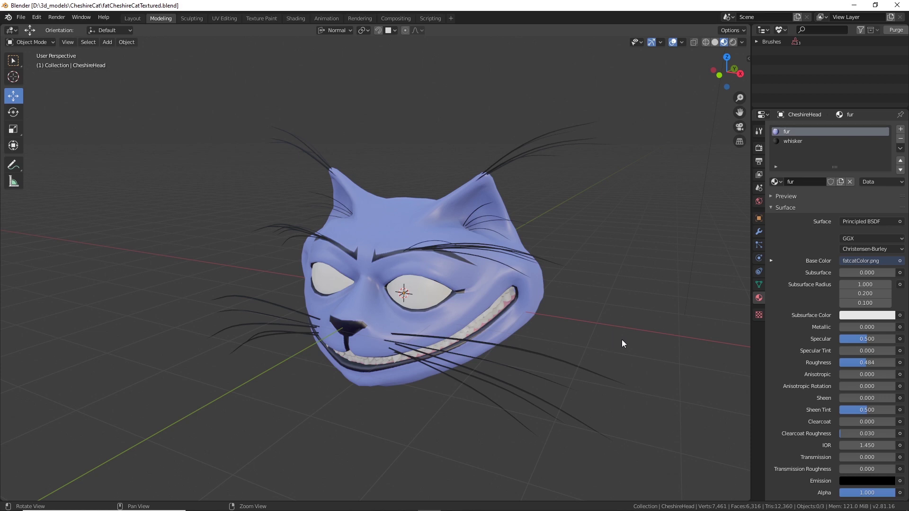
Examine the cat head's mesh topology in Edit Mode and return to Object Mode.
mouse_move(621, 339)
middle_down()
mouse_move(589, 339)
mouse_move(635, 328)
middle_up()
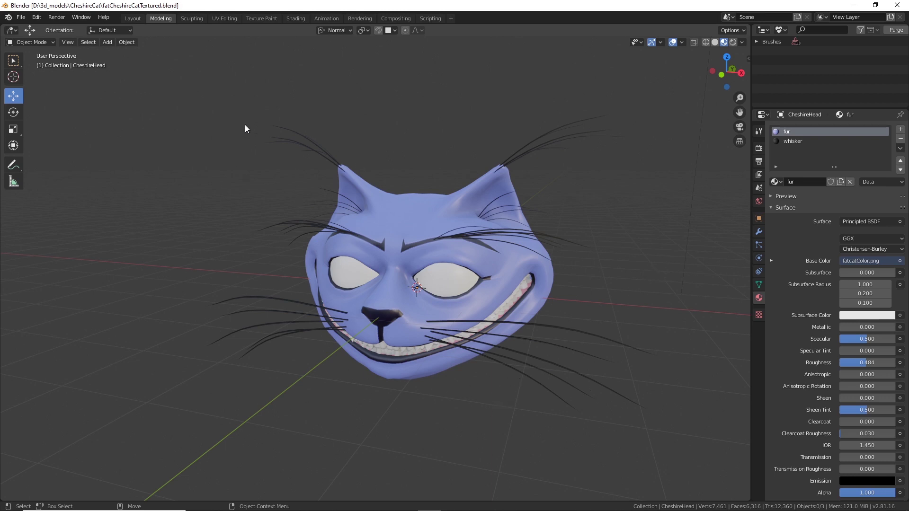
click(39, 43)
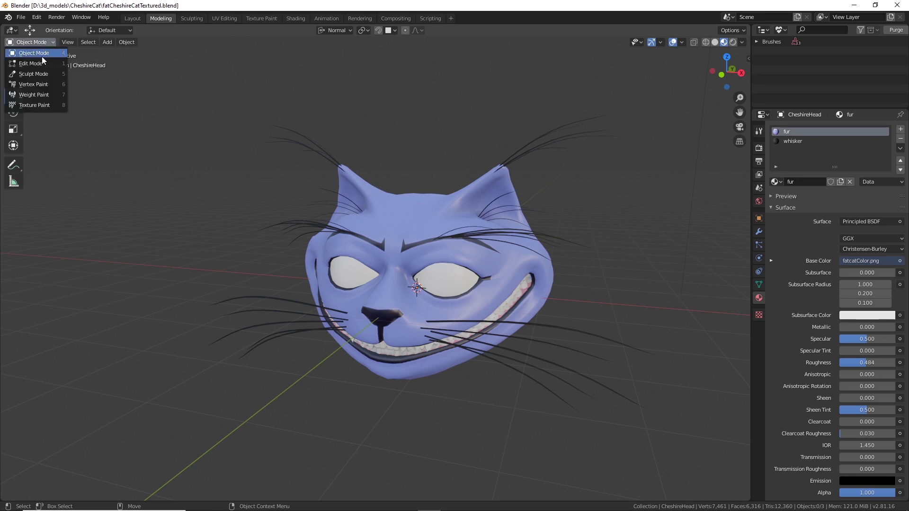
click(39, 64)
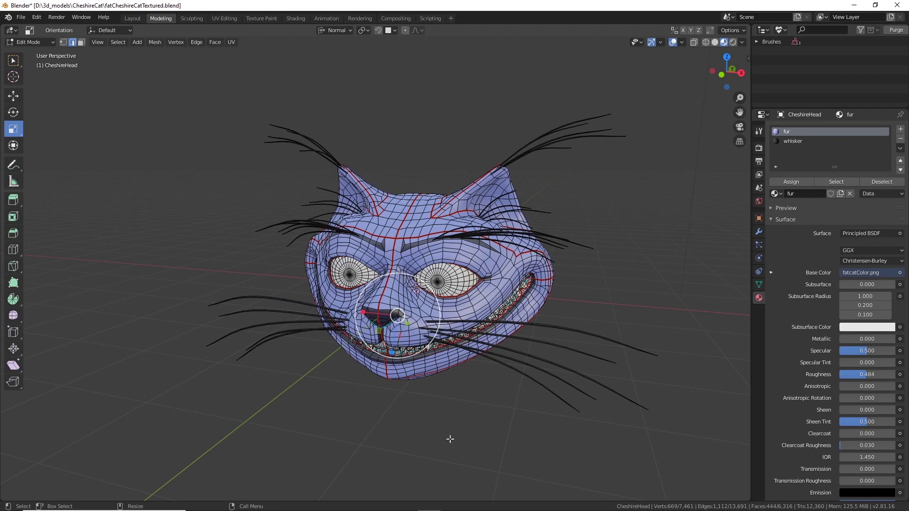
middle_drag(451, 439, 406, 382)
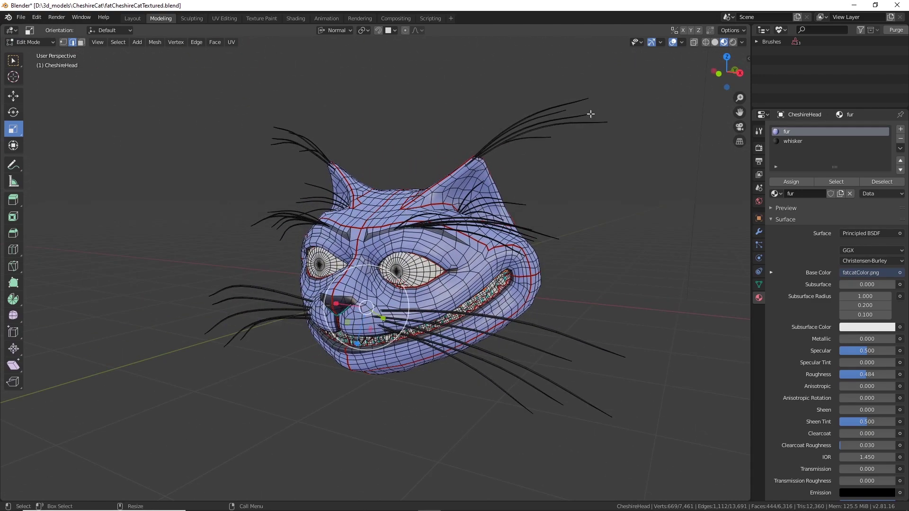
middle_drag(571, 278, 604, 287)
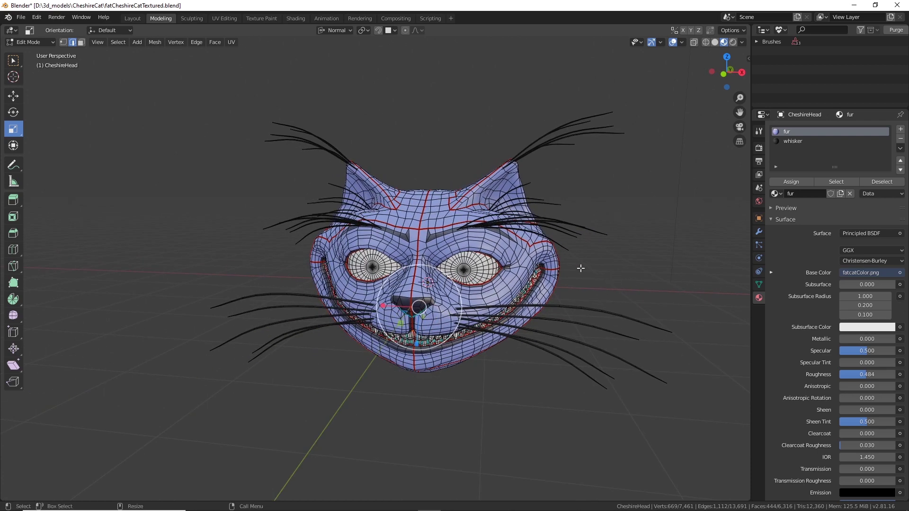
click(40, 44)
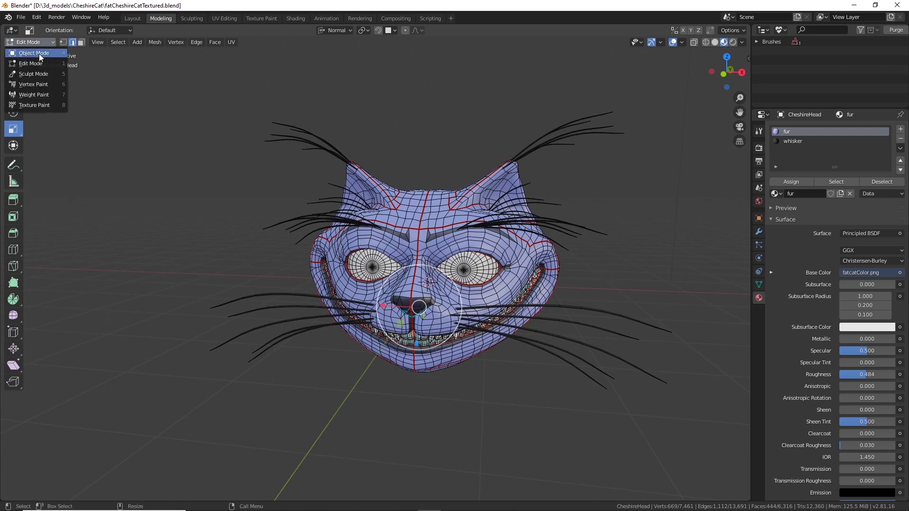
click(38, 54)
click(21, 17)
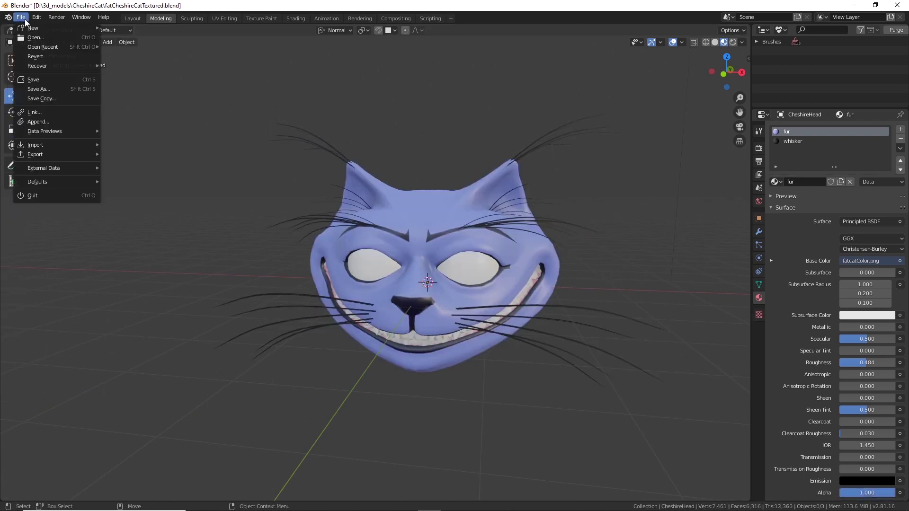
mouse_move(38, 50)
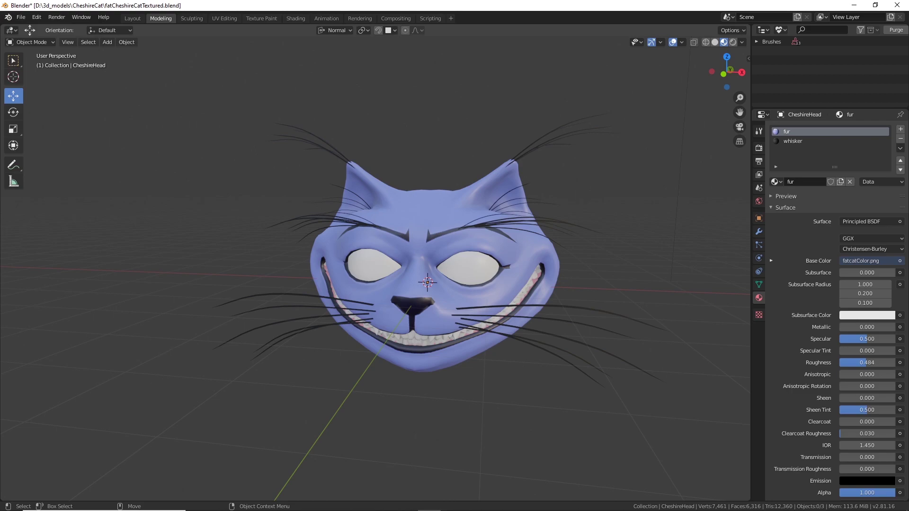
Switch to Chrome and search Google for "hubs custom avatar mozilla".
click(313, 502)
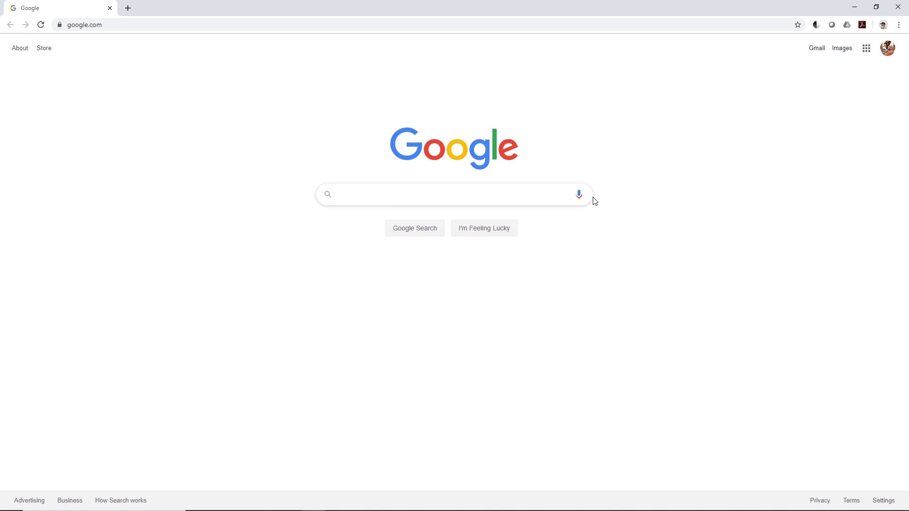
text(hub)
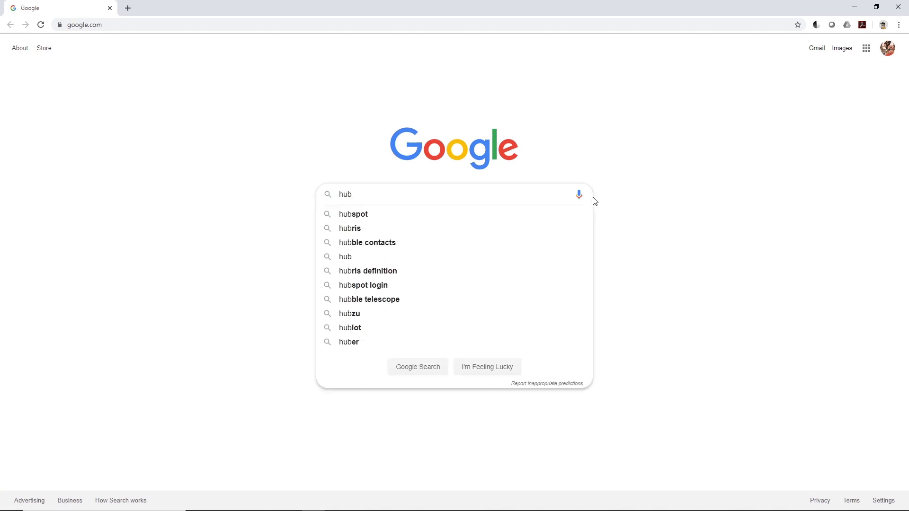
text(s avat)
key(BackSpace)
key(BackSpace)
key(BackSpace)
key(BackSpace)
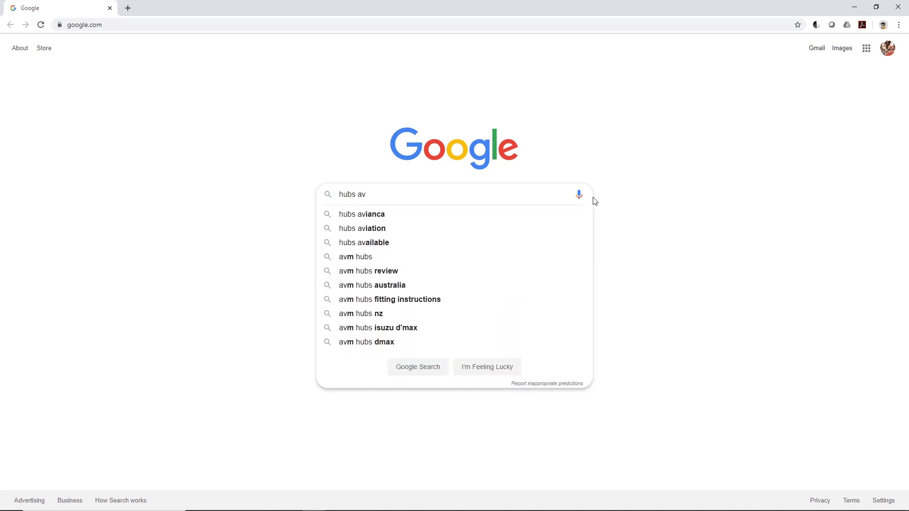
text(custo)
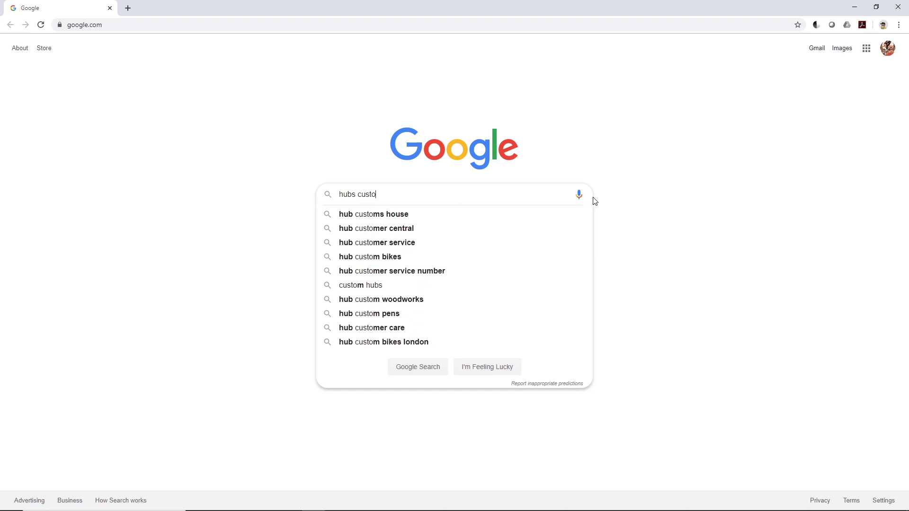
text(m avatar )
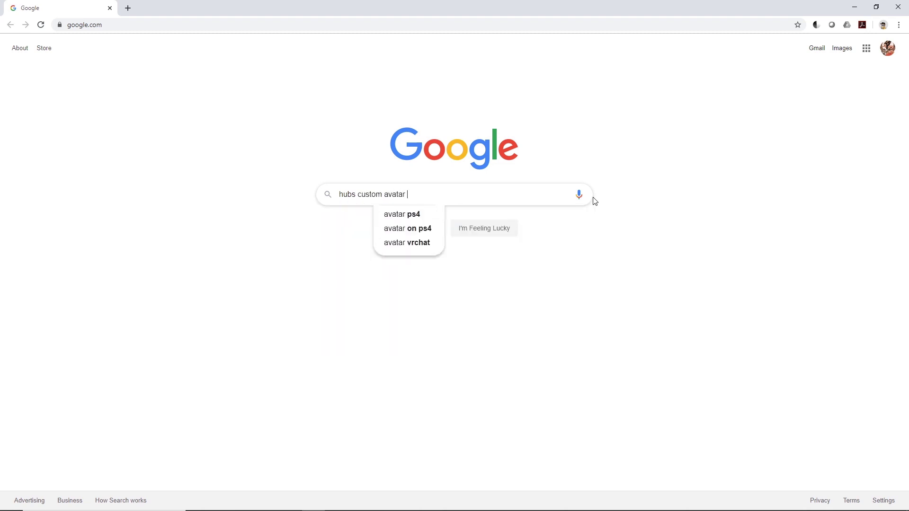
text(mozilla)
key(Return)
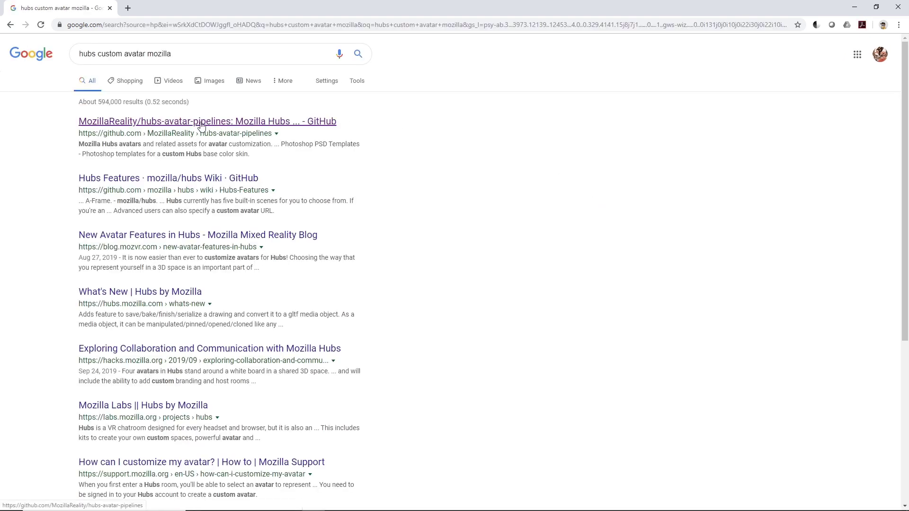
Open the MozillaReality/hubs-avatar-pipelines GitHub repository and look over its file list and README.
click(184, 128)
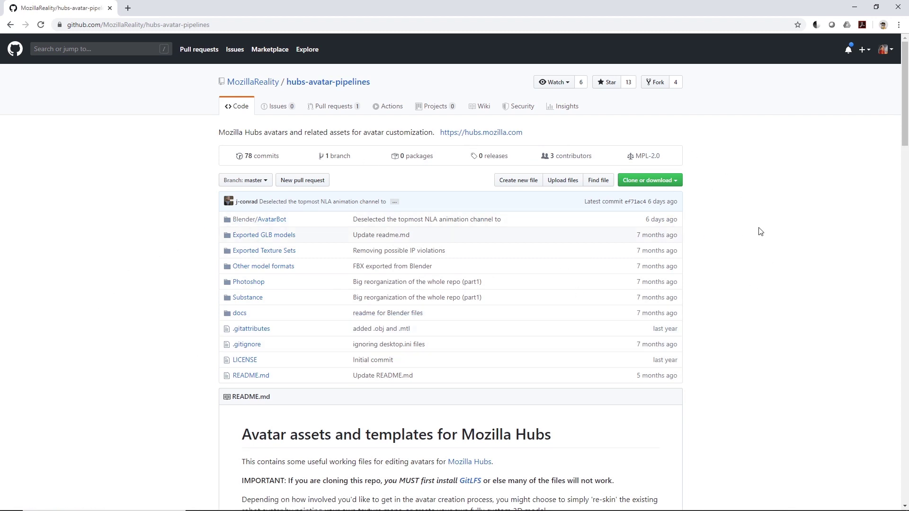
scroll(779, 284, down, 3)
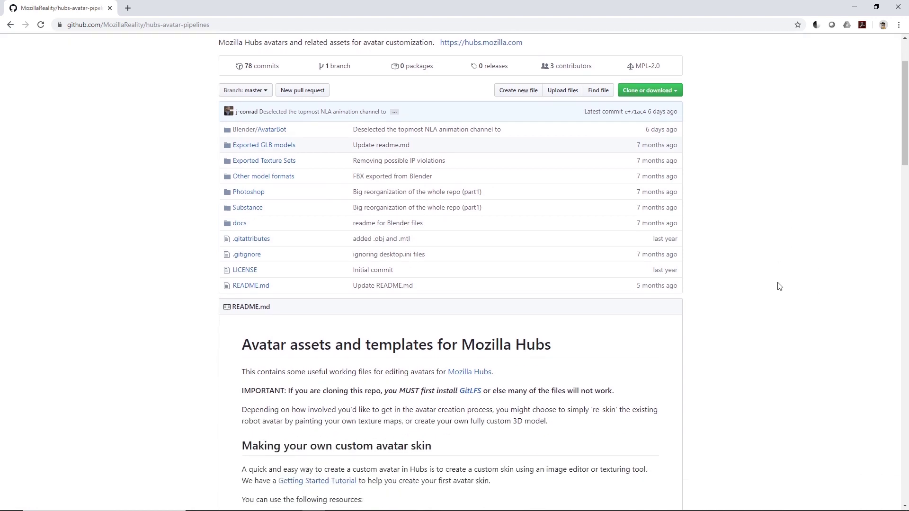
scroll(808, 321, up, 3)
scroll(688, 369, down, 2)
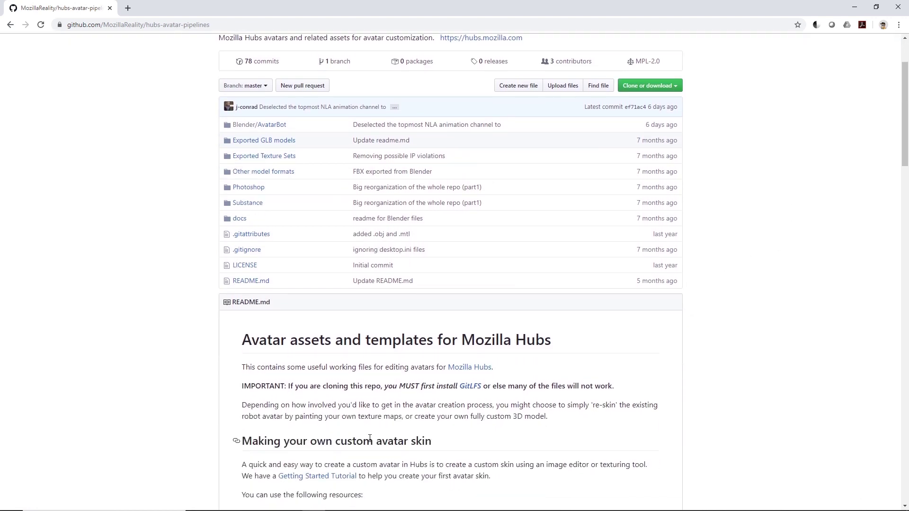
Read the Git Large File Storage page linked as GitLFS in the README and return to the repository page.
click(471, 388)
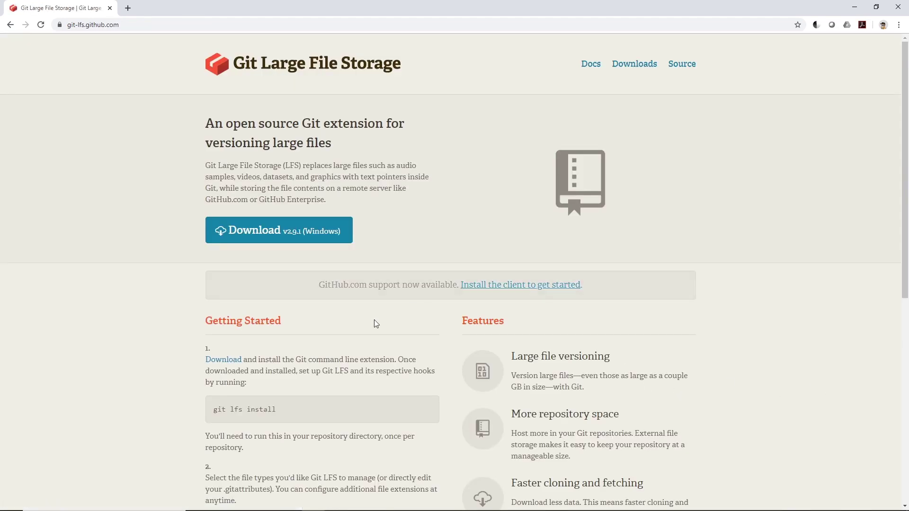
scroll(160, 342, down, 4)
scroll(241, 336, up, 3)
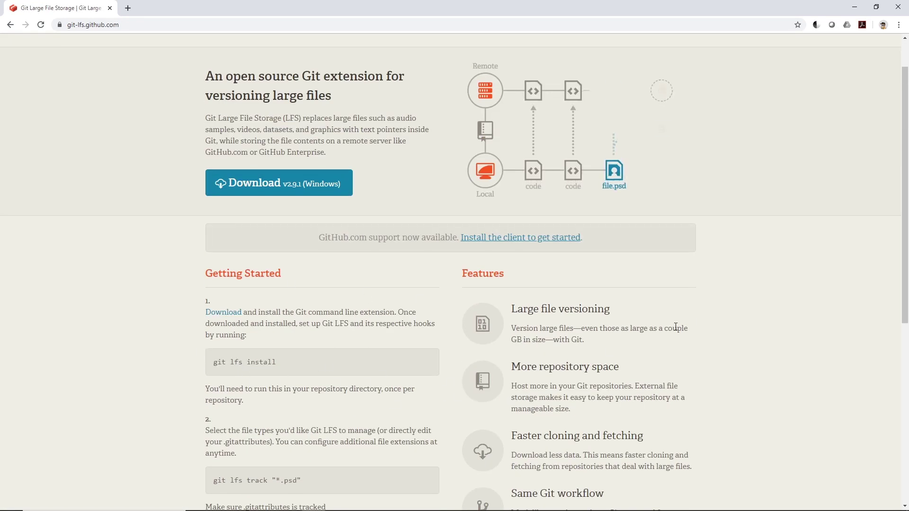
scroll(757, 379, down, 3)
scroll(303, 364, up, 4)
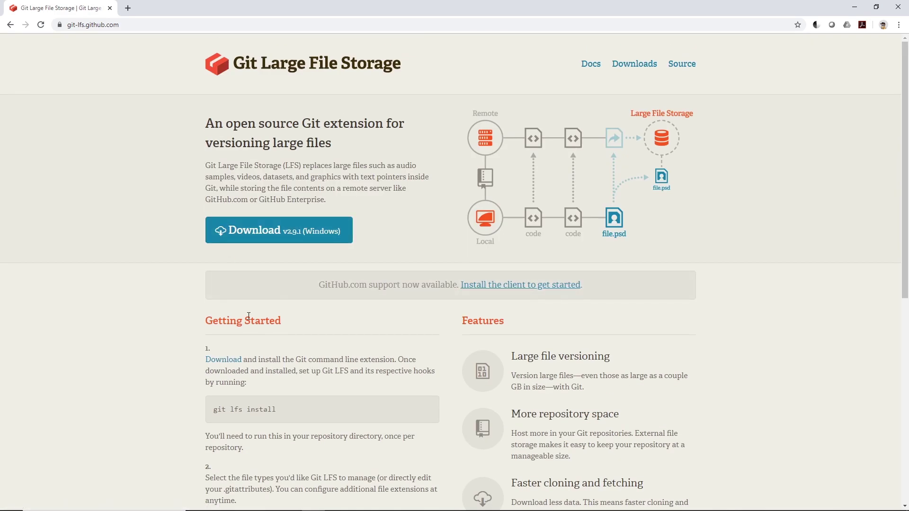
click(10, 25)
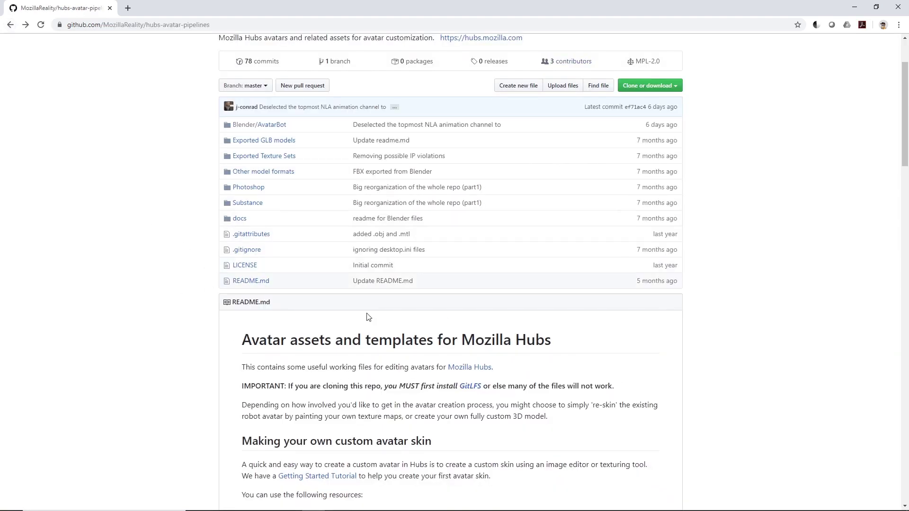
scroll(696, 408, down, 2)
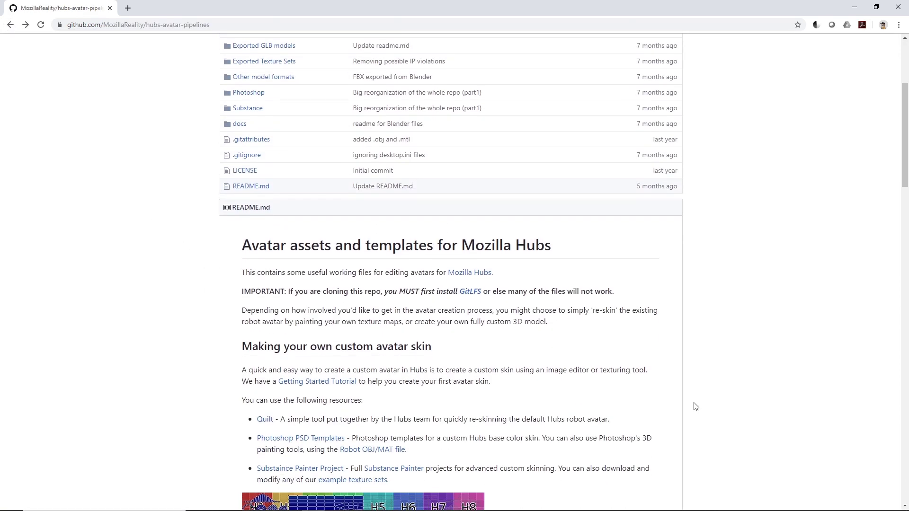
scroll(331, 360, up, 3)
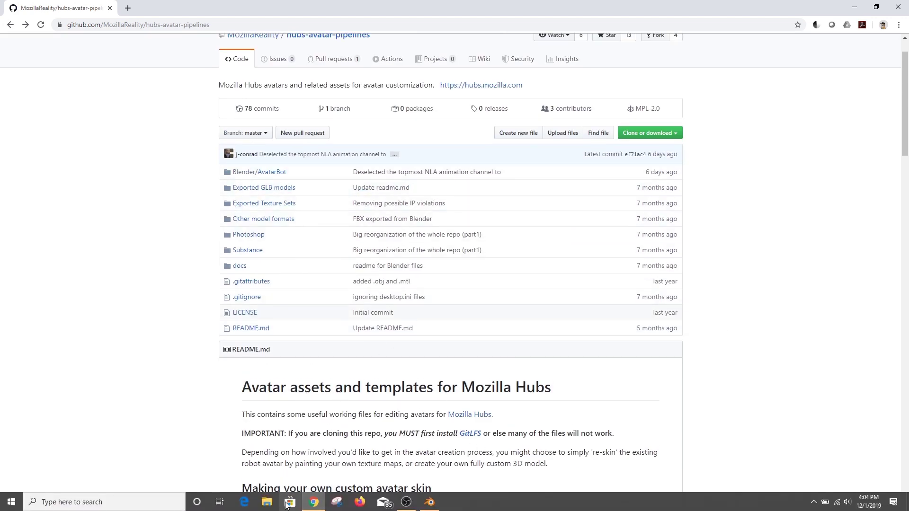
Switch to File Explorer and browse the local repository copy to hubsAvatars/hubs-avatar-pipelines/Blender/AvatarBot.
click(268, 504)
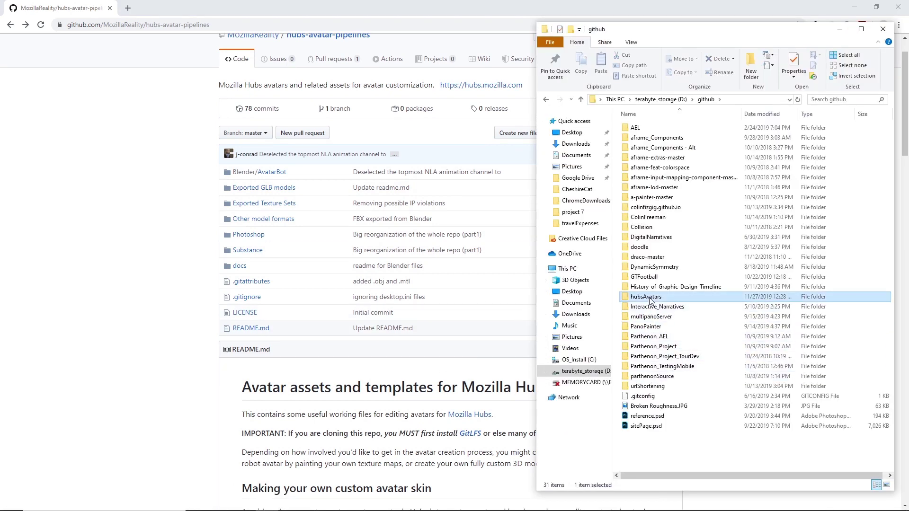
double_click(647, 297)
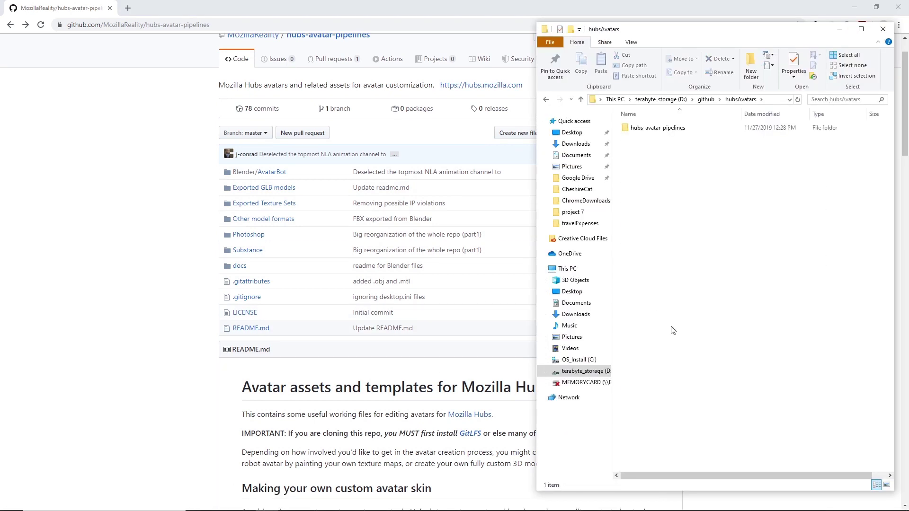
double_click(675, 128)
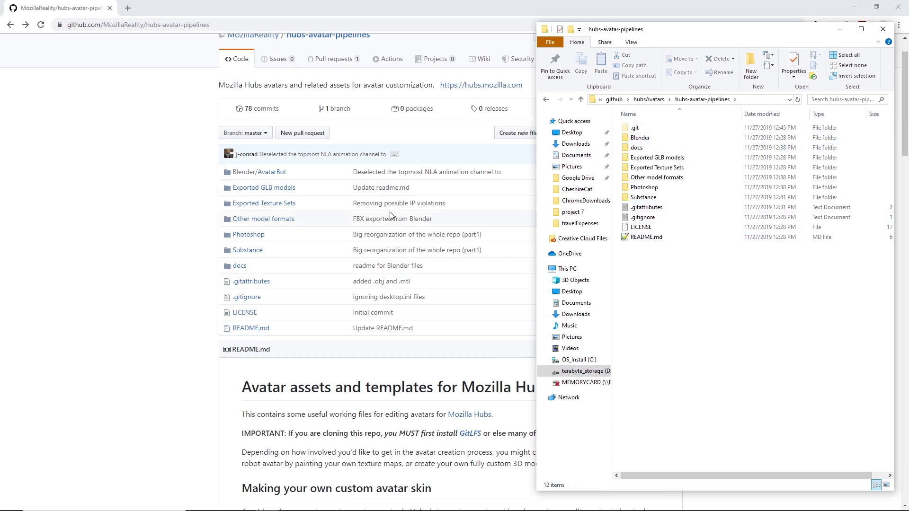
double_click(644, 138)
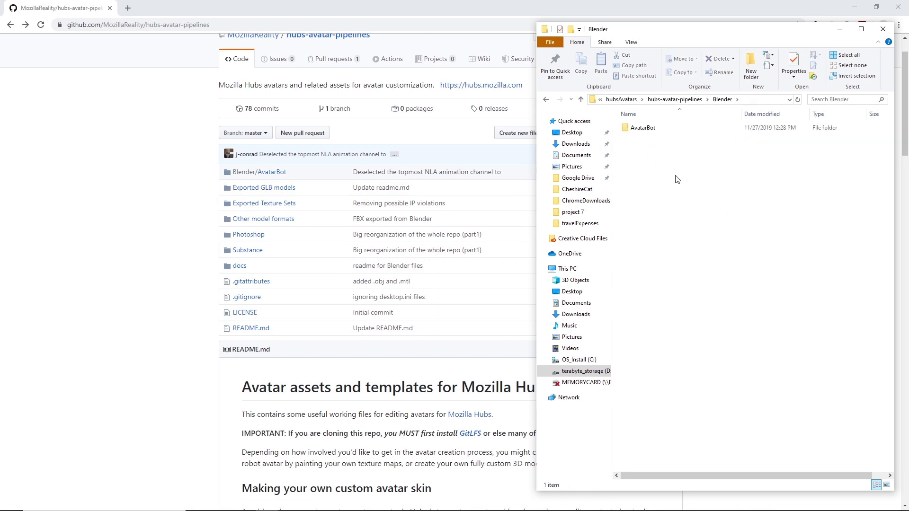
double_click(648, 128)
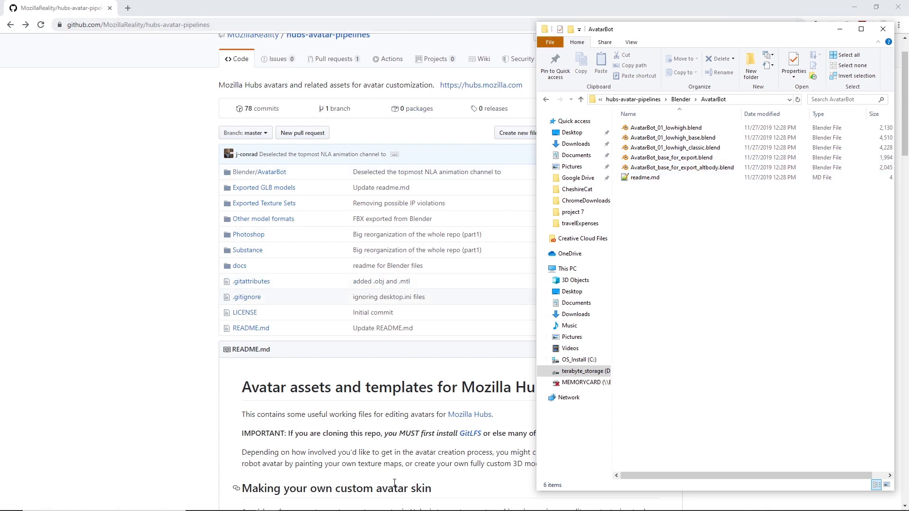
Switch to Blender and open the recent file AvatarBot_base_for_export.blend, discarding the changes to fatCheshireCatTextured.
click(430, 503)
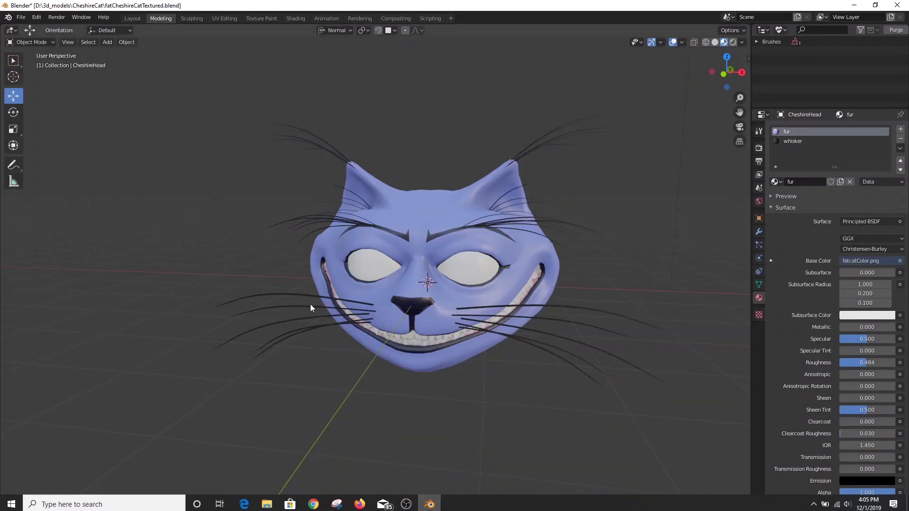
click(21, 17)
mouse_move(44, 48)
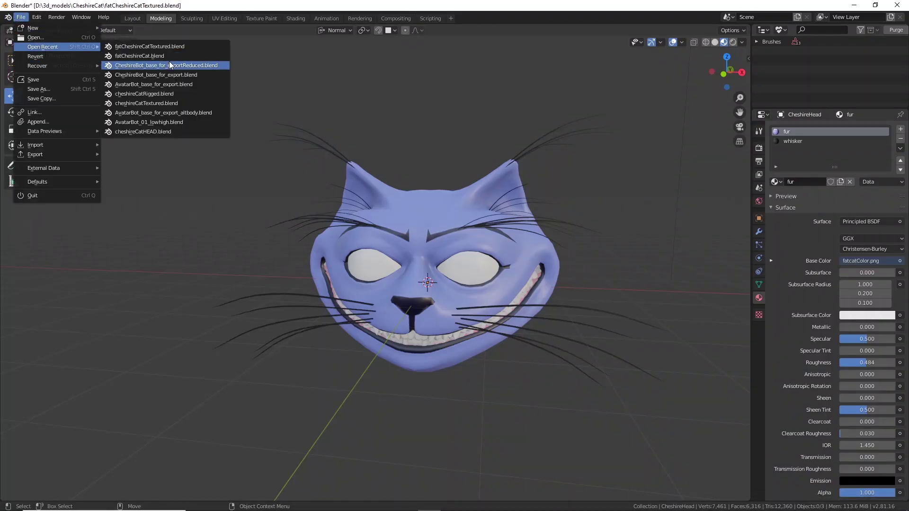
click(158, 83)
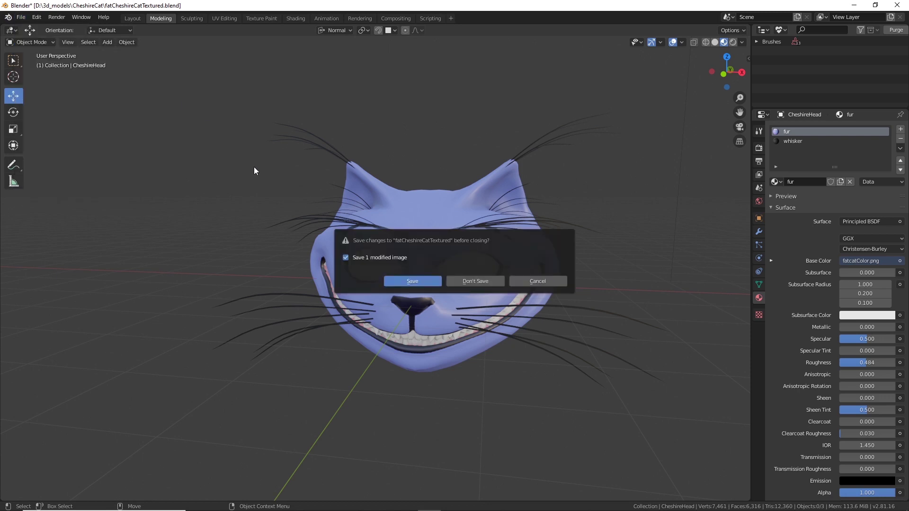
click(475, 280)
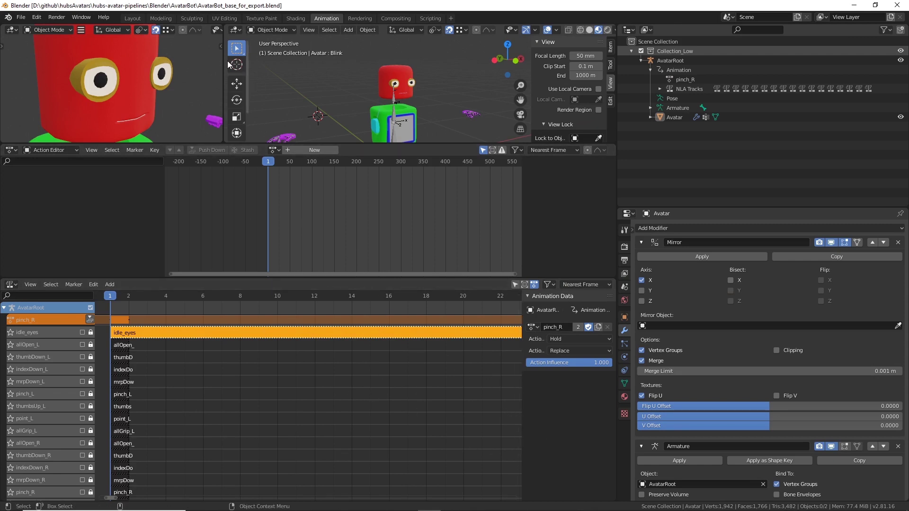
Switch to the Modeling workspace, select a single vertex on the robot's chest panel and frame it in the view.
click(166, 17)
middle_drag(523, 341, 393, 306)
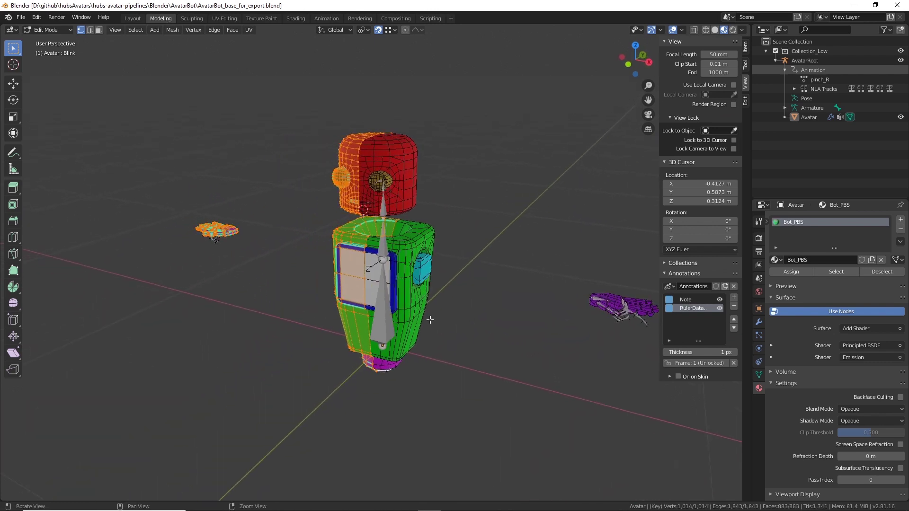
click(387, 305)
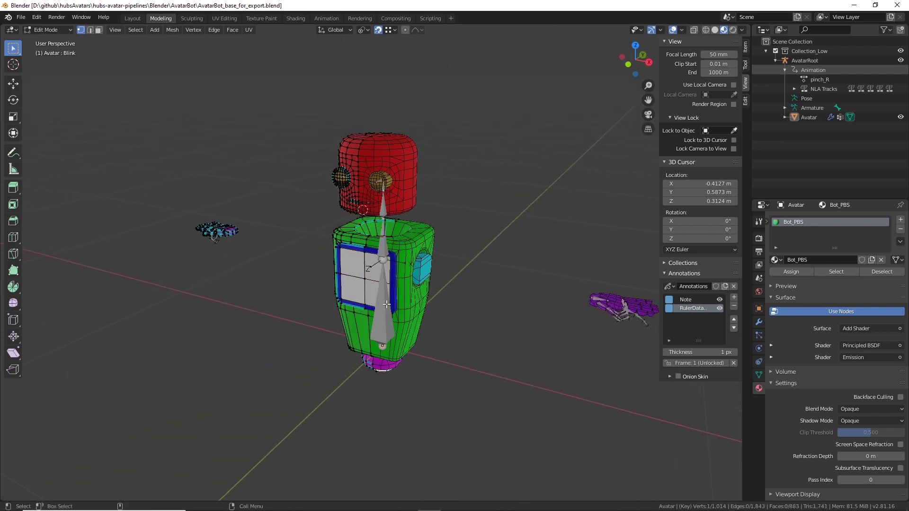
click(371, 283)
key(KP_Decimal)
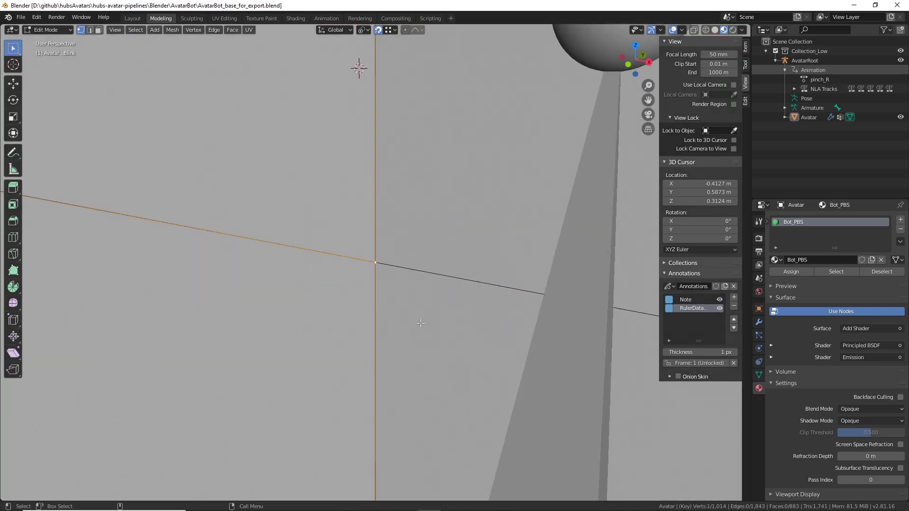
Examine the whole robot avatar, including its head, body and hands, from several angles.
scroll(421, 322, down, 5)
scroll(421, 322, down, 4)
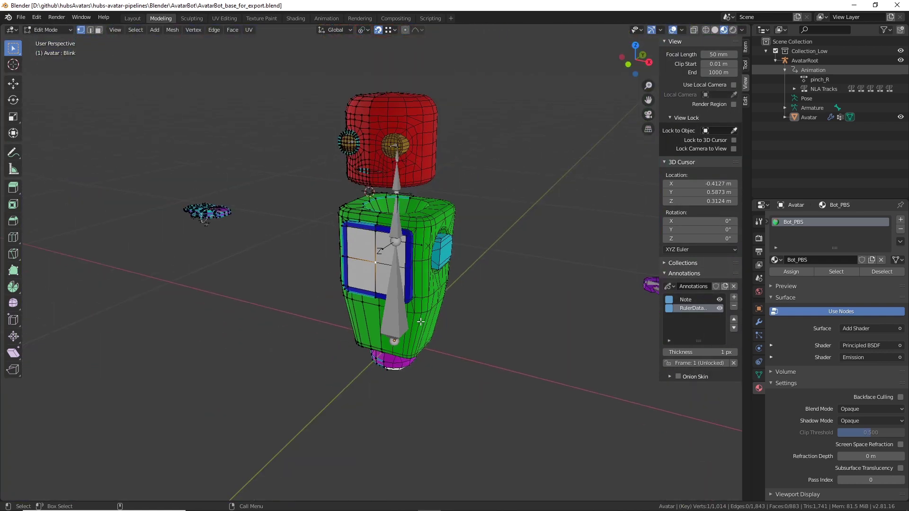
alt+middle_drag(466, 317, 529, 372)
alt+drag(528, 372, 510, 374)
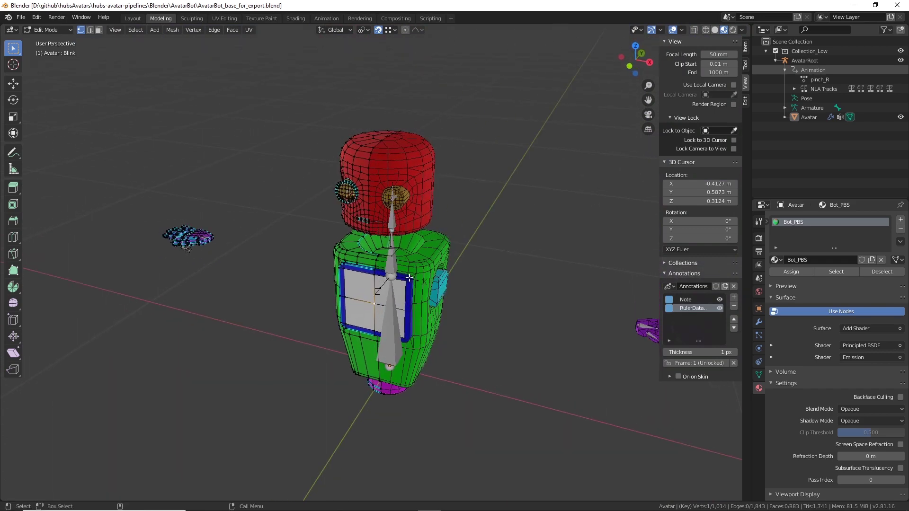
alt+drag(493, 317, 460, 294)
middle_drag(459, 294, 502, 258)
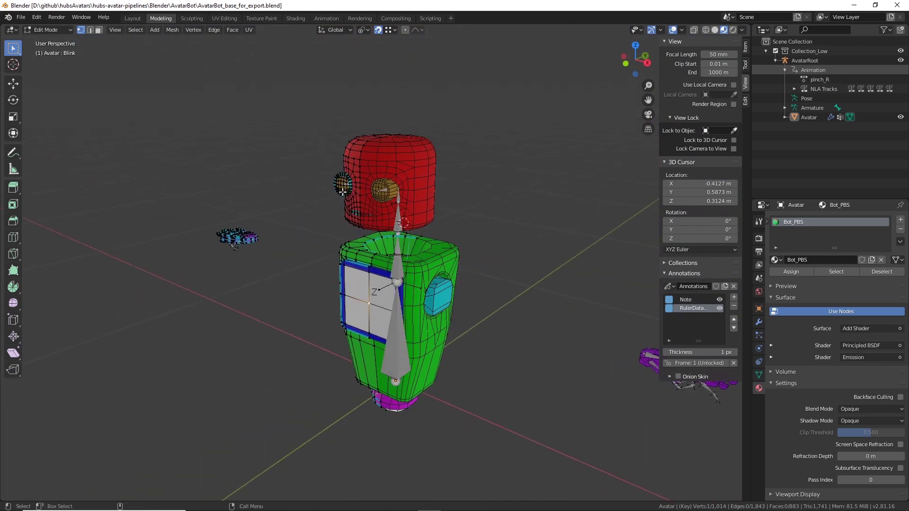
middle_drag(236, 324, 363, 225)
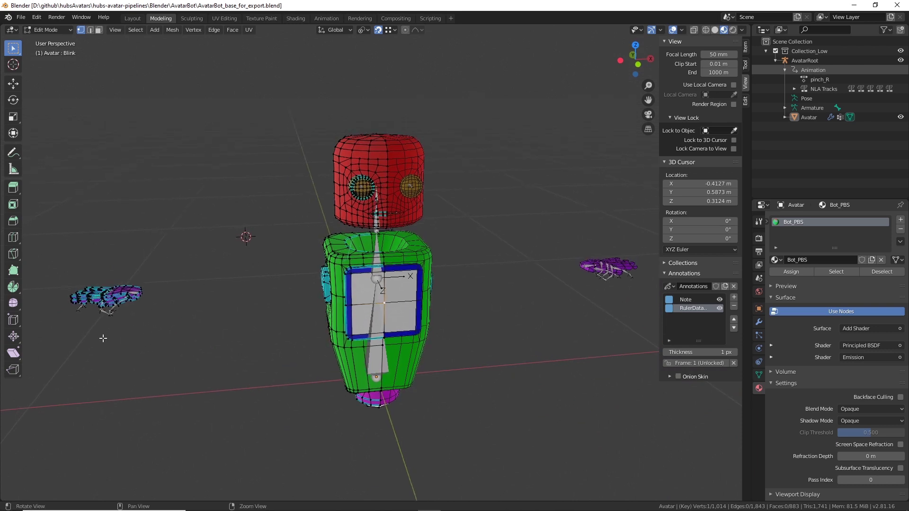
alt+drag(182, 385, 128, 390)
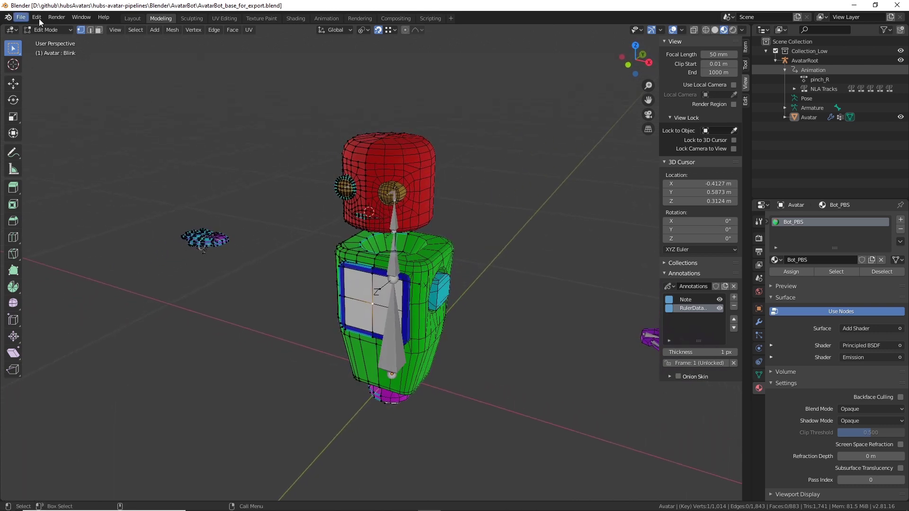
Switch from Edit Mode to Object Mode and select the robot's Avatar mesh.
click(47, 30)
click(52, 42)
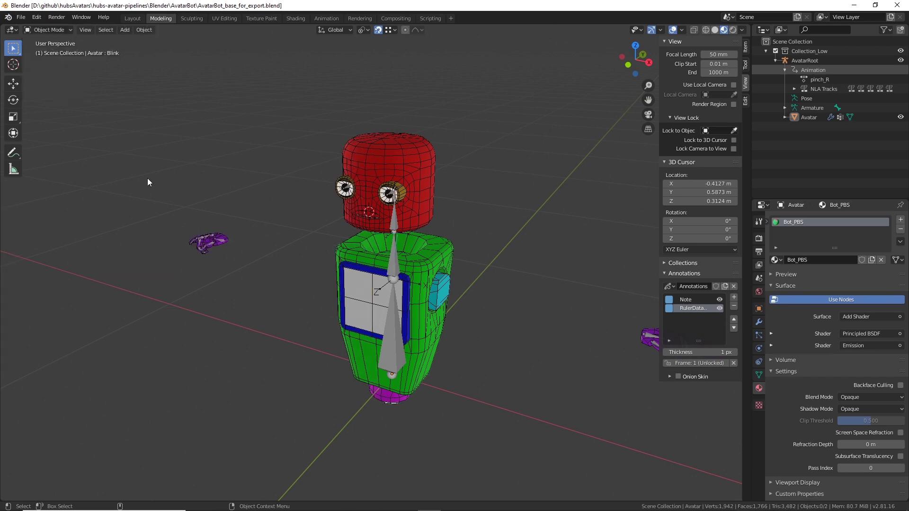
mouse_move(235, 288)
alt+mouse_down()
mouse_move(251, 286)
mouse_move(234, 290)
alt+mouse_up()
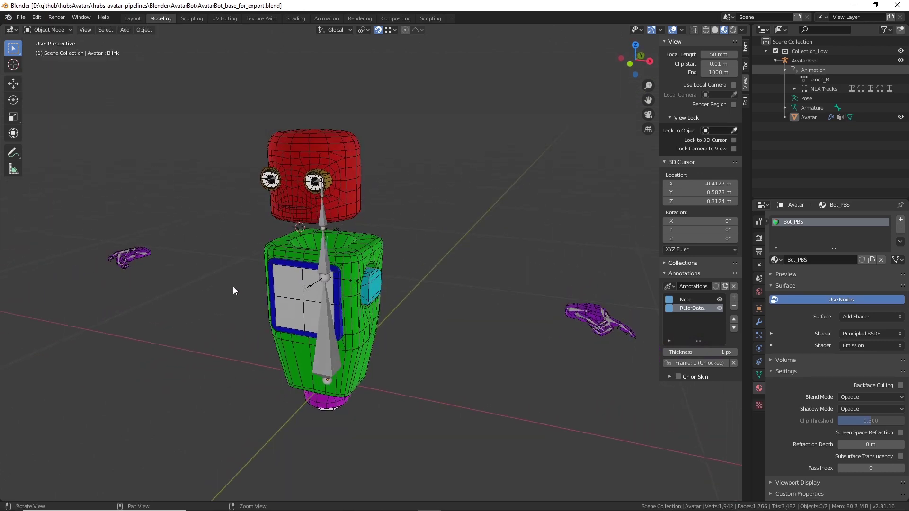
alt+middle_drag(456, 326, 506, 323)
alt+drag(532, 370, 530, 378)
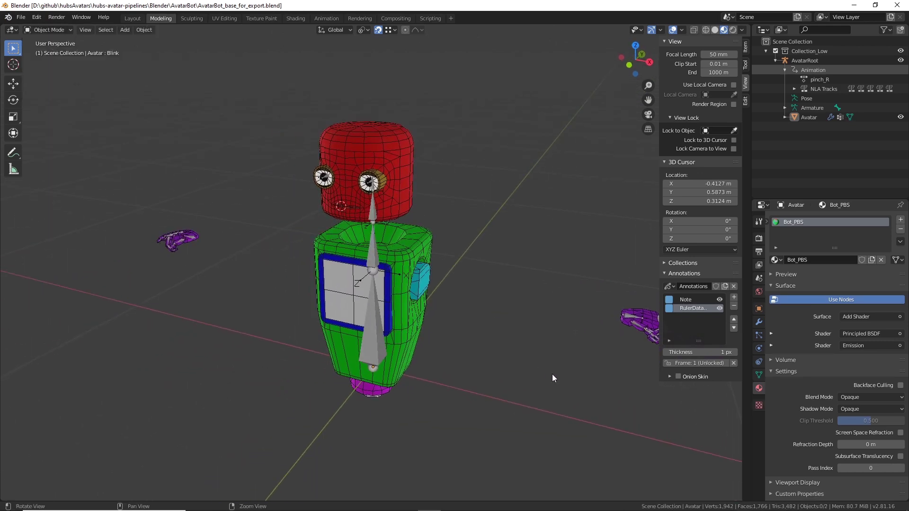
click(413, 251)
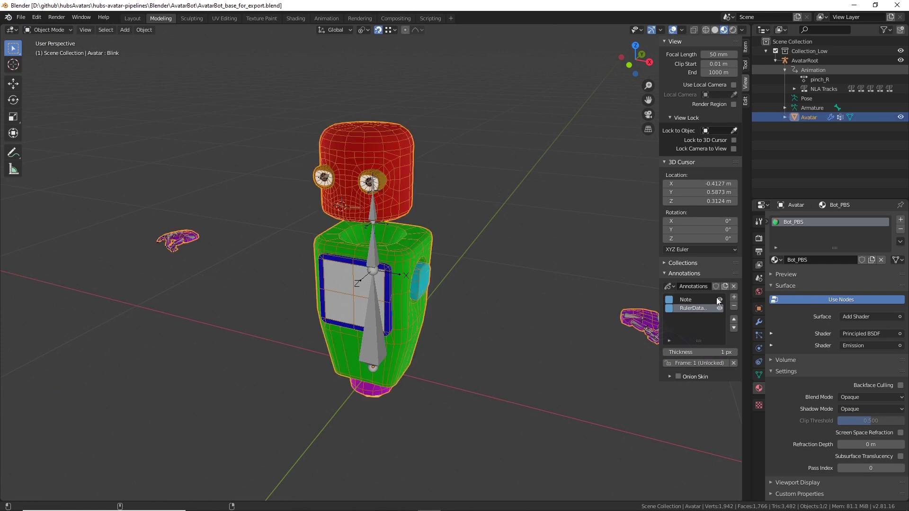
Review the Avatar mesh's Mirror and Armature modifiers and inspect the robot with its bones from several angles.
click(759, 323)
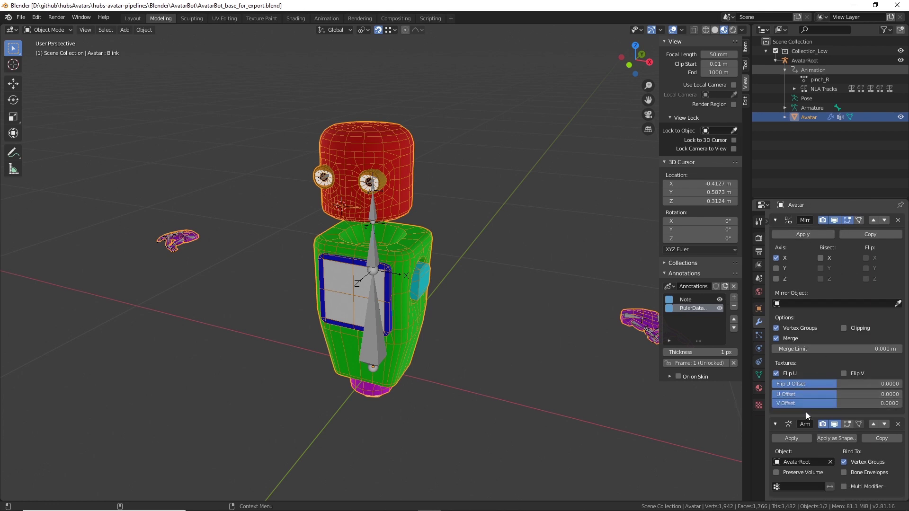
click(812, 247)
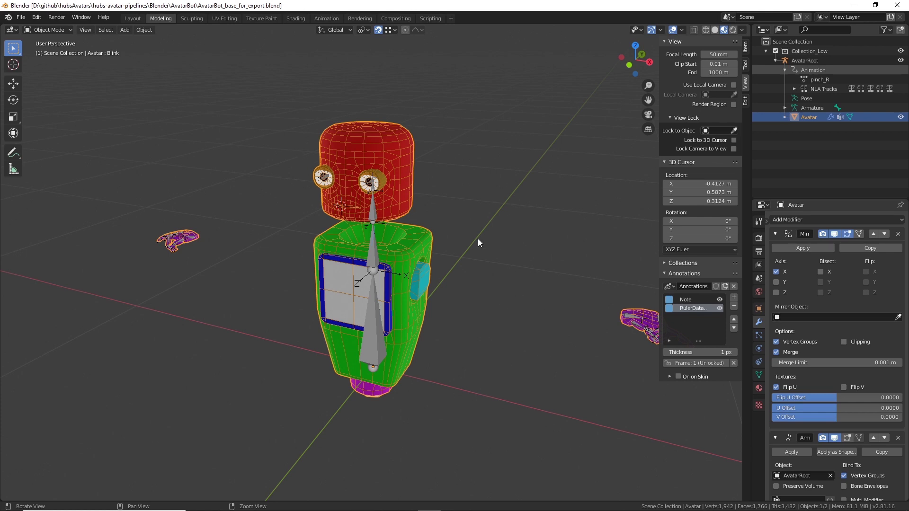
middle_drag(530, 256, 508, 303)
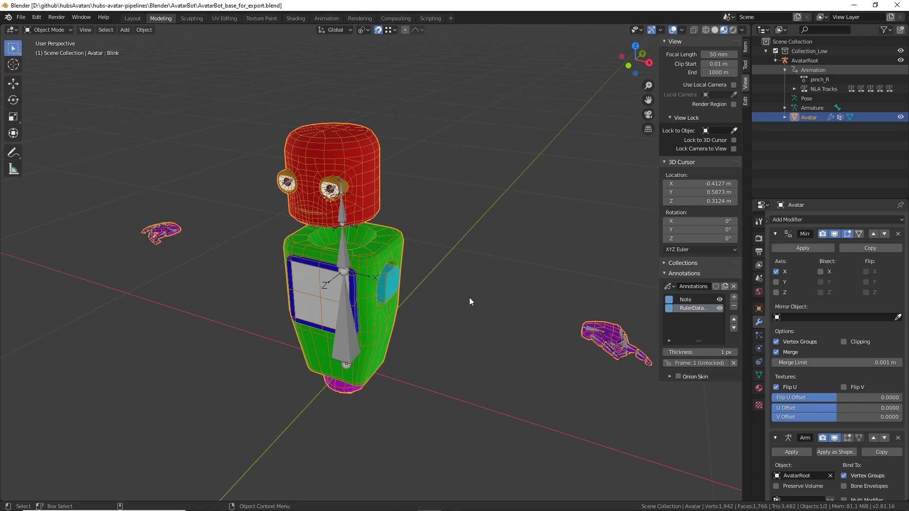
middle_drag(439, 203, 422, 190)
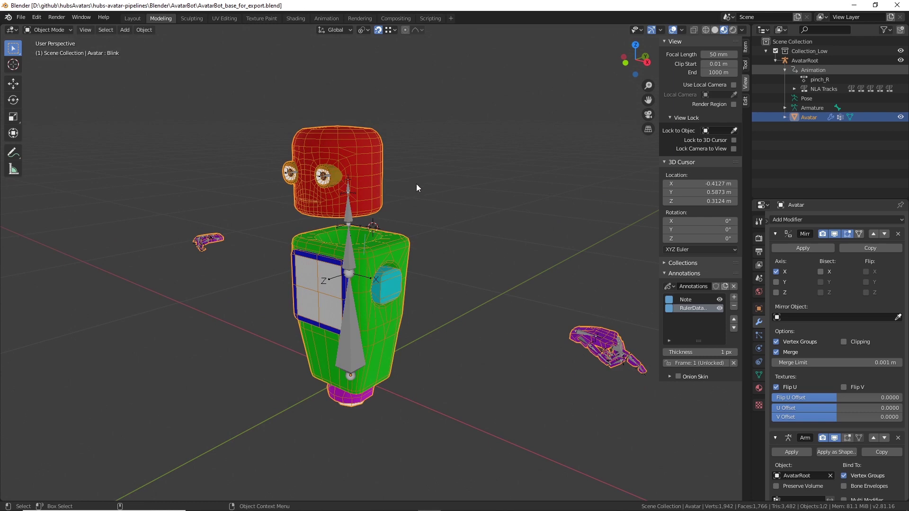
middle_drag(416, 185, 457, 277)
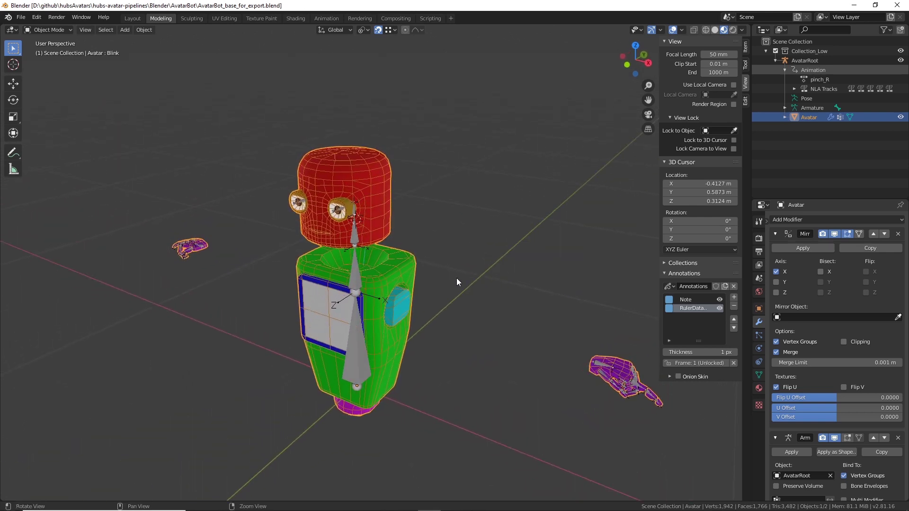
scroll(456, 278, up, 2)
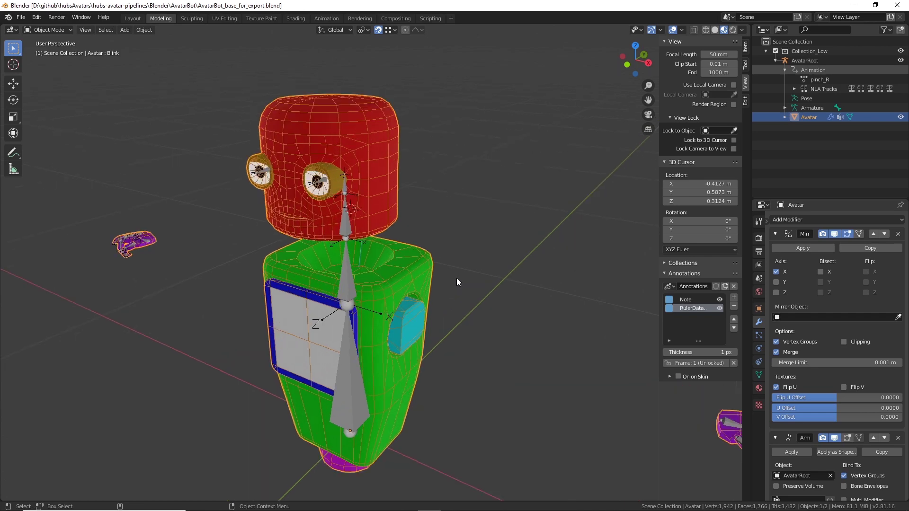
middle_drag(399, 221, 499, 275)
scroll(500, 279, down, 2)
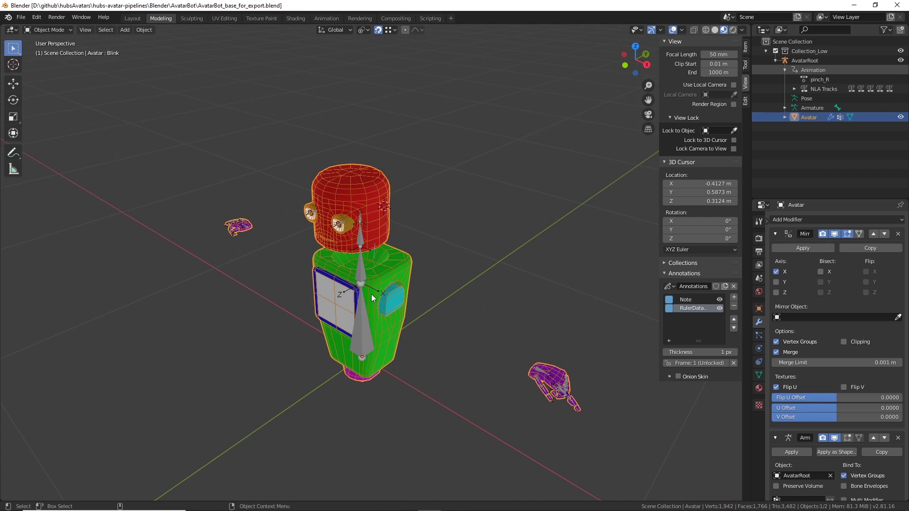
Select the AvatarRoot armature through its bones in the robot's body and switch it to Pose Mode.
click(49, 30)
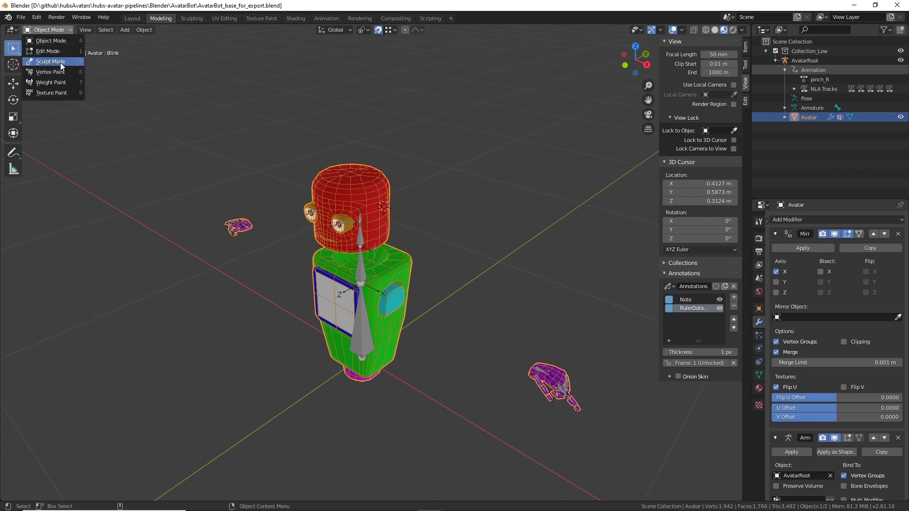
click(360, 307)
click(55, 35)
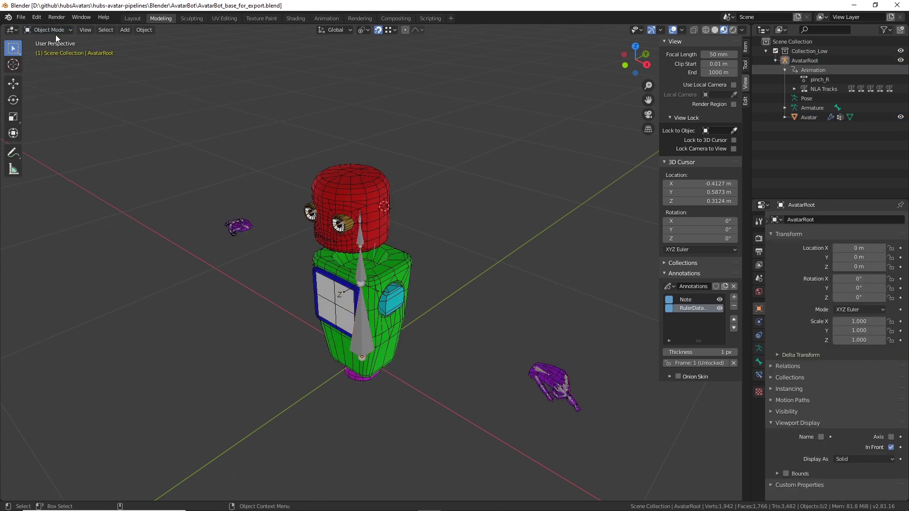
click(360, 331)
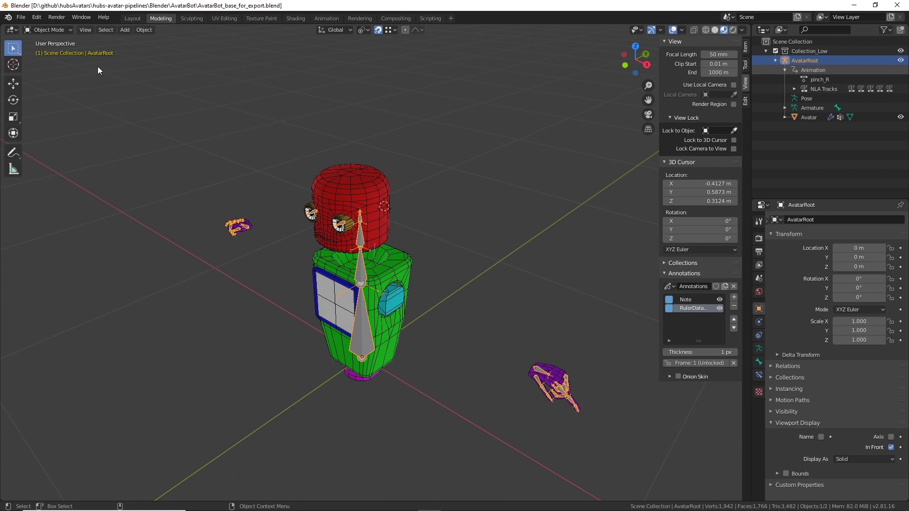
click(67, 33)
click(62, 62)
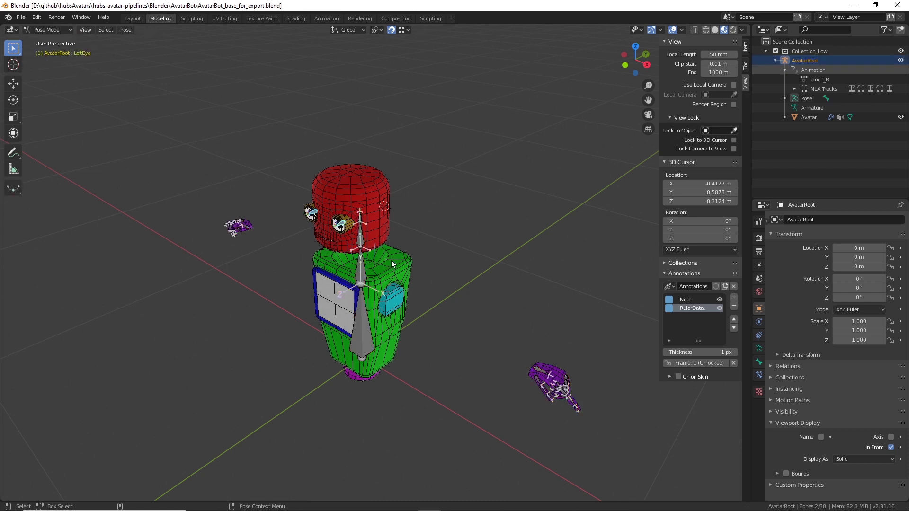
Select the Head bone above the Neck bone and activate the Rotate tool.
scroll(434, 254, up, 5)
click(358, 217)
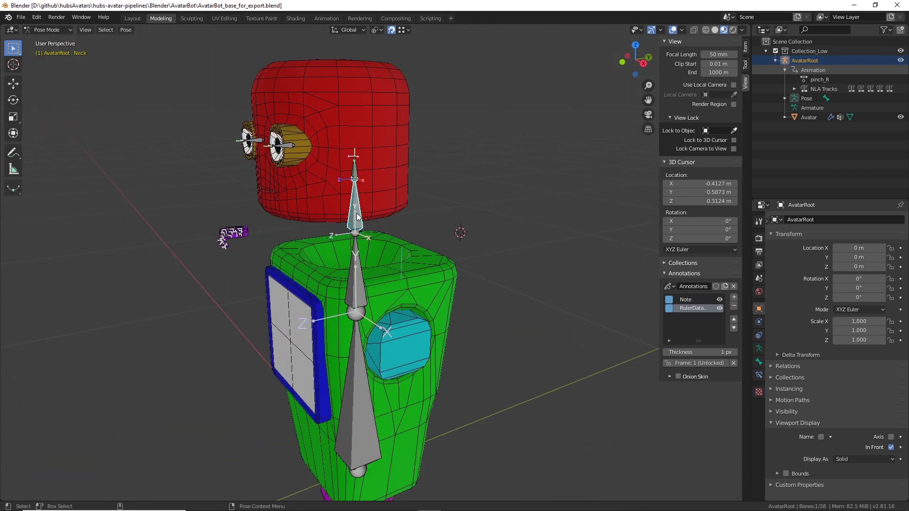
click(355, 171)
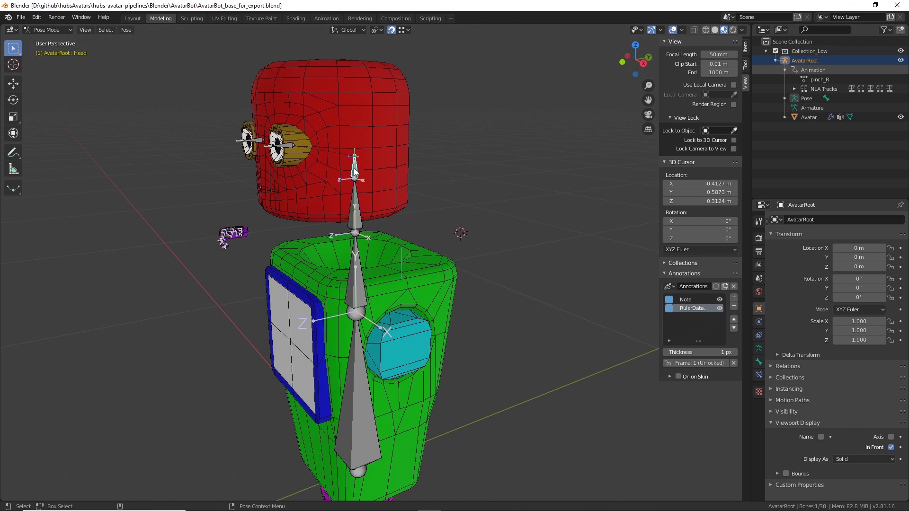
key(e)
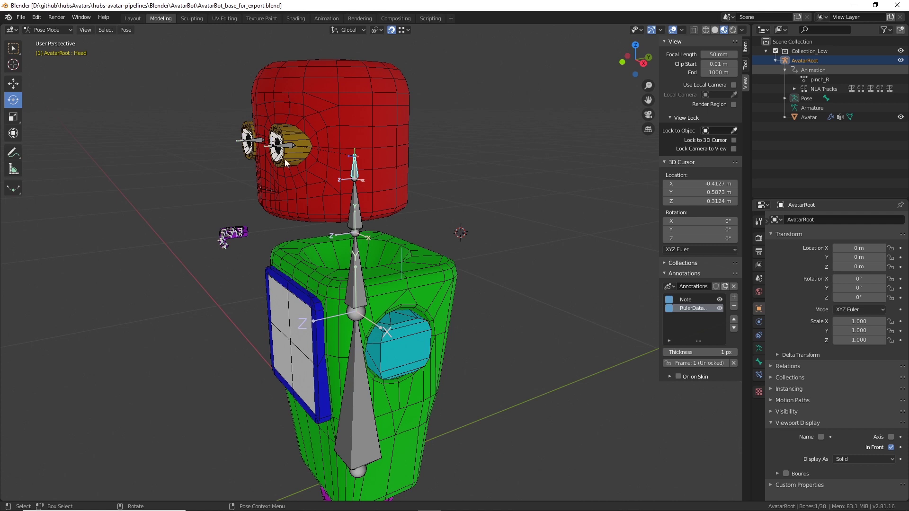
Show the viewport's Tool Settings and enable the Active Tools viewport gizmos.
click(92, 30)
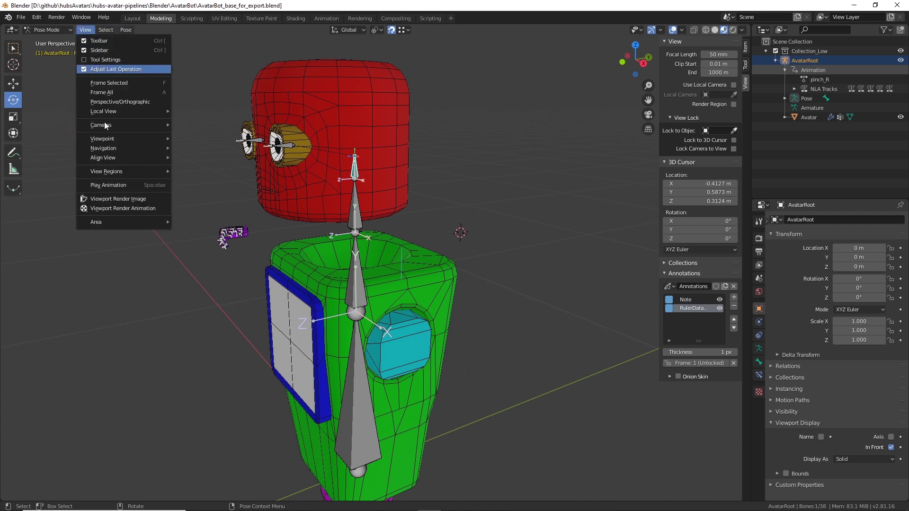
mouse_move(113, 176)
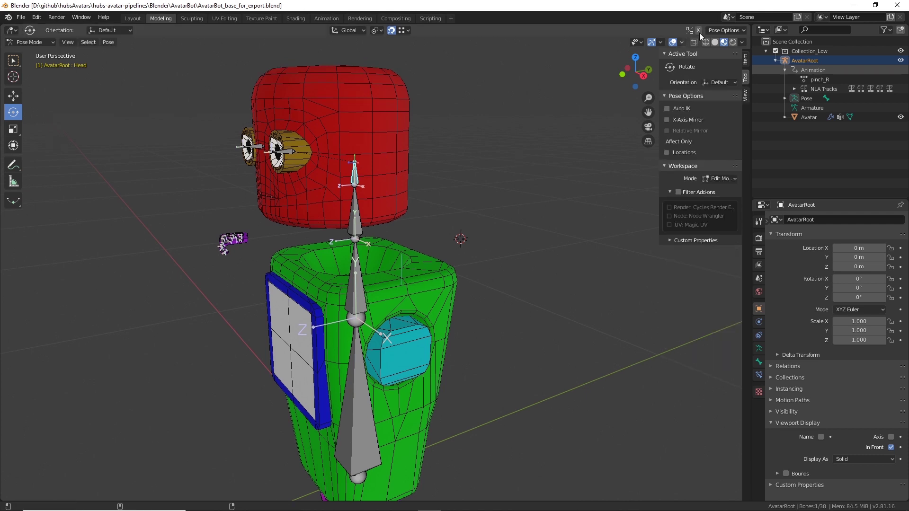
click(652, 42)
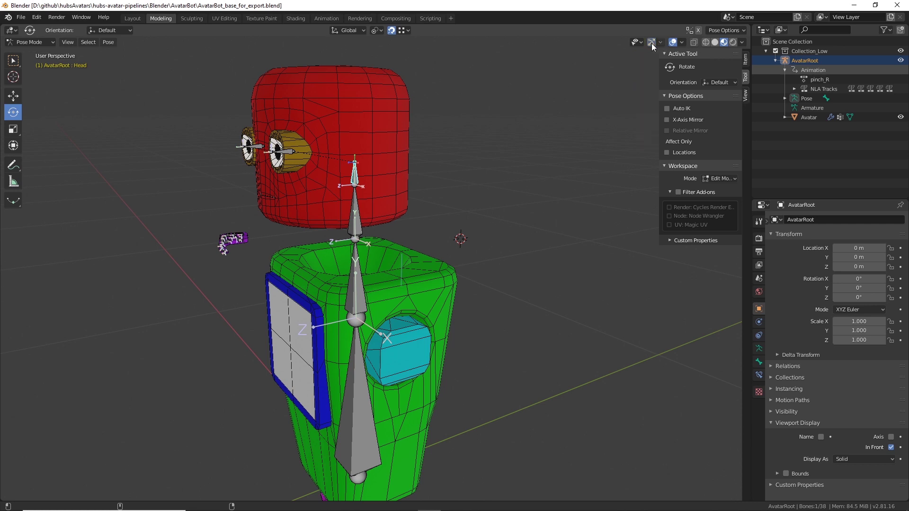
click(651, 43)
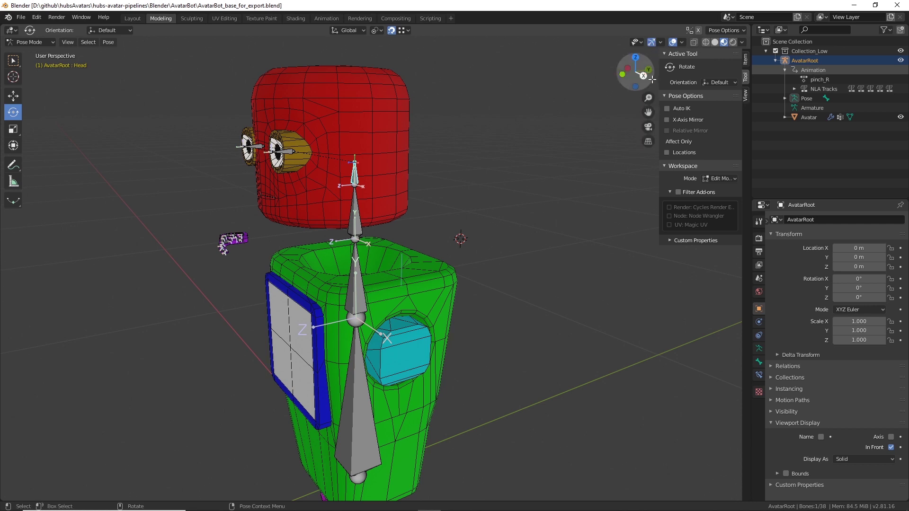
click(661, 42)
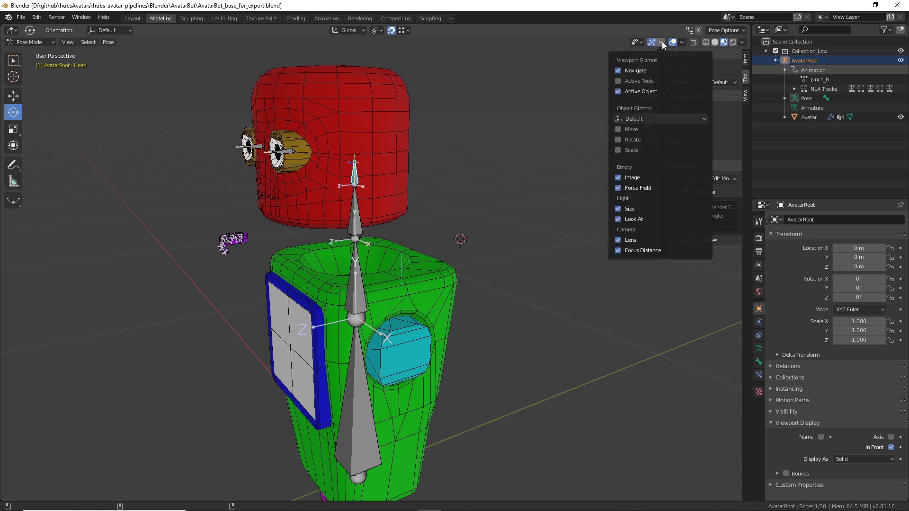
click(618, 82)
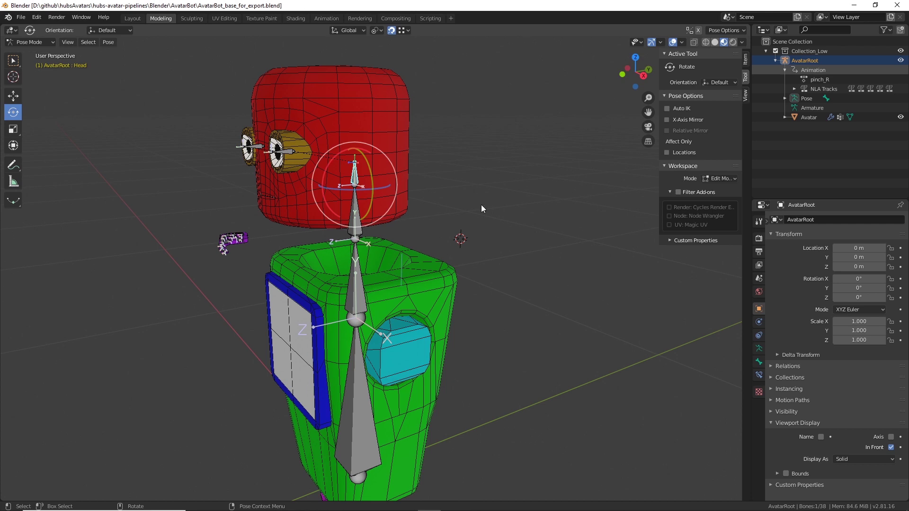
Reselect the Head bone and activate the Move tool to try its gizmo.
click(536, 204)
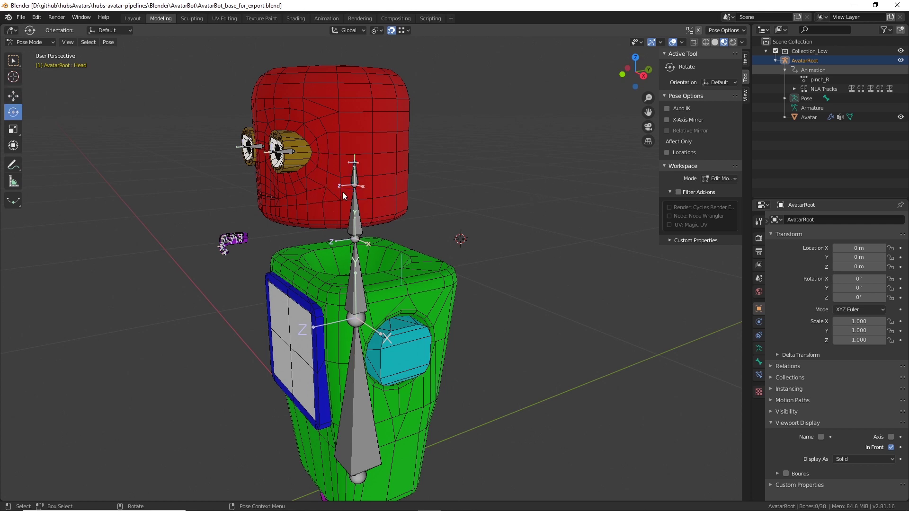
click(354, 174)
key(shift+space)
key(g)
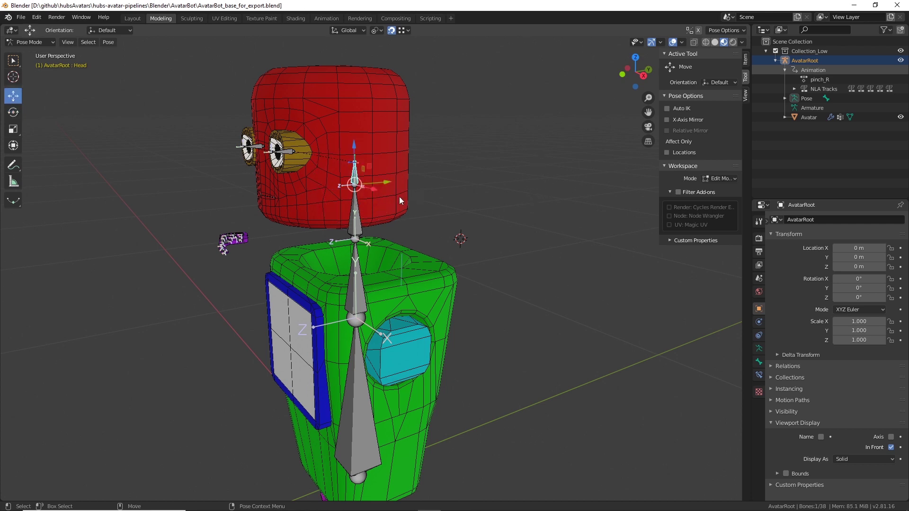
click(492, 205)
Switch back to the Rotate tool and rotate the Head bone about 3.65° around the global X axis.
click(353, 184)
key(shift+space)
key(r)
mouse_move(334, 158)
mouse_down()
mouse_move(328, 189)
mouse_move(334, 161)
mouse_up()
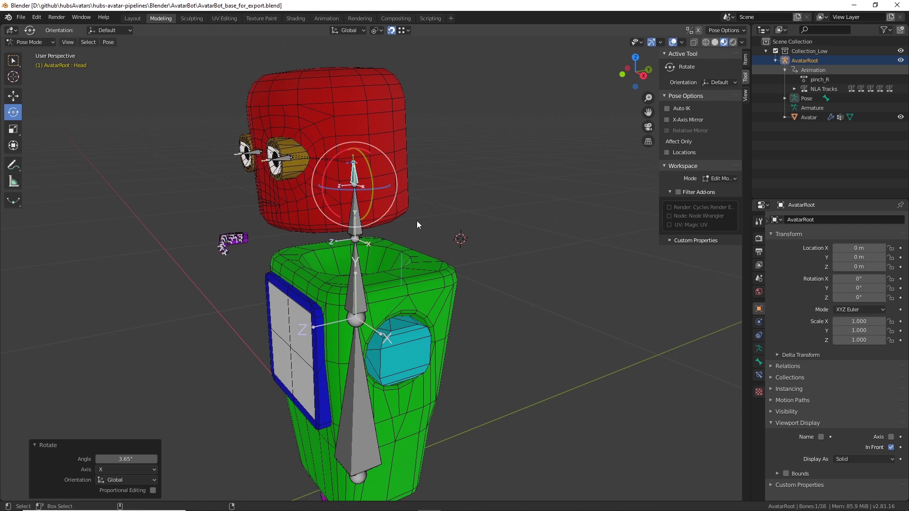
Rotate the LeftEye bone to test the eye's movement, and undo the head and eye rotations.
click(285, 154)
mouse_move(274, 118)
mouse_down()
mouse_move(289, 113)
mouse_move(270, 123)
mouse_up()
key(ctrl+z)
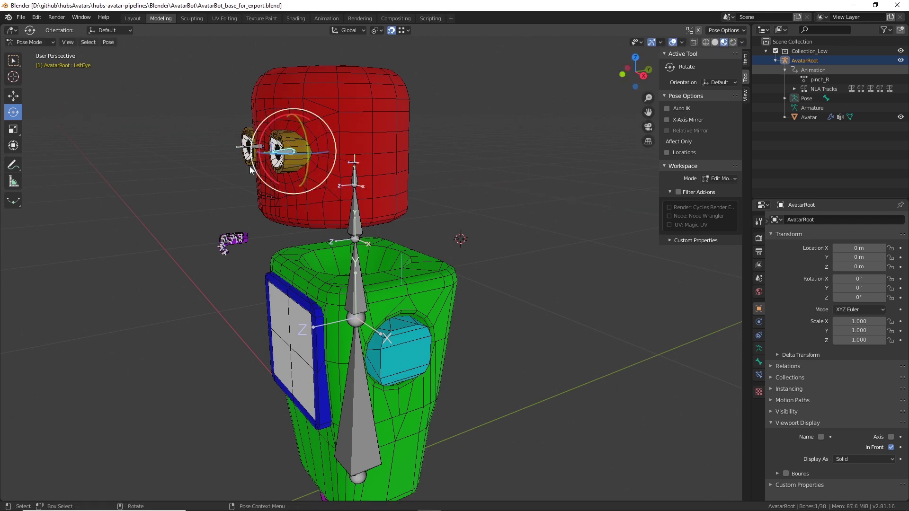
Rotate the Neck bone to test how the head follows it, and undo the rotation.
click(359, 229)
drag(332, 211, 350, 207)
key(ctrl+z)
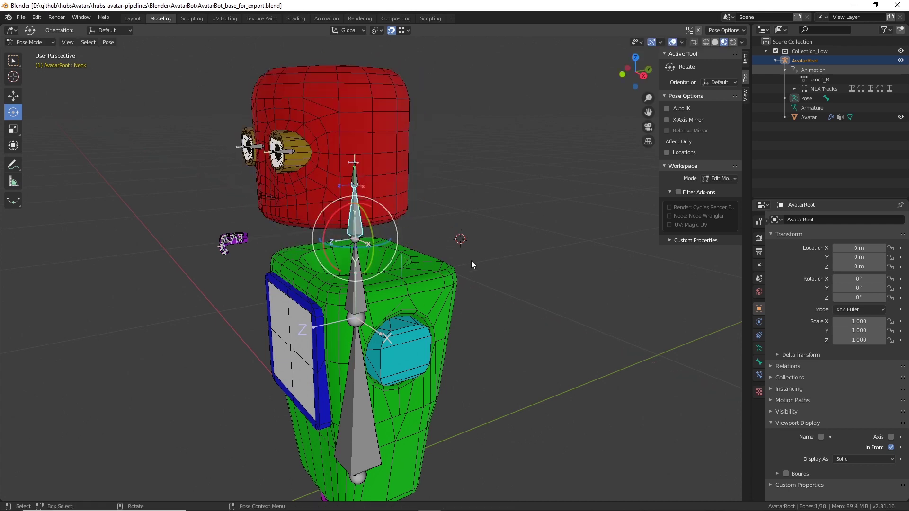
Rotate the Spine bone to test how the upper body follows it, and undo the rotation.
middle_drag(472, 265, 492, 224)
click(364, 217)
drag(345, 214, 343, 276)
key(ctrl+z)
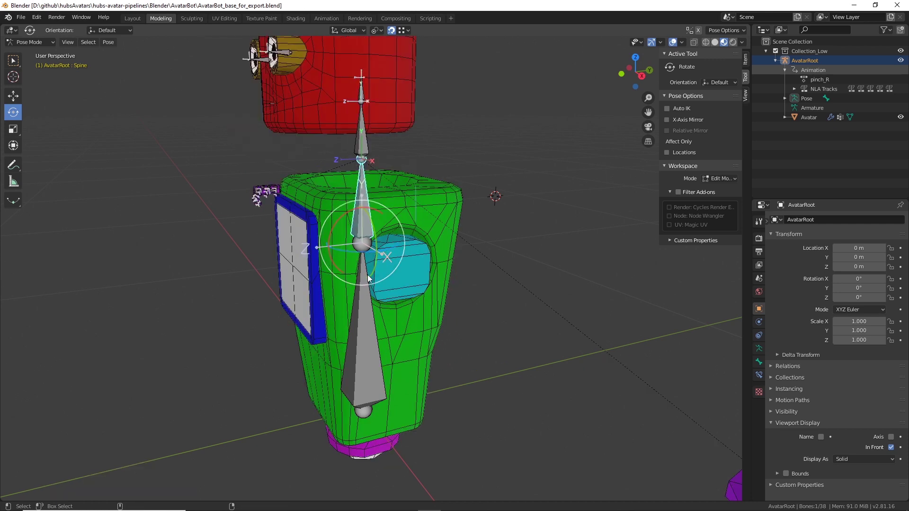
Select the Hips bone to examine the base of the bone chain, and return the armature to Object Mode.
click(360, 386)
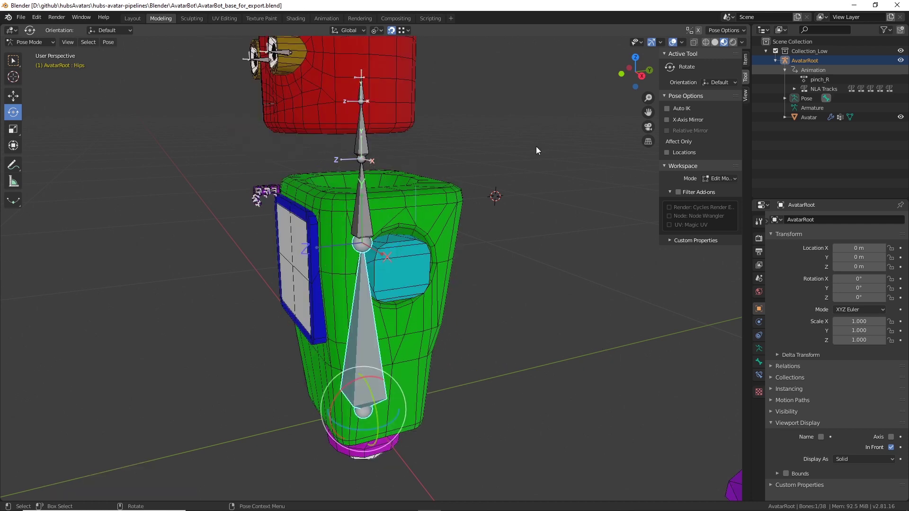
scroll(497, 281, down, 3)
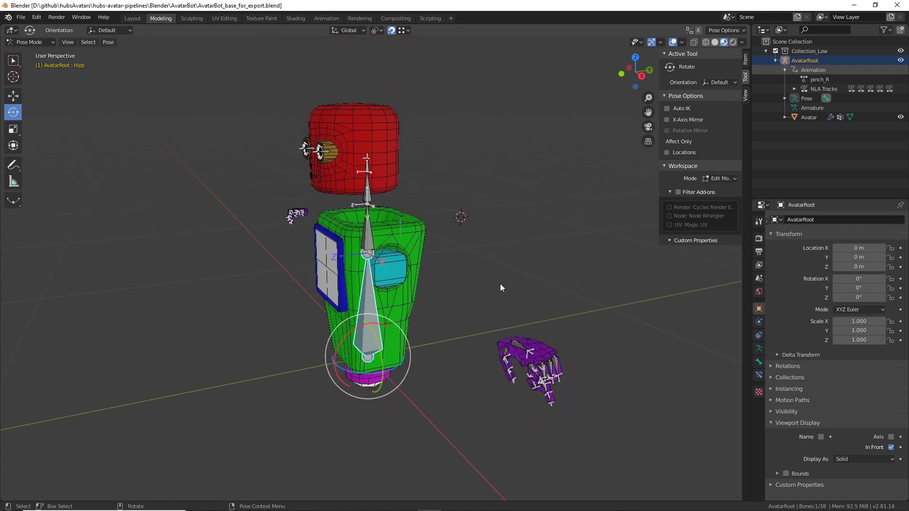
middle_drag(500, 283, 556, 278)
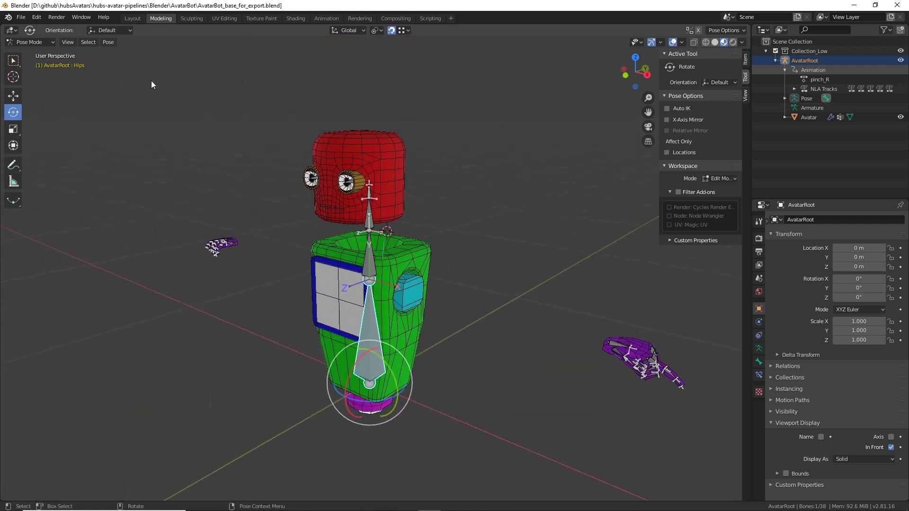
click(33, 42)
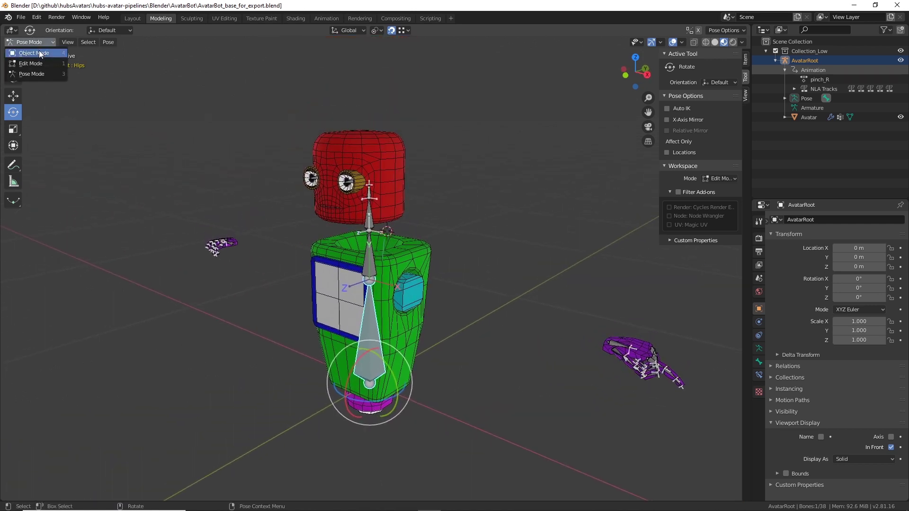
click(39, 50)
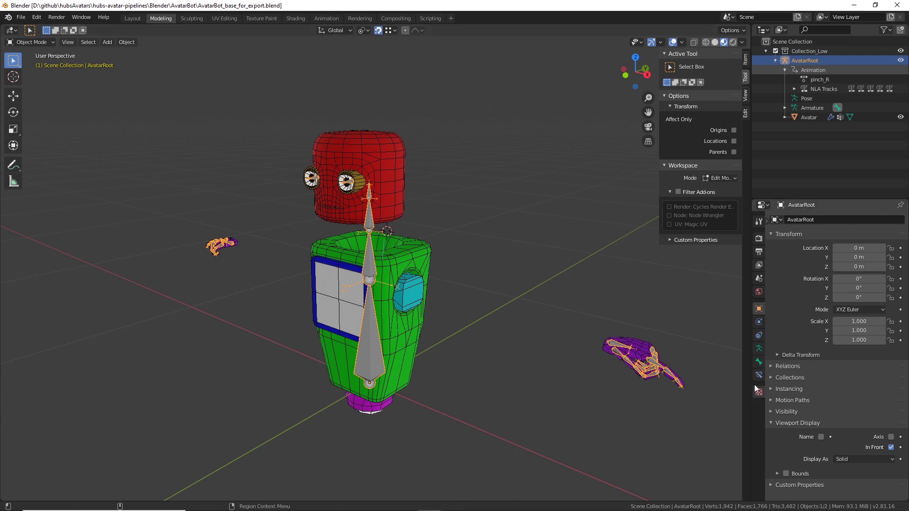
Select the Avatar mesh and examine its Mirror and Armature modifiers, vertex groups and shape keys.
click(406, 254)
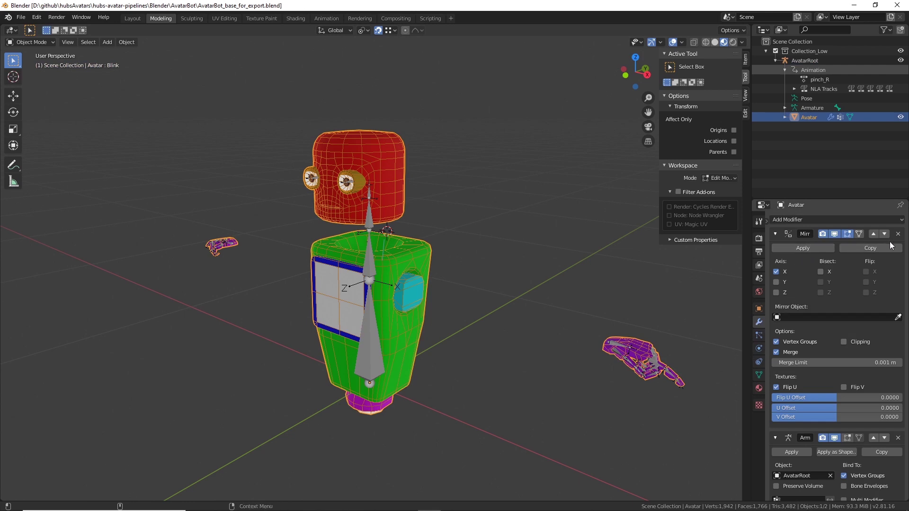
click(775, 234)
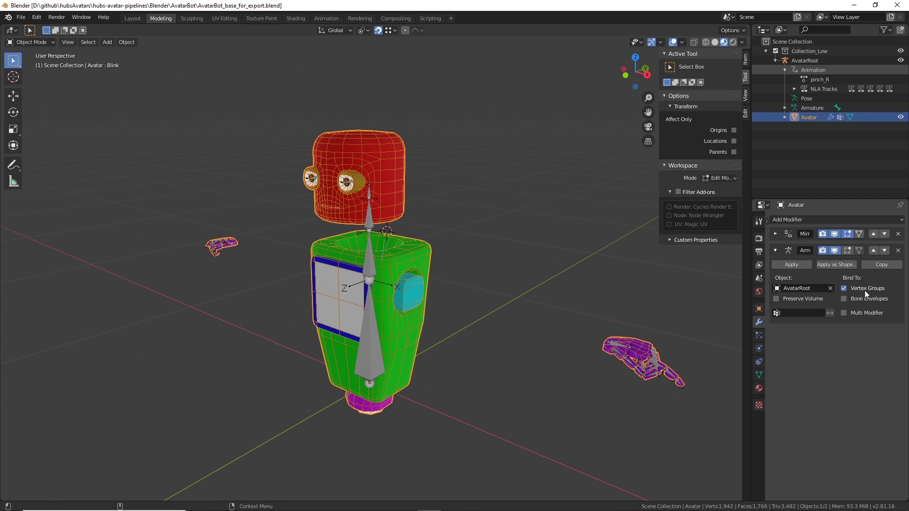
click(760, 375)
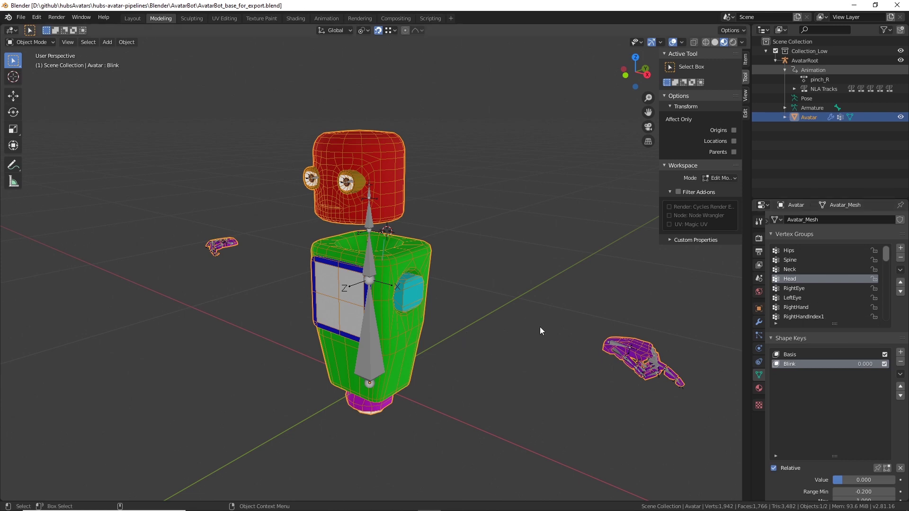
Start appending data from another Blender file and browse to the D:\3d_models\CheshireCat folder.
click(21, 19)
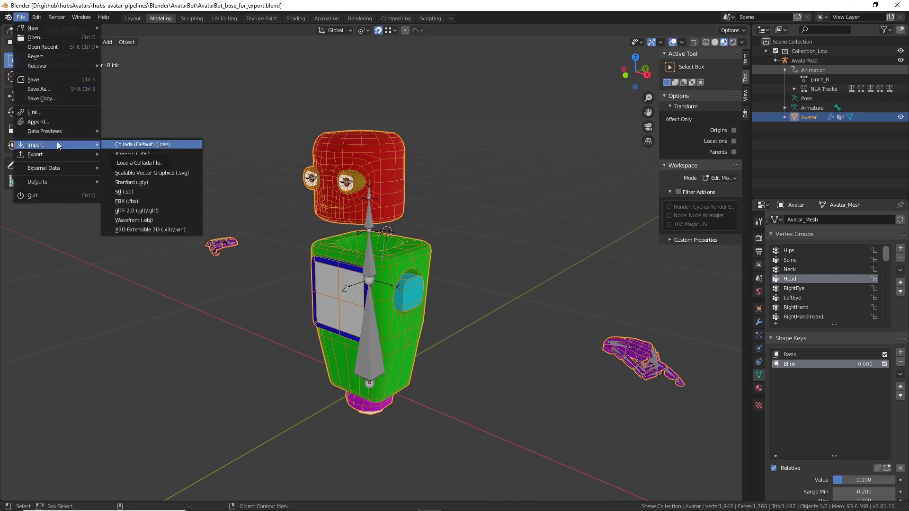
shift+middle_drag(227, 185, 245, 215)
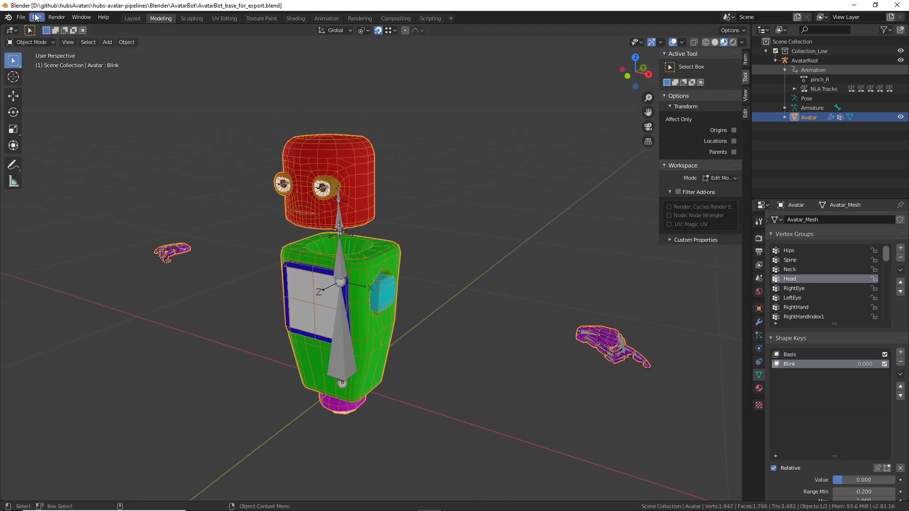
click(18, 20)
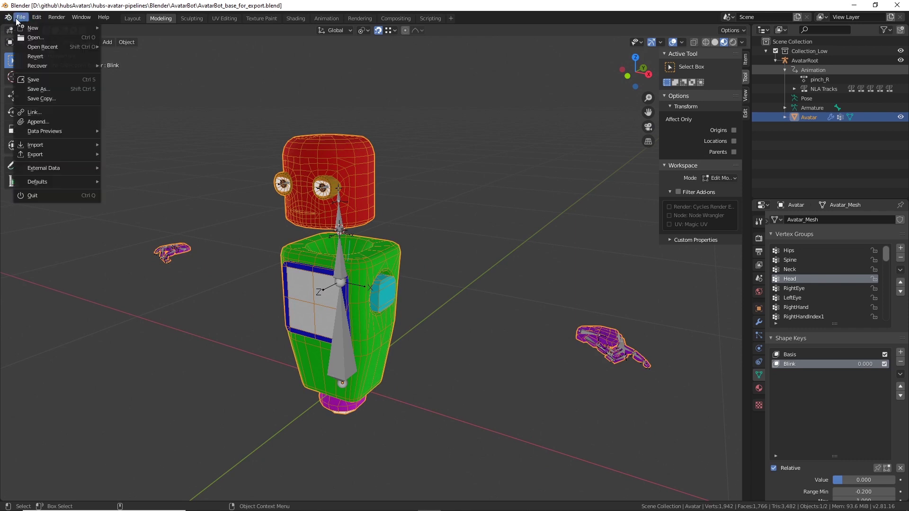
click(44, 121)
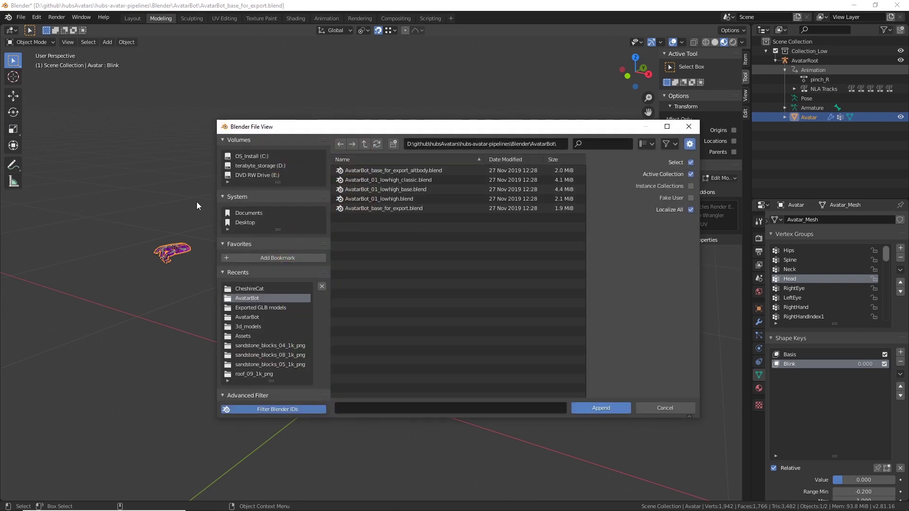
click(437, 118)
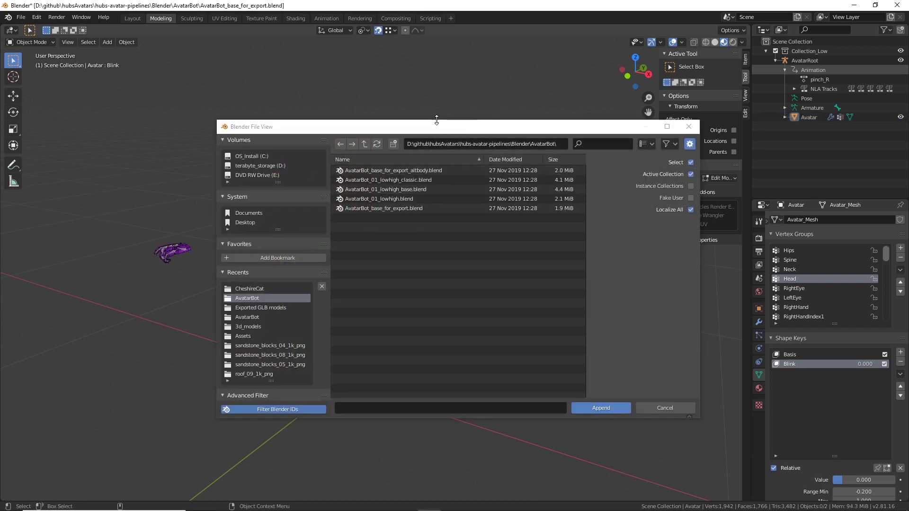
click(257, 166)
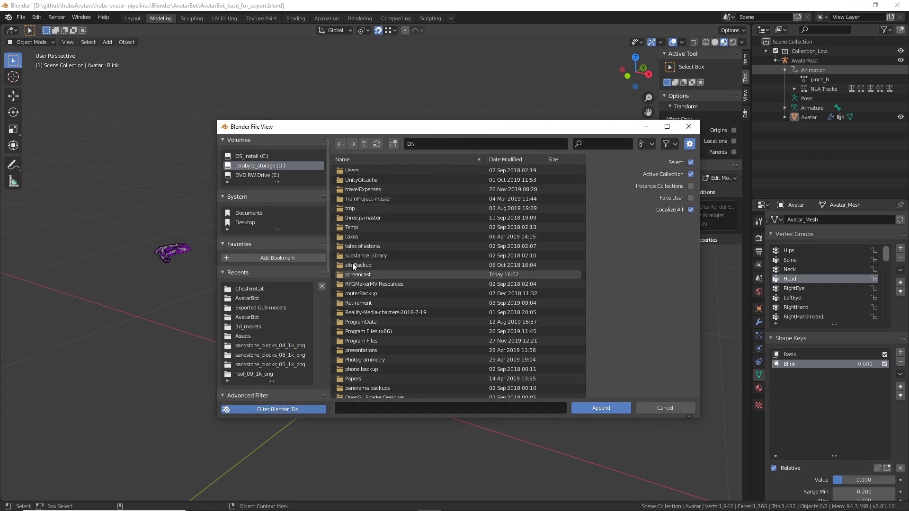
scroll(359, 308, down, 15)
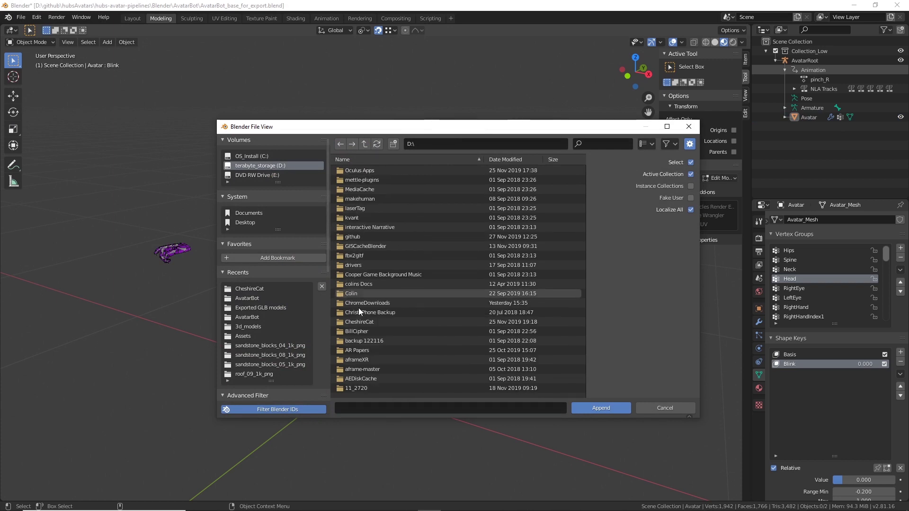
double_click(353, 354)
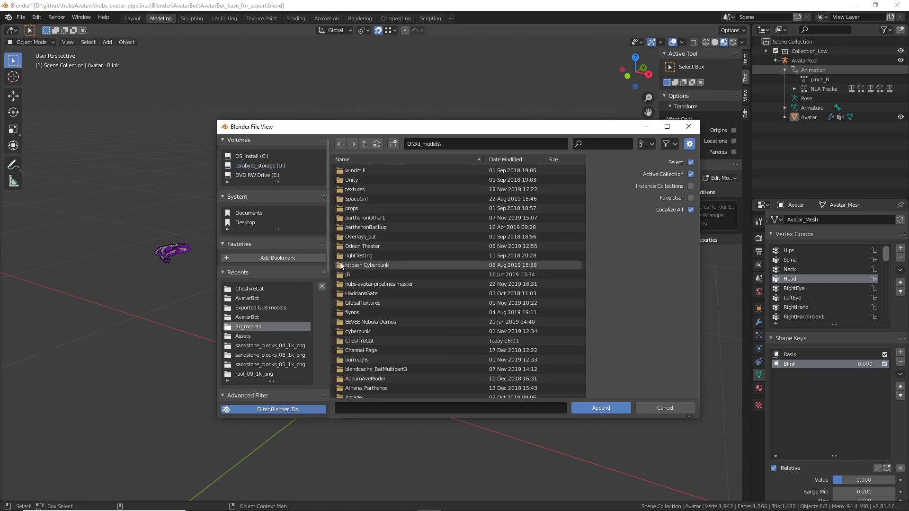
double_click(363, 342)
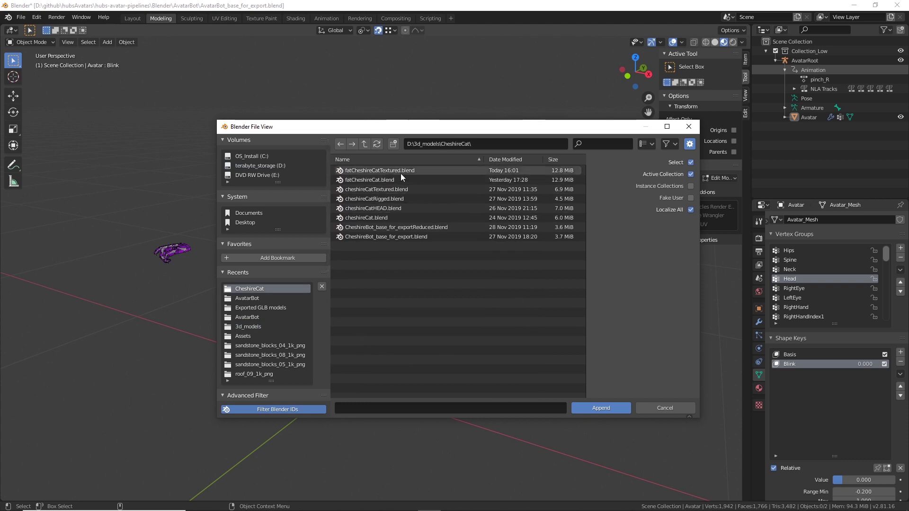
Append the collection named Collection from fatCheshireCatTextured.blend into the avatar scene.
click(377, 172)
click(600, 408)
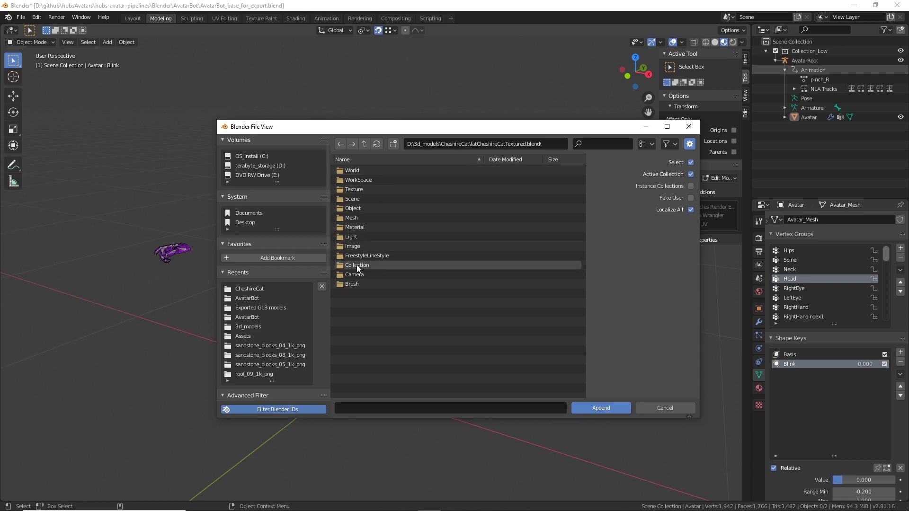
click(342, 264)
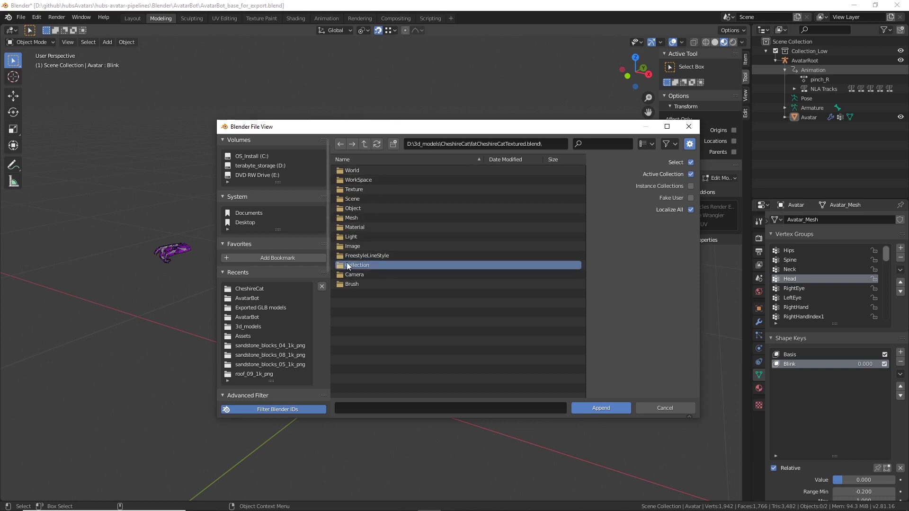
double_click(347, 263)
click(357, 172)
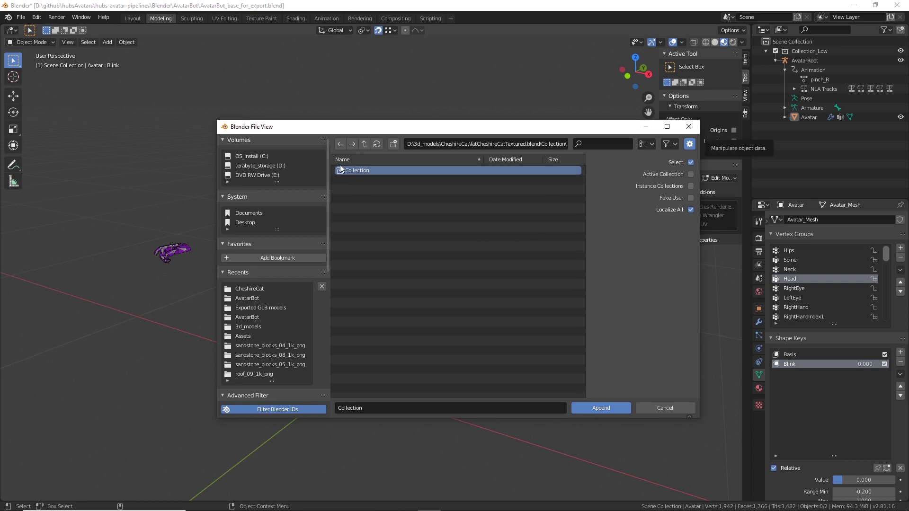
click(601, 407)
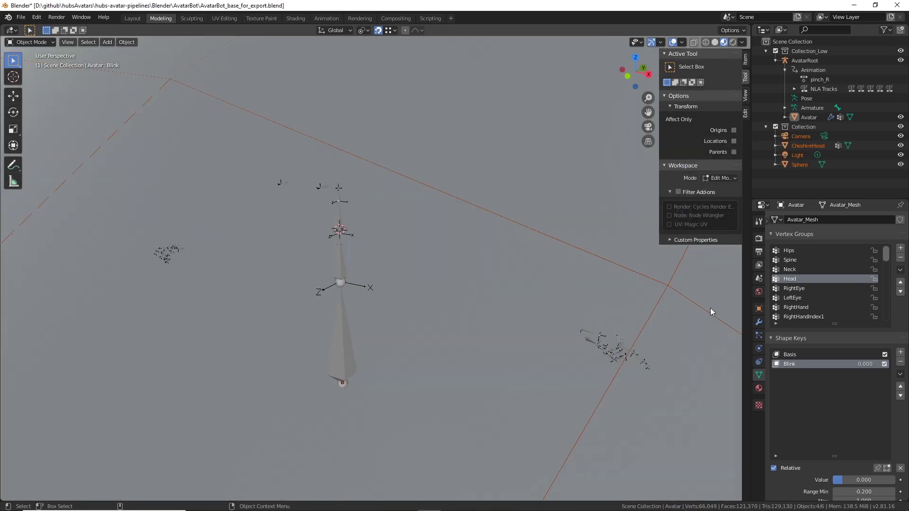
Delete the Sphere object at the back of the cat head, and make the appended Collection active.
scroll(522, 320, down, 5)
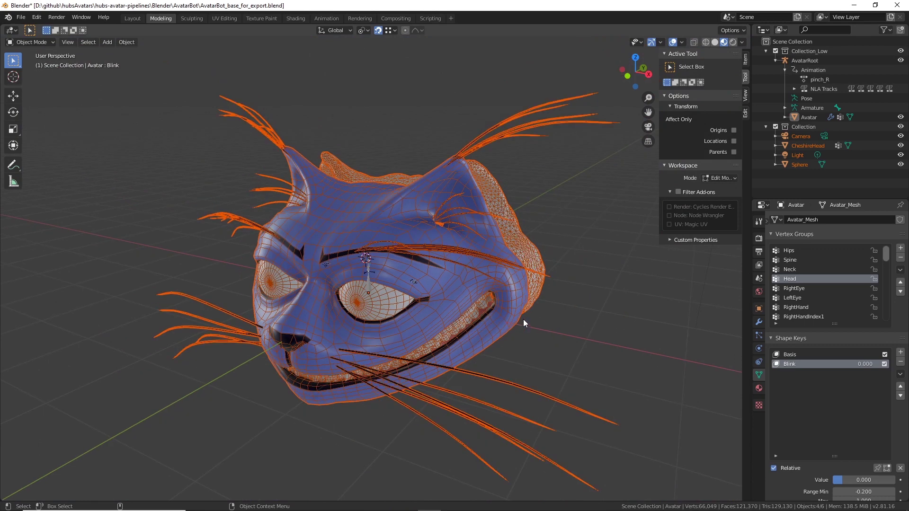
middle_drag(621, 279, 488, 281)
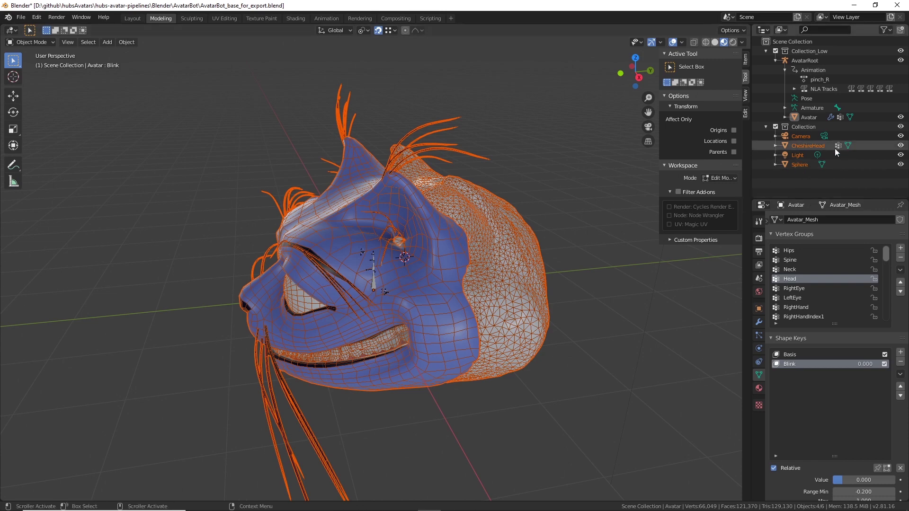
click(533, 240)
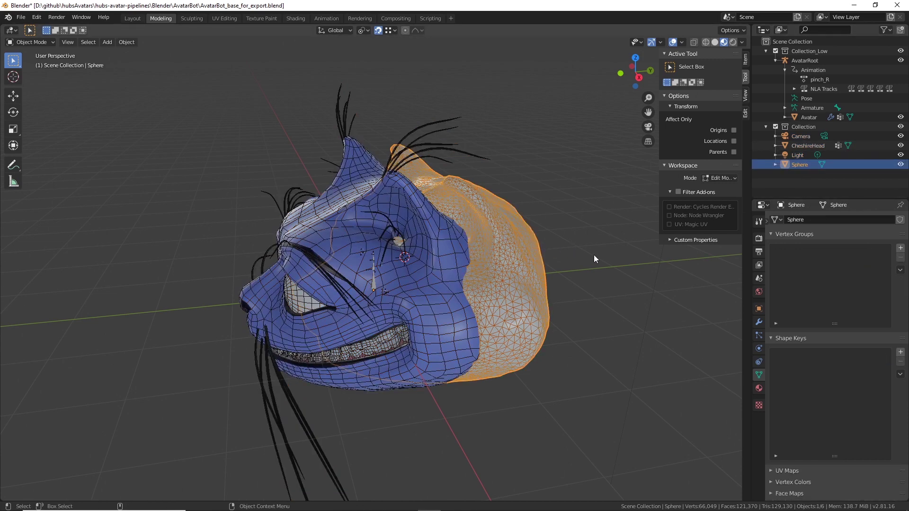
key(Delete)
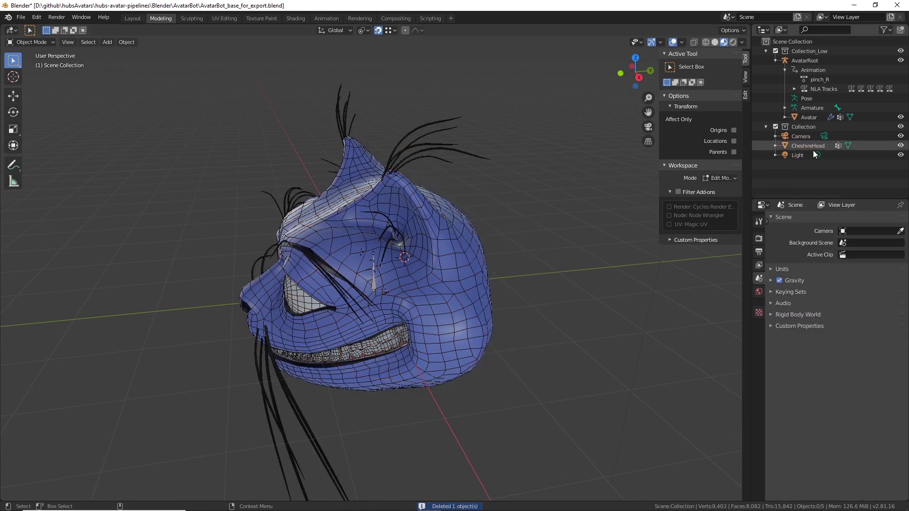
click(815, 126)
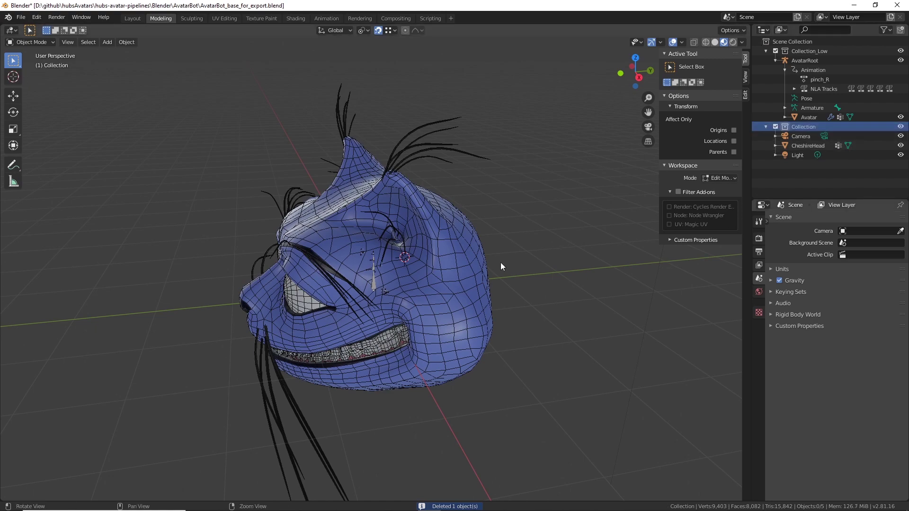
Examine the CheshireHead's material slots and the fur material's shader nodes in the Shading workspace.
middle_drag(501, 262, 494, 285)
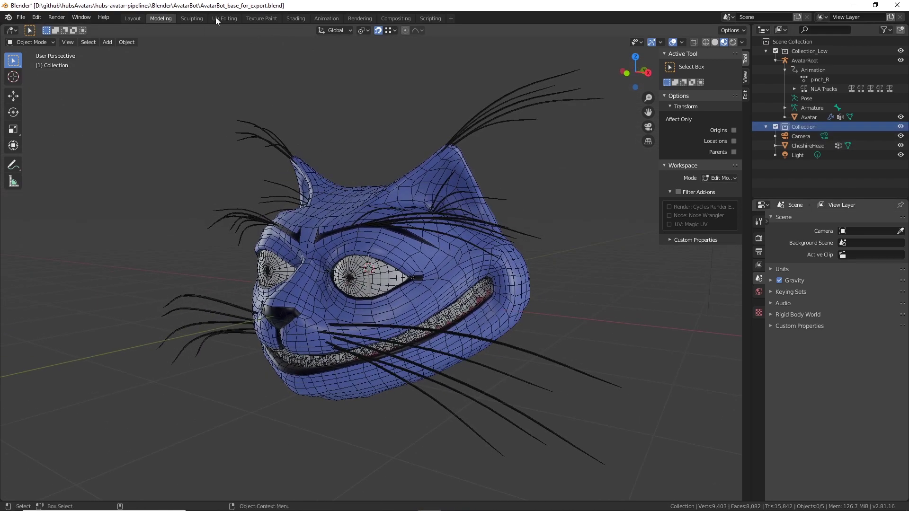
click(296, 19)
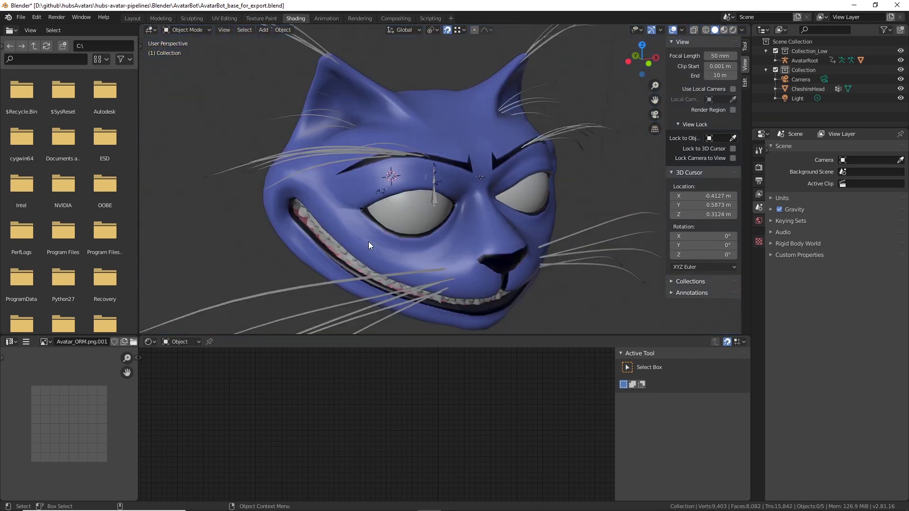
click(368, 241)
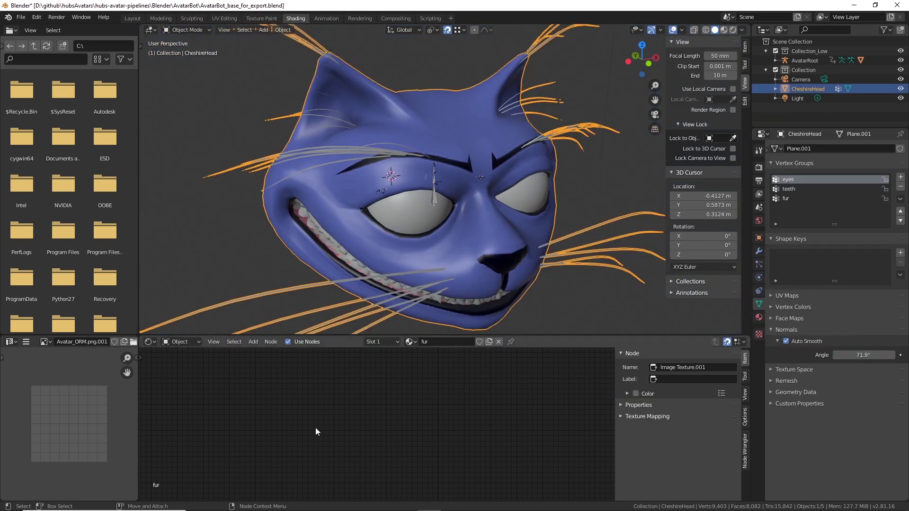
click(760, 318)
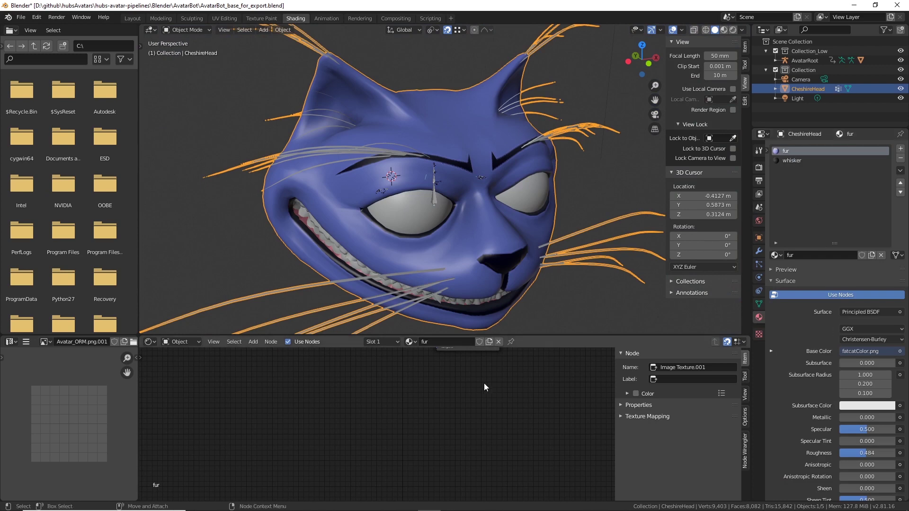
scroll(479, 388, up, 1)
scroll(480, 389, down, 3)
scroll(481, 386, down, 1)
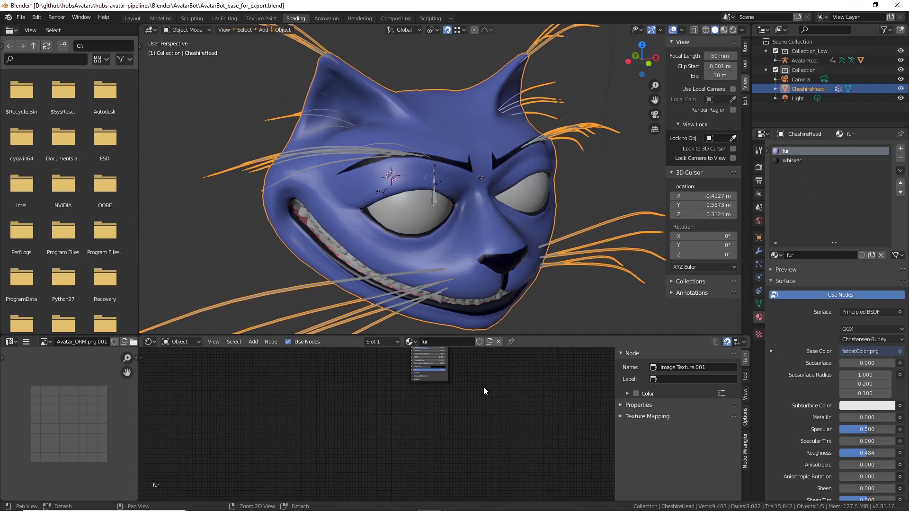
scroll(488, 407, up, 5)
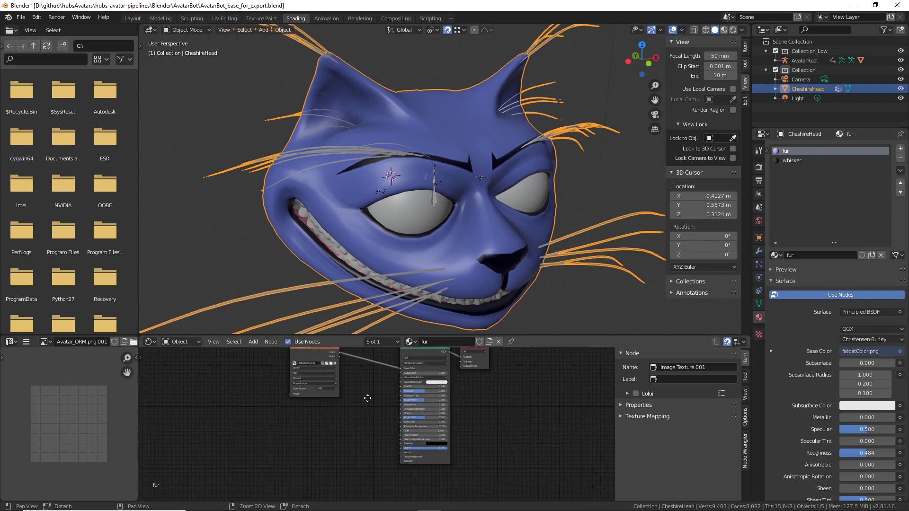
middle_drag(367, 398, 350, 472)
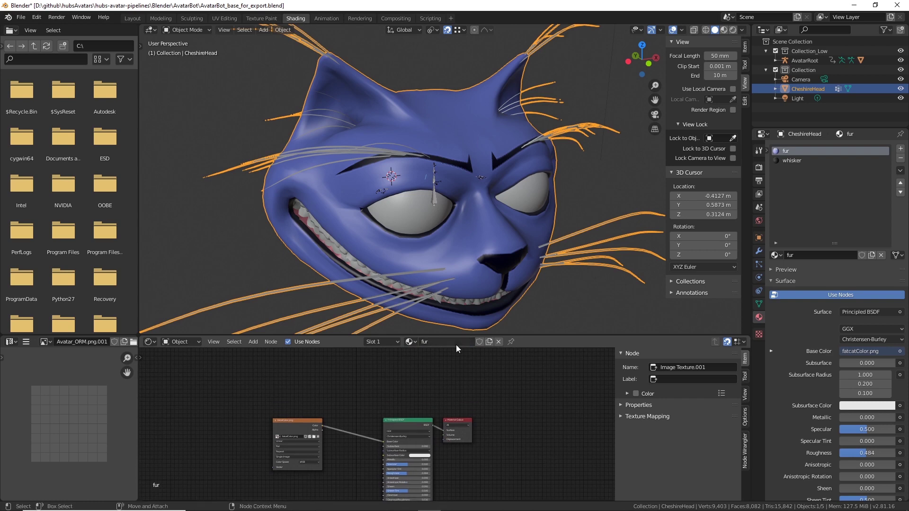
Return to the Modeling workspace and switch the CheshireHead mesh to Object Mode.
click(161, 19)
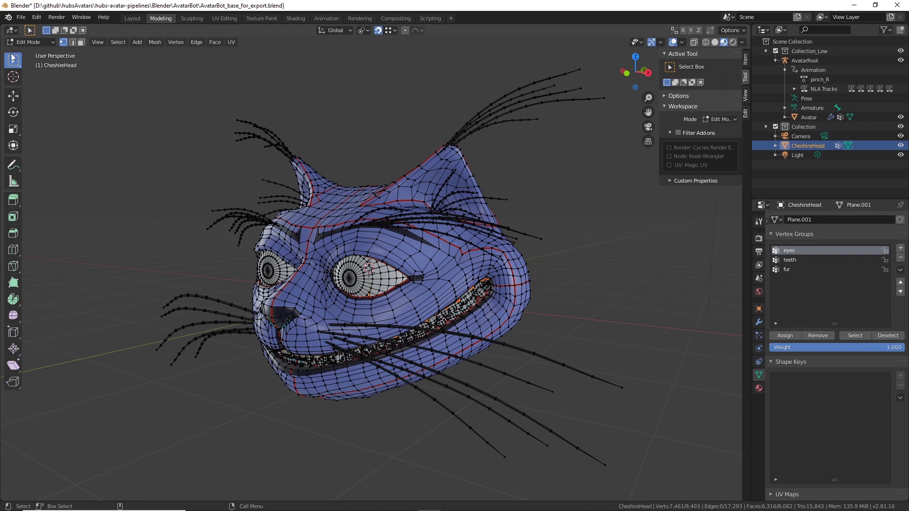
click(29, 42)
click(26, 52)
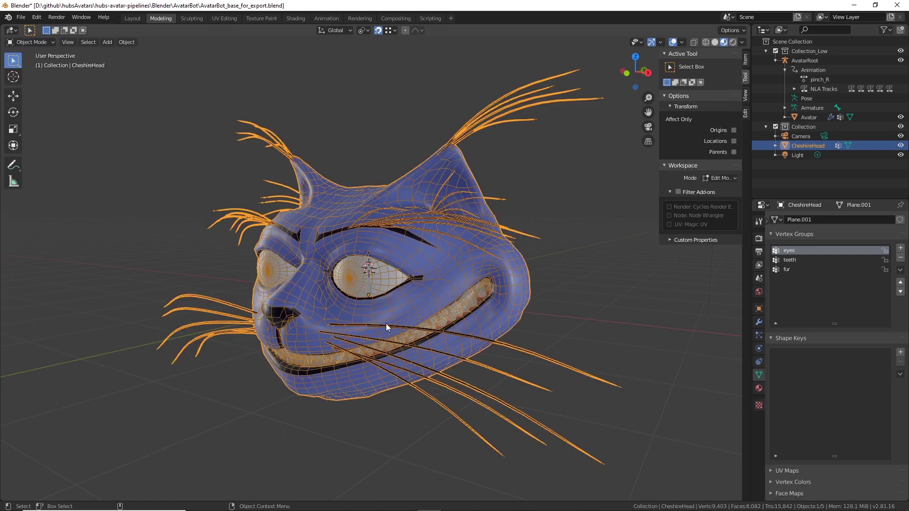
Scale the CheshireHead down to fit the avatar body and raise it about 0.596 m along Z onto the head position.
middle_drag(385, 323, 589, 282)
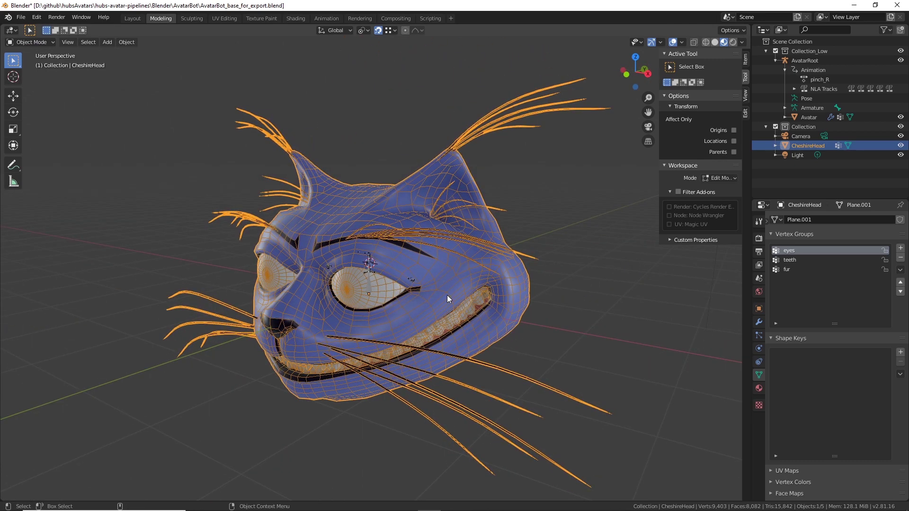
key(shift+space)
key(s)
drag(397, 263, 379, 213)
key(shift+space)
key(g)
scroll(403, 307, up, 5)
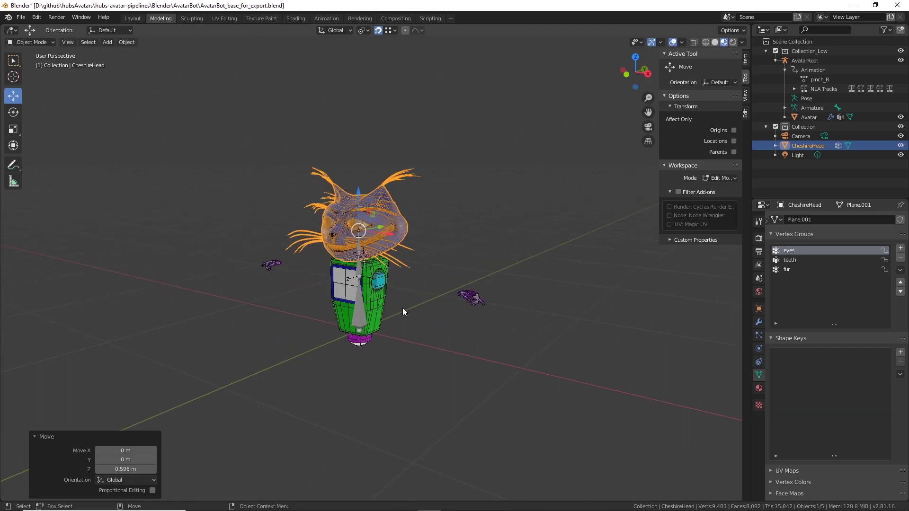
Scale the CheshireHead uniformly to about 0.749 of its size around the template's robot head.
scroll(402, 307, up, 5)
middle_drag(402, 307, 308, 220)
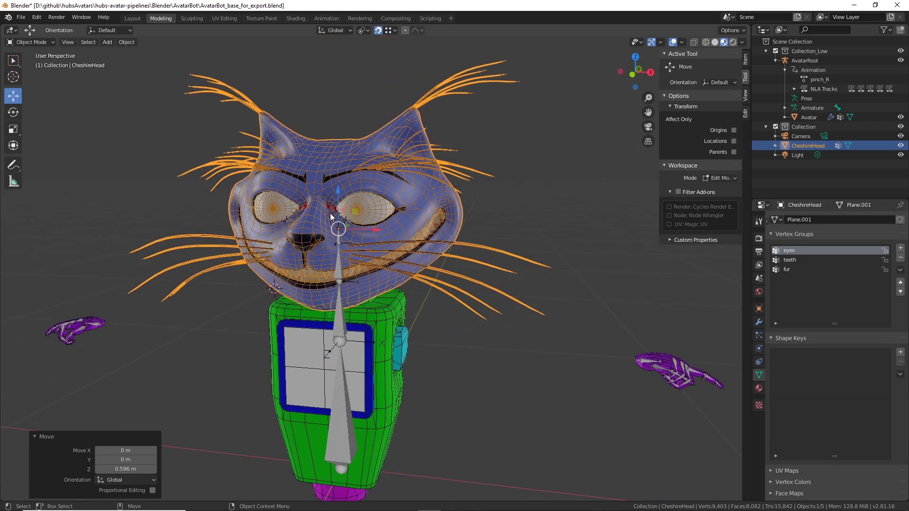
middle_drag(522, 200, 589, 276)
scroll(590, 277, up, 1)
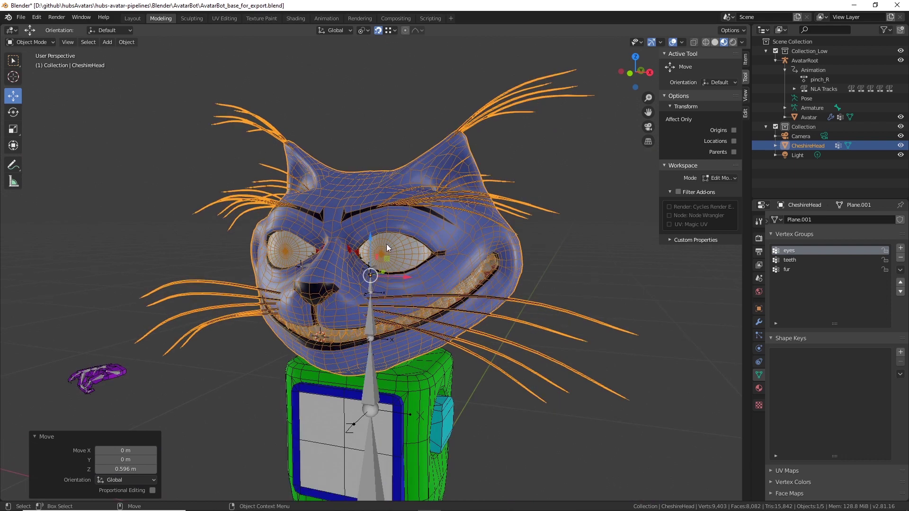
key(r)
key(s)
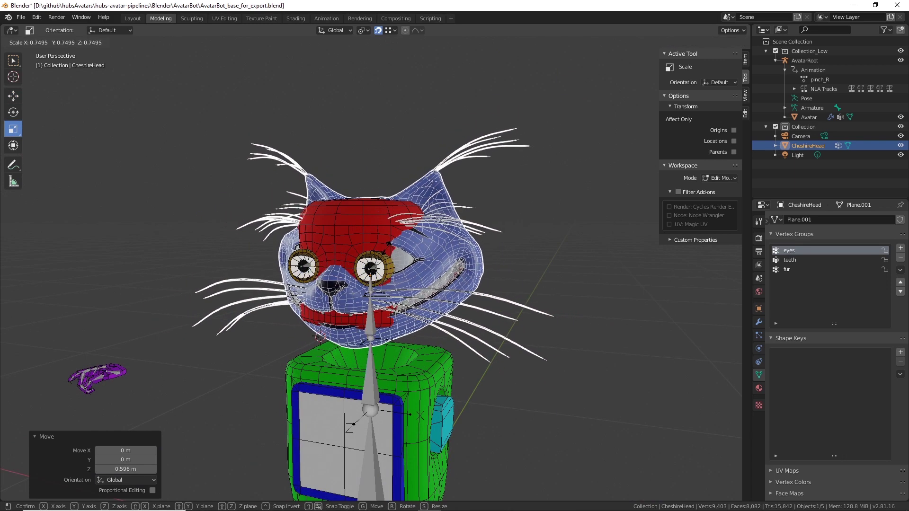
click(386, 248)
Try moving the CheshireHead forward along Y by about 0.079 m, undo that move, and turn off snapping.
key(w)
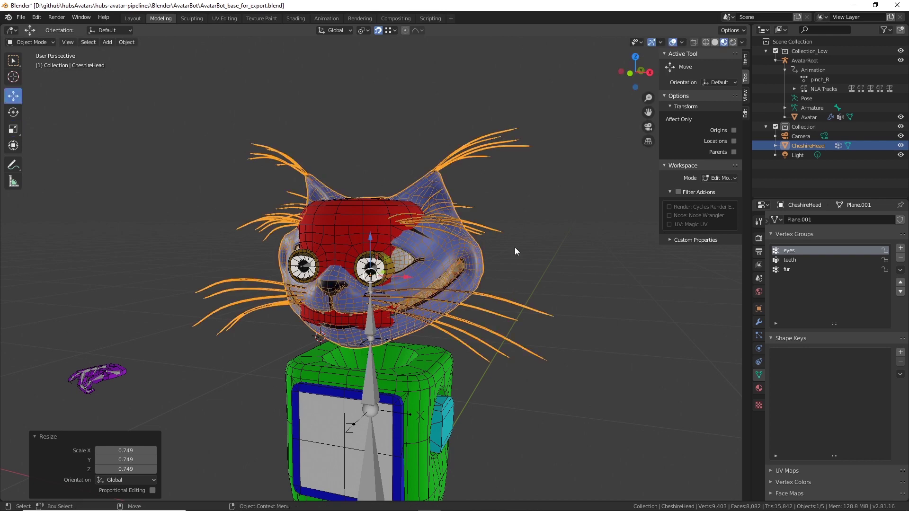
middle_drag(516, 247, 417, 274)
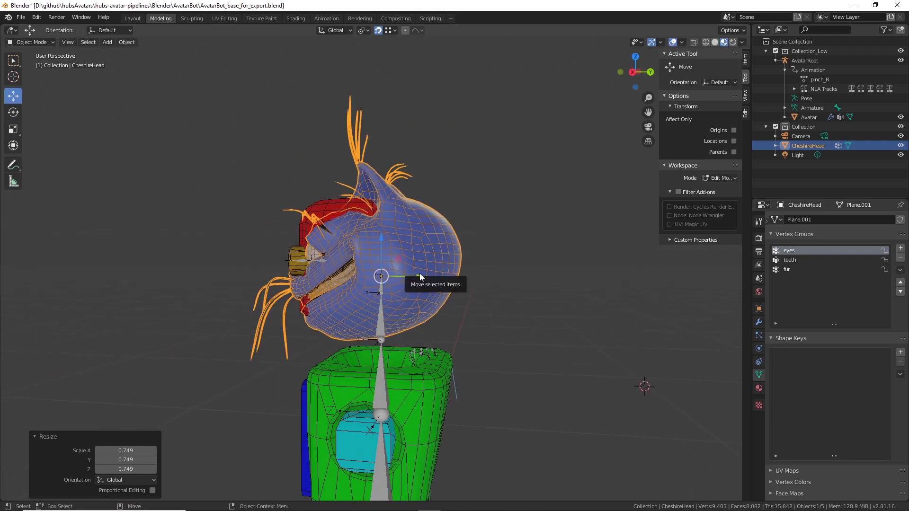
drag(419, 274, 415, 280)
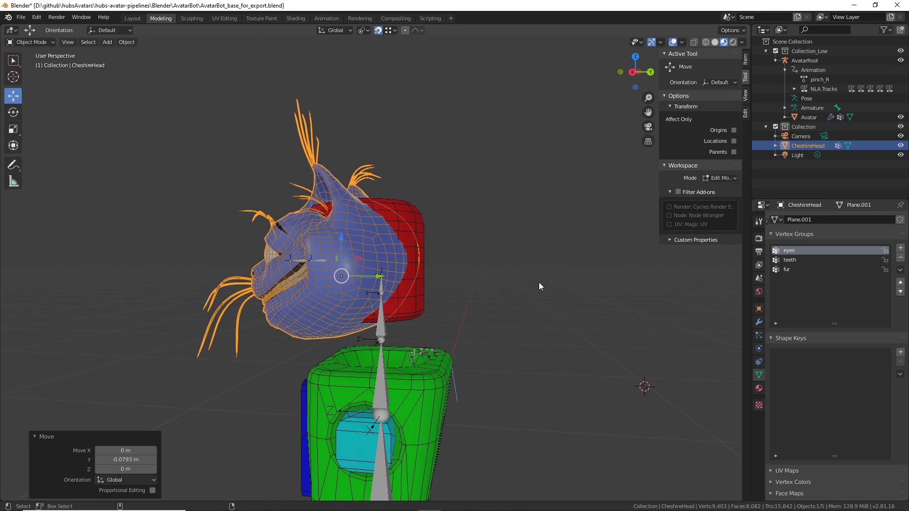
key(ctrl+z)
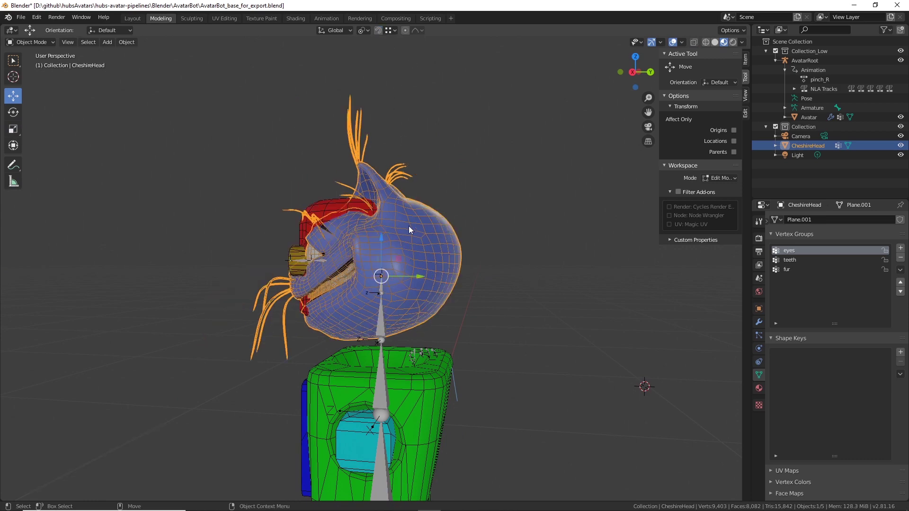
Reposition the CheshireHead along Y so it sits slightly forward of the head bone, ending with a move of about 0.315 m.
drag(423, 277, 251, 307)
middle_drag(278, 392, 308, 395)
middle_drag(266, 337, 246, 316)
drag(226, 280, 387, 283)
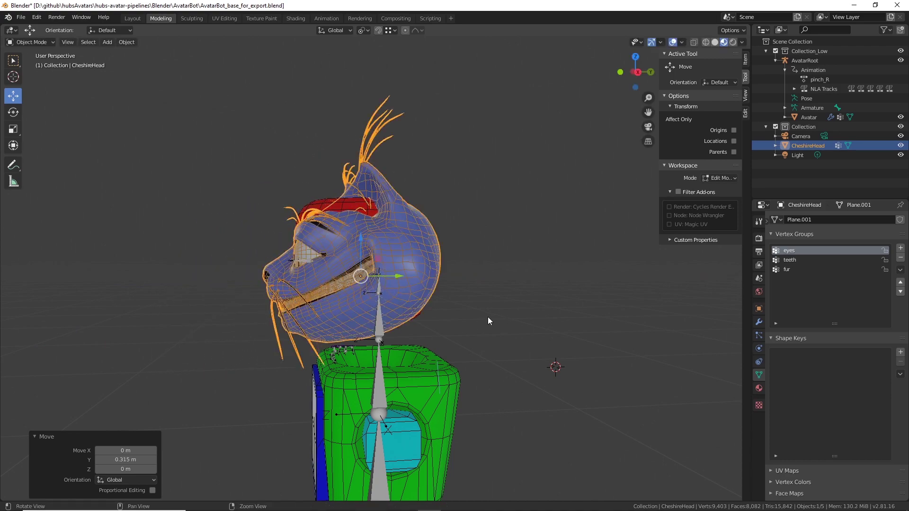
Raise the CheshireHead about 0.018 m along Z and shift it about 0.0044 m along Y, using the right side view.
middle_drag(488, 317, 517, 310)
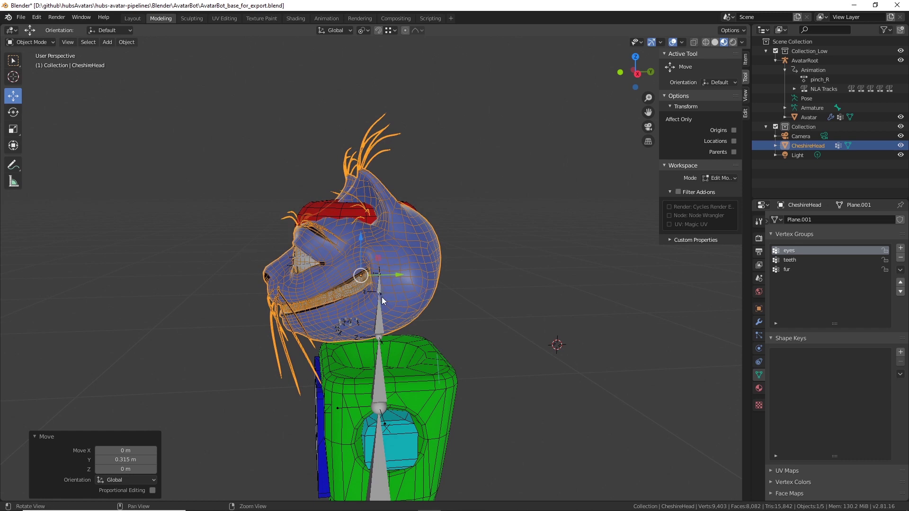
mouse_move(381, 297)
middle_down()
mouse_move(464, 327)
mouse_move(379, 301)
middle_up()
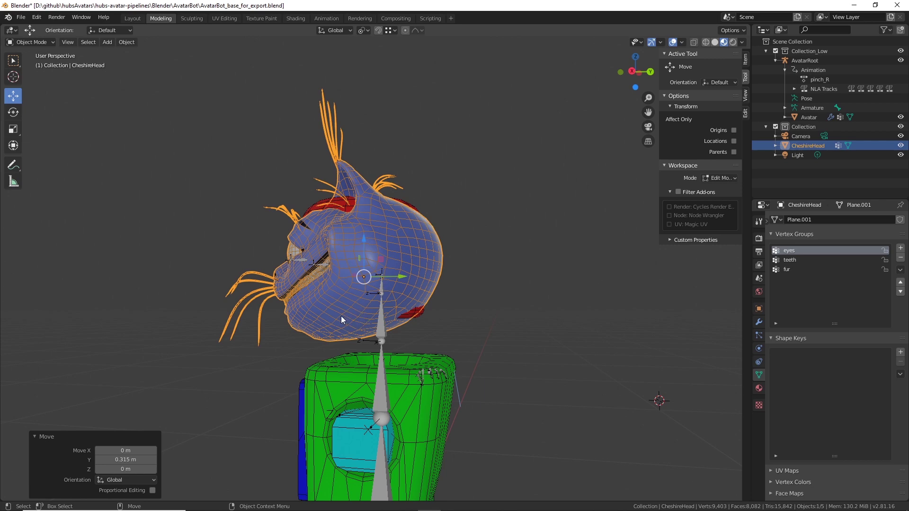
middle_drag(265, 375, 273, 301)
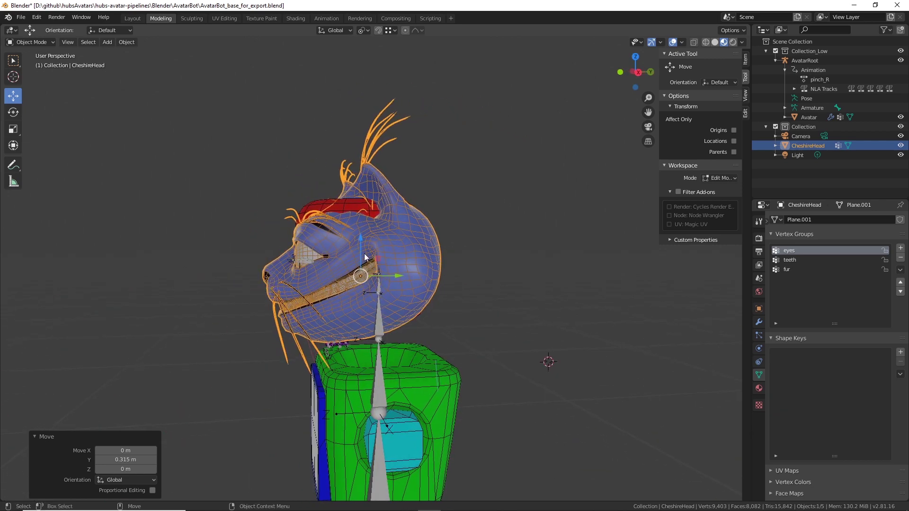
drag(361, 236, 362, 222)
key(KP_3)
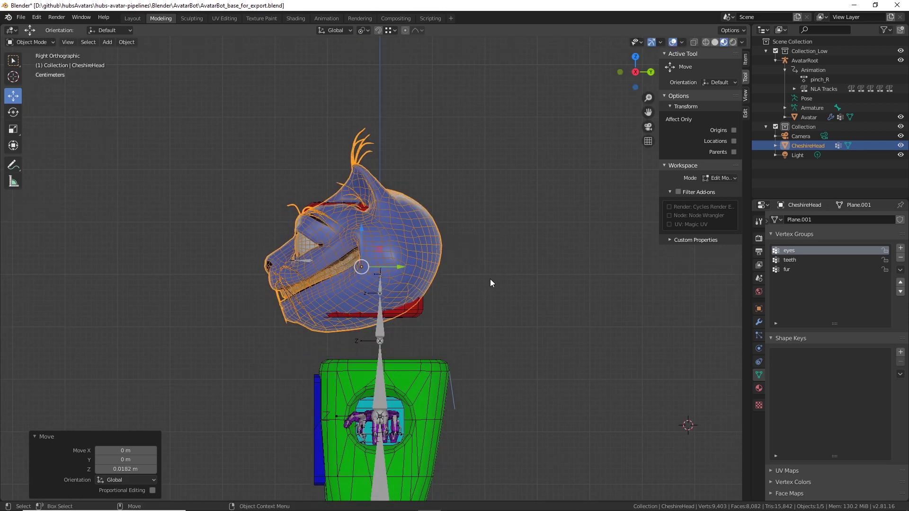
click(694, 43)
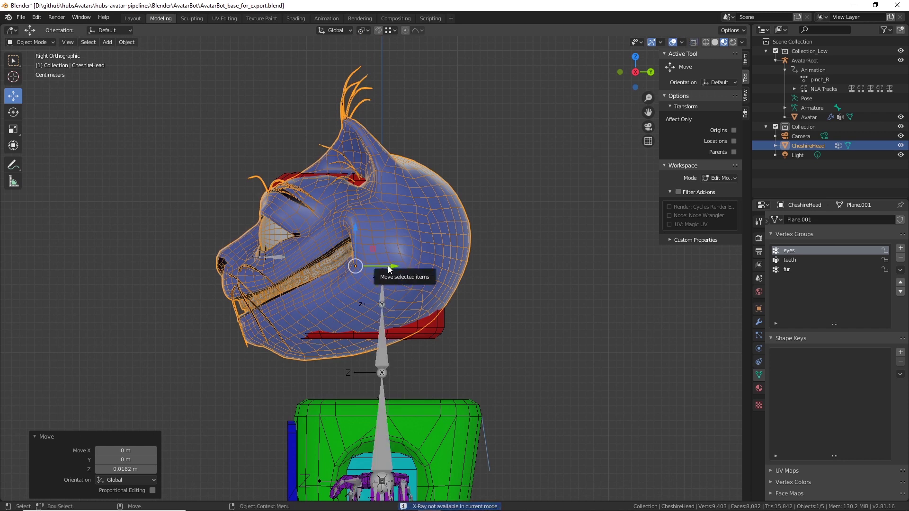
drag(386, 267, 393, 280)
Hide the appended Collection and open the template's Avatar mesh in Edit Mode.
middle_drag(357, 363, 303, 355)
scroll(304, 354, down, 4)
middle_drag(484, 326, 396, 348)
scroll(396, 348, up, 5)
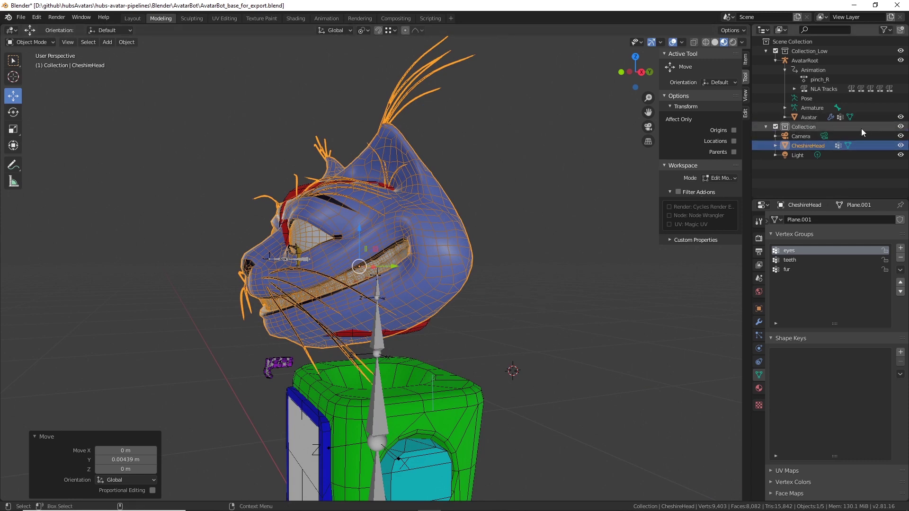
click(902, 126)
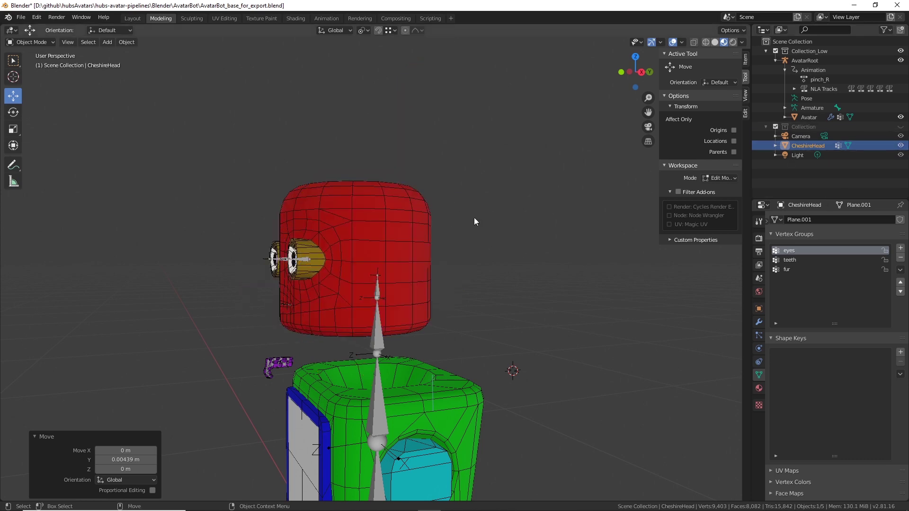
middle_drag(476, 217, 527, 241)
click(431, 234)
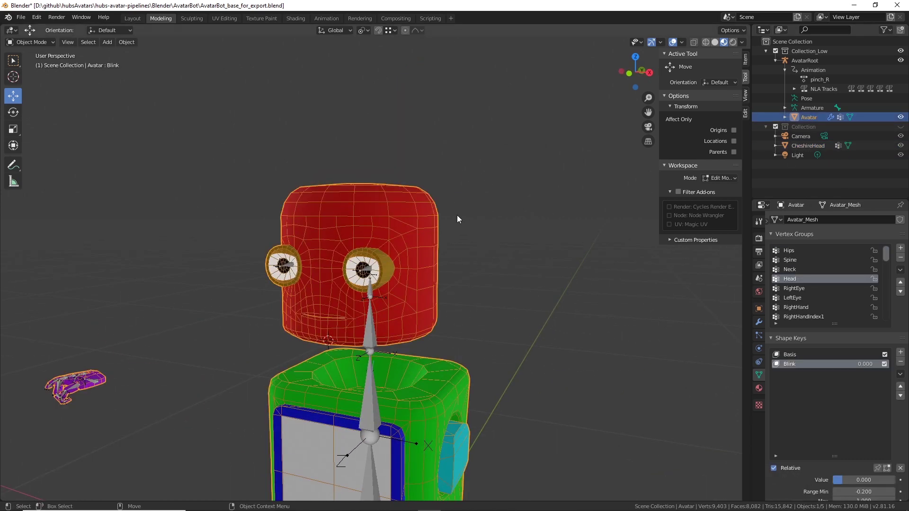
scroll(458, 214, down, 3)
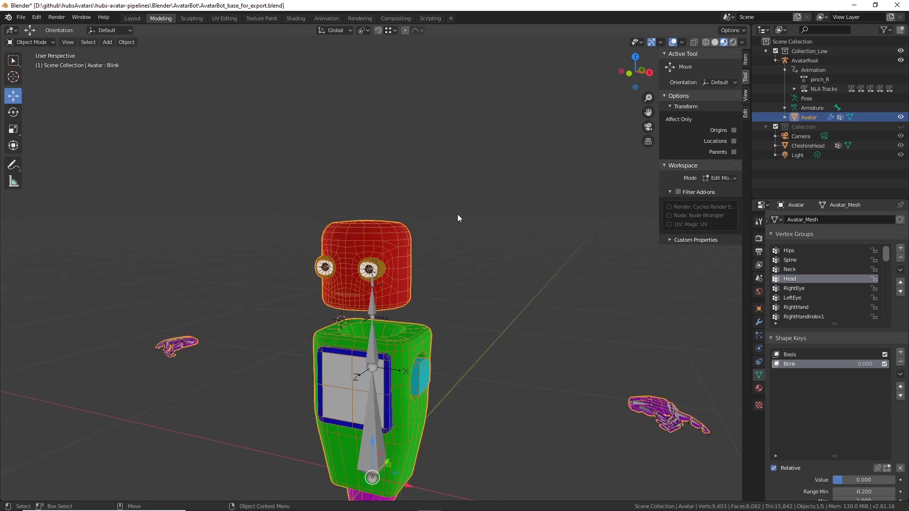
click(36, 41)
click(40, 64)
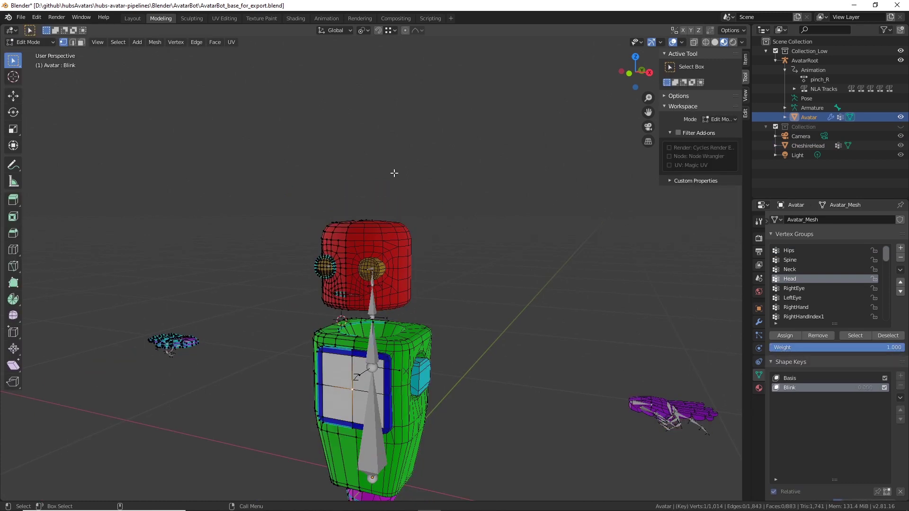
With X-ray on, delete the faces of the robot head and body, keeping both hands, and return to Object Mode.
shift+middle_drag(490, 251, 475, 157)
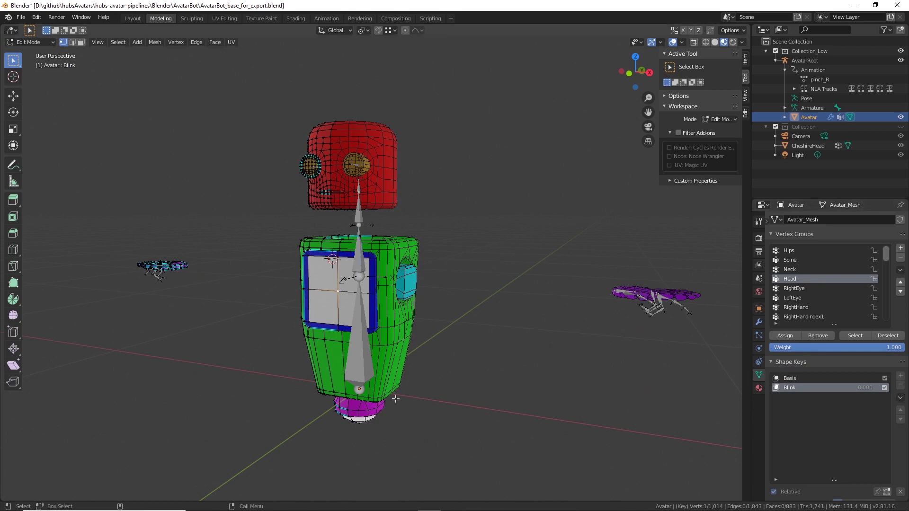
middle_drag(248, 94, 234, 122)
drag(246, 94, 240, 163)
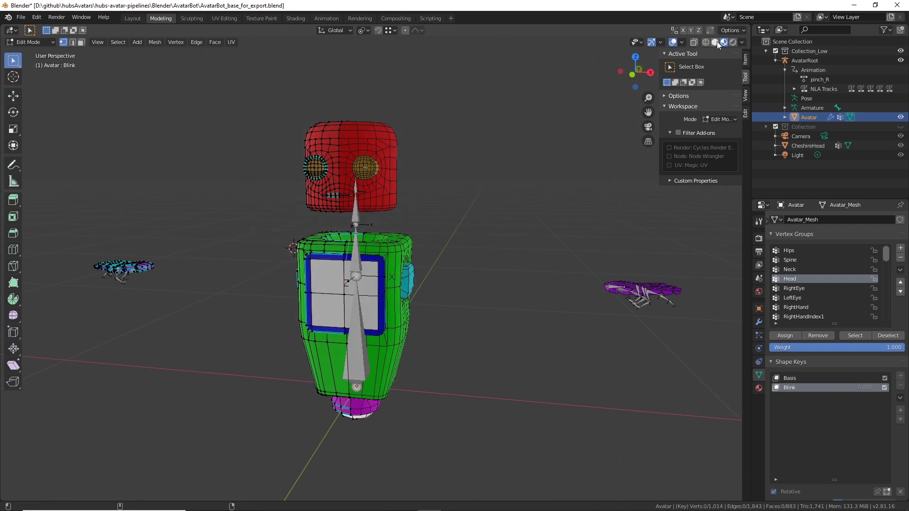
click(694, 42)
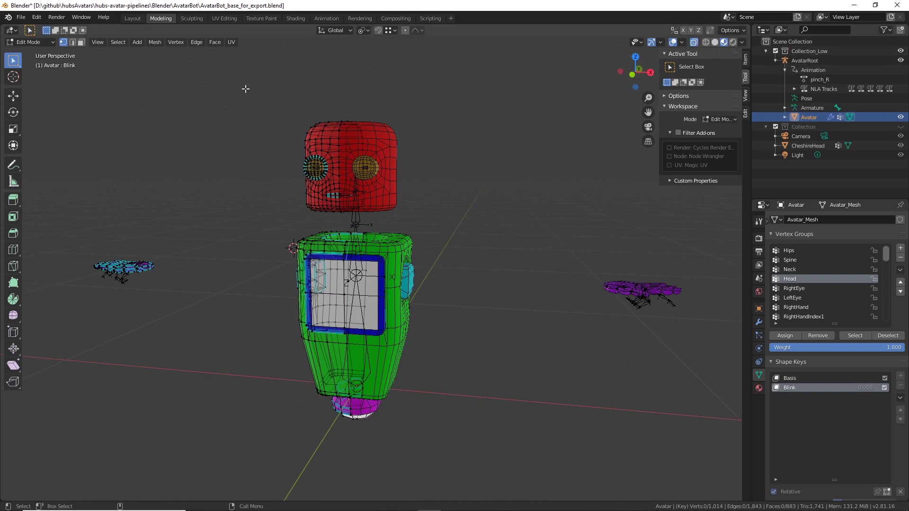
drag(246, 89, 464, 490)
middle_drag(486, 311, 524, 319)
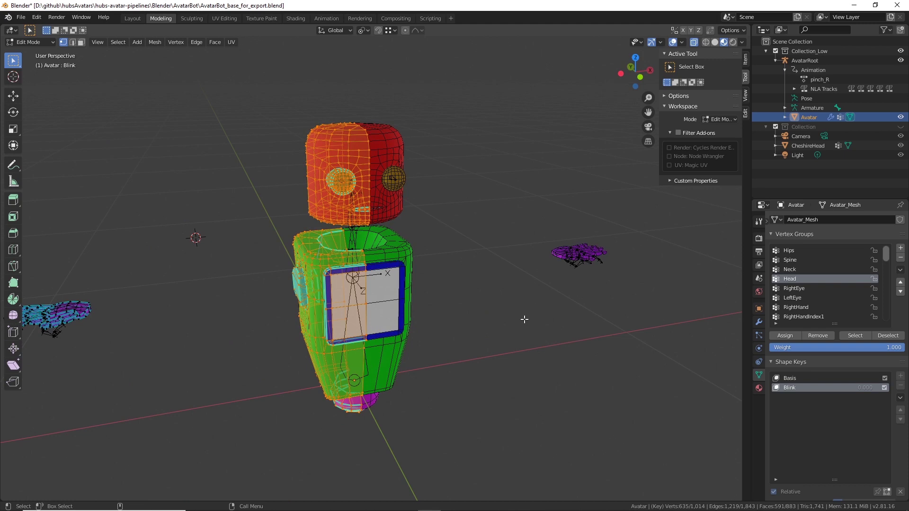
key(x)
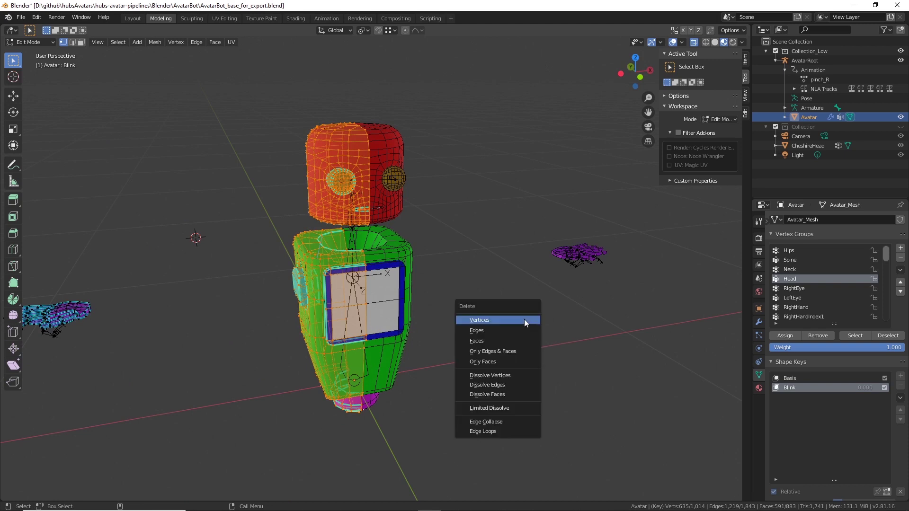
click(483, 339)
middle_drag(488, 342, 456, 327)
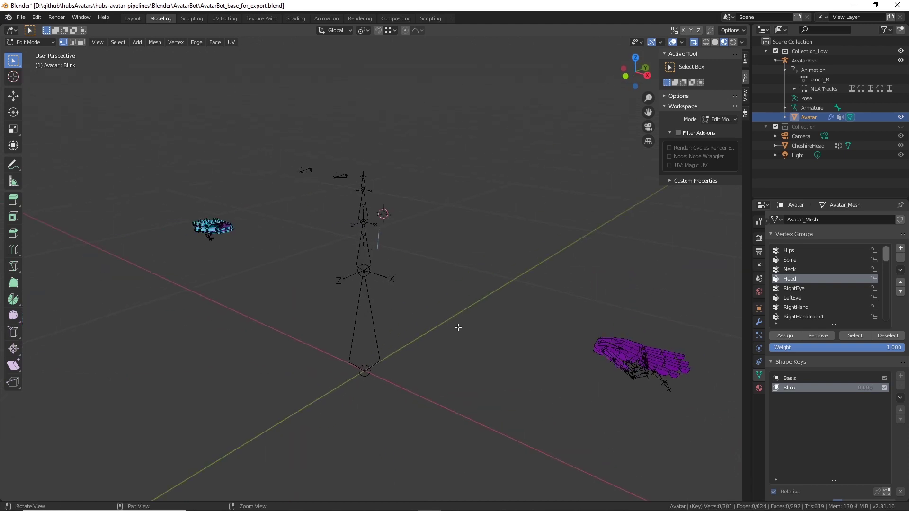
click(36, 41)
click(33, 52)
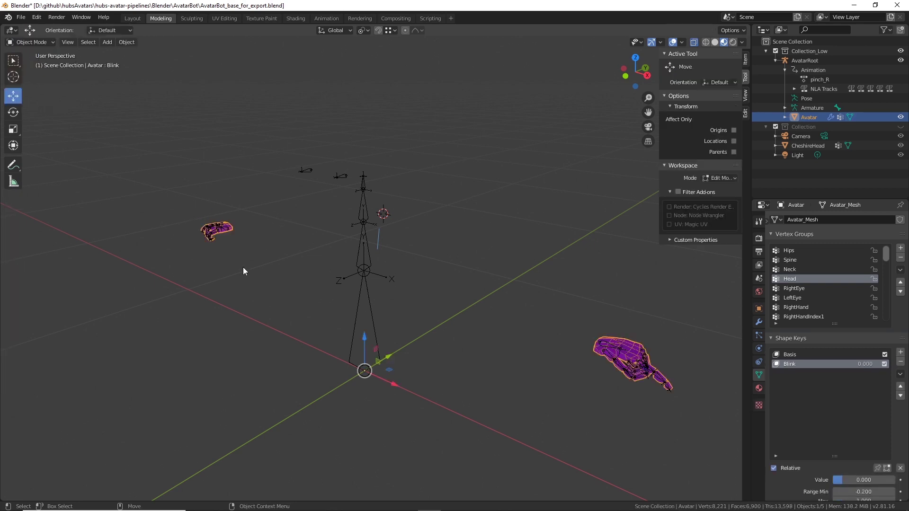
Delete the Light and Camera from the appended Collection, and unhide the Collection with CheshireHead selected.
middle_drag(261, 302, 360, 263)
middle_drag(548, 248, 455, 175)
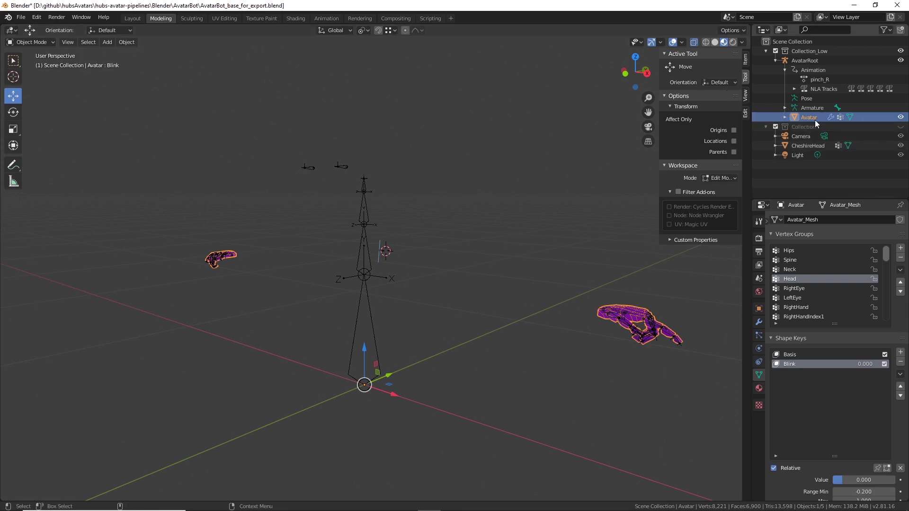
click(811, 146)
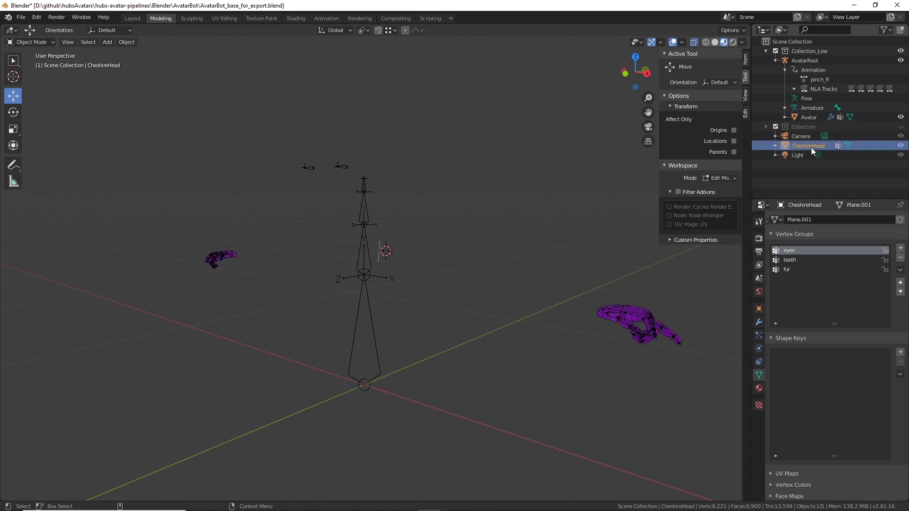
click(796, 155)
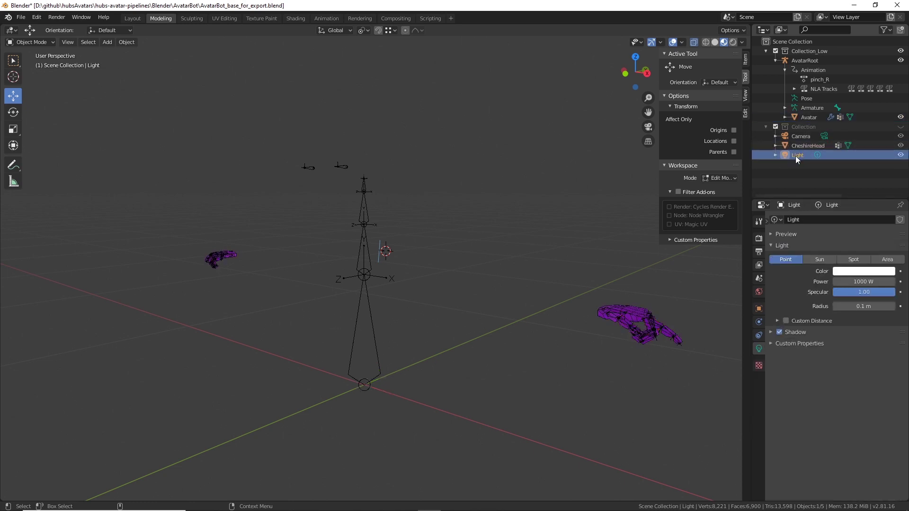
right_click(795, 156)
click(788, 180)
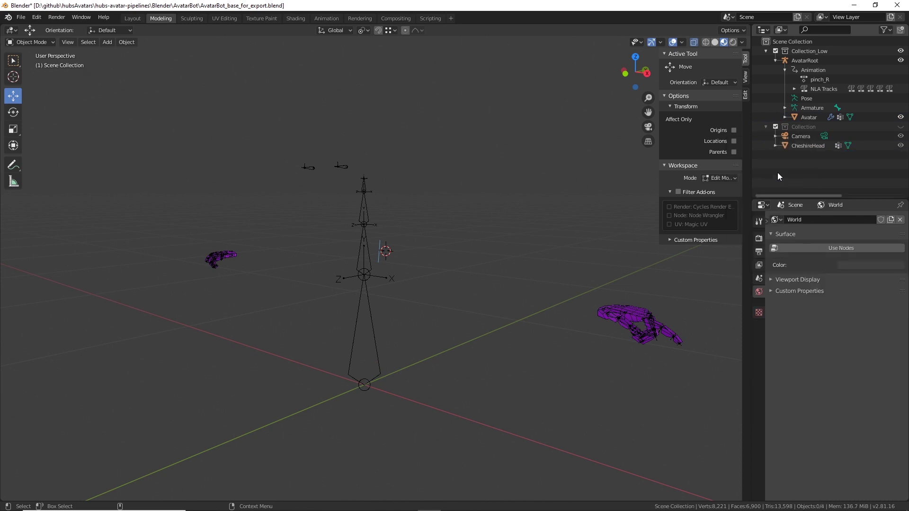
click(808, 138)
right_click(809, 138)
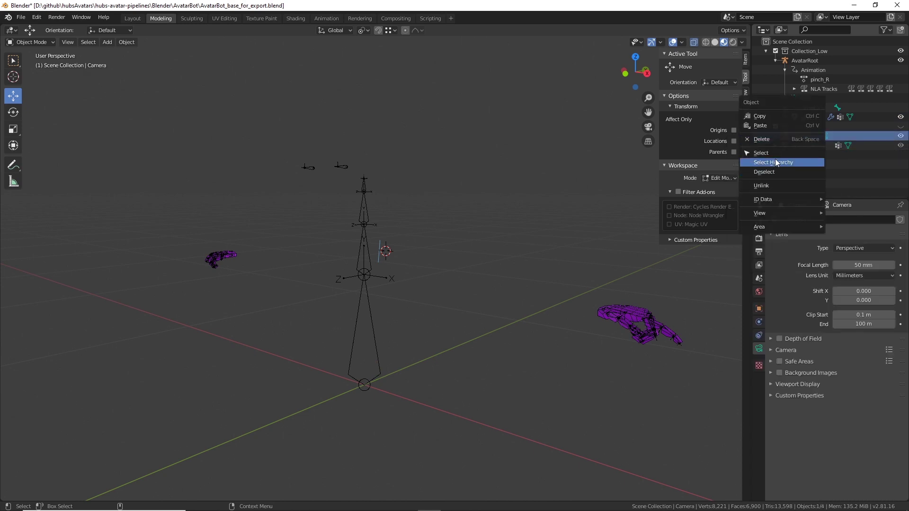
click(778, 139)
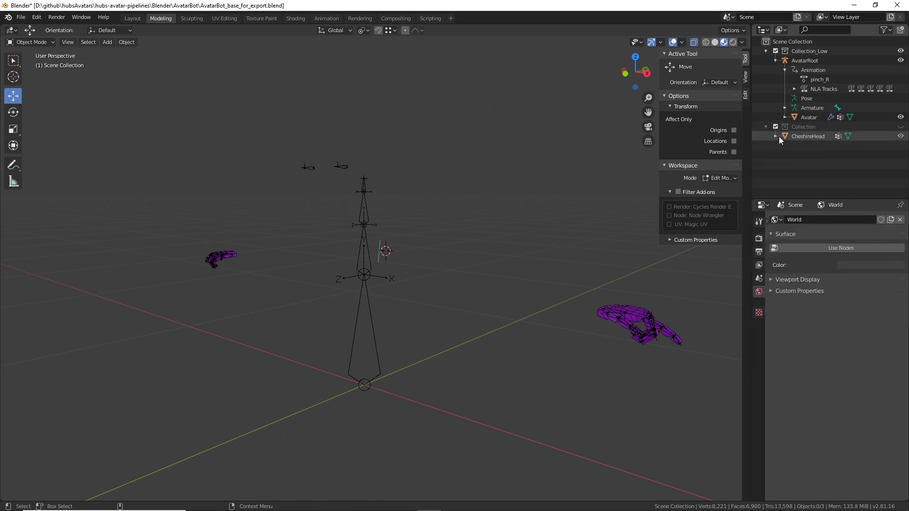
click(814, 139)
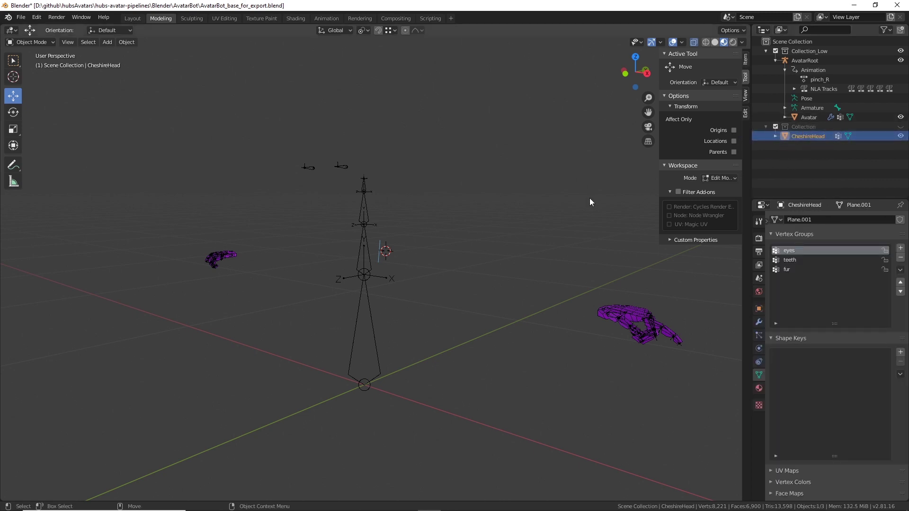
click(901, 126)
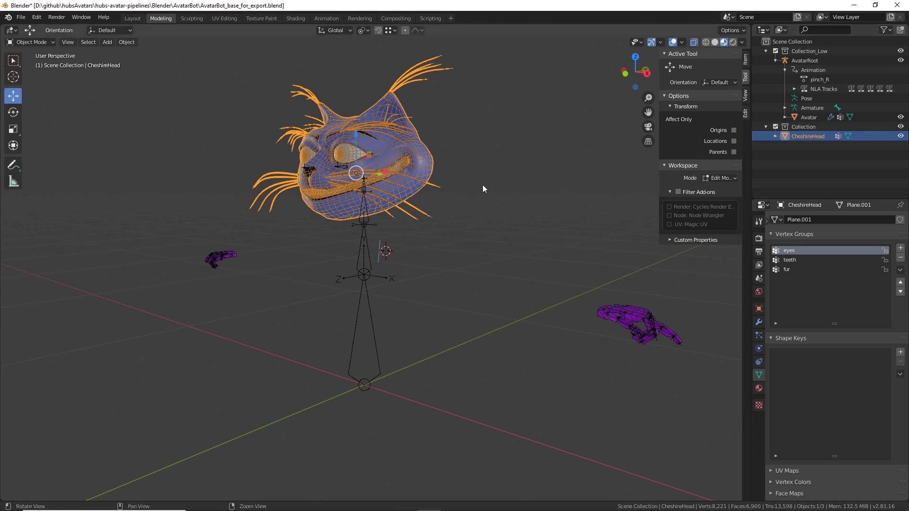
Display the viewport in wireframe from the right side to show the eye bones inside the CheshireHead.
middle_drag(483, 185, 497, 213)
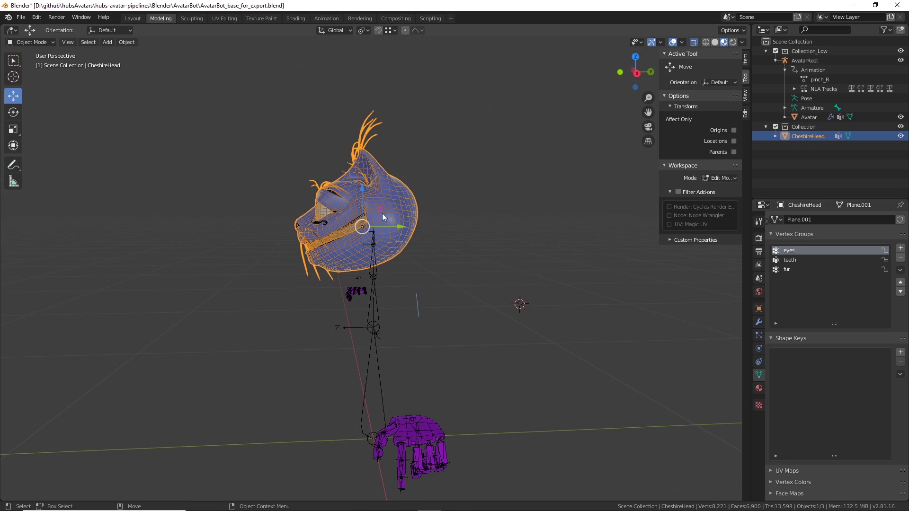
middle_drag(487, 263, 422, 264)
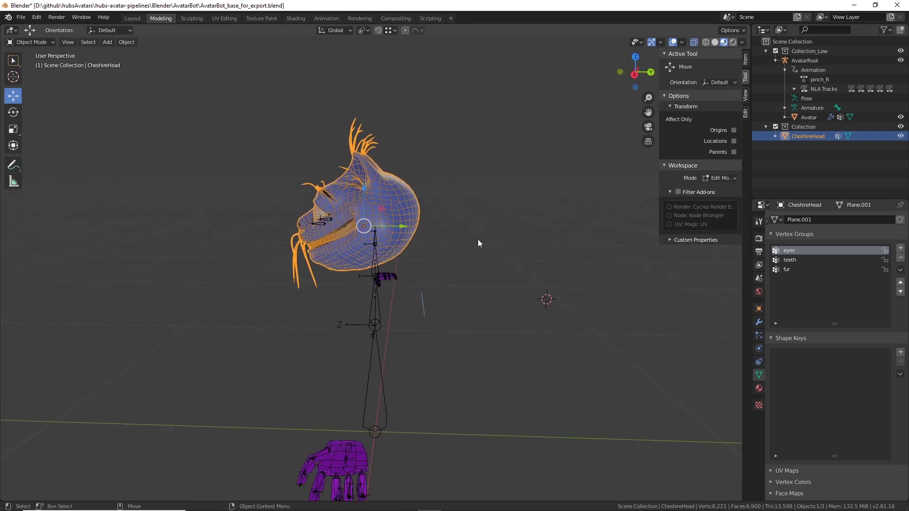
key(KP_3)
scroll(477, 239, up, 5)
shift+middle_drag(535, 263, 563, 376)
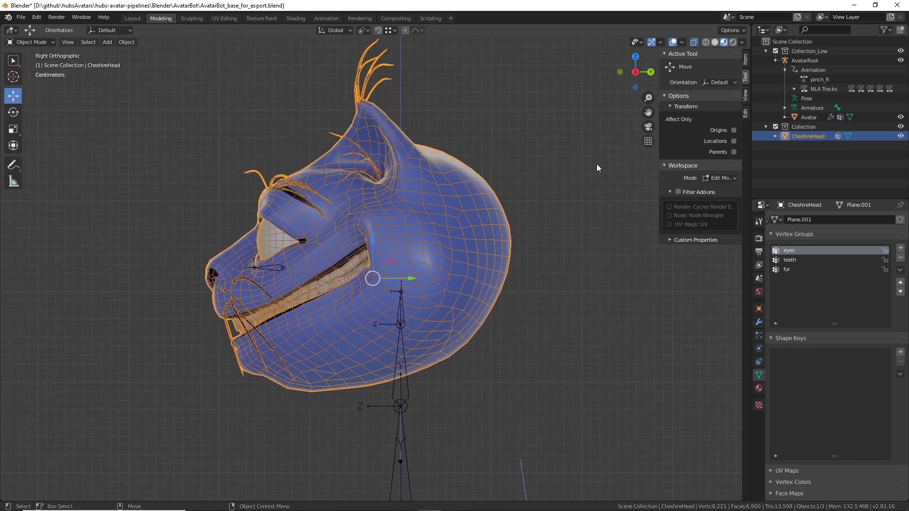
click(695, 43)
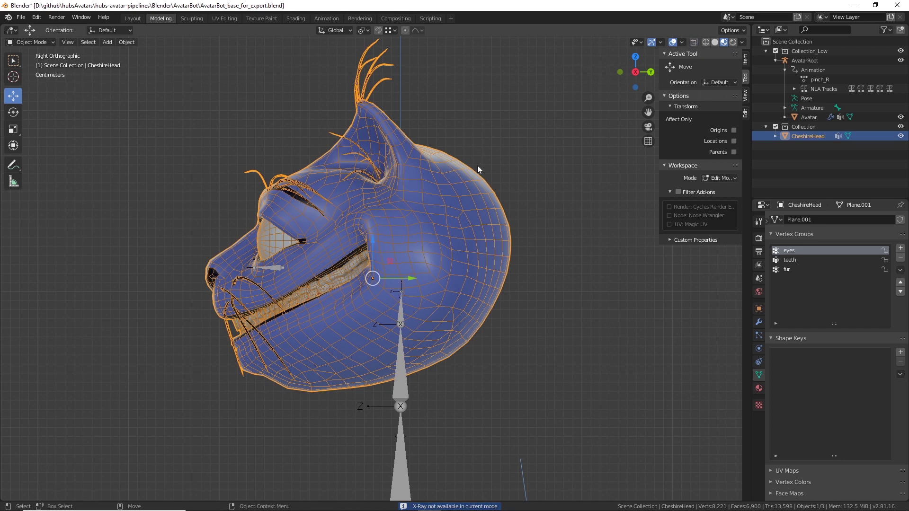
shift+middle_drag(587, 284, 659, 288)
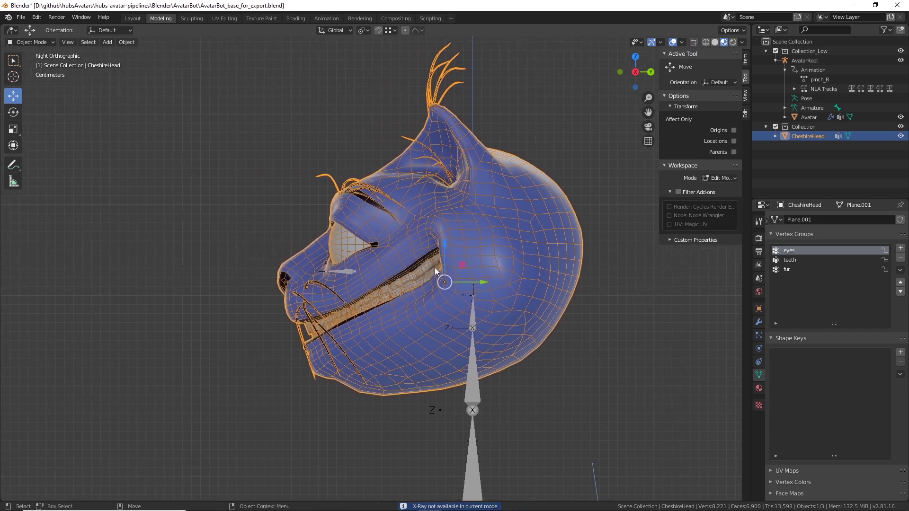
scroll(432, 267, up, 4)
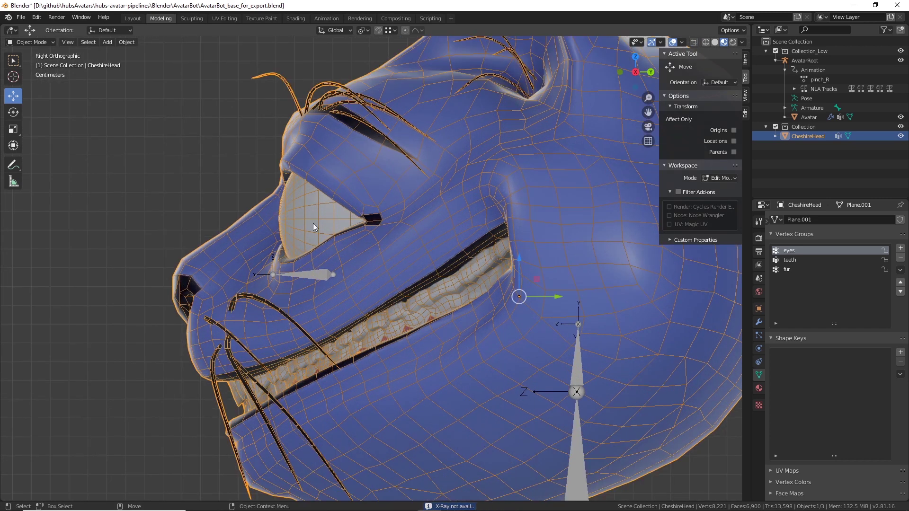
click(705, 43)
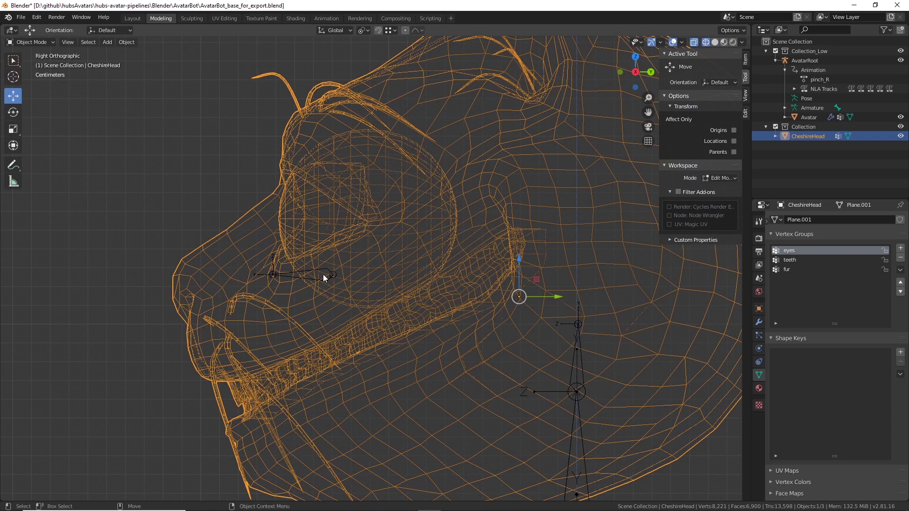
Open the AvatarRoot armature in Edit Mode and select both the LeftEye and RightEye bones.
middle_drag(330, 265, 243, 223)
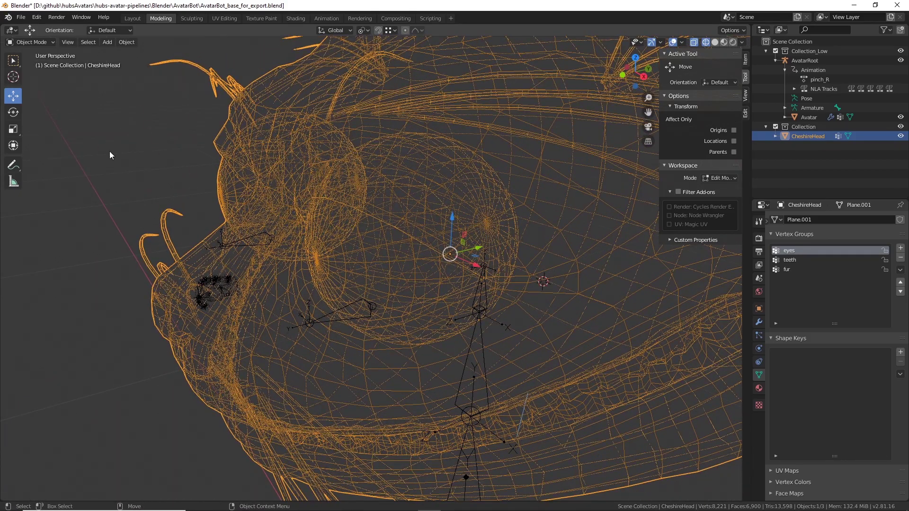
click(234, 244)
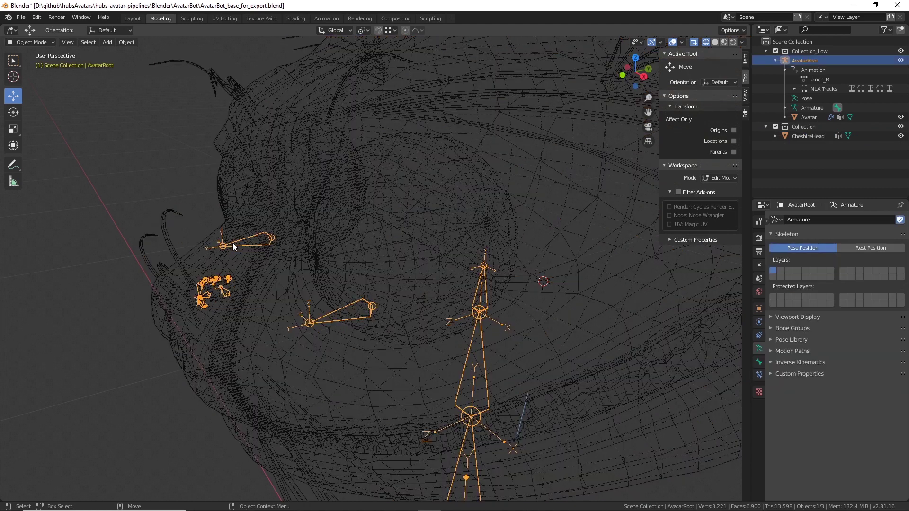
click(41, 41)
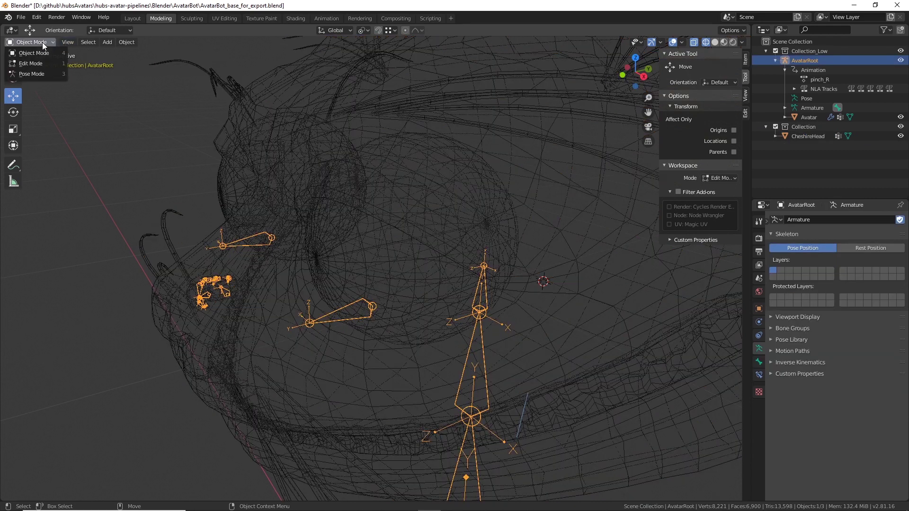
click(26, 63)
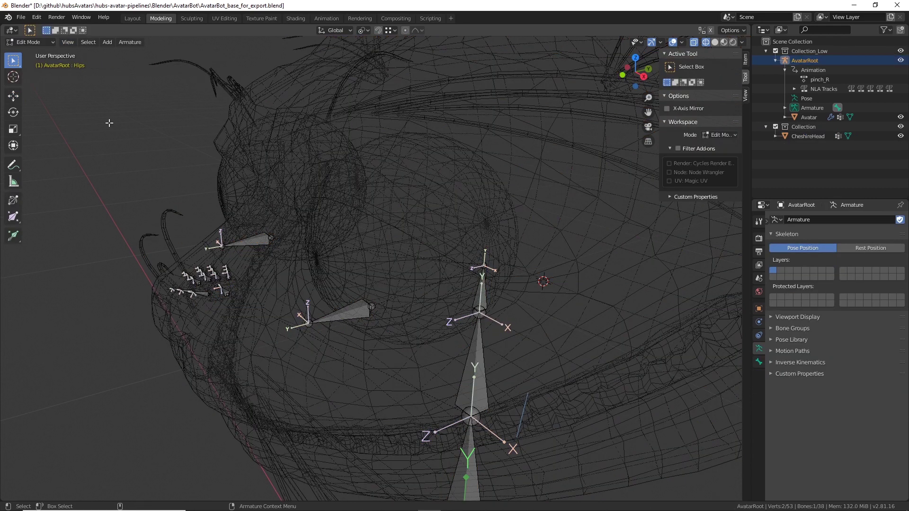
click(256, 244)
shift+click(365, 307)
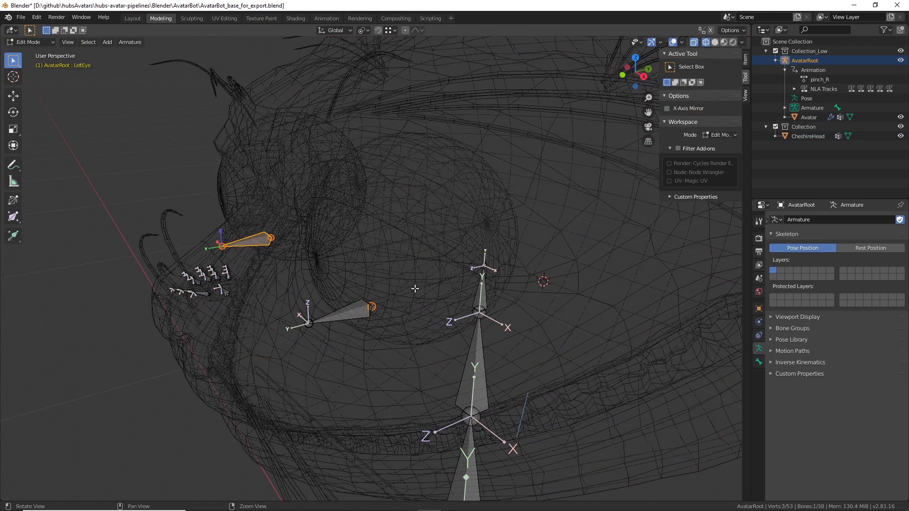
shift+click(358, 311)
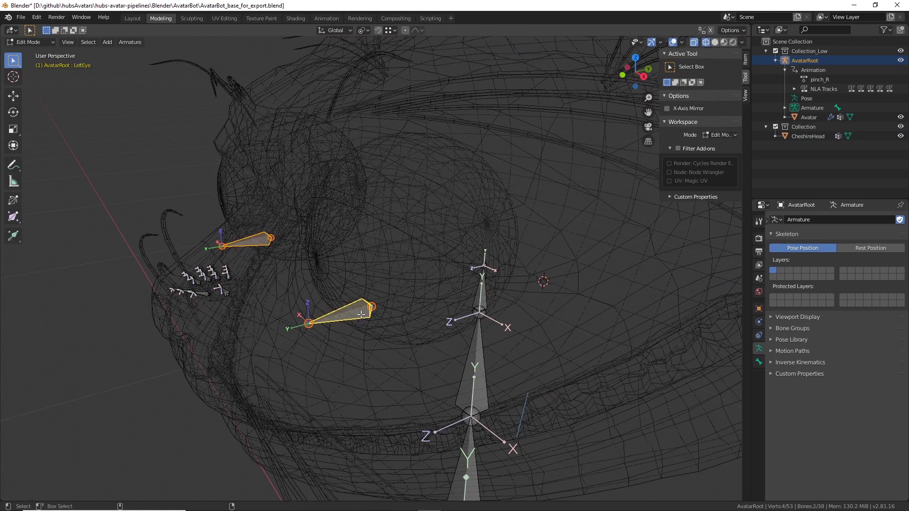
In the right side view, raise both eye bones about 0.0302 m along Z and shift them about 0.0184 m along Y.
mouse_move(335, 203)
middle_down()
mouse_move(309, 186)
mouse_move(344, 209)
middle_up()
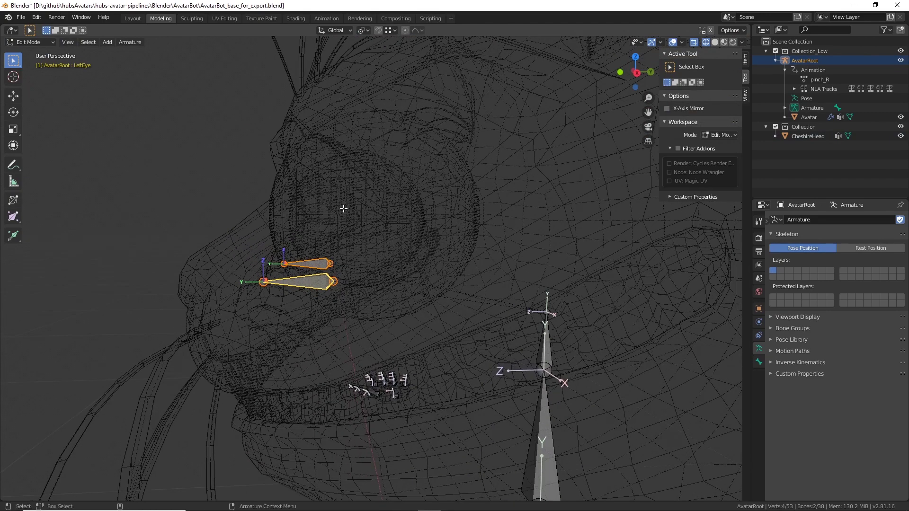
key(KP_3)
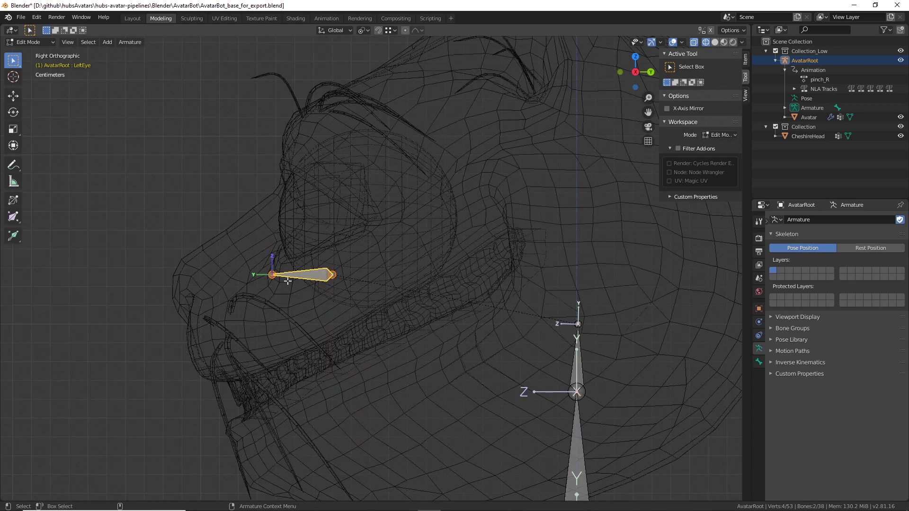
key(shift+space)
key(g)
drag(332, 236, 345, 175)
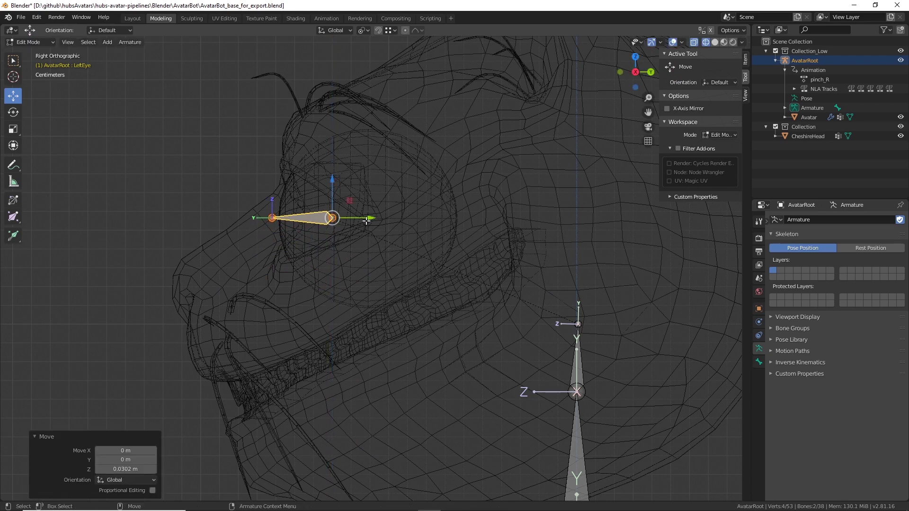
drag(369, 218, 406, 222)
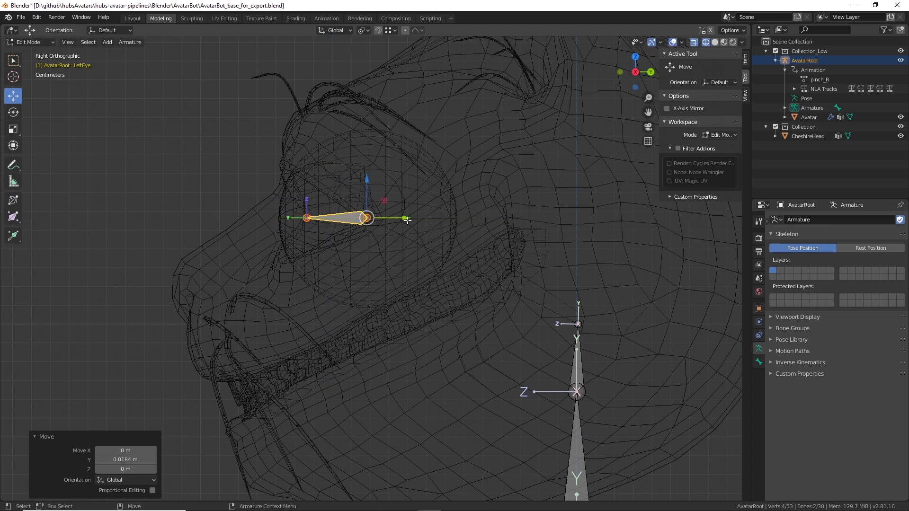
Fine-tune both eye bones at the eyeball centre with a slight Y shift and a drop of about 0.0003 m along Z.
scroll(408, 220, up, 5)
scroll(425, 292, up, 6)
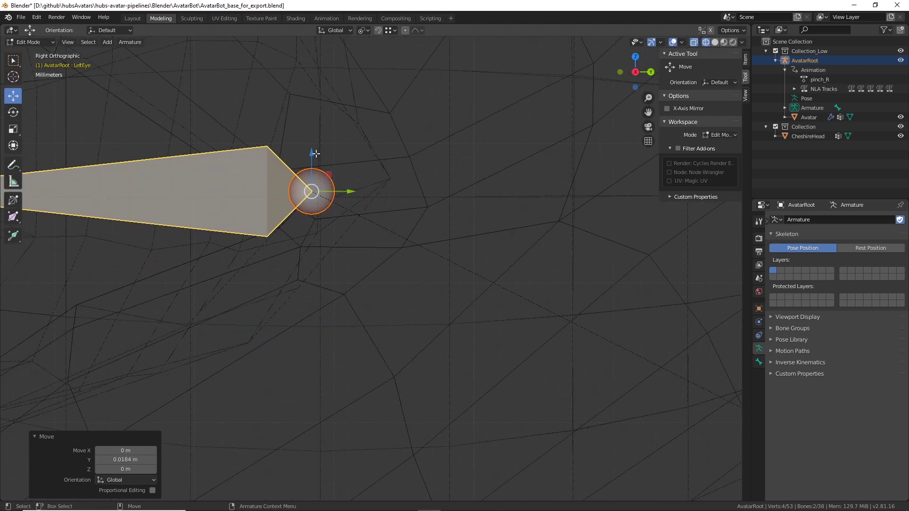
drag(345, 192, 351, 192)
drag(318, 152, 319, 158)
scroll(468, 209, down, 5)
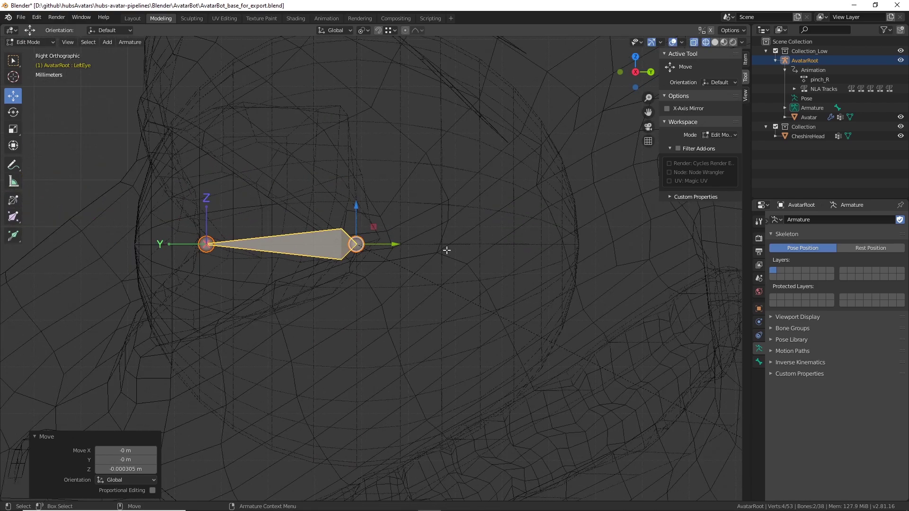
Select only the LeftEye bone and move it about 0.0051 m along X in the top view to centre it in its eyeball.
key(KP_1)
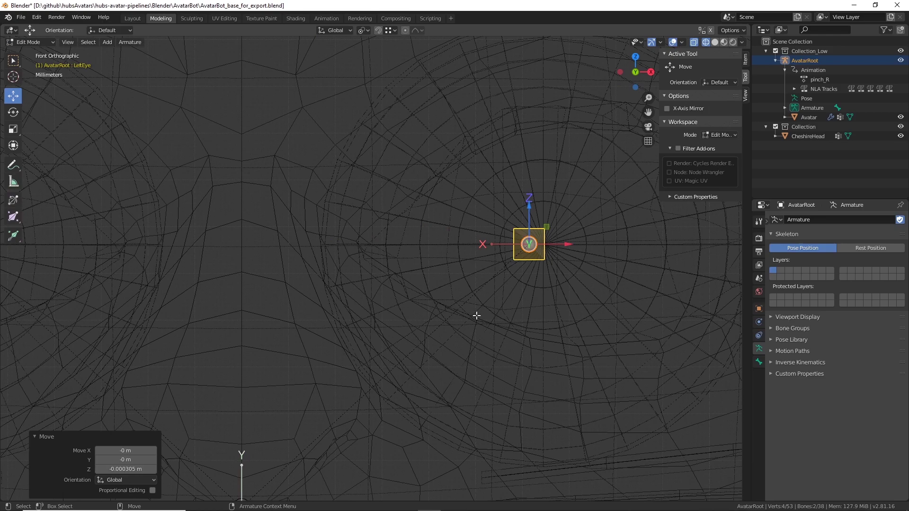
scroll(361, 254, down, 2)
scroll(416, 284, down, 2)
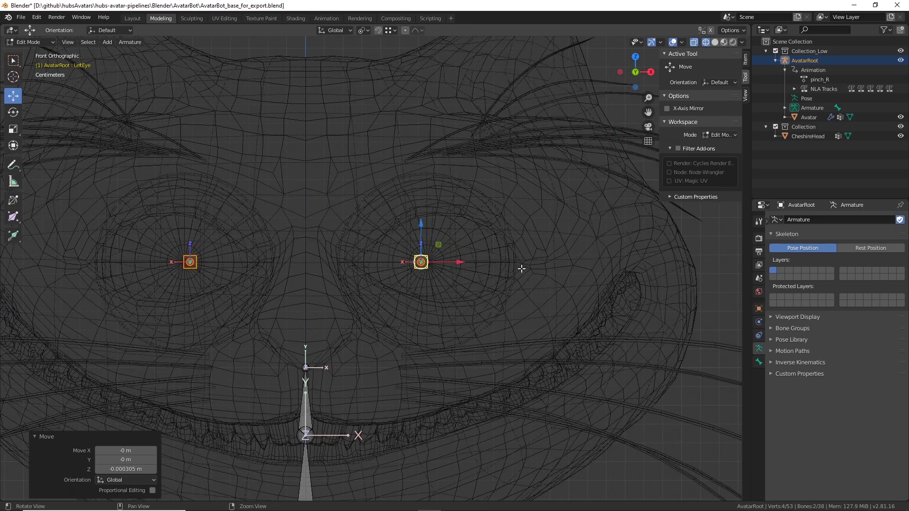
middle_drag(521, 266, 492, 288)
click(416, 278)
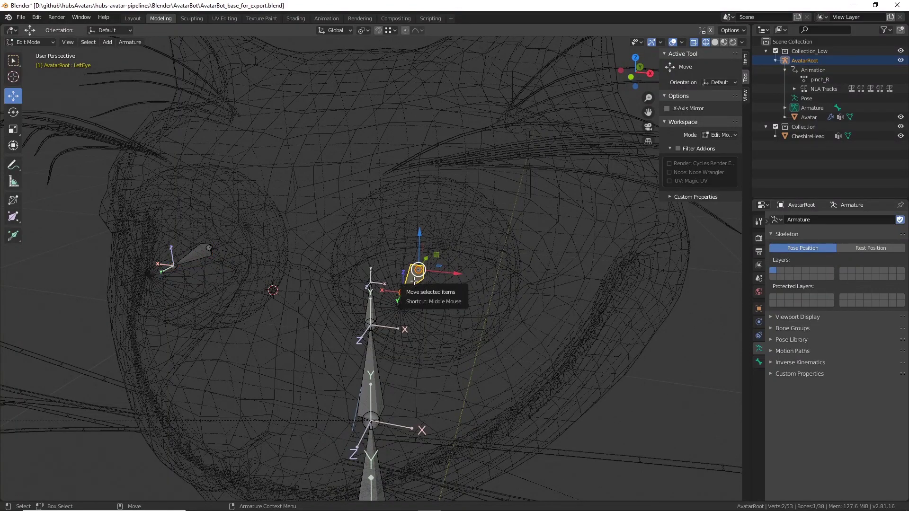
key(KP_1)
scroll(521, 281, up, 5)
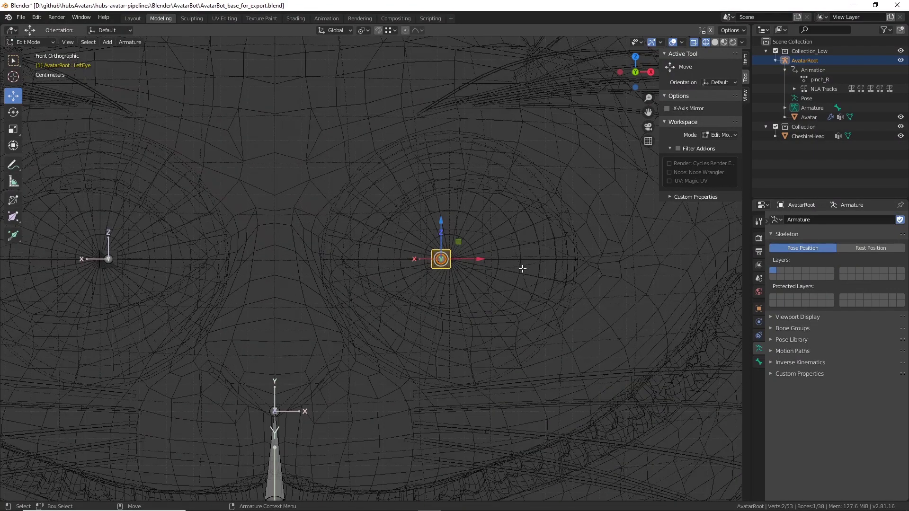
shift+middle_drag(537, 301, 481, 295)
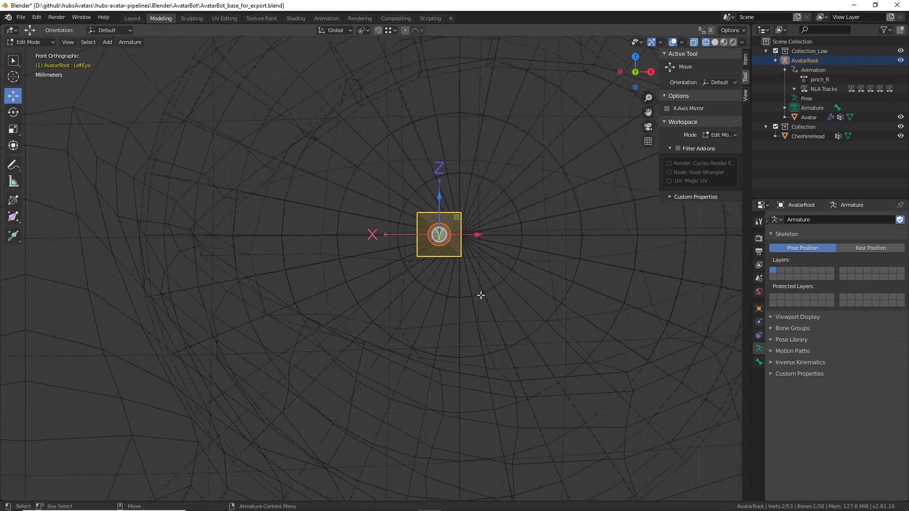
key(KP_7)
shift+middle_drag(544, 318, 526, 246)
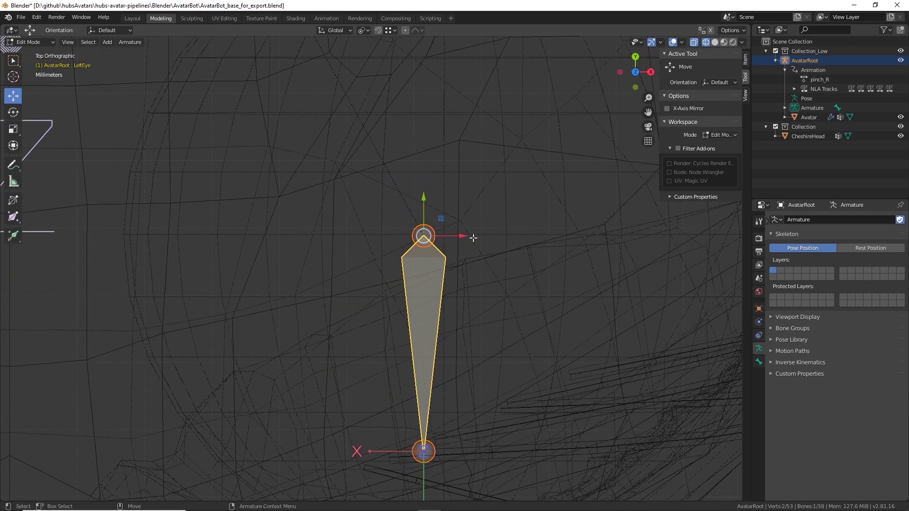
drag(464, 235, 501, 237)
scroll(521, 279, down, 7)
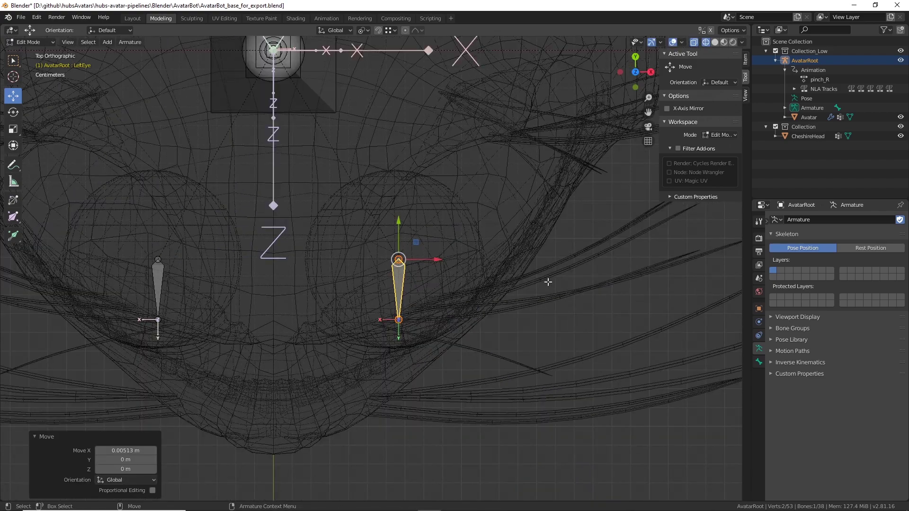
Move the RightEye bone about 0.0035 m along negative X and nudge it back about 0.0004 m to centre it in its eyeball.
shift+middle_drag(260, 249, 496, 252)
scroll(449, 291, up, 6)
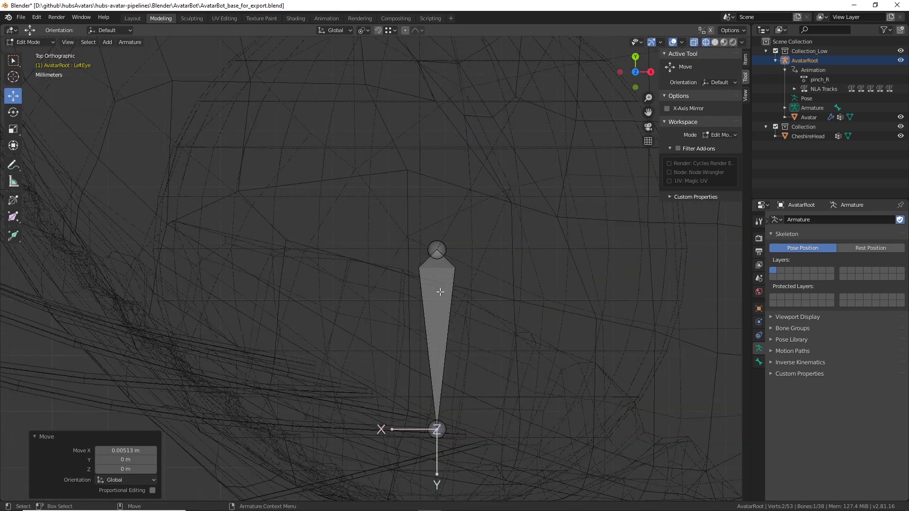
click(444, 280)
click(444, 267)
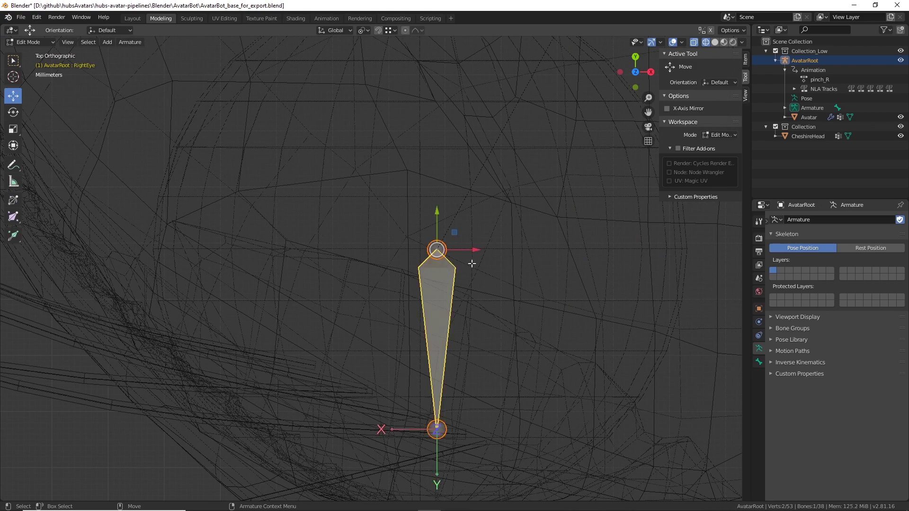
drag(472, 251, 452, 251)
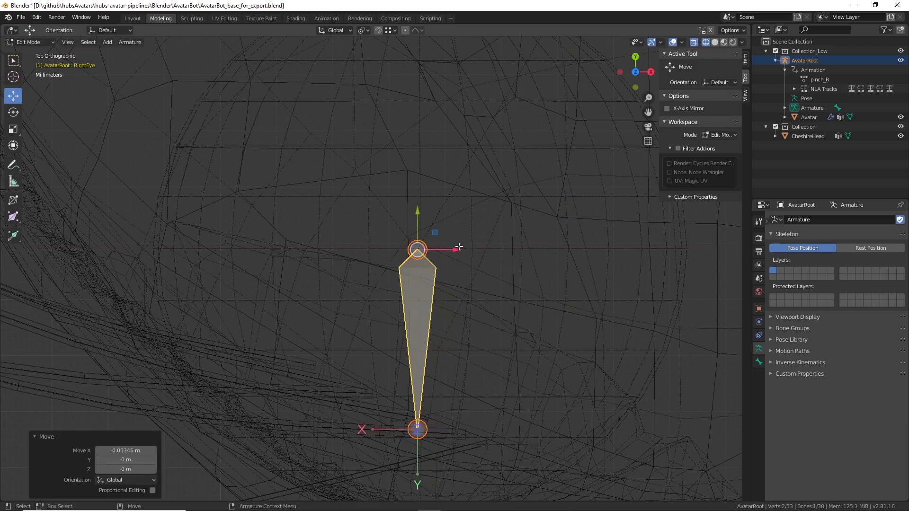
scroll(460, 247, down, 3)
scroll(460, 246, up, 5)
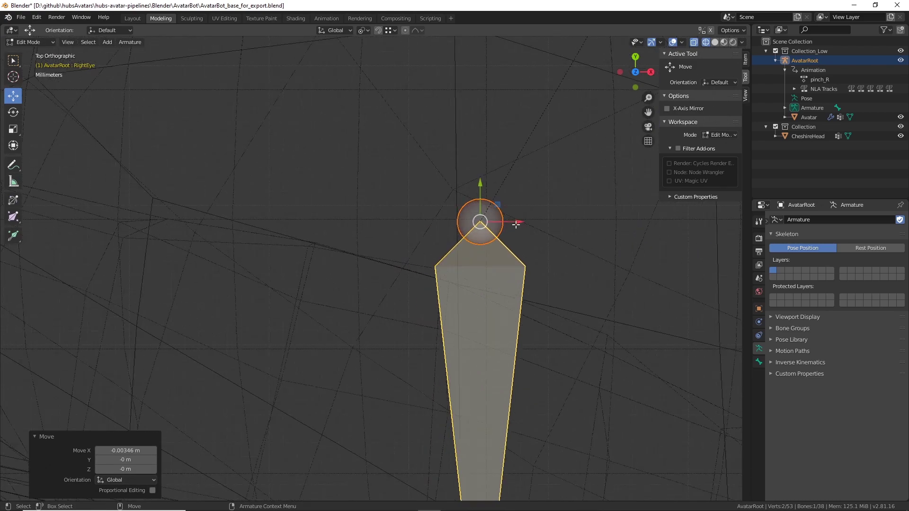
drag(516, 224, 526, 222)
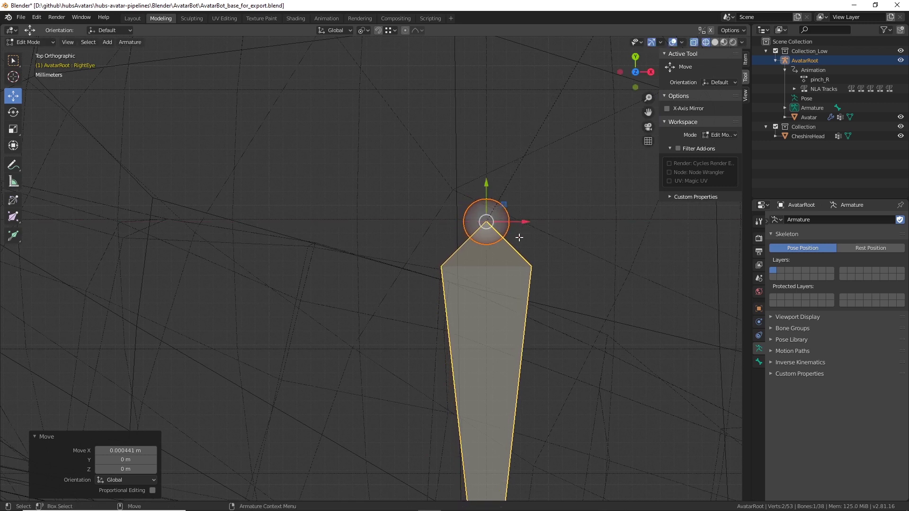
click(486, 184)
scroll(550, 259, down, 8)
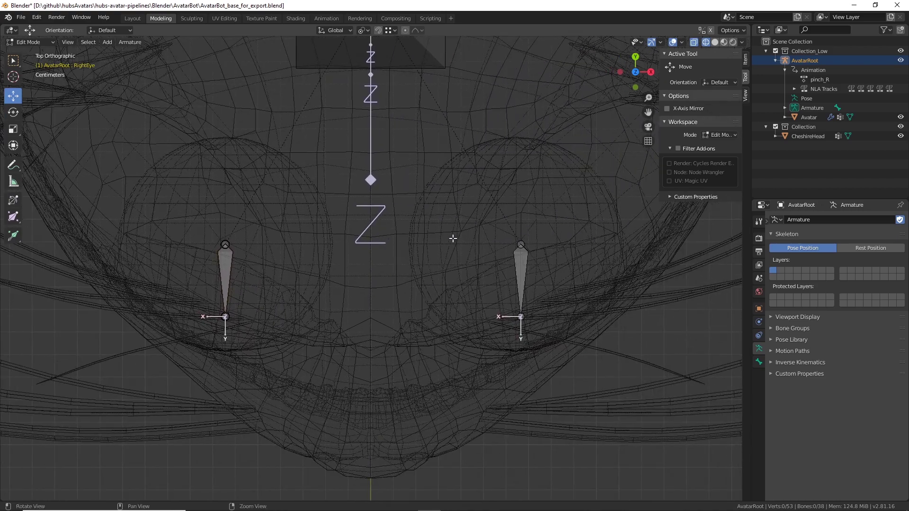
scroll(506, 258, up, 6)
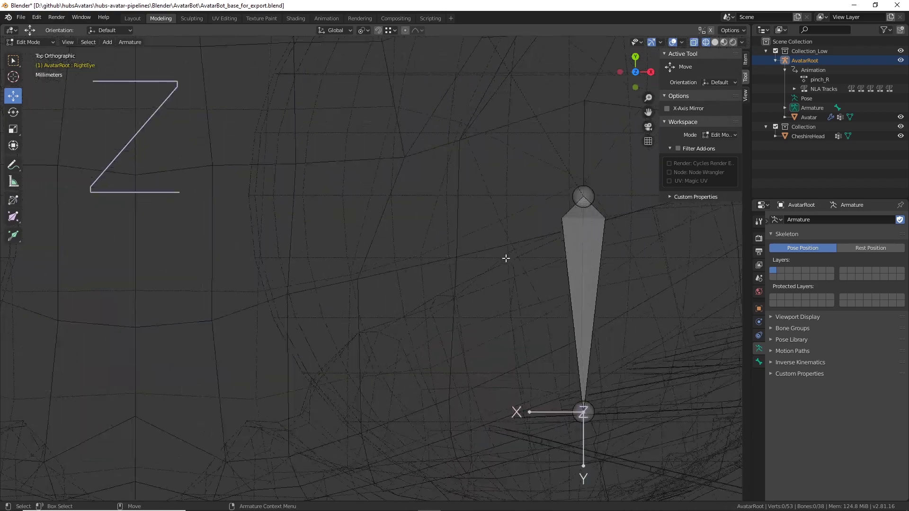
shift+middle_drag(595, 237, 460, 289)
scroll(496, 205, down, 5)
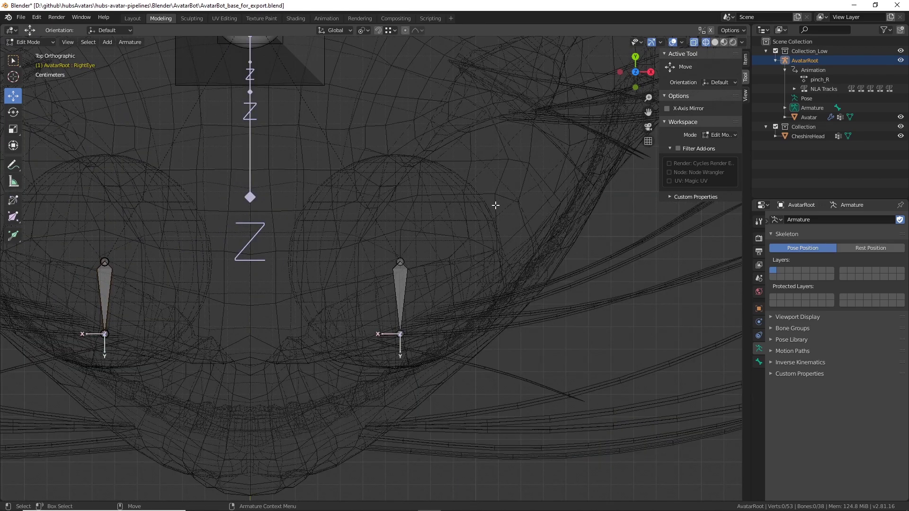
scroll(463, 273, up, 4)
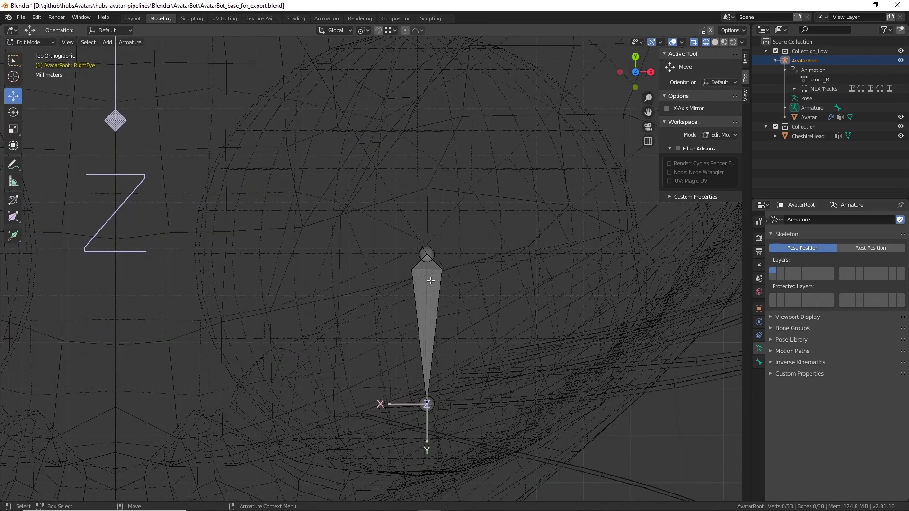
Select the LeftEye bone and move it about 0.002 m along negative X to centre it in its eyeball.
click(429, 262)
scroll(449, 270, up, 3)
scroll(476, 261, up, 1)
key(alt+a)
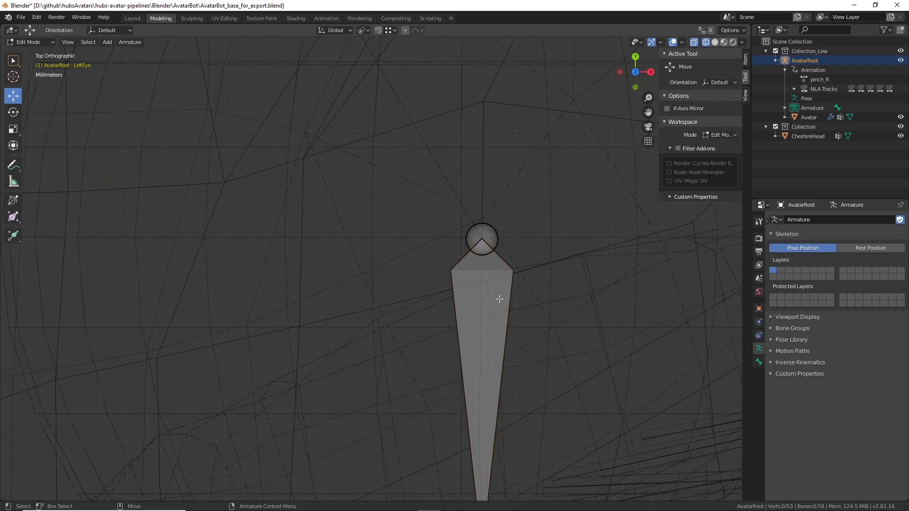
click(506, 325)
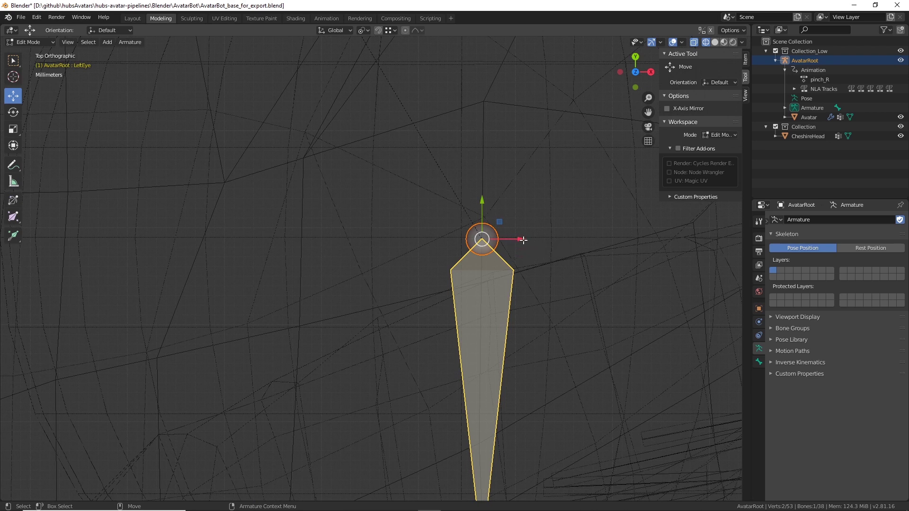
drag(523, 240, 502, 241)
scroll(499, 240, down, 8)
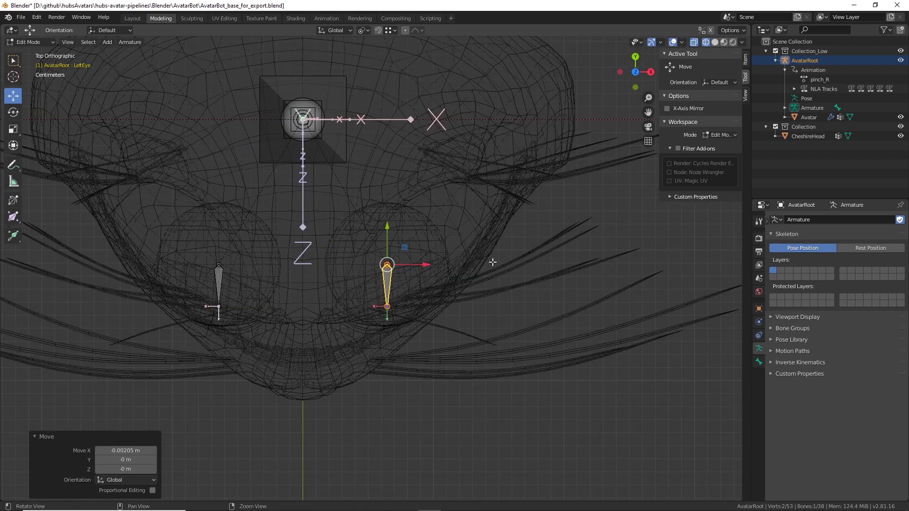
scroll(493, 262, down, 3)
mouse_move(589, 300)
middle_down()
mouse_move(546, 213)
mouse_move(563, 255)
mouse_move(595, 278)
mouse_move(481, 284)
mouse_move(573, 301)
middle_up()
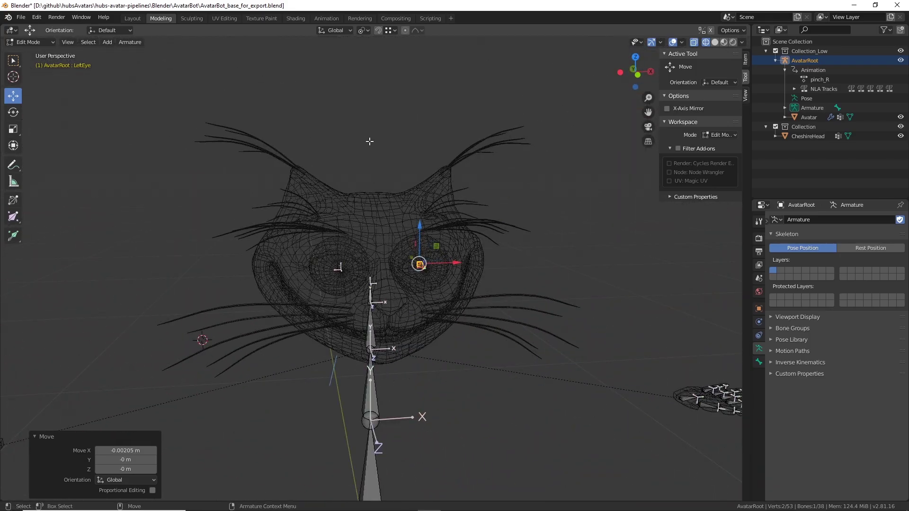
Return the armature to Object Mode and display the viewport in solid shading.
click(33, 41)
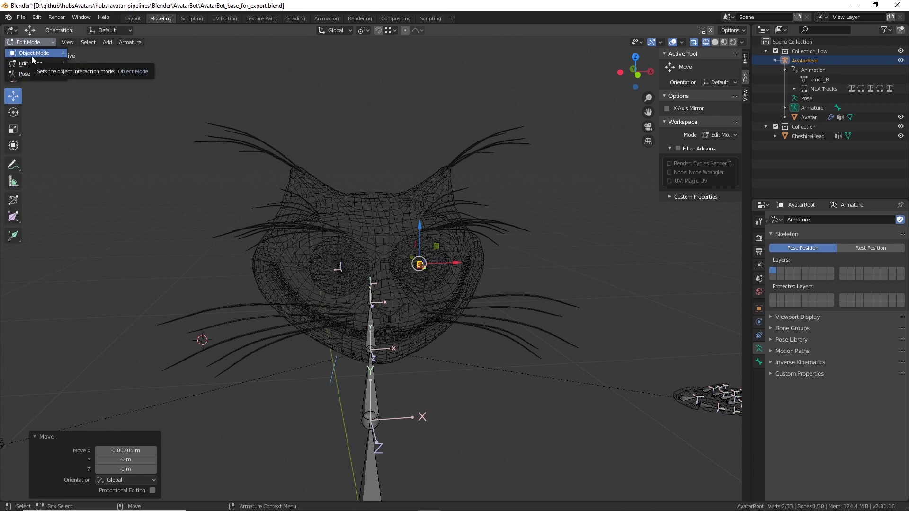
click(31, 56)
alt+drag(590, 337, 583, 313)
scroll(570, 321, down, 3)
alt+middle_drag(584, 312, 577, 232)
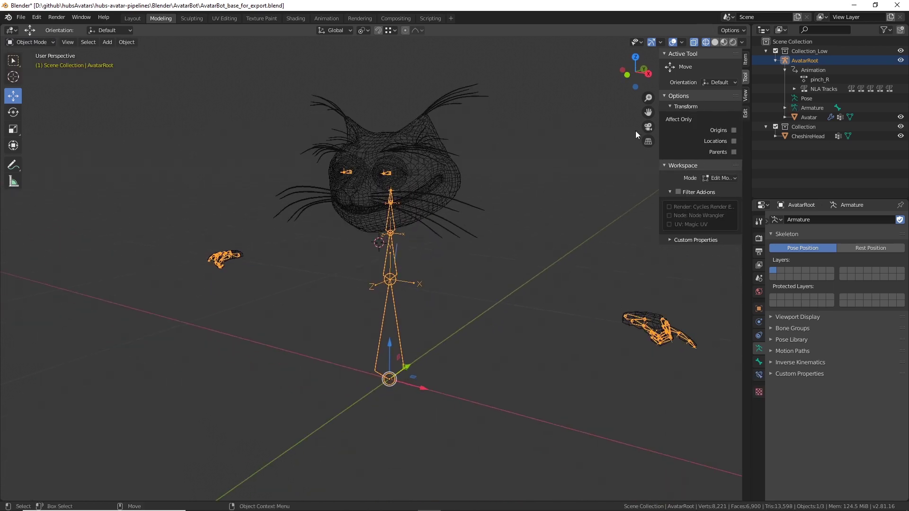
click(716, 42)
alt+drag(545, 228, 558, 257)
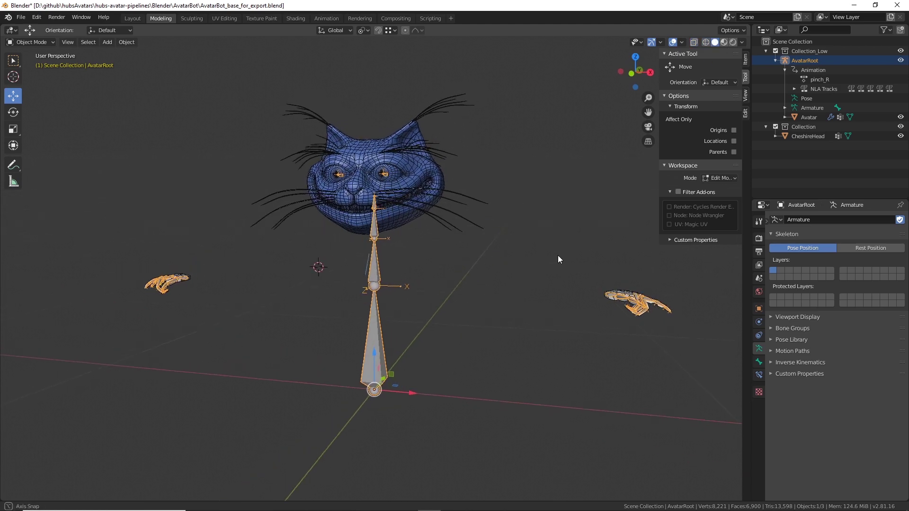
alt+middle_drag(555, 260, 530, 315)
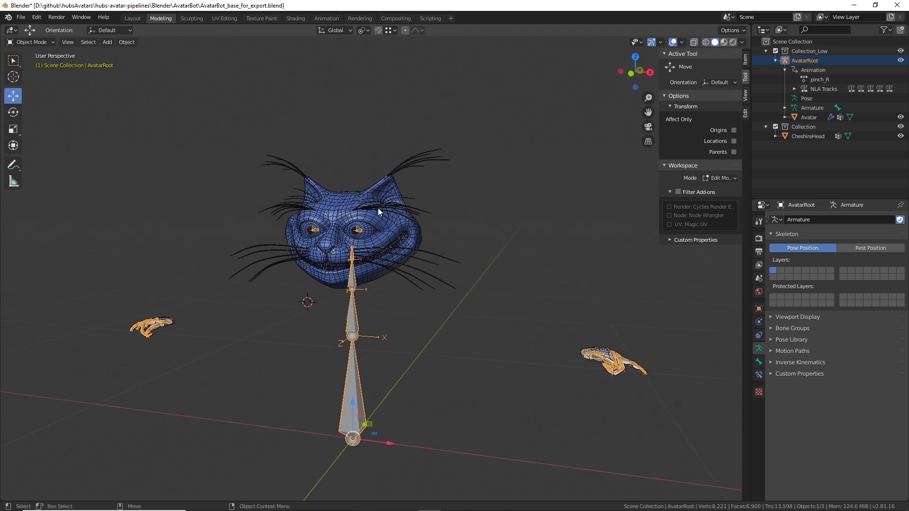
alt+drag(510, 299, 484, 305)
Select the CheshireHead mesh and put it in Edit Mode with face selection active.
click(399, 226)
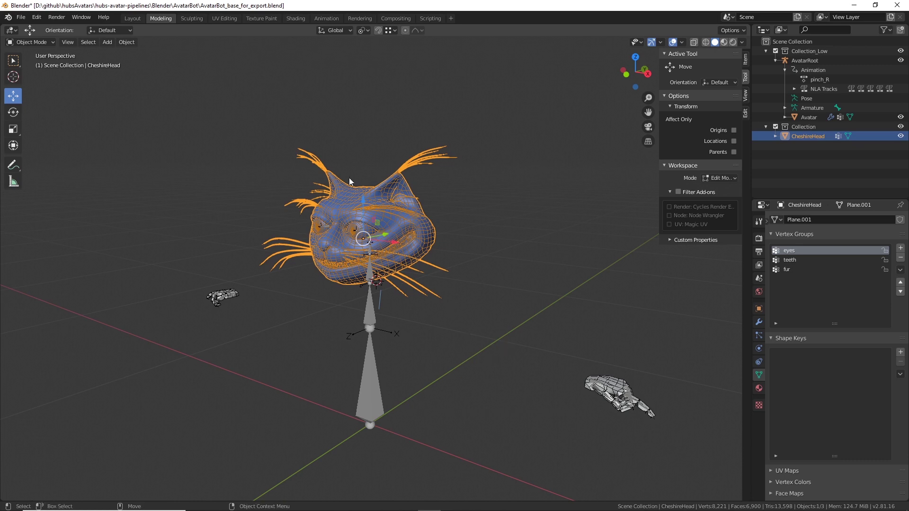
alt+drag(510, 317, 536, 312)
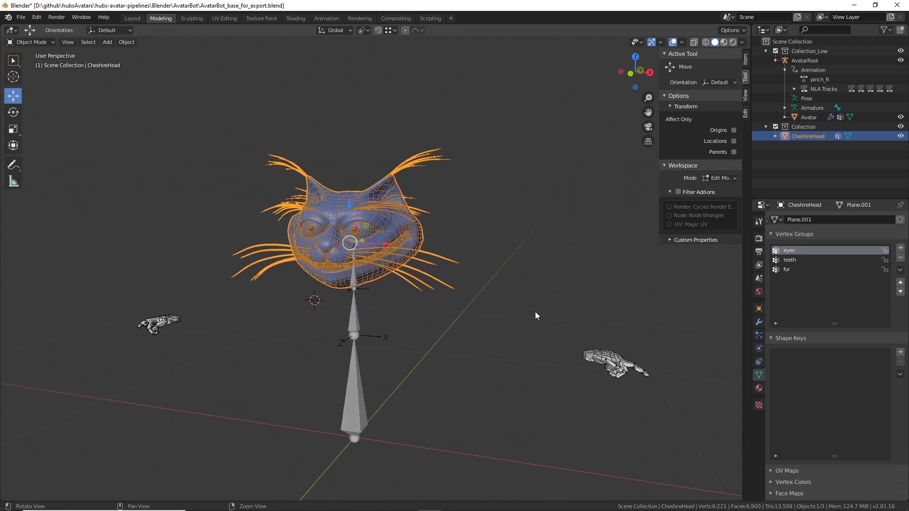
alt+drag(457, 337, 378, 249)
scroll(425, 326, up, 4)
scroll(377, 250, up, 2)
scroll(391, 207, down, 3)
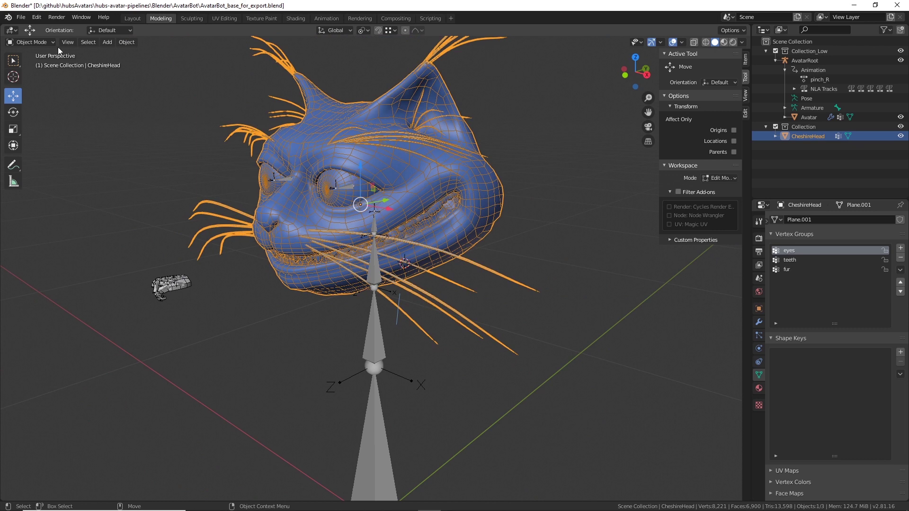
middle_drag(304, 240, 378, 257)
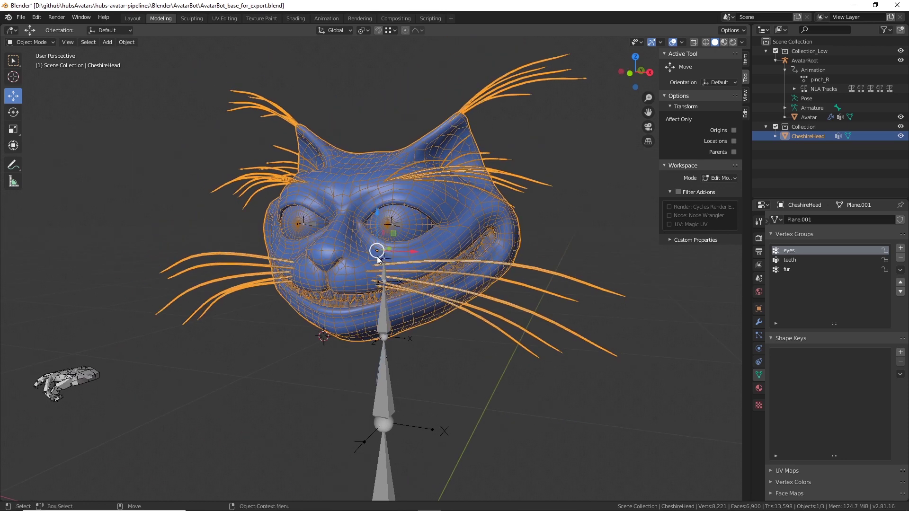
scroll(377, 257, up, 2)
middle_drag(276, 250, 287, 268)
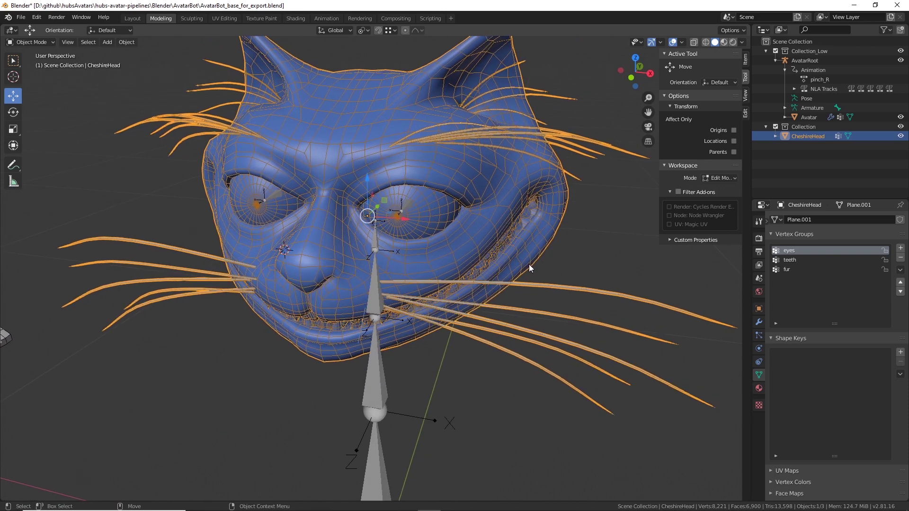
click(46, 42)
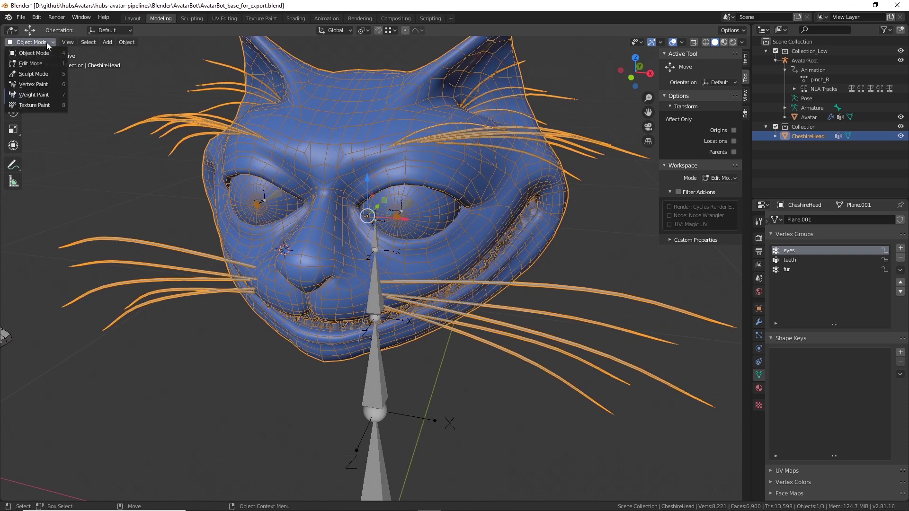
click(27, 64)
click(81, 43)
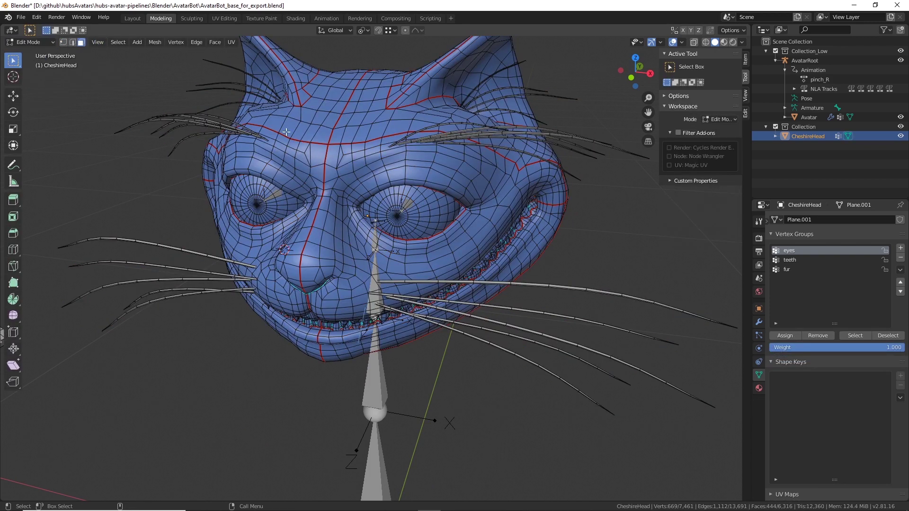
Select parts of the head skin, whiskers, brow hairs and ear tufts, and extend the selection to all linked geometry.
click(469, 176)
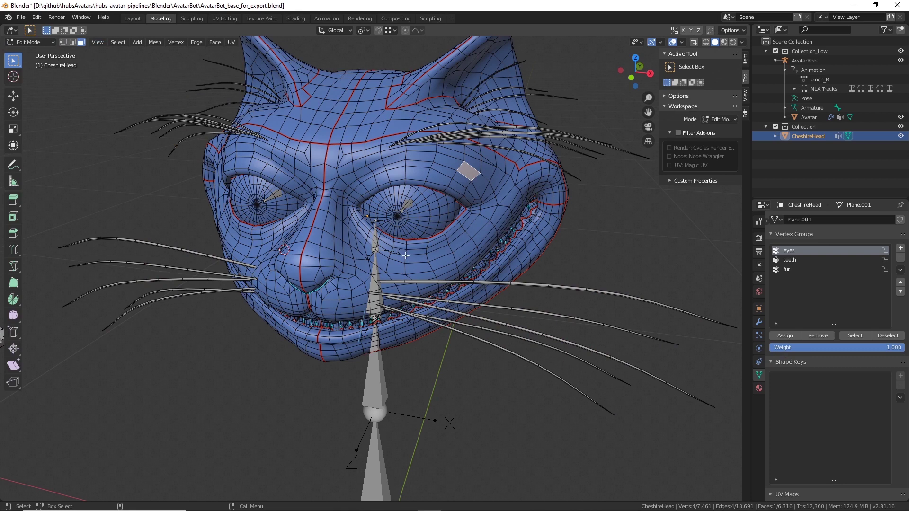
drag(576, 267, 670, 435)
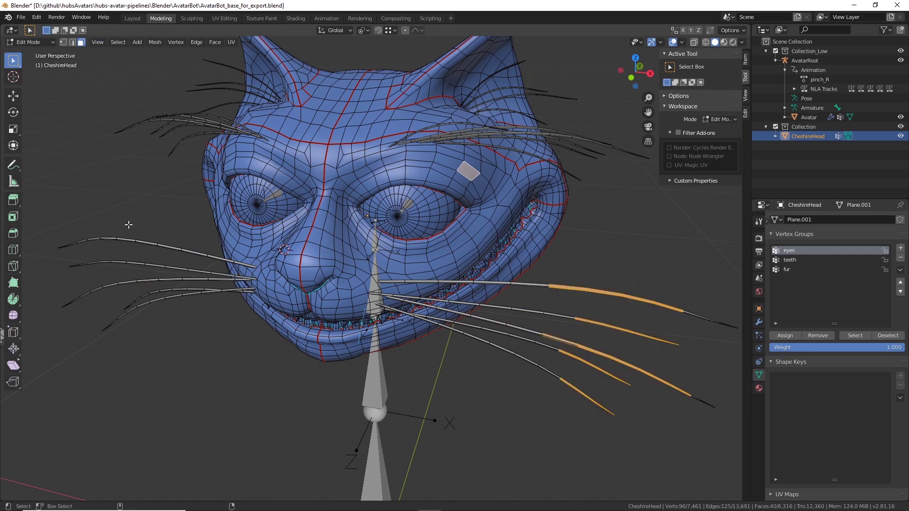
shift+drag(139, 230, 180, 294)
shift+drag(131, 79, 181, 166)
shift+drag(211, 57, 233, 107)
shift+drag(572, 75, 503, 166)
shift+drag(475, 79, 503, 108)
shift+middle_drag(502, 44, 500, 71)
shift+drag(500, 71, 546, 114)
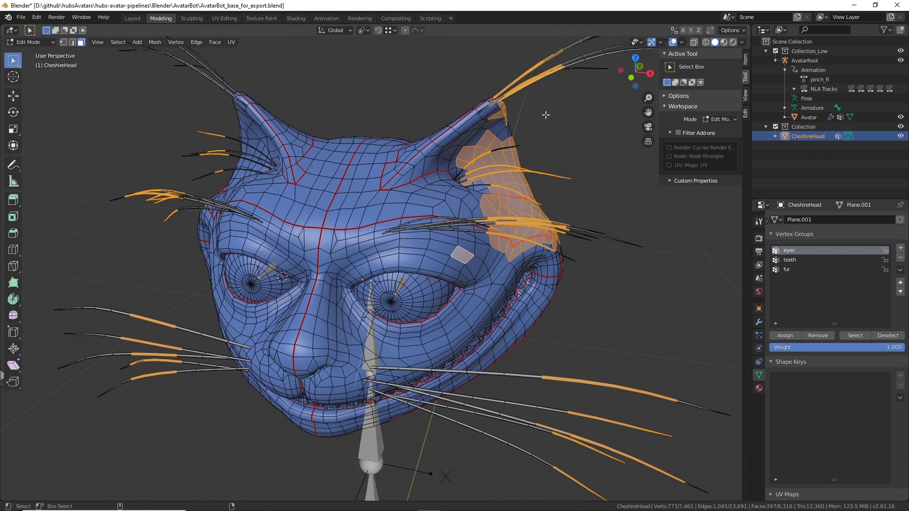
shift+drag(248, 77, 191, 110)
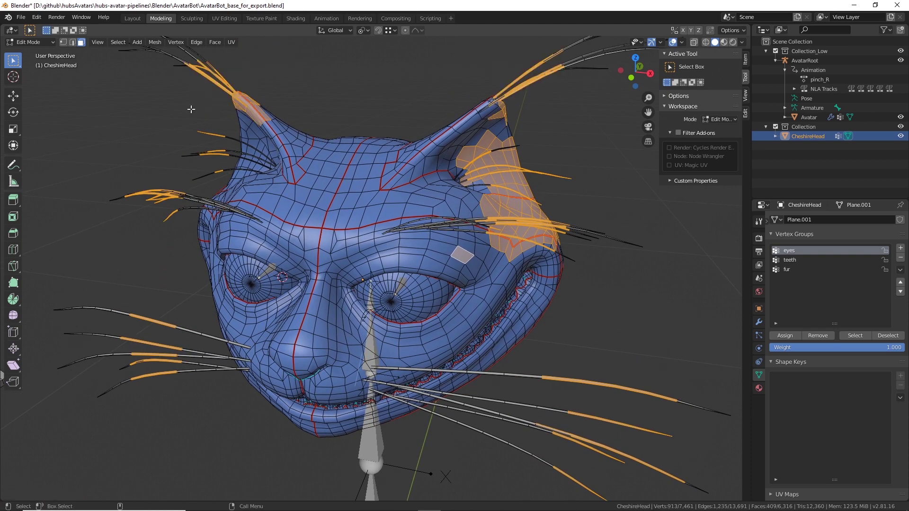
key(ctrl+l)
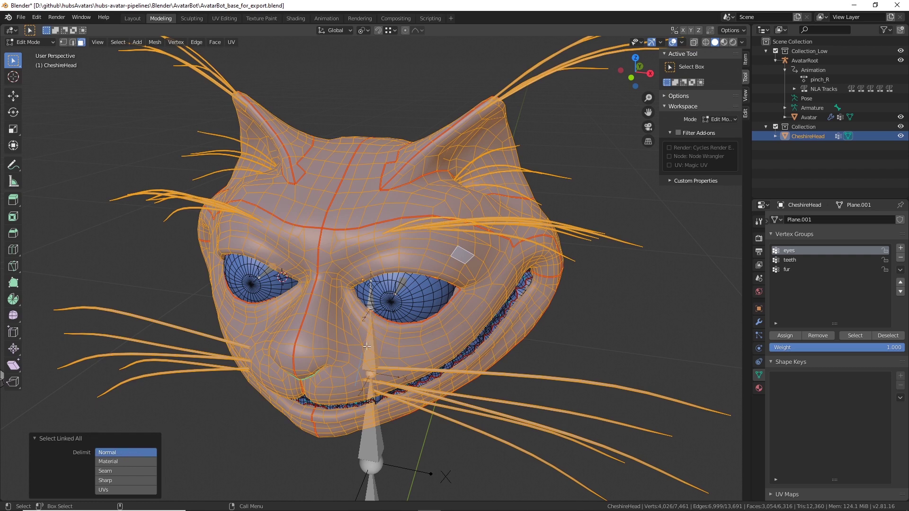
Add the teeth and all their linked mouth geometry to the selection, leaving both eyeballs out.
middle_drag(597, 331, 581, 288)
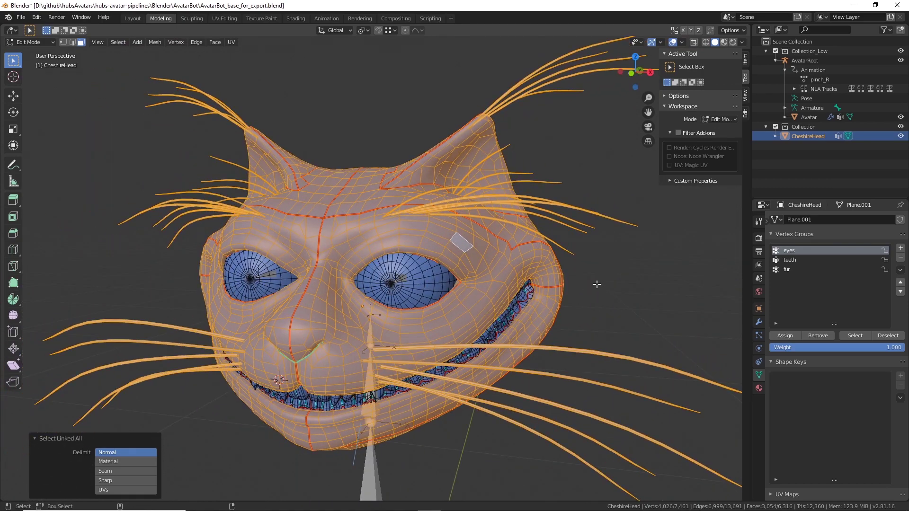
shift+drag(597, 284, 522, 338)
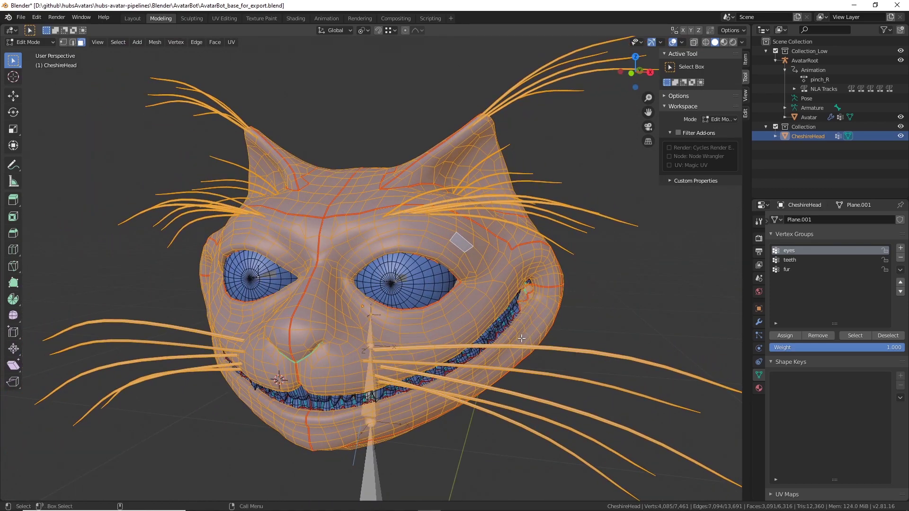
key(ctrl+l)
middle_drag(439, 328, 251, 268)
scroll(416, 286, up, 5)
scroll(405, 340, down, 8)
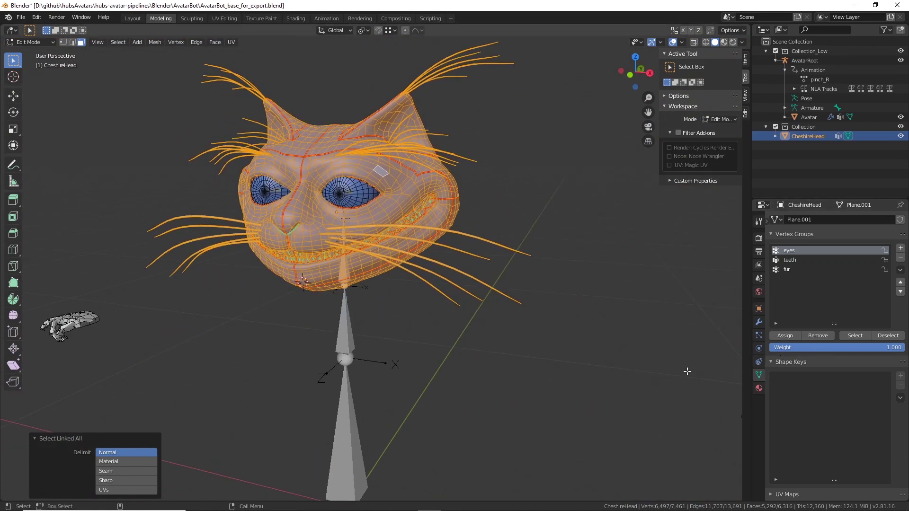
middle_drag(687, 371, 587, 410)
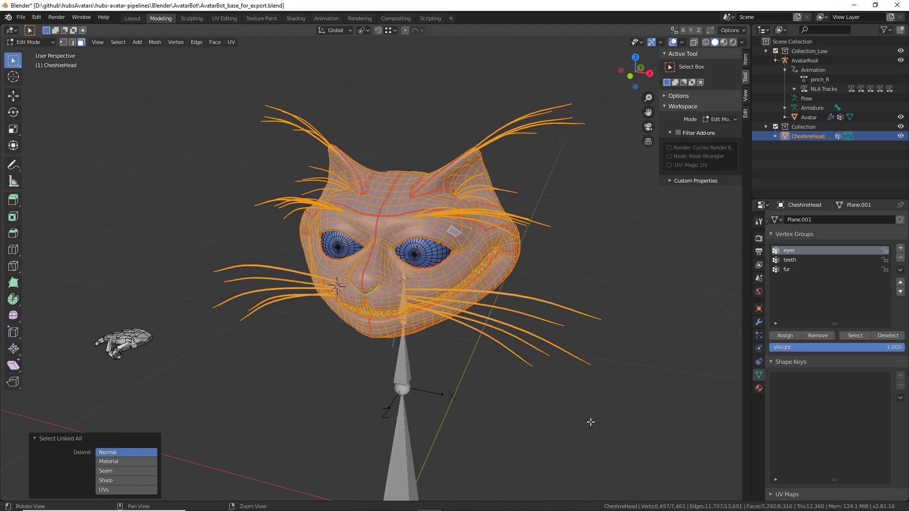
Create a vertex group named Head on the cat mesh and assign the selected geometry to it with weight 1.000.
click(901, 248)
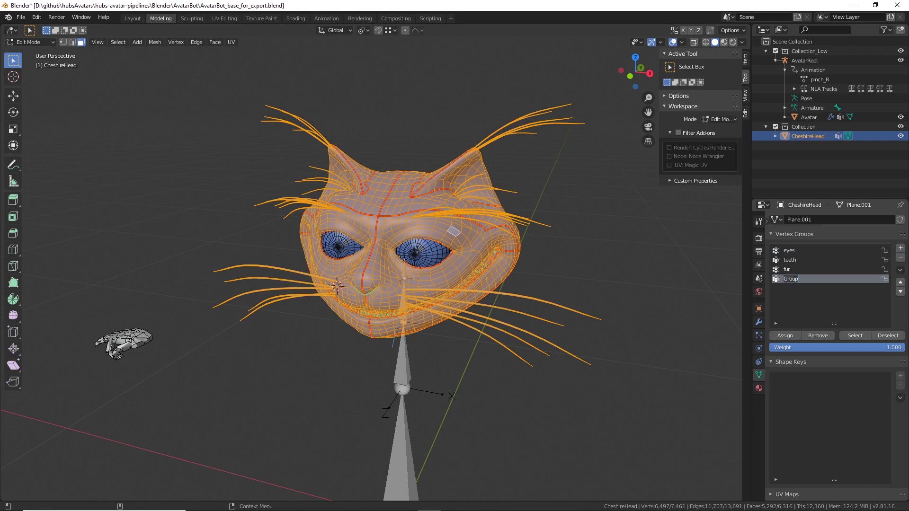
text(Head)
key(Return)
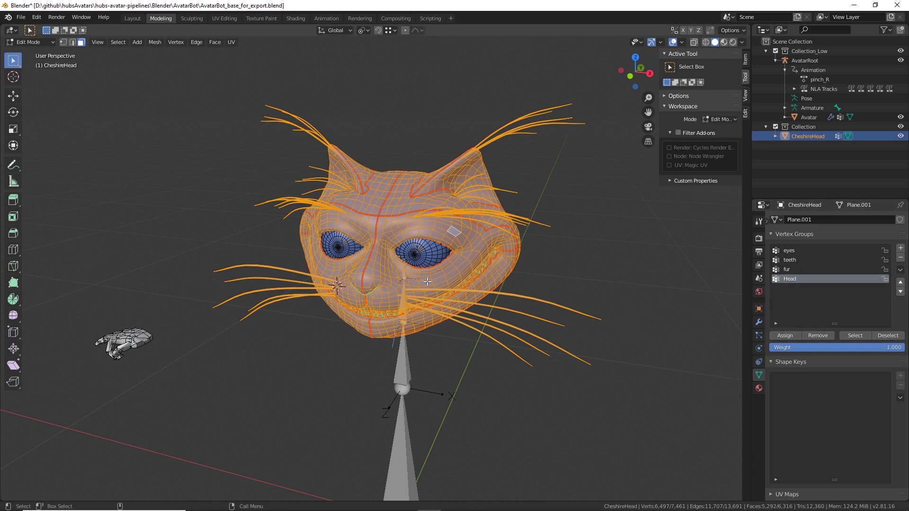
click(794, 334)
Check the Head group's assignment by clearing the selection, selecting the group's vertices and deselecting everything again.
key(alt+a)
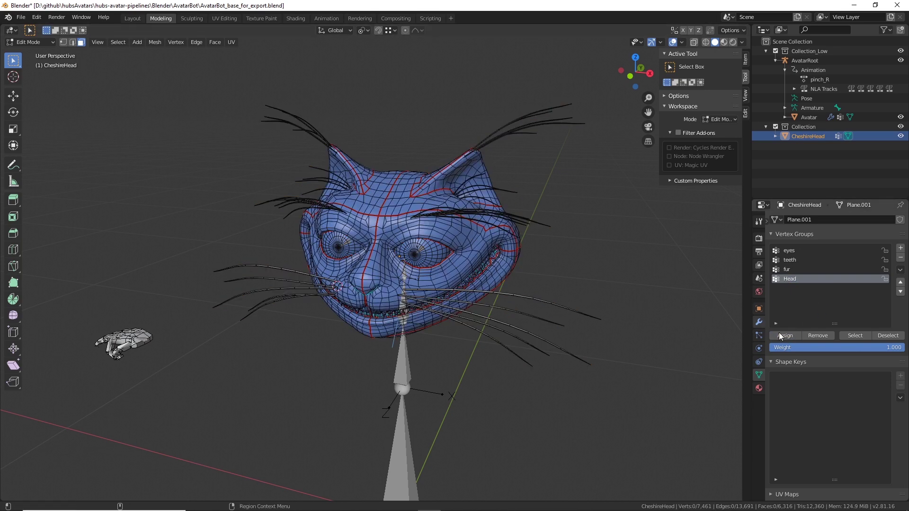
click(865, 335)
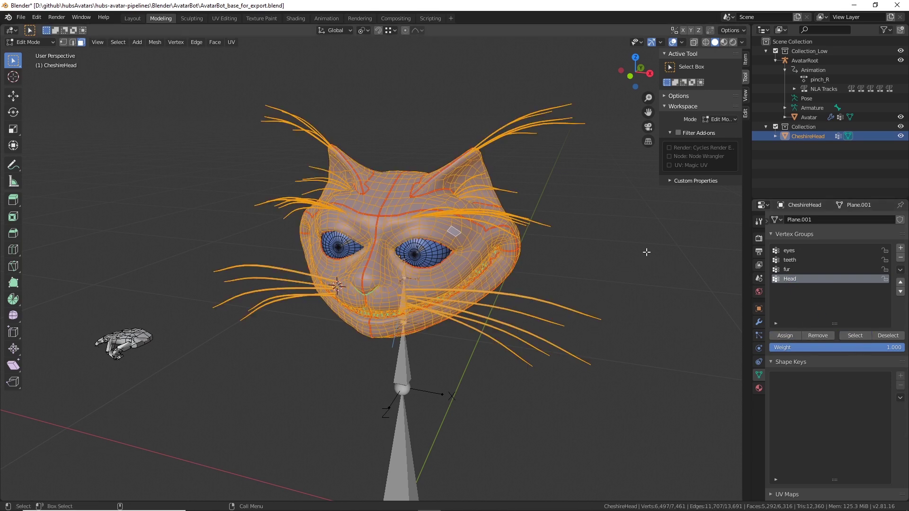
mouse_move(647, 252)
middle_down()
mouse_move(625, 259)
mouse_move(615, 250)
mouse_move(639, 268)
middle_up()
key(alt+a)
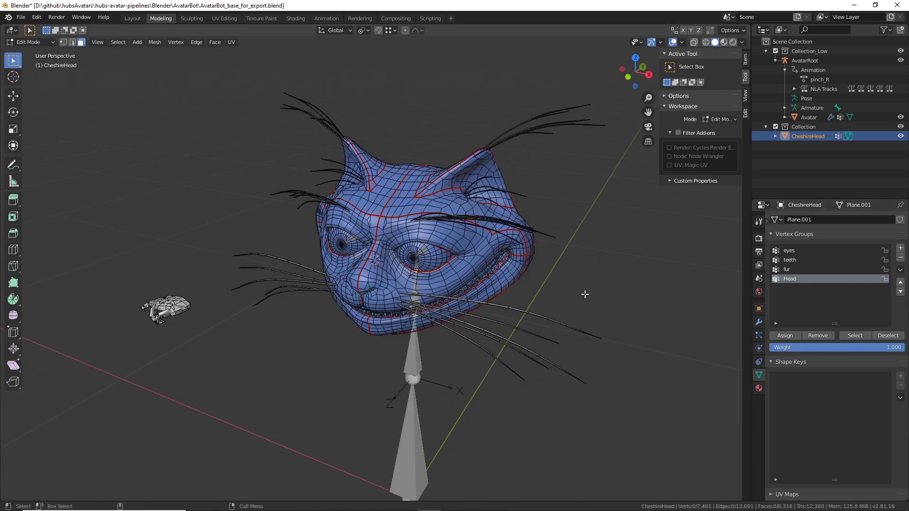
Select the cat's whole left eyeball through its linked faces and add a vertex group named LeftEye.
scroll(585, 295, up, 4)
click(502, 236)
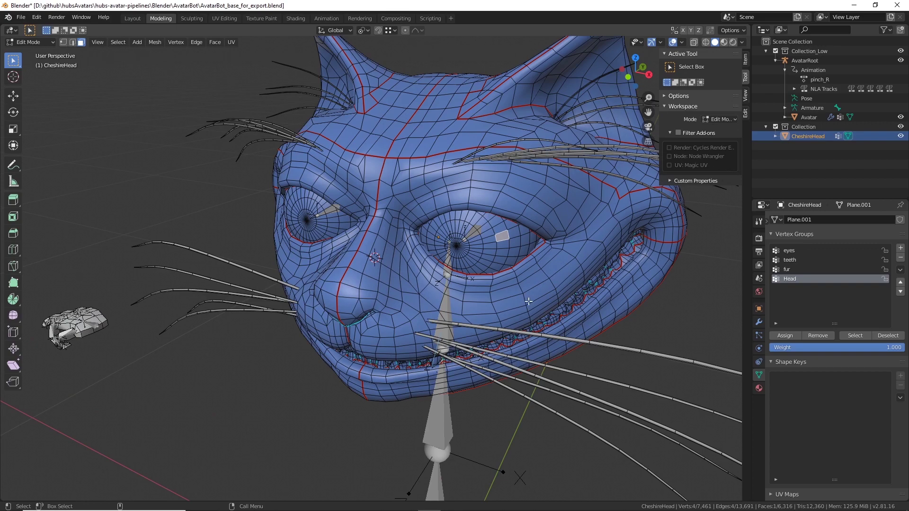
key(ctrl+l)
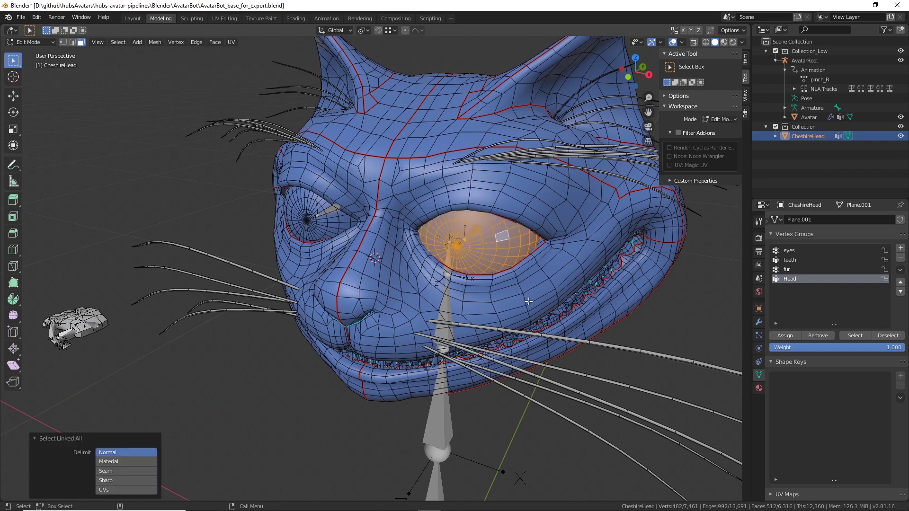
middle_drag(529, 301, 587, 276)
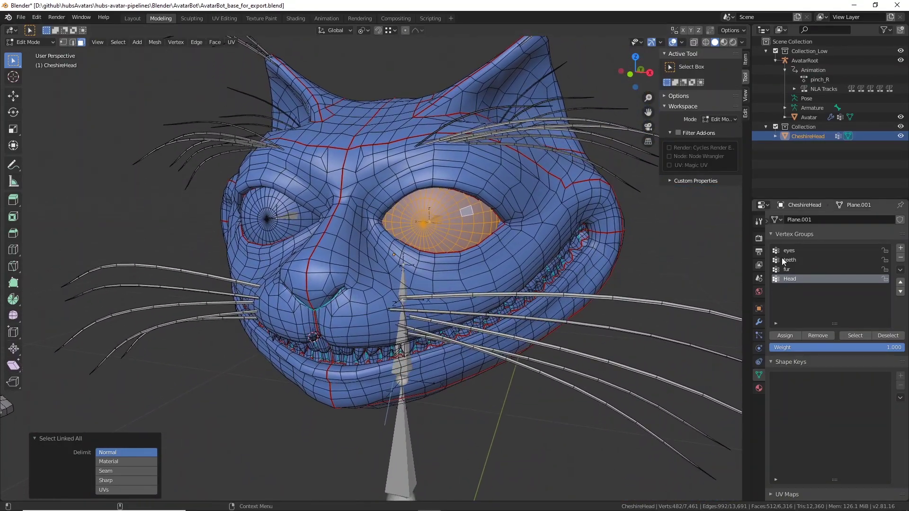
click(901, 249)
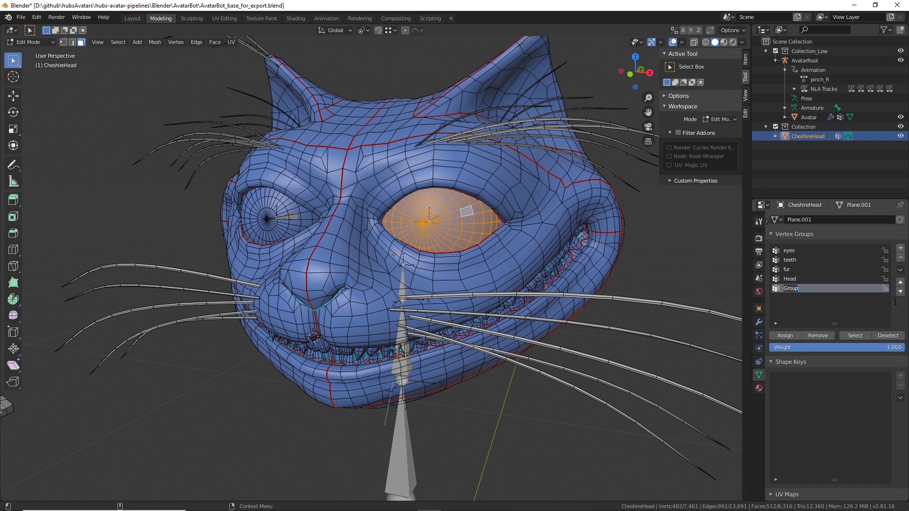
text(LeftEye)
key(Return)
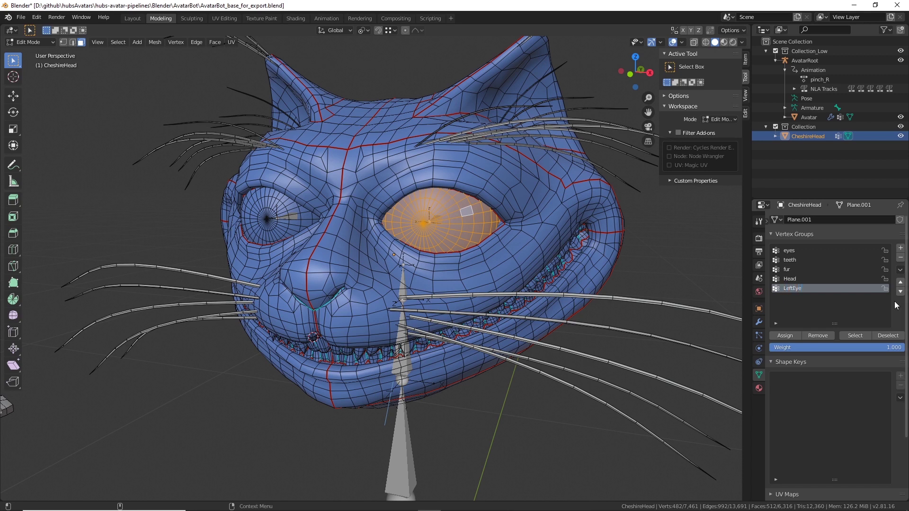
Create a vertex group named RightEye, assign the cat's whole right eyeball to it, and check the assignment by reselecting the group.
click(286, 201)
key(ctrl+l)
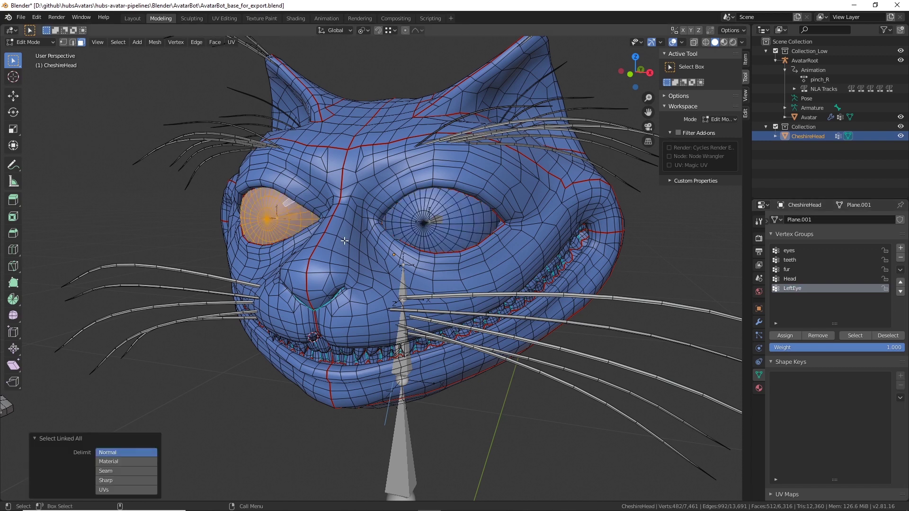
click(901, 248)
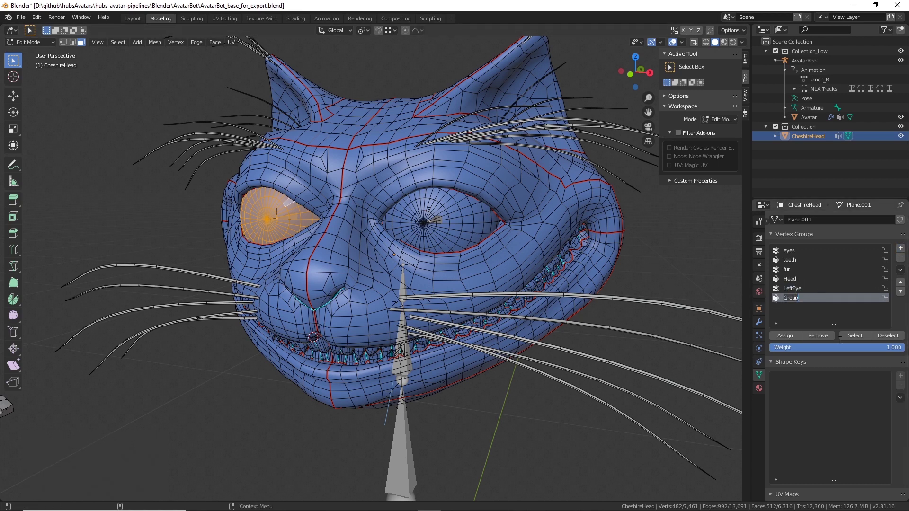
text(RightEye)
click(785, 337)
key(alt+a)
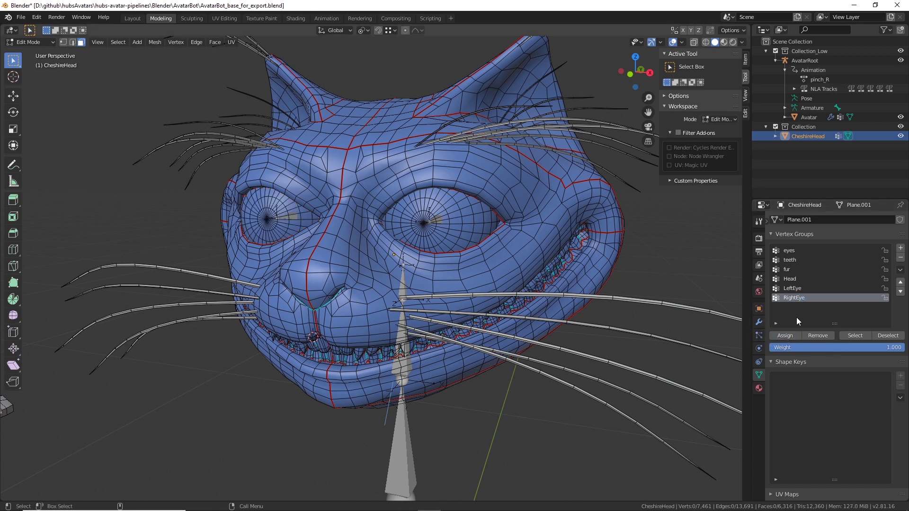
click(859, 335)
key(alt+a)
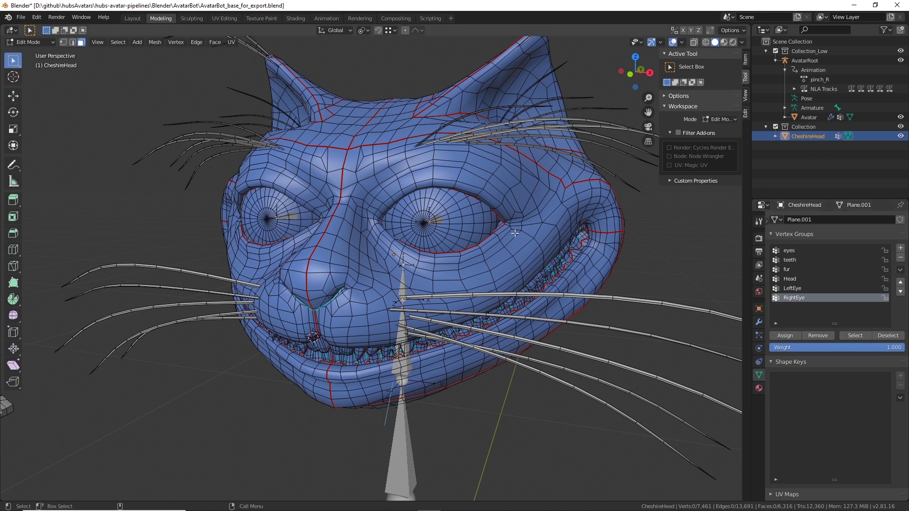
Assign the cat's whole left eyeball to the LeftEye vertex group and check the assignment by reselecting the group.
click(475, 230)
key(ctrl+l)
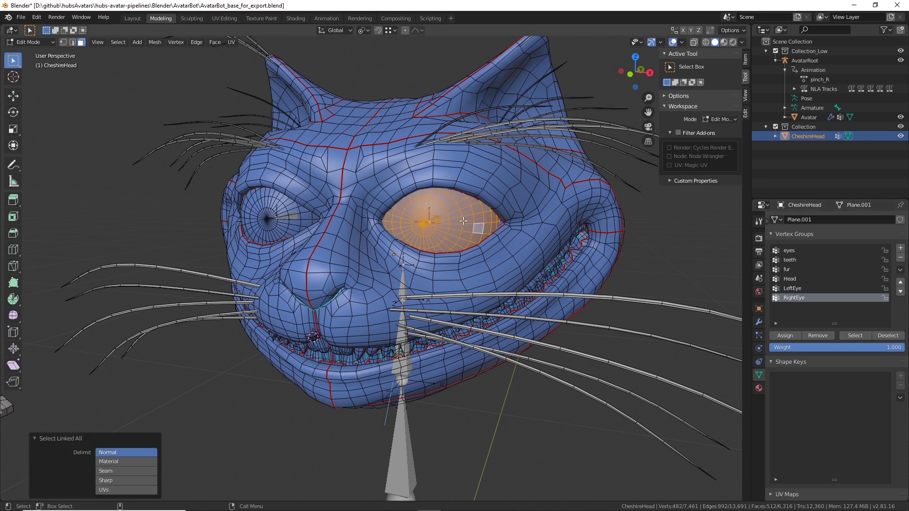
click(795, 290)
click(796, 334)
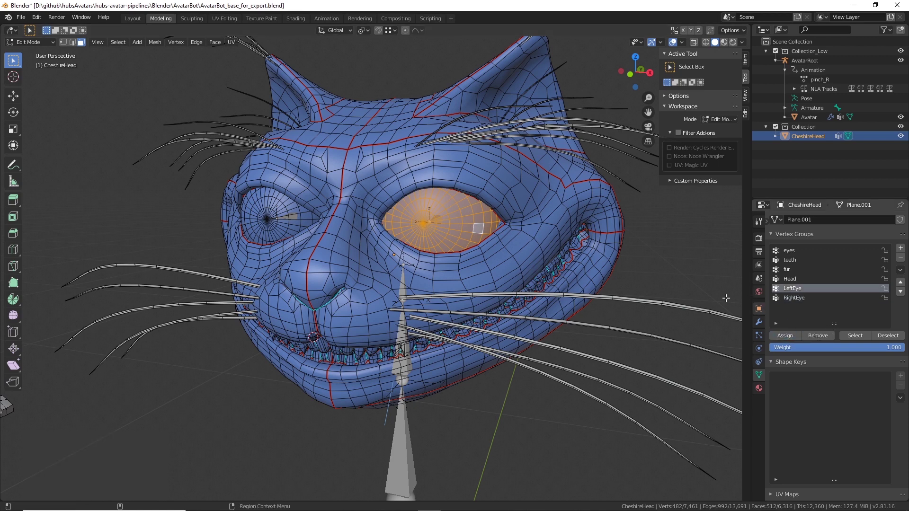
key(alt+a)
click(850, 335)
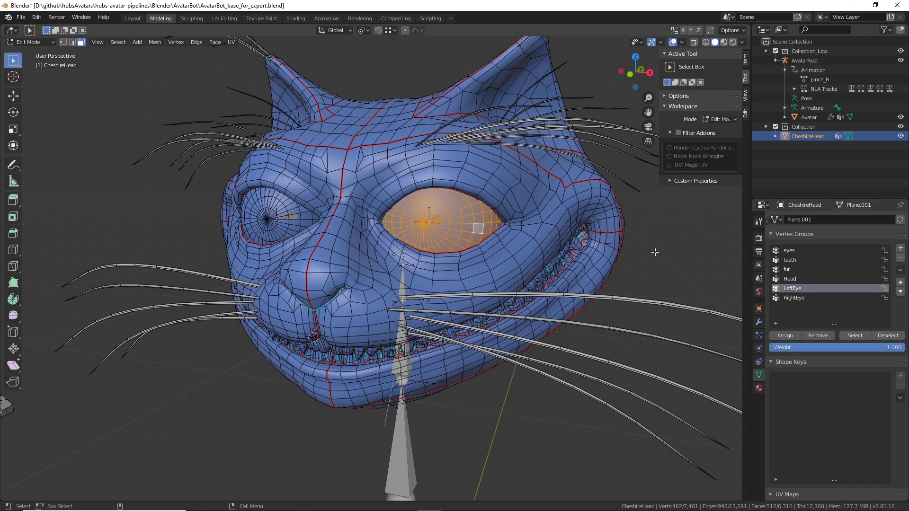
key(alt+a)
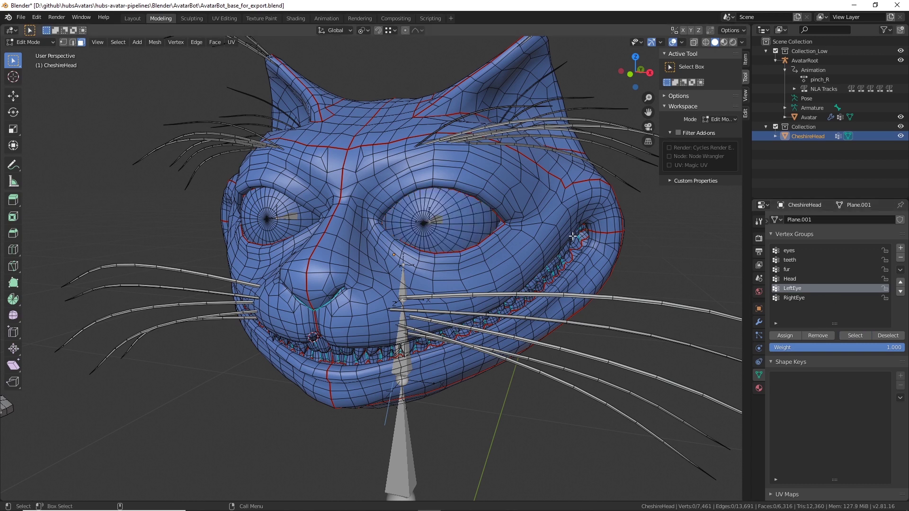
Delete the unneeded fur, teeth and eyes vertex groups from the cat mesh.
scroll(564, 264, down, 2)
middle_drag(570, 264, 607, 279)
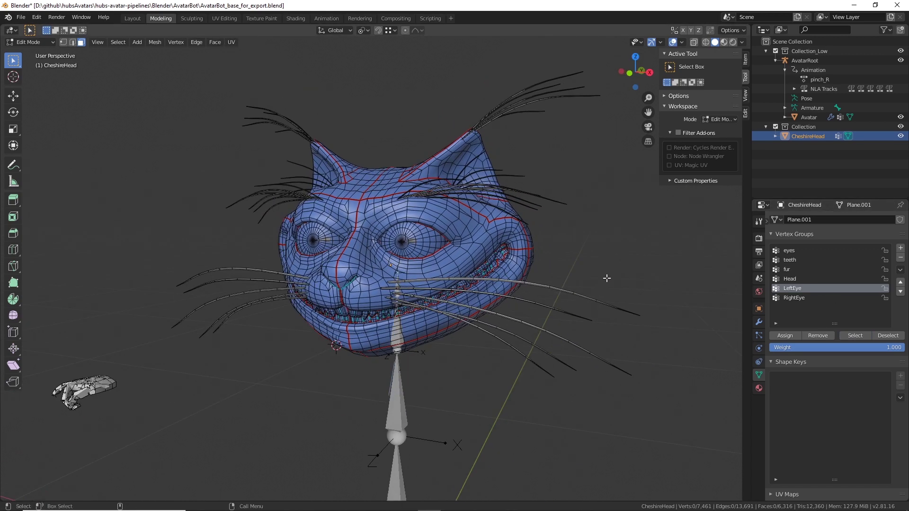
click(793, 249)
click(792, 261)
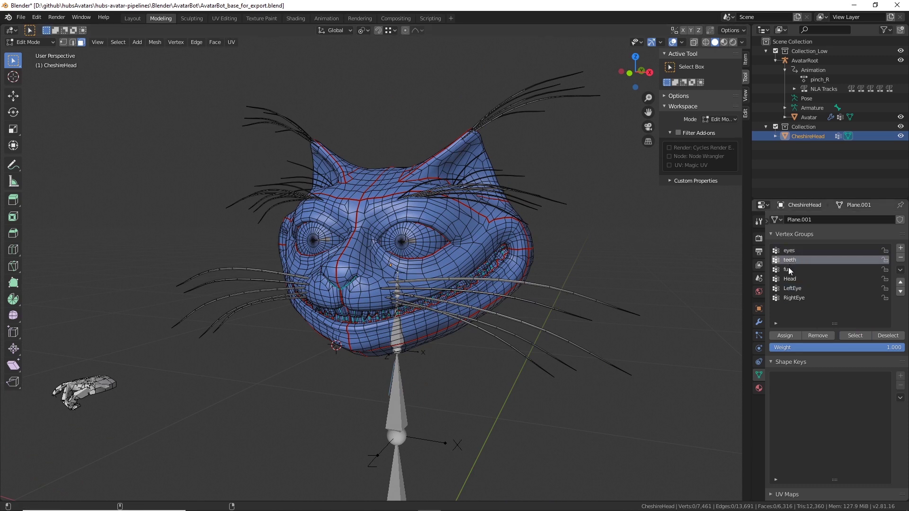
click(788, 270)
click(901, 258)
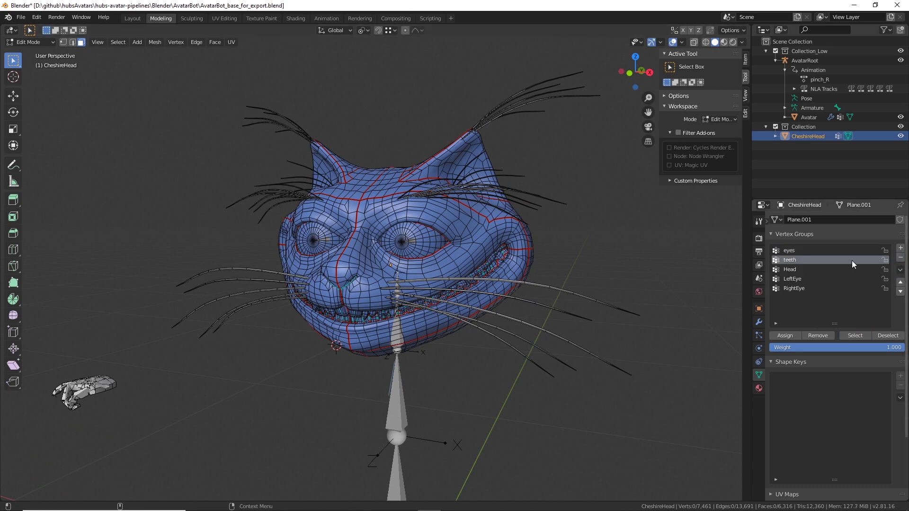
click(901, 259)
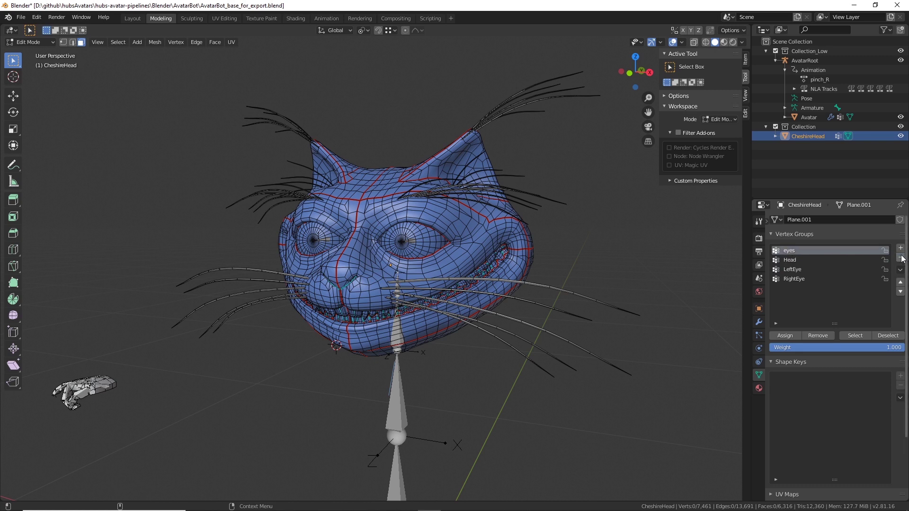
click(901, 258)
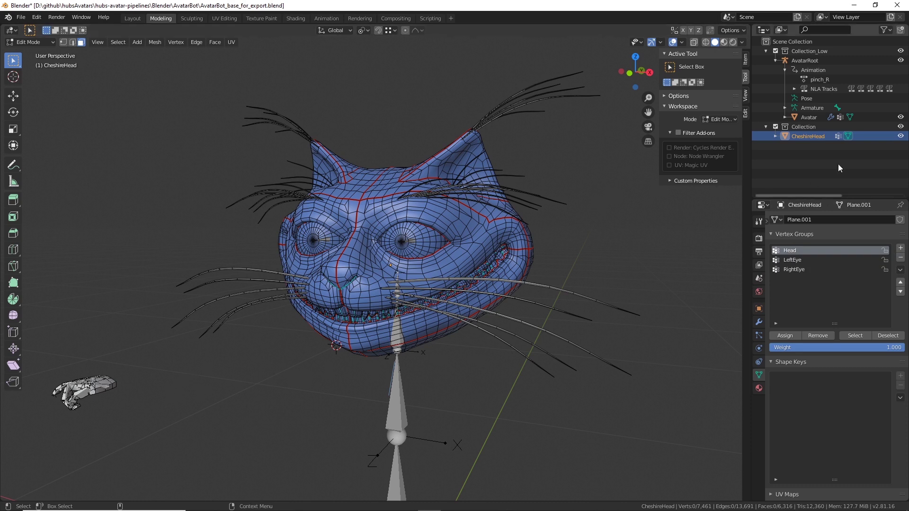
Examine the armature's bone hierarchy down to the Head and eye bones, comparing their names with the vertex groups.
click(785, 110)
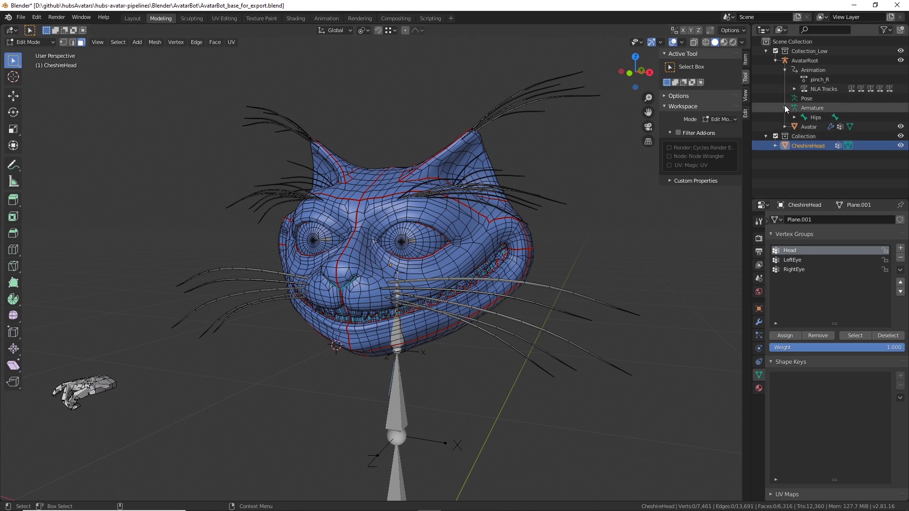
click(795, 118)
click(804, 126)
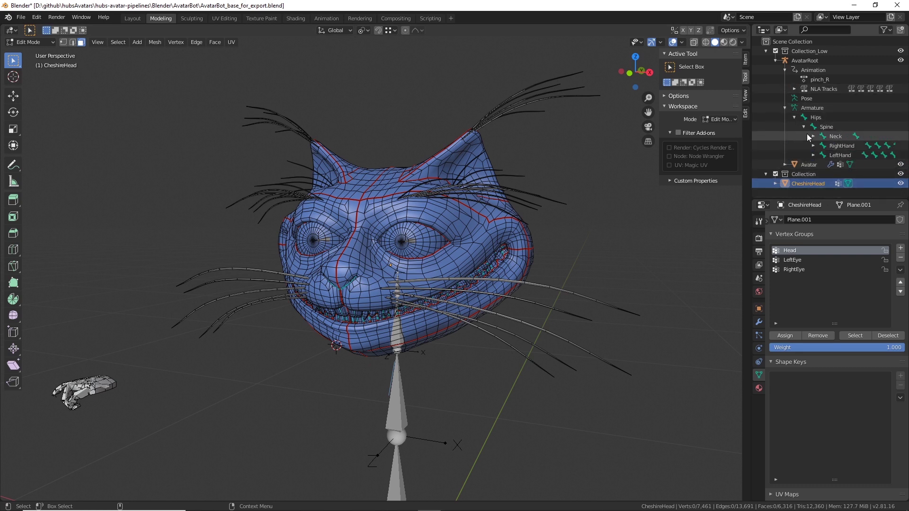
click(813, 136)
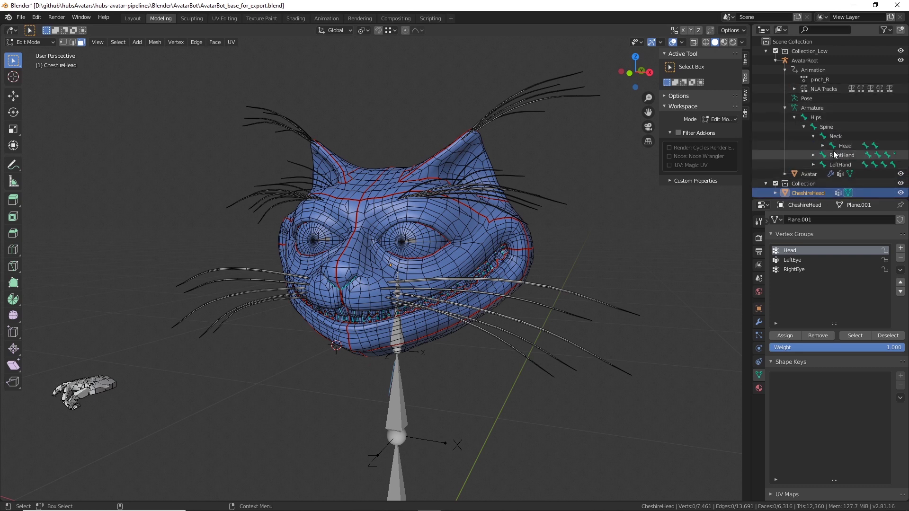
click(823, 145)
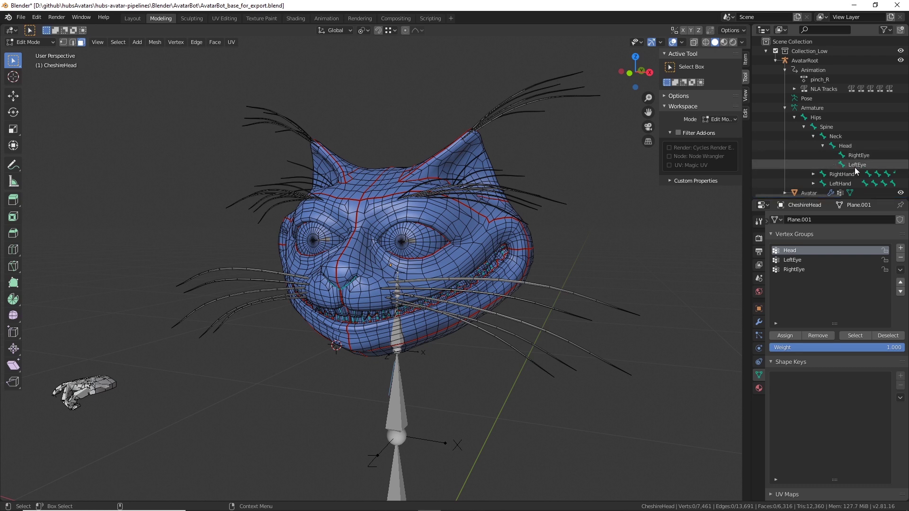
click(822, 146)
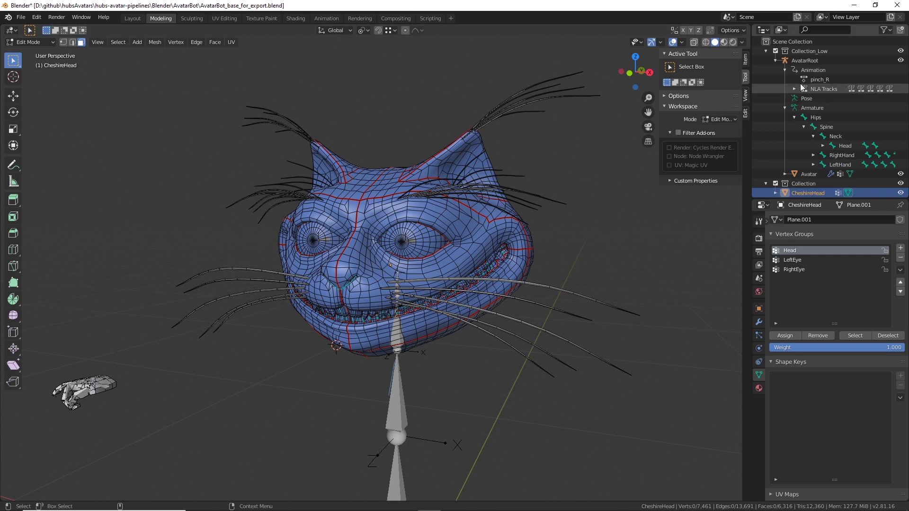
click(785, 108)
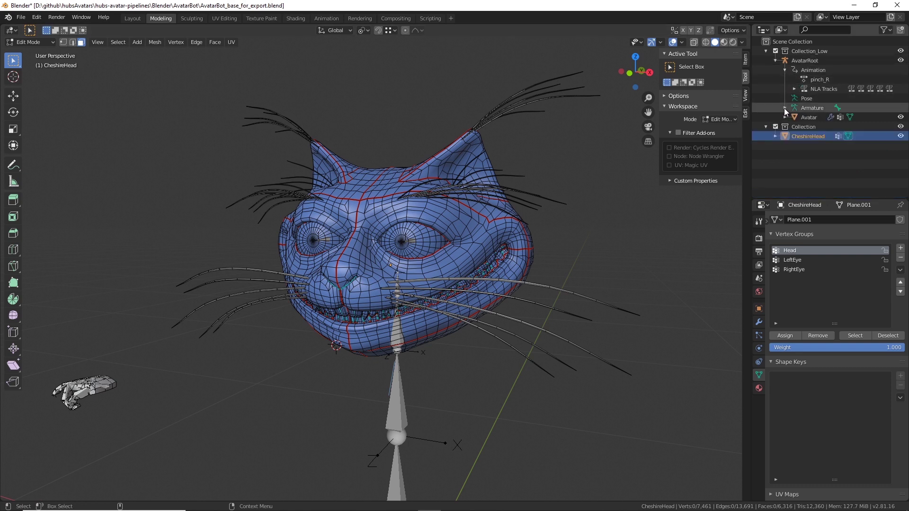
Select the Avatar hands mesh together with CheshireHead and switch to Object Mode.
click(812, 118)
shift+click(808, 136)
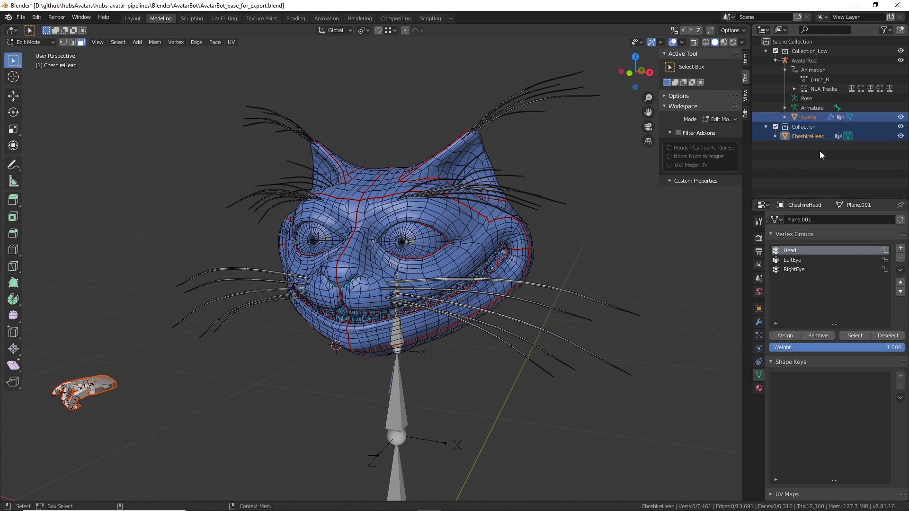
click(815, 138)
ctrl+click(814, 118)
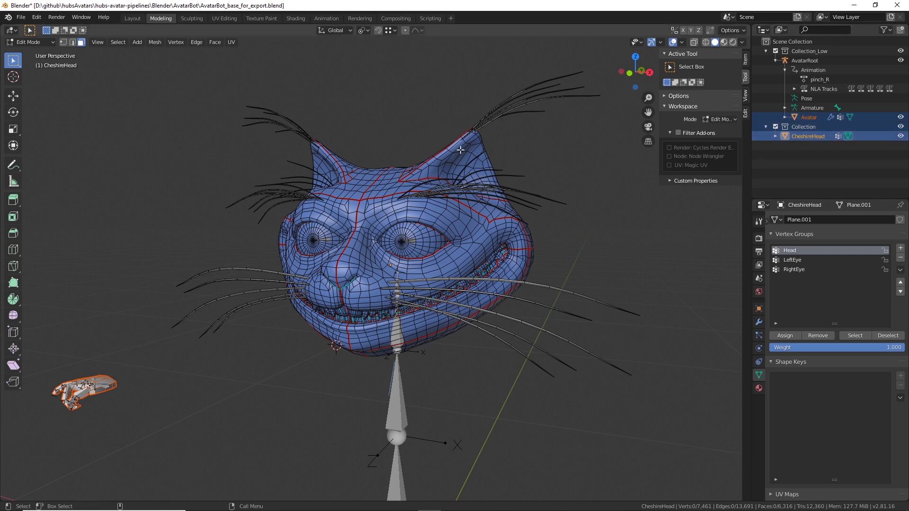
click(36, 42)
click(35, 54)
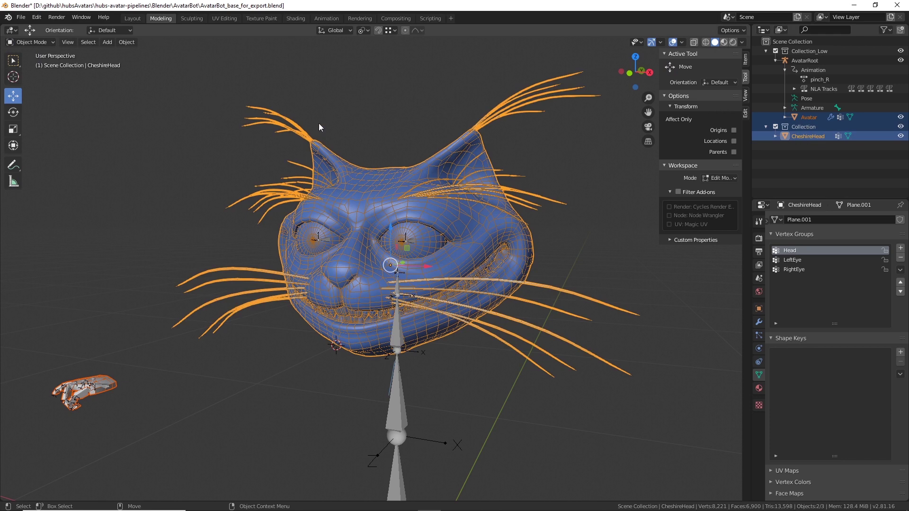
Try to join the Avatar hands into CheshireHead, and undo the join after checking the merged object's modifiers.
scroll(319, 124, down, 3)
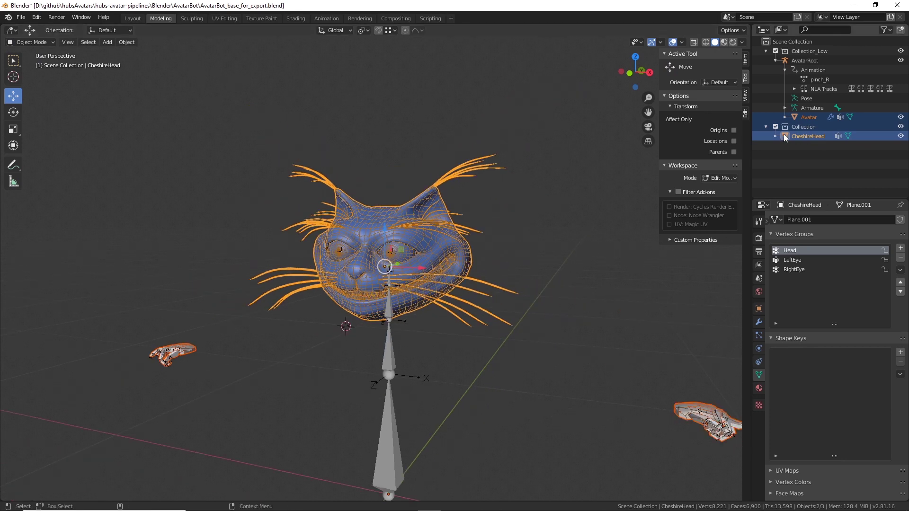
click(129, 42)
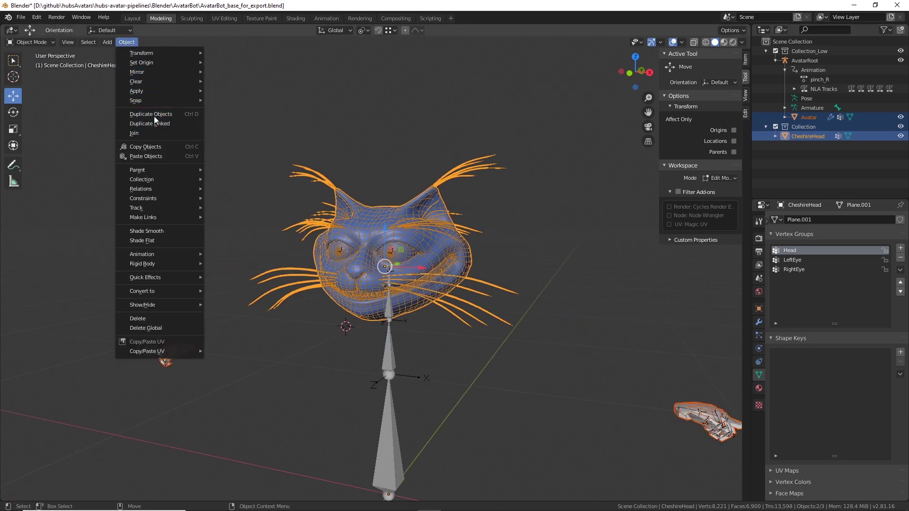
click(154, 132)
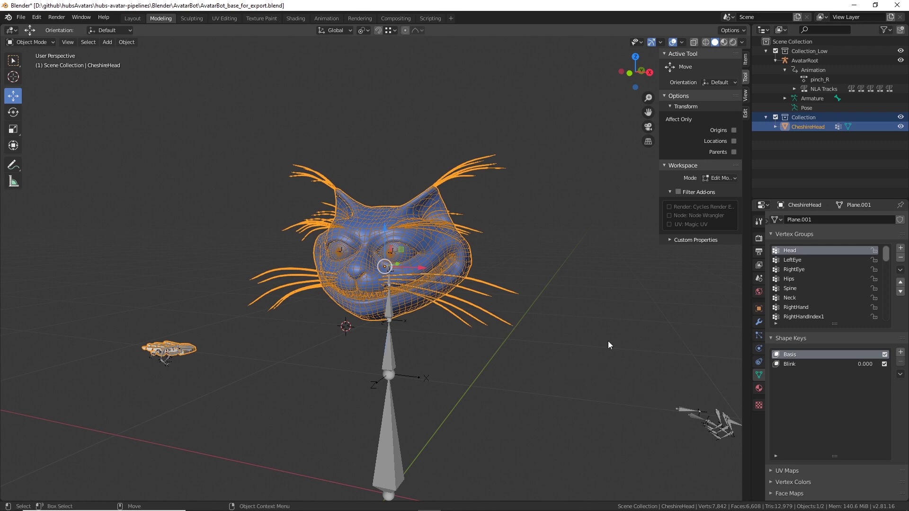
click(759, 322)
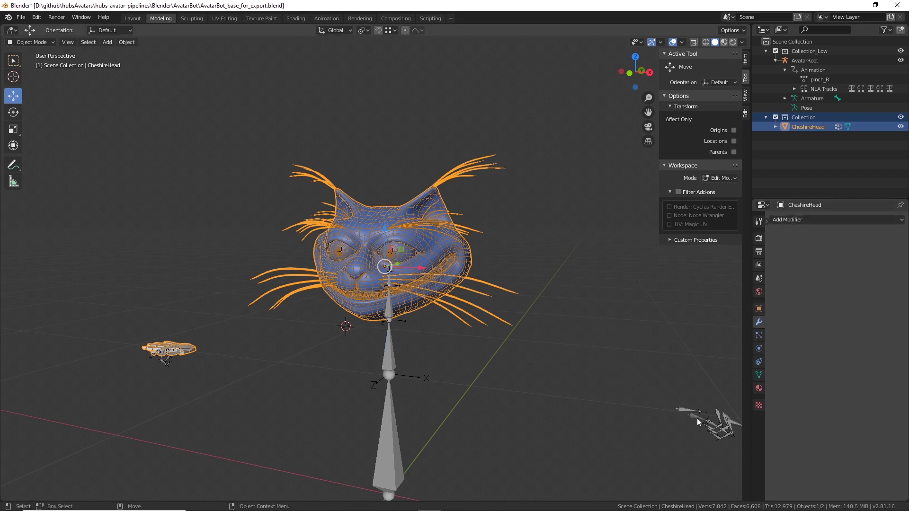
key(ctrl+z)
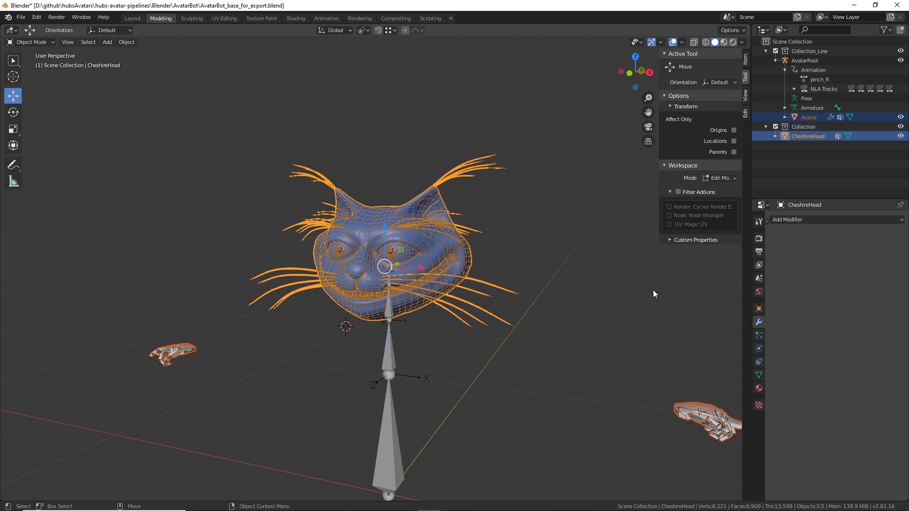
Select only the Avatar hands mesh and delete its Blink shape key.
click(594, 338)
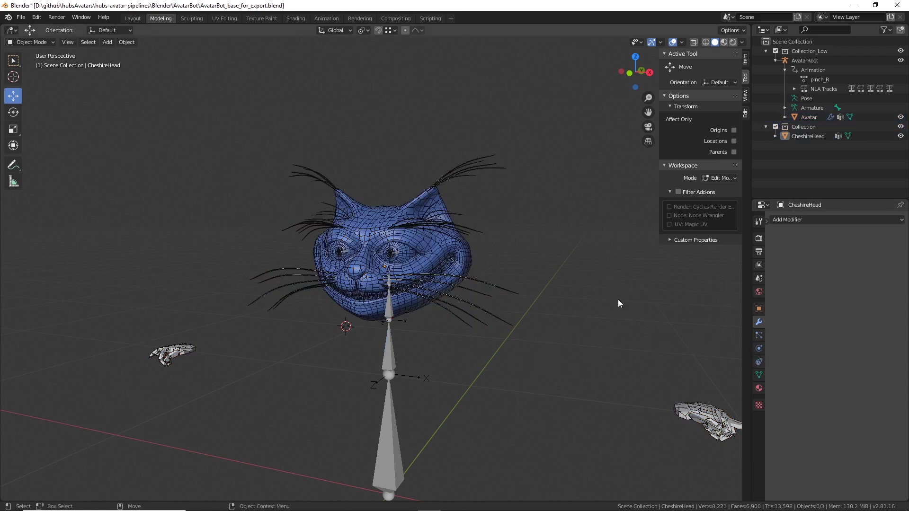
middle_drag(619, 301, 530, 264)
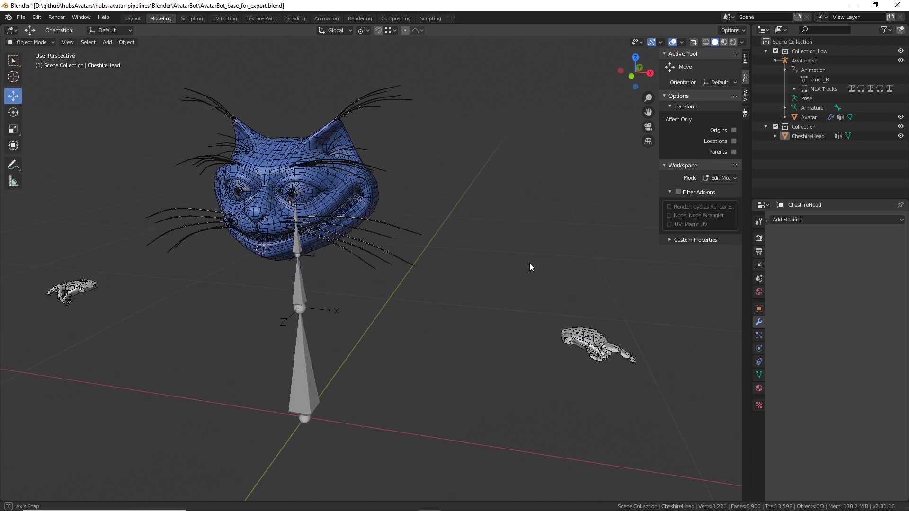
alt+drag(530, 263, 513, 283)
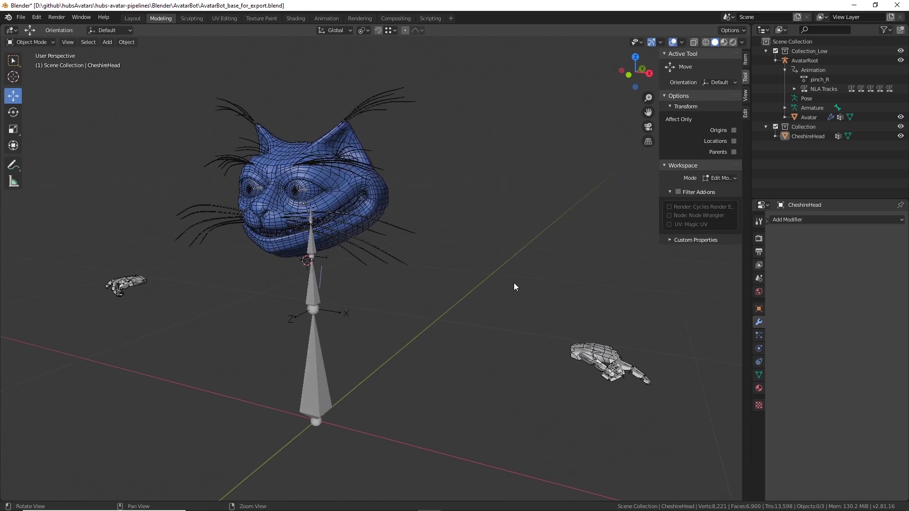
alt+middle_drag(514, 283, 547, 276)
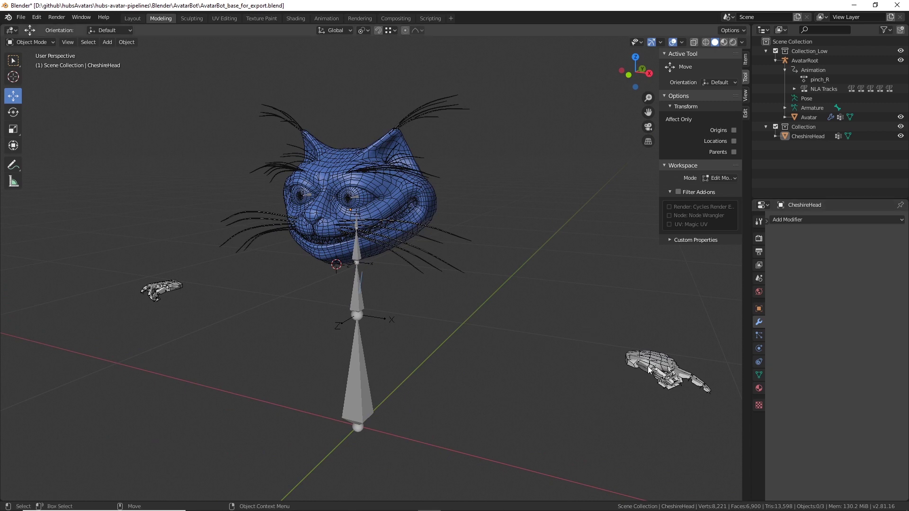
click(628, 363)
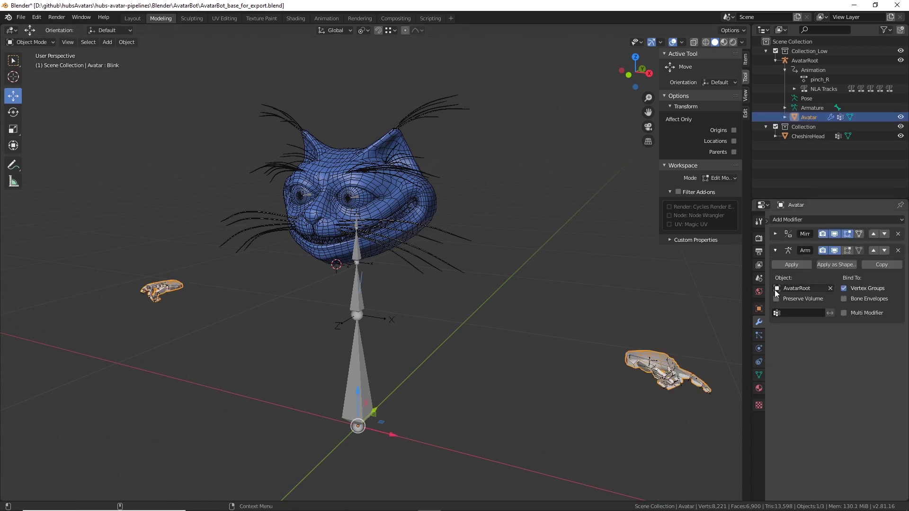
click(758, 374)
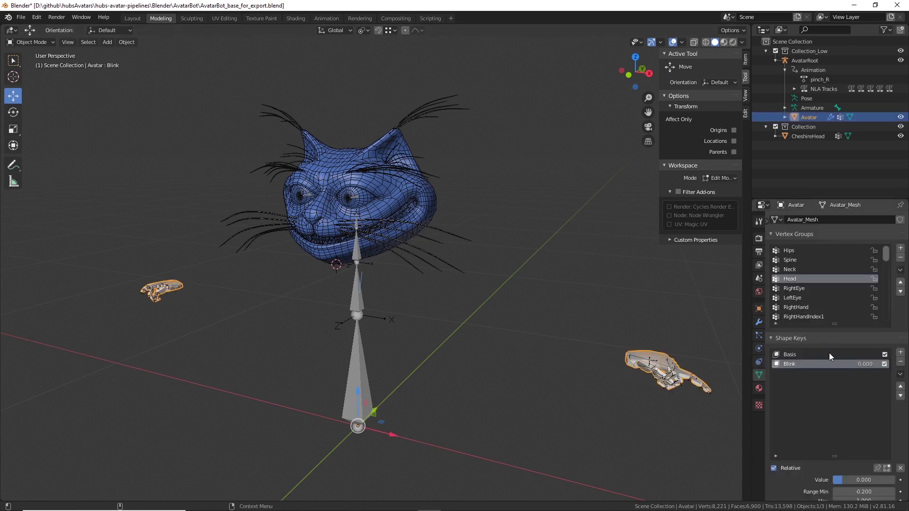
click(789, 355)
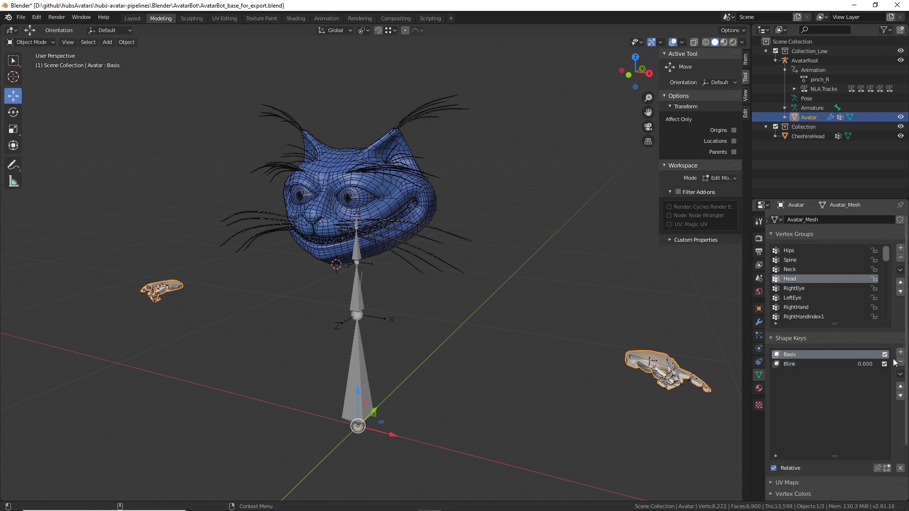
click(825, 364)
click(901, 363)
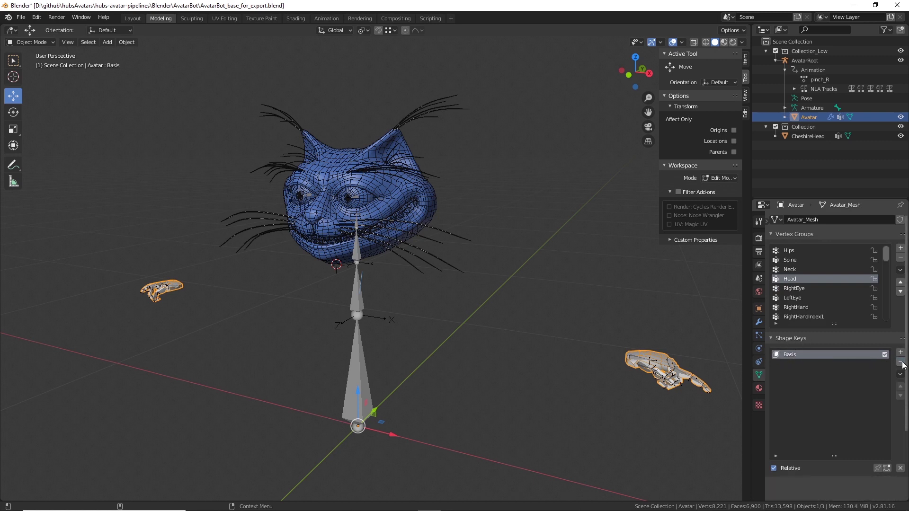
Remove the Avatar mesh's remaining Basis shape key and apply its Mirror modifier.
click(901, 362)
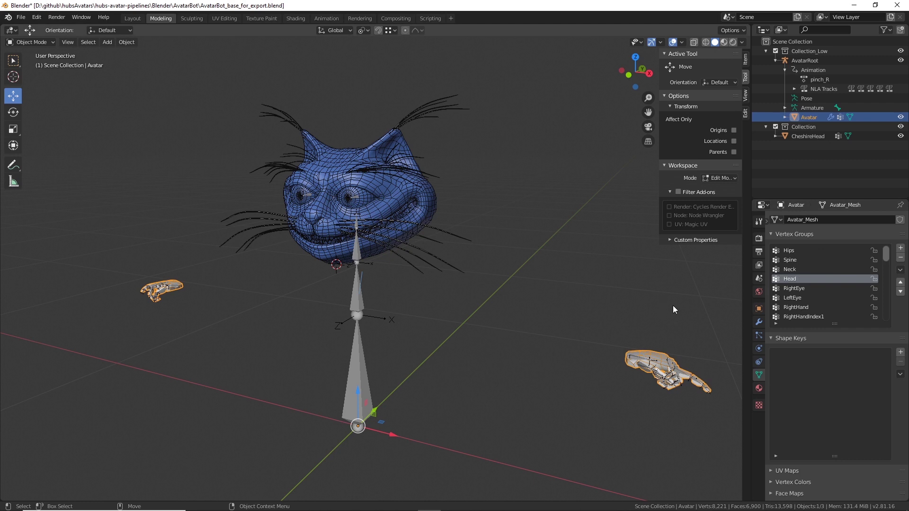
click(760, 323)
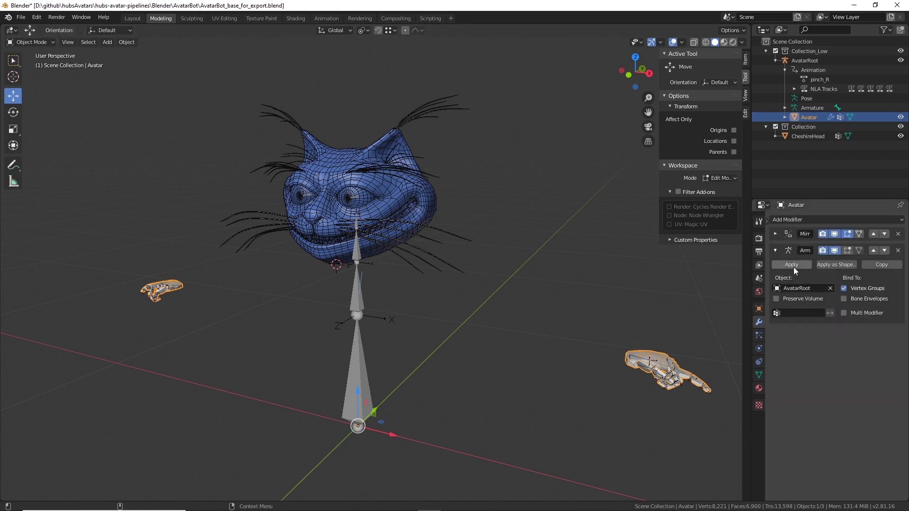
click(776, 234)
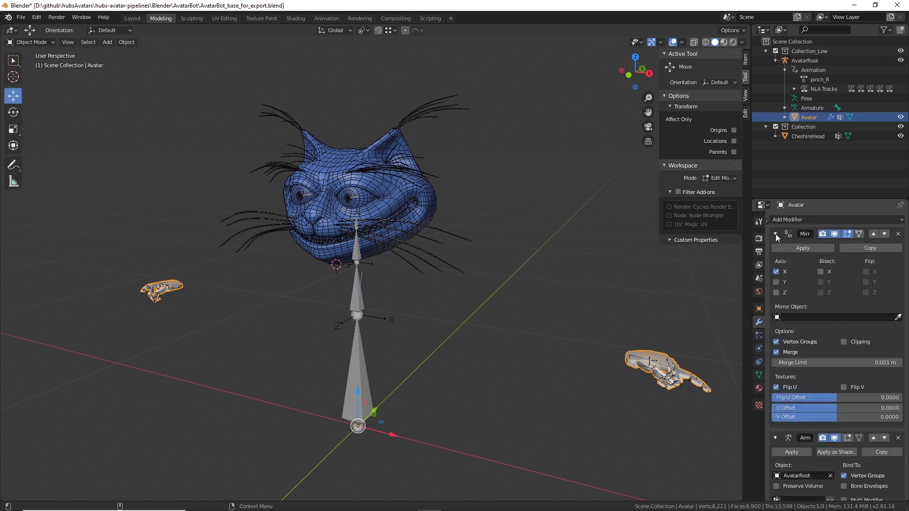
click(809, 249)
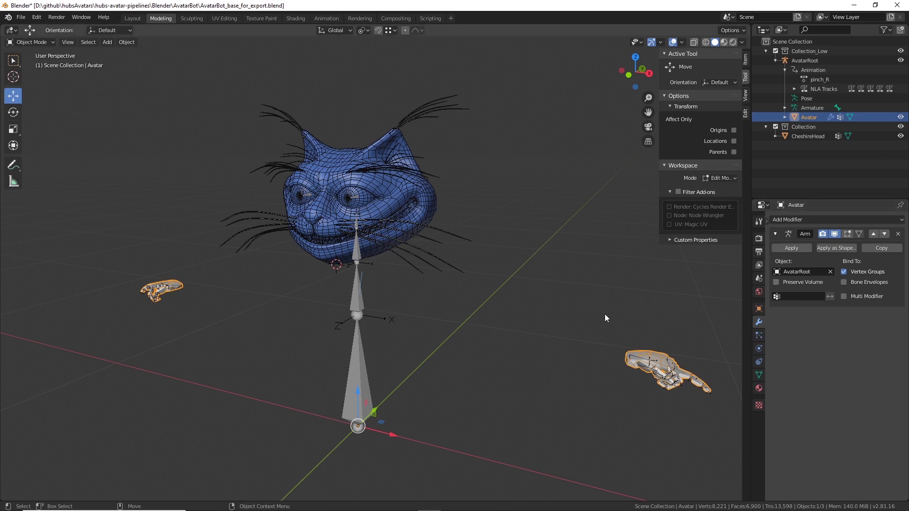
Try to unlink CheshireHead's Collection through its object collection settings, and undo the unlinking.
click(788, 135)
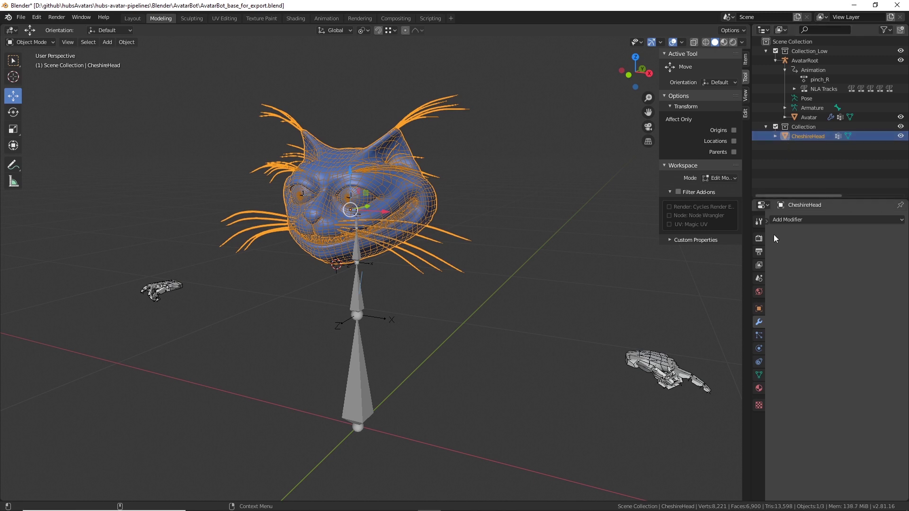
click(758, 309)
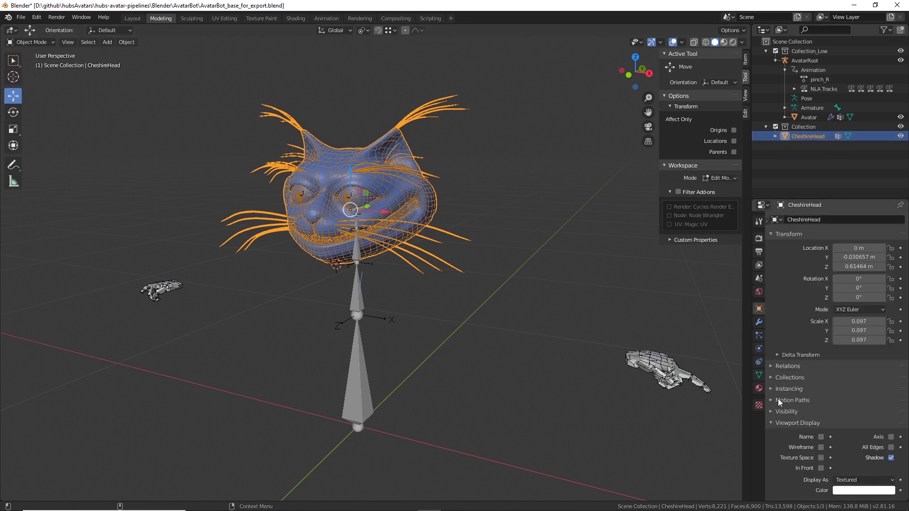
click(770, 377)
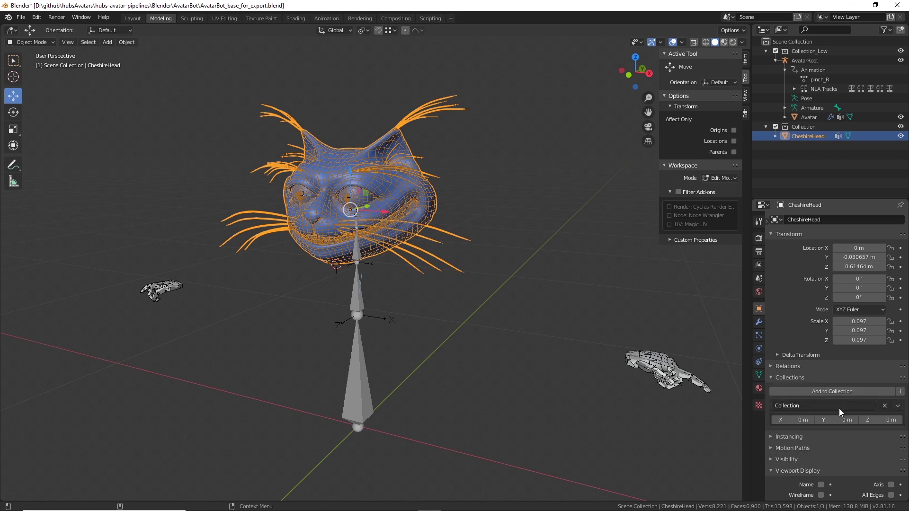
click(851, 405)
click(897, 406)
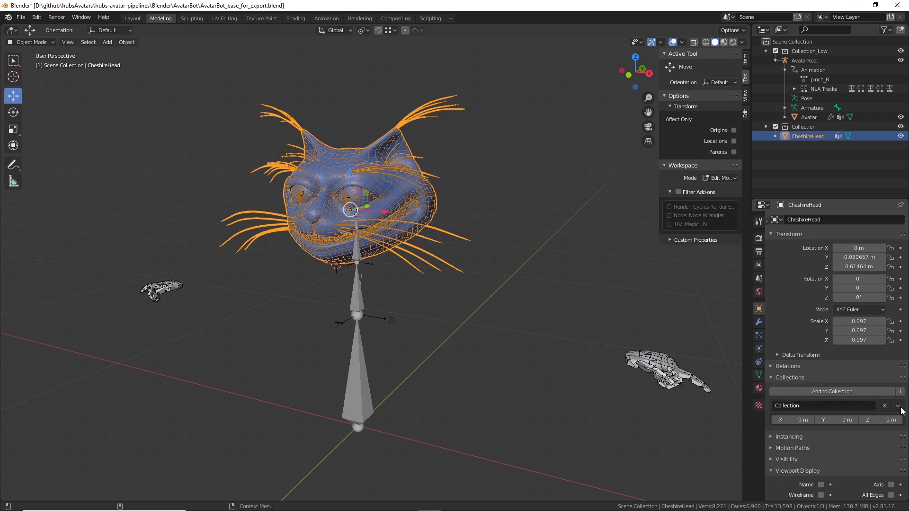
click(897, 406)
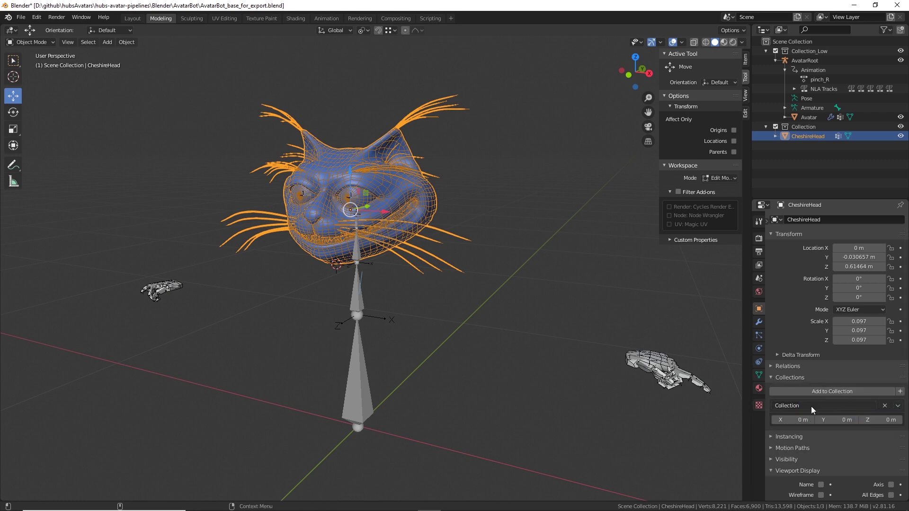
click(898, 406)
click(869, 418)
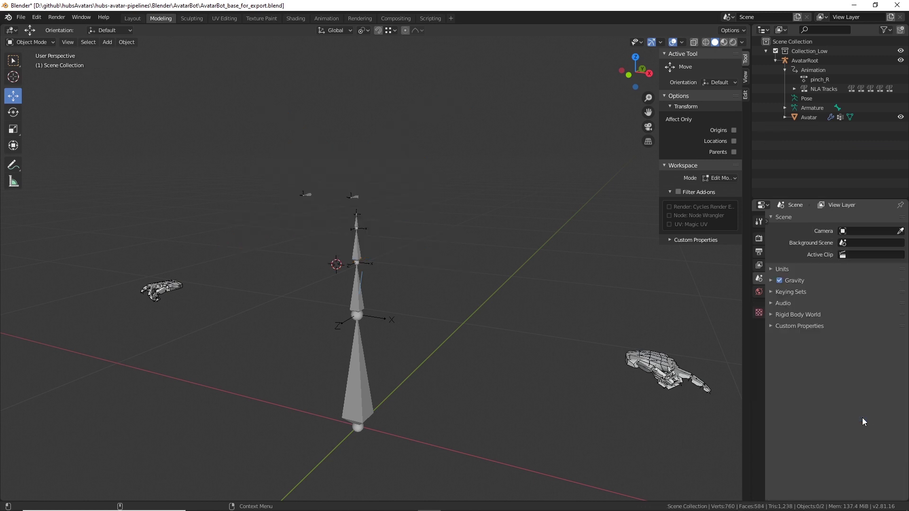
key(ctrl+z)
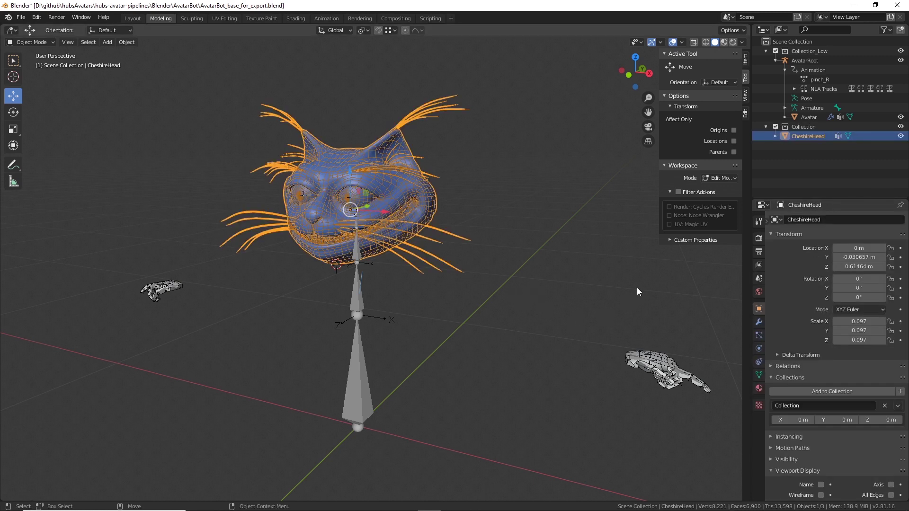
Move CheshireHead into Collection_Low and delete the emptied Collection.
drag(802, 135, 799, 59)
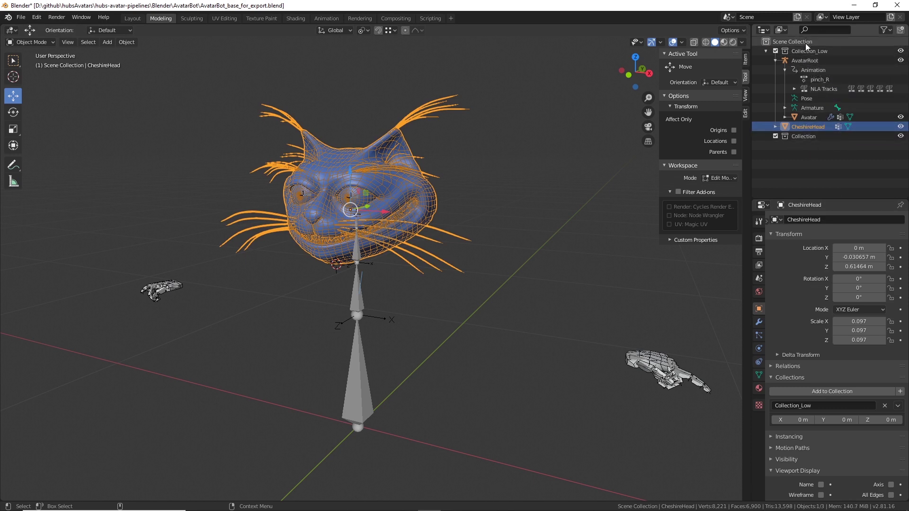
click(795, 137)
right_click(800, 141)
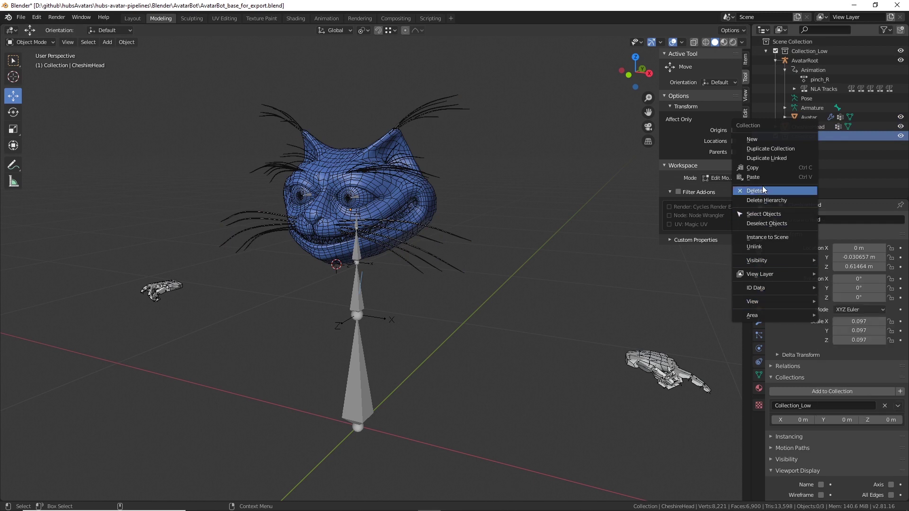
click(763, 190)
Try joining the Avatar hands into CheshireHead with CheshireHead as the active object, check its modifiers, and undo the join.
click(814, 125)
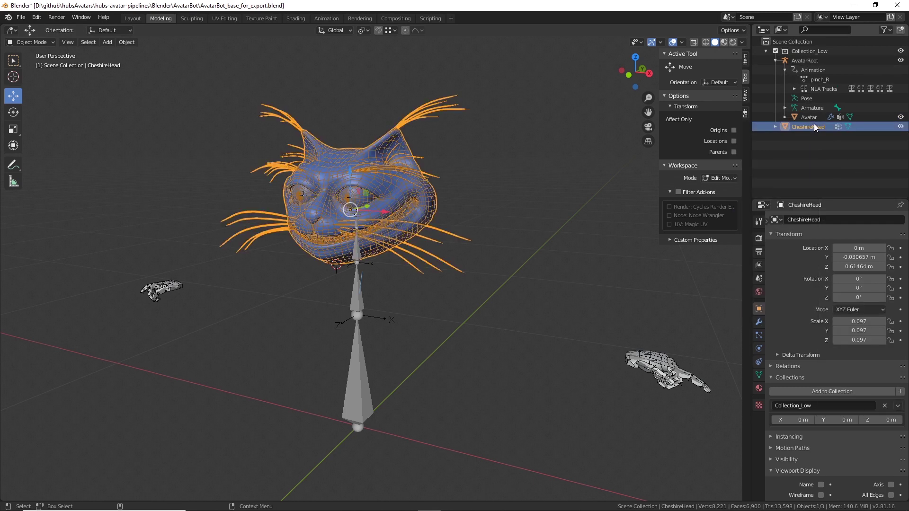
shift+click(806, 118)
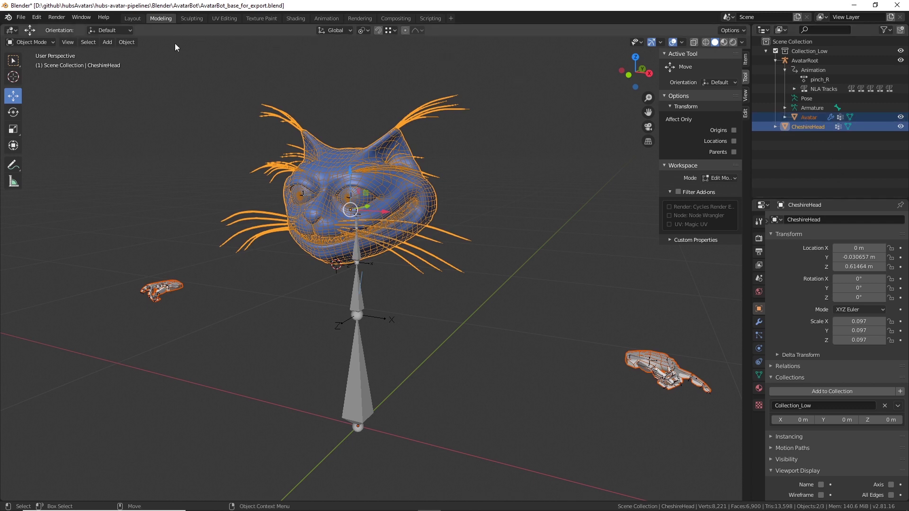
click(126, 43)
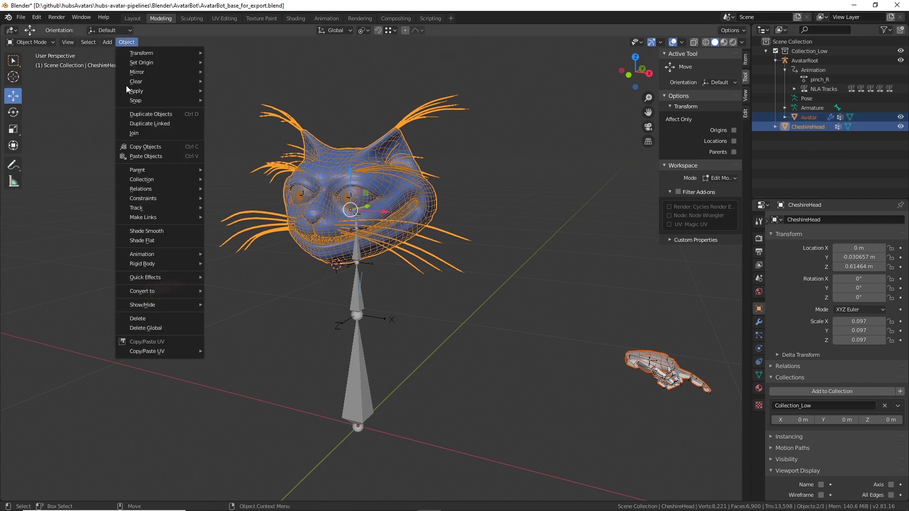
click(135, 133)
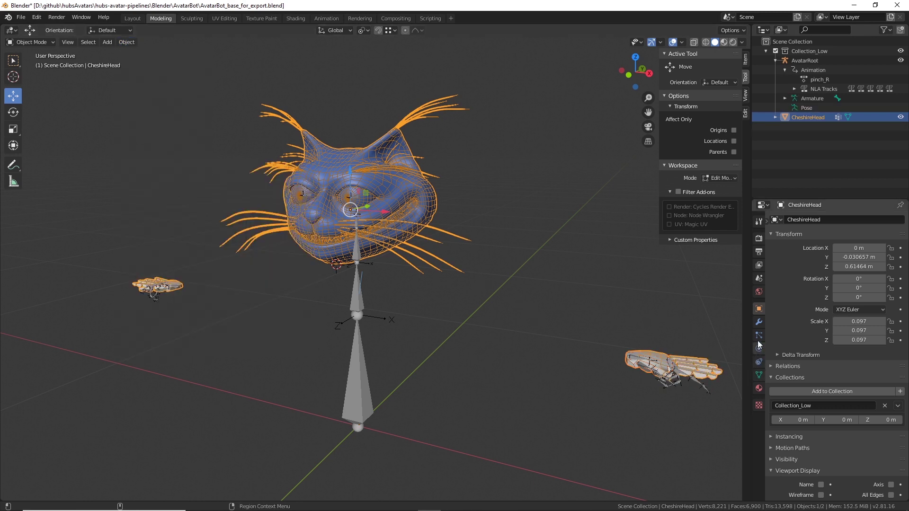
click(759, 322)
key(ctrl+z)
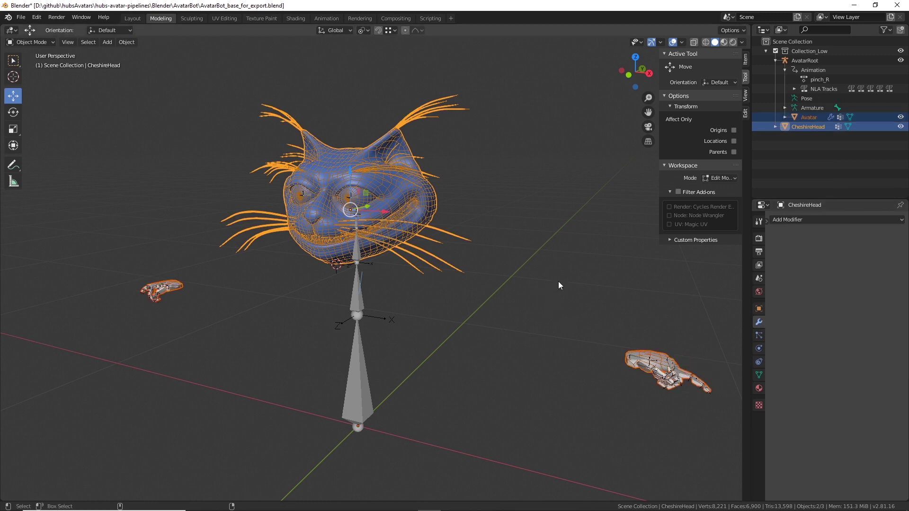
click(611, 188)
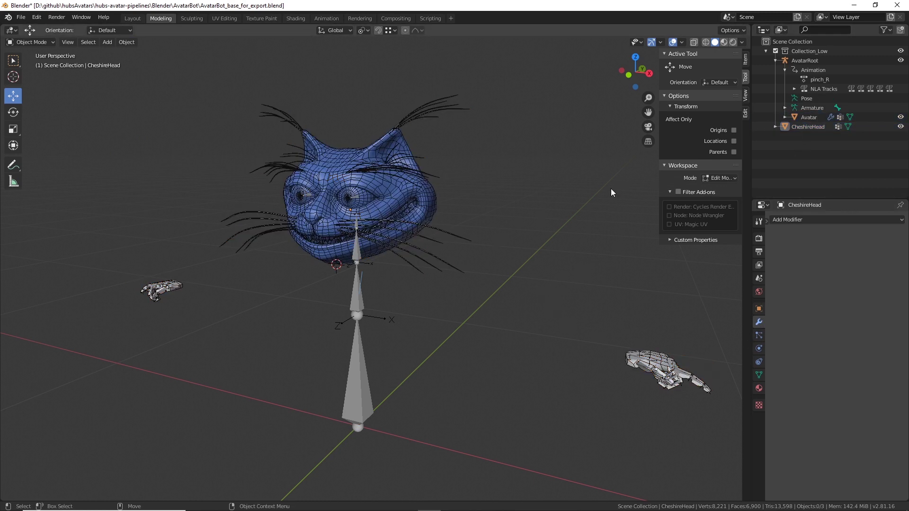
Join CheshireHead into the Avatar mesh with Avatar as the active object, and check the merged object's data in the hierarchy.
click(808, 117)
ctrl+click(802, 126)
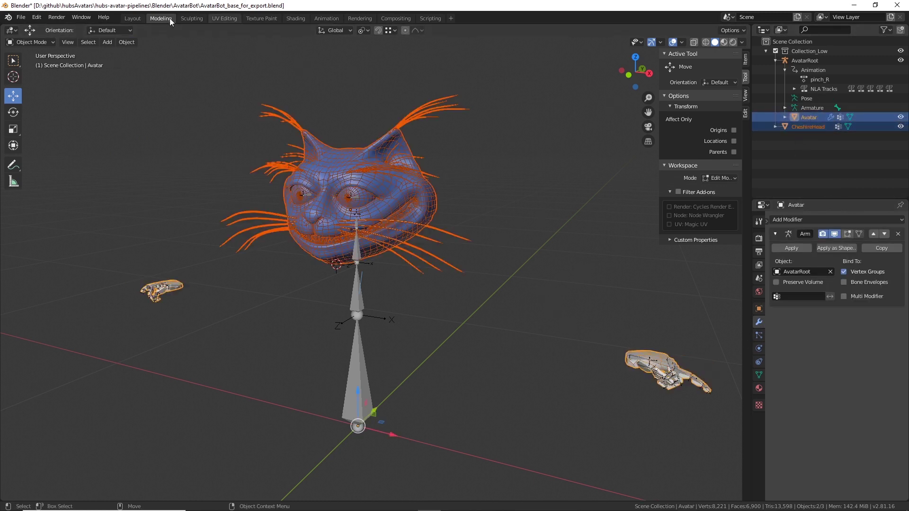
click(124, 42)
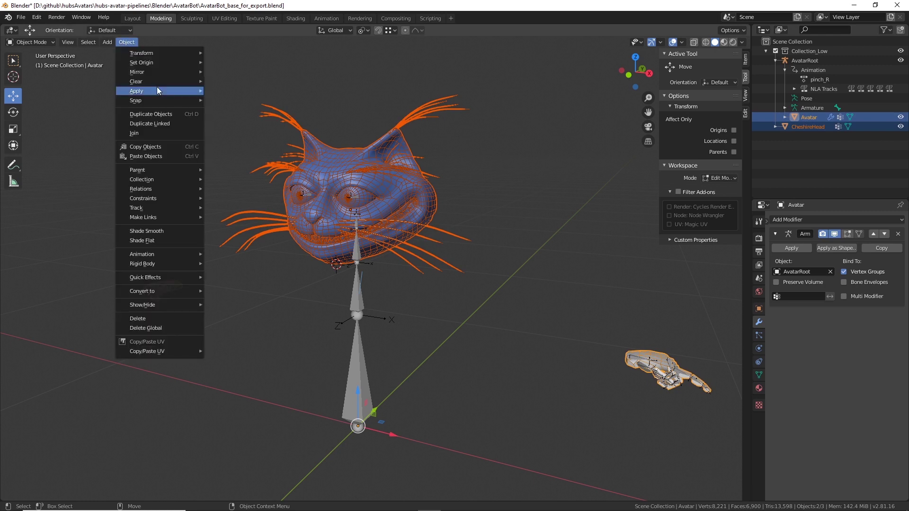
click(158, 134)
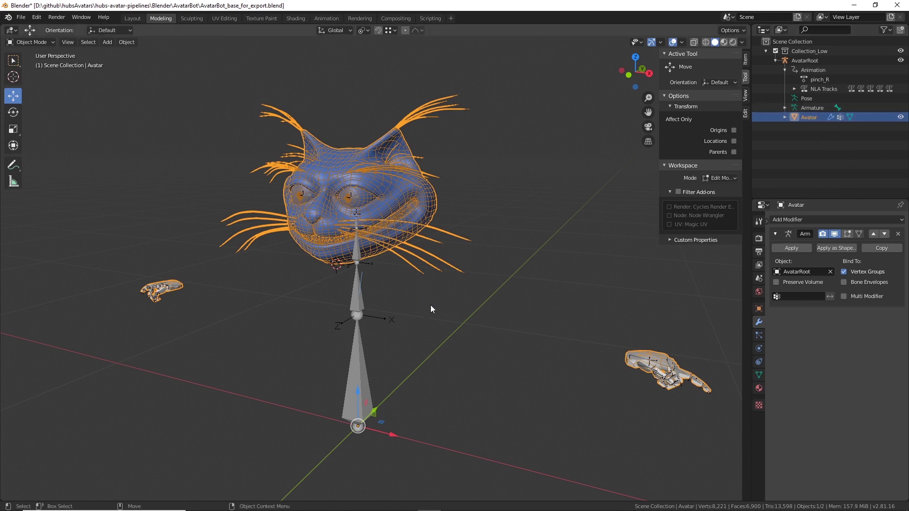
click(786, 116)
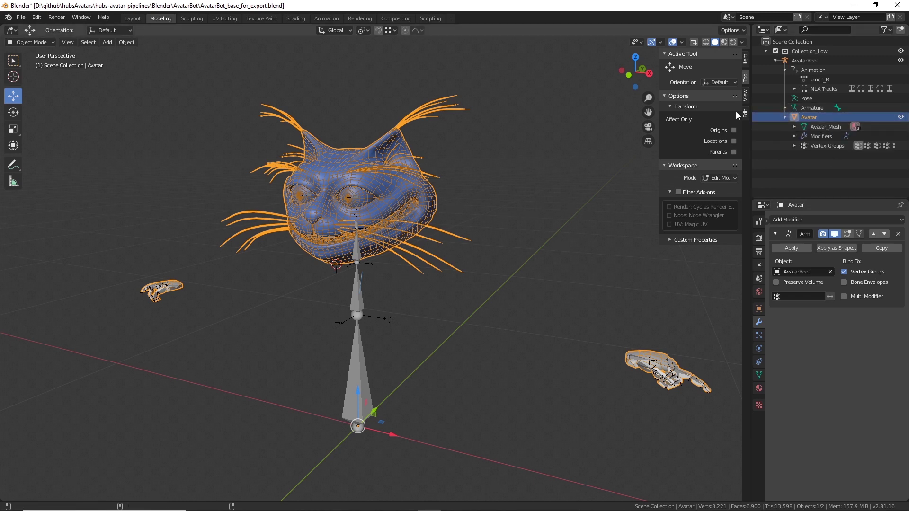
click(786, 117)
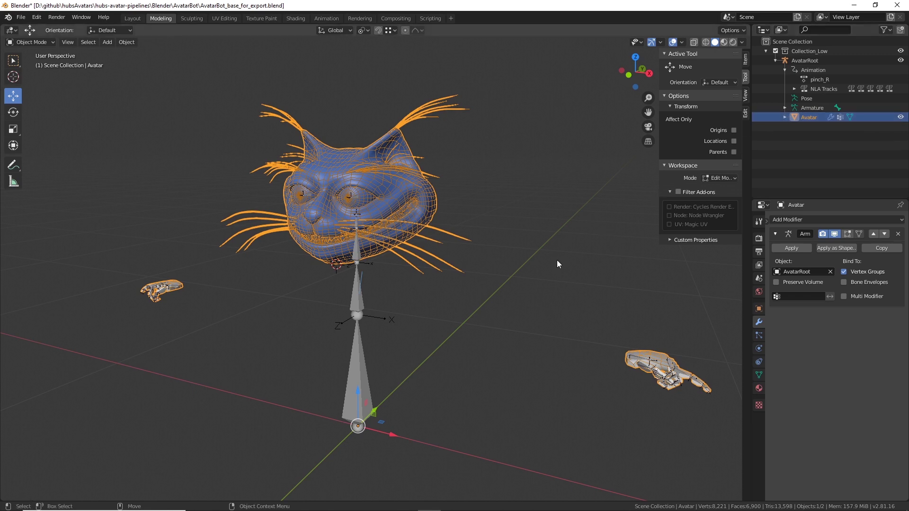
Select the AvatarRoot armature and switch it to Pose Mode.
click(543, 283)
scroll(543, 283, up, 3)
middle_drag(544, 284, 566, 313)
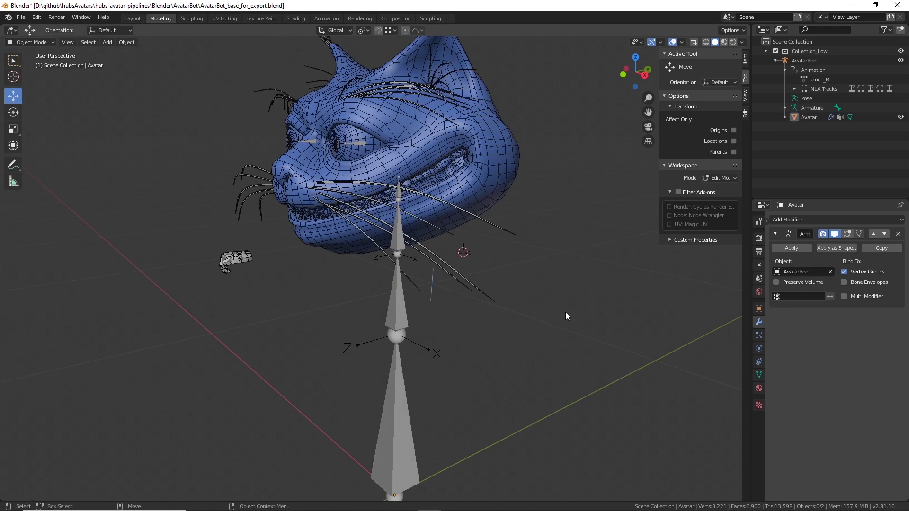
middle_drag(607, 274, 588, 321)
middle_drag(492, 252, 529, 293)
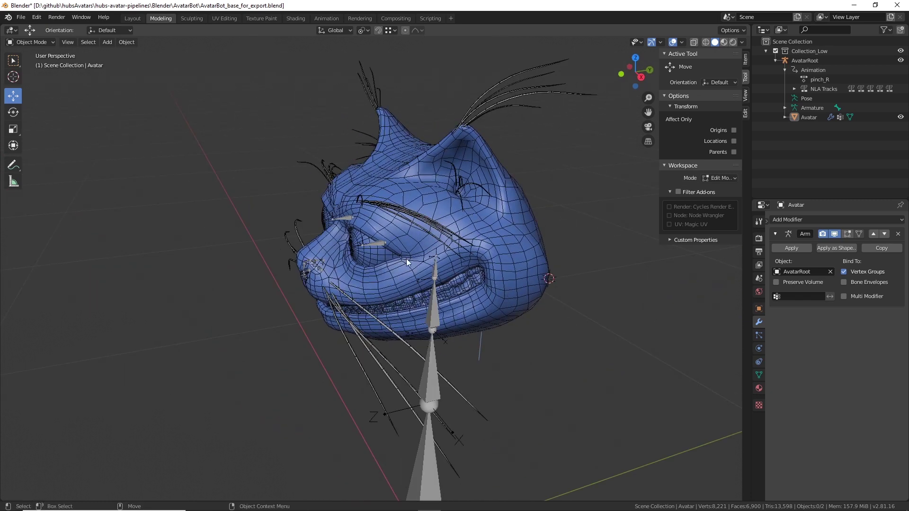
click(436, 271)
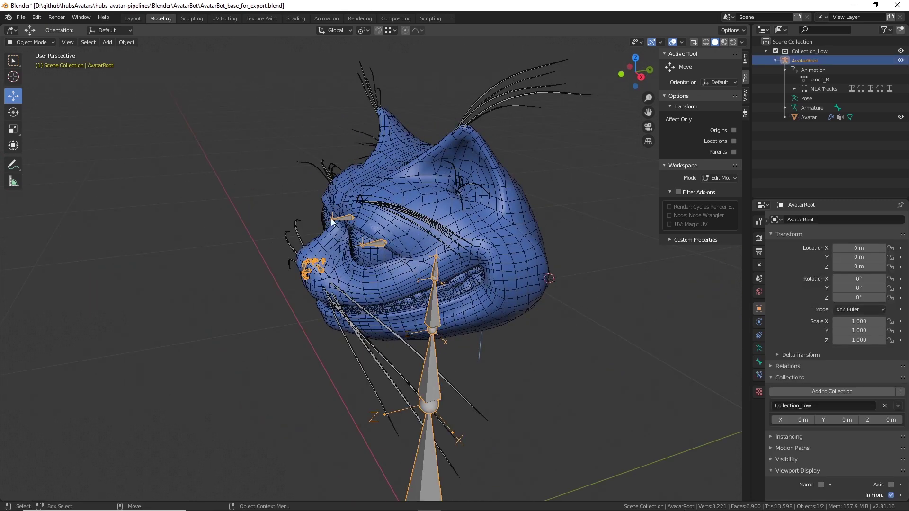
click(40, 43)
click(37, 74)
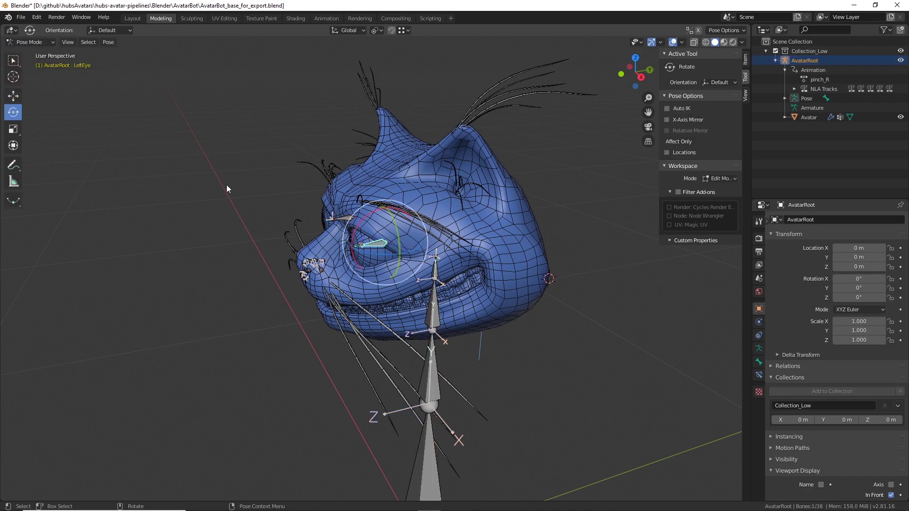
Test the Head bone by rotating it -28° about the global X axis, and undo the rotation.
click(436, 274)
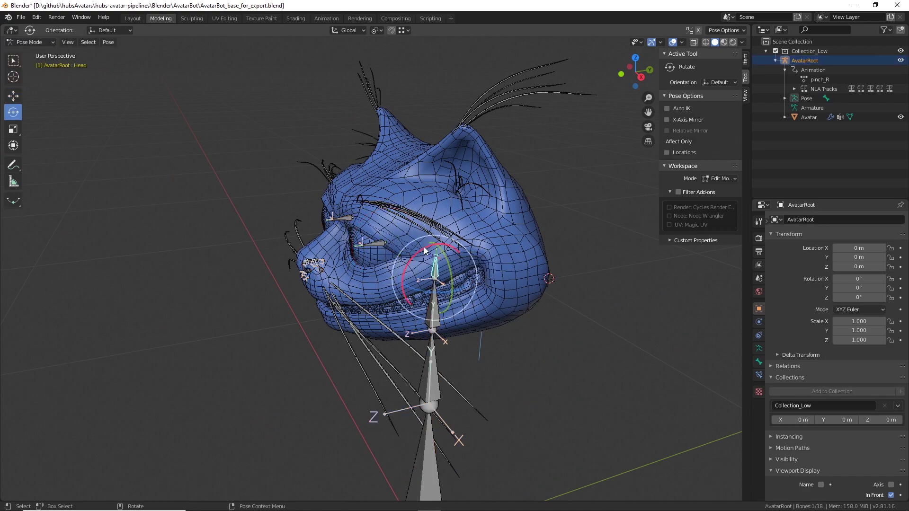
mouse_move(424, 247)
mouse_down()
mouse_move(426, 238)
mouse_move(401, 251)
mouse_move(424, 247)
mouse_up()
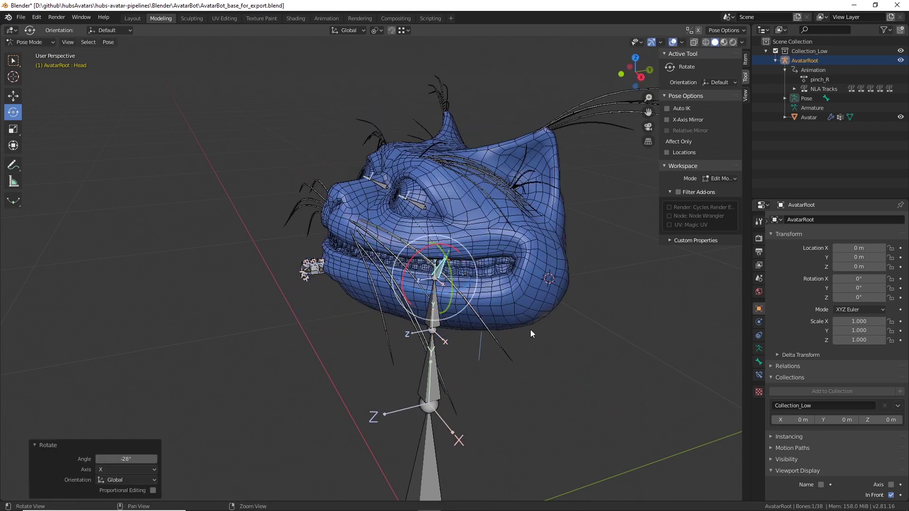
middle_drag(530, 329, 595, 334)
key(ctrl+z)
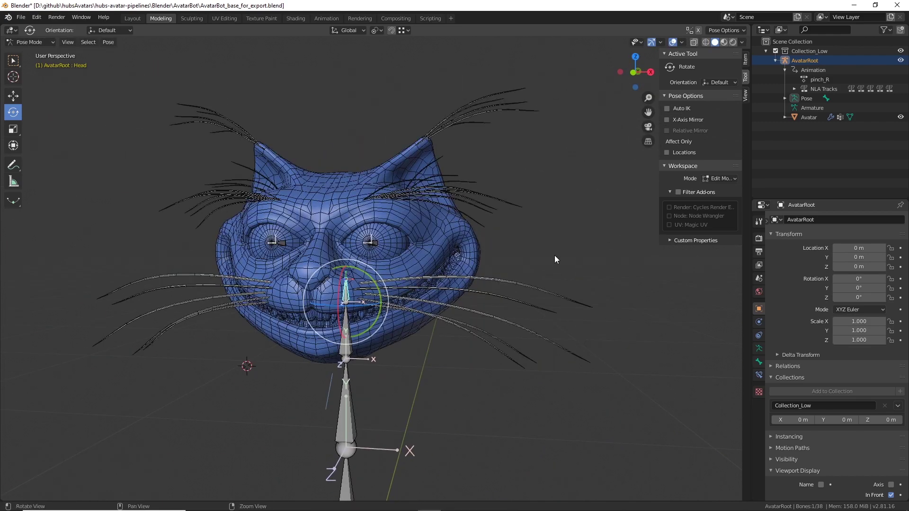
Test the LeftEye bone by rotating it freely, and undo the rotation.
middle_drag(556, 255, 532, 263)
scroll(526, 262, up, 3)
click(374, 209)
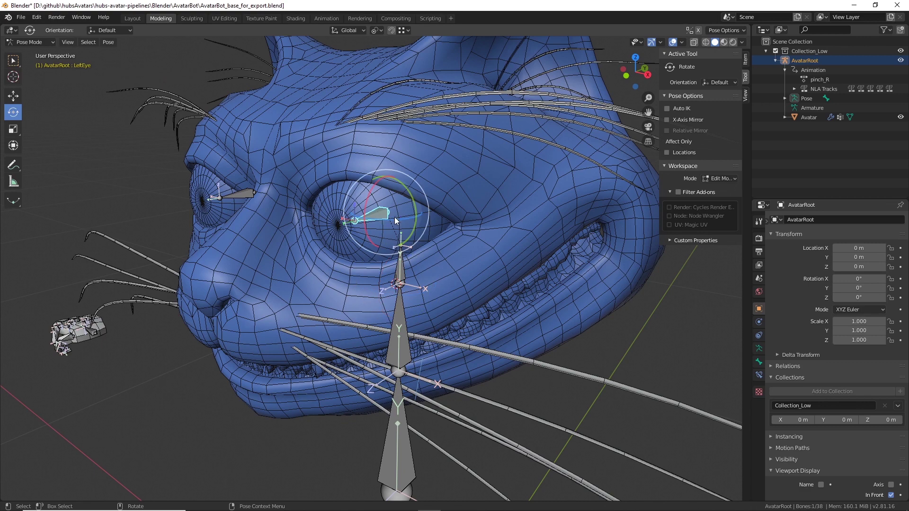
drag(394, 217, 381, 221)
key(ctrl+z)
Test the RightEye bone by rotating it freely from the opposite side of the head, and undo the rotation.
alt+drag(226, 255, 309, 255)
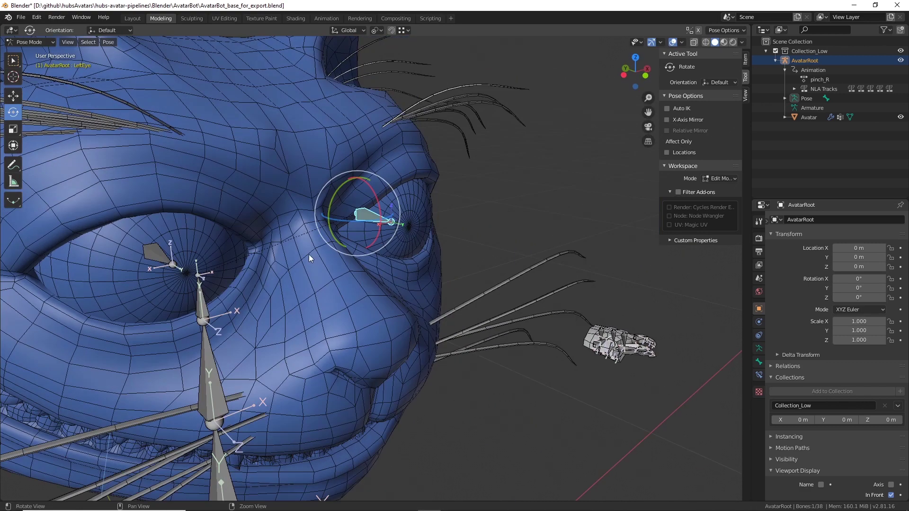
click(150, 255)
drag(185, 255, 162, 253)
key(ctrl+z)
Leave Pose Mode for Object Mode, select the Avatar mesh and switch it to Weight Paint mode.
alt+drag(550, 238, 504, 240)
scroll(504, 241, down, 3)
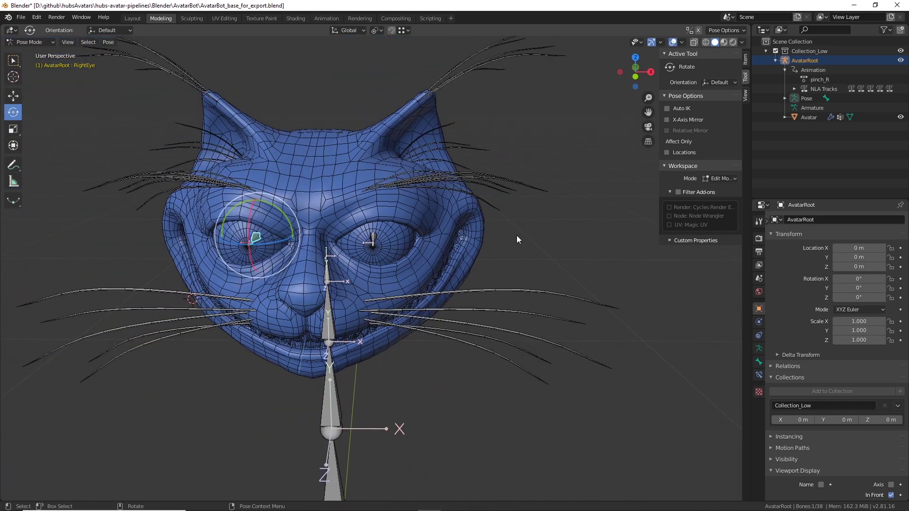
middle_drag(516, 235, 428, 252)
click(30, 39)
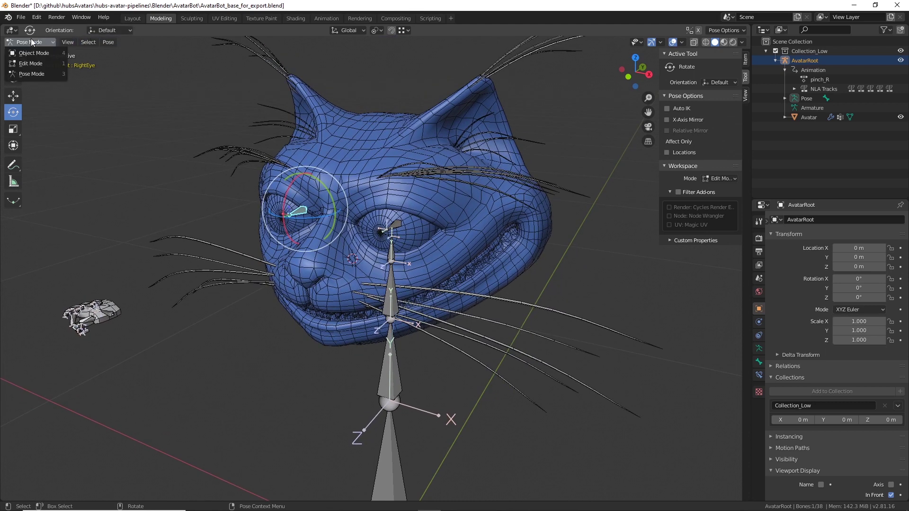
click(32, 50)
click(475, 223)
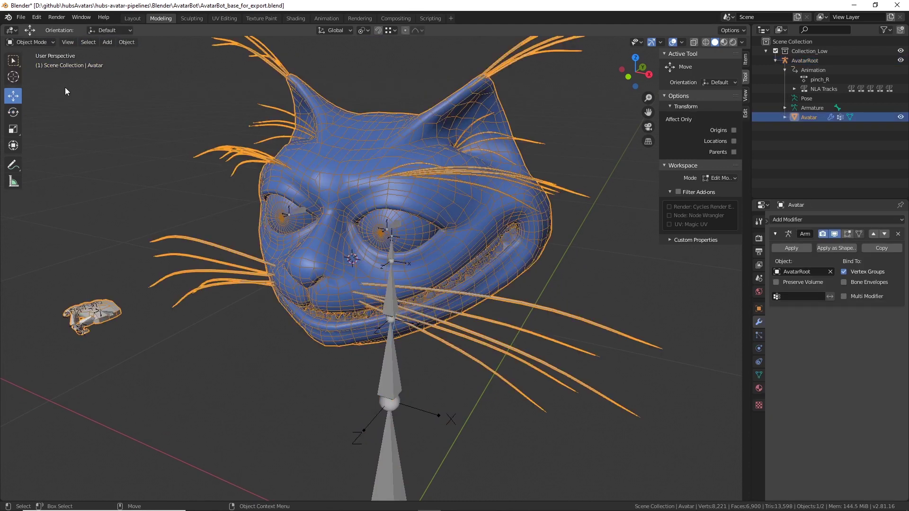
click(44, 41)
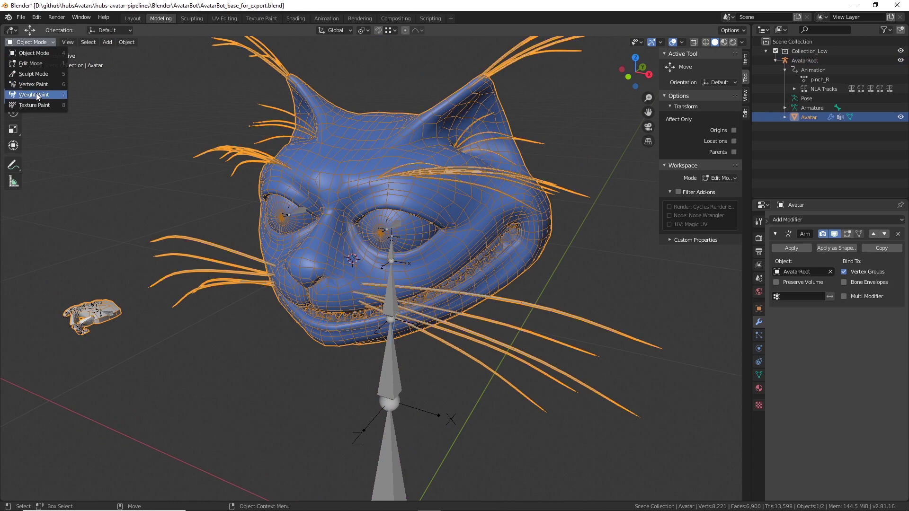
click(49, 96)
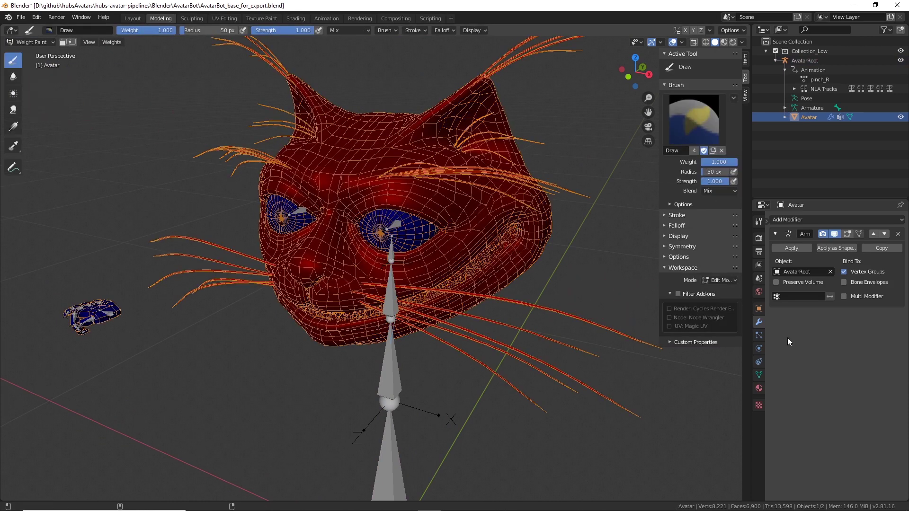
Inspect the weights of the Avatar mesh's Head, RightEye and LeftEye vertex groups, including the eyeballs from inside the head.
click(759, 375)
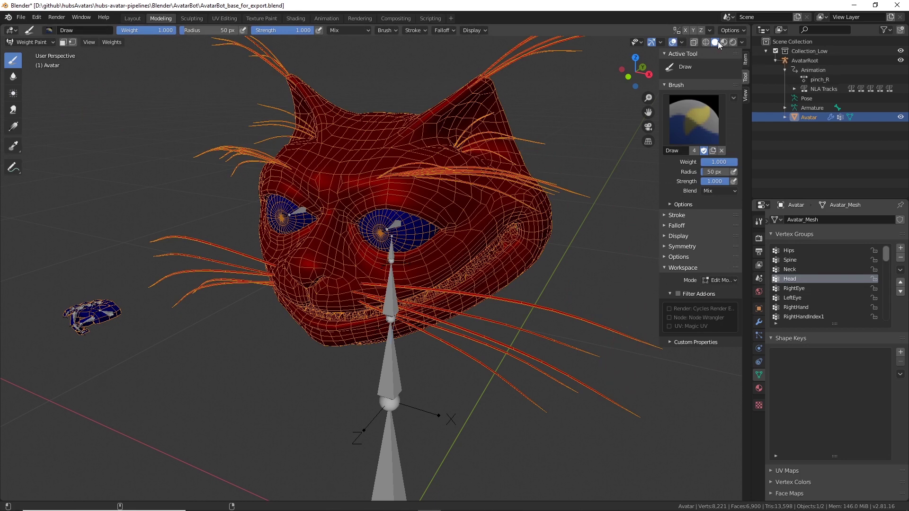
middle_drag(522, 464, 470, 477)
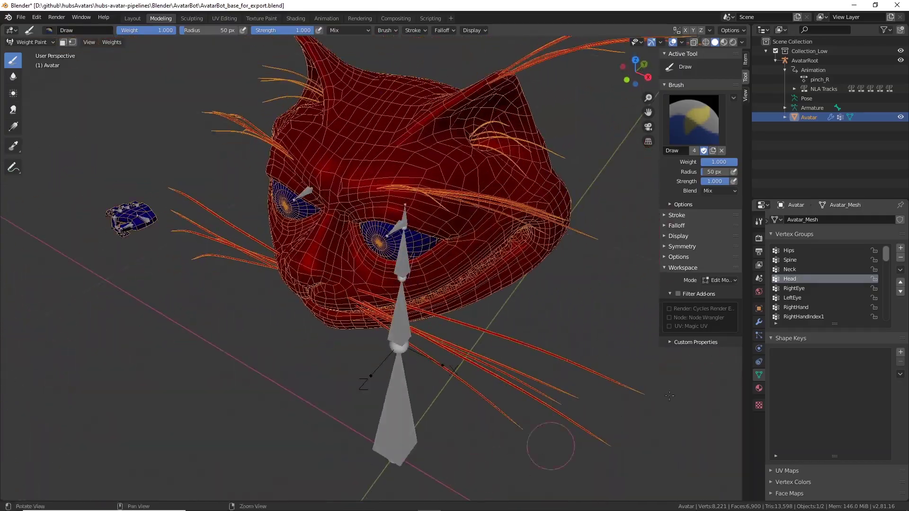
click(808, 287)
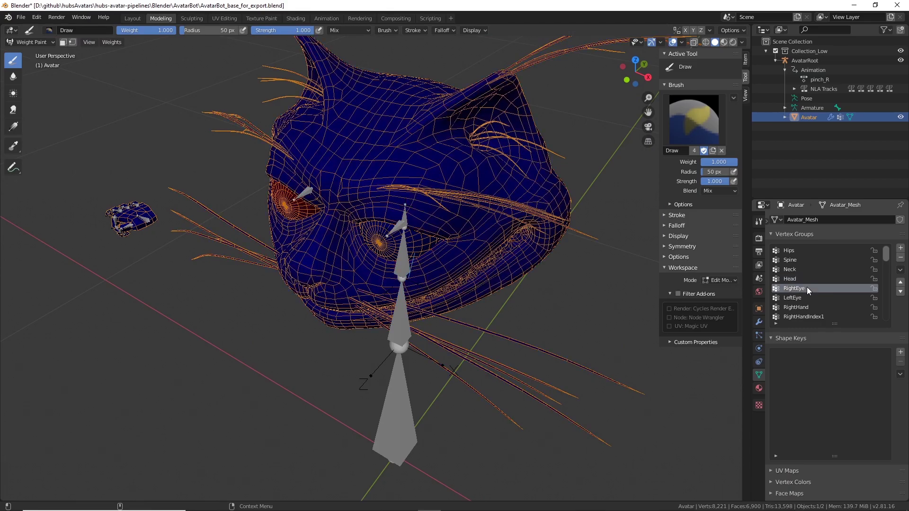
middle_drag(379, 284, 393, 316)
scroll(418, 300, up, 5)
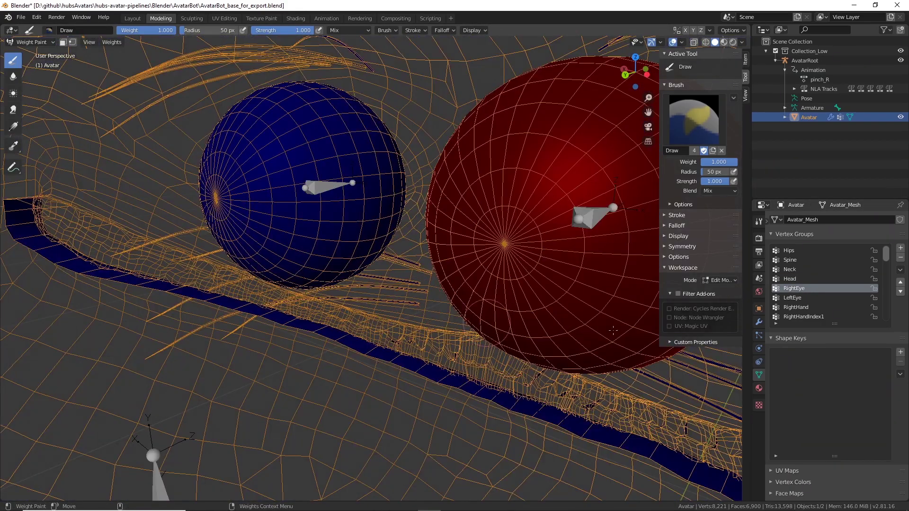
click(797, 299)
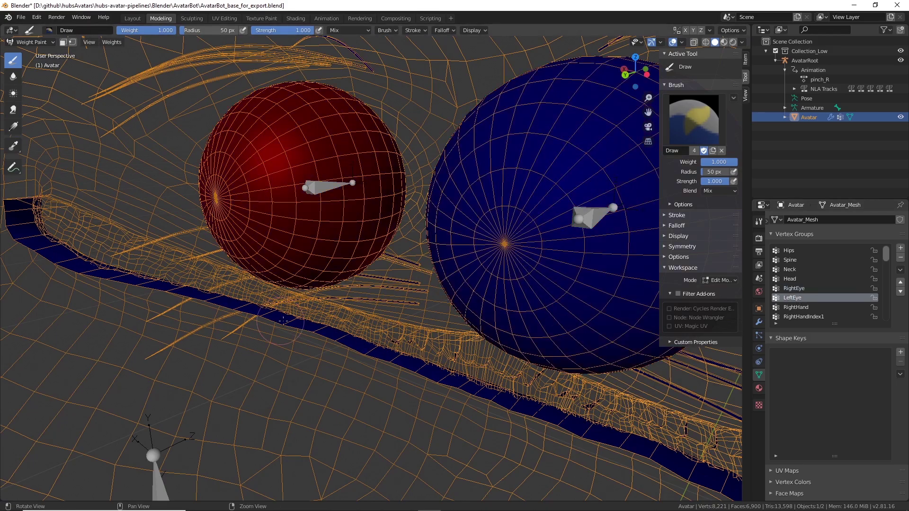
middle_drag(280, 326, 550, 320)
scroll(551, 321, down, 8)
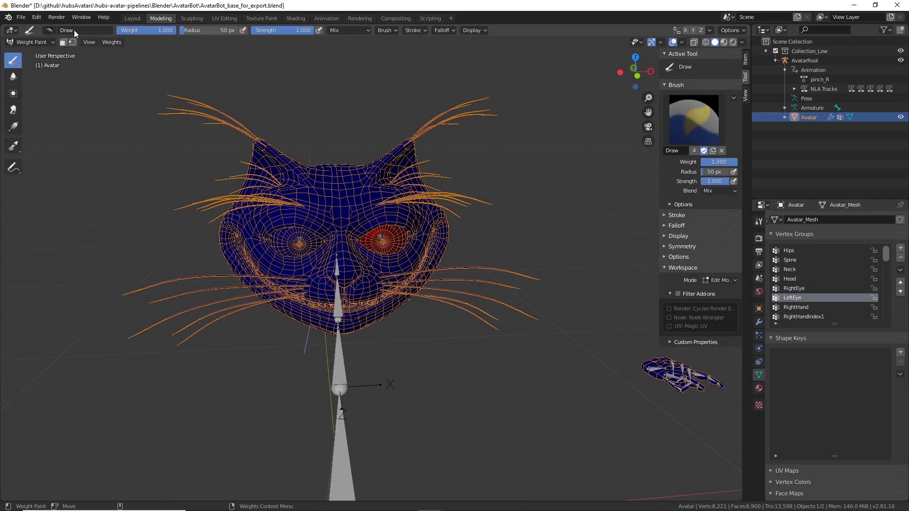
Return the Avatar mesh to Object Mode and switch the viewport shading to Material Preview.
click(36, 44)
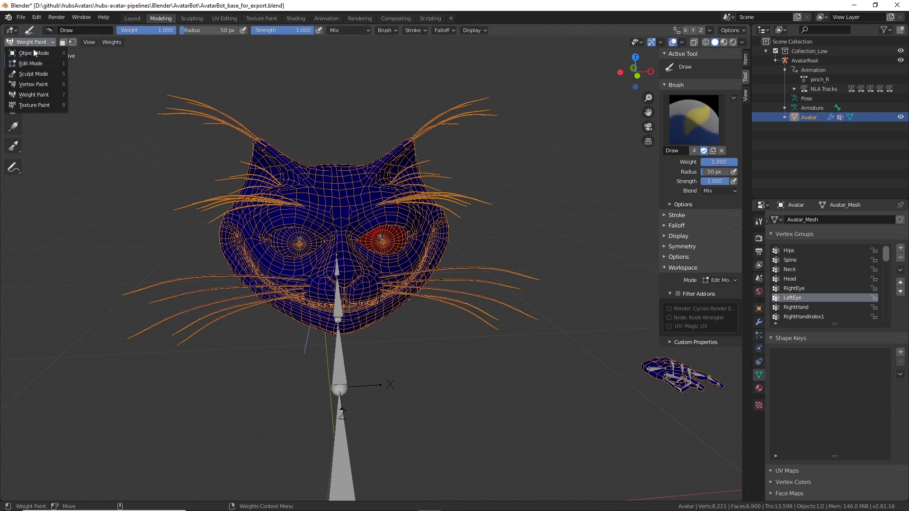
click(33, 50)
scroll(576, 236, down, 2)
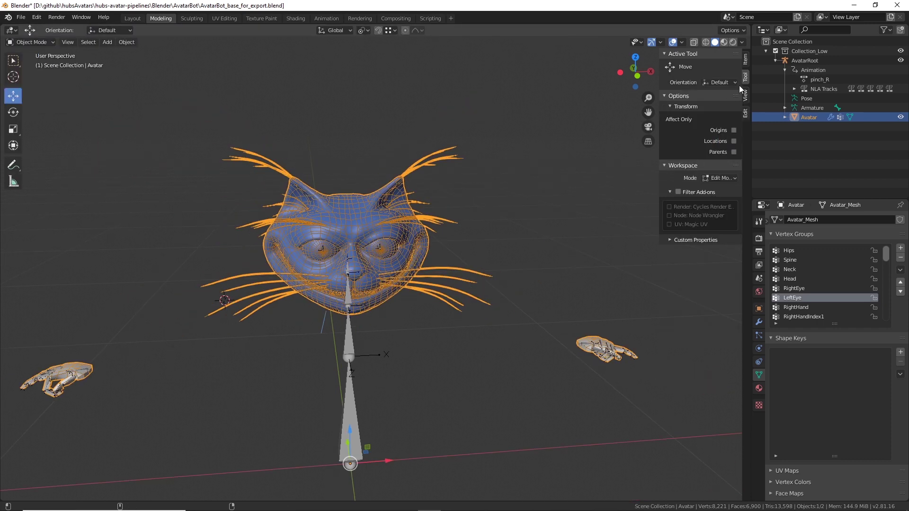
click(723, 43)
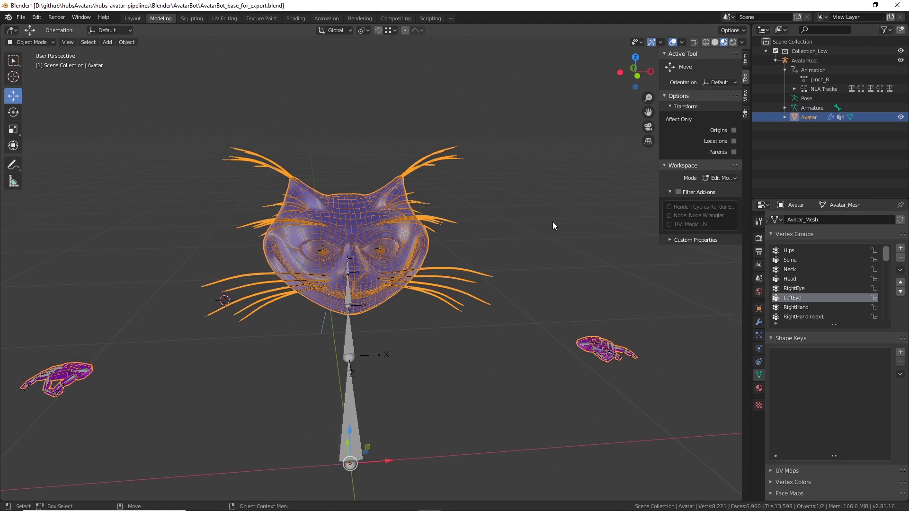
mouse_move(553, 222)
middle_down()
mouse_move(481, 346)
mouse_move(458, 325)
mouse_move(463, 336)
mouse_move(558, 264)
mouse_move(552, 224)
middle_up()
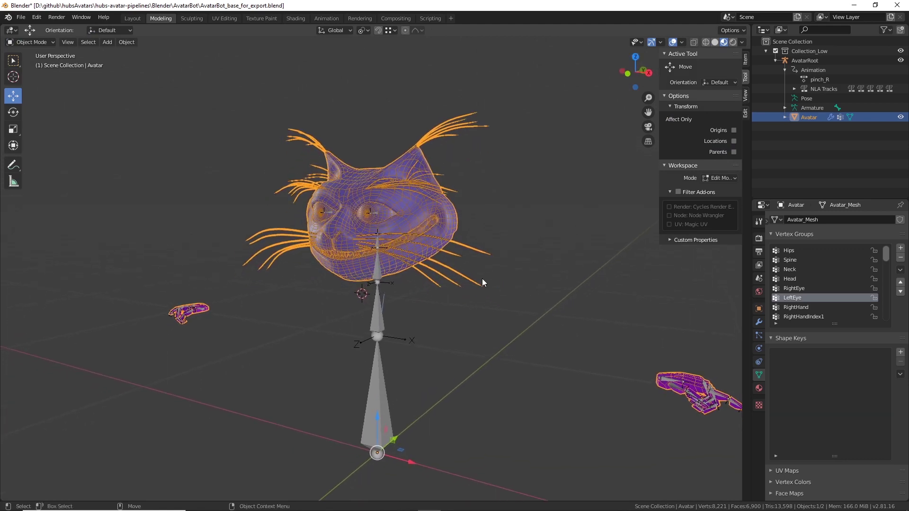
alt+drag(497, 353, 615, 362)
scroll(527, 334, up, 4)
alt+middle_drag(615, 362, 683, 355)
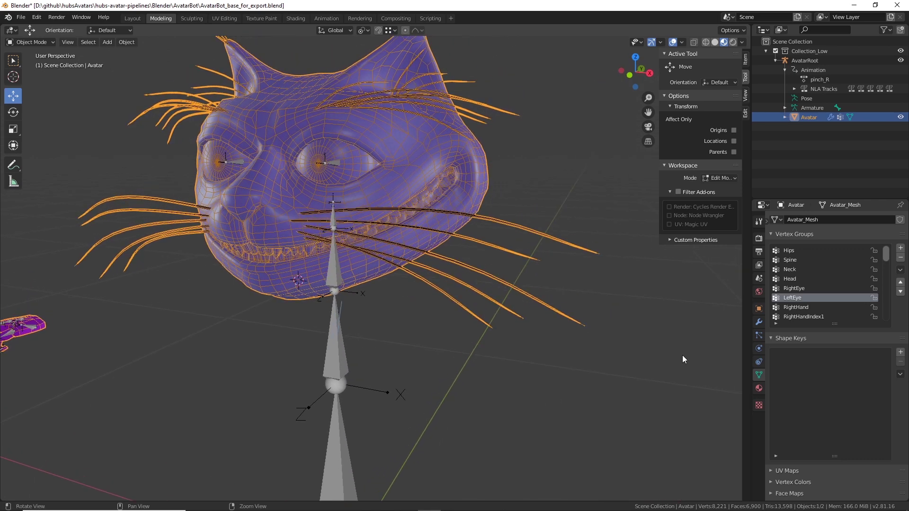
Examine the Avatar mesh's material slots and the fur material, including its node setup in the Shading workspace.
click(759, 389)
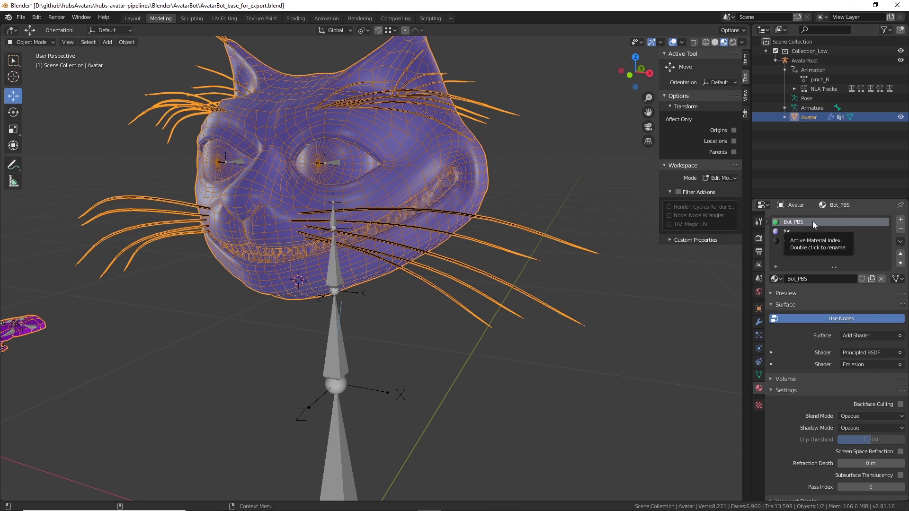
click(784, 231)
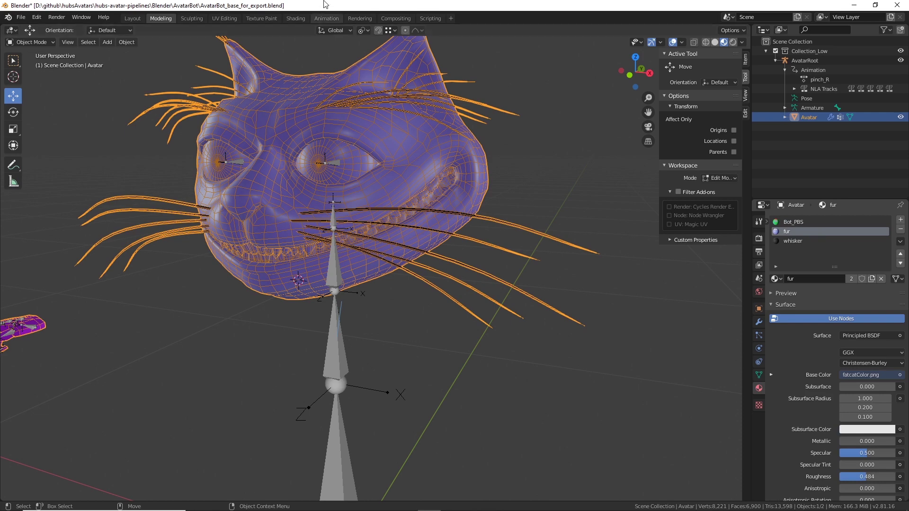
click(296, 18)
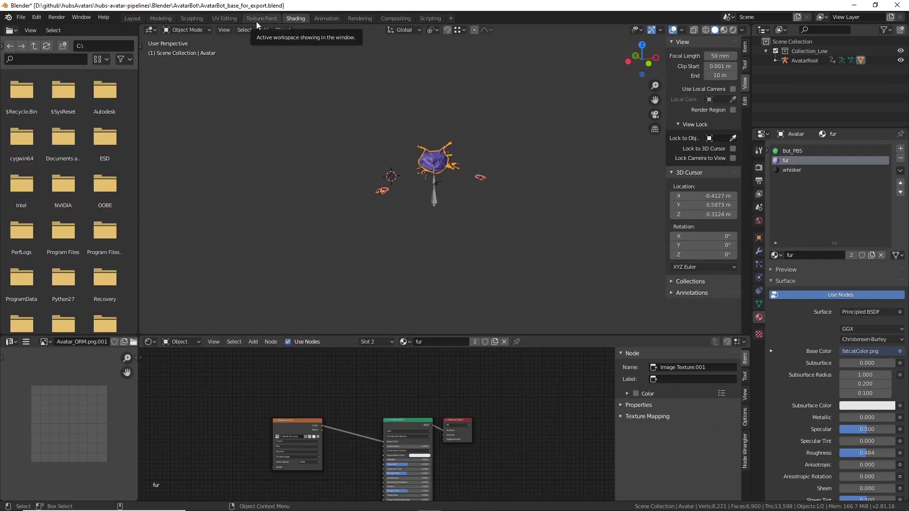
click(160, 18)
Remove the Bot_PBS material slot from the Avatar mesh in Object Mode and check the head and hands.
click(819, 223)
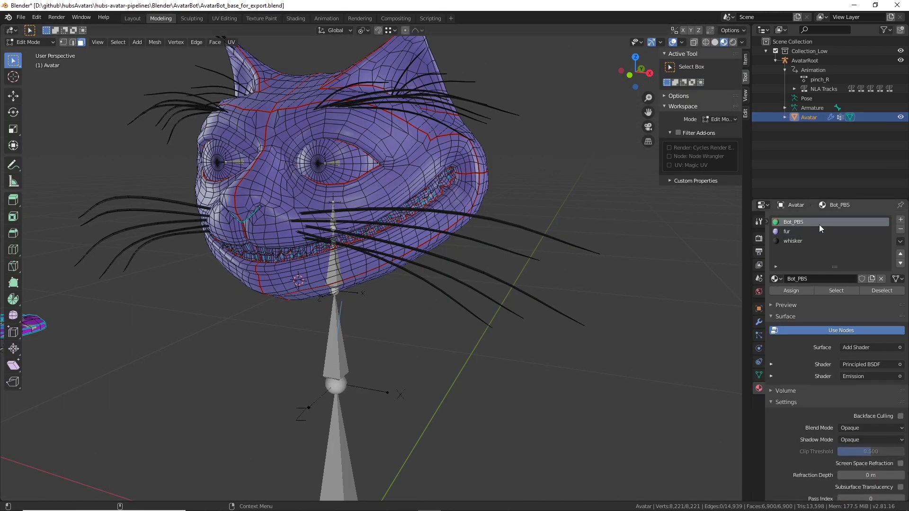
click(901, 230)
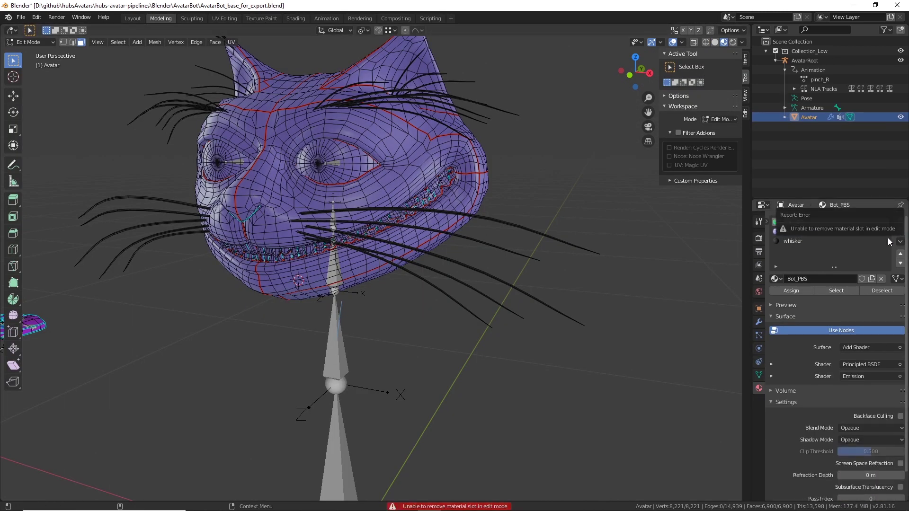
middle_drag(682, 286, 670, 306)
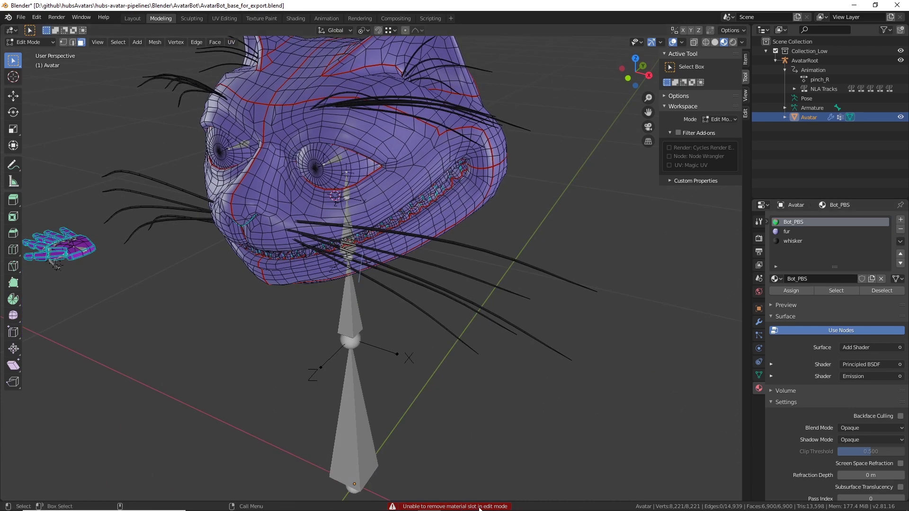
click(28, 42)
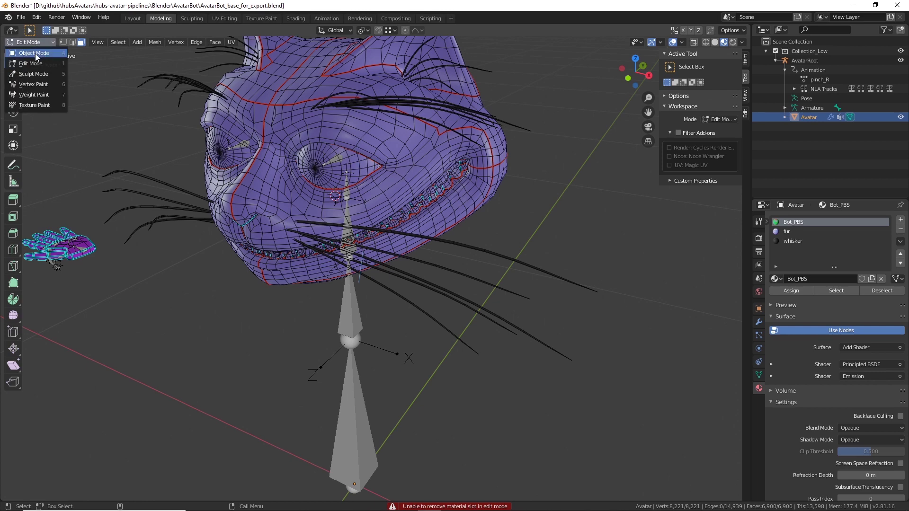
click(35, 53)
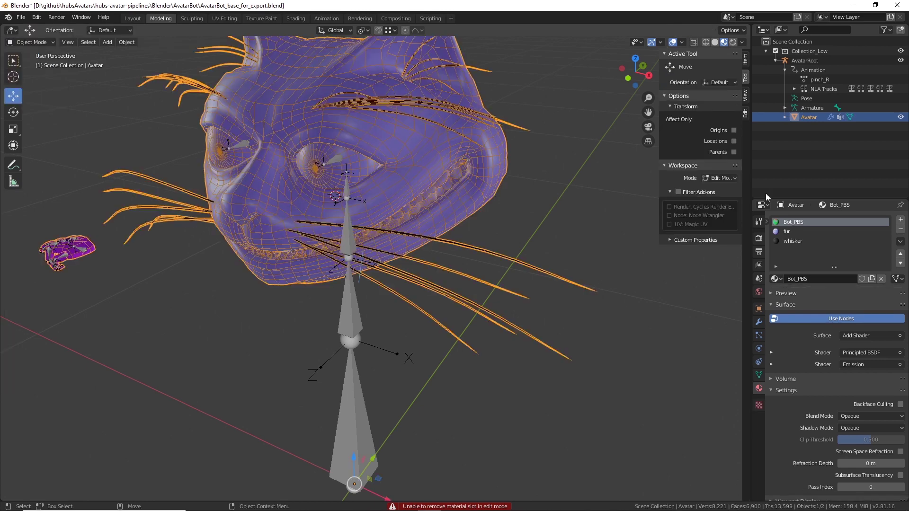
click(900, 229)
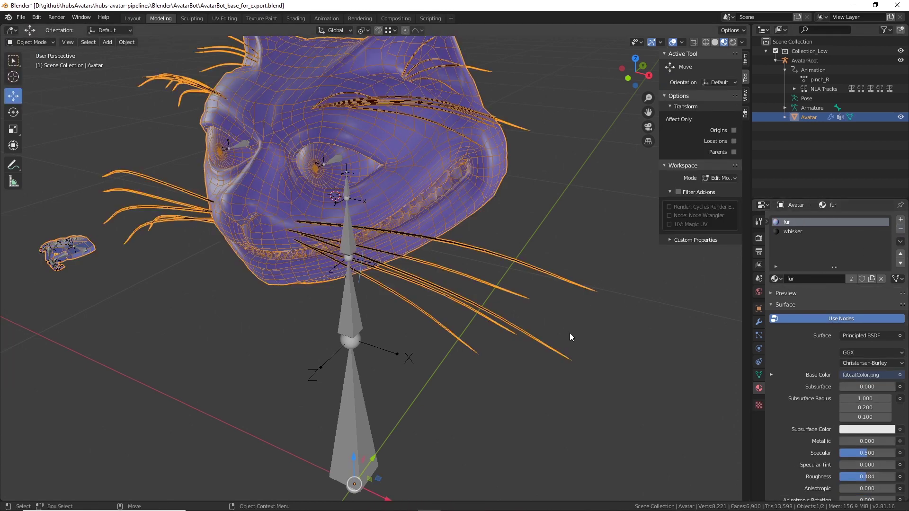
middle_drag(569, 333, 704, 146)
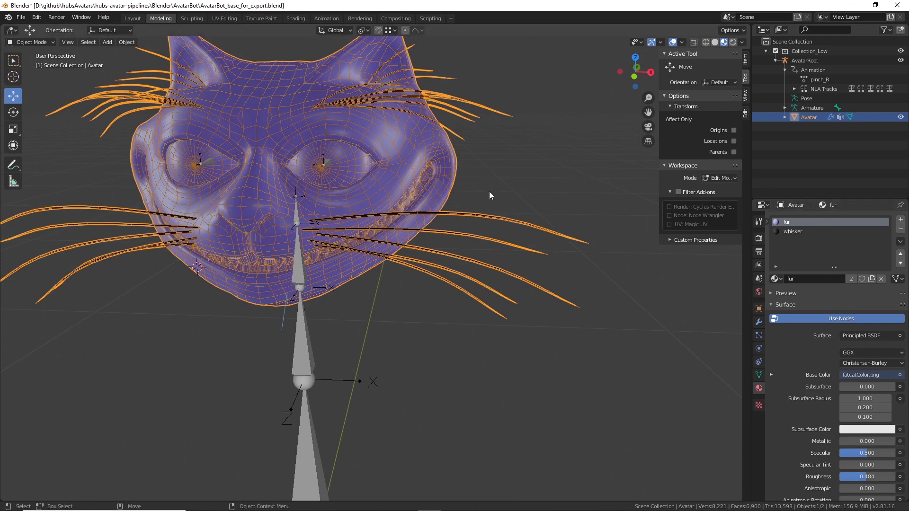
mouse_move(491, 190)
middle_down()
mouse_move(523, 192)
mouse_move(564, 157)
mouse_move(558, 140)
mouse_move(549, 195)
mouse_move(538, 153)
mouse_move(598, 136)
mouse_move(575, 152)
mouse_move(577, 145)
middle_up()
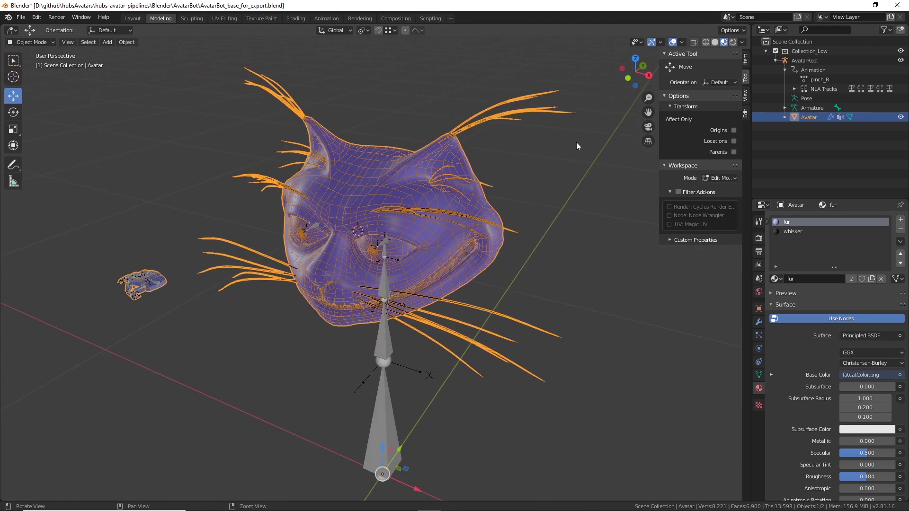
Switch to the UV Editing workspace, frame the whole UV image and put the Avatar mesh in Edit Mode.
click(226, 18)
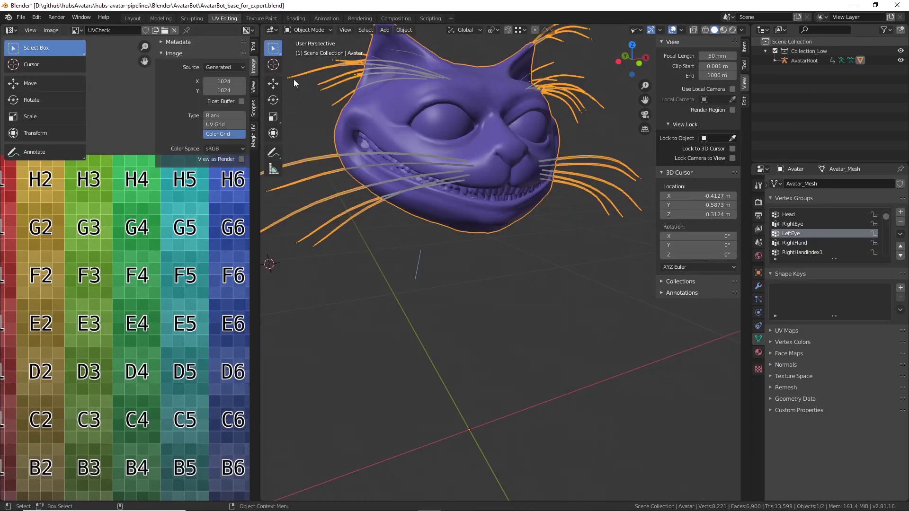
scroll(194, 250, down, 4)
scroll(195, 250, up, 1)
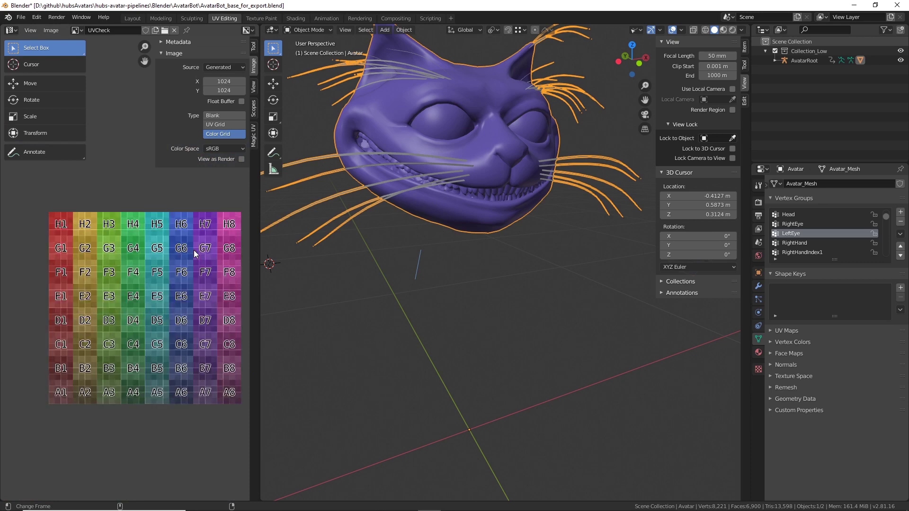
middle_drag(530, 313, 432, 307)
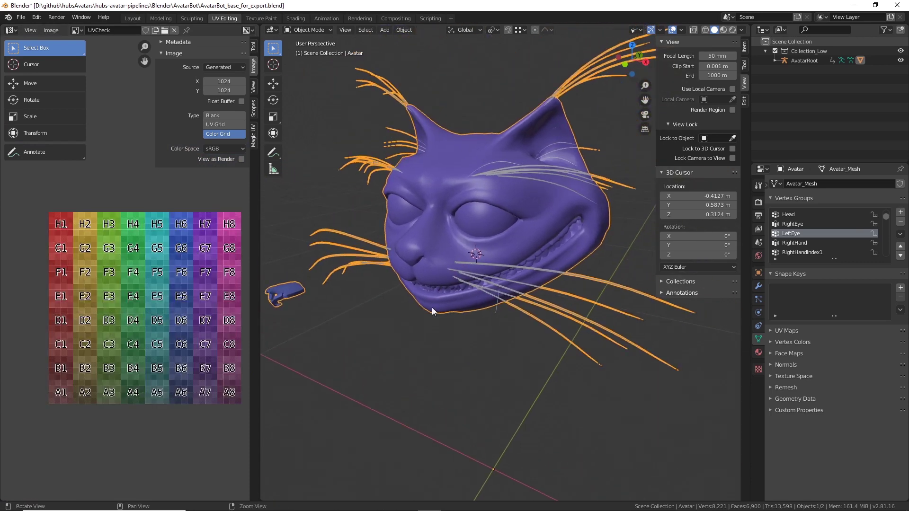
click(320, 29)
click(317, 51)
scroll(375, 116, down, 3)
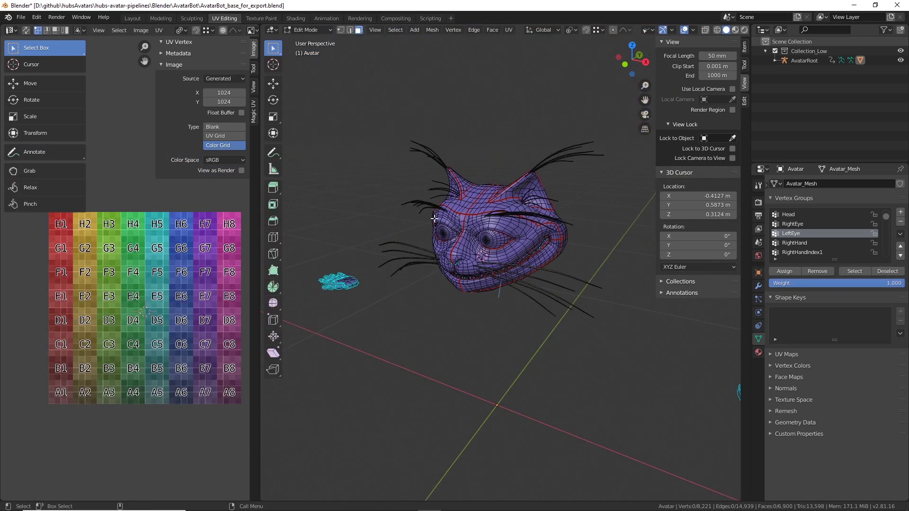
Enable X-ray and box-select the whole cat head with its eyes and whiskers, leaving the hands out.
drag(375, 116, 618, 371)
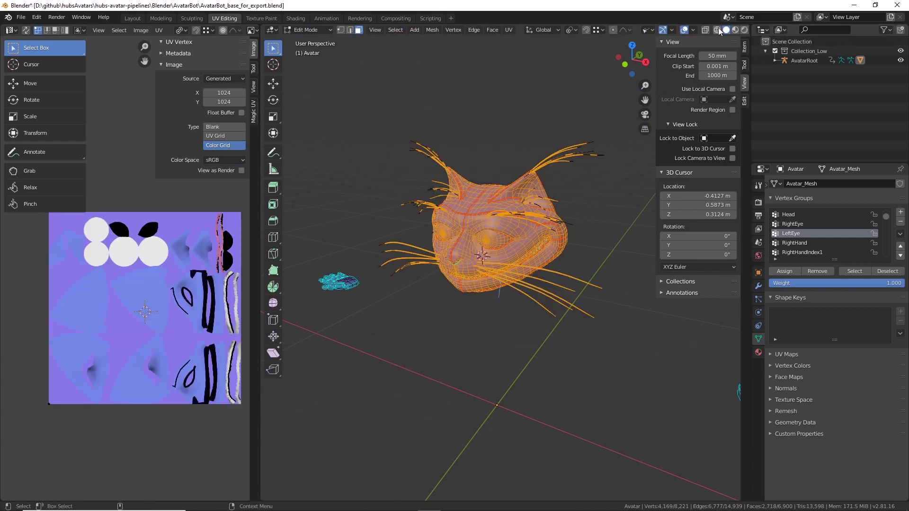
click(705, 30)
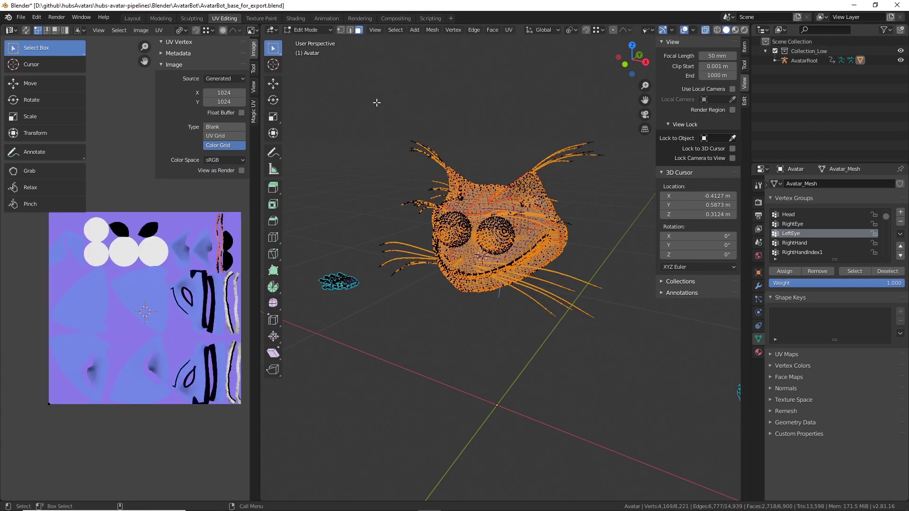
drag(376, 102, 614, 359)
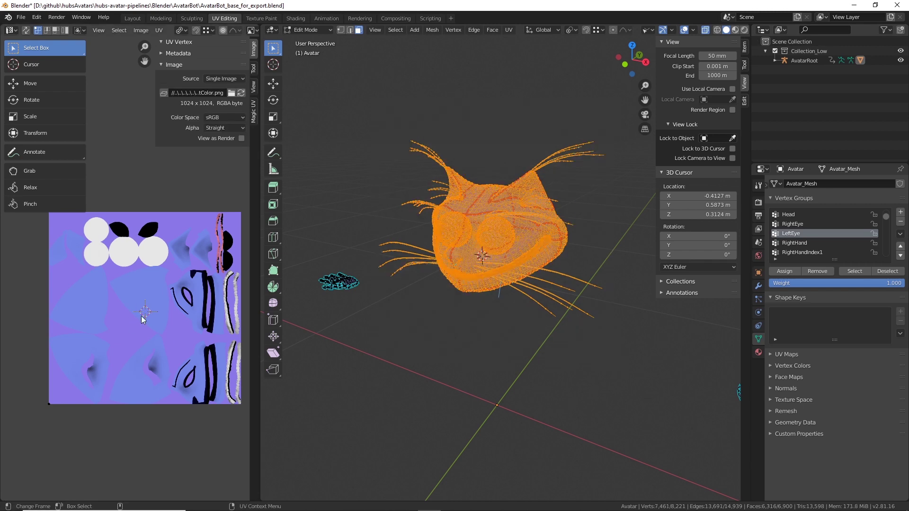
scroll(143, 320, down, 5)
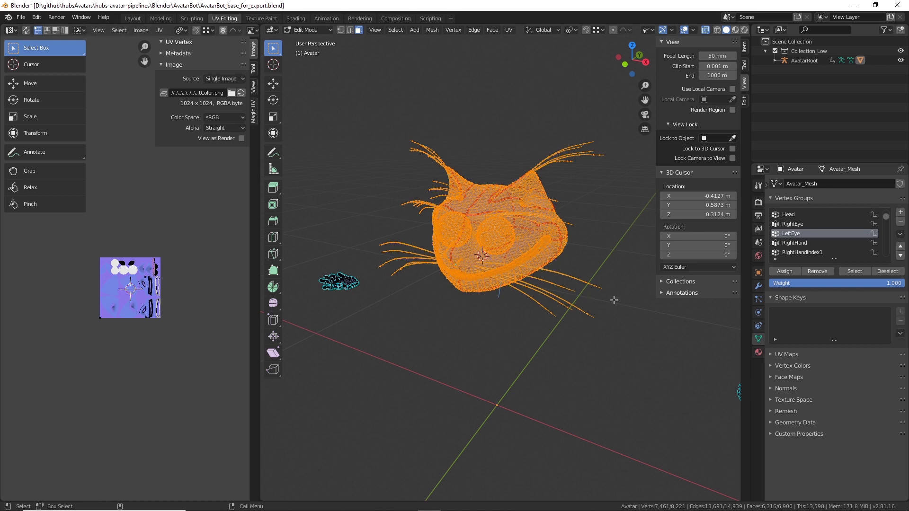
Make UVMap the active and render UV map of the Avatar mesh, and delete the map1 UV map.
click(772, 356)
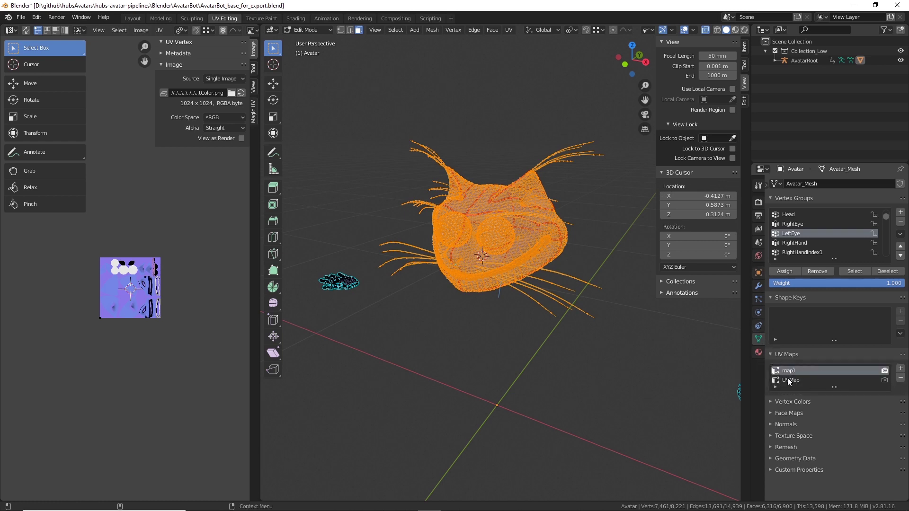
scroll(320, 373, up, 3)
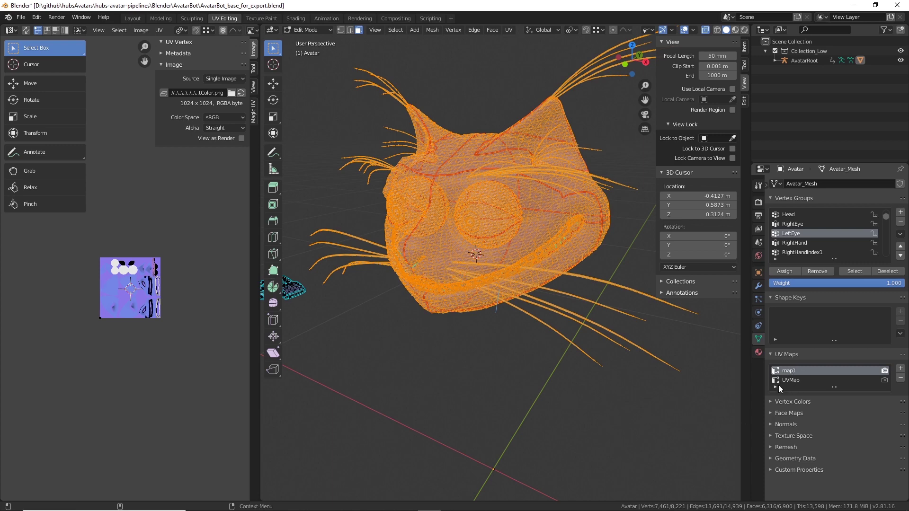
click(790, 381)
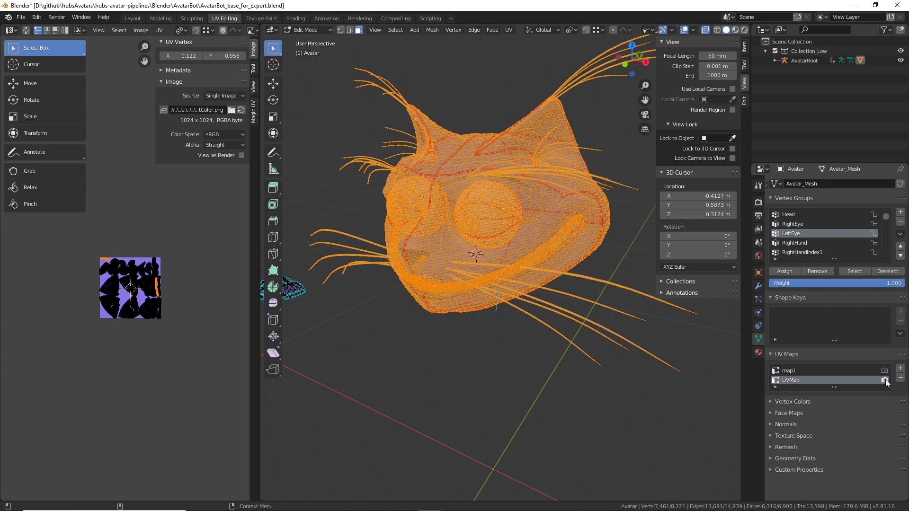
key(Home)
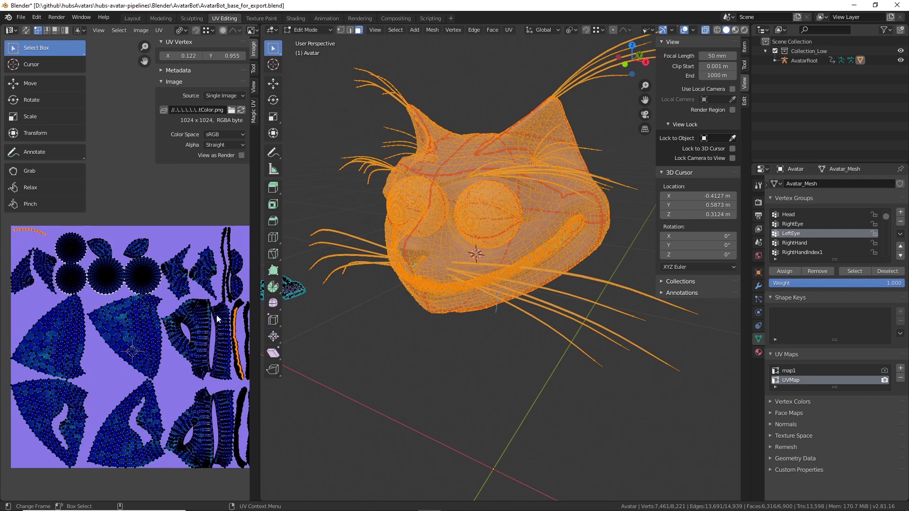
click(794, 372)
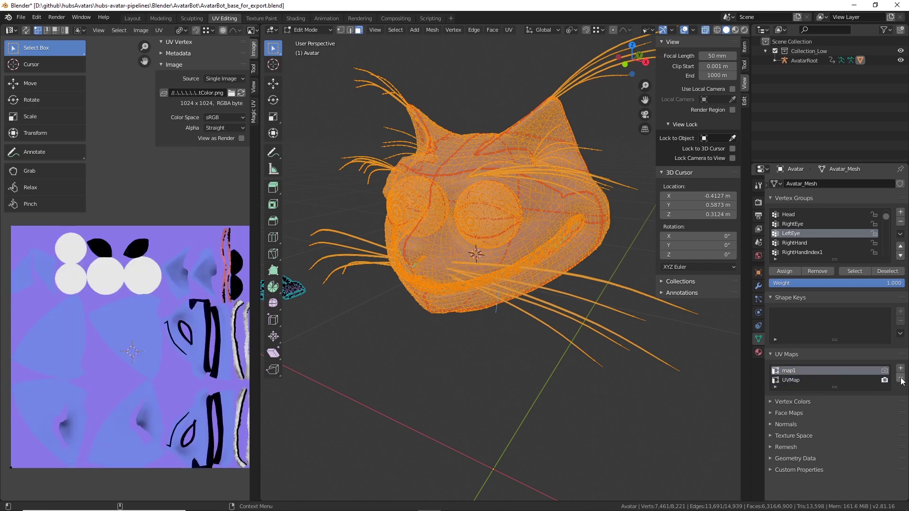
click(902, 379)
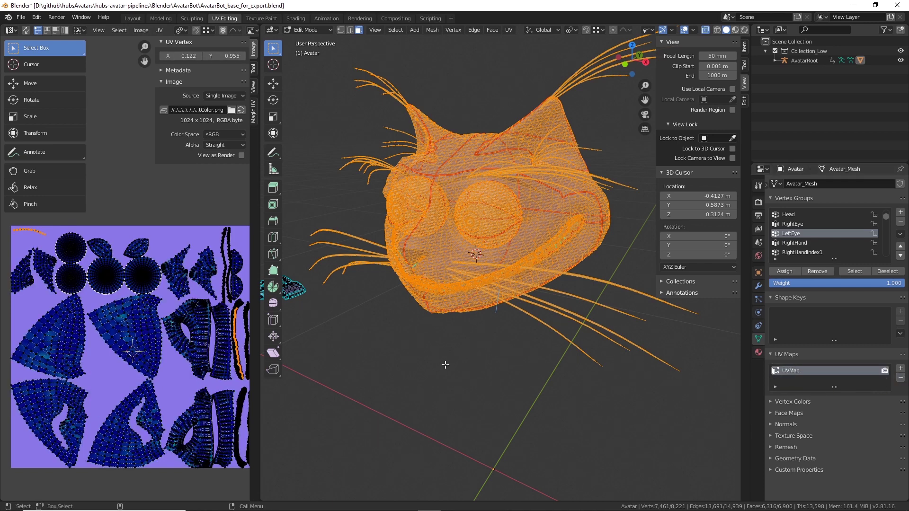
Return to Object Mode, turn off X-ray and check the texture on the cat head and hands.
click(321, 29)
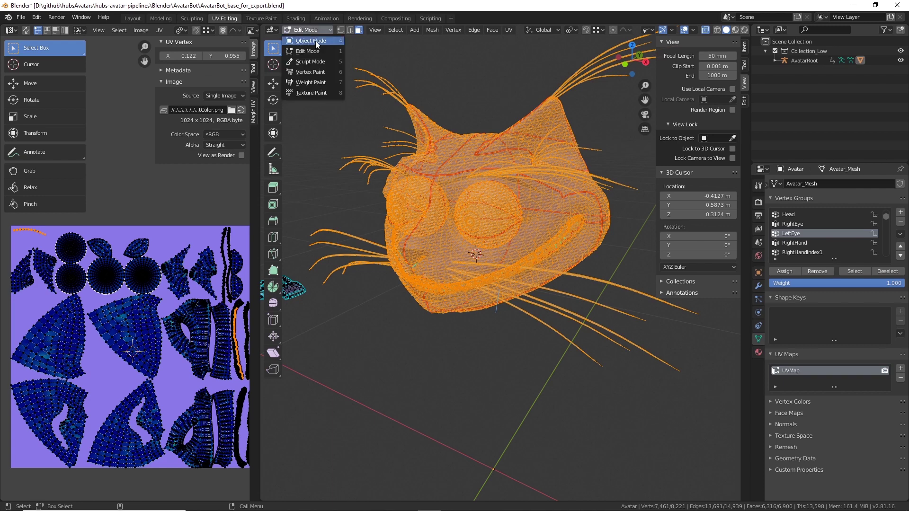
click(315, 42)
click(460, 368)
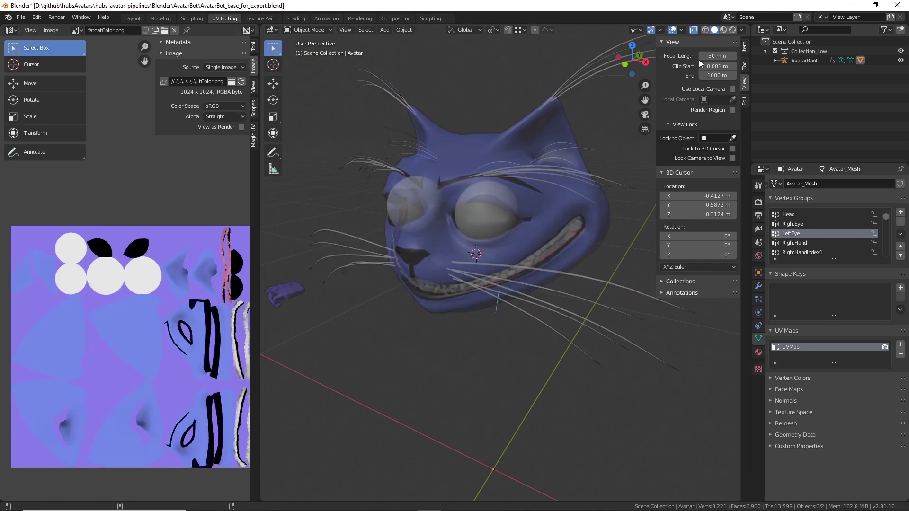
click(694, 30)
middle_drag(521, 284, 363, 143)
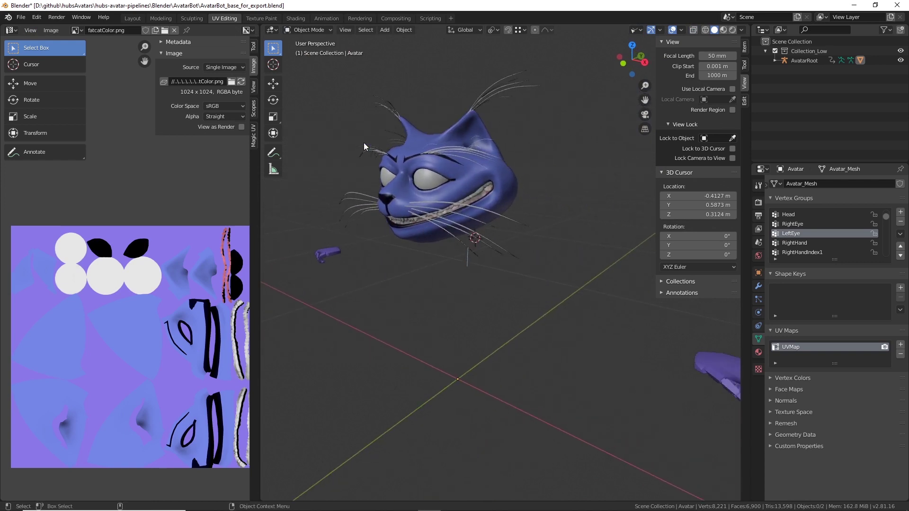
middle_drag(533, 352, 612, 357)
click(618, 358)
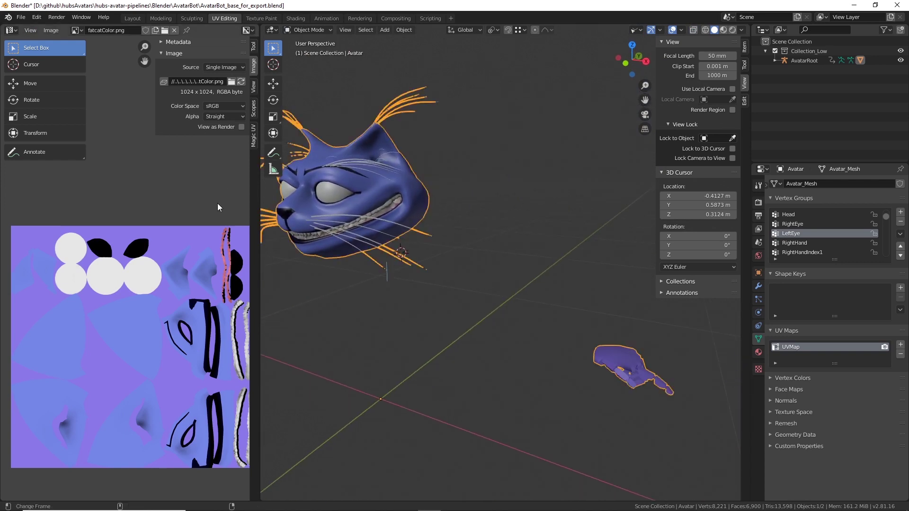
Put the Avatar mesh in Edit Mode and, from the right orthographic view with X-ray on, select only the two hands.
click(299, 29)
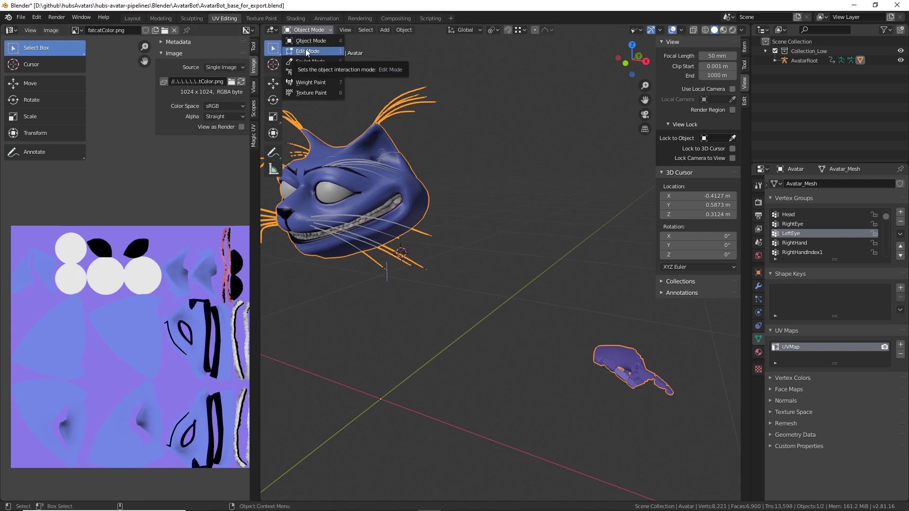
click(306, 50)
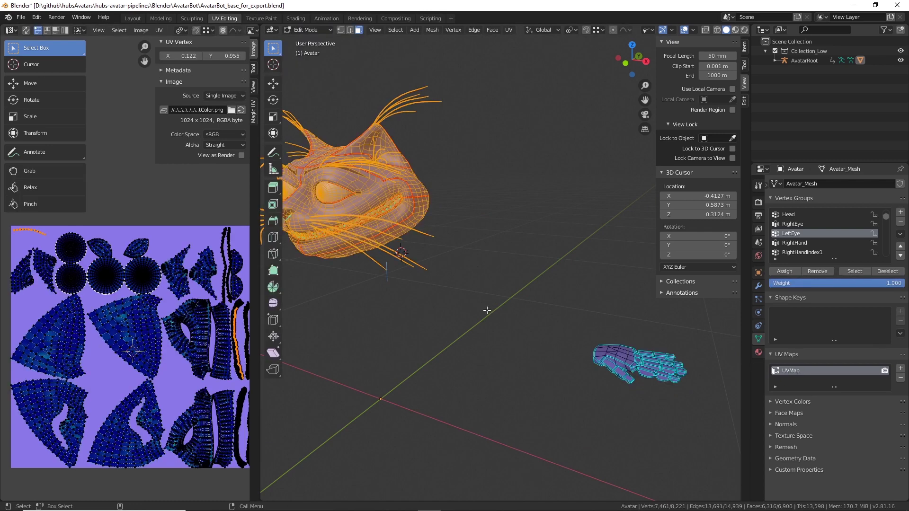
key(KP_3)
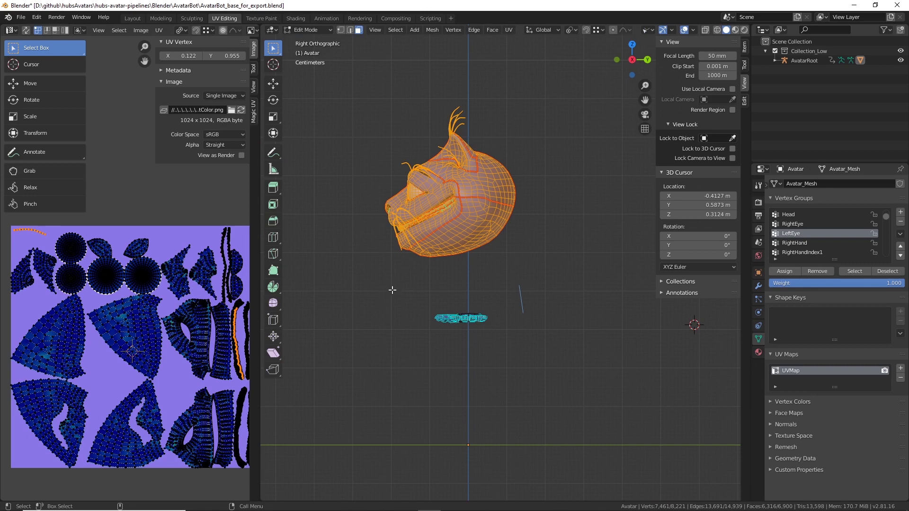
key(alt+a)
key(alt+z)
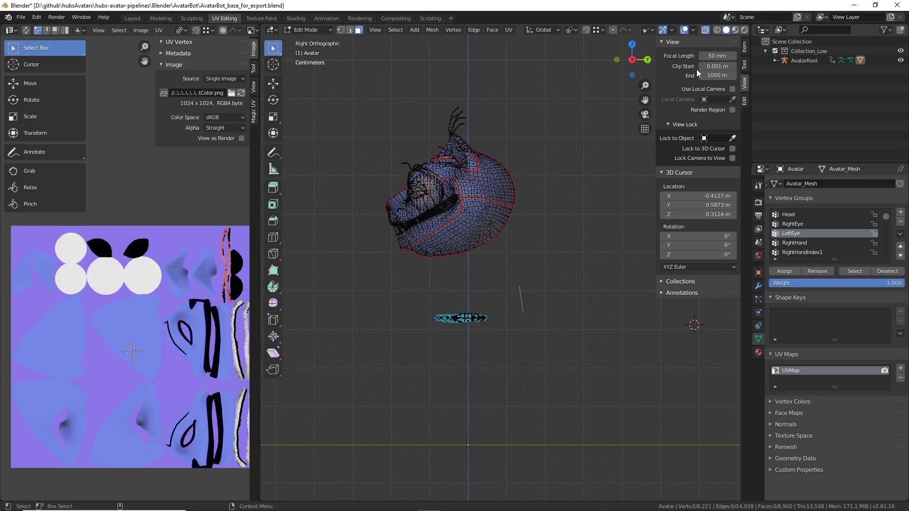
drag(397, 275, 494, 353)
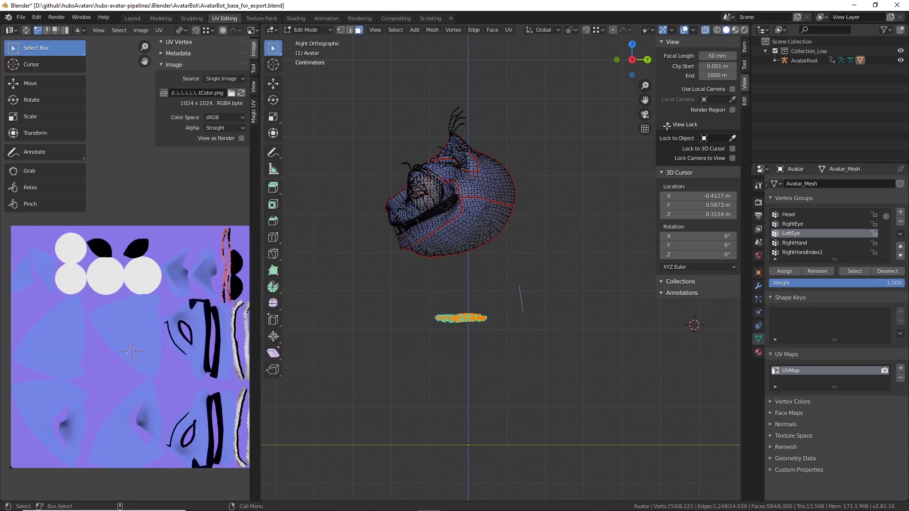
drag(392, 288, 504, 352)
Unwrap the hands with Project From View from the right side and select all of their UVs.
scroll(533, 332, up, 5)
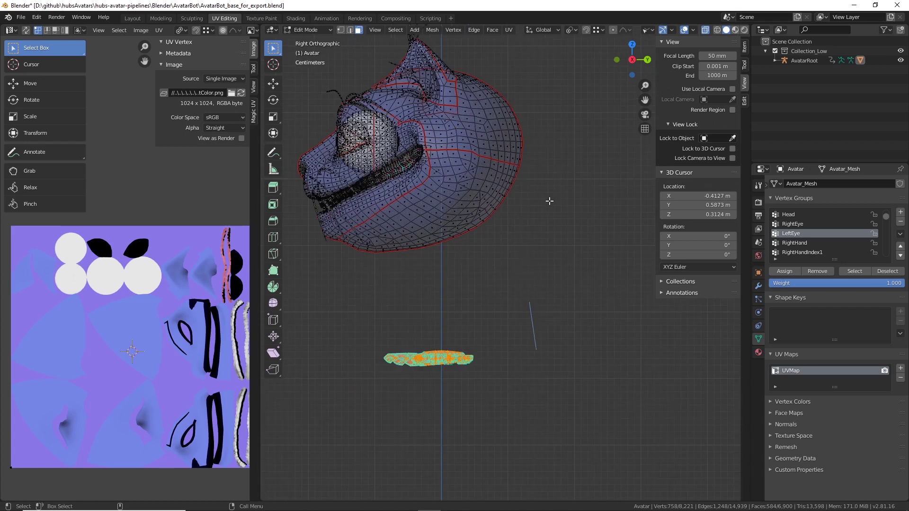
shift+middle_drag(476, 316, 535, 217)
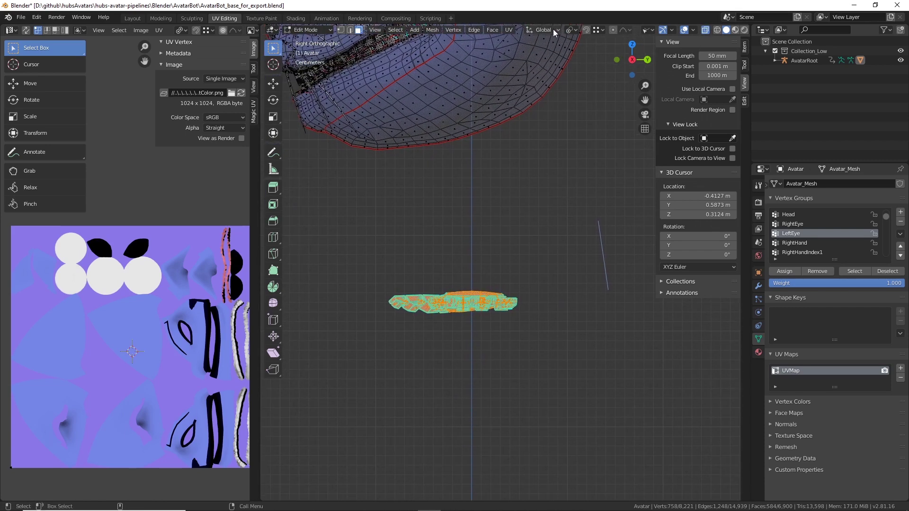
click(509, 30)
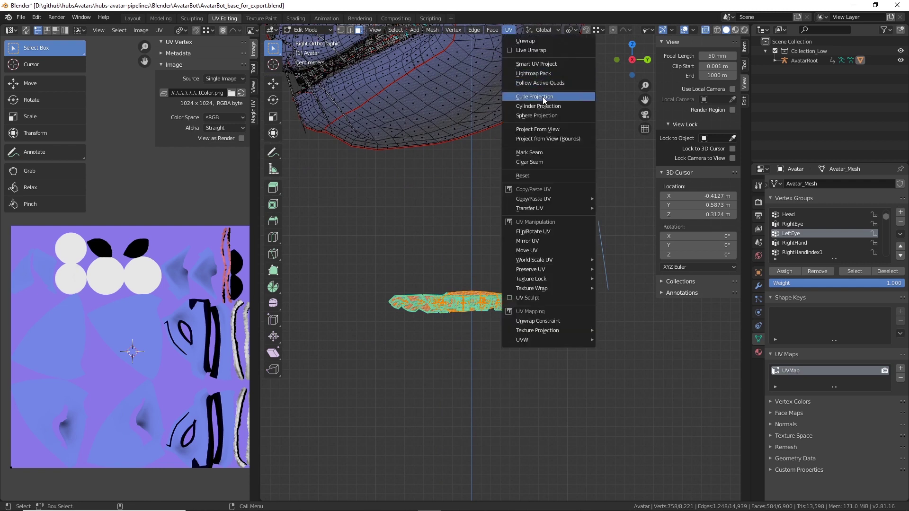
click(563, 129)
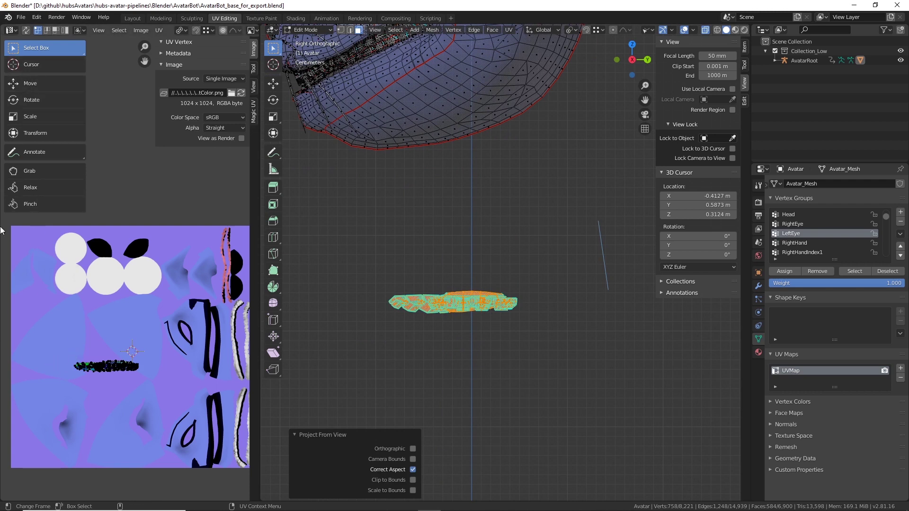
drag(6, 332, 145, 405)
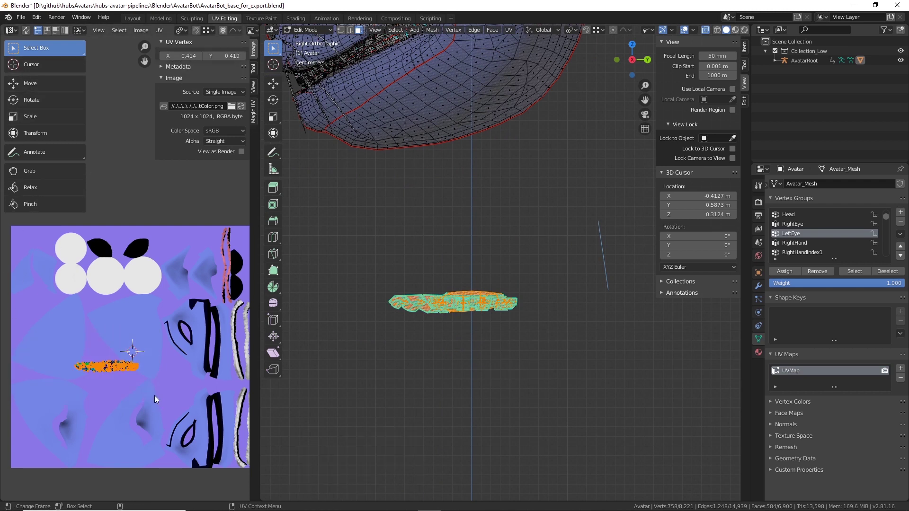
scroll(154, 396, up, 5)
middle_drag(152, 365, 191, 220)
scroll(173, 317, down, 4)
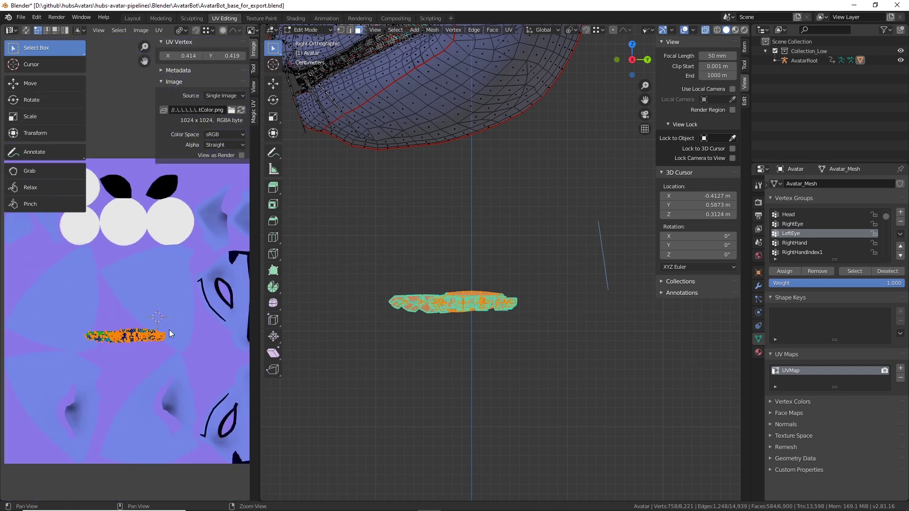
middle_drag(169, 329, 214, 300)
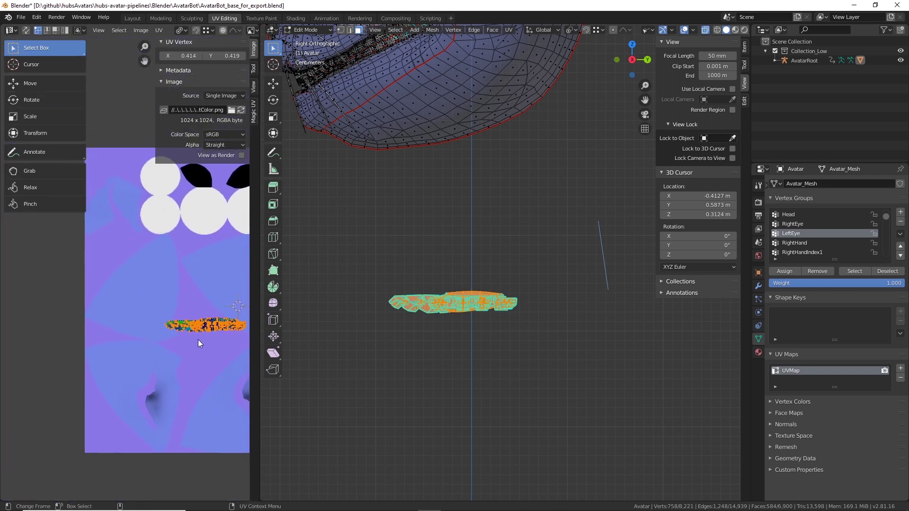
key(r)
drag(213, 325, 230, 331)
key(ctrl+z)
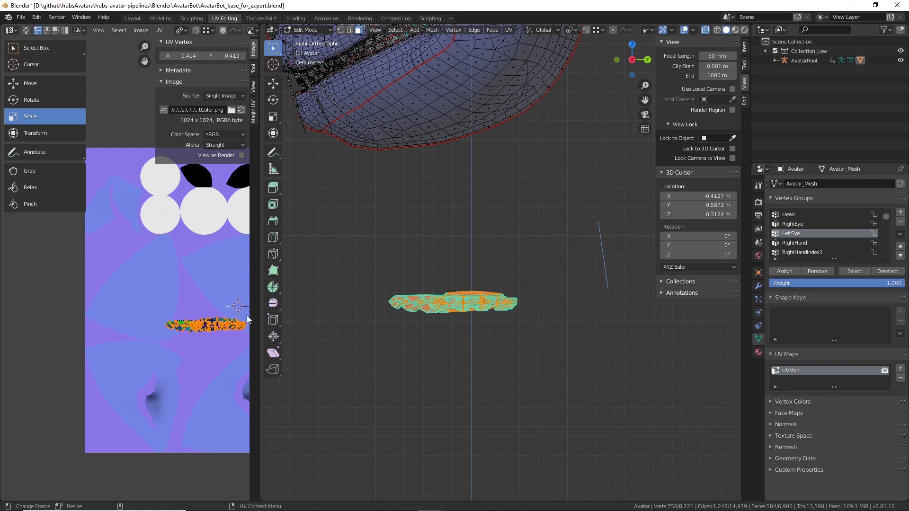
Widen the UV editor to show the whole fatcatColor.png texture and set the UV snapping target to Center.
drag(259, 309, 543, 309)
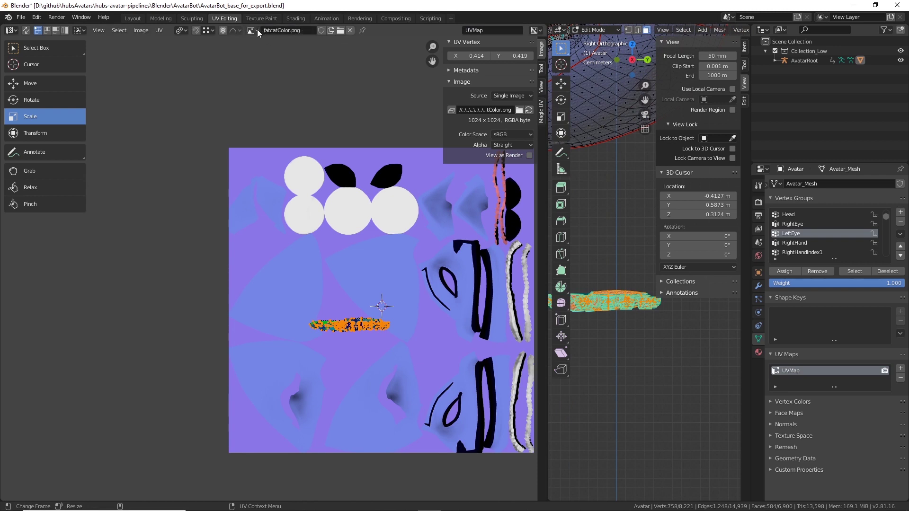
click(211, 30)
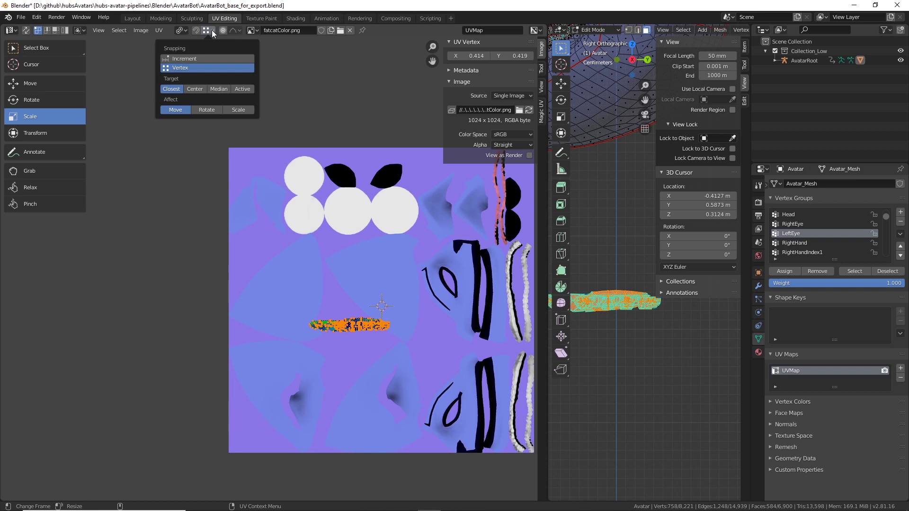
click(212, 30)
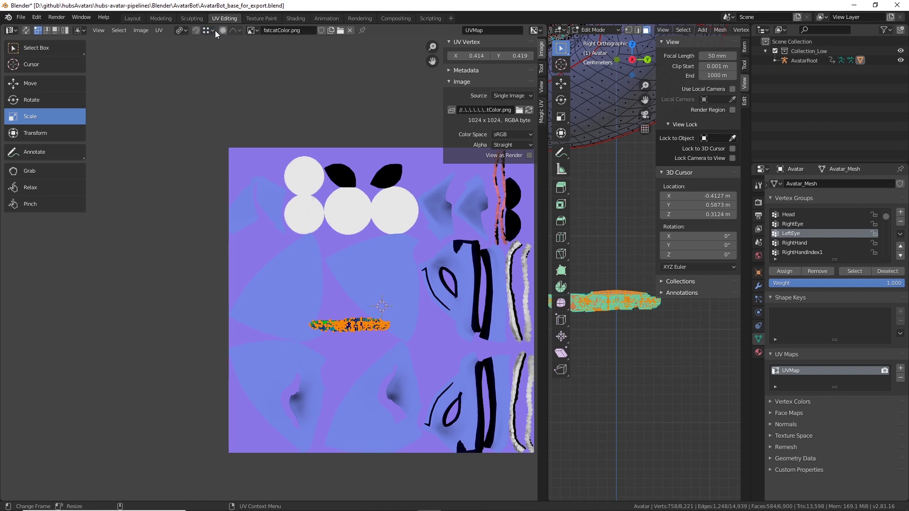
click(214, 30)
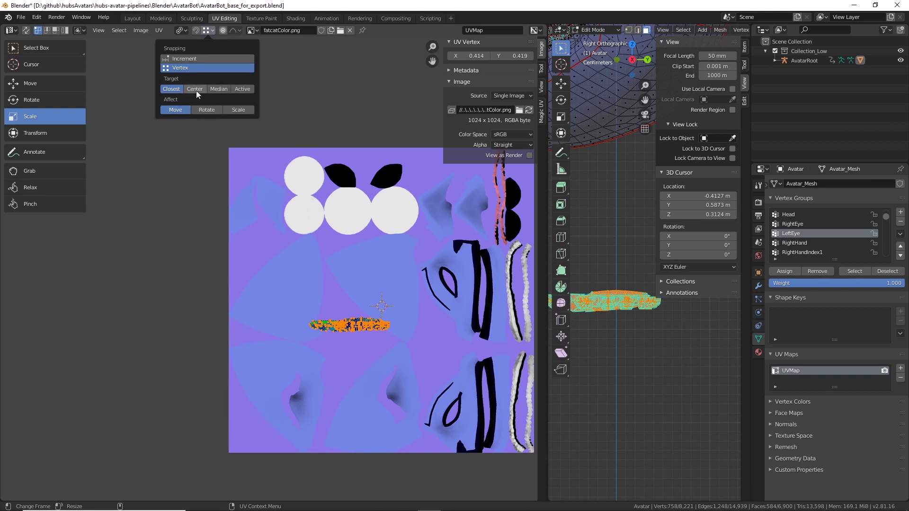
Try scaling the hands' UVs with the Center snapping target, and again with snapping set to Increment.
key(s)
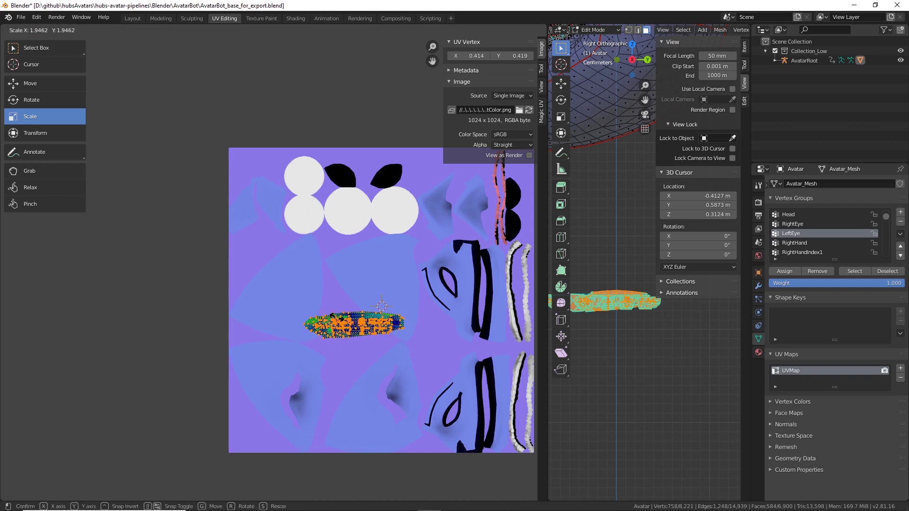
click(415, 257)
key(ctrl+z)
click(211, 31)
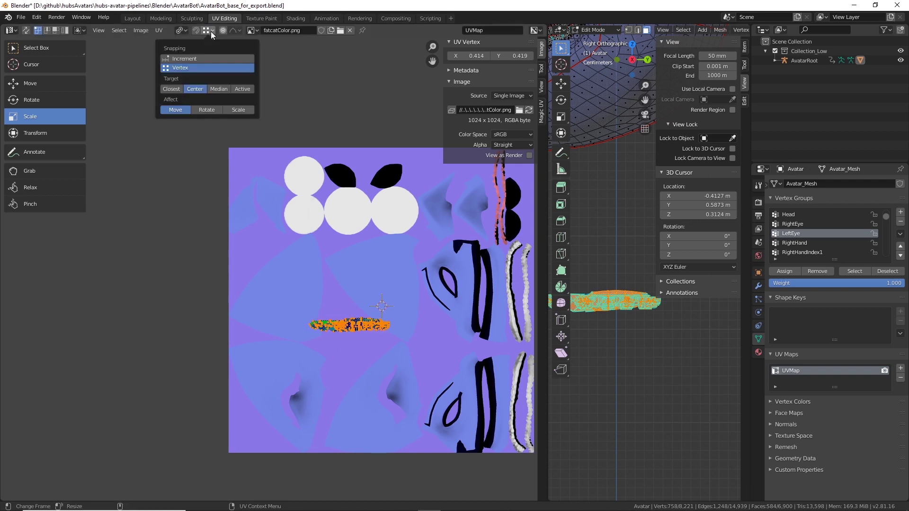
click(198, 58)
drag(356, 325, 371, 324)
key(ctrl+z)
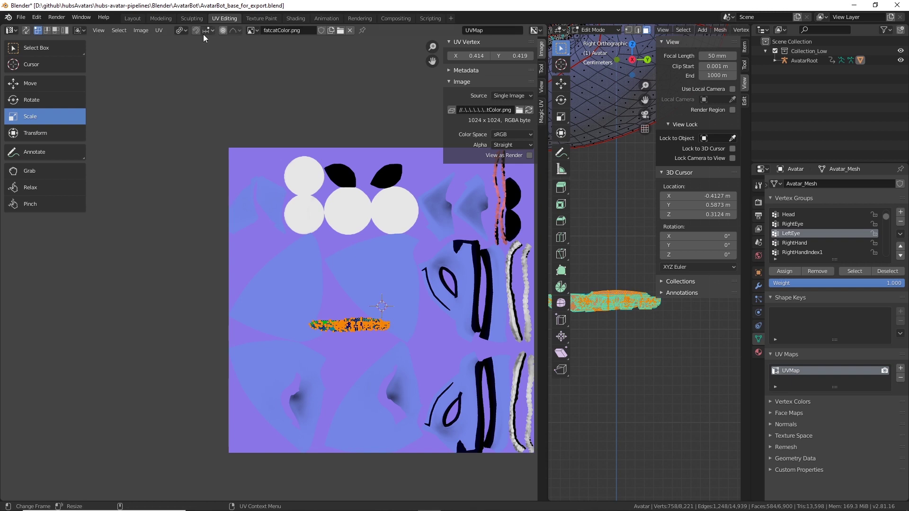
Set the UV pivot to Bounding Box Center, shrink the hands' UVs and place them within a plain blue fur area at about X 0.185, Y 0.481.
click(182, 31)
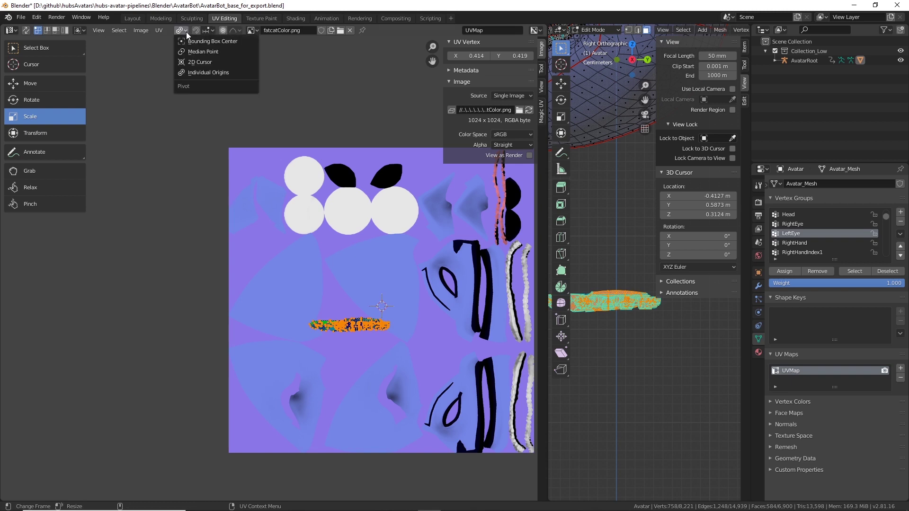
click(189, 41)
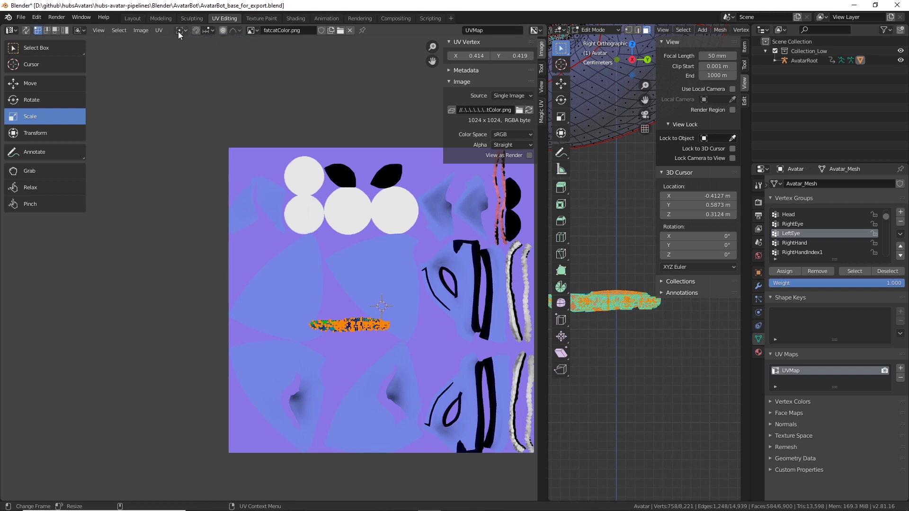
key(s)
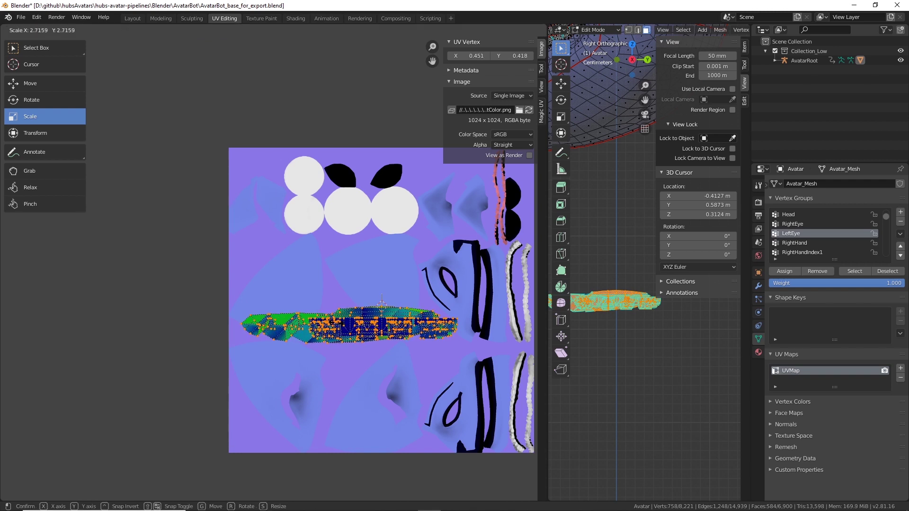
drag(360, 331, 300, 343)
key(w)
scroll(306, 294, up, 3)
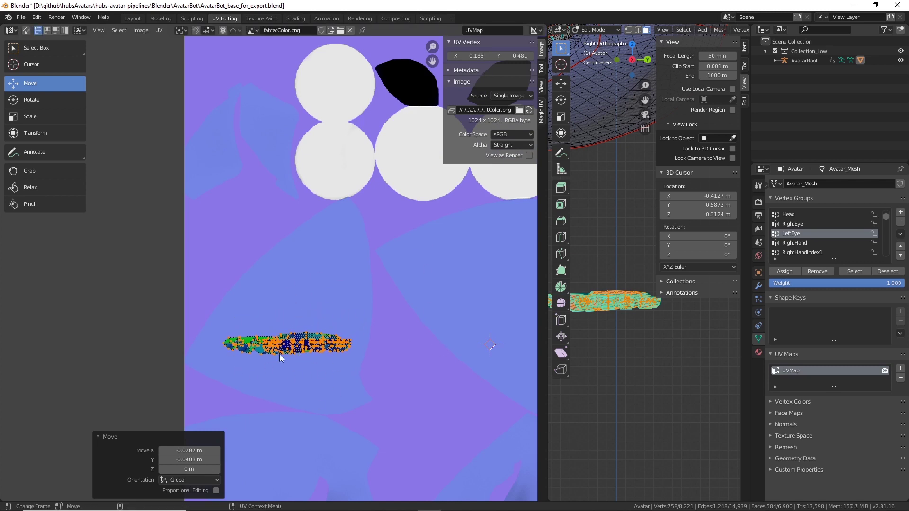
scroll(308, 310, down, 2)
scroll(311, 314, down, 2)
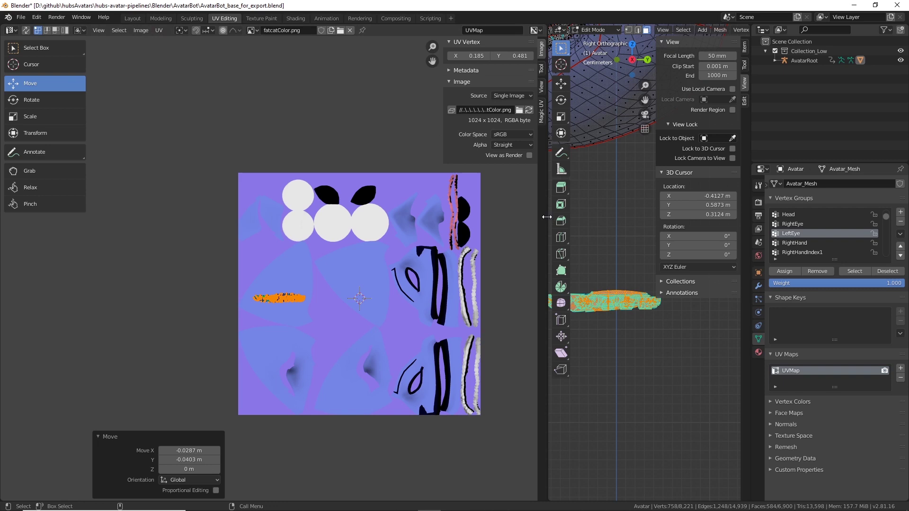
Enlarge the 3D view and select the whole head and both hands to show all their UVs over the texture.
drag(547, 217, 416, 208)
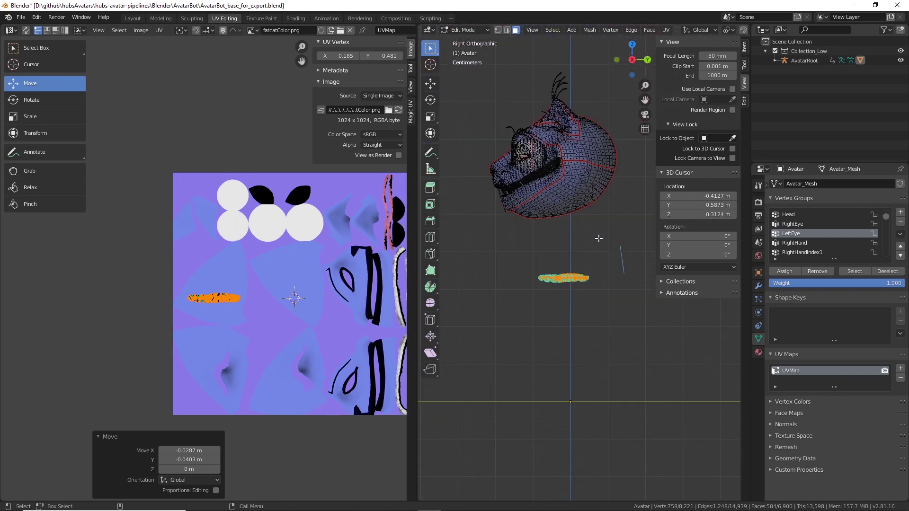
middle_drag(490, 274, 542, 276)
scroll(540, 276, down, 3)
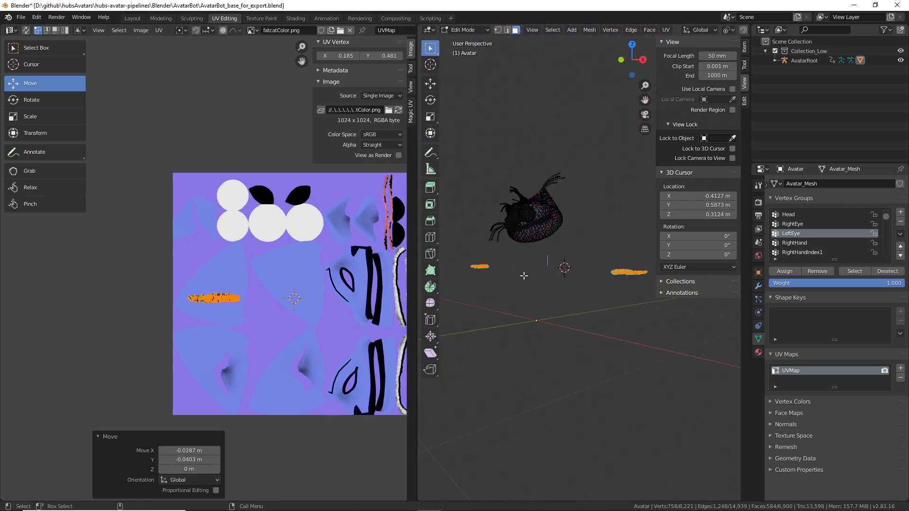
drag(459, 154, 661, 372)
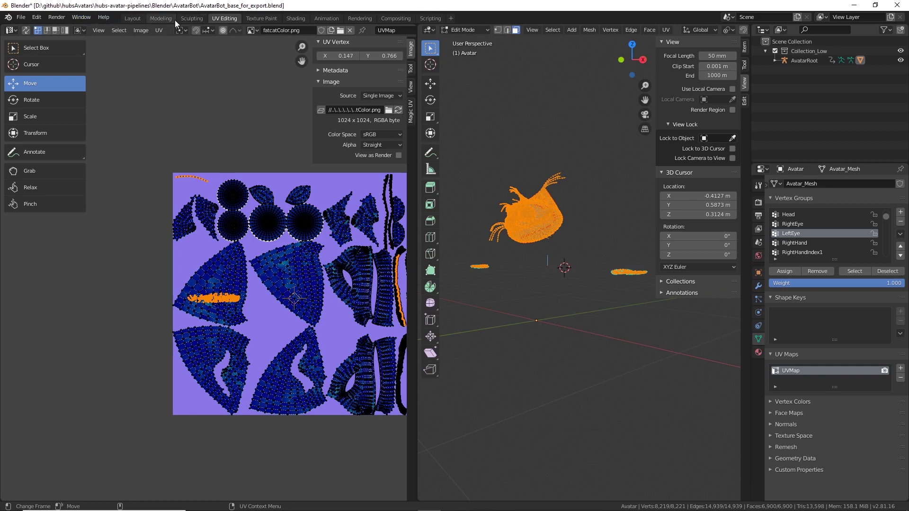
Switch to the Modeling workspace, return to Object Mode, deselect the avatar and examine the fur texture on the head and hands.
click(162, 18)
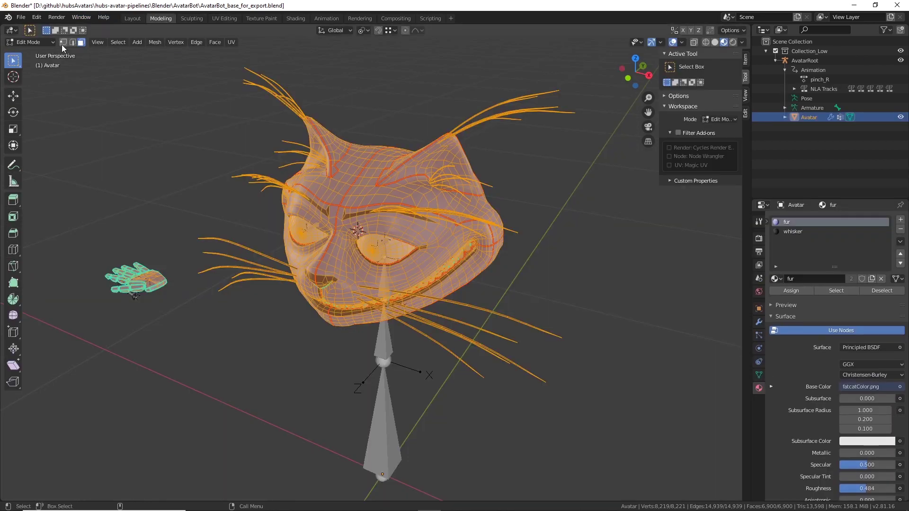
click(37, 44)
click(35, 56)
click(156, 335)
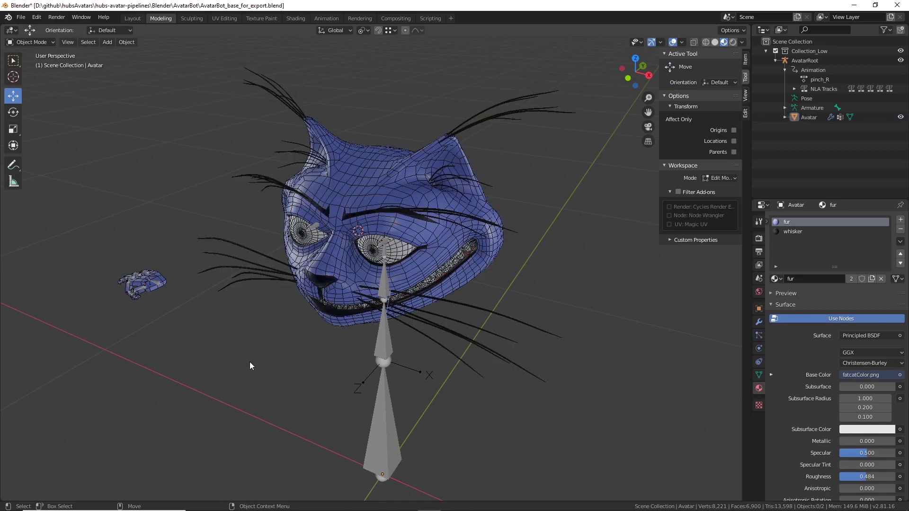
middle_drag(249, 362, 485, 357)
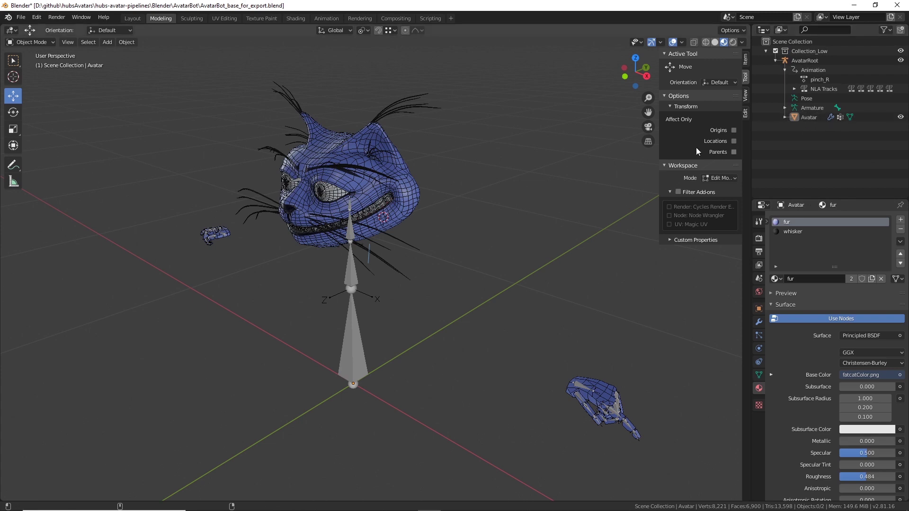
Start a glTF 2.0 export in glTF Binary (.glb) format and review its Include, Geometry and Animation options.
click(21, 17)
mouse_move(45, 133)
mouse_move(46, 154)
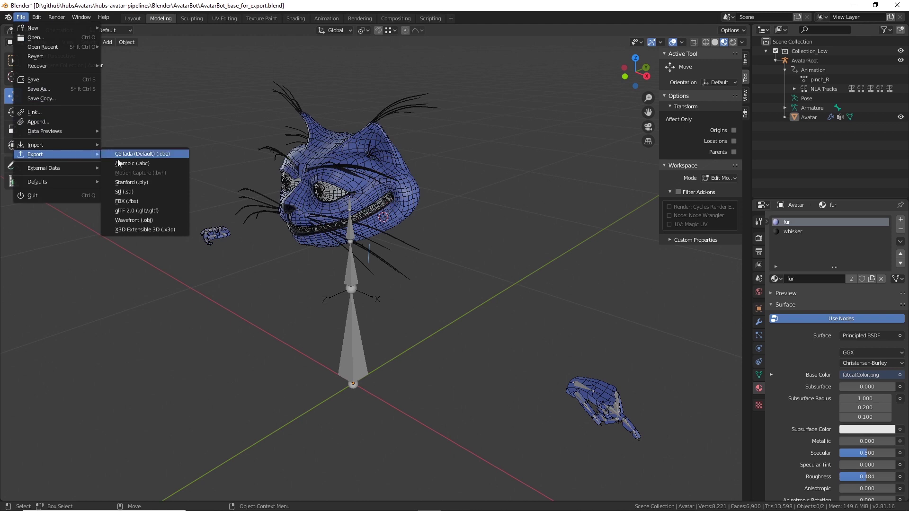
click(137, 211)
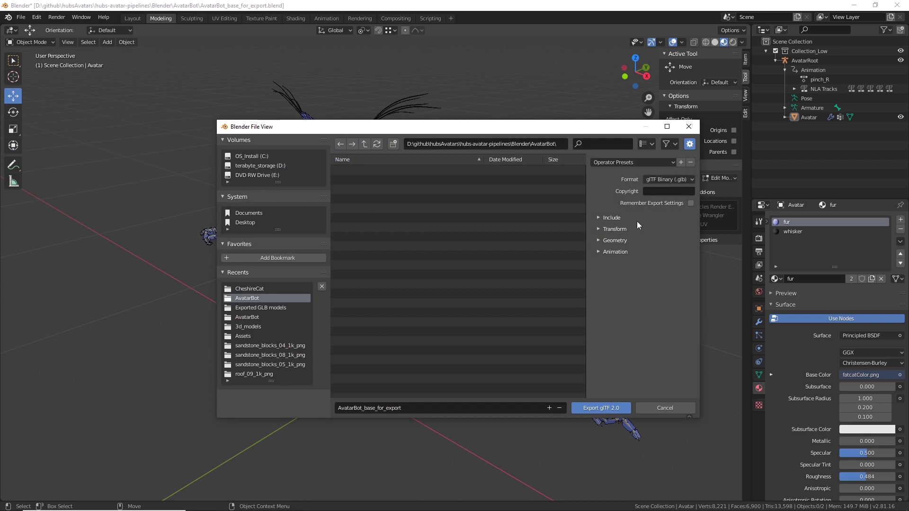
click(600, 218)
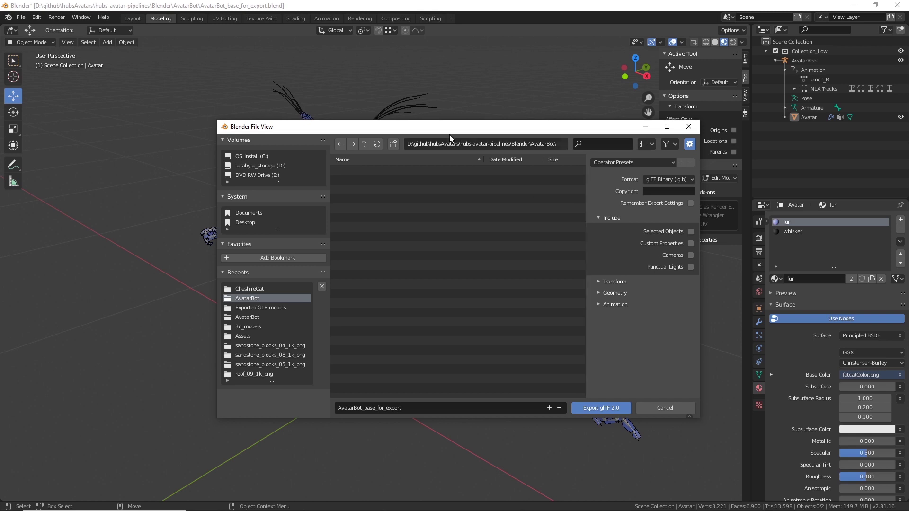
drag(469, 126, 411, 138)
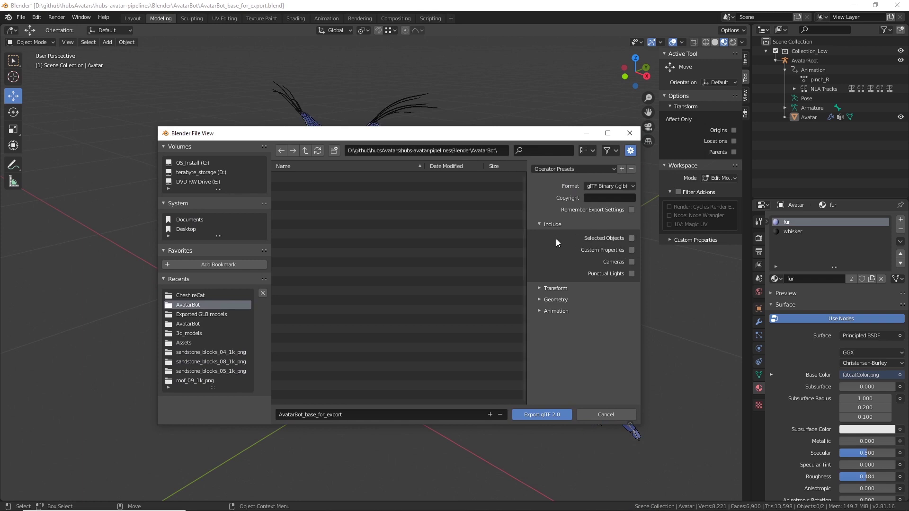
click(540, 300)
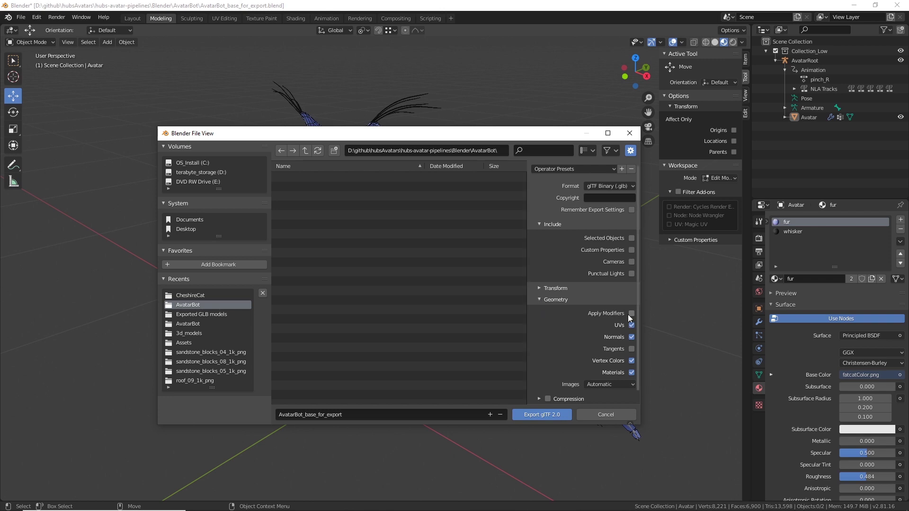
click(541, 299)
click(542, 310)
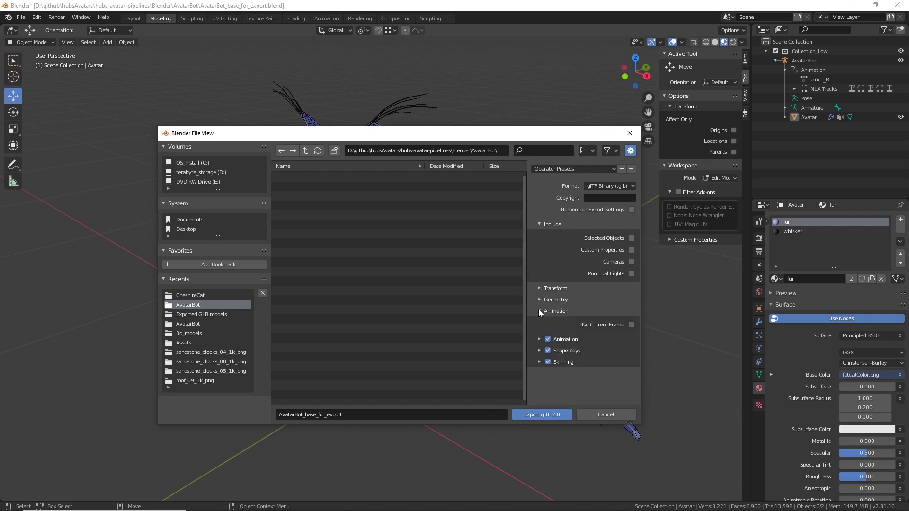
click(539, 311)
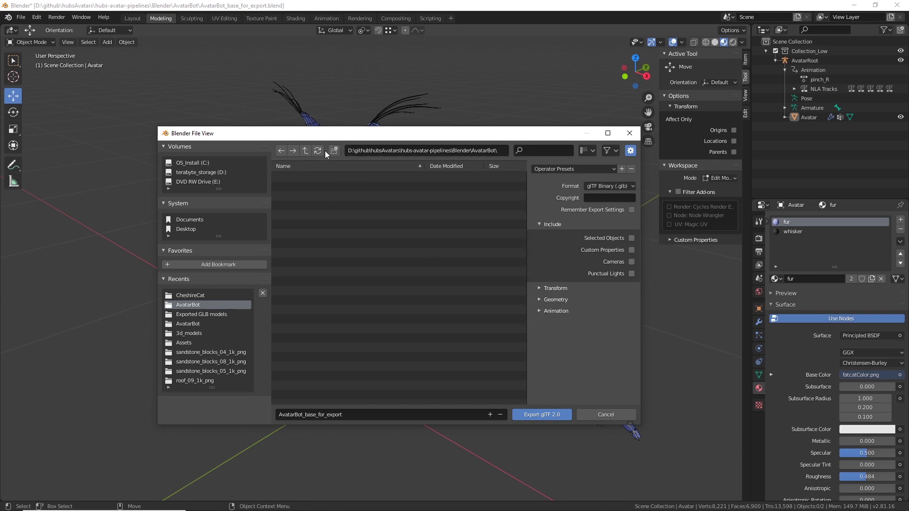
Set the export destination to the D:\3d_models\CheshireCat folder.
click(306, 150)
click(306, 151)
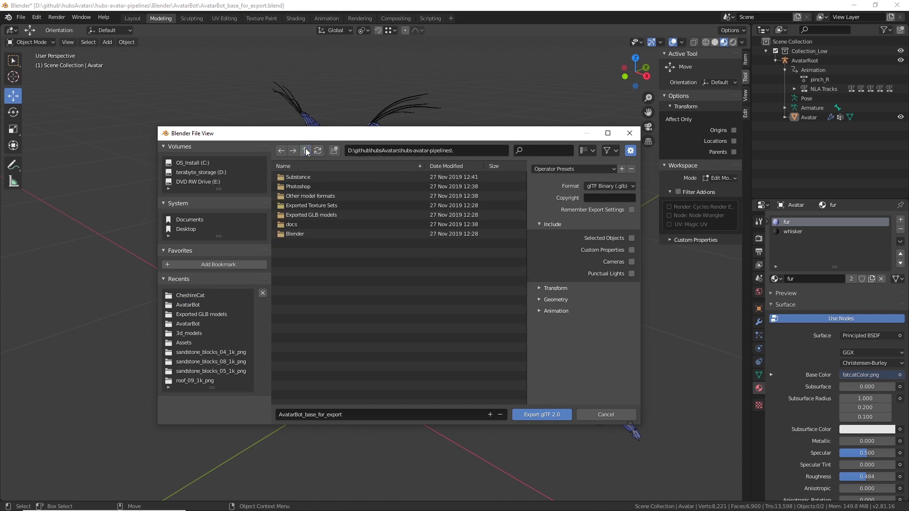
click(305, 151)
click(305, 150)
click(305, 151)
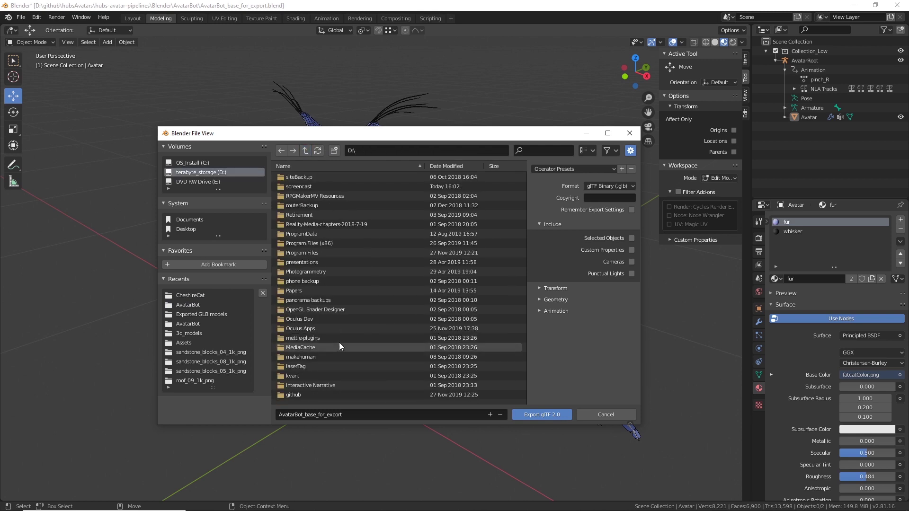
scroll(333, 323, down, 10)
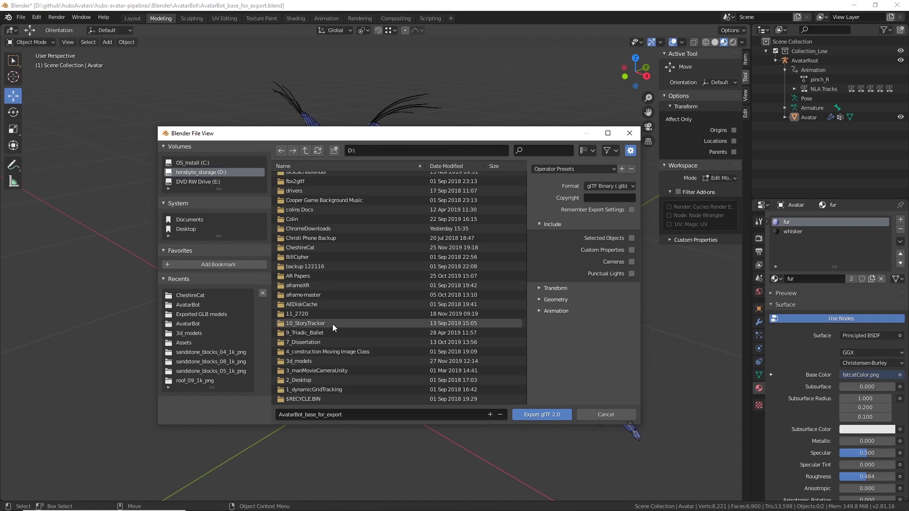
double_click(296, 361)
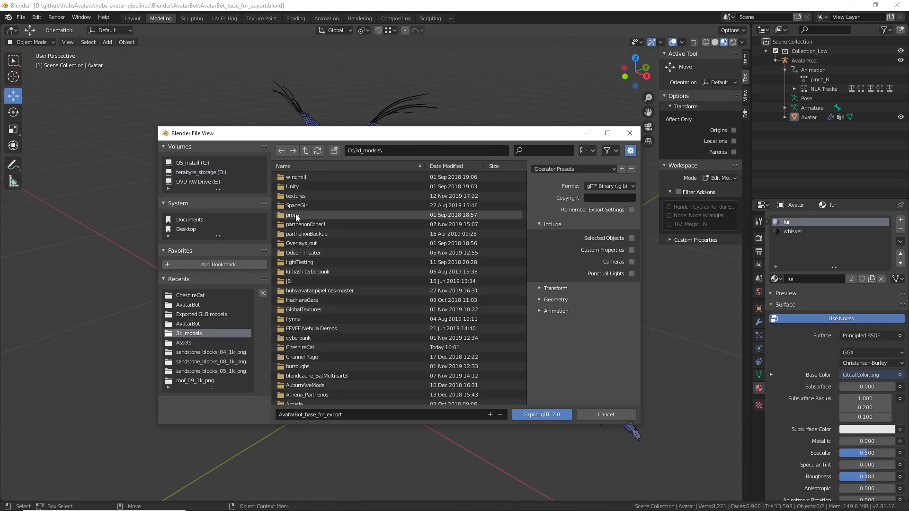
scroll(295, 214, down, 5)
double_click(300, 276)
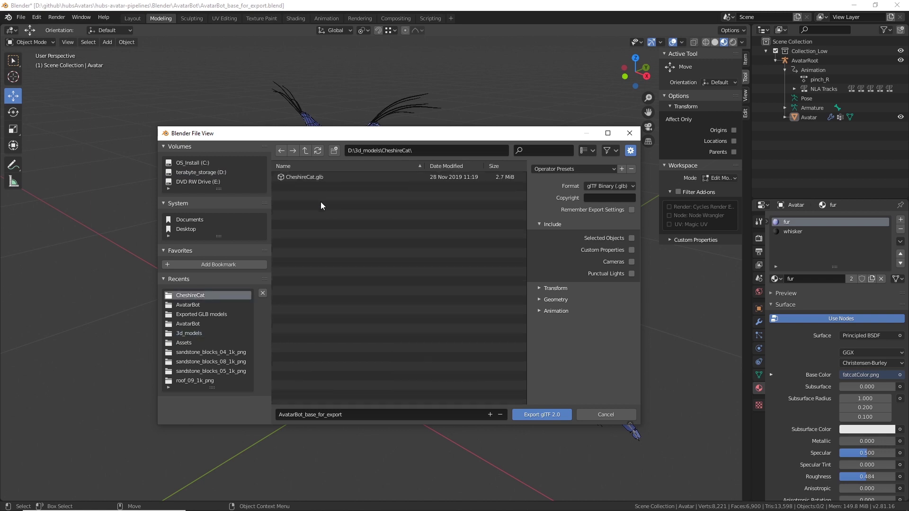
Base the export name on the existing CheshireCat.glb, change it to CheshireFatCat.glb and export the avatar.
click(290, 177)
click(296, 413)
click(299, 415)
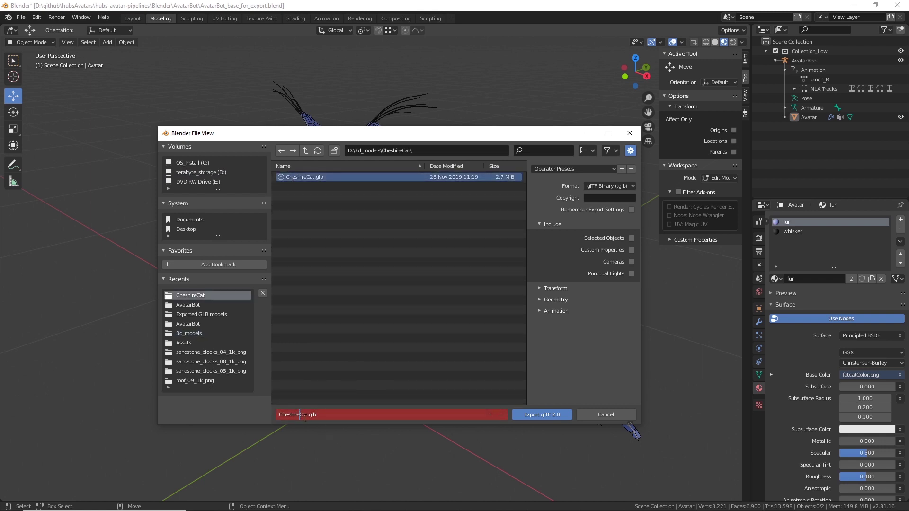
text(Fat)
click(554, 415)
click(554, 415)
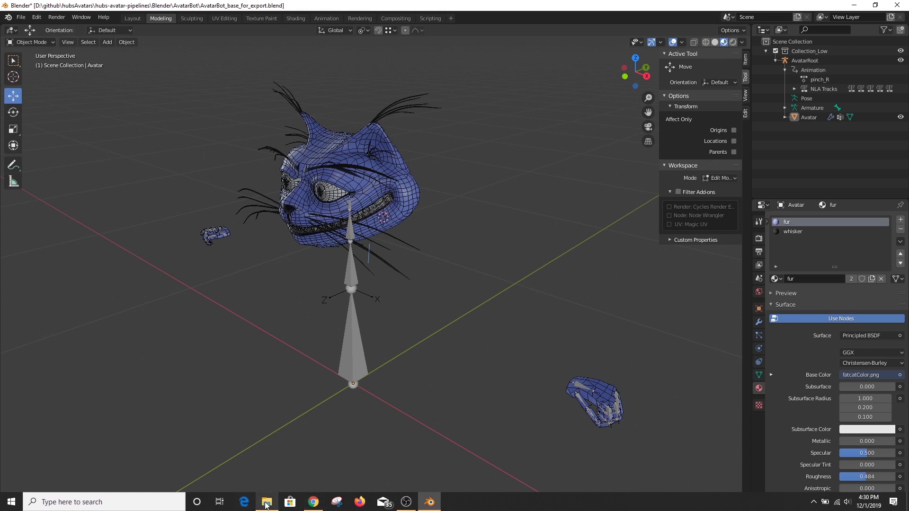
Switch to File Explorer and locate the exported CheshireFatCat.glb in the D:\3d_models\CheshireCat folder.
click(266, 503)
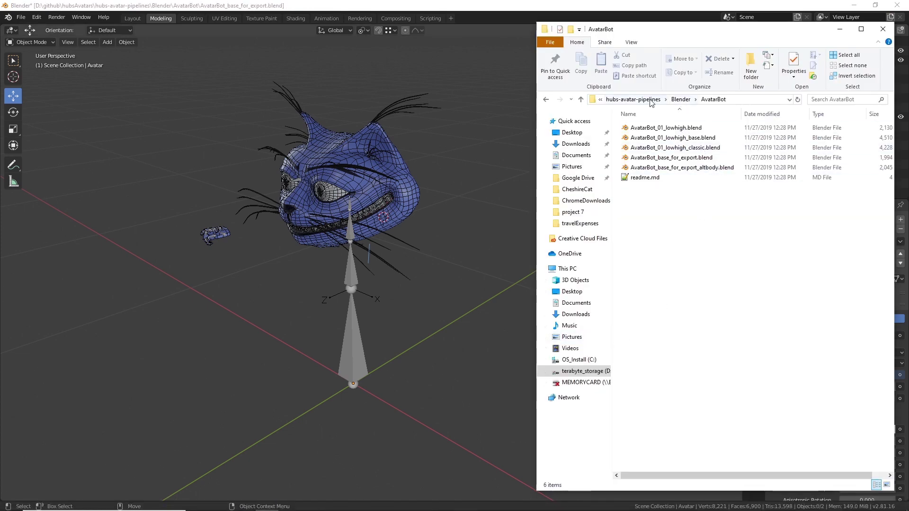
click(581, 99)
click(581, 99)
click(581, 100)
click(581, 99)
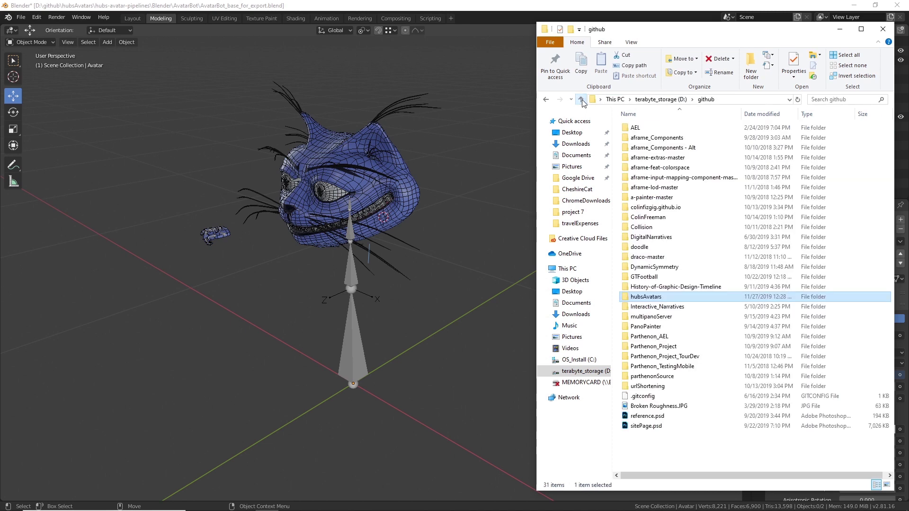
click(661, 100)
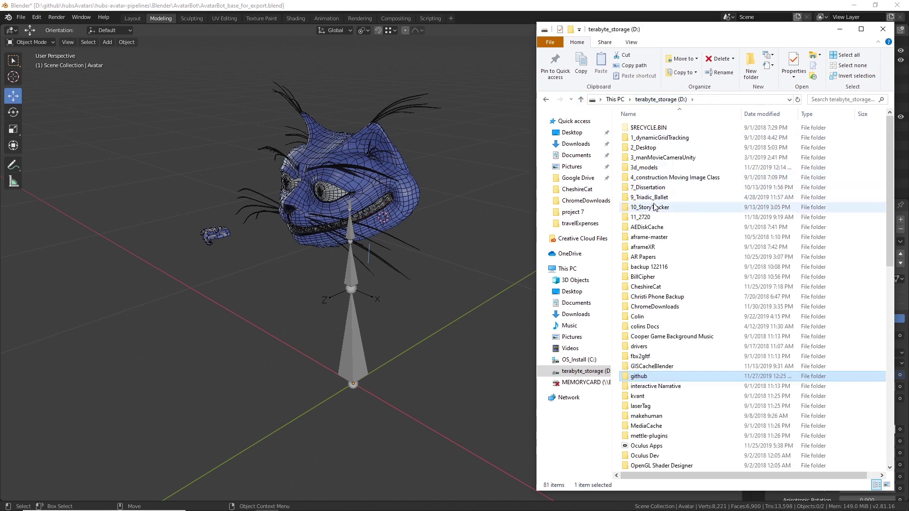
double_click(644, 168)
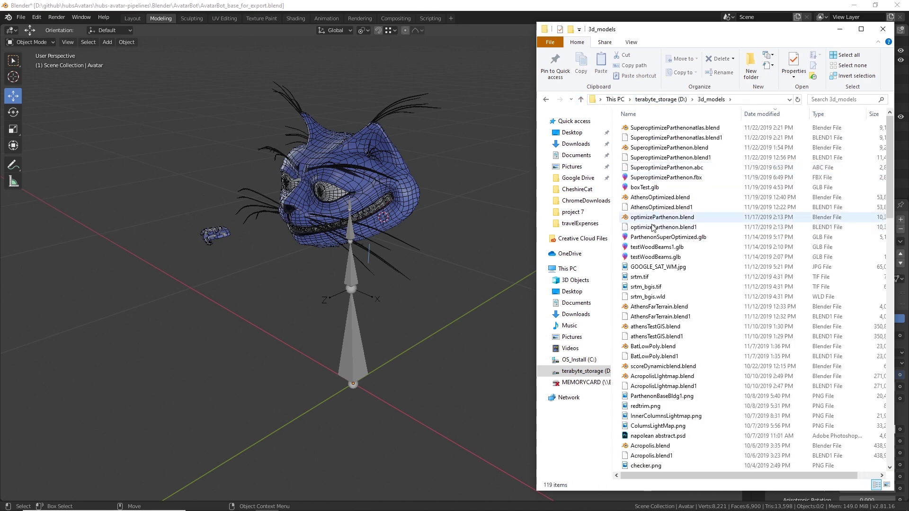
scroll(656, 246, down, 20)
scroll(627, 334, down, 5)
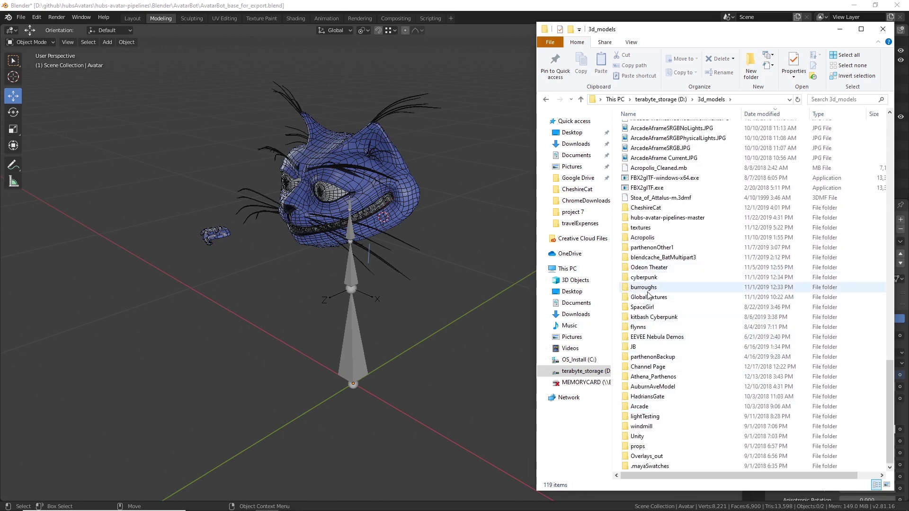
double_click(646, 207)
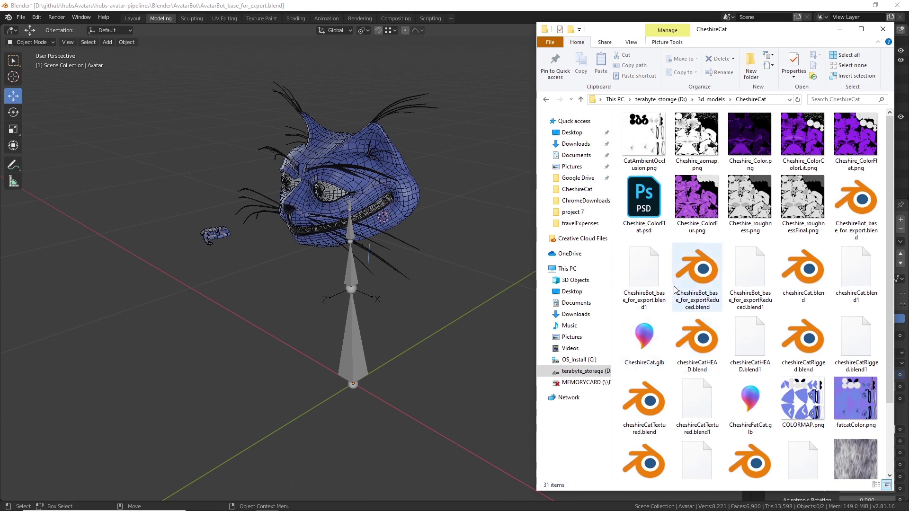
click(753, 399)
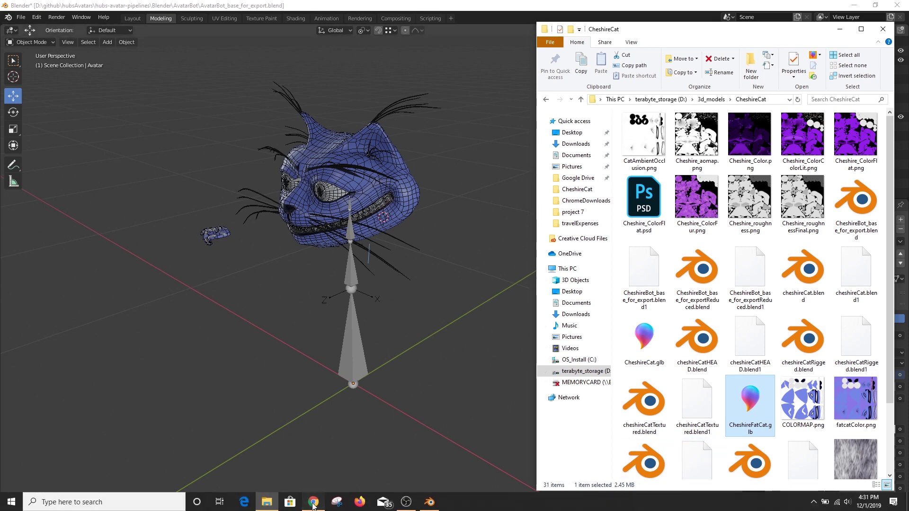
Switch to Chrome, search for "hubs mozilla" in a new tab and open the Mozilla Hubs website.
click(313, 503)
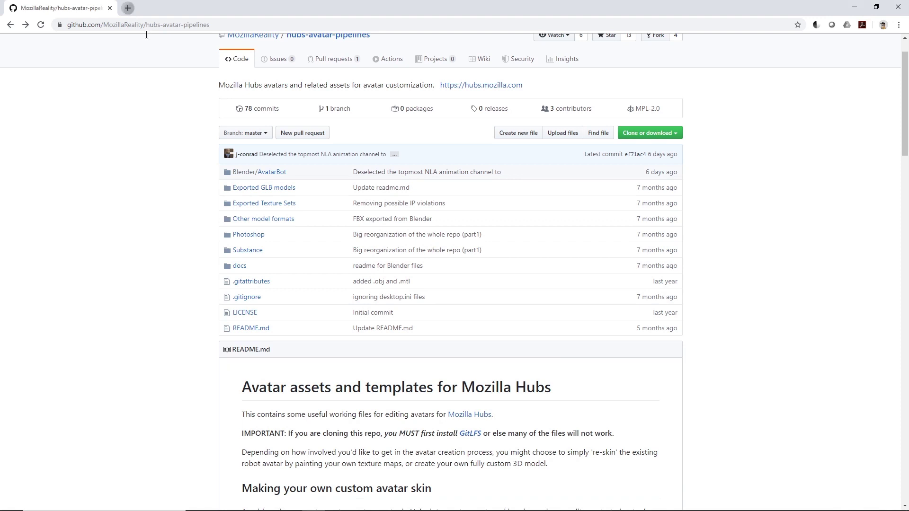
click(131, 10)
click(430, 198)
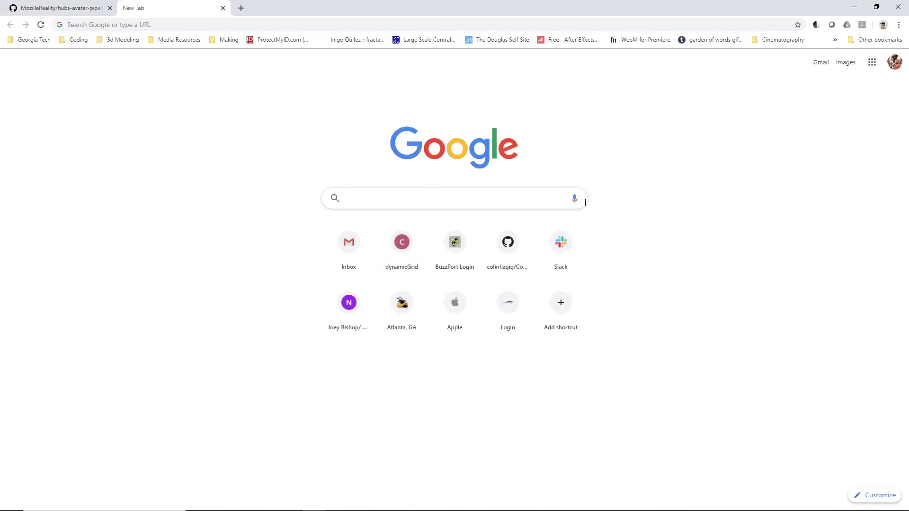
text(hubs moz)
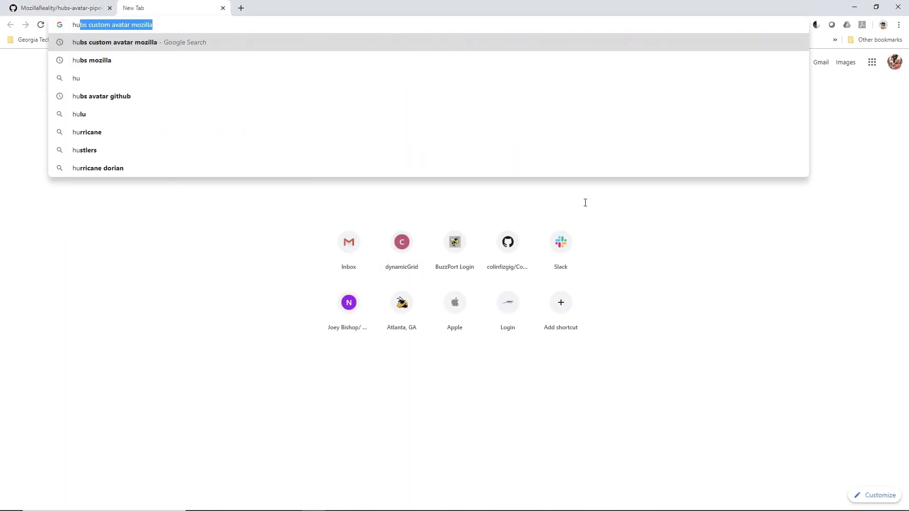
text(illa)
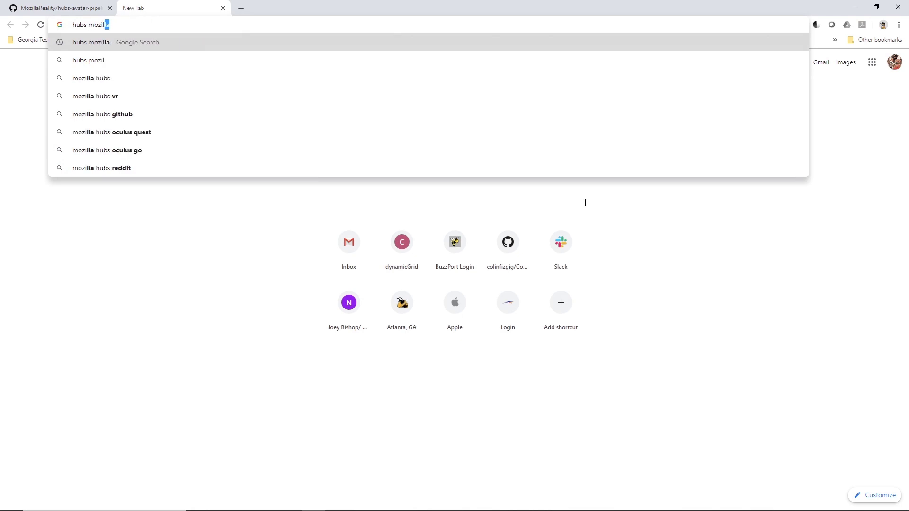
key(Return)
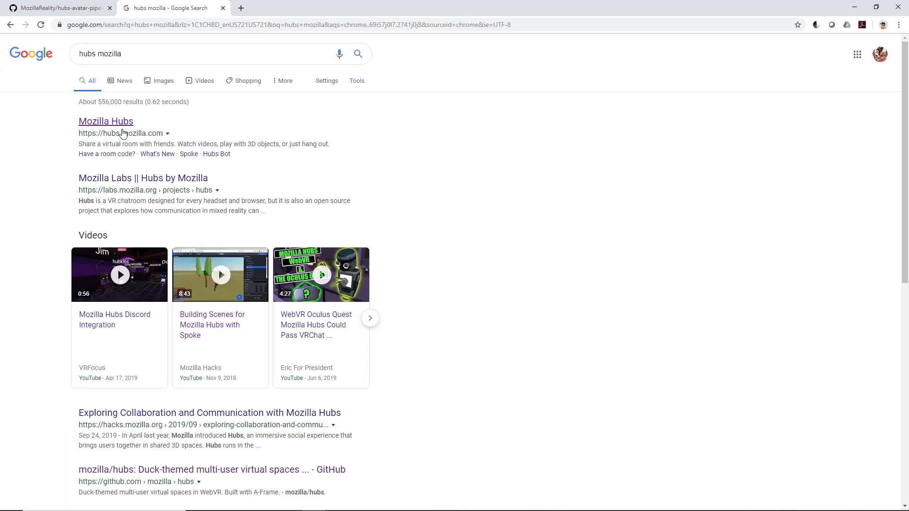
click(120, 126)
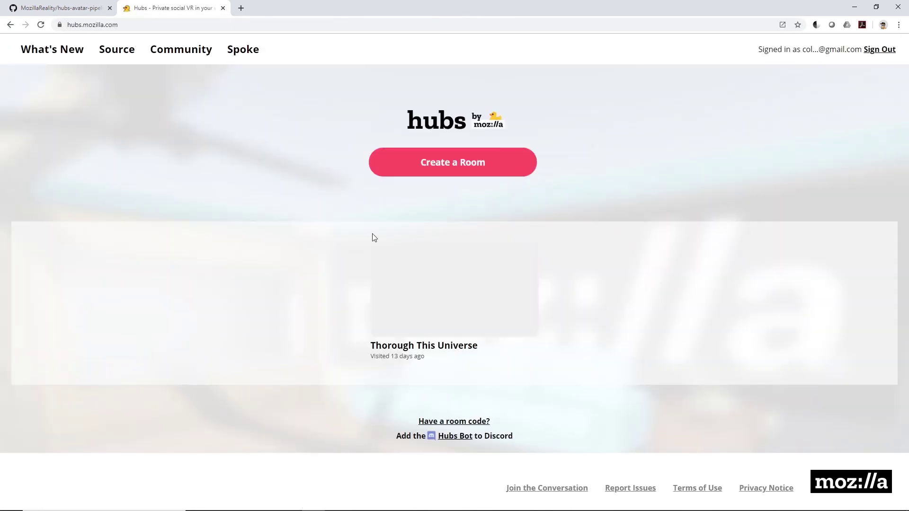
Create a new Hubs room and proceed from its lobby to the name and avatar setup.
click(476, 175)
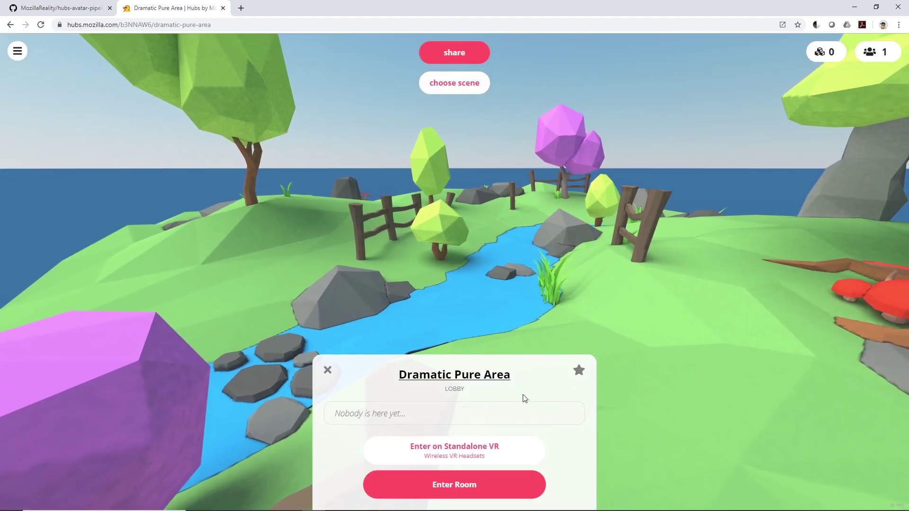
click(482, 490)
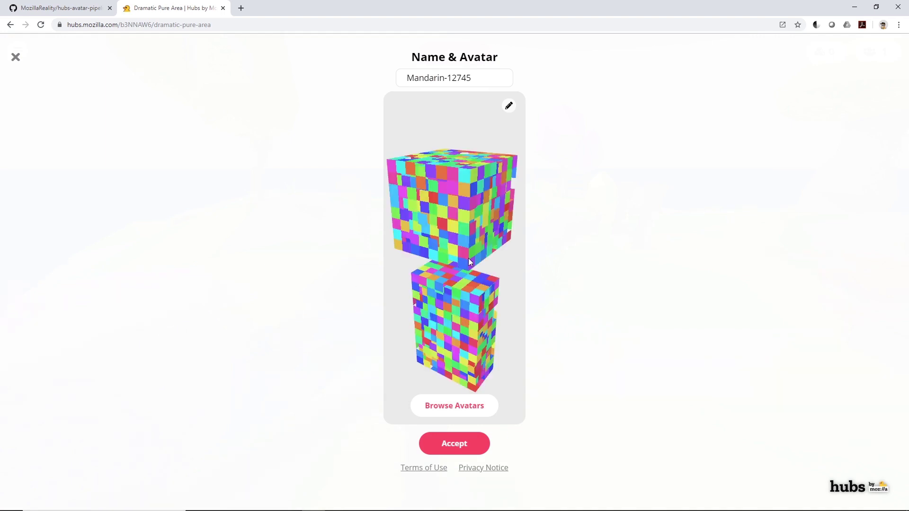
Create a new avatar from the avatar browser and name it FatCheshire.
click(466, 409)
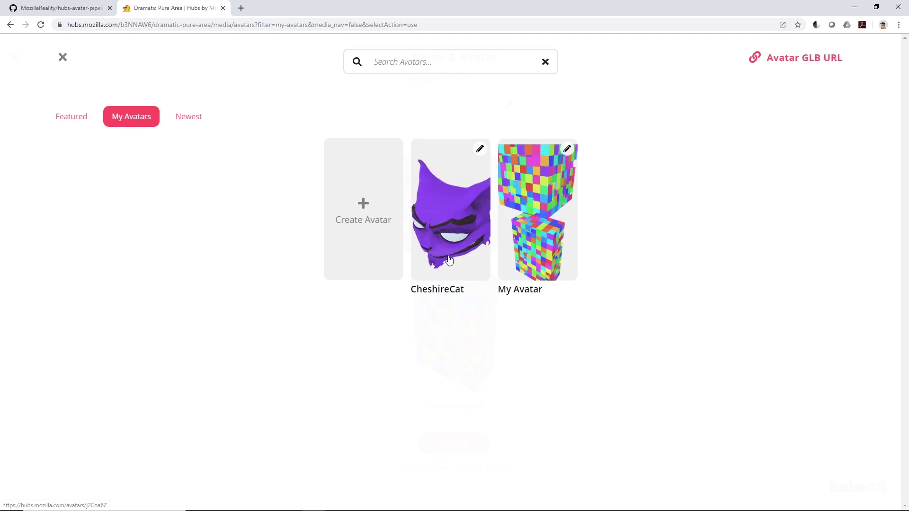
click(370, 198)
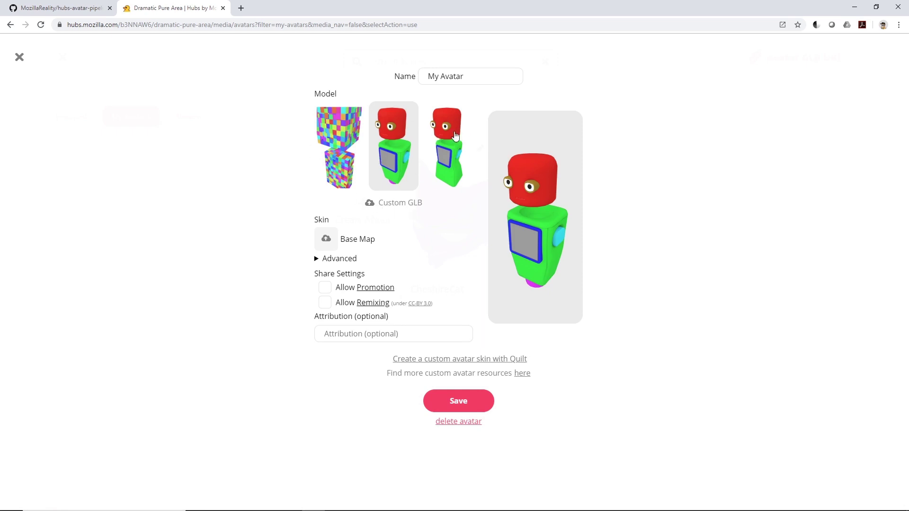
click(487, 72)
drag(487, 73, 396, 75)
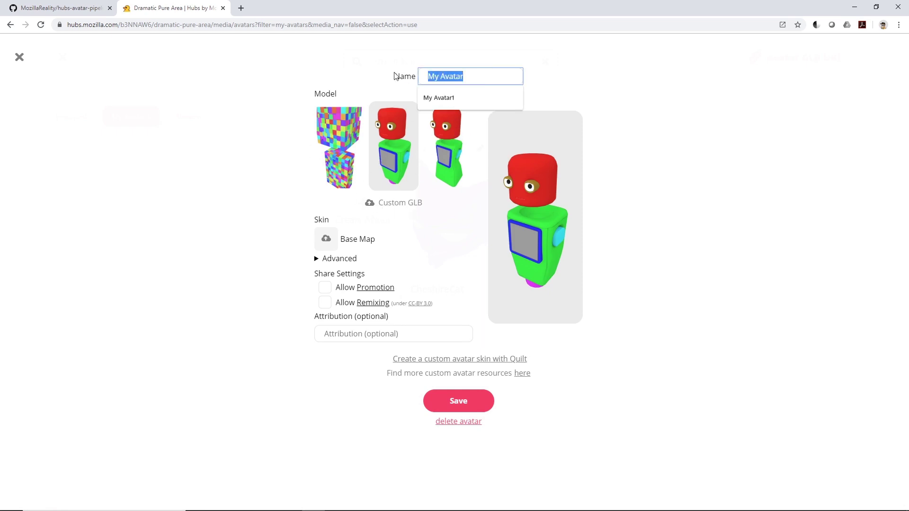
text(FatCheshire)
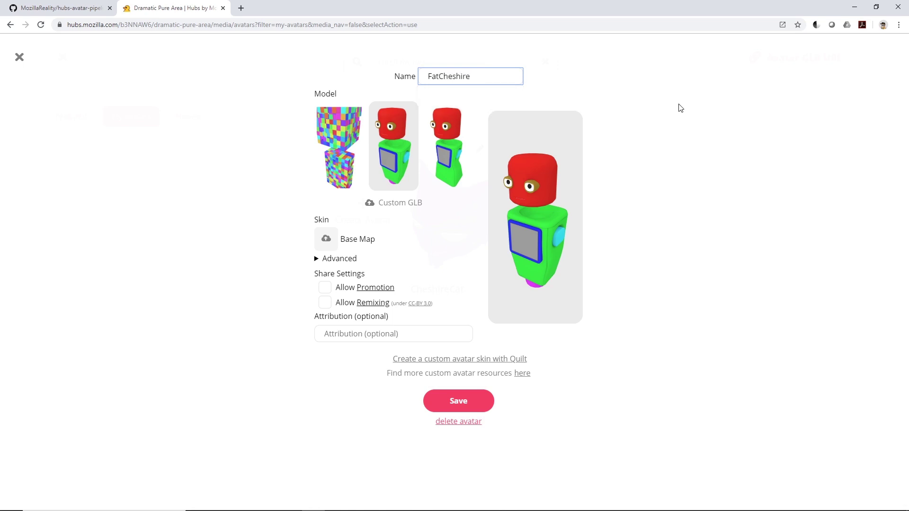
Start choosing a custom GLB model for the avatar and browse to the D:\3d_models folder.
click(413, 204)
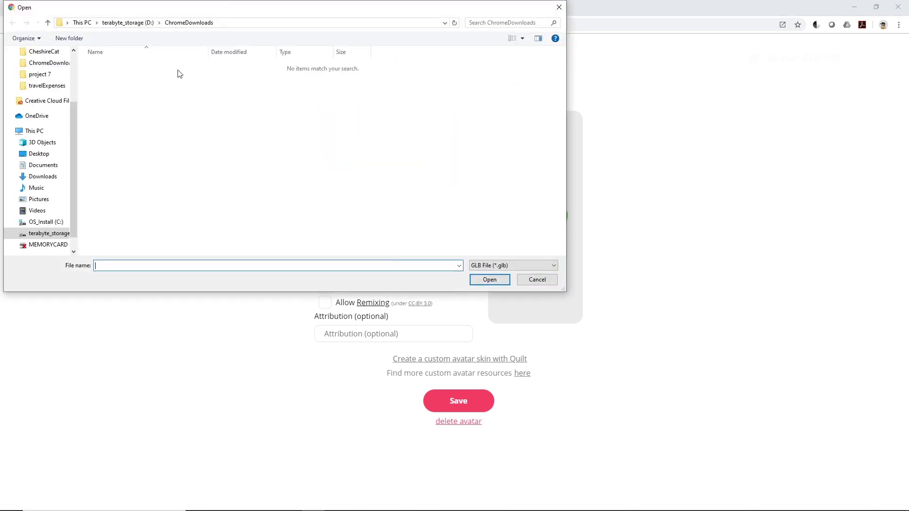
click(119, 24)
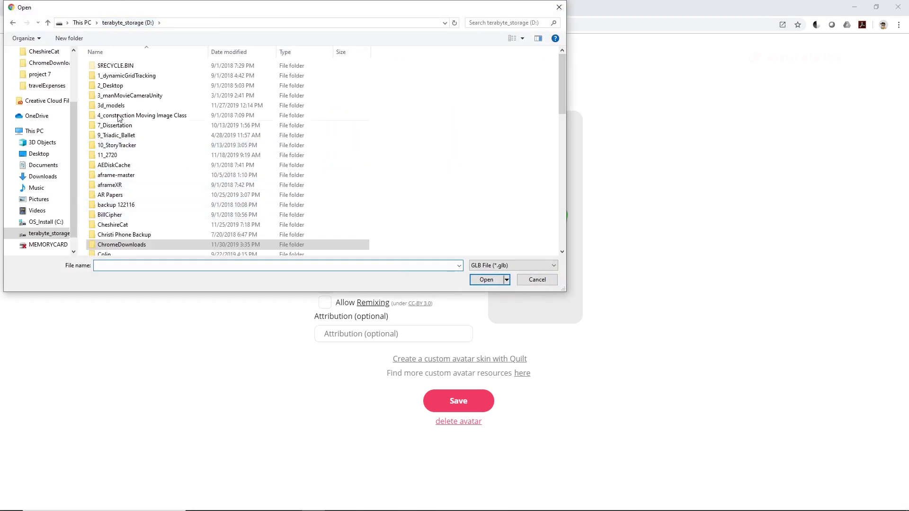
double_click(118, 105)
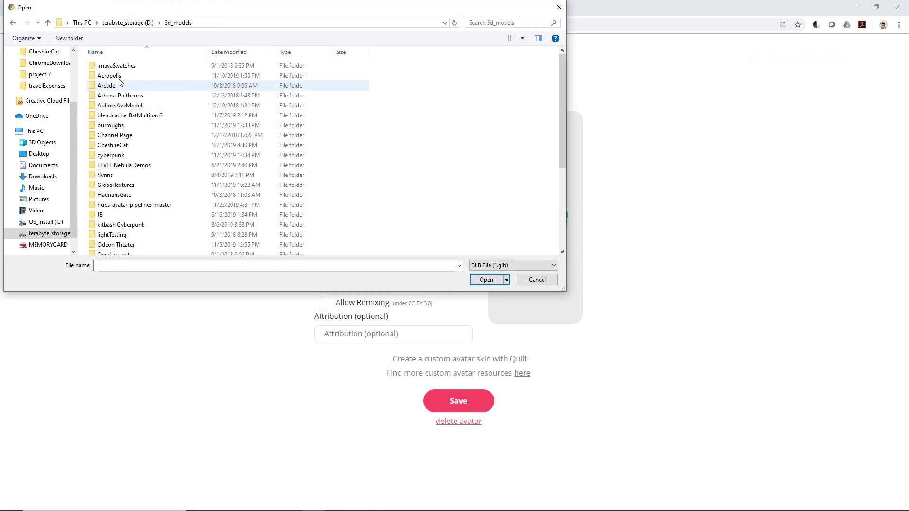
scroll(114, 205, down, 2)
scroll(114, 228, up, 2)
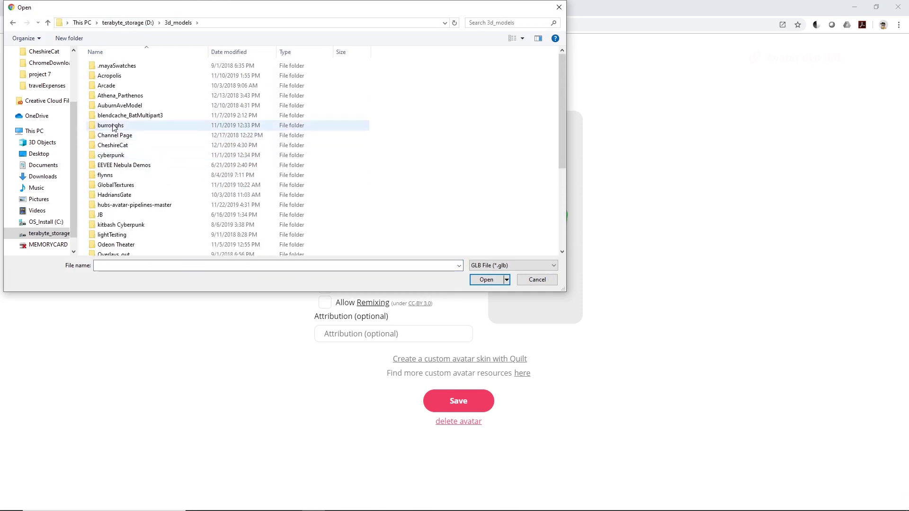
Load CheshireFatCat.glb from the CheshireCat folder as the FatCheshire avatar's custom model and save the avatar.
double_click(112, 145)
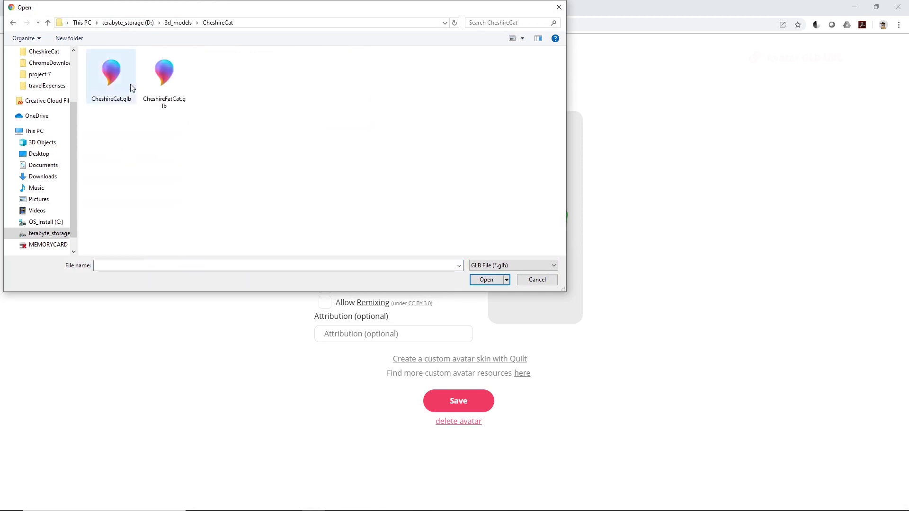
click(178, 84)
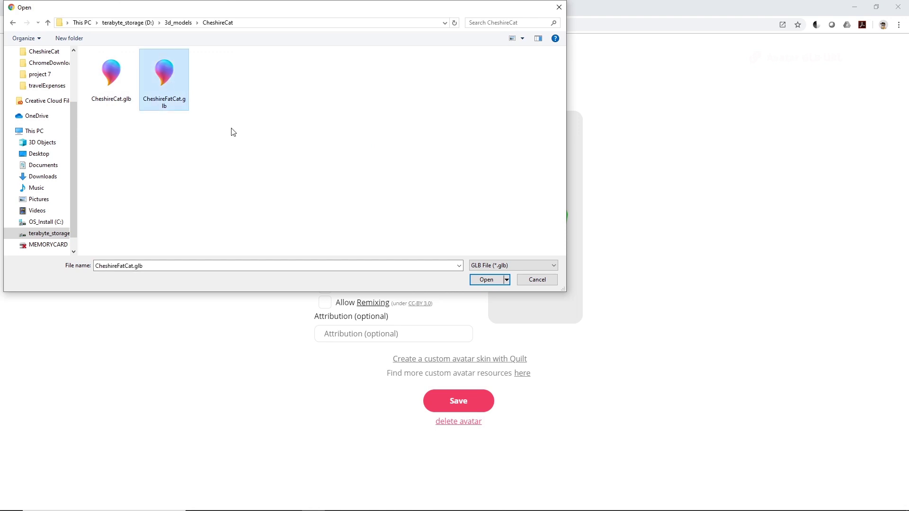
click(493, 280)
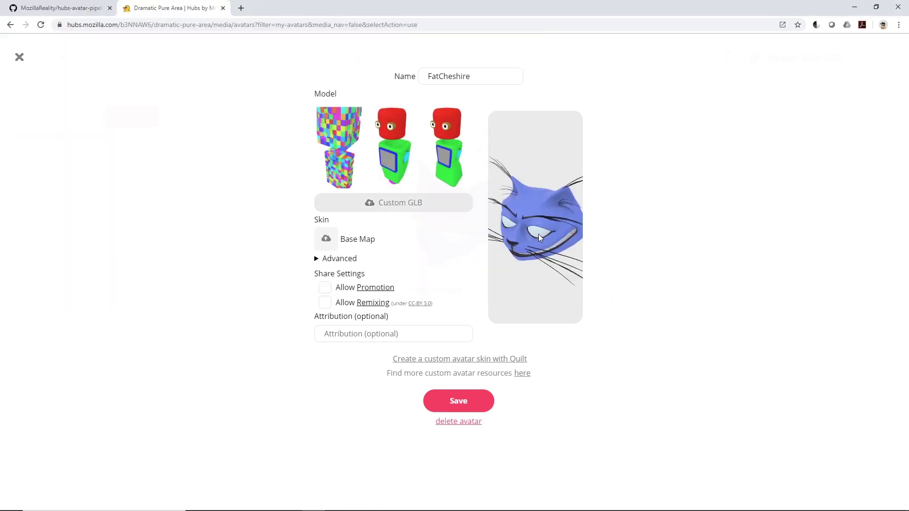
mouse_move(538, 234)
mouse_down()
mouse_move(535, 217)
mouse_move(600, 243)
mouse_move(561, 216)
mouse_move(603, 235)
mouse_move(598, 252)
mouse_move(542, 234)
mouse_up()
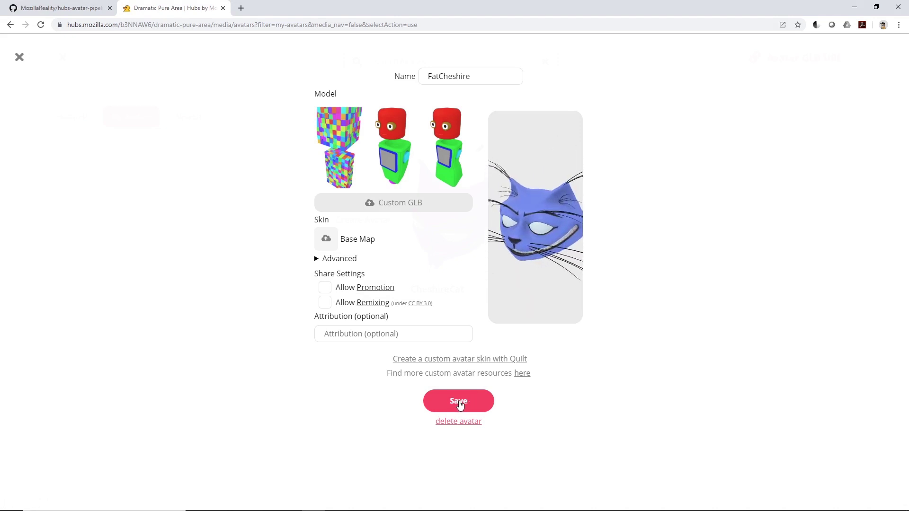
click(330, 290)
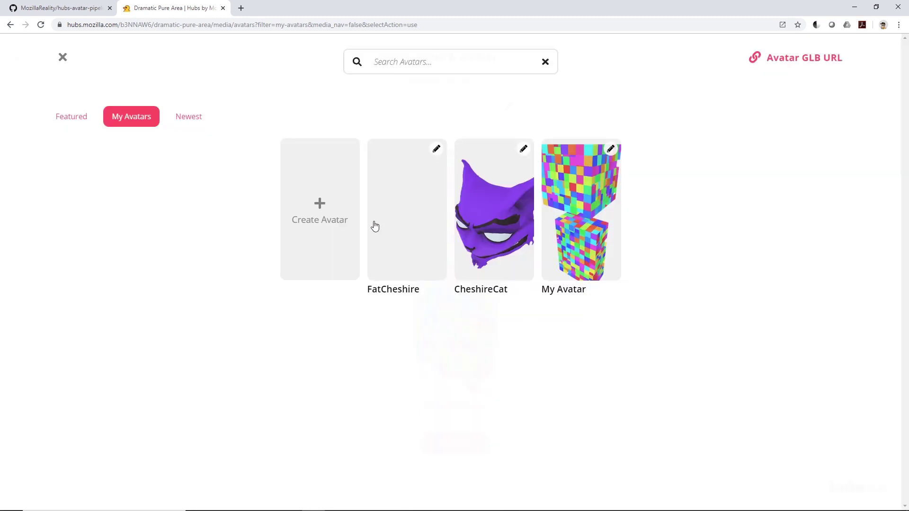
Choose the FatCheshire avatar and enter the room on screen with the microphone muted.
click(402, 239)
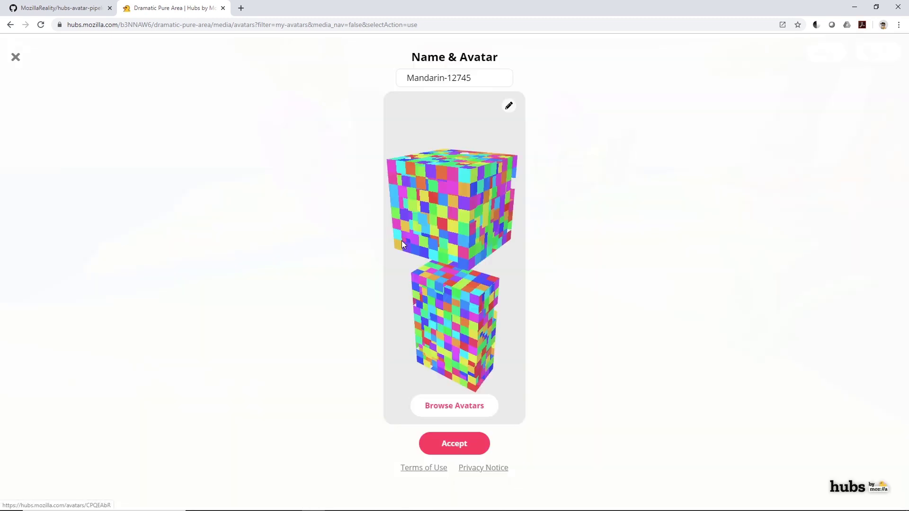
click(455, 445)
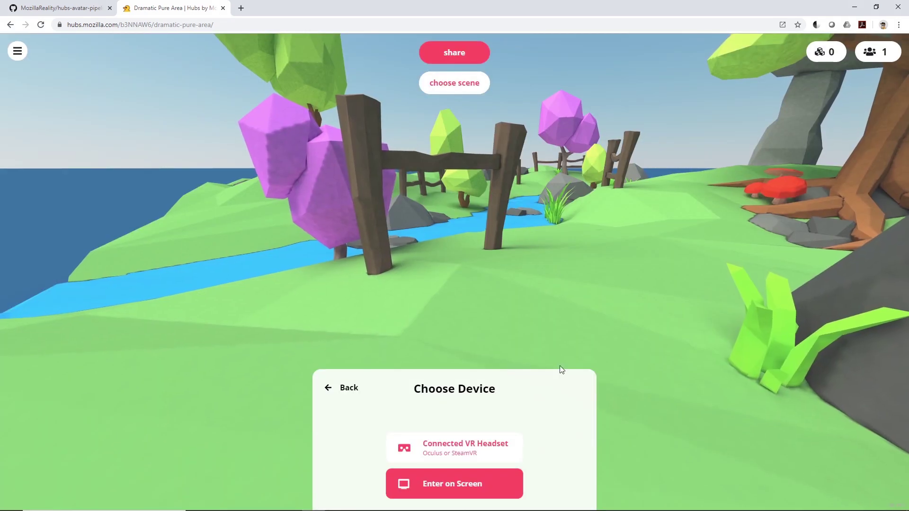
click(468, 483)
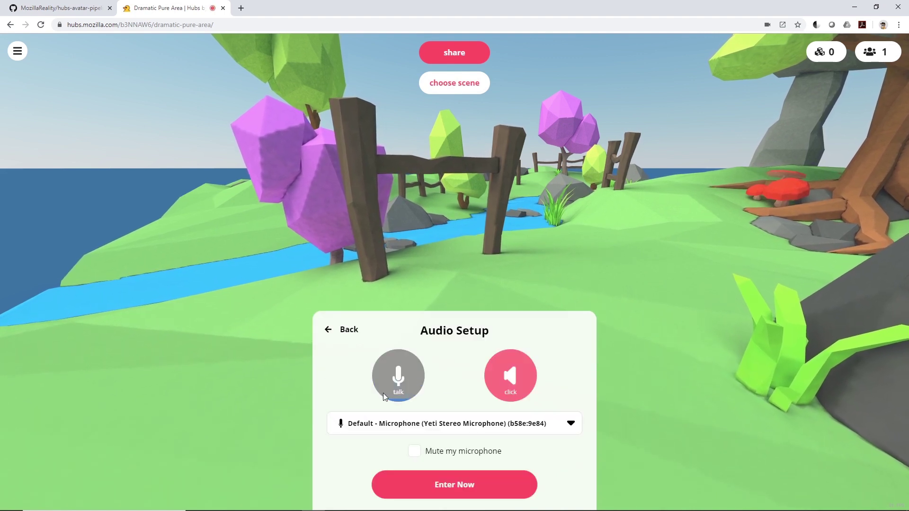
click(420, 453)
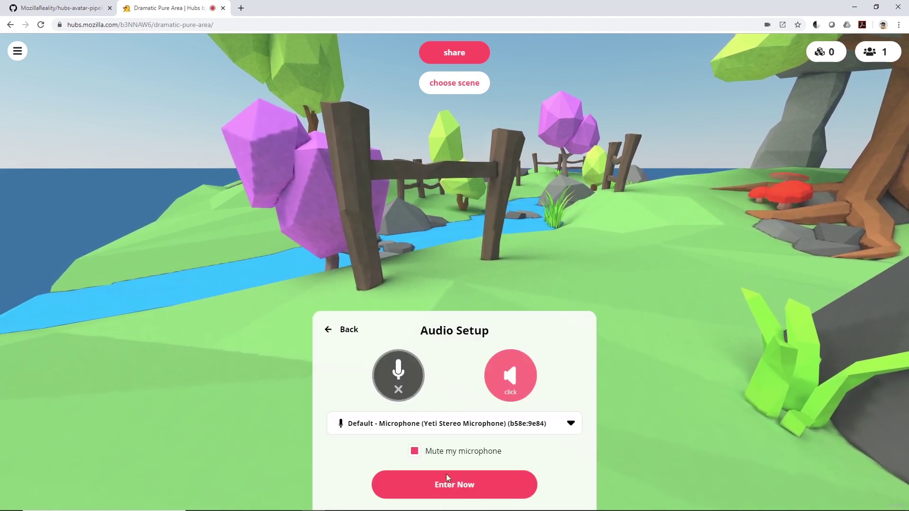
click(464, 485)
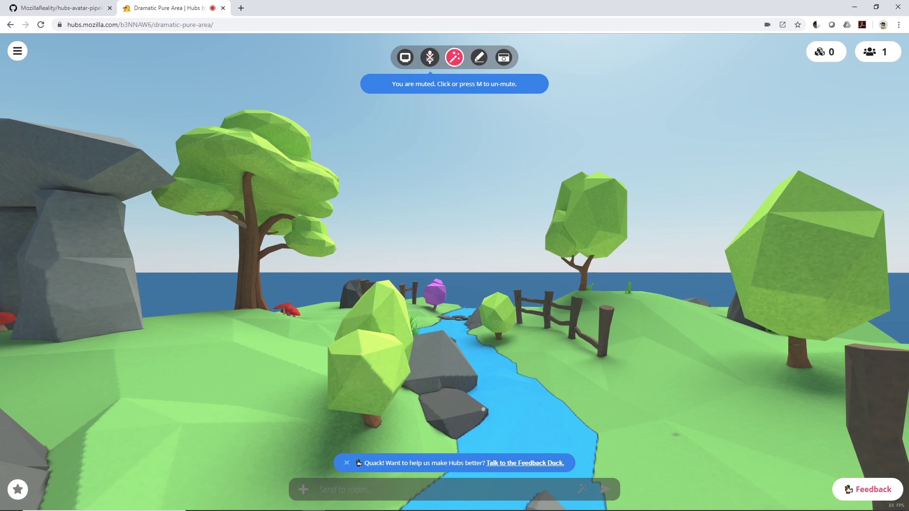
Walk and look around the room along the stream to view the scene.
drag(483, 410, 243, 404)
key(w)
key(d)
drag(394, 347, 687, 356)
key(w)
key(s)
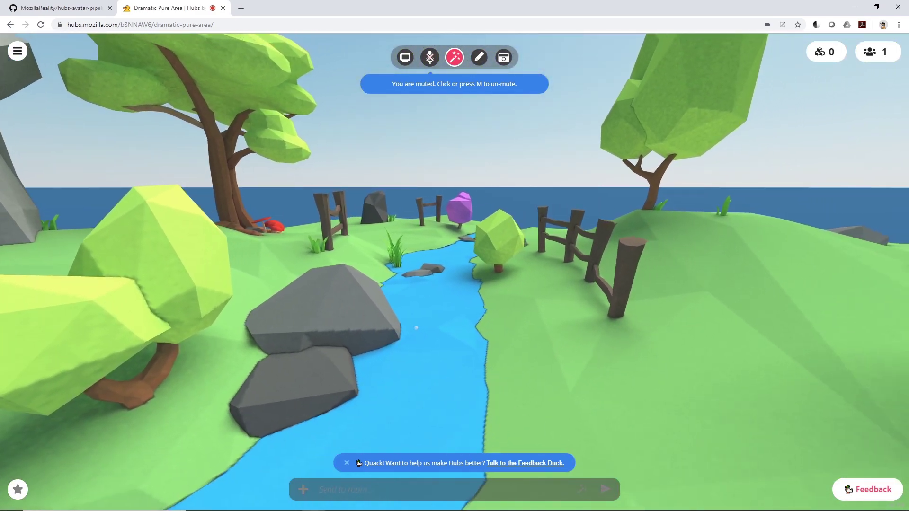
drag(345, 337, 414, 328)
mouse_move(552, 426)
mouse_down()
mouse_move(493, 430)
mouse_move(389, 412)
mouse_move(366, 431)
mouse_move(554, 434)
mouse_up()
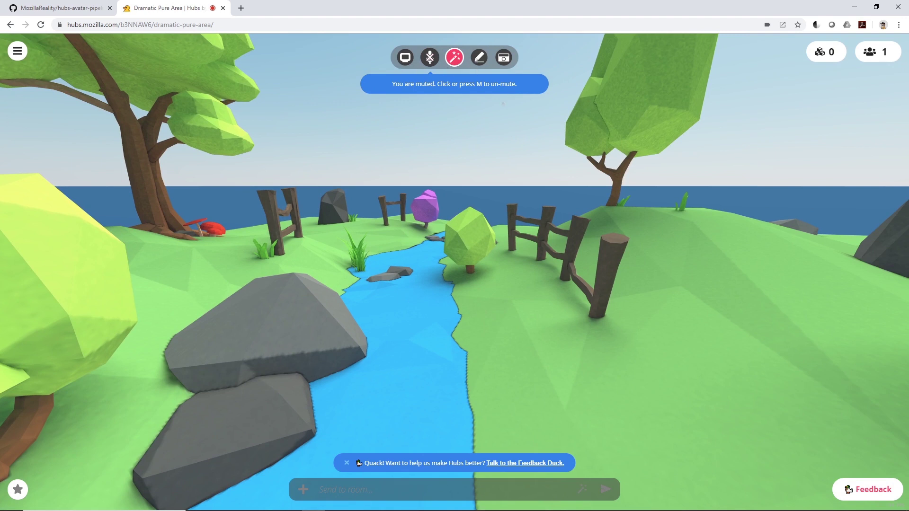
Select the room's full web address and open Slack in a new browser tab.
click(224, 25)
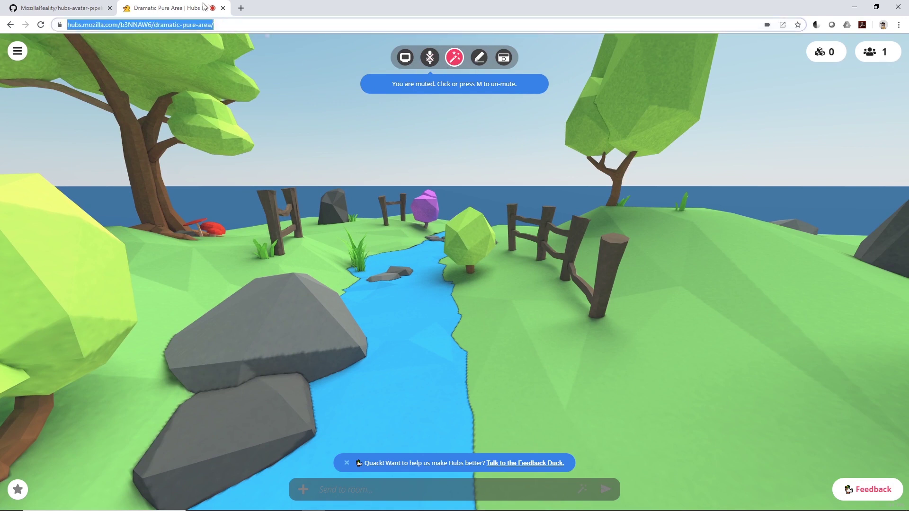
click(241, 9)
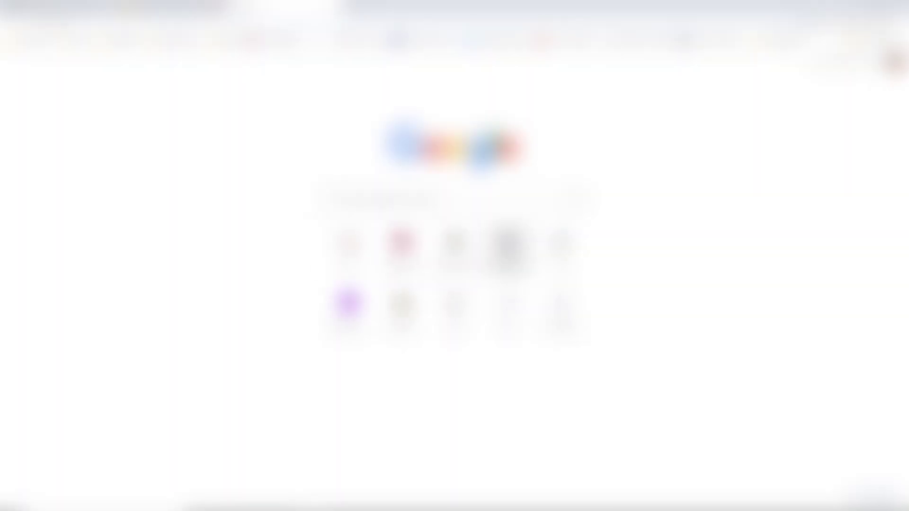
click(567, 252)
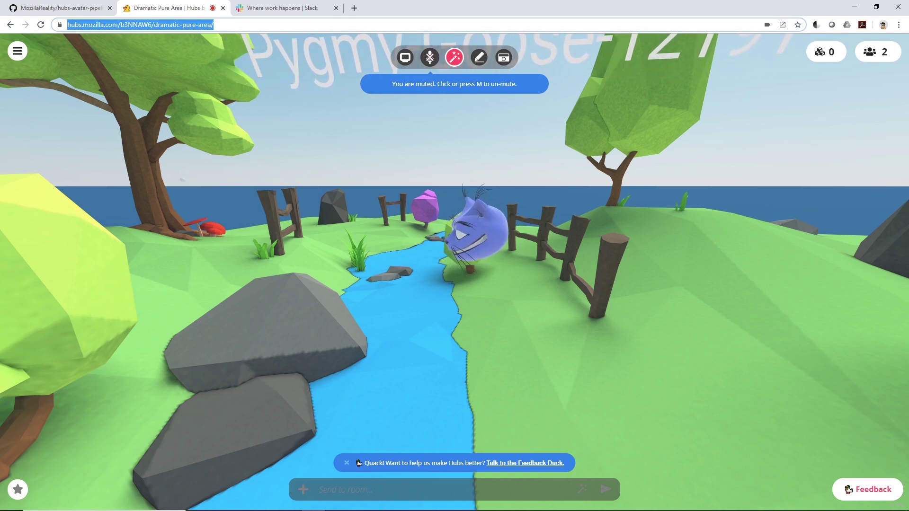
Compare the cat avatar's head and bones in Blender with the avatar standing in the Hubs room.
mouse_move(307, 507)
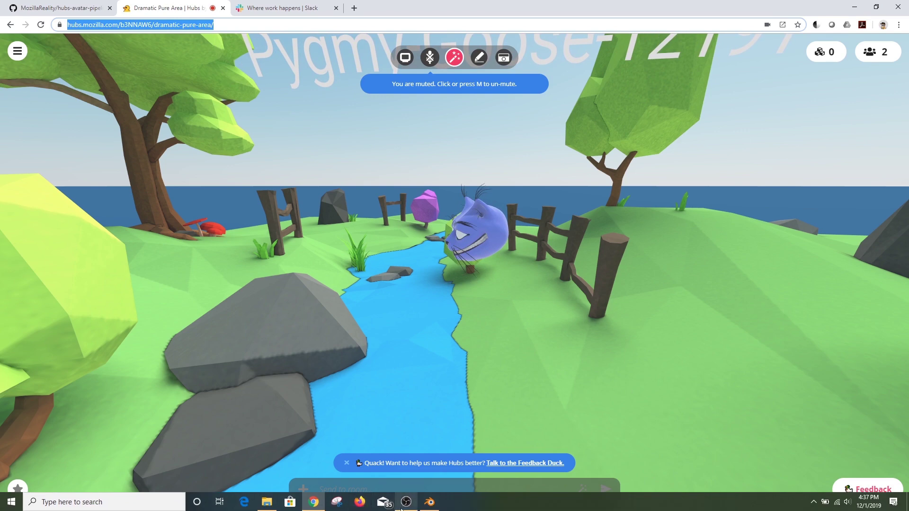
mouse_move(429, 505)
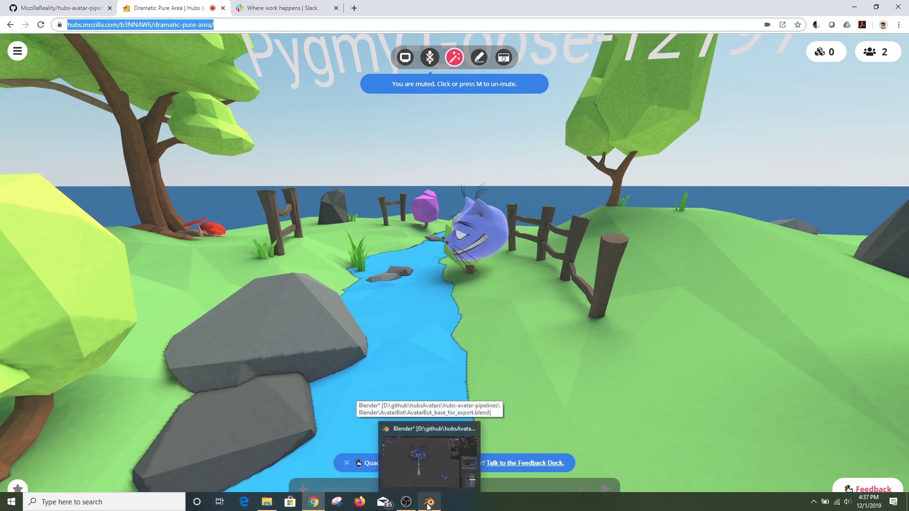
click(438, 462)
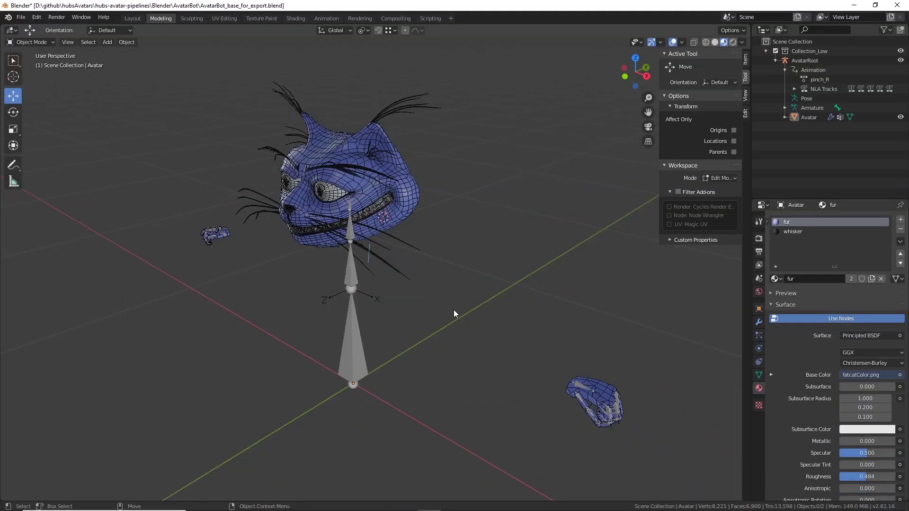
middle_drag(435, 309, 397, 287)
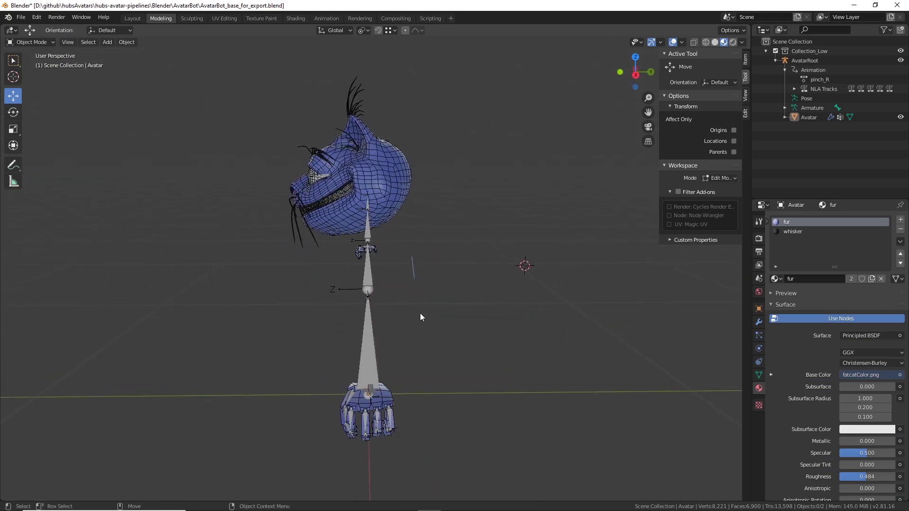
click(313, 503)
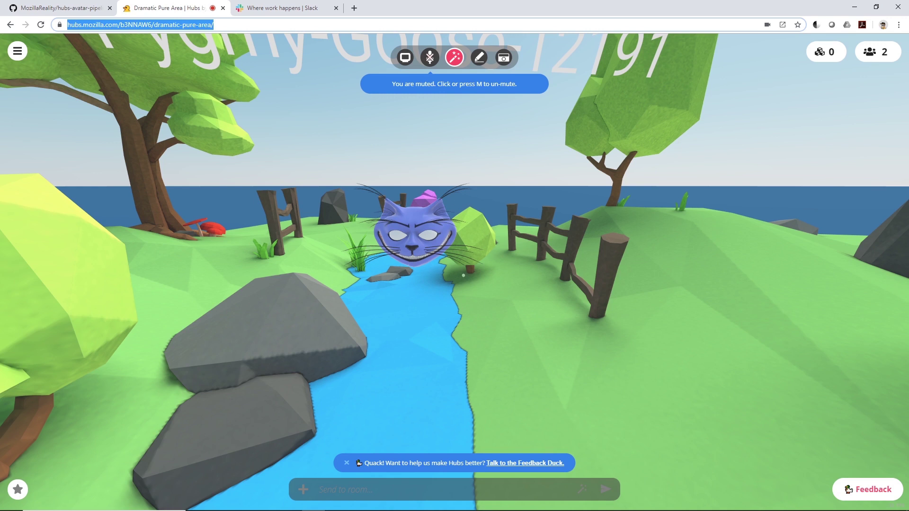
drag(526, 336, 481, 337)
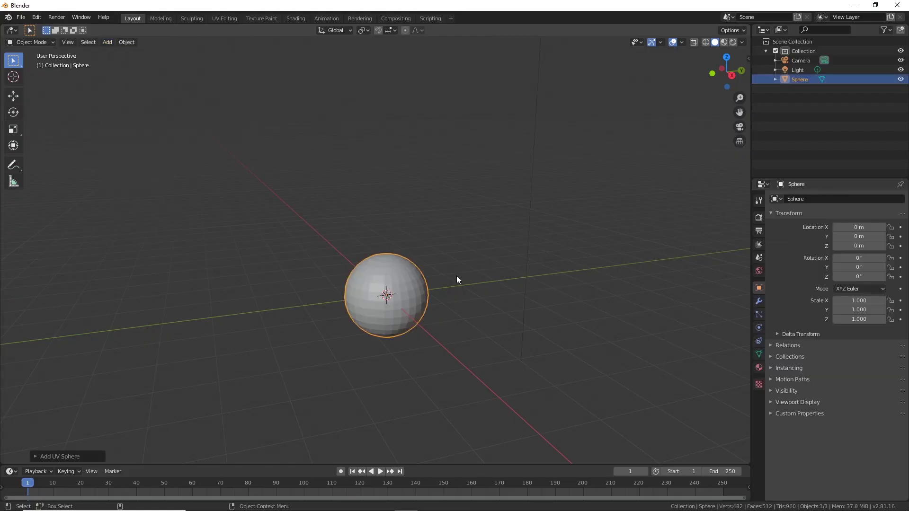
Switch the UV sphere to the Sculpting workspace and widen the brush toolbar to two columns.
scroll(457, 275, up, 2)
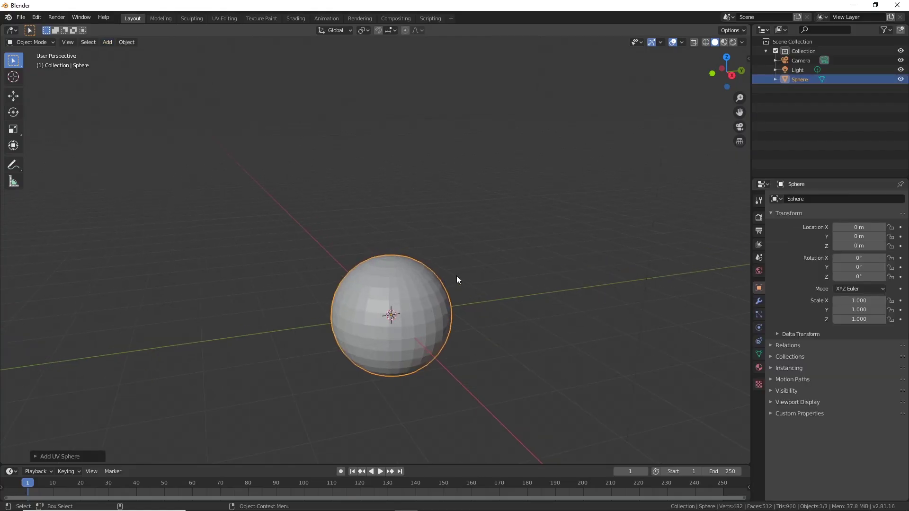
middle_drag(457, 276, 520, 286)
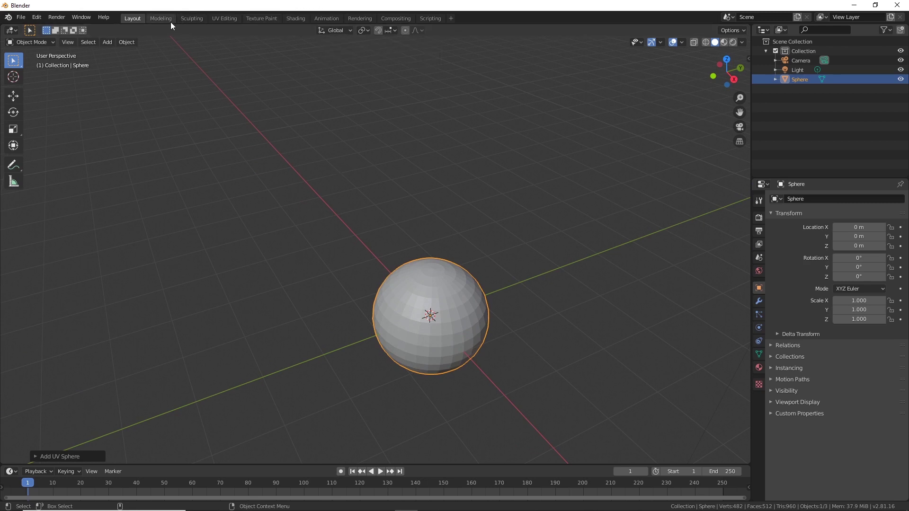
click(191, 19)
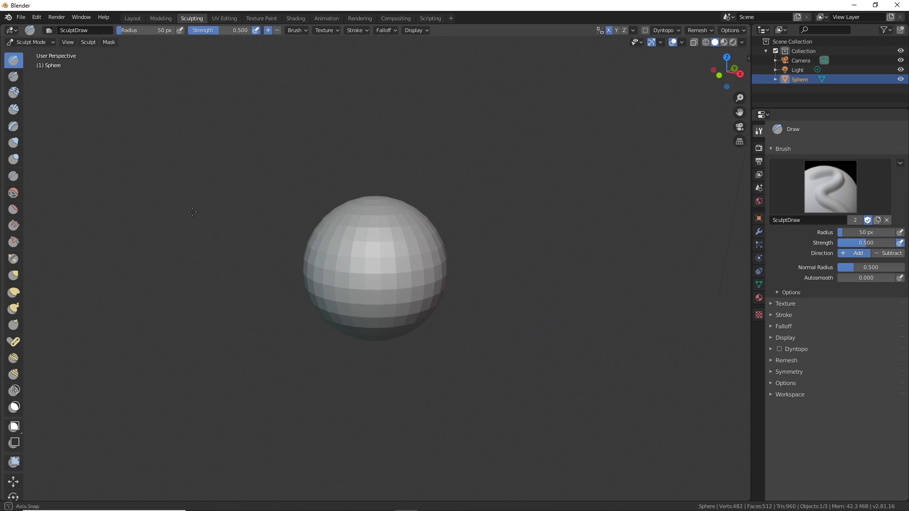
middle_drag(538, 308, 516, 298)
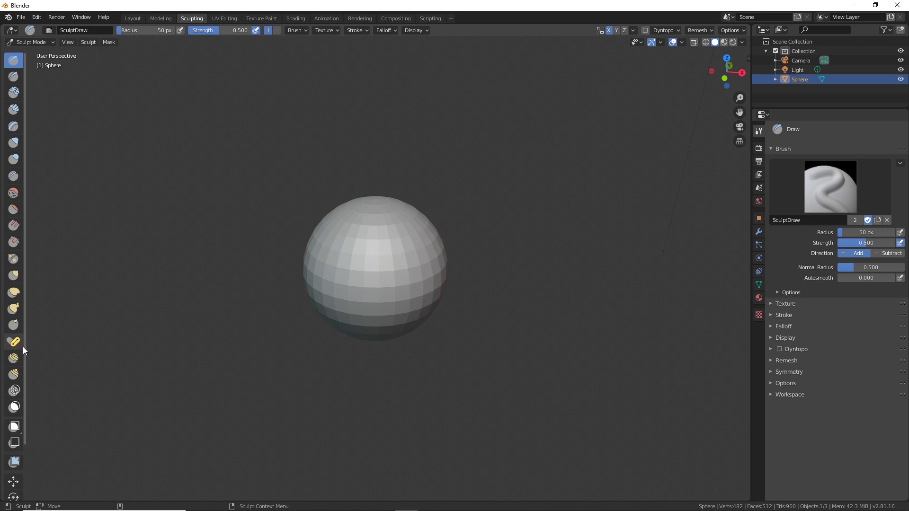
drag(26, 346, 45, 343)
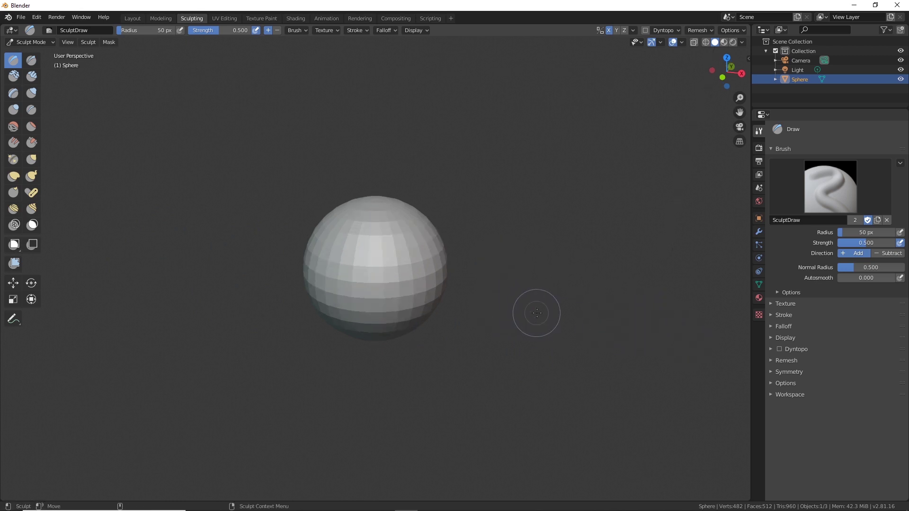
scroll(535, 314, up, 3)
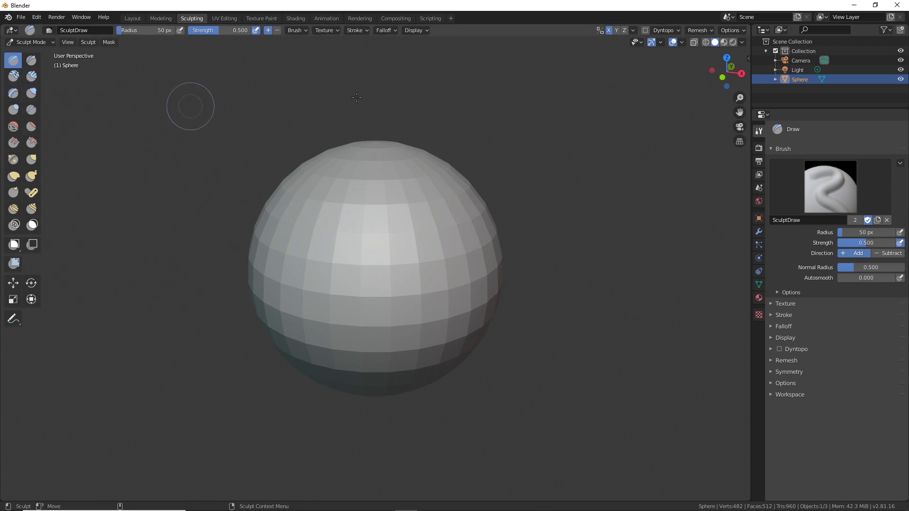
Activate the Draw Sharp brush and show its active tool settings in the viewport sidebar.
click(31, 60)
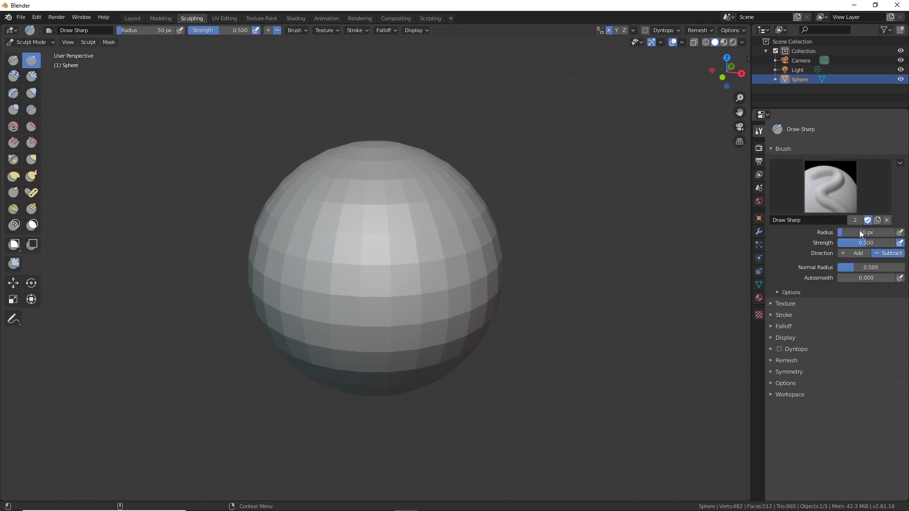
click(749, 59)
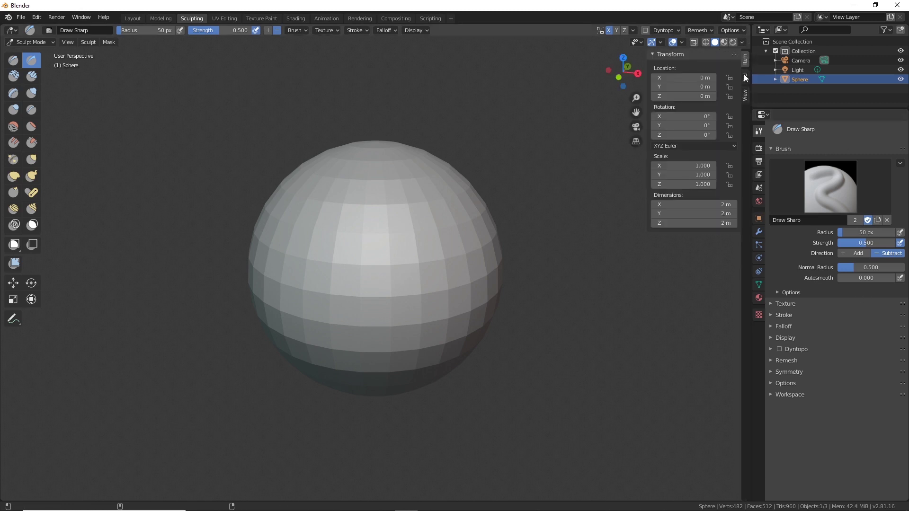
click(745, 77)
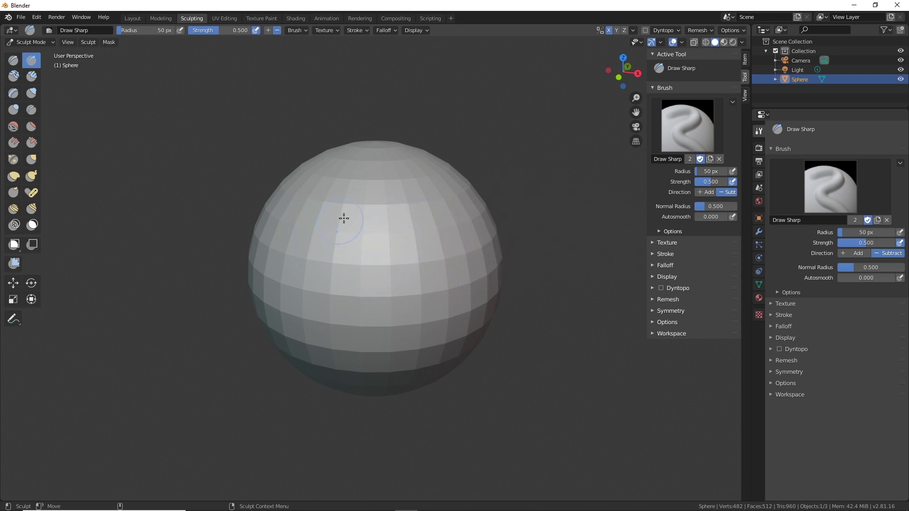
Examine the sphere's facets up close and check the general sculpt options of the Draw Sharp brush.
scroll(376, 221, up, 2)
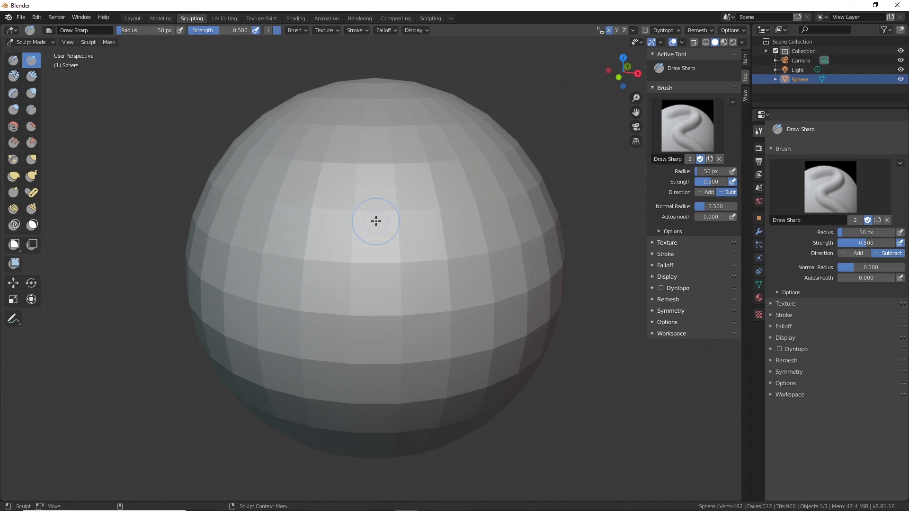
scroll(376, 220, up, 1)
scroll(402, 223, down, 3)
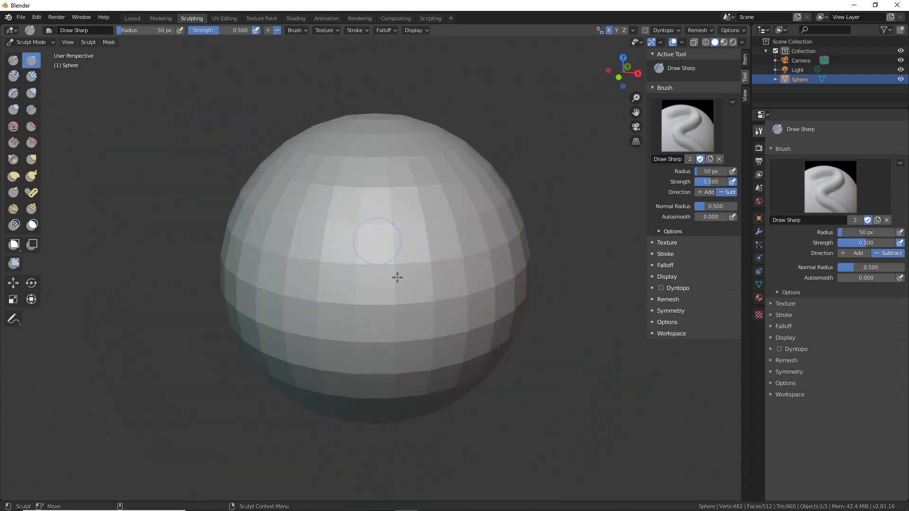
mouse_move(397, 258)
middle_down()
mouse_move(462, 228)
mouse_move(404, 247)
middle_up()
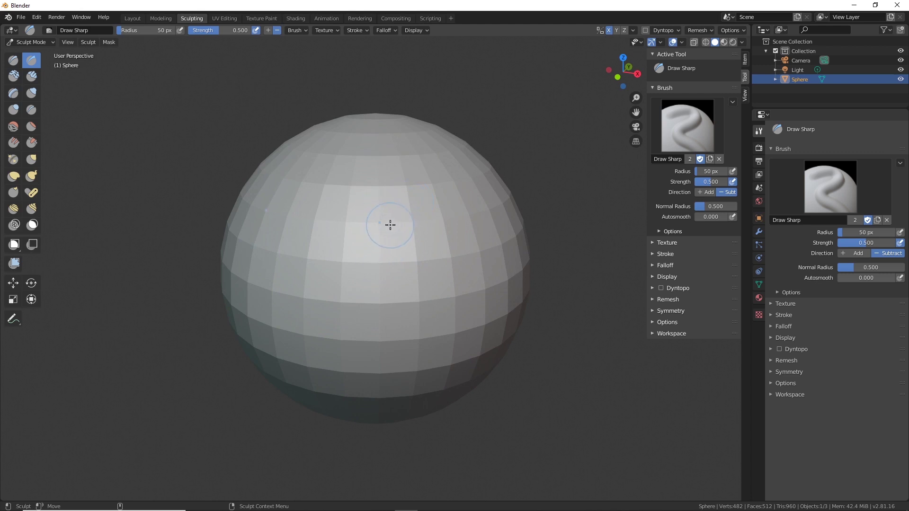
click(652, 320)
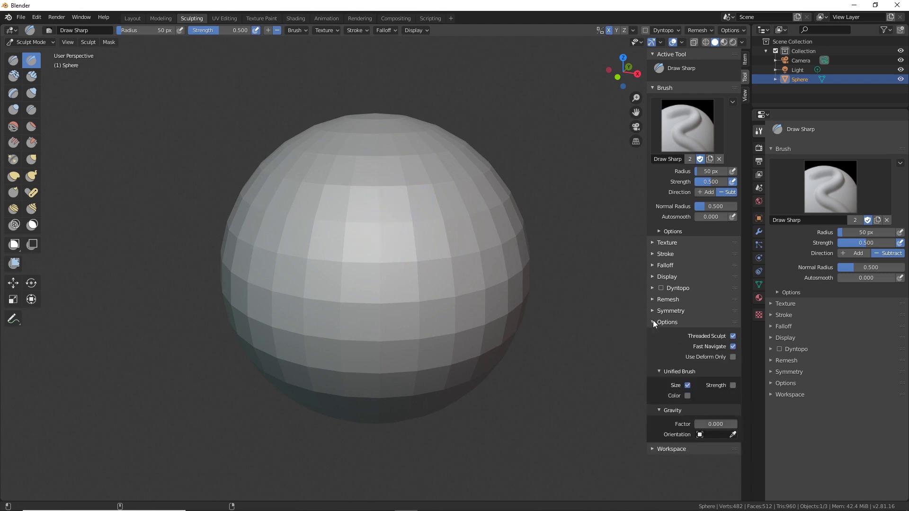
click(654, 323)
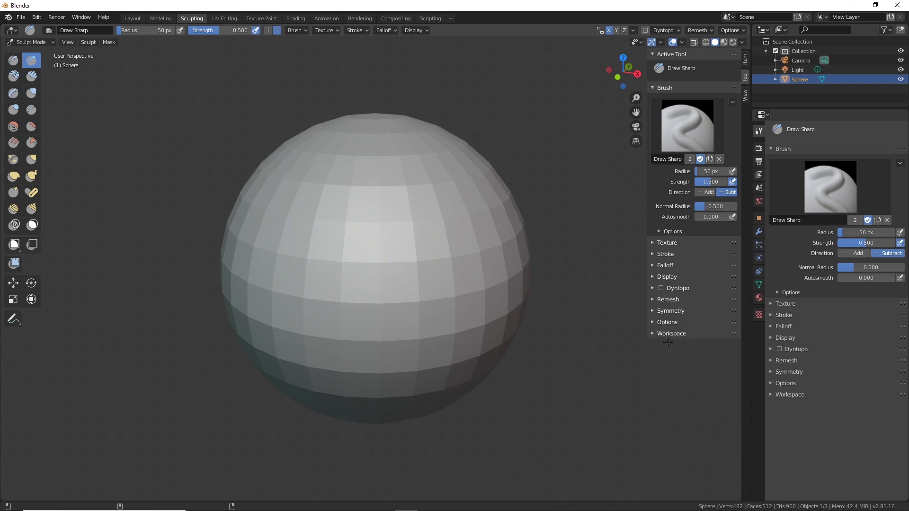
Expand the Draw Sharp brush's display settings and set the Add colour of its cursor to red.
click(653, 334)
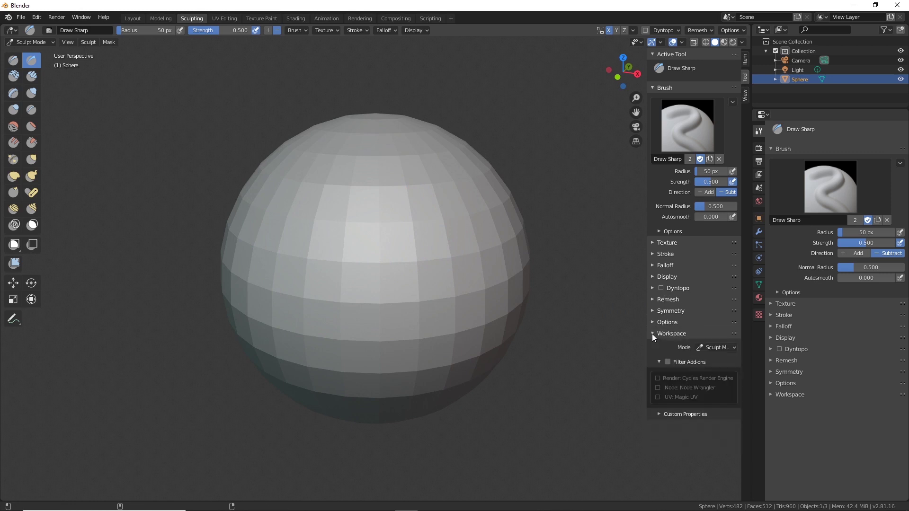
click(652, 334)
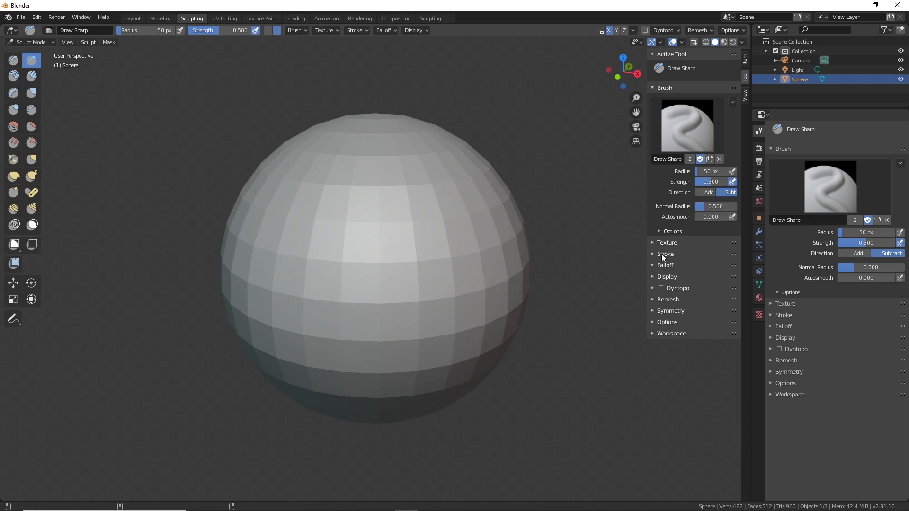
click(652, 278)
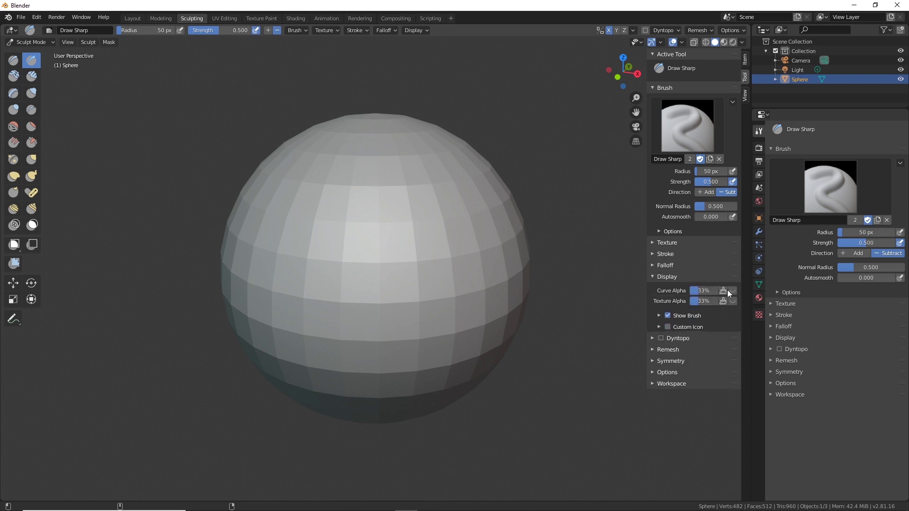
click(658, 327)
click(658, 326)
click(660, 316)
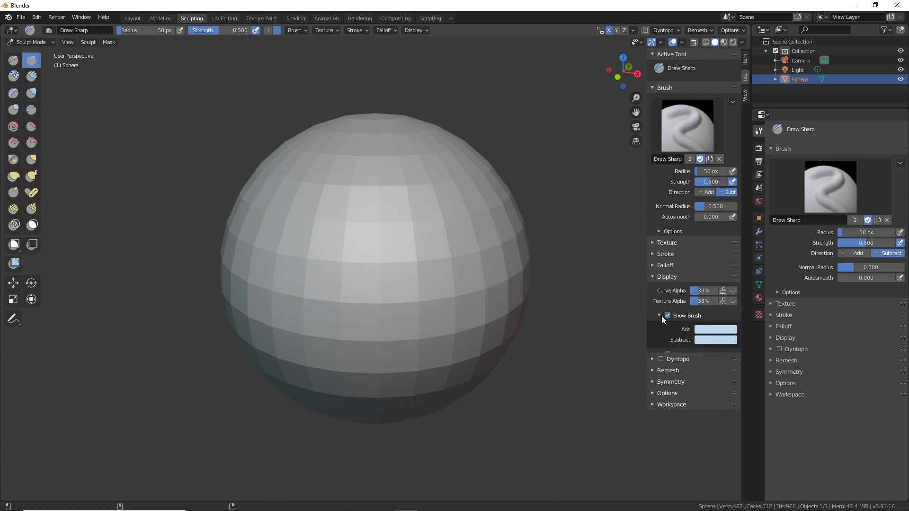
click(729, 331)
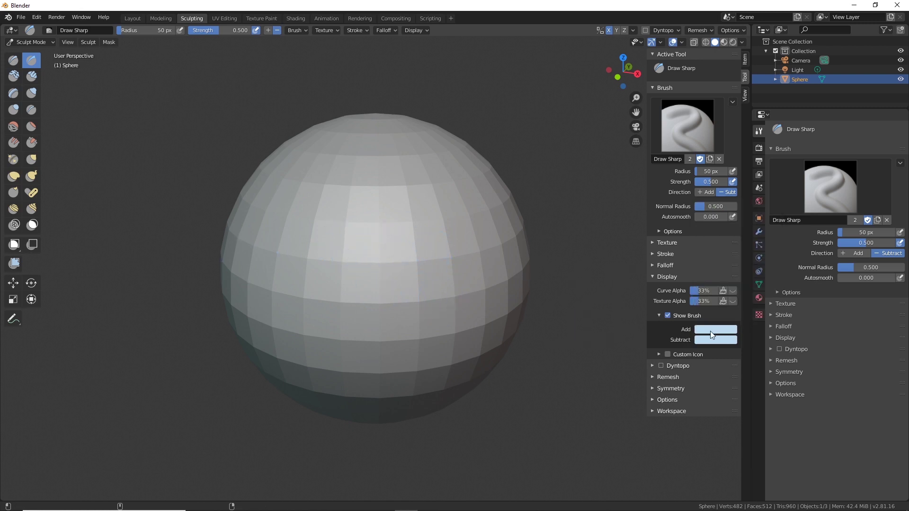
click(729, 331)
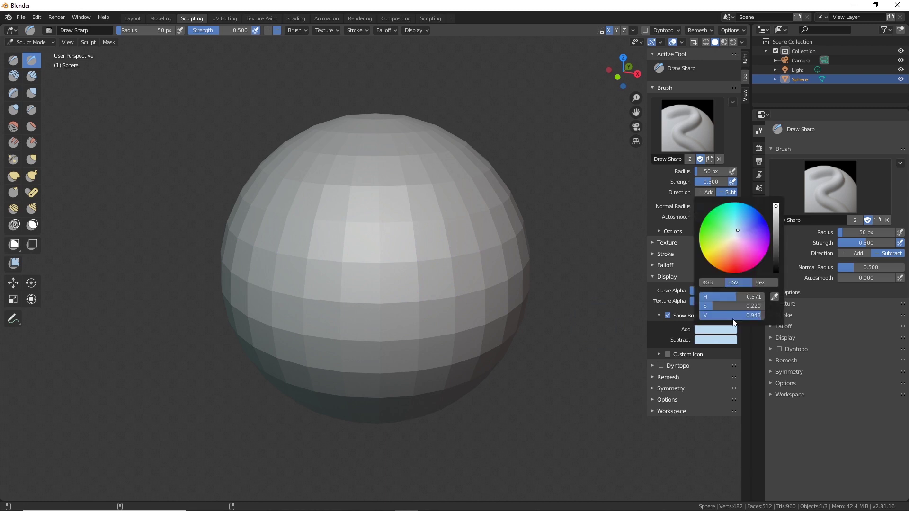
click(735, 255)
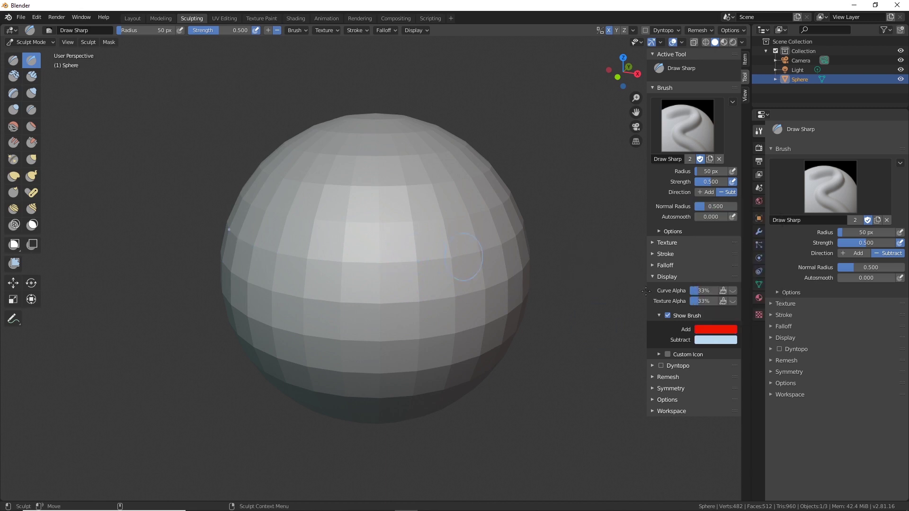
Set the Subtract colour of the brush cursor to magenta.
click(708, 342)
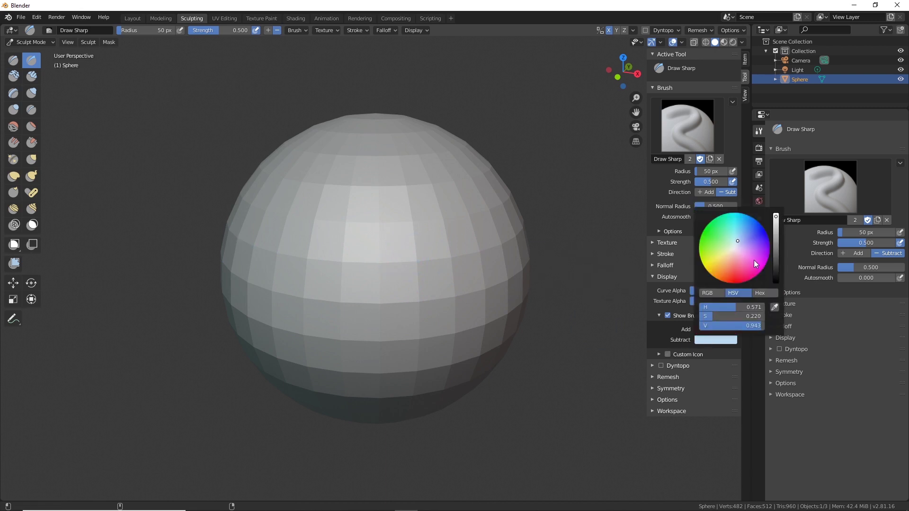
drag(730, 257, 750, 280)
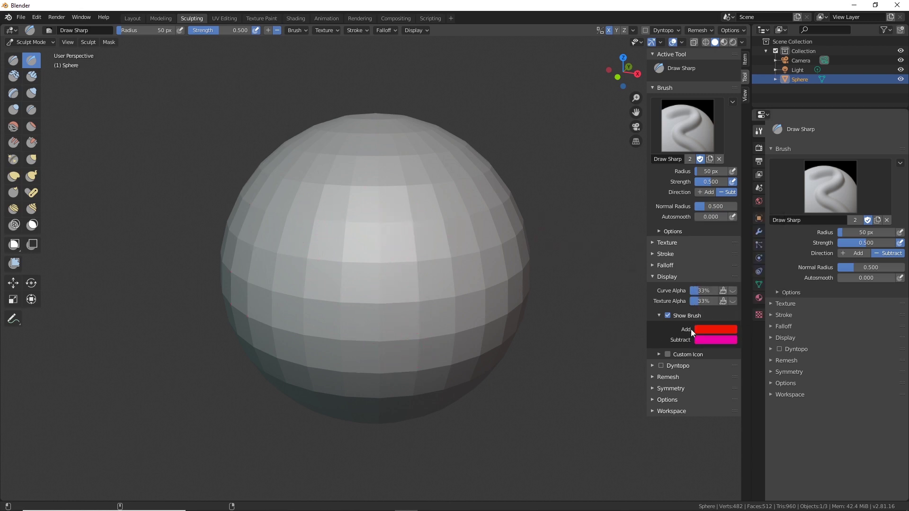
click(720, 340)
mouse_move(760, 258)
mouse_down()
mouse_move(765, 267)
mouse_move(734, 284)
mouse_move(765, 266)
mouse_up()
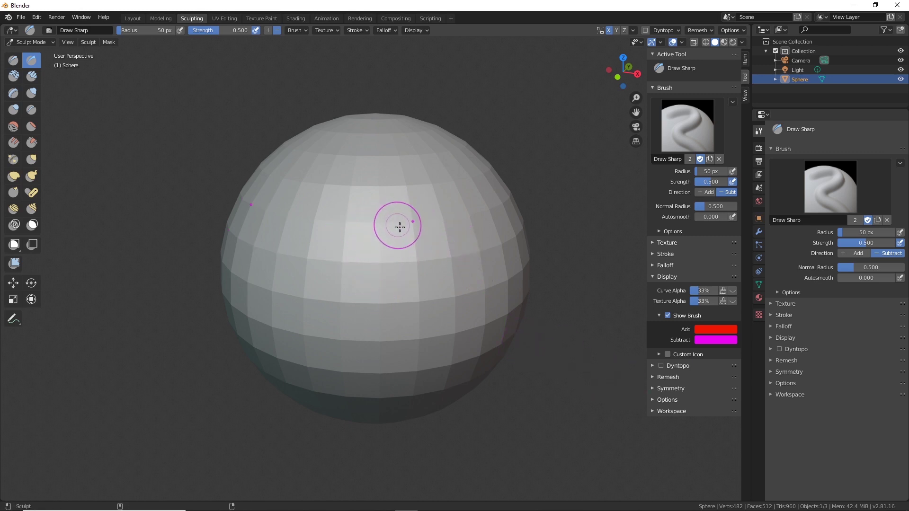
Try inverted Draw Sharp strokes on the front of the sphere and undo them.
mouse_move(415, 241)
ctrl+mouse_down()
mouse_move(419, 249)
mouse_move(418, 220)
mouse_move(436, 286)
ctrl+mouse_up()
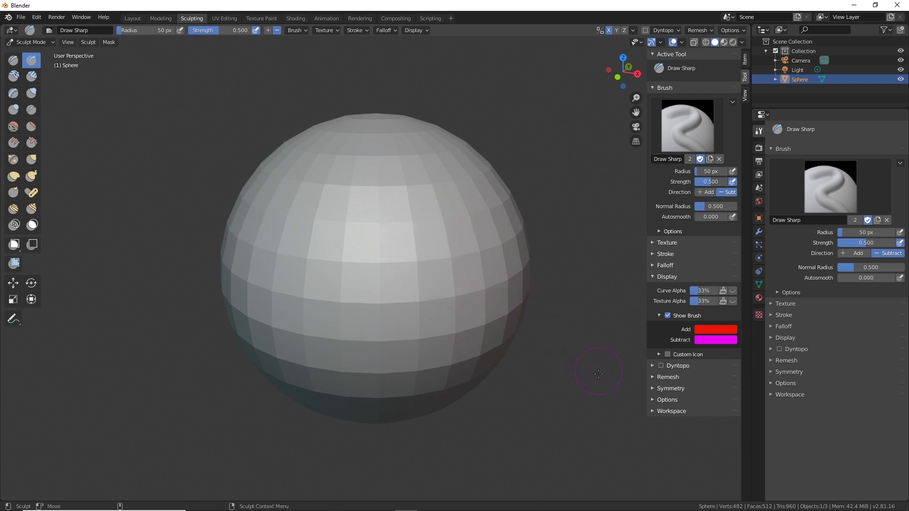
mouse_move(435, 260)
middle_down()
mouse_move(429, 271)
mouse_move(450, 268)
middle_up()
scroll(418, 257, up, 2)
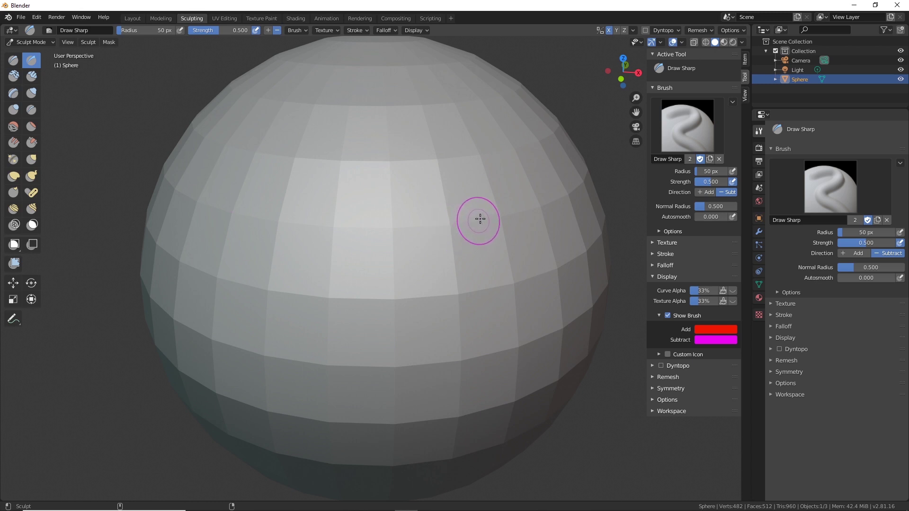
mouse_move(451, 225)
ctrl+mouse_down()
mouse_move(462, 274)
mouse_move(447, 216)
mouse_move(455, 256)
mouse_move(462, 219)
mouse_move(451, 189)
ctrl+mouse_up()
key(ctrl+z)
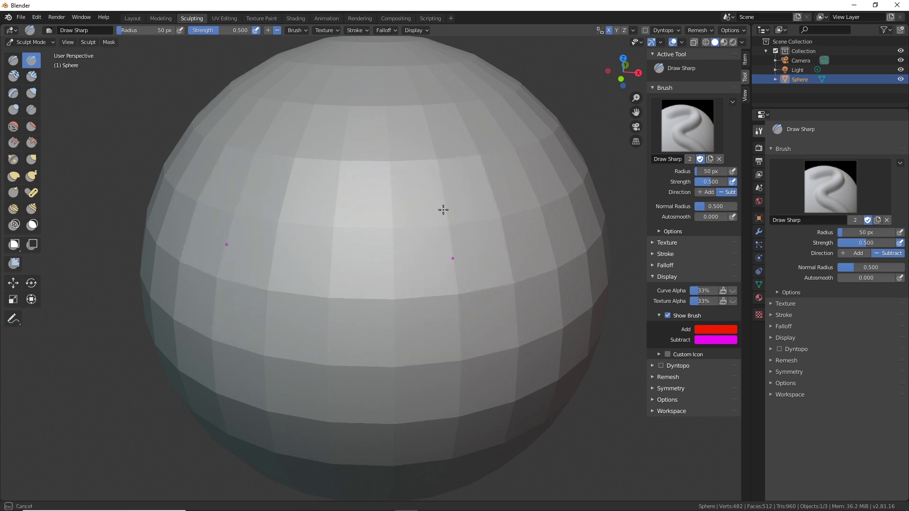
Try normal and inverted Draw Sharp strokes with a 121 px radius on the sphere and undo them.
scroll(476, 270, down, 3)
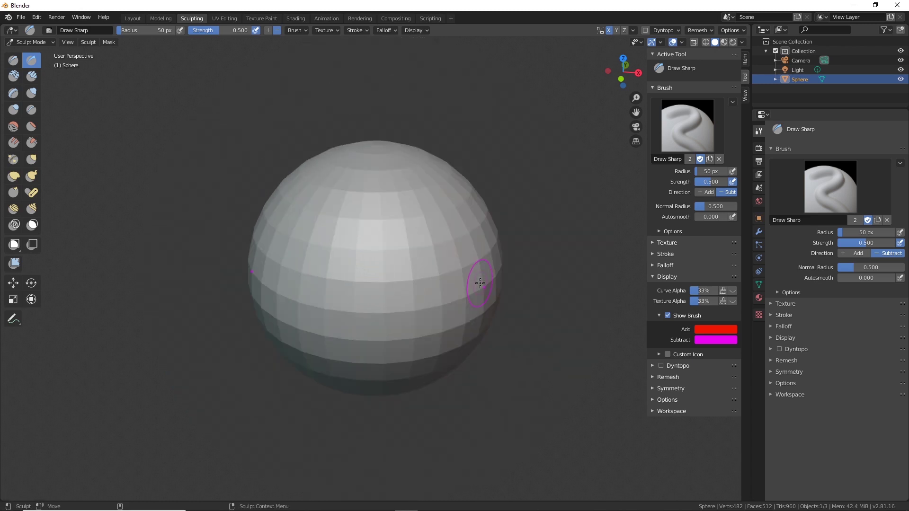
drag(123, 30, 131, 31)
mouse_move(412, 266)
mouse_down()
mouse_move(402, 231)
mouse_move(409, 260)
mouse_move(422, 215)
mouse_move(416, 278)
mouse_move(419, 287)
mouse_move(432, 261)
mouse_move(439, 311)
mouse_up()
mouse_move(527, 356)
middle_down()
mouse_move(462, 356)
mouse_move(539, 355)
mouse_move(577, 366)
mouse_move(559, 367)
middle_up()
key(ctrl+z)
key(ctrl+z)
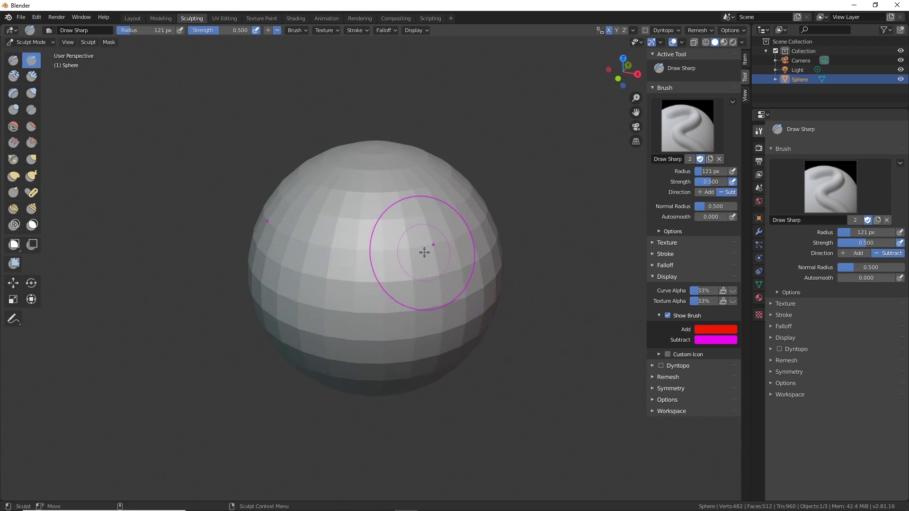
mouse_move(418, 238)
ctrl+mouse_down()
mouse_move(436, 275)
mouse_move(428, 262)
mouse_move(422, 308)
ctrl+mouse_up()
key(ctrl+z)
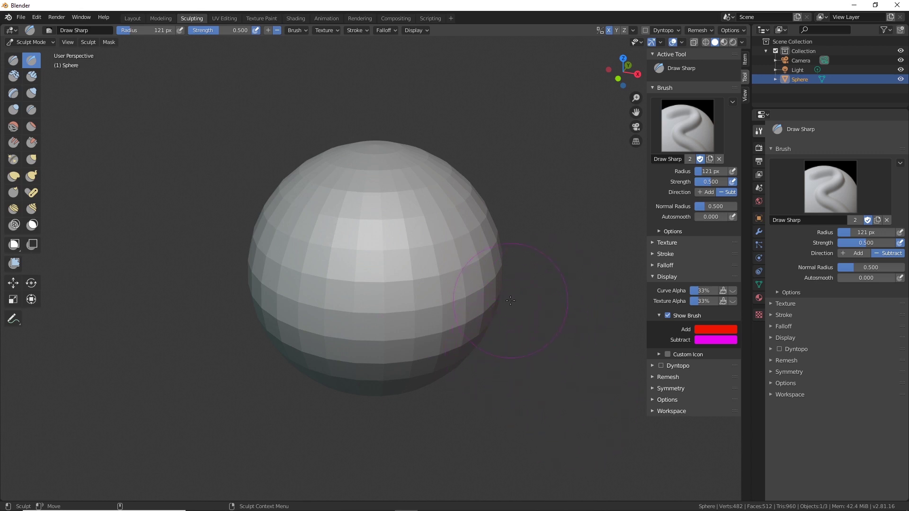
Toggle the Draw Sharp brush's direction between Add and Subtract and leave it on Add.
middle_drag(510, 326, 504, 335)
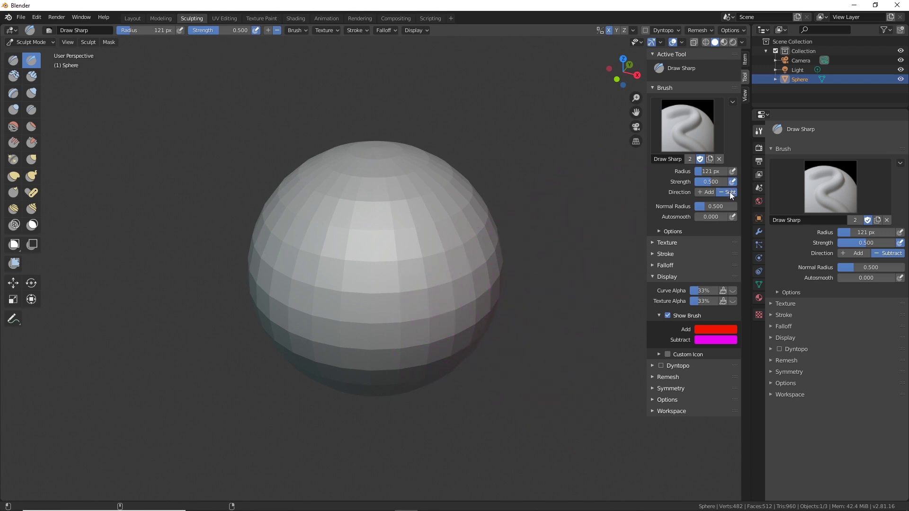
click(703, 192)
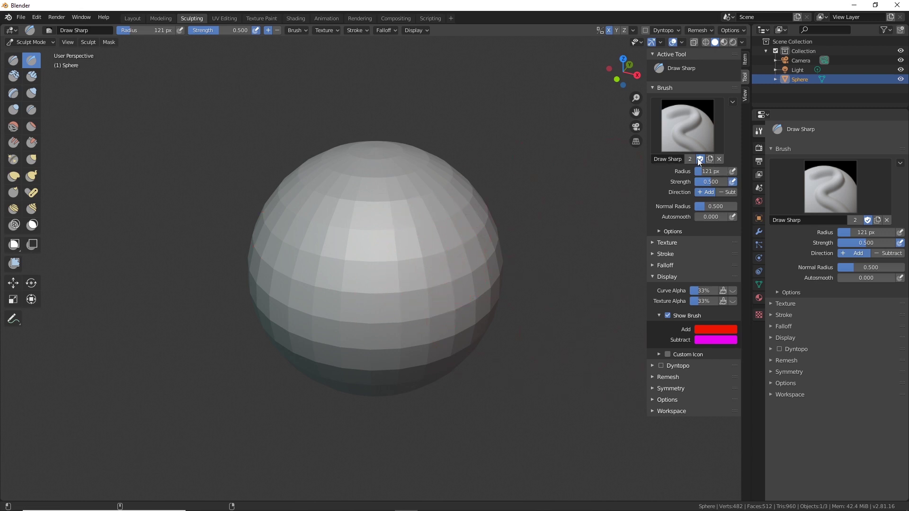
click(728, 193)
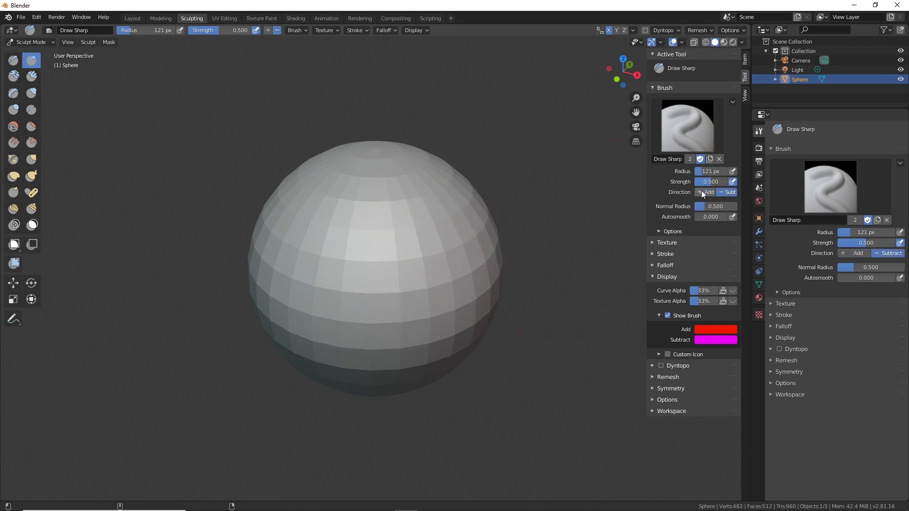
click(701, 193)
click(727, 192)
click(704, 193)
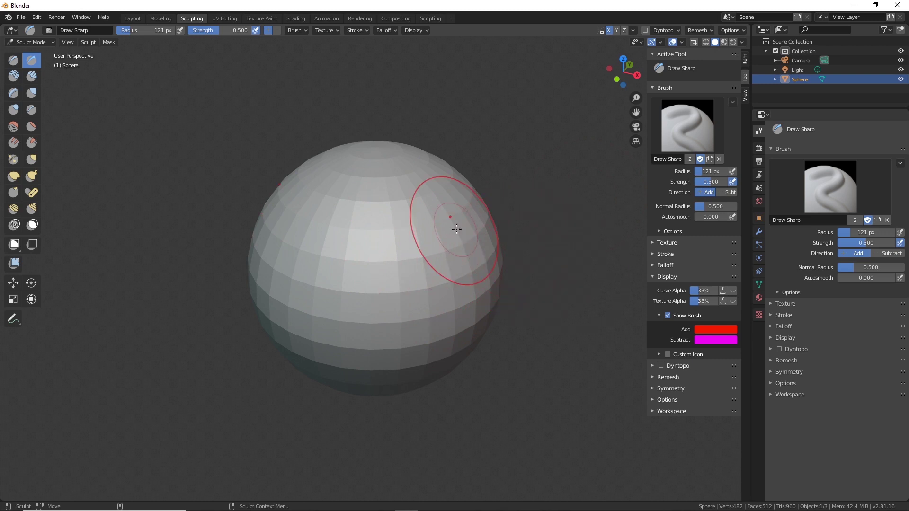
Reduce the Draw Sharp brush's radius to 71 px.
right_click(432, 237)
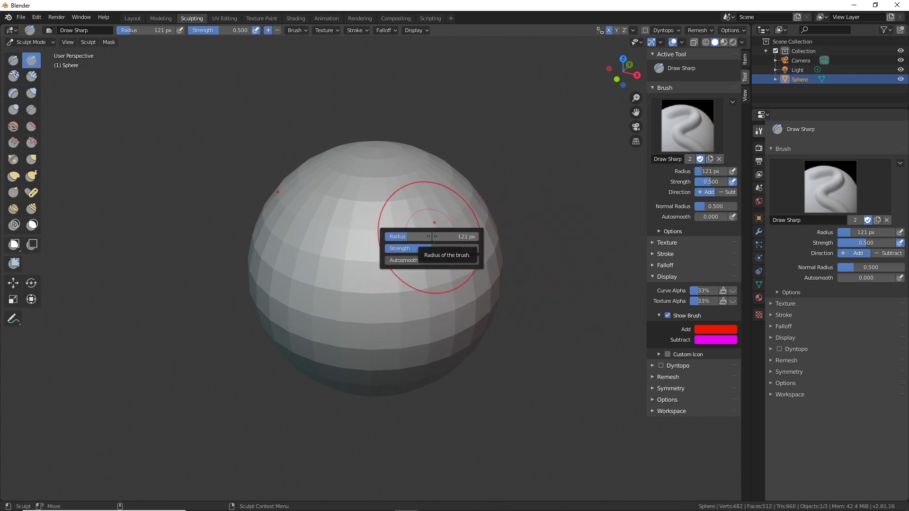
mouse_move(411, 236)
mouse_down()
mouse_move(419, 236)
mouse_move(402, 236)
mouse_up()
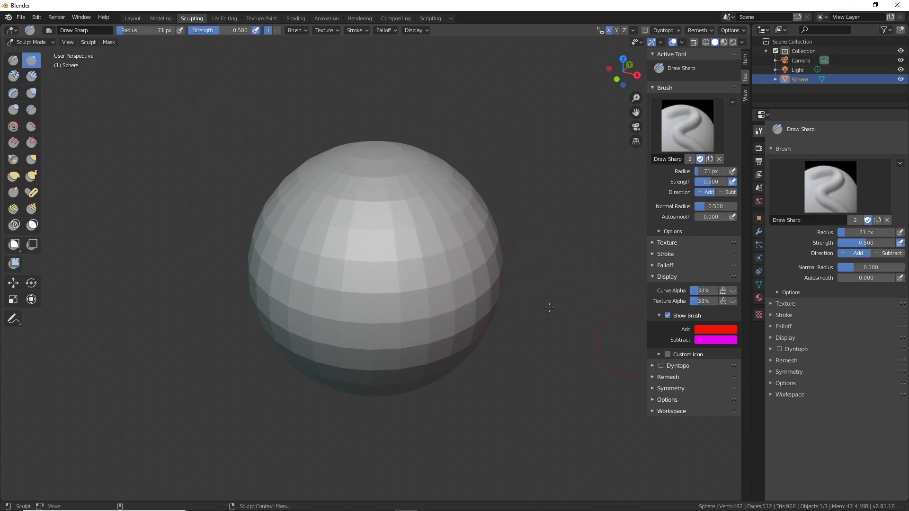
right_click(454, 237)
middle_drag(571, 267, 398, 213)
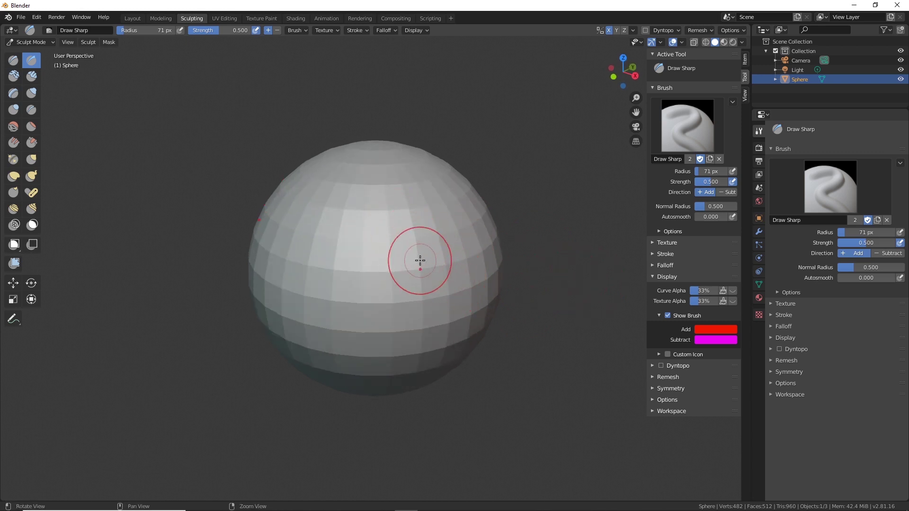
middle_drag(420, 261, 428, 268)
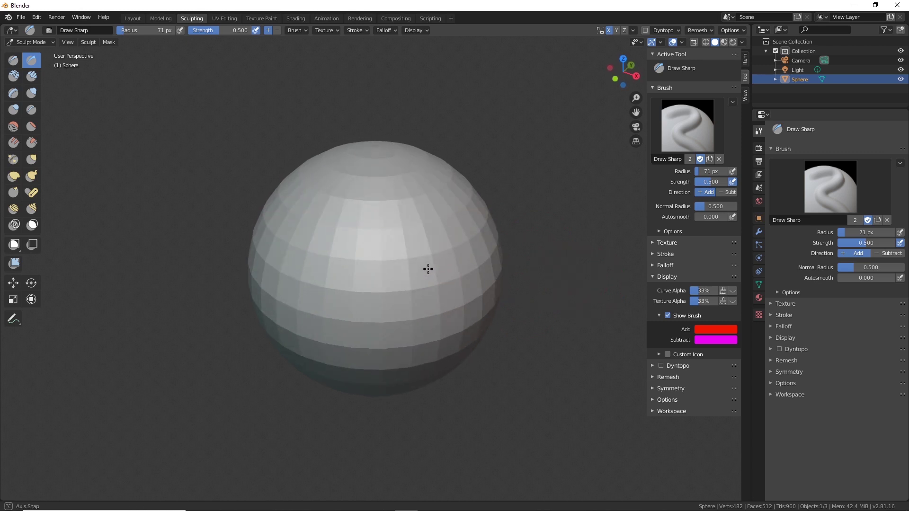
Check the Symmetry, Remesh and Texture settings available for the active brush.
click(654, 389)
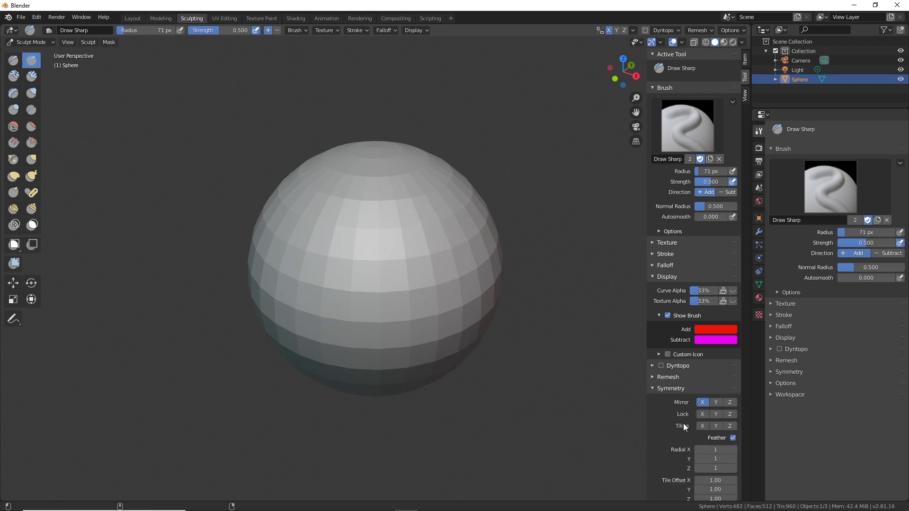
click(656, 389)
click(654, 377)
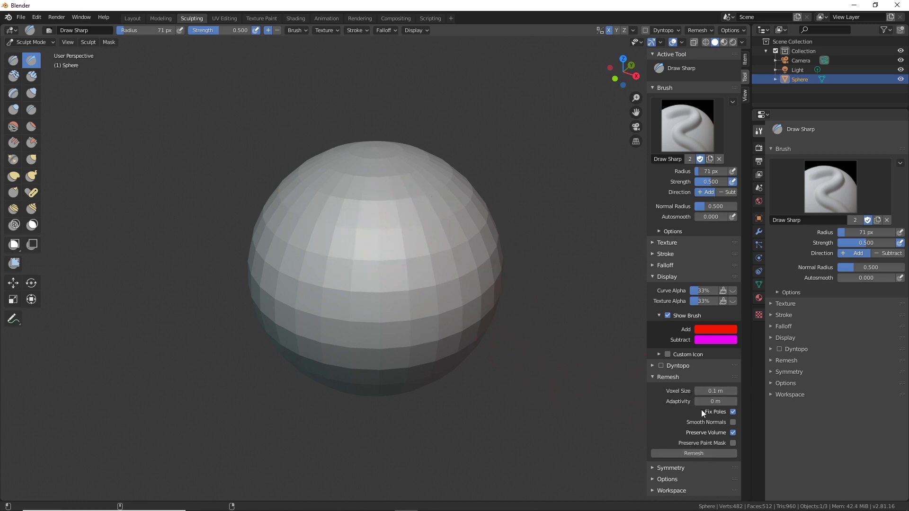
click(651, 377)
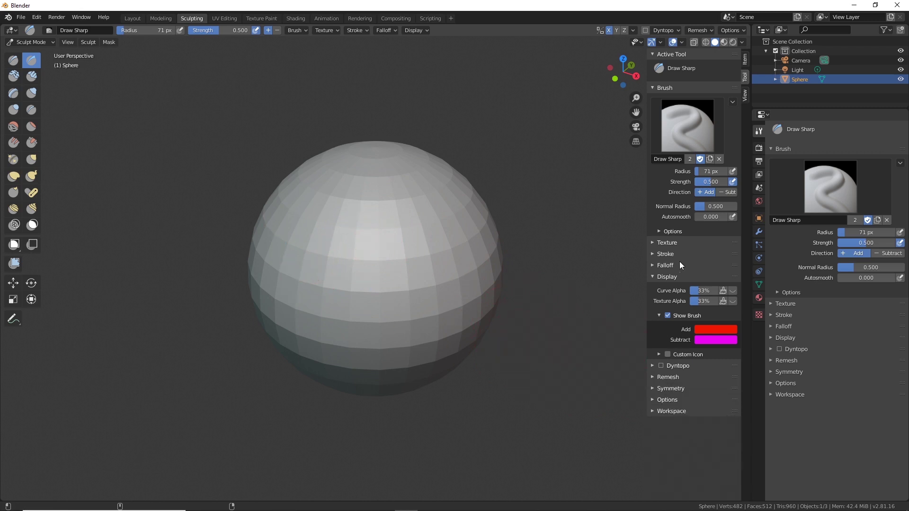
click(656, 244)
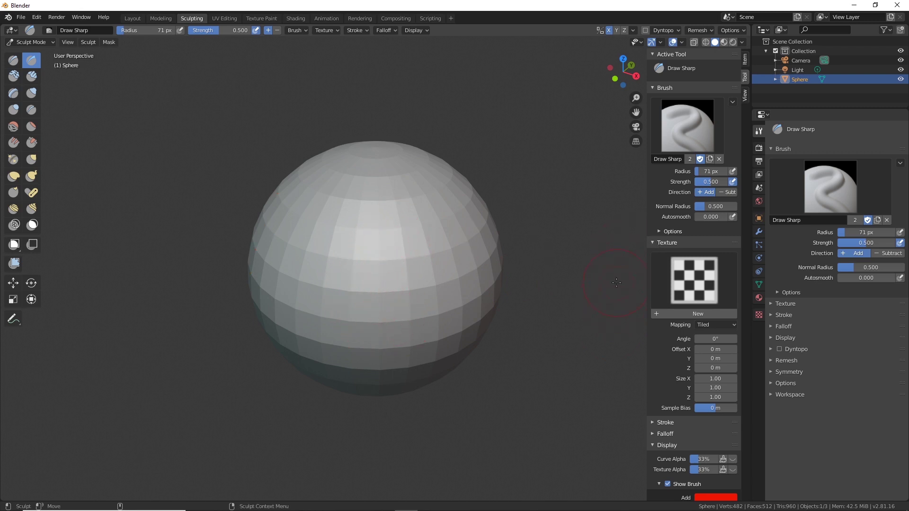
click(651, 242)
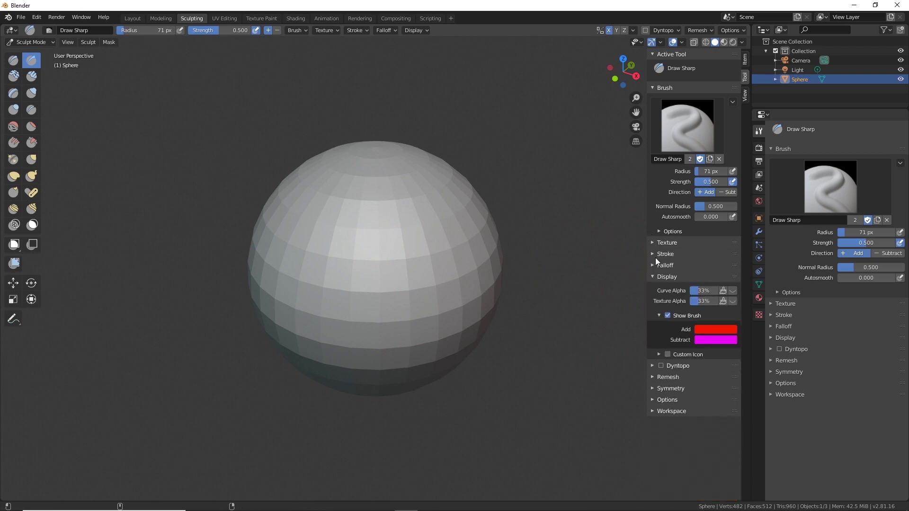
Examine the brush's Stroke settings and toggle Smooth Stroke on and off again.
click(653, 254)
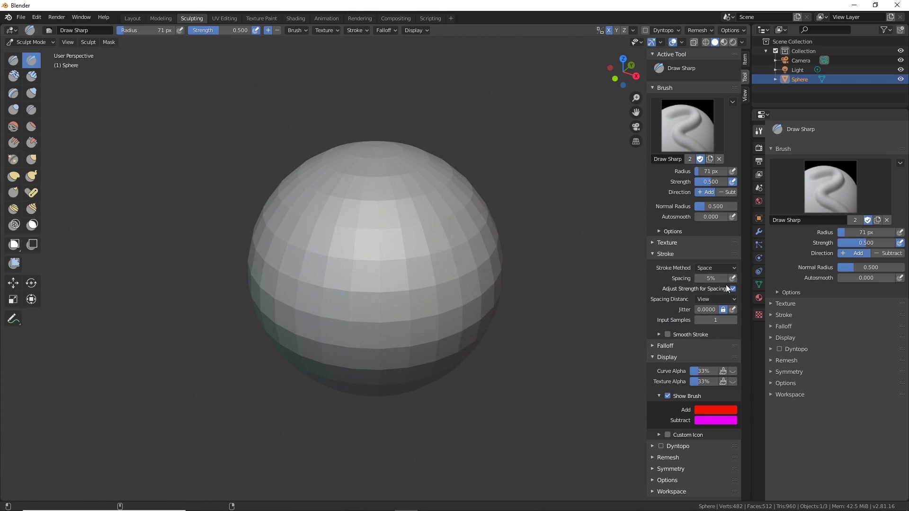
click(658, 334)
click(668, 335)
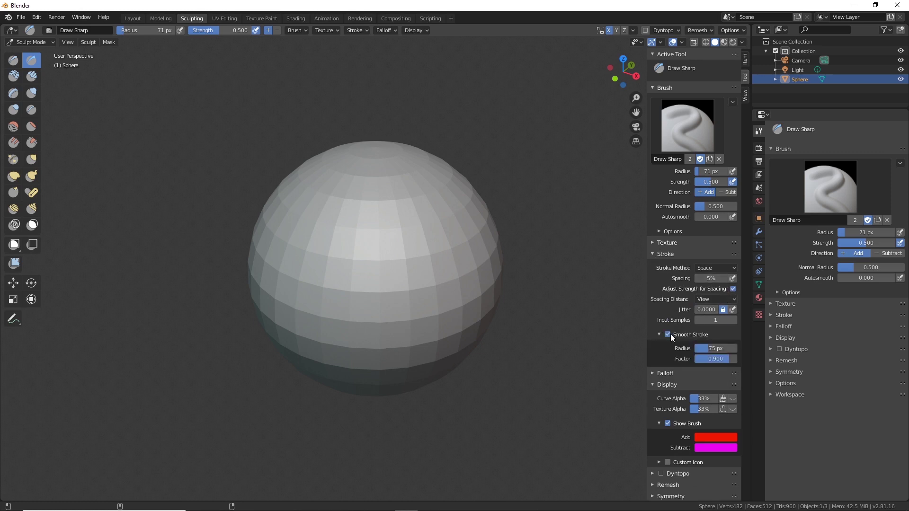
click(668, 335)
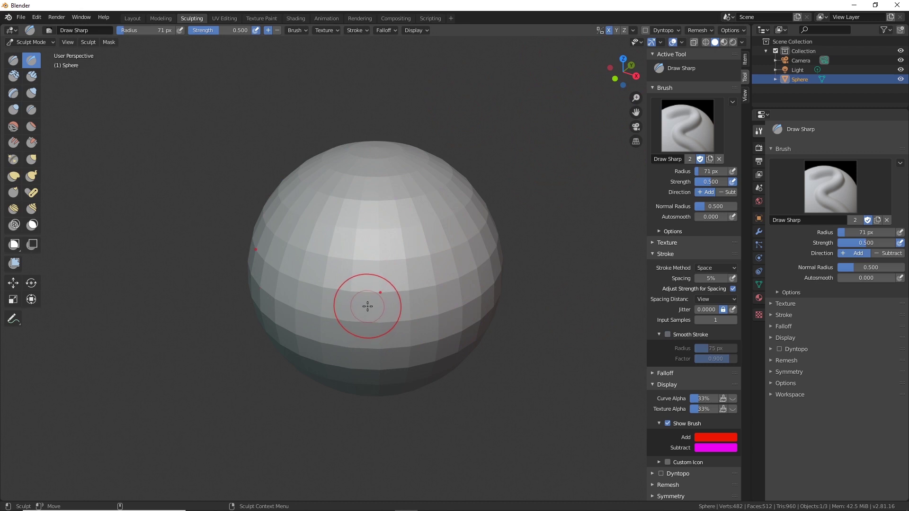
Remesh the sphere with a voxel size of 0.1 m and show its mesh in wireframe shading.
click(709, 31)
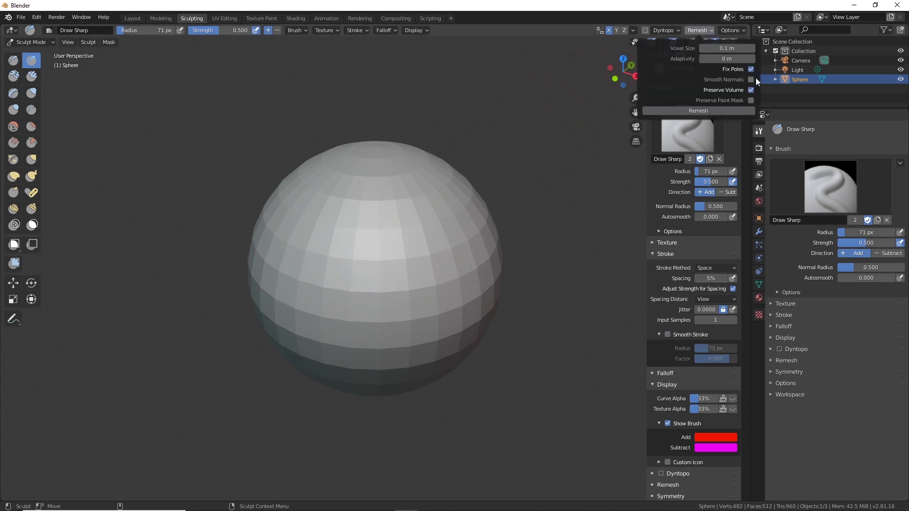
click(713, 111)
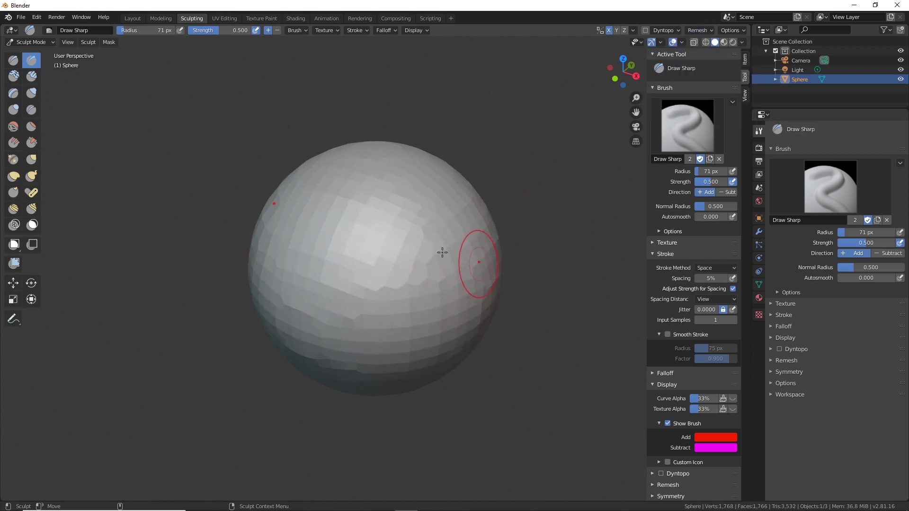
click(706, 42)
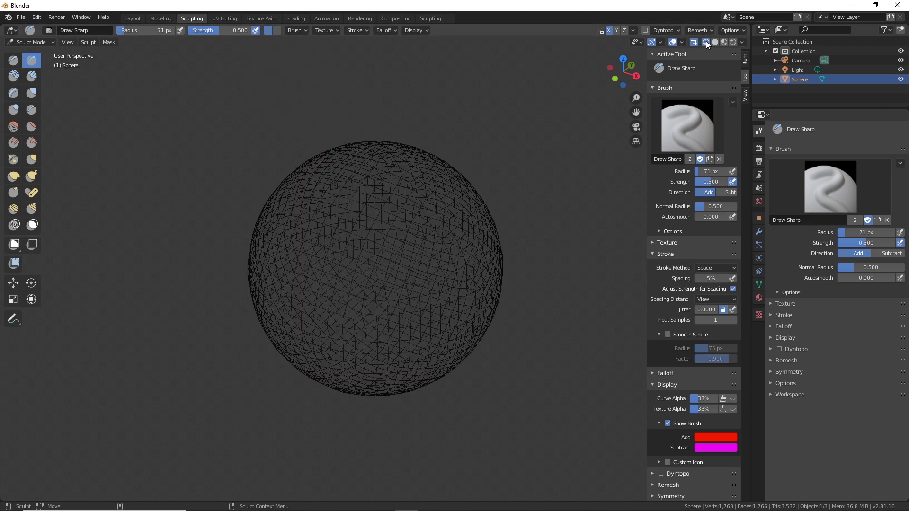
Undo the voxel remesh of the sphere and check the Remesh and sculpting Options settings.
key(ctrl+z)
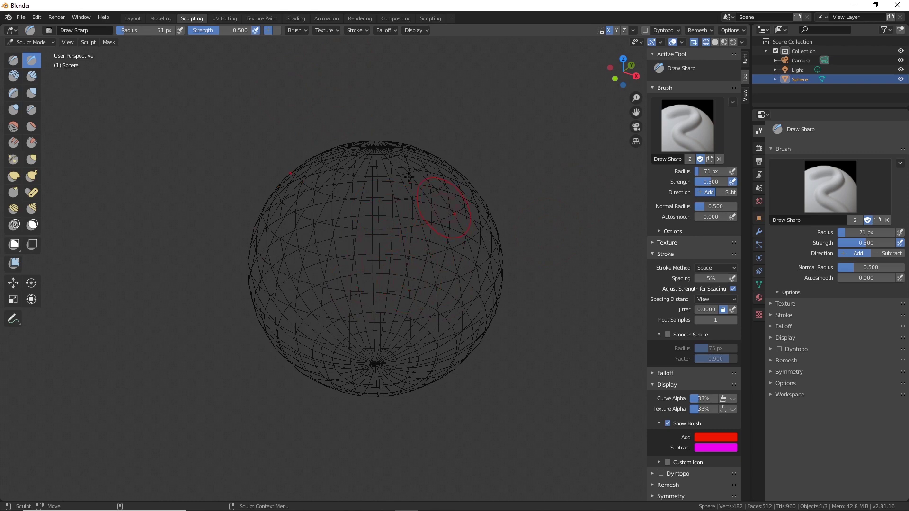
mouse_move(520, 135)
alt+mouse_down()
mouse_move(520, 173)
mouse_move(514, 130)
alt+mouse_up()
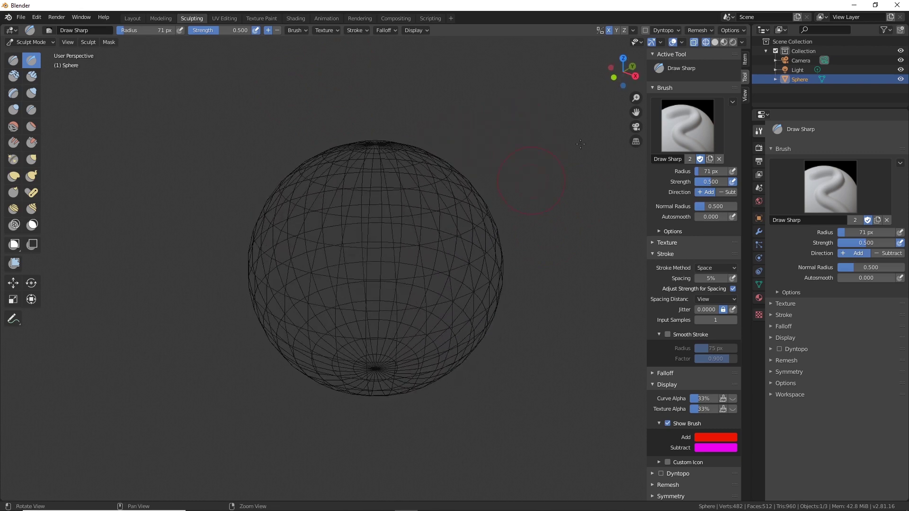
click(709, 30)
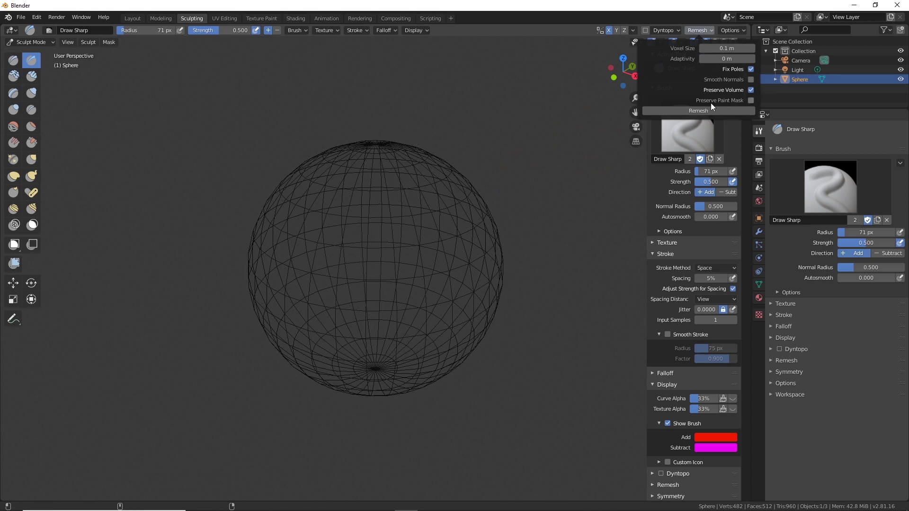
click(734, 31)
click(735, 30)
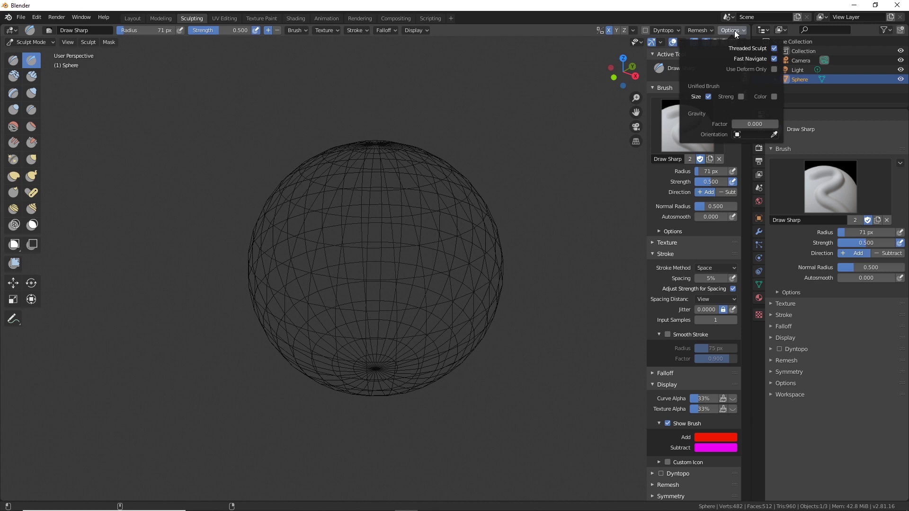
mouse_move(698, 30)
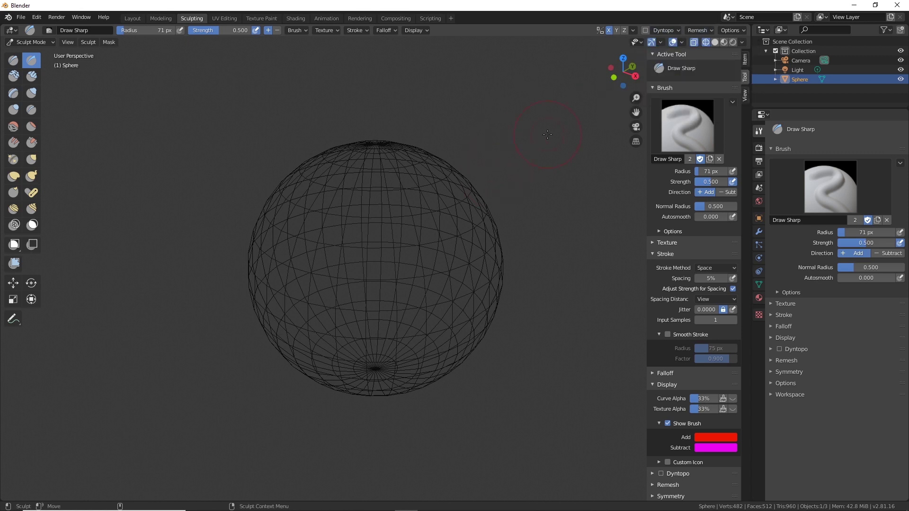
Return the viewport to solid shading and turn on the sphere's Wireframe viewport display.
scroll(500, 234, up, 2)
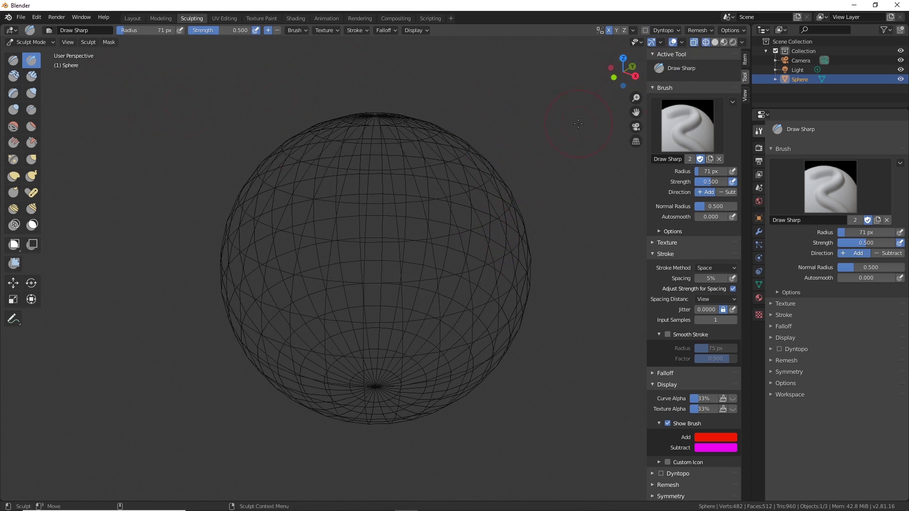
click(722, 42)
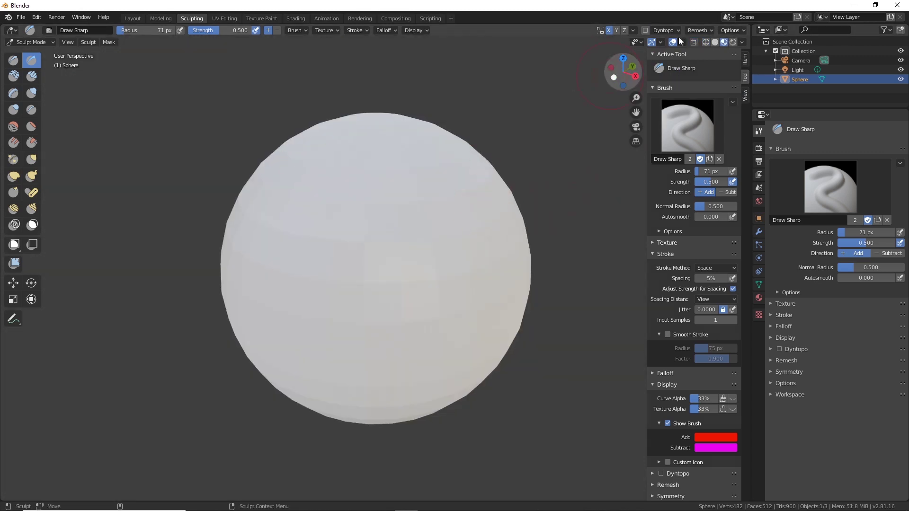
click(716, 42)
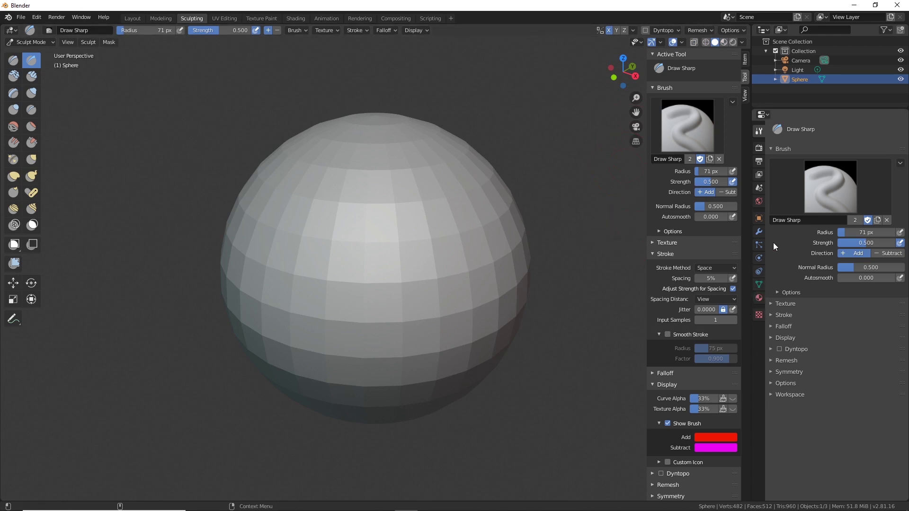
click(760, 220)
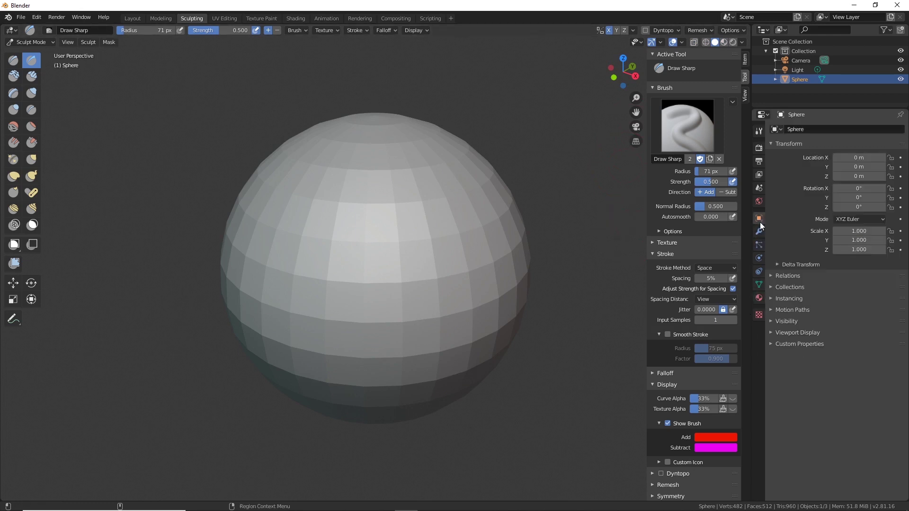
click(777, 332)
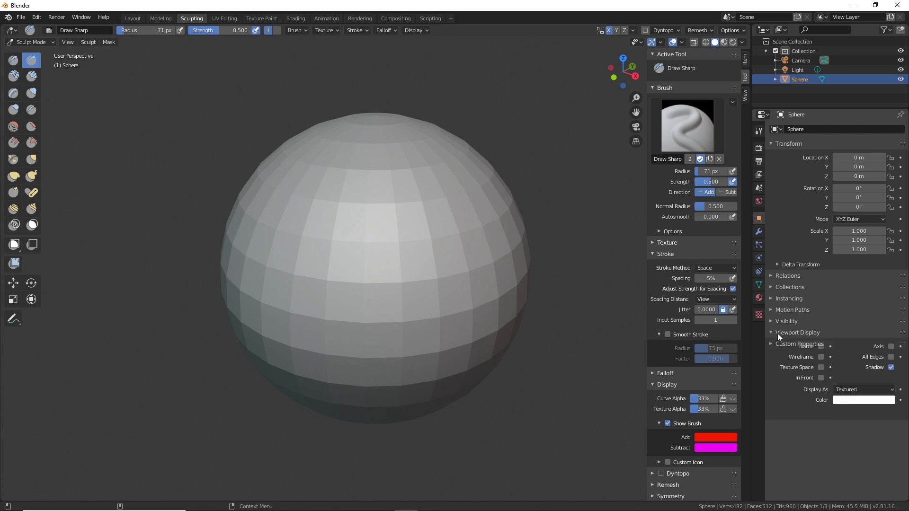
click(821, 358)
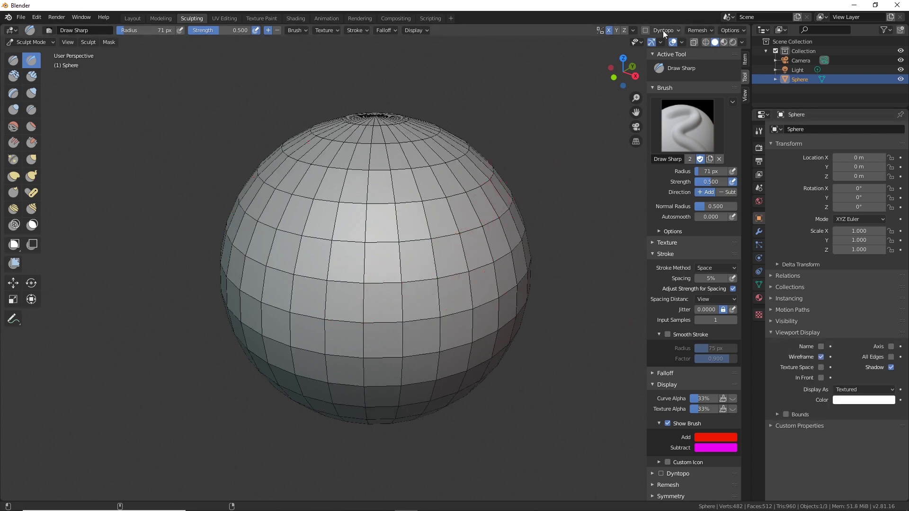
Enable Dyntopo for the sphere and accept the vertex data warning.
click(645, 31)
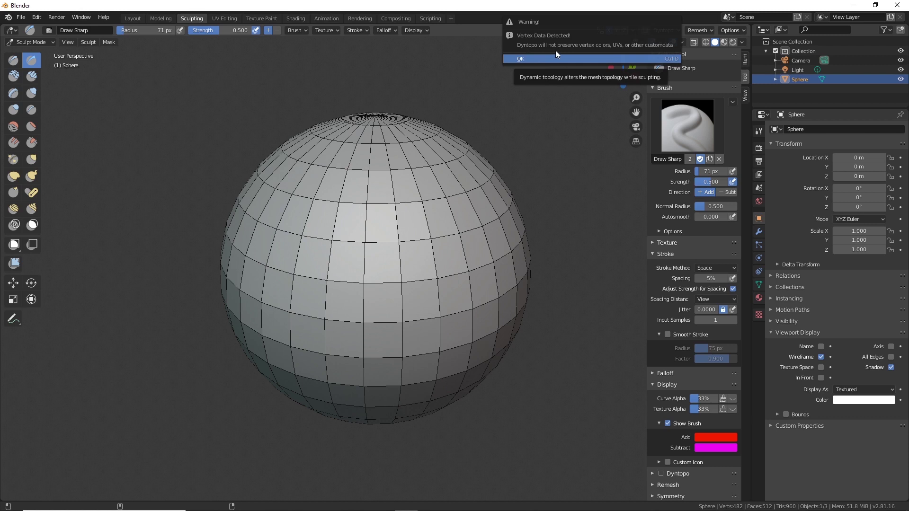
click(531, 58)
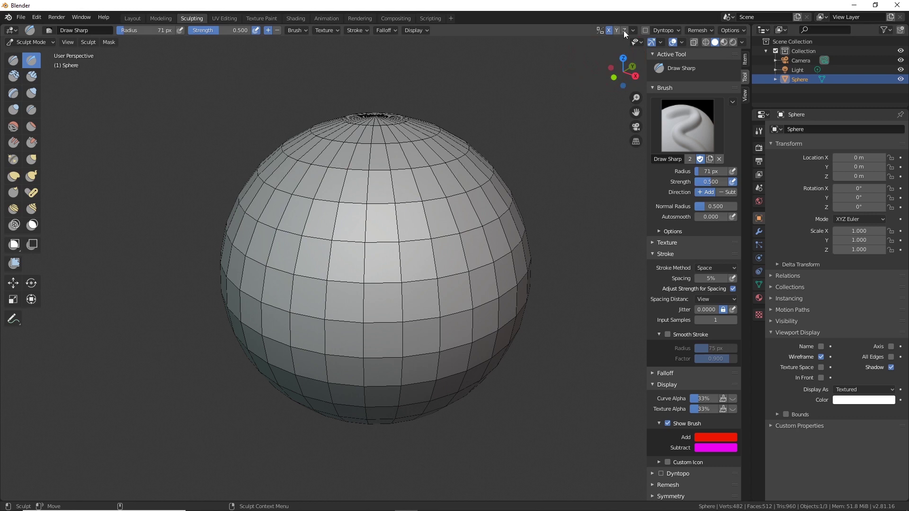
click(646, 31)
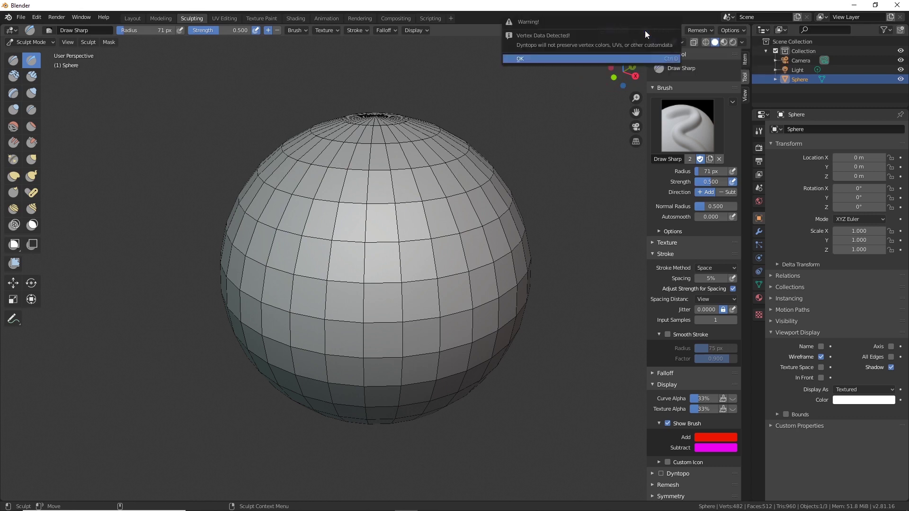
click(524, 58)
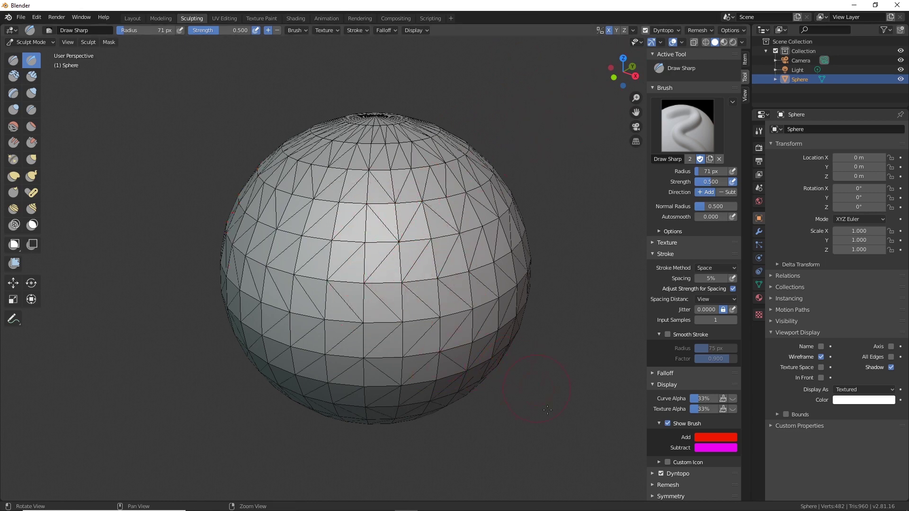
Try Draw Sharp strokes on the front of the Dyntopo sphere and undo them.
middle_drag(547, 410, 360, 266)
scroll(350, 231, up, 3)
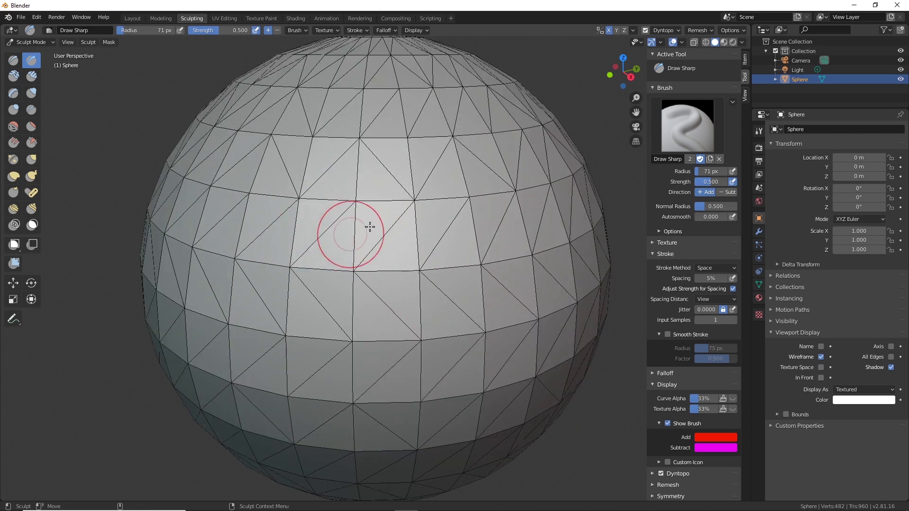
drag(369, 227, 364, 218)
drag(430, 184, 378, 221)
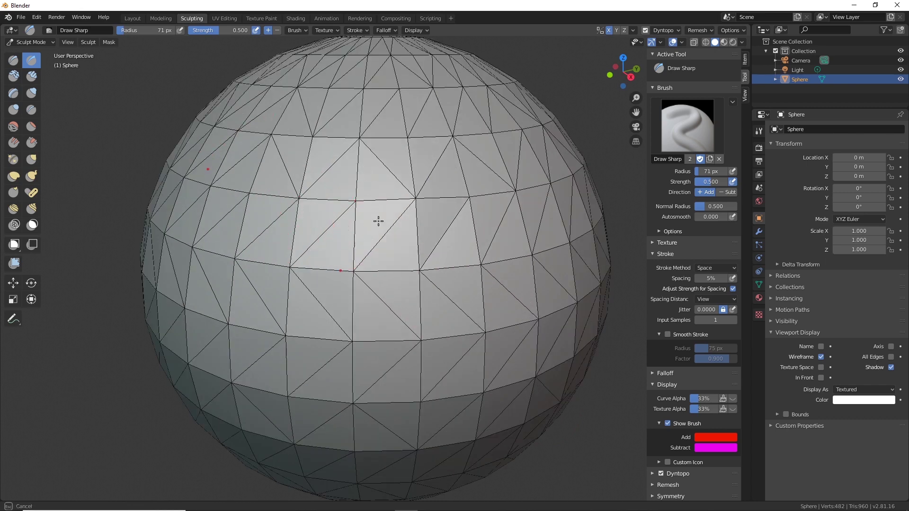
drag(341, 269, 343, 268)
key(ctrl+z)
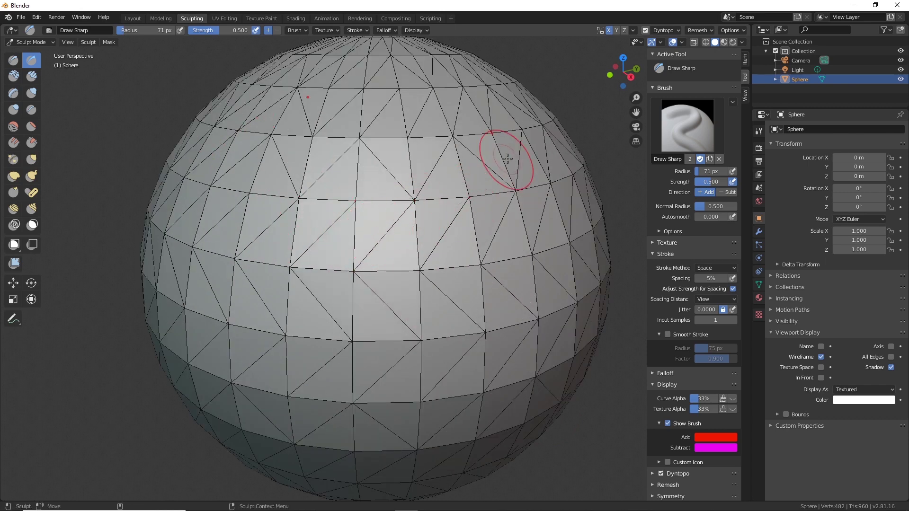
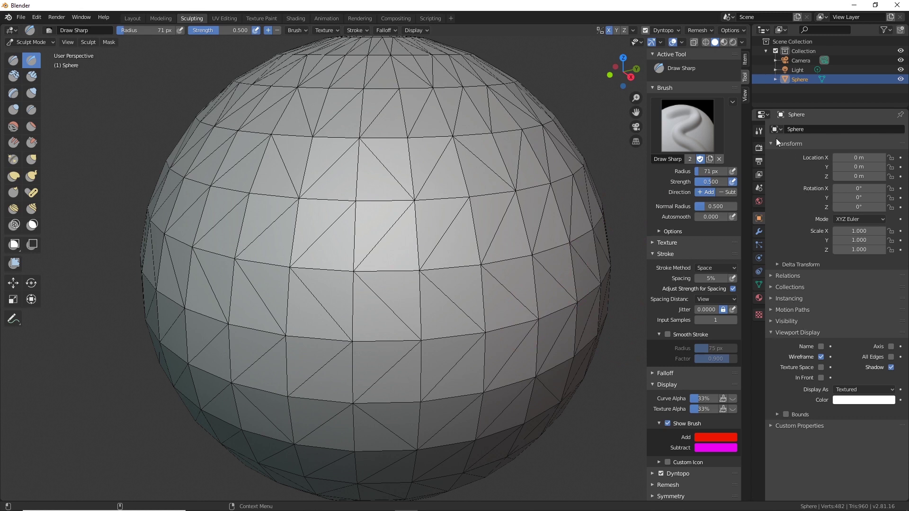
Show the Dyntopo settings in the tool properties, try one Draw Sharp stroke from farther away, and undo it.
click(758, 131)
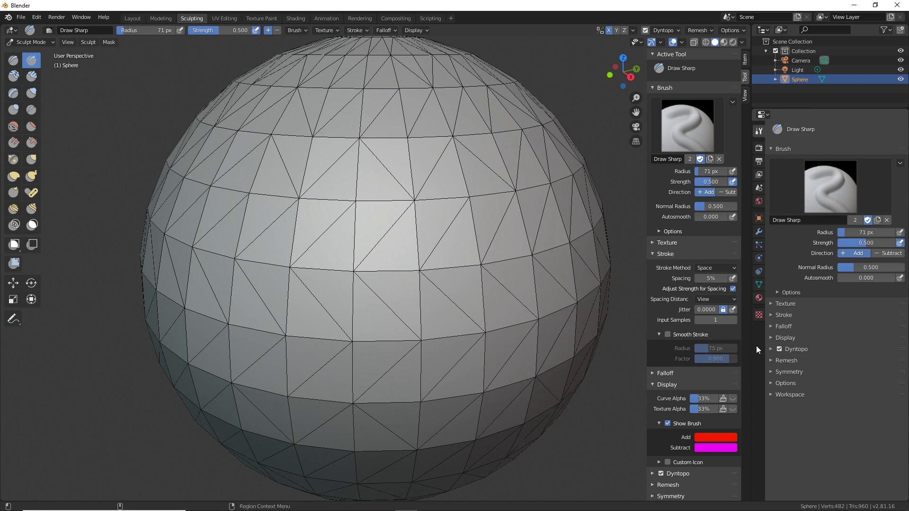
click(770, 349)
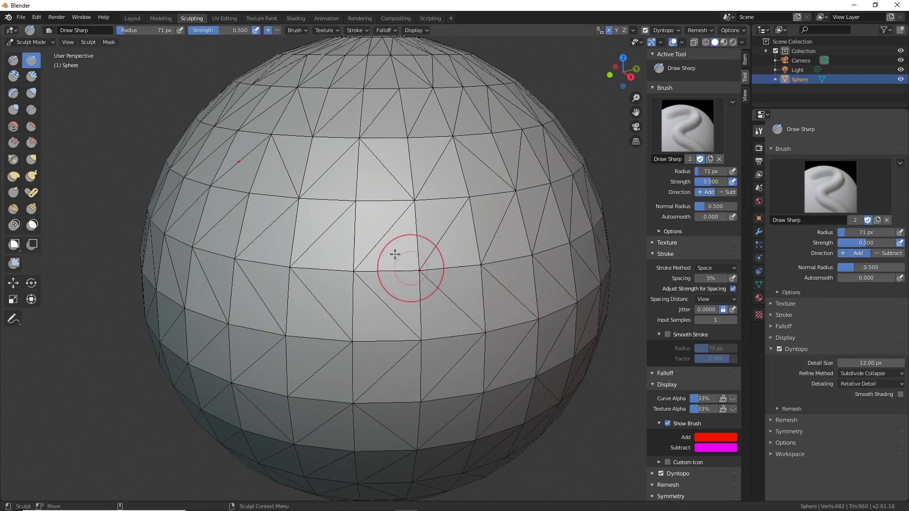
scroll(402, 240, down, 3)
mouse_move(396, 287)
mouse_down()
mouse_move(375, 280)
mouse_move(374, 292)
mouse_move(350, 244)
mouse_move(377, 270)
mouse_up()
mouse_move(458, 355)
middle_down()
mouse_move(524, 353)
mouse_move(459, 354)
middle_up()
key(ctrl+z)
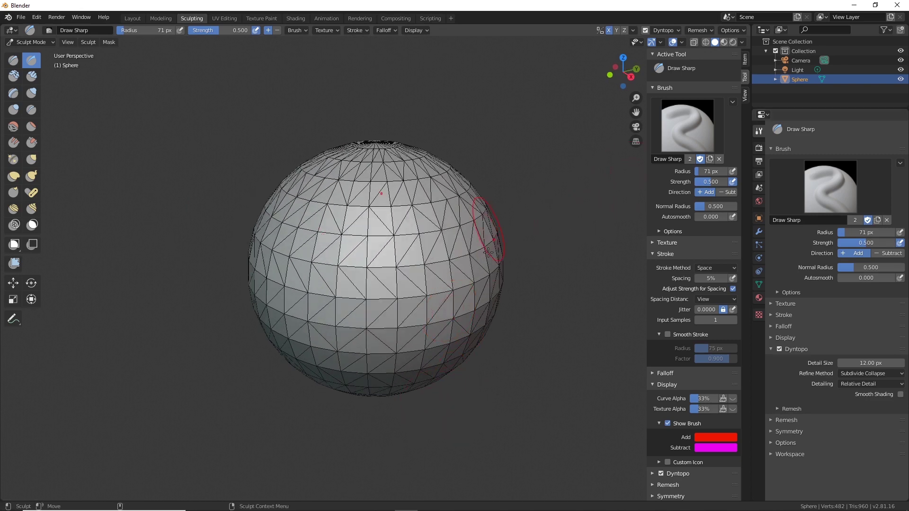
Set the Dyntopo detail size to 8.20 px, try a Draw Sharp stroke, and undo back to the sphere without Dyntopo.
click(679, 30)
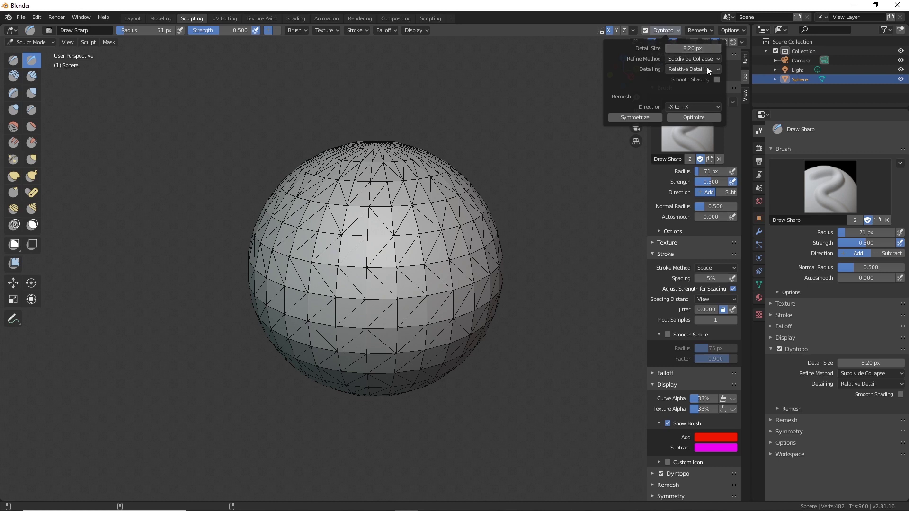
click(638, 118)
mouse_move(376, 230)
mouse_down()
mouse_move(394, 212)
mouse_move(356, 263)
mouse_move(383, 258)
mouse_up()
key(ctrl+z)
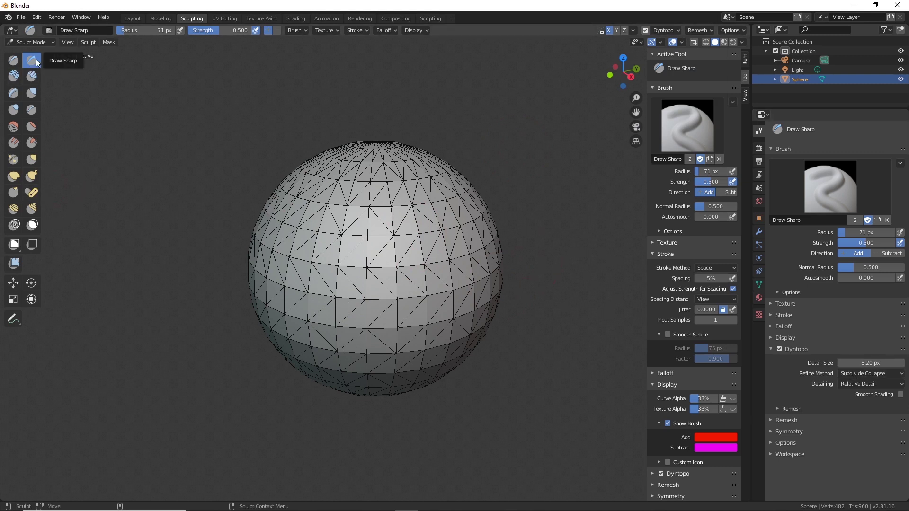
key(ctrl+z)
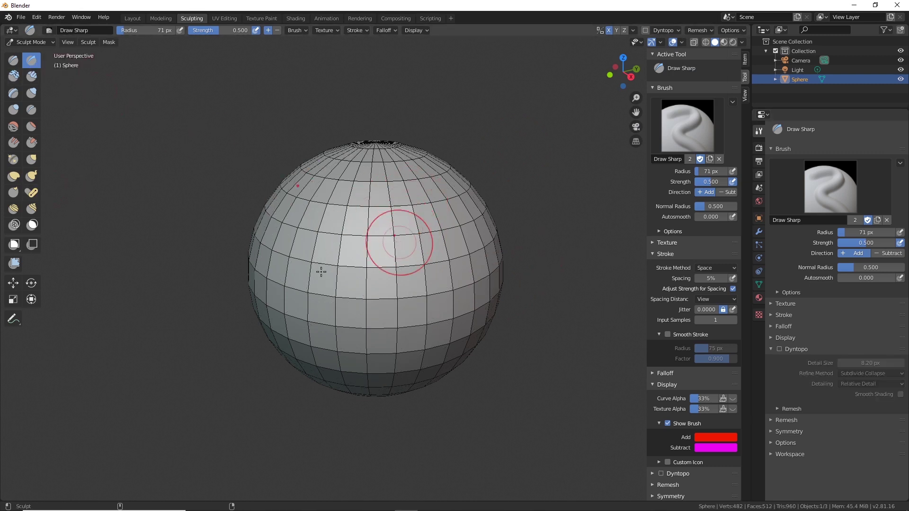
Switch to the Draw brush, try a stroke and undo it, and enable Dyntopo with the warning accepted.
click(19, 61)
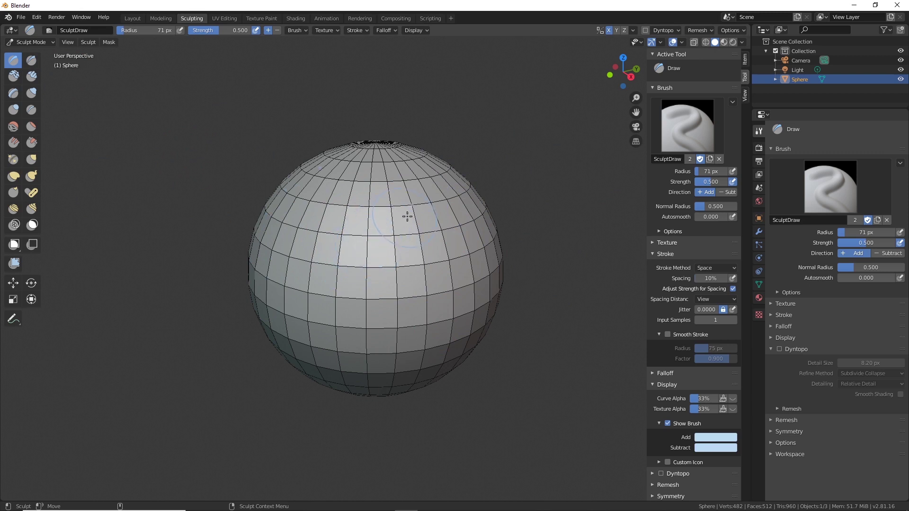
mouse_move(420, 211)
mouse_down()
mouse_move(366, 264)
mouse_move(397, 214)
mouse_move(416, 211)
mouse_up()
key(ctrl+z)
click(648, 30)
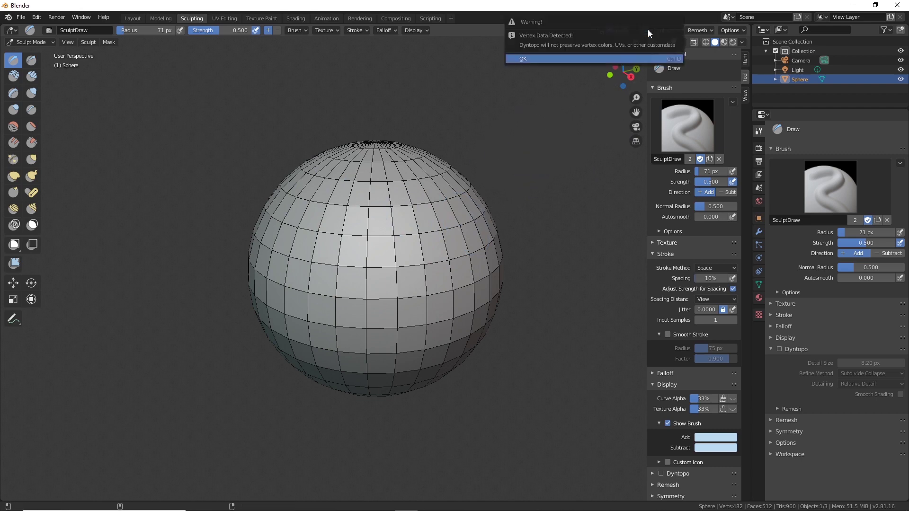
click(598, 56)
Try Draw strokes on the sphere at several zoom levels to compare the Dyntopo detail, undoing each one.
mouse_move(404, 239)
mouse_down()
mouse_move(374, 280)
mouse_move(418, 232)
mouse_up()
mouse_move(520, 389)
middle_down()
mouse_move(574, 371)
mouse_move(599, 399)
mouse_move(531, 399)
middle_up()
key(ctrl+z)
scroll(504, 334, up, 2)
mouse_move(436, 277)
mouse_down()
mouse_move(417, 198)
mouse_move(416, 249)
mouse_up()
key(ctrl+z)
scroll(452, 175, up, 3)
mouse_move(438, 178)
mouse_down()
mouse_move(391, 254)
mouse_move(422, 207)
mouse_up()
scroll(442, 210, down, 4)
key(ctrl+z)
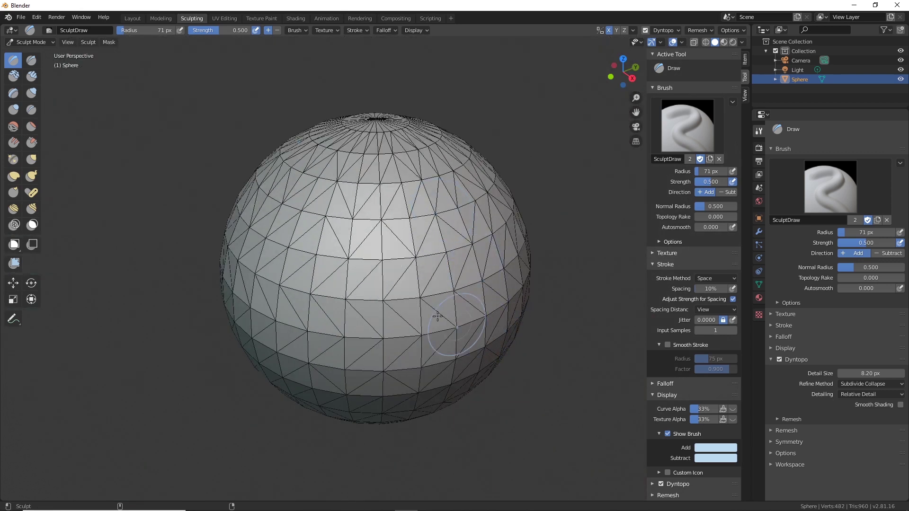
Raise the Dyntopo detail size to 14.50 px, try a Draw stroke across the sphere's front, and undo it.
scroll(427, 268, up, 4)
scroll(416, 237, down, 4)
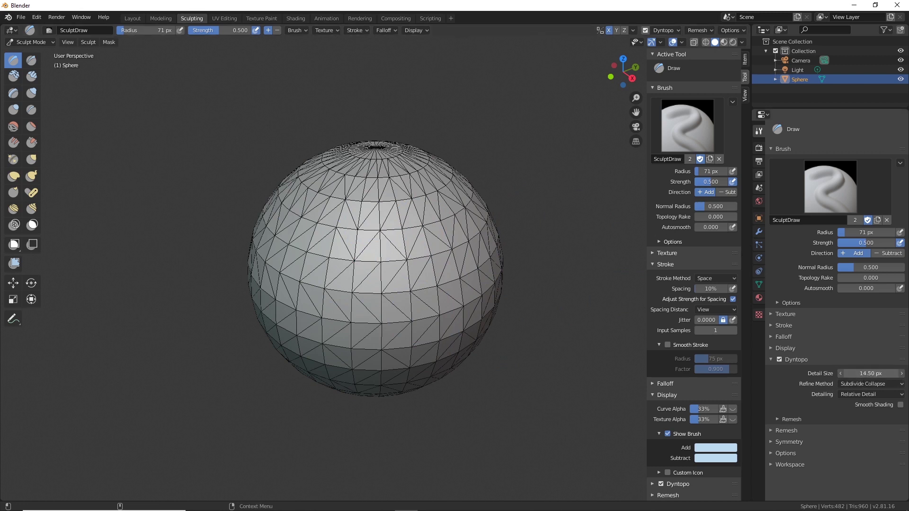
mouse_move(433, 208)
mouse_down()
mouse_move(416, 265)
mouse_move(379, 290)
mouse_up()
key(ctrl+z)
scroll(485, 326, up, 3)
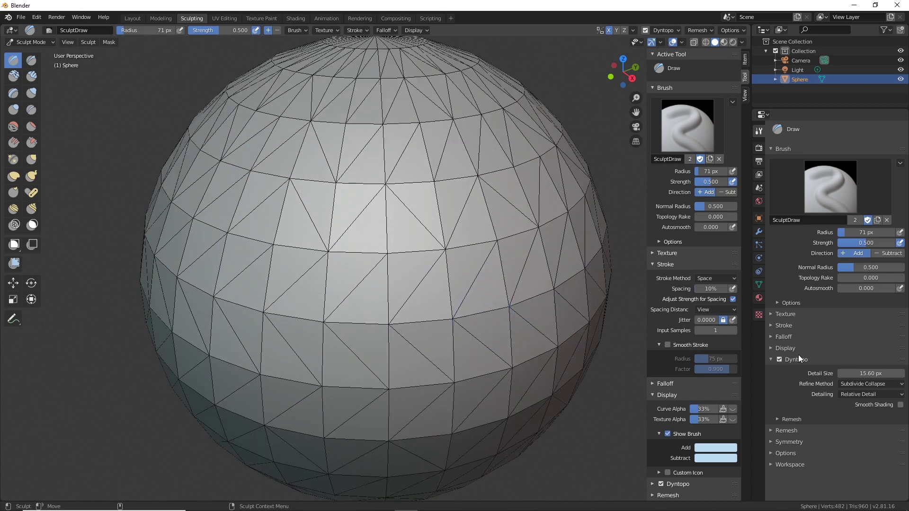
Set the Dyntopo detail size to 19.30 px and sculpt a raised mound on the sphere's front with the Draw brush.
drag(859, 376, 876, 374)
mouse_move(436, 209)
mouse_down()
mouse_move(403, 280)
mouse_move(372, 291)
mouse_move(429, 204)
mouse_move(310, 280)
mouse_move(354, 284)
mouse_move(423, 271)
mouse_move(379, 331)
mouse_move(427, 246)
mouse_move(412, 308)
mouse_move(466, 304)
mouse_move(481, 274)
mouse_move(460, 215)
mouse_move(443, 199)
mouse_move(472, 270)
mouse_move(473, 303)
mouse_move(417, 296)
mouse_up()
scroll(472, 270, down, 2)
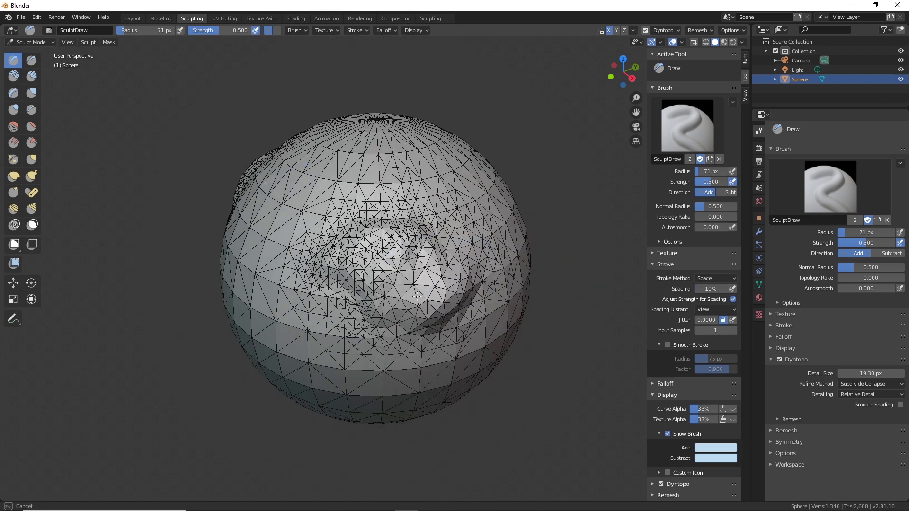
mouse_move(410, 246)
mouse_down()
mouse_move(371, 266)
mouse_move(379, 246)
mouse_move(332, 275)
mouse_move(417, 259)
mouse_move(448, 264)
mouse_up()
scroll(389, 251, down, 2)
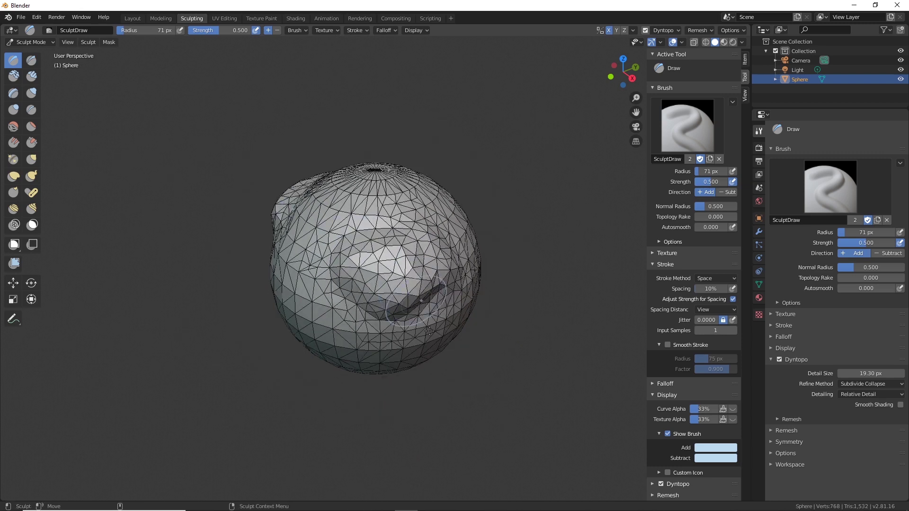
Examine the triangle density of the sculpted mound and surrounding mesh from several angles and distances.
mouse_move(448, 264)
middle_down()
mouse_move(456, 312)
mouse_move(424, 283)
mouse_move(444, 256)
middle_up()
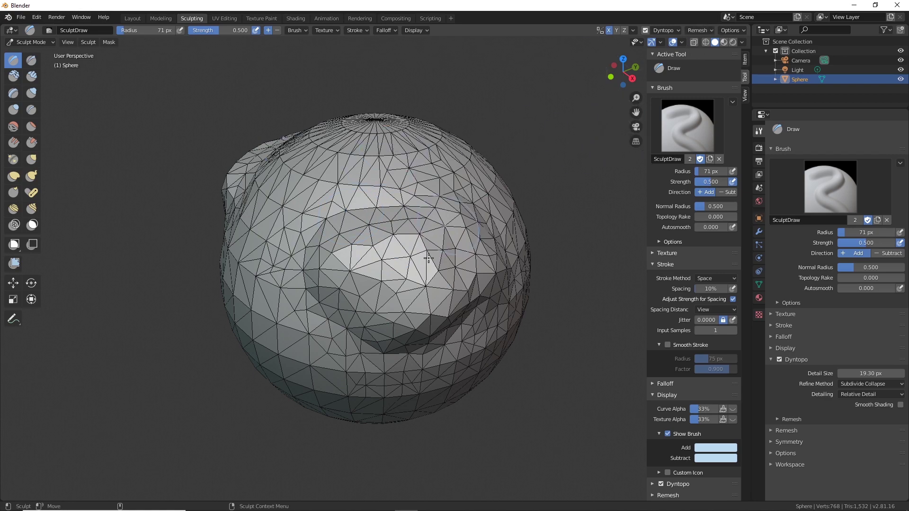
middle_drag(369, 271, 375, 243)
mouse_move(421, 259)
middle_down()
mouse_move(418, 278)
mouse_move(420, 267)
middle_up()
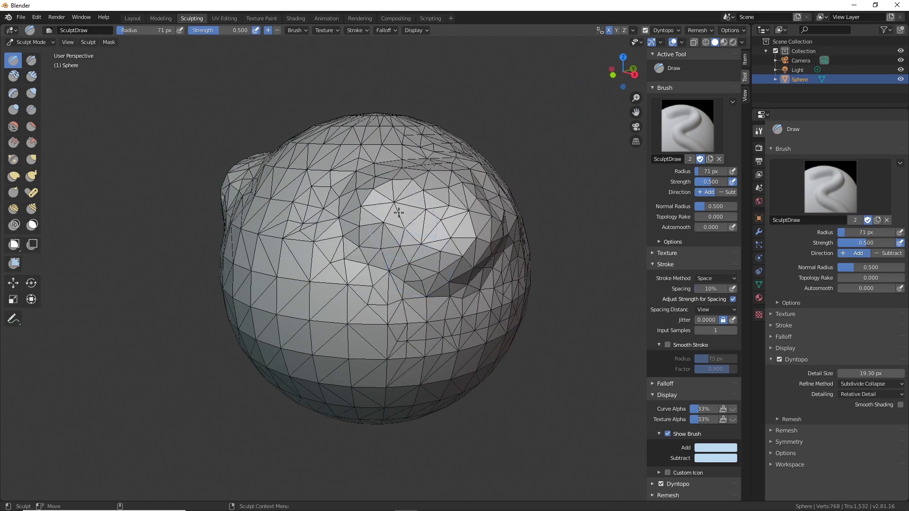
scroll(399, 212, down, 2)
mouse_move(399, 212)
middle_down()
mouse_move(378, 261)
mouse_move(406, 252)
middle_up()
scroll(405, 249, up, 2)
middle_drag(391, 212, 403, 216)
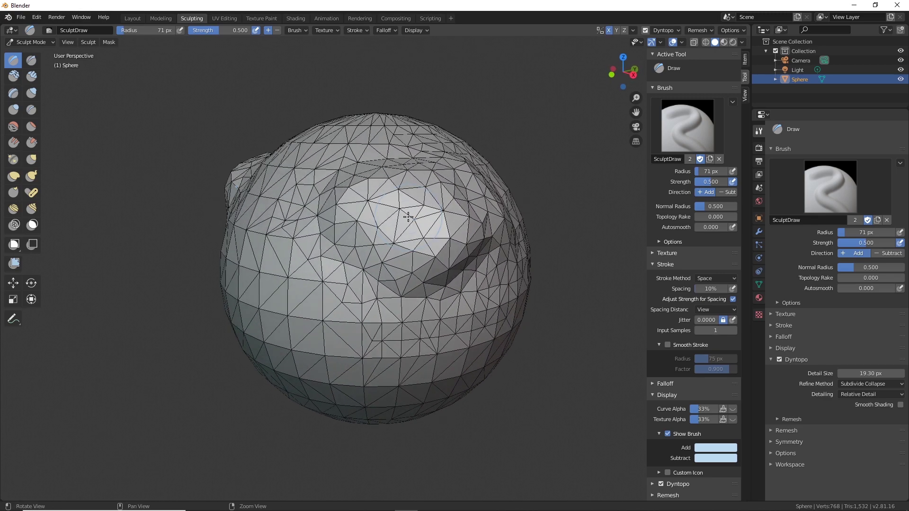
Smooth the raised mound on the sphere's front until it is level with the surrounding surface.
scroll(402, 216, down, 3)
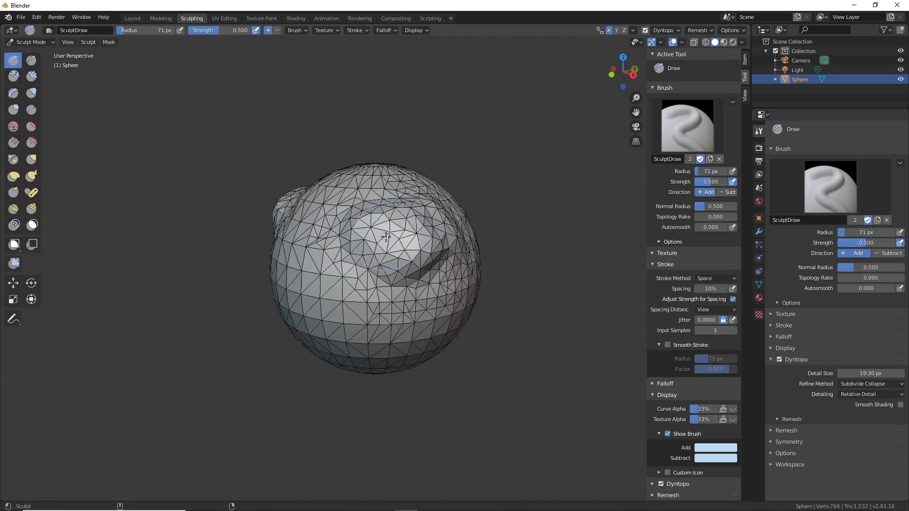
shift+drag(369, 240, 405, 217)
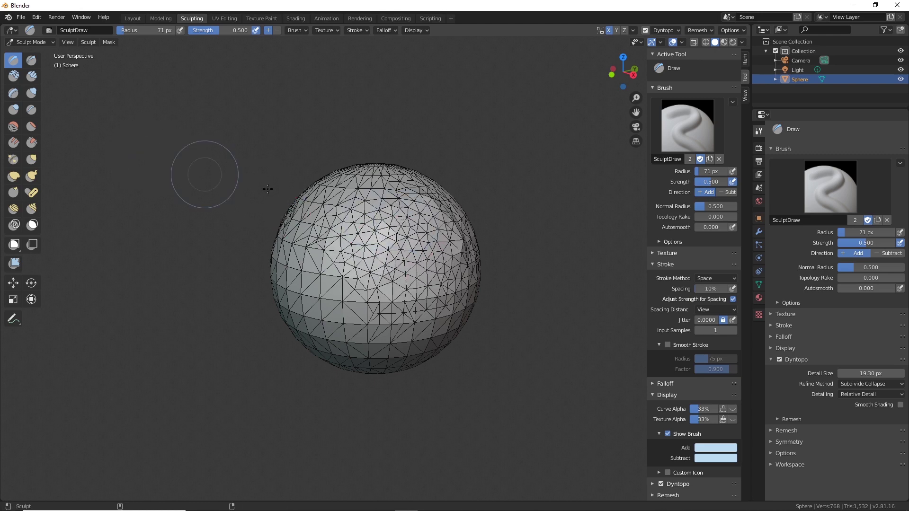
middle_drag(447, 279, 425, 289)
mouse_move(421, 274)
mouse_down()
mouse_move(400, 235)
mouse_move(352, 293)
mouse_move(334, 248)
mouse_move(411, 310)
mouse_move(421, 260)
mouse_up()
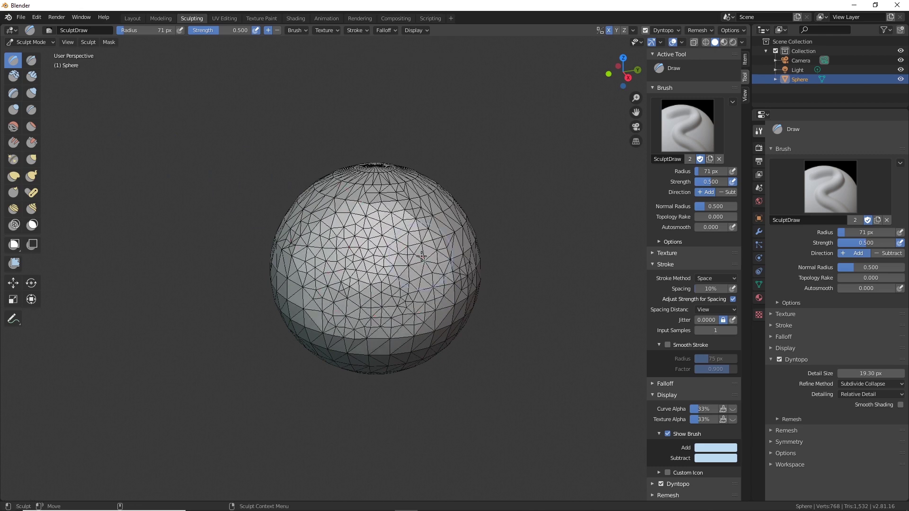
scroll(422, 257, down, 3)
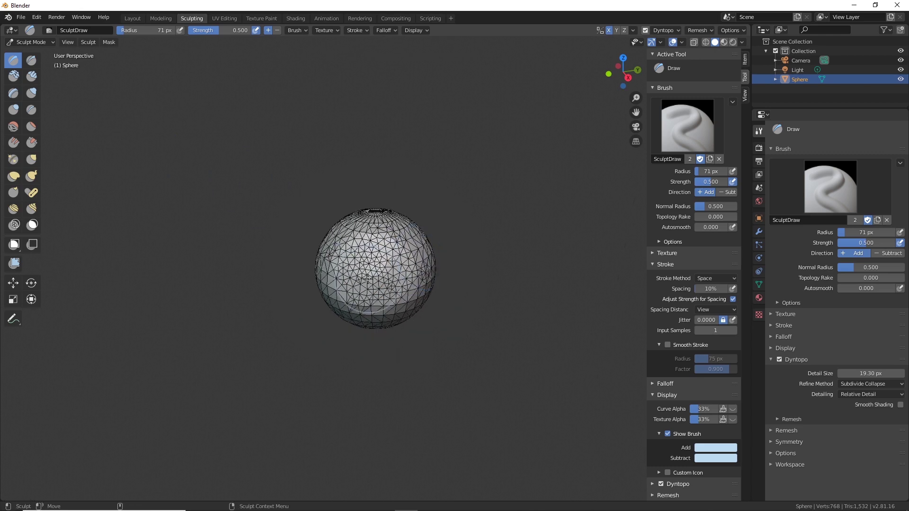
Switch to the Smooth brush and smooth the sphere's front with a few close-range strokes.
click(13, 127)
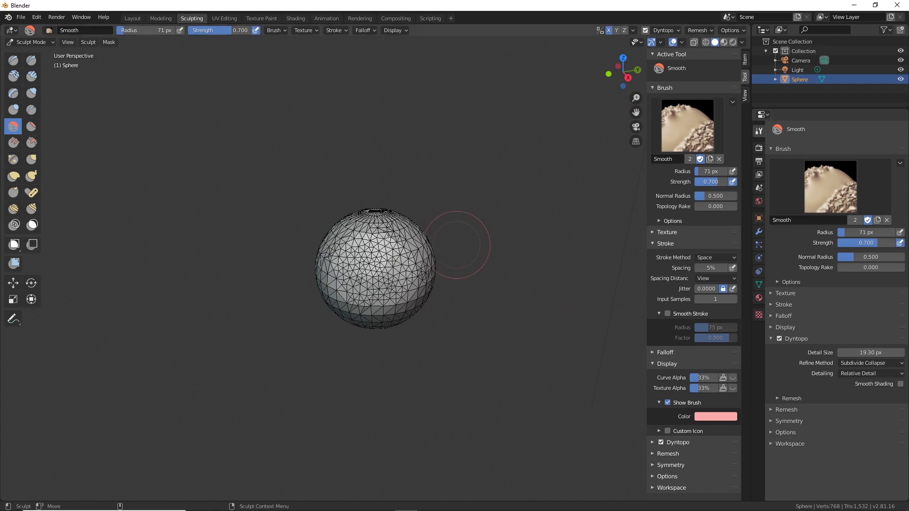
scroll(312, 296, up, 7)
drag(410, 251, 410, 234)
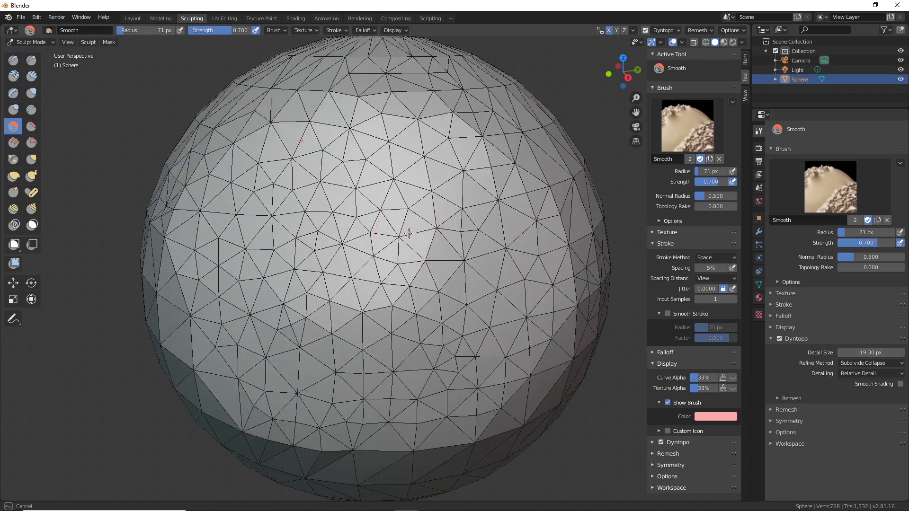
mouse_move(362, 265)
mouse_down()
mouse_move(326, 257)
mouse_move(393, 236)
mouse_up()
scroll(398, 238, down, 2)
scroll(398, 238, down, 4)
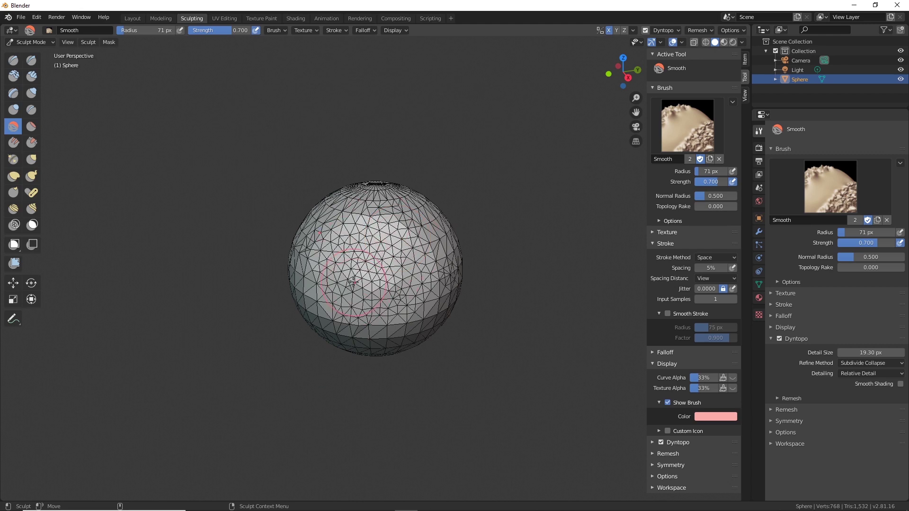
Switch back to the Draw brush, try a close-range stroke on the sphere's front, and undo it.
scroll(375, 260, up, 7)
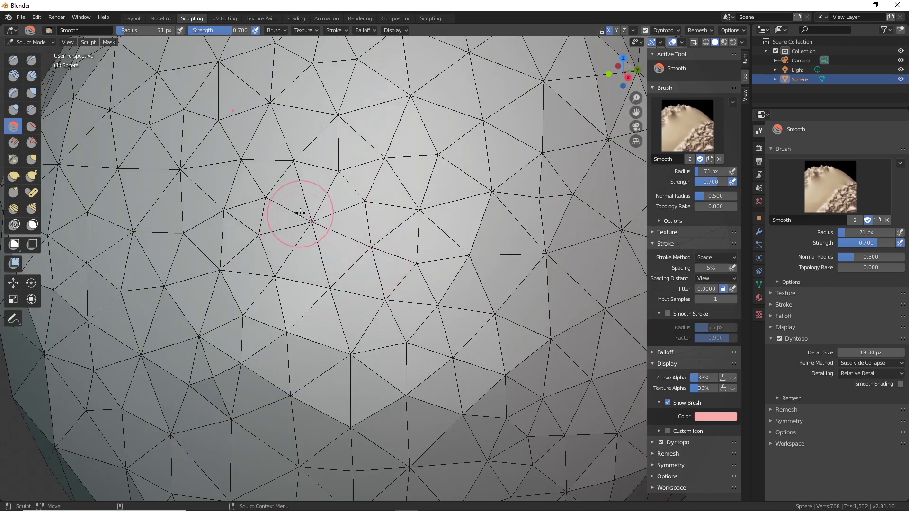
click(13, 60)
mouse_move(237, 199)
mouse_down()
mouse_move(407, 175)
mouse_move(341, 256)
mouse_move(378, 153)
mouse_up()
scroll(378, 153, down, 7)
key(ctrl+z)
key(ctrl+z)
key(ctrl+z)
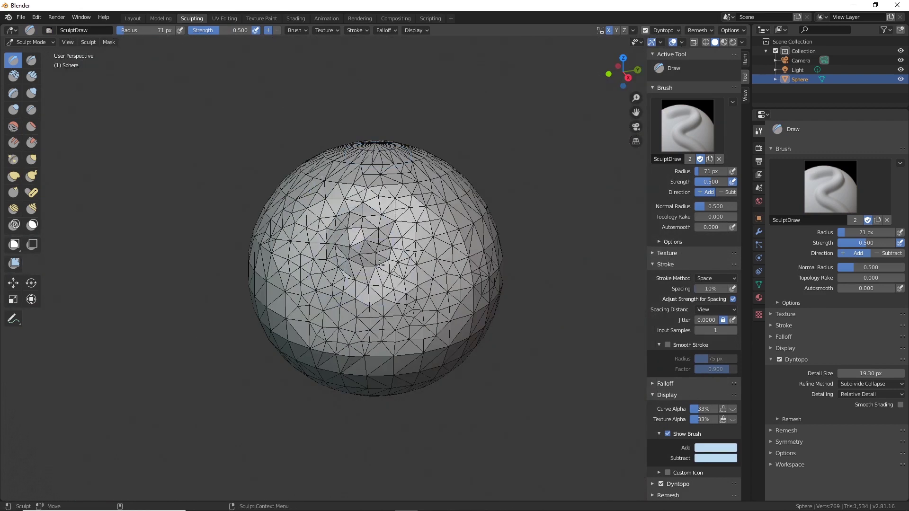
Build a dense patch of small triangles on the sphere's front with Draw strokes made at close zoom.
scroll(375, 246, up, 5)
mouse_move(349, 176)
mouse_down()
mouse_move(426, 105)
mouse_move(247, 157)
mouse_move(396, 240)
mouse_move(409, 161)
mouse_move(381, 100)
mouse_move(374, 208)
mouse_move(372, 192)
mouse_up()
scroll(390, 158, down, 4)
scroll(389, 158, down, 1)
scroll(389, 159, up, 2)
mouse_move(406, 158)
mouse_down()
mouse_move(398, 258)
mouse_move(414, 220)
mouse_move(441, 247)
mouse_move(497, 222)
mouse_move(488, 152)
mouse_move(485, 196)
mouse_move(467, 172)
mouse_up()
mouse_move(441, 207)
mouse_down()
mouse_move(476, 182)
mouse_move(364, 158)
mouse_move(484, 175)
mouse_move(499, 219)
mouse_move(476, 142)
mouse_move(474, 187)
mouse_move(481, 92)
mouse_move(340, 108)
mouse_move(384, 280)
mouse_move(365, 341)
mouse_move(303, 265)
mouse_move(325, 311)
mouse_move(258, 142)
mouse_move(322, 95)
mouse_move(291, 87)
mouse_move(332, 111)
mouse_move(303, 137)
mouse_move(361, 209)
mouse_move(402, 222)
mouse_move(426, 246)
mouse_move(409, 208)
mouse_up()
scroll(427, 204, down, 5)
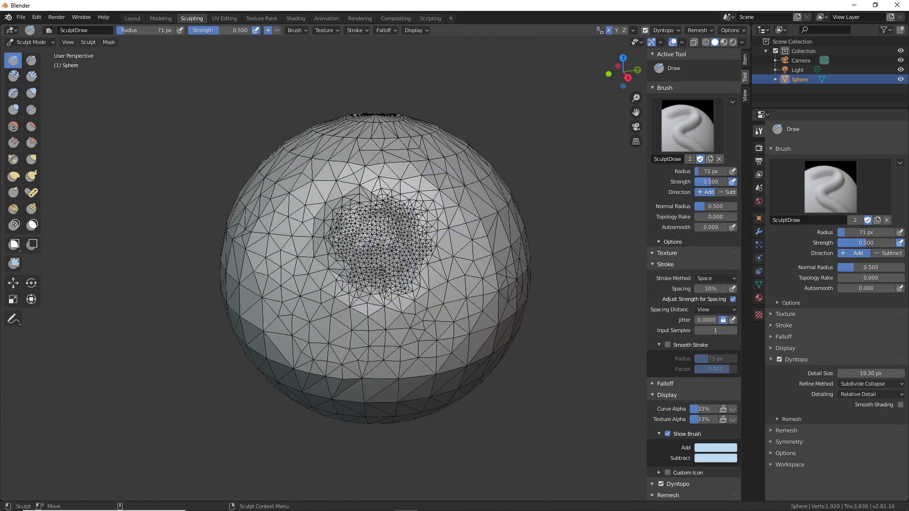
Smooth down the raised dense patch on the sphere's front from farther out.
scroll(376, 269, down, 1)
mouse_move(380, 263)
shift+mouse_down()
mouse_move(373, 246)
mouse_move(401, 239)
mouse_move(385, 258)
mouse_move(381, 235)
mouse_move(385, 241)
shift+mouse_up()
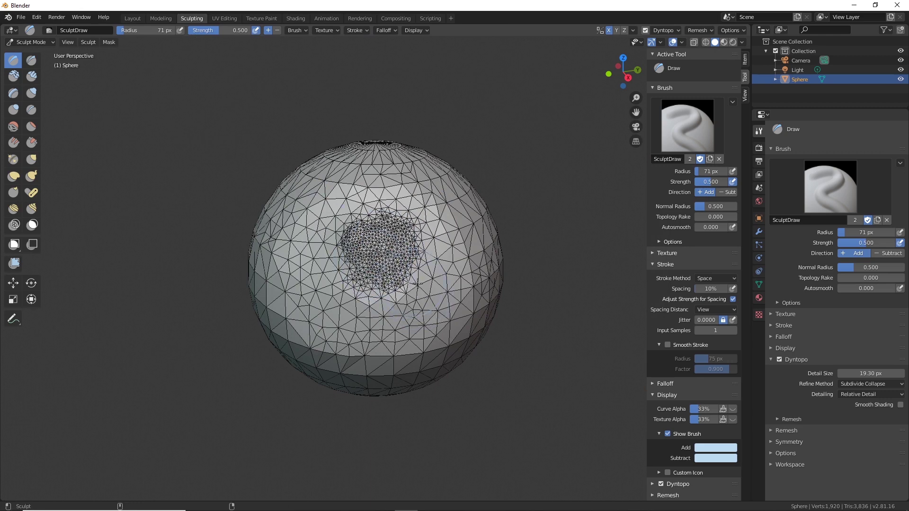
middle_drag(503, 331, 530, 364)
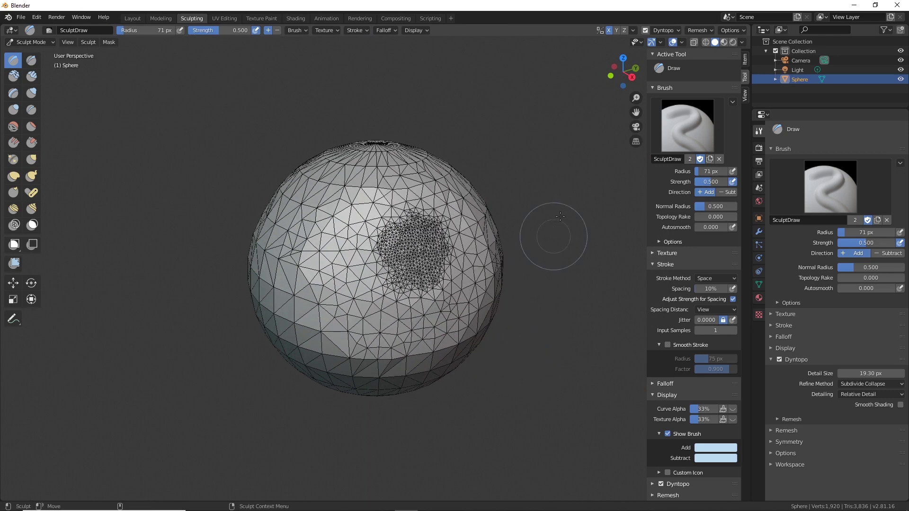
Enable Smooth Shading for Dyntopo and review the Refine Method and Detailing options, keeping Subdivide Collapse and Relative Detail.
click(680, 26)
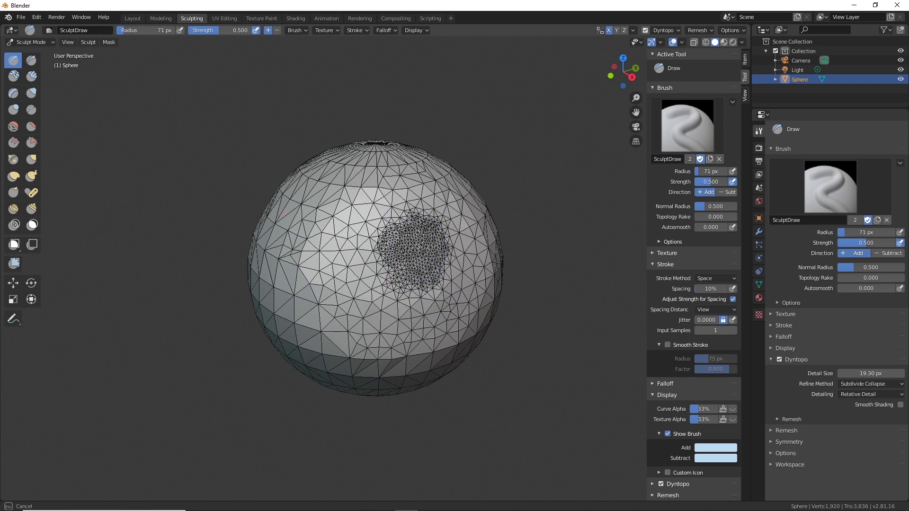
click(677, 30)
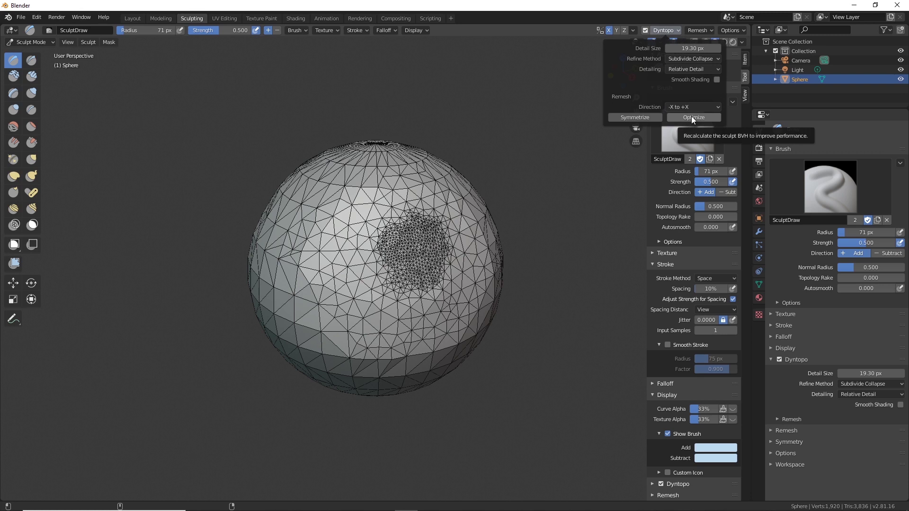
click(717, 79)
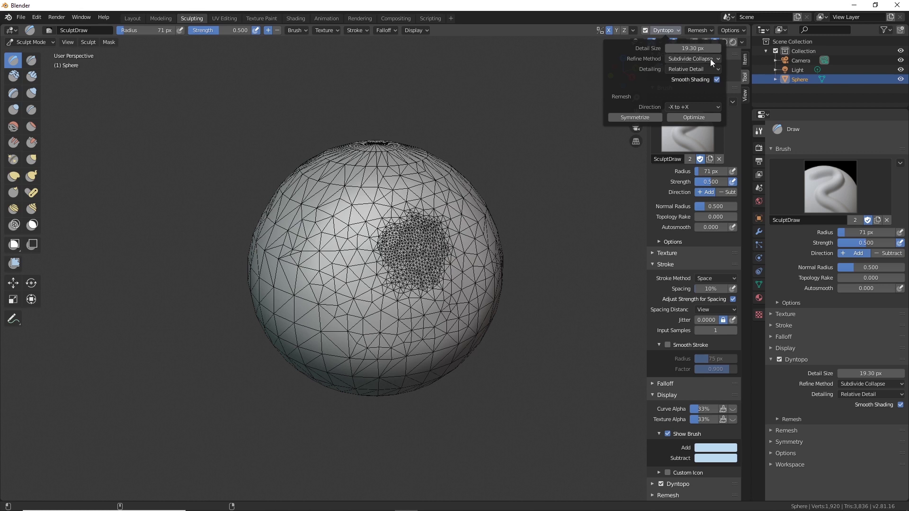
click(709, 61)
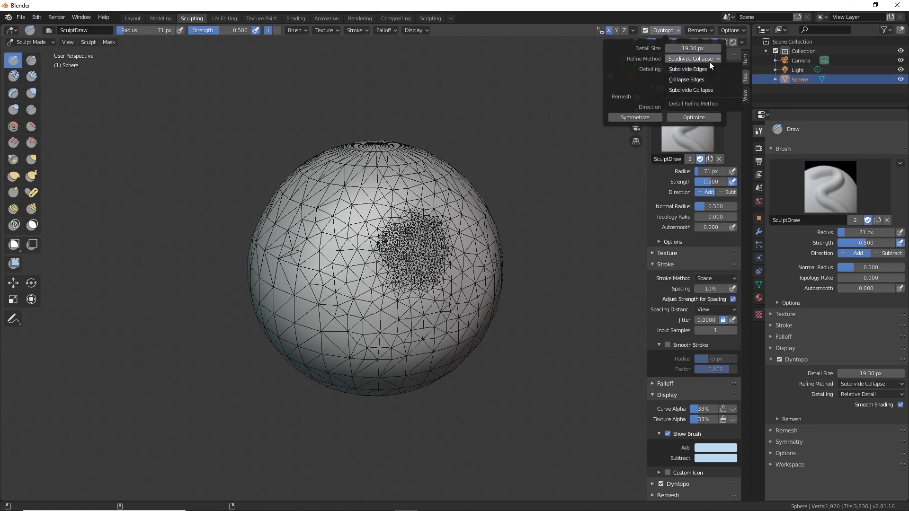
click(710, 61)
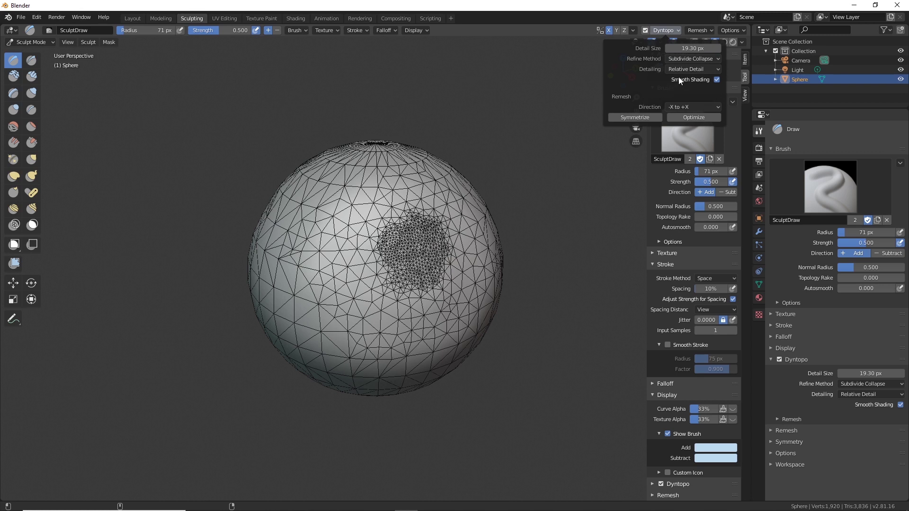
click(697, 69)
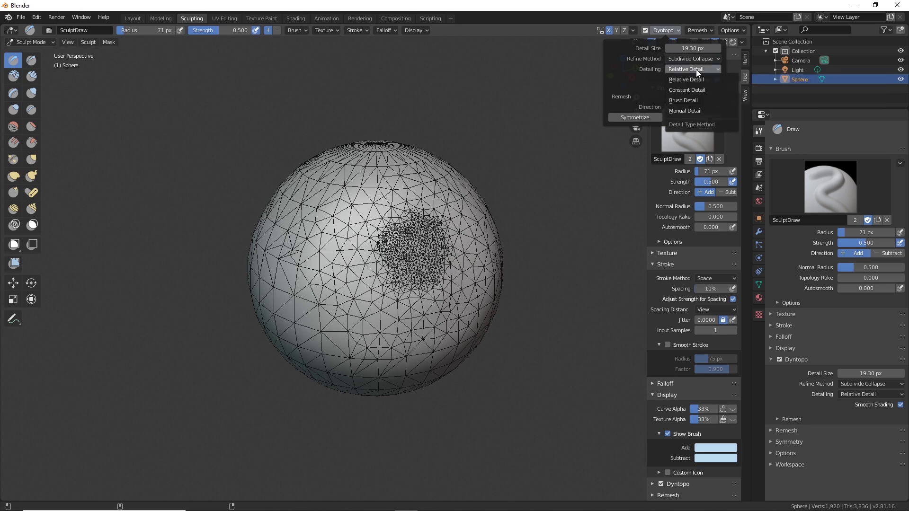
click(696, 69)
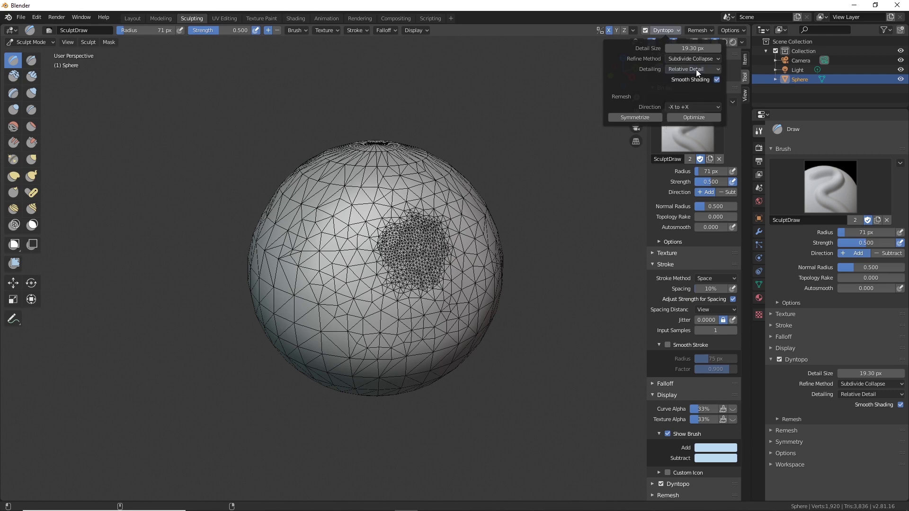
Stroke over the dense patch on the sphere's front from farther out to collapse it into larger triangles.
drag(430, 251, 369, 289)
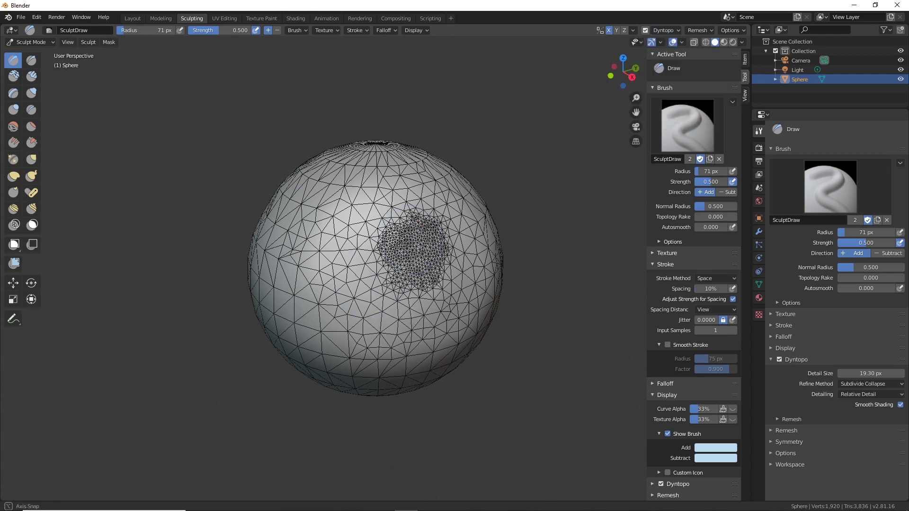
middle_drag(396, 268, 364, 262)
mouse_move(364, 258)
mouse_down()
mouse_move(374, 234)
mouse_move(345, 244)
mouse_up()
mouse_move(381, 261)
middle_down()
mouse_move(444, 263)
mouse_move(415, 272)
middle_up()
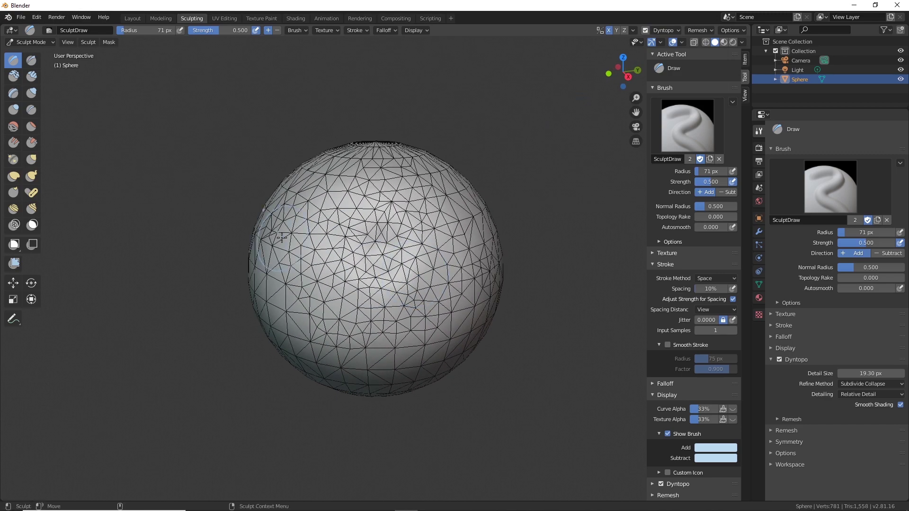
Sculpt a raised area with finer triangles beside the former dense patch, using a closer Draw stroke.
middle_drag(368, 258, 403, 257)
scroll(403, 258, up, 2)
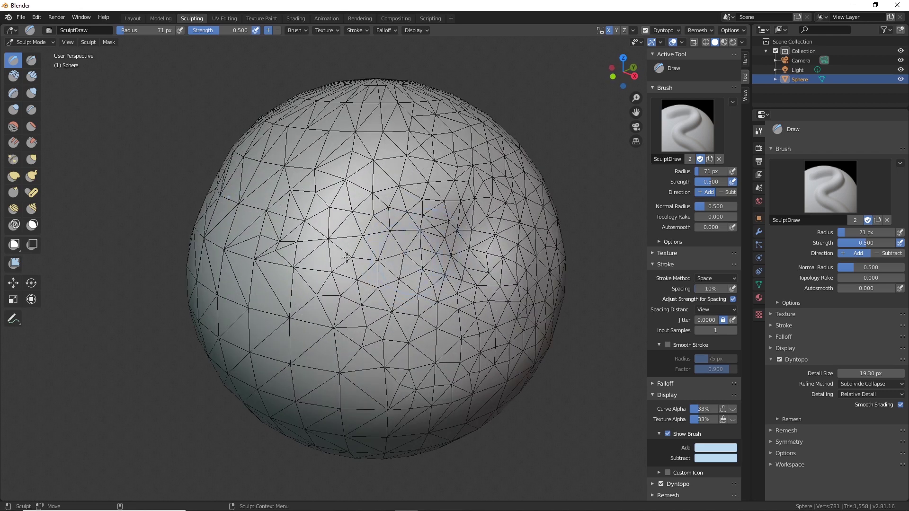
mouse_move(291, 246)
mouse_down()
mouse_move(295, 254)
mouse_move(330, 217)
mouse_up()
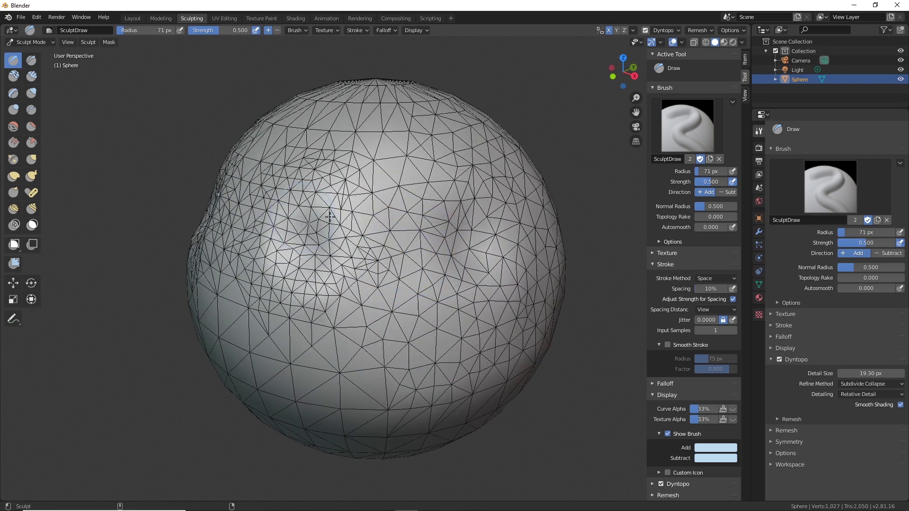
middle_drag(471, 253, 447, 257)
scroll(448, 258, down, 2)
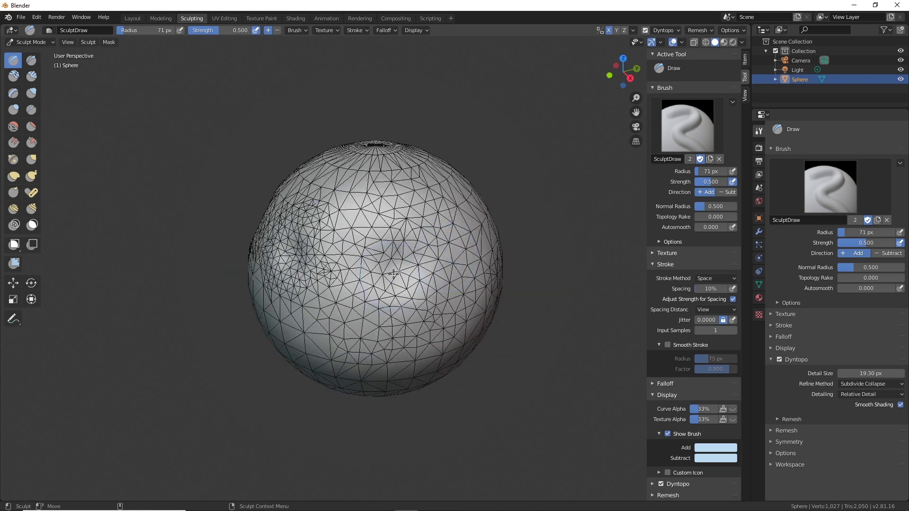
Sculpt over the finely divided raised area with Draw strokes from farther out to coarsen its mesh.
middle_drag(394, 274, 441, 255)
scroll(440, 256, down, 1)
mouse_move(367, 275)
mouse_down()
mouse_move(356, 241)
mouse_move(365, 213)
mouse_up()
middle_drag(377, 287, 358, 279)
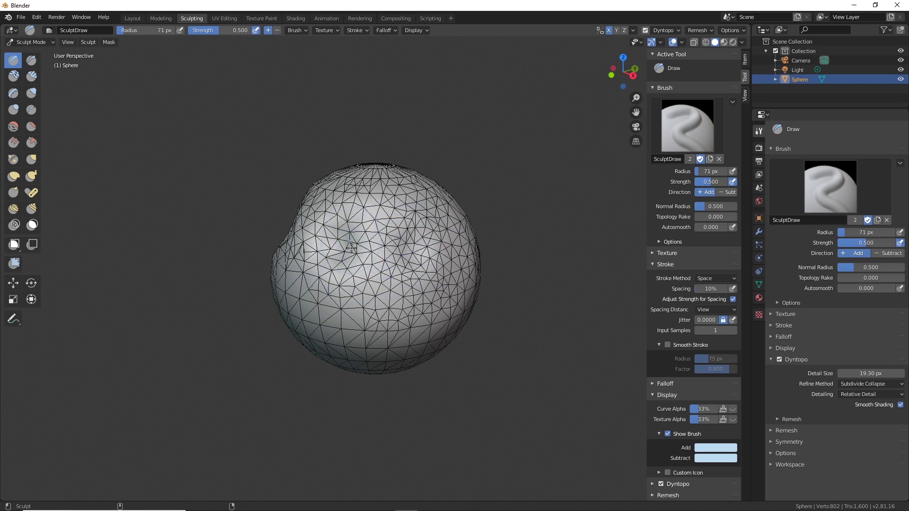
mouse_move(341, 251)
mouse_down()
mouse_move(338, 241)
mouse_move(327, 270)
mouse_up()
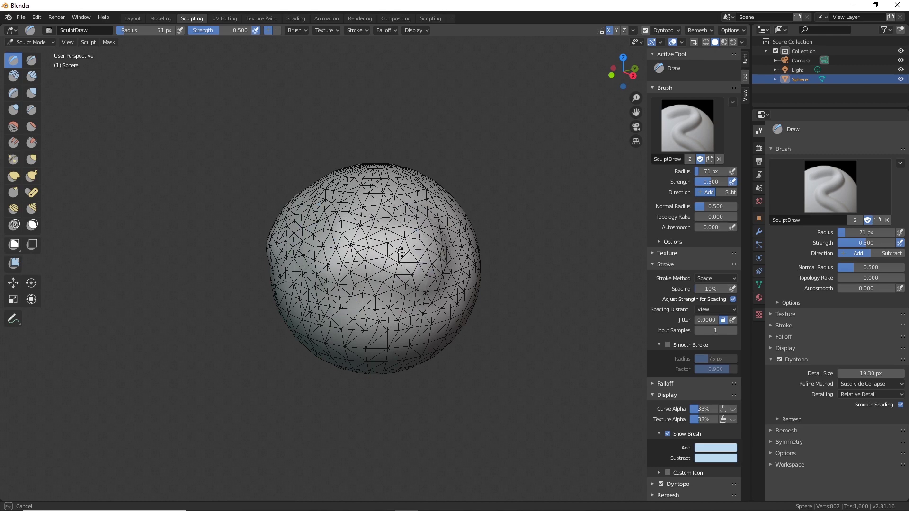
Add a close-range Draw stroke across the sphere's front to create a finer patch of triangles.
scroll(402, 253, up, 5)
mouse_move(417, 199)
mouse_down()
mouse_move(474, 190)
mouse_move(502, 228)
mouse_move(473, 216)
mouse_up()
scroll(473, 215, down, 1)
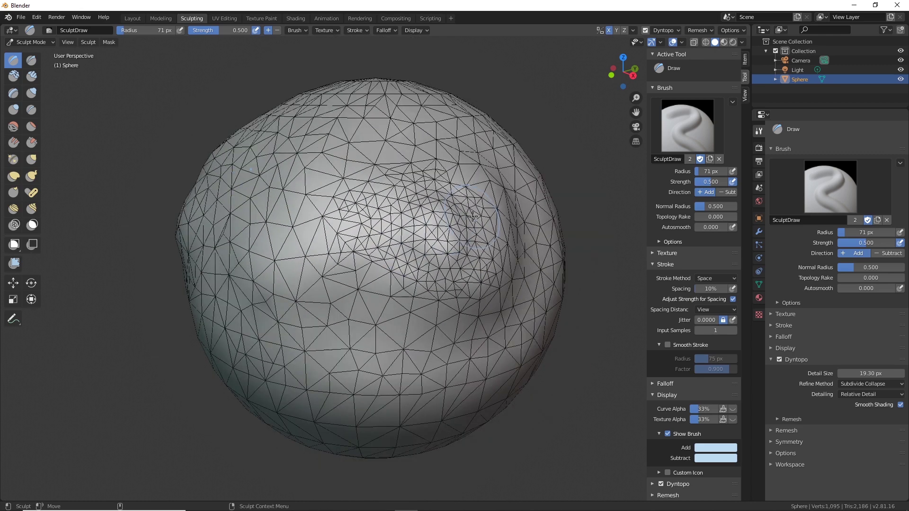
scroll(473, 216, down, 1)
scroll(416, 242, down, 2)
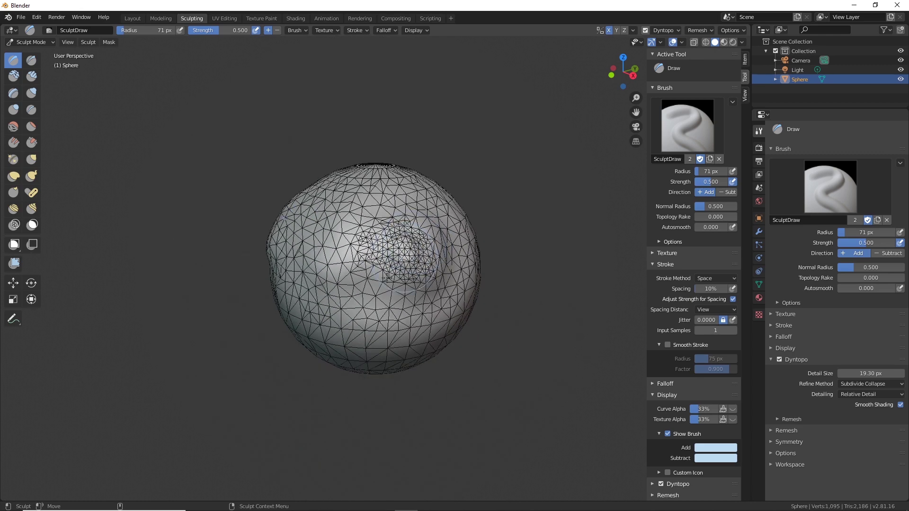
Smooth the new fine patch and nearby bumps from farther out, merging the small triangles into larger ones.
shift+drag(384, 265, 415, 294)
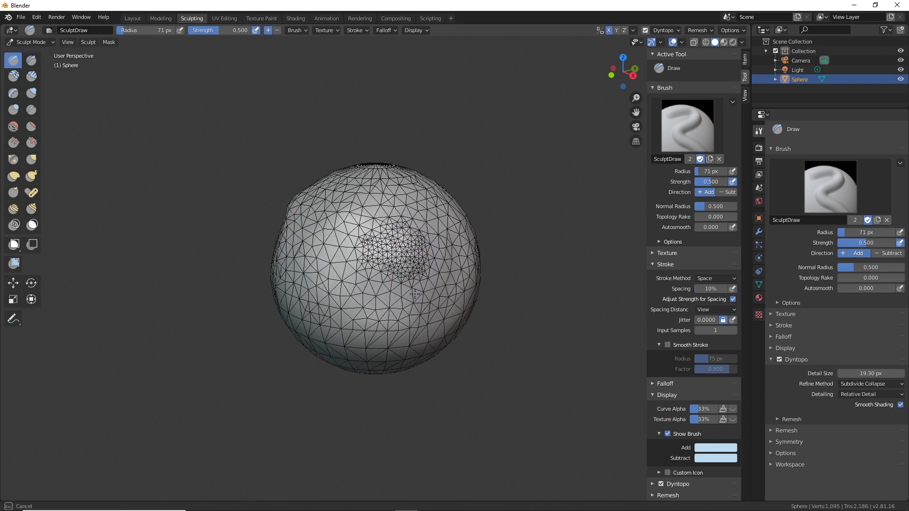
mouse_move(375, 212)
shift+mouse_down()
mouse_move(388, 241)
mouse_move(384, 273)
shift+mouse_up()
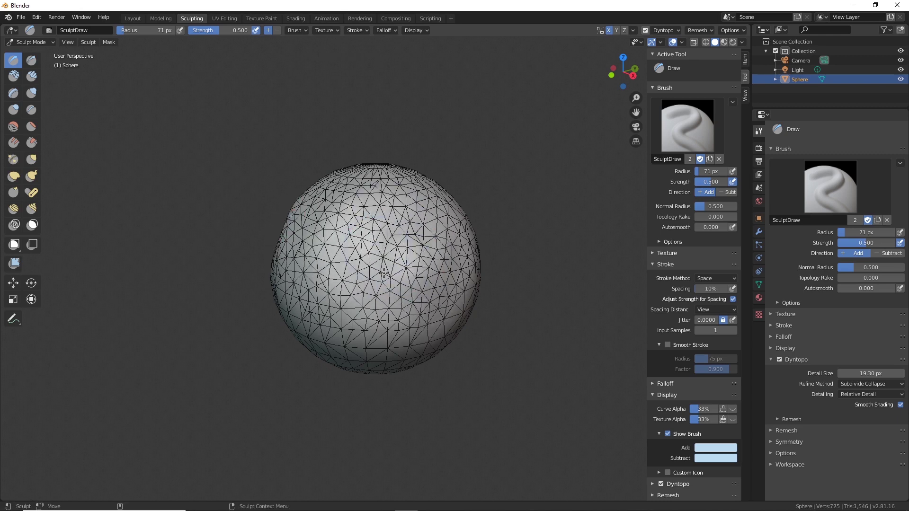
middle_drag(370, 301, 377, 260)
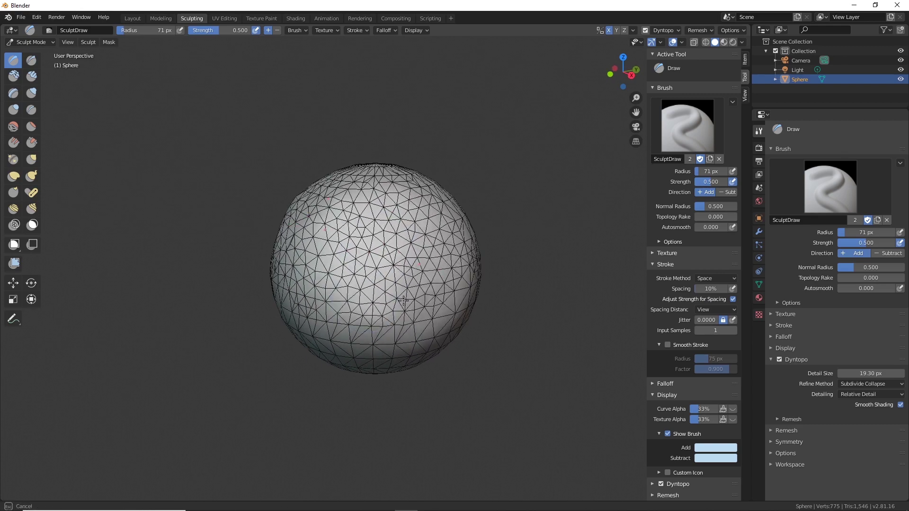
Sculpt over the sphere's poles with Draw strokes to replace their converging fan triangles with evenly sized ones.
mouse_move(403, 300)
middle_down()
mouse_move(337, 282)
mouse_move(464, 286)
mouse_move(421, 248)
middle_up()
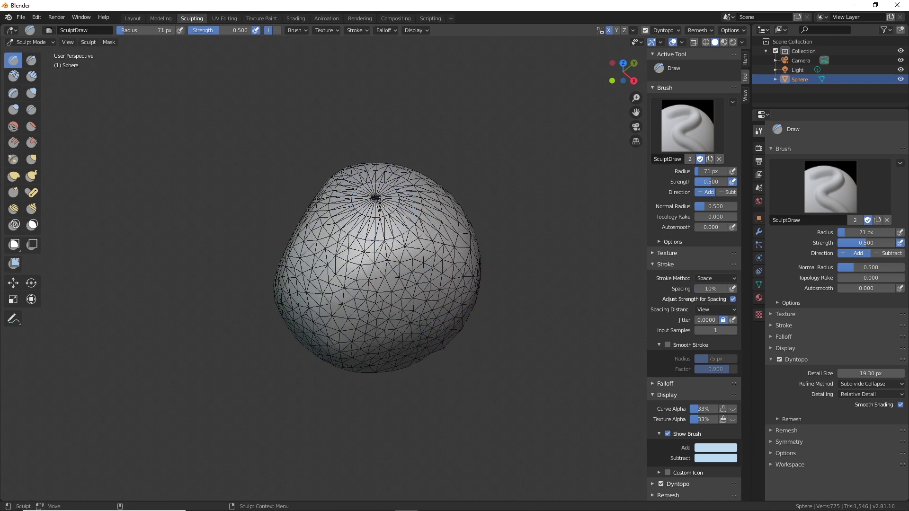
scroll(378, 206, up, 3)
middle_drag(380, 173, 353, 270)
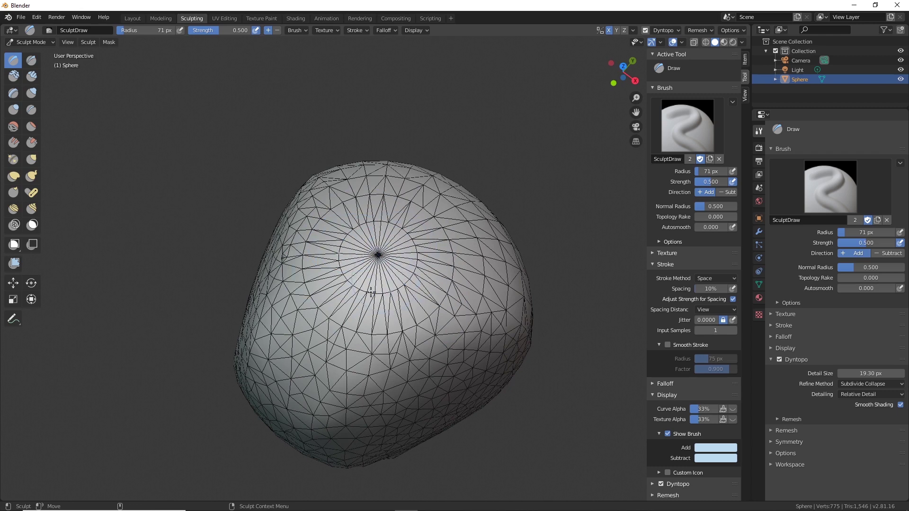
middle_drag(388, 271, 391, 280)
scroll(350, 262, down, 1)
mouse_move(356, 260)
mouse_down()
mouse_move(375, 270)
mouse_move(346, 294)
mouse_move(360, 280)
mouse_up()
mouse_move(408, 270)
middle_down()
mouse_move(334, 347)
mouse_move(406, 314)
middle_up()
mouse_move(407, 315)
mouse_down()
mouse_move(381, 296)
mouse_move(374, 308)
mouse_up()
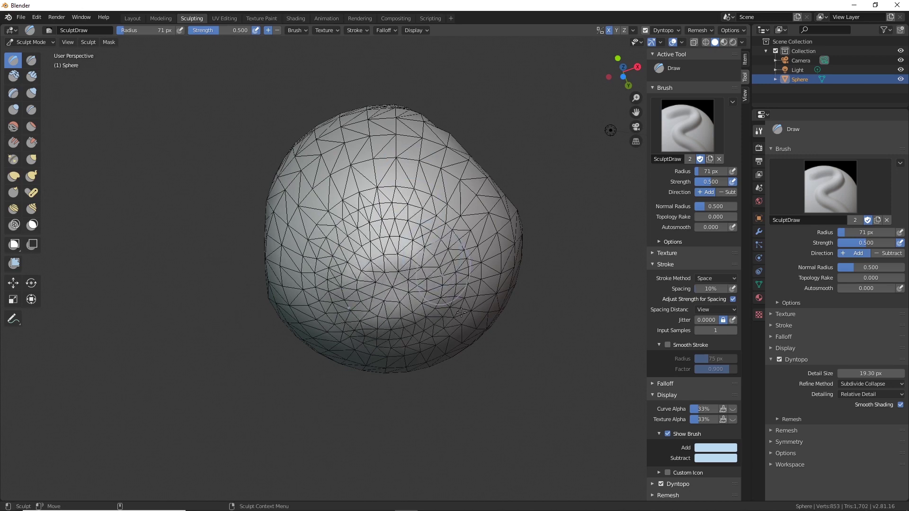
Continue sculpting around the deformed sphere from farther out, coarsening its densest triangles.
scroll(397, 322, down, 3)
middle_drag(397, 321, 379, 251)
drag(380, 252, 381, 243)
mouse_move(381, 244)
middle_down()
mouse_move(398, 276)
mouse_move(401, 310)
mouse_move(355, 363)
middle_up()
scroll(414, 237, up, 6)
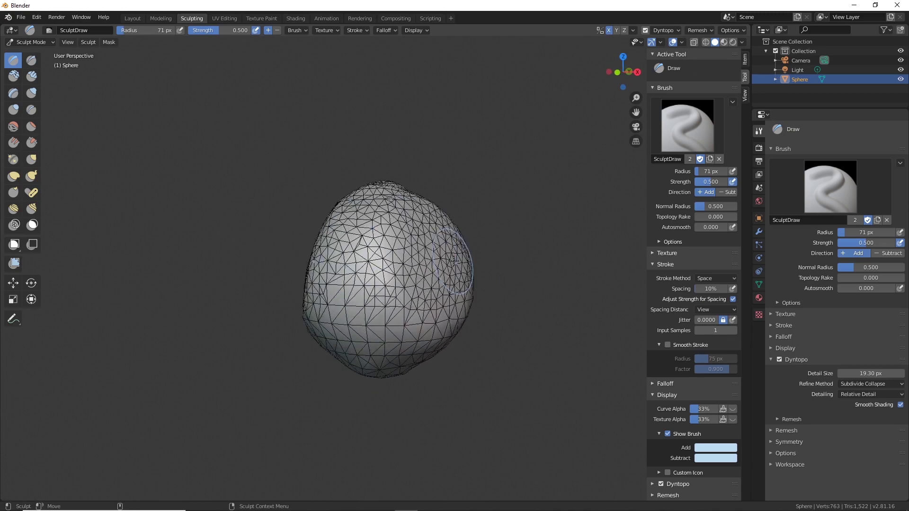
Choose the Elastic Deform brush, set its radius to 133 px, and start pulling the sphere's side outward.
scroll(454, 261, down, 5)
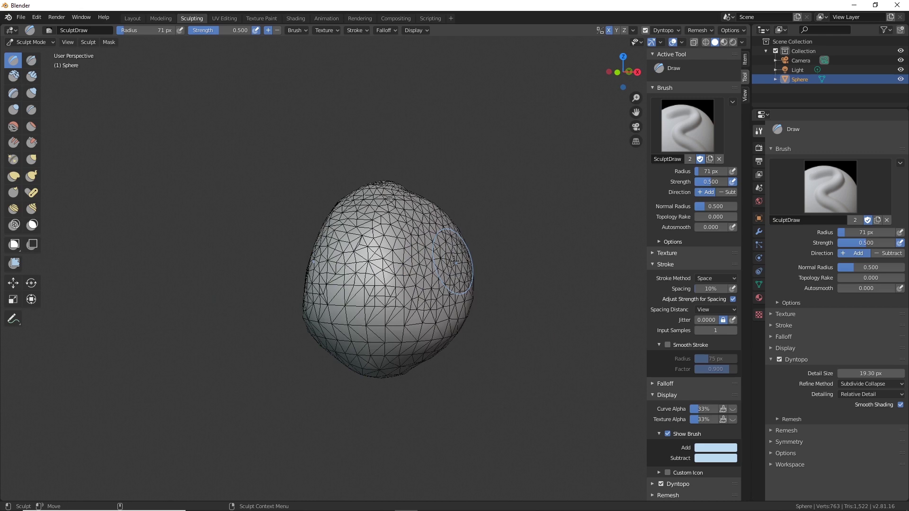
click(14, 176)
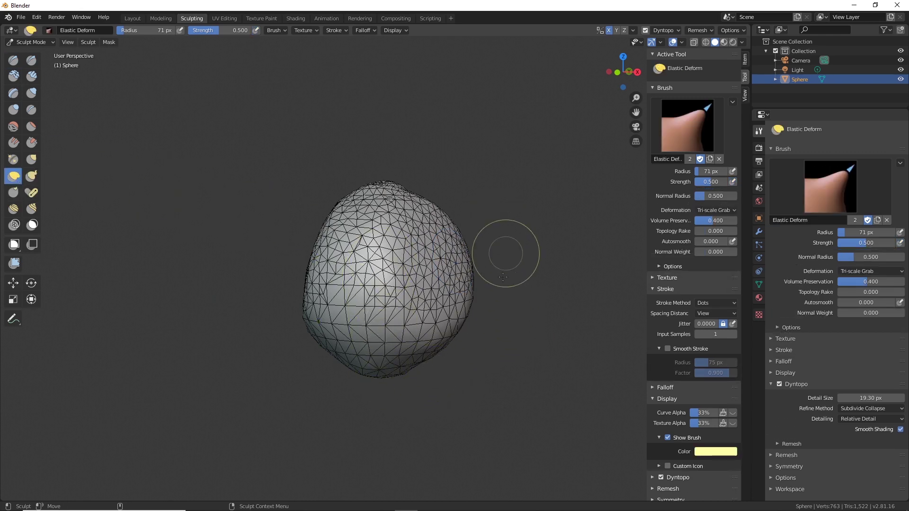
middle_drag(494, 313, 440, 265)
scroll(442, 269, down, 1)
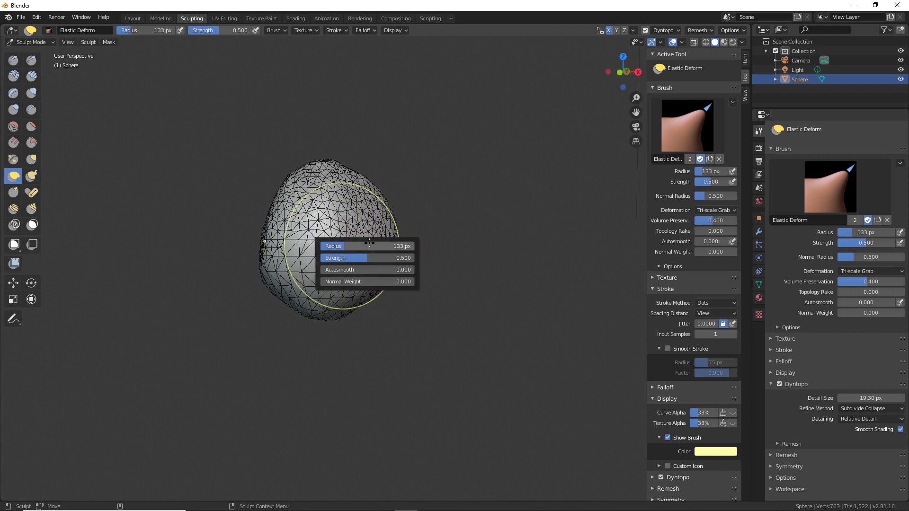
mouse_move(378, 246)
mouse_down()
mouse_move(444, 238)
mouse_move(436, 223)
mouse_move(445, 226)
mouse_move(425, 234)
mouse_move(434, 224)
mouse_up()
mouse_move(457, 260)
middle_down()
mouse_move(380, 271)
mouse_move(373, 260)
middle_up()
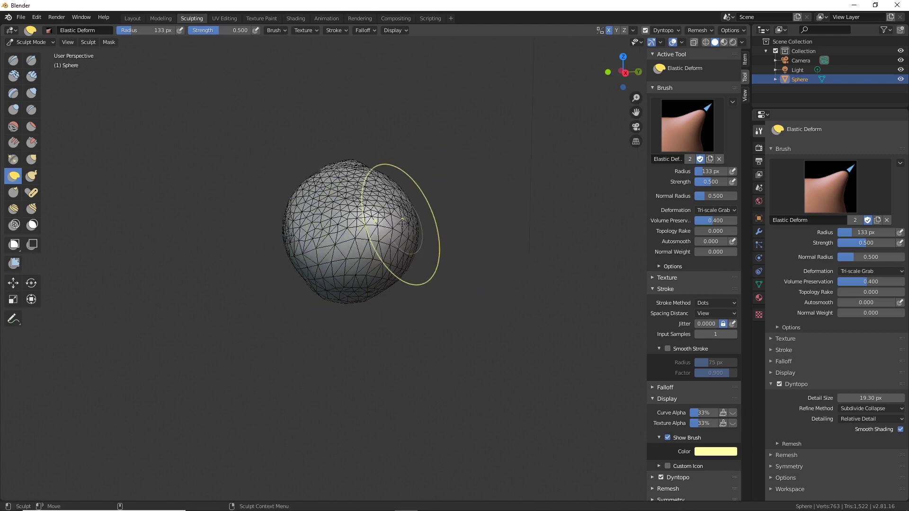
Stretch the sphere's sides outward and push down its top with Elastic Deform to form a wide, flat-topped head.
drag(403, 225, 424, 223)
drag(302, 257, 279, 265)
drag(293, 249, 267, 256)
middle_drag(401, 185, 392, 253)
drag(346, 167, 335, 183)
mouse_move(304, 228)
alt+mouse_down()
mouse_move(402, 177)
mouse_move(386, 182)
mouse_move(383, 161)
alt+mouse_up()
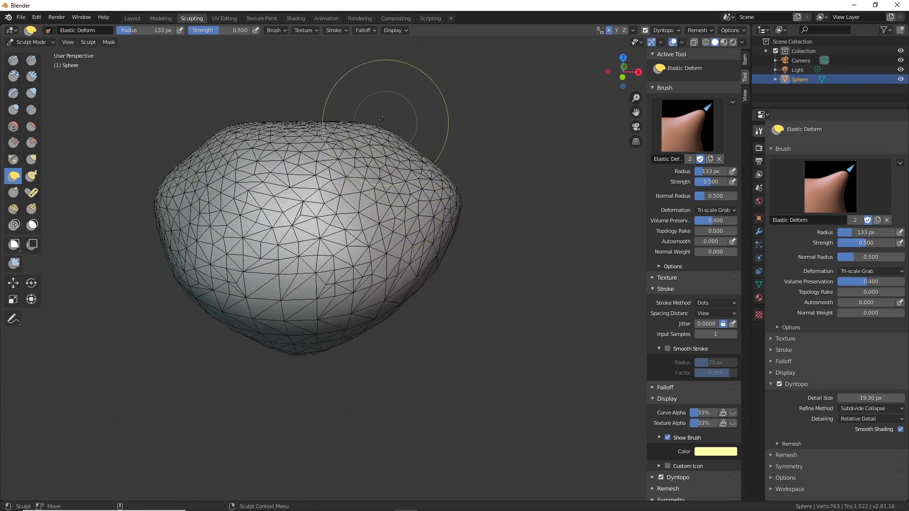
Reduce the brush radius to 58 px and pull two mirrored pointed ears up from the top of the head.
right_click(427, 192)
drag(440, 193, 431, 193)
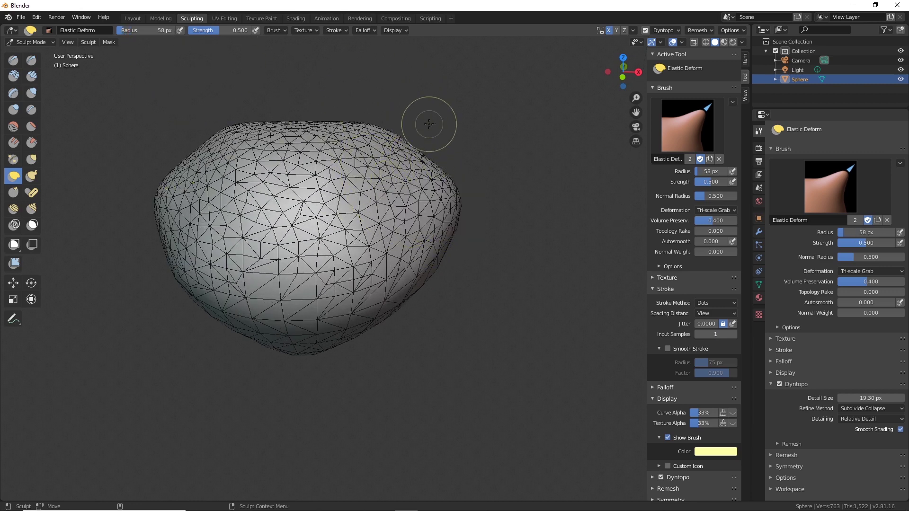
mouse_move(422, 115)
alt+mouse_down()
mouse_move(375, 135)
mouse_move(362, 69)
alt+mouse_up()
alt+drag(390, 132, 521, 119)
mouse_move(379, 93)
mouse_down()
mouse_move(385, 71)
mouse_move(395, 86)
mouse_up()
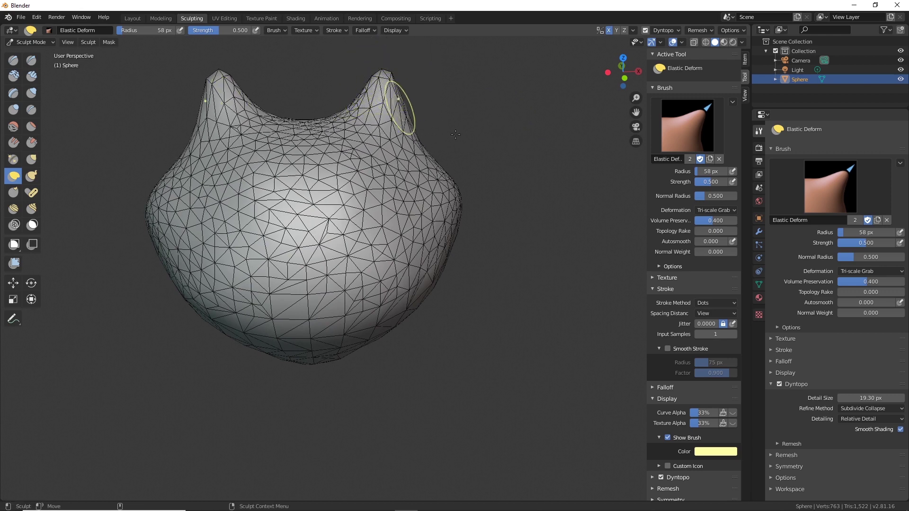
Push the front of the ears backward from the side view to hollow and thin them, undoing the last unwanted change.
mouse_move(456, 135)
middle_down()
mouse_move(421, 111)
mouse_move(389, 136)
middle_up()
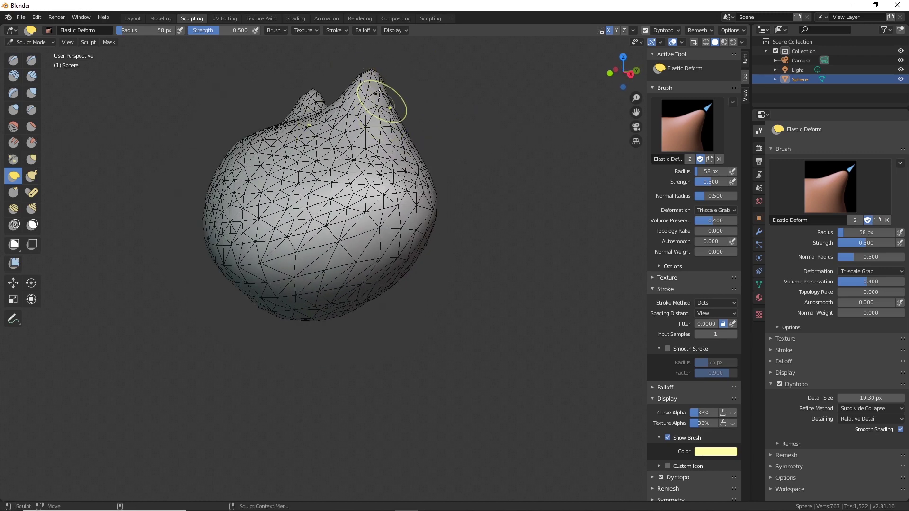
middle_drag(391, 129, 386, 161)
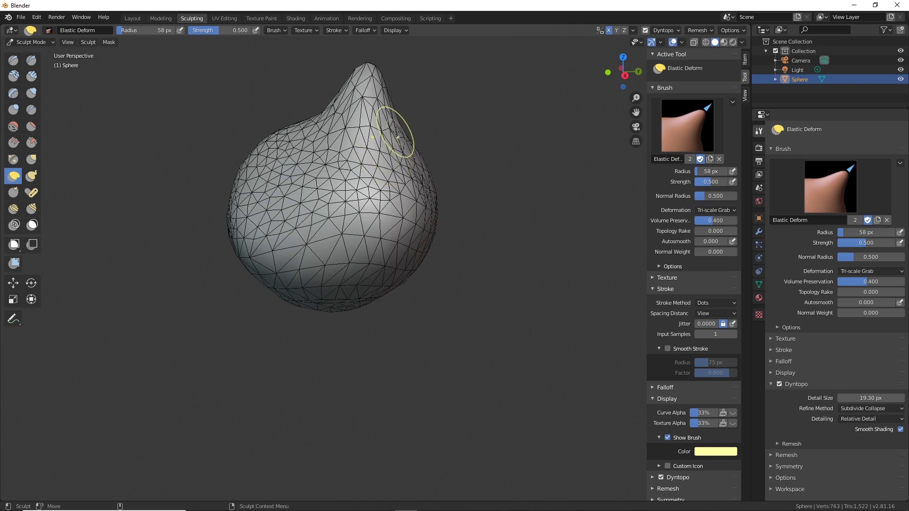
drag(341, 142, 347, 142)
mouse_move(324, 141)
mouse_down()
mouse_move(363, 148)
mouse_move(342, 128)
mouse_move(346, 135)
mouse_move(374, 109)
mouse_move(384, 89)
mouse_up()
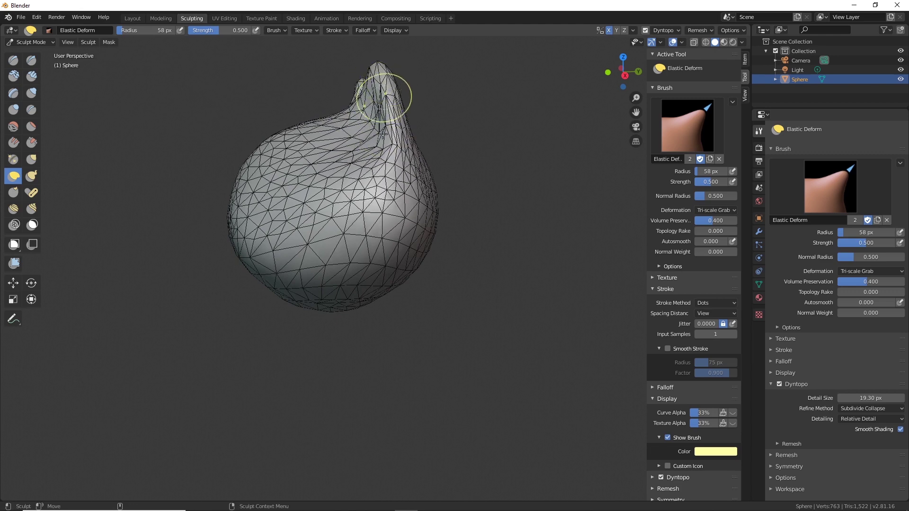
drag(613, 97, 510, 148)
key(ctrl+z)
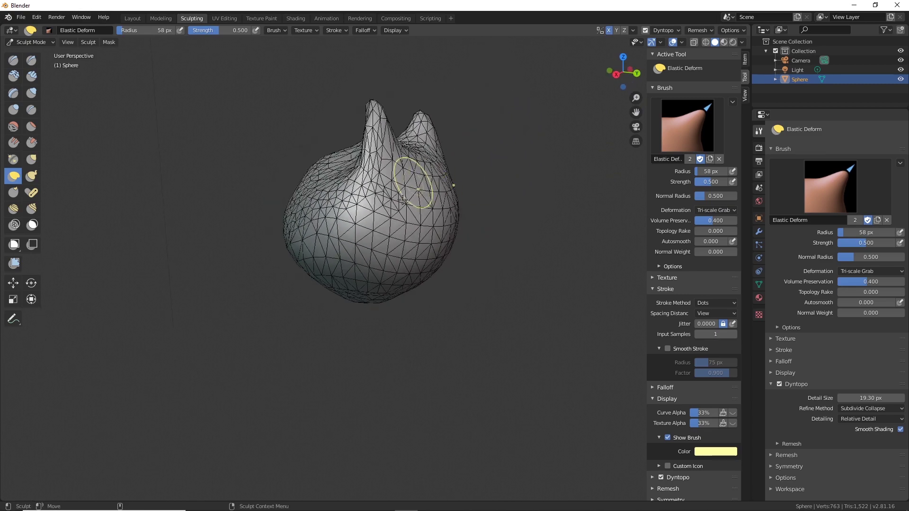
middle_drag(419, 199, 564, 236)
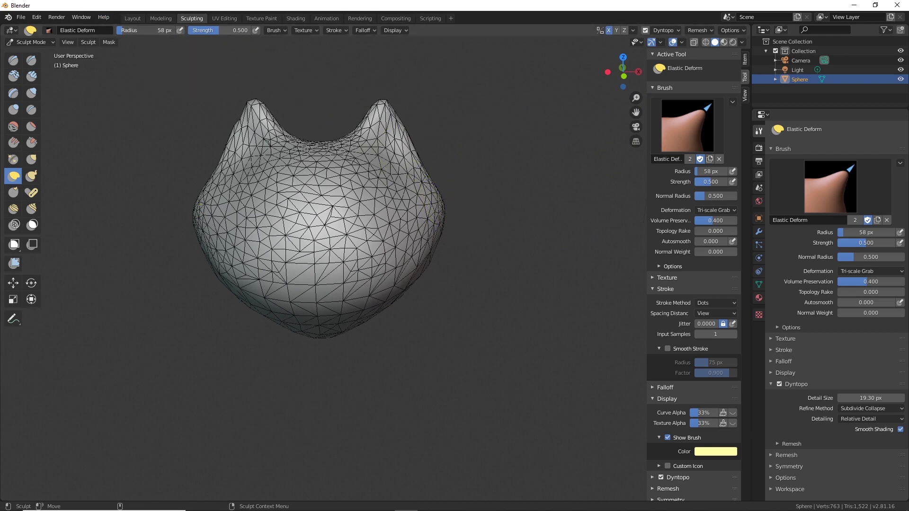
Set the brush radius to 94 px and pull both cheeks outward to widen the head.
drag(436, 201, 455, 194)
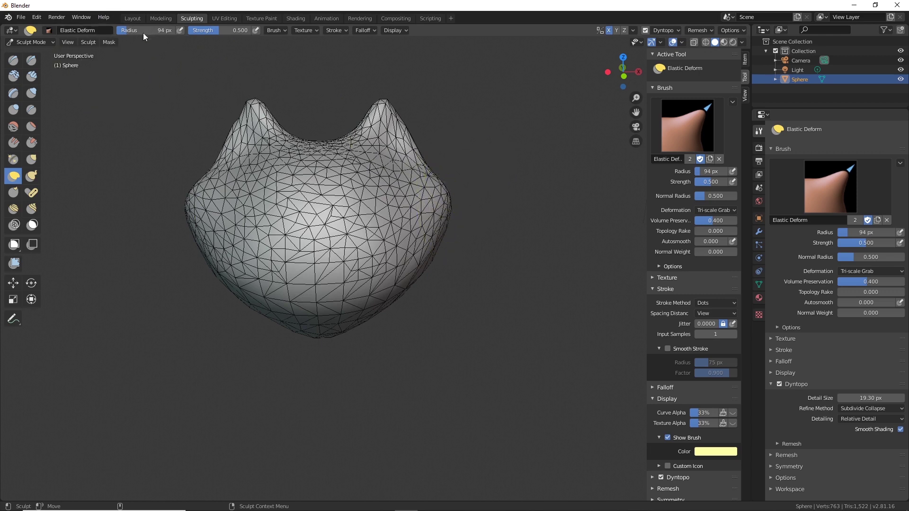
mouse_move(448, 223)
mouse_down()
mouse_move(476, 203)
mouse_move(447, 240)
mouse_move(457, 242)
mouse_up()
drag(447, 236, 466, 235)
drag(425, 211, 433, 209)
middle_drag(472, 183, 286, 187)
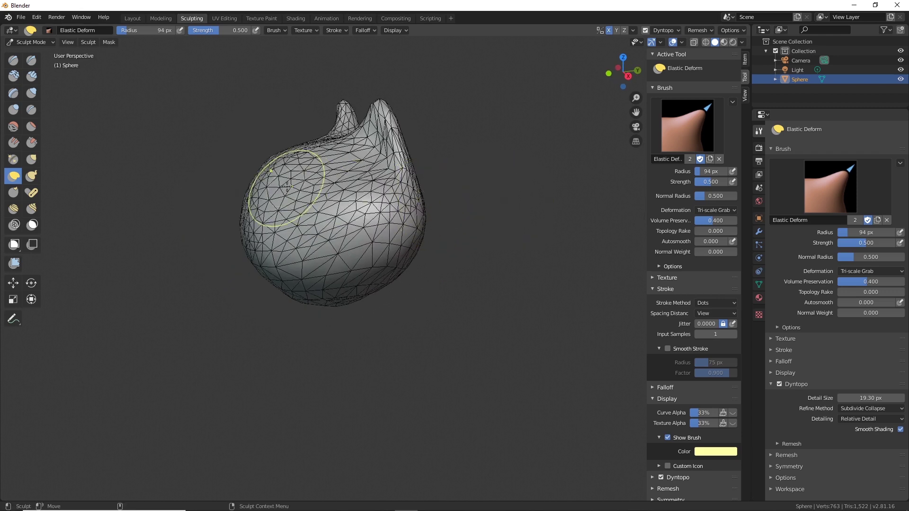
Push in the upper front of the face and adjust the head's side profile with Elastic Deform.
drag(286, 187, 304, 186)
middle_drag(387, 241, 393, 207)
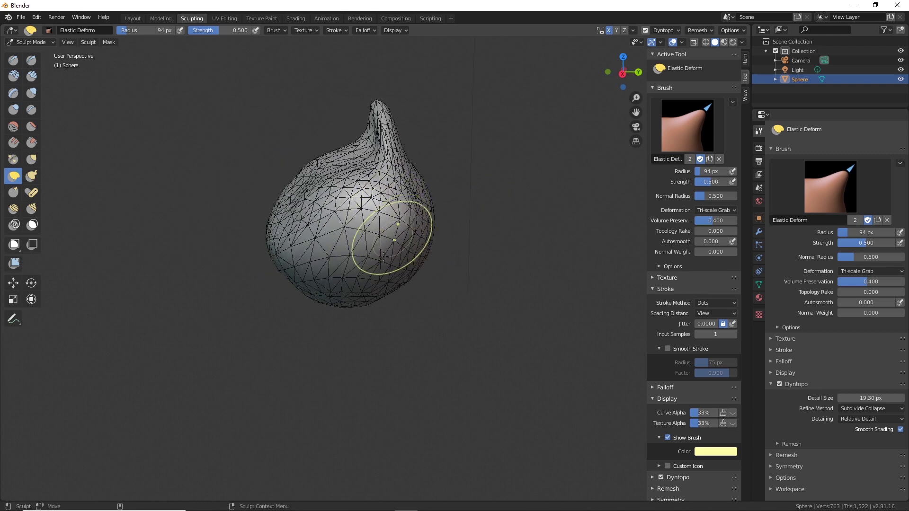
middle_drag(384, 258, 426, 213)
middle_drag(494, 230, 465, 245)
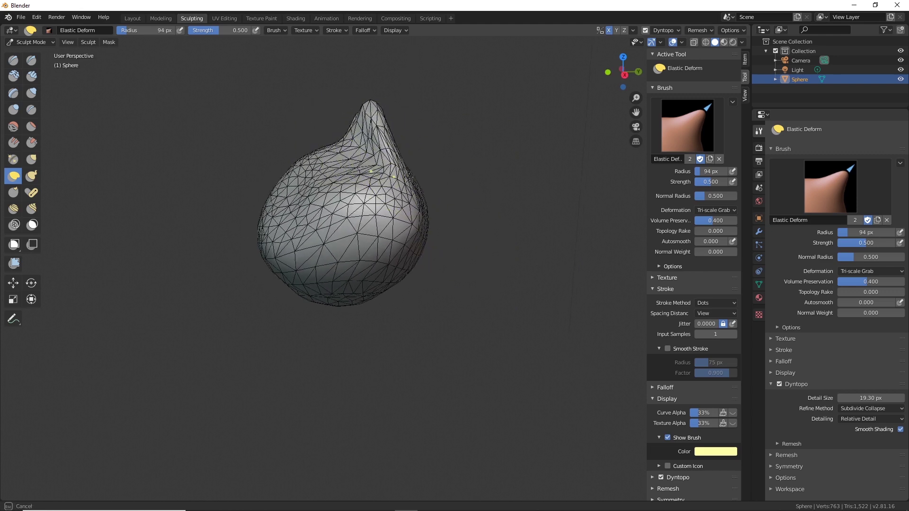
middle_drag(417, 254, 429, 289)
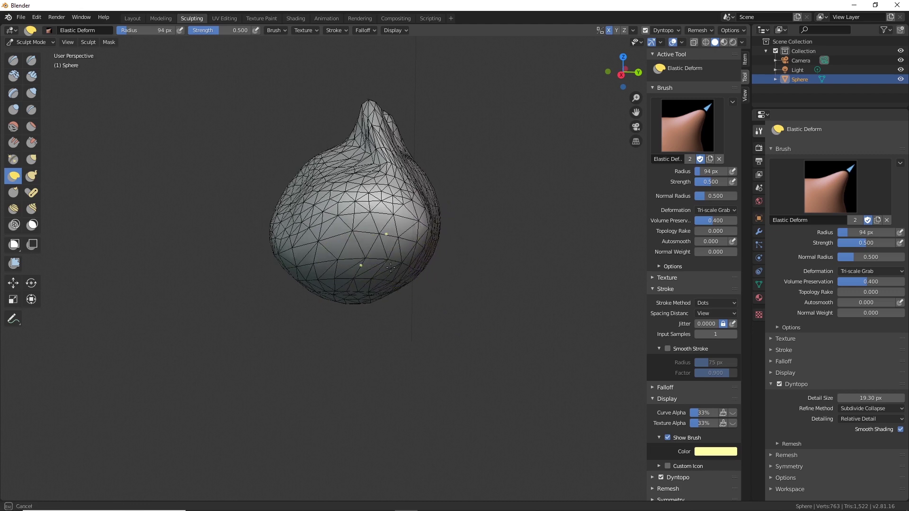
middle_drag(356, 236, 389, 241)
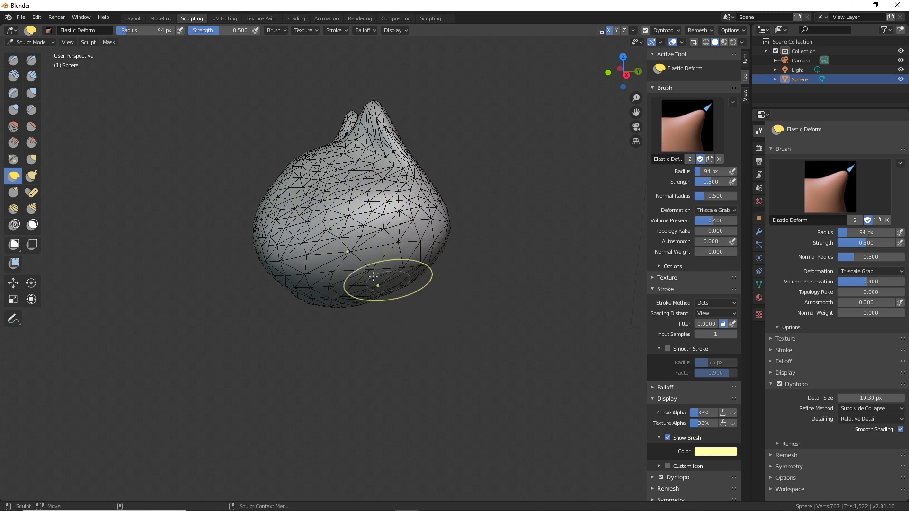
mouse_move(373, 276)
middle_down()
mouse_move(495, 286)
mouse_move(478, 286)
middle_up()
Form two mirrored eye sockets on the front of the face and refine them from the side.
scroll(494, 264, up, 2)
shift+middle_drag(501, 245, 582, 313)
drag(286, 215, 312, 215)
drag(313, 222, 294, 217)
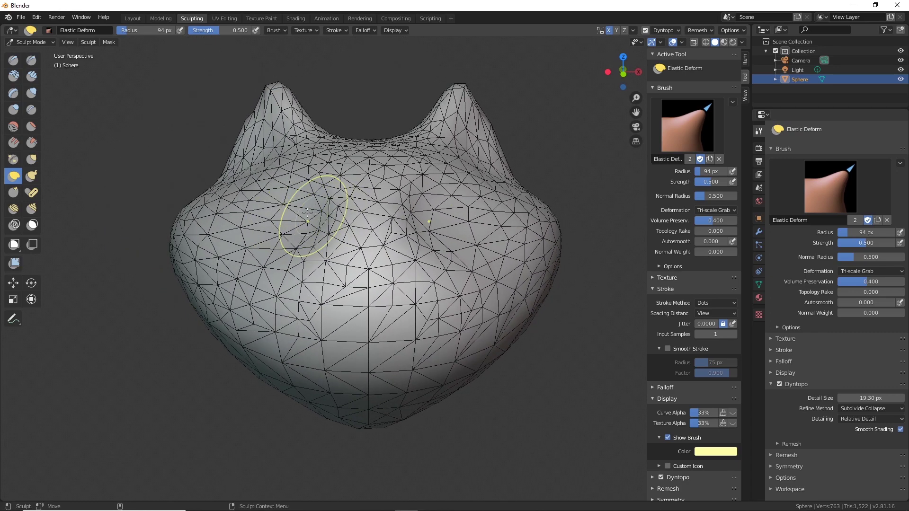
middle_drag(286, 216, 264, 204)
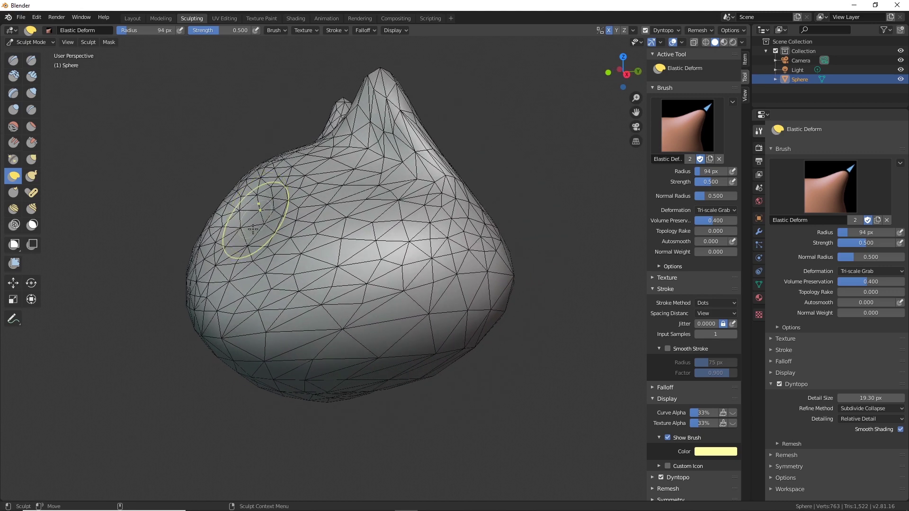
mouse_move(264, 204)
mouse_down()
mouse_move(290, 221)
mouse_move(193, 278)
mouse_move(193, 261)
mouse_move(197, 314)
mouse_up()
Adjust the head from behind, then deepen the eye sockets and define the brow from the front.
mouse_move(197, 315)
middle_down()
mouse_move(388, 314)
mouse_move(406, 203)
mouse_move(437, 172)
mouse_move(456, 264)
mouse_move(373, 261)
mouse_move(446, 280)
mouse_move(422, 274)
middle_up()
scroll(422, 276, down, 4)
middle_drag(344, 294, 351, 294)
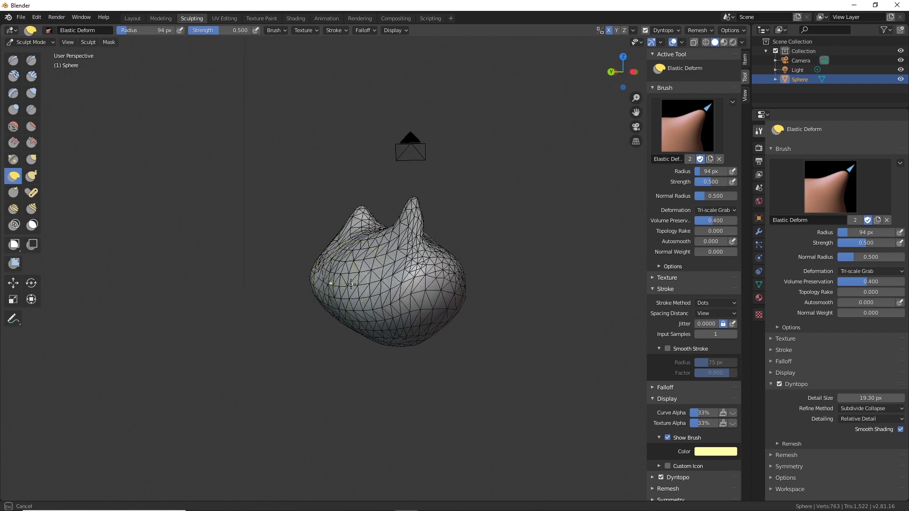
alt+drag(440, 343, 416, 350)
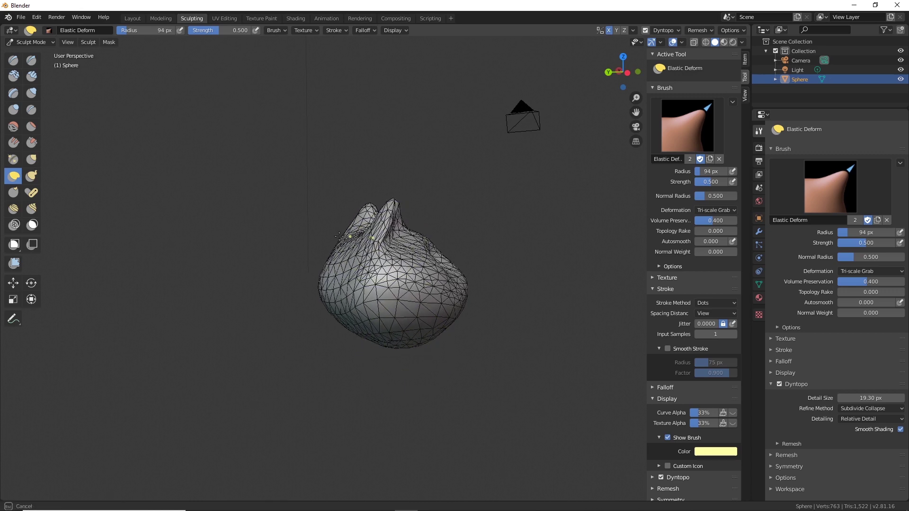
mouse_move(333, 255)
alt+mouse_down()
mouse_move(397, 259)
mouse_move(411, 253)
mouse_move(408, 246)
alt+mouse_up()
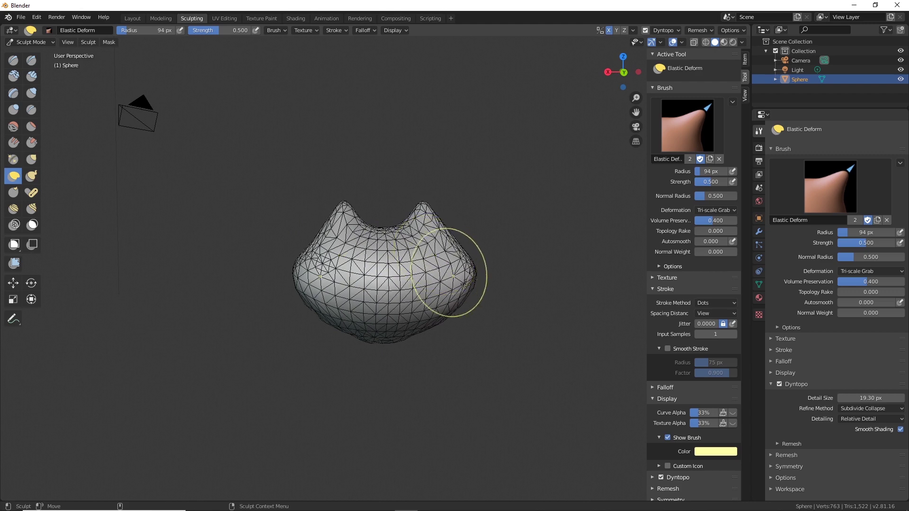
mouse_move(512, 339)
alt+mouse_down()
mouse_move(484, 324)
mouse_move(372, 320)
mouse_move(298, 335)
mouse_move(346, 339)
mouse_move(233, 336)
alt+mouse_up()
scroll(397, 297, up, 5)
mouse_move(273, 287)
mouse_down()
mouse_move(288, 285)
mouse_move(312, 237)
mouse_up()
scroll(400, 248, down, 4)
mouse_move(404, 284)
middle_down()
mouse_move(480, 288)
mouse_move(362, 287)
mouse_move(402, 288)
mouse_move(299, 306)
mouse_move(394, 279)
middle_up()
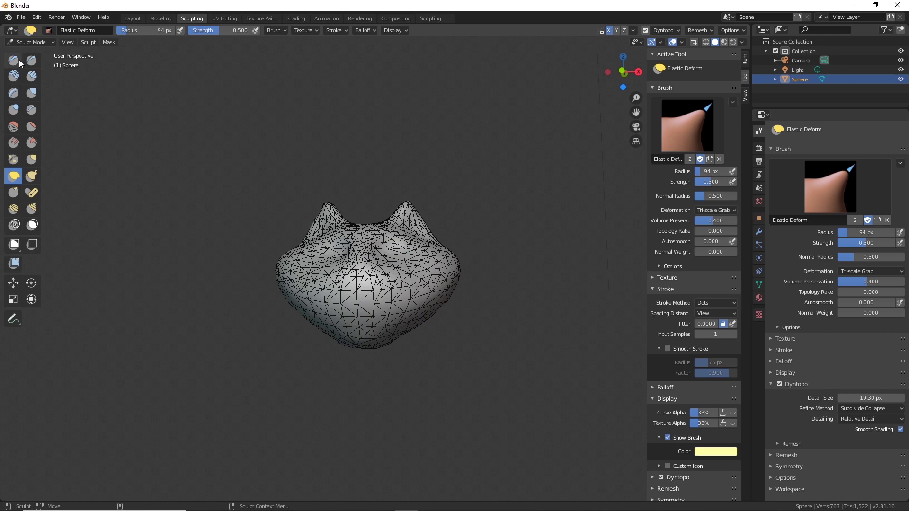
Switch to the Draw brush and set its radius to 62 px.
click(14, 61)
scroll(416, 277, up, 3)
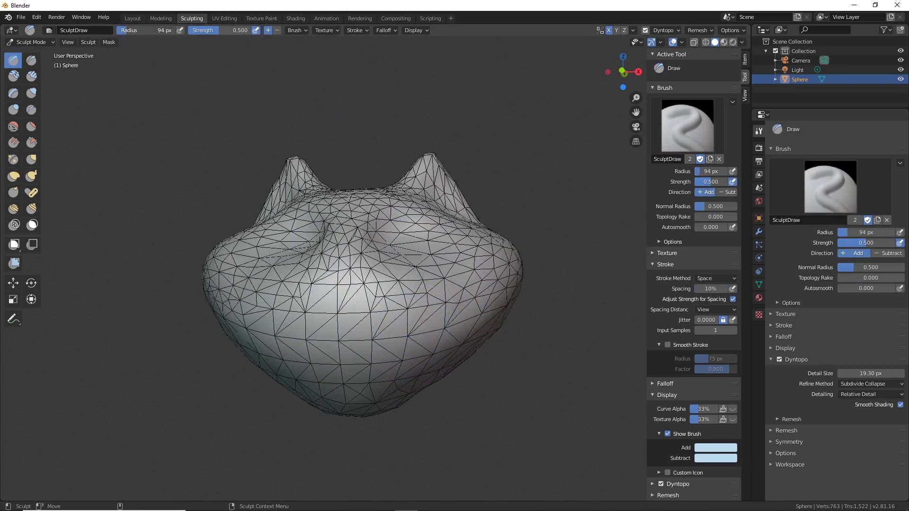
mouse_move(418, 355)
middle_down()
mouse_move(424, 332)
mouse_move(423, 346)
middle_up()
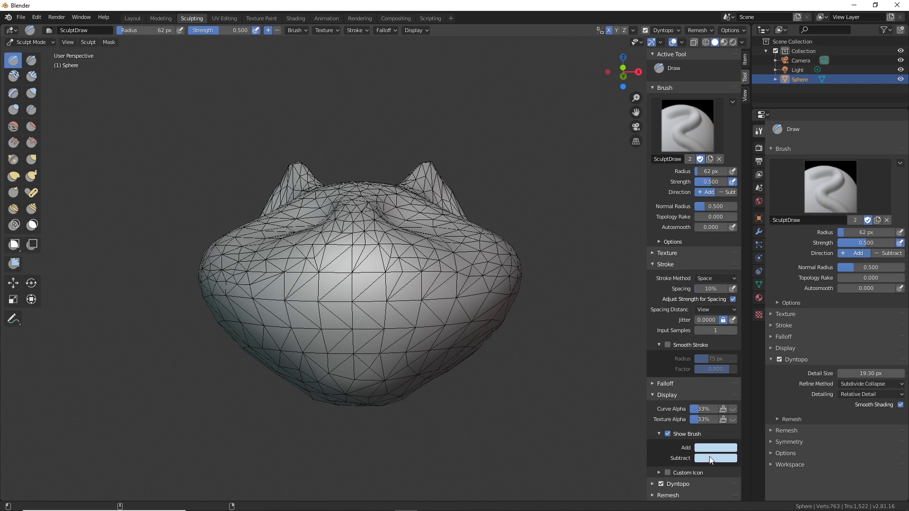
middle_drag(545, 392, 502, 394)
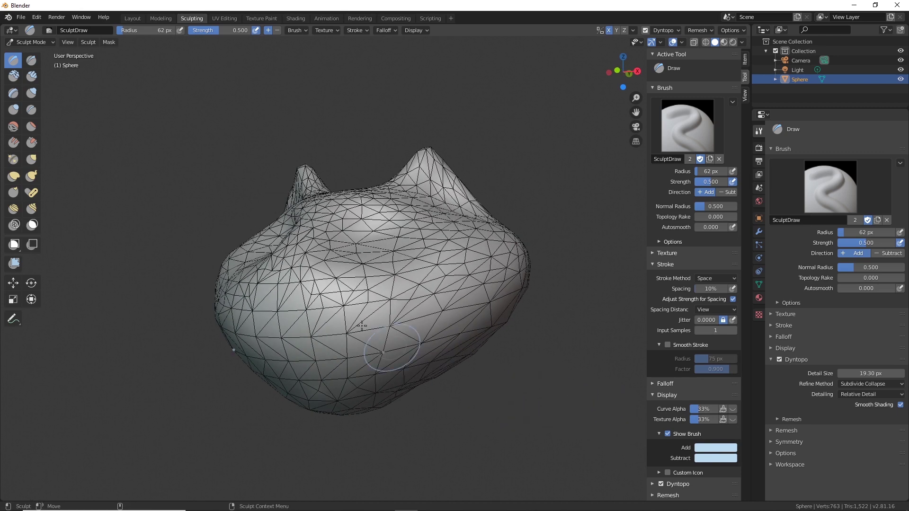
Change the Draw brush's cursor colors to red for Add and magenta for Subtract.
click(719, 448)
drag(723, 357, 735, 391)
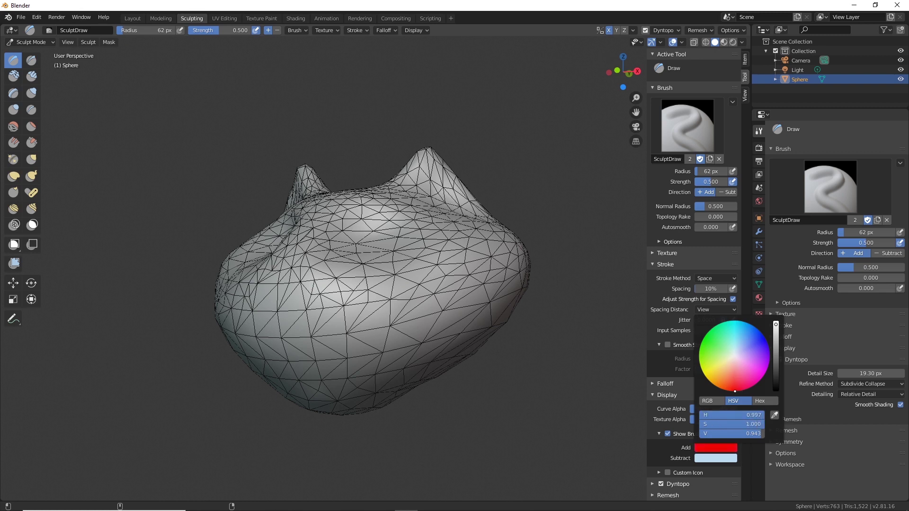
click(732, 458)
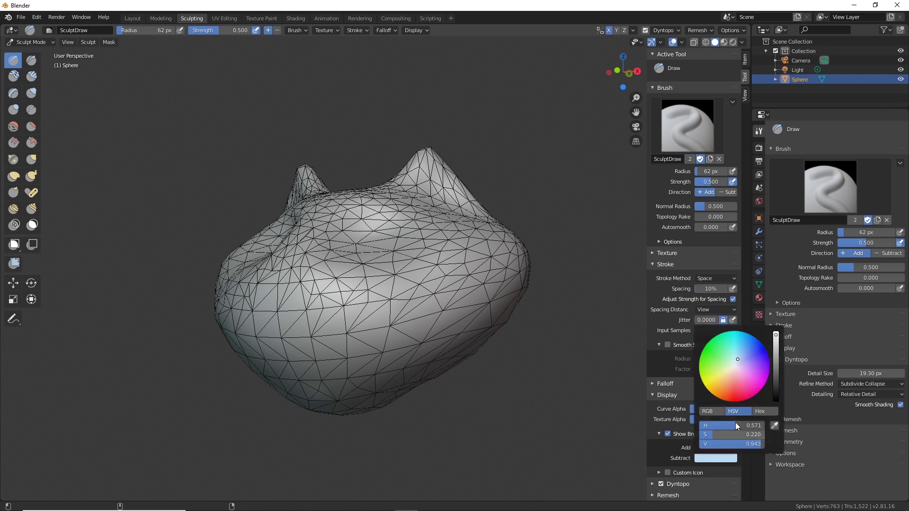
drag(737, 391, 736, 402)
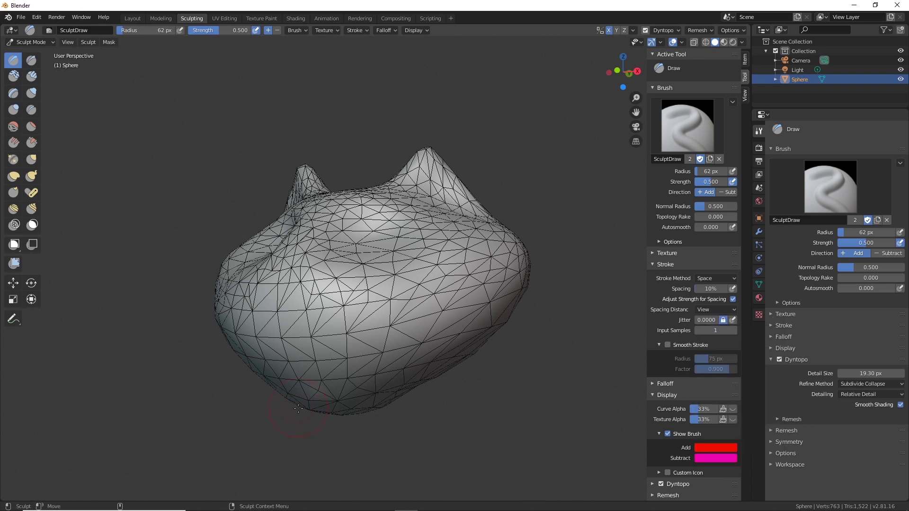
Build up a protruding snout on the middle and lower face with additive Draw strokes.
alt+drag(301, 445, 332, 433)
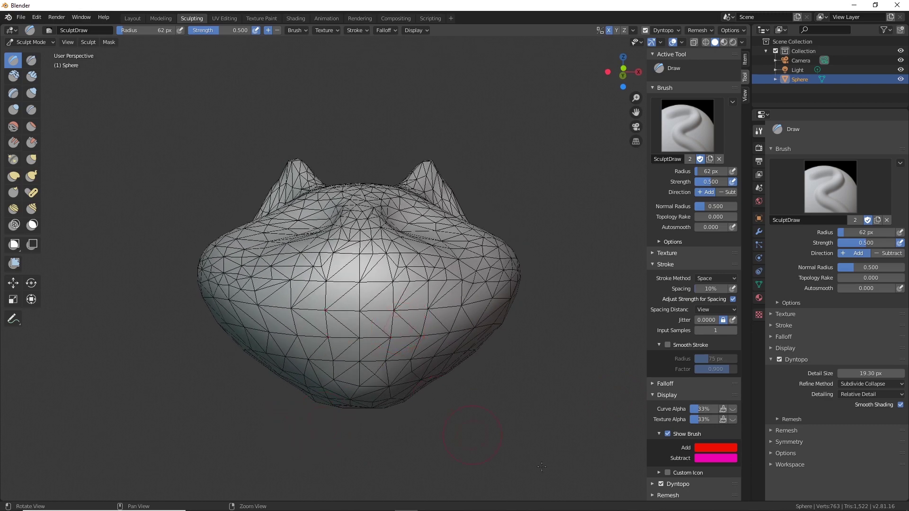
alt+drag(540, 445, 524, 443)
alt+middle_drag(525, 431, 538, 328)
mouse_move(538, 328)
alt+mouse_down()
mouse_move(536, 350)
mouse_move(534, 341)
alt+mouse_up()
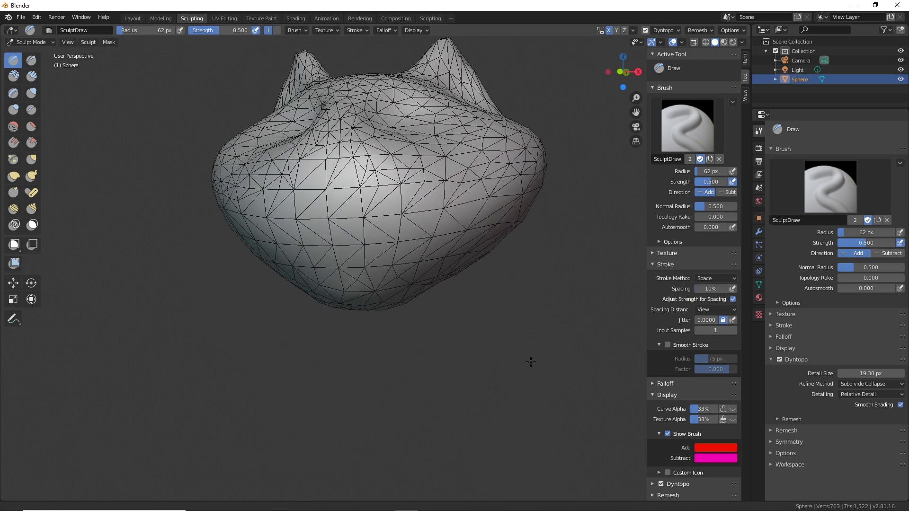
alt+middle_drag(534, 310, 529, 380)
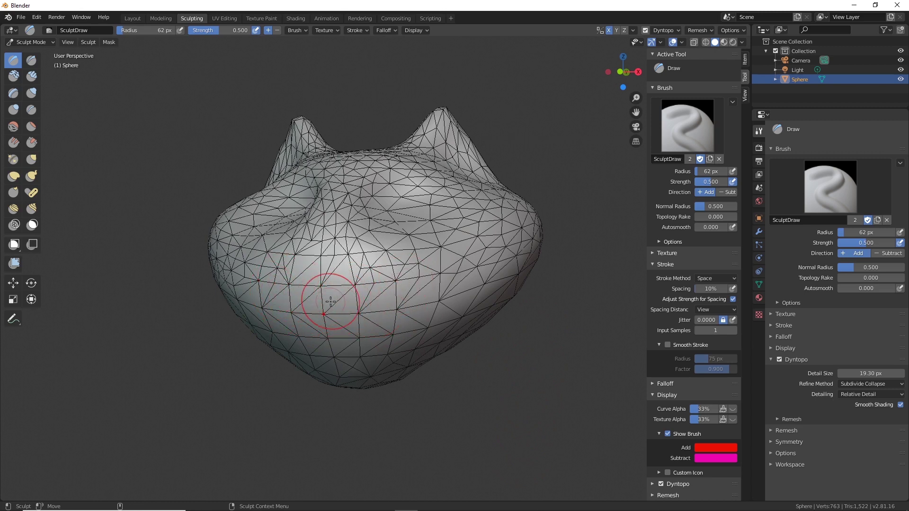
alt+drag(500, 385, 485, 376)
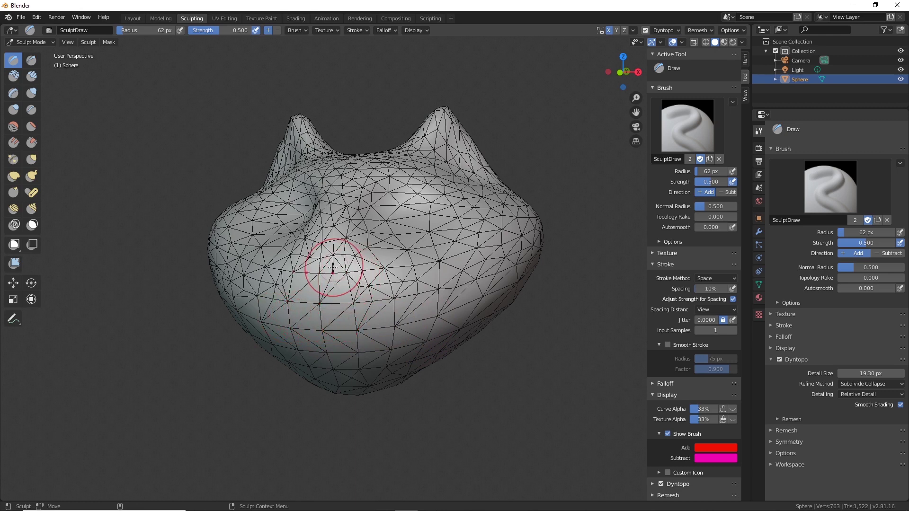
drag(325, 276, 266, 329)
mouse_move(265, 329)
middle_down()
mouse_move(285, 312)
mouse_move(256, 352)
mouse_move(312, 327)
middle_up()
scroll(255, 351, down, 1)
Carve into the eye sockets and the inner ears with subtractive Draw strokes.
mouse_move(355, 249)
ctrl+mouse_down()
mouse_move(390, 251)
mouse_move(362, 239)
ctrl+mouse_up()
middle_drag(493, 222, 440, 217)
mouse_move(411, 163)
ctrl+mouse_down()
mouse_move(414, 137)
mouse_move(420, 165)
ctrl+mouse_up()
mouse_move(280, 208)
middle_down()
mouse_move(354, 236)
mouse_move(289, 246)
middle_up()
Shape the nose, muzzle and mouth area of the face with additive Draw strokes.
drag(432, 282, 412, 308)
mouse_move(412, 308)
middle_down()
mouse_move(449, 268)
mouse_move(433, 284)
middle_up()
mouse_move(445, 289)
mouse_down()
mouse_move(422, 314)
mouse_move(459, 299)
mouse_up()
middle_drag(459, 299, 426, 279)
drag(422, 277, 434, 261)
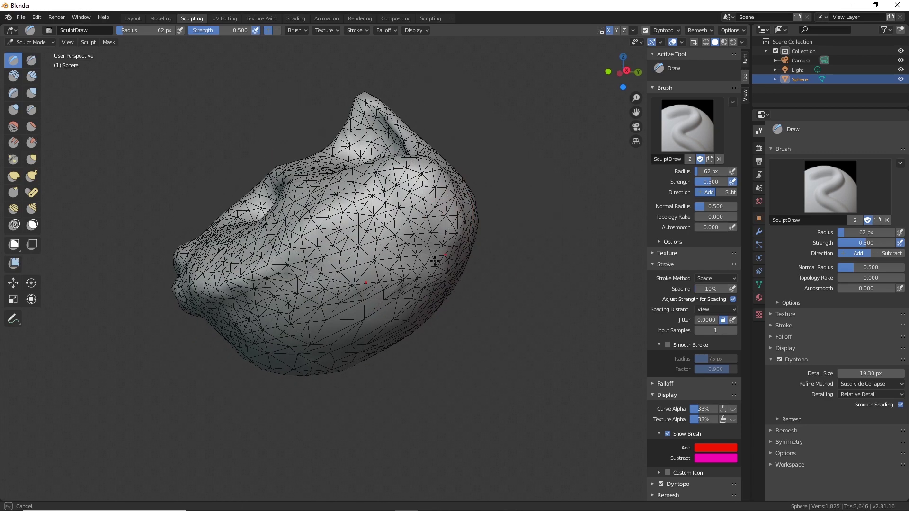
Build up the cheeks, jaw and sides of the head with Draw strokes from several angles.
middle_drag(435, 261, 455, 223)
drag(507, 219, 297, 303)
mouse_move(297, 303)
middle_down()
mouse_move(372, 291)
mouse_move(284, 315)
middle_up()
mouse_move(283, 315)
shift+middle_down()
mouse_move(295, 251)
mouse_move(265, 265)
shift+middle_up()
drag(251, 279, 294, 291)
middle_drag(295, 291, 327, 279)
drag(326, 288, 487, 204)
middle_drag(487, 204, 469, 218)
drag(473, 222, 495, 189)
mouse_move(495, 189)
middle_down()
mouse_move(414, 255)
mouse_move(278, 149)
middle_up()
mouse_move(278, 148)
mouse_down()
mouse_move(398, 133)
mouse_move(339, 180)
mouse_up()
middle_drag(338, 180, 409, 200)
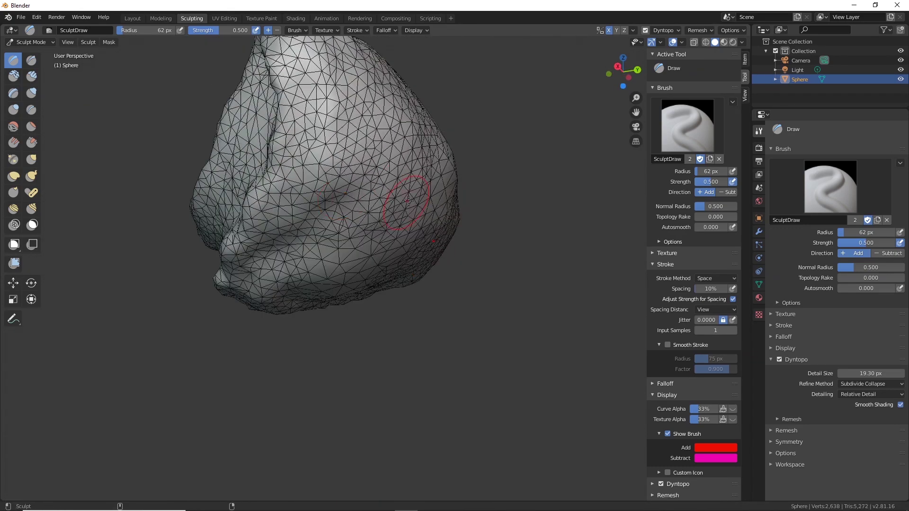
Define the wide mouth line, chin and cheek contours with further Draw strokes.
drag(409, 200, 285, 284)
mouse_move(284, 284)
middle_down()
mouse_move(308, 265)
mouse_move(304, 308)
mouse_move(434, 321)
mouse_move(339, 280)
middle_up()
mouse_move(303, 279)
mouse_down()
mouse_move(415, 208)
mouse_move(322, 275)
mouse_up()
mouse_move(322, 274)
middle_down()
mouse_move(386, 266)
mouse_move(393, 238)
mouse_move(390, 279)
mouse_move(322, 246)
middle_up()
drag(299, 265, 364, 284)
mouse_move(364, 285)
middle_down()
mouse_move(402, 303)
mouse_move(382, 265)
middle_up()
scroll(381, 231, up, 4)
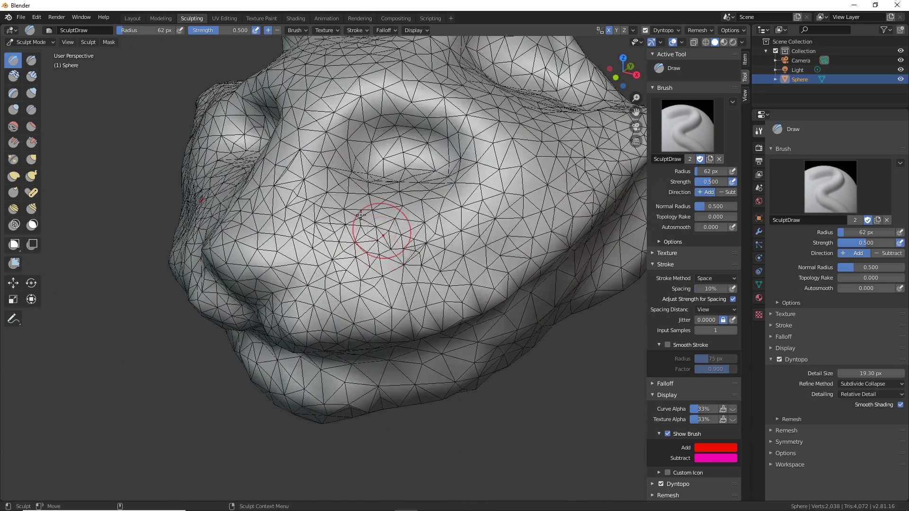
scroll(361, 215, down, 6)
drag(310, 278, 363, 305)
mouse_move(411, 322)
middle_down()
mouse_move(372, 342)
mouse_move(404, 346)
middle_up()
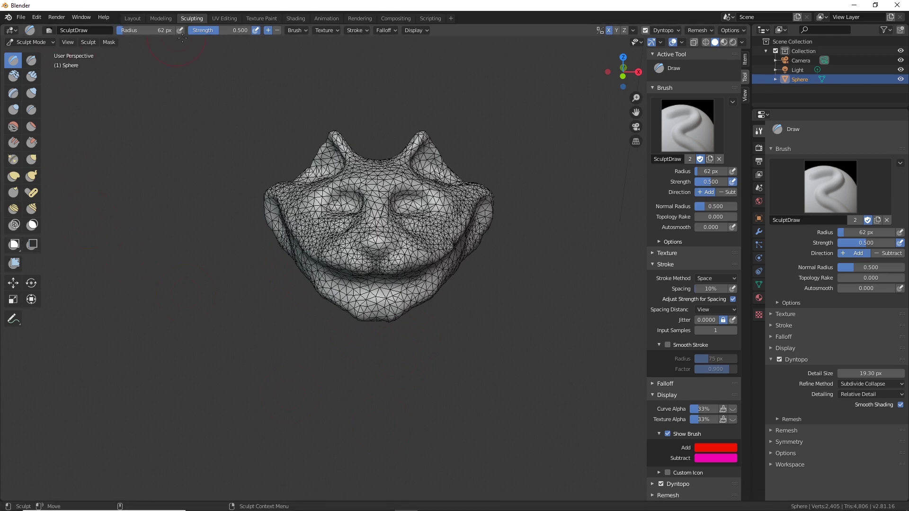
Switch to the Modeling workspace in Object Mode and add a UV sphere to use as an eyeball.
click(161, 18)
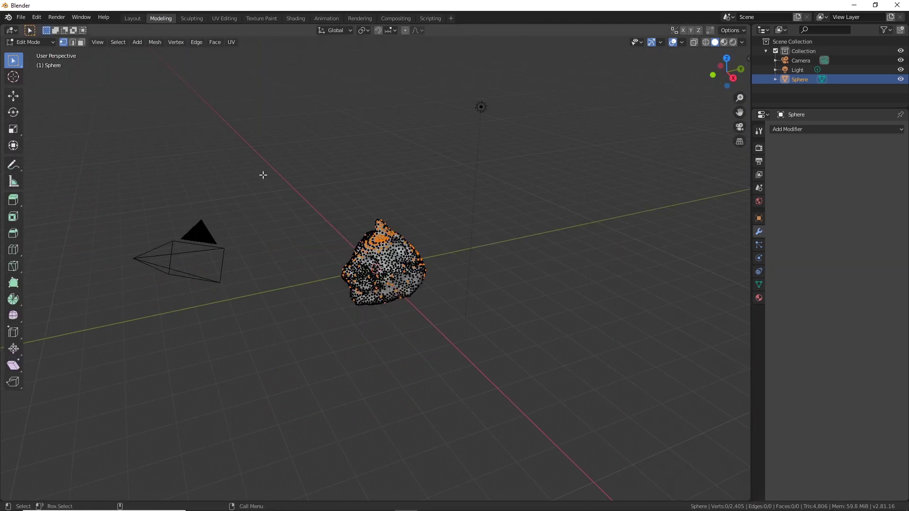
click(44, 42)
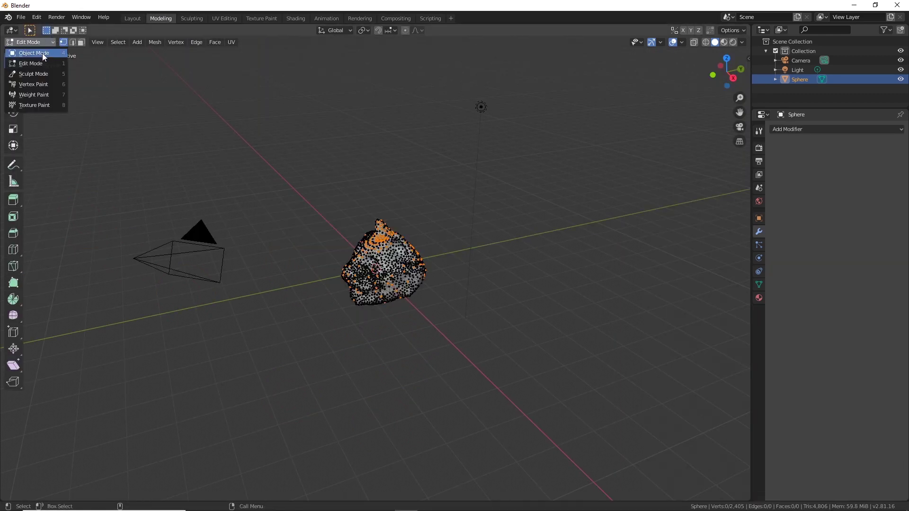
click(41, 52)
middle_drag(275, 339, 313, 317)
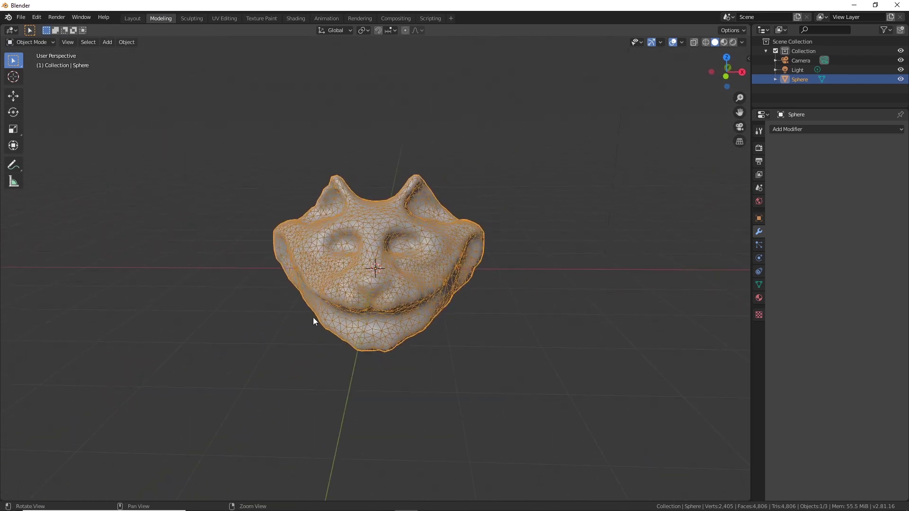
click(108, 42)
mouse_move(119, 53)
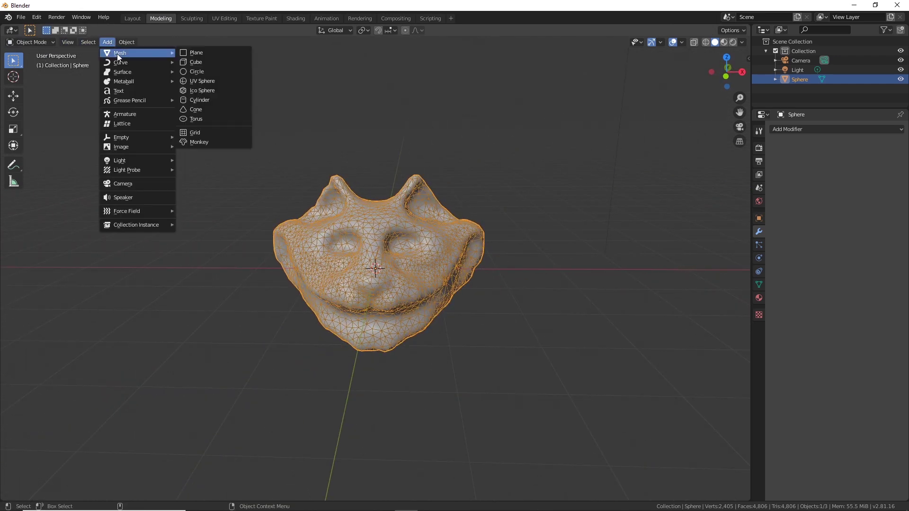
click(208, 79)
middle_drag(587, 351, 380, 311)
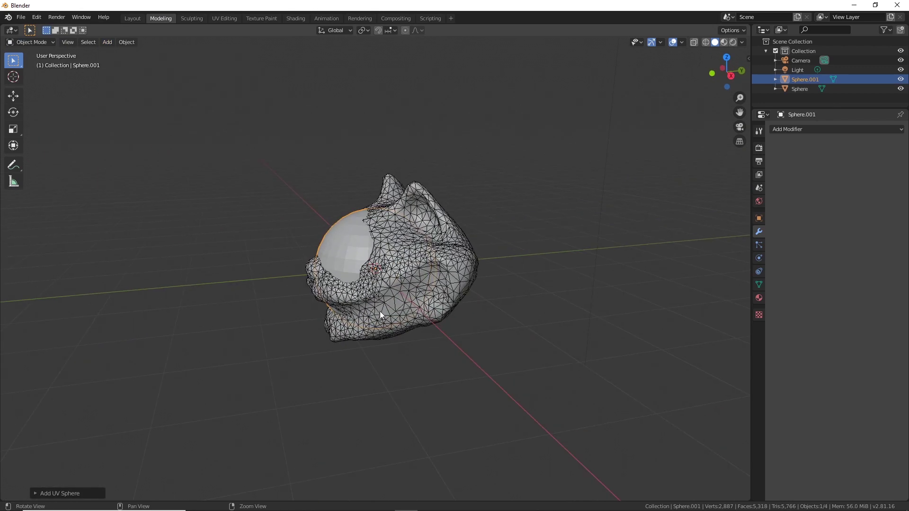
Rotate the new sphere about the X axis toward the front of the face and shade it smooth.
click(13, 112)
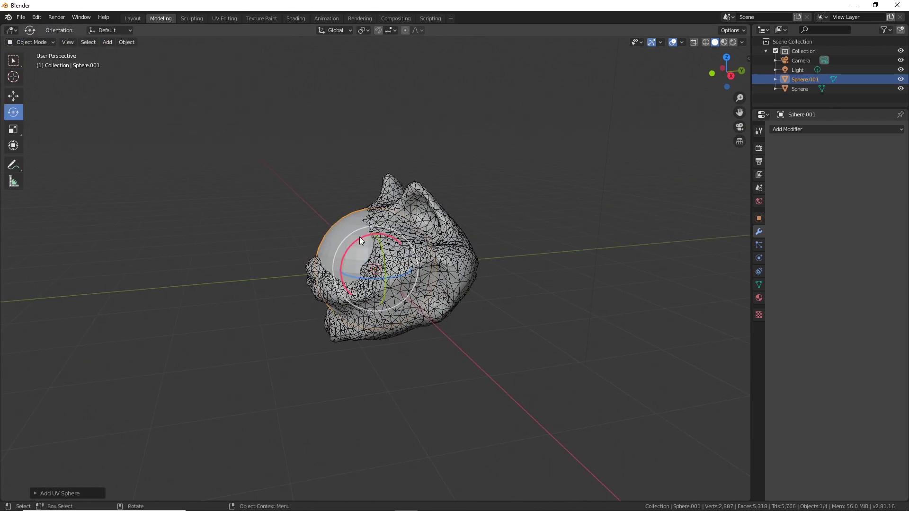
drag(359, 236, 334, 277)
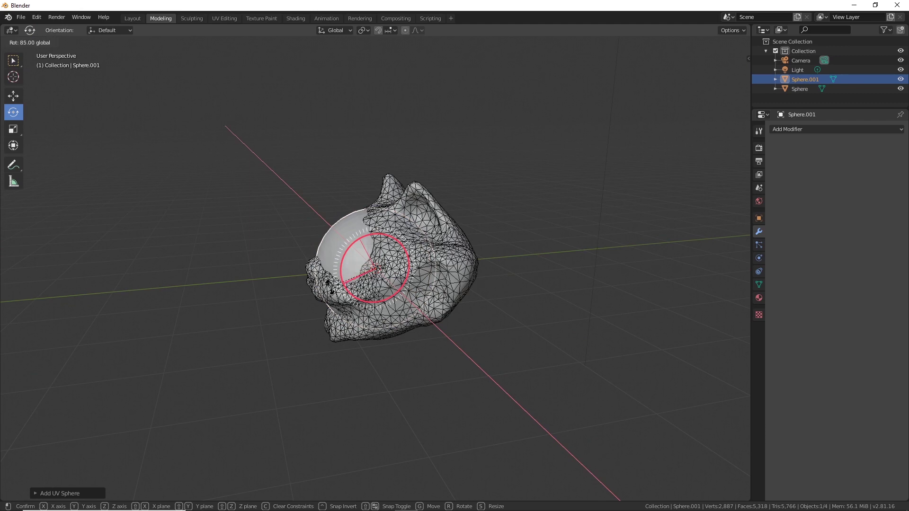
drag(346, 284, 347, 280)
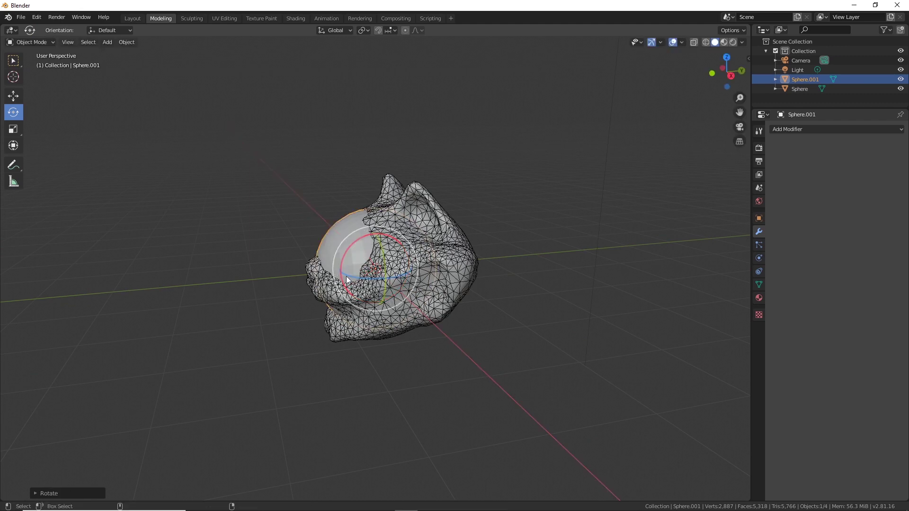
middle_drag(407, 315, 395, 335)
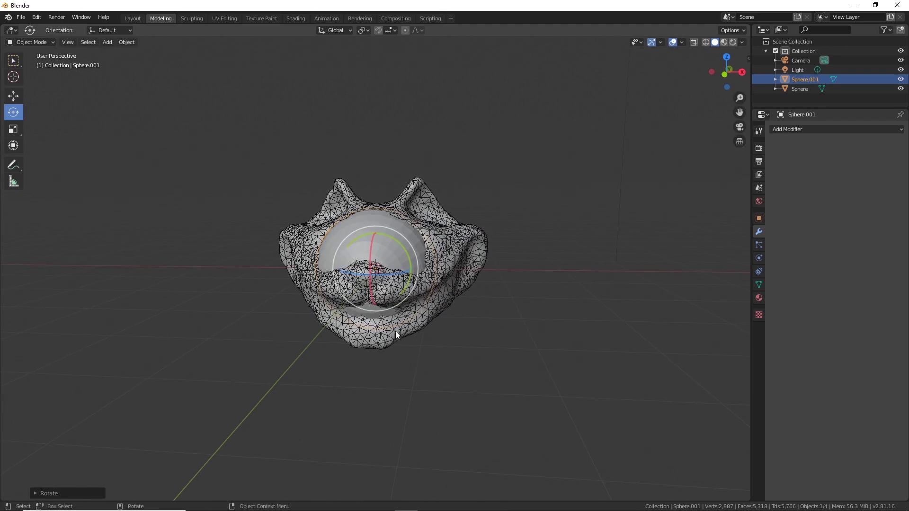
right_click(397, 225)
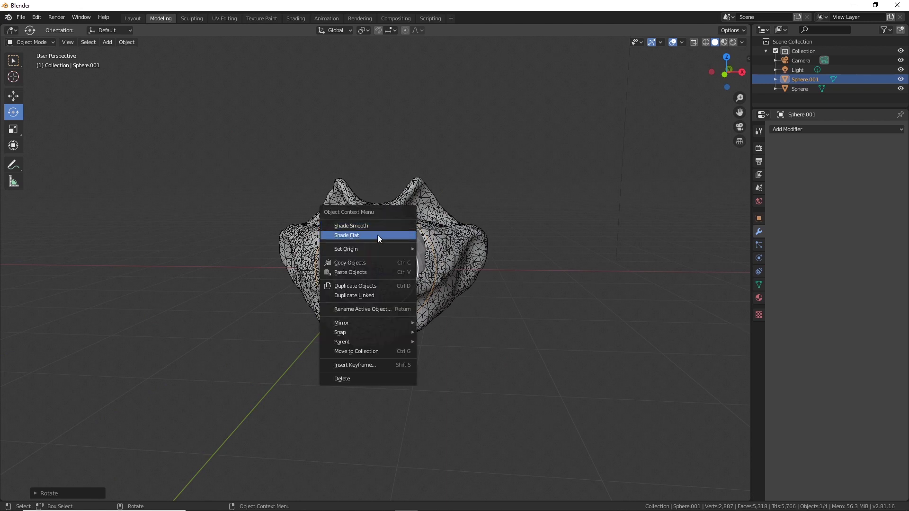
click(380, 225)
scroll(517, 310, up, 2)
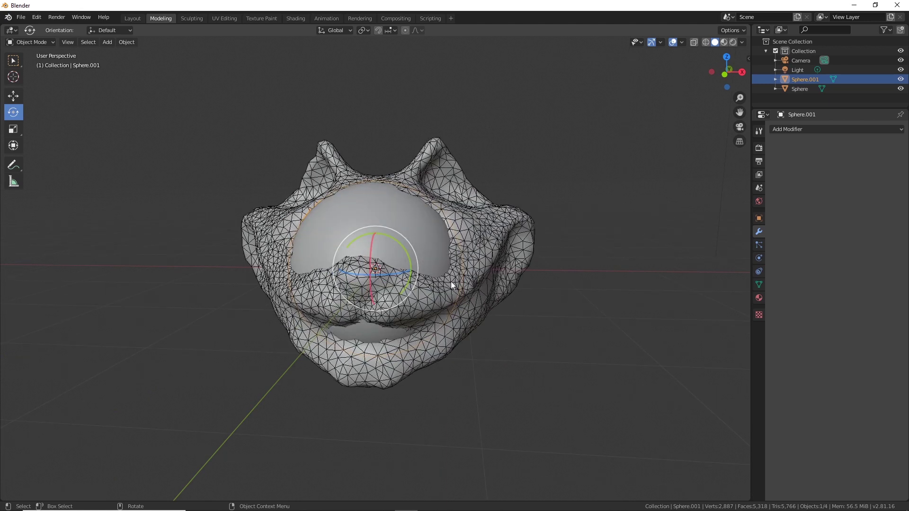
Scale the eyeball sphere down uniformly and move it up to the height of the eye sockets.
key(shift+space)
key(s)
drag(408, 240, 479, 268)
key(shift+space)
key(g)
drag(442, 236, 442, 187)
middle_drag(426, 199, 394, 260)
Move the eyeball along the Y and X axes to seat it in the eye socket on the positive X side.
scroll(401, 255, up, 2)
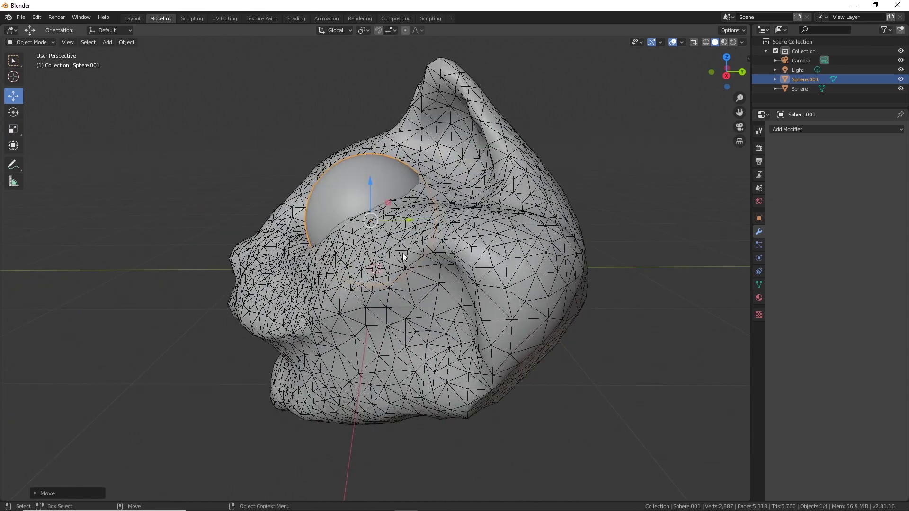
drag(408, 216, 390, 217)
middle_drag(361, 255, 453, 249)
drag(502, 210, 488, 213)
middle_drag(531, 276, 502, 311)
middle_drag(507, 315, 568, 325)
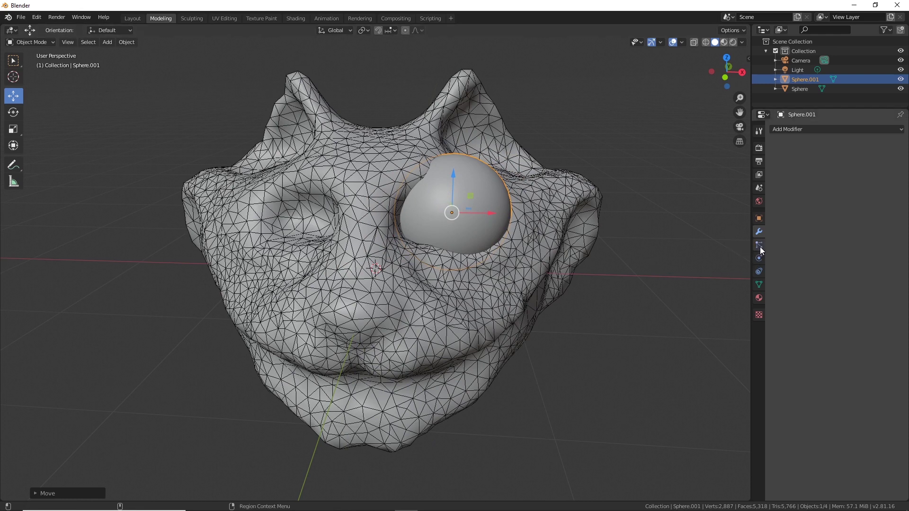
Add a Mirror modifier on the X axis to the eyeball, using the head mesh as the mirror object.
click(806, 130)
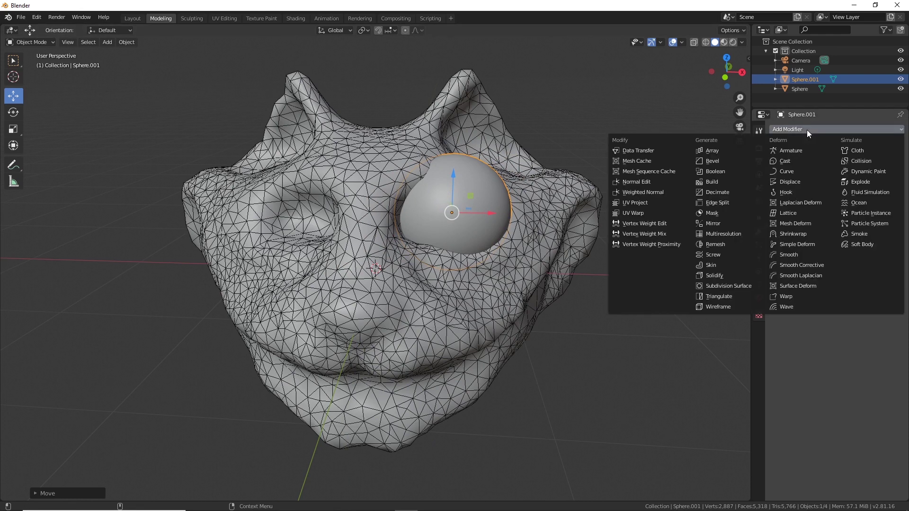
click(723, 223)
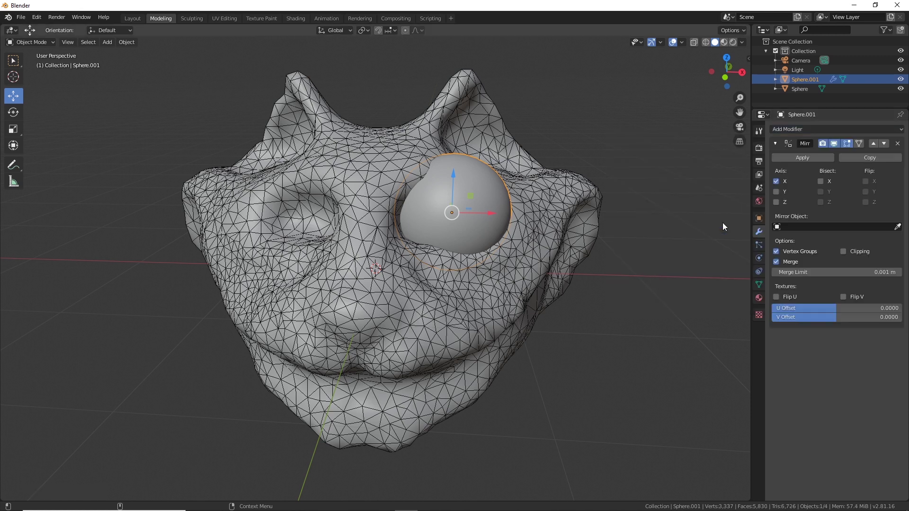
click(823, 229)
key(e)
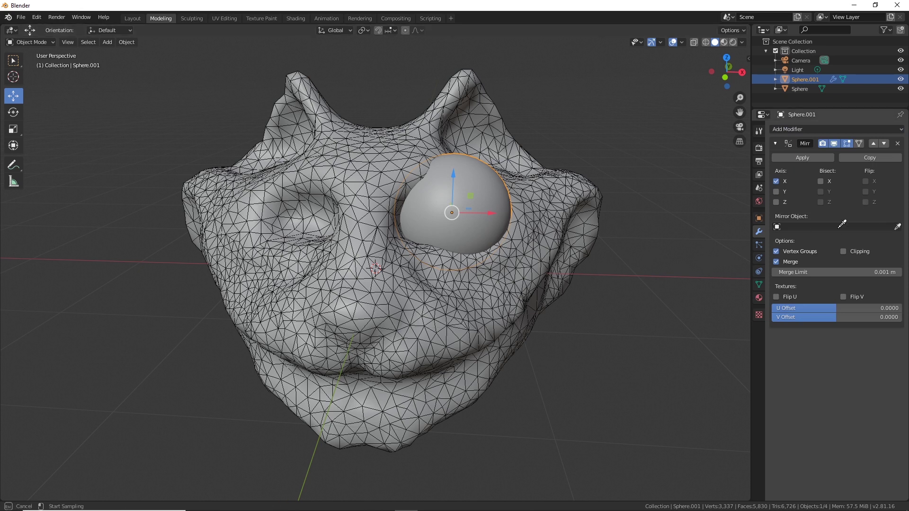
click(371, 298)
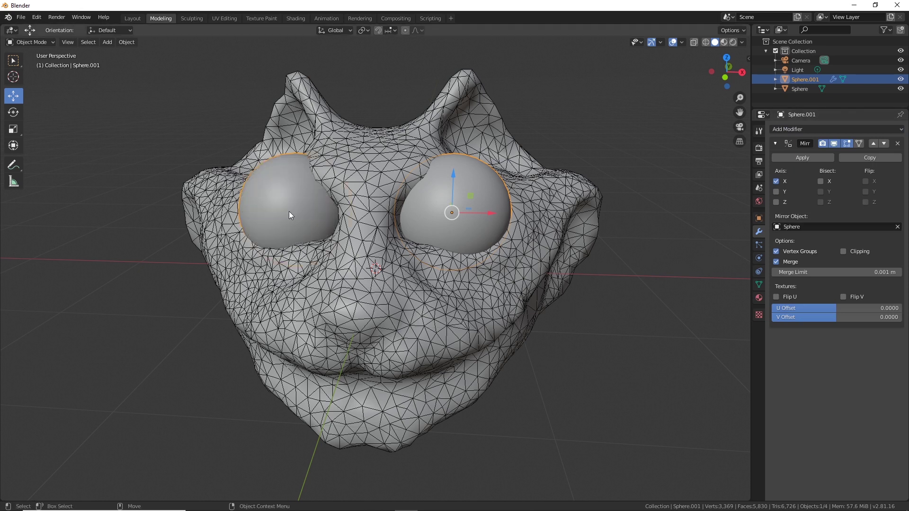
Nudge the mirrored eyeballs slightly forward along the Y axis.
click(17, 61)
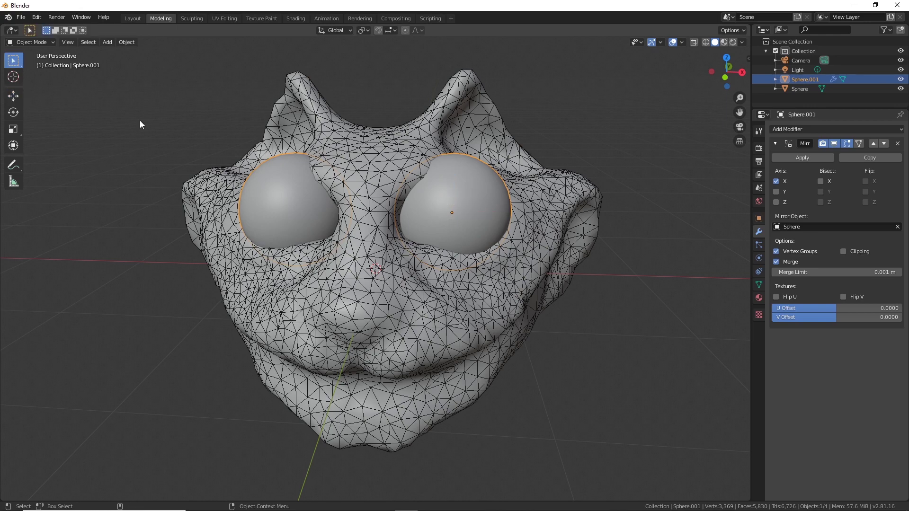
middle_drag(537, 256, 370, 245)
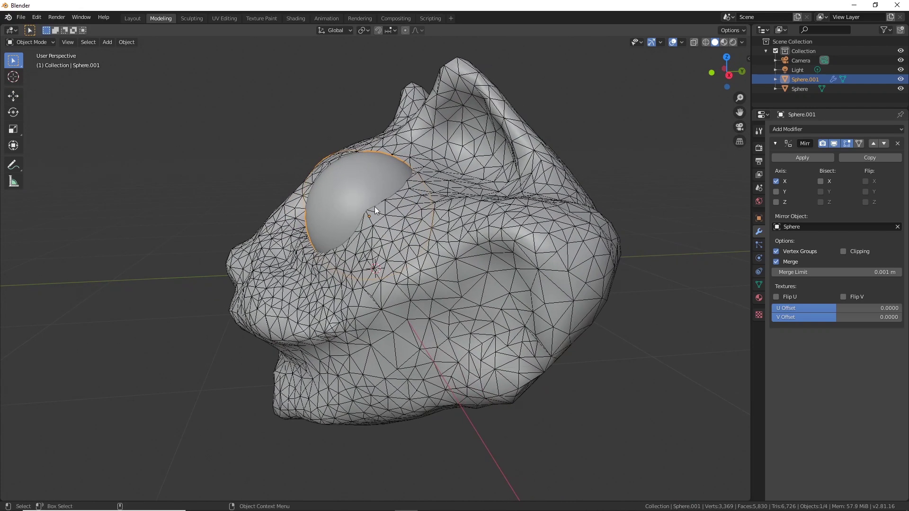
key(shift+space)
key(g)
drag(404, 217, 398, 217)
middle_drag(342, 248, 435, 251)
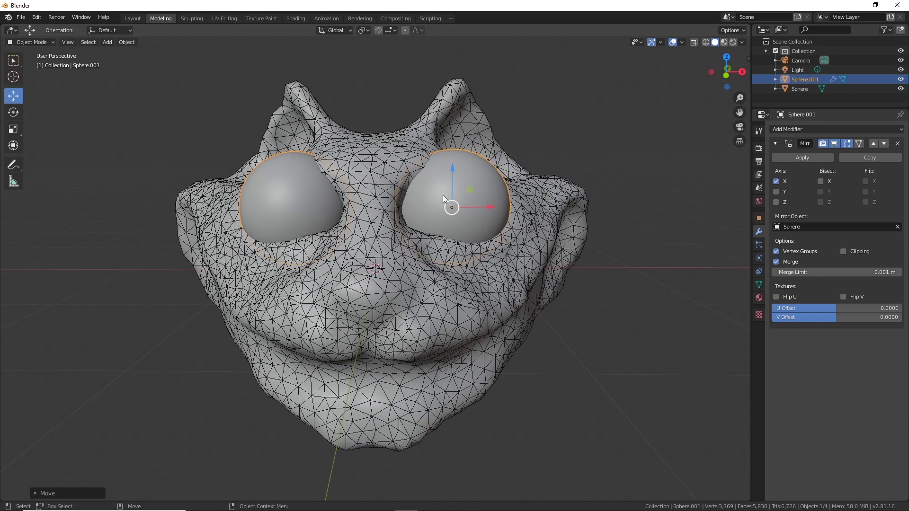
Lower the eyeballs along the Z axis to fit the sockets and adjust their spacing slightly along X.
key(g)
key(z)
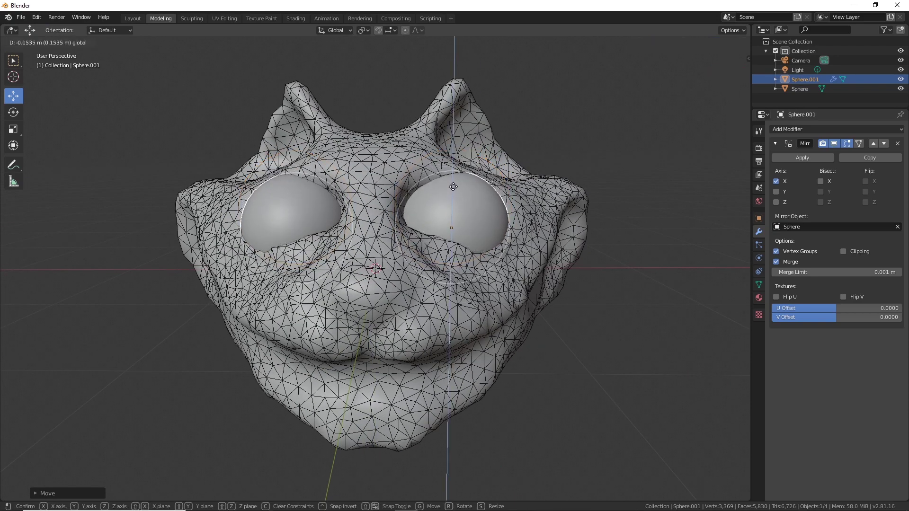
click(459, 207)
middle_drag(459, 207, 530, 273)
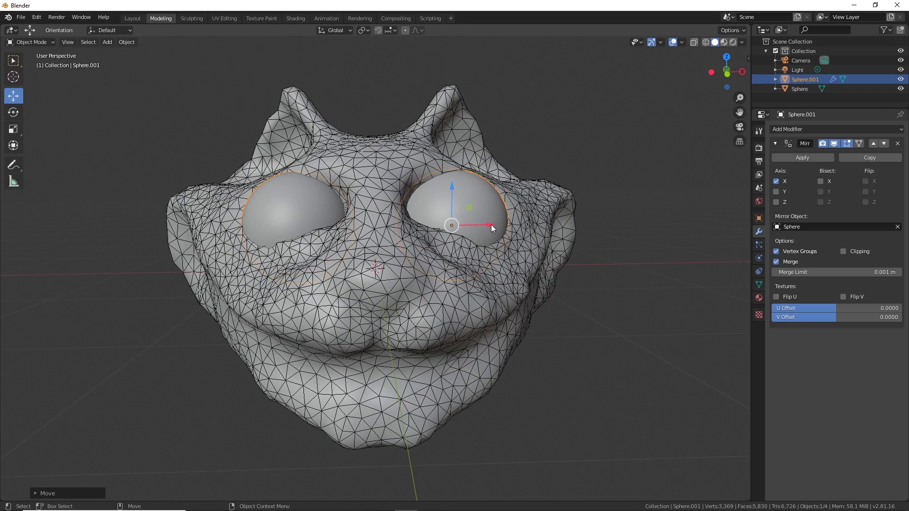
drag(490, 224, 488, 225)
Select the head mesh, return to the Sculpting workspace and add brow ridges above the eyeballs with Draw strokes.
click(459, 317)
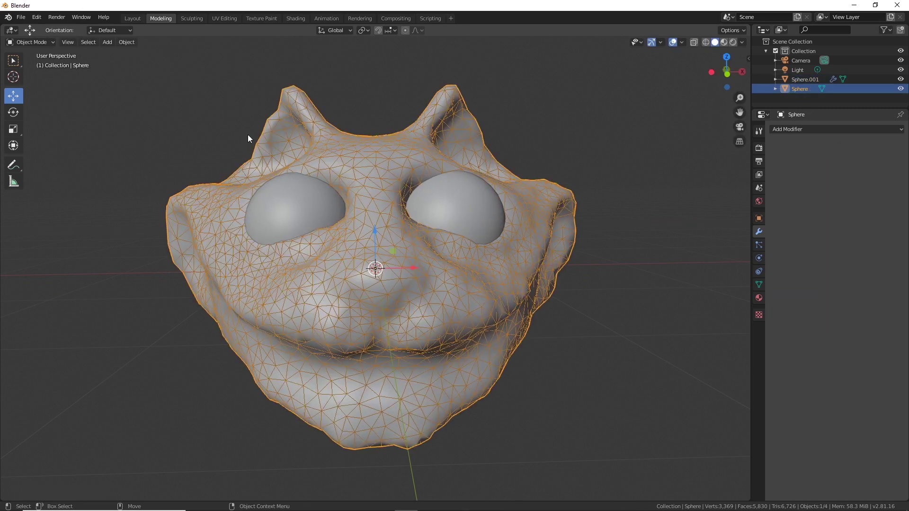
click(181, 17)
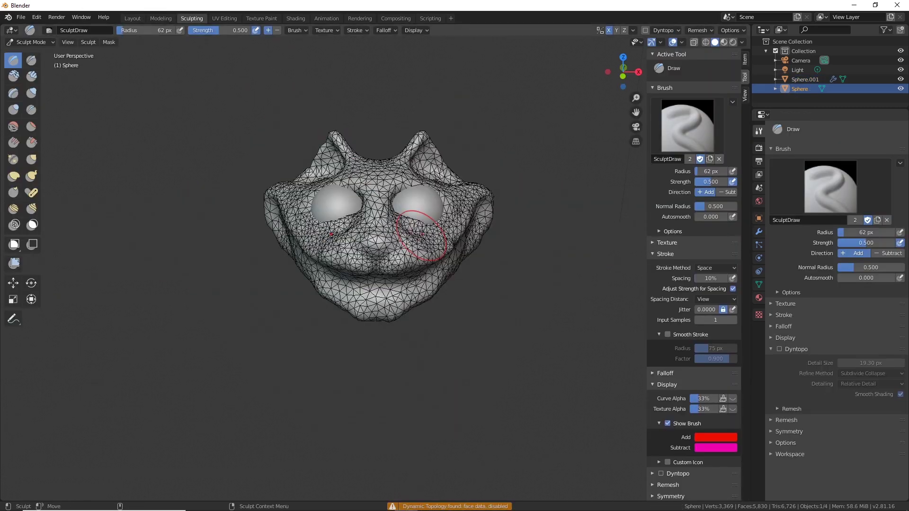
middle_drag(455, 278, 406, 264)
scroll(437, 213, up, 4)
middle_drag(436, 213, 406, 300)
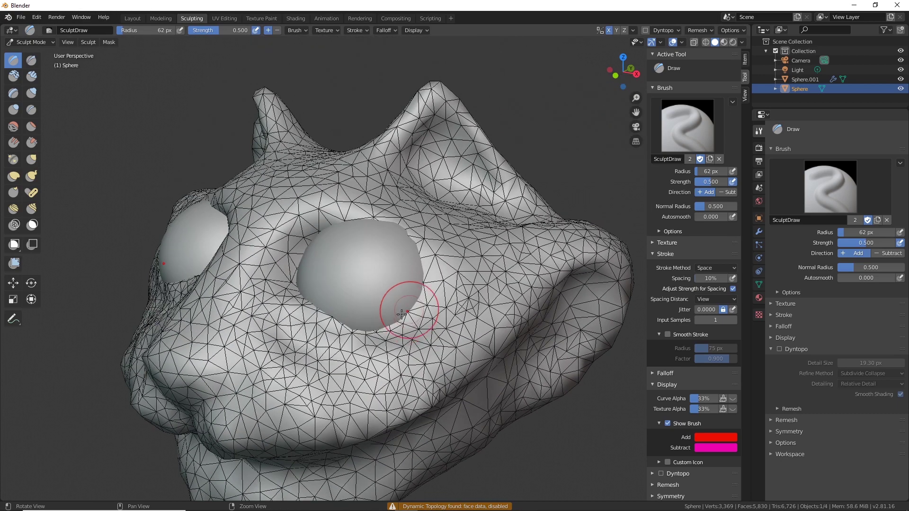
scroll(355, 334, up, 3)
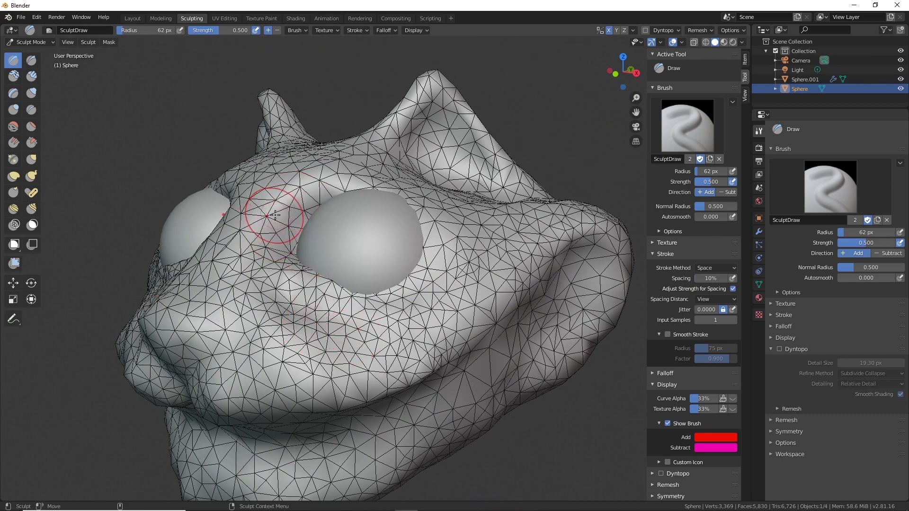
drag(271, 219, 340, 173)
mouse_move(281, 201)
mouse_down()
mouse_move(365, 174)
mouse_move(417, 191)
mouse_move(324, 177)
mouse_move(362, 182)
mouse_move(338, 191)
mouse_move(393, 222)
mouse_up()
middle_drag(389, 231, 410, 237)
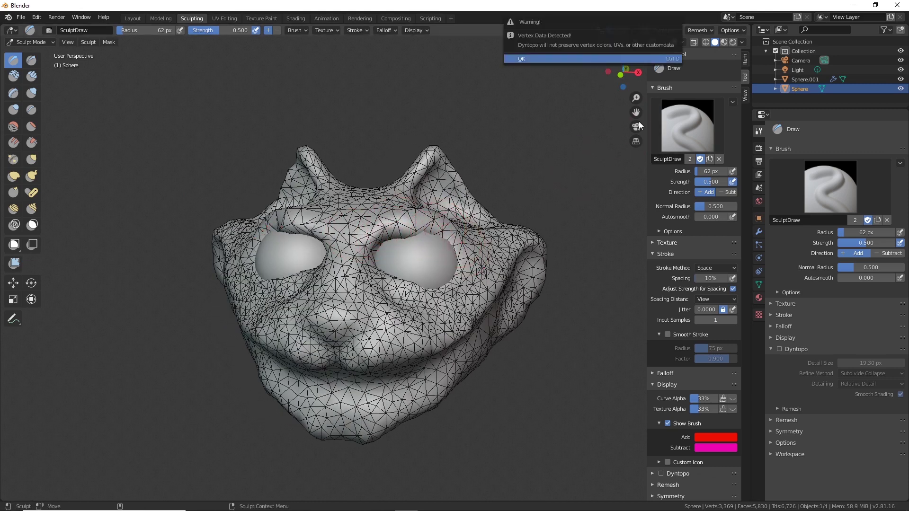
Re-enable Dyntopo and build up the eyelids and brows around the eyeballs with Draw strokes.
scroll(445, 211, up, 4)
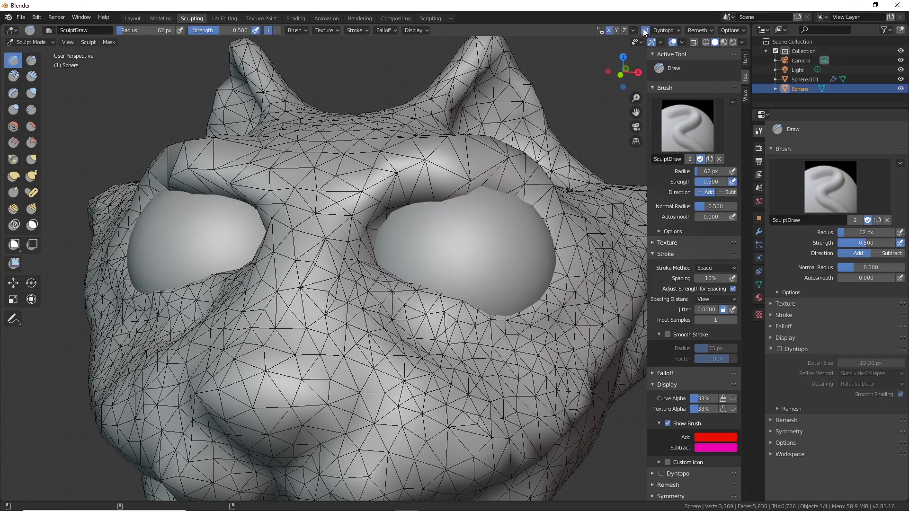
click(645, 30)
mouse_move(383, 203)
mouse_down()
mouse_move(393, 176)
mouse_move(501, 188)
mouse_move(425, 331)
mouse_up()
middle_drag(426, 330, 308, 205)
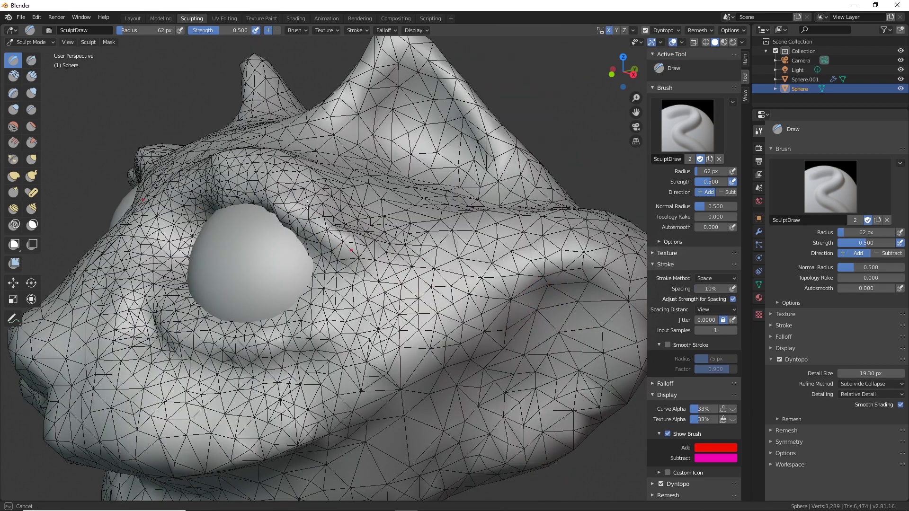
middle_drag(415, 216, 457, 211)
mouse_move(461, 206)
mouse_down()
mouse_move(412, 211)
mouse_move(450, 211)
mouse_up()
middle_drag(450, 211, 483, 249)
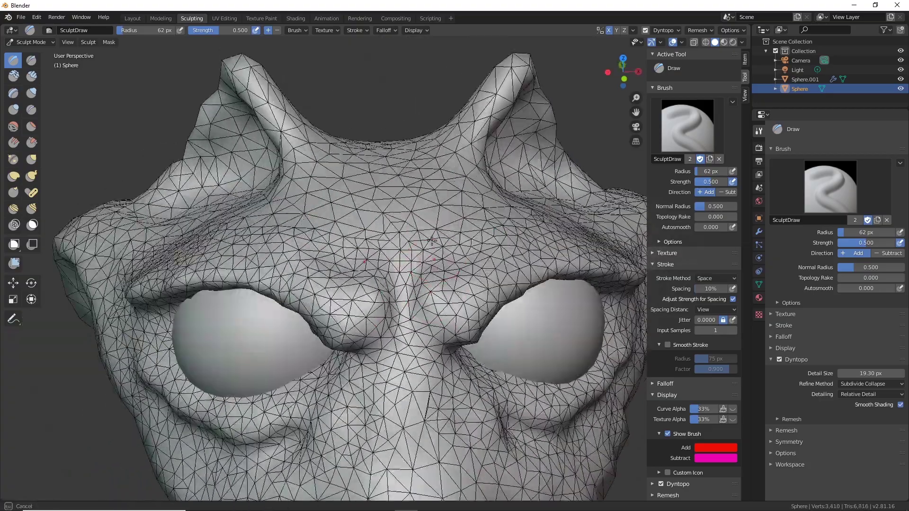
Thicken the inner brows and upper eyelid folds with additional Draw strokes.
drag(469, 280, 450, 293)
mouse_move(452, 285)
middle_down()
mouse_move(412, 193)
mouse_move(372, 194)
middle_up()
scroll(426, 194, down, 2)
drag(440, 190, 467, 197)
middle_drag(379, 209, 412, 232)
scroll(412, 235, up, 4)
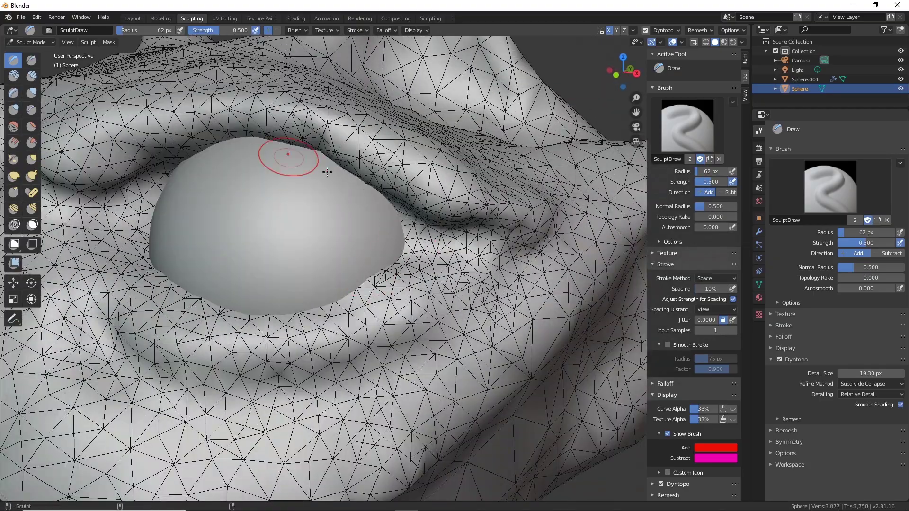
Hide the eyeball object and rework the eye sockets and surrounding lid folds with Draw strokes.
mouse_move(327, 172)
middle_down()
mouse_move(463, 203)
mouse_move(370, 223)
middle_up()
click(900, 80)
drag(293, 232, 421, 257)
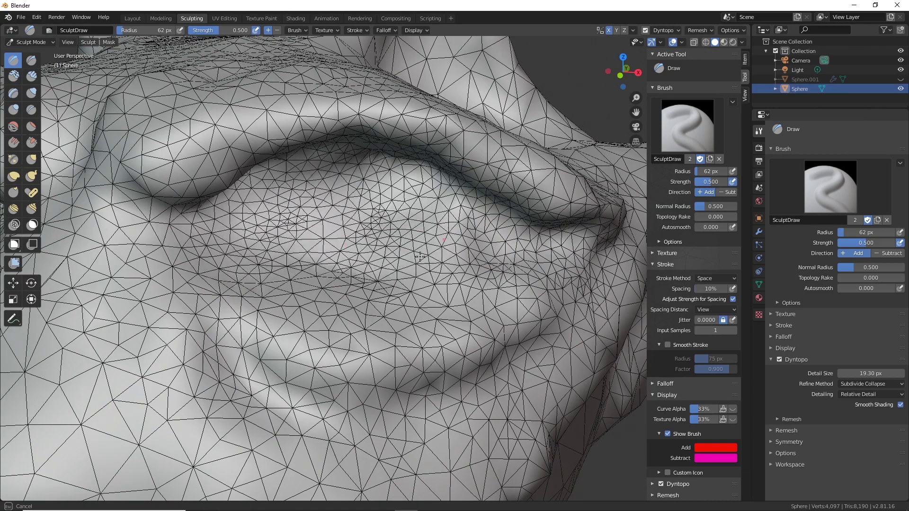
middle_drag(407, 189, 391, 184)
drag(440, 154, 189, 163)
middle_drag(448, 211, 379, 214)
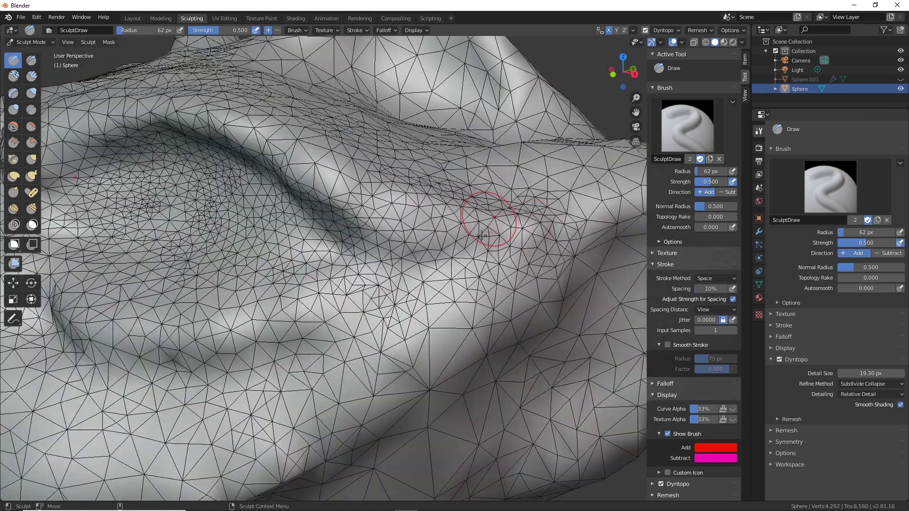
mouse_move(455, 351)
mouse_down()
mouse_move(142, 407)
mouse_move(360, 351)
mouse_up()
Show the eyeballs again and build the upper and lower eyelids over them with a 113 px Draw brush.
middle_drag(312, 327, 379, 332)
scroll(362, 341, down, 4)
click(900, 80)
scroll(369, 236, up, 4)
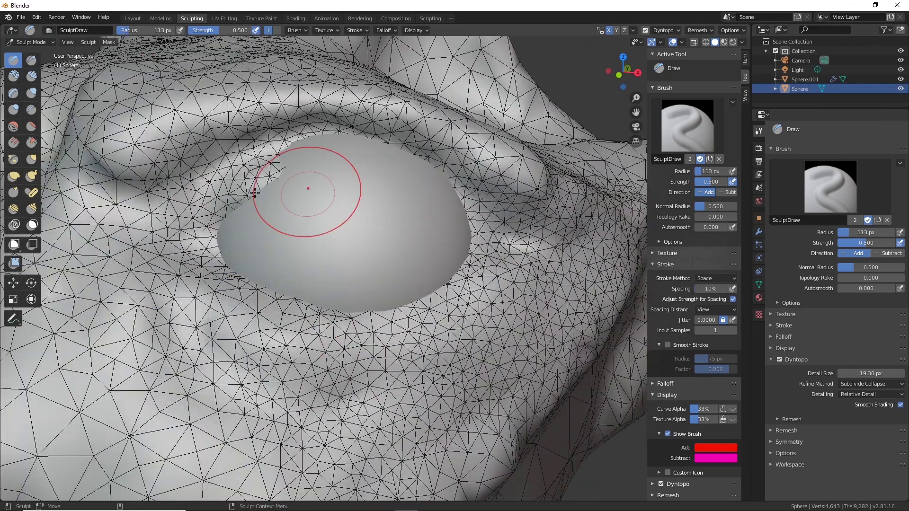
middle_drag(435, 278, 492, 275)
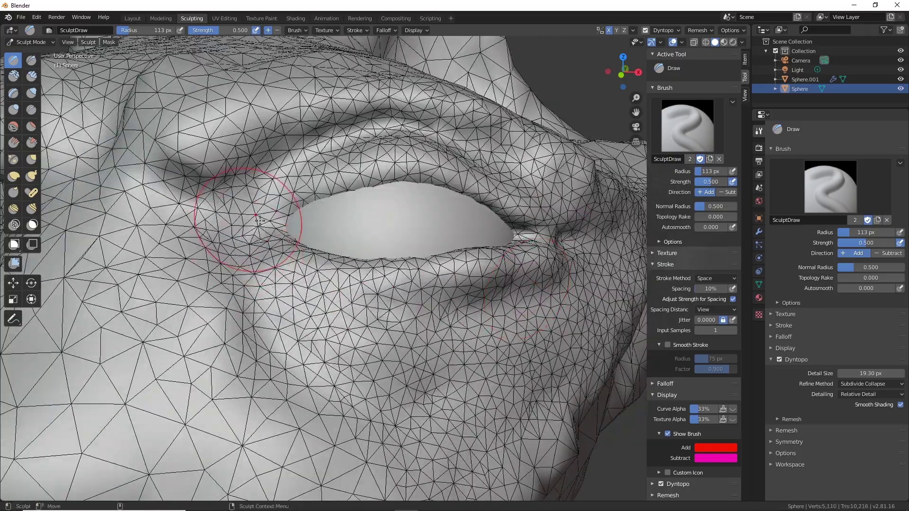
Hide the eyeballs and thicken the upper eyelids and the folds beneath the brows with Draw strokes.
middle_drag(294, 225, 228, 227)
click(901, 79)
drag(407, 204, 247, 208)
scroll(284, 222, up, 2)
middle_drag(319, 237, 350, 189)
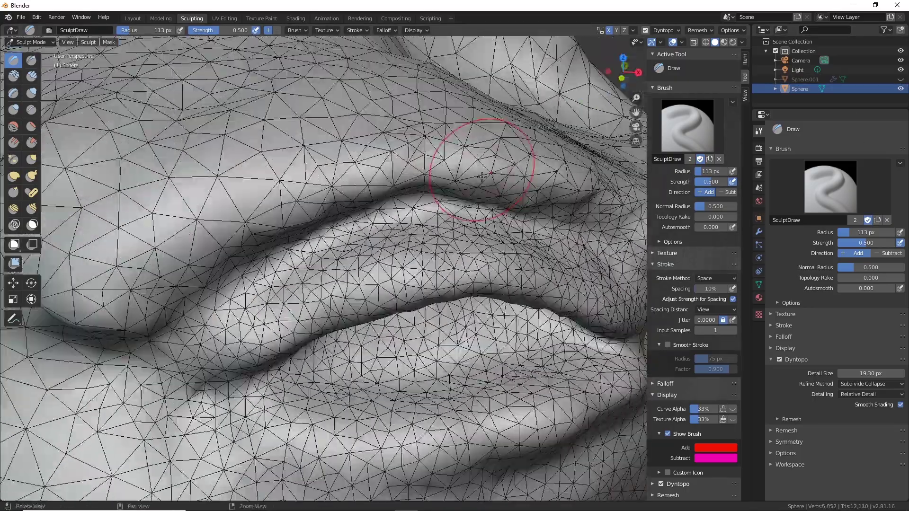
drag(483, 171, 303, 189)
middle_drag(303, 227, 294, 265)
drag(426, 265, 227, 293)
Refine the lower lids and inner lid rims with Draw strokes, ending with the eyeballs shown again.
middle_drag(331, 227, 365, 156)
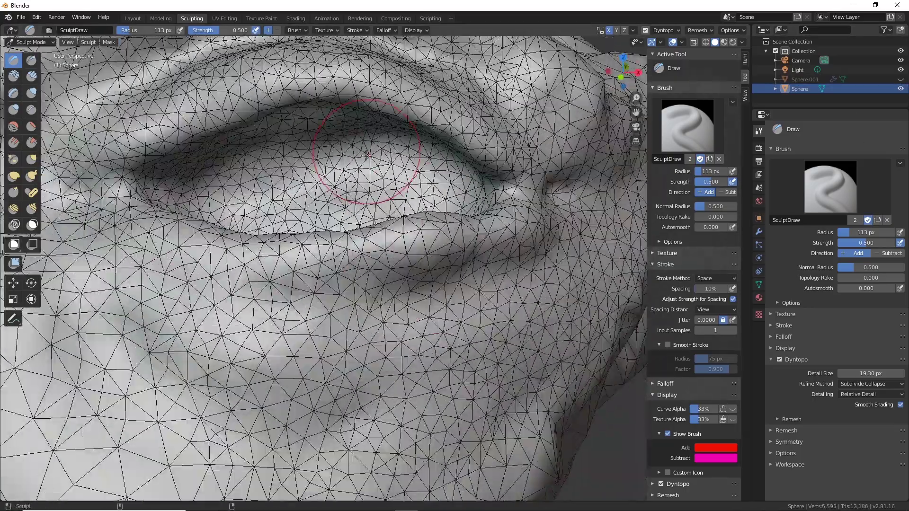
drag(365, 152, 455, 156)
mouse_move(407, 180)
middle_down()
mouse_move(417, 132)
mouse_move(379, 161)
middle_up()
drag(388, 102, 152, 165)
mouse_move(376, 152)
middle_down()
mouse_move(369, 194)
mouse_move(392, 151)
middle_up()
middle_drag(392, 216, 313, 222)
click(901, 80)
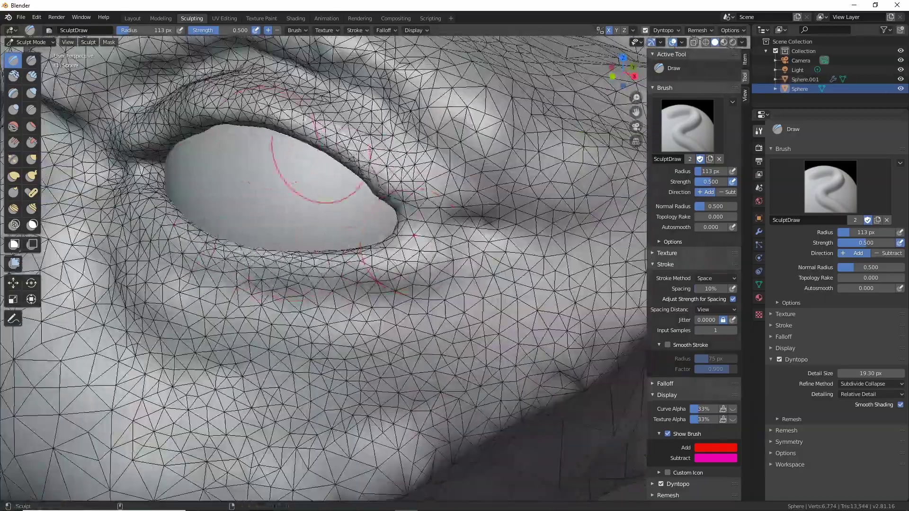
middle_drag(398, 242, 372, 236)
Pull the inner and outer eye corners against the eyeballs with the Elastic Deform brush.
click(13, 176)
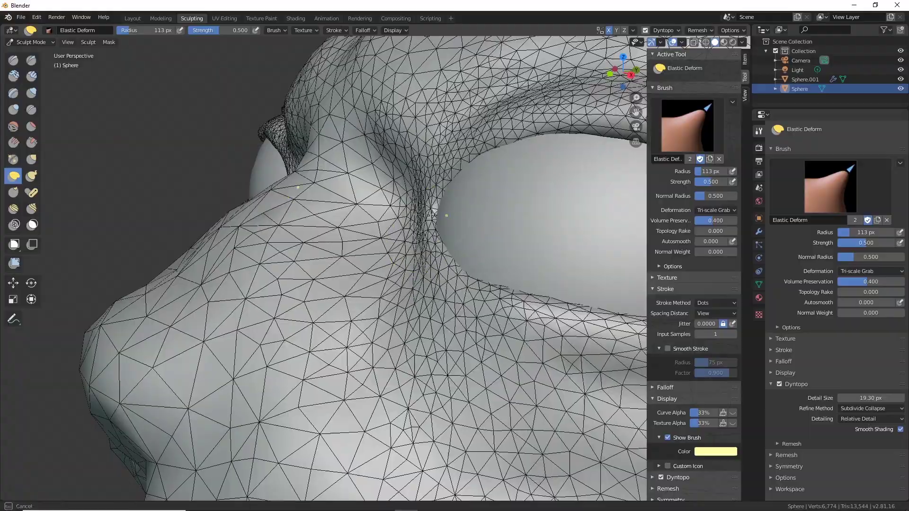
drag(432, 215, 428, 215)
middle_drag(428, 216, 473, 232)
drag(526, 213, 542, 209)
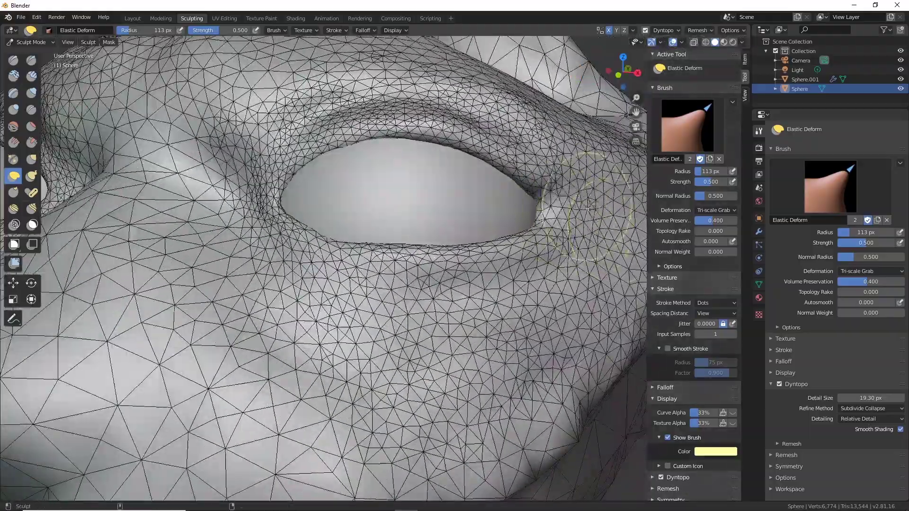
middle_drag(543, 213, 501, 231)
middle_drag(378, 275, 424, 265)
ctrl+middle_drag(424, 265, 425, 154)
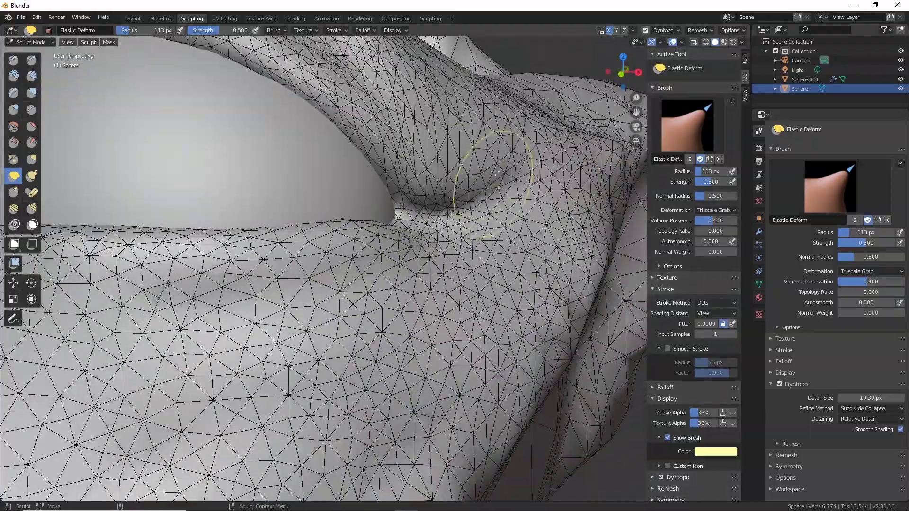
Fit the lower eyelids around the eyeballs from the side with Elastic Deform, toggling the eyeballs' visibility.
mouse_move(496, 172)
middle_down()
mouse_move(406, 197)
mouse_move(324, 192)
middle_up()
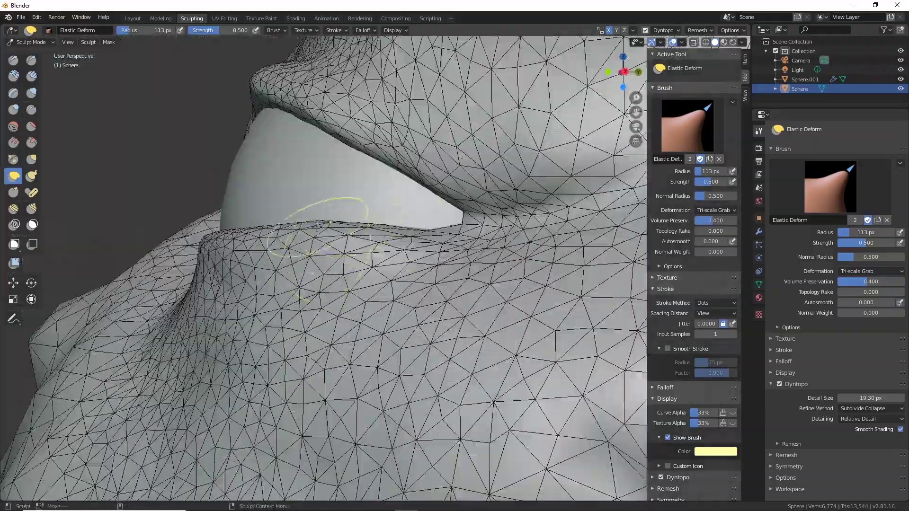
ctrl+middle_drag(441, 341, 484, 250)
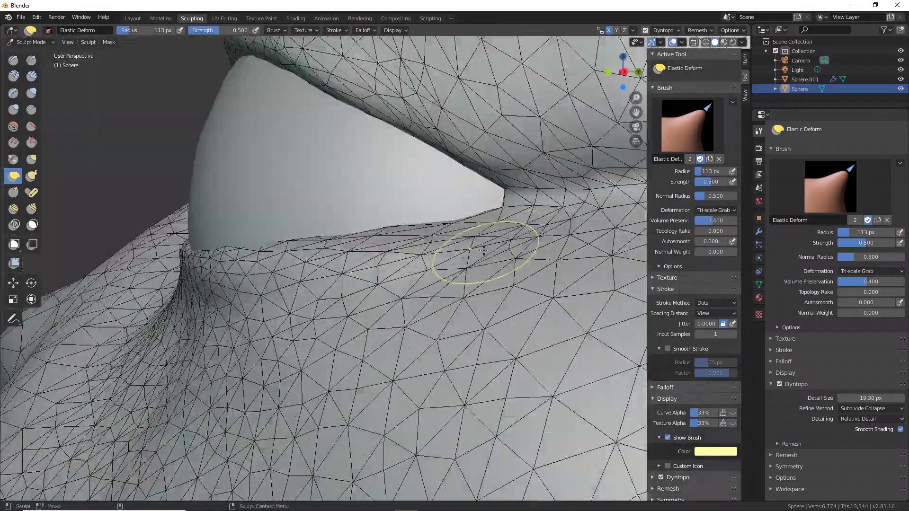
click(902, 79)
mouse_move(331, 189)
middle_down()
mouse_move(175, 163)
mouse_move(237, 189)
mouse_move(114, 159)
mouse_move(331, 213)
mouse_move(426, 264)
mouse_move(421, 327)
mouse_move(527, 294)
mouse_move(202, 323)
middle_up()
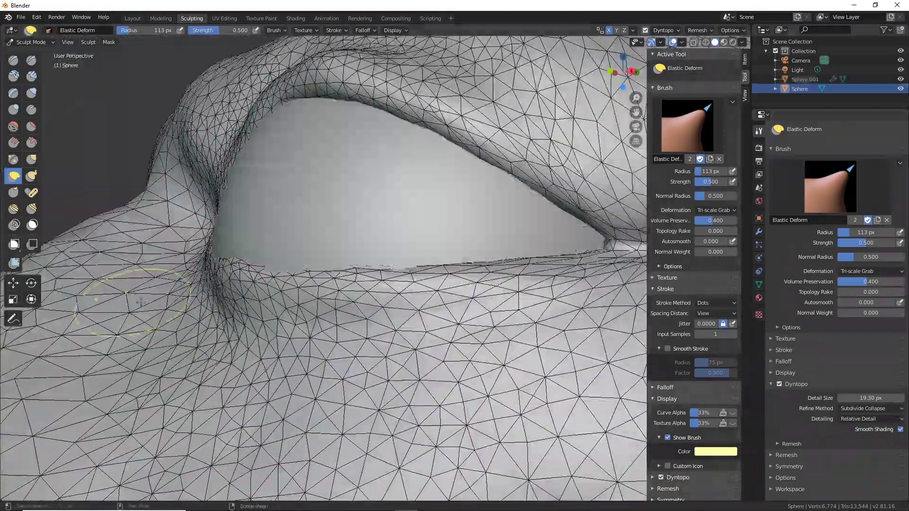
middle_drag(140, 302, 285, 196)
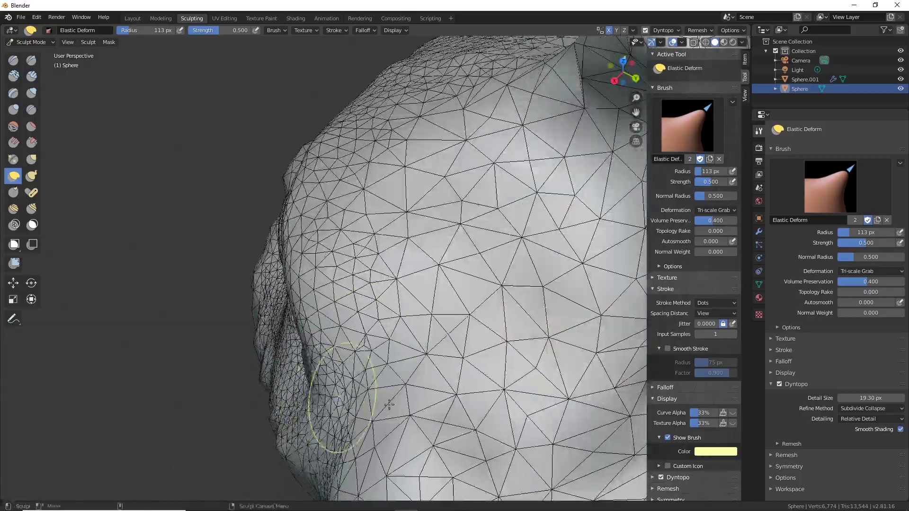
Reshape the brows and forehead from the front and side with the Elastic Deform brush.
middle_drag(390, 405, 295, 151)
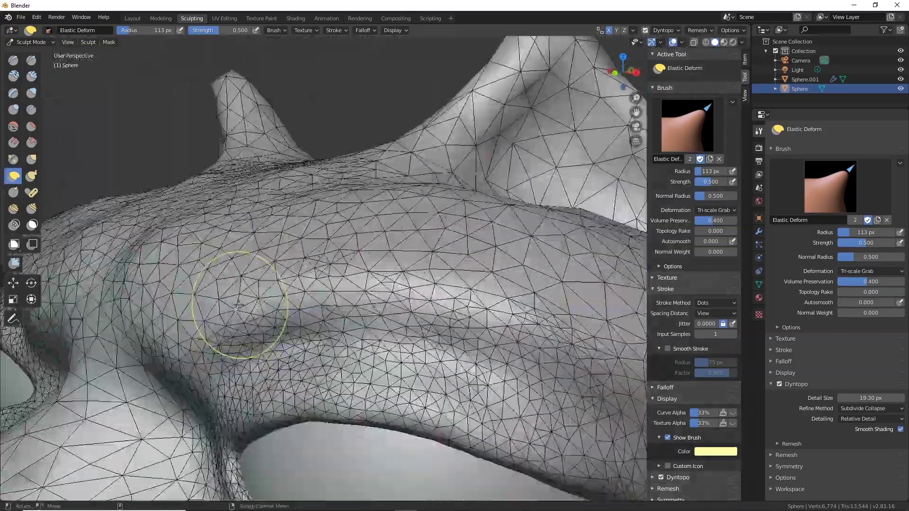
middle_drag(238, 305, 246, 246)
scroll(249, 208, up, 4)
scroll(414, 324, down, 6)
middle_drag(335, 284, 375, 278)
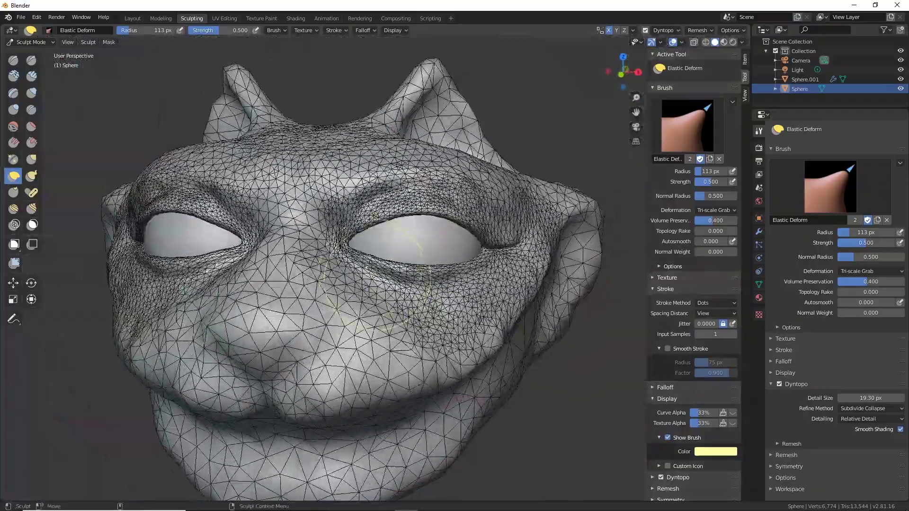
scroll(404, 224, up, 4)
middle_drag(404, 224, 533, 220)
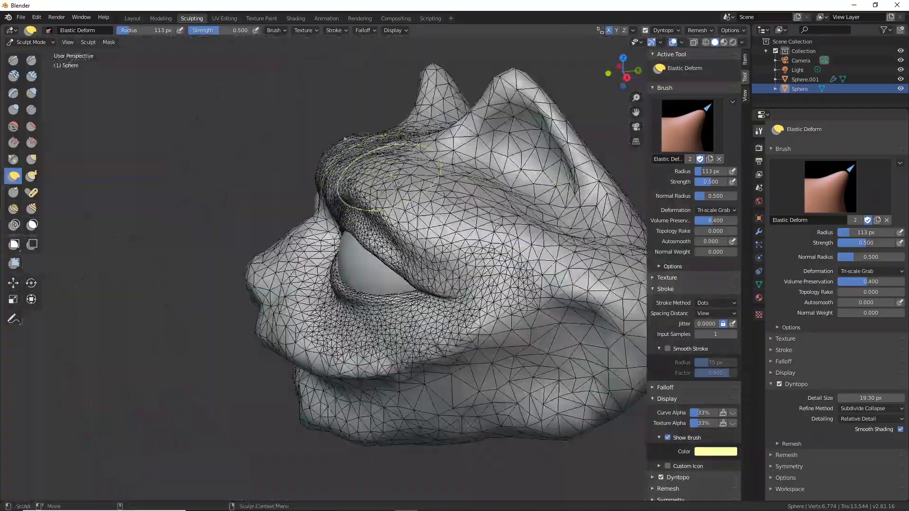
middle_drag(398, 185, 488, 189)
scroll(417, 180, up, 4)
drag(412, 163, 414, 176)
Switch to the Draw brush and build up the nose and the area beneath it.
mouse_move(415, 175)
middle_down()
mouse_move(451, 300)
mouse_move(395, 189)
mouse_move(375, 179)
mouse_move(381, 331)
mouse_move(327, 303)
mouse_move(431, 275)
mouse_move(398, 279)
middle_up()
scroll(430, 275, down, 4)
scroll(398, 278, up, 4)
key(x)
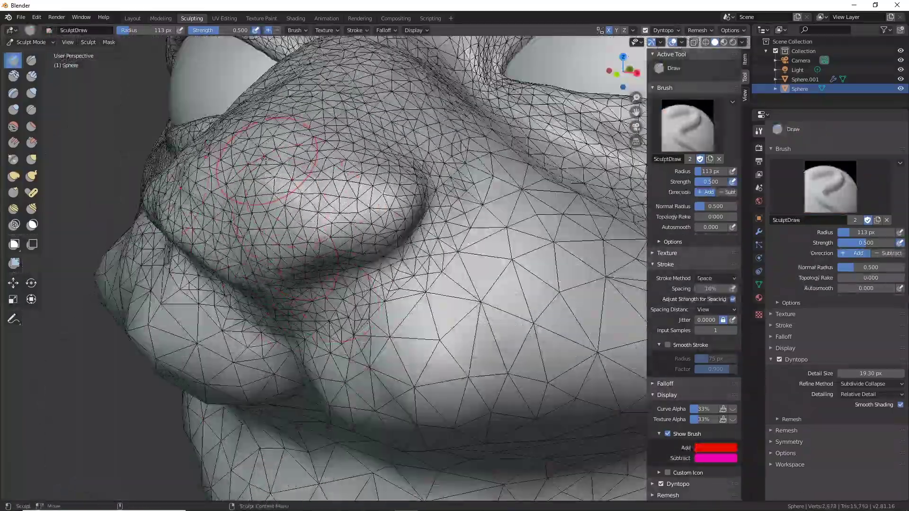
mouse_move(266, 159)
middle_down()
mouse_move(442, 239)
mouse_move(264, 213)
mouse_move(351, 185)
mouse_move(426, 190)
middle_up()
scroll(435, 199, up, 2)
drag(443, 189, 440, 232)
middle_drag(440, 232, 296, 93)
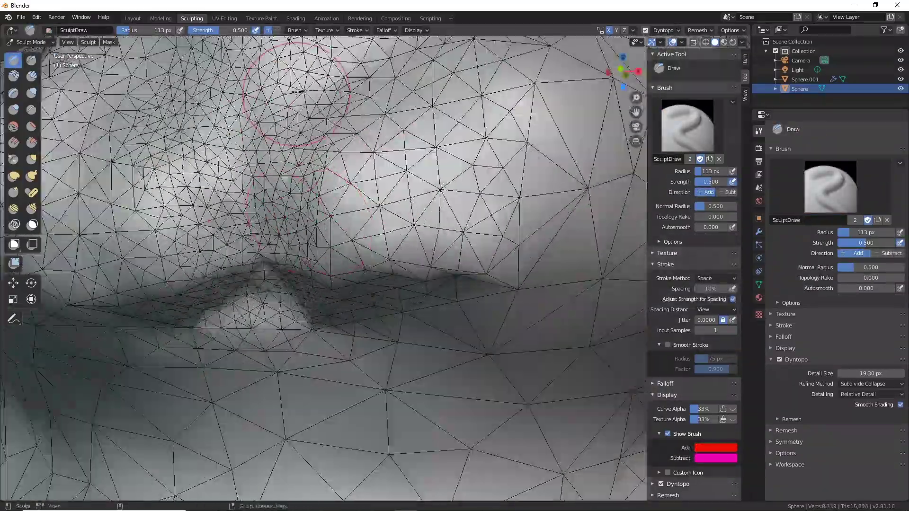
Fill out the cheeks, muzzle and upper lip with Draw strokes.
scroll(440, 319, down, 3)
mouse_move(441, 319)
middle_down()
mouse_move(481, 204)
mouse_move(327, 175)
mouse_move(341, 275)
mouse_move(235, 369)
mouse_move(291, 299)
mouse_move(329, 274)
mouse_move(246, 270)
middle_up()
scroll(341, 275, up, 2)
scroll(279, 312, up, 2)
scroll(328, 274, down, 3)
scroll(368, 227, up, 3)
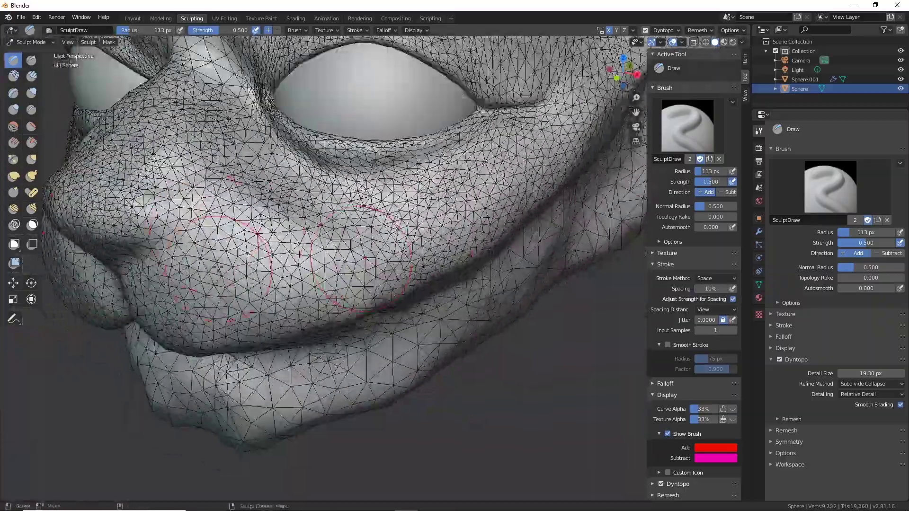
scroll(229, 266, up, 3)
middle_drag(317, 442, 447, 225)
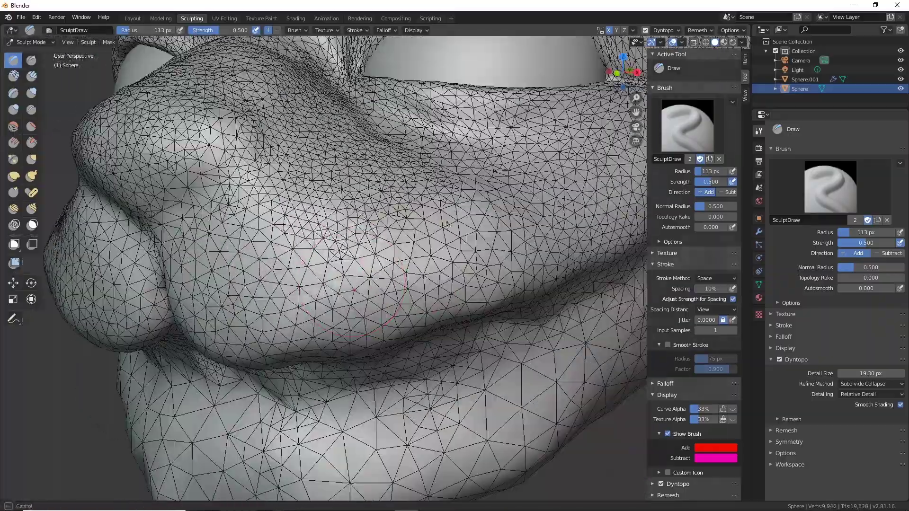
Reshape the mouth, chin and jaw with the Elastic Deform brush at a 137 px radius.
scroll(395, 311, down, 4)
mouse_move(395, 311)
middle_down()
mouse_move(360, 265)
mouse_move(379, 236)
middle_up()
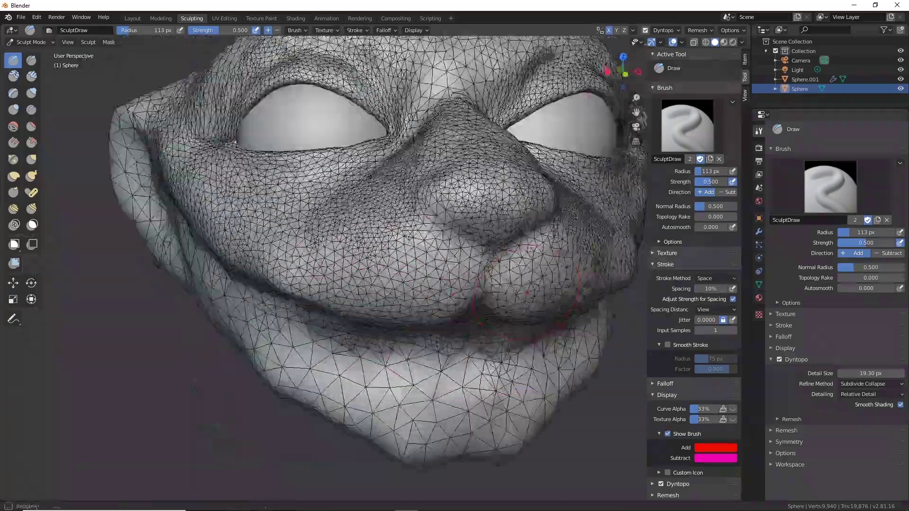
scroll(392, 226, up, 4)
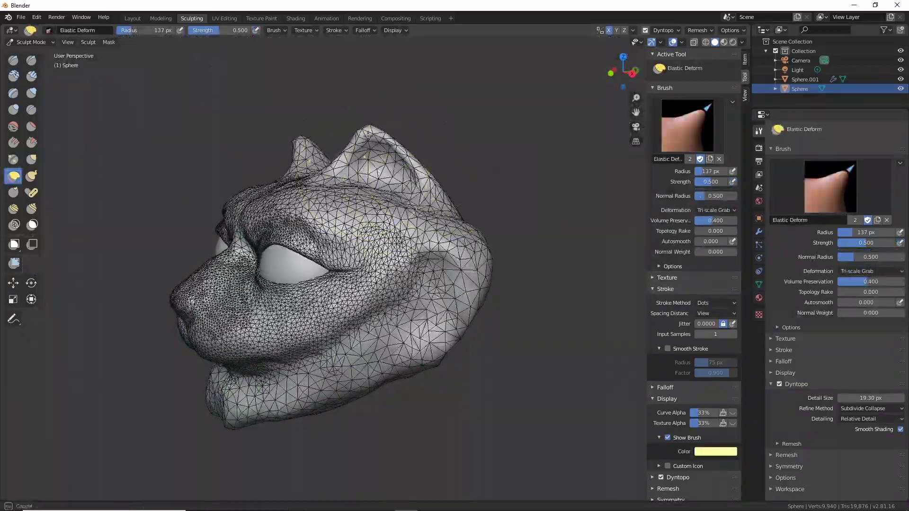
middle_drag(521, 308, 526, 332)
scroll(441, 145, down, 2)
scroll(334, 288, up, 5)
scroll(382, 332, down, 5)
middle_drag(381, 333, 236, 312)
scroll(499, 346, up, 5)
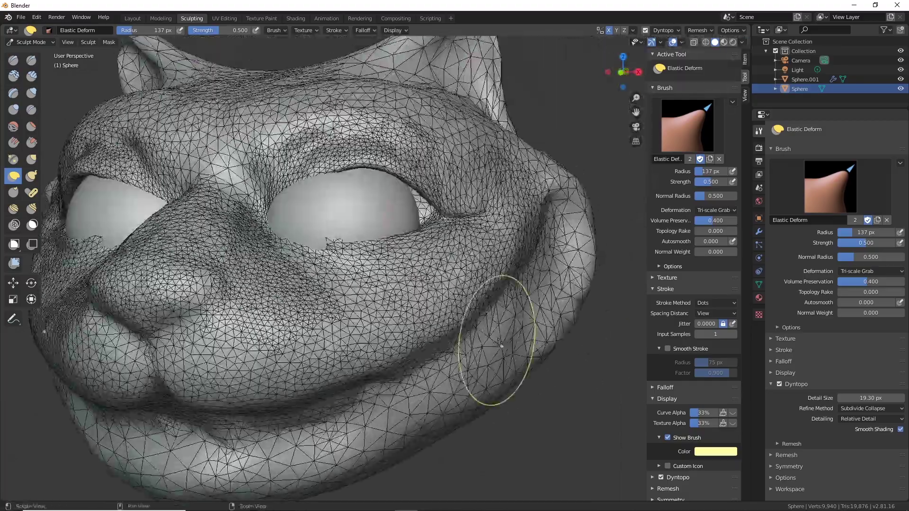
Adjust the eyelids and eye openings around the eyeballs with Elastic Deform strokes.
middle_drag(499, 346, 426, 284)
scroll(304, 162, up, 3)
drag(304, 162, 315, 152)
middle_drag(314, 152, 275, 203)
scroll(402, 213, down, 3)
scroll(221, 193, up, 4)
middle_drag(222, 193, 379, 208)
scroll(467, 258, down, 5)
scroll(466, 258, up, 5)
middle_drag(466, 258, 339, 305)
scroll(429, 311, down, 6)
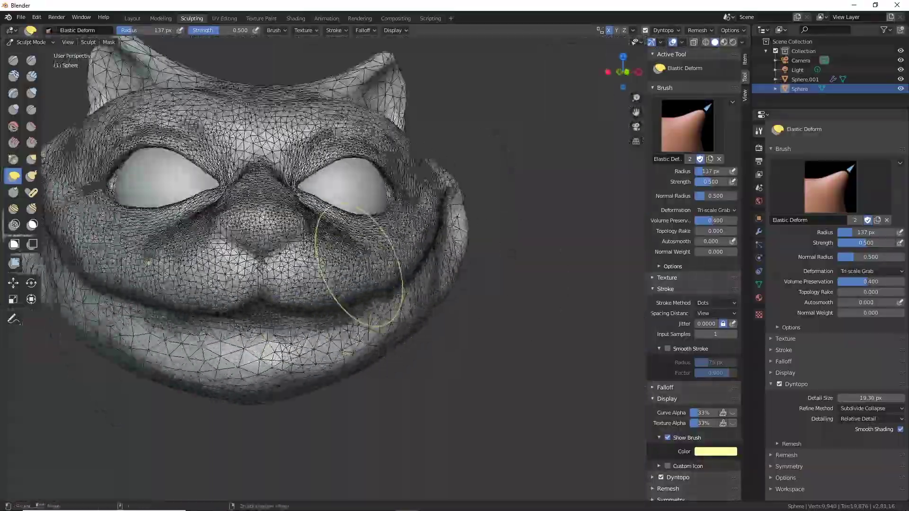
In the Modeling workspace, select the mirrored eyeball object and adjust its size and position to fit the sockets.
click(161, 19)
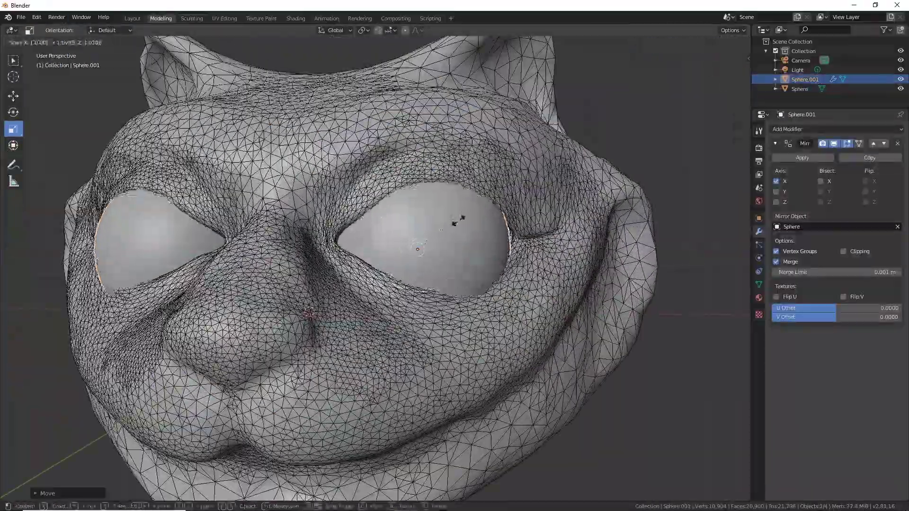
middle_drag(447, 214, 459, 248)
drag(459, 248, 461, 248)
middle_drag(462, 247, 479, 254)
drag(462, 247, 460, 248)
middle_drag(460, 248, 307, 323)
click(308, 323)
Make the head mesh the active object and return to the Sculpting workspace.
click(192, 19)
scroll(426, 204, up, 5)
click(805, 79)
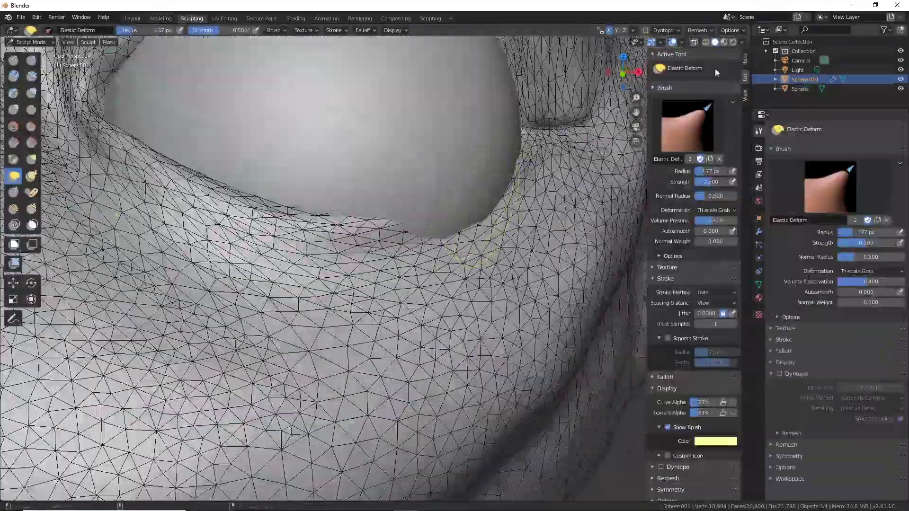
click(165, 20)
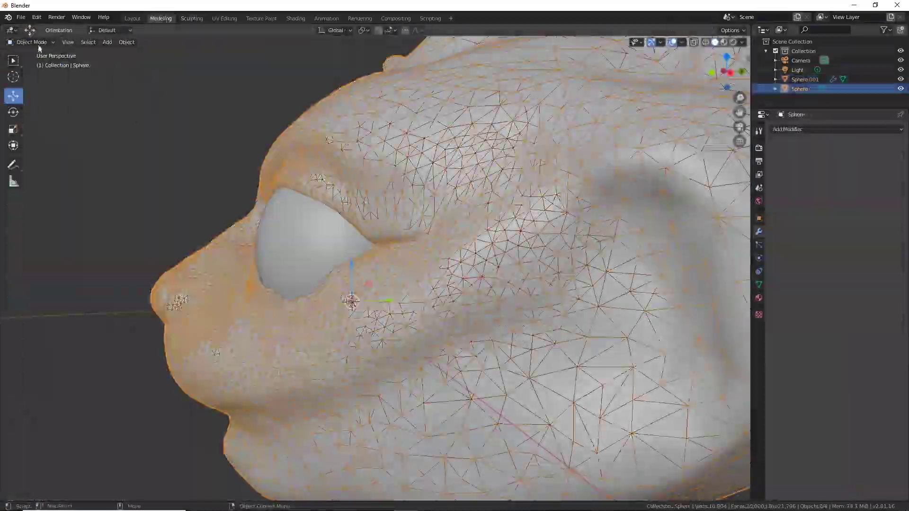
click(191, 18)
Close the eyelids around the resized eyeballs with the Elastic Deform brush.
scroll(331, 213, down, 2)
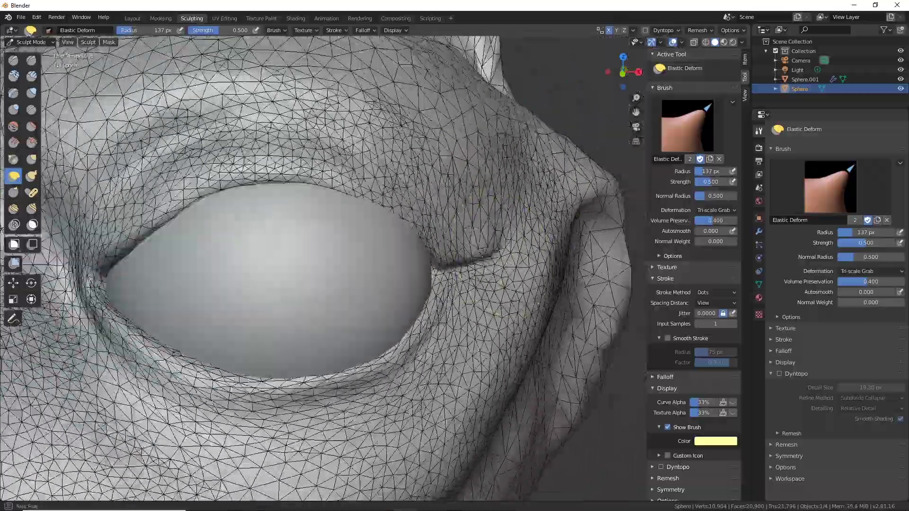
scroll(260, 192, up, 4)
middle_drag(260, 191, 360, 208)
middle_drag(473, 246, 369, 239)
middle_drag(265, 242, 416, 251)
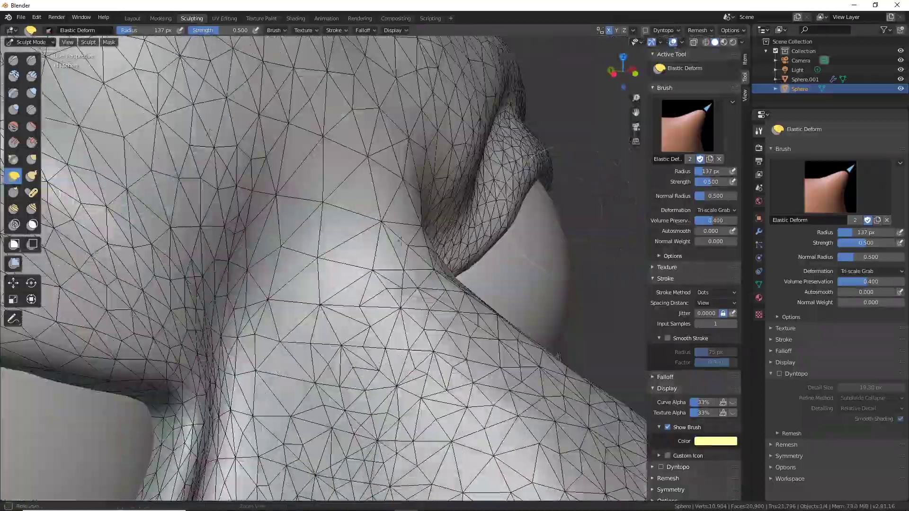
middle_drag(327, 265, 147, 277)
middle_drag(312, 279, 398, 288)
scroll(398, 288, down, 6)
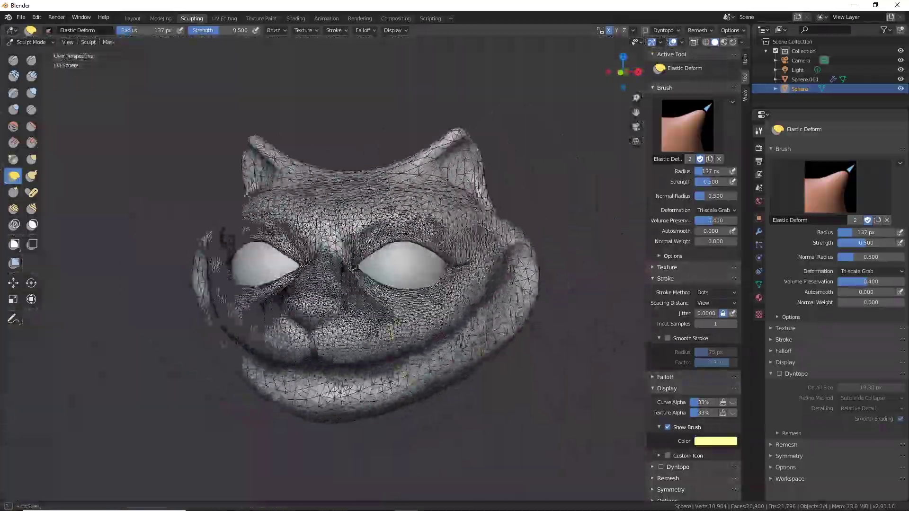
Switch to the Draw brush and re-enable Dyntopo for the head mesh.
mouse_move(445, 326)
middle_down()
mouse_move(393, 334)
mouse_move(246, 322)
mouse_move(417, 313)
middle_up()
click(14, 60)
middle_drag(492, 247, 404, 251)
scroll(404, 252, up, 3)
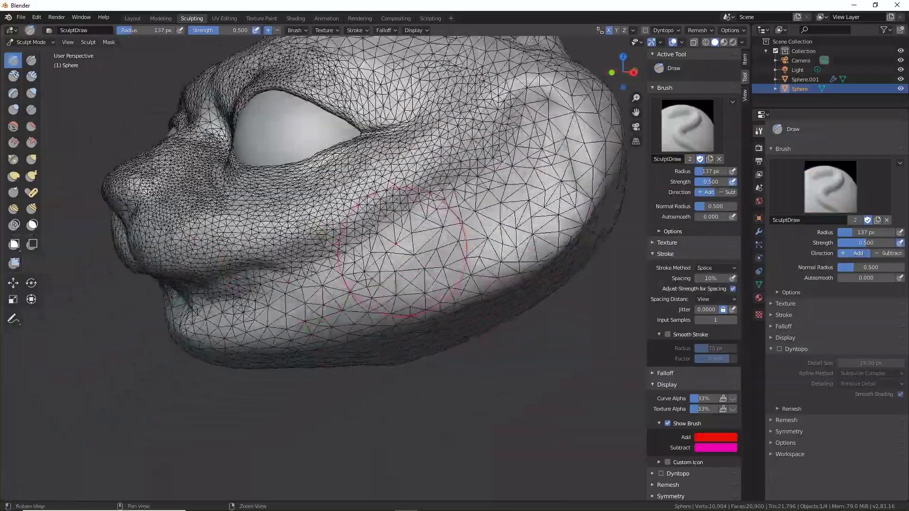
scroll(426, 237, up, 3)
click(646, 30)
click(663, 59)
Build up the jaw, chin and lower lip with 137 px Draw strokes.
middle_drag(476, 137, 428, 127)
drag(427, 127, 427, 267)
mouse_move(440, 237)
middle_down()
mouse_move(345, 260)
mouse_move(364, 254)
middle_up()
drag(364, 255, 308, 243)
mouse_move(308, 243)
middle_down()
mouse_move(360, 260)
mouse_move(433, 308)
middle_up()
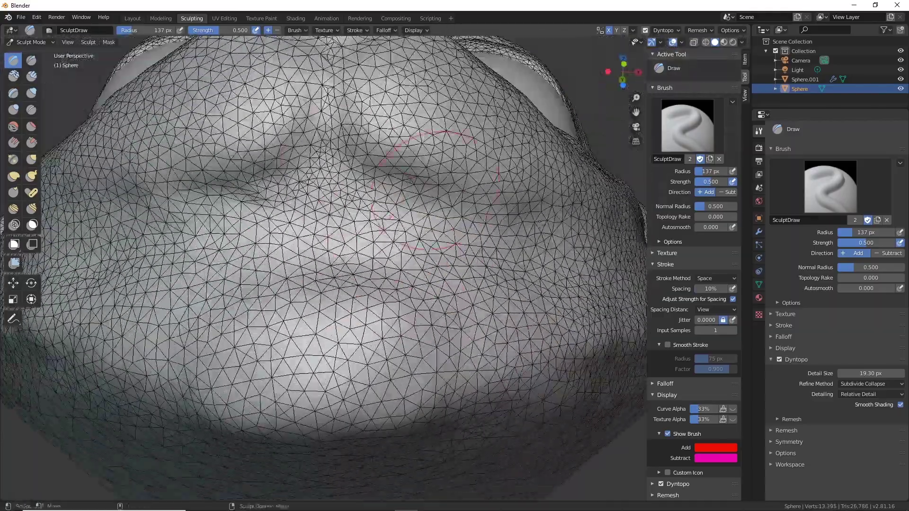
Reduce the Draw brush radius to 42 px and carve into the area below the centre of the upper lip.
scroll(435, 190, up, 3)
key(f)
click(351, 184)
middle_drag(351, 184, 348, 208)
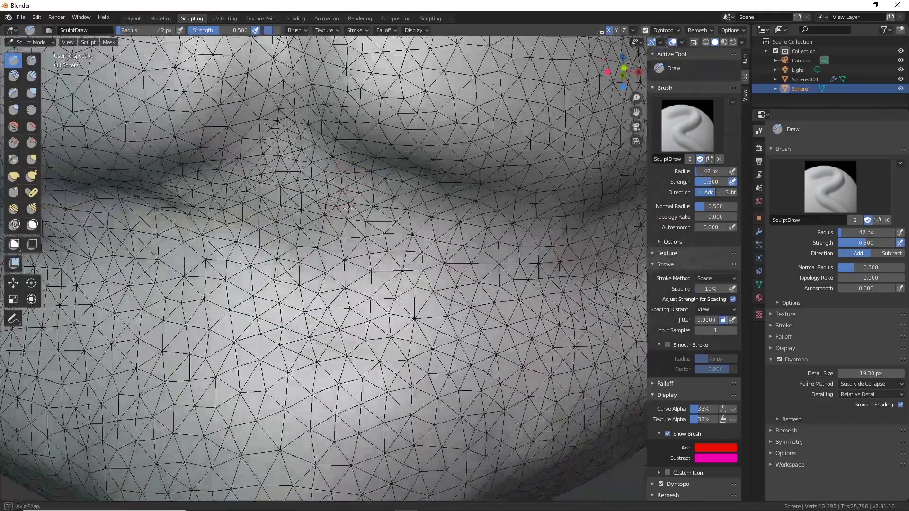
scroll(302, 132, down, 3)
mouse_move(280, 132)
middle_down()
mouse_move(302, 132)
mouse_move(291, 194)
middle_up()
scroll(291, 195, up, 3)
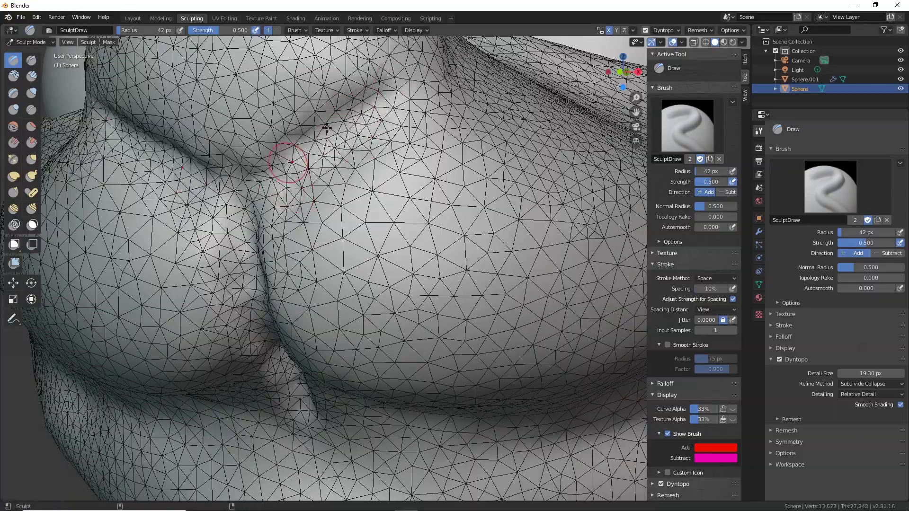
middle_drag(327, 127, 337, 122)
mouse_move(240, 184)
middle_down()
mouse_move(284, 180)
mouse_move(246, 165)
middle_up()
ctrl+drag(312, 188, 416, 148)
mouse_move(416, 149)
middle_down()
mouse_move(440, 225)
mouse_move(430, 295)
middle_up()
scroll(440, 225, down, 4)
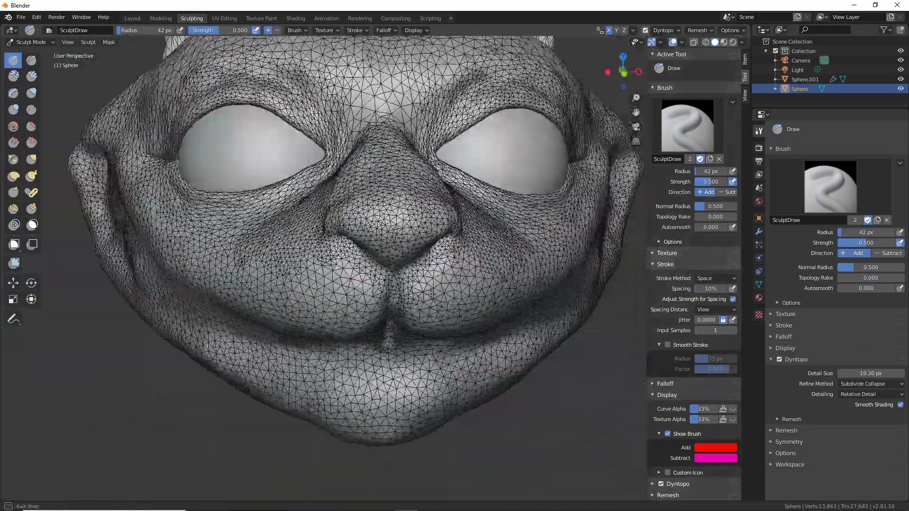
Carve the rounded outlines of the two upper front teeth with inverted 42 px Draw strokes.
middle_drag(428, 181, 454, 156)
scroll(287, 243, up, 4)
ctrl+drag(320, 184, 370, 190)
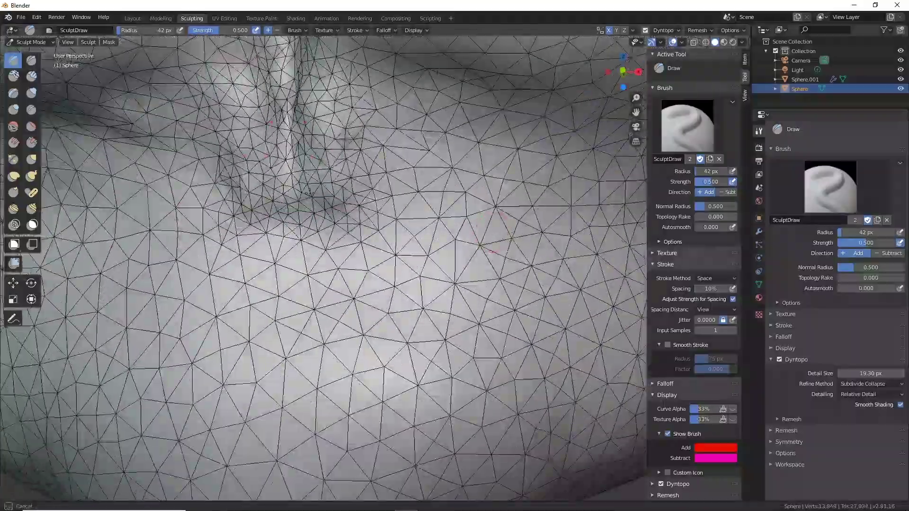
mouse_move(355, 195)
middle_down()
mouse_move(349, 216)
mouse_move(342, 122)
middle_up()
mouse_move(390, 142)
middle_down()
mouse_move(341, 254)
mouse_move(365, 213)
mouse_move(322, 266)
middle_up()
scroll(365, 213, down, 6)
scroll(458, 325, up, 6)
ctrl+drag(288, 132, 290, 189)
mouse_move(313, 209)
middle_down()
mouse_move(348, 185)
mouse_move(351, 237)
middle_up()
ctrl+drag(352, 204, 363, 253)
mouse_move(362, 253)
middle_down()
mouse_move(371, 283)
mouse_move(315, 213)
mouse_move(365, 243)
mouse_move(335, 162)
mouse_move(265, 304)
middle_up()
ctrl+drag(266, 303, 275, 317)
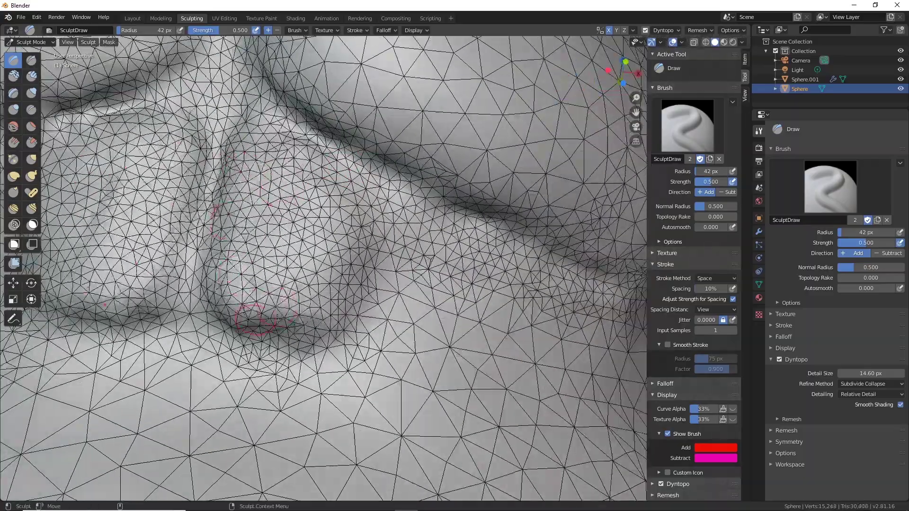
Outline the upper tooth beside each front tooth, cutting its side and lower edges with the inverted Draw brush.
scroll(279, 317, down, 3)
middle_drag(279, 318, 327, 280)
scroll(360, 293, up, 3)
ctrl+drag(367, 284, 384, 295)
scroll(379, 294, up, 3)
middle_drag(374, 303, 375, 266)
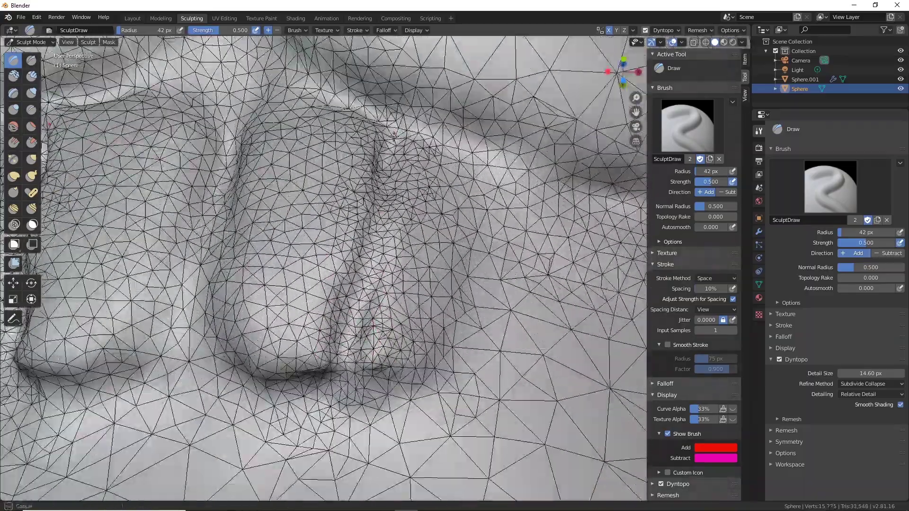
scroll(367, 357, down, 3)
middle_drag(366, 358, 356, 305)
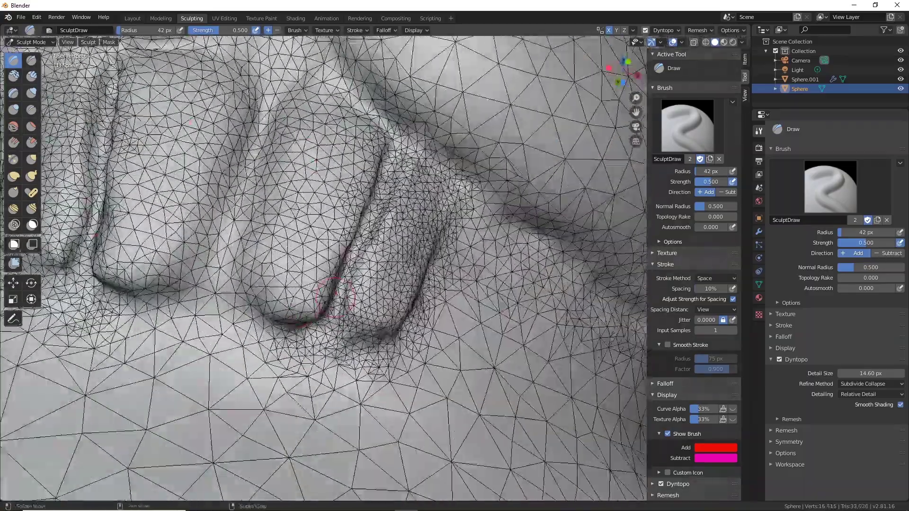
scroll(355, 284, up, 2)
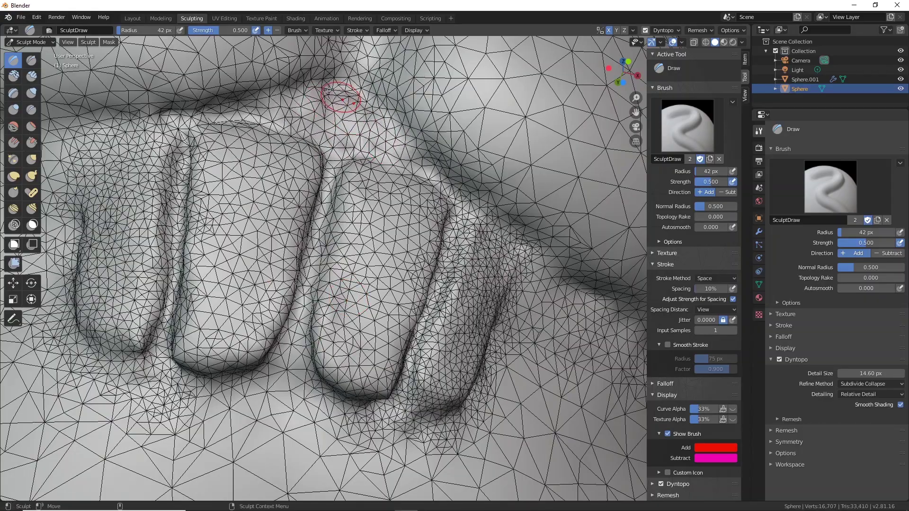
Carve the gum line along the upper edges of the front teeth.
middle_drag(281, 105, 313, 118)
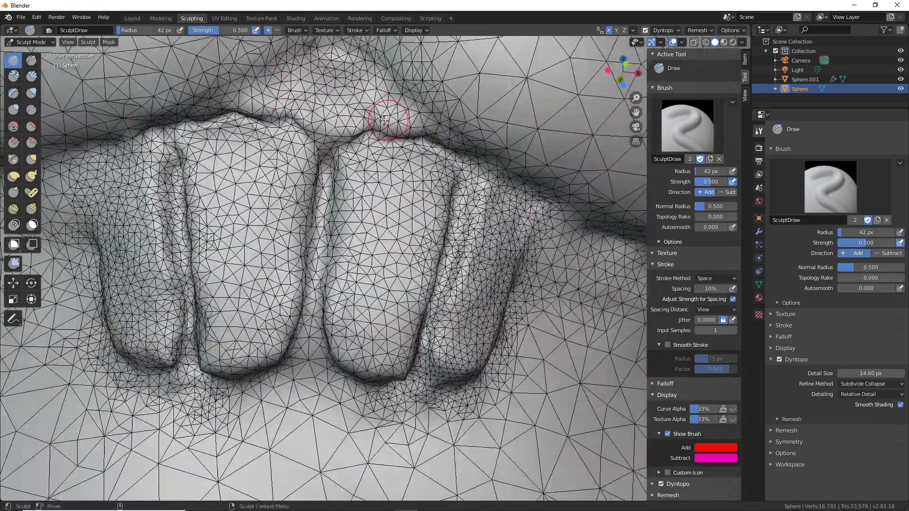
scroll(350, 219, down, 3)
middle_drag(353, 218, 326, 209)
scroll(416, 213, up, 3)
Sculpt a pointed fang next to the upper incisors and round out its surface with the Draw brush.
middle_drag(426, 209, 404, 241)
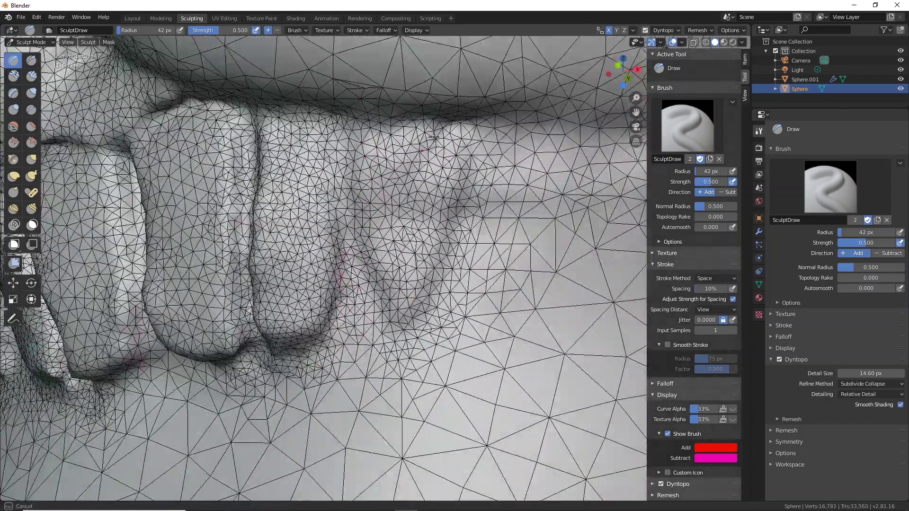
middle_drag(489, 131, 429, 315)
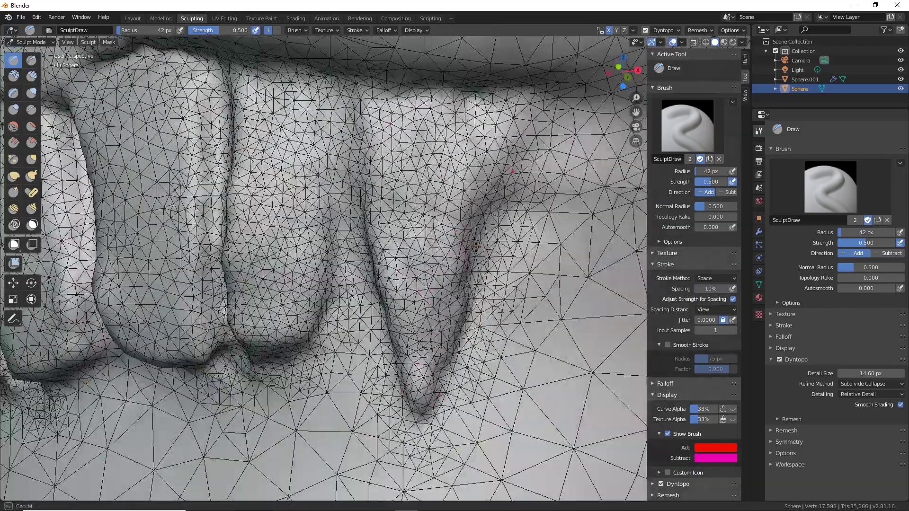
scroll(474, 248, down, 4)
scroll(460, 230, up, 4)
mouse_move(443, 264)
middle_down()
mouse_move(457, 232)
mouse_move(447, 199)
middle_up()
drag(439, 305, 417, 391)
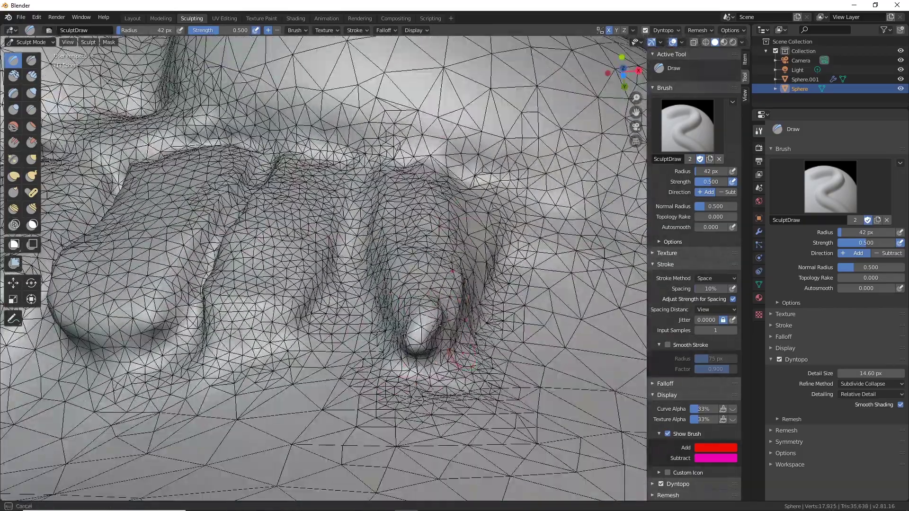
middle_drag(472, 270, 448, 188)
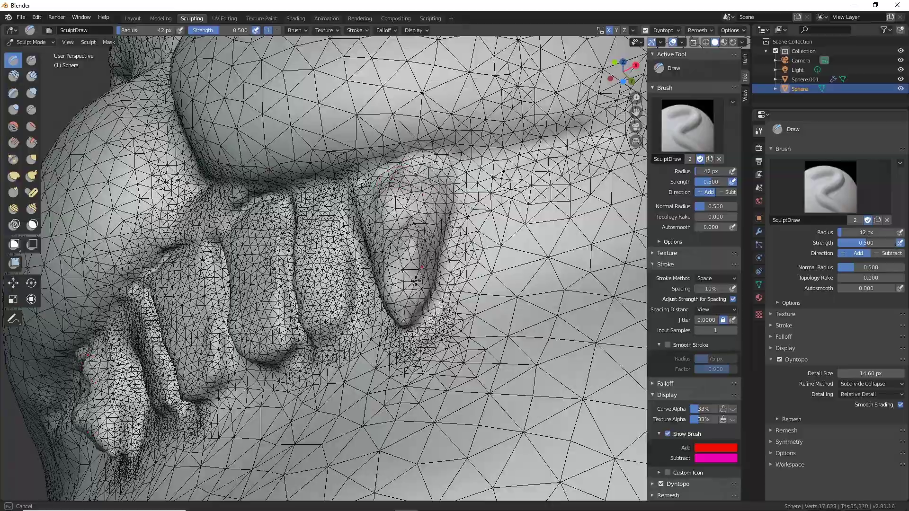
mouse_move(416, 281)
middle_down()
mouse_move(396, 288)
mouse_move(318, 178)
middle_up()
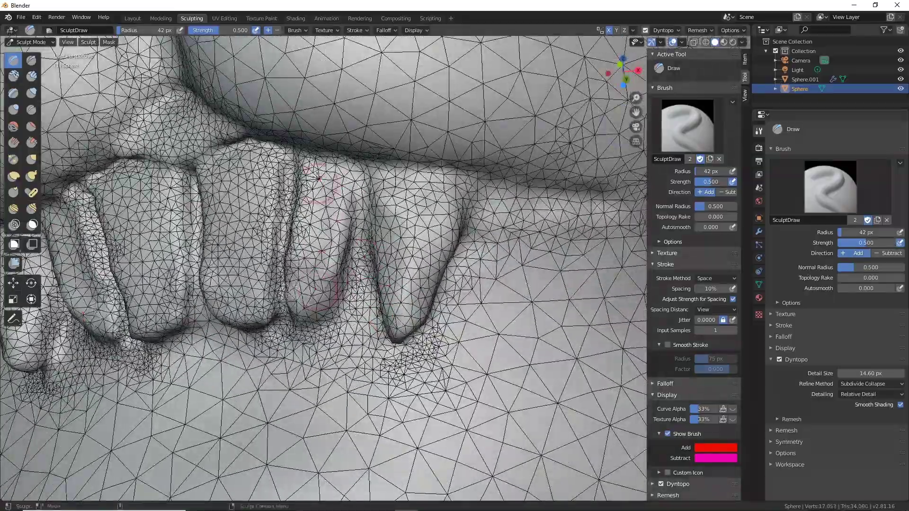
Shape a shorter tooth just behind the upper fang with 42 px Draw strokes.
middle_drag(329, 285, 305, 270)
scroll(312, 275, down, 3)
scroll(304, 270, up, 3)
drag(259, 227, 292, 268)
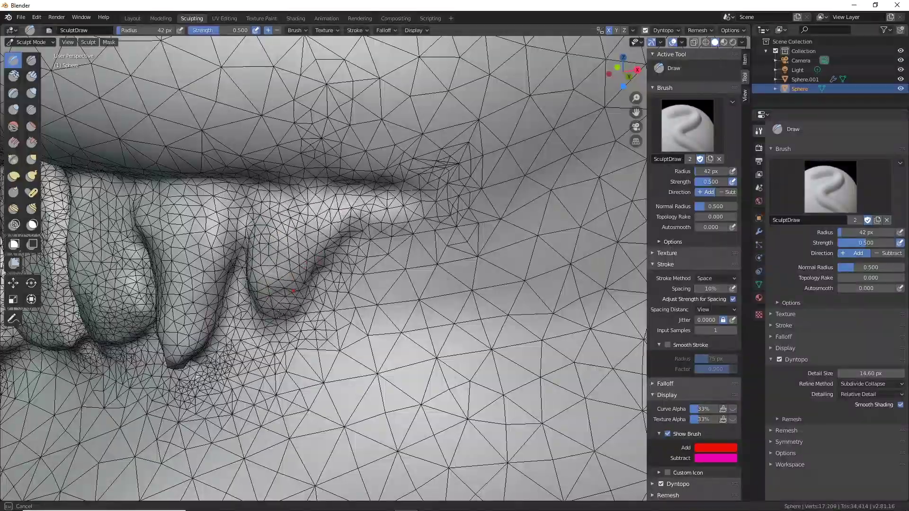
mouse_move(280, 314)
middle_down()
mouse_move(304, 305)
mouse_move(336, 229)
mouse_move(331, 251)
middle_up()
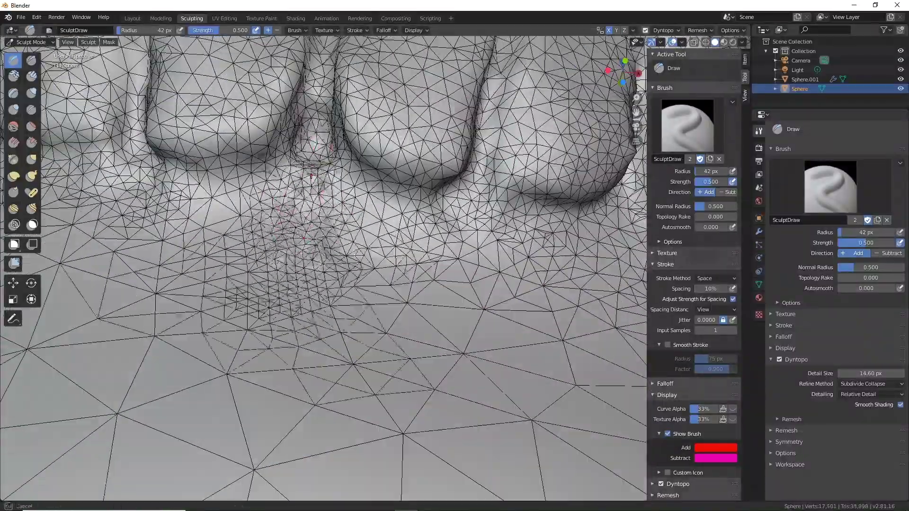
Refine the narrow gap between the two upper front teeth with the Draw brush.
drag(312, 174, 314, 146)
shift+middle_drag(317, 146, 348, 284)
scroll(347, 284, up, 3)
mouse_move(331, 291)
mouse_down()
mouse_move(331, 193)
mouse_move(303, 209)
mouse_up()
scroll(313, 213, down, 3)
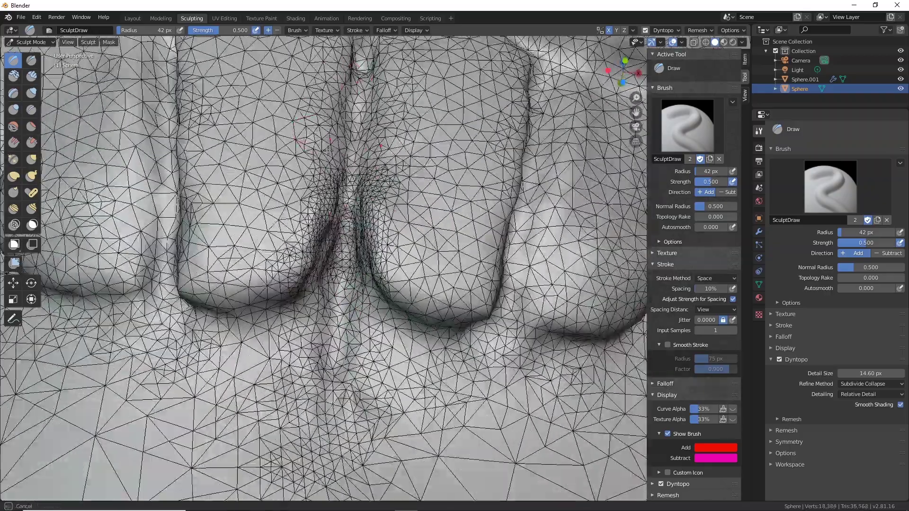
mouse_move(331, 237)
middle_down()
mouse_move(265, 284)
mouse_move(341, 331)
mouse_move(379, 266)
mouse_move(419, 331)
middle_up()
mouse_move(362, 253)
middle_down()
mouse_move(380, 324)
mouse_move(376, 270)
middle_up()
scroll(376, 270, down, 5)
scroll(386, 265, up, 5)
Start the lower front teeth beneath the centre of the upper tooth row.
mouse_move(390, 264)
mouse_down()
mouse_move(350, 350)
mouse_move(304, 351)
mouse_move(243, 431)
mouse_move(244, 229)
mouse_move(199, 244)
mouse_up()
scroll(304, 353, up, 2)
scroll(204, 251, down, 5)
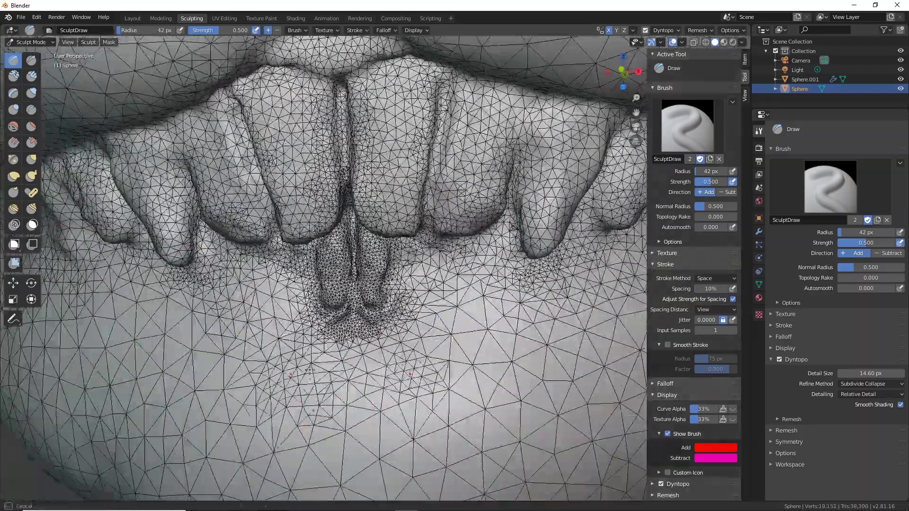
mouse_move(313, 350)
mouse_down()
mouse_move(455, 370)
mouse_move(360, 426)
mouse_up()
middle_drag(379, 426, 406, 392)
scroll(406, 392, down, 3)
scroll(406, 391, up, 4)
mouse_move(466, 364)
mouse_down()
mouse_move(306, 370)
mouse_move(526, 365)
mouse_move(493, 322)
mouse_up()
Sculpt the side teeth between the upper and lower lips, continuing the row back from the fangs.
mouse_move(492, 322)
middle_down()
mouse_move(389, 265)
mouse_move(360, 303)
mouse_move(332, 237)
mouse_move(303, 265)
middle_up()
scroll(389, 265, up, 3)
scroll(332, 237, up, 2)
scroll(313, 265, up, 2)
mouse_move(326, 265)
mouse_down()
mouse_move(368, 252)
mouse_move(360, 209)
mouse_move(375, 242)
mouse_up()
drag(436, 241, 554, 178)
scroll(443, 208, down, 3)
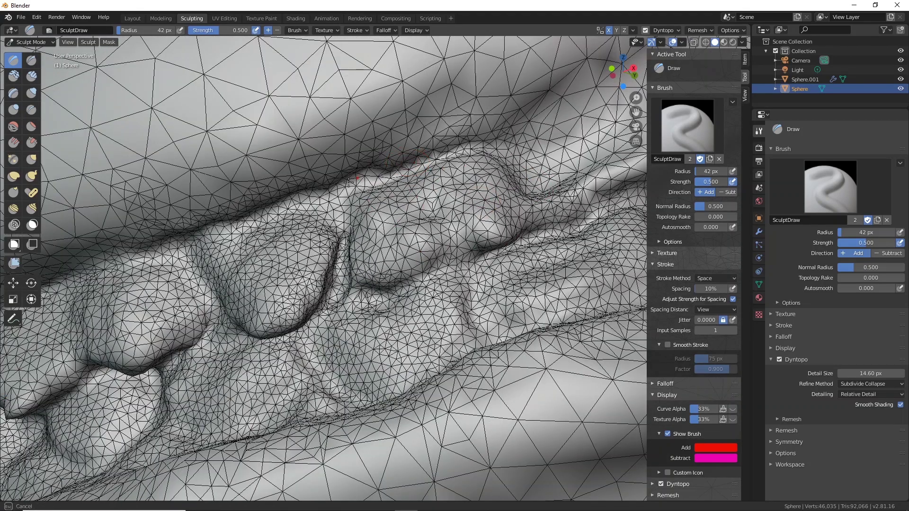
middle_drag(398, 325, 400, 268)
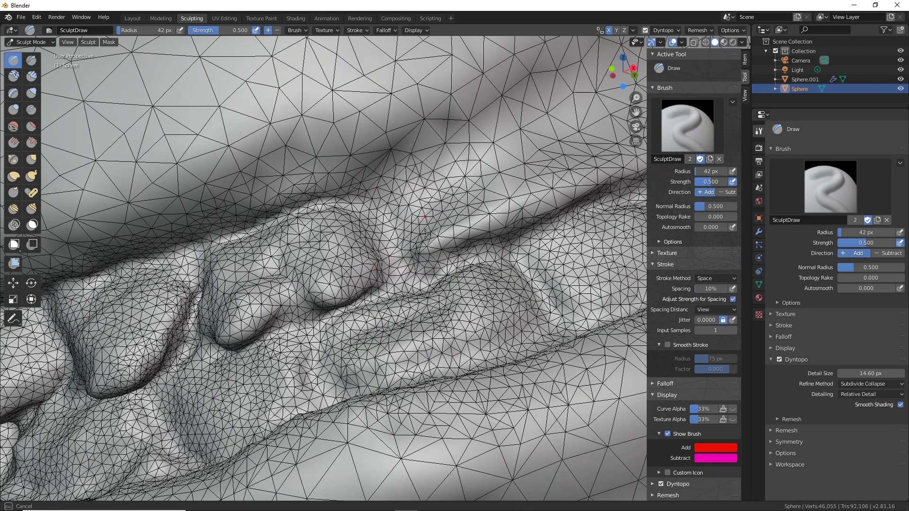
drag(393, 134, 516, 127)
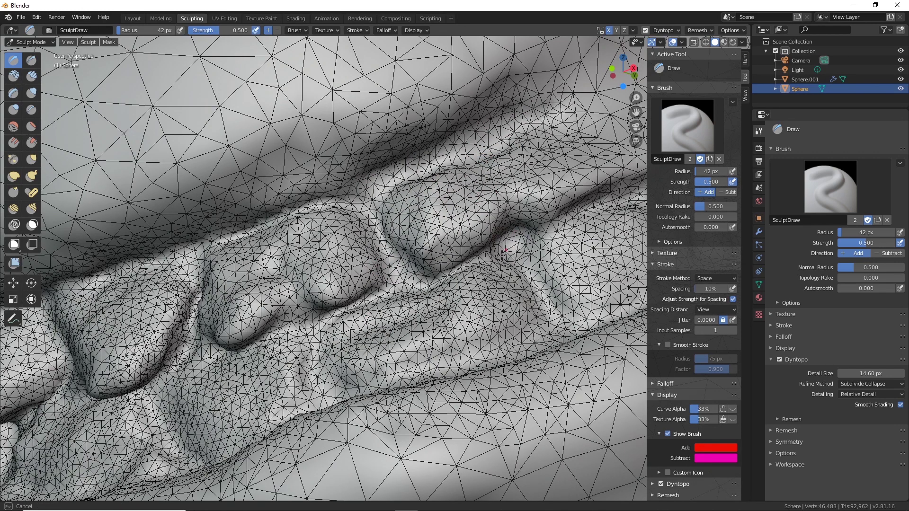
mouse_move(516, 201)
middle_down()
mouse_move(502, 237)
mouse_move(471, 233)
middle_up()
mouse_move(398, 71)
mouse_down()
mouse_move(367, 107)
mouse_move(236, 138)
mouse_move(294, 109)
mouse_move(206, 165)
mouse_move(81, 213)
mouse_up()
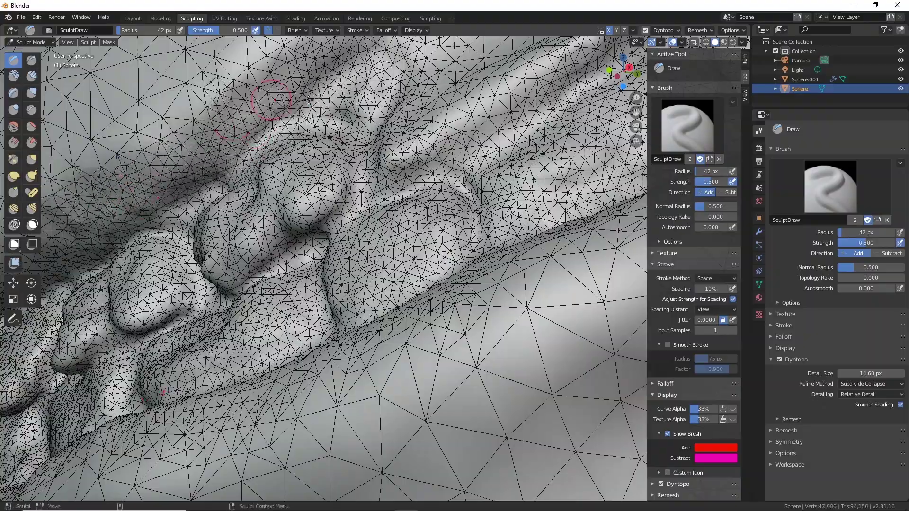
Carve long grooves along the upper gum line toward the corner of the mouth with inverted Draw strokes.
scroll(260, 168, down, 8)
middle_drag(265, 166, 288, 186)
ctrl+drag(220, 206, 322, 119)
shift+middle_drag(374, 123, 303, 180)
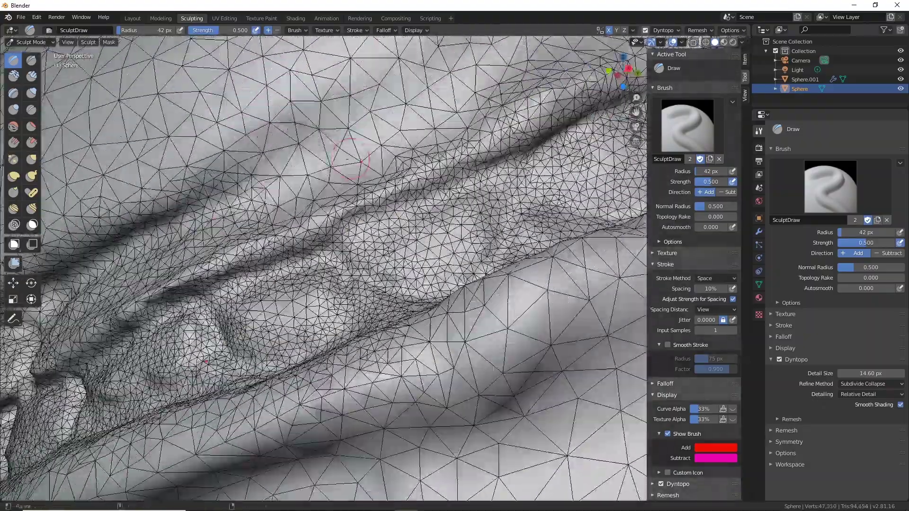
ctrl+drag(212, 207, 455, 56)
shift+middle_drag(407, 114, 303, 189)
mouse_move(144, 287)
ctrl+mouse_down()
mouse_move(516, 96)
mouse_move(571, 57)
ctrl+mouse_up()
ctrl+drag(62, 324, 412, 125)
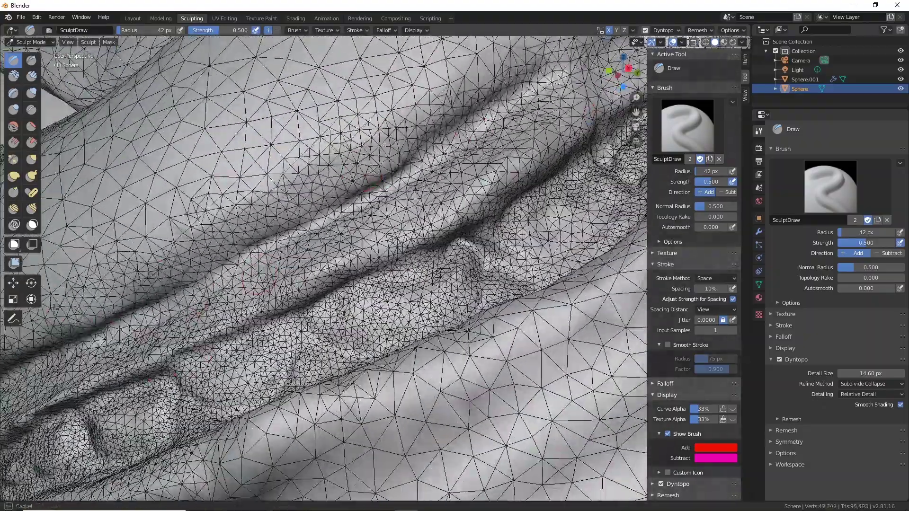
ctrl+drag(221, 237, 482, 66)
shift+middle_drag(403, 128, 314, 181)
ctrl+drag(350, 185, 531, 97)
shift+middle_drag(142, 332, 544, 190)
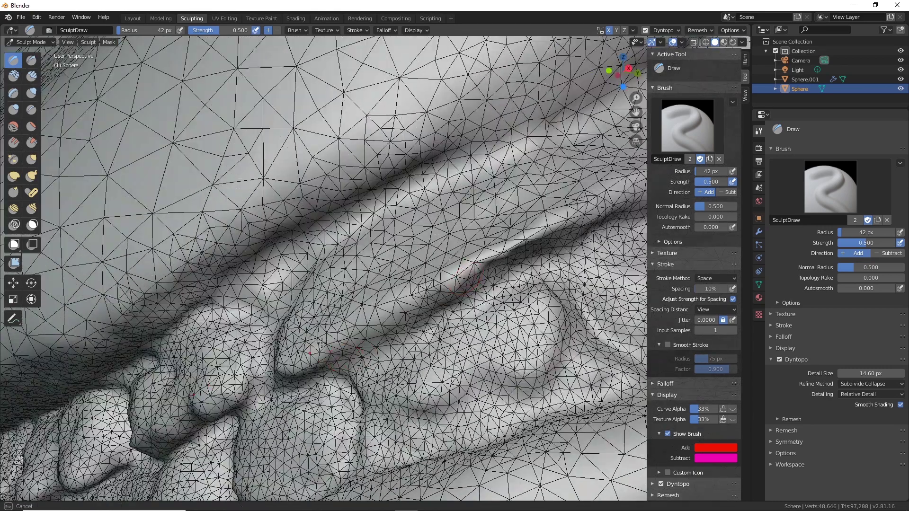
Divide the raised upper side ridge into two separate back teeth with short 42 px Draw strokes.
drag(303, 369, 350, 265)
mouse_move(303, 285)
mouse_down()
mouse_move(360, 223)
mouse_move(303, 389)
mouse_up()
mouse_move(316, 346)
mouse_down()
mouse_move(334, 303)
mouse_move(367, 341)
mouse_move(411, 265)
mouse_move(417, 289)
mouse_up()
mouse_move(426, 284)
mouse_down()
mouse_move(450, 304)
mouse_move(408, 325)
mouse_up()
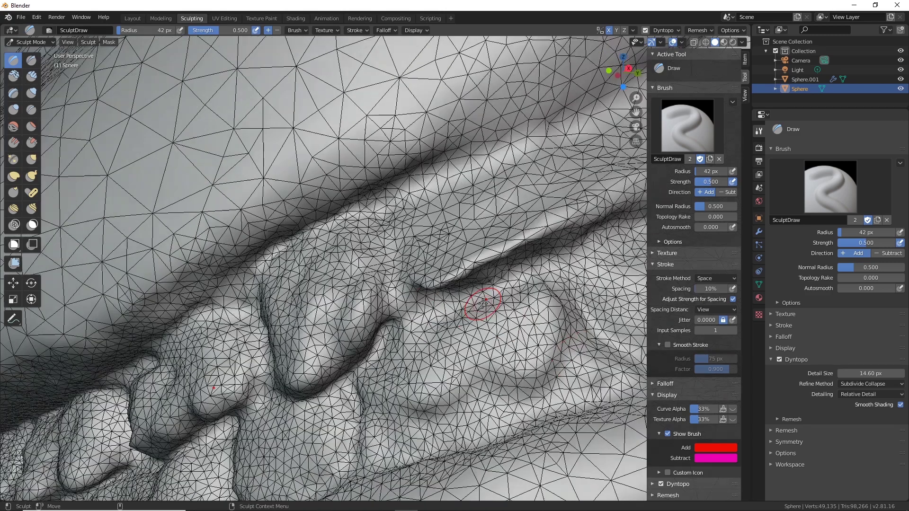
mouse_move(481, 302)
mouse_down()
mouse_move(490, 289)
mouse_move(433, 280)
mouse_move(551, 237)
mouse_up()
mouse_move(530, 204)
mouse_down()
mouse_move(416, 229)
mouse_move(561, 106)
mouse_up()
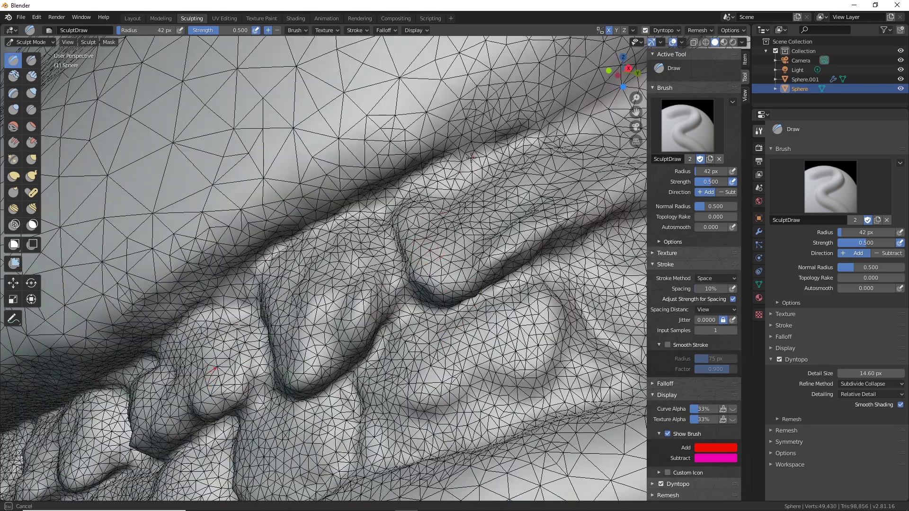
mouse_move(431, 223)
mouse_down()
mouse_move(587, 161)
mouse_move(454, 220)
mouse_move(547, 180)
mouse_up()
Round out the adjoining upper molars farther along the ridge and define the gap between them.
alt+middle_drag(584, 227, 383, 250)
mouse_move(383, 250)
alt+mouse_down()
mouse_move(381, 261)
mouse_move(363, 154)
alt+mouse_up()
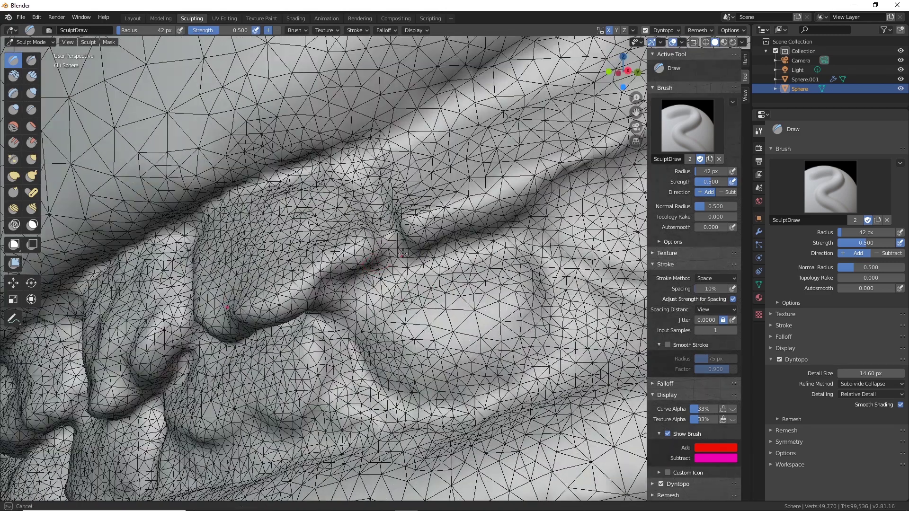
mouse_move(415, 246)
mouse_down()
mouse_move(365, 159)
mouse_move(348, 291)
mouse_move(362, 298)
mouse_move(341, 279)
mouse_up()
mouse_move(417, 251)
mouse_down()
mouse_move(455, 142)
mouse_move(545, 99)
mouse_up()
mouse_move(554, 142)
mouse_down()
mouse_move(540, 199)
mouse_move(473, 123)
mouse_move(471, 91)
mouse_move(526, 176)
mouse_up()
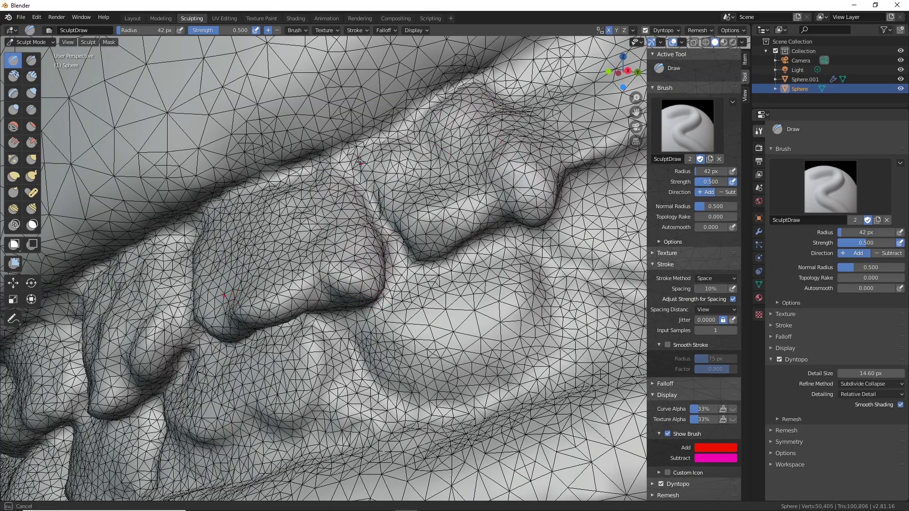
mouse_move(364, 163)
mouse_down()
mouse_move(426, 246)
mouse_move(464, 126)
mouse_up()
drag(343, 312, 367, 303)
Build up another upper molar and separate its rear edge from the remaining gum ridge.
scroll(442, 273, down, 2)
middle_drag(443, 274, 426, 282)
scroll(426, 282, up, 1)
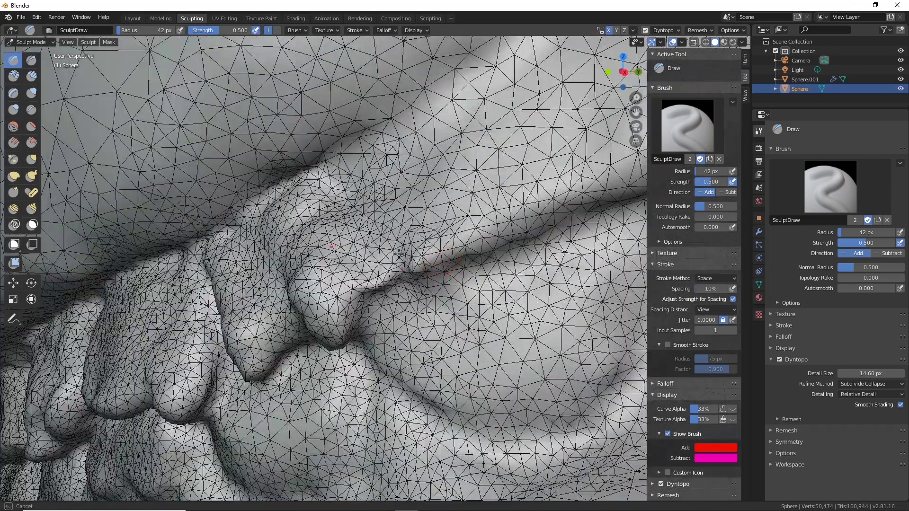
mouse_move(426, 279)
mouse_down()
mouse_move(364, 179)
mouse_move(308, 207)
mouse_move(399, 285)
mouse_up()
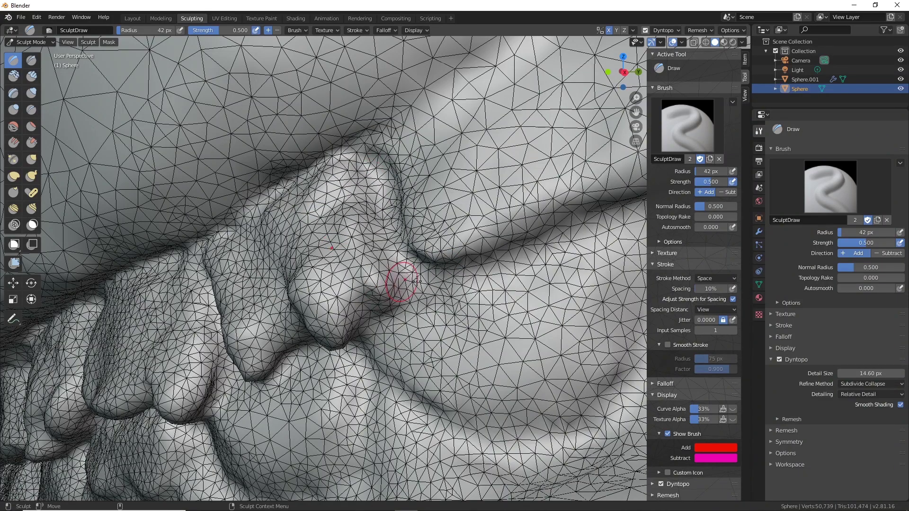
middle_drag(399, 285, 397, 263)
mouse_move(411, 199)
mouse_down()
mouse_move(365, 146)
mouse_move(396, 203)
mouse_move(379, 166)
mouse_up()
scroll(434, 165, down, 1)
middle_drag(434, 165, 427, 169)
mouse_move(353, 106)
mouse_down()
mouse_move(397, 183)
mouse_move(434, 80)
mouse_move(455, 189)
mouse_move(374, 109)
mouse_up()
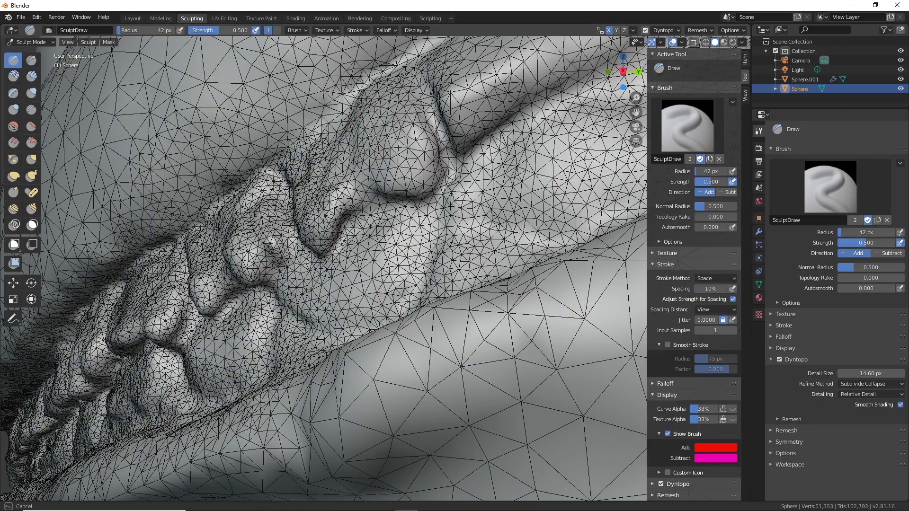
Extend the upper tooth row toward the corner of the mouth with further 42 px Draw strokes.
mouse_move(379, 161)
middle_down()
mouse_move(376, 254)
mouse_move(353, 161)
middle_up()
scroll(353, 161, up, 2)
drag(326, 85, 368, 129)
shift+middle_drag(445, 98, 313, 171)
drag(441, 109, 480, 62)
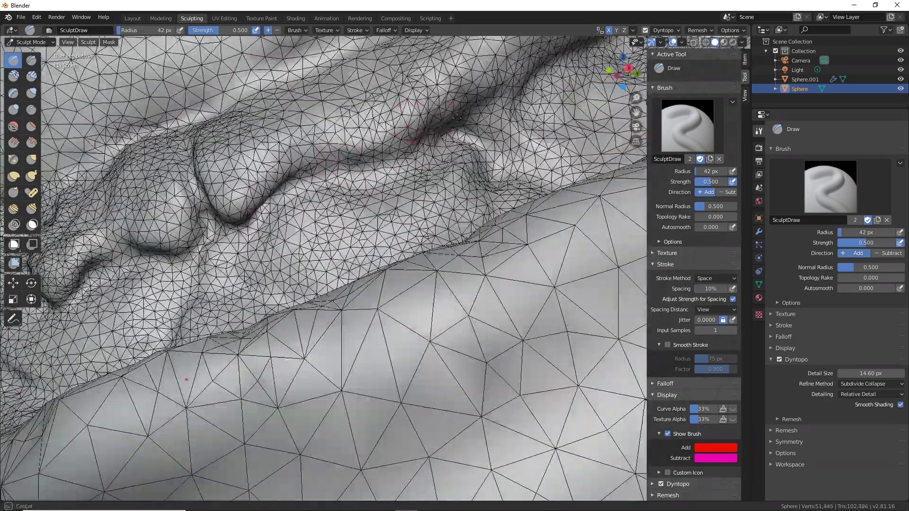
shift+middle_drag(471, 100, 428, 207)
mouse_move(429, 207)
mouse_down()
mouse_move(456, 105)
mouse_move(488, 90)
mouse_move(488, 106)
mouse_up()
middle_drag(474, 111, 467, 135)
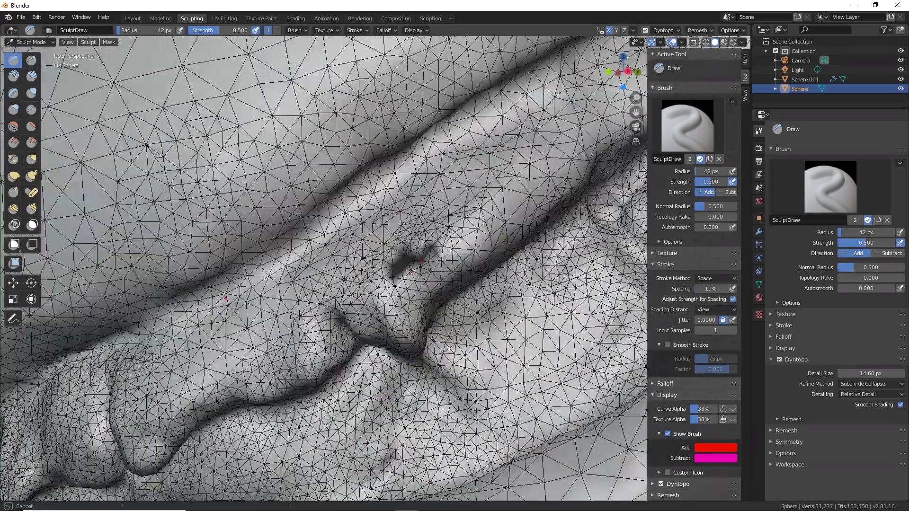
drag(429, 246, 396, 281)
Undo the last stroke and build up the next upper back tooth with 42 px Draw strokes.
click(109, 42)
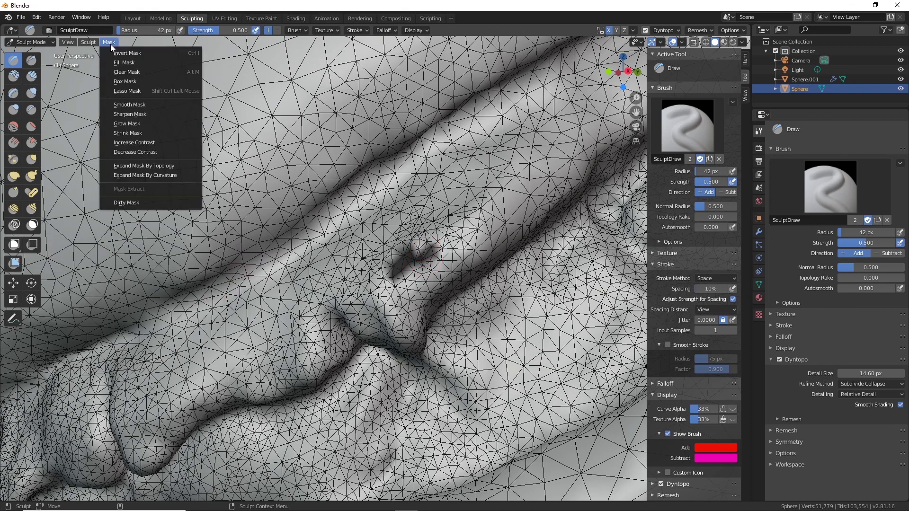
key(ctrl+z)
middle_drag(339, 232, 333, 206)
mouse_move(313, 163)
mouse_down()
mouse_move(284, 197)
mouse_move(238, 195)
mouse_move(305, 237)
mouse_up()
middle_drag(327, 209, 343, 192)
shift+middle_drag(434, 104, 303, 202)
drag(286, 168, 307, 202)
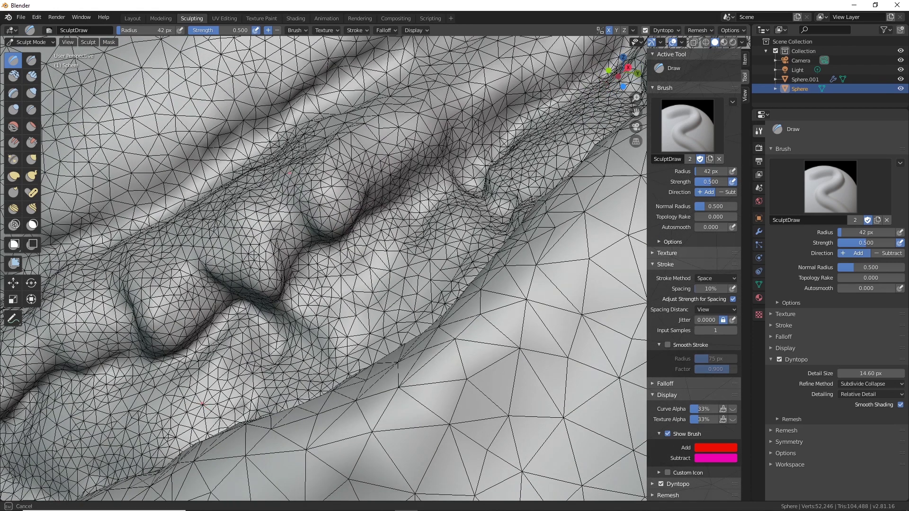
Shape the rearmost upper teeth up to the corner of the mouth with 42 px Draw strokes.
mouse_move(299, 147)
mouse_down()
mouse_move(426, 119)
mouse_move(363, 97)
mouse_move(445, 102)
mouse_move(398, 86)
mouse_up()
shift+middle_drag(478, 83, 265, 204)
mouse_move(276, 265)
mouse_down()
mouse_move(263, 182)
mouse_move(279, 156)
mouse_up()
mouse_move(349, 187)
mouse_down()
mouse_move(367, 102)
mouse_move(358, 114)
mouse_up()
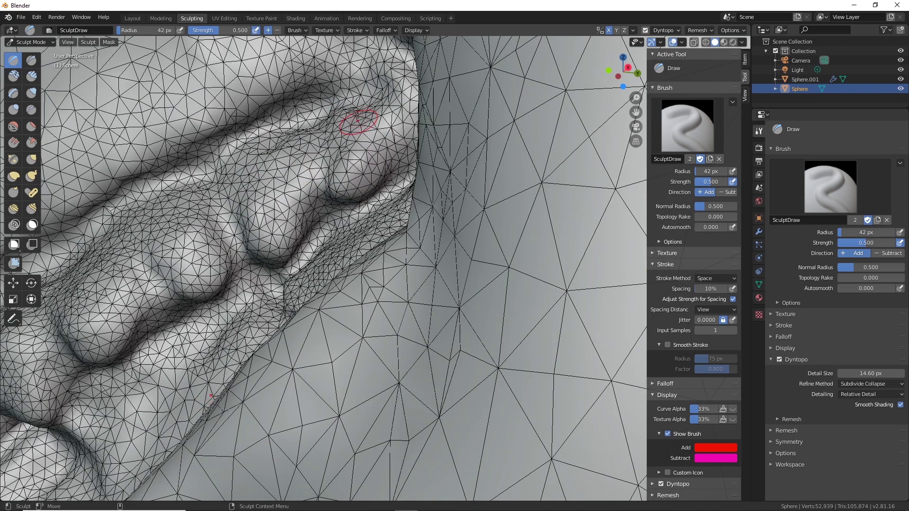
middle_drag(358, 113, 426, 127)
drag(493, 156, 427, 114)
Enlarge the Draw brush to 54 px and stroke down the side of the face.
scroll(402, 142, down, 6)
middle_drag(402, 265, 443, 278)
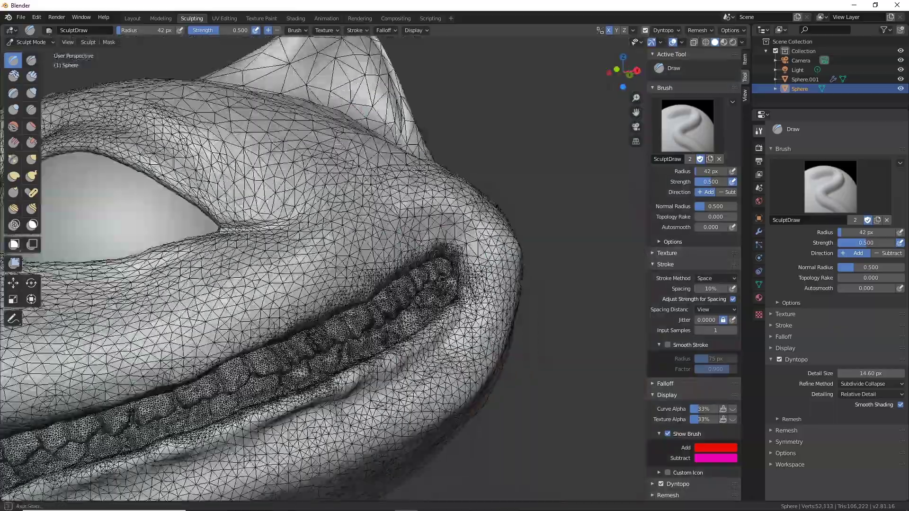
scroll(331, 237, down, 5)
mouse_move(303, 199)
middle_down()
mouse_move(289, 189)
mouse_move(408, 194)
middle_up()
key(f)
click(256, 161)
mouse_move(236, 166)
mouse_down()
mouse_move(223, 255)
mouse_move(203, 293)
mouse_up()
middle_drag(265, 246, 185, 251)
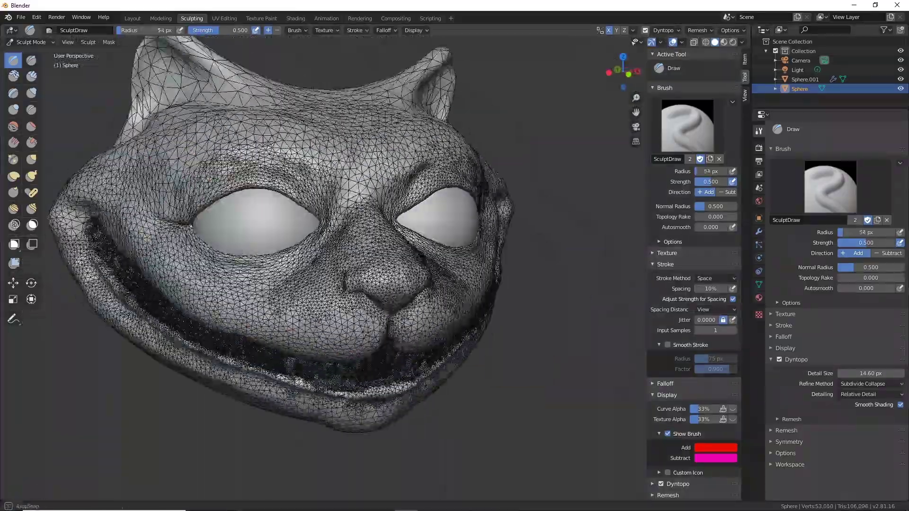
Build up the temple and outer cheek with further 54 px Draw strokes.
middle_drag(177, 191, 265, 189)
drag(147, 194, 125, 232)
shift+middle_drag(133, 213, 251, 232)
drag(258, 178, 244, 214)
middle_drag(244, 237, 275, 237)
drag(256, 251, 246, 294)
scroll(332, 303, down, 3)
Thicken the inner and outer rims of the ear with long 54 px Draw strokes.
middle_drag(360, 318, 190, 322)
scroll(426, 189, up, 4)
shift+middle_drag(455, 109, 403, 237)
drag(559, 152, 450, 233)
shift+middle_drag(516, 190, 386, 254)
mouse_move(469, 201)
mouse_down()
mouse_move(427, 241)
mouse_move(218, 379)
mouse_up()
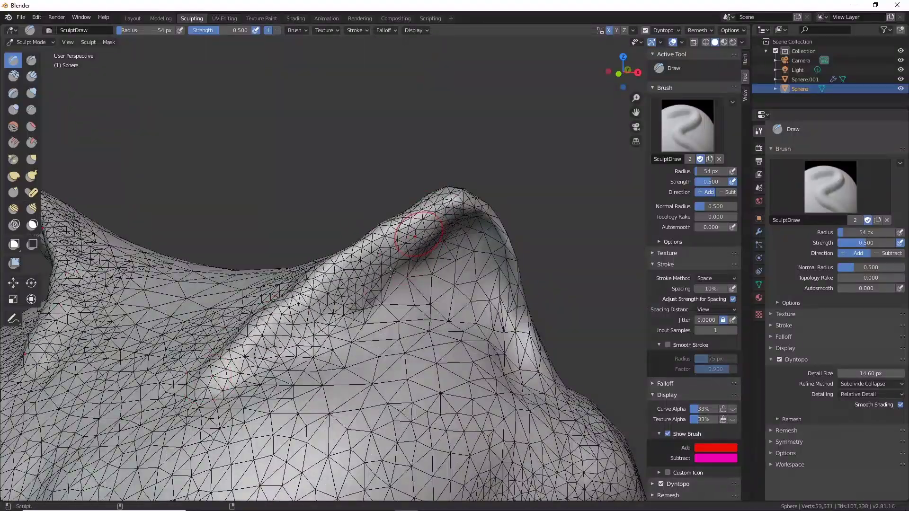
middle_drag(391, 272, 348, 260)
drag(405, 182, 521, 377)
Refine the coarse surface on top of the head between the ears using the Draw brush.
mouse_move(521, 377)
middle_down()
mouse_move(481, 396)
mouse_move(345, 270)
mouse_move(271, 260)
mouse_move(299, 209)
middle_up()
drag(279, 83, 146, 208)
middle_drag(189, 209, 264, 313)
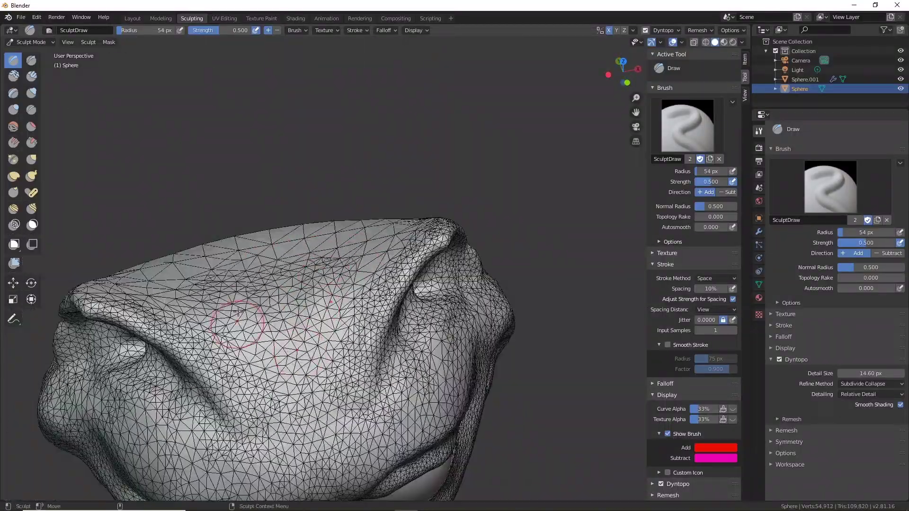
drag(351, 304, 426, 260)
middle_drag(450, 285, 308, 222)
scroll(308, 222, down, 2)
Fill out the side of the head behind the cheek and toward the back with Draw strokes.
drag(355, 223, 301, 280)
mouse_move(293, 242)
middle_down()
mouse_move(284, 223)
mouse_move(290, 197)
mouse_move(339, 350)
mouse_move(360, 303)
middle_up()
drag(360, 303, 353, 265)
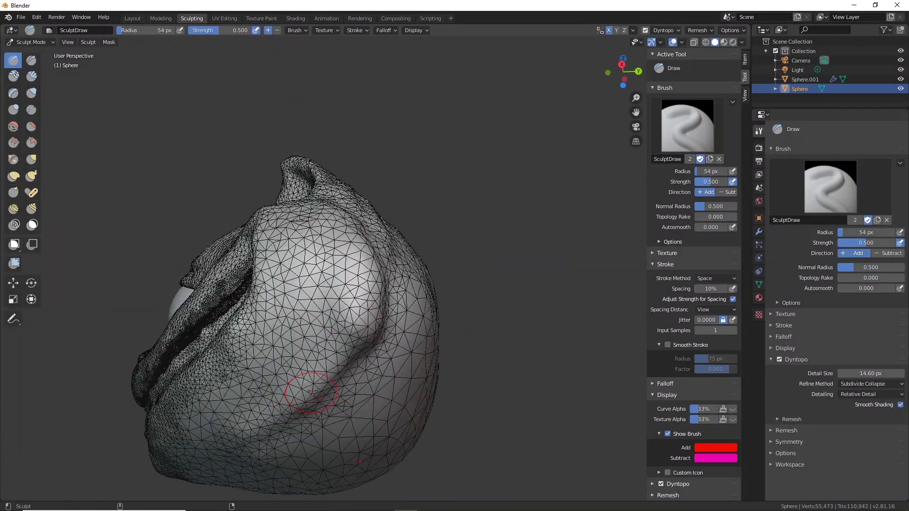
mouse_move(353, 265)
middle_down()
mouse_move(310, 265)
mouse_move(279, 251)
middle_up()
mouse_move(455, 265)
mouse_down()
mouse_move(403, 246)
mouse_move(473, 350)
mouse_move(502, 308)
mouse_up()
middle_drag(502, 308, 445, 341)
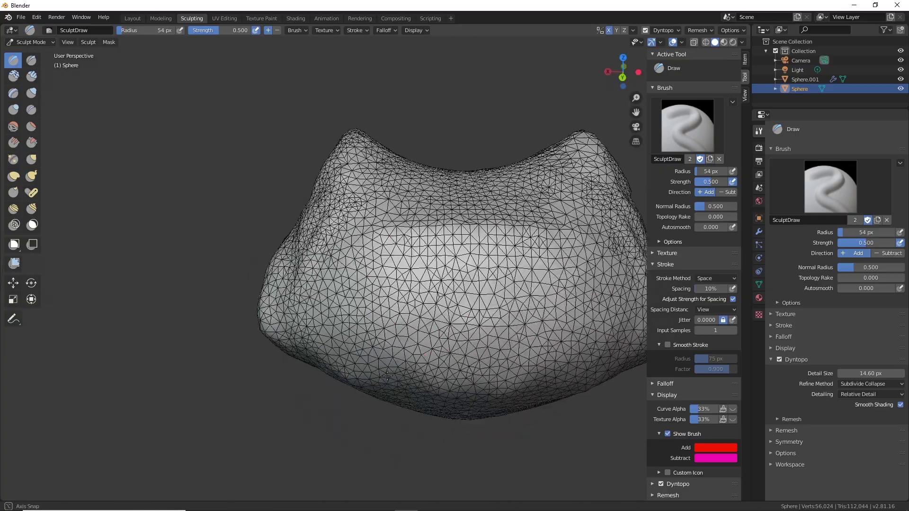
Round out and refine the back of the head below the ears with 54 px Draw strokes.
drag(445, 265, 512, 303)
middle_drag(512, 303, 544, 332)
drag(502, 303, 511, 240)
middle_drag(510, 241, 355, 193)
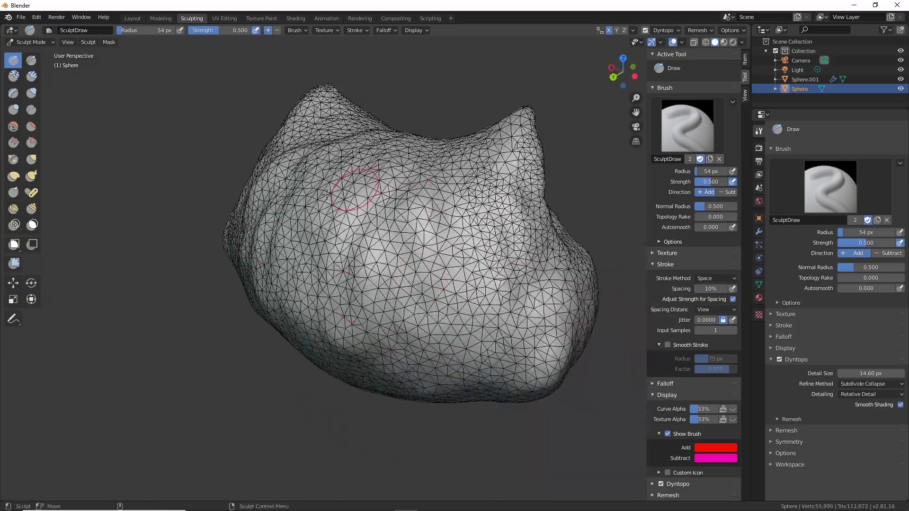
drag(355, 193, 384, 301)
middle_drag(384, 302, 442, 209)
mouse_move(442, 209)
mouse_down()
mouse_move(535, 278)
mouse_move(516, 237)
mouse_up()
mouse_move(517, 237)
middle_down()
mouse_move(455, 322)
mouse_move(341, 404)
mouse_move(280, 396)
mouse_move(369, 331)
middle_up()
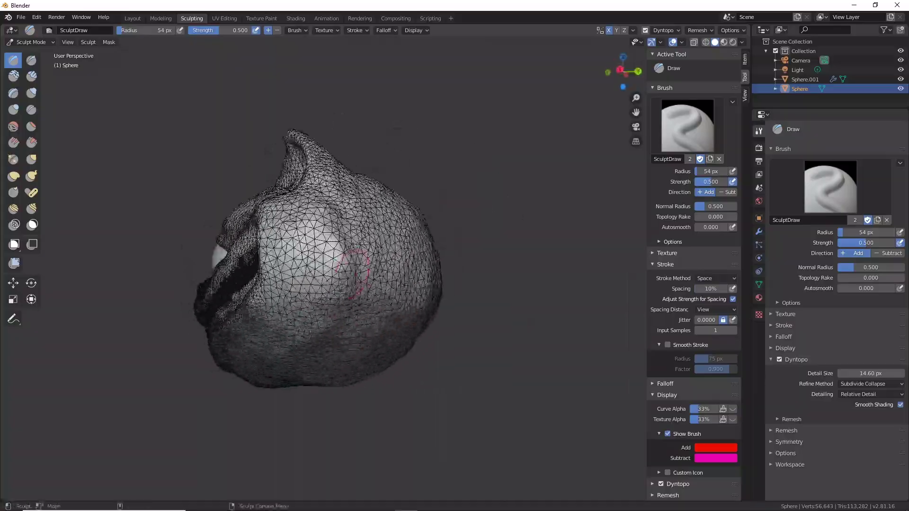
Add a final Draw stroke to the side of the head and return to a front view.
middle_drag(326, 265, 417, 287)
scroll(379, 284, up, 4)
drag(353, 284, 348, 345)
scroll(350, 348, down, 3)
mouse_move(351, 349)
middle_down()
mouse_move(389, 355)
mouse_move(303, 372)
middle_up()
mouse_move(478, 237)
middle_down()
mouse_move(473, 266)
mouse_move(512, 263)
middle_up()
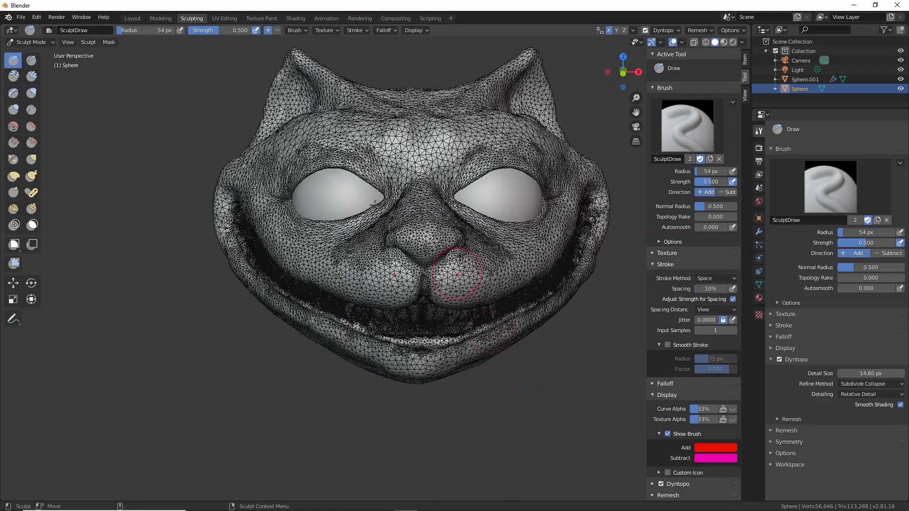
Save the project as fatCheshireCat.blend in the D:\3d_models\CheshireCat folder.
click(20, 17)
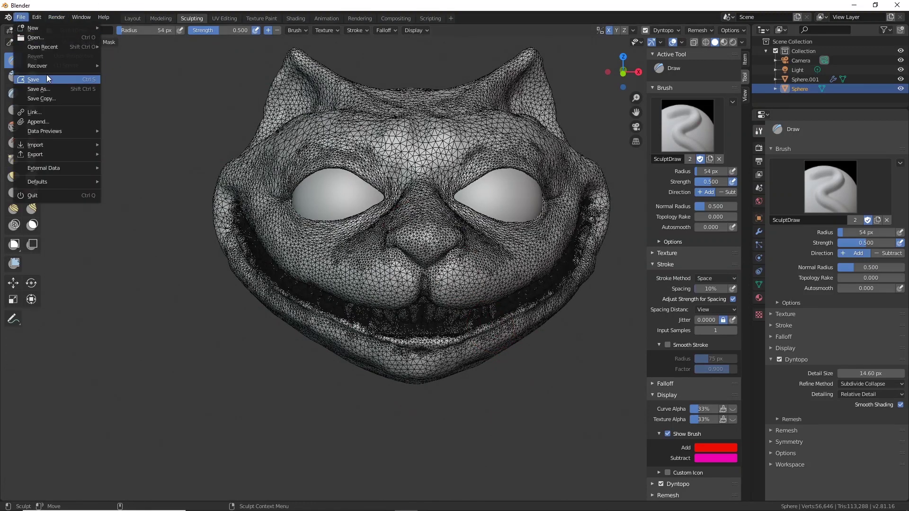
mouse_move(53, 69)
click(47, 88)
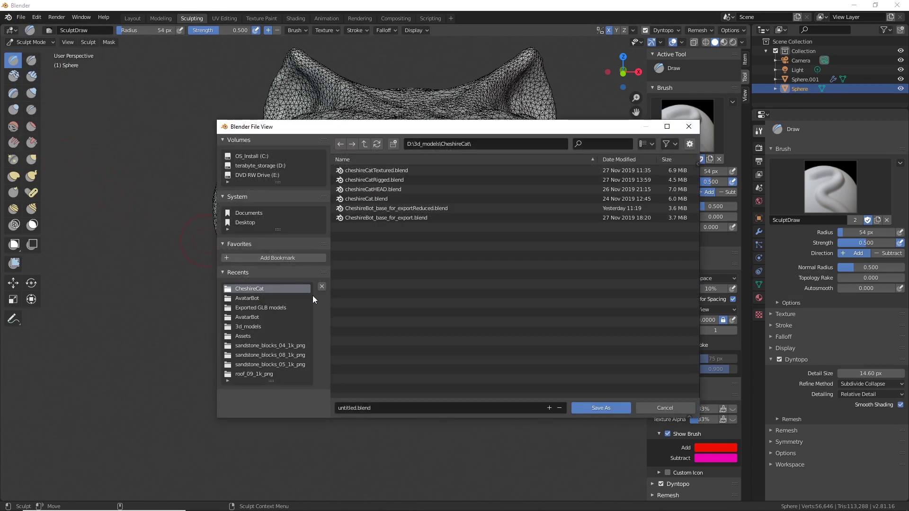
click(357, 406)
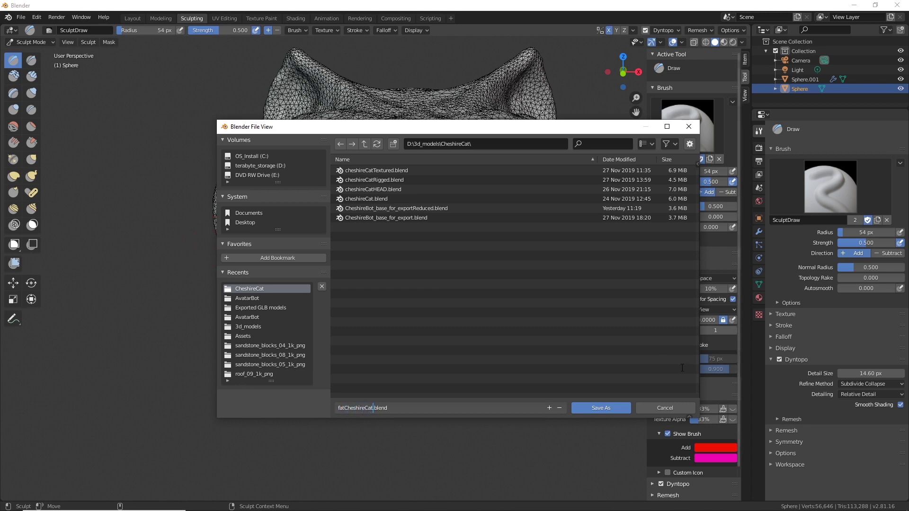
click(614, 411)
click(615, 407)
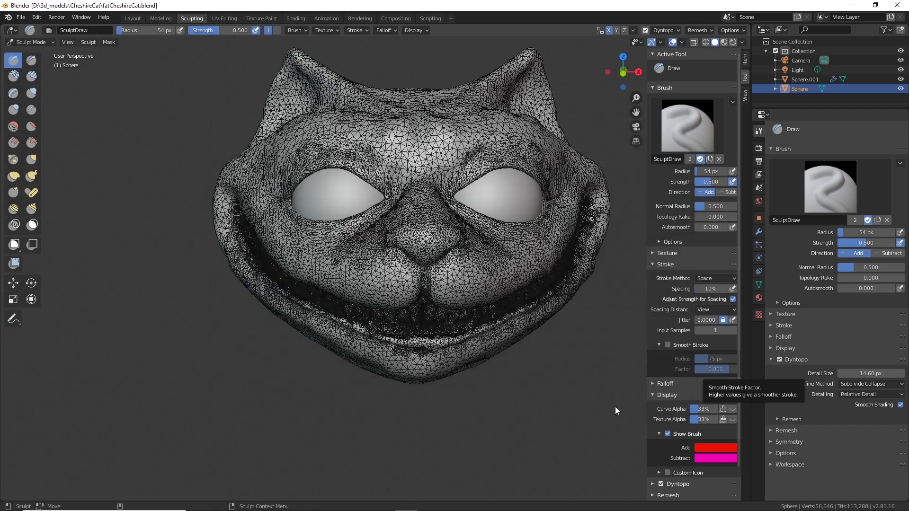
Hollow out the inside of the ear beneath its inner rim with subtracting 54 px Draw strokes.
middle_drag(457, 445, 426, 396)
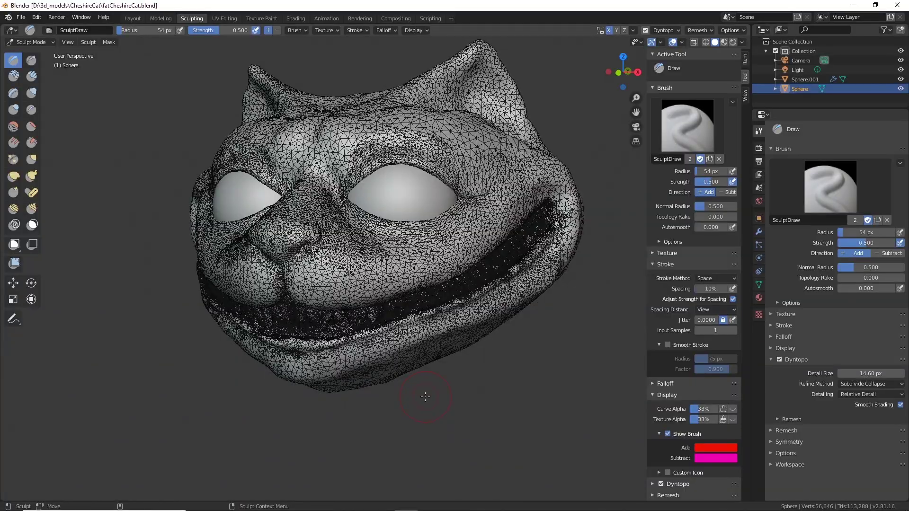
middle_drag(428, 383, 497, 426)
middle_drag(386, 247, 406, 225)
scroll(406, 223, up, 5)
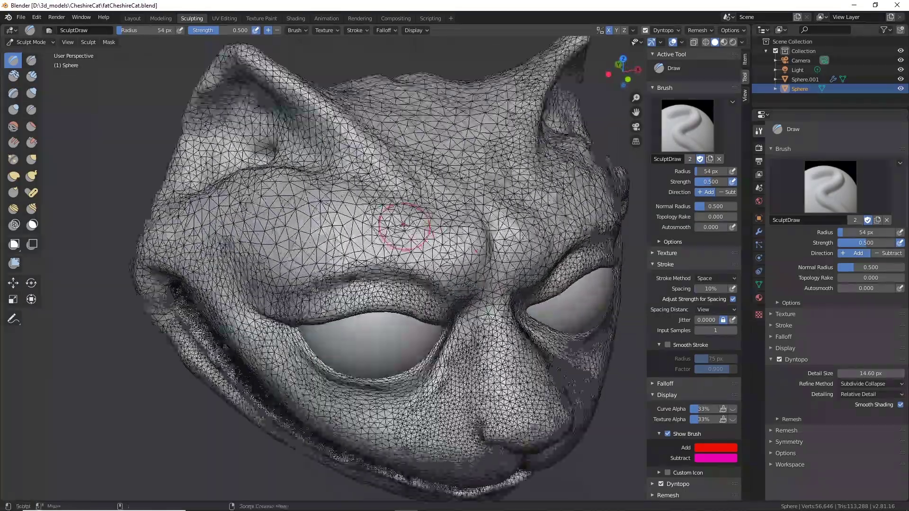
shift+middle_drag(319, 186, 313, 264)
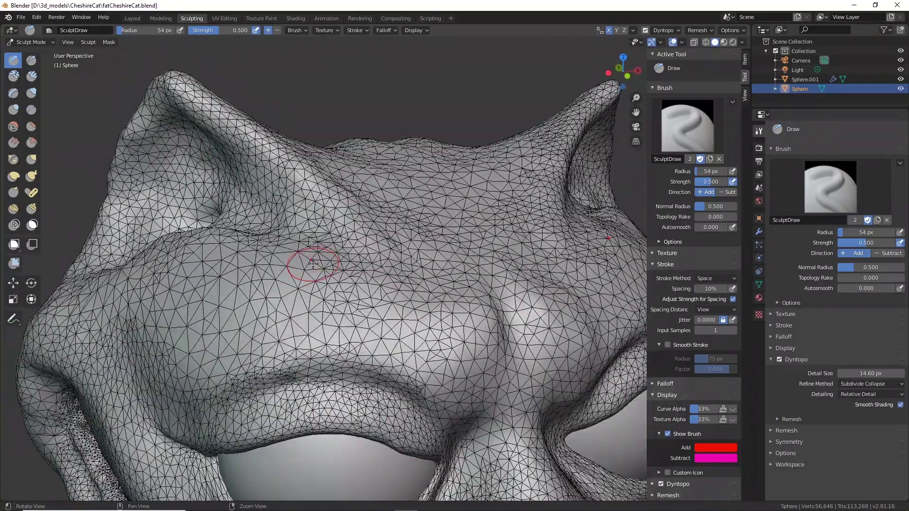
ctrl+drag(252, 185, 284, 214)
ctrl+drag(228, 162, 286, 211)
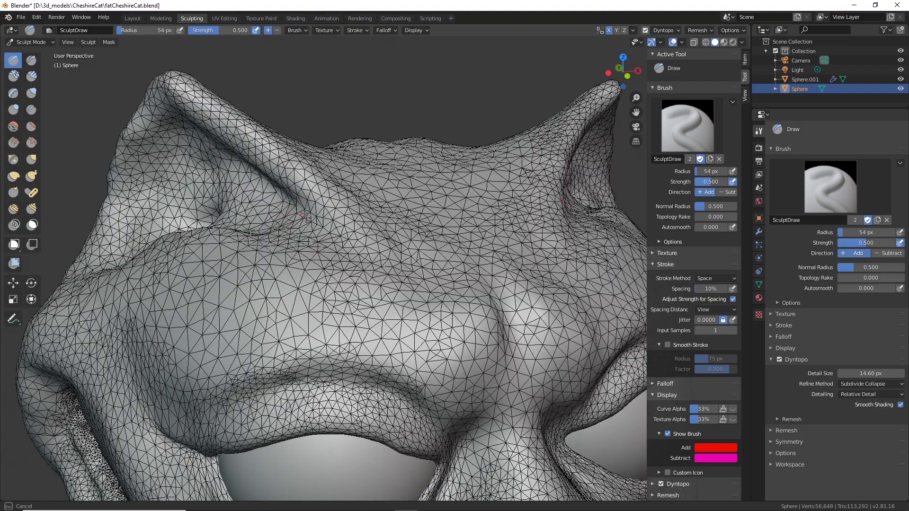
ctrl+drag(224, 154, 218, 145)
Deepen the ear hollow along the rim and up toward the ear tip with more subtracting strokes.
mouse_move(243, 197)
middle_down()
mouse_move(239, 144)
mouse_move(239, 178)
middle_up()
shift+middle_drag(238, 178, 303, 251)
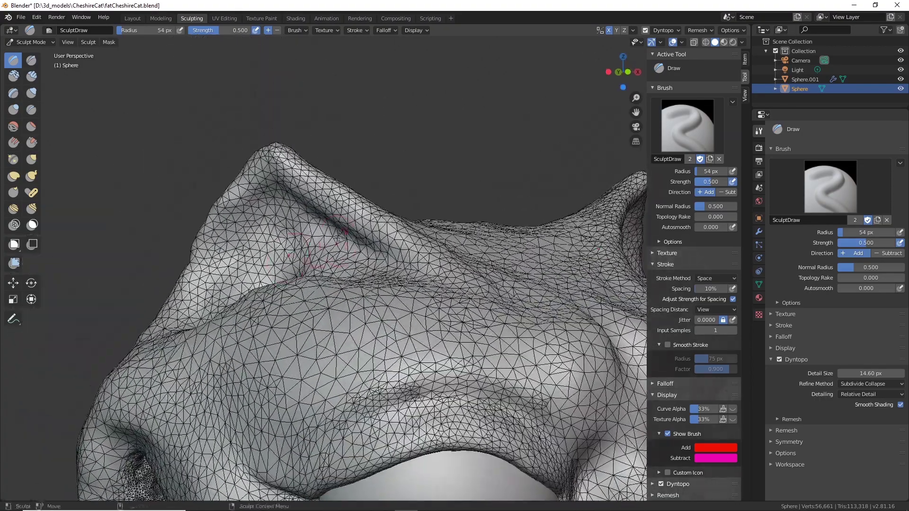
mouse_move(306, 204)
ctrl+mouse_down()
mouse_move(381, 243)
mouse_move(389, 260)
ctrl+mouse_up()
mouse_move(308, 189)
ctrl+mouse_down()
mouse_move(287, 175)
mouse_move(299, 199)
mouse_move(282, 175)
mouse_move(296, 192)
mouse_move(300, 179)
mouse_move(306, 185)
mouse_move(284, 166)
mouse_move(344, 233)
mouse_move(306, 233)
mouse_move(255, 185)
ctrl+mouse_up()
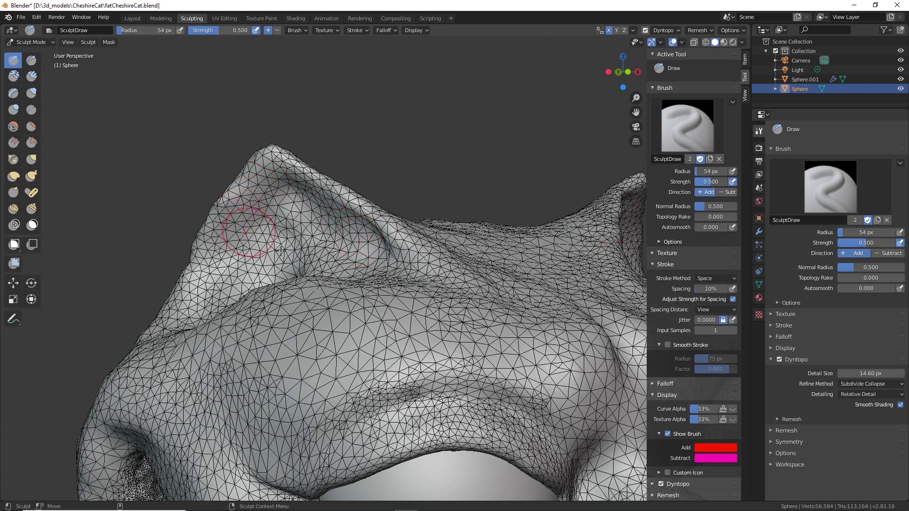
Raise the surface at the base of the ear opening with Draw strokes and check the head from the front.
scroll(281, 251, down, 4)
middle_drag(281, 251, 247, 251)
shift+middle_drag(247, 251, 212, 167)
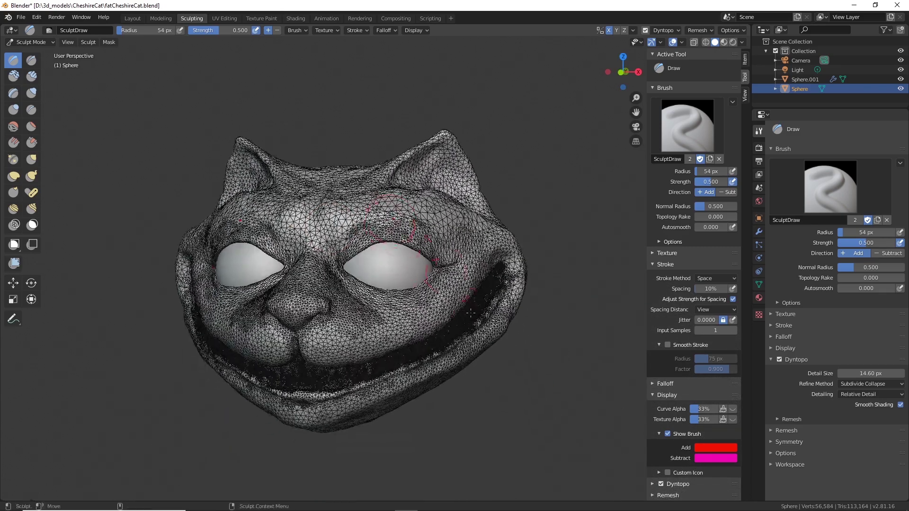
alt+drag(471, 314, 430, 327)
scroll(333, 244, up, 6)
alt+middle_drag(262, 229, 348, 343)
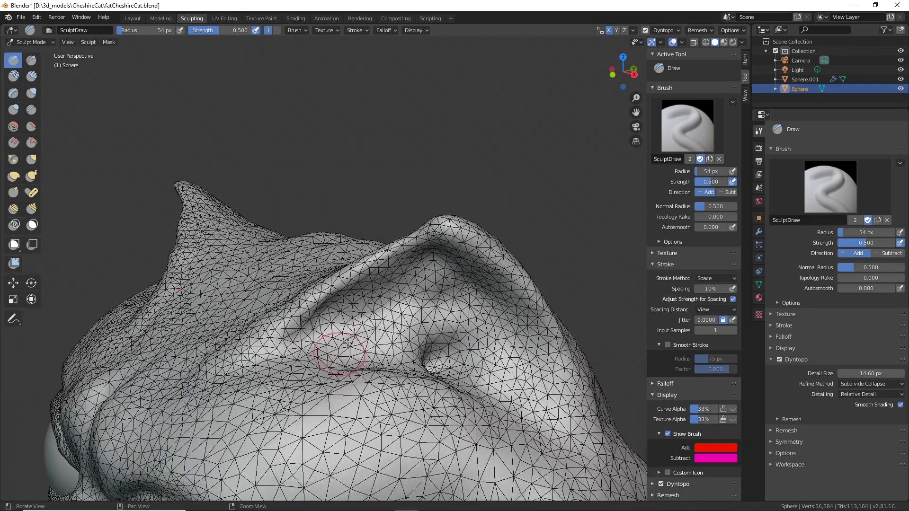
alt+drag(348, 343, 342, 358)
mouse_move(385, 379)
mouse_down()
mouse_move(415, 420)
mouse_move(384, 388)
mouse_move(369, 388)
mouse_move(379, 392)
mouse_move(381, 381)
mouse_move(363, 385)
mouse_up()
mouse_move(443, 390)
mouse_down()
mouse_move(429, 383)
mouse_move(424, 362)
mouse_move(408, 370)
mouse_up()
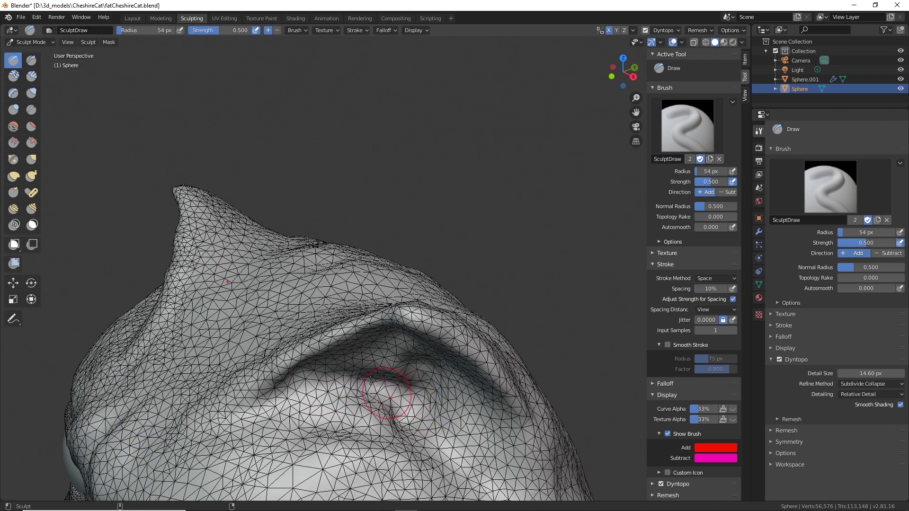
mouse_move(341, 374)
middle_down()
mouse_move(404, 387)
mouse_move(411, 275)
middle_up()
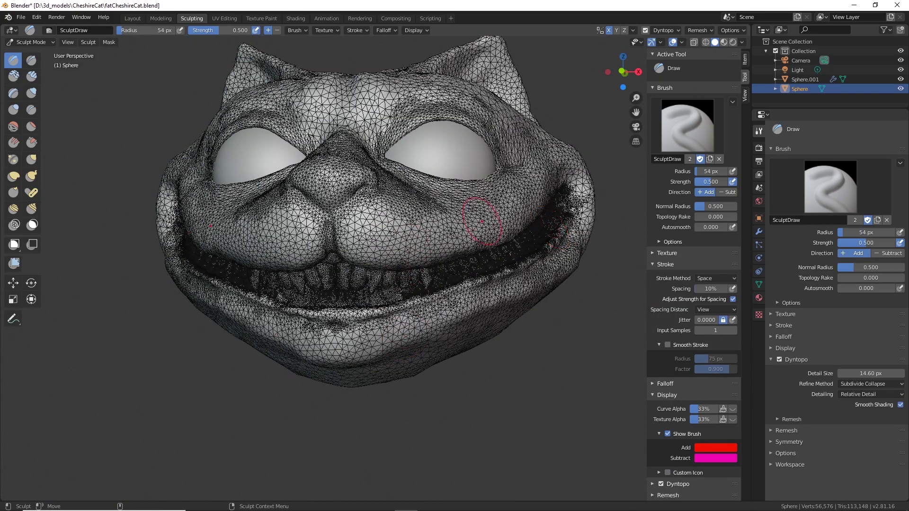
middle_drag(457, 307, 515, 326)
mouse_move(349, 242)
middle_down()
mouse_move(544, 271)
mouse_move(358, 254)
middle_up()
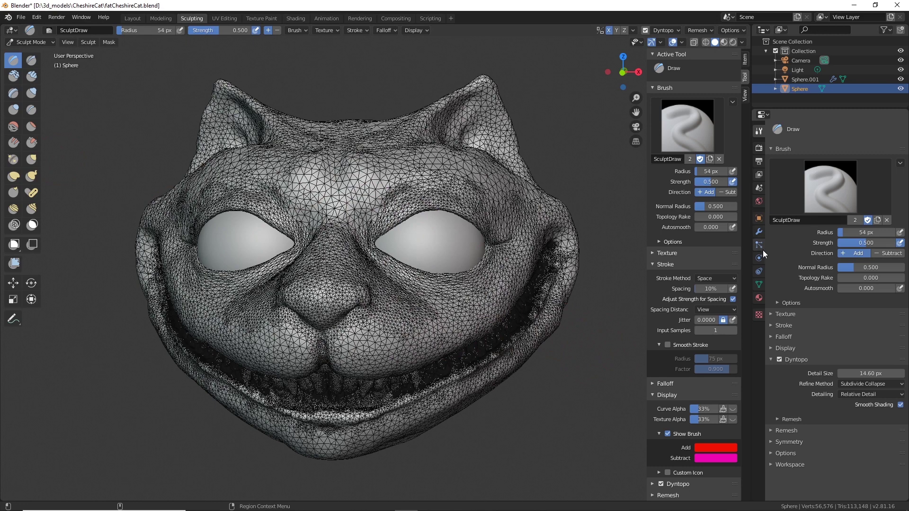
Switch to the Modeling workspace, change to Object Mode and deselect the head.
click(161, 19)
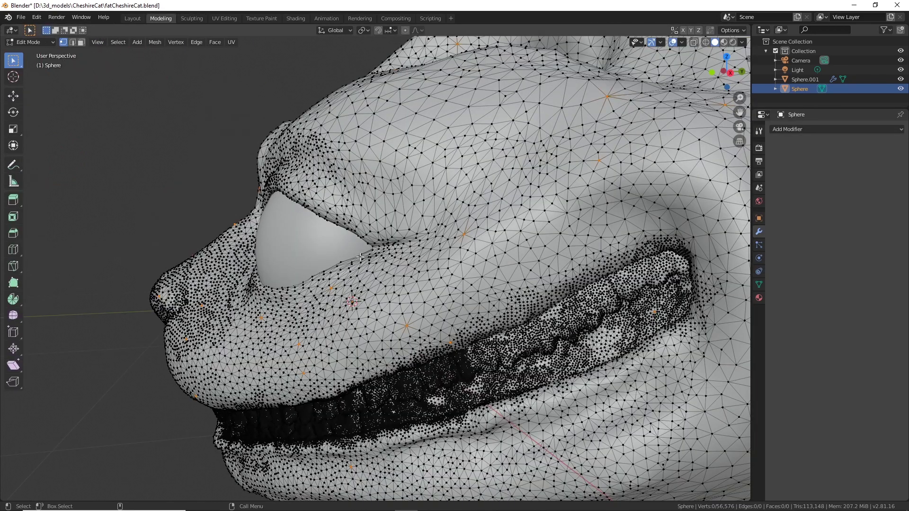
scroll(81, 70, down, 3)
click(53, 42)
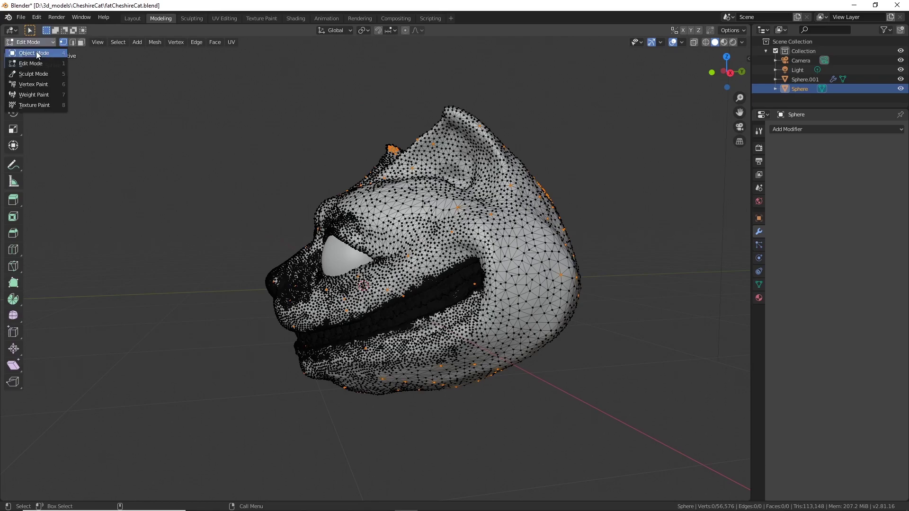
click(36, 52)
click(173, 273)
middle_drag(148, 353, 270, 352)
shift+middle_drag(611, 355, 649, 321)
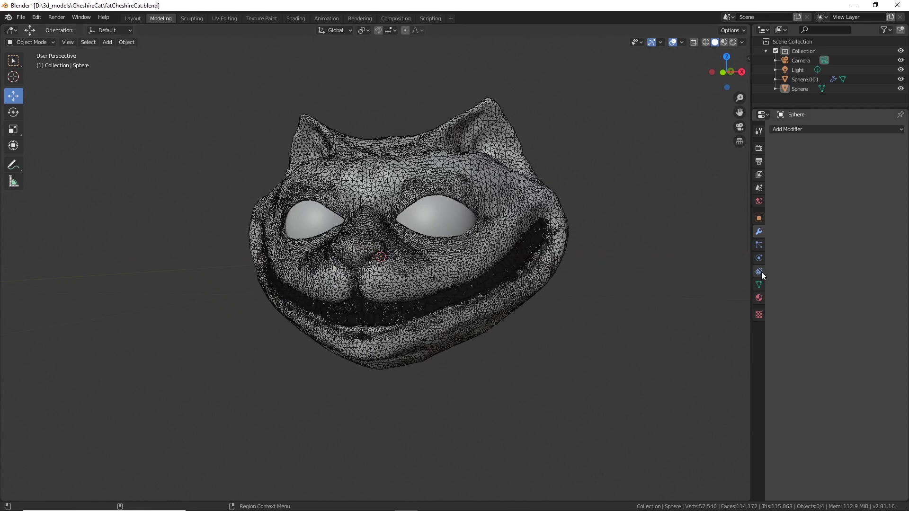
Select the head mesh and open the Remesh settings in its object data properties.
click(521, 215)
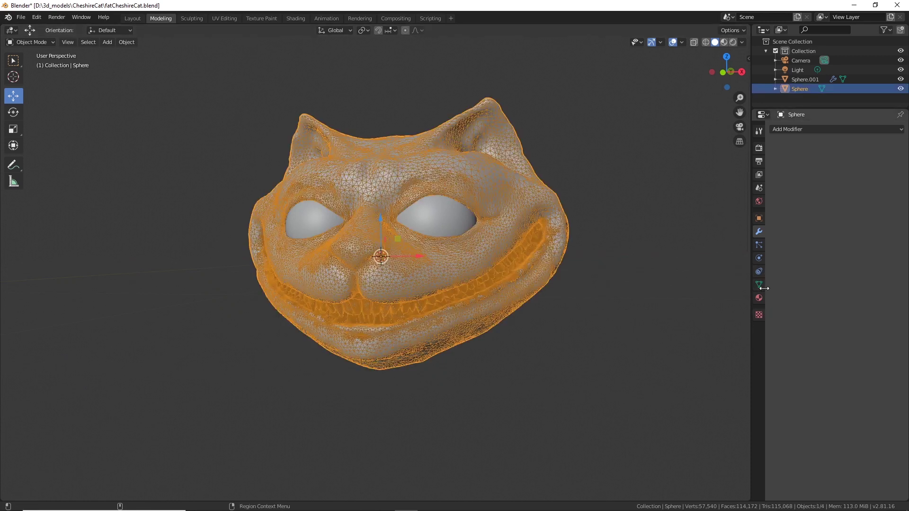
click(759, 218)
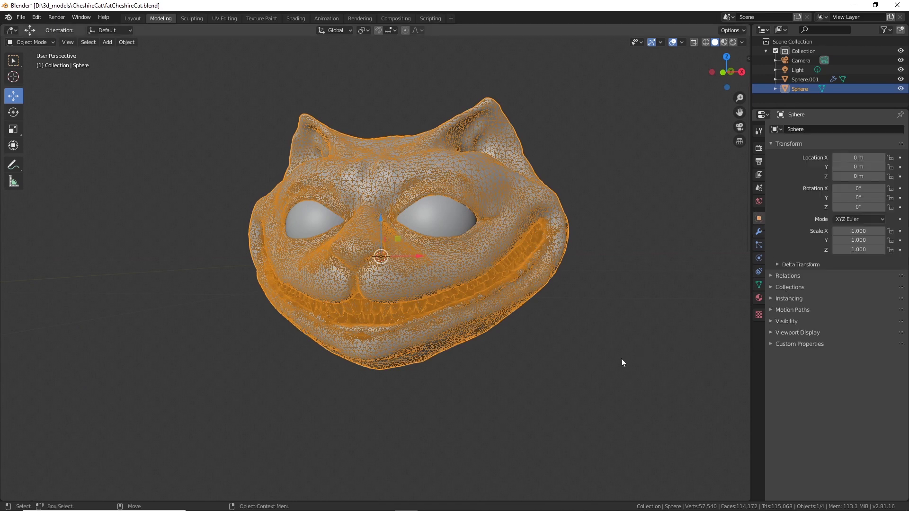
click(641, 351)
scroll(616, 310, up, 2)
click(521, 260)
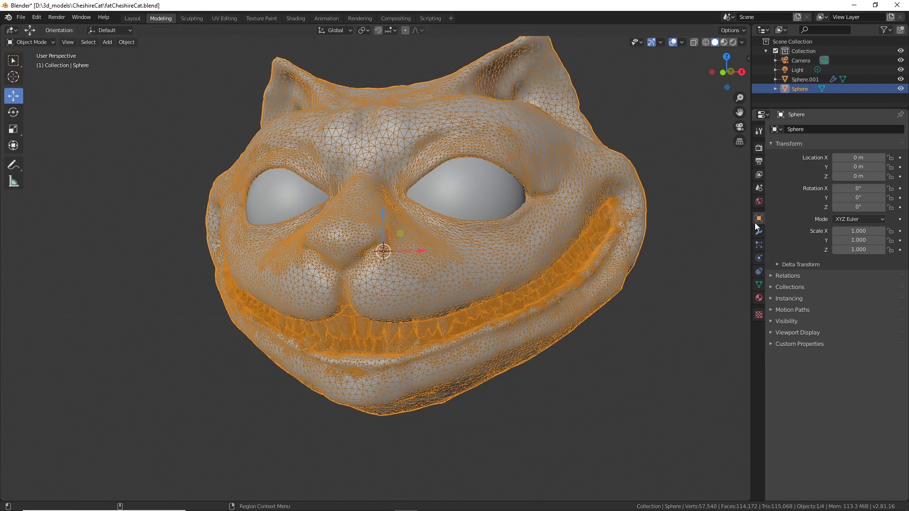
click(759, 285)
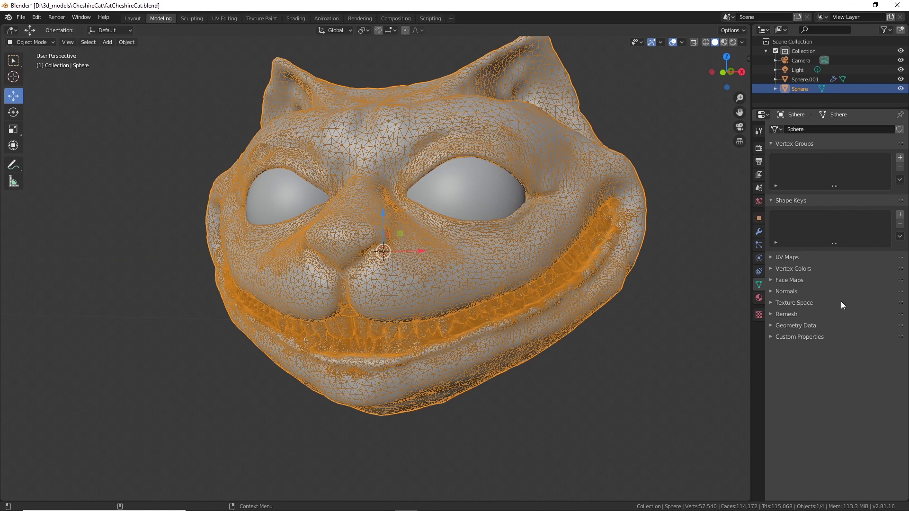
click(779, 313)
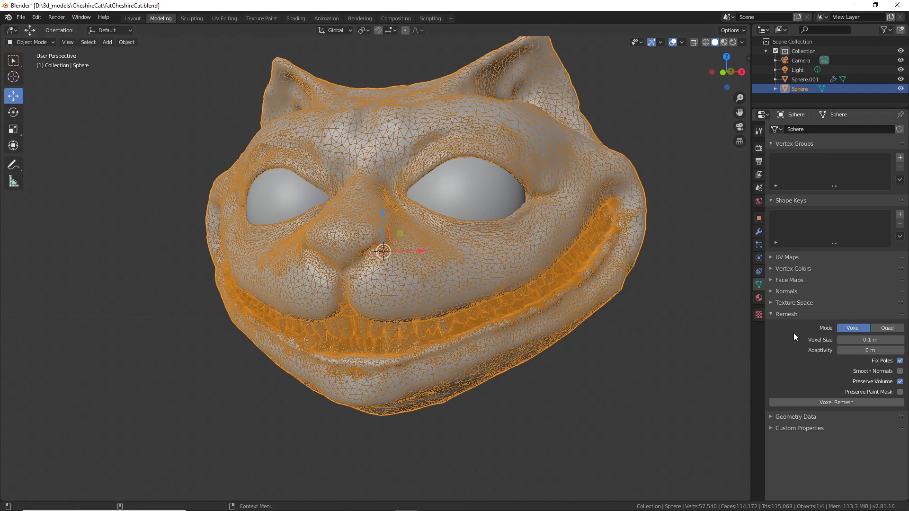
Try a voxel remesh of the head with Smooth Normals enabled at a 0.1 m voxel size, and undo it after checking the mesh.
click(900, 372)
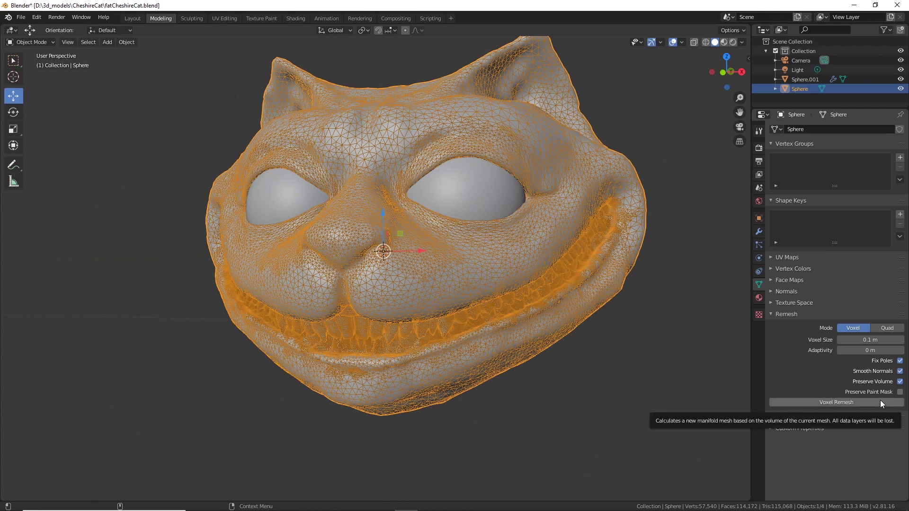
click(842, 402)
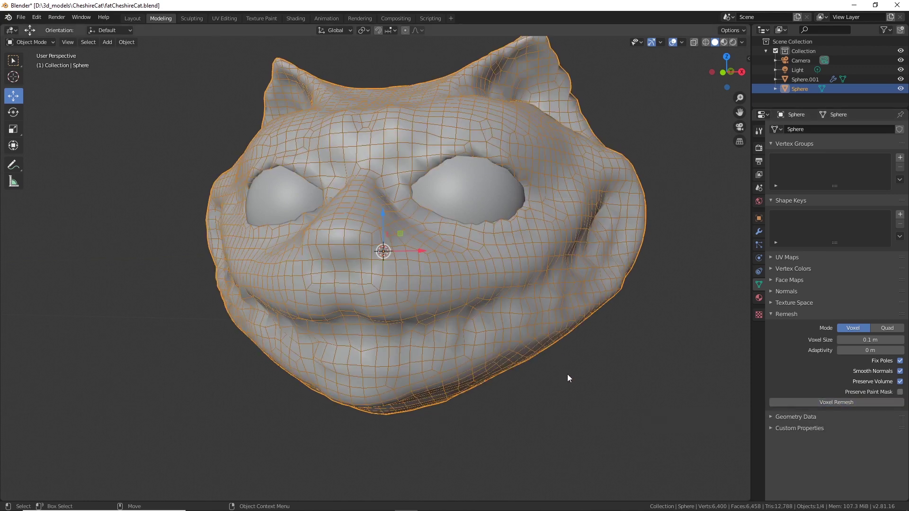
middle_drag(592, 420, 545, 407)
key(ctrl+z)
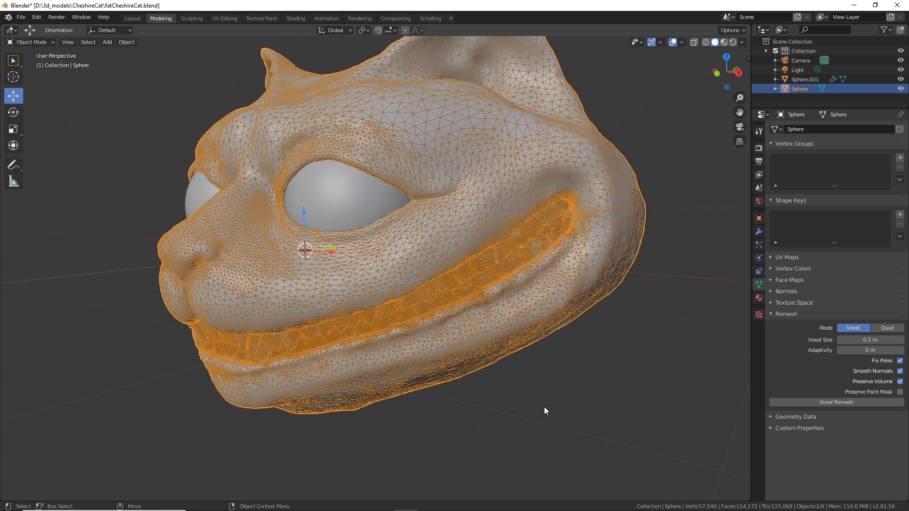
Try a coarser voxel remesh of the head at 0.142 m, undo it, and try again with another voxel size.
click(881, 341)
drag(880, 341, 895, 341)
click(857, 403)
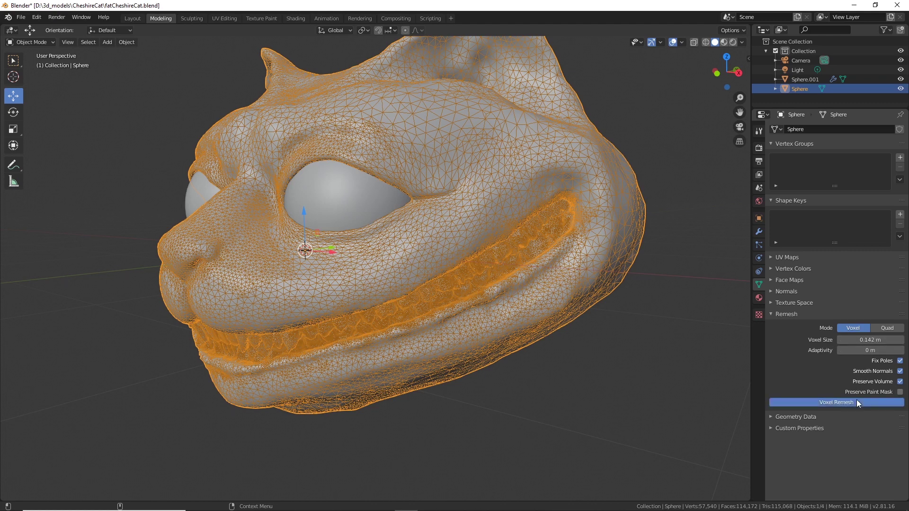
key(ctrl+z)
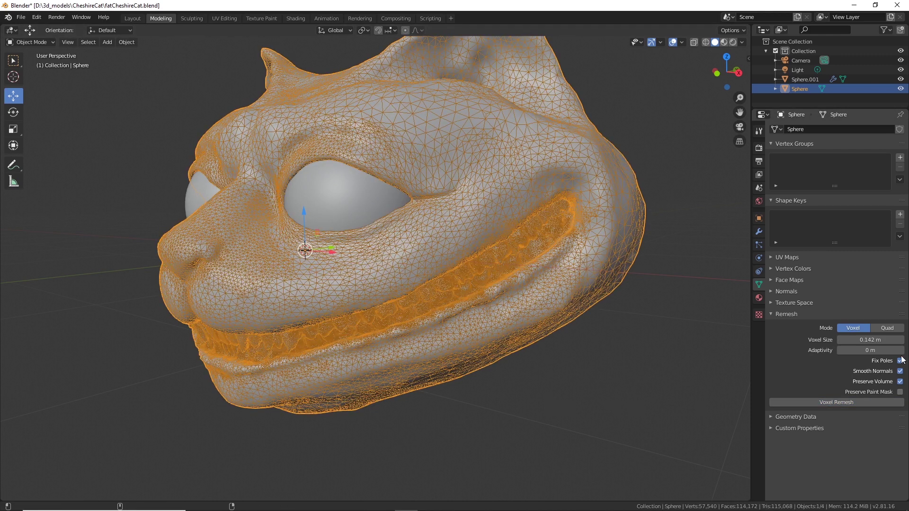
drag(889, 339, 892, 367)
click(826, 406)
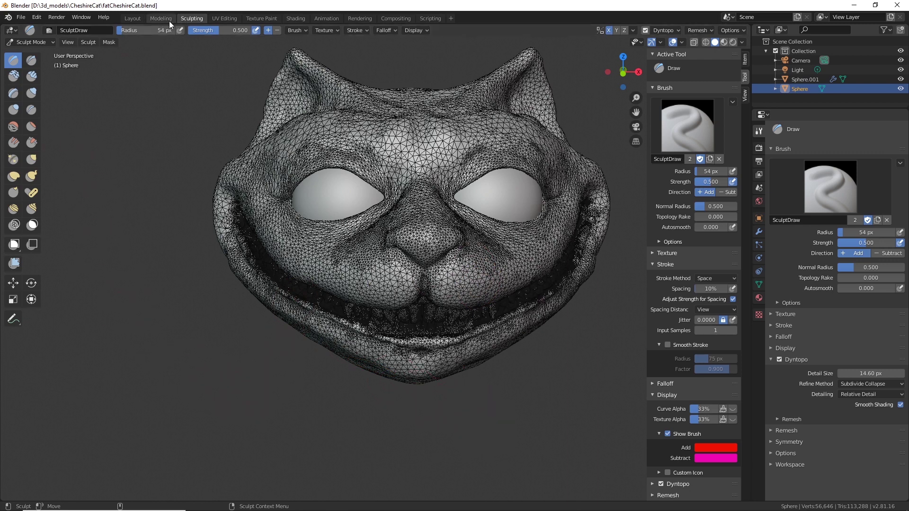
Switch to the Modeling workspace and change from Edit Mode to Object Mode.
click(160, 19)
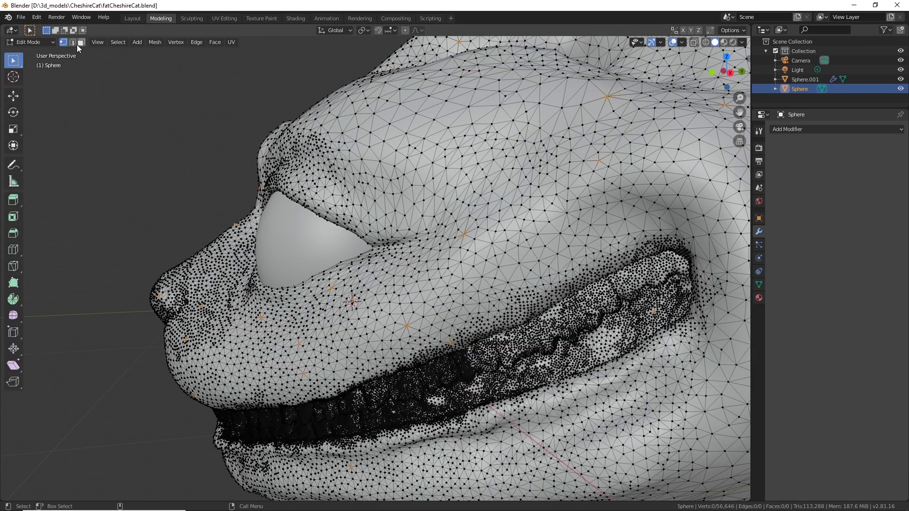
click(41, 44)
click(38, 54)
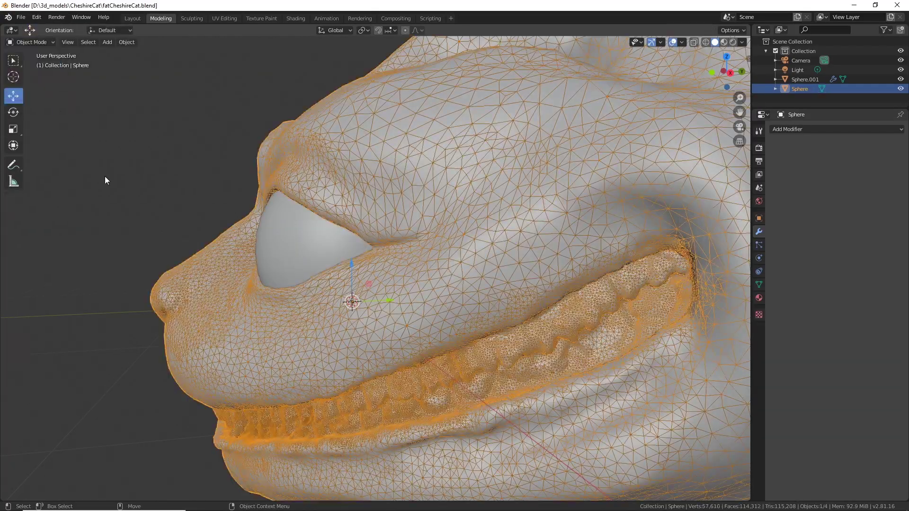
Deselect the head and open the Remesh settings in its object data properties.
click(141, 212)
middle_drag(141, 212, 366, 263)
scroll(372, 261, down, 3)
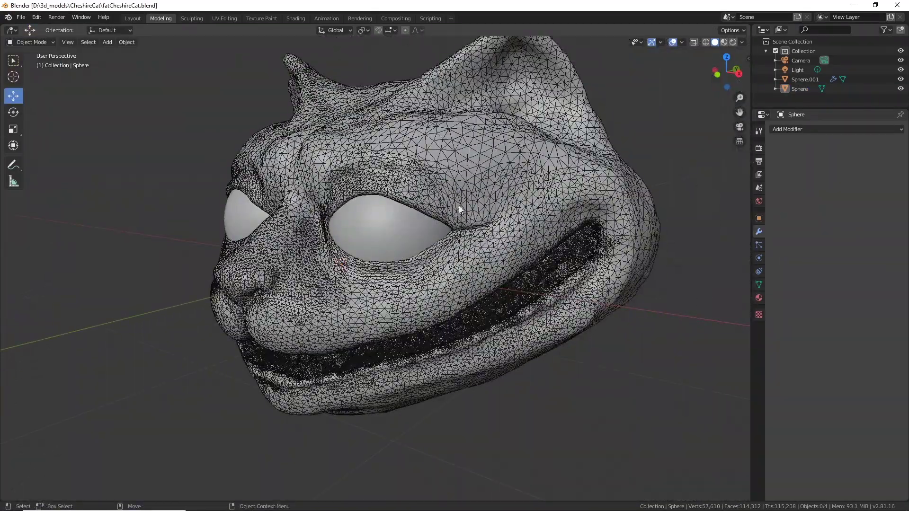
click(759, 285)
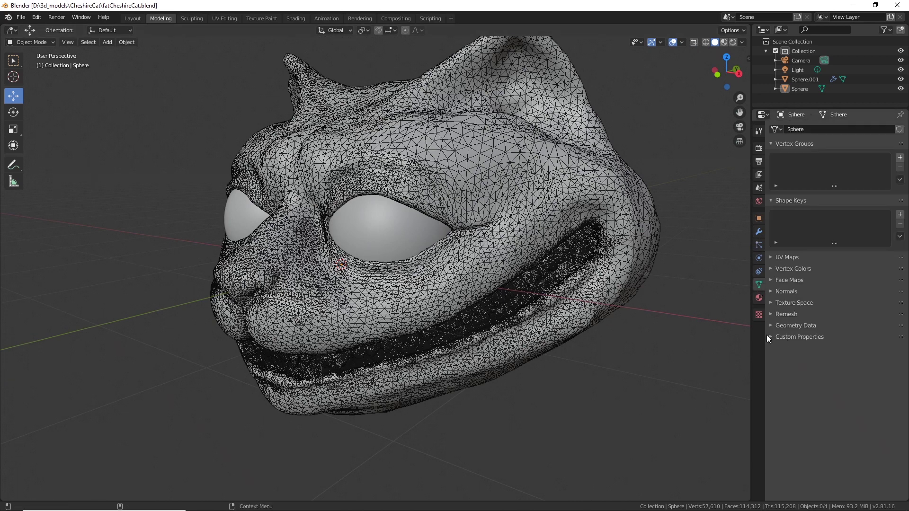
click(772, 314)
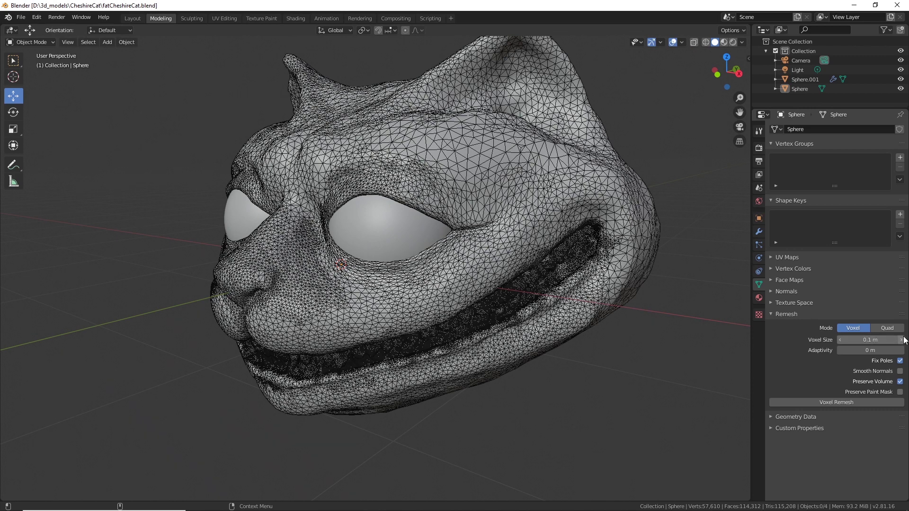
Try a voxel remesh of the head with the voxel size set to 0.04 m.
click(842, 340)
click(842, 341)
click(842, 340)
click(867, 340)
key(Return)
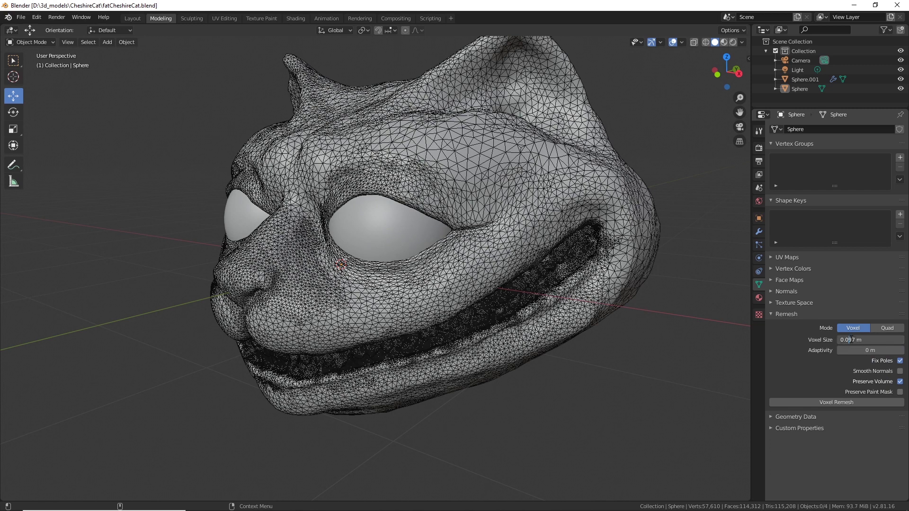
drag(852, 340, 856, 340)
text(4)
key(Return)
click(843, 403)
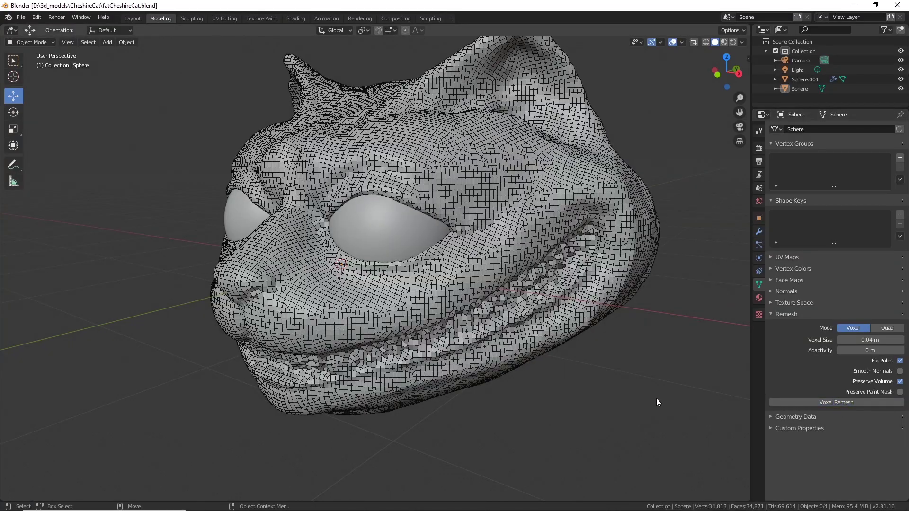
Check the remeshed eyes, nose and mouth from several angles and undo the voxel remesh.
middle_drag(540, 417, 580, 412)
middle_drag(338, 174, 322, 228)
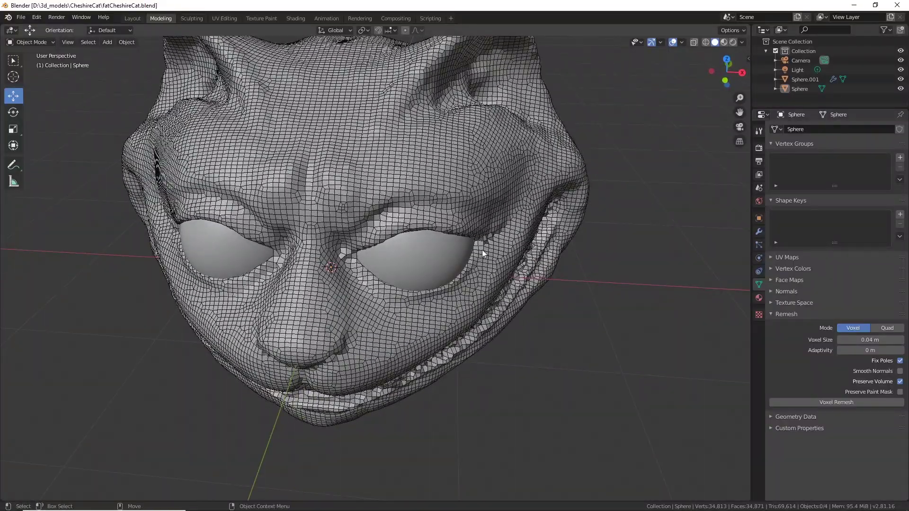
middle_drag(482, 249, 493, 135)
scroll(493, 137, down, 3)
middle_drag(527, 230, 530, 259)
scroll(530, 260, up, 4)
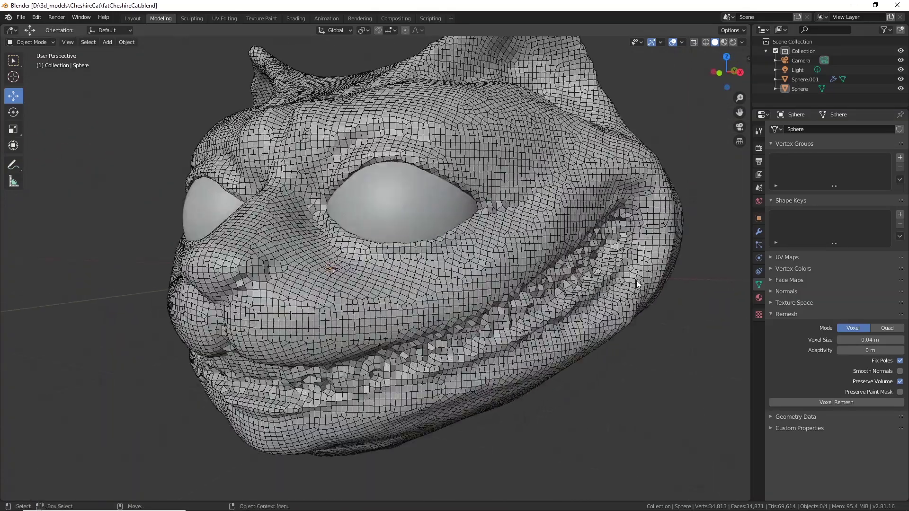
key(ctrl+z)
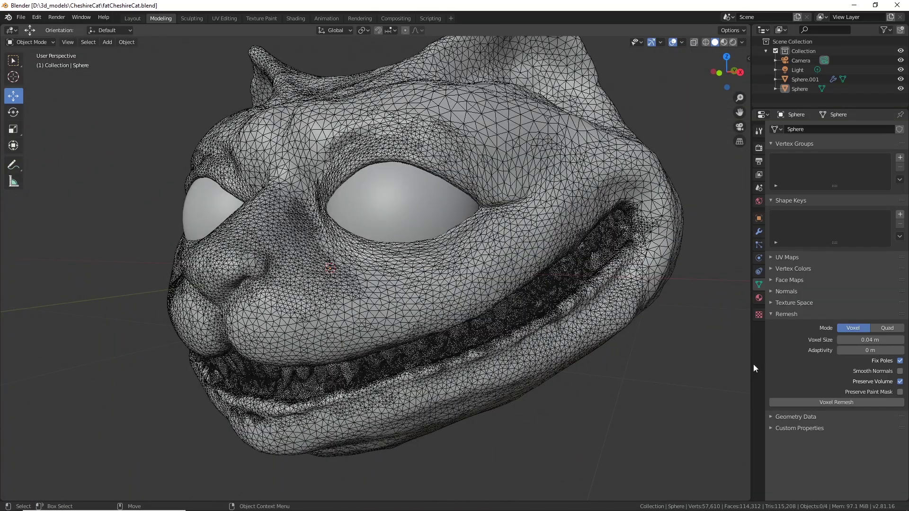
Try a QuadriFlow remesh of the head with Use Mesh Curvature and Smooth Normals enabled and 8000 faces.
click(882, 327)
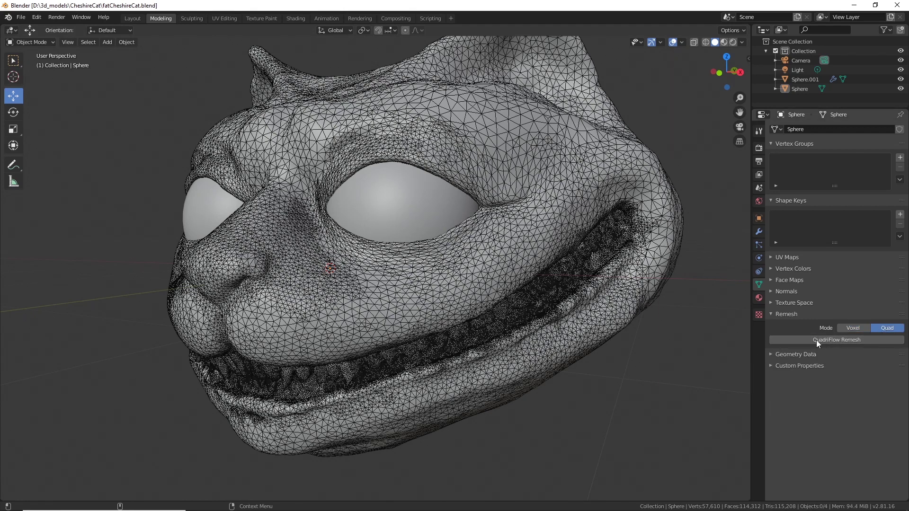
click(846, 340)
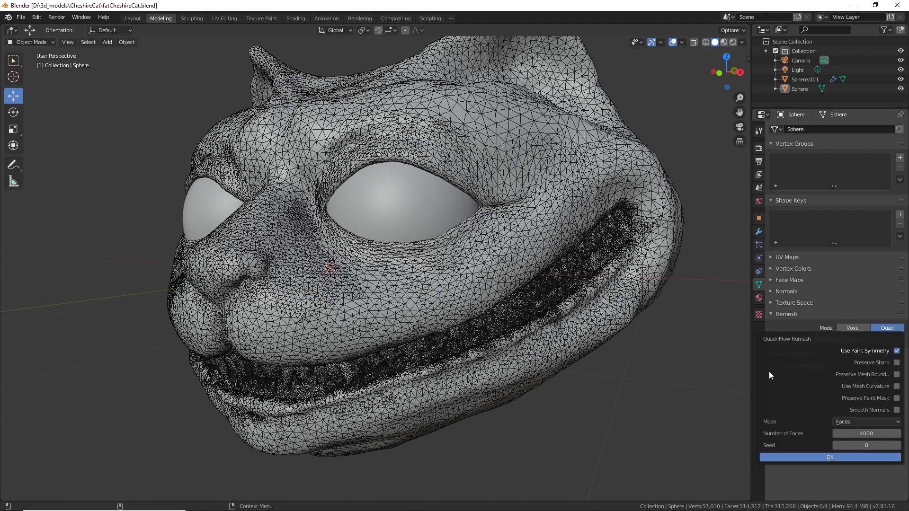
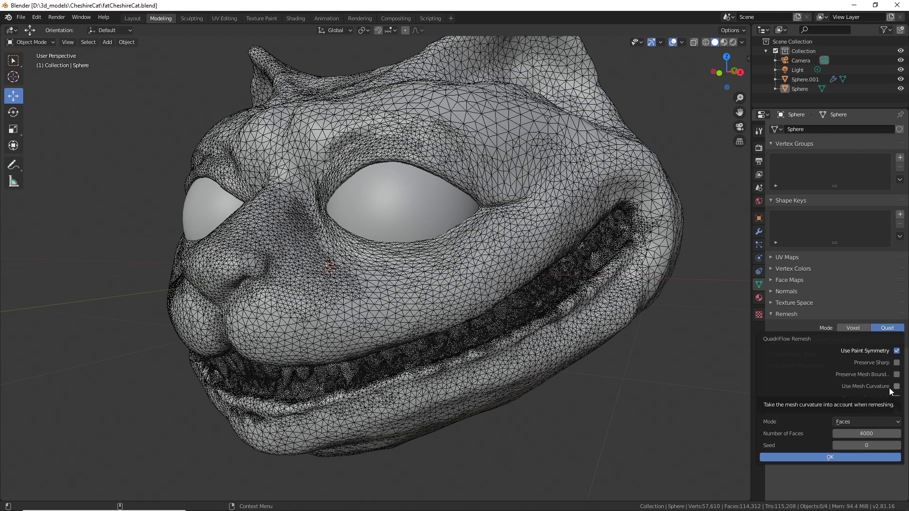
click(891, 387)
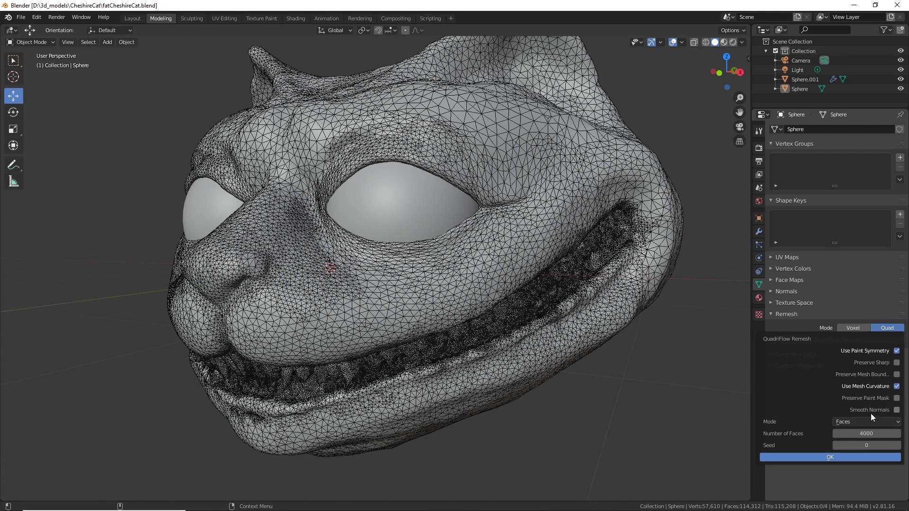
click(897, 411)
click(855, 422)
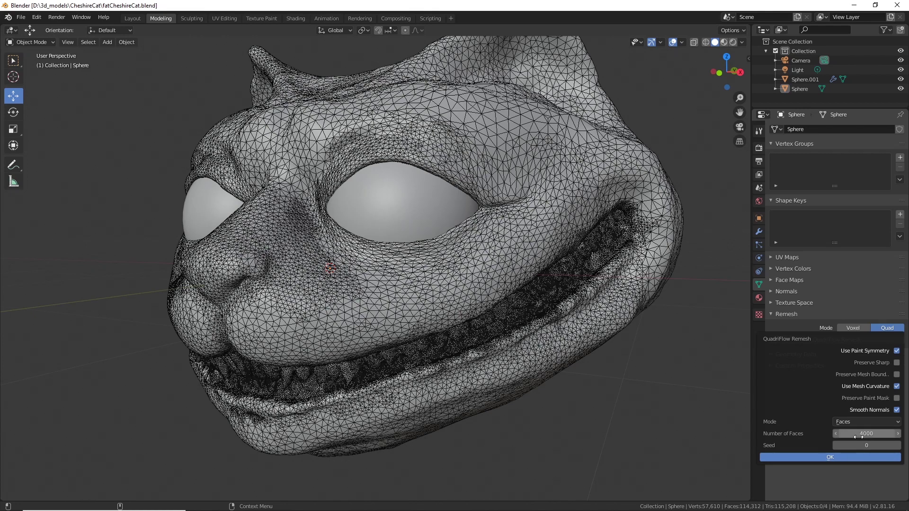
double_click(881, 434)
text(8000)
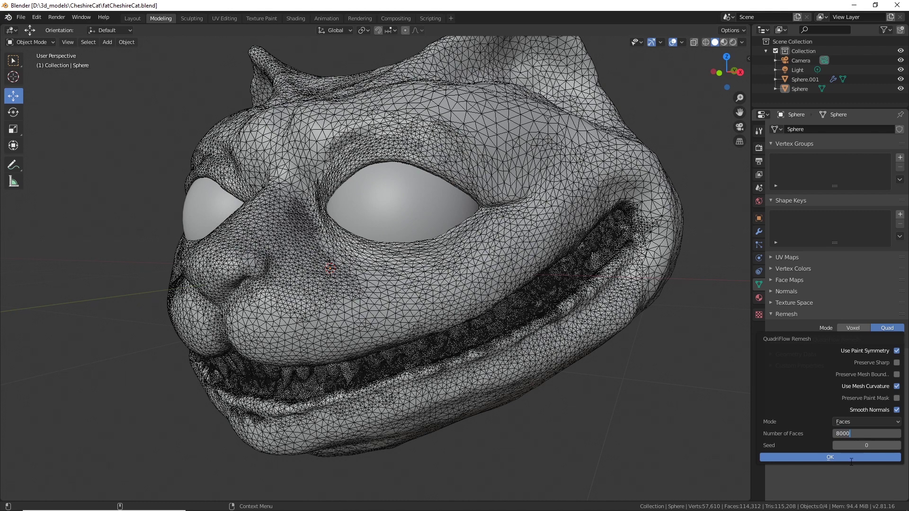
key(Return)
click(831, 457)
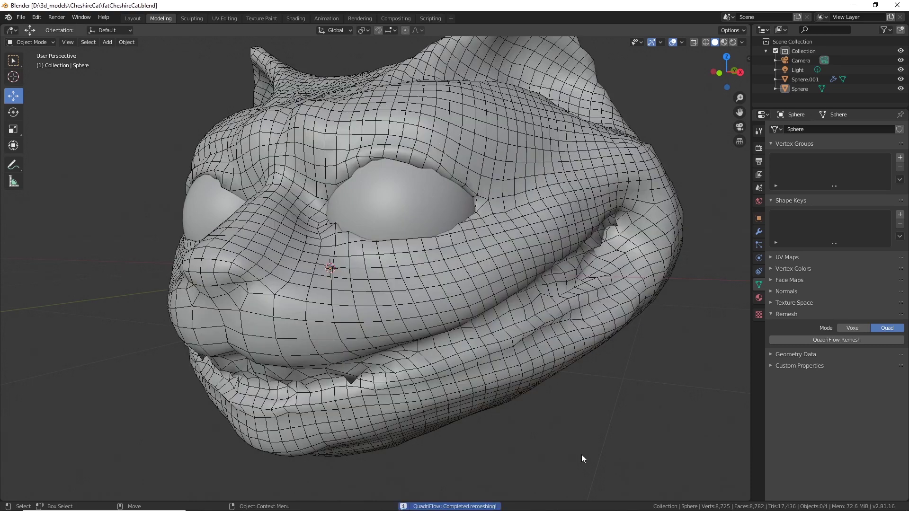
Examine the quad topology from the front, sides and back of the head, and undo the QuadriFlow remesh.
middle_drag(601, 419, 538, 444)
middle_drag(532, 400, 570, 390)
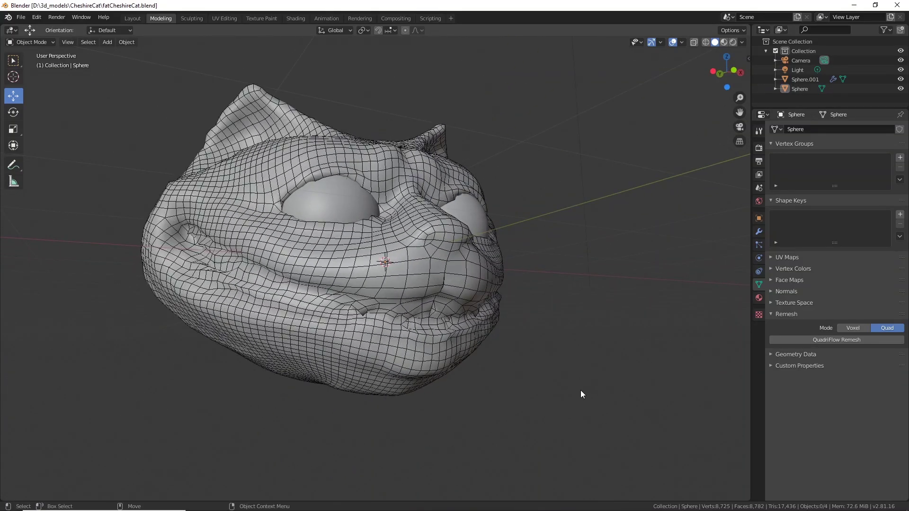
scroll(581, 390, down, 1)
middle_drag(581, 390, 549, 396)
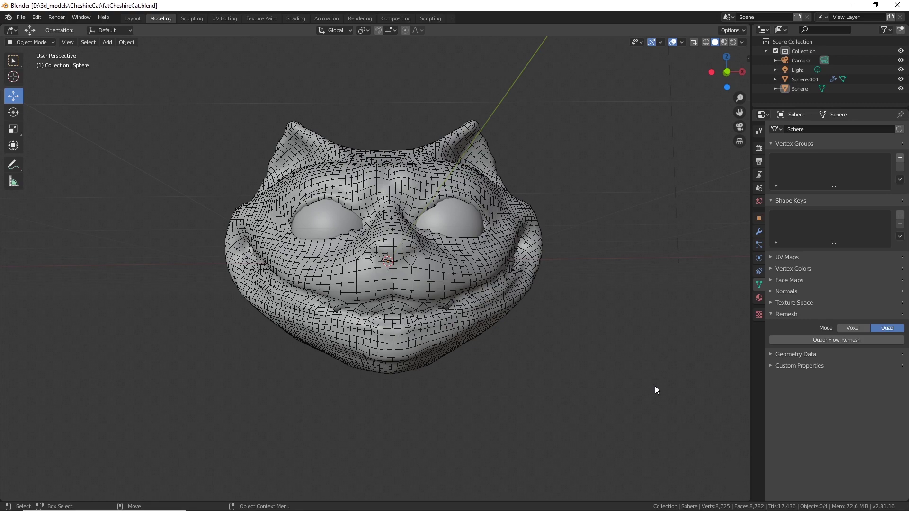
middle_drag(658, 335, 603, 348)
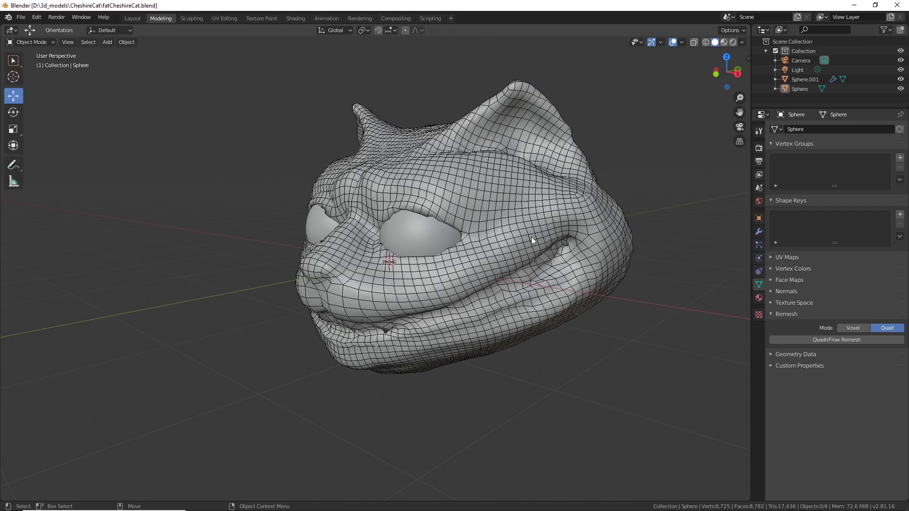
middle_drag(537, 279, 356, 263)
scroll(390, 260, down, 3)
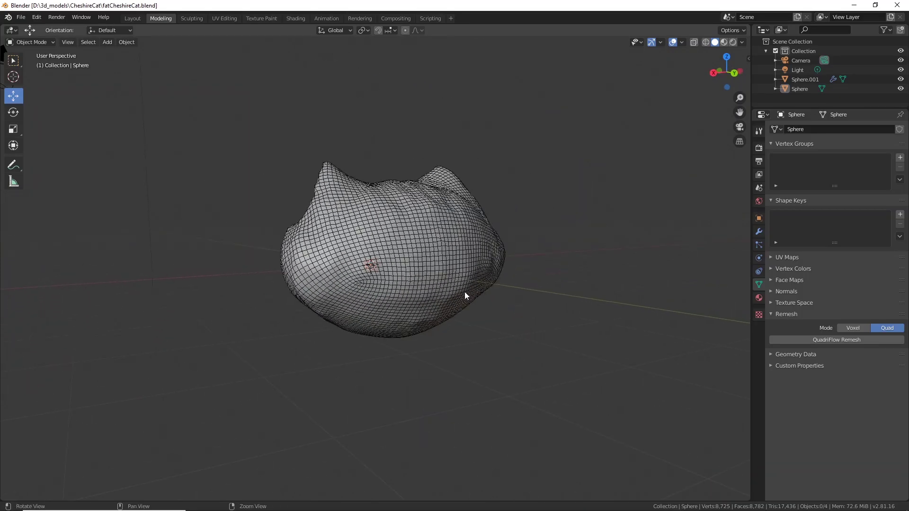
middle_drag(465, 292, 425, 317)
middle_drag(315, 268, 517, 302)
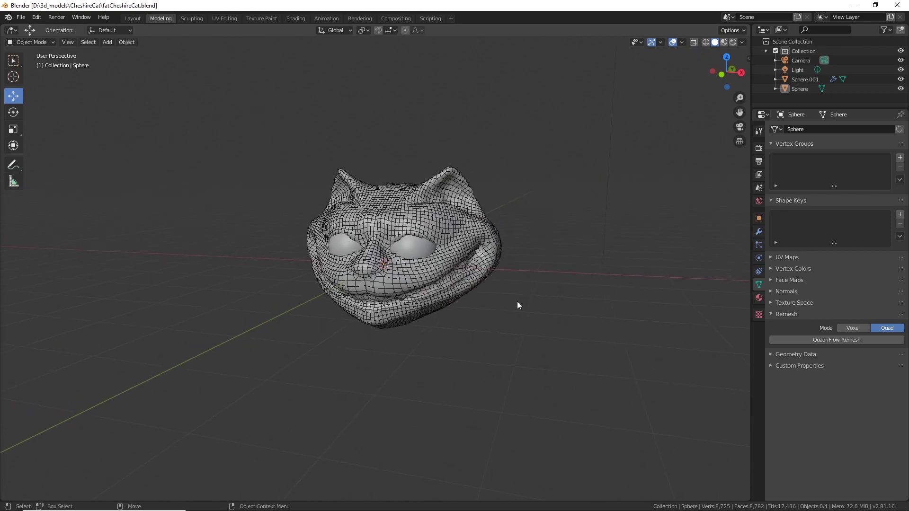
scroll(517, 301, up, 4)
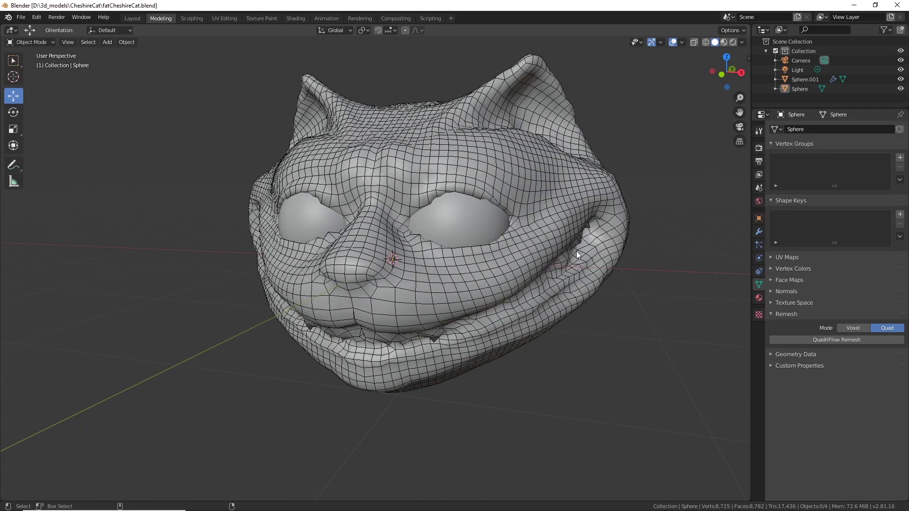
key(ctrl+z)
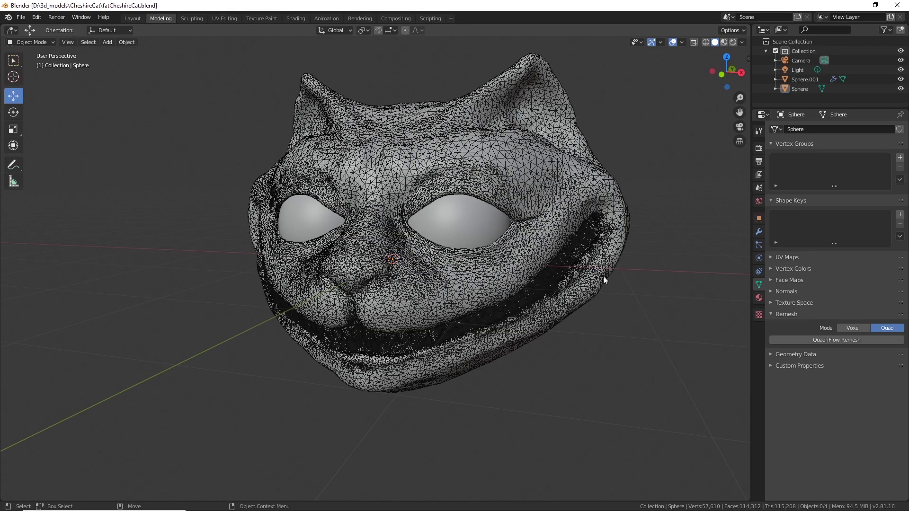
Select the head mesh in Object Mode and bring its brow and ears into close view.
shift+middle_drag(649, 298, 639, 376)
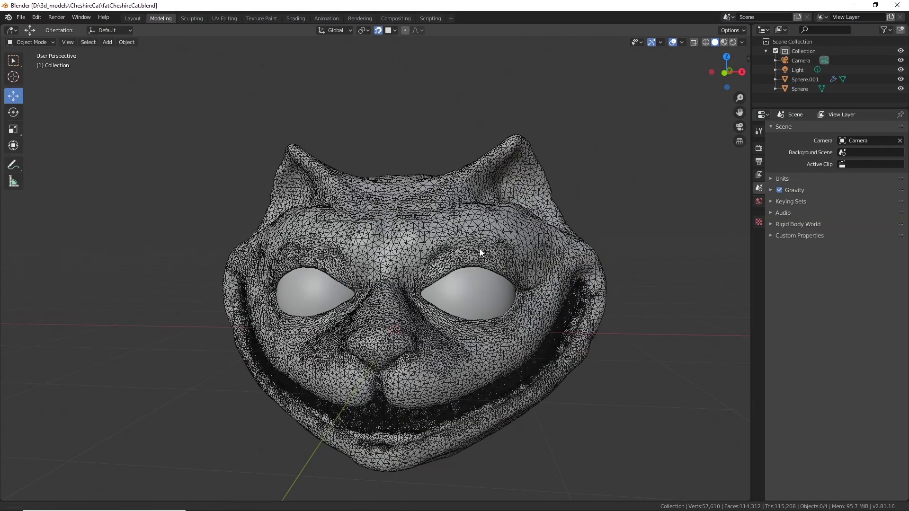
middle_drag(480, 249, 531, 223)
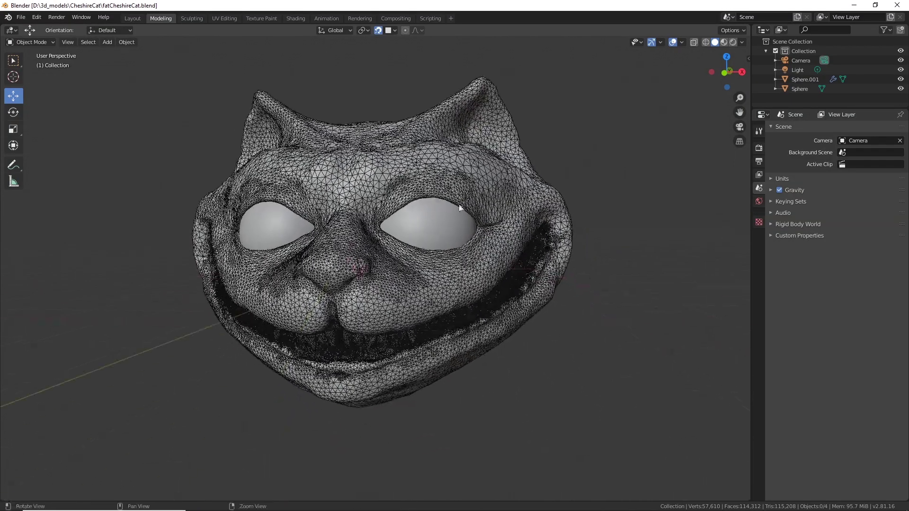
alt+drag(462, 211, 408, 227)
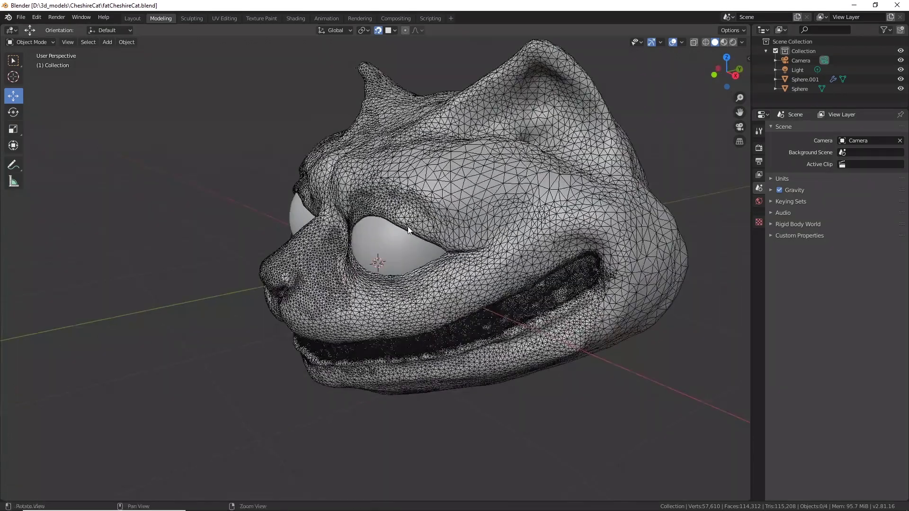
click(460, 203)
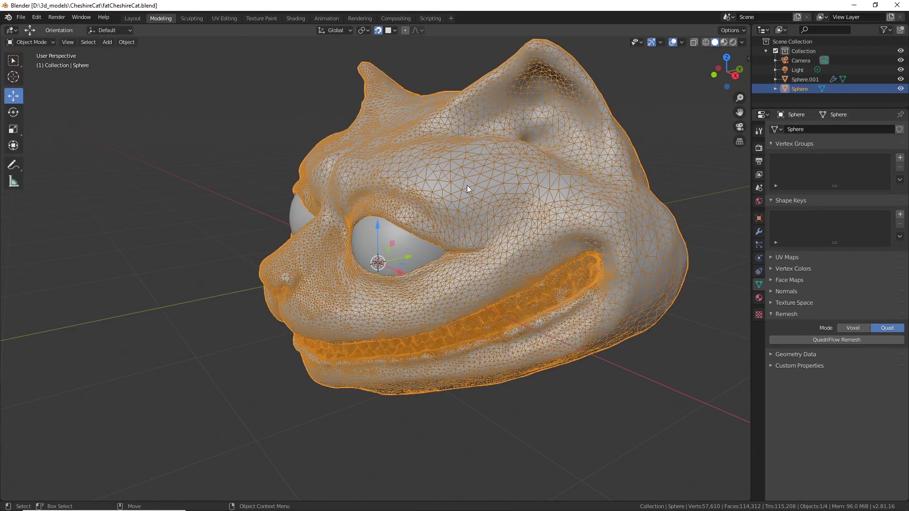
alt+drag(342, 195, 406, 174)
alt+middle_drag(429, 170, 450, 251)
scroll(450, 251, up, 2)
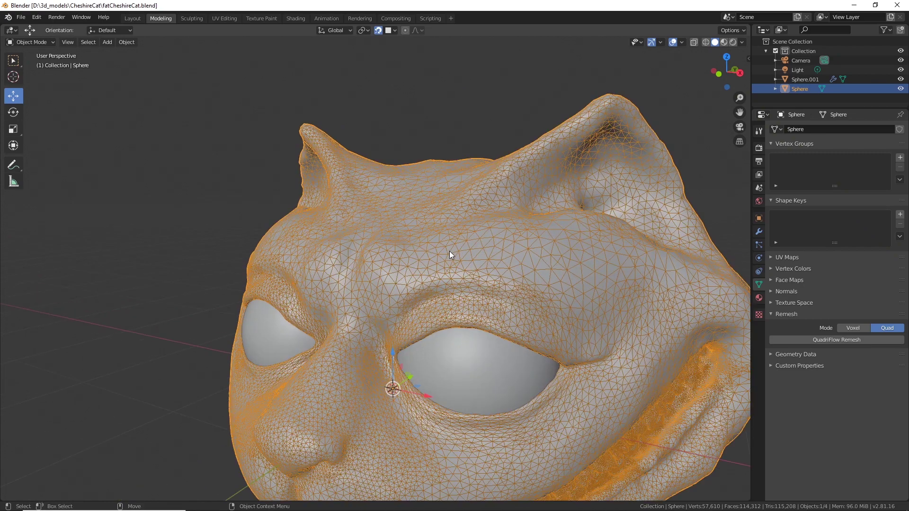
Add a plane mesh and move it out in front of the cat's face.
scroll(450, 255, down, 3)
click(107, 42)
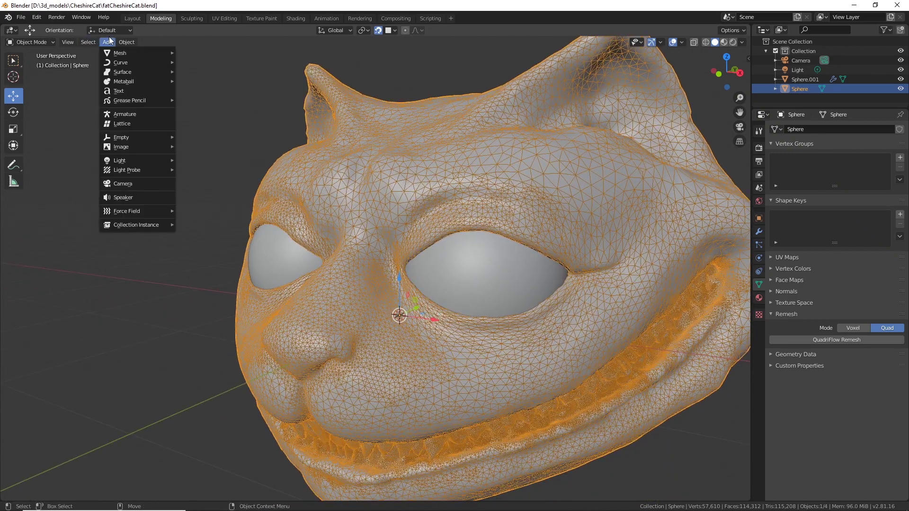
mouse_move(131, 54)
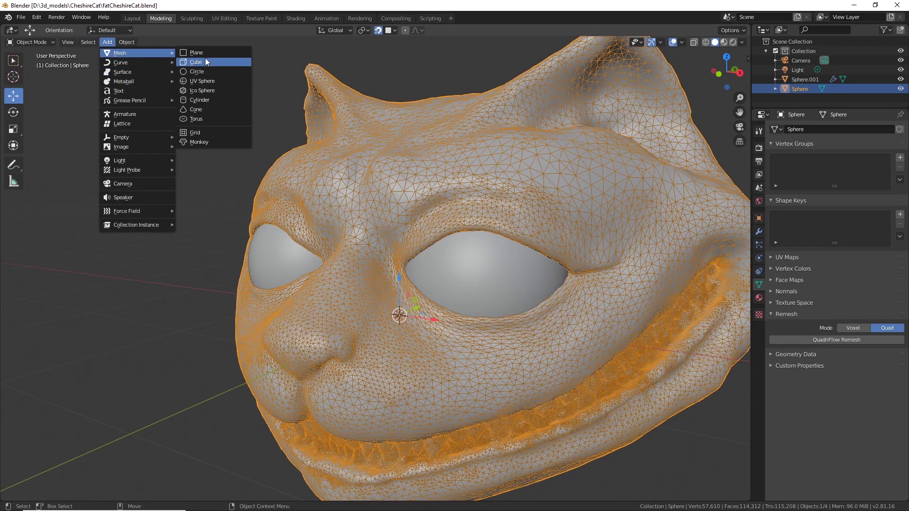
click(206, 52)
scroll(477, 292, down, 4)
alt+drag(477, 293, 413, 346)
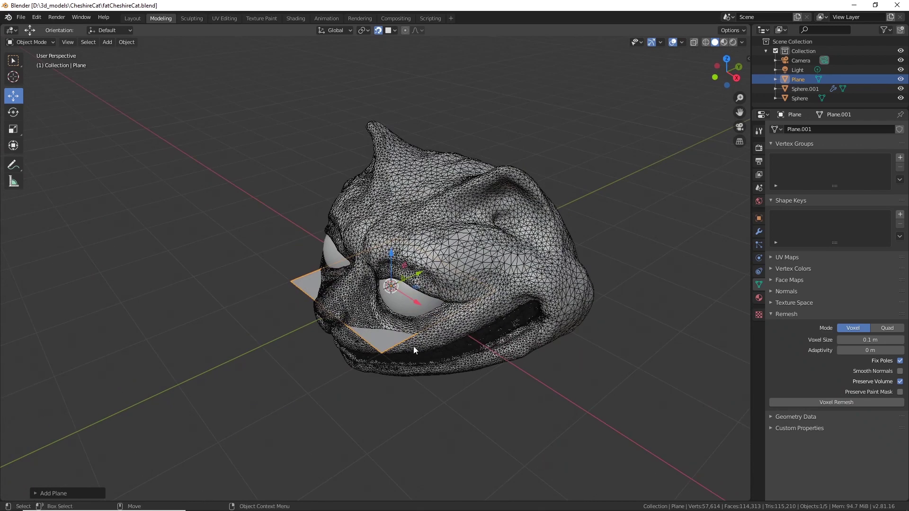
drag(419, 275, 72, 79)
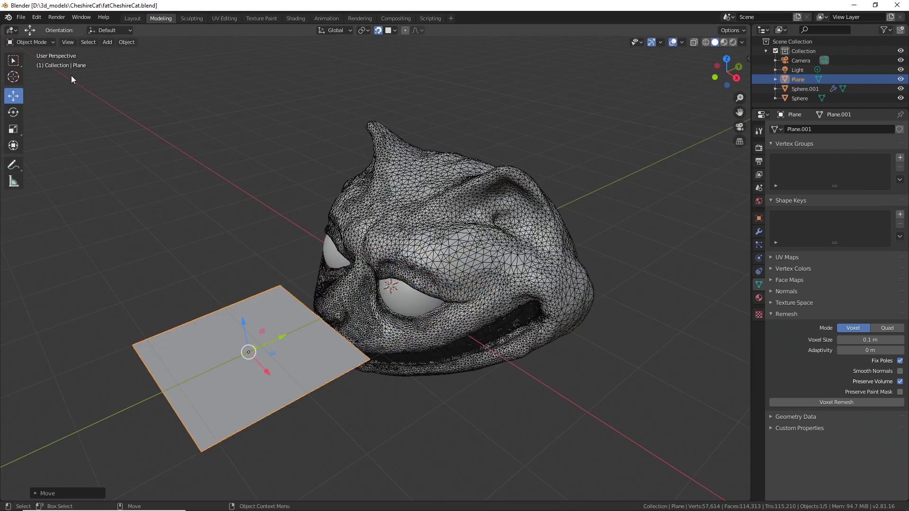
Enter Edit Mode on the plane and snap one of its head-side corner vertices onto the middle of the forehead.
click(31, 42)
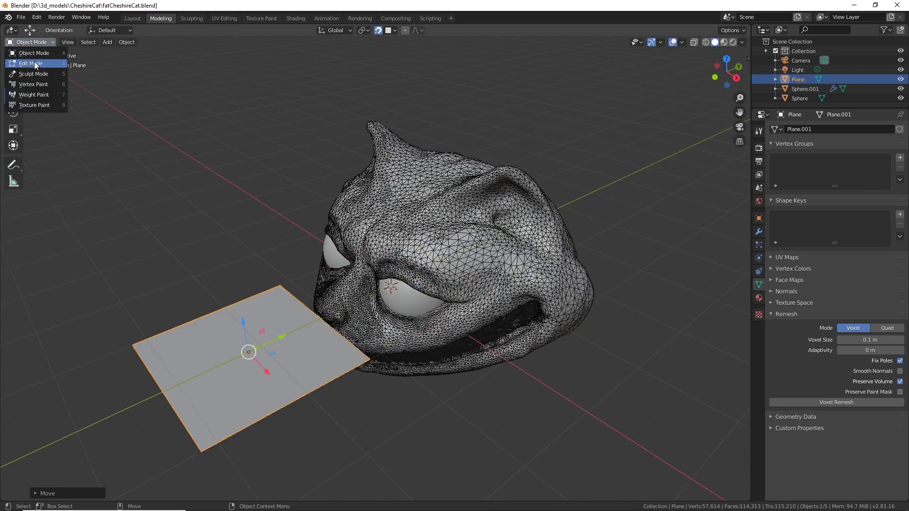
click(31, 63)
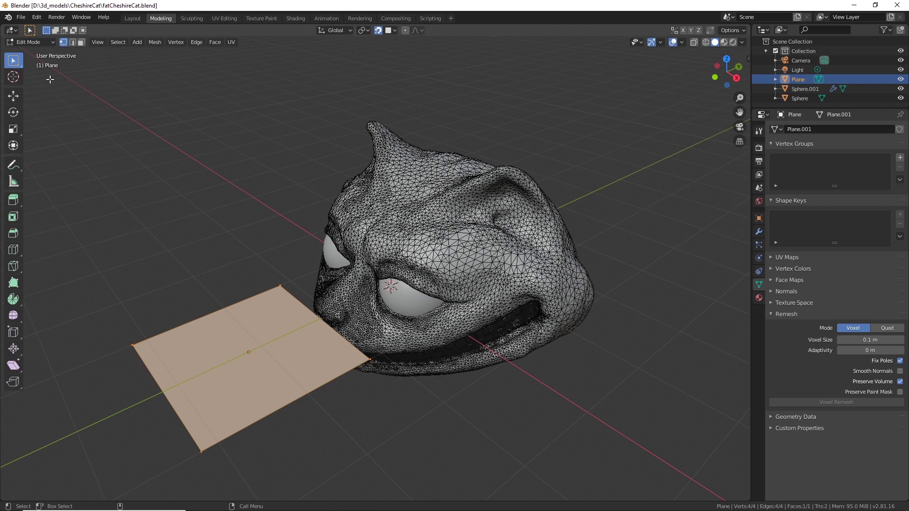
click(281, 286)
key(shift+space)
key(g)
middle_drag(299, 314, 331, 294)
drag(236, 338, 388, 210)
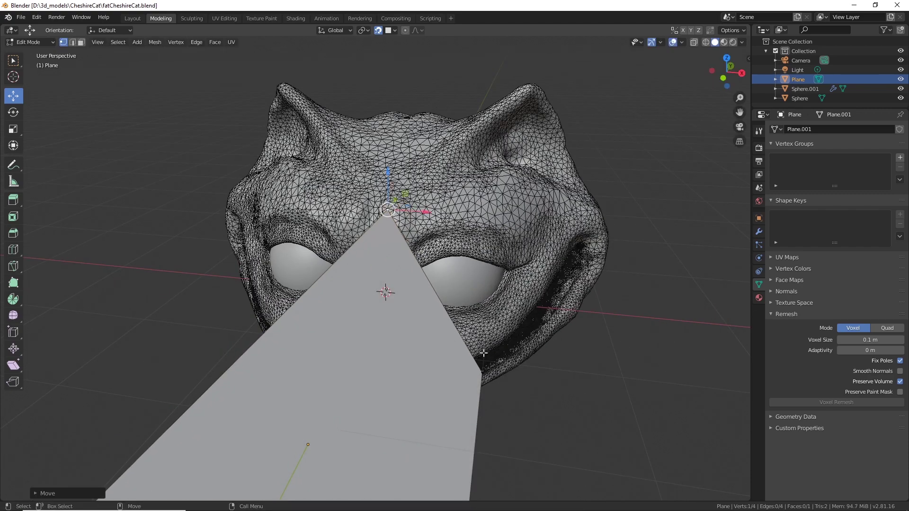
Snap the plane's three remaining corner vertices onto the forehead beside the first one.
click(483, 373)
key(g)
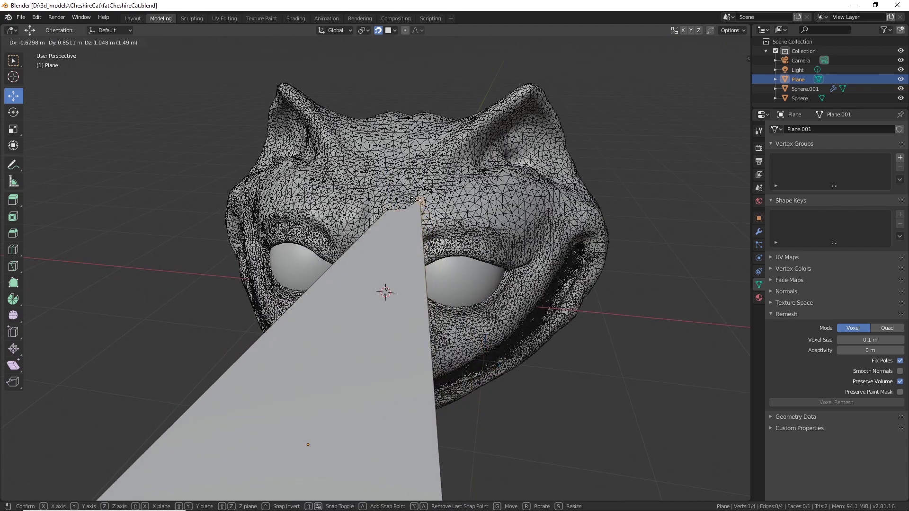
click(400, 206)
scroll(435, 332, down, 2)
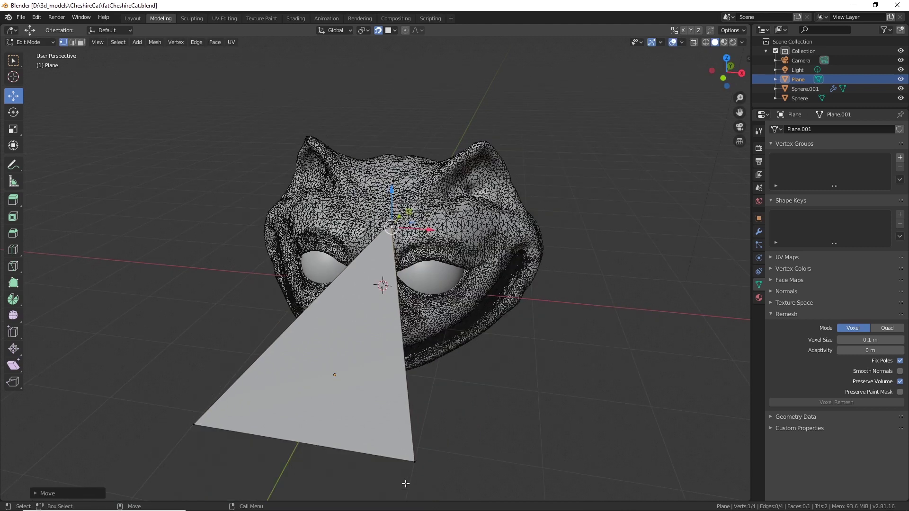
click(415, 462)
key(g)
click(391, 232)
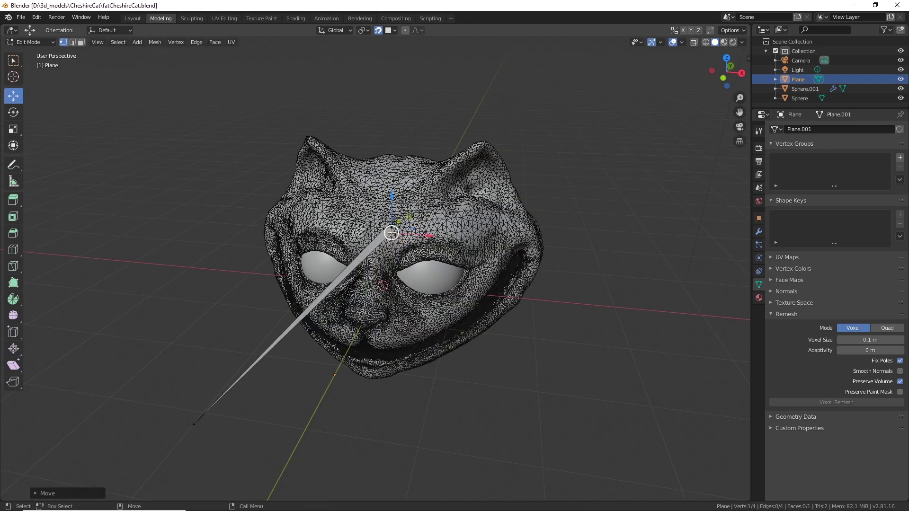
click(193, 424)
key(g)
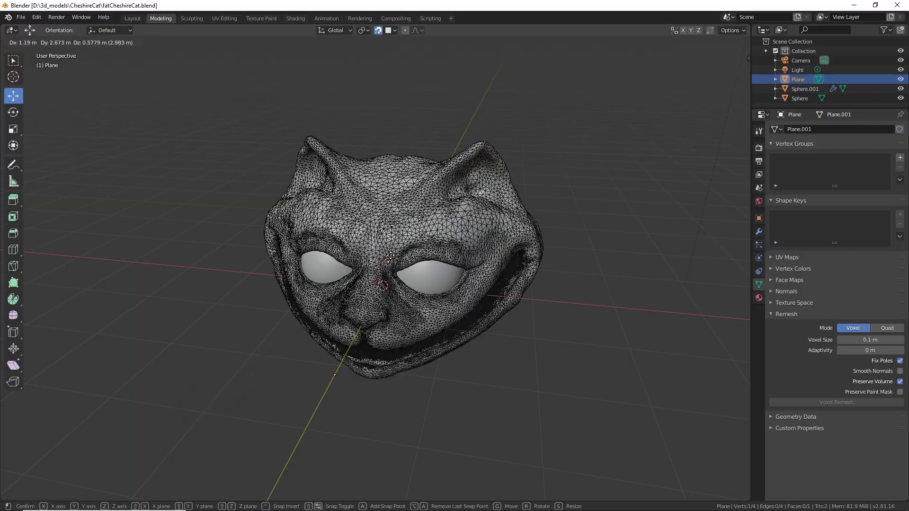
click(384, 238)
Reposition the plane's lower vertices on the forehead surface to form a small four-sided face above the brow.
scroll(404, 245, up, 5)
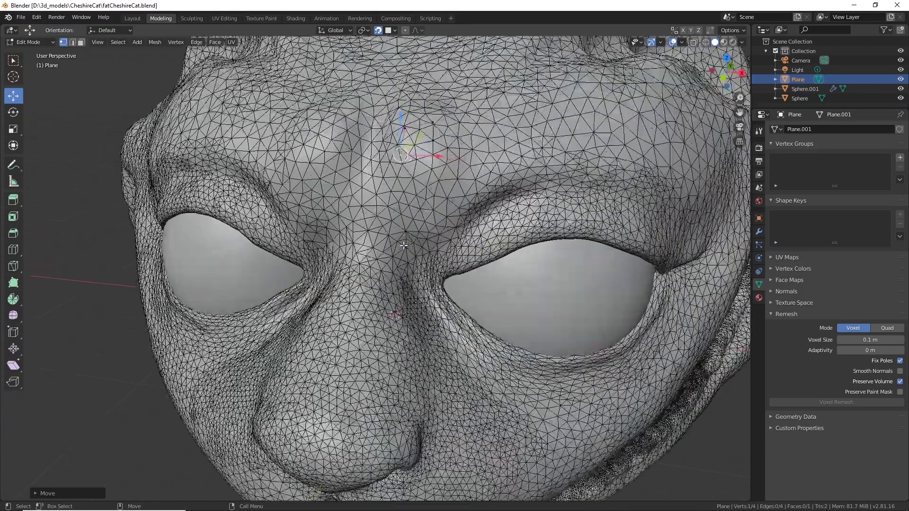
scroll(332, 185, up, 6)
key(g)
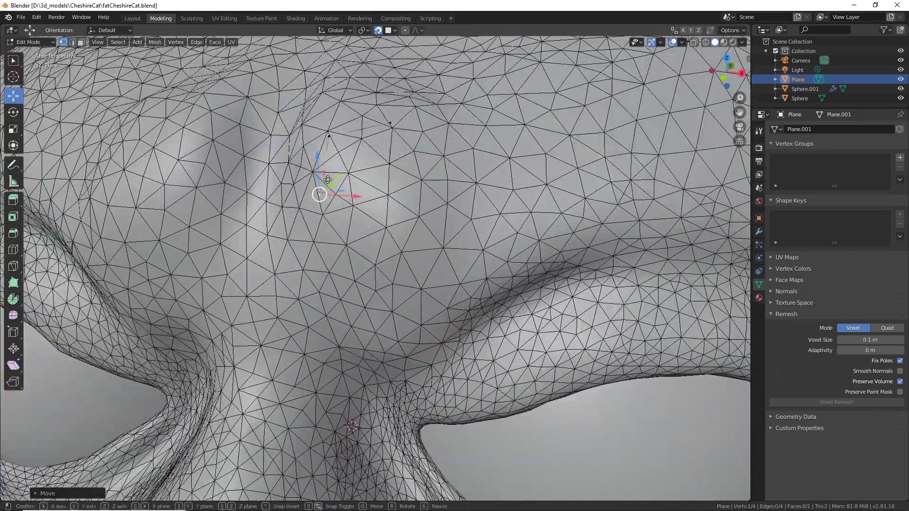
click(327, 161)
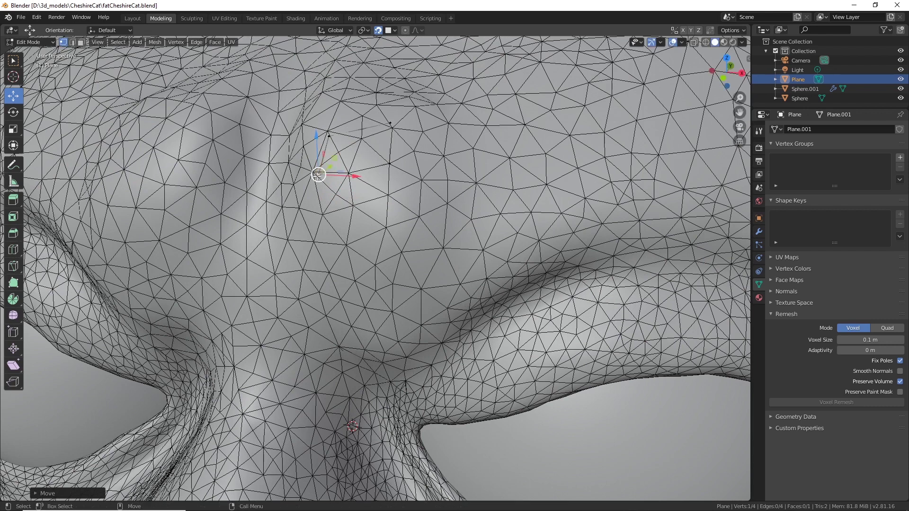
key(g)
click(329, 183)
click(389, 162)
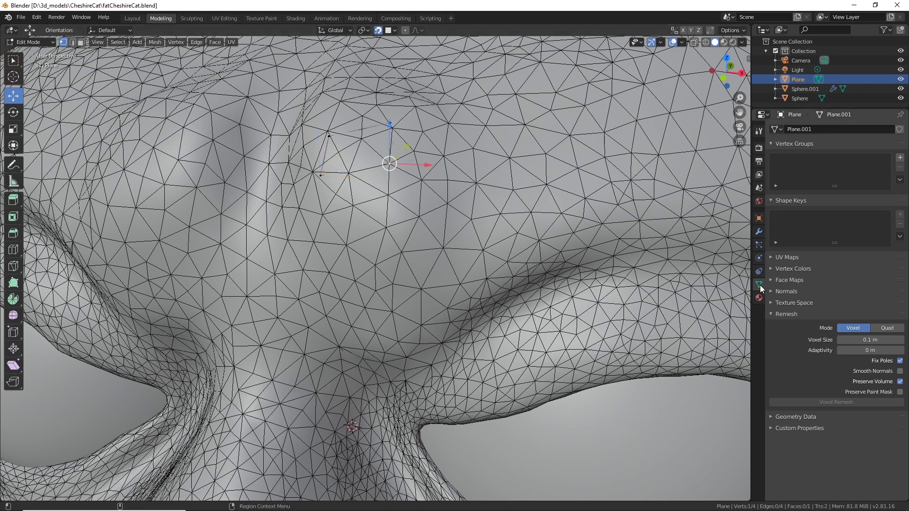
Enable the In Front viewport display option for the plane object.
click(759, 218)
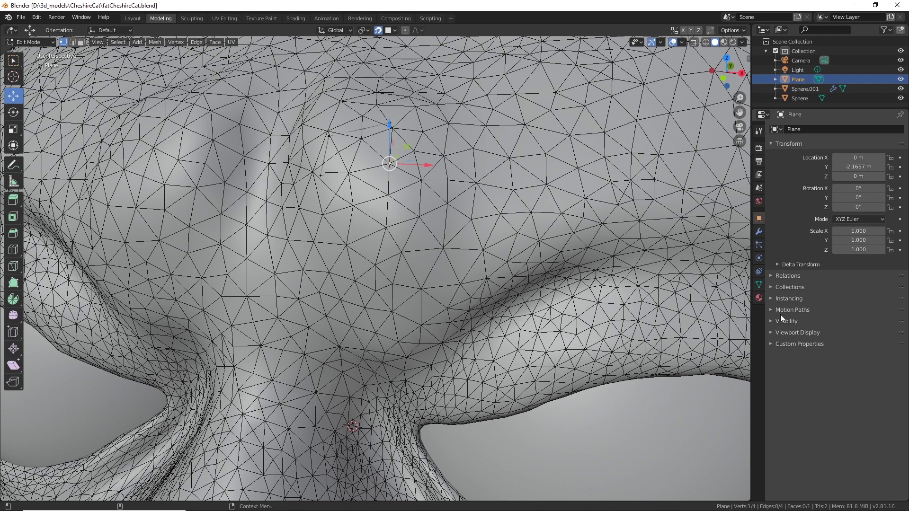
click(771, 333)
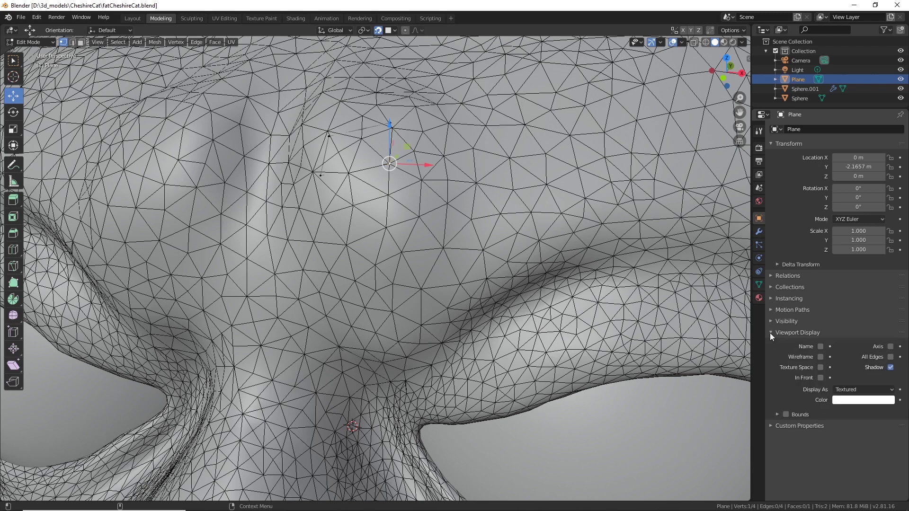
click(821, 378)
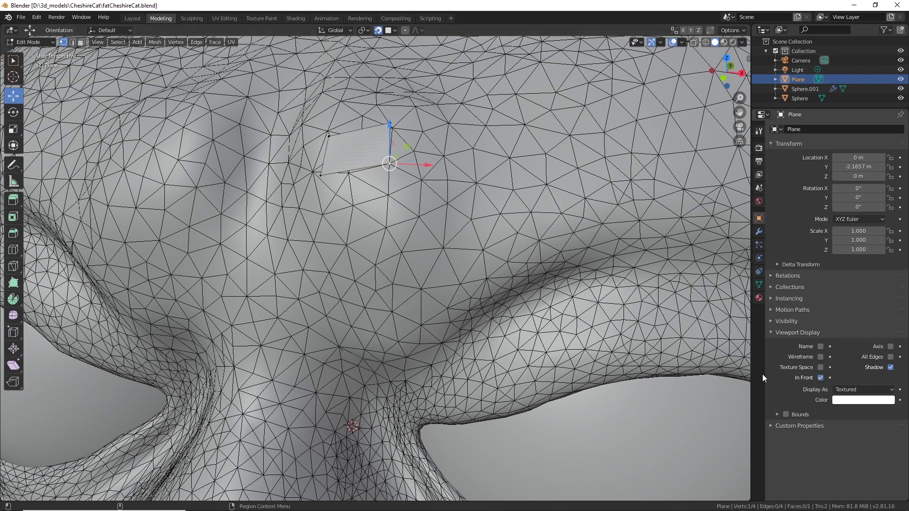
Return to Object Mode and give the plane a new material with a blue base color.
click(759, 298)
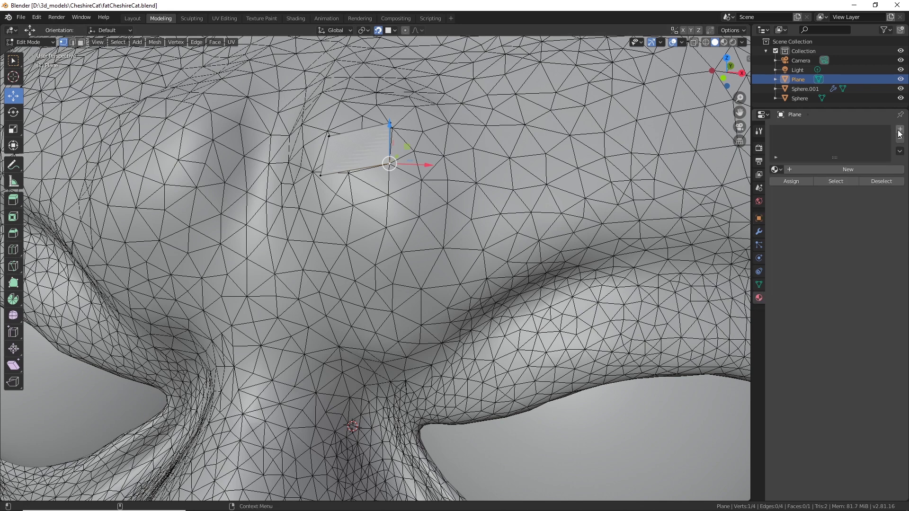
click(31, 42)
click(27, 51)
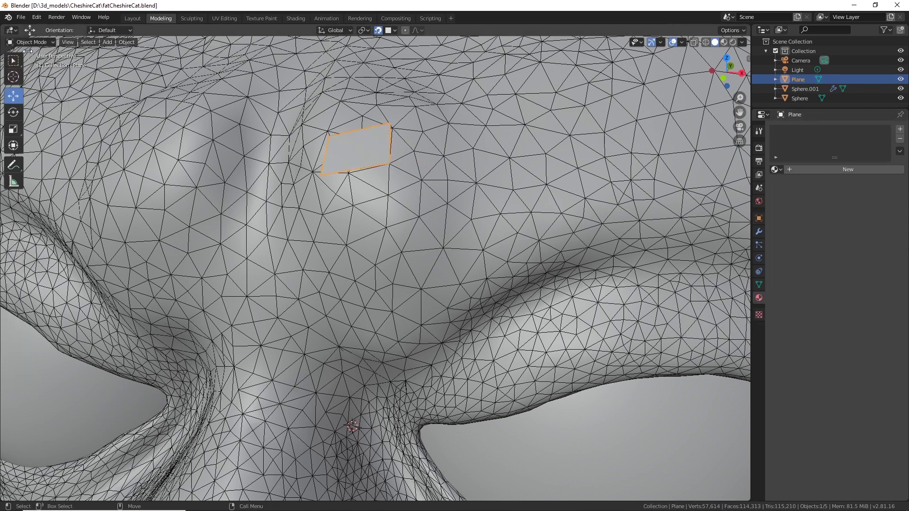
click(842, 169)
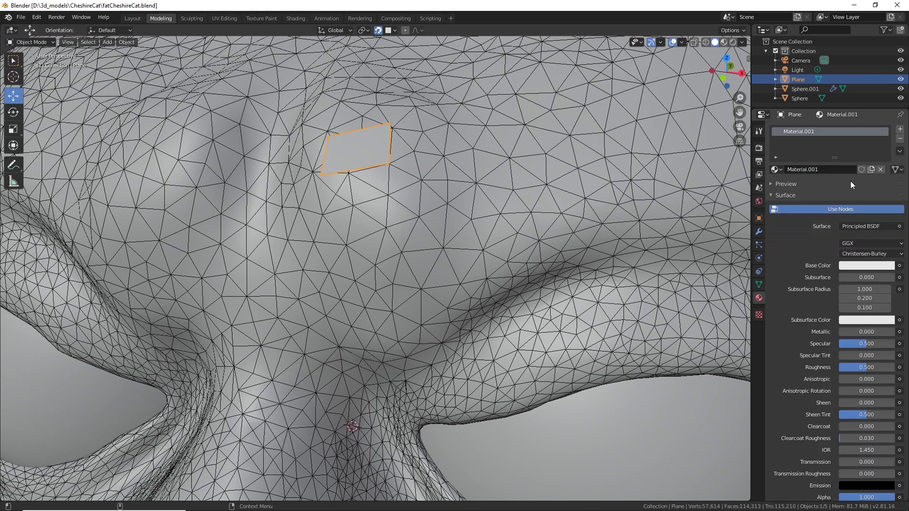
scroll(843, 374, down, 7)
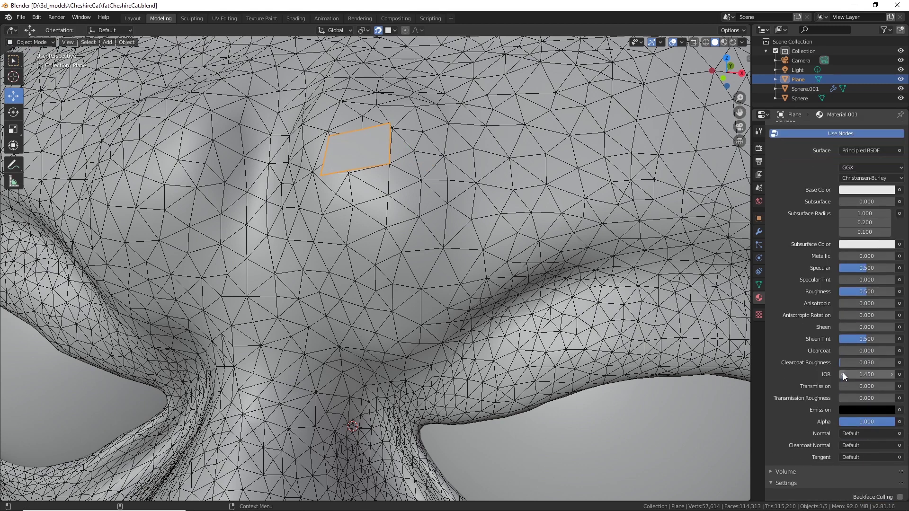
scroll(840, 351, up, 4)
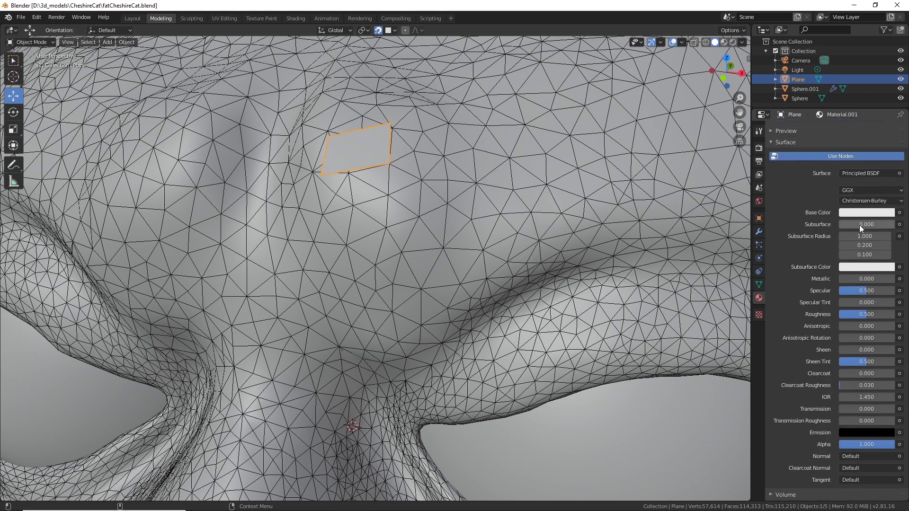
click(869, 212)
drag(870, 106, 872, 86)
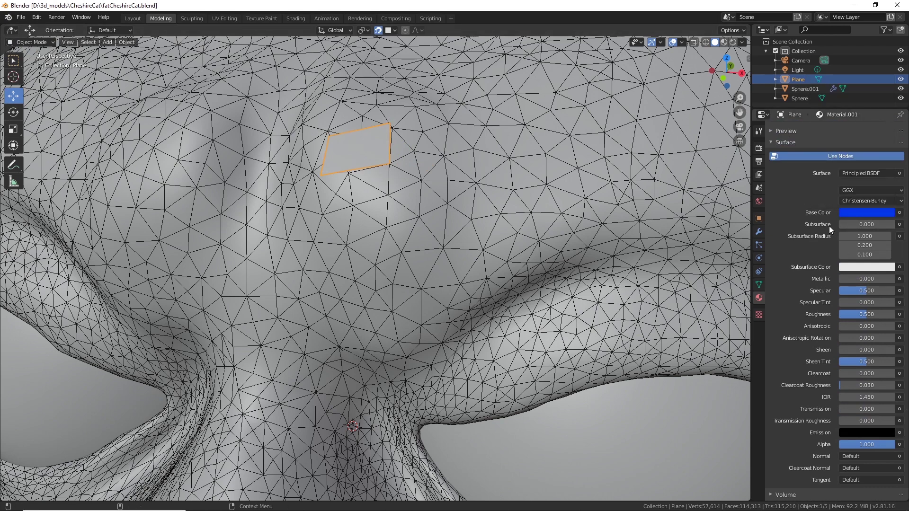
Preview the material shading, return to solid shading, and set the plane material's viewport display color to blue.
click(724, 42)
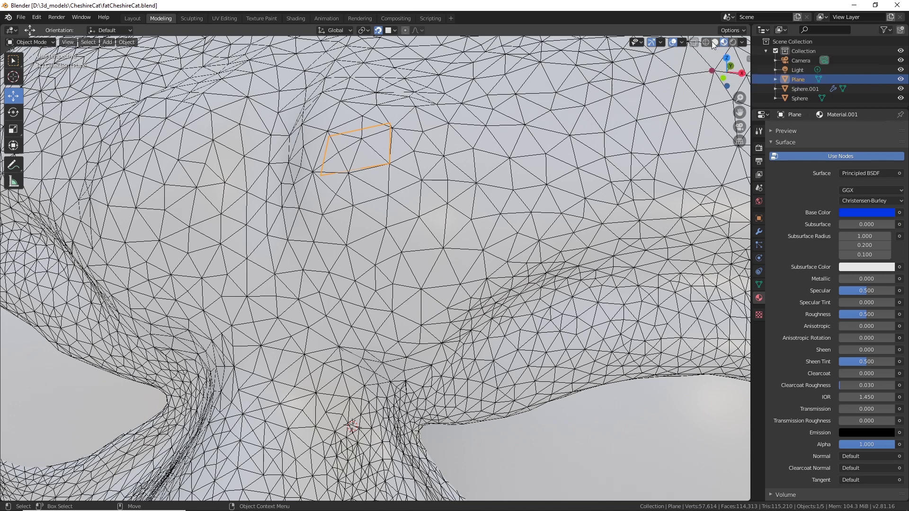
click(713, 41)
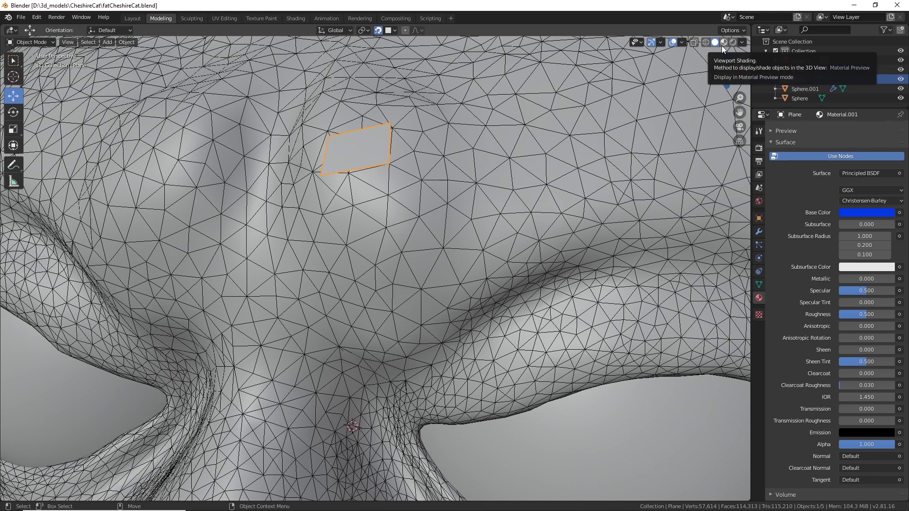
scroll(833, 366, down, 4)
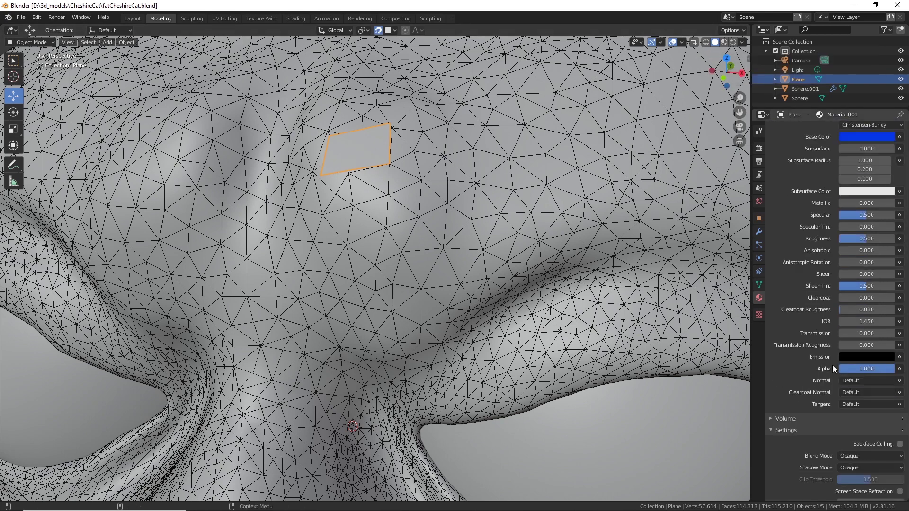
scroll(833, 365, down, 3)
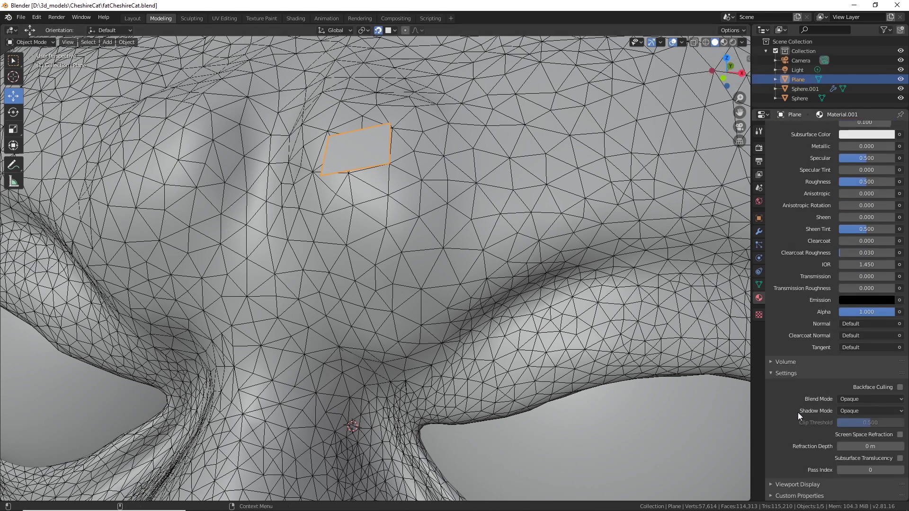
click(778, 483)
scroll(814, 417, down, 2)
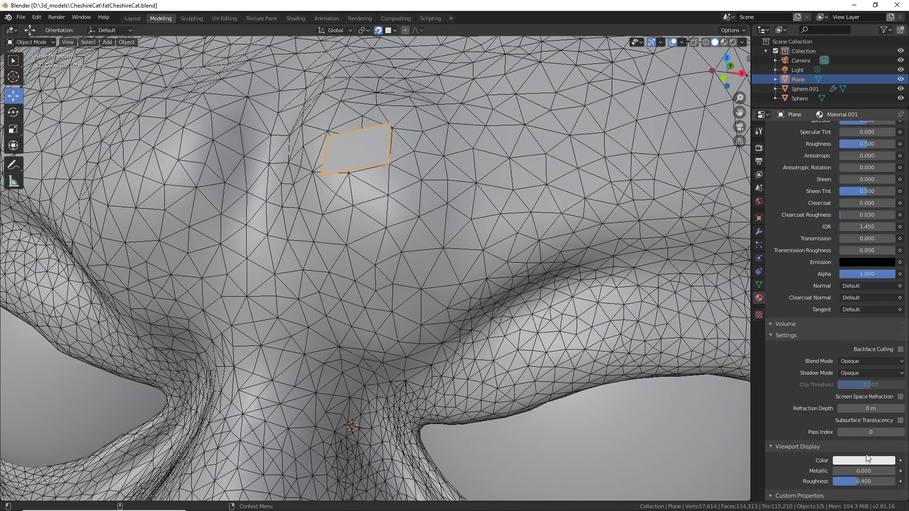
click(878, 462)
drag(876, 349, 869, 331)
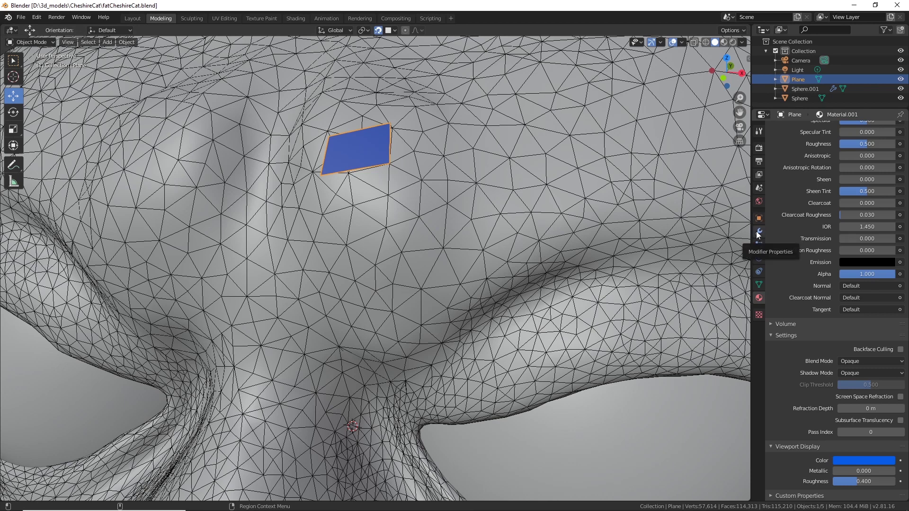
Reselect the plane and add a Mirror modifier across the X axis.
click(631, 204)
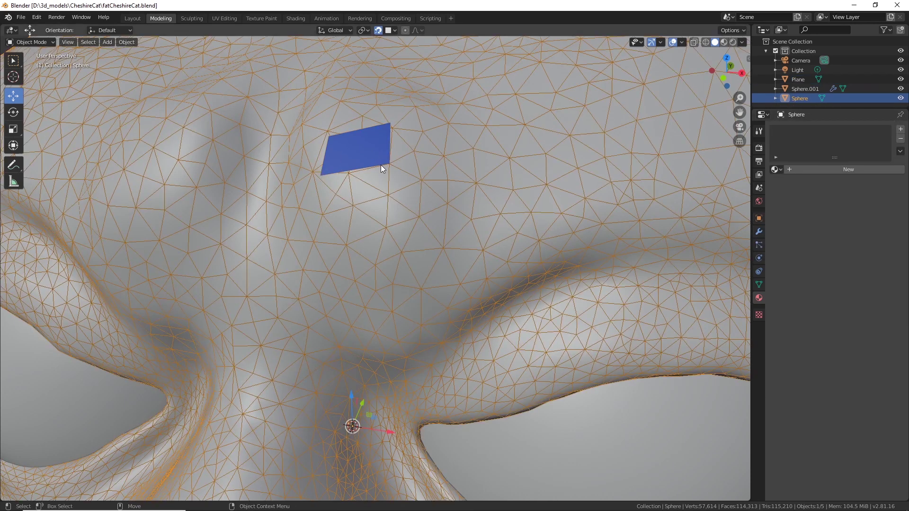
click(801, 80)
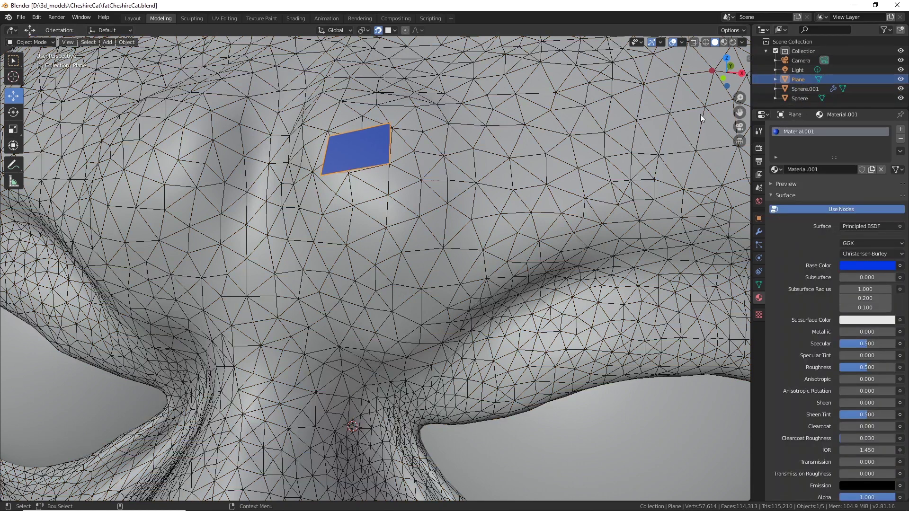
click(758, 232)
click(803, 129)
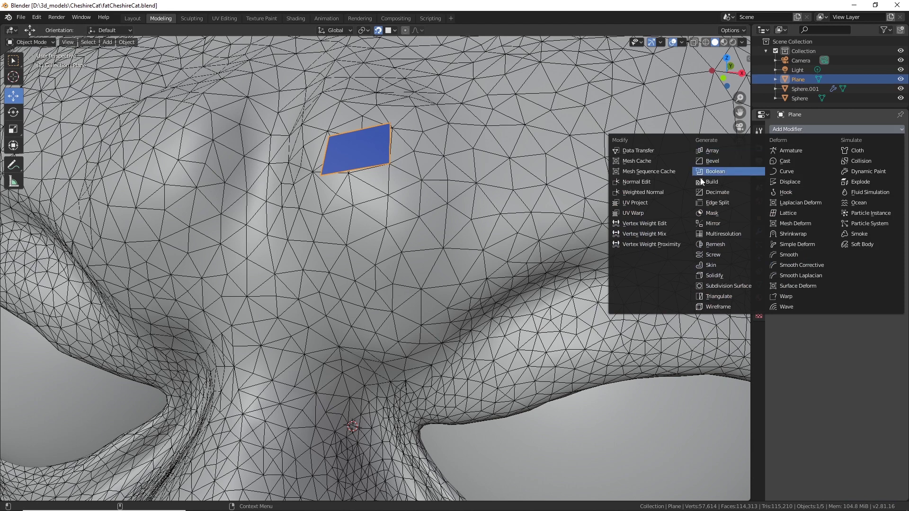
click(712, 222)
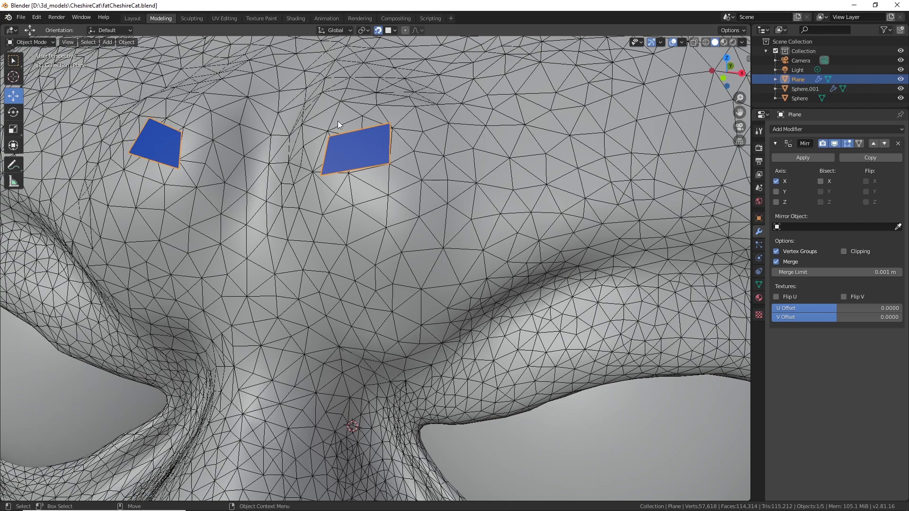
middle_drag(337, 120, 323, 213)
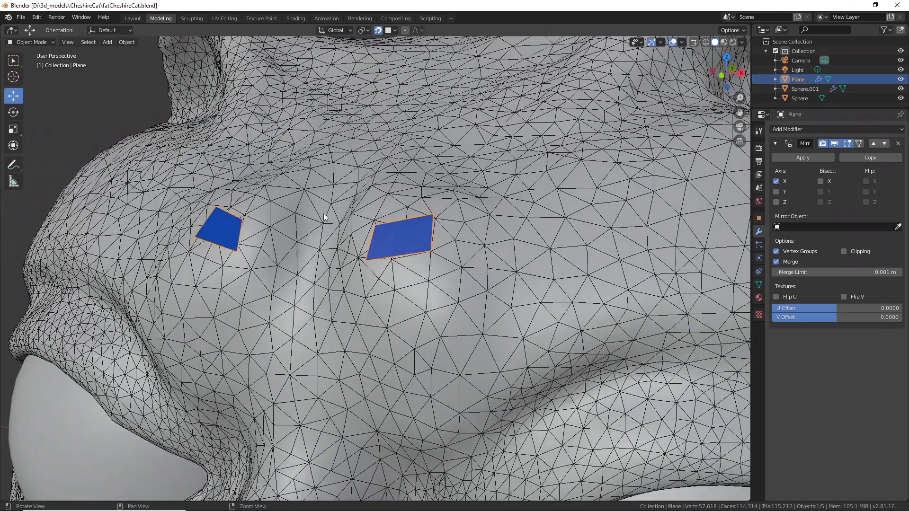
Enter Edit Mode on the plane and move its two inner vertices close to the mirror centre line on the nose bridge.
click(40, 41)
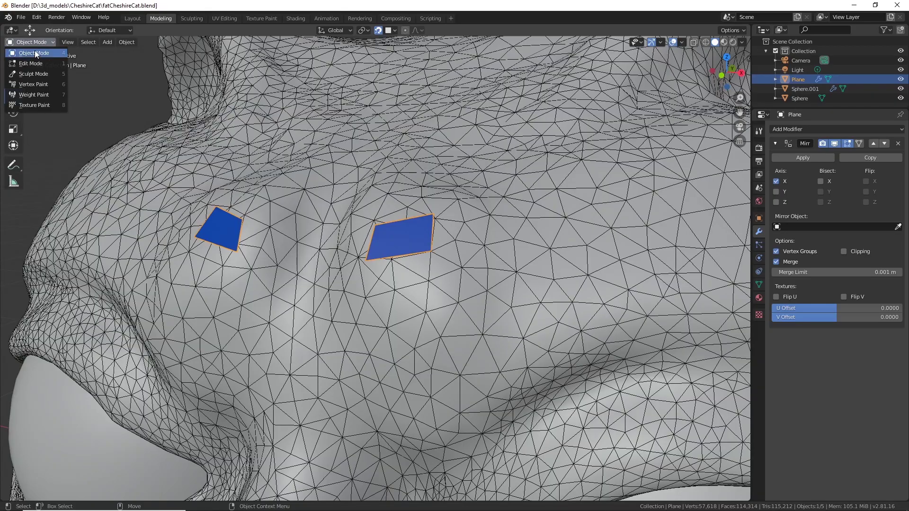
click(34, 55)
middle_drag(359, 289, 377, 289)
shift+middle_drag(485, 267, 424, 290)
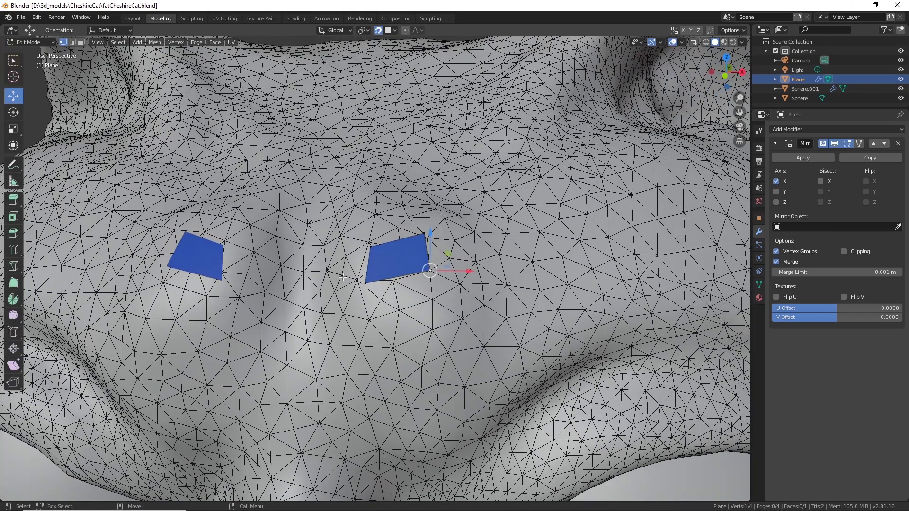
click(374, 249)
drag(371, 247, 310, 262)
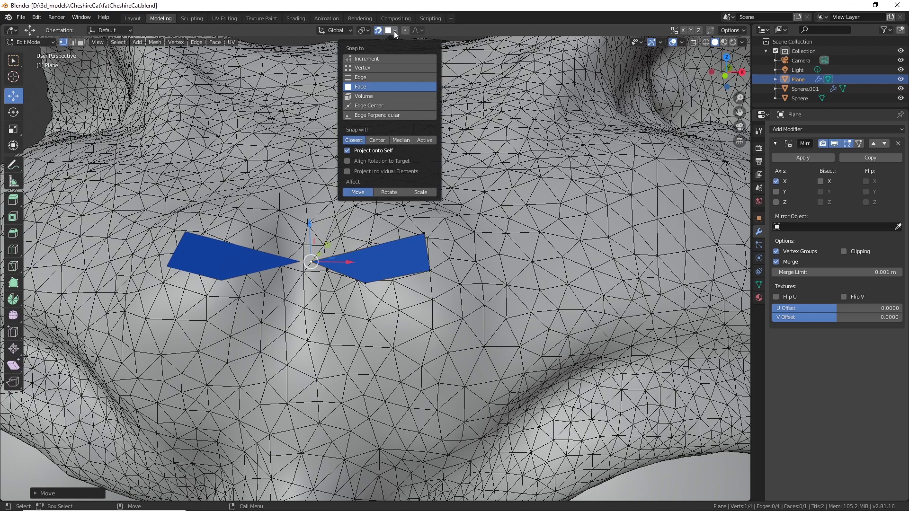
scroll(325, 263, up, 4)
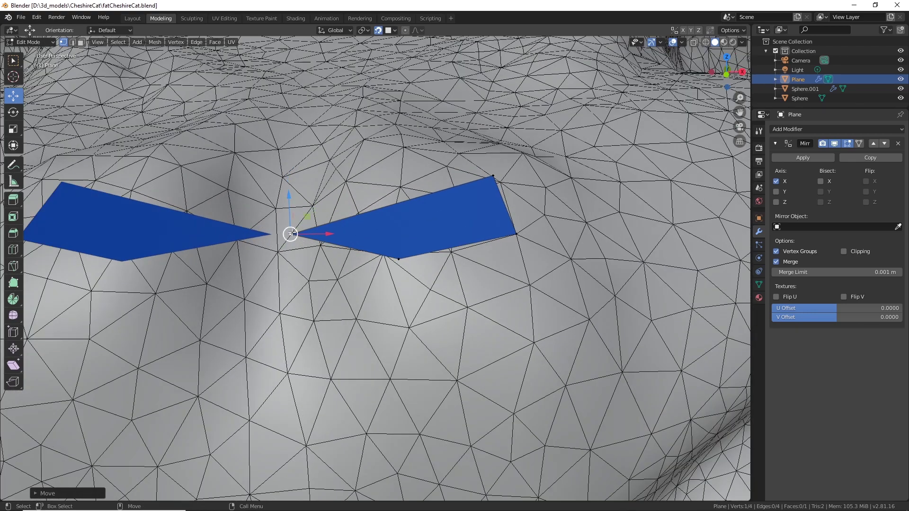
mouse_move(291, 234)
mouse_down()
mouse_move(282, 233)
mouse_move(288, 245)
mouse_move(275, 251)
mouse_move(287, 240)
mouse_up()
drag(399, 260, 281, 293)
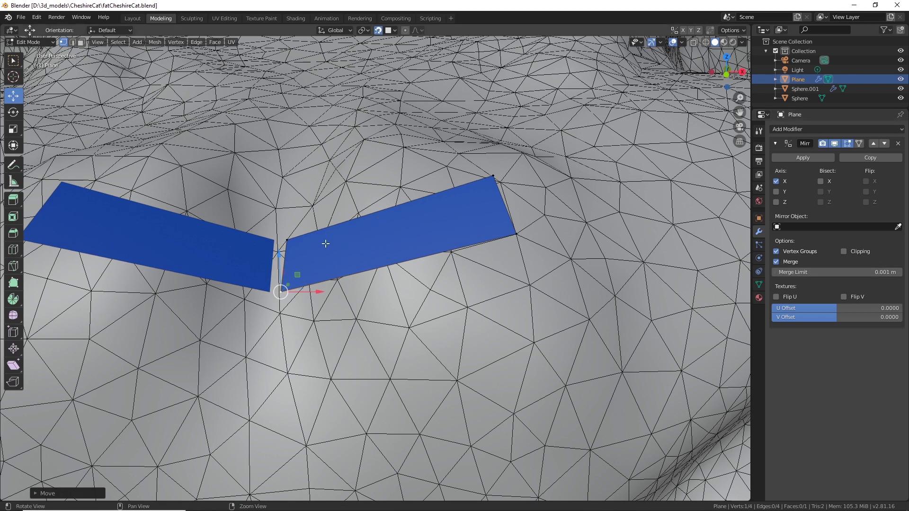
Move the plane's two outer vertices inward to form a compact quad beside the centre line, and select its upper inner vertex.
click(516, 233)
drag(515, 234, 325, 293)
click(493, 175)
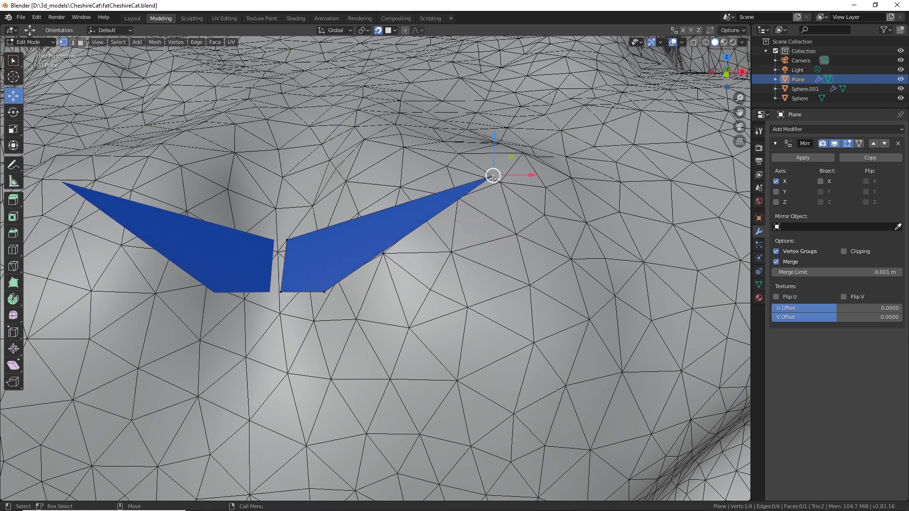
drag(492, 175, 335, 228)
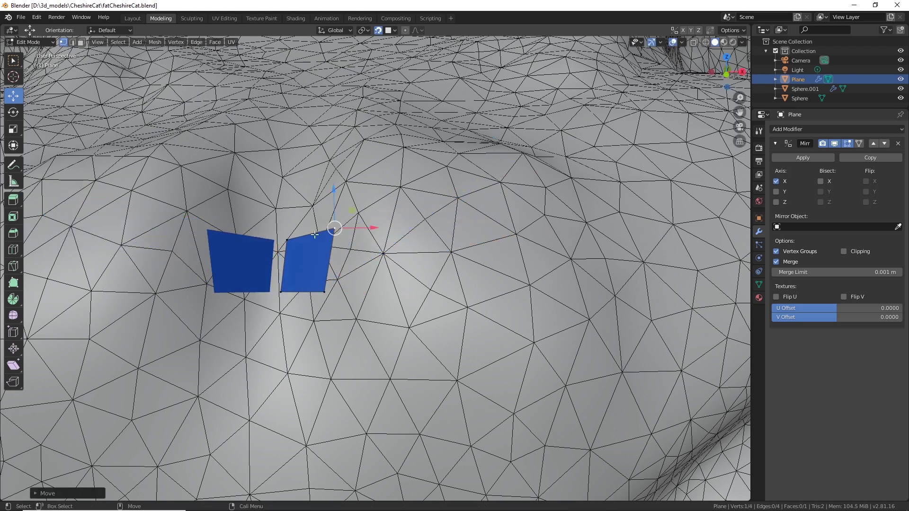
click(288, 241)
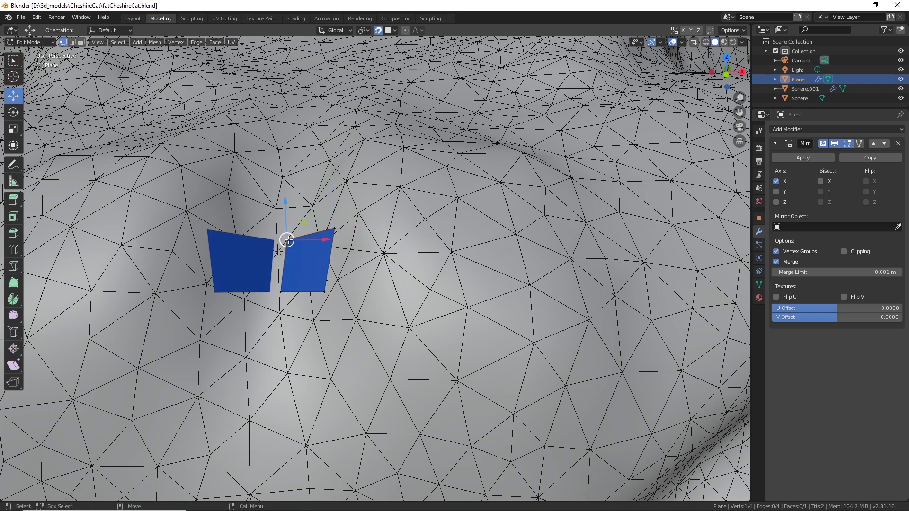
Move the small plane's upper and lower inner vertices onto the centre seam so both mirrored halves meet.
drag(288, 240, 280, 241)
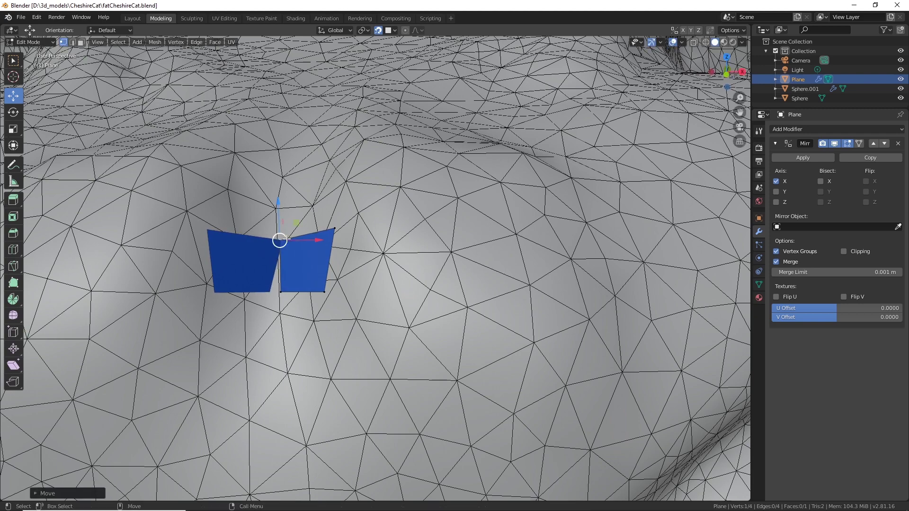
scroll(279, 244, up, 6)
mouse_move(412, 255)
middle_down()
mouse_move(358, 258)
mouse_move(407, 260)
middle_up()
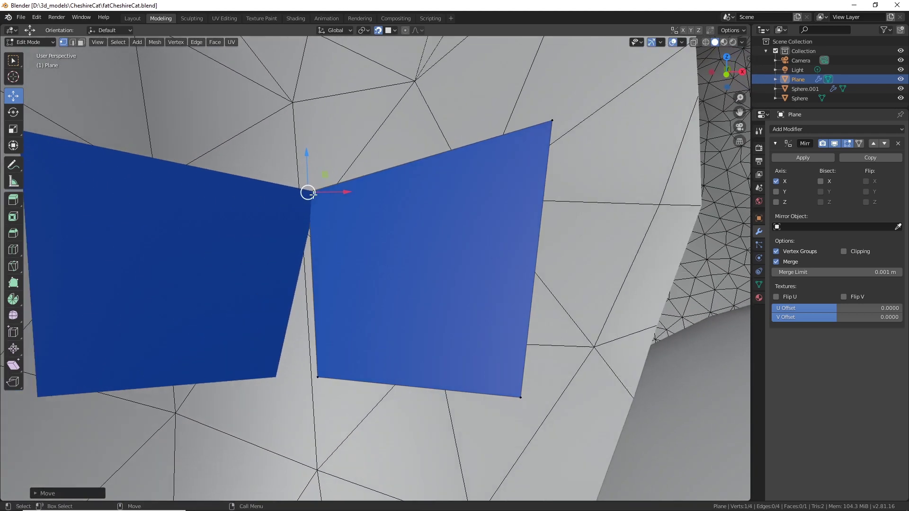
mouse_move(312, 194)
mouse_down()
mouse_move(324, 189)
mouse_move(313, 191)
mouse_up()
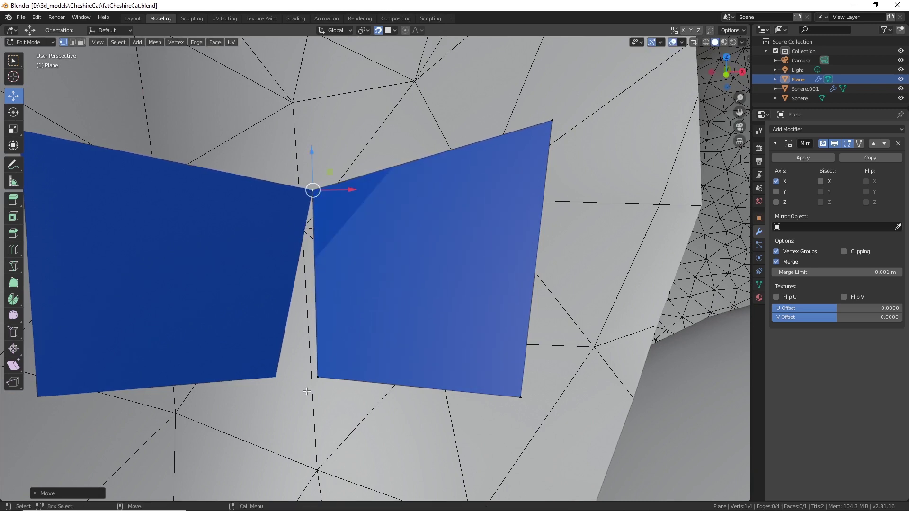
click(320, 377)
drag(318, 379, 298, 379)
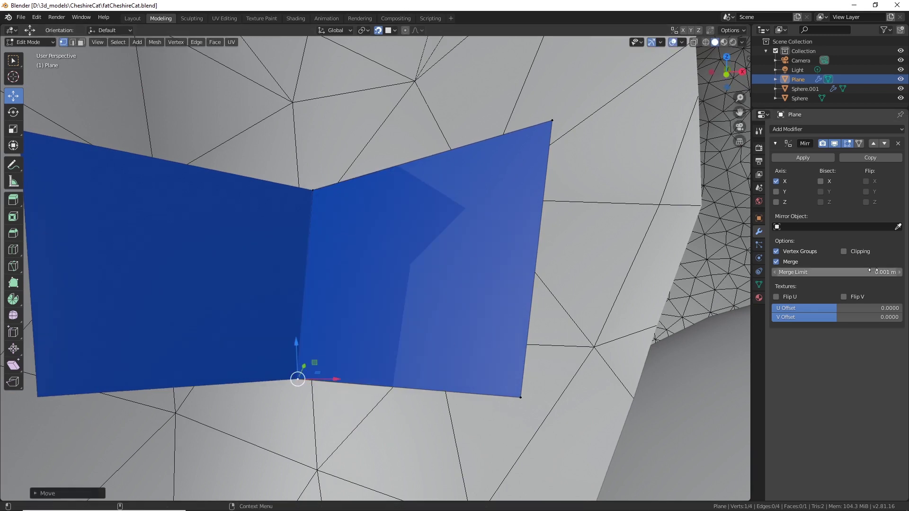
Set the Mirror modifier's merge limit to 0.013 m and nudge the lower inner vertex closer to the seam.
drag(861, 272, 872, 272)
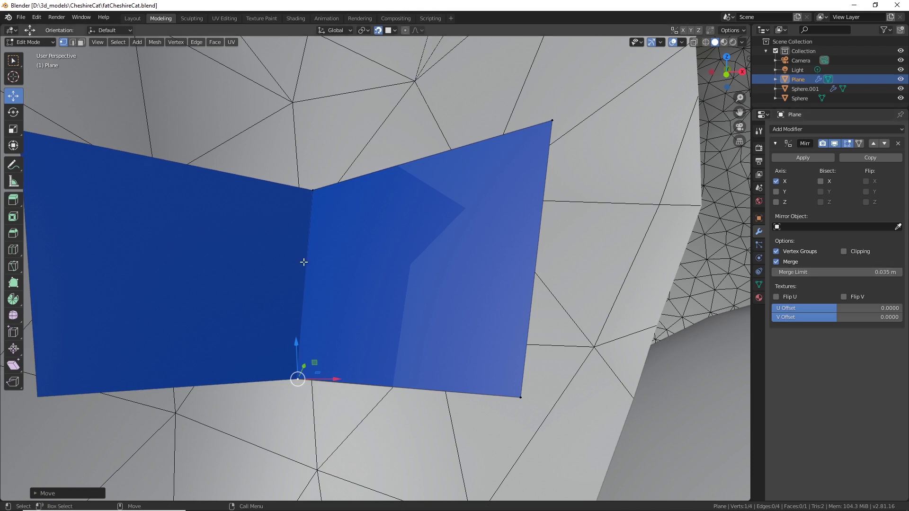
mouse_move(298, 379)
mouse_down()
mouse_move(391, 376)
mouse_move(304, 381)
mouse_up()
drag(877, 272, 825, 272)
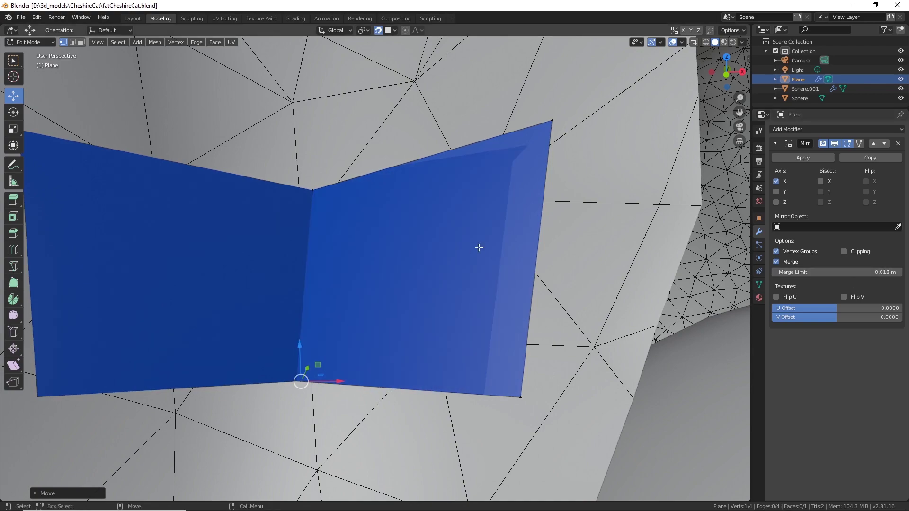
Reshape the forehead quad by lowering its bottom vertices and shifting its outer corners slightly outward on the head surface.
scroll(479, 247, down, 7)
scroll(477, 252, down, 8)
middle_drag(477, 256, 437, 275)
scroll(436, 275, up, 3)
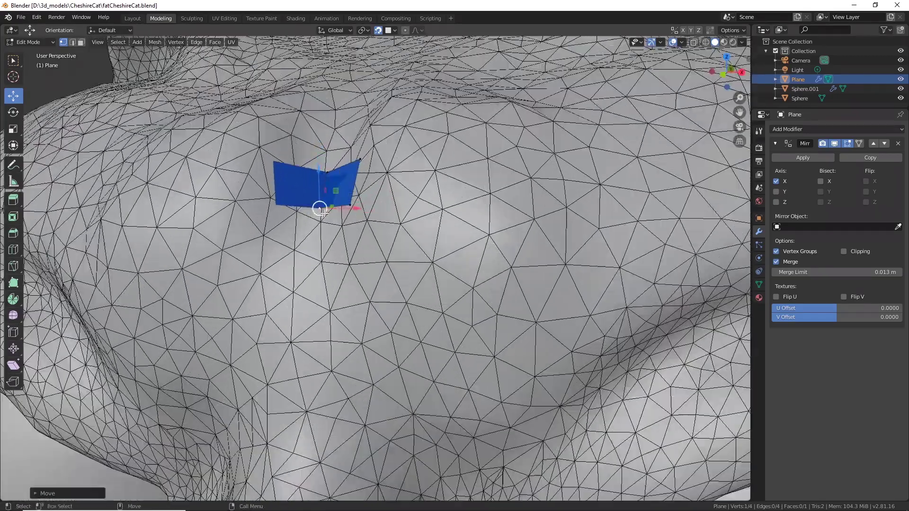
drag(320, 208, 348, 216)
click(351, 204)
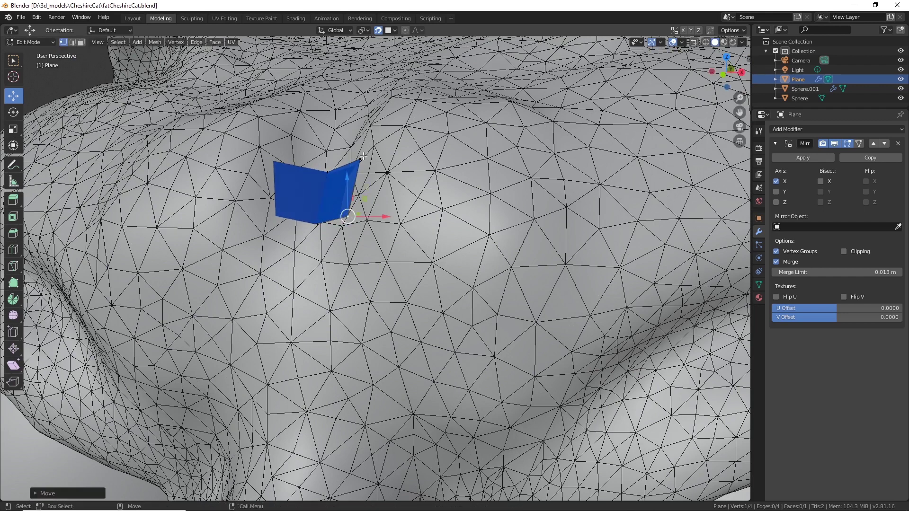
click(362, 158)
mouse_move(361, 160)
mouse_down()
mouse_move(351, 169)
mouse_move(363, 163)
mouse_up()
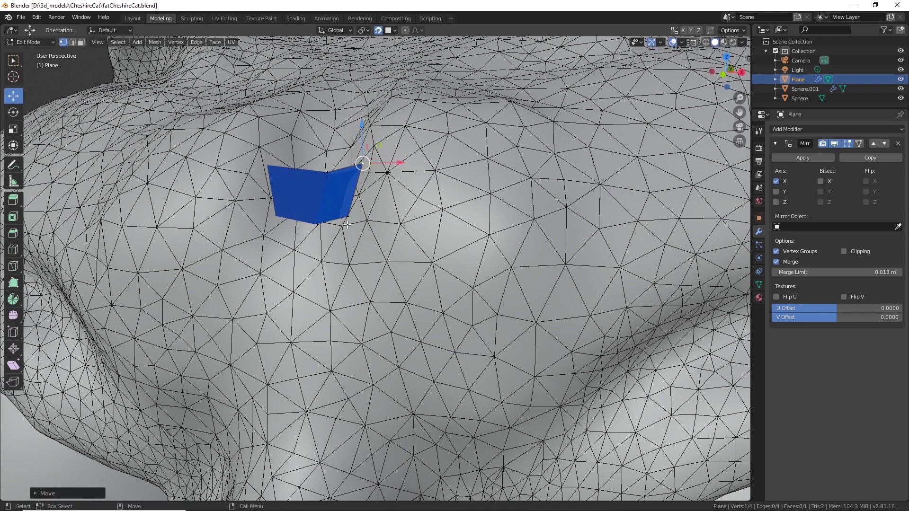
click(348, 216)
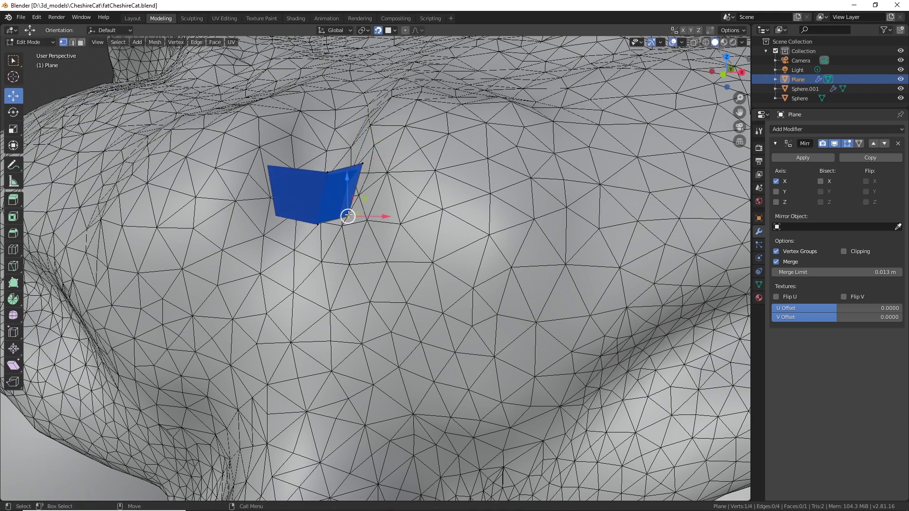
drag(347, 216, 355, 215)
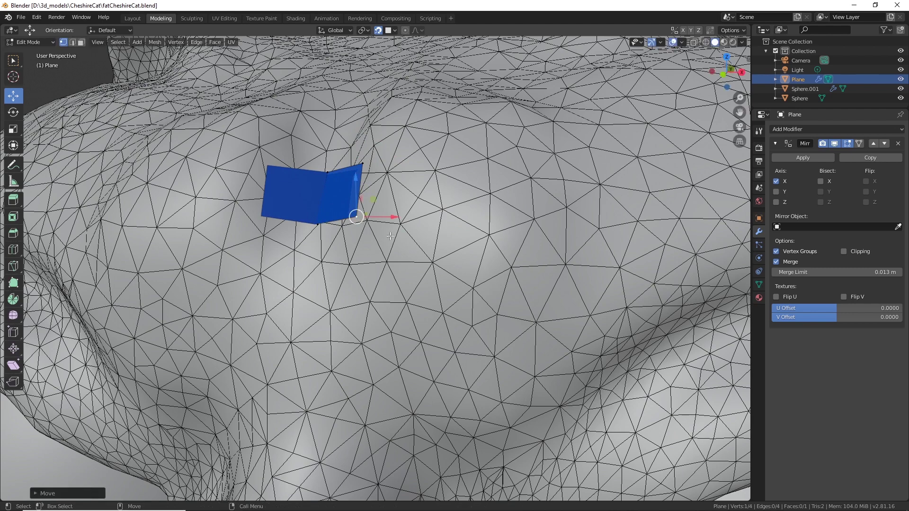
Extrude the quad's outer edge into a second forehead face with Poly Build and adjust its two outer corners.
scroll(398, 239, down, 3)
scroll(482, 222, up, 2)
click(17, 284)
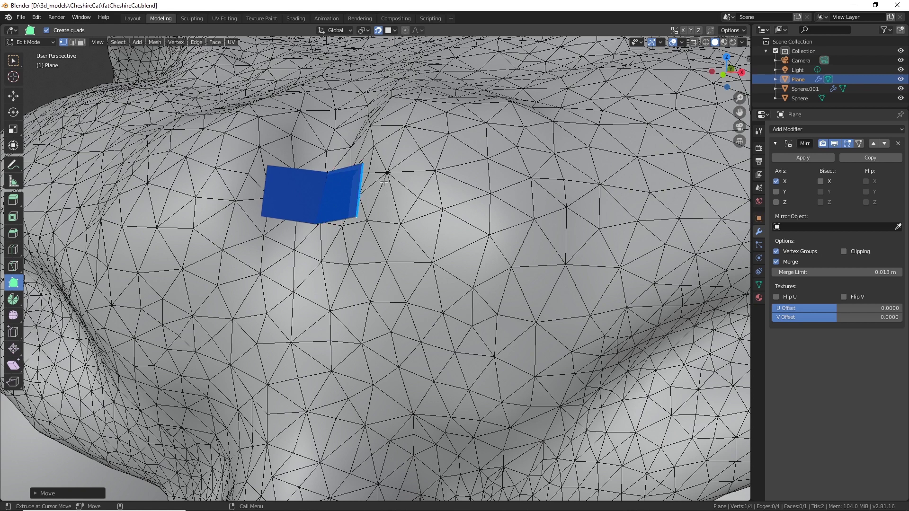
drag(384, 182, 415, 220)
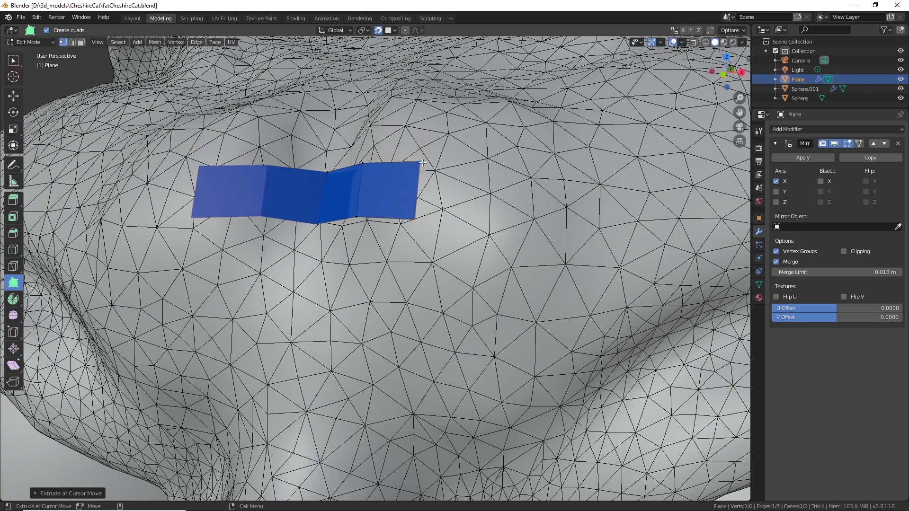
drag(422, 162, 420, 167)
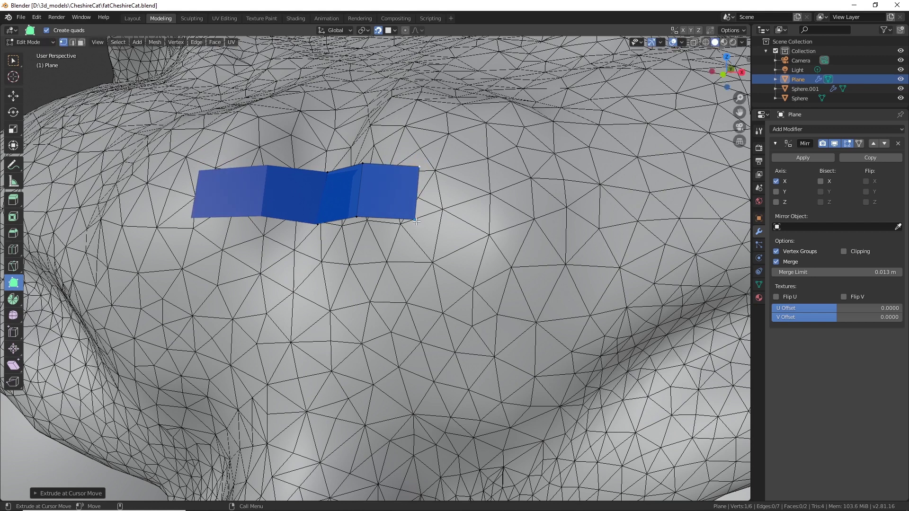
mouse_move(414, 221)
mouse_down()
mouse_move(416, 229)
mouse_move(419, 222)
mouse_up()
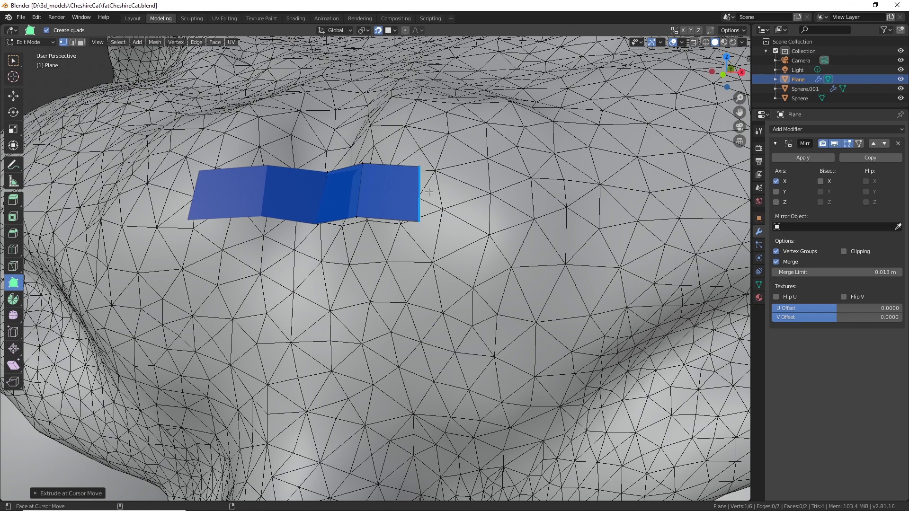
Extrude a third face from the strip's outer edge and stretch its outer corners farther across the brow.
drag(429, 192, 467, 165)
drag(454, 209, 413, 225)
scroll(471, 235, down, 3)
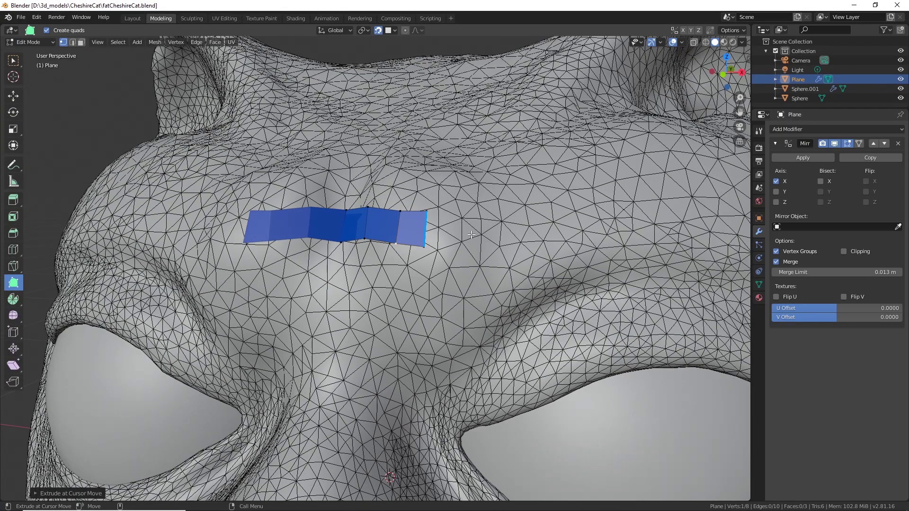
mouse_move(471, 235)
middle_down()
mouse_move(436, 255)
mouse_move(474, 245)
middle_up()
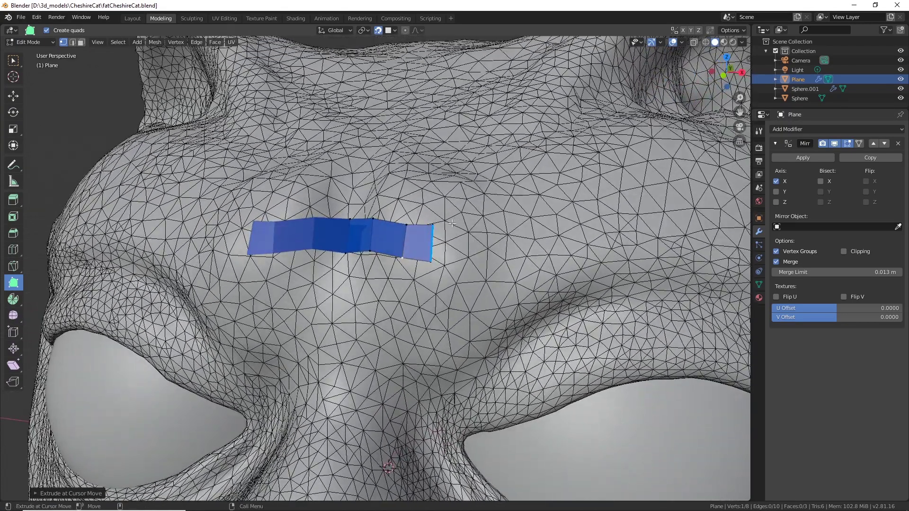
drag(434, 224, 501, 213)
drag(431, 262, 512, 254)
Lower the strip's bottom vertices, including the one on the centre seam, to make the inner faces taller.
drag(403, 260, 421, 273)
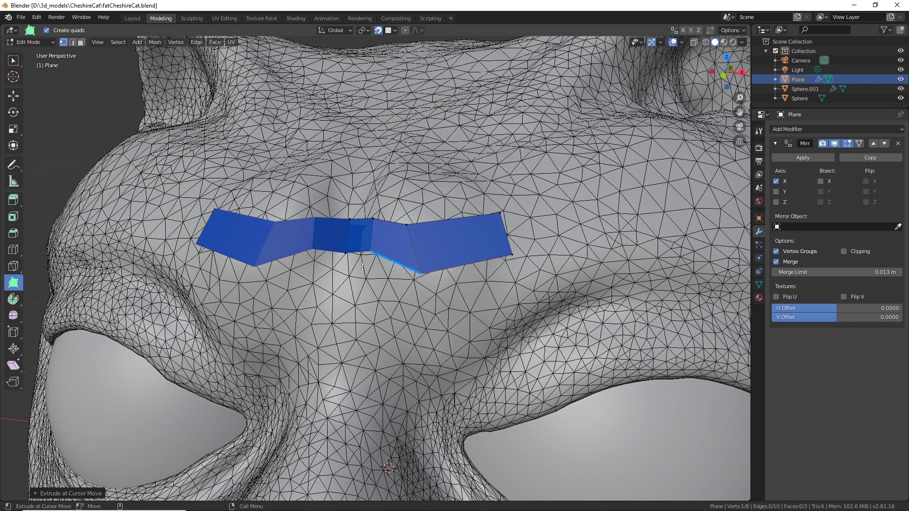
drag(373, 252, 384, 285)
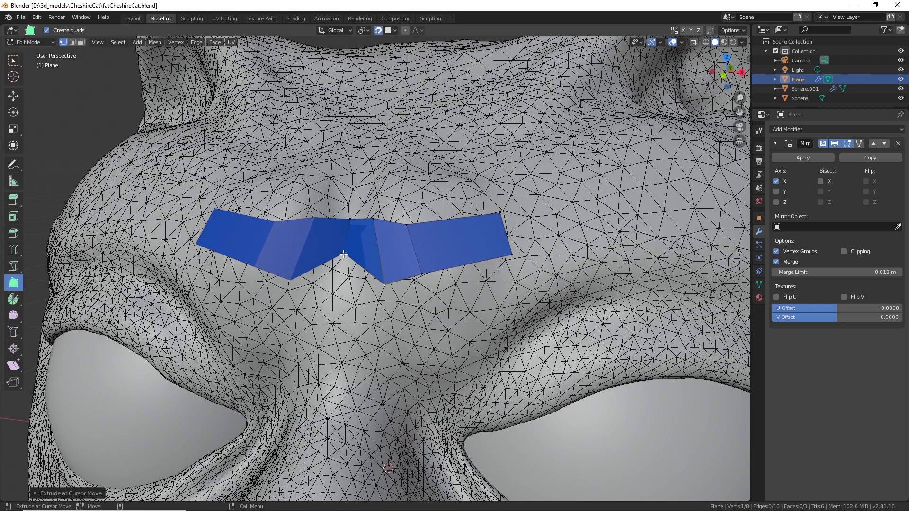
drag(347, 254, 342, 290)
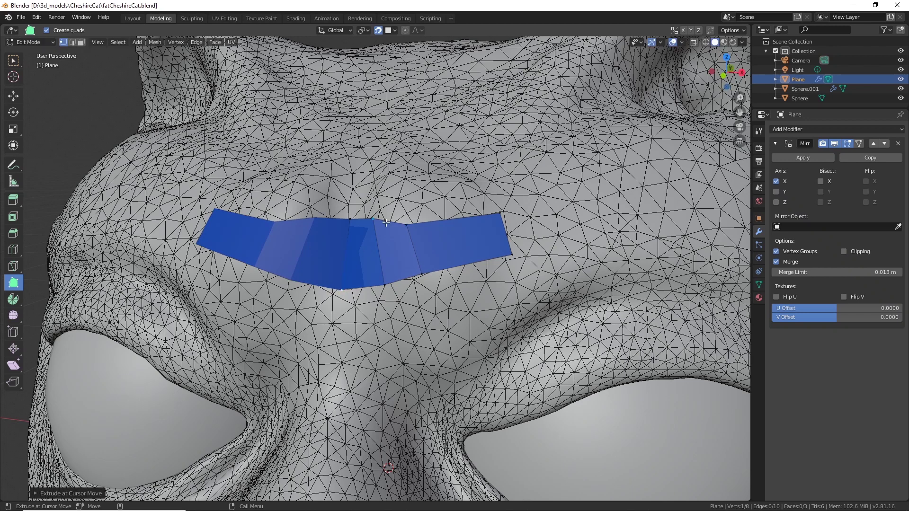
Slide the top and bottom vertices of the strip's two inner dividing edges outward to even out the face widths.
drag(406, 224, 447, 217)
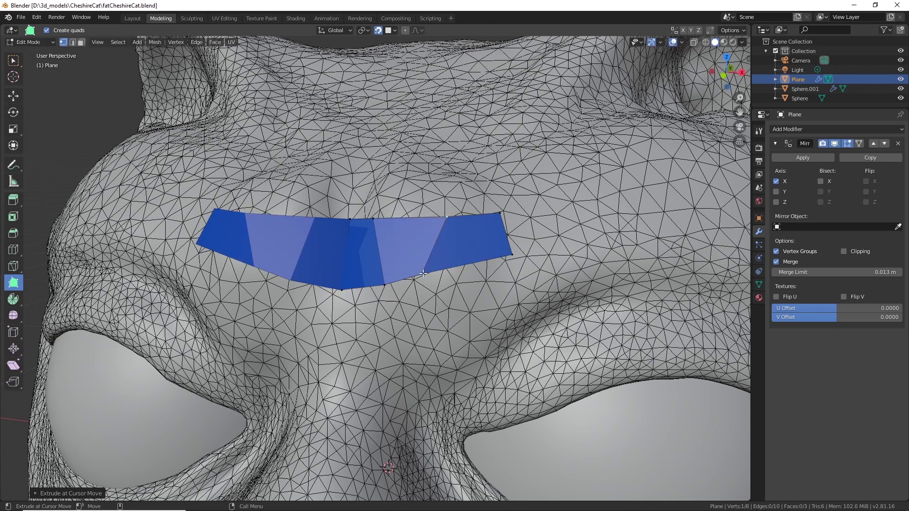
drag(423, 274, 457, 274)
drag(374, 221, 401, 223)
drag(383, 282, 406, 284)
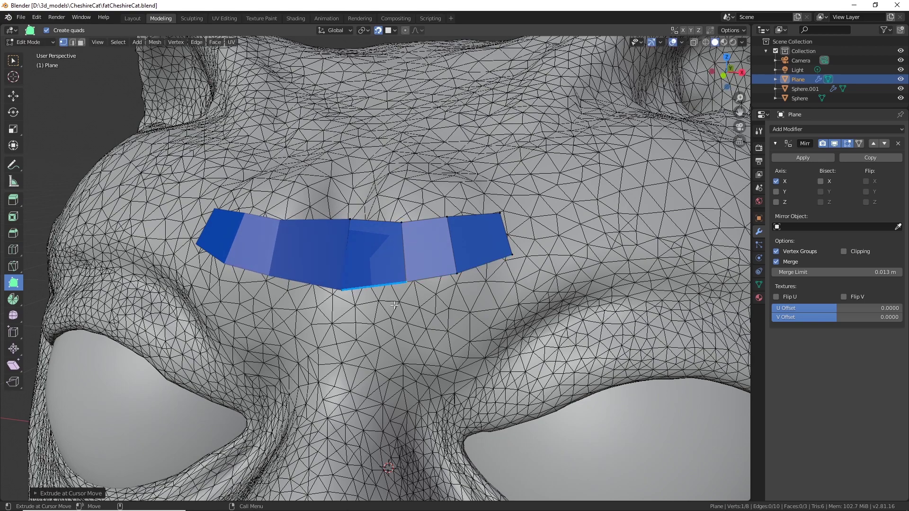
Examine the forehead strip's placement relative to the cat head's eyes, nose, mouth and ears from several angles.
scroll(393, 315, up, 3)
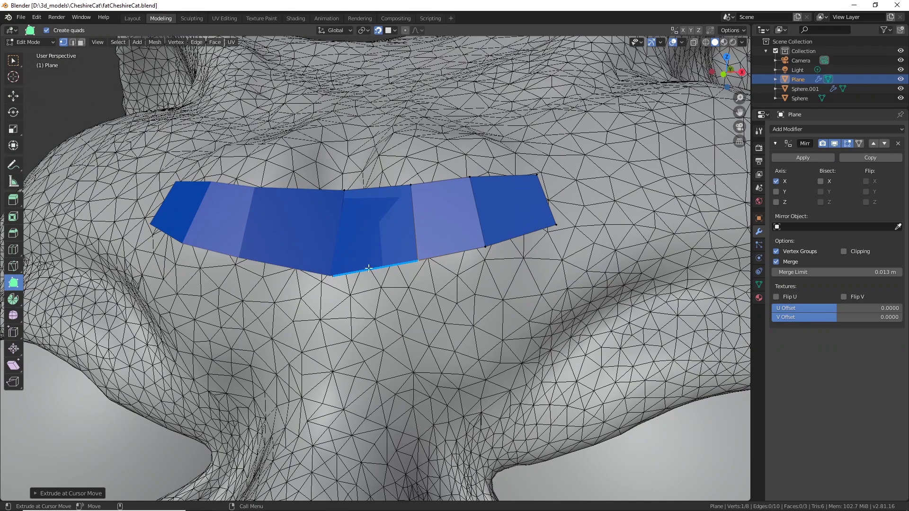
scroll(406, 274, down, 5)
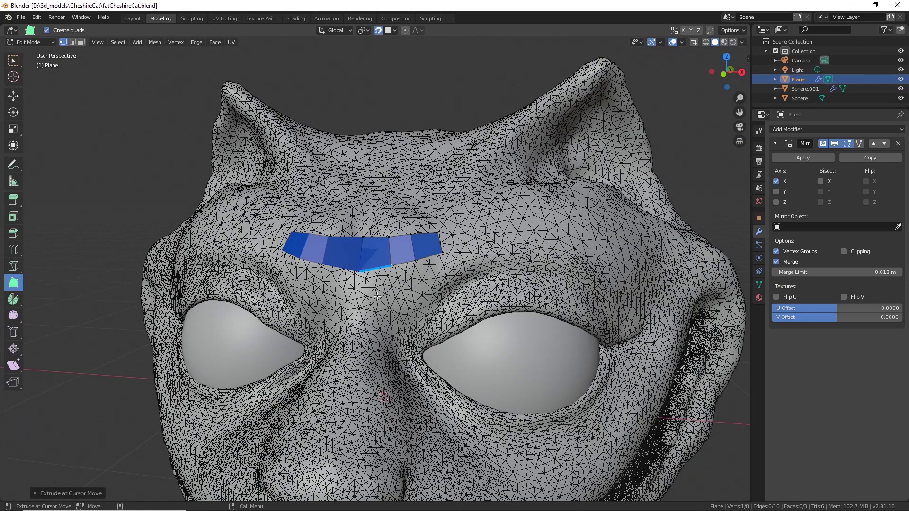
scroll(393, 338, up, 5)
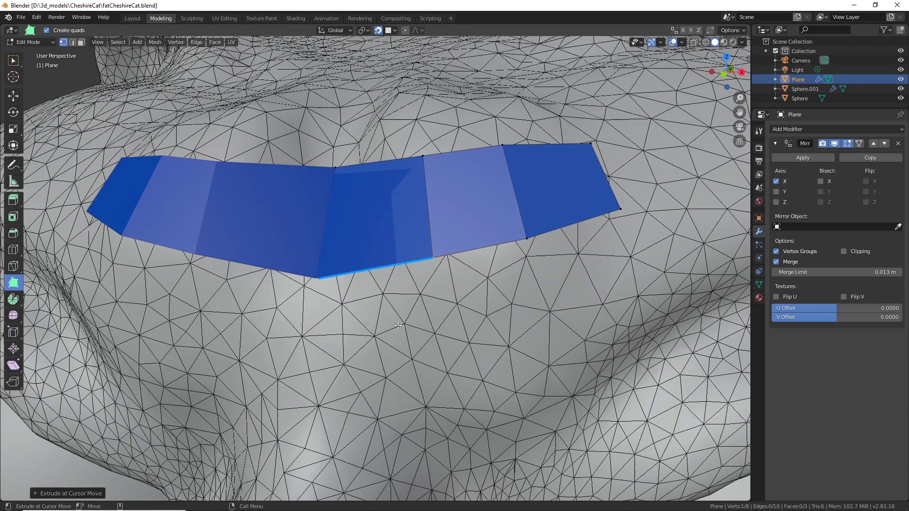
scroll(386, 283, down, 5)
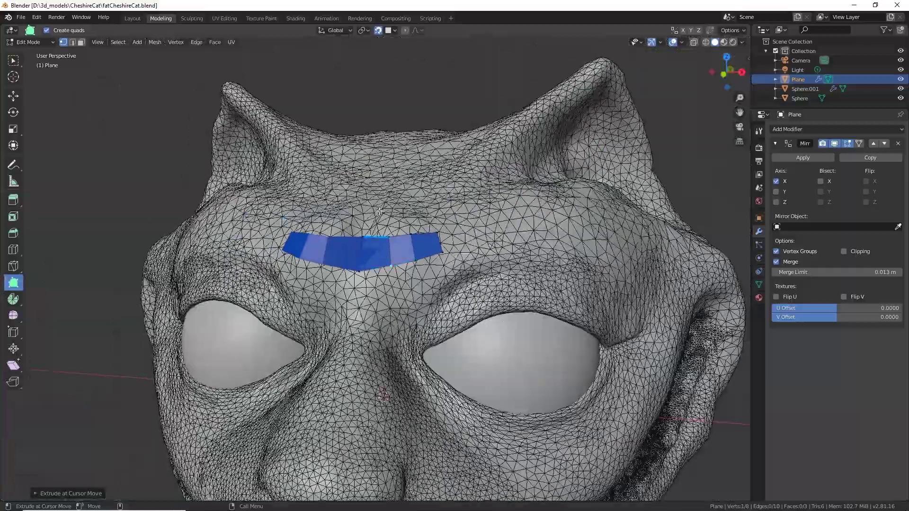
middle_drag(525, 268, 519, 311)
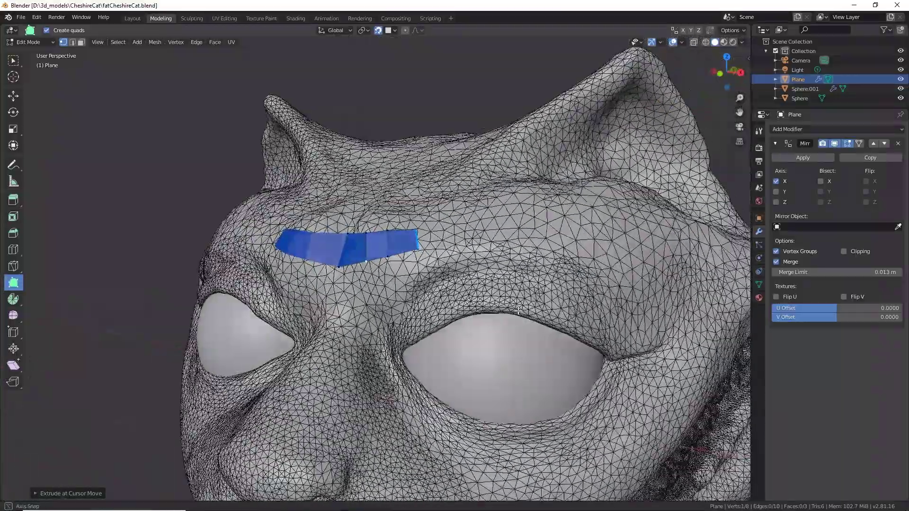
scroll(519, 310, up, 4)
scroll(435, 245, down, 6)
scroll(436, 246, up, 1)
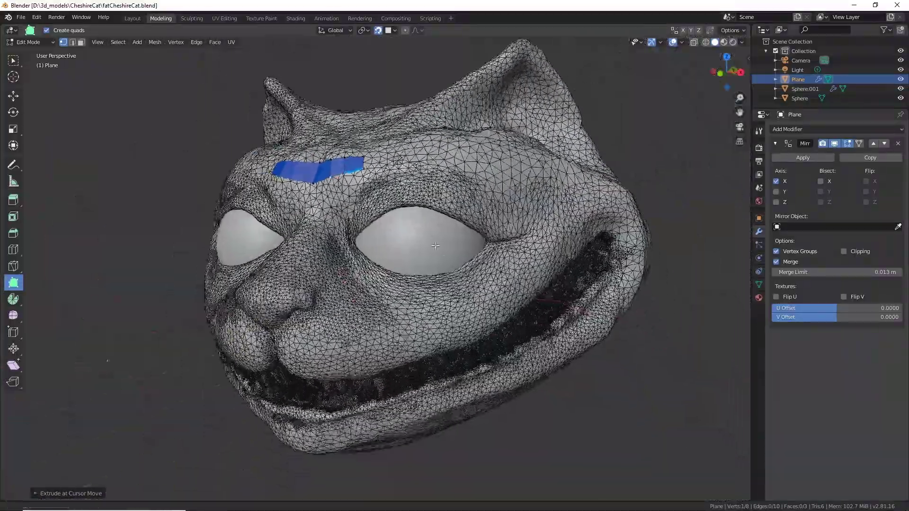
shift+middle_drag(436, 245, 421, 211)
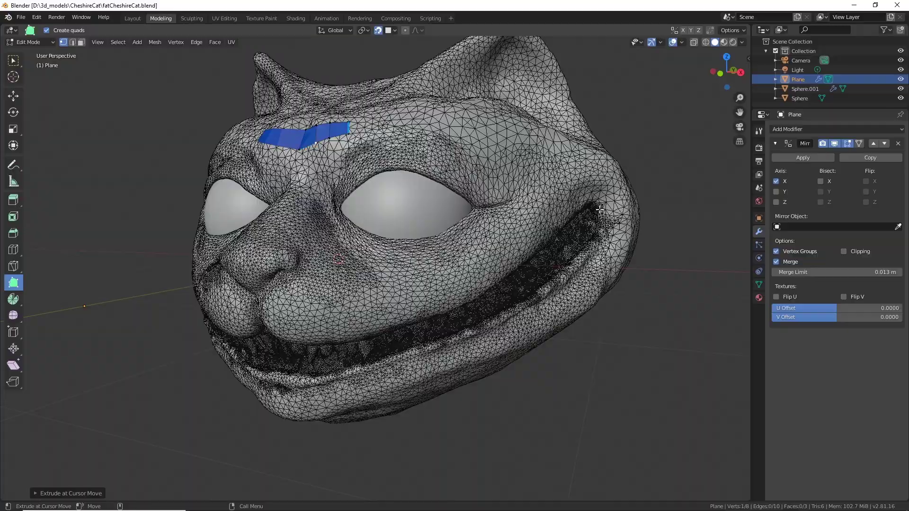
middle_drag(600, 209, 473, 276)
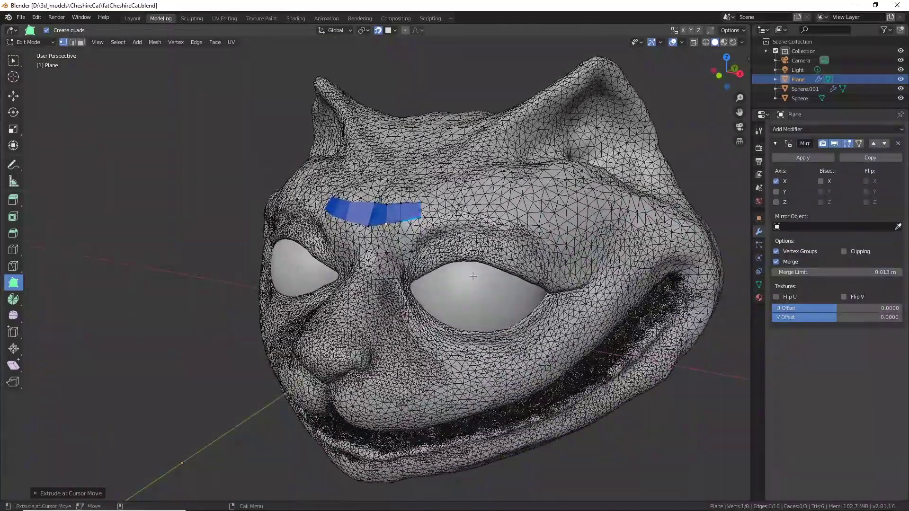
scroll(381, 208, up, 4)
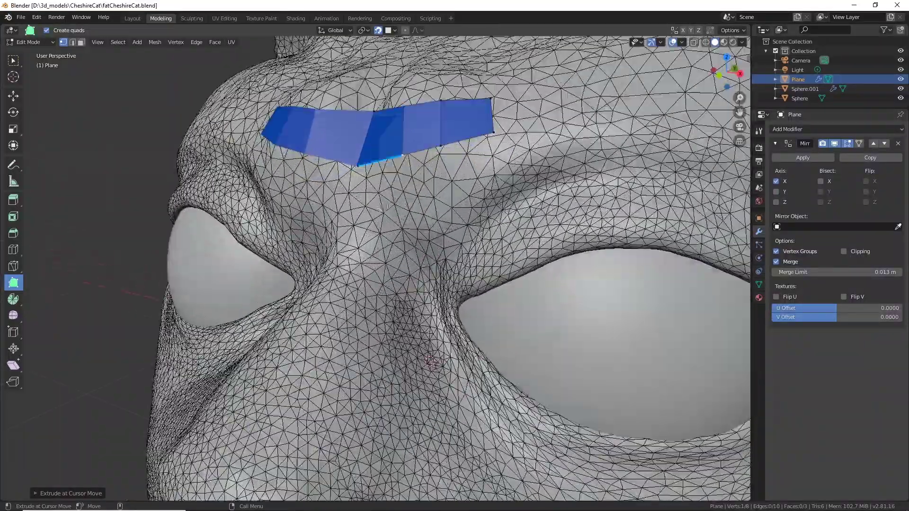
Extrude the central face's bottom edge down towards the nose bridge and adjust the new face's outer lower corner.
shift+middle_drag(382, 208, 340, 300)
scroll(357, 275, up, 3)
middle_drag(366, 269, 367, 293)
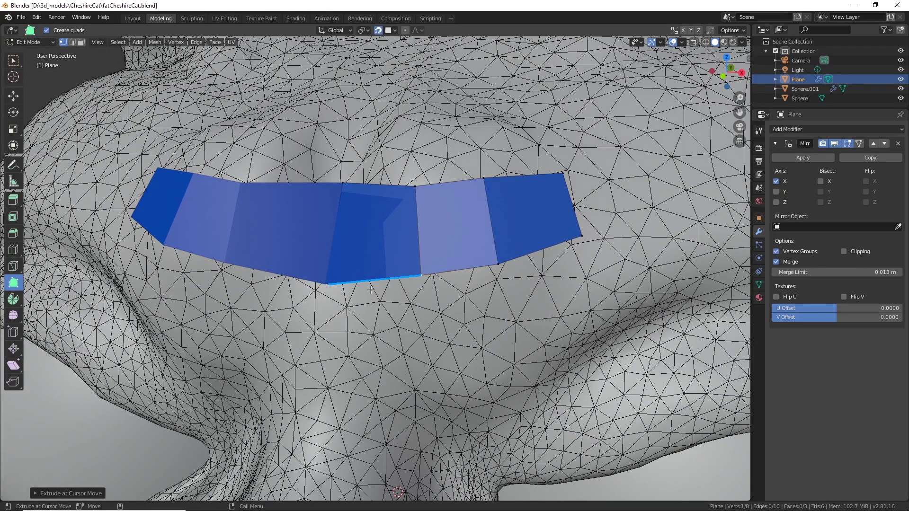
drag(371, 289, 321, 387)
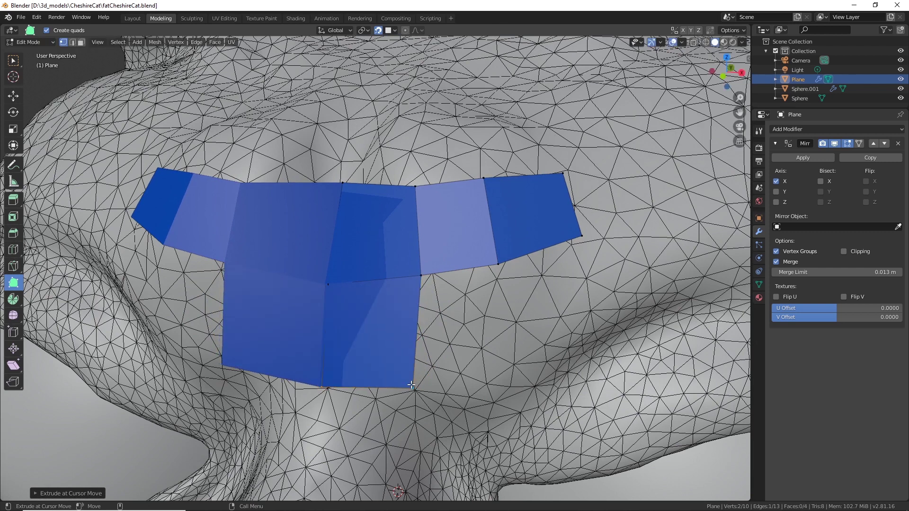
drag(412, 387, 427, 373)
scroll(468, 338, down, 3)
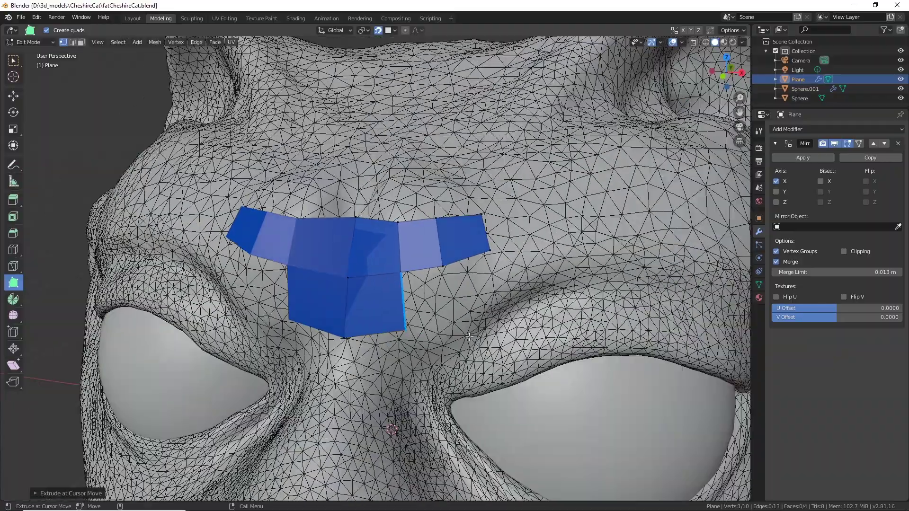
mouse_move(442, 311)
middle_down()
mouse_move(424, 252)
mouse_move(451, 297)
middle_up()
scroll(451, 298, up, 4)
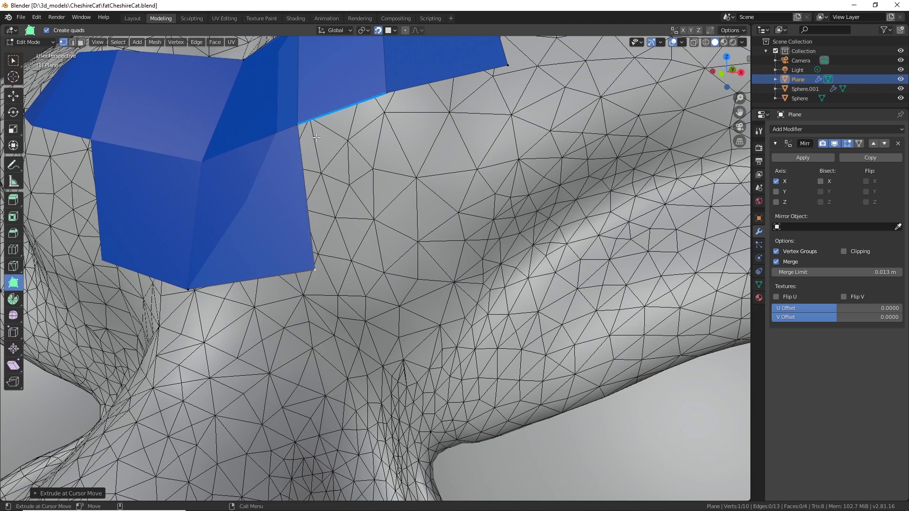
Fill two quads beneath the forehead strip's middle and outer faces, continuing the lower row outward from the central face.
drag(299, 128, 414, 217)
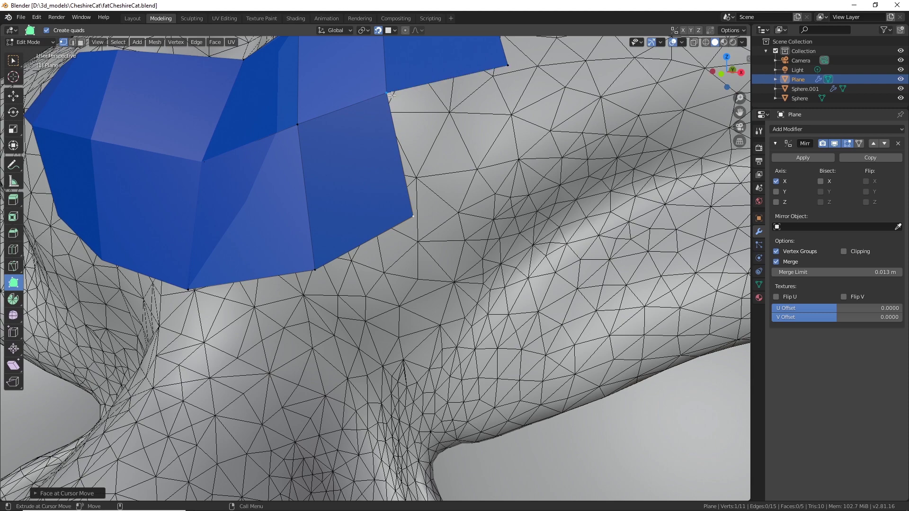
ctrl+drag(503, 142, 524, 158)
scroll(525, 156, down, 2)
scroll(525, 155, down, 3)
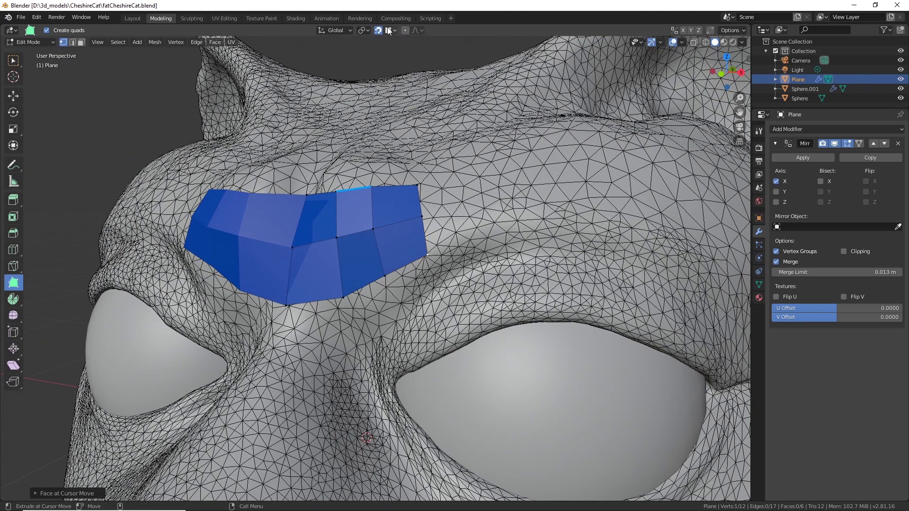
Extrude the central face's top edge up the forehead and pull the new face's outer upper corner slightly inward.
middle_drag(436, 276, 417, 282)
middle_drag(445, 273, 465, 284)
scroll(453, 231, up, 4)
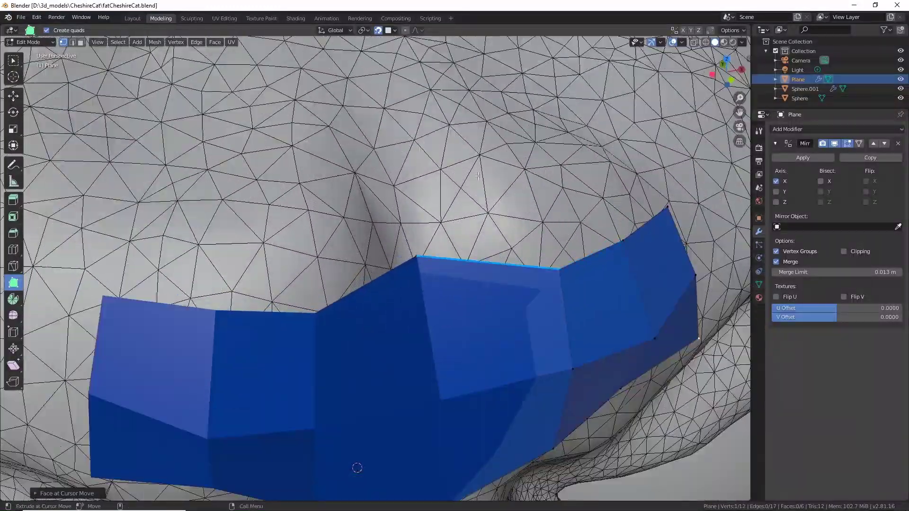
drag(479, 178, 386, 128)
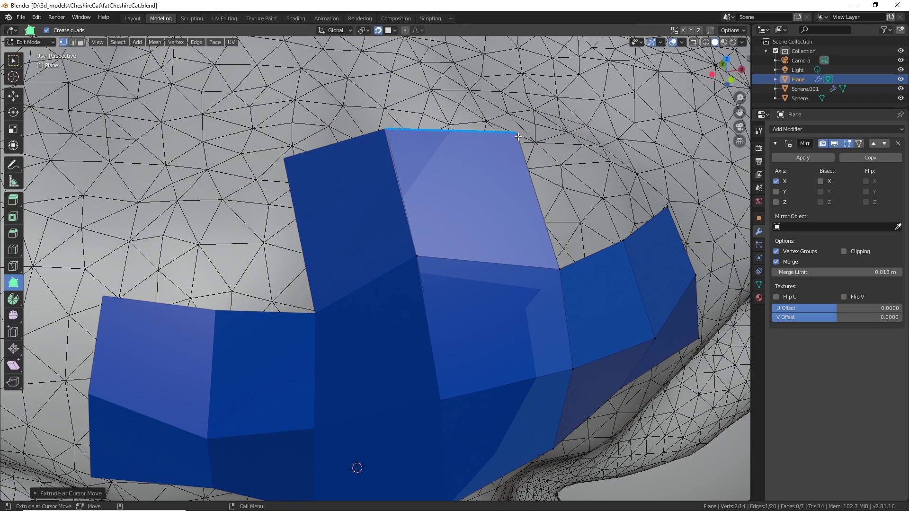
mouse_move(516, 133)
mouse_down()
mouse_move(506, 142)
mouse_move(501, 133)
mouse_up()
Fill two quads above the strip's middle and outer faces, redoing the second one to continue the new upper row.
scroll(549, 202, down, 3)
middle_drag(493, 258, 448, 262)
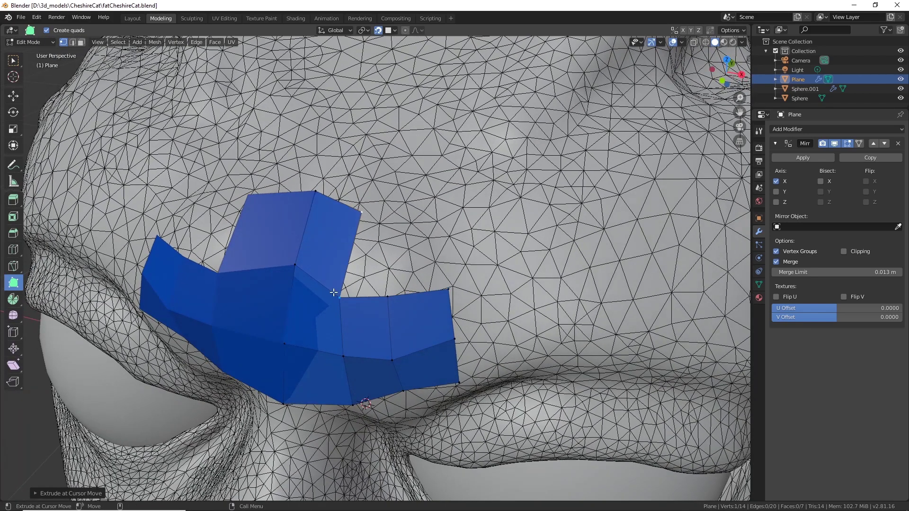
drag(345, 295, 407, 215)
drag(391, 296, 436, 224)
key(ctrl+z)
ctrl+drag(392, 300, 450, 213)
Extrude the lower row's outer edge outward above the eye and fill the middle and upper rows with matching quads.
alt+drag(514, 298, 497, 255)
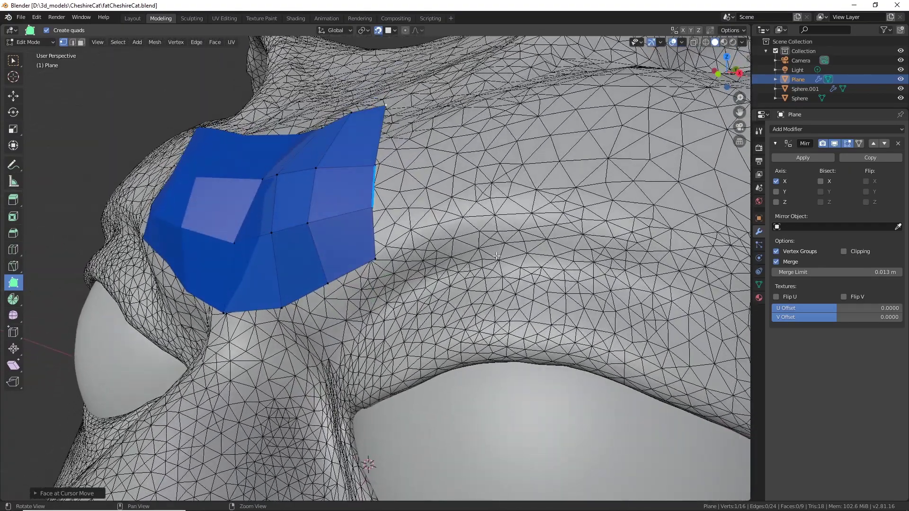
alt+middle_drag(498, 256, 516, 210)
scroll(516, 210, up, 1)
alt+middle_drag(512, 164, 443, 247)
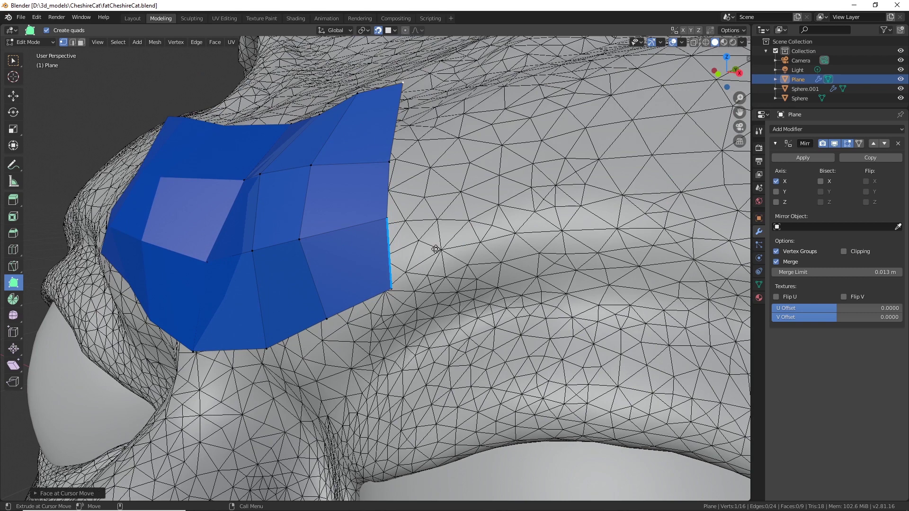
ctrl+drag(436, 249, 489, 256)
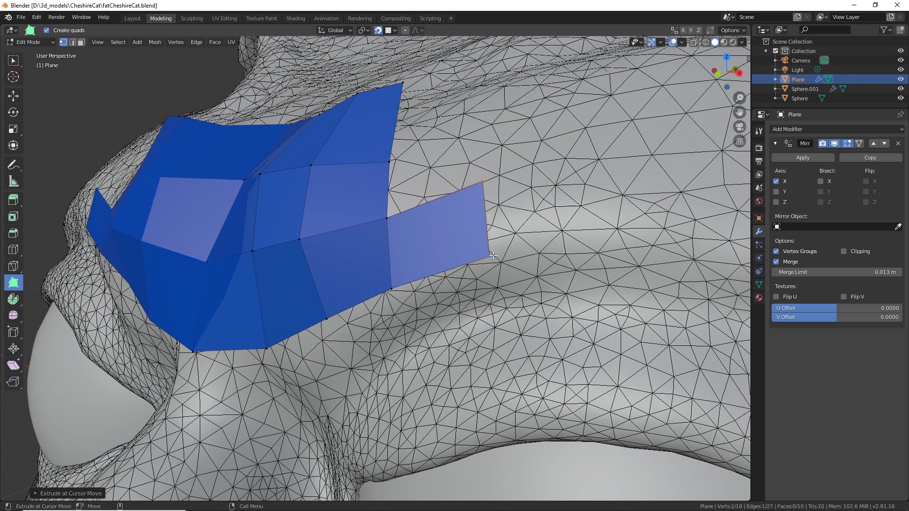
drag(482, 183, 484, 153)
middle_drag(492, 178, 469, 284)
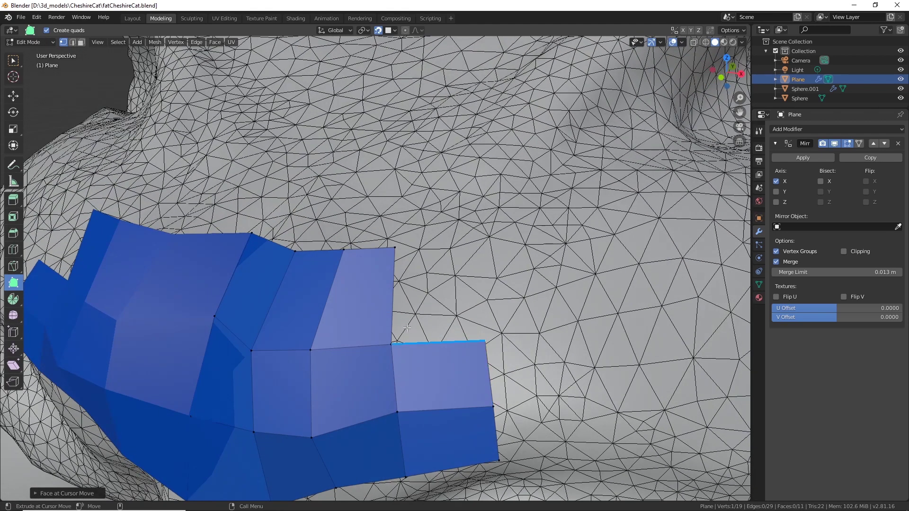
ctrl+drag(401, 336, 490, 252)
Extrude the central bottom edge of the forehead mesh down onto the nose bridge.
middle_drag(488, 251, 474, 216)
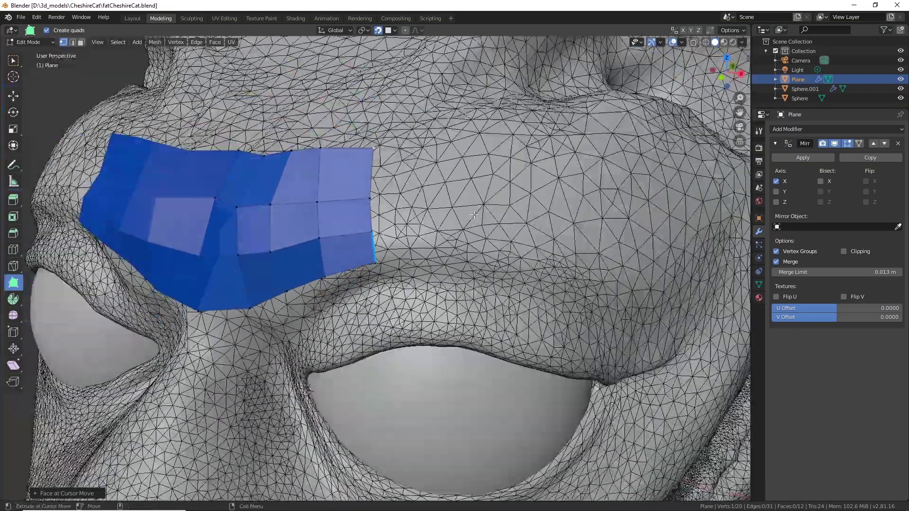
scroll(474, 215, down, 1)
middle_drag(417, 255, 431, 235)
scroll(360, 259, up, 2)
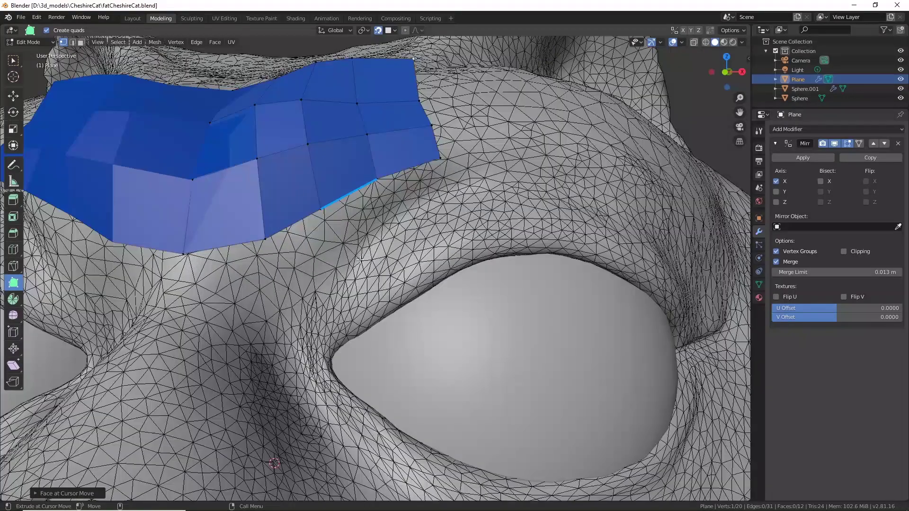
middle_drag(228, 253, 360, 263)
scroll(406, 269, up, 3)
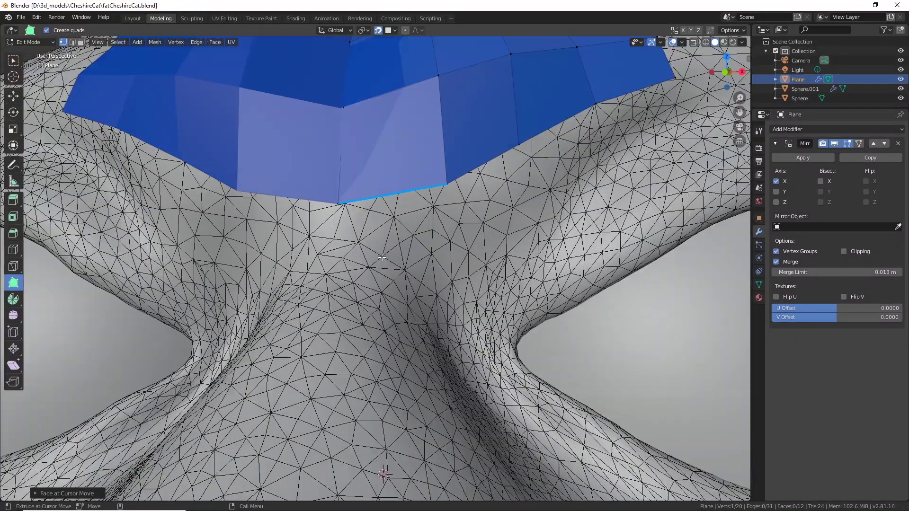
ctrl+drag(385, 234, 334, 302)
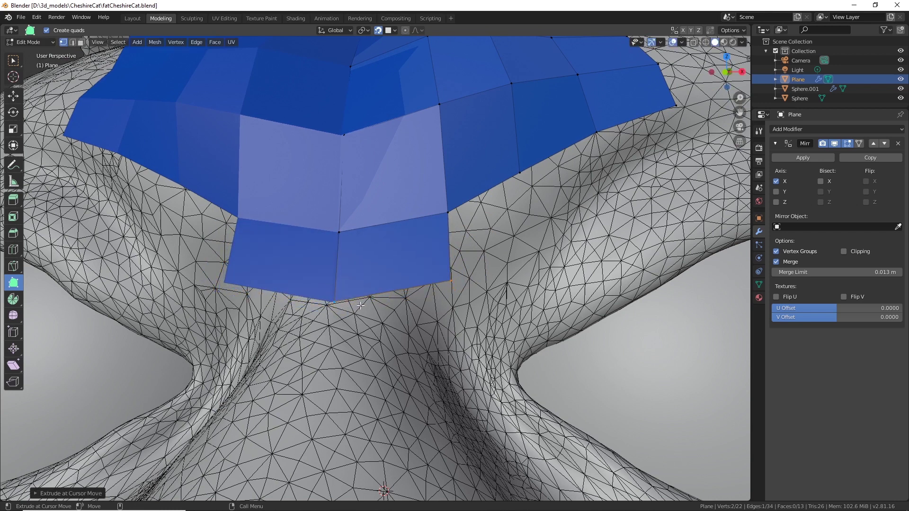
Move the new nose-bridge face's outer lower corner inward towards the centre seam so the face tapers downward.
drag(447, 282, 394, 295)
drag(332, 301, 332, 302)
middle_drag(423, 288, 386, 305)
shift+middle_drag(339, 245, 386, 258)
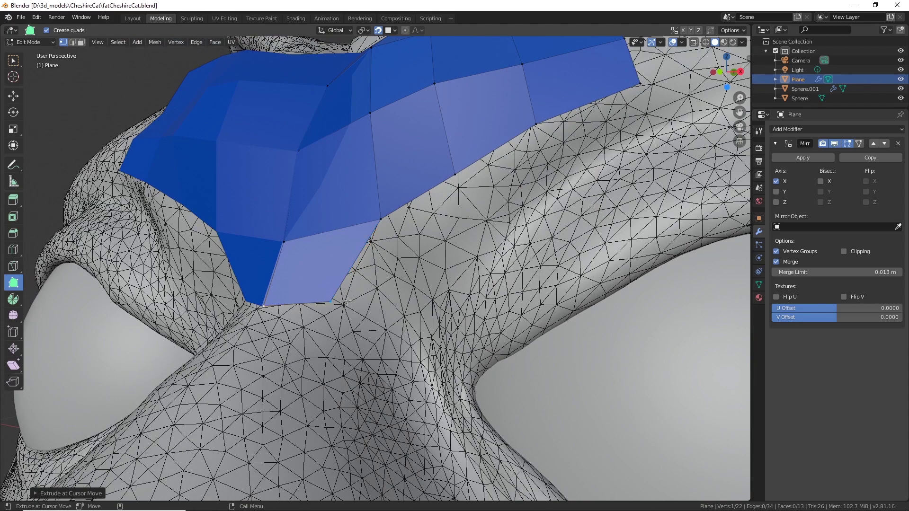
middle_drag(347, 301, 434, 287)
drag(441, 292, 430, 316)
scroll(476, 309, down, 1)
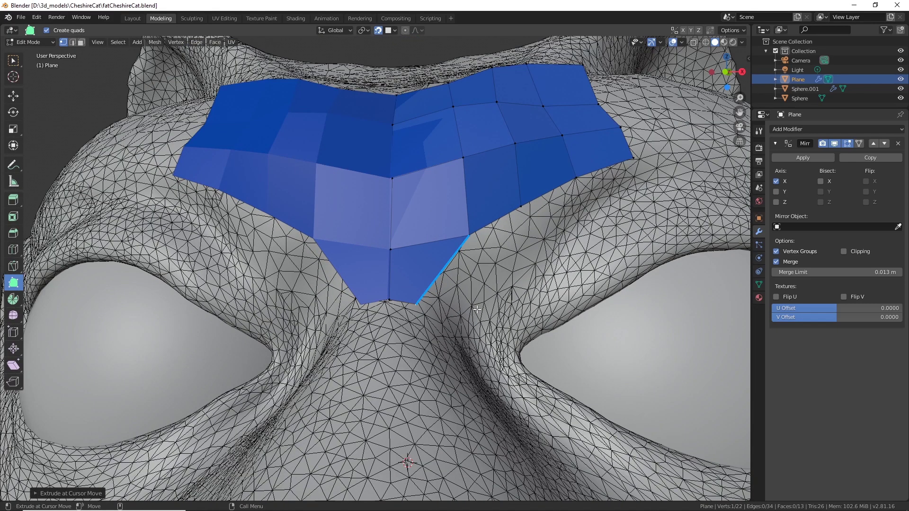
Split the nose-bridge face with a horizontal loop cut and extrude its two side edges outward towards the eye.
alt+drag(419, 285, 377, 272)
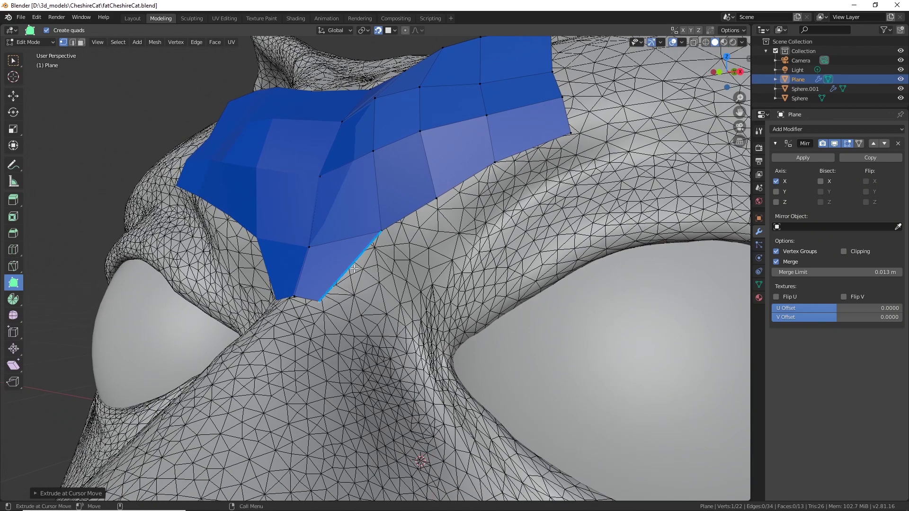
drag(305, 298, 339, 335)
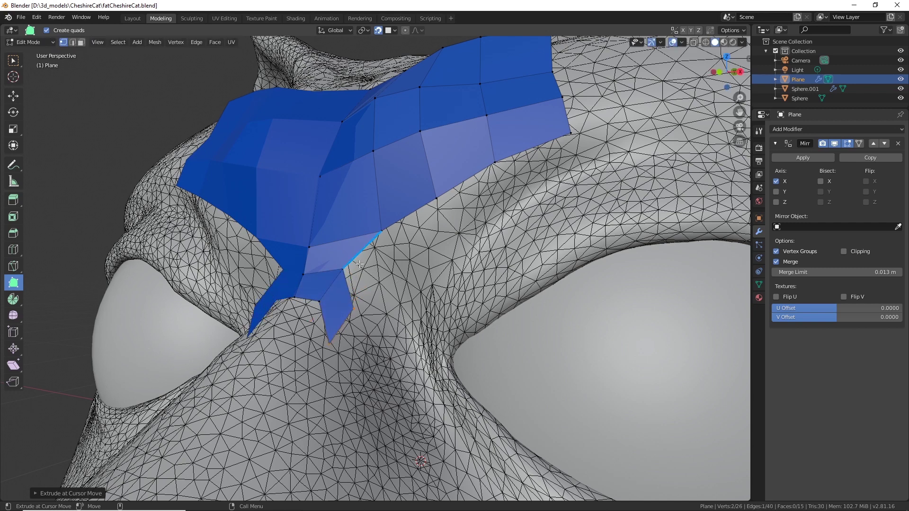
drag(360, 264, 396, 270)
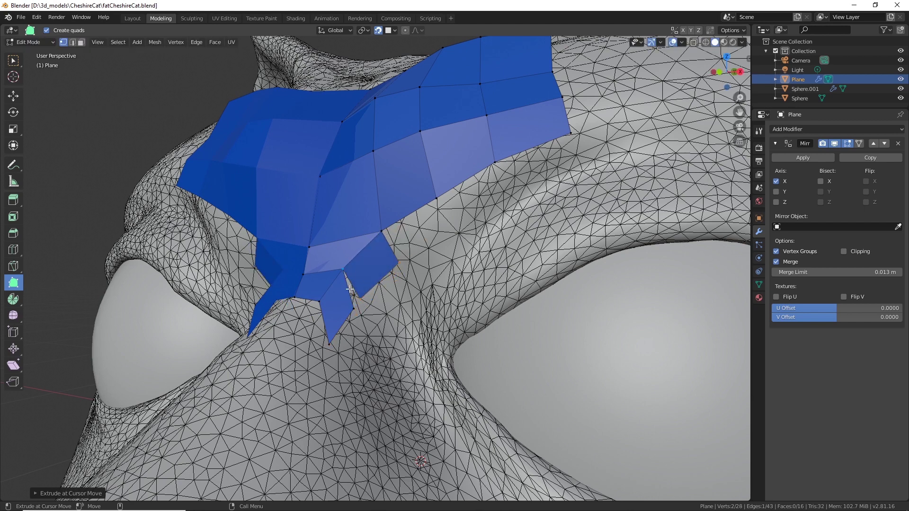
drag(359, 296, 404, 246)
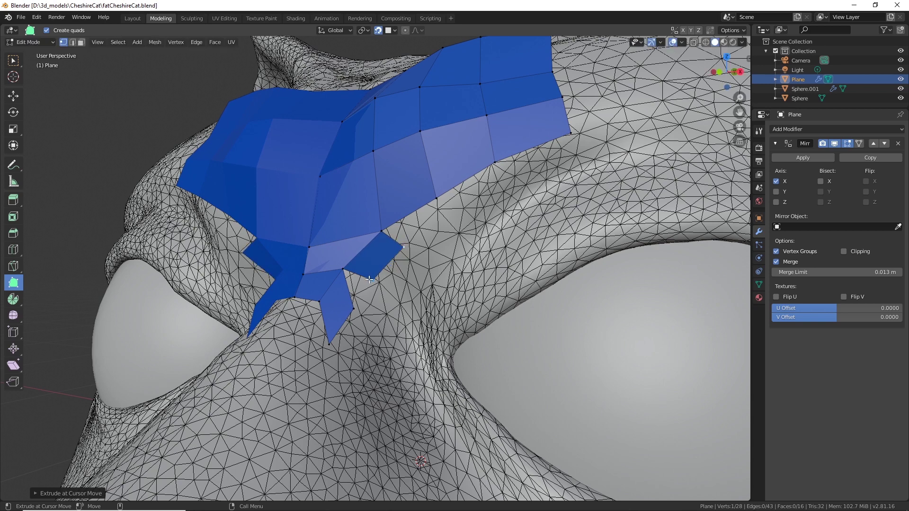
Extrude one more face from each of the two nose-bridge side flaps and adjust their outer corners on the surface.
drag(373, 280, 400, 244)
drag(355, 310, 351, 310)
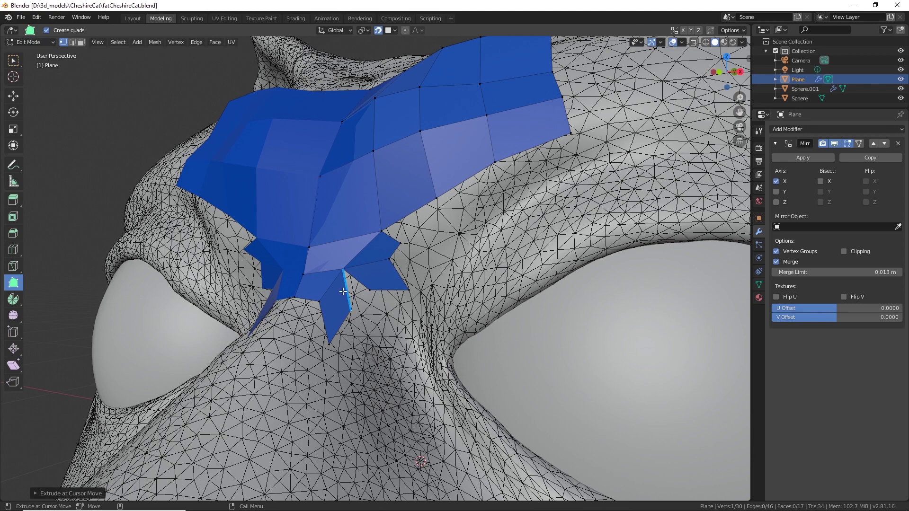
scroll(366, 300, up, 3)
shift+middle_drag(376, 299, 414, 228)
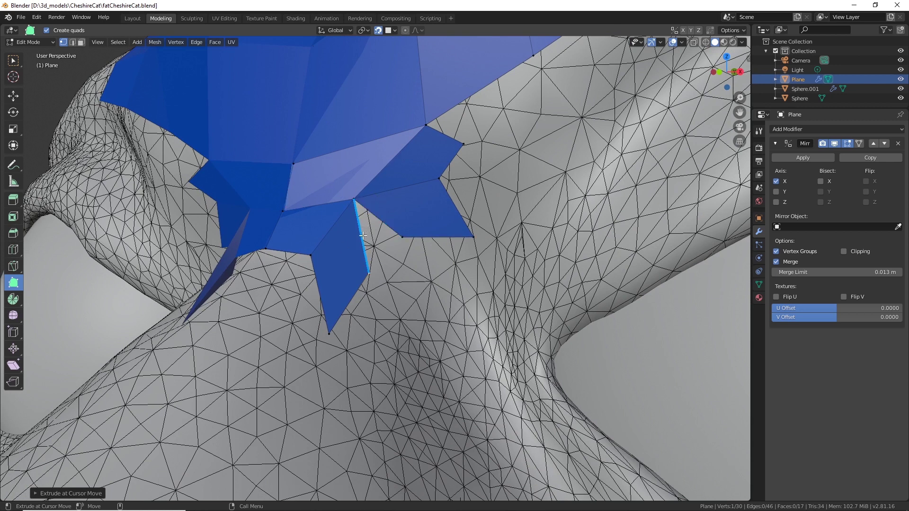
drag(363, 235, 330, 289)
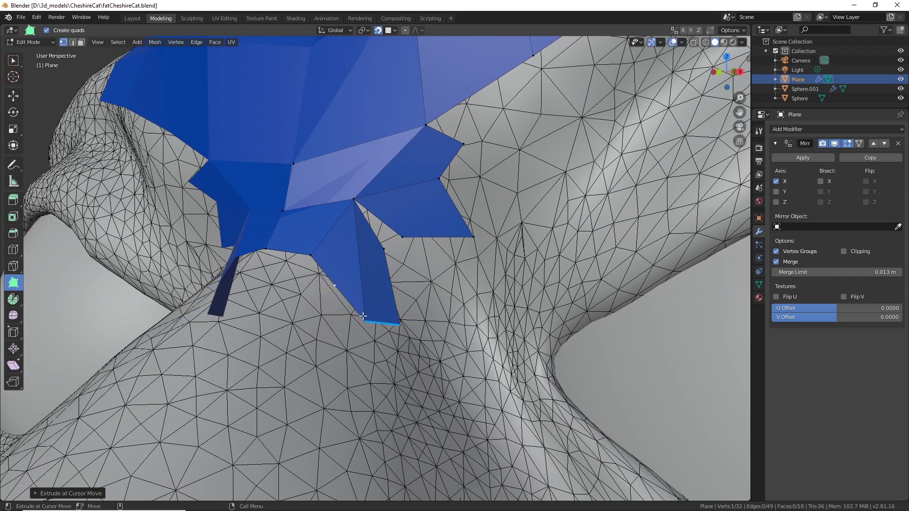
drag(364, 318, 401, 336)
ctrl+drag(387, 250, 390, 277)
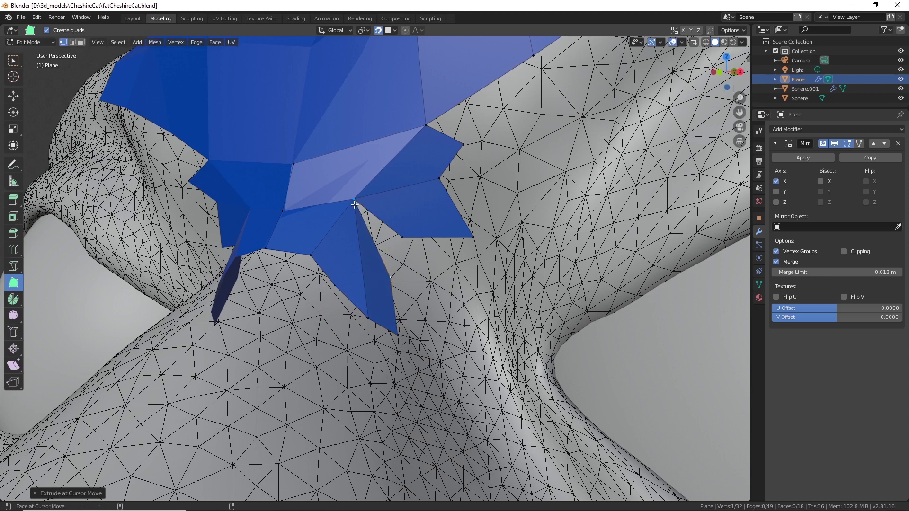
Fill the gap between the two side flaps with a quad and shift the upper flap's lower corners outward.
ctrl+drag(354, 203, 403, 260)
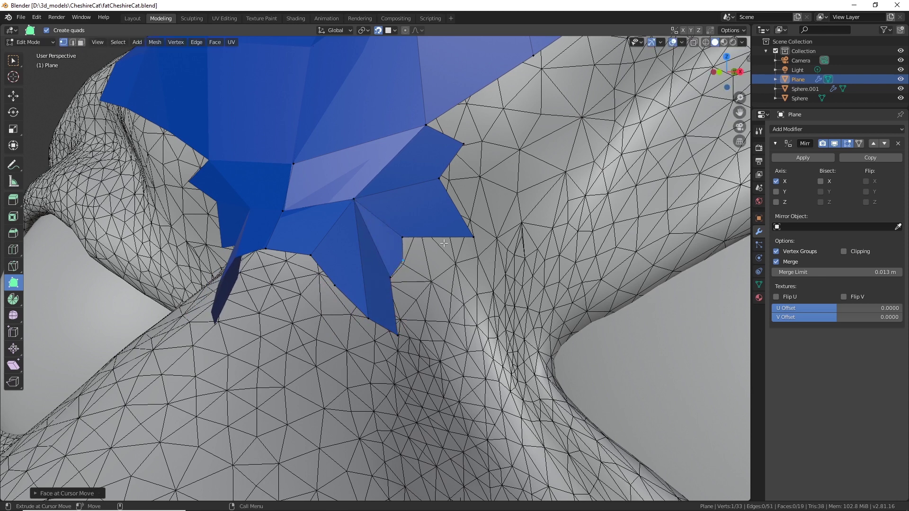
drag(477, 236, 484, 198)
drag(402, 236, 434, 240)
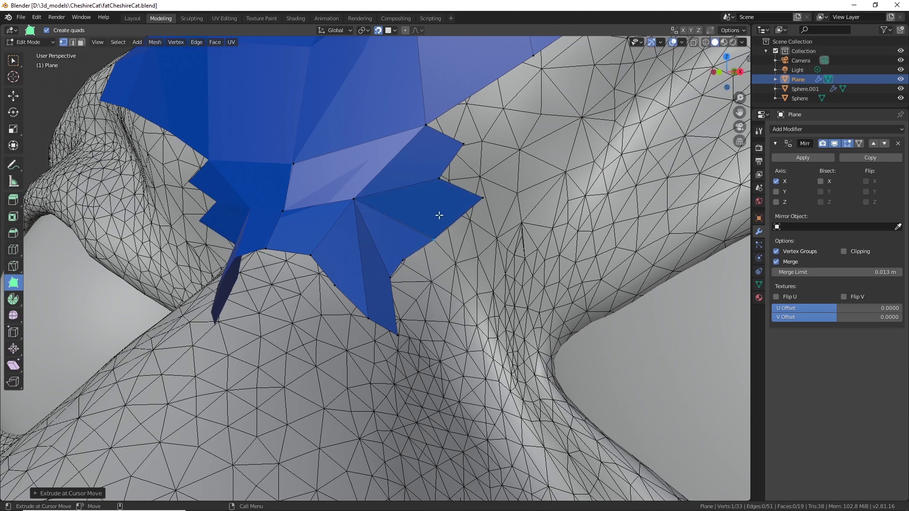
Spread the two outer vertices of the gap-filling quad outward towards the inner eye corner.
scroll(457, 163, down, 4)
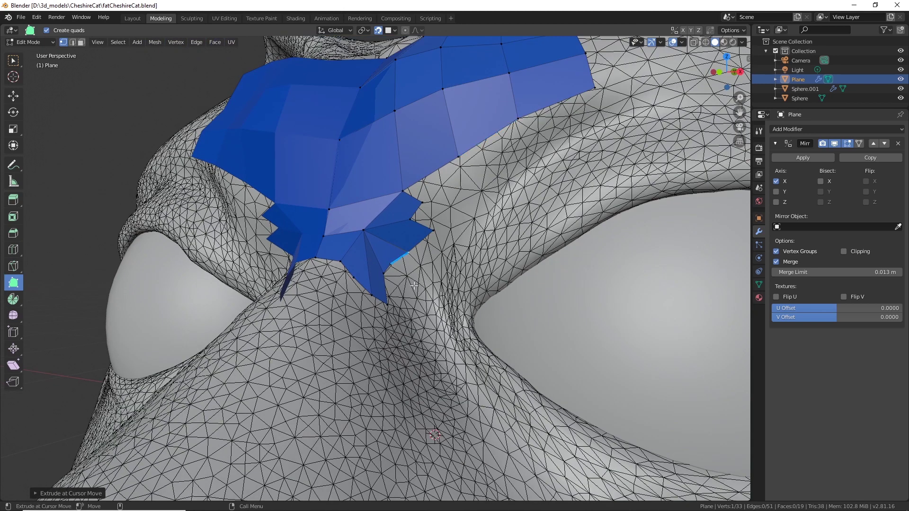
scroll(400, 174, down, 2)
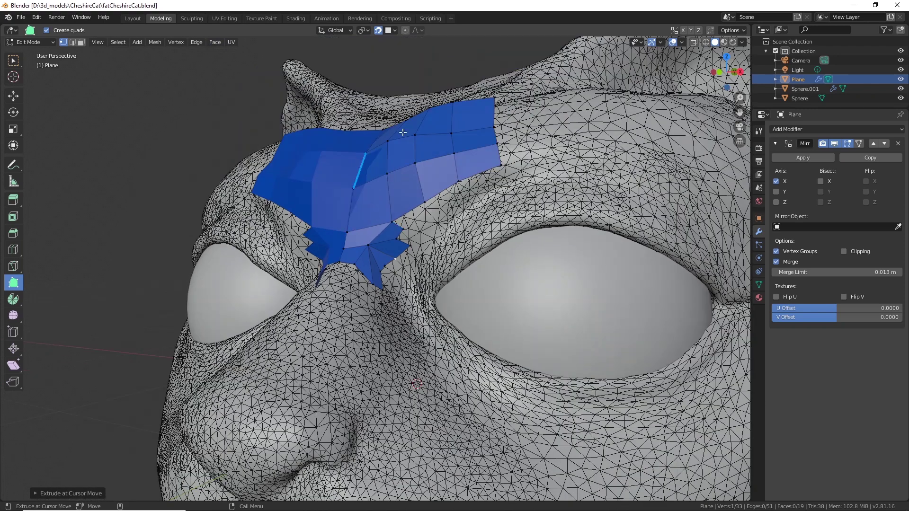
scroll(443, 248, up, 5)
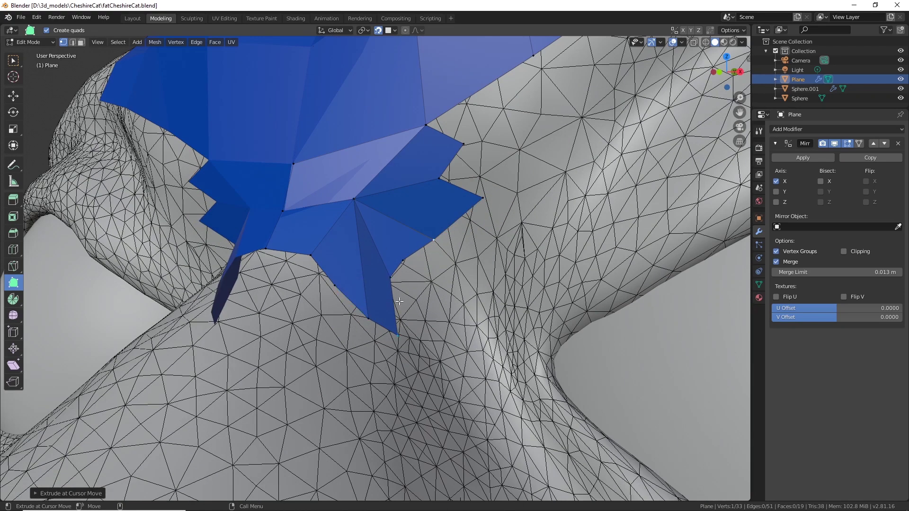
drag(393, 278, 403, 297)
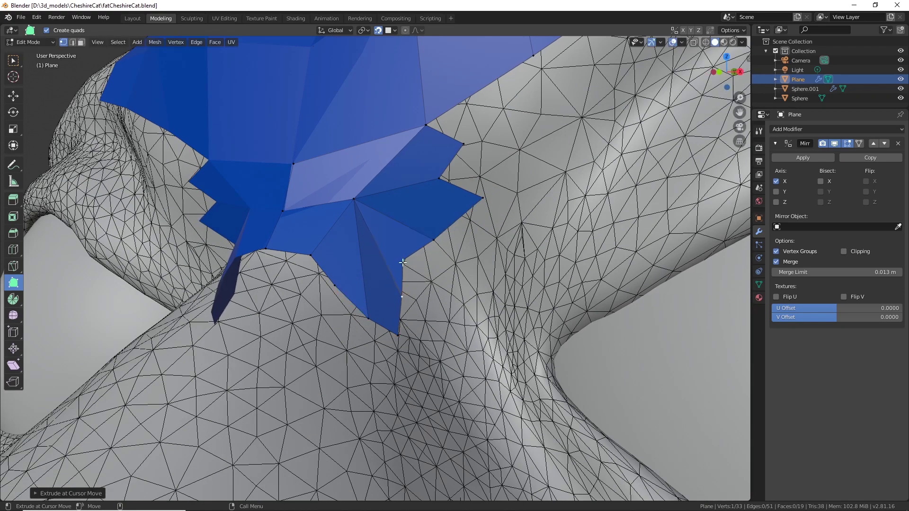
drag(403, 262, 426, 273)
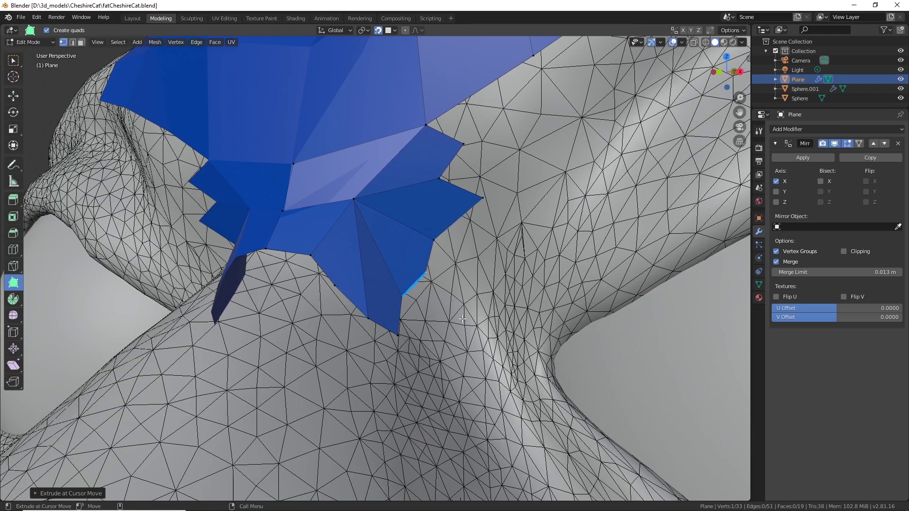
Extrude the nose-bridge mesh's central bottom edge further down the nose.
scroll(462, 319, down, 3)
mouse_move(411, 303)
middle_down()
mouse_move(433, 304)
mouse_move(412, 315)
mouse_move(411, 303)
middle_up()
scroll(411, 302, up, 3)
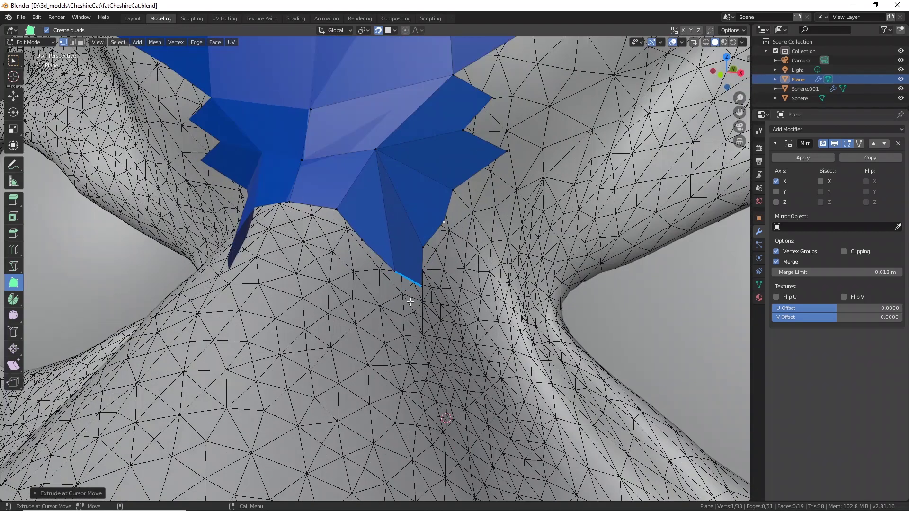
drag(315, 207, 253, 254)
Move the new nose face's inner lower vertex onto the centre seam and lower its outer corner along the nose.
scroll(283, 288, down, 3)
middle_drag(283, 287, 306, 291)
scroll(306, 291, up, 3)
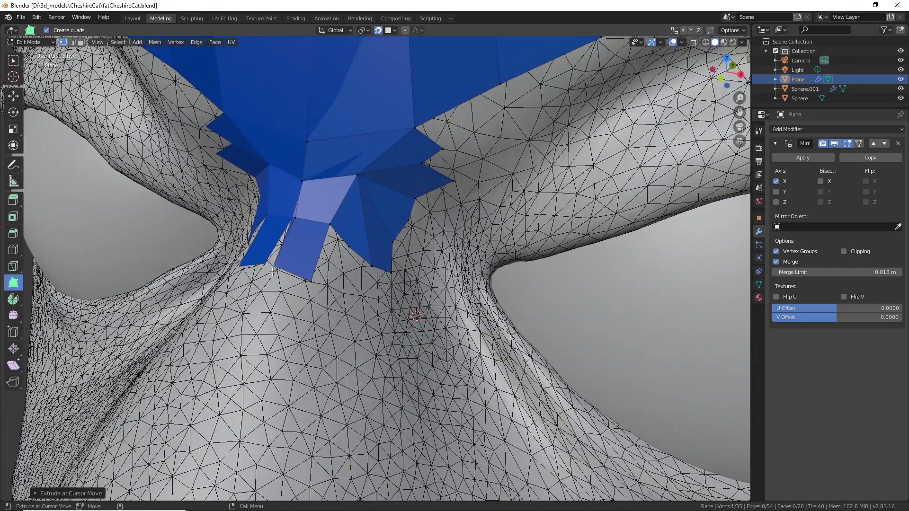
drag(274, 268, 256, 293)
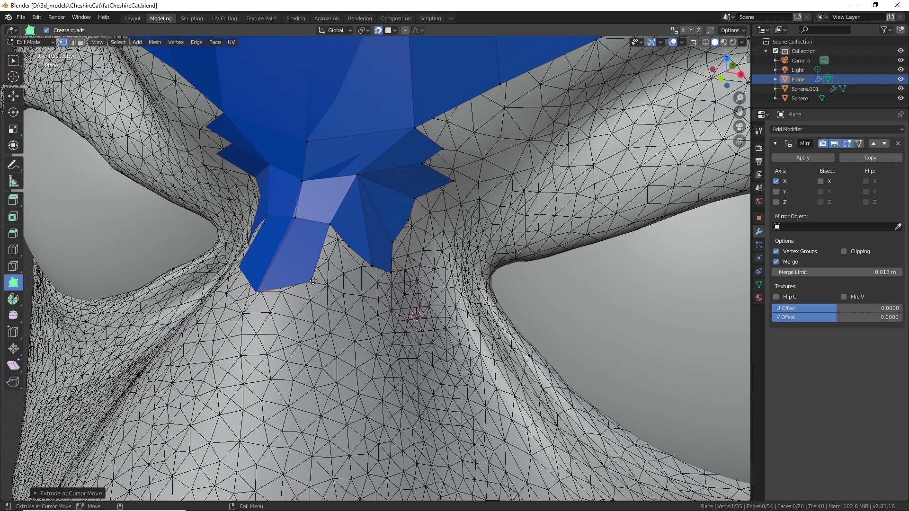
drag(313, 281, 304, 325)
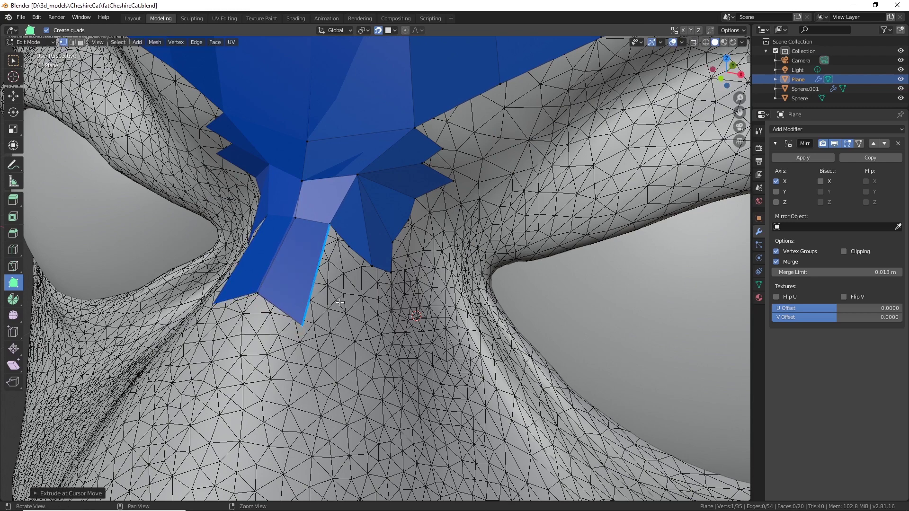
middle_drag(340, 302, 320, 299)
shift+middle_drag(321, 267, 357, 266)
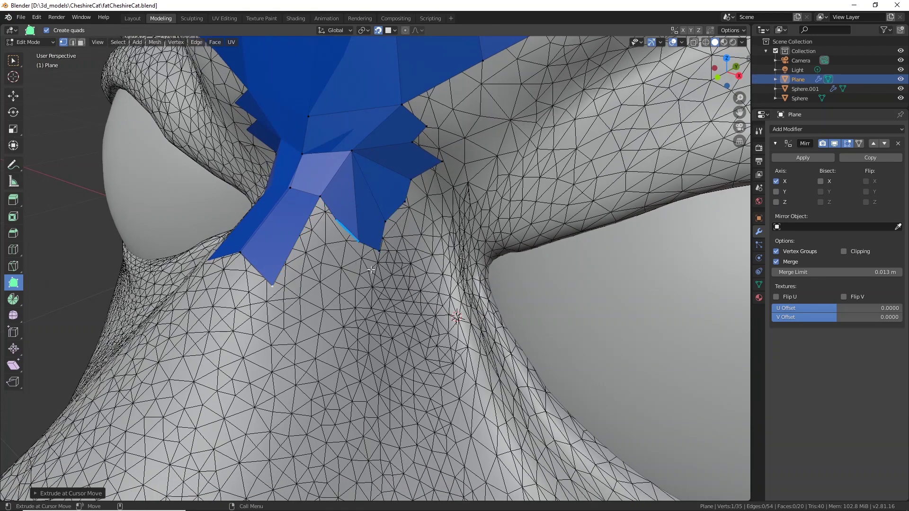
Delete the three faces fanning out between the nose-bridge strip and the flap near the inner eye corner.
scroll(372, 270, down, 3)
middle_drag(366, 292, 353, 217)
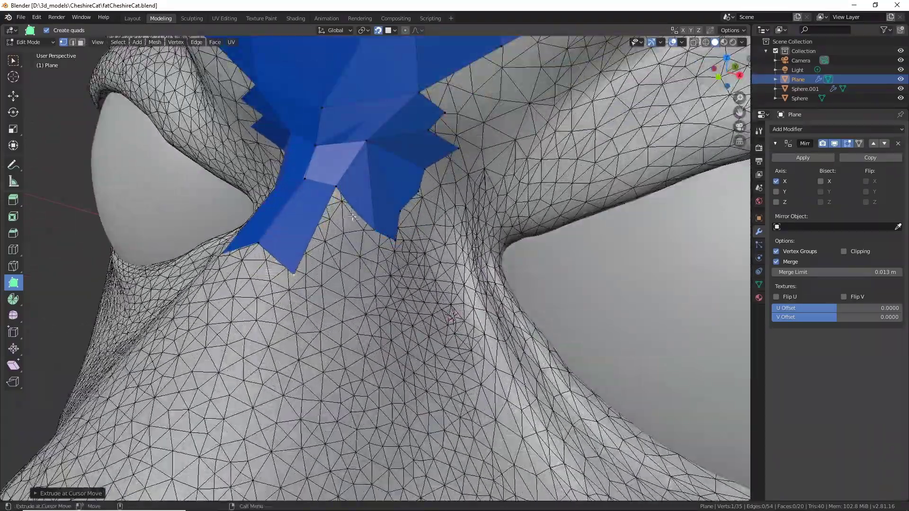
middle_drag(410, 252, 392, 213)
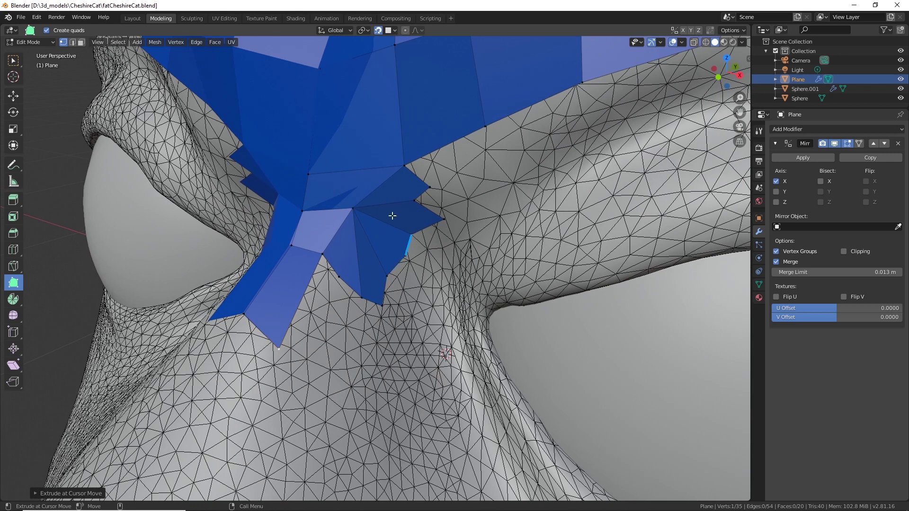
click(81, 43)
click(13, 60)
click(390, 245)
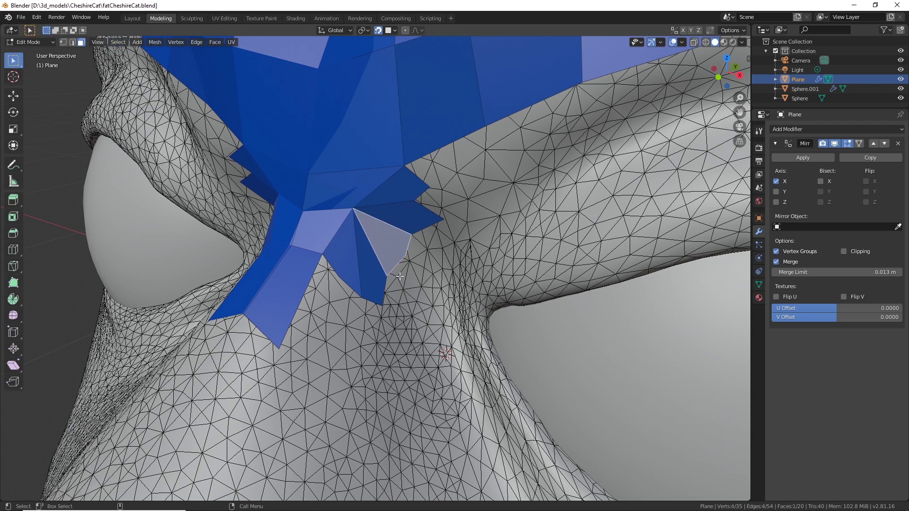
middle_drag(365, 278, 367, 277)
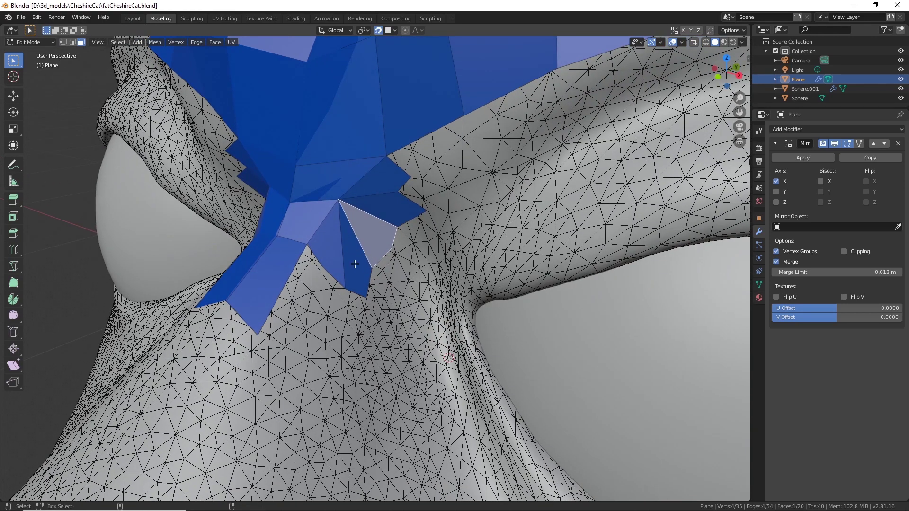
shift+click(355, 263)
shift+click(332, 252)
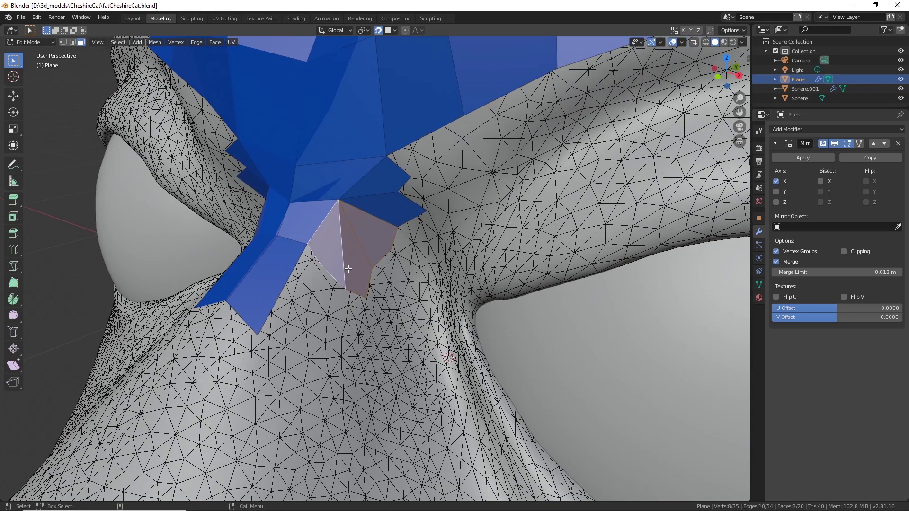
key(x)
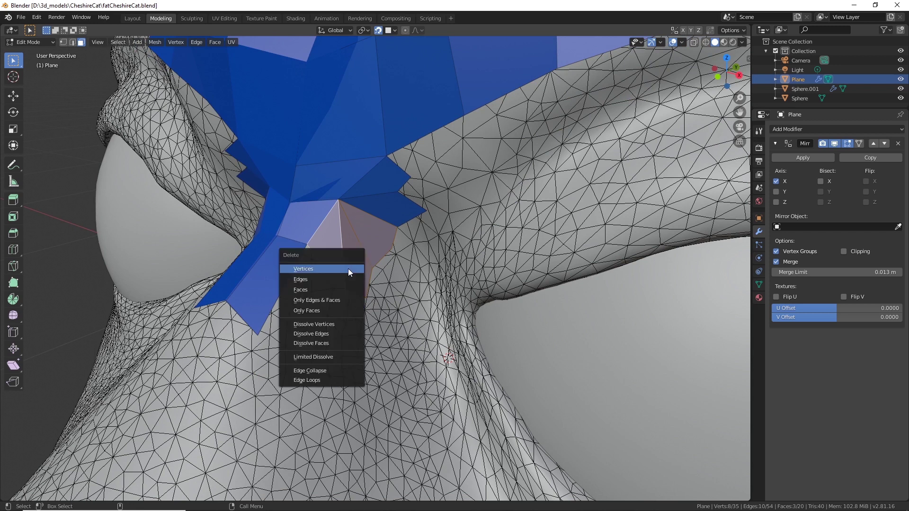
click(333, 290)
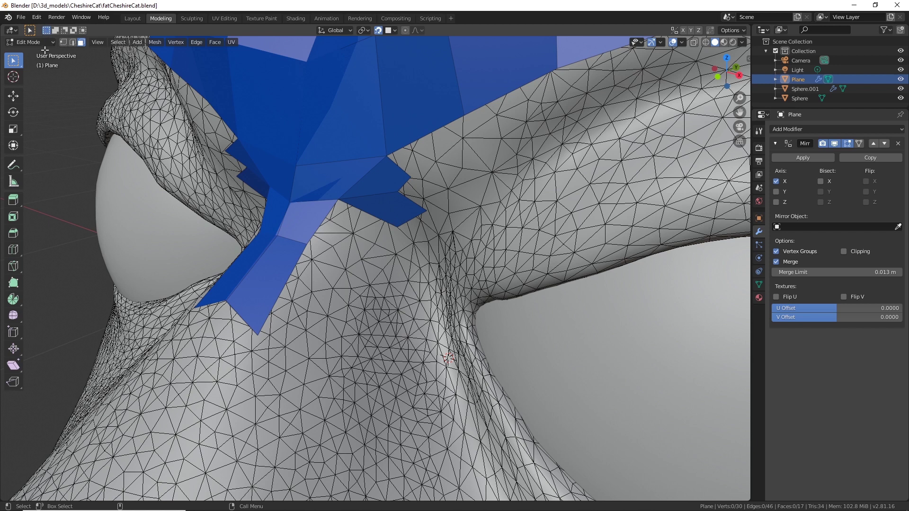
Pull the lower side flap's two lower corner vertices down and inward towards the nose.
click(392, 228)
key(w)
drag(396, 227, 369, 241)
click(415, 227)
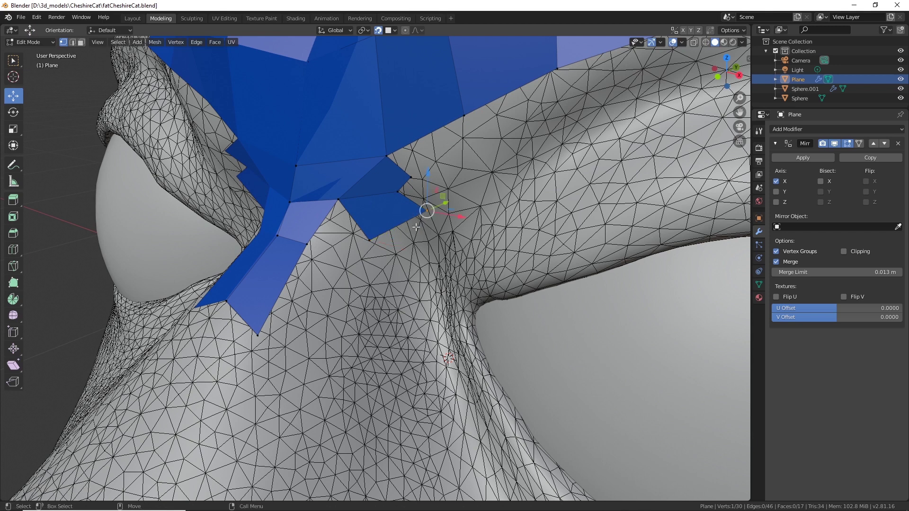
drag(426, 211, 399, 236)
Spread the upper flap's outer vertices towards the inner eye corner and even out the lower flap's bottom corners.
click(398, 191)
drag(399, 193, 403, 218)
click(410, 178)
drag(412, 177, 427, 197)
click(398, 238)
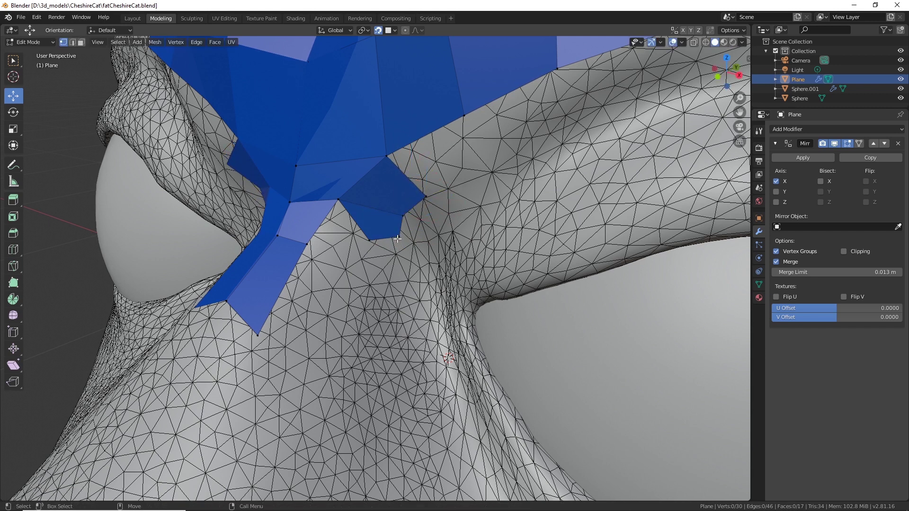
drag(401, 239, 365, 241)
click(371, 241)
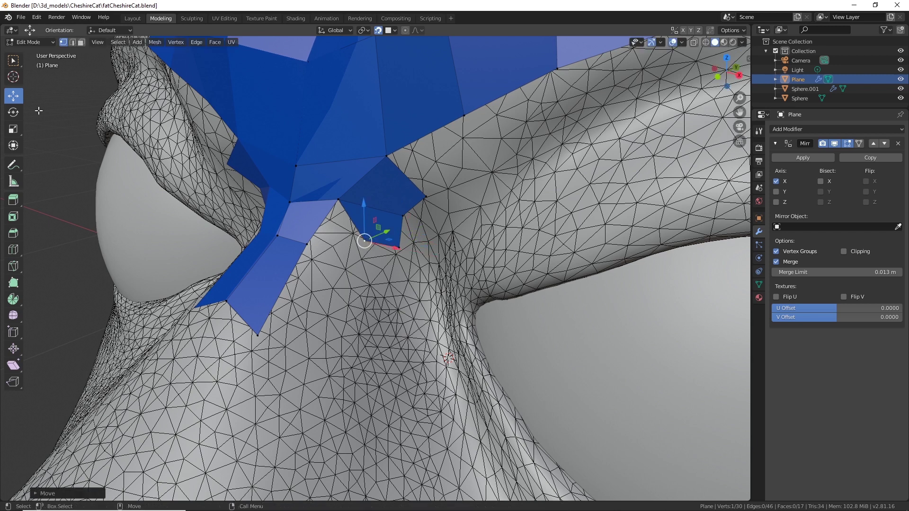
Fill the gap between the nose-bridge strip and the side flaps with quads reaching down the side of the nose.
click(13, 284)
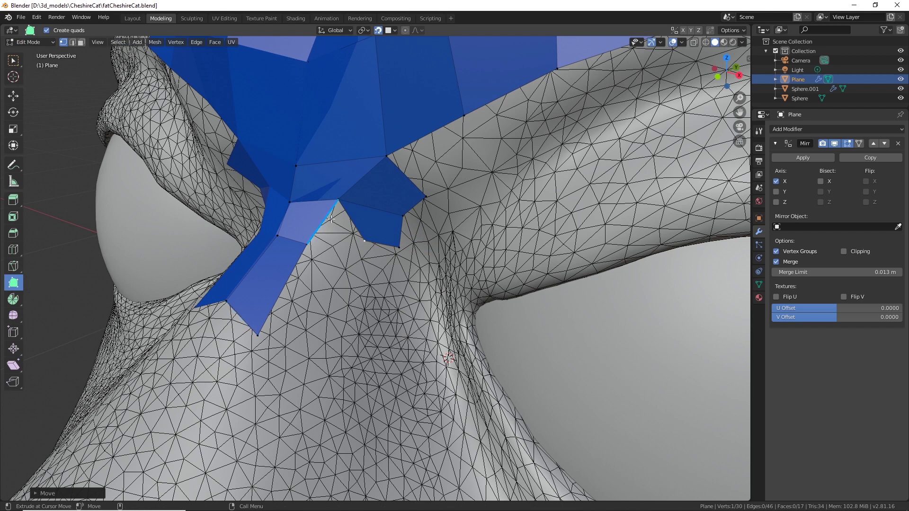
drag(339, 214, 326, 359)
key(ctrl+z)
drag(314, 256, 335, 366)
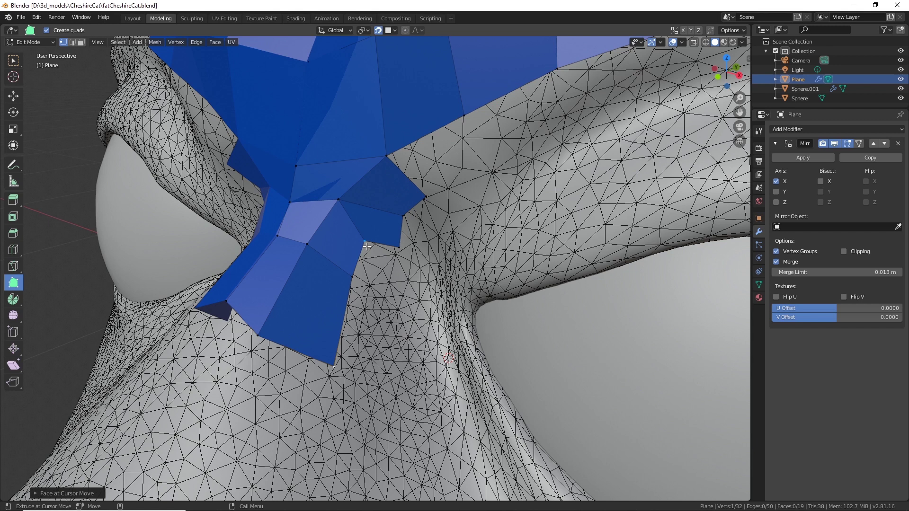
drag(367, 246, 401, 409)
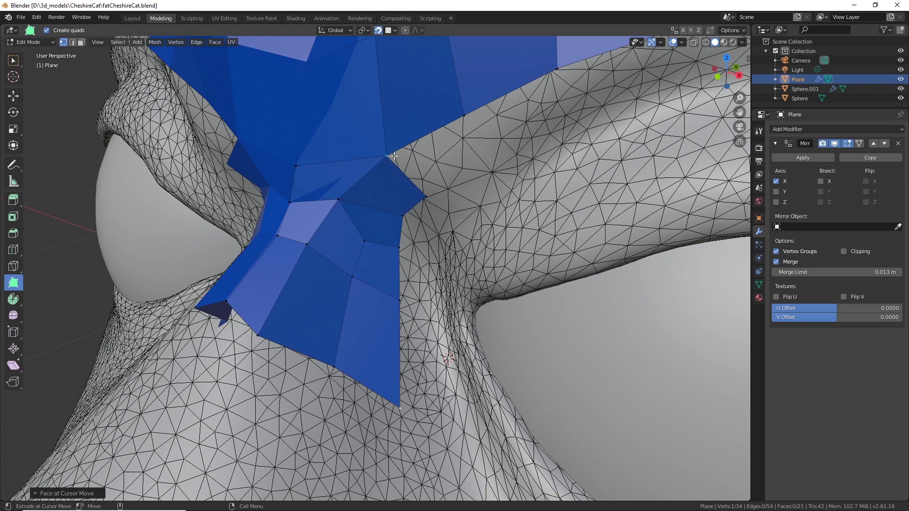
Add a row of quads along the forehead mesh's lower edge, following the brow outward above the eye.
drag(394, 156, 500, 168)
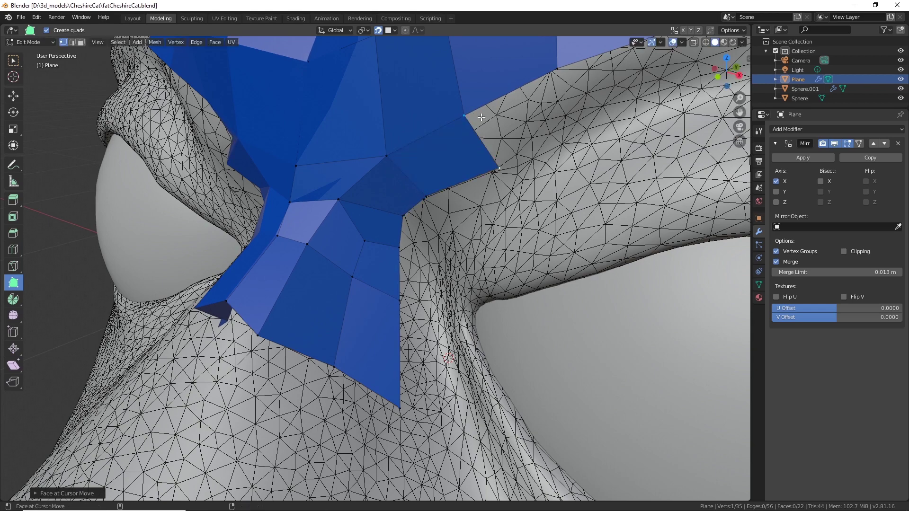
drag(482, 117, 602, 128)
shift+middle_drag(601, 127, 408, 282)
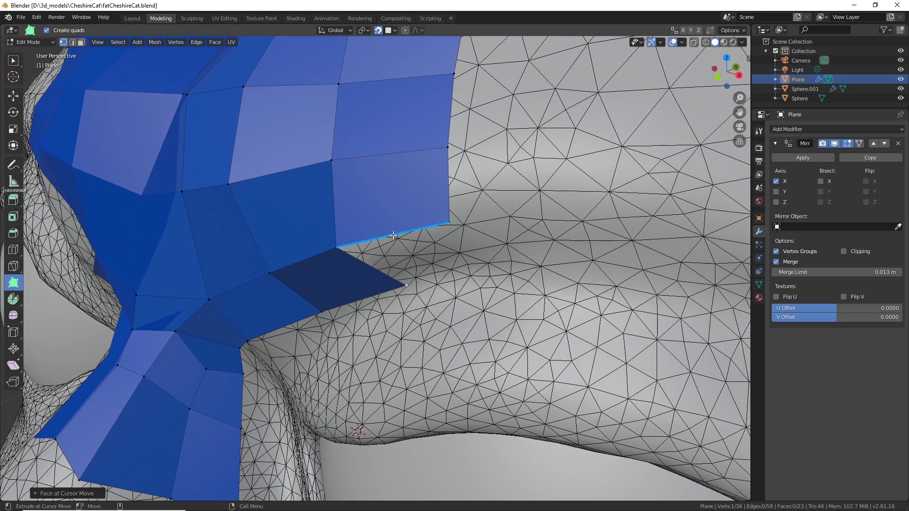
alt+drag(373, 257, 404, 230)
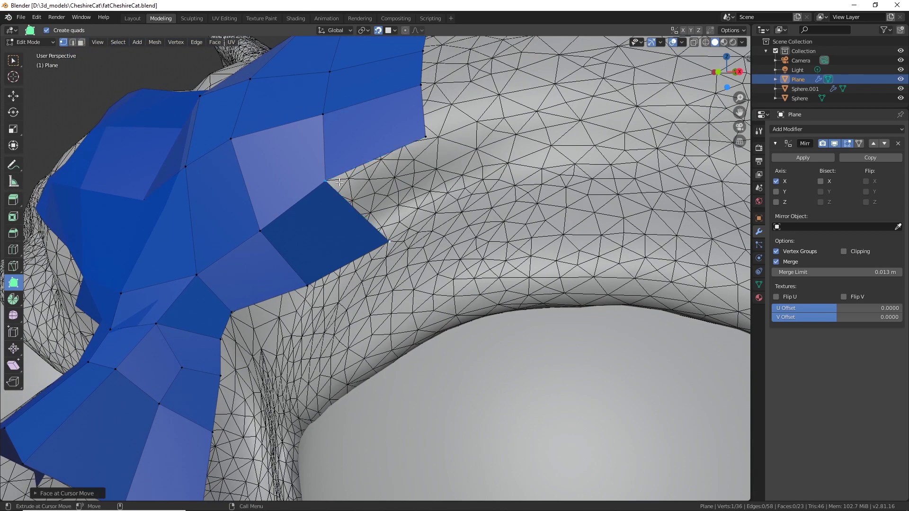
drag(340, 182, 463, 197)
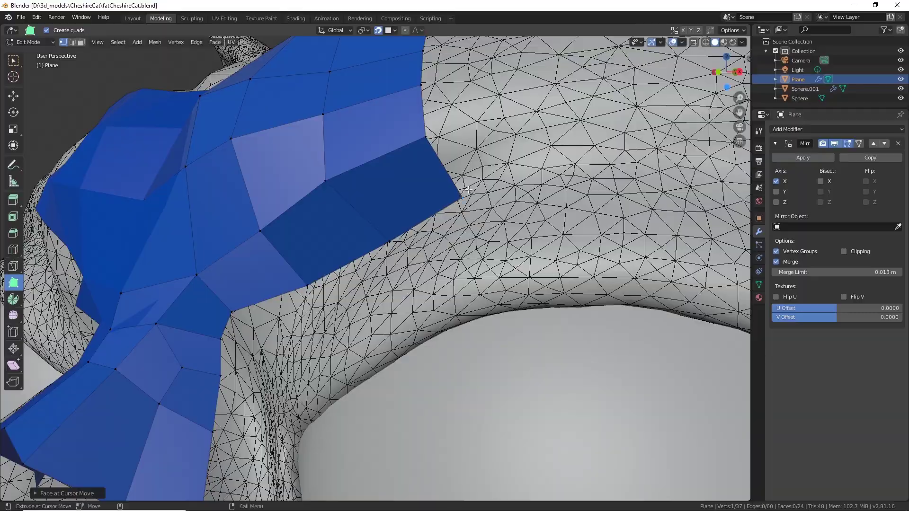
Examine the retopology mesh's coverage of the forehead, brow and nose bridge from several angles.
scroll(467, 201, down, 3)
middle_drag(486, 229, 521, 212)
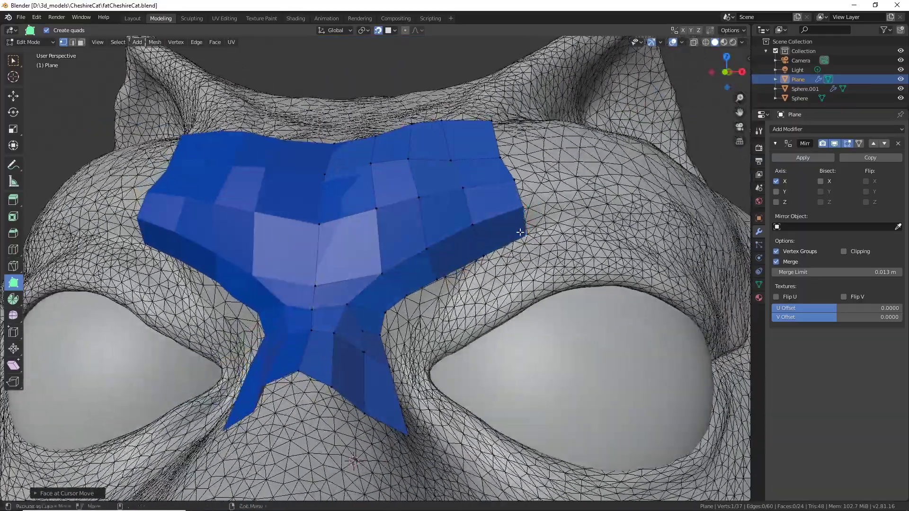
scroll(519, 232, down, 4)
middle_drag(515, 247, 526, 308)
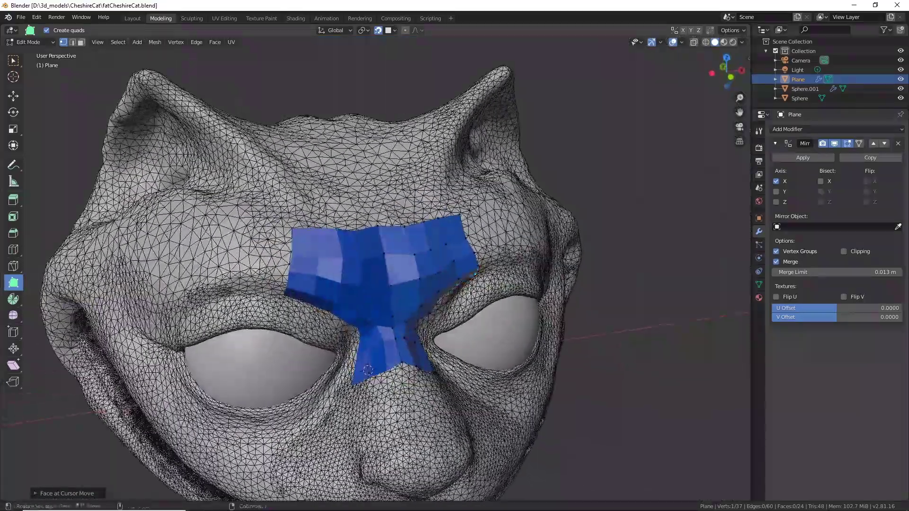
scroll(469, 292, up, 4)
middle_drag(468, 292, 400, 270)
scroll(469, 300, down, 4)
scroll(397, 269, up, 6)
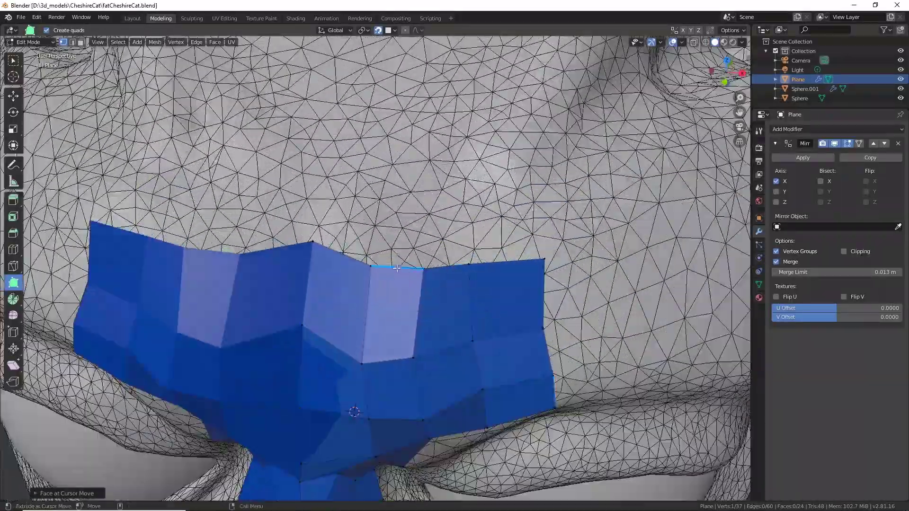
Even out the spacing of the forehead mesh's top-edge vertices and the interior vertices below them.
ctrl+click(423, 266)
drag(474, 263, 484, 265)
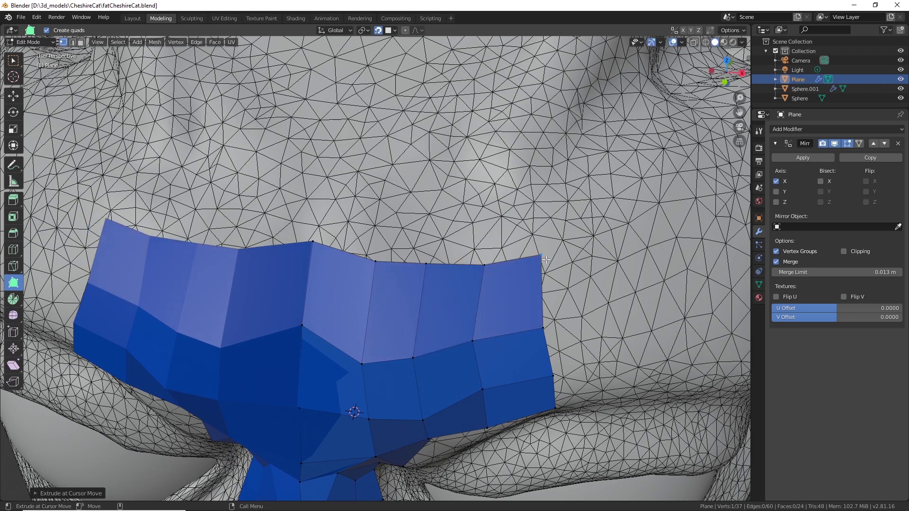
middle_drag(546, 266, 387, 293)
drag(323, 273, 446, 268)
drag(443, 319, 448, 320)
drag(379, 346, 379, 336)
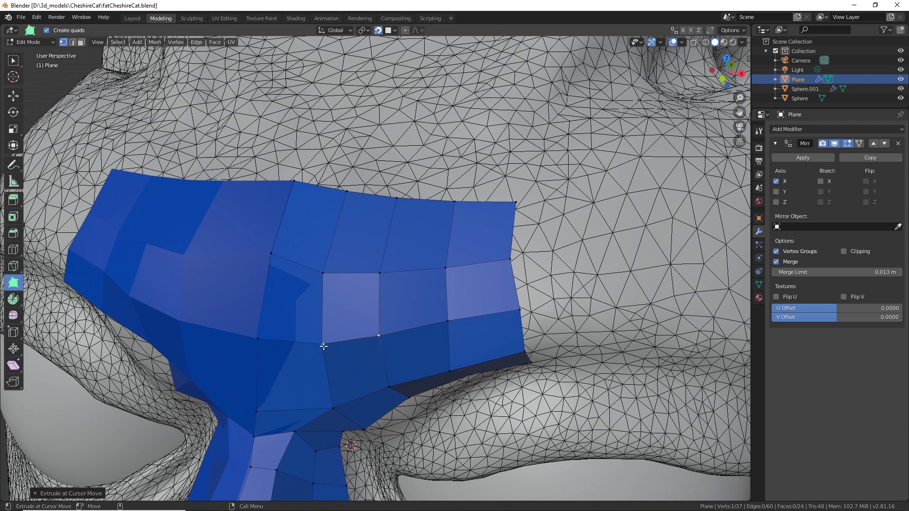
drag(323, 347, 323, 346)
Align the outer column of forehead vertices and shift the brow row's outer lower corner down onto the brow.
drag(518, 202, 516, 207)
drag(511, 259, 516, 261)
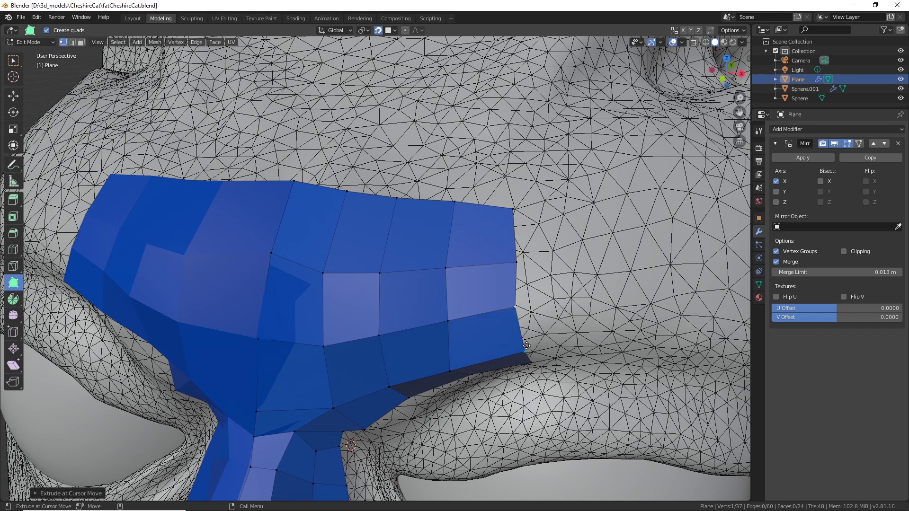
drag(527, 347, 530, 363)
middle_drag(530, 363, 431, 261)
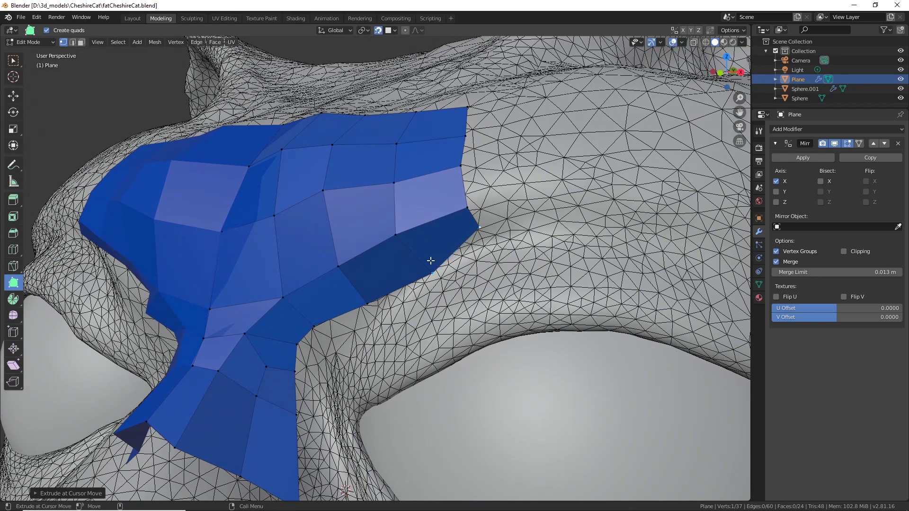
drag(479, 237, 422, 259)
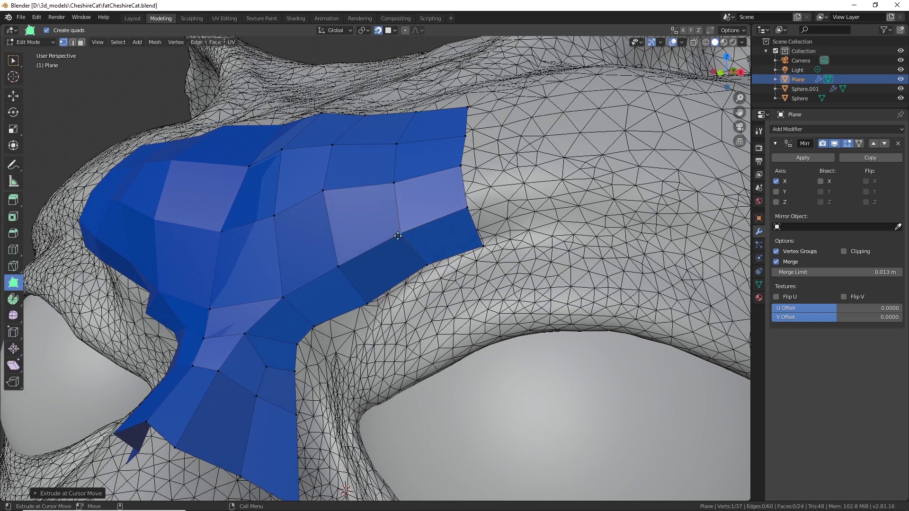
Smooth the vertex flow along the lower brow rows and down the side of the nose bridge.
drag(338, 267, 340, 263)
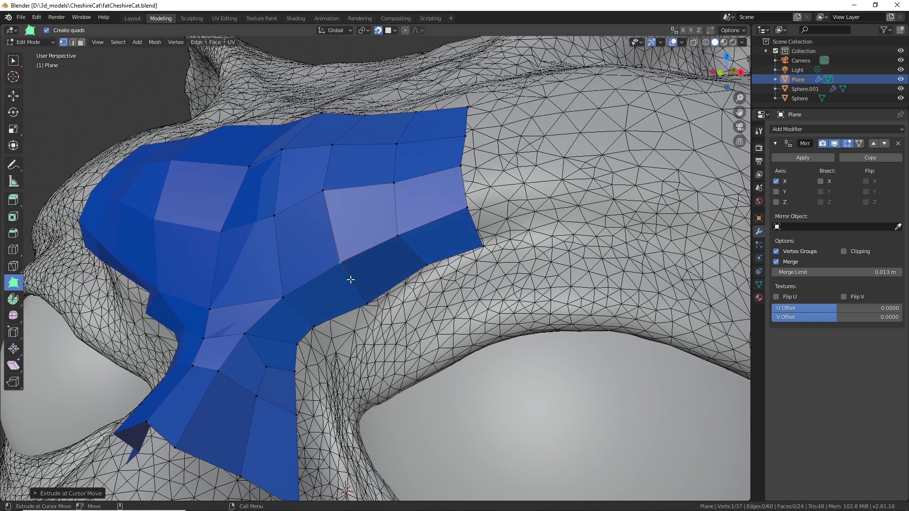
drag(366, 303, 360, 301)
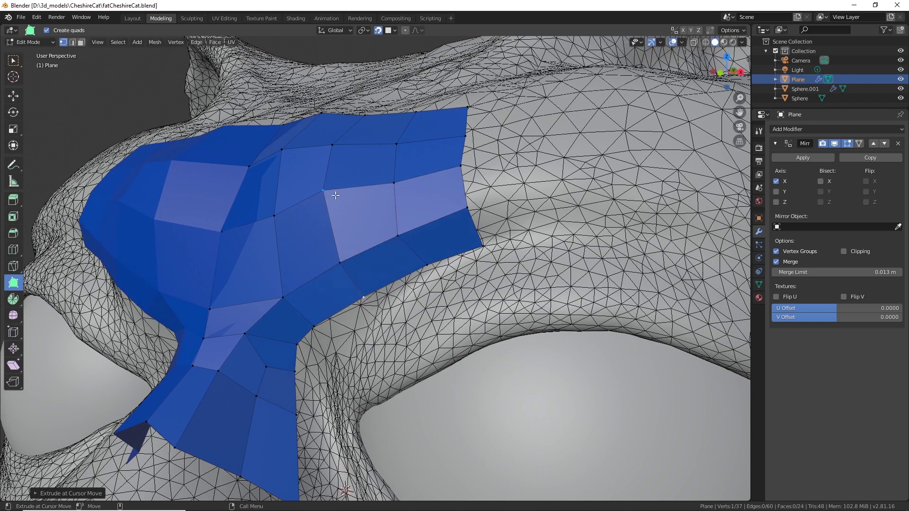
drag(323, 191, 319, 191)
drag(283, 306, 277, 289)
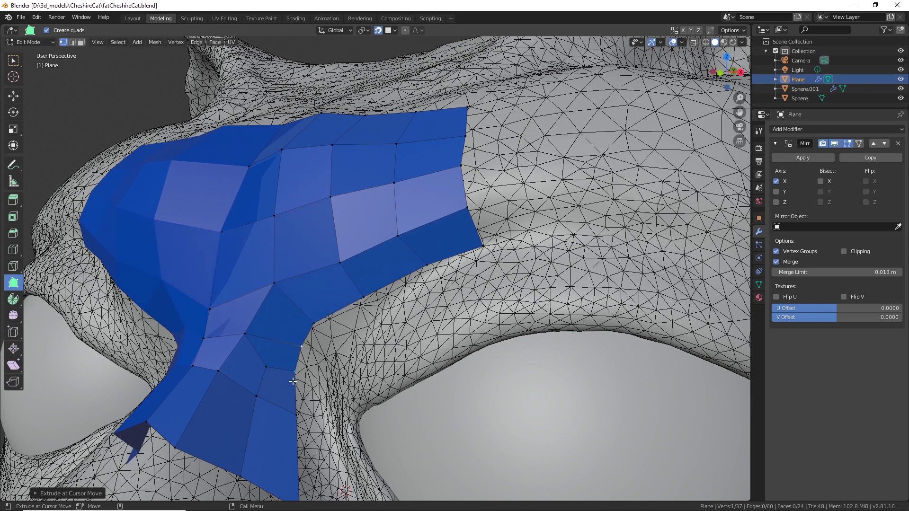
drag(219, 372, 227, 373)
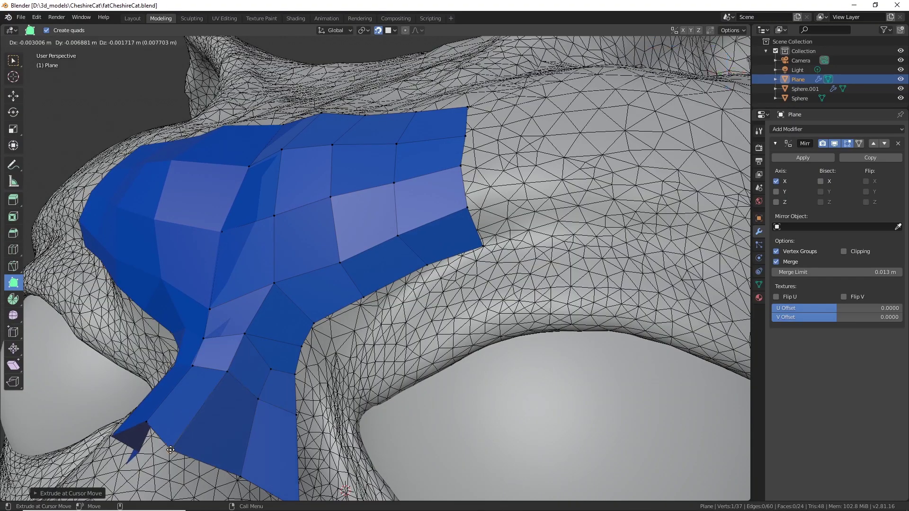
drag(175, 448, 195, 441)
Extrude a new row of quads down the nose from the nose-bridge mesh's bottom edge.
shift+middle_drag(195, 436, 312, 280)
scroll(341, 311, down, 3)
drag(343, 259, 315, 307)
scroll(360, 284, up, 2)
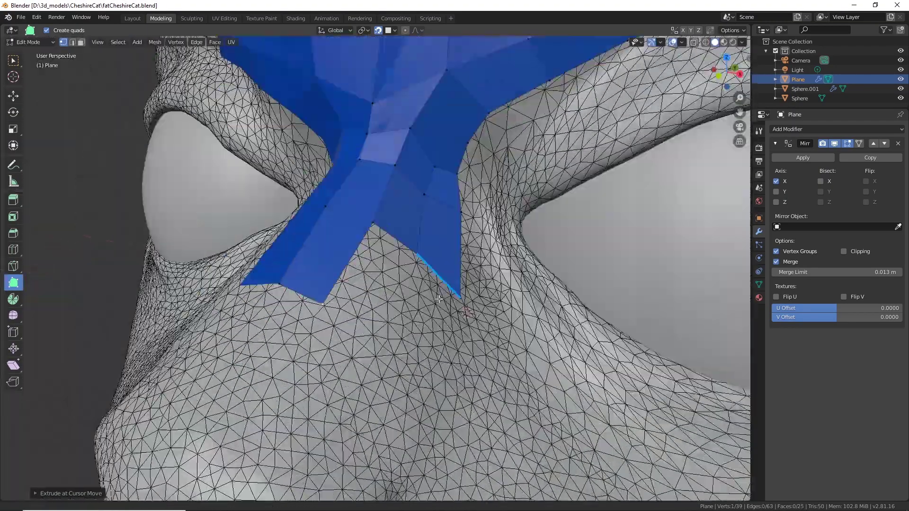
shift+middle_drag(308, 303, 390, 288)
drag(387, 286, 390, 368)
ctrl+click(479, 308)
ctrl+click(418, 337)
middle_drag(479, 309, 386, 308)
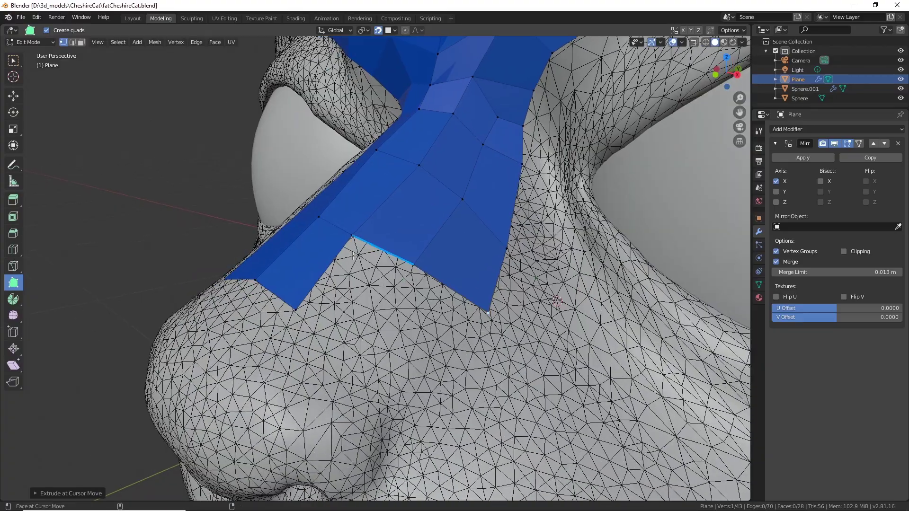
ctrl+click(382, 346)
ctrl+click(455, 373)
Add another row of quads lower on the nose, running from the centre outward to its side.
scroll(456, 360, down, 4)
middle_drag(436, 341, 412, 303)
scroll(426, 275, up, 4)
drag(445, 248, 466, 266)
middle_drag(466, 266, 412, 332)
ctrl+click(412, 292)
ctrl+click(453, 265)
ctrl+click(513, 234)
ctrl+click(560, 208)
Build a narrow strip of quads down the side of the nose beside the inner eye corner and join it to the nose mesh.
middle_drag(474, 265, 554, 265)
shift+middle_drag(379, 327, 365, 270)
scroll(364, 270, up, 4)
ctrl+click(326, 275)
scroll(303, 297, down, 4)
shift+middle_drag(303, 297, 360, 199)
drag(363, 190, 354, 269)
drag(400, 298, 378, 239)
drag(380, 208, 402, 222)
ctrl+click(397, 295)
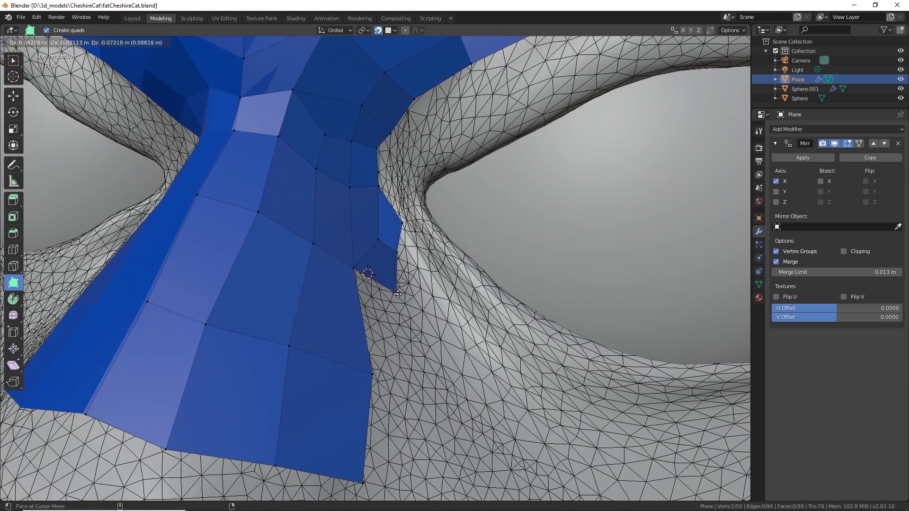
ctrl+click(410, 397)
drag(373, 374, 359, 370)
Build a row of quads from the inner eye corner outward along the upper eyelid and even out its outer vertices.
middle_drag(374, 346, 408, 341)
shift+middle_drag(407, 332, 383, 252)
scroll(384, 252, up, 2)
drag(355, 237, 393, 241)
drag(390, 216, 397, 243)
ctrl+drag(351, 213, 421, 221)
ctrl+drag(373, 195, 465, 195)
ctrl+drag(413, 150, 527, 161)
drag(421, 221, 419, 221)
drag(411, 148, 419, 152)
drag(465, 195, 468, 195)
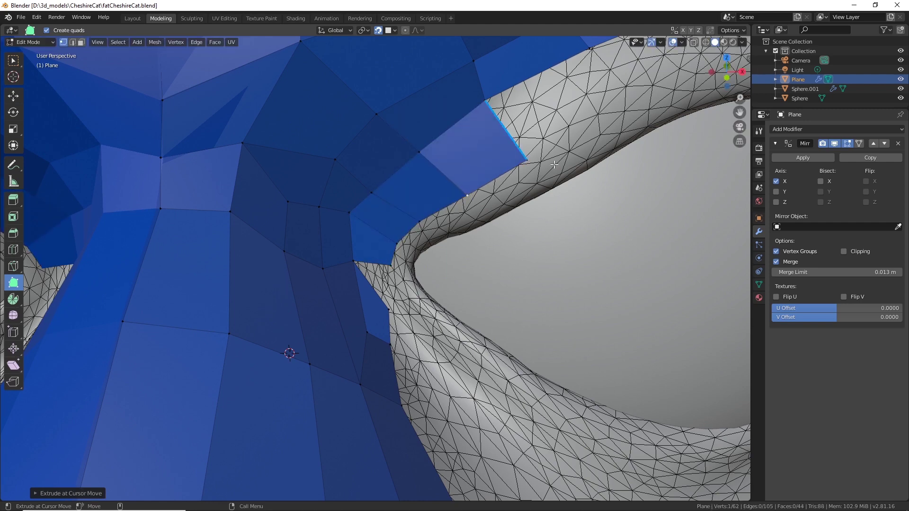
Fill the gap under the inner eye corner with a quad and extend the mesh with quads onto the lower eyelid.
ctrl+drag(359, 266, 417, 302)
drag(389, 310, 393, 315)
drag(417, 301, 412, 300)
middle_drag(391, 264, 356, 217)
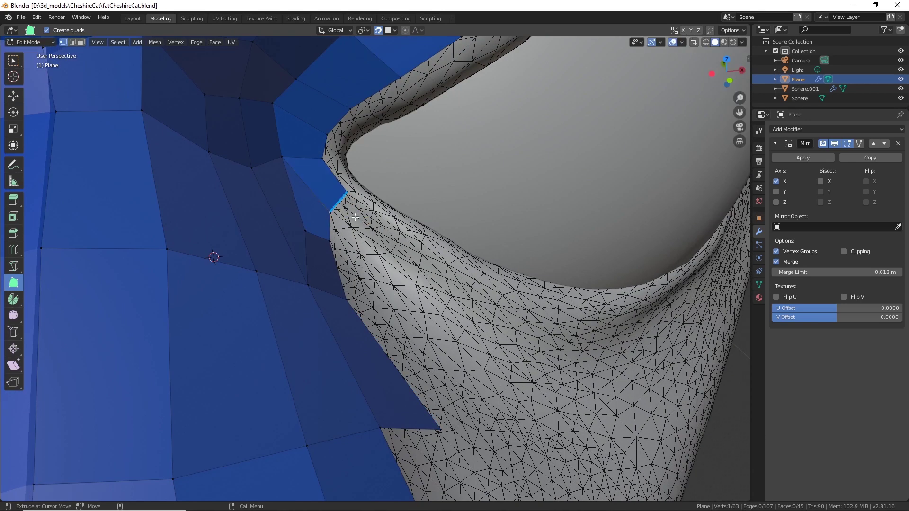
drag(337, 203, 402, 251)
drag(393, 262, 380, 325)
Reshape the vertices beside the nose below the inner eye corner and add a quad towards the cheek.
middle_drag(380, 322, 332, 280)
drag(311, 249, 249, 201)
drag(295, 322, 278, 313)
ctrl+drag(265, 210, 310, 331)
drag(296, 216, 303, 241)
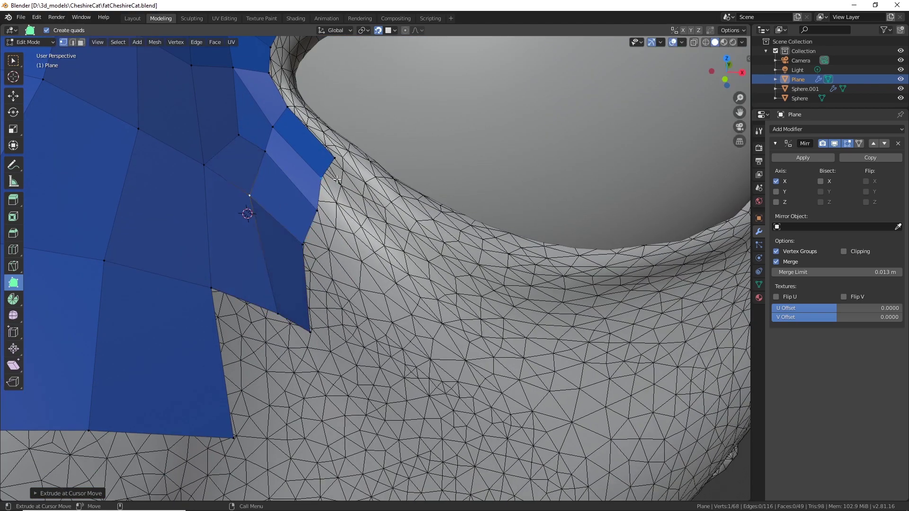
Extend a narrow strip of quads along the lower eyelid and reshape the outer end of the upper eyelid row.
drag(330, 169, 394, 241)
drag(401, 227, 491, 299)
scroll(478, 293, down, 4)
middle_drag(479, 294, 450, 332)
ctrl+drag(348, 179, 387, 177)
ctrl+drag(403, 163, 431, 160)
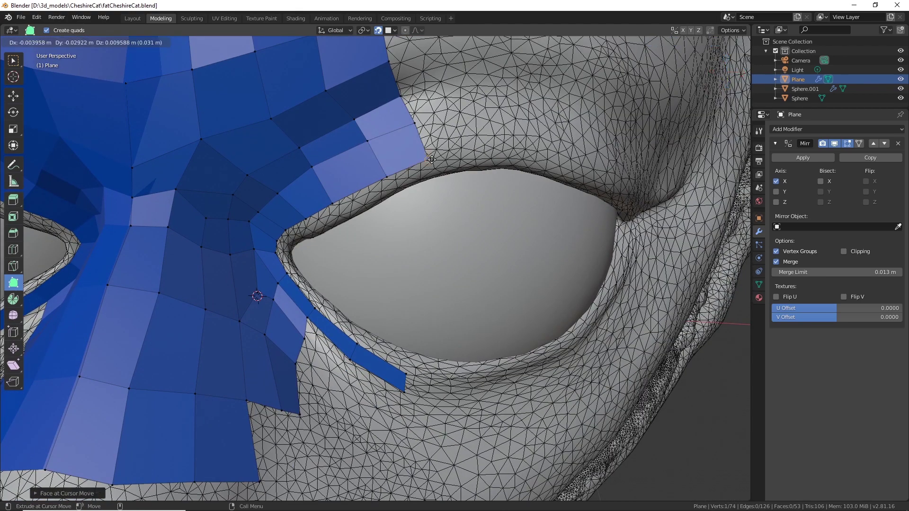
Lengthen the lower eyelid strip and add a second row of quads beneath it towards the cheek.
middle_drag(427, 303, 438, 256)
scroll(438, 279, up, 3)
drag(442, 295, 535, 311)
middle_drag(526, 308, 474, 299)
ctrl+drag(204, 209, 220, 299)
scroll(221, 297, down, 3)
middle_drag(220, 297, 232, 312)
ctrl+drag(244, 278, 292, 360)
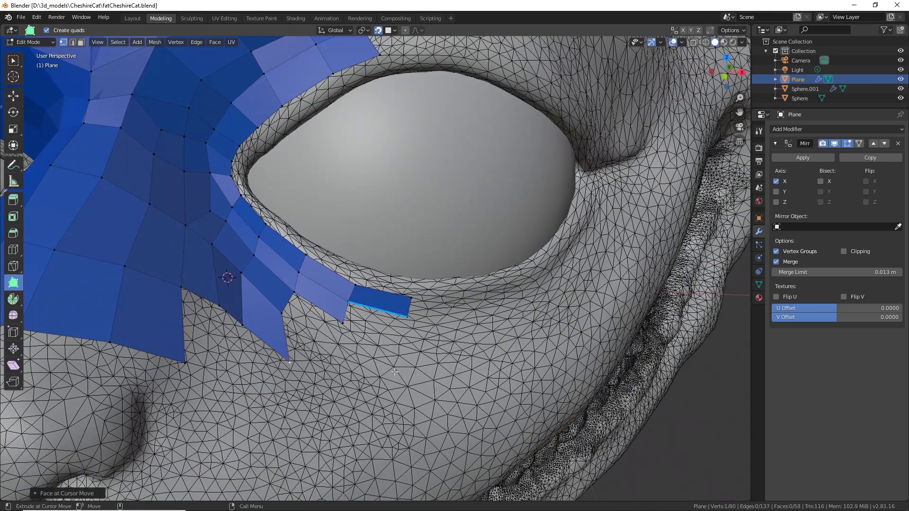
Add a column of quads extending the mesh outward over the brow, from the forehead down to the upper eyelid.
middle_drag(395, 372, 422, 322)
shift+middle_drag(418, 114, 357, 329)
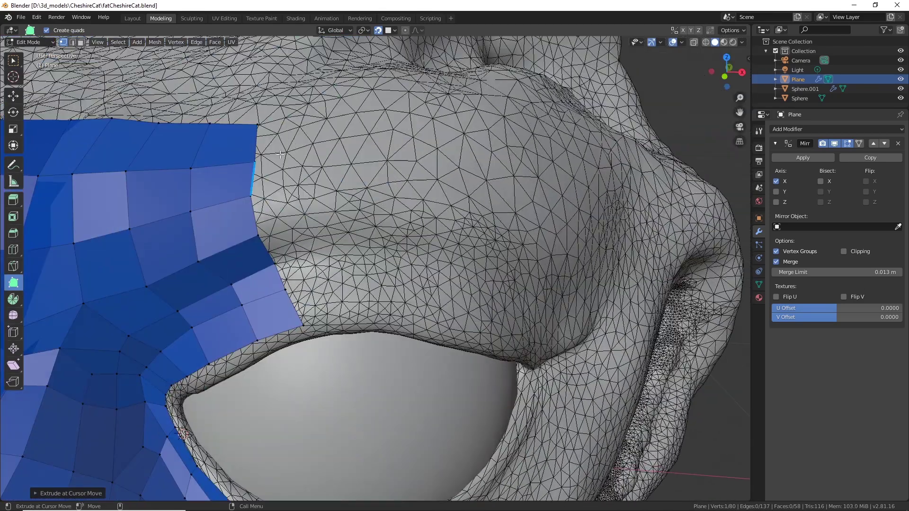
drag(256, 144, 345, 130)
ctrl+drag(254, 163, 344, 177)
ctrl+drag(254, 199, 347, 214)
ctrl+drag(260, 236, 349, 240)
ctrl+drag(276, 264, 350, 275)
ctrl+drag(290, 289, 352, 322)
key(ctrl+z)
middle_drag(336, 302, 332, 277)
drag(248, 252, 245, 256)
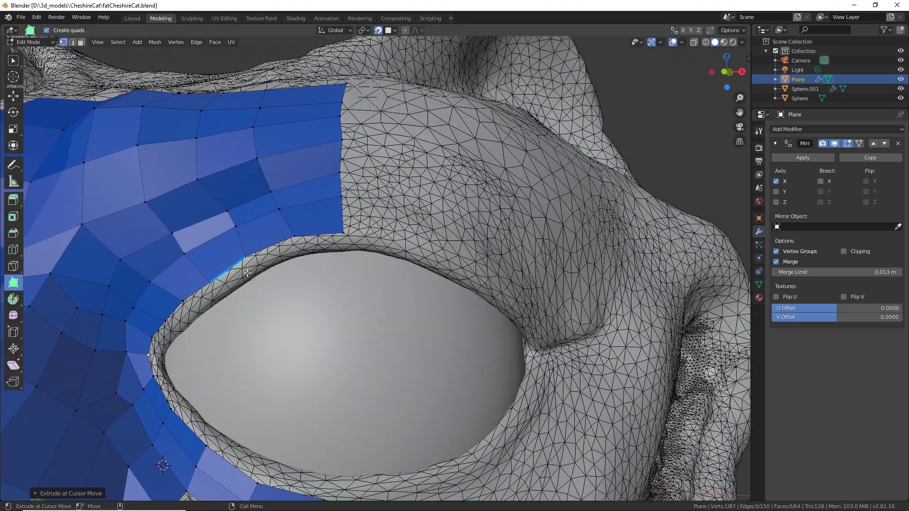
Hide the eyeball object Sphere.001 and build the first quads from the inner eye corner into the eye socket.
middle_drag(415, 214, 412, 270)
scroll(412, 270, down, 6)
scroll(379, 304, up, 4)
shift+middle_drag(357, 316, 500, 208)
click(901, 88)
scroll(331, 355, up, 3)
shift+middle_drag(332, 356, 408, 227)
drag(238, 272, 263, 287)
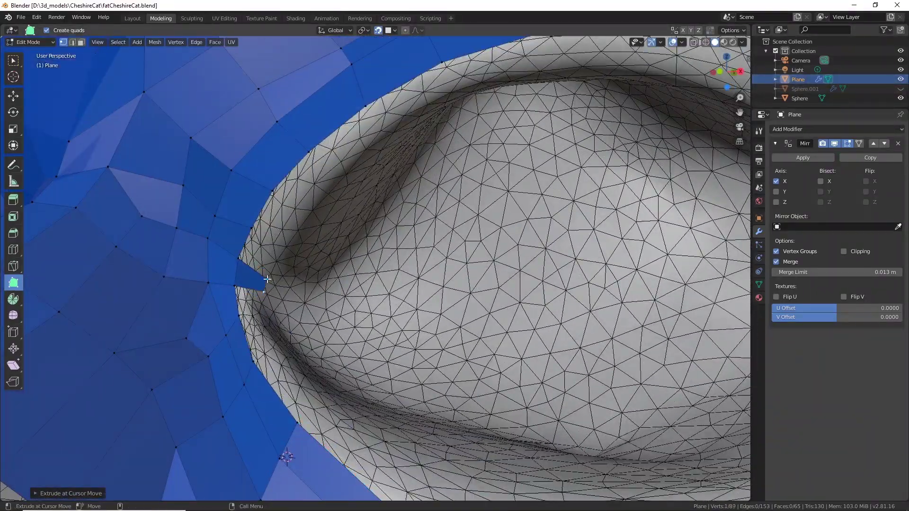
middle_drag(262, 290, 94, 311)
drag(95, 311, 163, 324)
middle_drag(163, 324, 321, 305)
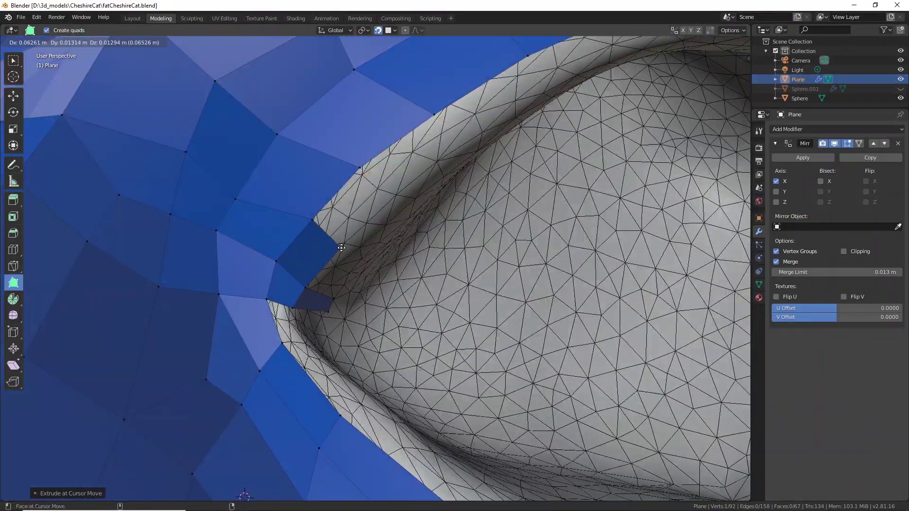
Build a row of quads along the upper eyelid's rim out to the edge of the brow mesh.
ctrl+drag(374, 177, 455, 152)
shift+middle_drag(455, 152, 289, 276)
ctrl+drag(284, 238, 373, 217)
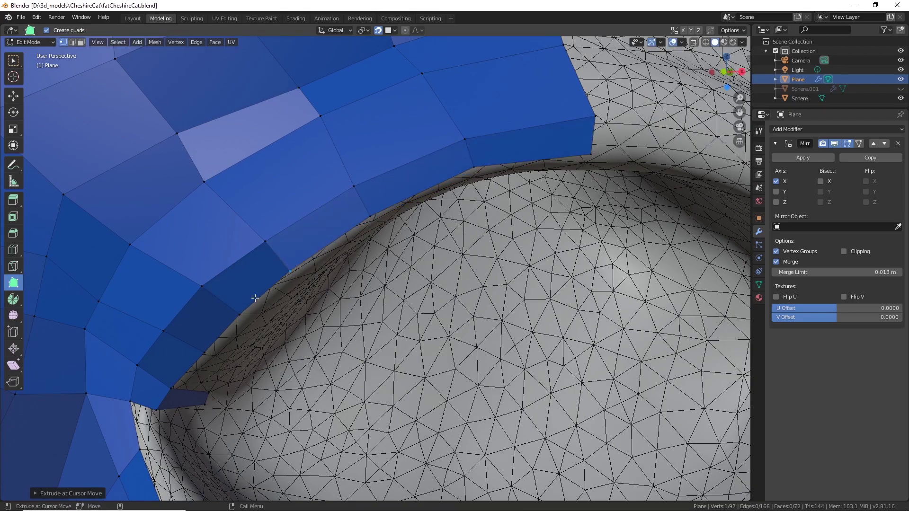
drag(204, 353, 201, 356)
Build a row of quads along the lower eyelid's rim from the inner eye corner outward.
shift+middle_drag(201, 356, 369, 241)
scroll(370, 241, up, 3)
ctrl+drag(473, 389, 475, 391)
middle_drag(475, 392, 402, 293)
ctrl+drag(403, 294, 415, 303)
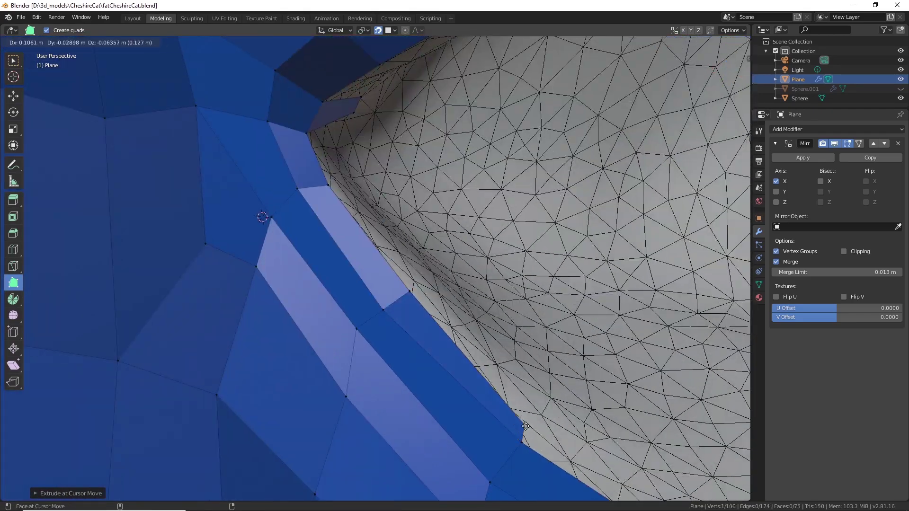
middle_drag(414, 303, 327, 251)
ctrl+drag(327, 251, 397, 310)
middle_drag(397, 310, 275, 306)
ctrl+drag(437, 381, 439, 382)
middle_drag(439, 381, 355, 265)
ctrl+drag(356, 265, 378, 275)
middle_drag(379, 275, 495, 326)
scroll(441, 322, down, 3)
scroll(442, 322, down, 2)
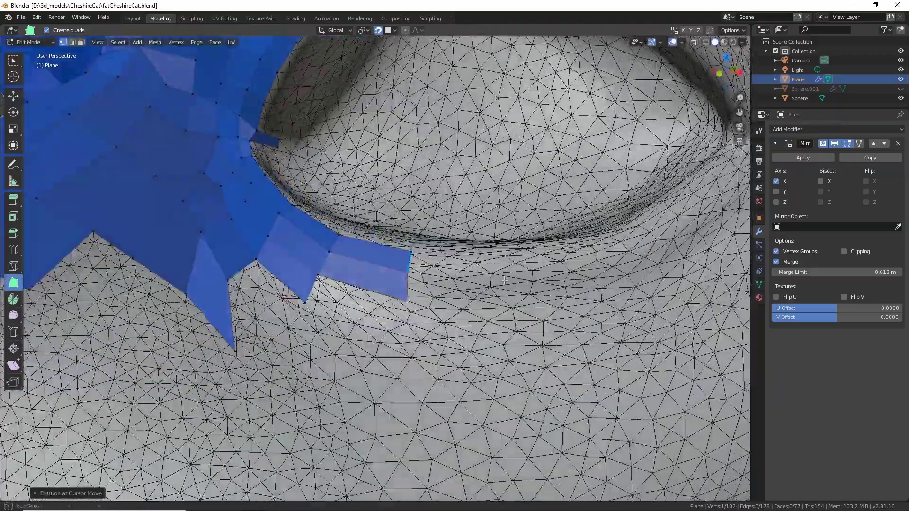
Add a second, deeper row of quads along the inside of the upper eyelid from the inner eye corner outward.
middle_drag(441, 322, 360, 289)
scroll(360, 289, up, 4)
shift+middle_drag(338, 86, 398, 276)
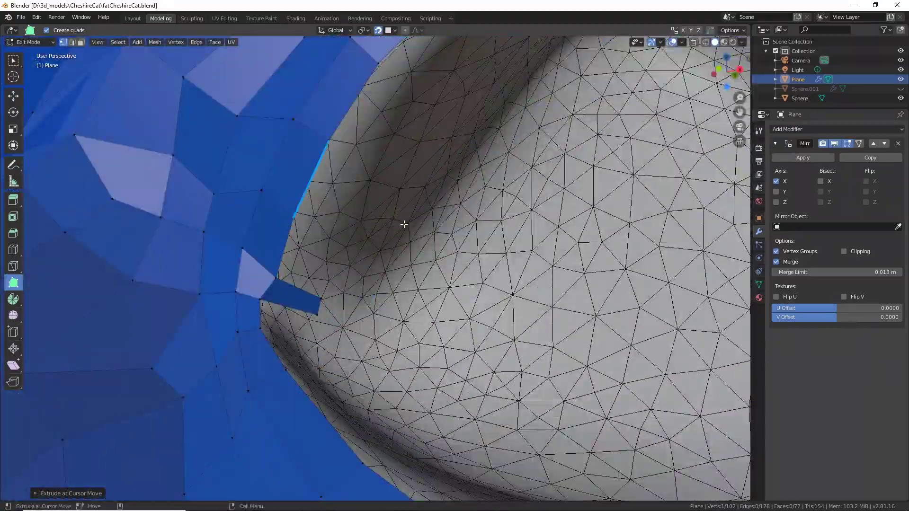
scroll(404, 224, down, 3)
middle_drag(404, 224, 360, 237)
ctrl+drag(346, 244, 351, 248)
middle_drag(351, 247, 374, 265)
ctrl+drag(378, 248, 386, 256)
middle_drag(385, 256, 369, 241)
ctrl+drag(373, 246, 378, 250)
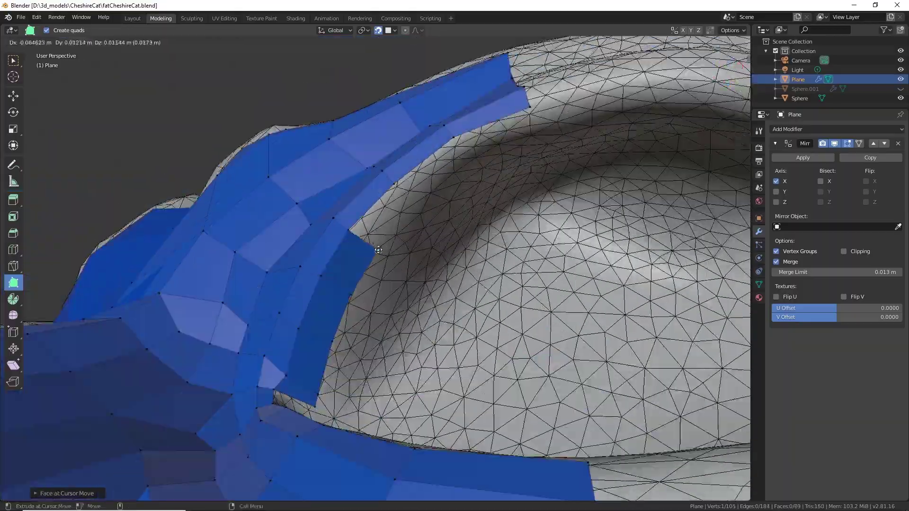
middle_drag(379, 251, 376, 284)
ctrl+drag(426, 227, 434, 232)
middle_drag(434, 232, 341, 303)
scroll(332, 308, up, 3)
ctrl+drag(303, 313, 310, 318)
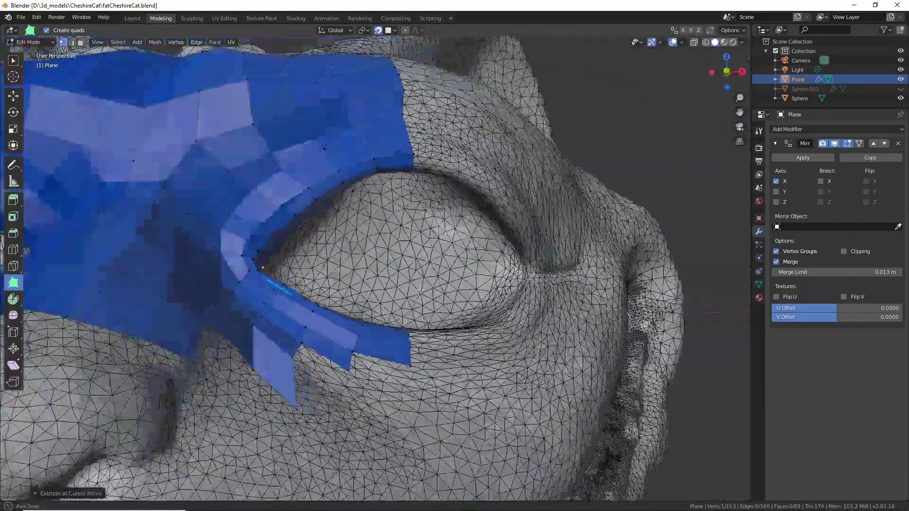
Build a vertical strip of quads across the eye socket, from the upper eyelid down and from the lower eyelid up.
scroll(421, 291, down, 3)
middle_drag(421, 291, 399, 320)
scroll(399, 319, down, 2)
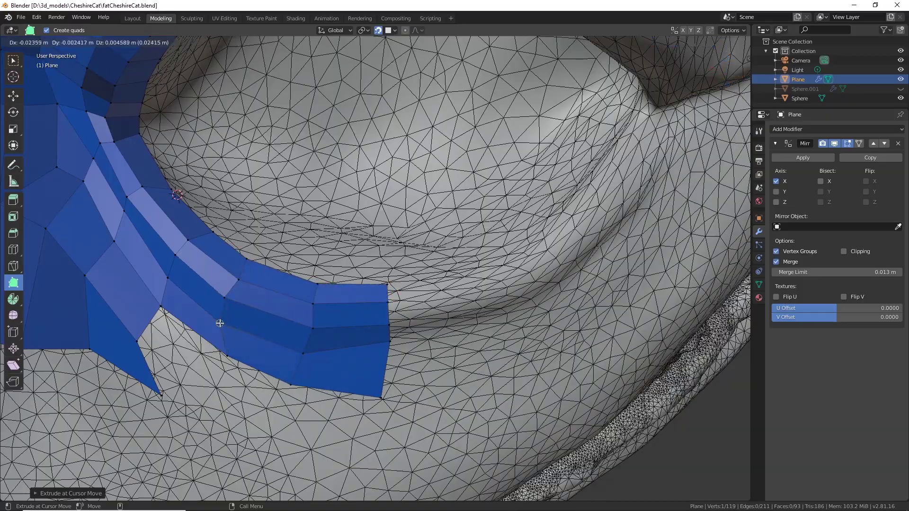
middle_drag(220, 324, 299, 194)
drag(322, 240, 345, 258)
middle_drag(372, 268, 366, 289)
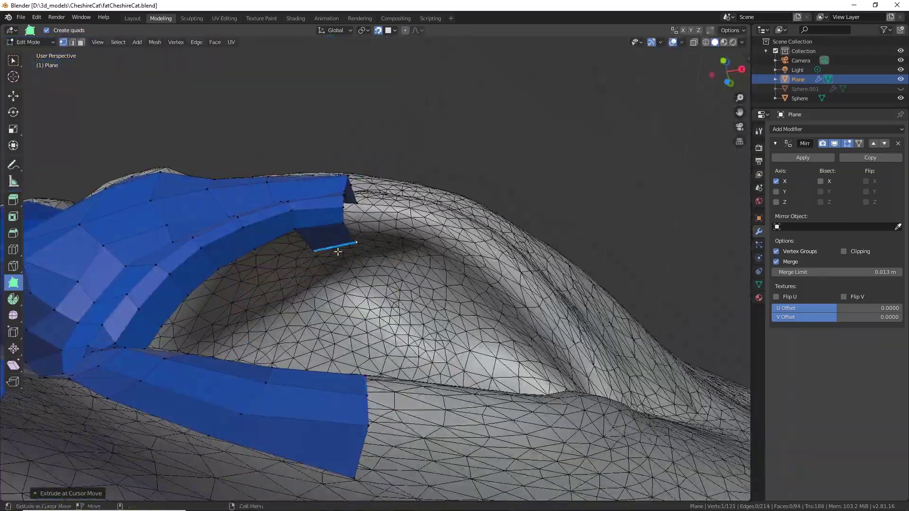
drag(337, 250, 345, 271)
middle_drag(345, 270, 350, 318)
drag(352, 196, 354, 258)
middle_drag(354, 258, 318, 241)
drag(341, 217, 340, 238)
middle_drag(346, 291, 342, 265)
drag(337, 363, 337, 246)
middle_drag(333, 265, 408, 176)
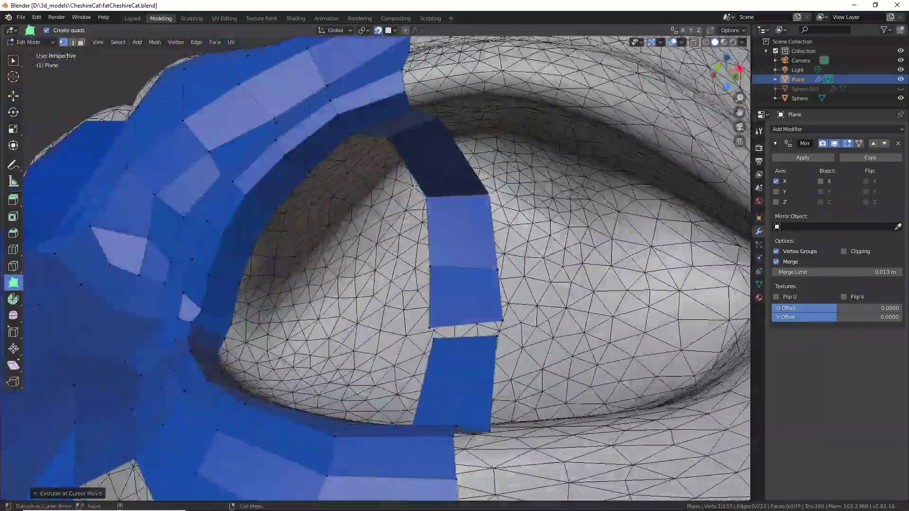
Widen the vertical strip in the eye socket with more quads towards the inner eye corner, above and below the gap.
drag(408, 166, 367, 194)
middle_drag(367, 194, 342, 180)
drag(339, 167, 334, 282)
middle_drag(334, 282, 356, 327)
drag(358, 314, 330, 265)
drag(385, 271, 358, 218)
drag(413, 220, 412, 91)
middle_drag(497, 274, 426, 279)
drag(502, 280, 498, 167)
middle_drag(497, 166, 466, 185)
drag(524, 220, 456, 209)
middle_drag(455, 208, 393, 156)
middle_drag(429, 127, 412, 161)
drag(403, 177, 375, 172)
middle_drag(375, 172, 379, 227)
Merge the neighbouring loose vertices inside the eye socket.
key(w)
drag(367, 255, 383, 243)
right_click(376, 245)
mouse_move(353, 428)
click(414, 449)
middle_drag(402, 260, 373, 152)
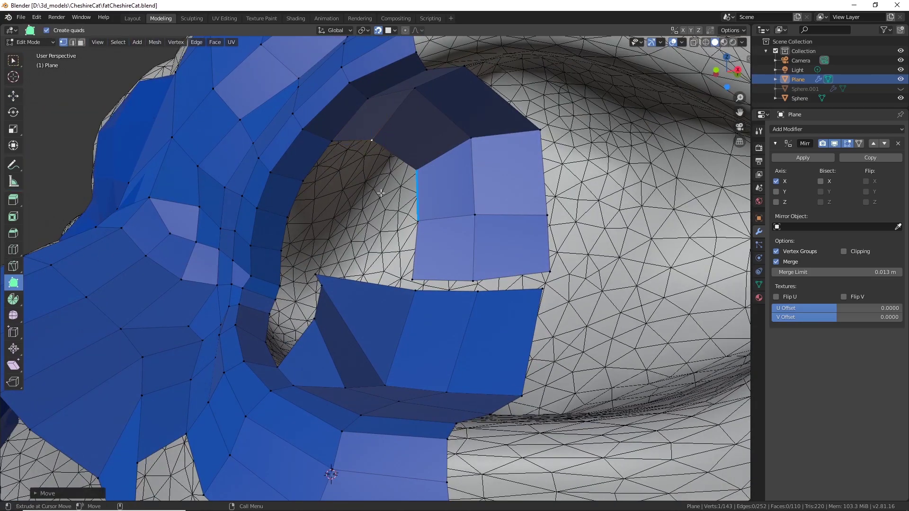
middle_drag(381, 193, 364, 111)
drag(300, 200, 311, 218)
middle_drag(369, 109, 396, 222)
ctrl+drag(393, 249, 420, 255)
ctrl+drag(410, 292, 427, 302)
ctrl+drag(412, 342, 424, 354)
middle_drag(425, 354, 379, 228)
key(ctrl+z)
key(ctrl+z)
middle_drag(426, 264, 417, 327)
key(ctrl+z)
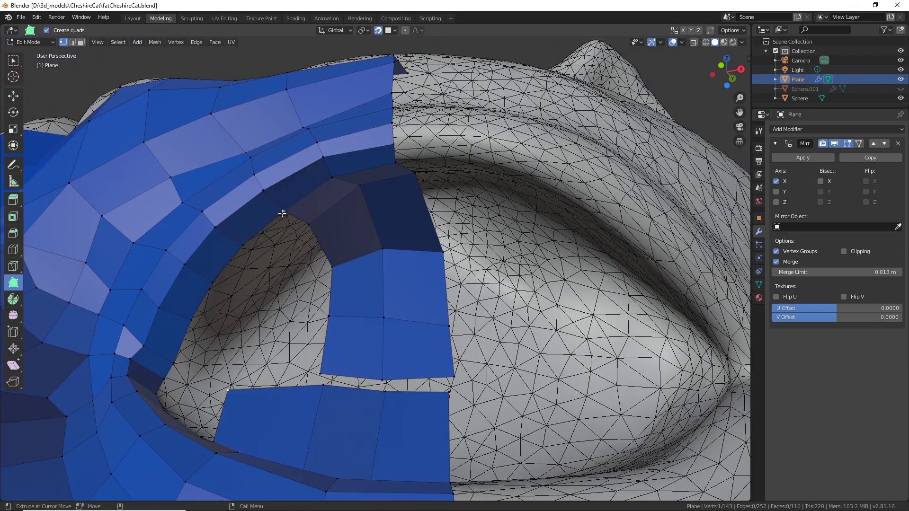
Fill the inner part of the eye socket with quads joining the central strip to the eyelid rows.
ctrl+drag(282, 213, 270, 250)
ctrl+drag(327, 287, 273, 324)
middle_drag(274, 325, 284, 265)
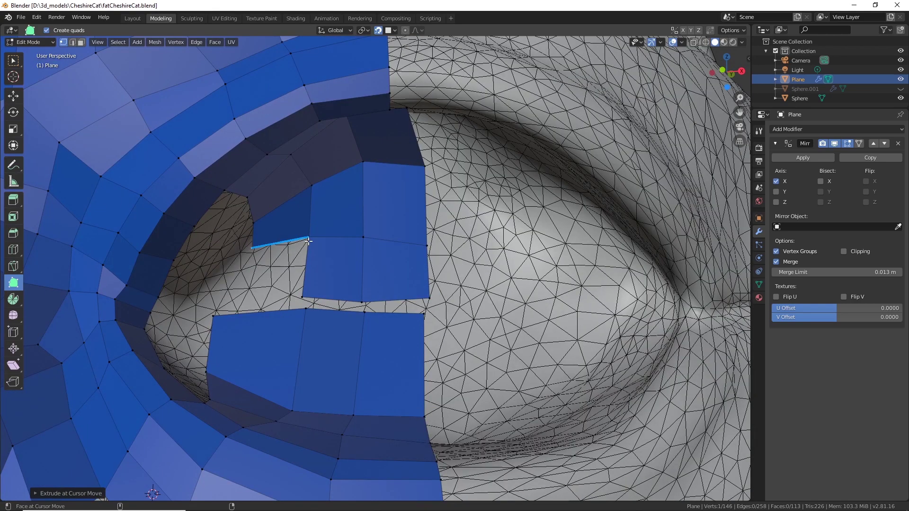
ctrl+drag(295, 254, 246, 296)
middle_drag(247, 296, 273, 369)
ctrl+drag(258, 369, 295, 402)
middle_drag(308, 400, 348, 213)
ctrl+drag(306, 210, 344, 118)
Merge the adjacent vertices of the lower socket quads near the inner eye corner.
key(w)
drag(348, 163, 330, 182)
right_click(330, 183)
mouse_move(312, 219)
click(374, 241)
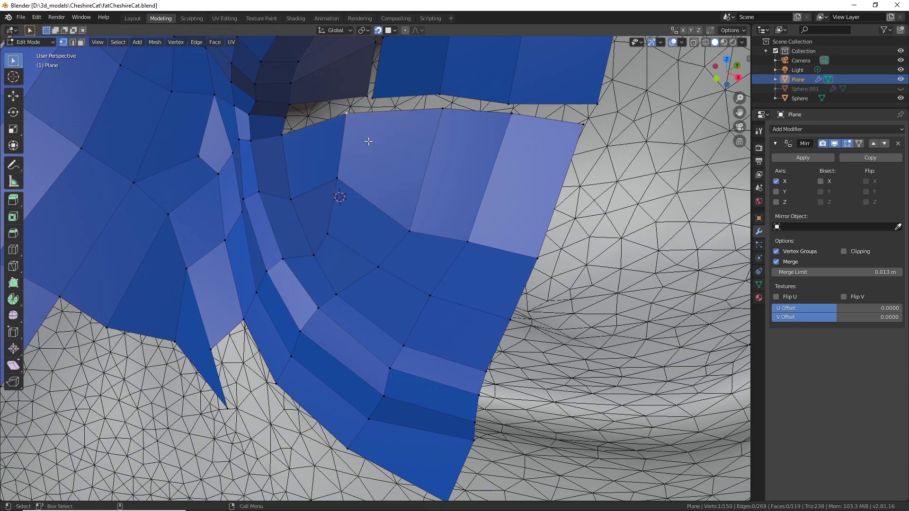
Close the gap between the upper and lower socket quads by joining their facing vertices.
alt+drag(368, 141, 379, 213)
drag(365, 251, 403, 285)
key(g)
alt+drag(421, 237, 432, 213)
key(w)
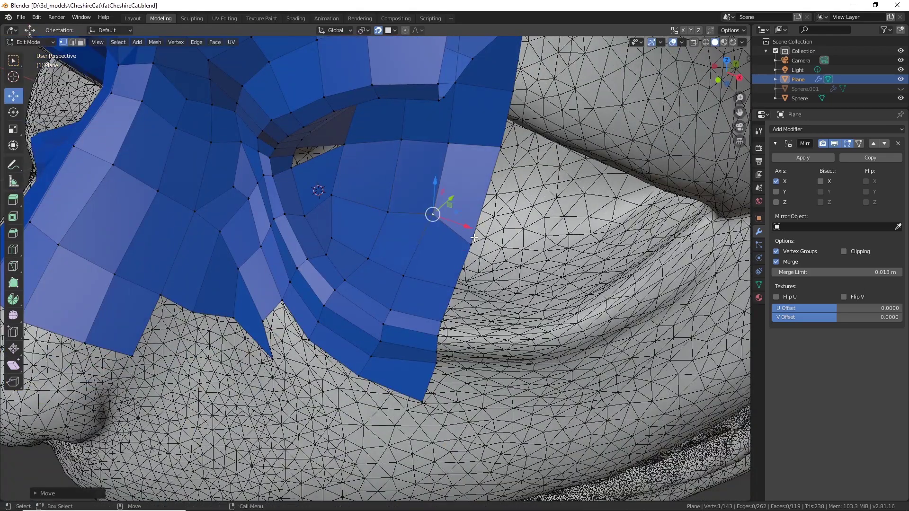
Move the vertices along the joined row across the eye socket to even out the quads.
drag(385, 230, 388, 221)
drag(331, 239, 379, 284)
drag(371, 198, 368, 214)
drag(418, 198, 414, 218)
drag(468, 206, 466, 227)
scroll(335, 199, up, 3)
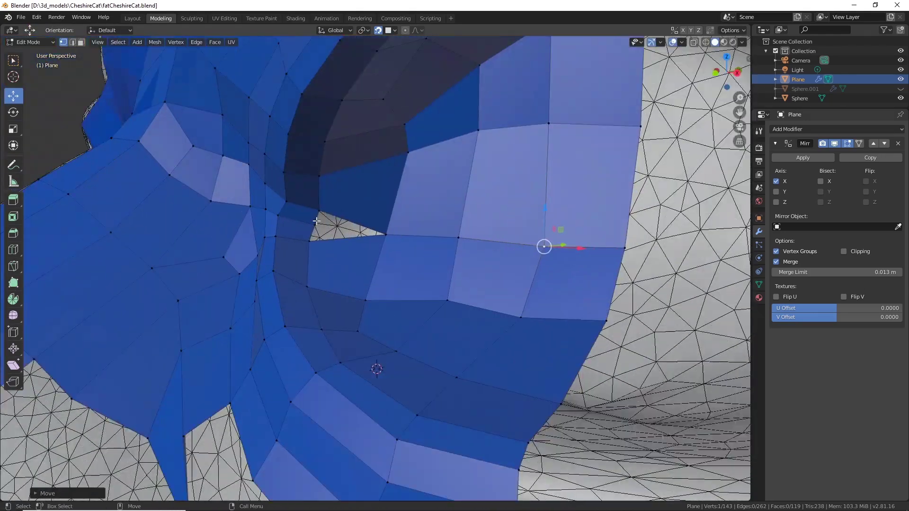
Fill the small remaining hole near the inner eye corner with a face and adjust the vertices around it.
click(319, 212)
shift+click(386, 237)
click(215, 42)
click(229, 146)
alt+drag(417, 265, 374, 237)
drag(350, 194, 346, 203)
click(435, 190)
scroll(426, 228, down, 3)
alt+drag(417, 213, 426, 251)
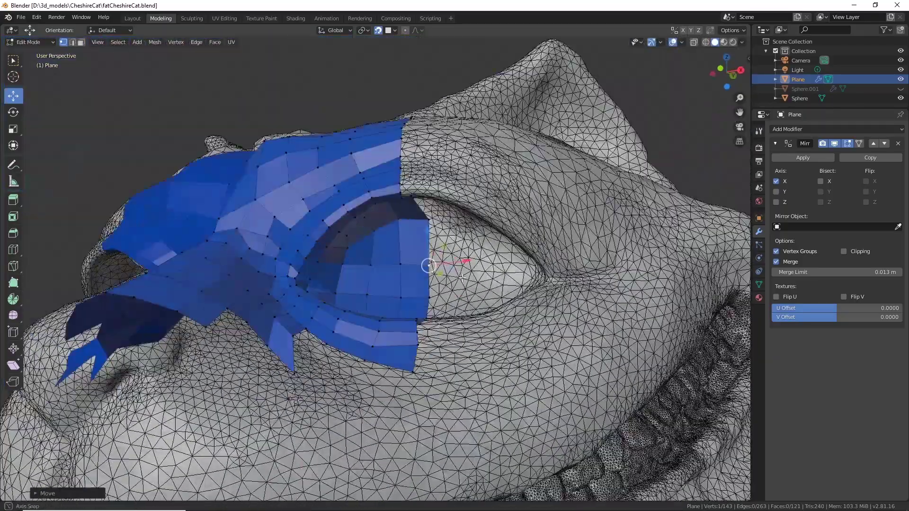
Add quads below the inner eye corner toward the cheek and adjust their outer vertices on the sculpt.
scroll(431, 242, up, 3)
alt+drag(294, 327, 267, 275)
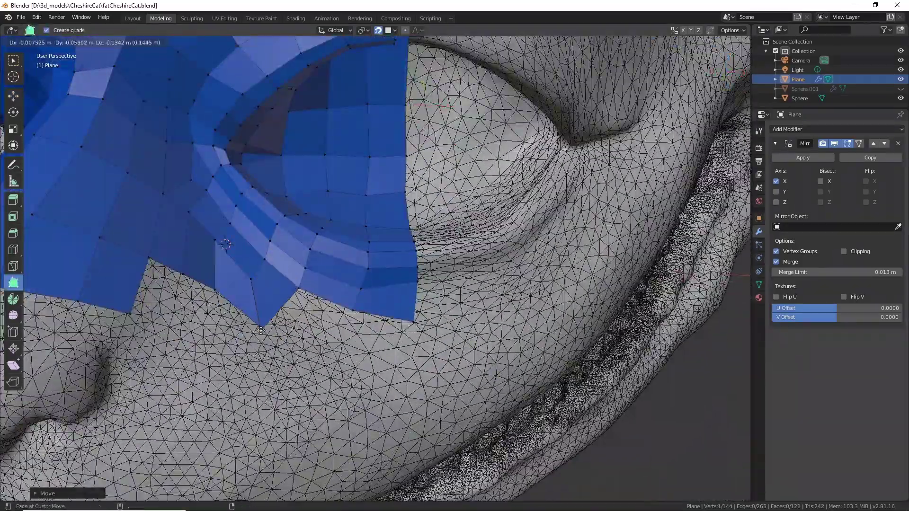
ctrl+click(413, 381)
drag(310, 357, 342, 369)
mouse_move(360, 341)
alt+mouse_down()
mouse_move(365, 365)
mouse_move(303, 350)
mouse_move(355, 327)
alt+mouse_up()
drag(212, 295, 223, 298)
Merge the adjacent vertices of the new cheek quads below the inner eye corner.
middle_drag(264, 333, 327, 282)
scroll(284, 303, up, 3)
click(13, 61)
right_click(206, 293)
mouse_move(209, 295)
click(296, 304)
scroll(322, 312, down, 4)
shift+middle_drag(327, 282, 228, 408)
scroll(227, 379, up, 3)
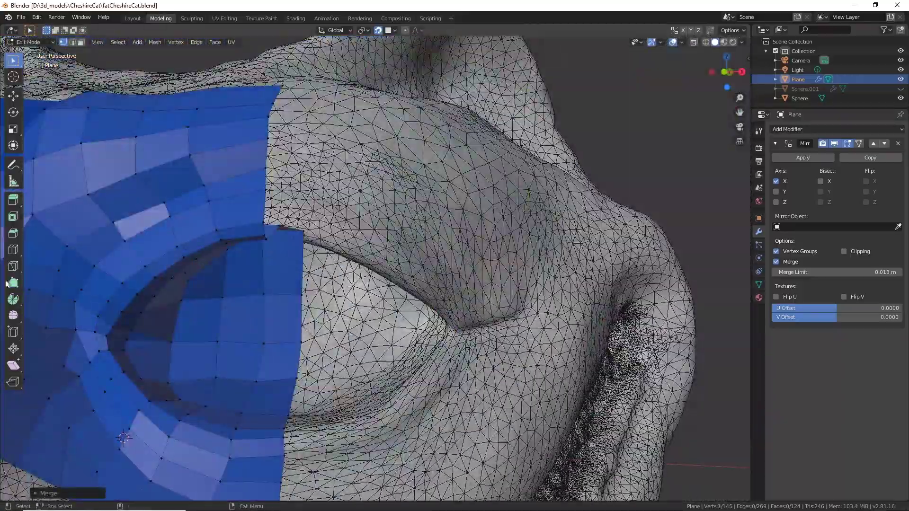
Extrude a strip of quads along the upper eyelid to the outer eye corner.
click(13, 283)
middle_drag(237, 256, 247, 208)
drag(243, 200, 306, 181)
middle_drag(312, 190, 412, 257)
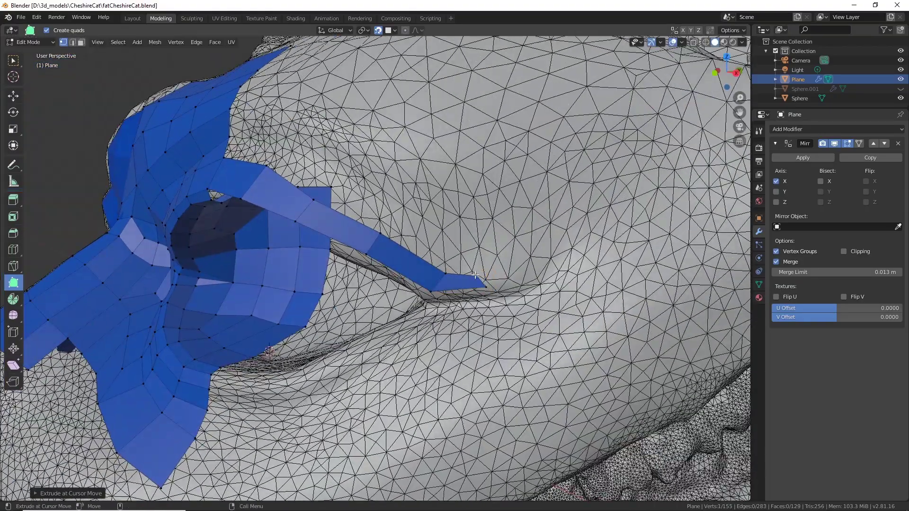
middle_drag(475, 275, 487, 307)
drag(488, 319, 470, 337)
Extrude a strip of quads along the lower eyelid to the outer eye corner.
middle_drag(496, 351, 492, 308)
drag(229, 369, 277, 372)
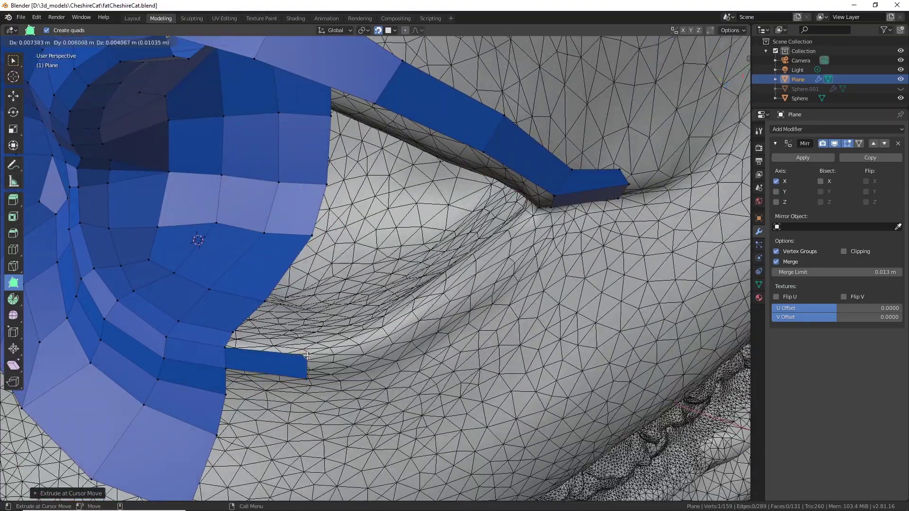
drag(398, 341, 454, 325)
middle_drag(487, 327, 469, 243)
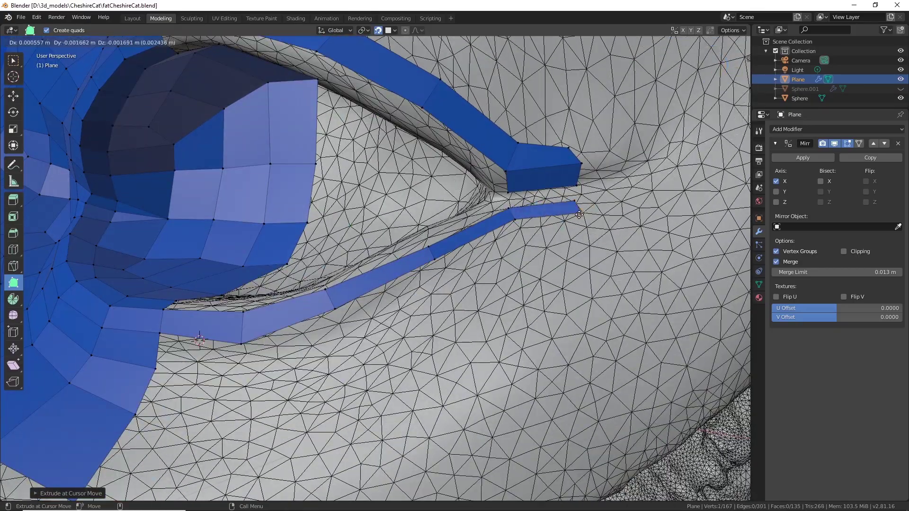
Join the ends of the upper and lower lid strips at the outer eye corner and adjust the lower strip's vertices.
right_click(515, 198)
right_click(576, 189)
click(616, 193)
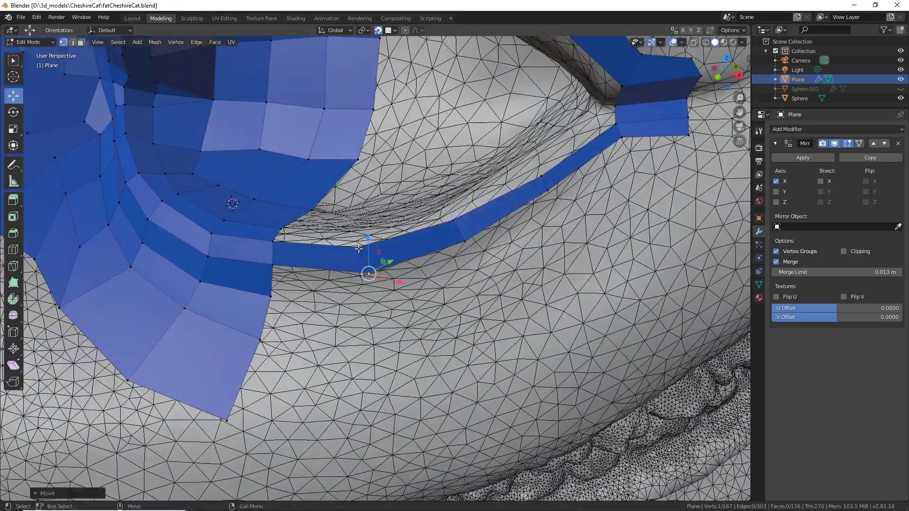
click(360, 249)
middle_drag(360, 248, 368, 248)
Add a second row of quads along both eyelids and merge two vertices near the outer corner with At Last.
scroll(488, 310, down, 3)
alt+drag(488, 310, 503, 292)
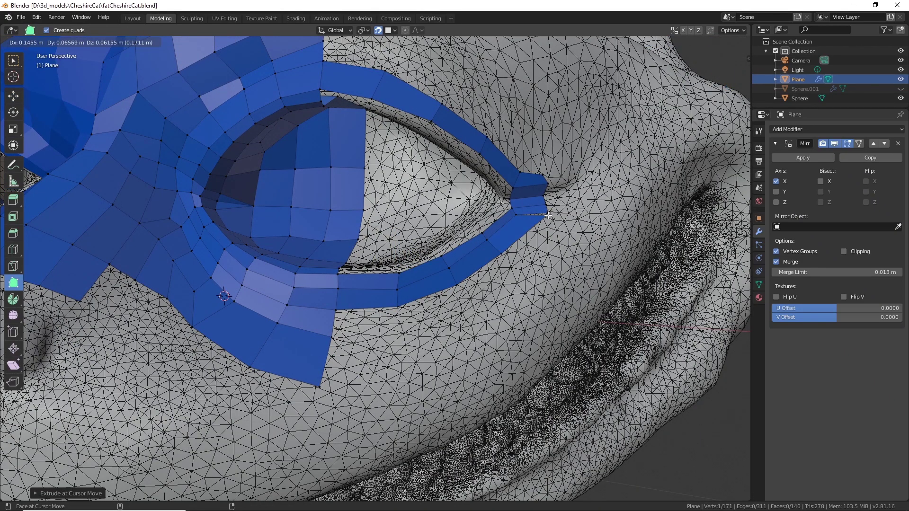
shift+middle_drag(403, 104, 386, 201)
ctrl+drag(322, 150, 378, 149)
click(13, 60)
drag(519, 249, 541, 265)
right_click(525, 260)
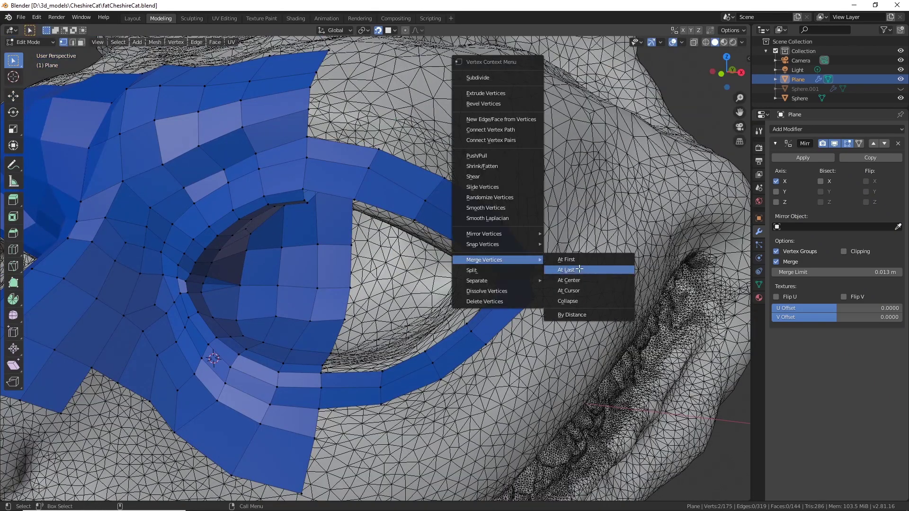
click(578, 270)
Extrude an inner row of quads along the underside of the upper eyelid.
middle_drag(531, 299, 559, 228)
middle_drag(473, 293, 454, 190)
click(13, 282)
scroll(393, 193, up, 1)
drag(364, 141, 364, 164)
middle_drag(426, 304, 503, 221)
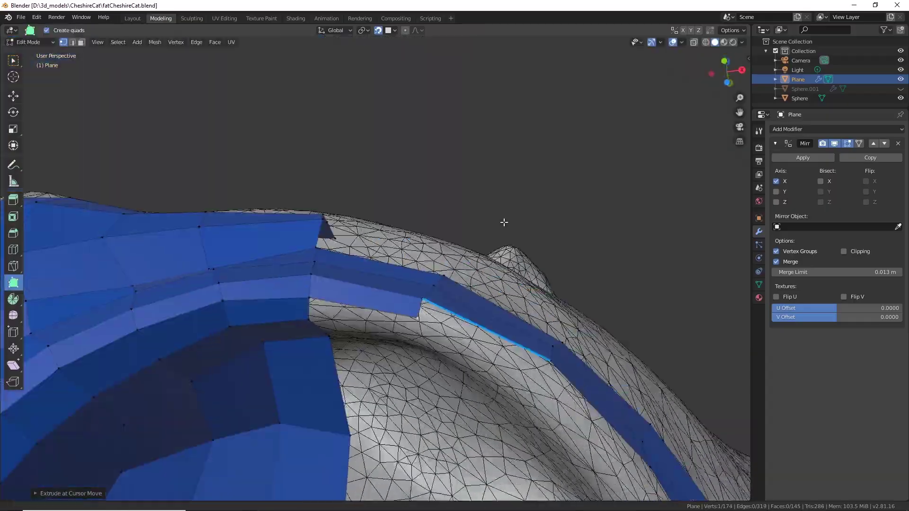
drag(422, 308, 542, 367)
middle_drag(474, 228, 426, 303)
drag(437, 195, 519, 303)
middle_drag(473, 227, 436, 279)
drag(466, 189, 536, 300)
Extrude an inner row of quads along the lower eyelid rim toward the outer eye corner.
middle_drag(402, 213, 416, 247)
drag(498, 343, 493, 324)
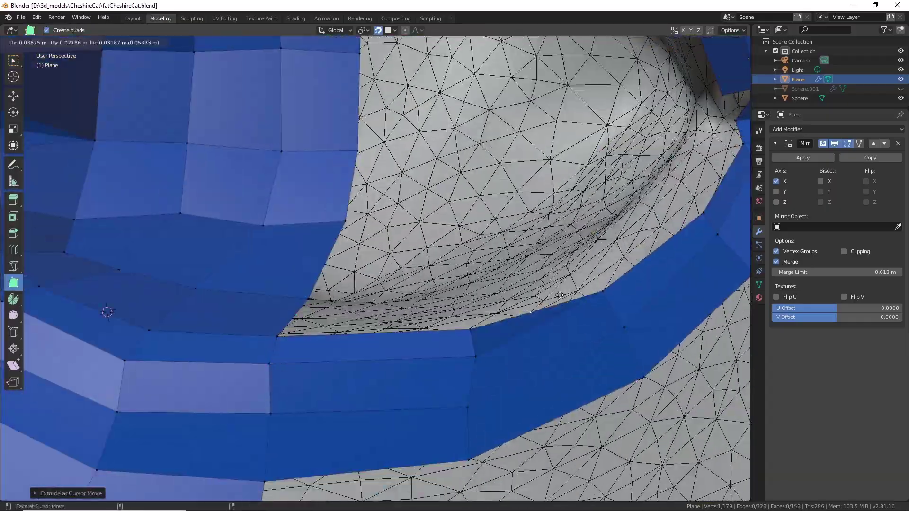
drag(569, 308, 639, 244)
middle_drag(521, 227, 455, 284)
drag(448, 303, 509, 223)
scroll(474, 256, down, 3)
middle_drag(474, 255, 445, 284)
drag(435, 294, 423, 282)
middle_drag(423, 282, 407, 303)
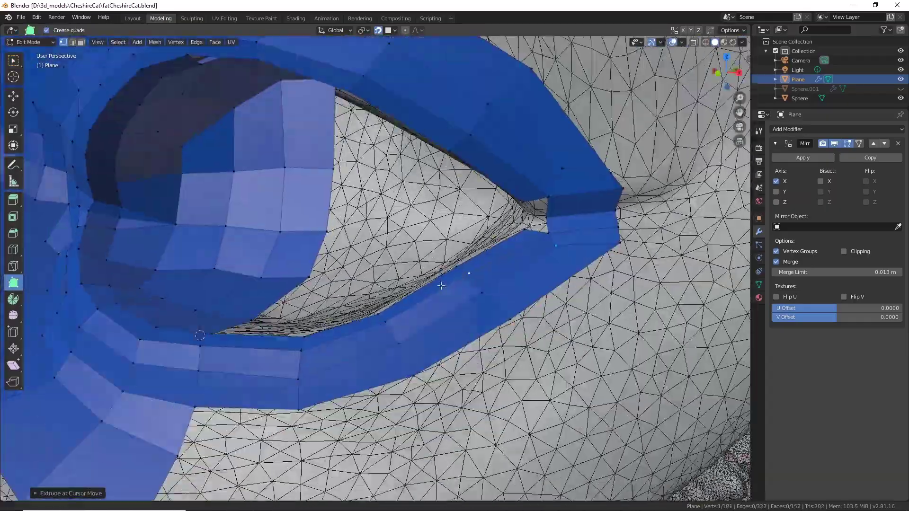
Adjust the lower eyelid's inner row so it follows the rim up to the outer eye corner.
middle_drag(407, 341, 454, 236)
drag(379, 289, 410, 251)
drag(433, 279, 474, 244)
middle_drag(474, 244, 393, 289)
drag(485, 216, 502, 177)
Continue the upper eyelid's inner row of quads down to the outer eye corner.
middle_drag(492, 180, 266, 156)
drag(232, 154, 345, 201)
middle_drag(345, 201, 374, 167)
drag(375, 166, 402, 200)
middle_drag(402, 200, 412, 244)
drag(415, 249, 414, 309)
Fill the gap between the upper and lower inner rows at the outer eye corner with quads.
scroll(415, 308, up, 3)
middle_drag(414, 308, 483, 293)
drag(483, 296, 466, 308)
middle_drag(466, 308, 508, 331)
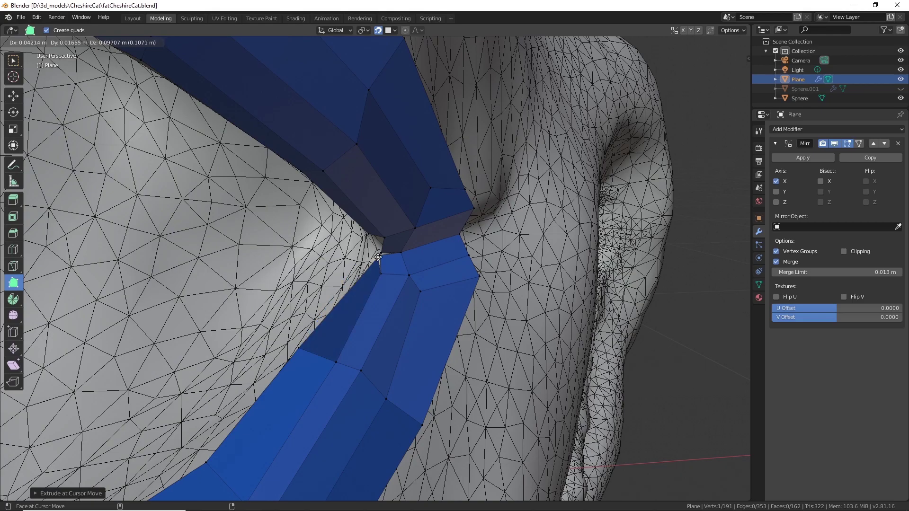
drag(378, 257, 378, 258)
middle_drag(378, 258, 303, 268)
drag(303, 268, 309, 261)
middle_drag(309, 260, 360, 303)
Merge the two inner vertices at the outer eye corner to close the seam between the lids.
scroll(360, 303, up, 3)
click(13, 61)
scroll(445, 307, up, 2)
click(456, 322)
shift+click(466, 326)
right_click(471, 326)
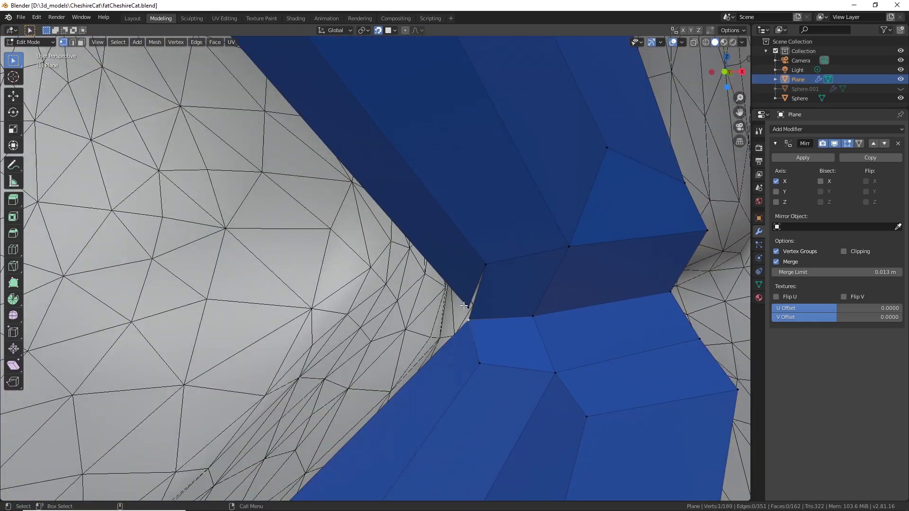
drag(469, 312, 469, 312)
alt+right_drag(469, 313, 398, 381)
Extrude quads from the lower lid's inner edge across the bottom of the eye socket.
drag(317, 347, 358, 303)
middle_drag(358, 304, 339, 310)
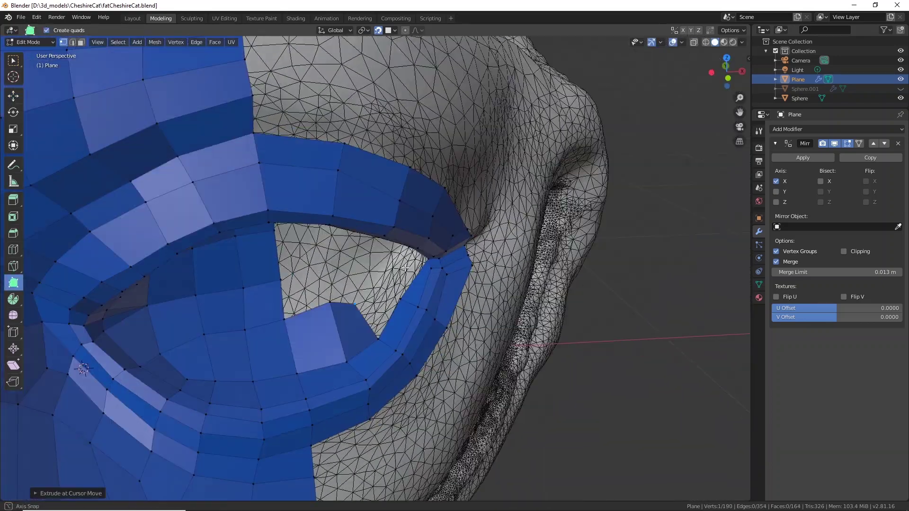
scroll(379, 303, up, 3)
drag(402, 341, 422, 318)
middle_drag(421, 317, 341, 183)
drag(341, 182, 377, 195)
middle_drag(376, 195, 360, 227)
Add quads across the upper part of the eye socket toward the outer corner.
drag(417, 247, 393, 280)
middle_drag(393, 279, 332, 227)
middle_drag(345, 259, 331, 303)
ctrl+click(379, 321)
ctrl+click(390, 325)
ctrl+click(300, 326)
ctrl+drag(262, 261, 300, 318)
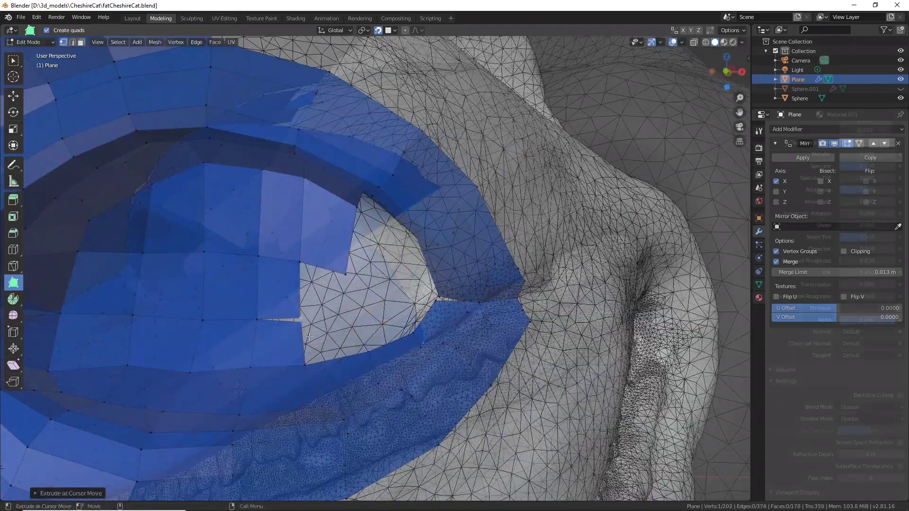
Fill the remaining opening of the eye socket near the outer corner with quads.
middle_drag(343, 298, 360, 222)
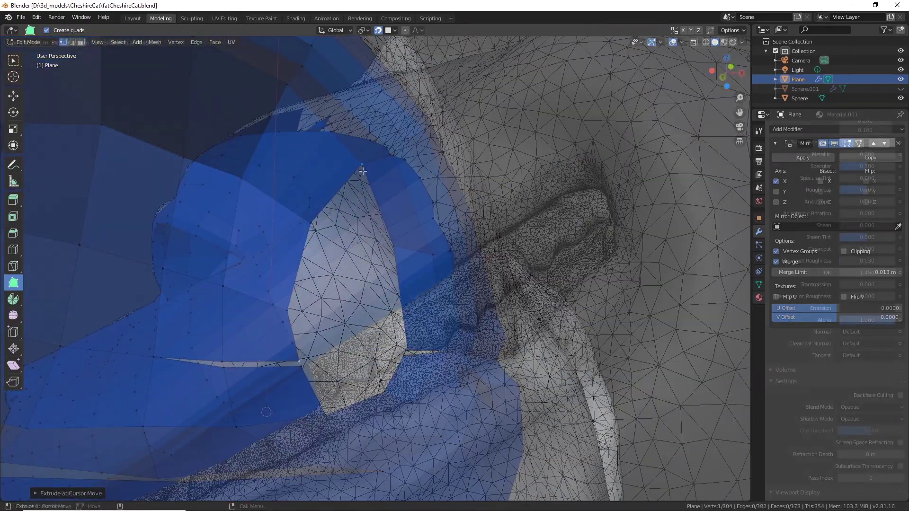
drag(319, 206, 352, 241)
middle_drag(320, 206, 350, 266)
ctrl+click(310, 255)
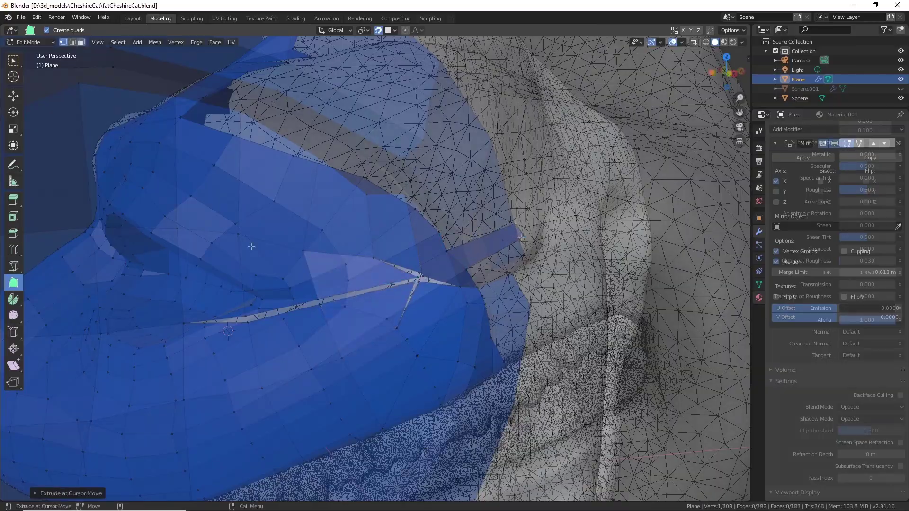
Extend the mesh with quads from the outer eye area across the temple and upper cheek.
middle_drag(413, 288, 407, 265)
drag(517, 237, 548, 260)
middle_drag(548, 260, 530, 208)
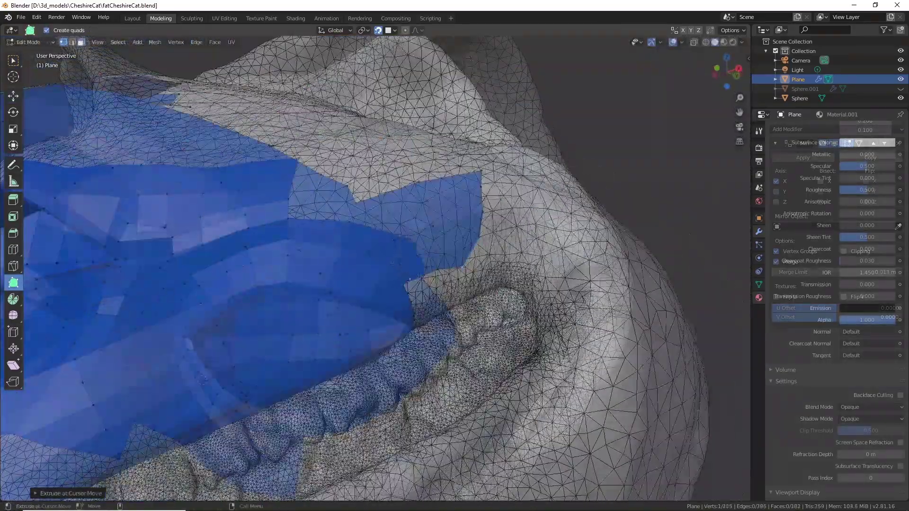
middle_drag(479, 227, 391, 228)
drag(391, 228, 473, 213)
middle_drag(393, 224, 512, 306)
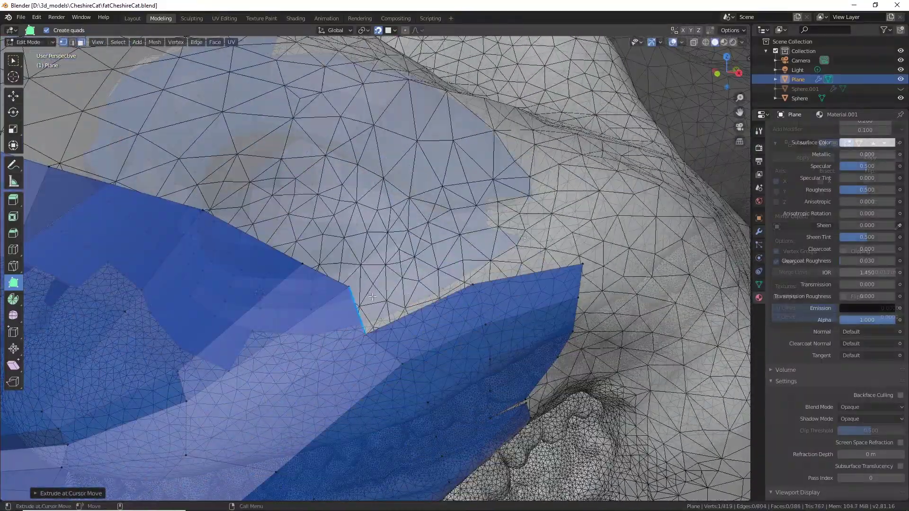
Extrude a row of quads upward along the mesh border from the temple to the brow.
drag(357, 305, 406, 232)
drag(419, 309, 455, 228)
drag(374, 241, 322, 185)
drag(310, 225, 229, 138)
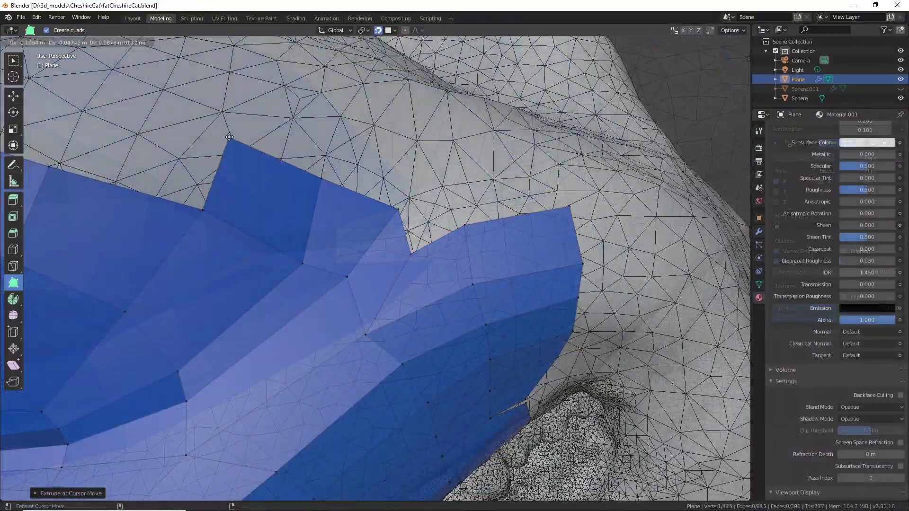
Continue the row of quads along the forehead border above the brow.
middle_drag(230, 137, 331, 209)
ctrl+drag(348, 310, 322, 241)
middle_drag(327, 237, 351, 270)
ctrl+drag(347, 327, 269, 262)
ctrl+drag(249, 303, 132, 253)
scroll(534, 276, down, 10)
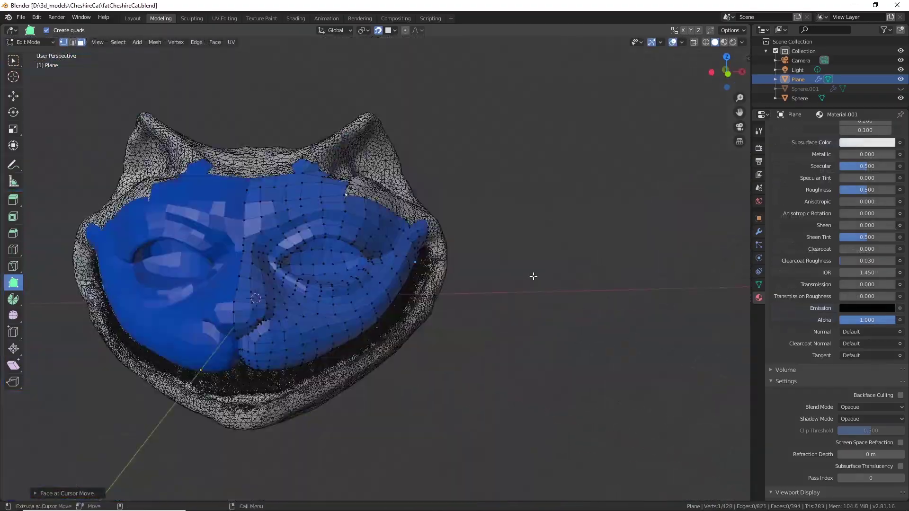
Merge the neighbouring border vertices on the cheek above the mouth corner.
scroll(533, 276, up, 10)
middle_drag(464, 256, 398, 279)
key(w)
shift+click(398, 279)
right_click(398, 279)
click(450, 301)
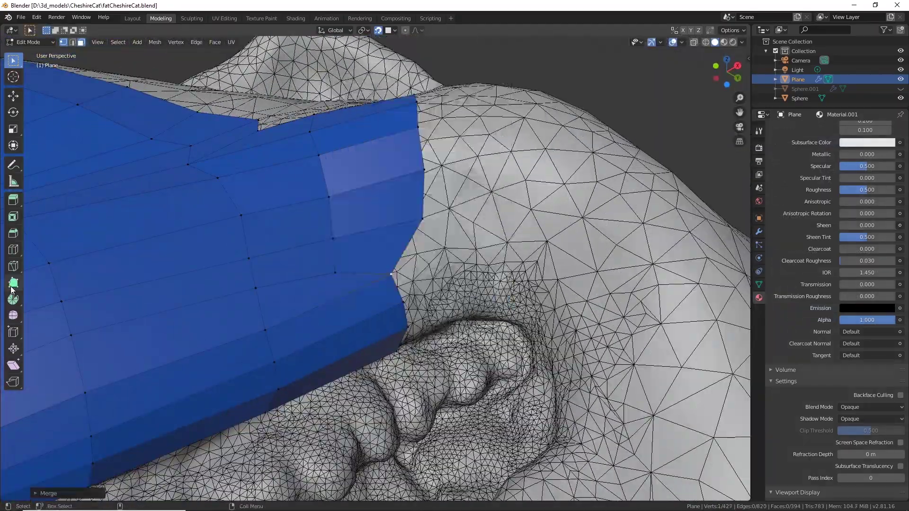
Extrude quads from the cheek border outward beyond the end of the upper teeth.
ctrl+drag(399, 274, 476, 280)
middle_drag(476, 280, 450, 237)
ctrl+drag(384, 227, 447, 218)
ctrl+drag(386, 254, 445, 249)
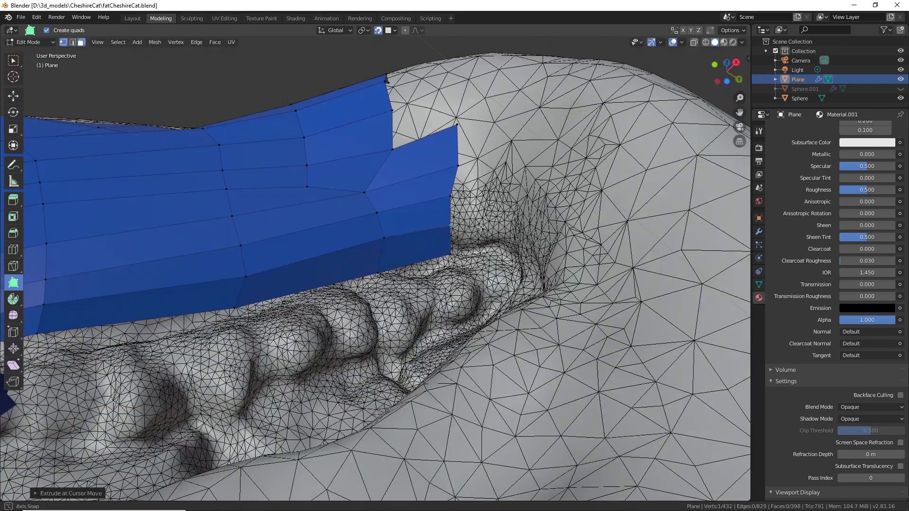
Add quads around the mouth corner and along the outer cheek border.
middle_drag(444, 249, 457, 271)
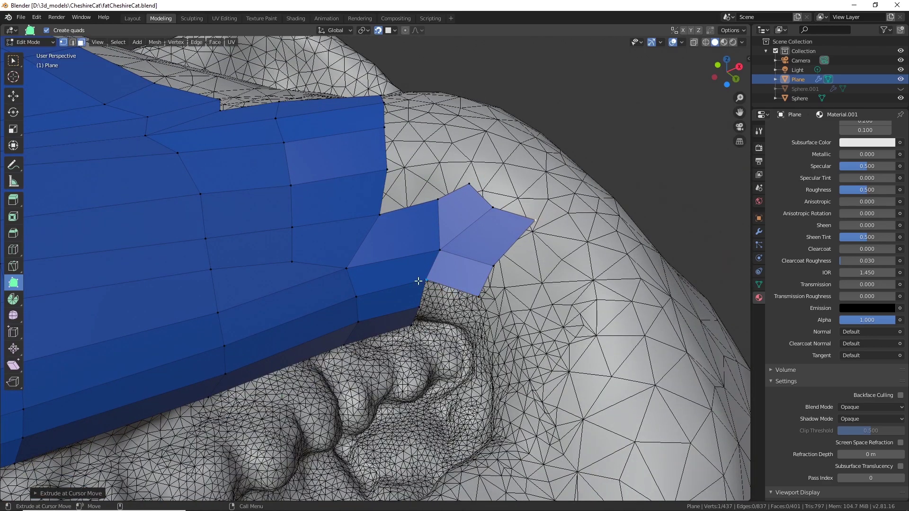
ctrl+drag(425, 290, 466, 322)
middle_drag(467, 322, 454, 280)
ctrl+drag(438, 265, 451, 272)
middle_drag(451, 271, 422, 332)
ctrl+drag(367, 281, 397, 256)
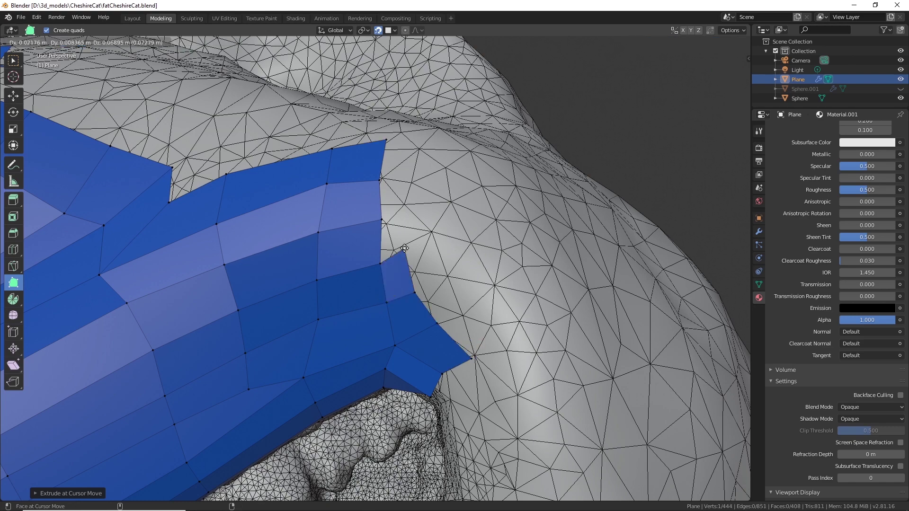
Fill the notches along the outer cheek border with quads to form a continuous curved edge.
ctrl+drag(405, 248, 404, 268)
middle_drag(403, 268, 474, 273)
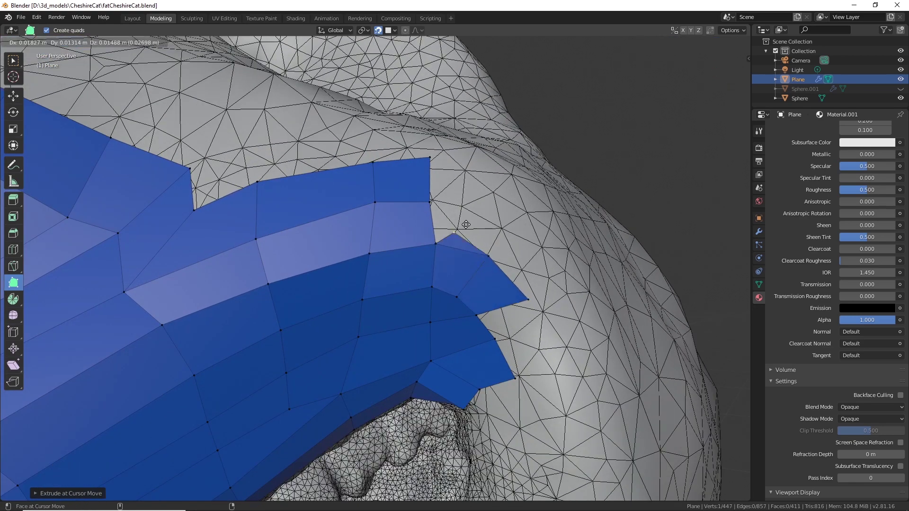
middle_drag(467, 199, 417, 248)
drag(390, 241, 459, 219)
drag(454, 197, 455, 204)
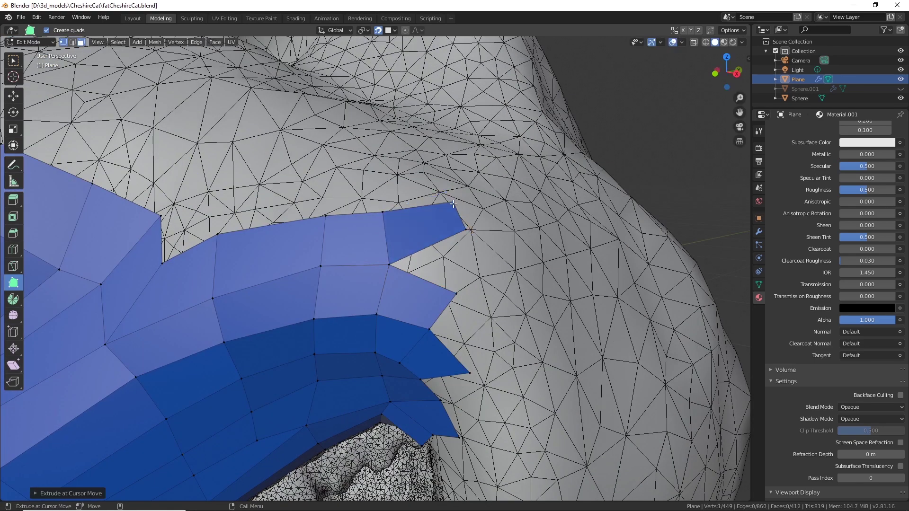
middle_drag(452, 208, 384, 228)
ctrl+drag(419, 281, 441, 296)
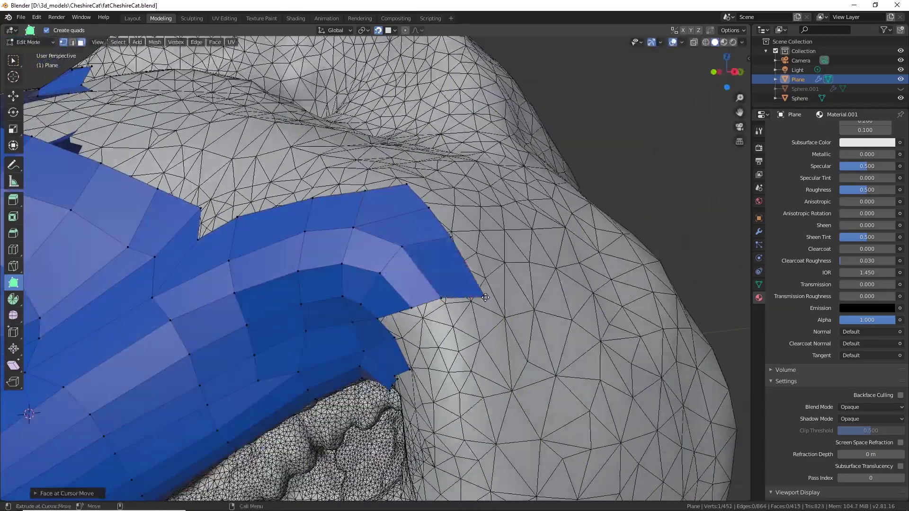
Extrude further columns of quads around the side of the cheek, from the temple down toward the mouth corner.
scroll(461, 237, down, 4)
middle_drag(460, 237, 501, 264)
scroll(461, 204, up, 5)
ctrl+drag(306, 219, 383, 224)
ctrl+drag(328, 258, 405, 298)
ctrl+drag(379, 201, 431, 220)
middle_drag(432, 221, 331, 223)
ctrl+drag(314, 232, 379, 286)
middle_drag(303, 237, 346, 232)
ctrl+drag(316, 239, 388, 298)
ctrl+drag(370, 214, 440, 331)
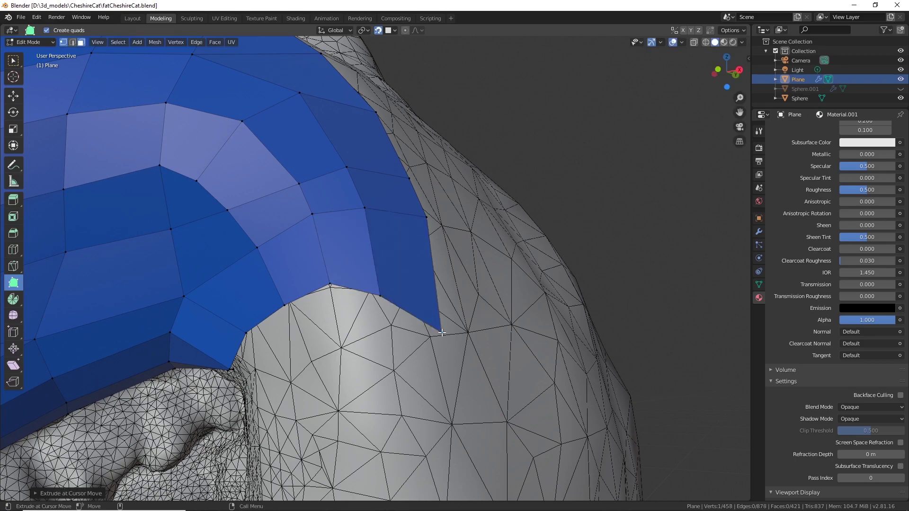
Extrude quads downward from the cheek border beside the end of the upper teeth, around the mouth corner.
scroll(326, 296, down, 4)
middle_drag(440, 329, 426, 303)
drag(313, 272, 337, 290)
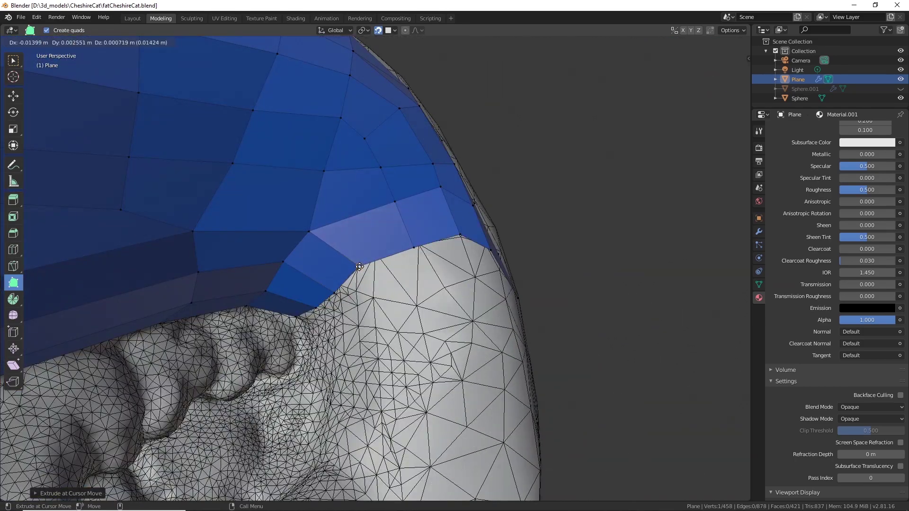
middle_drag(337, 290, 341, 256)
drag(338, 279, 344, 283)
ctrl+drag(364, 247, 402, 270)
ctrl+drag(394, 219, 445, 256)
Continue the row of quads from the mouth corner across to the outer edge of the cheek mesh.
middle_drag(445, 256, 360, 303)
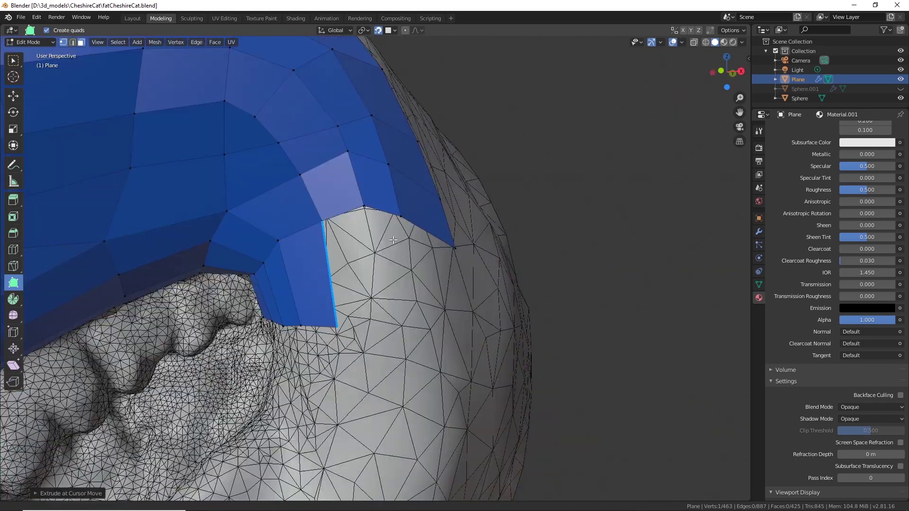
ctrl+drag(345, 256, 386, 319)
ctrl+drag(389, 236, 422, 322)
ctrl+drag(426, 265, 457, 322)
middle_drag(457, 322, 426, 298)
Undo the last extrusion and reposition the border vertices on the cheek above the mouth corner.
scroll(442, 290, up, 3)
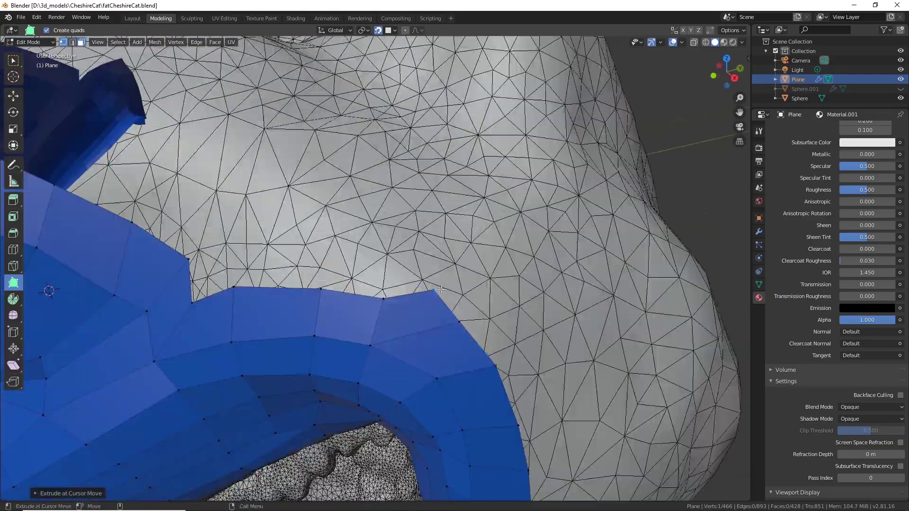
key(ctrl+z)
click(13, 62)
click(14, 96)
scroll(454, 303, down, 1)
click(376, 274)
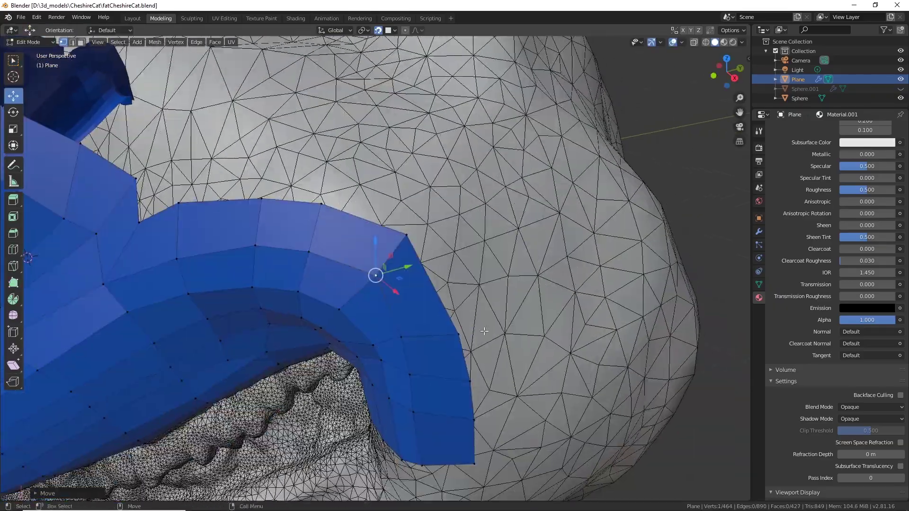
click(473, 361)
click(436, 276)
mouse_move(473, 359)
middle_down()
mouse_move(440, 304)
mouse_move(454, 336)
mouse_move(488, 370)
middle_up()
Merge the two nearly overlapping vertices at the notch in the upper cheek border.
scroll(454, 336, down, 6)
scroll(488, 369, up, 5)
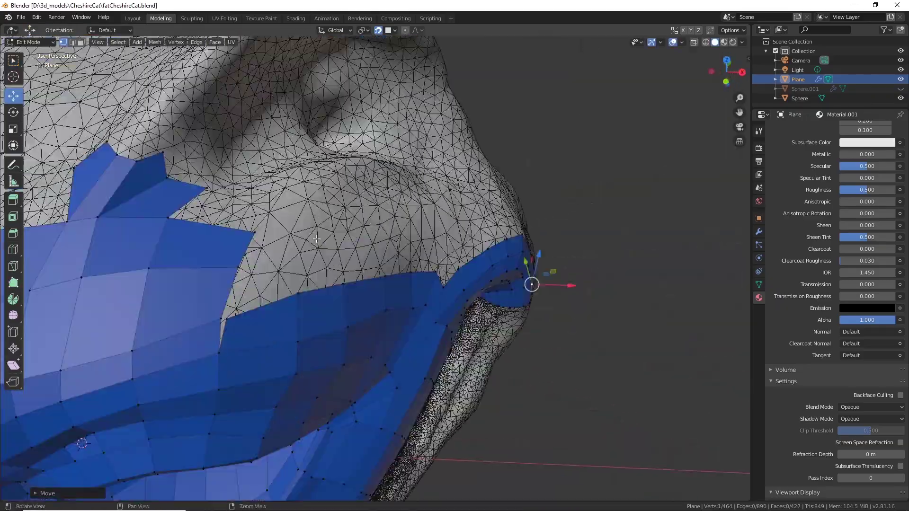
click(226, 319)
shift+click(223, 327)
key(alt+m)
click(227, 330)
Reposition vertices on the upper cheek and beside the eye to even out the quads.
middle_drag(344, 279, 407, 190)
click(14, 61)
click(14, 96)
shift+click(289, 198)
right_click(310, 226)
click(334, 229)
drag(347, 168, 348, 167)
middle_drag(348, 166, 303, 217)
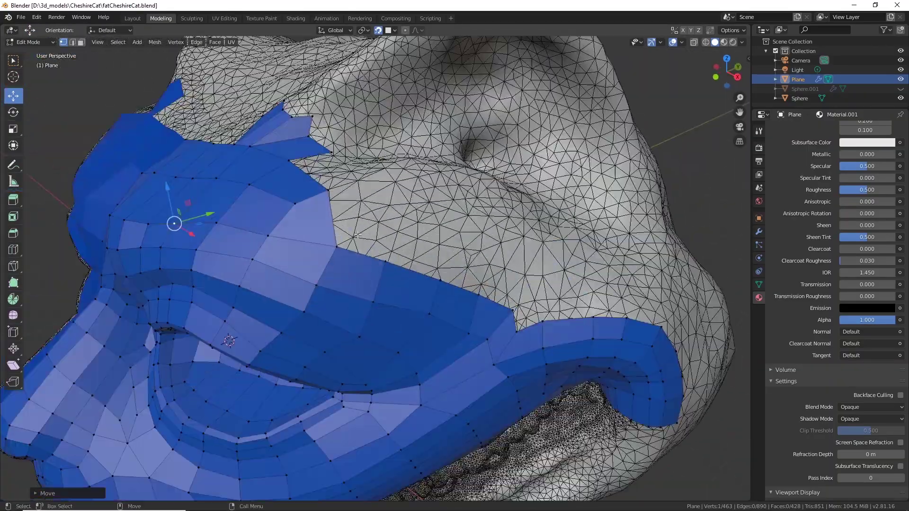
click(231, 240)
Fill the notch in the upper cheek border with quads using Poly Build.
middle_drag(230, 240, 284, 265)
scroll(304, 278, up, 4)
click(13, 283)
ctrl+click(315, 272)
middle_drag(327, 303, 308, 272)
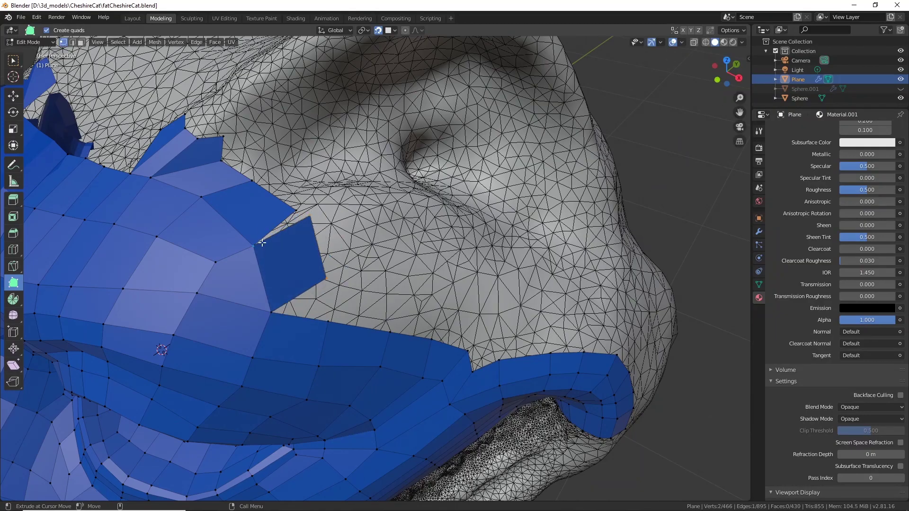
drag(343, 281, 343, 282)
middle_drag(344, 281, 304, 248)
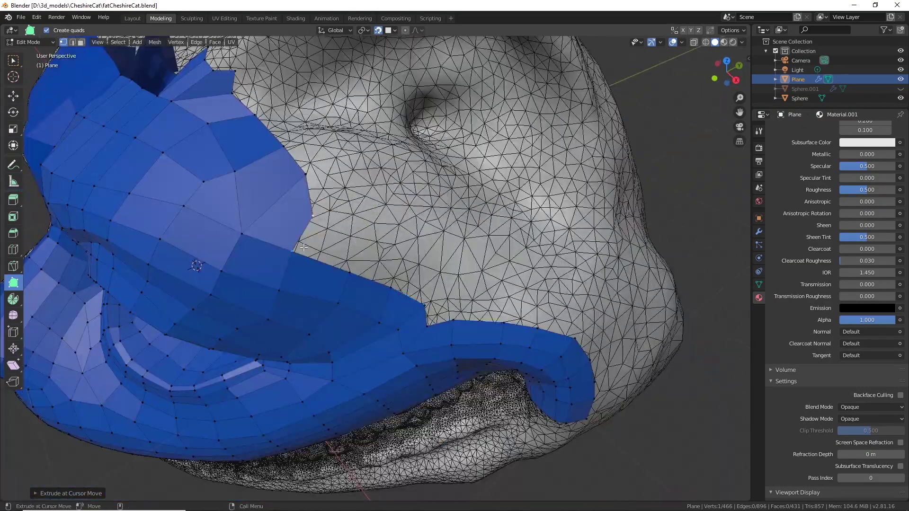
Extrude quads from the upper cheek border backward toward the ear.
drag(426, 234, 427, 234)
middle_drag(427, 234, 389, 256)
drag(388, 256, 422, 280)
scroll(379, 269, up, 3)
drag(284, 208, 300, 248)
scroll(301, 248, down, 3)
mouse_move(301, 248)
middle_down()
mouse_move(304, 278)
mouse_move(307, 249)
middle_up()
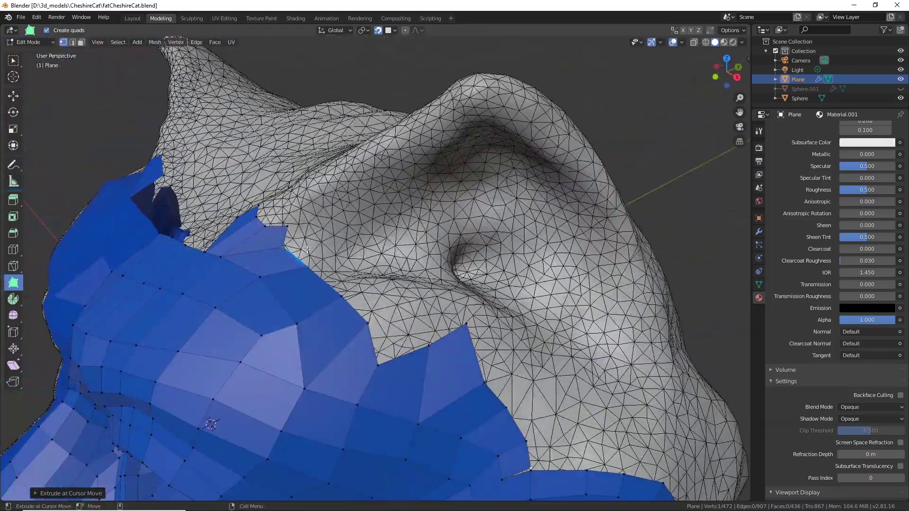
Extrude a strip of quads from the temple to the ear opening and start filling the area beneath it.
drag(439, 231, 439, 232)
middle_drag(439, 232, 407, 209)
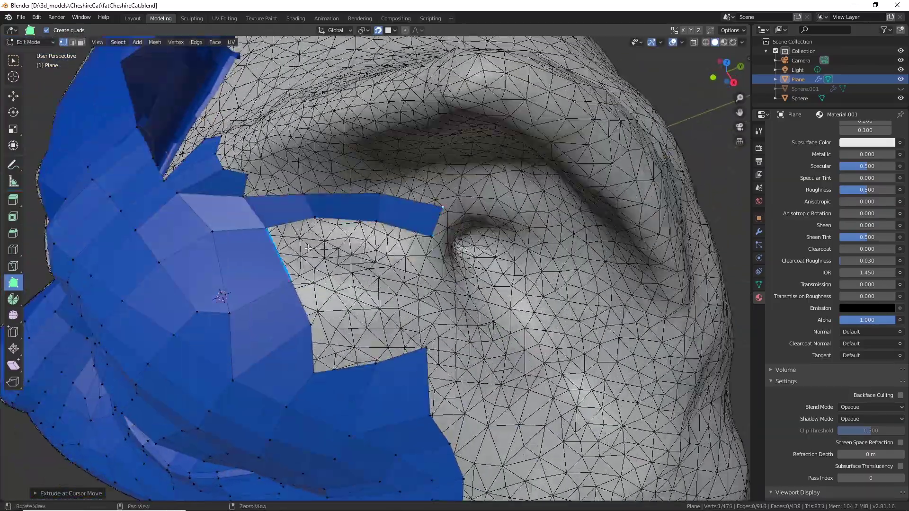
drag(276, 247, 322, 227)
middle_drag(322, 227, 341, 237)
drag(341, 237, 379, 213)
Fill the area between the temple strip and the cheek mesh with quads.
middle_drag(379, 213, 332, 303)
drag(331, 305, 416, 347)
middle_drag(417, 346, 398, 261)
drag(408, 210, 370, 225)
ctrl+drag(353, 292, 383, 313)
middle_drag(383, 313, 360, 265)
Extrude quads in an arc around the upper rim of the ear opening.
drag(342, 192, 357, 160)
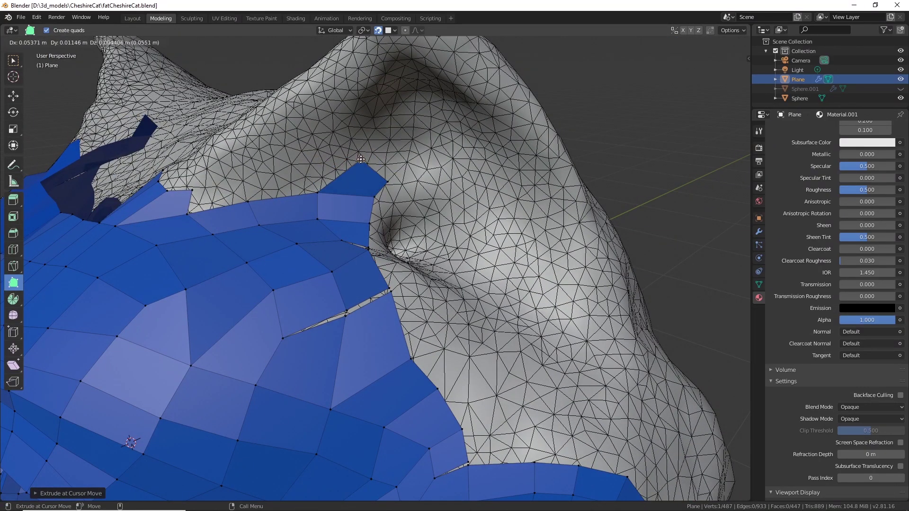
drag(442, 194, 465, 225)
middle_drag(465, 224, 438, 240)
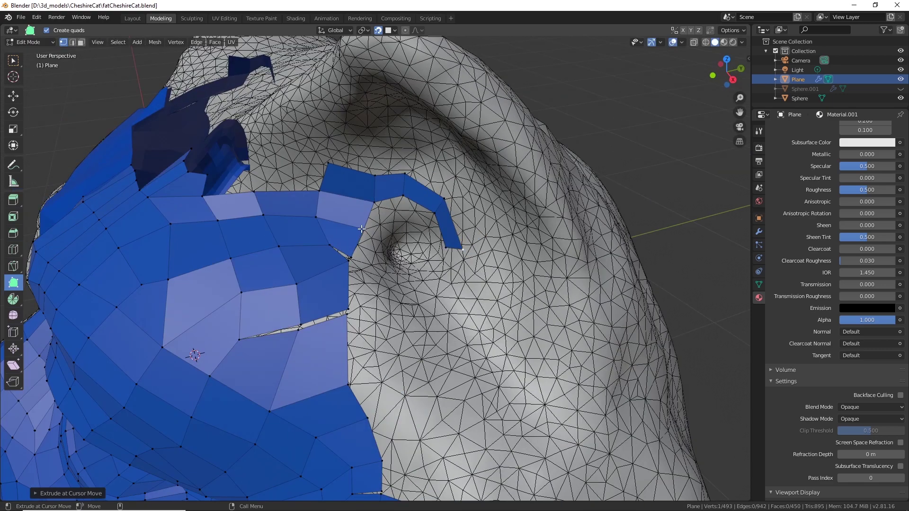
scroll(407, 209, up, 3)
drag(397, 166, 411, 197)
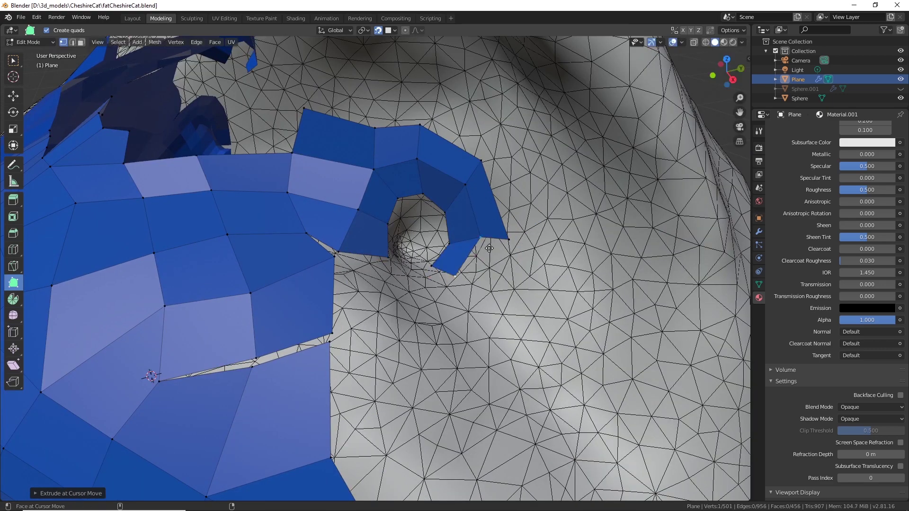
Continue the ring of quads around the back and underside of the ear opening.
ctrl+drag(489, 248, 500, 290)
middle_drag(500, 290, 467, 266)
ctrl+drag(438, 260, 487, 298)
middle_drag(487, 298, 466, 305)
drag(385, 348, 444, 352)
scroll(440, 332, down, 3)
Extrude quads from the temple border up along the front base of the ear.
middle_drag(237, 222, 252, 278)
scroll(253, 278, up, 2)
drag(252, 278, 304, 236)
middle_drag(262, 279, 245, 264)
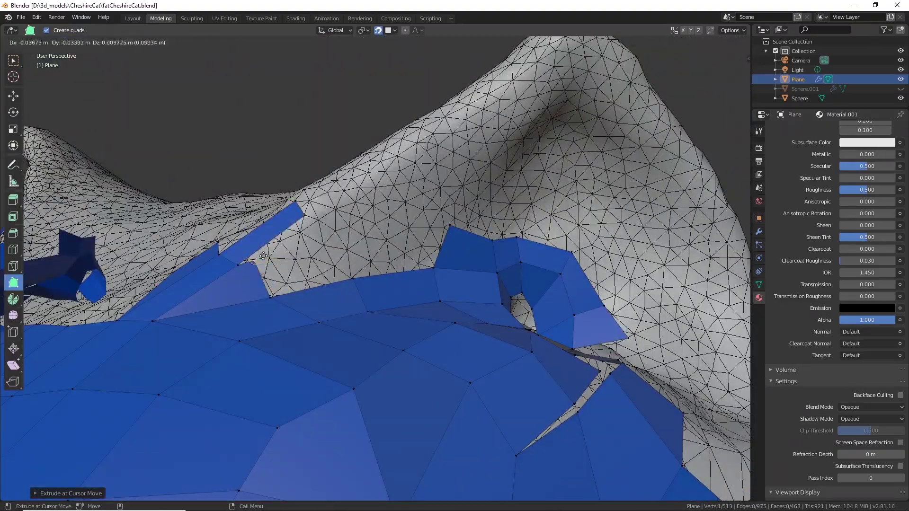
drag(264, 256, 304, 220)
middle_drag(304, 219, 315, 246)
ctrl+click(339, 229)
middle_drag(417, 290, 395, 270)
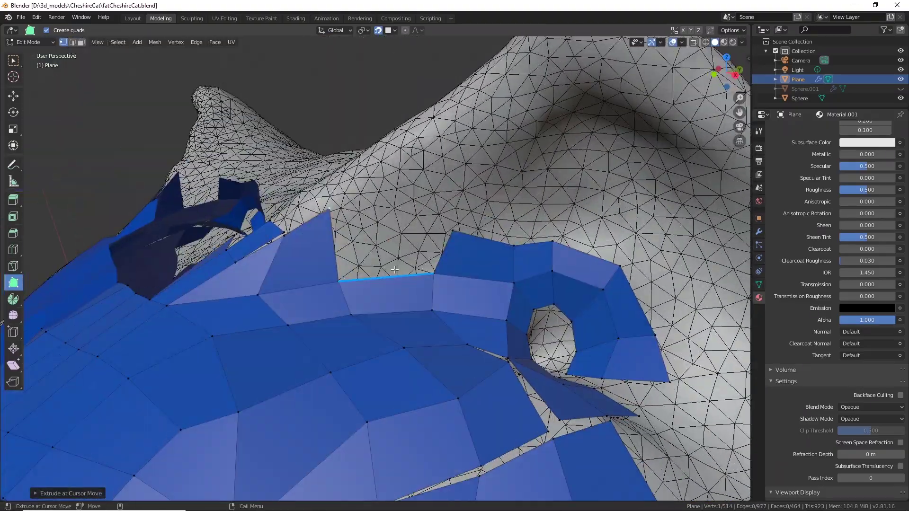
Add quads up the lower front of the inner ear and along the ear's front ridge.
ctrl+click(401, 217)
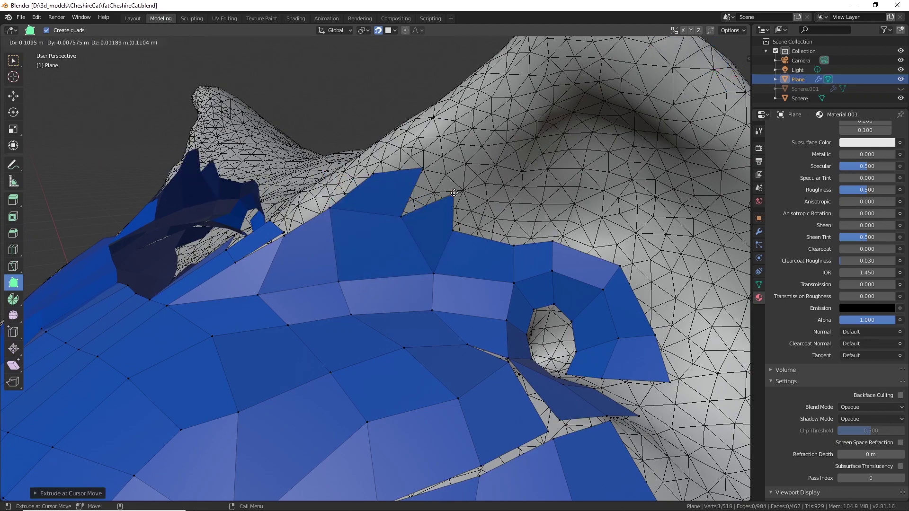
drag(432, 204, 474, 157)
middle_drag(473, 164, 525, 143)
drag(284, 316, 318, 270)
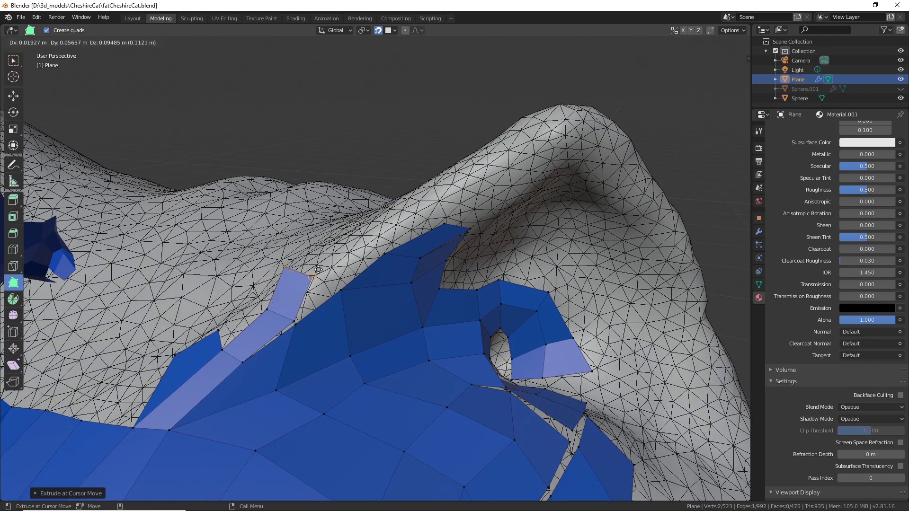
Merge the neighbouring unconnected vertices along the ear's front ridge and around the ear opening.
click(14, 60)
middle_drag(294, 294, 274, 272)
drag(256, 305, 274, 324)
key(alt+m)
click(273, 324)
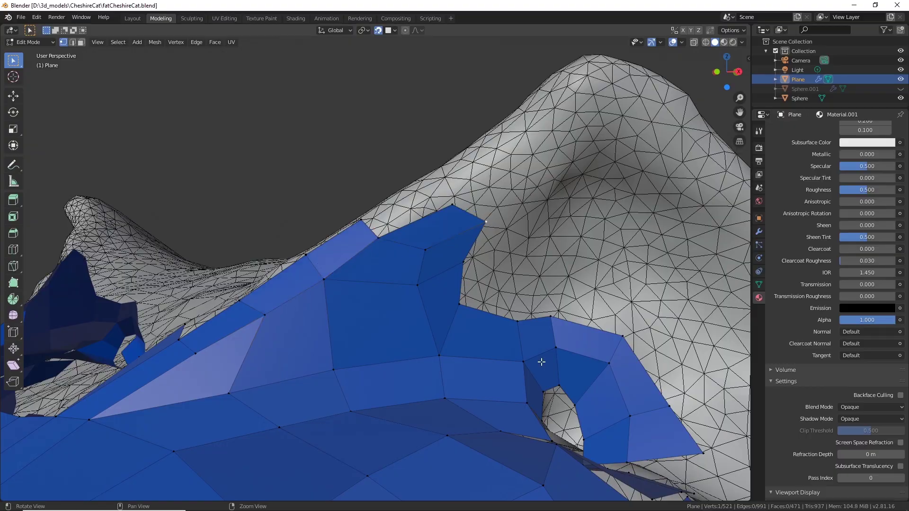
middle_drag(541, 362, 519, 410)
key(alt+m)
click(477, 340)
shift+click(494, 328)
middle_drag(563, 334, 554, 217)
key(alt+m)
Extend the strip of quads along the ear's front ridge toward the ear tip.
scroll(448, 256, down, 4)
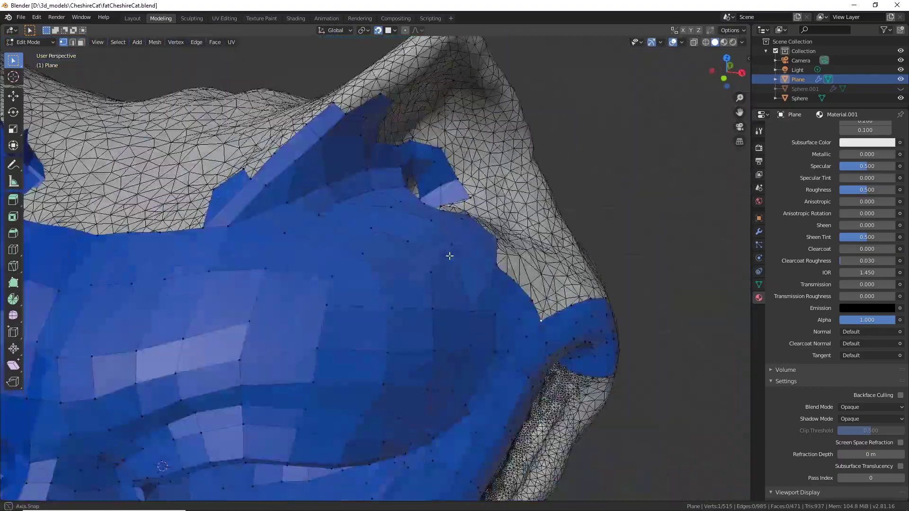
scroll(448, 256, up, 4)
middle_drag(449, 256, 399, 254)
click(13, 283)
middle_drag(303, 265, 323, 327)
drag(323, 327, 371, 270)
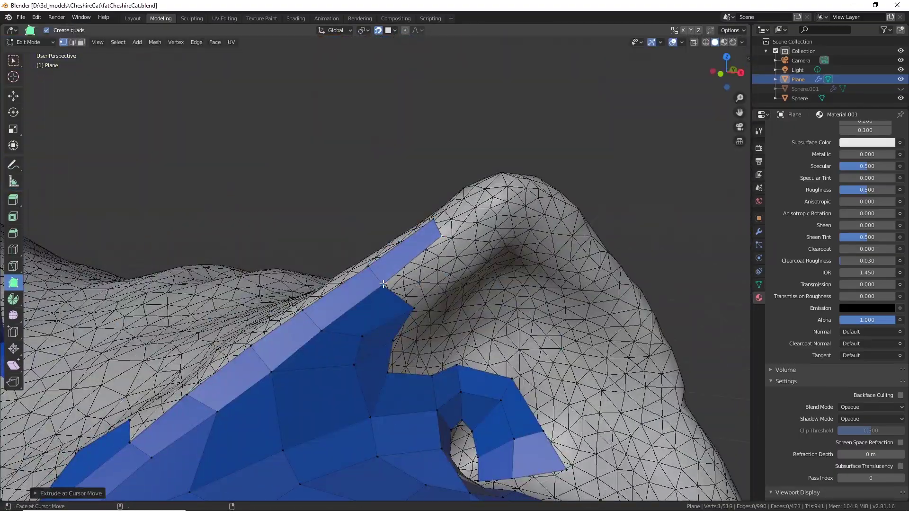
Extrude quads from the ear's front ridge into the inner ear above the ear opening.
middle_drag(438, 342, 406, 304)
drag(384, 284, 453, 275)
drag(376, 331, 440, 329)
middle_drag(442, 357, 451, 335)
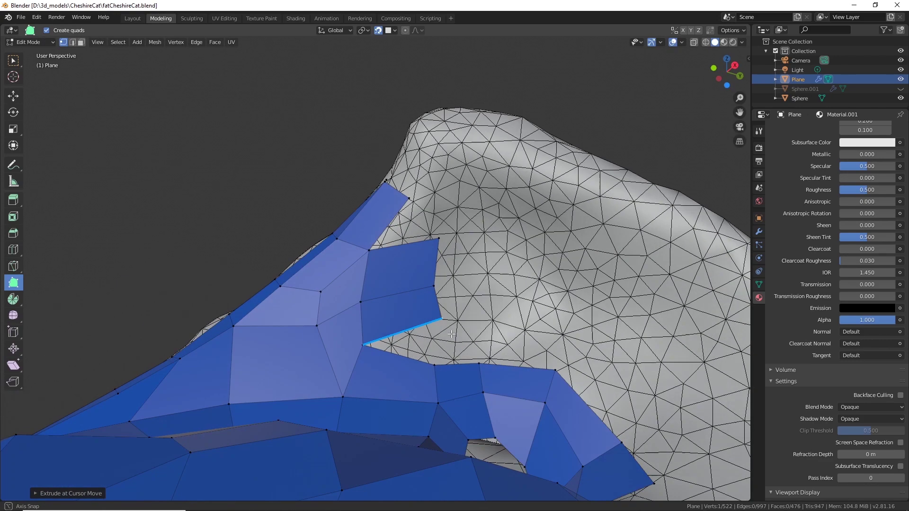
drag(442, 322, 433, 285)
drag(442, 323, 481, 322)
ctrl+drag(454, 283, 481, 235)
ctrl+drag(462, 221, 488, 193)
Extrude quads over the ear tip and start down the rear edge of the ear.
middle_drag(555, 247, 574, 280)
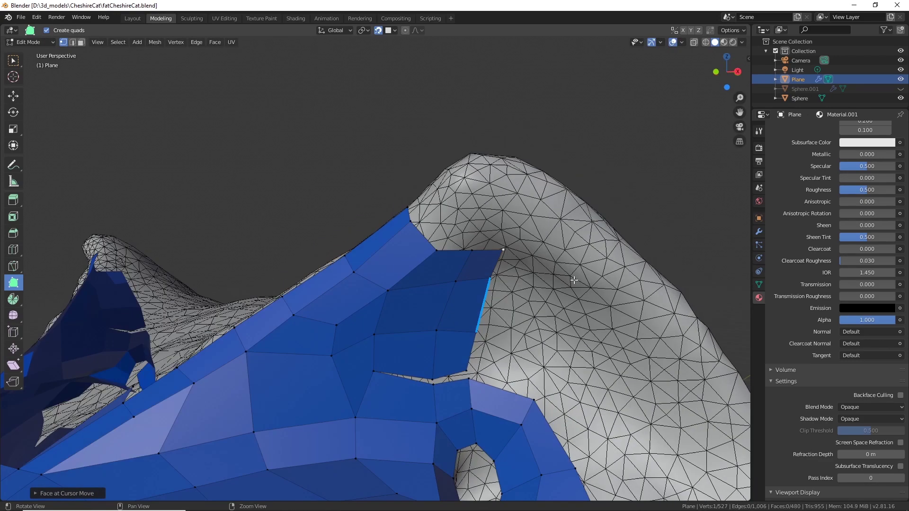
middle_drag(483, 210, 506, 227)
ctrl+drag(412, 198, 458, 195)
middle_drag(459, 196, 509, 223)
drag(494, 234, 490, 226)
ctrl+click(491, 203)
middle_drag(492, 203, 428, 190)
drag(392, 222, 436, 220)
drag(434, 255, 473, 272)
middle_drag(474, 272, 323, 186)
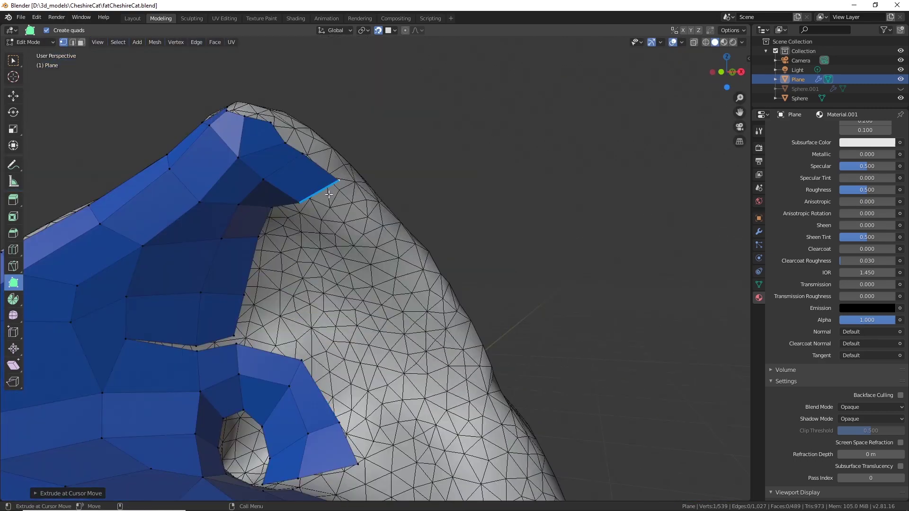
Extrude quads down the back of the inner ear toward the ring around the ear opening.
drag(320, 192, 366, 216)
drag(329, 216, 341, 248)
drag(266, 239, 298, 297)
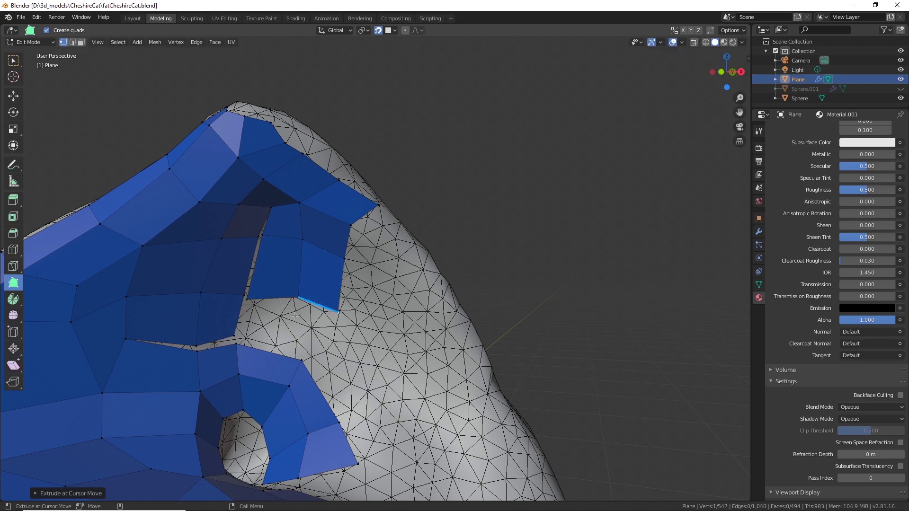
middle_drag(314, 331, 283, 258)
ctrl+drag(283, 258, 323, 312)
drag(292, 232, 344, 298)
Undo the misplaced extrusion and extend the quads down the ear's rear edge to line up with the inner ear.
drag(310, 195, 337, 184)
key(ctrl+z)
ctrl+drag(332, 152, 381, 161)
ctrl+drag(362, 170, 408, 208)
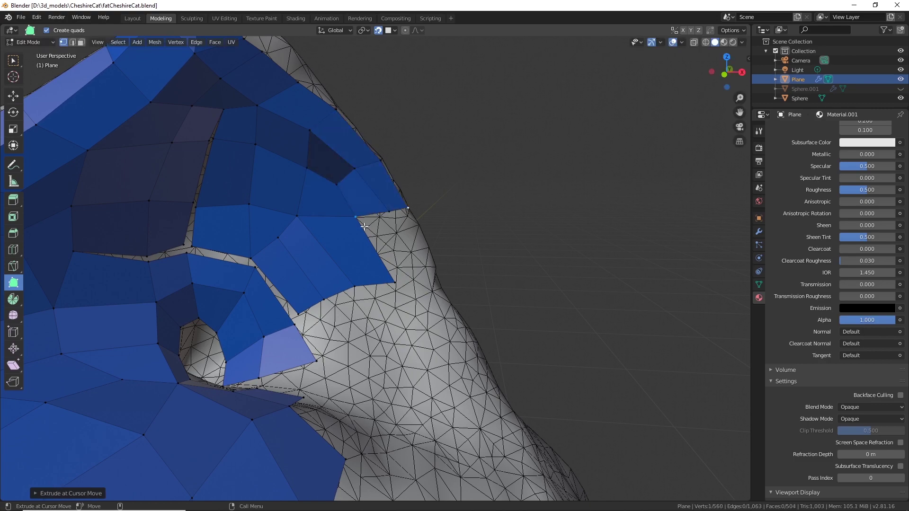
drag(437, 280, 436, 280)
scroll(437, 280, down, 1)
shift+middle_drag(437, 280, 413, 229)
middle_drag(297, 280, 351, 228)
middle_drag(351, 189, 386, 228)
middle_drag(353, 303, 398, 327)
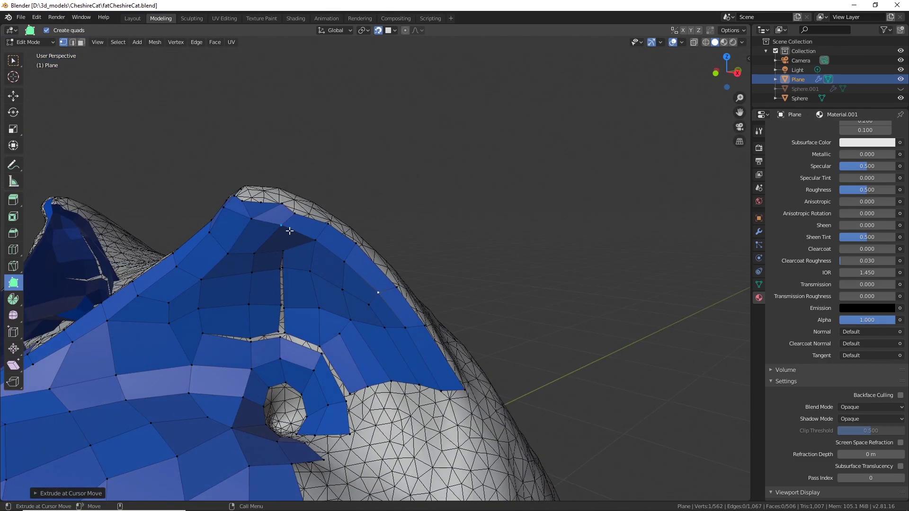
Merge the vertices along the open seams between the inner ear patches and the ear opening ring.
scroll(378, 322, up, 3)
shift+middle_drag(331, 360, 353, 261)
key(w)
key(ctrl+z)
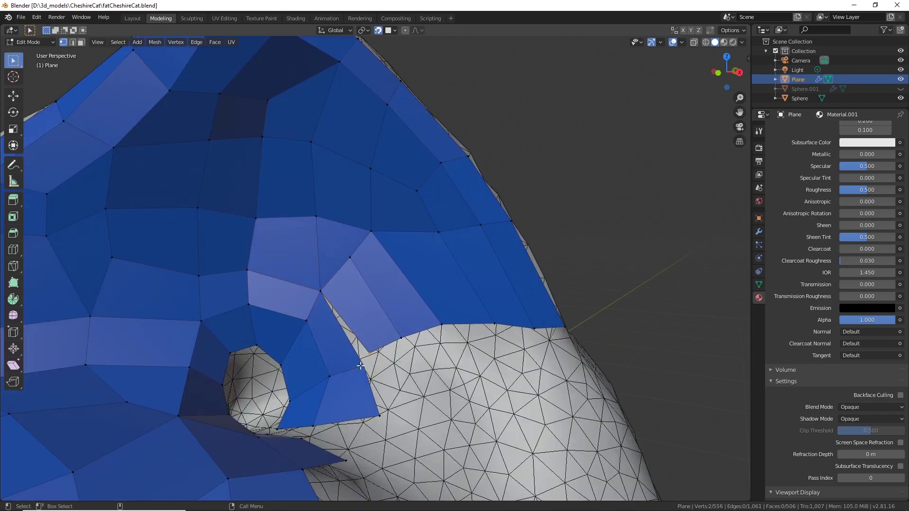
key(alt+m)
middle_drag(361, 366, 363, 308)
Extrude a row of quads from behind the ear opening across to the ear's rear edge.
click(14, 282)
drag(389, 310, 474, 294)
drag(474, 295, 572, 318)
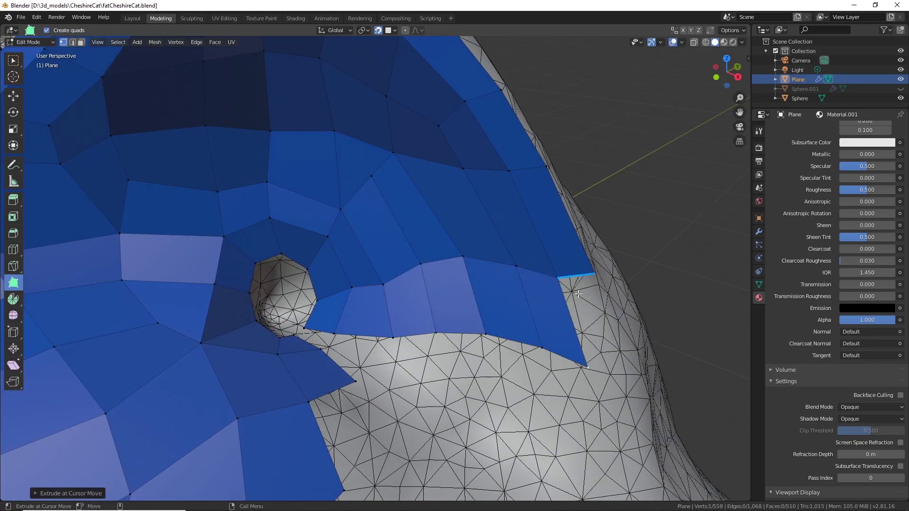
drag(578, 284, 607, 369)
scroll(587, 360, down, 5)
Merge the loose vertices below the ear opening to join the ring with the cheek mesh.
middle_drag(540, 334, 511, 348)
scroll(512, 348, up, 5)
shift+middle_drag(403, 156, 360, 251)
key(w)
click(357, 249)
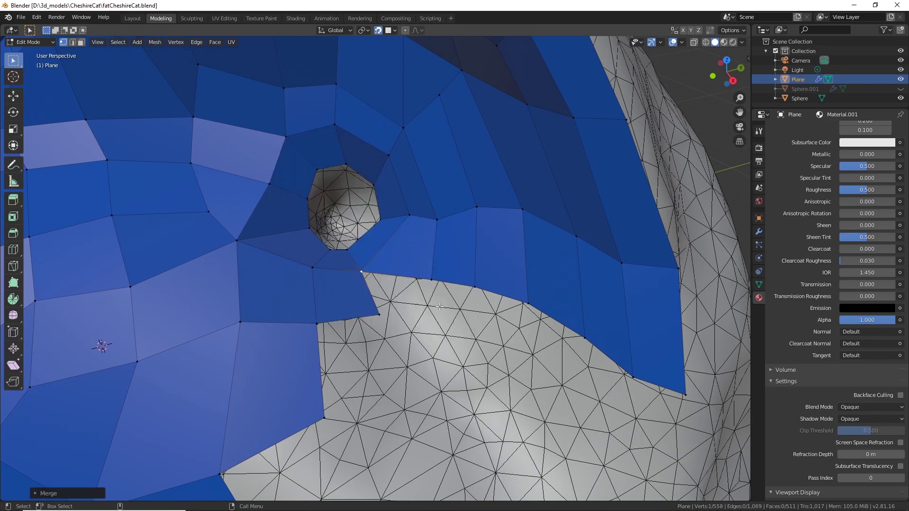
Extrude a row of quads down from the lower edge of the ear patch, from the ear opening to the rear rim.
middle_drag(439, 307, 479, 305)
click(13, 283)
drag(305, 223, 393, 240)
drag(311, 276, 407, 327)
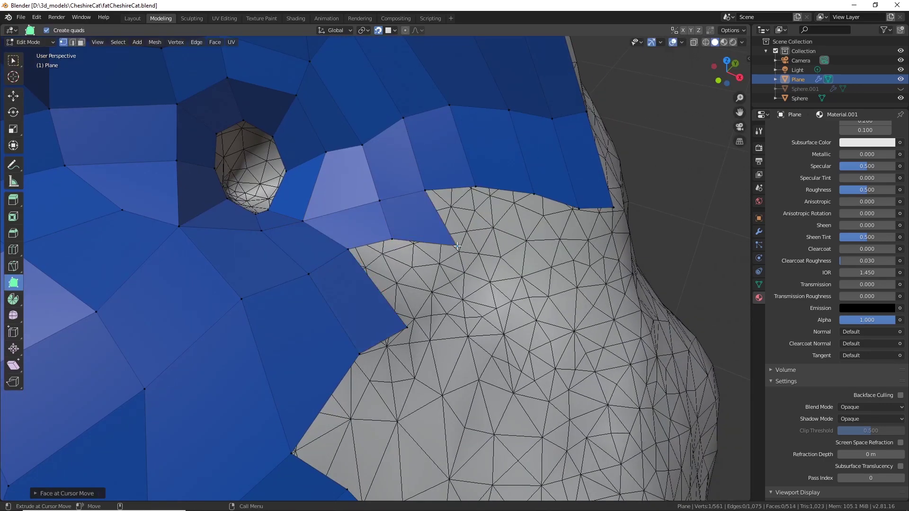
drag(457, 246, 431, 246)
ctrl+drag(355, 253, 430, 248)
drag(450, 191, 490, 248)
drag(505, 192, 550, 276)
drag(556, 202, 592, 280)
drag(596, 210, 635, 287)
Extrude quads from the cheek edge to close the gap beneath the ear opening.
middle_drag(478, 312, 445, 287)
drag(281, 270, 355, 324)
drag(369, 256, 421, 310)
drag(440, 238, 523, 255)
Extrude the rim of the ear opening inward as a ring of quads following the ear canal.
middle_drag(498, 265, 360, 265)
scroll(351, 256, up, 3)
drag(319, 238, 343, 262)
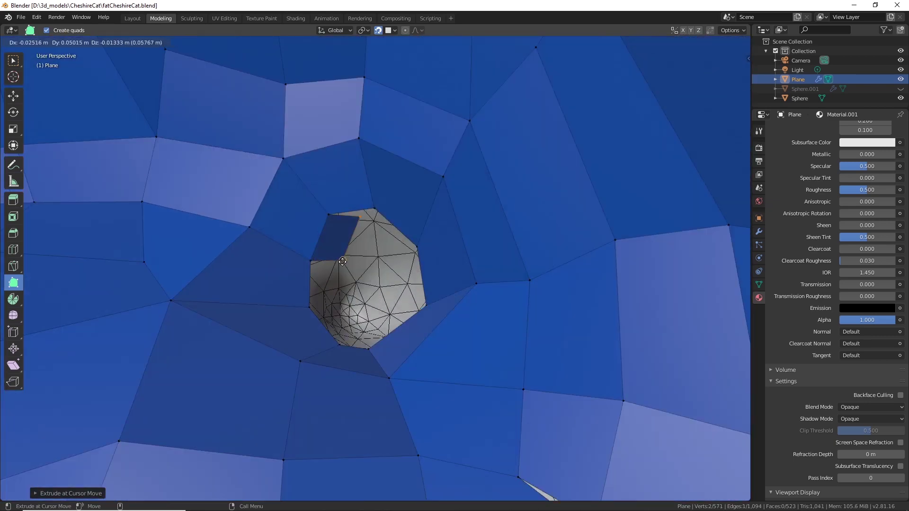
ctrl+drag(374, 209, 385, 303)
ctrl+drag(417, 247, 388, 321)
mouse_move(388, 321)
middle_down()
mouse_move(426, 308)
mouse_move(403, 332)
middle_up()
ctrl+drag(420, 275, 357, 297)
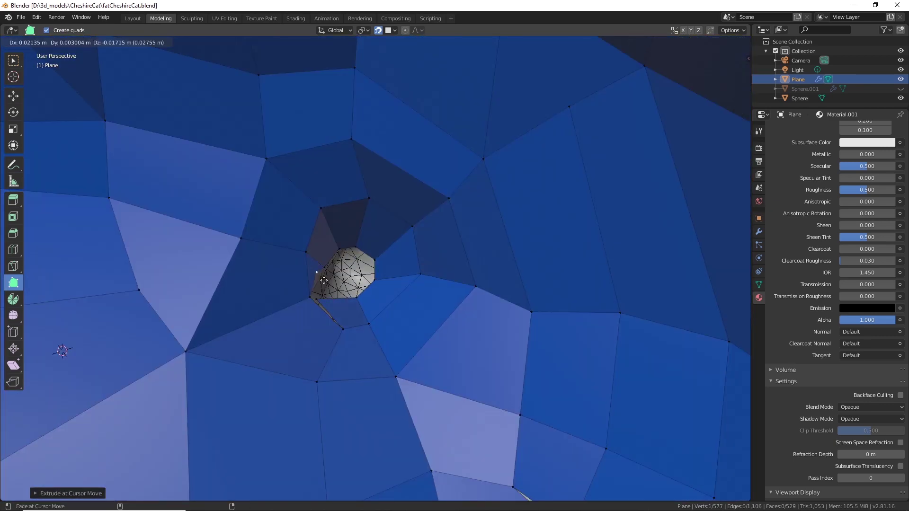
Merge the loose vertices inside the ear opening and along the seam beneath the ear.
click(13, 60)
right_click(302, 301)
click(343, 312)
right_click(332, 295)
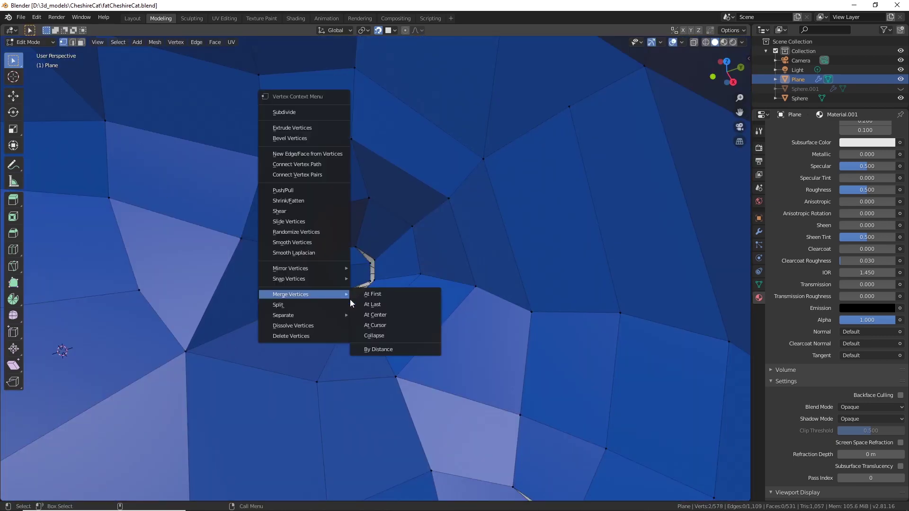
click(372, 304)
right_click(378, 257)
click(418, 267)
click(13, 96)
drag(370, 294, 370, 294)
middle_drag(369, 295, 420, 287)
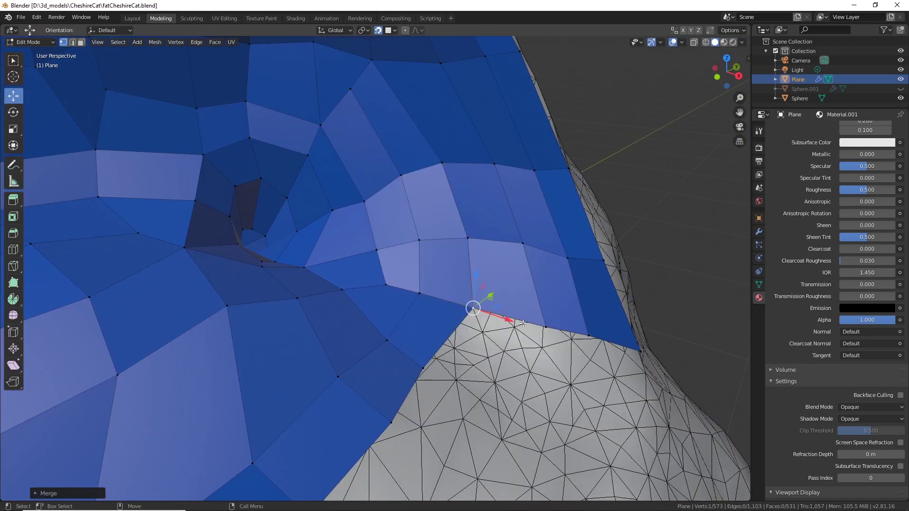
Extrude quads from the cheek edge toward the back of the head, filling the notch below the ear.
scroll(523, 324, down, 9)
middle_drag(473, 312, 467, 284)
scroll(466, 284, up, 6)
click(13, 282)
ctrl+drag(367, 279, 374, 299)
ctrl+drag(406, 307, 410, 310)
middle_drag(431, 300, 331, 307)
ctrl+drag(331, 307, 340, 314)
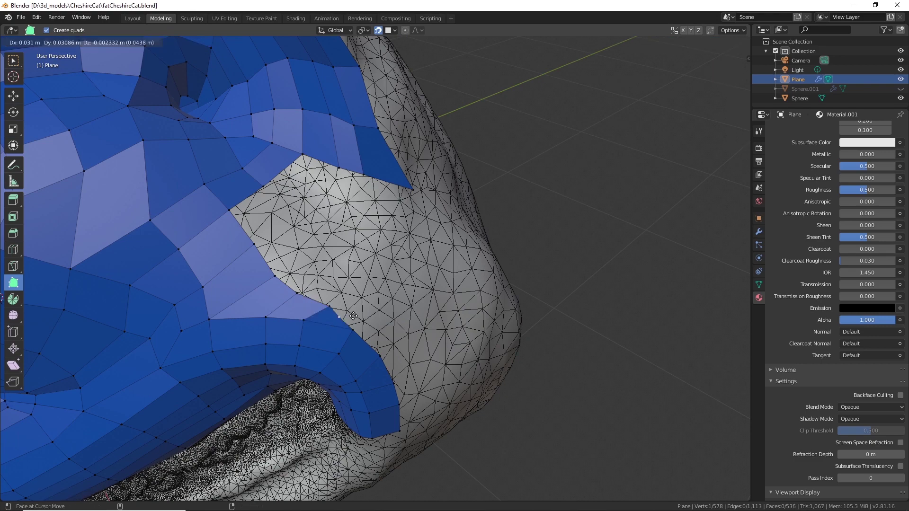
ctrl+drag(273, 190, 337, 176)
ctrl+click(309, 218)
middle_drag(309, 218, 340, 182)
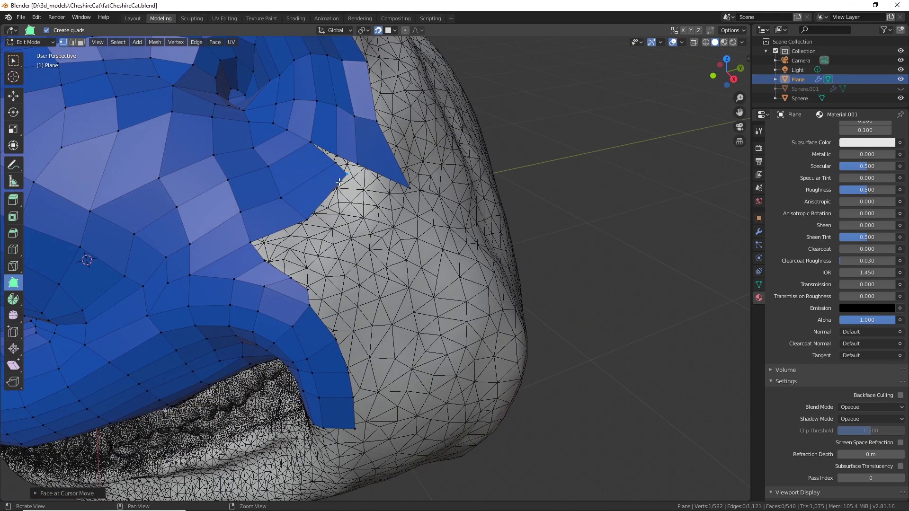
ctrl+click(315, 218)
Merge the new cheek quads with the lower ear patch and adjust the position of the seam vertex.
key(q)
alt+middle_drag(377, 147, 395, 237)
alt+drag(396, 236, 402, 227)
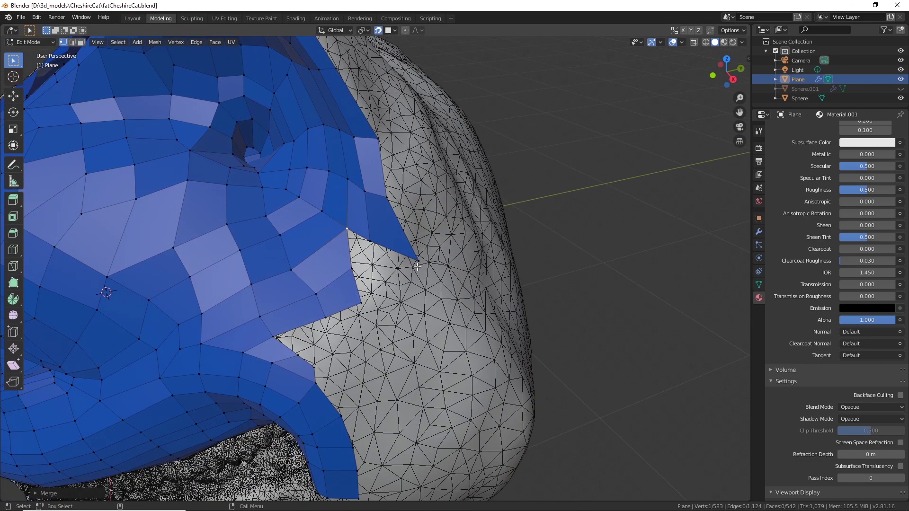
key(w)
alt+middle_drag(398, 237, 415, 164)
shift+click(415, 189)
right_click(415, 189)
click(469, 232)
drag(414, 188, 421, 186)
alt+drag(421, 185, 483, 253)
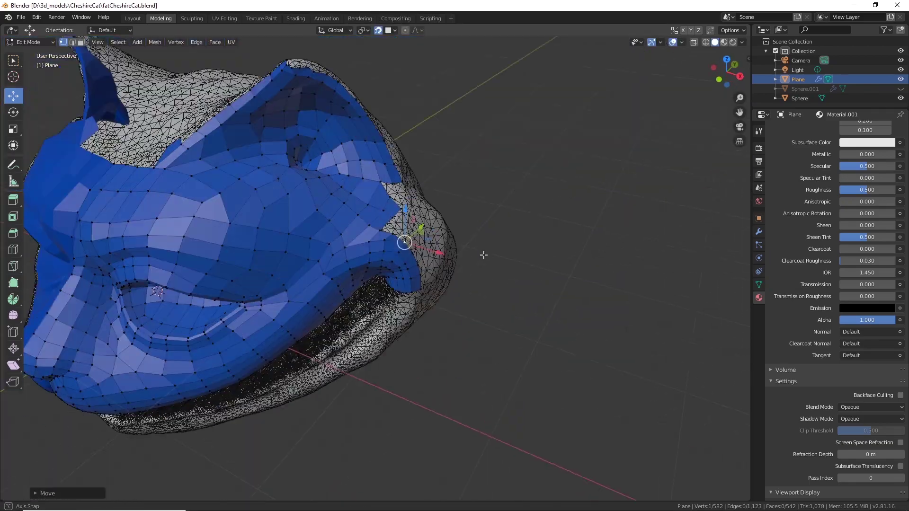
Extrude quads behind the ear tip and merge their loose vertex into the ear rim.
click(13, 282)
alt+drag(331, 227, 535, 265)
ctrl+click(490, 263)
ctrl+click(407, 266)
key(q)
shift+click(412, 274)
right_click(411, 275)
click(466, 278)
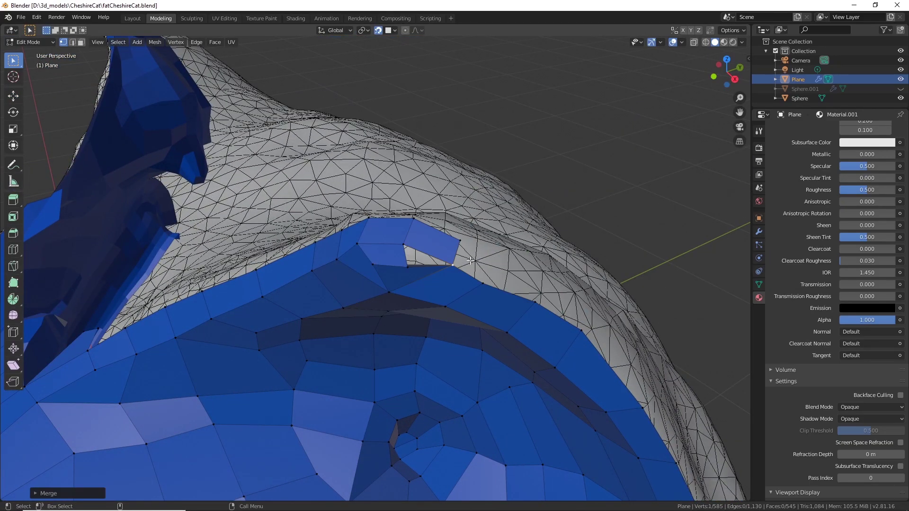
Reposition the corner vertex of the new quads on the ear rim.
alt+drag(379, 213, 365, 209)
click(441, 259)
key(w)
drag(442, 260, 445, 268)
Extrude a strip of quads along the outer rim on the back side of the ear.
click(13, 283)
alt+drag(395, 228, 382, 225)
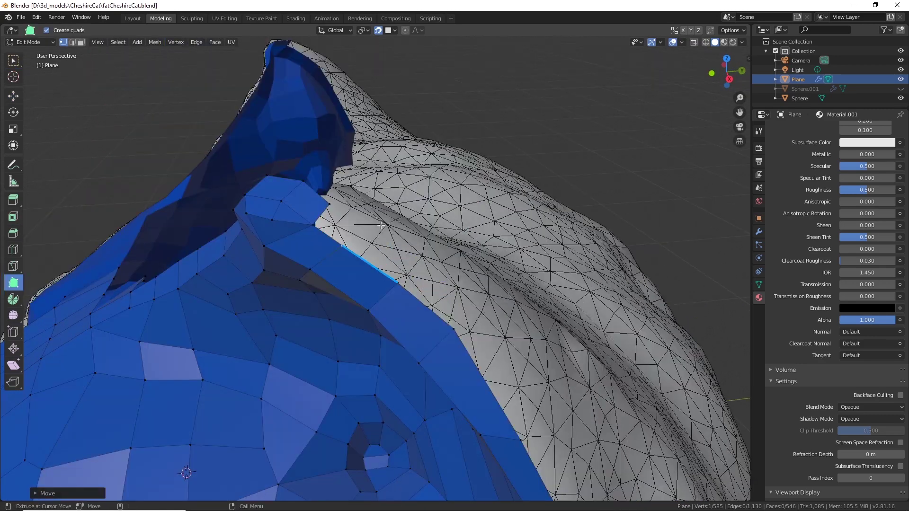
ctrl+click(475, 308)
scroll(475, 308, down, 3)
ctrl+click(456, 302)
ctrl+click(468, 343)
alt+drag(468, 344, 326, 370)
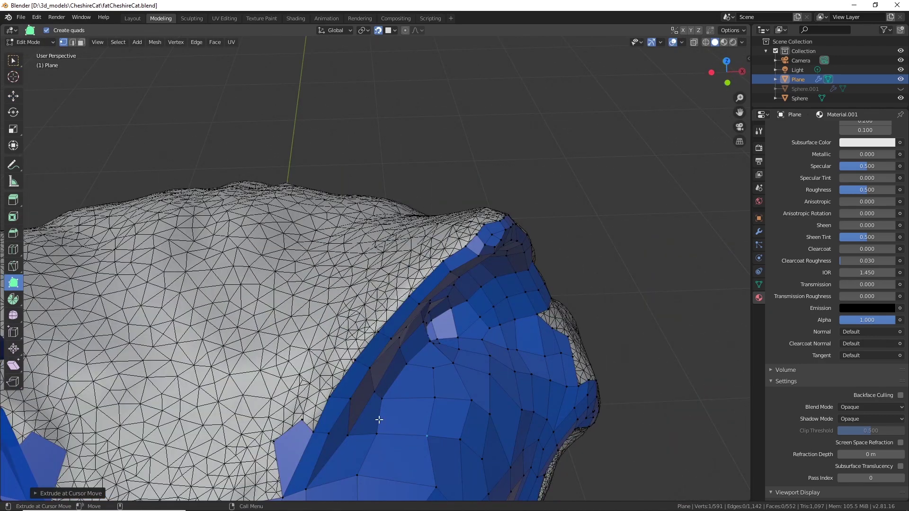
ctrl+click(315, 390)
ctrl+click(339, 350)
ctrl+click(408, 296)
alt+drag(408, 296, 364, 314)
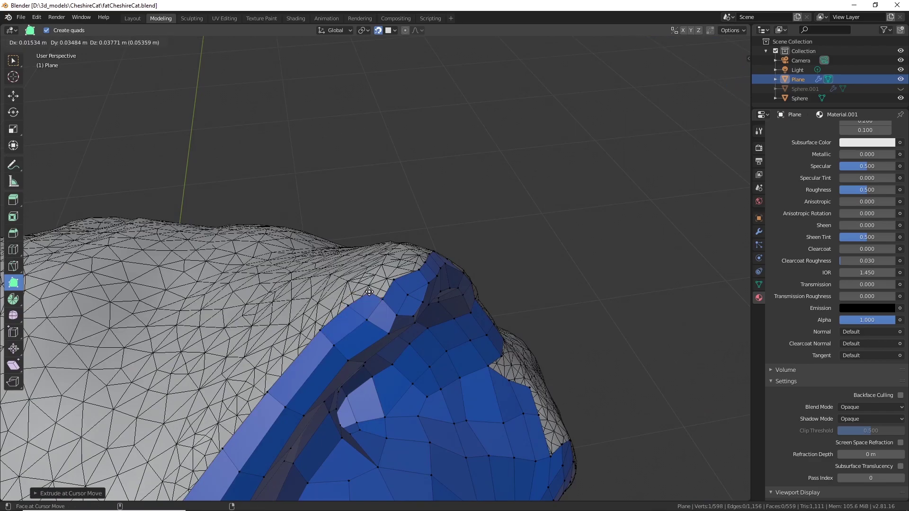
Merge the end of the rim strip with the quads at the ear tip.
middle_drag(370, 292, 303, 265)
key(w)
shift+click(296, 291)
right_click(307, 288)
click(347, 296)
Extrude quads at the side of the back of the head and merge the open seam vertices.
click(14, 283)
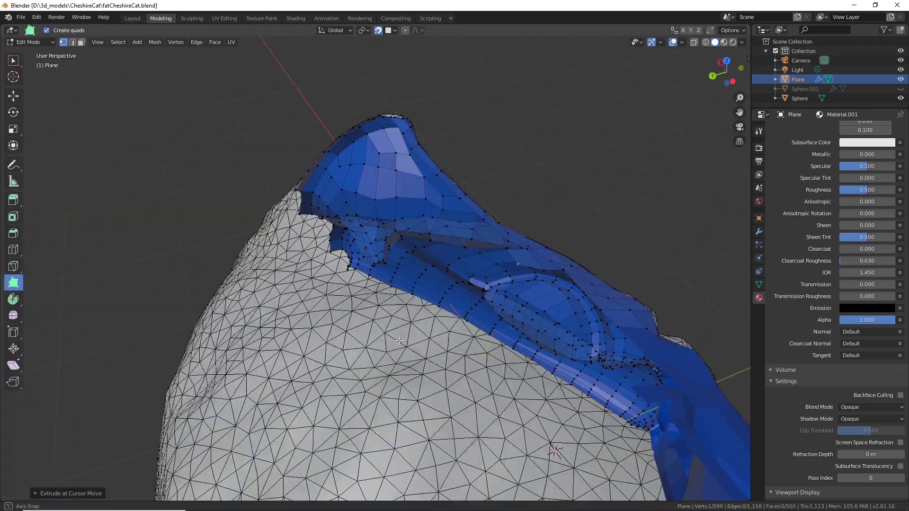
middle_drag(285, 303, 361, 241)
ctrl+click(416, 233)
ctrl+click(362, 241)
shift+click(318, 185)
right_click(313, 185)
click(361, 235)
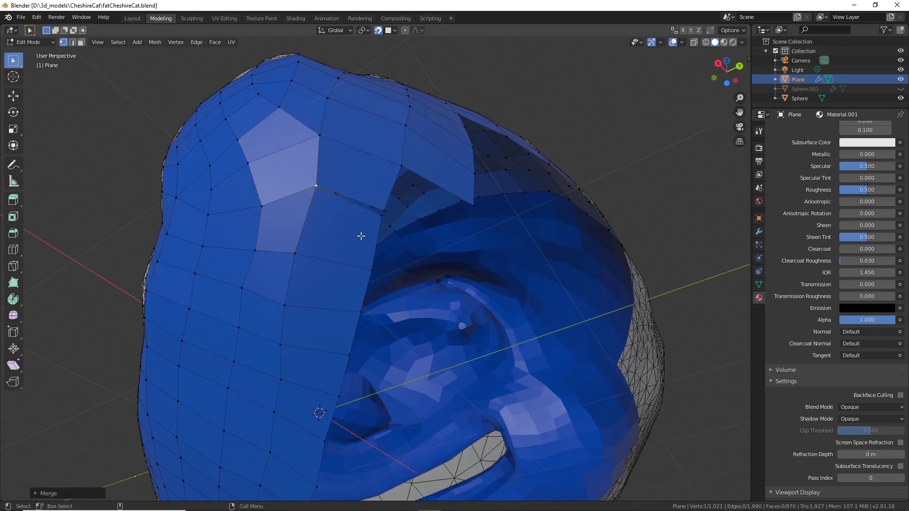
Extrude a row of quads down the back of the head from the upper edge of the remaining opening.
scroll(420, 256, down, 4)
middle_drag(420, 256, 365, 189)
click(13, 283)
scroll(256, 265, up, 2)
ctrl+click(266, 260)
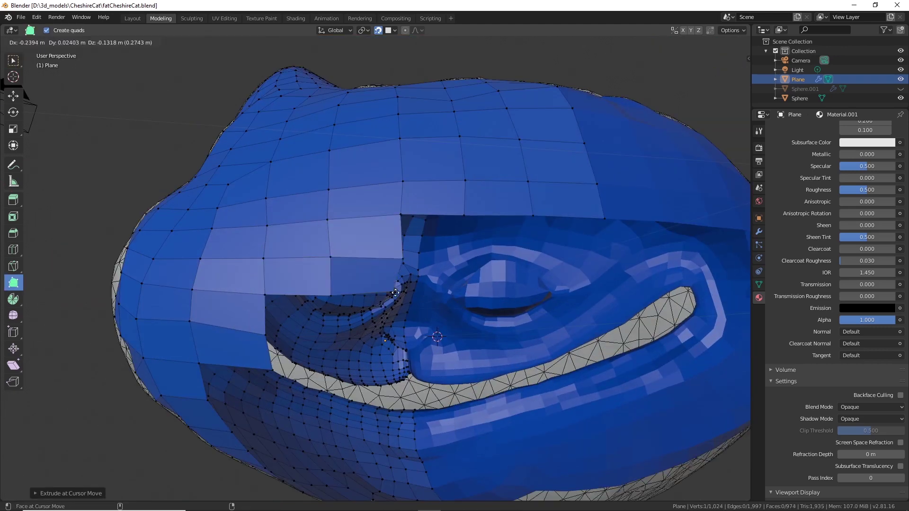
ctrl+drag(395, 293, 405, 297)
ctrl+drag(401, 216, 466, 266)
ctrl+drag(465, 215, 535, 269)
ctrl+drag(534, 217, 612, 271)
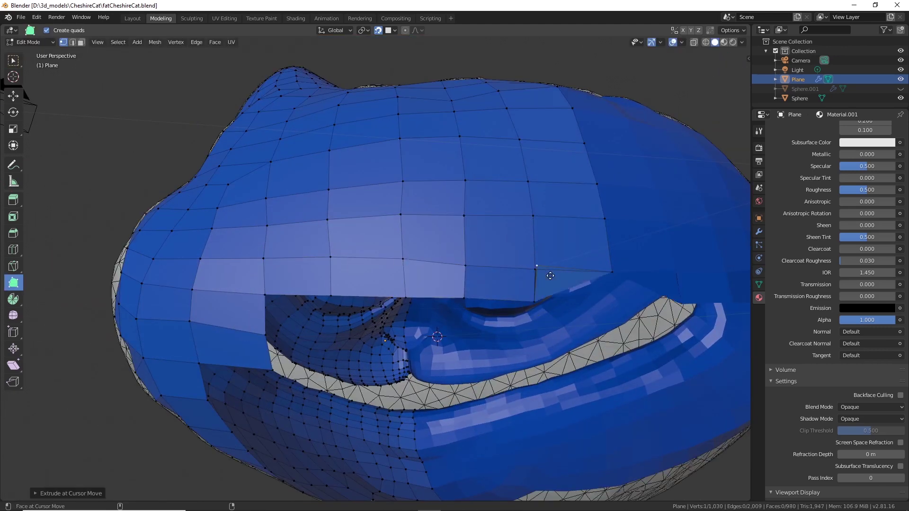
ctrl+drag(551, 275, 610, 306)
Extrude another row of quads across the back of the head out to the mirror midline.
middle_drag(365, 293, 326, 341)
ctrl+drag(231, 292, 306, 340)
ctrl+drag(307, 297, 376, 344)
ctrl+drag(382, 300, 428, 345)
middle_drag(428, 344, 379, 284)
ctrl+drag(365, 243, 425, 288)
ctrl+drag(435, 248, 511, 300)
ctrl+drag(363, 247, 363, 248)
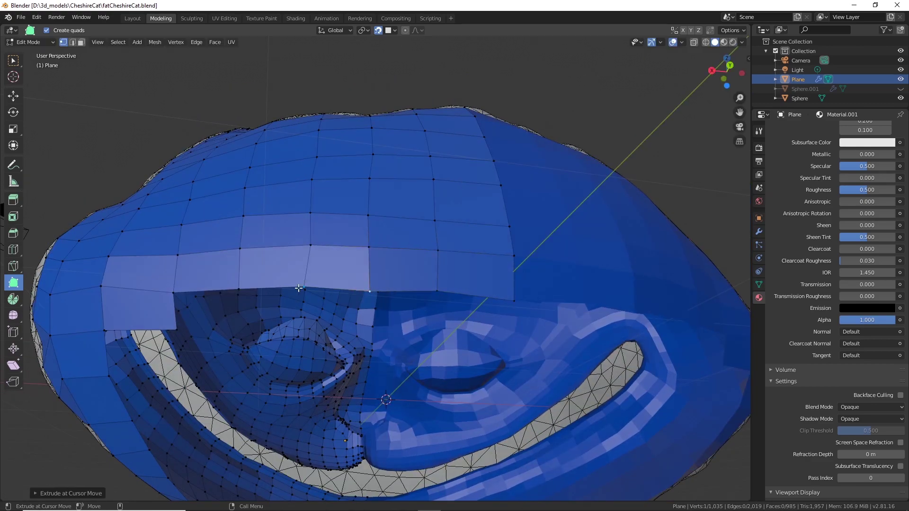
Extrude a row of quads from the underside edge of the head opening out to the midline.
middle_drag(364, 248, 452, 230)
alt+middle_drag(356, 153, 421, 268)
scroll(421, 268, down, 1)
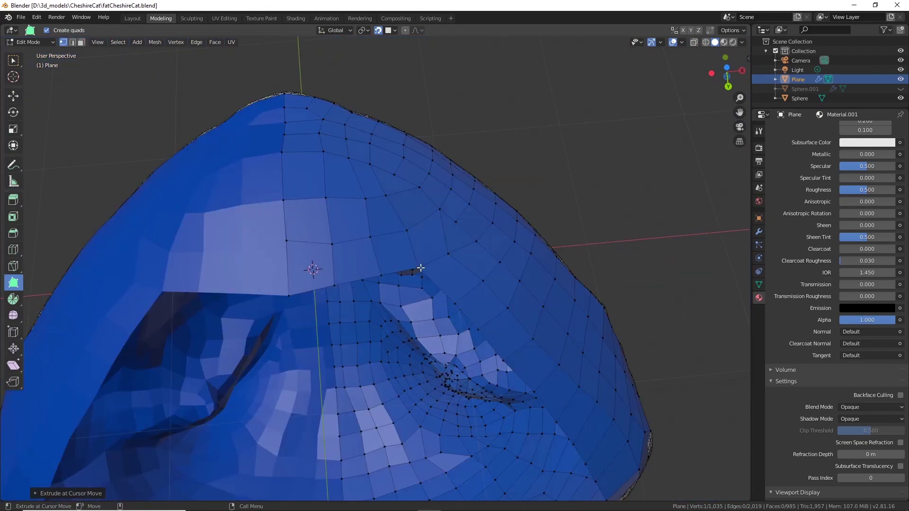
drag(301, 339, 289, 342)
scroll(475, 260, up, 3)
scroll(475, 260, down, 2)
ctrl+drag(451, 271, 405, 335)
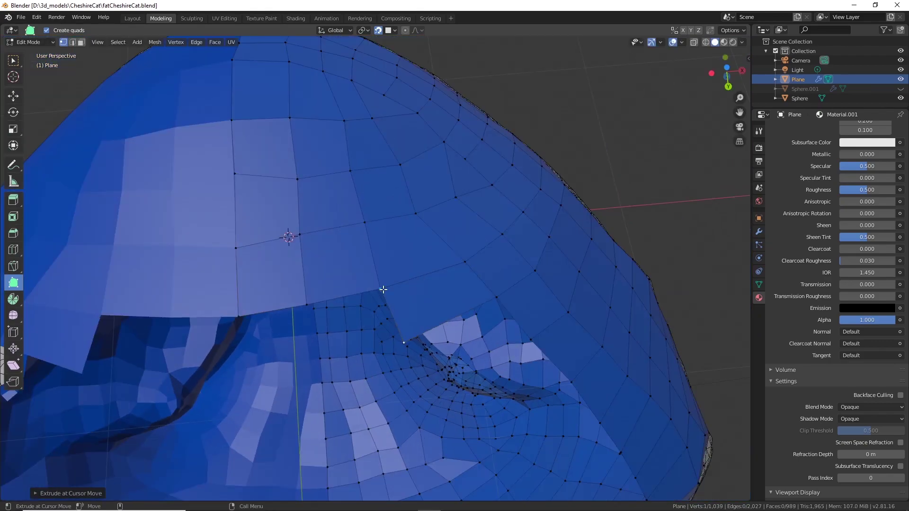
ctrl+drag(385, 291, 325, 359)
ctrl+drag(314, 308, 241, 381)
Extrude a second row of quads along the underside edge of the head opening.
middle_drag(455, 256, 428, 235)
ctrl+drag(427, 235, 368, 279)
ctrl+drag(347, 236, 292, 272)
ctrl+drag(285, 231, 228, 264)
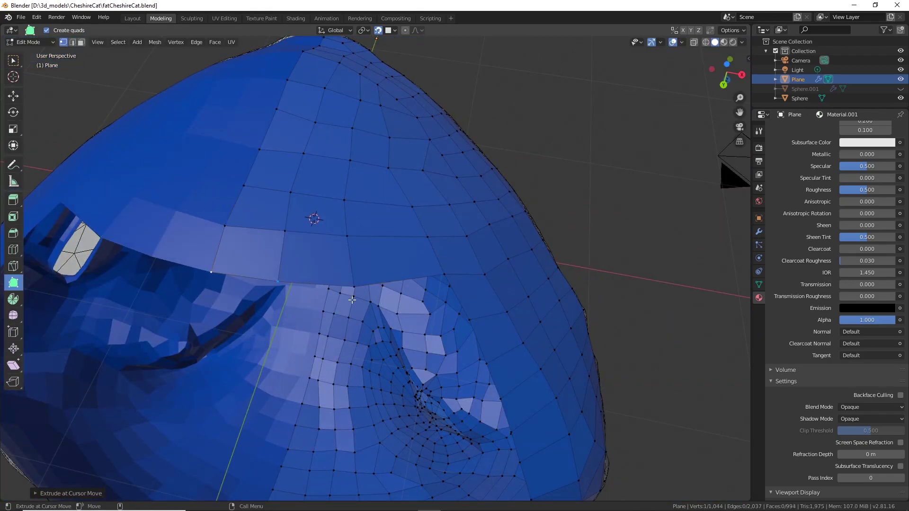
Extrude a strip of quads along the mirror midline from the underside edge into the opening.
middle_drag(228, 264, 388, 327)
middle_drag(329, 336, 326, 272)
drag(326, 272, 322, 204)
middle_drag(322, 204, 341, 308)
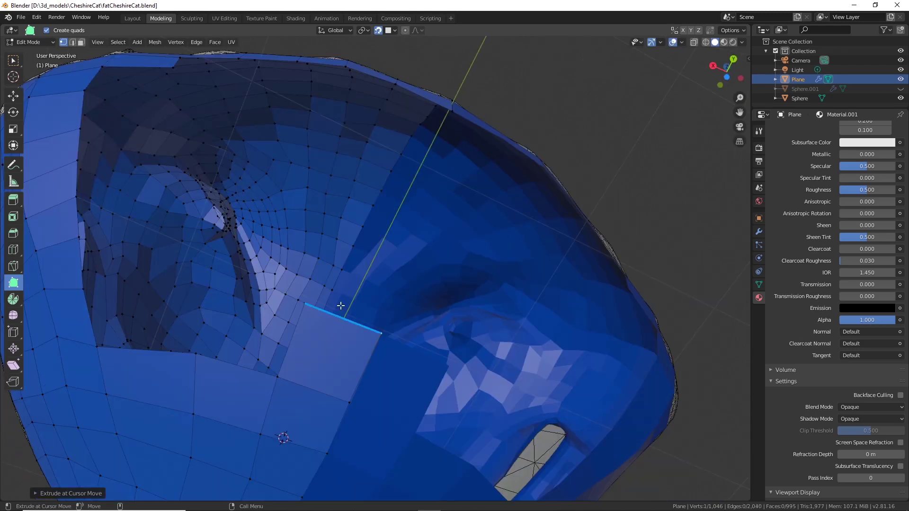
drag(341, 307, 351, 268)
middle_drag(351, 268, 327, 209)
scroll(358, 312, up, 2)
drag(257, 205, 265, 87)
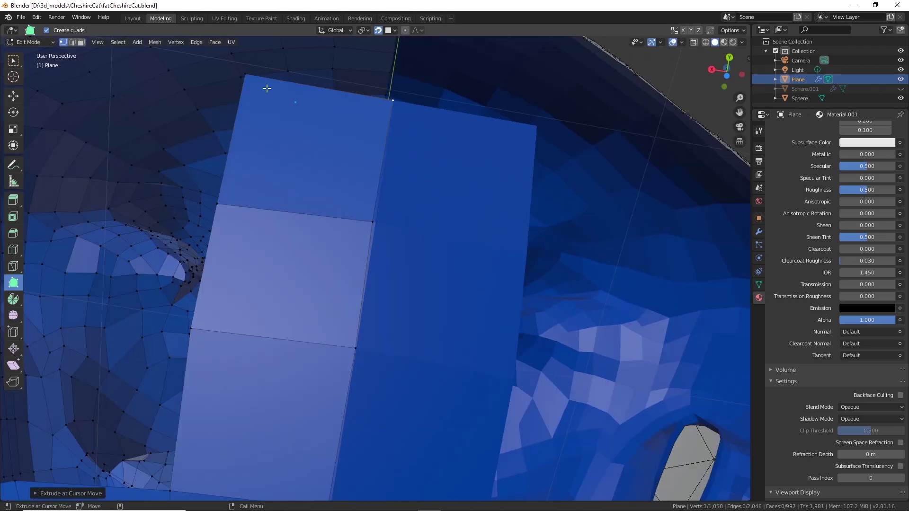
Continue the midline strip of quads across the opening to the back of the head's lower edge.
middle_drag(266, 88, 283, 327)
drag(256, 316, 248, 212)
middle_drag(312, 213, 353, 312)
drag(354, 317, 352, 230)
drag(398, 234, 414, 234)
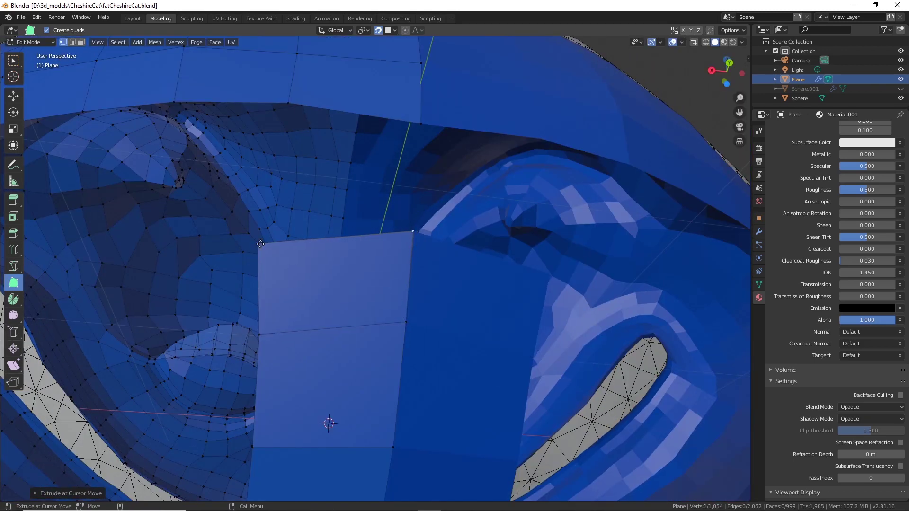
middle_drag(412, 234, 377, 298)
drag(374, 303, 391, 193)
drag(213, 219, 253, 184)
Merge the end vertices of the midline strip with the edge of the back-of-head patch.
shift+click(394, 185)
right_click(394, 185)
click(443, 195)
click(255, 184)
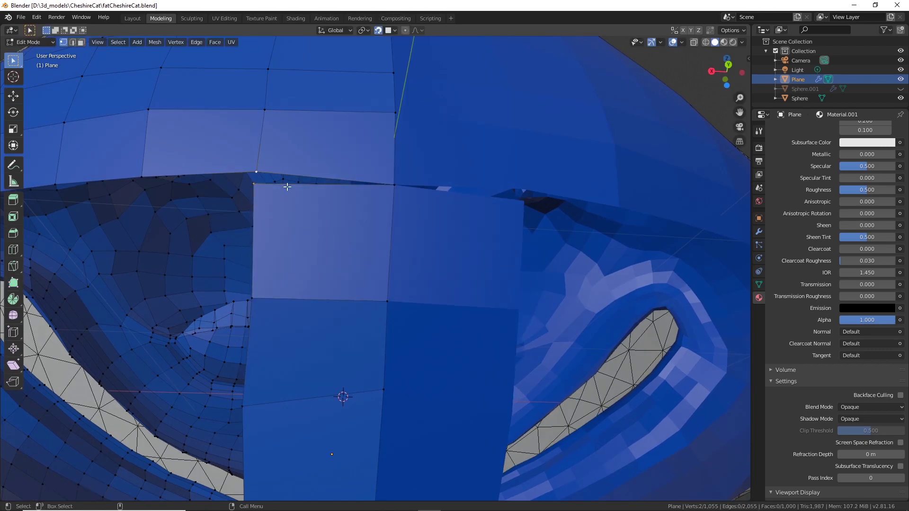
right_click(286, 187)
scroll(362, 282, down, 6)
middle_drag(361, 282, 375, 281)
Extrude a row of quads along the opening's upper edge, from the side of the head to the midline strip.
click(13, 283)
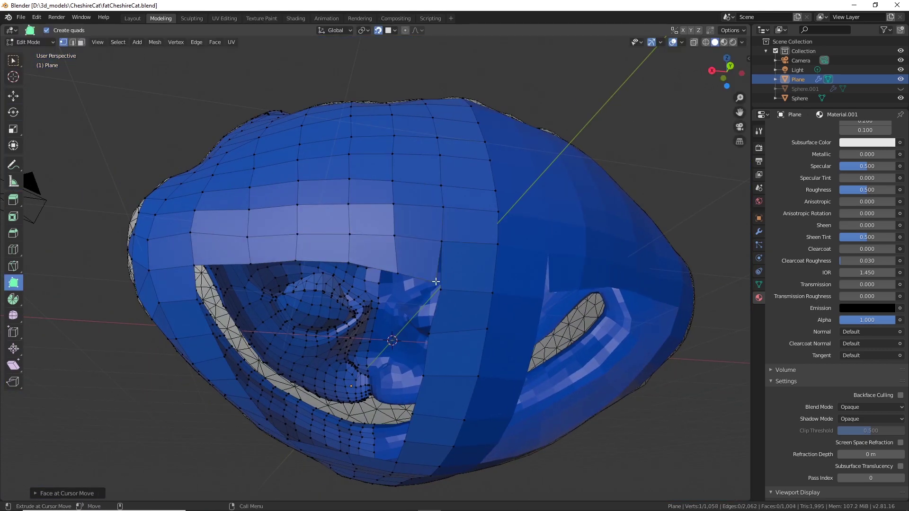
middle_drag(494, 284, 441, 265)
drag(458, 242, 458, 239)
middle_drag(407, 265, 455, 289)
ctrl+click(329, 270)
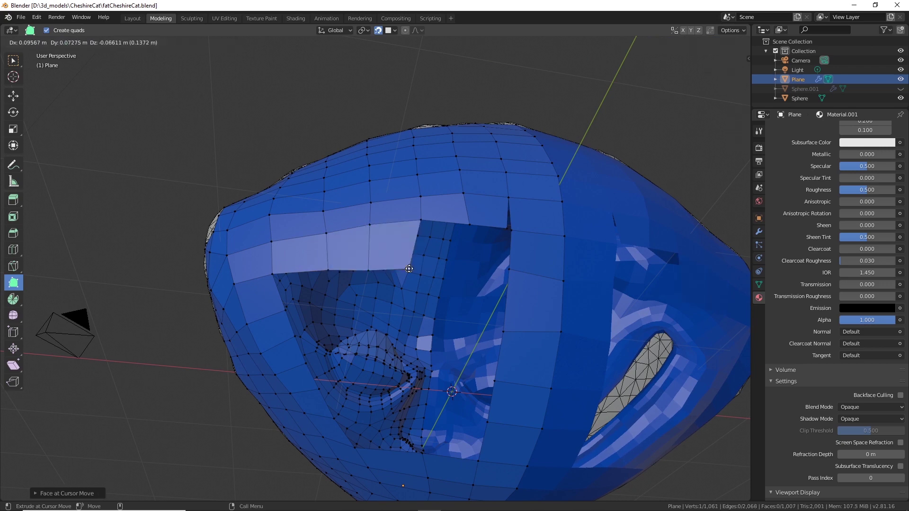
drag(331, 234, 329, 234)
drag(272, 242, 267, 241)
middle_drag(274, 266, 284, 248)
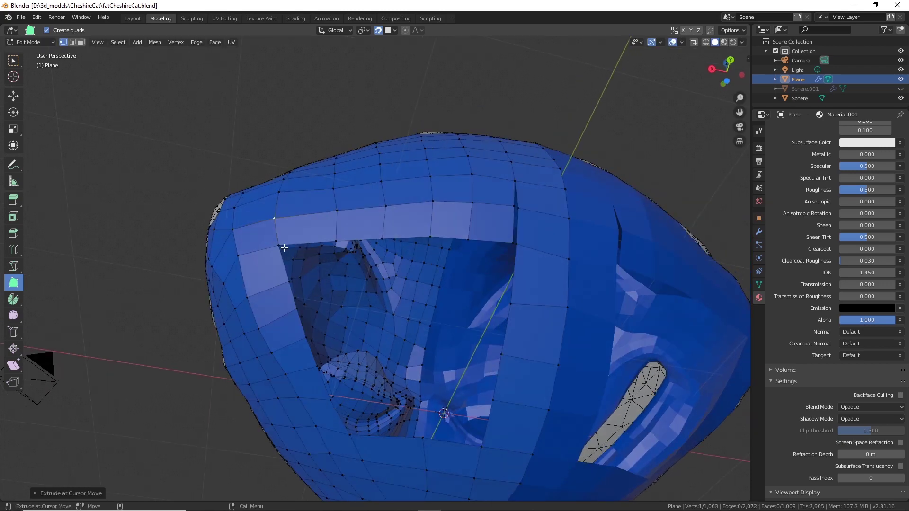
Extrude one more row of quads below the previous one, ending at the midline strip.
ctrl+drag(438, 247, 454, 295)
ctrl+drag(470, 242, 505, 306)
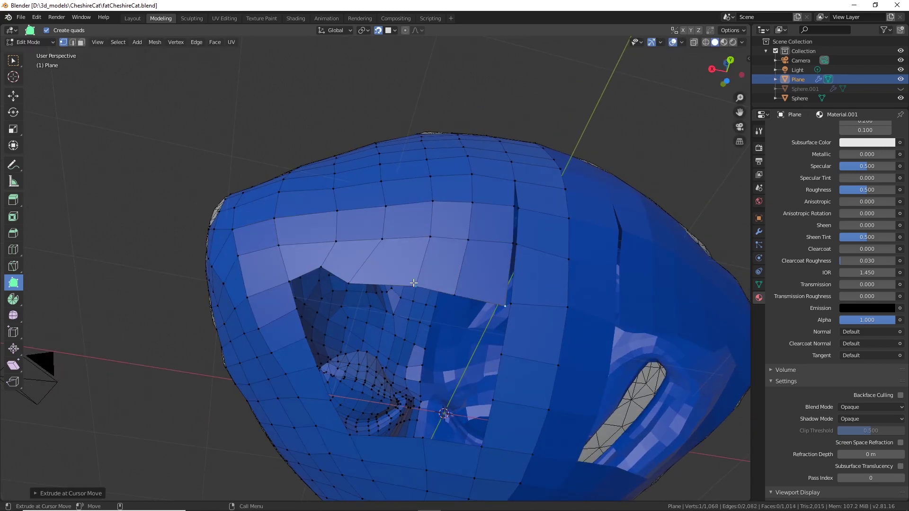
drag(342, 283, 342, 284)
Extrude quads inward from the side and lower edges of the opening at the back of the head to narrow it.
middle_drag(321, 305, 308, 282)
ctrl+drag(487, 419, 435, 363)
ctrl+drag(427, 413, 339, 381)
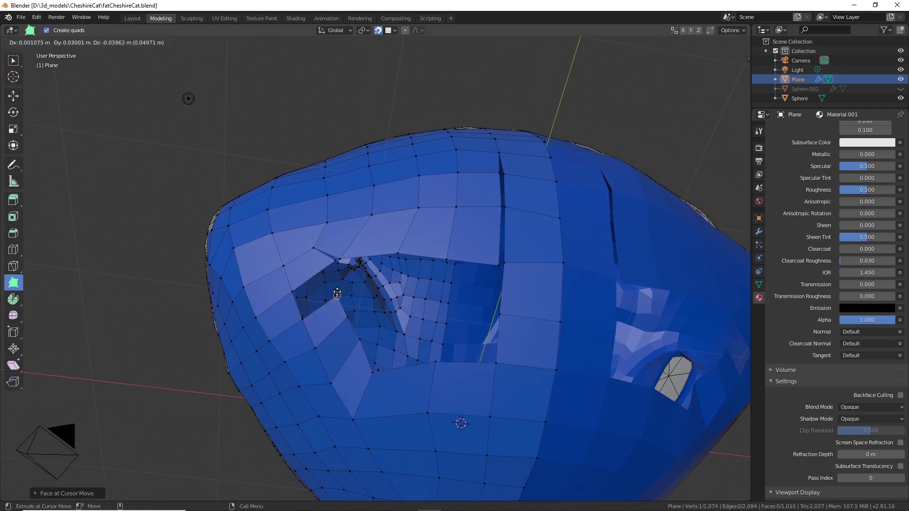
ctrl+drag(375, 373, 419, 314)
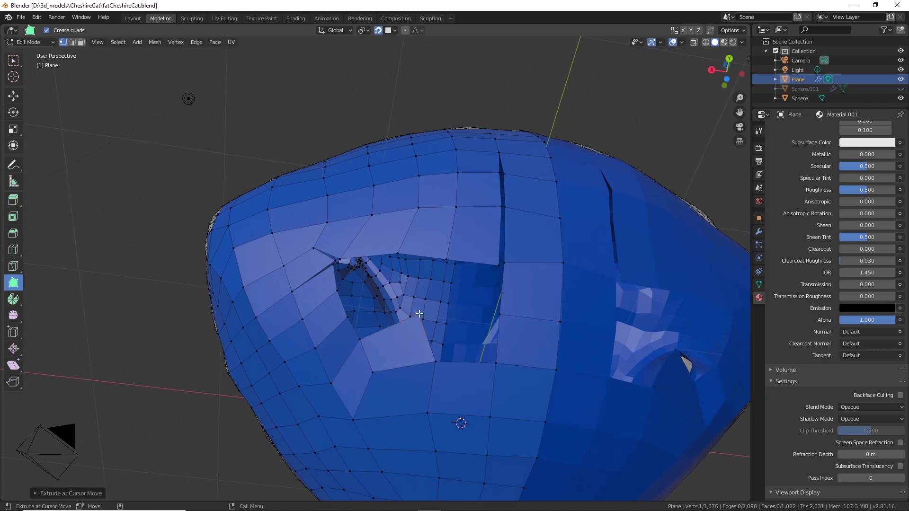
ctrl+drag(361, 339, 403, 288)
ctrl+drag(497, 363, 423, 311)
ctrl+drag(499, 314, 445, 267)
Merge the separated vertex pairs at the opening's corners and beside the midline strip.
key(w)
shift+click(344, 258)
right_click(342, 260)
click(379, 272)
shift+click(419, 314)
middle_drag(513, 176, 510, 192)
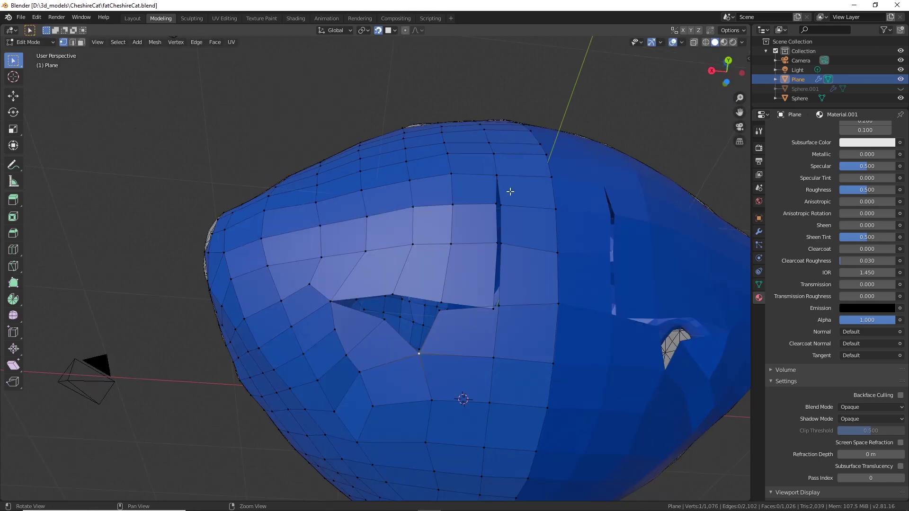
click(440, 311)
shift+click(441, 302)
right_click(443, 302)
click(469, 317)
Move the vertices of the quads below the remaining hole to even out their spacing.
middle_drag(468, 327, 471, 304)
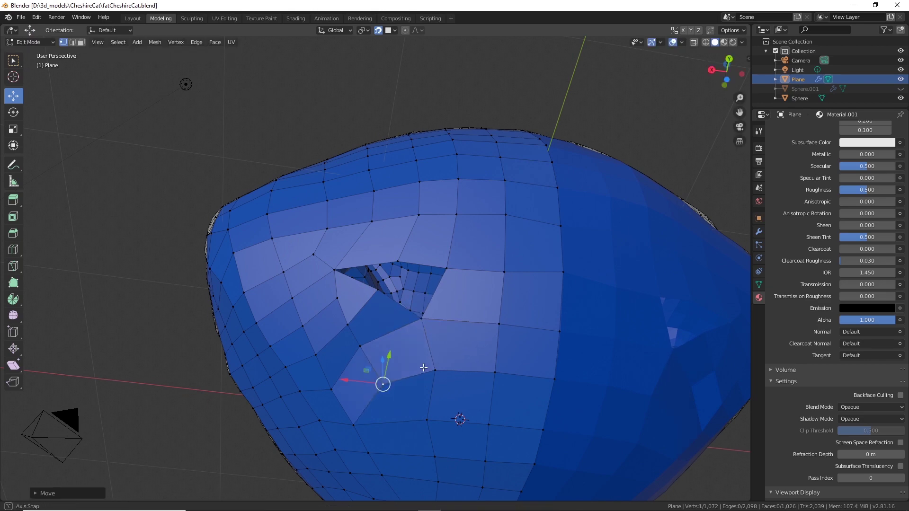
middle_drag(423, 368, 377, 355)
drag(367, 351, 378, 343)
Fill the remaining gap at the back of the head with a face between three of its border vertices.
middle_drag(377, 343, 63, 186)
click(14, 283)
scroll(383, 296, up, 5)
click(395, 327)
shift+click(450, 256)
shift+click(299, 263)
click(215, 43)
click(226, 147)
scroll(459, 323, down, 9)
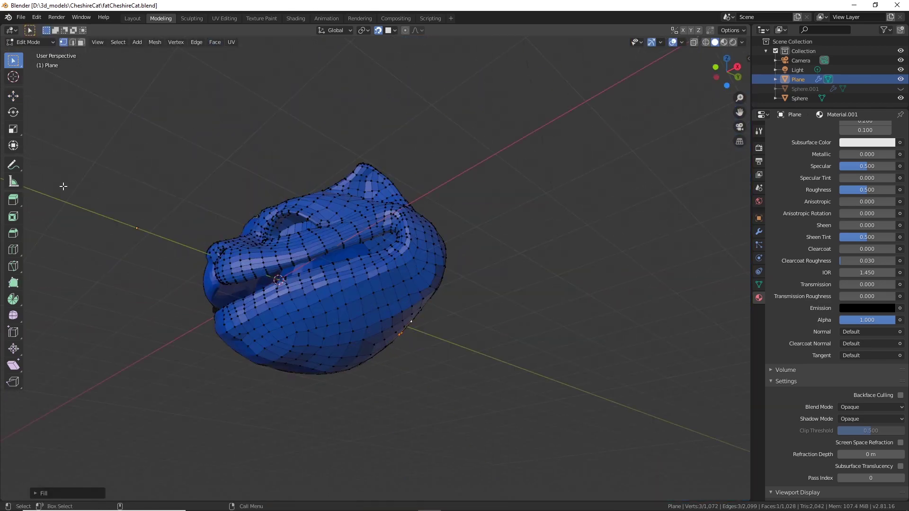
Select the long edge loop running along the inside of the mouth.
middle_drag(393, 369, 436, 404)
scroll(436, 355, up, 5)
key(2)
alt+click(395, 275)
middle_drag(435, 347, 419, 203)
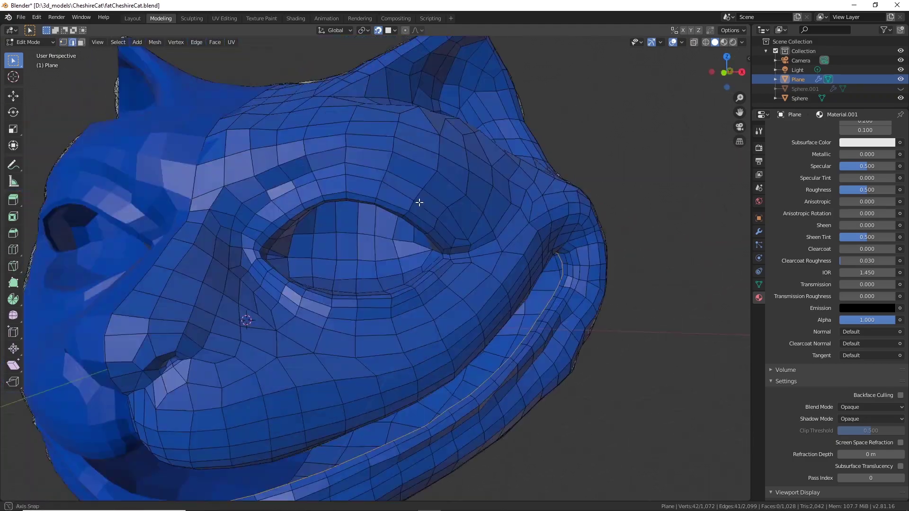
alt+drag(419, 203, 426, 152)
key(ctrl+e)
alt+drag(265, 280, 189, 285)
mouse_move(147, 305)
mouse_down()
mouse_move(178, 295)
mouse_move(307, 303)
mouse_move(362, 362)
mouse_move(269, 350)
mouse_move(476, 288)
mouse_move(325, 277)
mouse_up()
key(w)
key(x)
key(4)
right_click(325, 276)
click(325, 278)
click(625, 247)
Show the hidden Sphere.001 object in the viewport again.
click(901, 89)
mouse_move(618, 352)
alt+mouse_down()
mouse_move(612, 323)
mouse_move(567, 321)
alt+mouse_up()
scroll(567, 321, down, 2)
scroll(522, 205, up, 1)
click(522, 206)
alt+drag(521, 205, 378, 317)
scroll(303, 161, up, 5)
Connect two vertices in the crease between the nose and the upper lip with a new edge.
click(294, 150)
key(2)
click(248, 217)
key(4)
click(172, 270)
key(2)
click(64, 43)
click(345, 264)
scroll(377, 317, up, 4)
mouse_move(412, 264)
mouse_down()
mouse_move(430, 260)
mouse_move(397, 256)
mouse_up()
click(385, 271)
shift+click(461, 202)
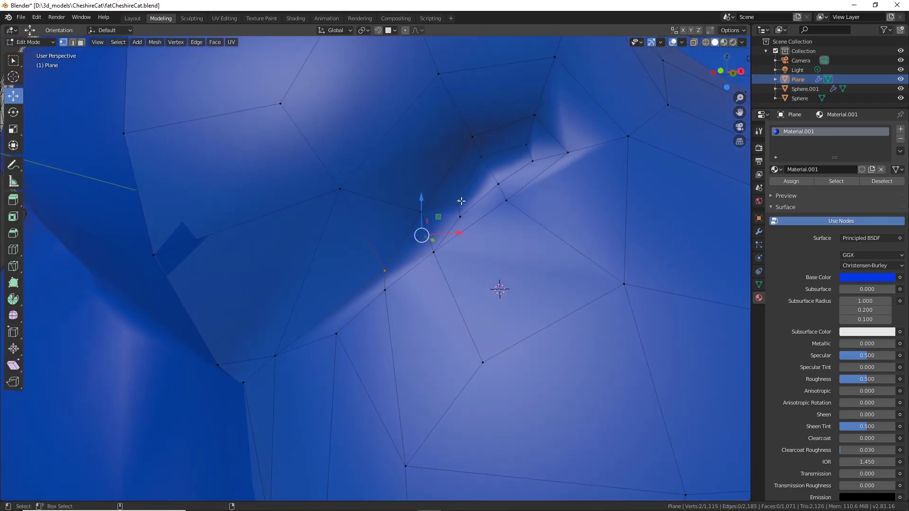
key(j)
click(421, 232)
Tidy the vertices and edges around the crease between the nose and the upper lip.
alt+drag(461, 202, 423, 201)
alt+drag(422, 256, 530, 190)
key(w)
click(526, 213)
key(2)
alt+drag(275, 379, 277, 334)
key(1)
click(336, 271)
alt+drag(336, 271, 358, 288)
click(73, 41)
middle_drag(427, 218, 478, 151)
ctrl+click(587, 85)
right_click(589, 84)
click(573, 271)
shift+click(389, 265)
middle_drag(391, 275, 521, 199)
click(385, 189)
key(1)
click(13, 96)
click(312, 209)
scroll(426, 237, down, 5)
Switch to Object Mode and apply the Mirror modifier of the retopologized head.
middle_drag(426, 236, 491, 305)
alt+drag(491, 305, 572, 254)
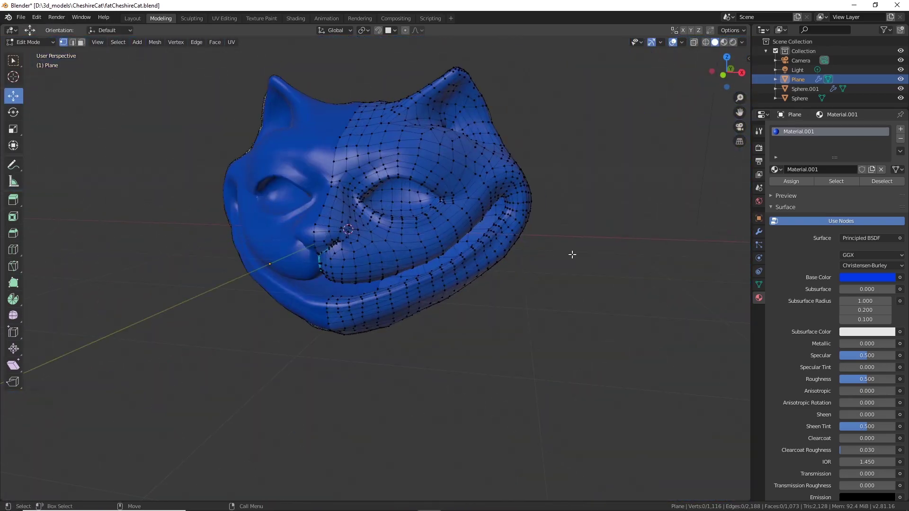
click(40, 42)
click(38, 53)
mouse_move(457, 308)
alt+mouse_down()
mouse_move(498, 324)
mouse_move(441, 303)
alt+mouse_up()
click(760, 232)
click(808, 159)
Turn off the In Front display of the retopologized head.
alt+drag(566, 326, 604, 323)
click(759, 285)
click(760, 218)
click(821, 377)
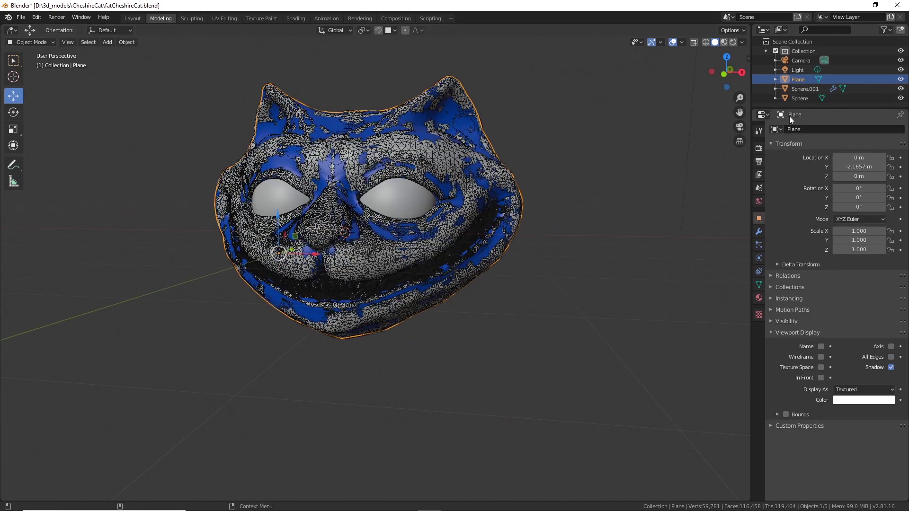
Check the Sphere object by toggling its visibility, and hide the retopologized head mesh.
click(799, 99)
click(901, 98)
mouse_move(673, 256)
alt+mouse_down()
mouse_move(604, 235)
mouse_move(682, 265)
alt+mouse_up()
click(901, 98)
click(901, 79)
Add a new mesh plane to the scene for retopologizing the teeth.
alt+drag(717, 208, 563, 290)
click(366, 314)
click(107, 42)
mouse_move(120, 53)
click(196, 52)
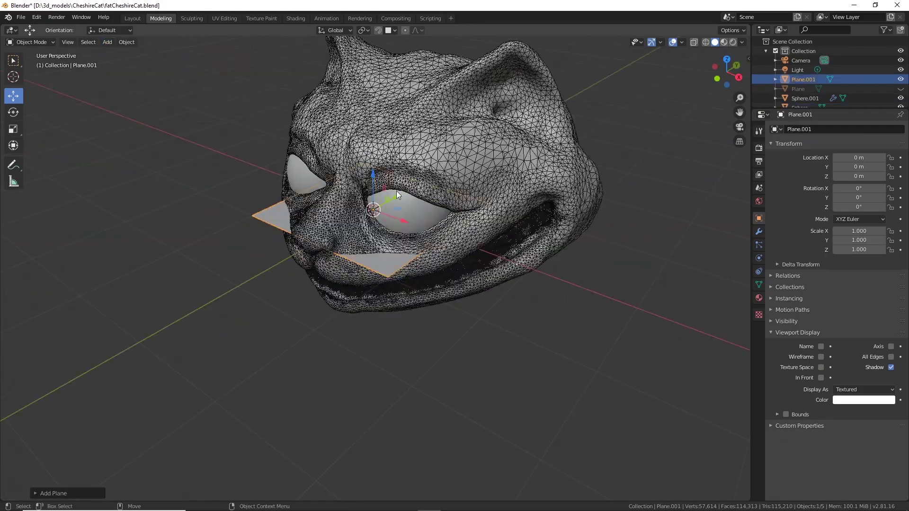
Snap the new plane's vertices onto the sculpt as a vertical strip over the front teeth, from upper gum to lower lip.
click(31, 42)
click(26, 61)
click(228, 237)
alt+drag(228, 235, 242, 168)
scroll(242, 168, up, 8)
drag(386, 283, 284, 214)
drag(326, 379, 284, 379)
Add a Mirror modifier on the X axis to the tooth strip.
key(Tab)
click(759, 232)
click(837, 130)
click(713, 223)
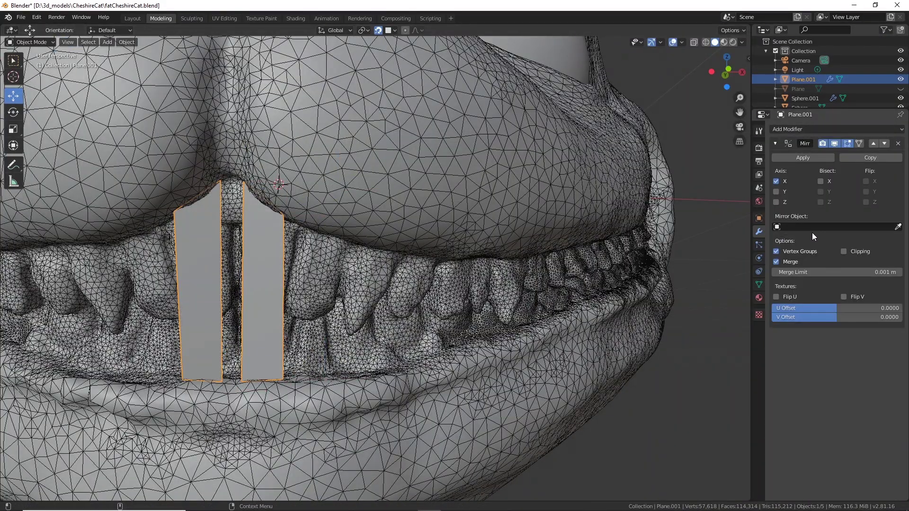
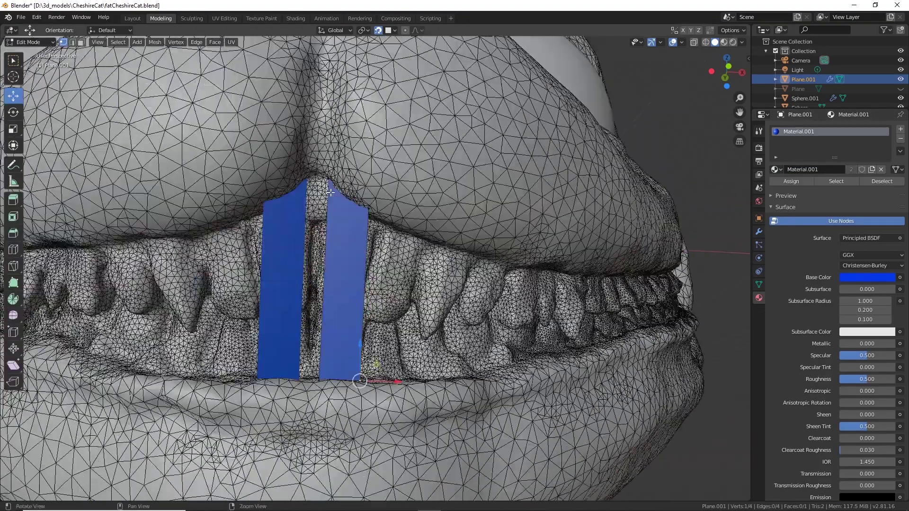
Add loop cuts across the tooth strip and snap its upper vertices to the gum above the front teeth.
click(13, 249)
click(341, 284)
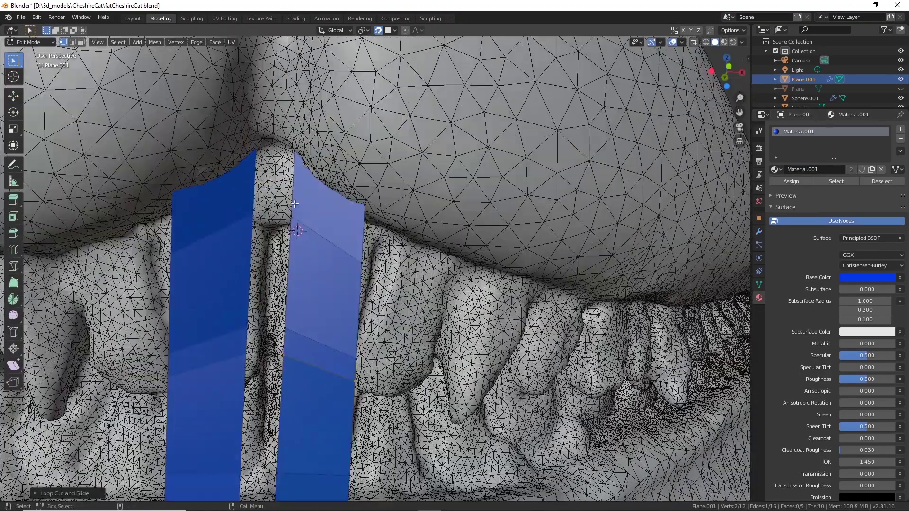
key(shift+space)
key(g)
drag(276, 146, 300, 153)
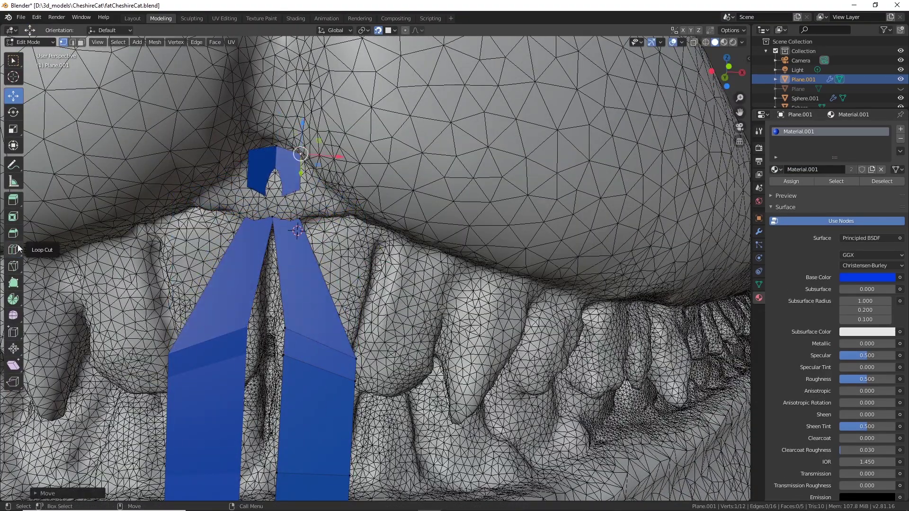
Enable In Front display for the tooth strip and snap its lower inner vertices to the midline.
click(758, 219)
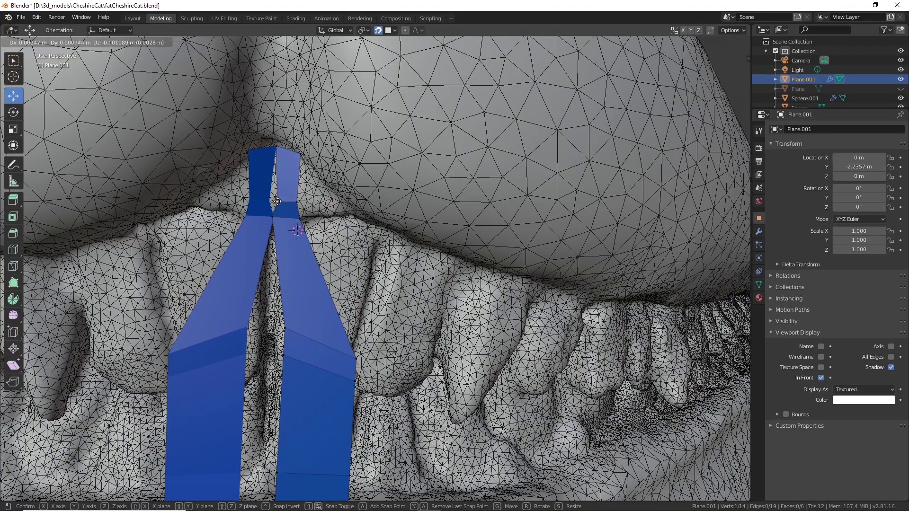
key(KP_Decimal)
key(g)
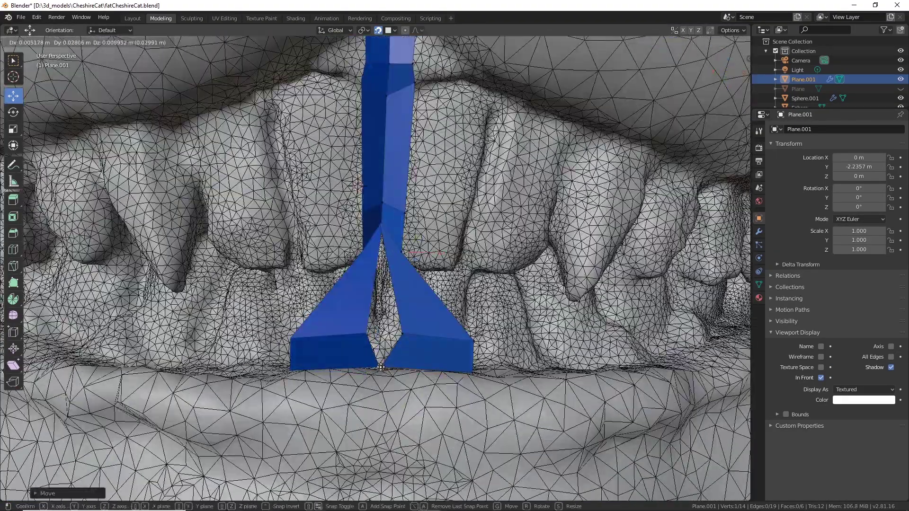
click(381, 367)
drag(403, 333, 380, 320)
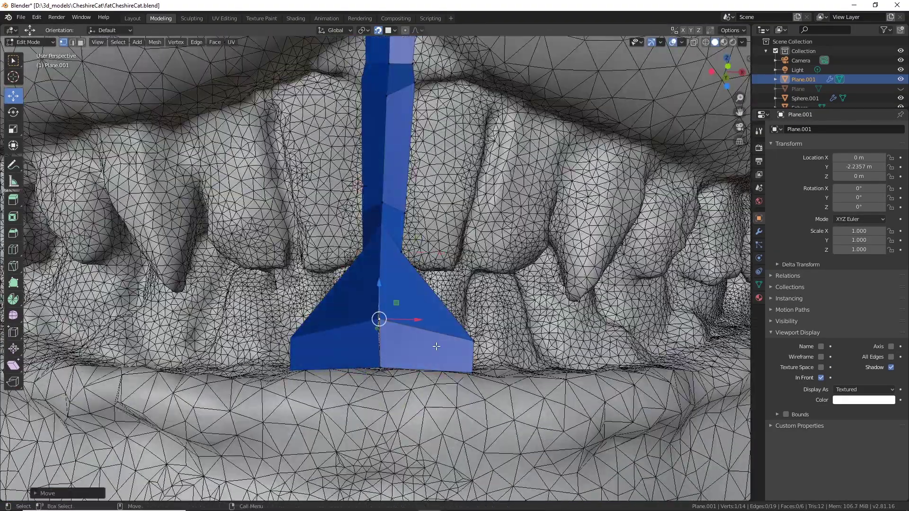
Snap the strip's lower outer vertices closer to the midline and refit the inner vertex to the lower gum.
drag(473, 339, 401, 331)
drag(473, 373, 404, 369)
middle_drag(412, 331, 445, 284)
scroll(473, 227, up, 5)
middle_drag(474, 227, 506, 199)
click(381, 188)
drag(382, 189, 379, 188)
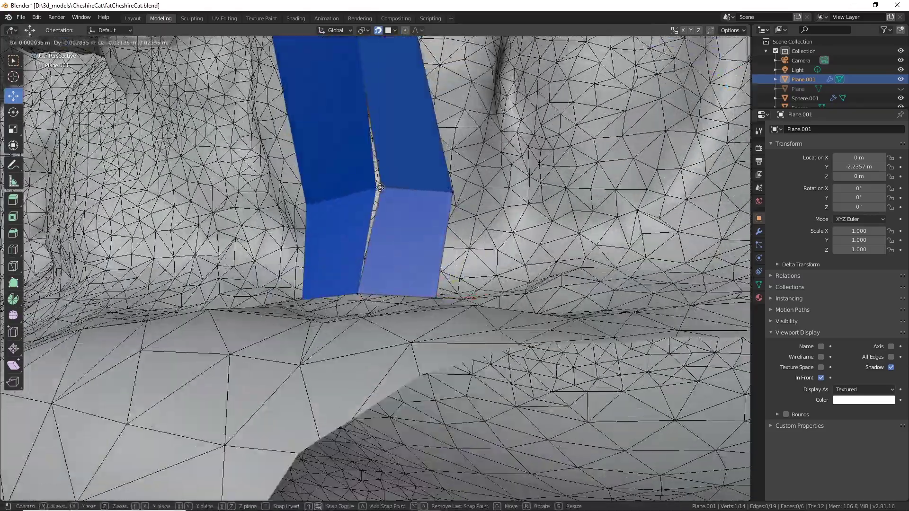
Set the Mirror modifier's merge limit to 0.015 m and add loop cuts across the strip over the lower teeth.
click(759, 231)
mouse_move(474, 227)
middle_down()
mouse_move(502, 209)
mouse_move(455, 275)
mouse_move(464, 237)
middle_up()
scroll(474, 237, down, 3)
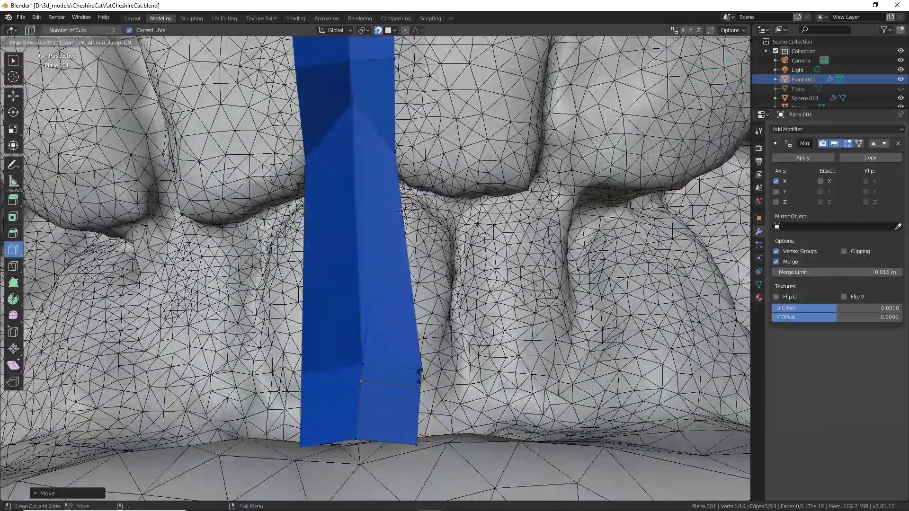
click(371, 167)
click(13, 96)
Snap the strip's vertices into the gap where the upper front teeth meet the lower ones.
drag(355, 138, 355, 133)
middle_drag(355, 133, 379, 157)
drag(374, 142, 381, 112)
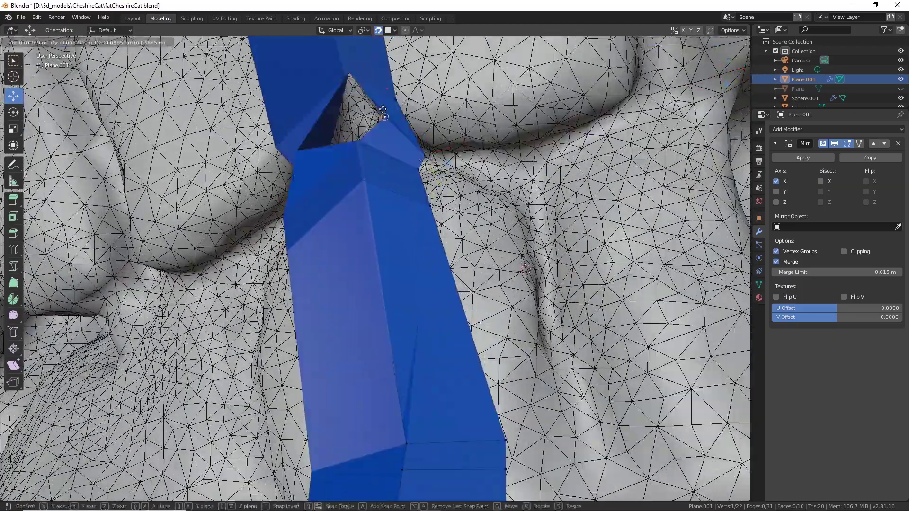
middle_drag(382, 112, 360, 95)
drag(379, 90, 355, 123)
middle_drag(355, 123, 351, 153)
drag(342, 162, 365, 142)
click(454, 281)
drag(454, 281, 436, 187)
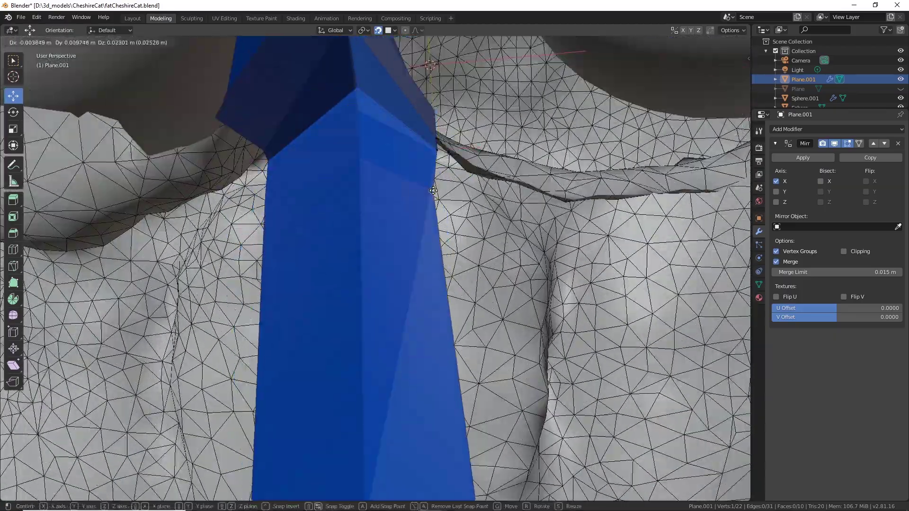
Snap the vertices further down the strip into the gap between the lower front teeth, narrowing it.
scroll(426, 237, down, 1)
shift+middle_drag(426, 236, 393, 123)
drag(392, 86, 369, 82)
drag(422, 363, 373, 371)
drag(419, 424, 393, 417)
drag(344, 380, 343, 381)
shift+middle_drag(350, 199, 337, 400)
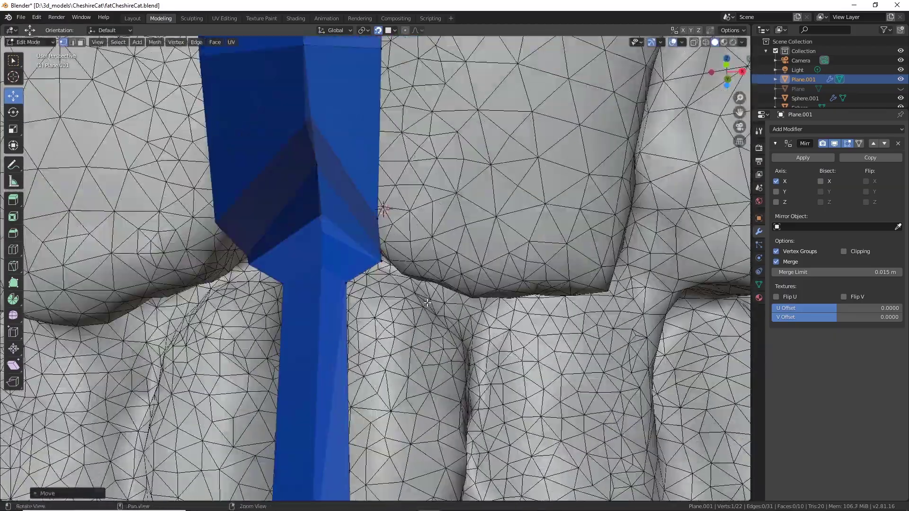
Snap the strip's vertices where the upper and lower front teeth meet closer to the sculpted surface.
middle_drag(337, 360, 298, 379)
drag(370, 290, 374, 285)
middle_drag(365, 284, 331, 324)
drag(322, 309, 323, 310)
With the Poly Build tool, extrude quads outward from the strip's base along the lower gum and adjust their vertices.
scroll(326, 355, down, 2)
shift+middle_drag(332, 445, 318, 180)
middle_drag(426, 327, 435, 352)
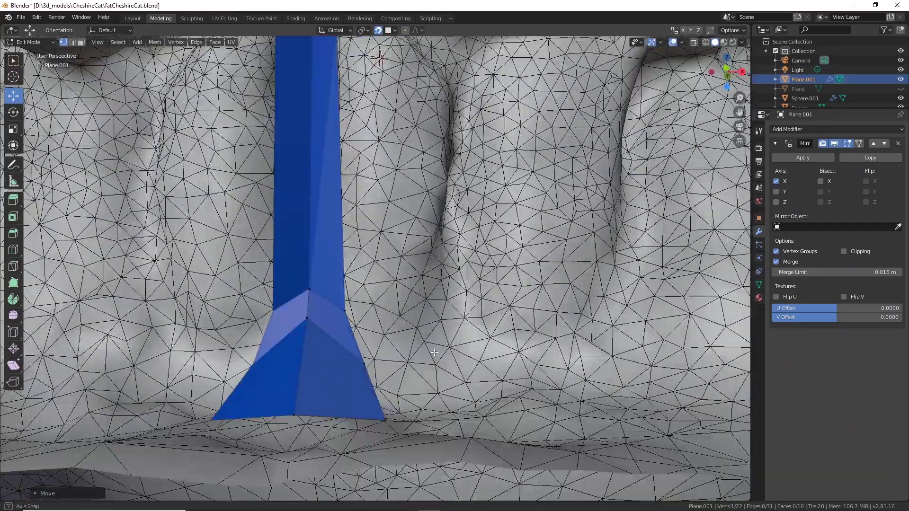
click(14, 283)
click(472, 417)
shift+middle_drag(362, 360, 350, 377)
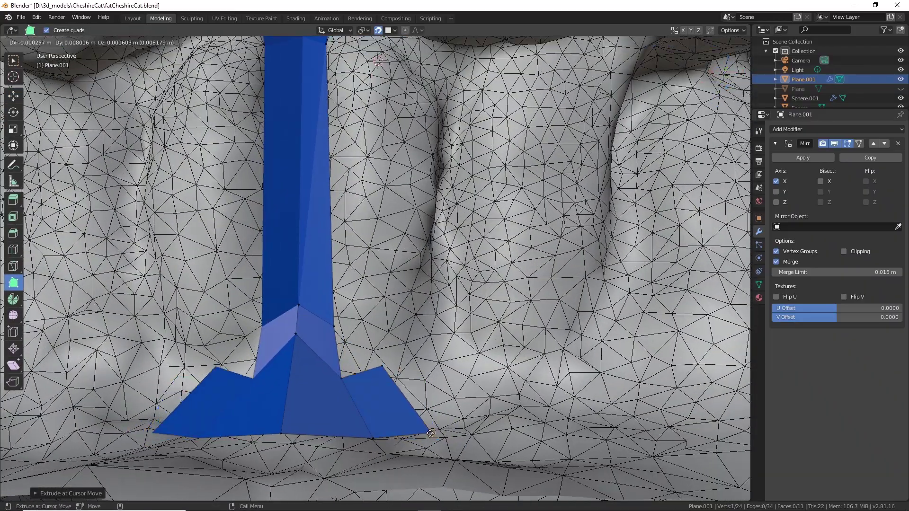
drag(430, 433, 391, 435)
drag(373, 438, 348, 436)
Extrude quads around the inner lower corner of the upper front tooth and up its face to the upper gum.
ctrl+drag(331, 329, 378, 232)
alt+middle_drag(378, 232, 345, 332)
key(ctrl+z)
drag(341, 326, 352, 193)
ctrl+drag(350, 200, 350, 204)
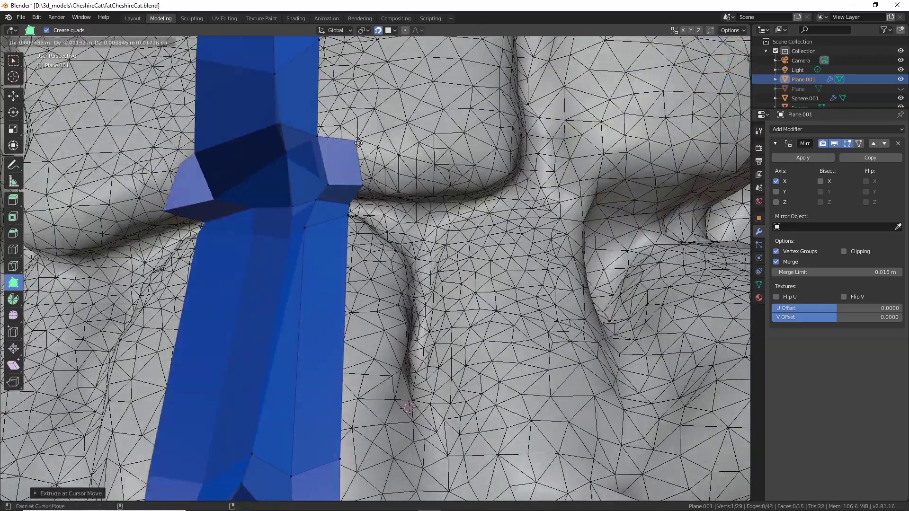
alt+drag(358, 143, 337, 279)
ctrl+drag(334, 284, 338, 331)
ctrl+drag(347, 201, 348, 195)
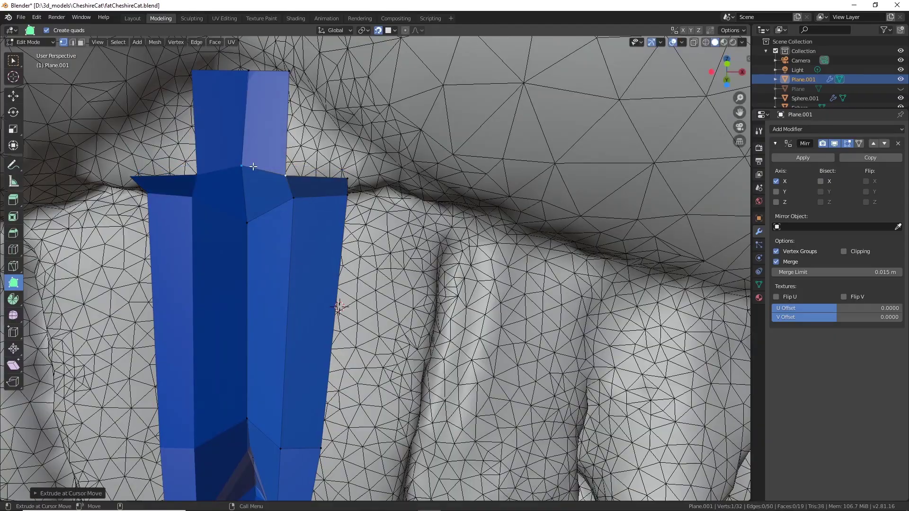
ctrl+click(353, 130)
Reposition the vertices at the lower gum and build quads up the face of the first lower tooth.
alt+drag(338, 93, 284, 344)
drag(276, 352, 304, 359)
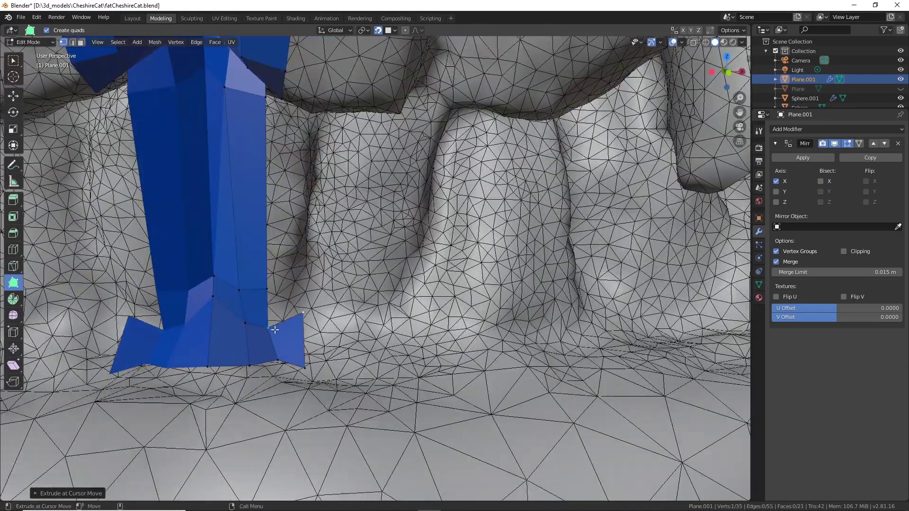
alt+drag(310, 298, 306, 236)
ctrl+drag(295, 137, 274, 349)
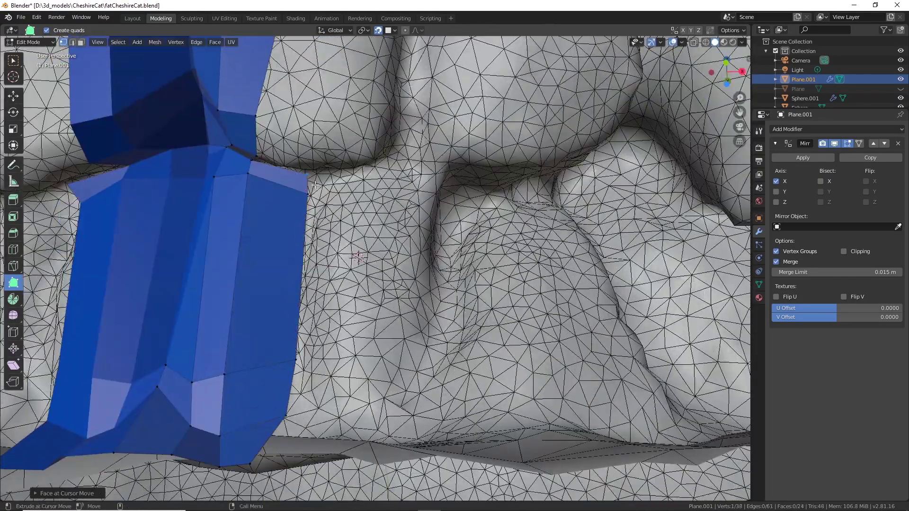
Add quads across the top of the first lower tooth and along the upper front tooth's lower edge.
alt+drag(315, 185, 312, 182)
drag(310, 181, 315, 165)
ctrl+drag(258, 163, 290, 189)
ctrl+drag(245, 209, 270, 228)
drag(241, 106, 236, 97)
ctrl+drag(235, 277, 319, 72)
Extend the upper front tooth's face by another column of quads between the upper gum and its lower edge.
alt+drag(316, 78, 311, 121)
alt+drag(310, 138, 348, 102)
drag(343, 100, 381, 143)
ctrl+drag(338, 142, 367, 331)
ctrl+drag(324, 362, 361, 404)
alt+drag(358, 402, 350, 313)
Extend the lower quads onto the second lower tooth and down to the lower gum.
ctrl+drag(322, 305, 356, 326)
alt+drag(353, 332, 326, 308)
ctrl+drag(318, 338, 322, 247)
ctrl+drag(318, 284, 341, 326)
drag(342, 326, 340, 330)
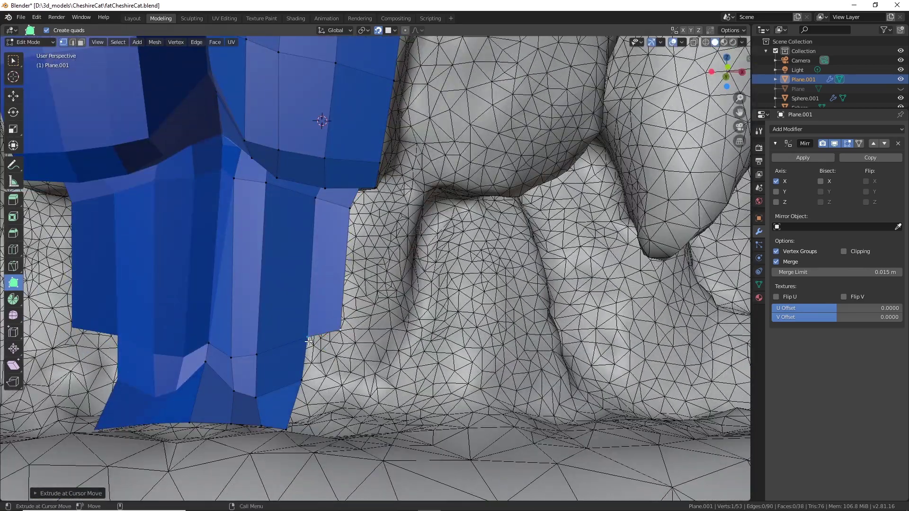
alt+drag(325, 403, 362, 401)
ctrl+drag(362, 402, 386, 404)
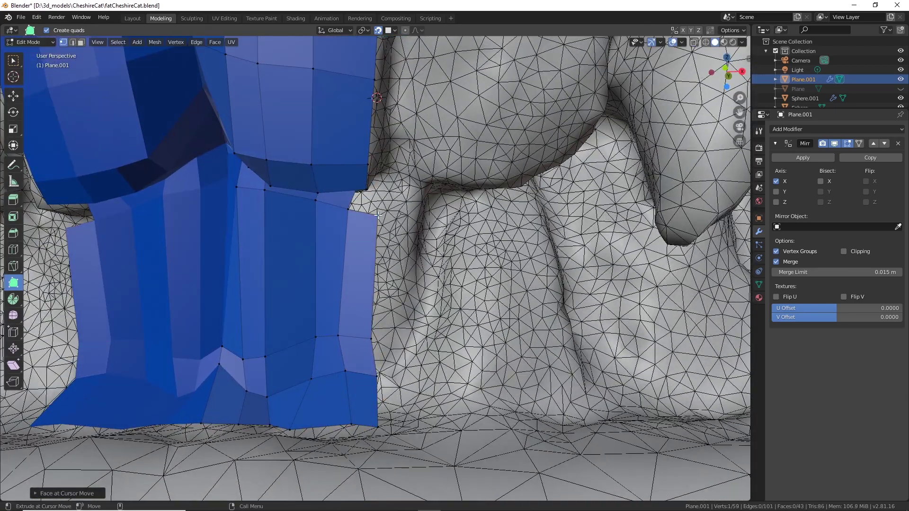
Extrude quads around the outer lower corner of the upper front tooth.
alt+drag(378, 215, 327, 265)
ctrl+drag(323, 262, 326, 241)
ctrl+drag(324, 240, 325, 243)
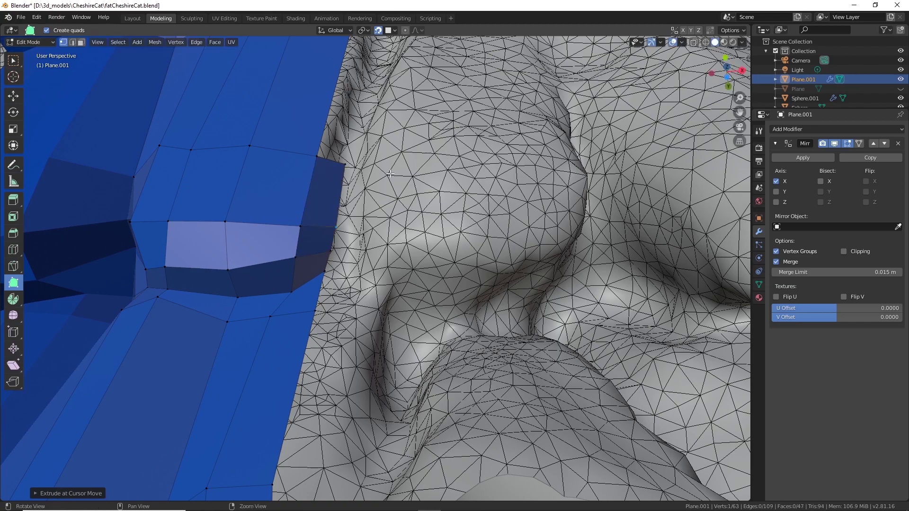
Build quads along the upper front tooth's outer side and into the gap beside the second upper tooth.
alt+drag(390, 174, 370, 236)
ctrl+drag(279, 285, 327, 199)
ctrl+drag(297, 257, 350, 189)
ctrl+drag(281, 348, 283, 348)
alt+drag(284, 348, 338, 256)
ctrl+click(406, 321)
alt+drag(405, 317, 386, 274)
ctrl+click(389, 280)
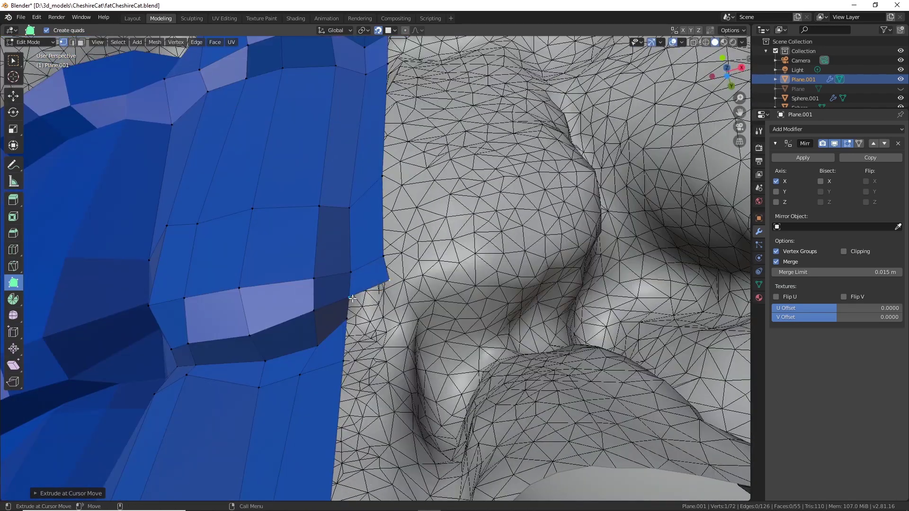
Extend the second lower tooth with another column of quads down to the lower gum.
alt+drag(406, 360, 396, 393)
drag(381, 232, 367, 260)
ctrl+click(322, 328)
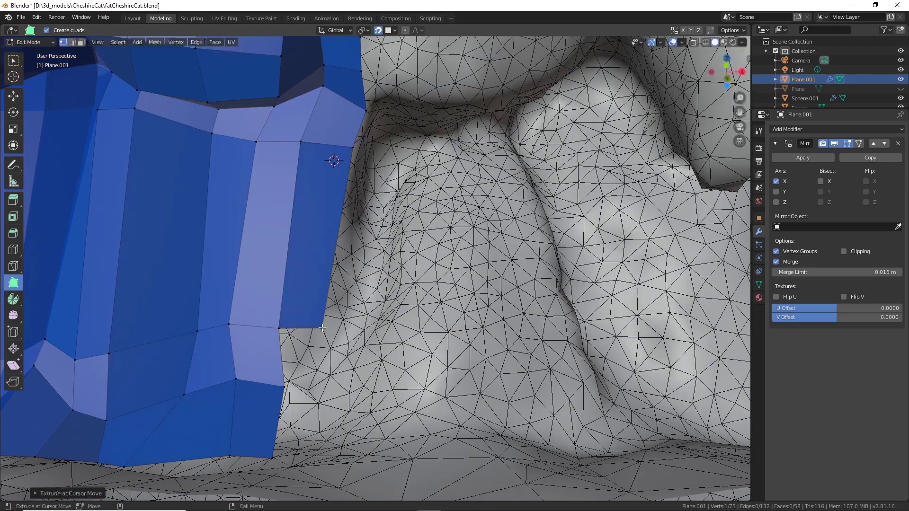
ctrl+drag(322, 369, 358, 325)
ctrl+drag(328, 323, 374, 197)
Start the second upper tooth with quads running from its inner lower corner up to the upper gum.
alt+drag(374, 197, 367, 265)
ctrl+click(361, 237)
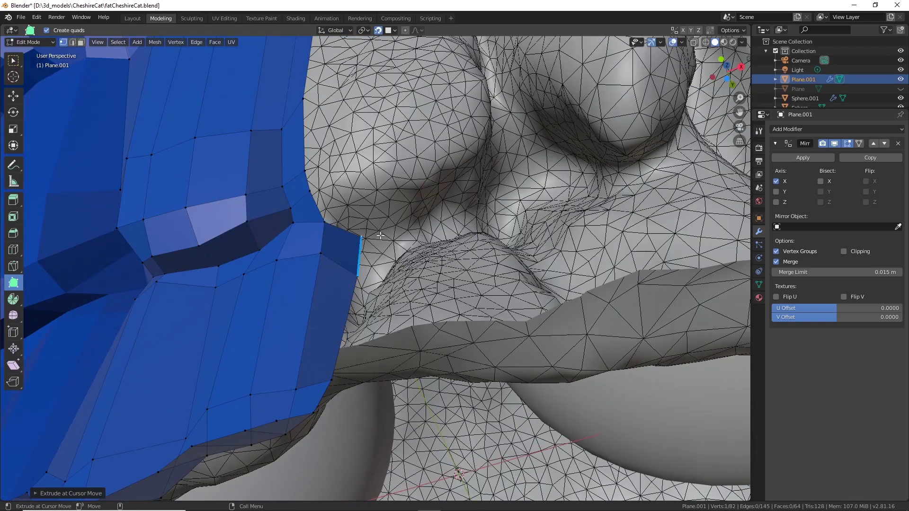
ctrl+click(356, 157)
alt+drag(356, 159, 327, 251)
ctrl+click(350, 148)
ctrl+click(314, 220)
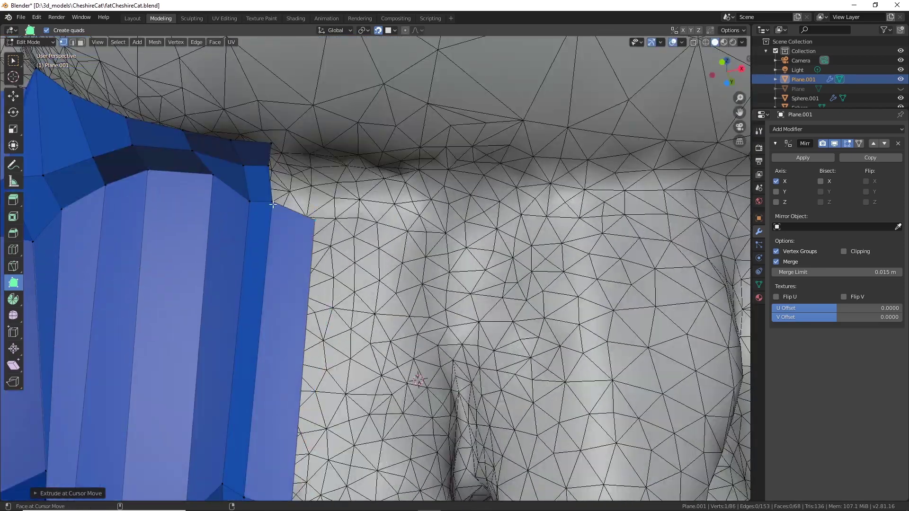
ctrl+click(322, 138)
alt+drag(322, 142, 328, 189)
click(325, 211)
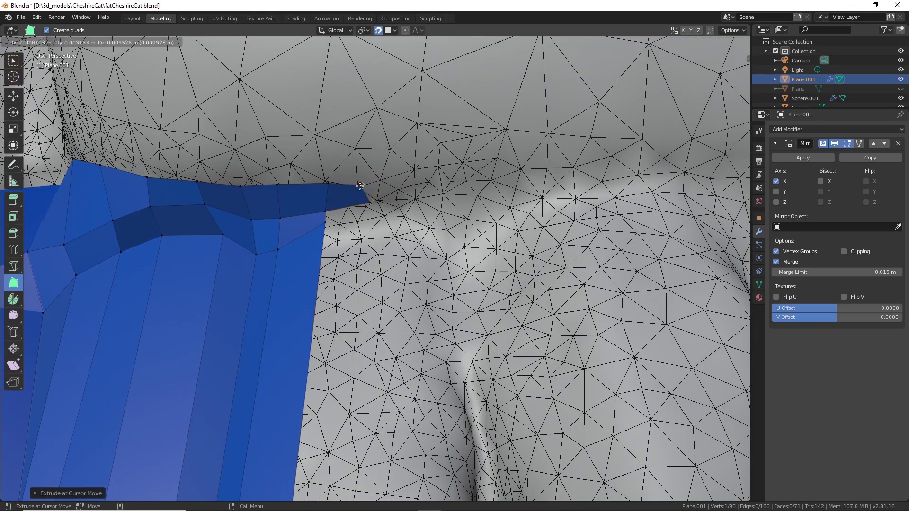
Add the next column of quads down the second upper tooth's face and around its lower edge.
ctrl+click(367, 218)
alt+drag(367, 220, 369, 255)
ctrl+click(365, 305)
alt+drag(365, 304, 362, 351)
ctrl+click(324, 303)
ctrl+click(367, 371)
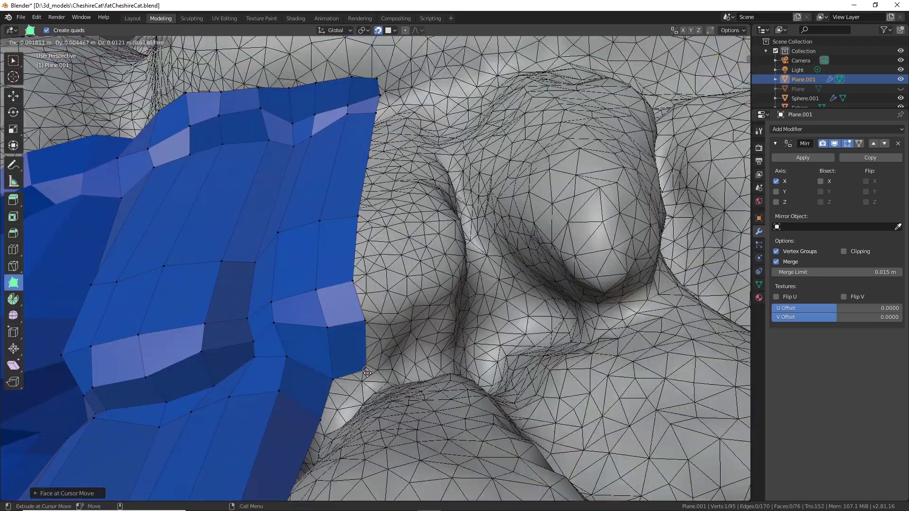
Extrude quads down the third lower tooth and join them to the row along the lower gum.
middle_drag(367, 373, 348, 325)
drag(310, 342, 345, 353)
middle_drag(345, 353, 280, 258)
drag(277, 260, 246, 379)
middle_drag(247, 379, 247, 284)
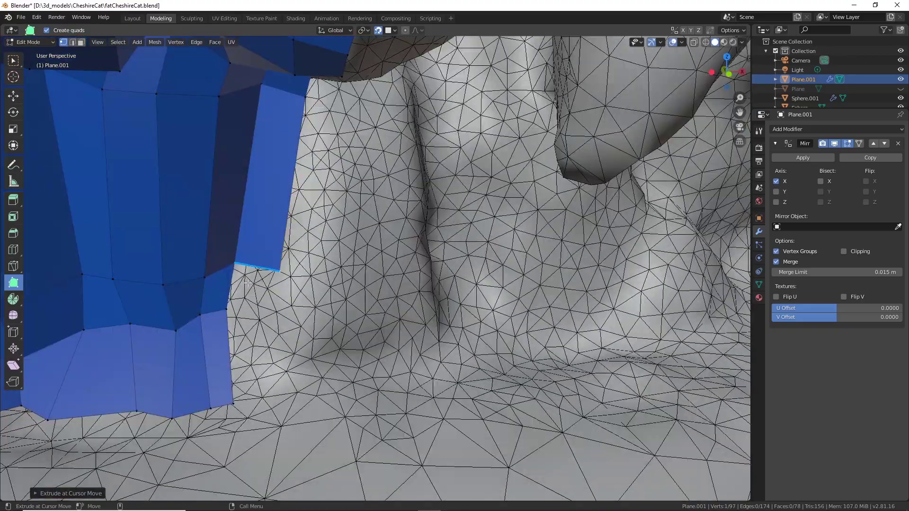
click(287, 355)
middle_drag(287, 355, 319, 388)
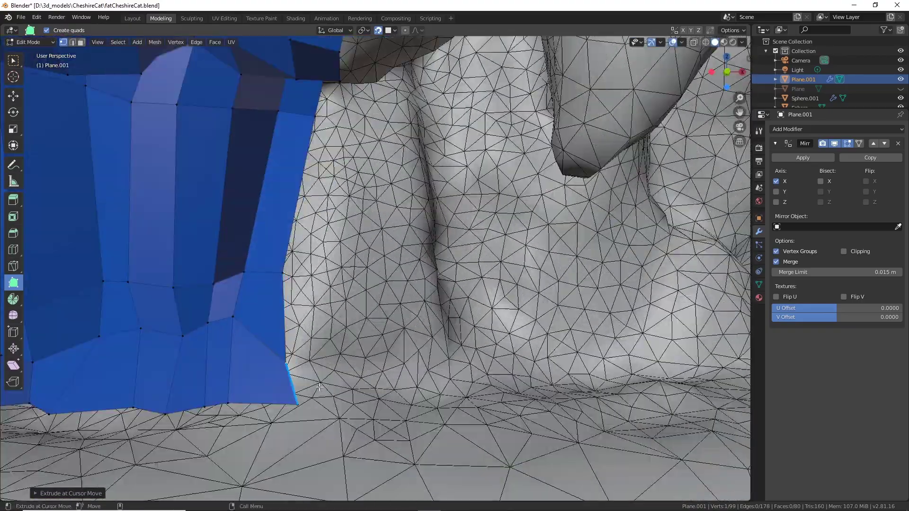
Extend the quads across the top of the third lower tooth and along the second upper tooth's underside.
middle_drag(343, 275, 349, 247)
ctrl+click(360, 133)
middle_drag(360, 135, 353, 213)
ctrl+click(362, 190)
ctrl+click(369, 118)
middle_drag(369, 119, 327, 237)
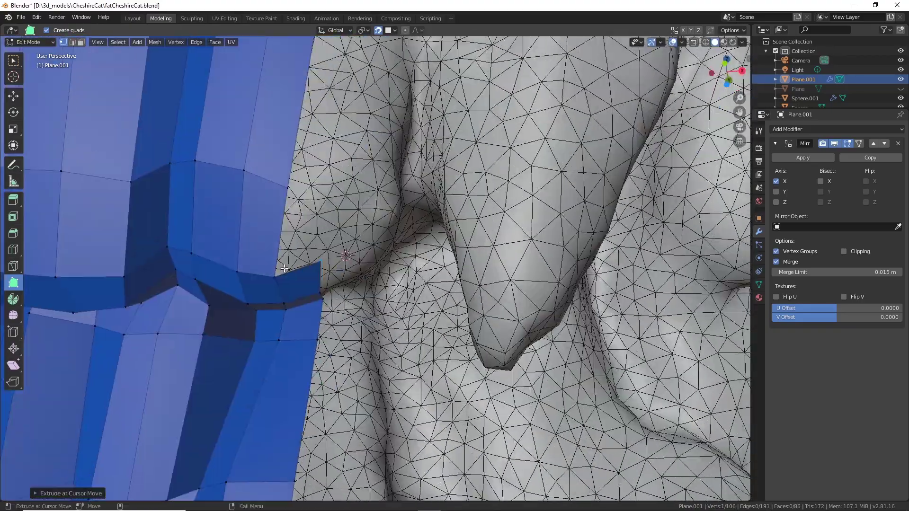
Fill another column of quads up the second upper tooth's face and finish it at the upper gum.
ctrl+click(324, 184)
middle_drag(324, 184, 341, 265)
drag(326, 327, 349, 94)
middle_drag(349, 94, 314, 245)
drag(254, 210, 290, 205)
drag(265, 197, 295, 199)
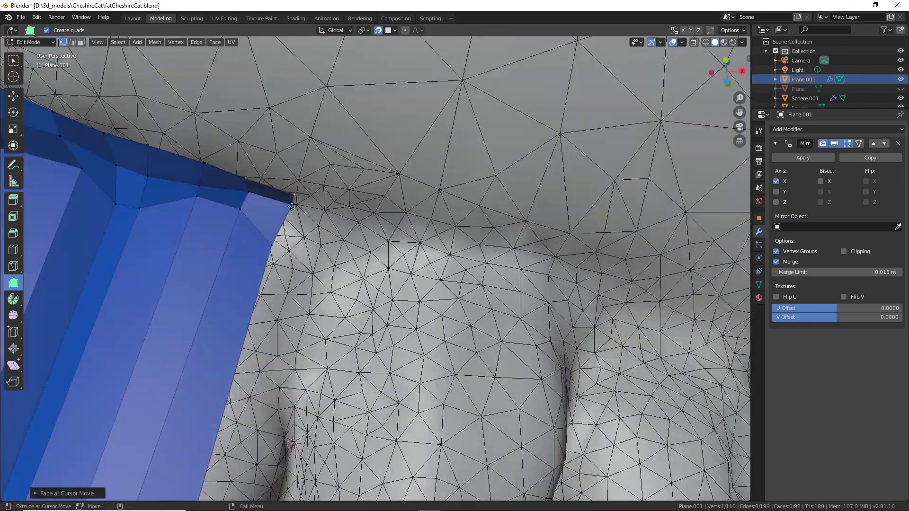
Continue the quads outward along the lower gum and up the outer side of the third lower tooth.
middle_drag(303, 213, 407, 256)
drag(275, 363, 279, 366)
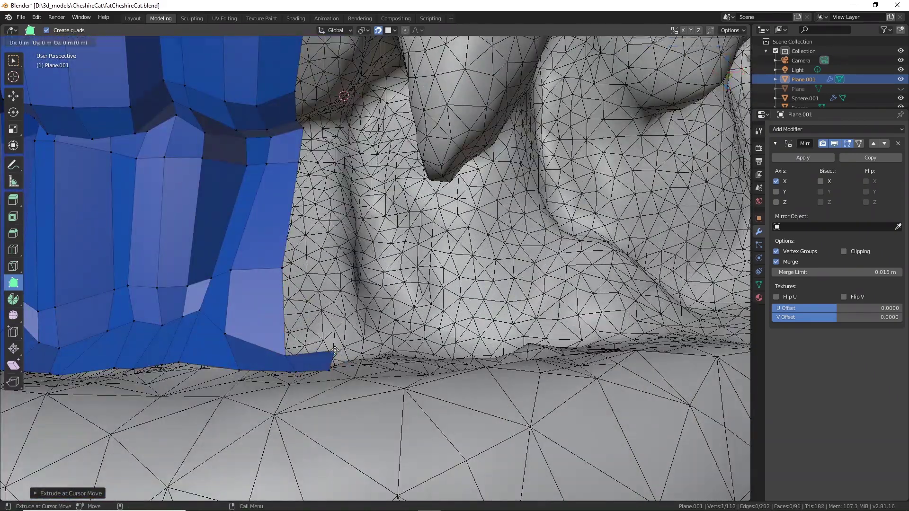
ctrl+click(342, 266)
ctrl+click(339, 163)
Extrude quads along the second upper tooth's outer lower edge into the gap beside the pointed upper tooth.
middle_drag(352, 71, 344, 338)
ctrl+click(339, 160)
ctrl+click(315, 159)
ctrl+click(305, 146)
ctrl+click(346, 123)
middle_drag(346, 123, 351, 203)
ctrl+click(358, 163)
ctrl+click(357, 208)
ctrl+click(349, 136)
middle_drag(349, 115, 342, 281)
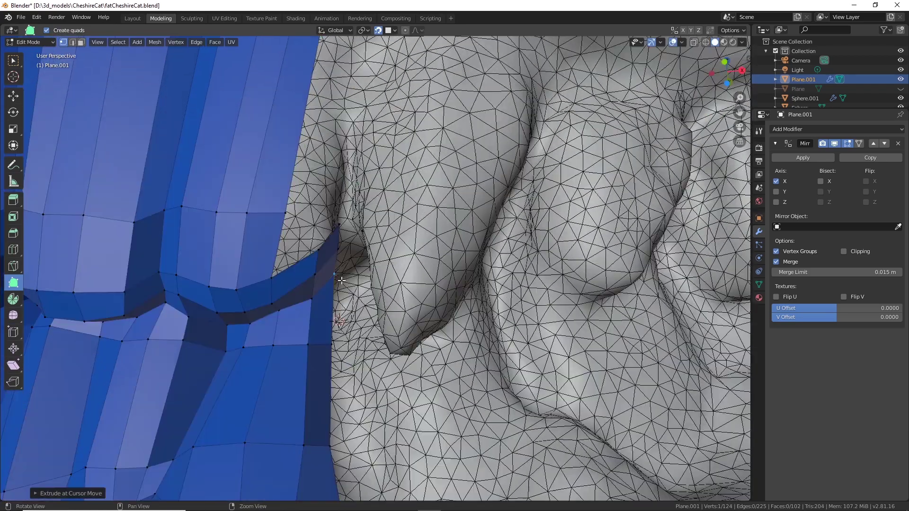
Close the second upper tooth's outer side with a column of quads reaching the upper gum.
middle_drag(345, 193, 334, 283)
ctrl+click(344, 151)
ctrl+click(355, 164)
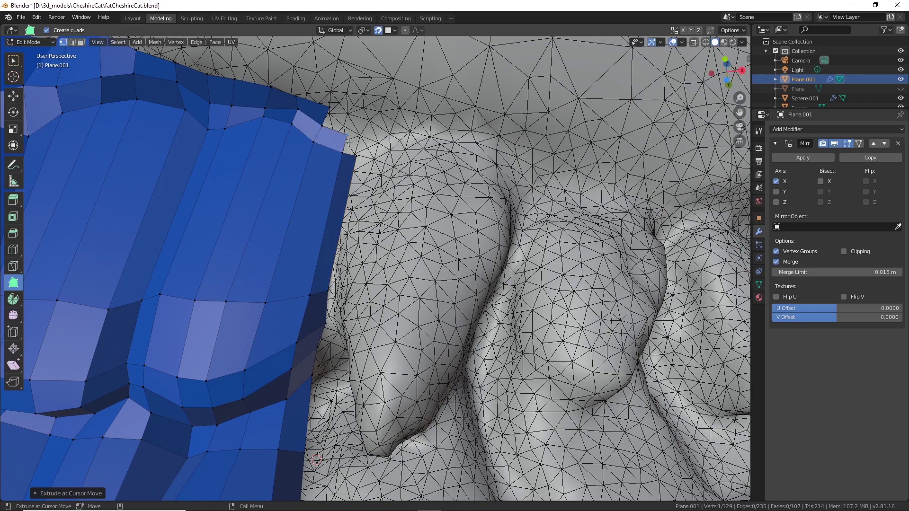
Extrude quads along the lower gum below the pointed upper tooth and fit their vertices to the fourth lower tooth.
middle_drag(370, 123, 352, 282)
ctrl+click(352, 282)
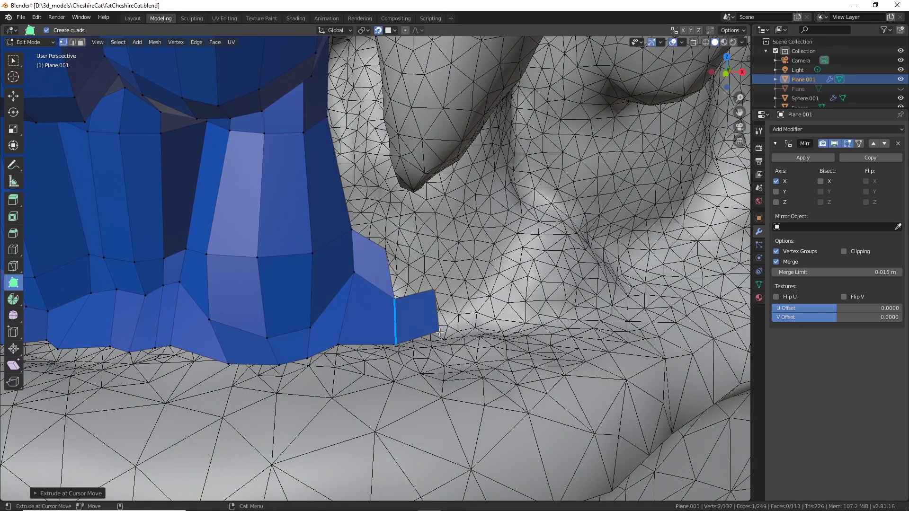
middle_drag(434, 251, 500, 324)
ctrl+click(500, 325)
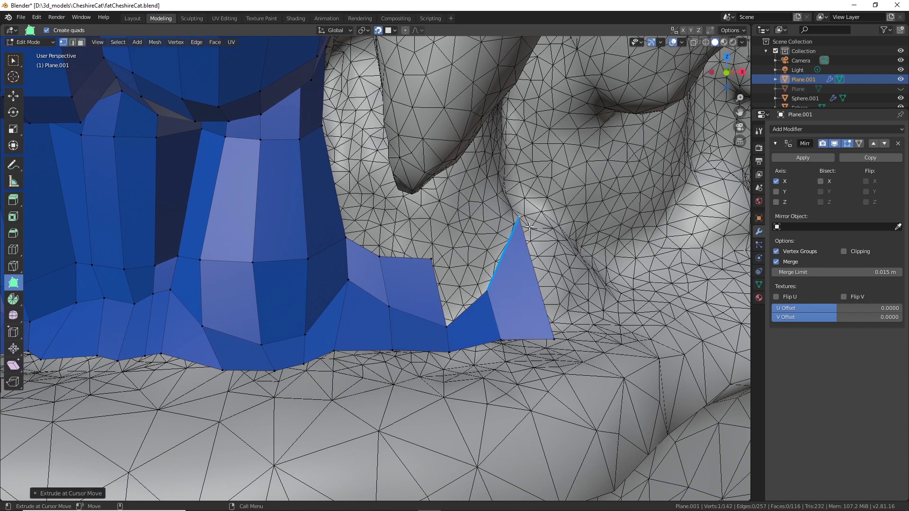
drag(532, 250, 524, 215)
drag(554, 339, 555, 336)
drag(501, 340, 504, 348)
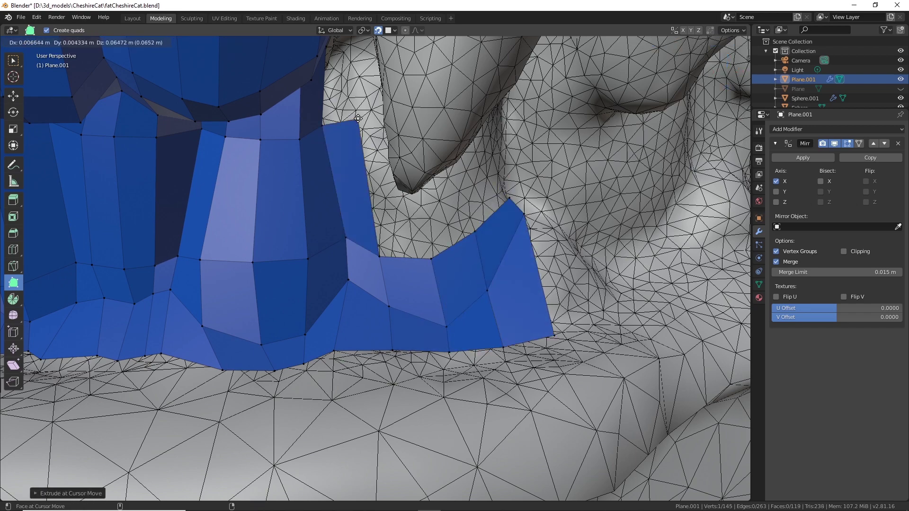
Raise the quads up the fourth lower tooth toward the tip of the pointed upper tooth.
ctrl+click(417, 275)
middle_drag(358, 119, 512, 208)
ctrl+click(514, 139)
middle_drag(513, 139, 471, 235)
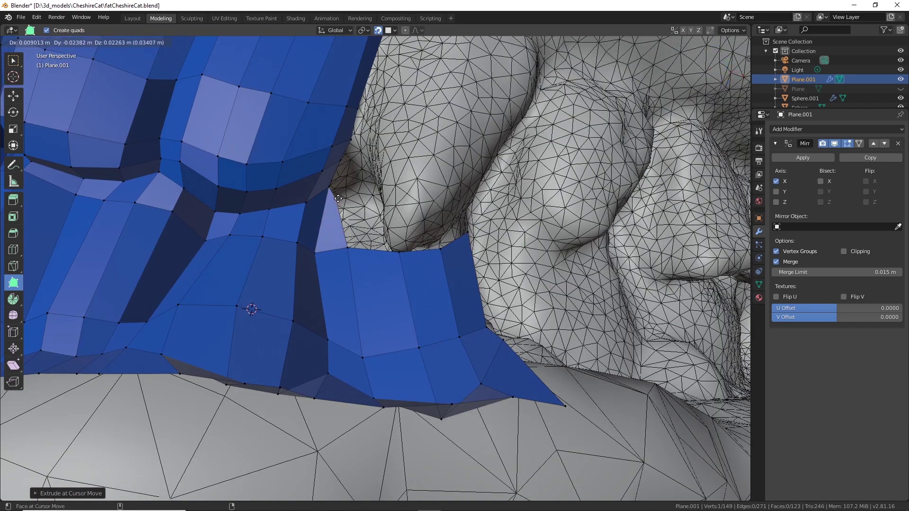
Fill quads across the top of the fourth lower tooth and into the gap behind the pointed upper tooth.
ctrl+click(350, 183)
middle_drag(349, 184, 322, 209)
ctrl+click(417, 254)
middle_drag(379, 237, 402, 265)
ctrl+click(516, 106)
ctrl+click(364, 210)
ctrl+click(417, 219)
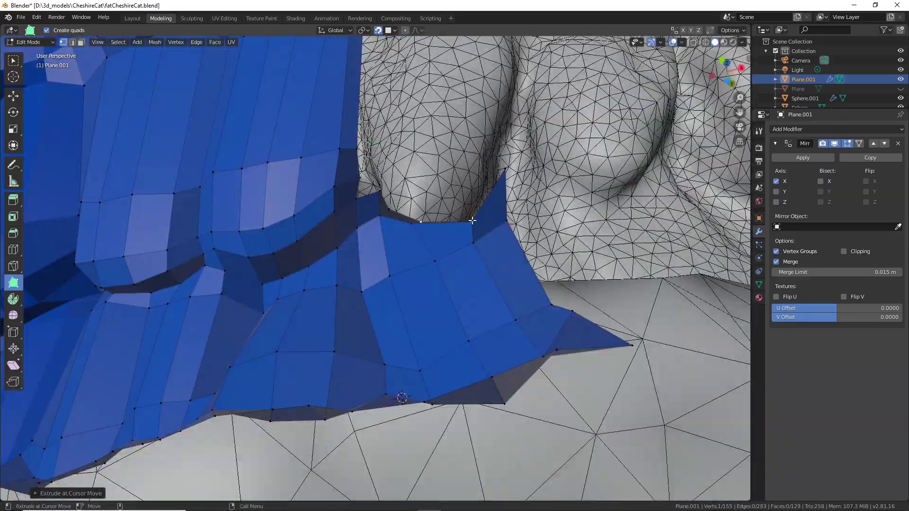
ctrl+click(447, 219)
middle_drag(447, 219, 363, 226)
ctrl+click(446, 218)
ctrl+click(363, 226)
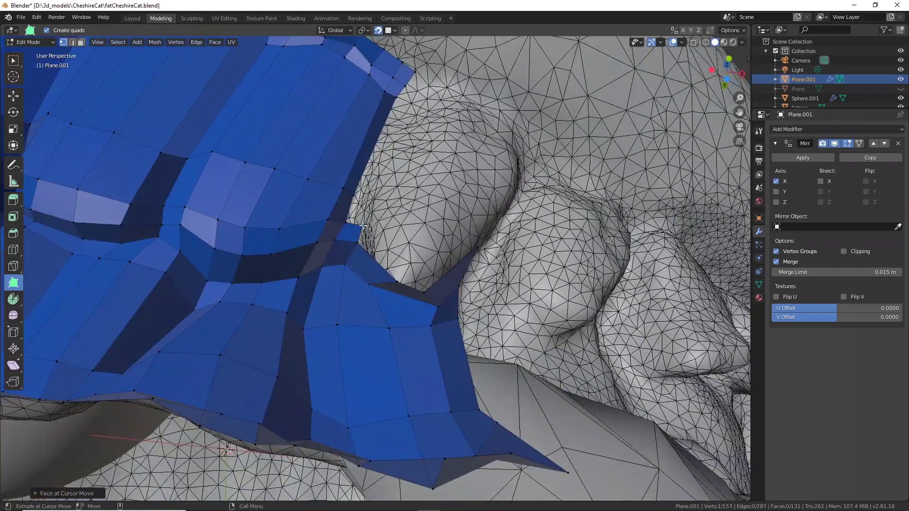
Extrude quads over the tip and sides of the pointed upper tooth and snap their vertices to it.
middle_drag(462, 253, 497, 166)
ctrl+click(503, 138)
middle_drag(503, 113, 408, 192)
drag(406, 190, 409, 155)
ctrl+click(411, 127)
ctrl+click(496, 127)
middle_drag(496, 127, 384, 251)
middle_drag(388, 195, 369, 403)
drag(369, 403, 355, 418)
middle_drag(355, 418, 237, 264)
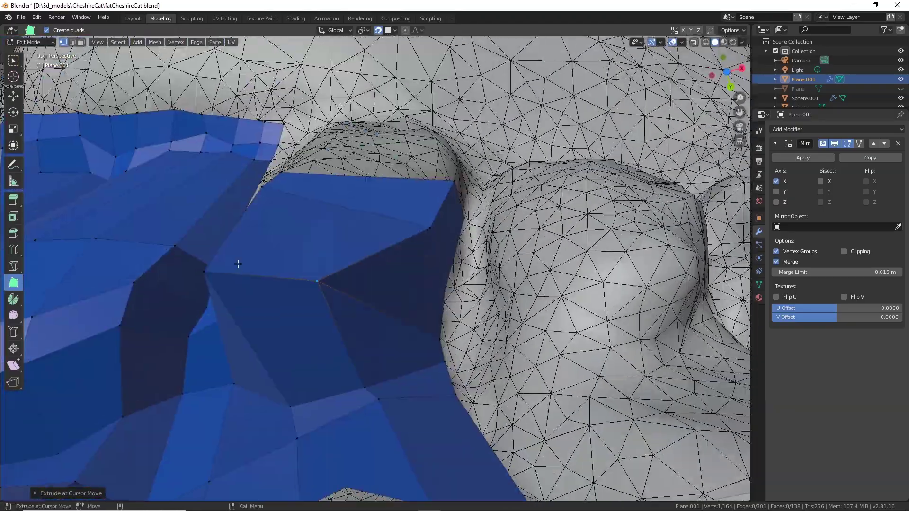
Continue the pointed upper tooth's quads up its face to the upper gum, bridging to the second upper tooth.
middle_drag(262, 353, 367, 263)
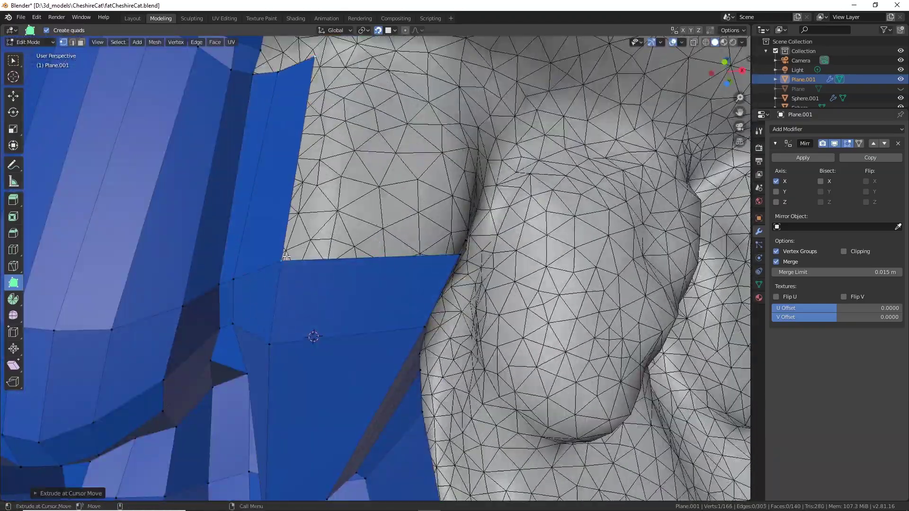
ctrl+click(286, 256)
middle_drag(287, 257, 423, 221)
middle_drag(447, 160, 332, 190)
ctrl+click(269, 171)
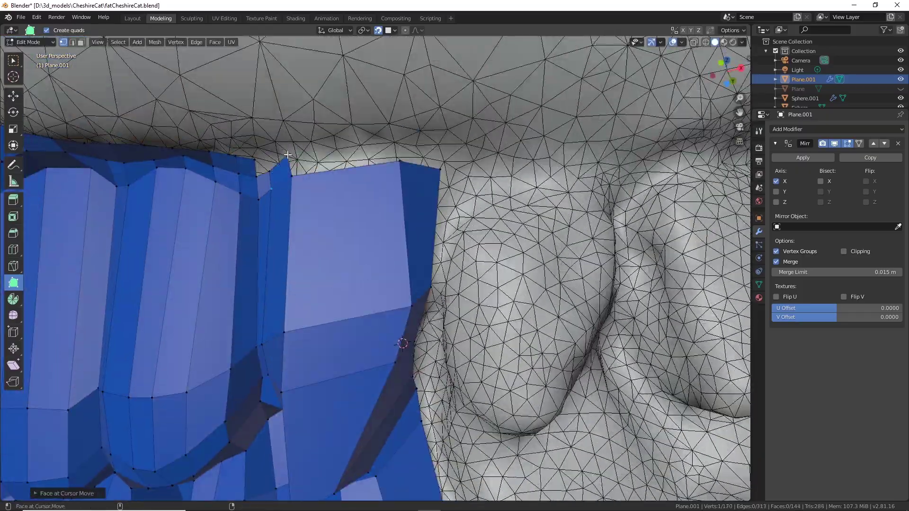
Complete the quads at the upper gum above the pointed tooth and refine the vertices on its face.
middle_drag(296, 146, 521, 216)
click(395, 193)
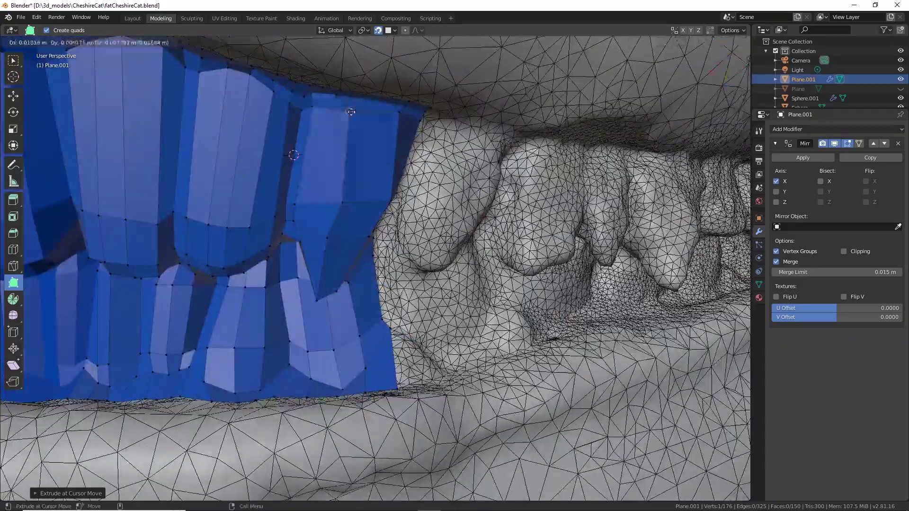
drag(292, 155, 366, 122)
scroll(324, 132, down, 5)
middle_drag(332, 189, 370, 227)
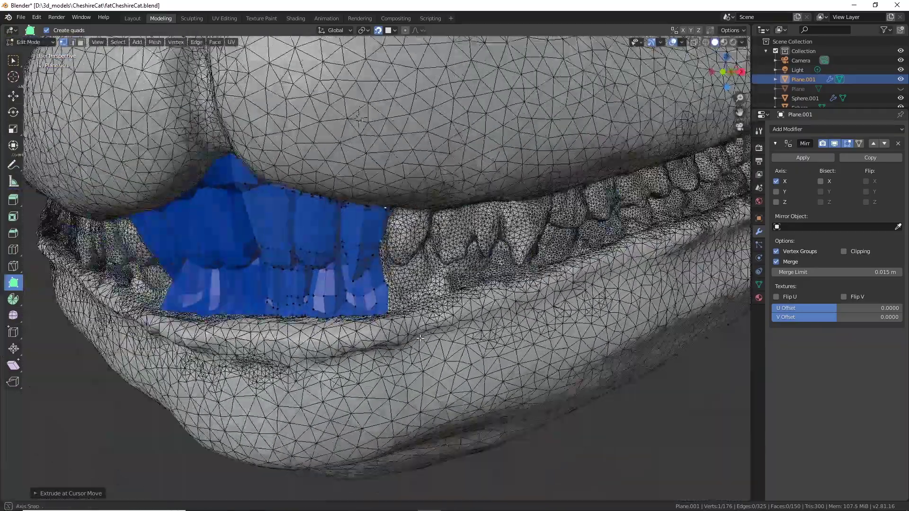
Extend the mesh past the pointed tooth with quads along the tooth gap and the lower gum.
scroll(379, 284, up, 8)
drag(349, 303, 398, 301)
middle_drag(438, 297, 360, 146)
drag(336, 185, 336, 182)
middle_drag(351, 223, 378, 255)
drag(419, 388, 396, 392)
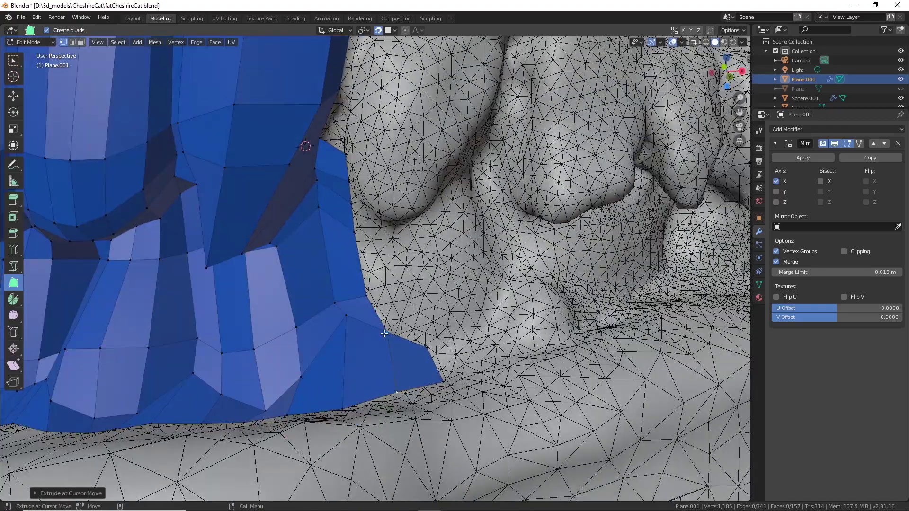
Extend the quads beside the pointed upper tooth up to the upper gum.
drag(345, 153, 345, 154)
middle_drag(346, 154, 354, 173)
ctrl+drag(351, 159, 352, 136)
scroll(315, 68, down, 2)
middle_drag(314, 68, 303, 128)
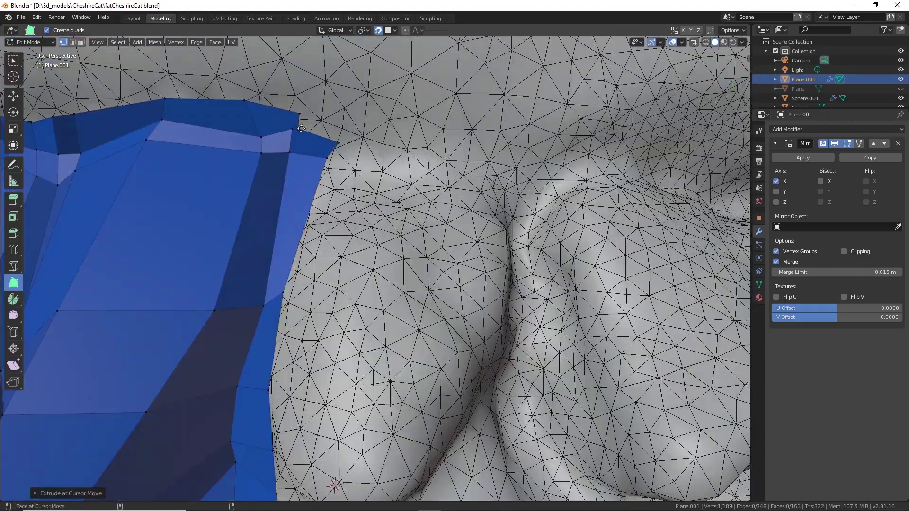
Add a column of quads from the lower gum across the tooth gap and up the next upper tooth to the gum.
shift+middle_drag(379, 356, 381, 190)
ctrl+click(452, 367)
middle_drag(431, 316, 420, 304)
ctrl+click(409, 320)
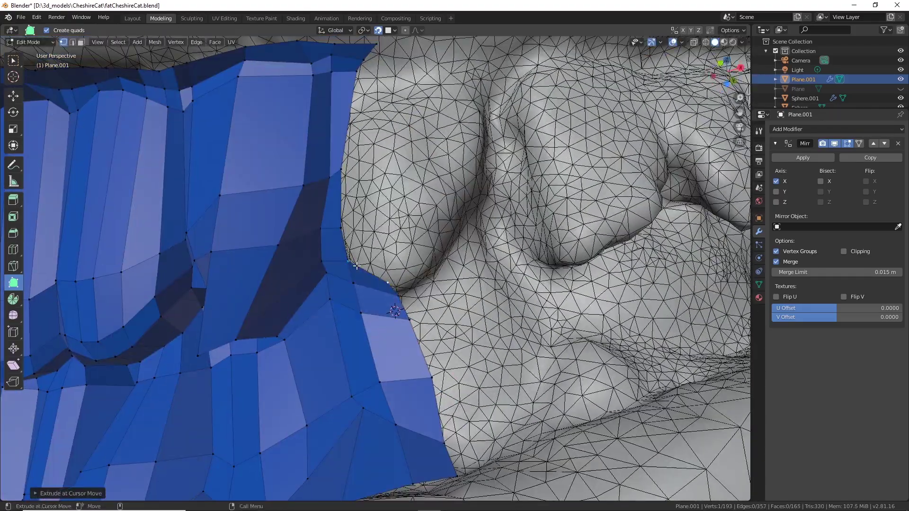
ctrl+click(412, 78)
middle_drag(411, 80, 374, 113)
ctrl+click(370, 112)
Select two faces on the pointed upper tooth and inset them.
middle_drag(410, 156, 266, 210)
click(13, 60)
click(284, 181)
shift+click(331, 181)
middle_drag(308, 266, 341, 199)
click(14, 217)
drag(367, 136, 370, 166)
Move individual vertices on the face and tip of the pointed upper tooth to follow the sculpted shape.
key(1)
middle_drag(371, 169, 342, 142)
click(13, 96)
click(345, 207)
drag(345, 206, 335, 227)
click(355, 62)
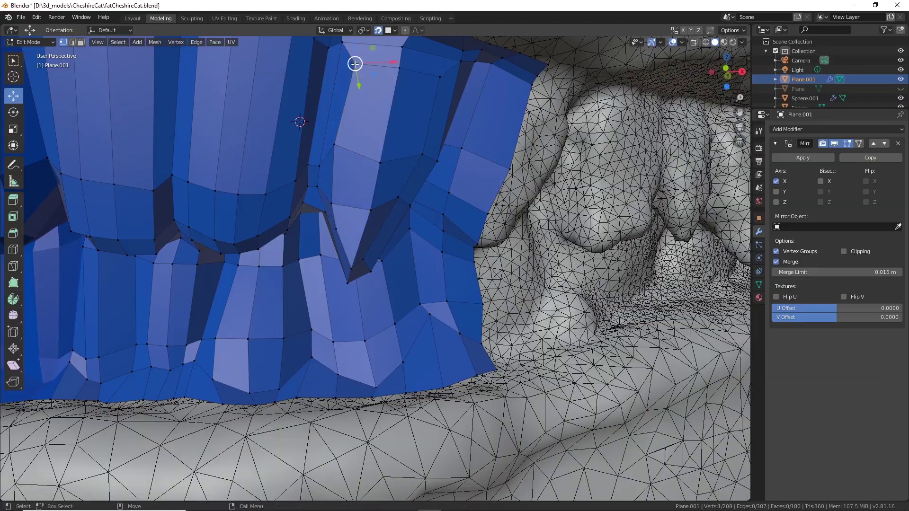
middle_drag(360, 94, 375, 138)
click(379, 154)
drag(379, 154, 380, 145)
drag(367, 260, 365, 266)
middle_drag(322, 232, 354, 220)
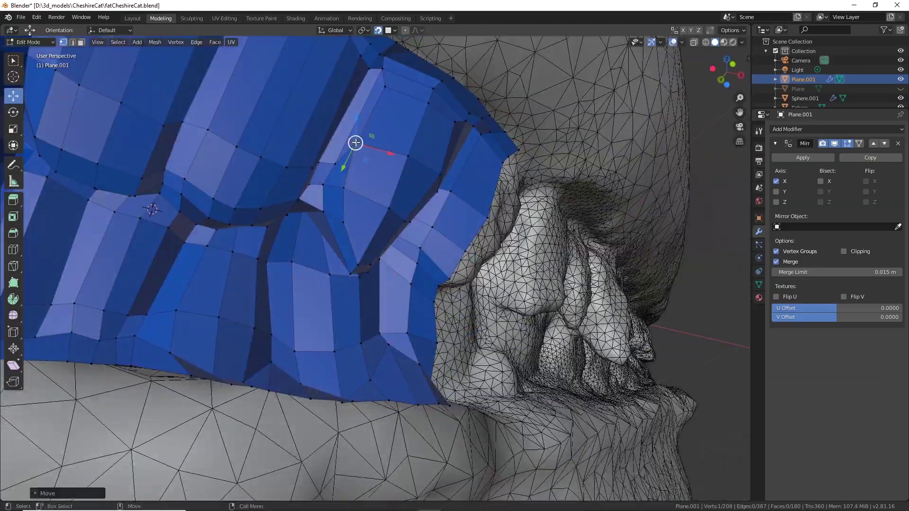
middle_drag(356, 142, 469, 317)
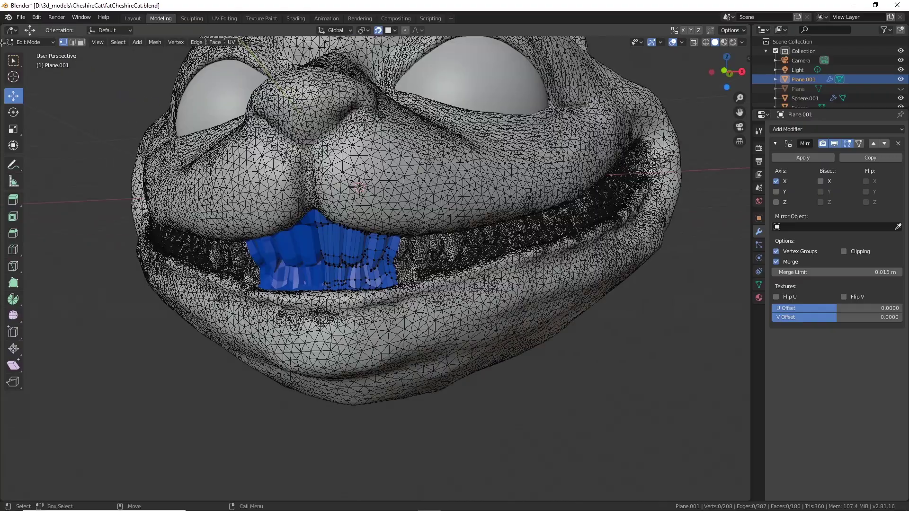
click(21, 17)
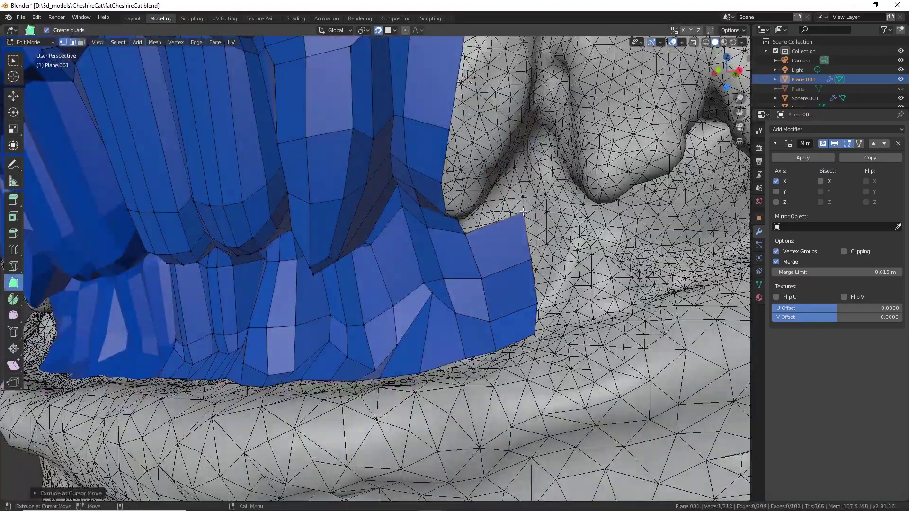
Extrude quads from the lower gum edge across the gap and up the upper tooth following the pointed one.
middle_drag(524, 213, 507, 192)
ctrl+click(497, 180)
ctrl+drag(469, 194, 506, 112)
ctrl+drag(452, 123, 514, 43)
shift+middle_drag(497, 77, 457, 171)
scroll(455, 171, up, 3)
ctrl+drag(412, 103, 502, 82)
mouse_move(413, 72)
ctrl+mouse_down()
mouse_move(512, 49)
mouse_move(412, 61)
ctrl+mouse_up()
scroll(412, 254, up, 2)
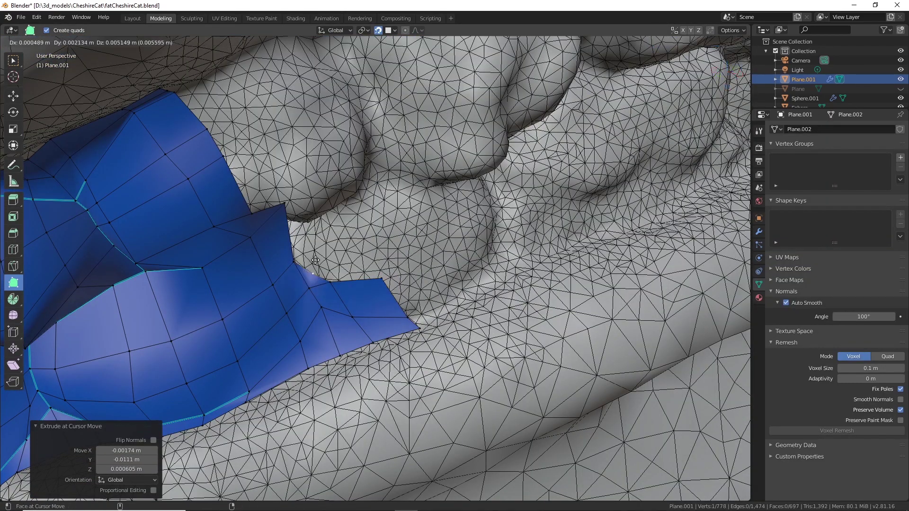
Extrude quads up the lower tooth at the mesh's outer edge and across the gap onto the upper tooth.
ctrl+drag(316, 260, 312, 240)
ctrl+drag(356, 263, 356, 241)
middle_drag(333, 256, 304, 232)
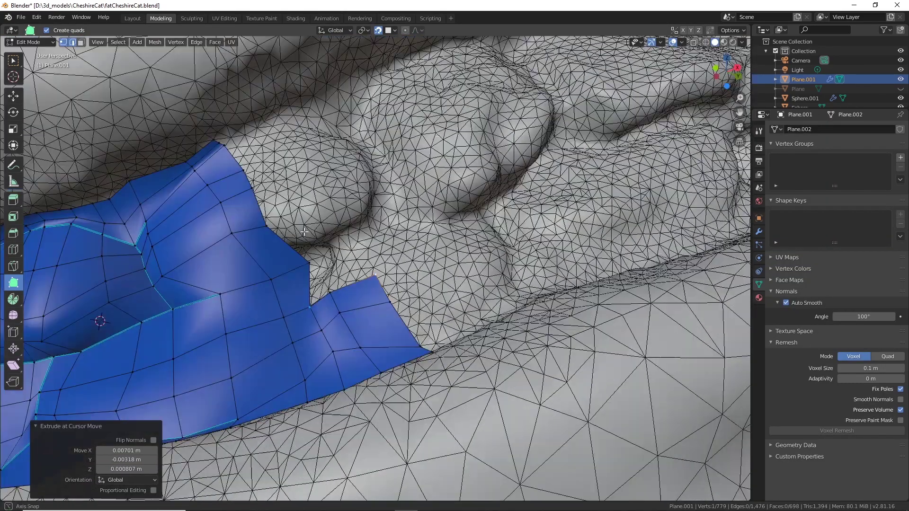
ctrl+drag(324, 245, 348, 210)
drag(348, 209, 346, 204)
ctrl+drag(268, 223, 292, 179)
ctrl+drag(316, 218, 331, 160)
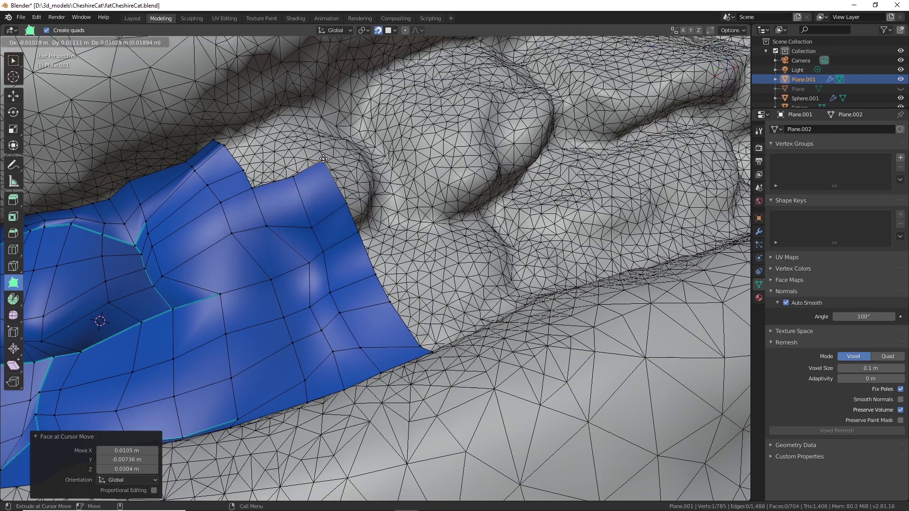
Continue the new column of quads up the rounded upper tooth to the upper gum.
middle_drag(330, 166, 337, 204)
drag(335, 217, 334, 213)
ctrl+drag(259, 240, 281, 222)
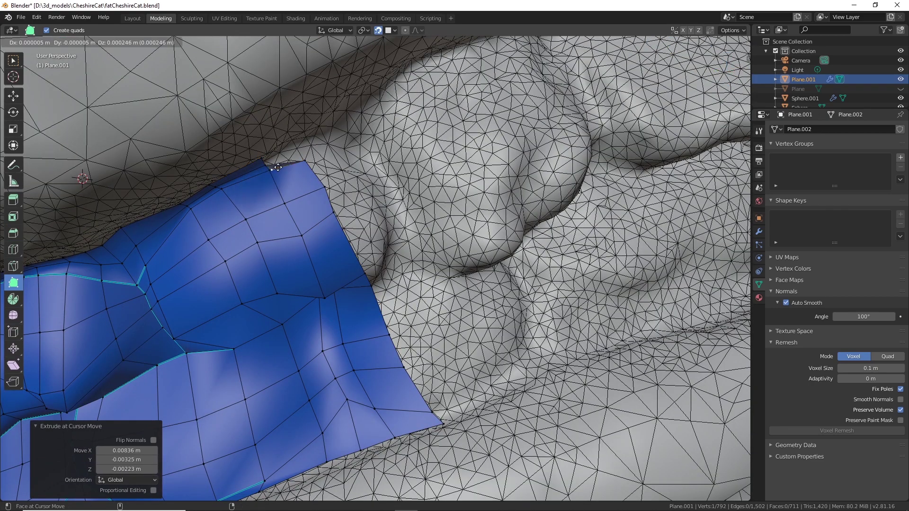
ctrl+drag(278, 167, 298, 152)
middle_drag(298, 152, 197, 74)
Add another column of quads from the lower gum over the lower tooth and up the rounded upper tooth's side.
ctrl+drag(346, 332, 394, 317)
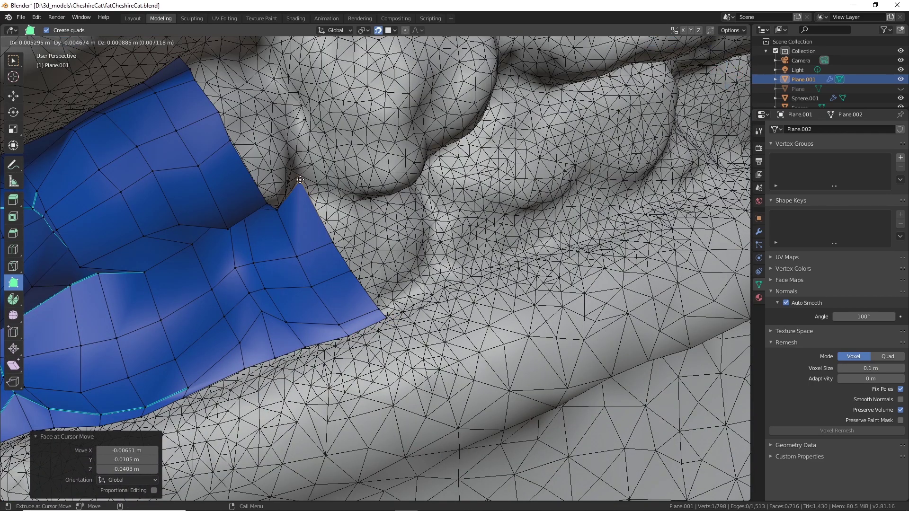
drag(300, 180, 301, 180)
middle_drag(301, 179, 307, 223)
ctrl+drag(309, 230, 324, 198)
ctrl+drag(302, 146, 299, 142)
middle_drag(299, 142, 295, 168)
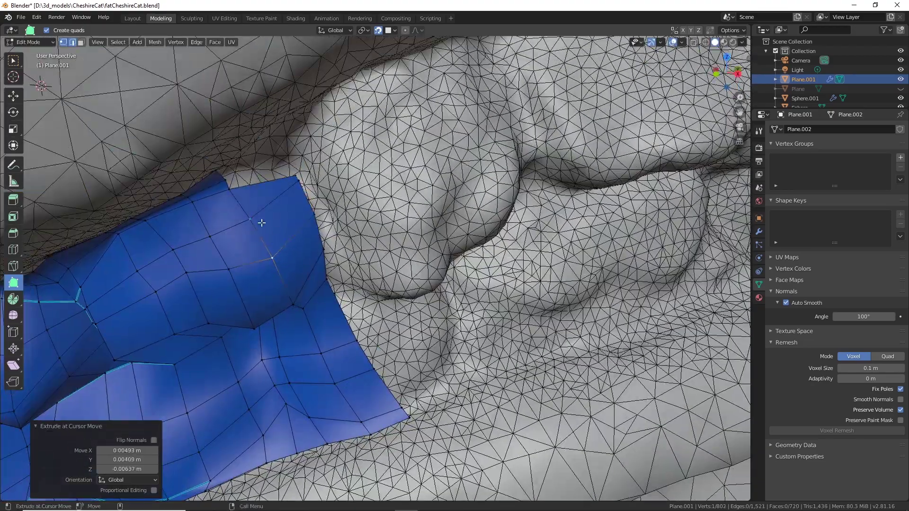
Reposition the vertices on the rounded upper tooth and near the upper gum to even out the quads.
drag(251, 220, 269, 217)
middle_drag(269, 216, 266, 196)
drag(238, 199, 254, 199)
middle_drag(316, 213, 303, 246)
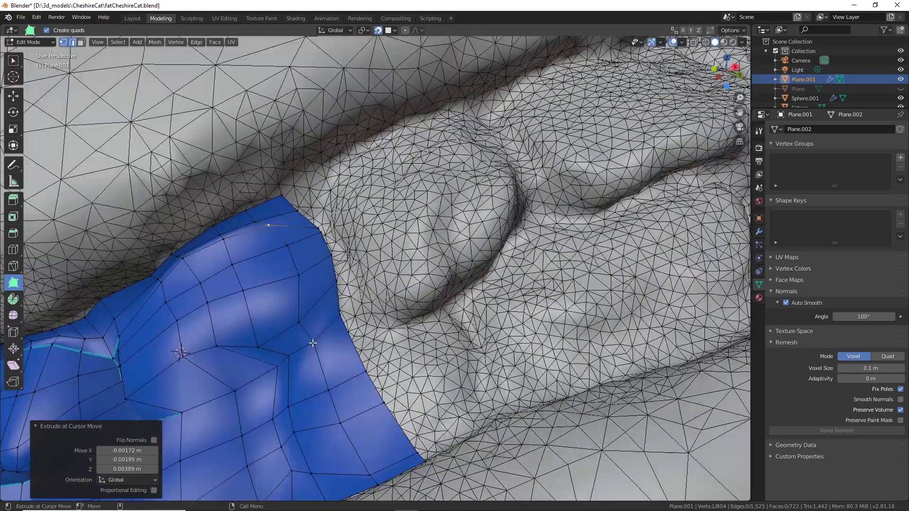
middle_drag(308, 341, 302, 303)
drag(304, 312, 303, 303)
Extend quads across the lower tooth and up through the crease between the two upper teeth.
middle_drag(424, 334, 420, 359)
ctrl+drag(403, 341, 424, 327)
ctrl+drag(370, 332, 411, 310)
middle_drag(412, 327, 408, 303)
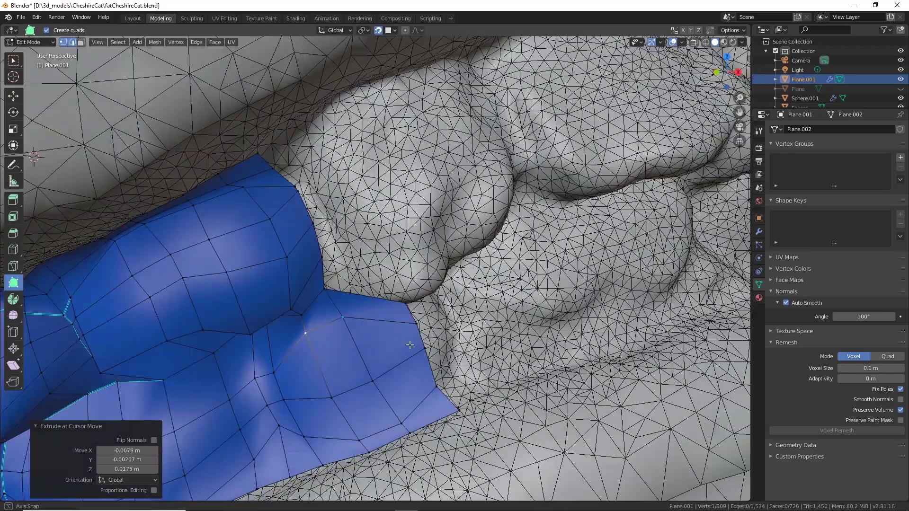
ctrl+drag(355, 273, 383, 260)
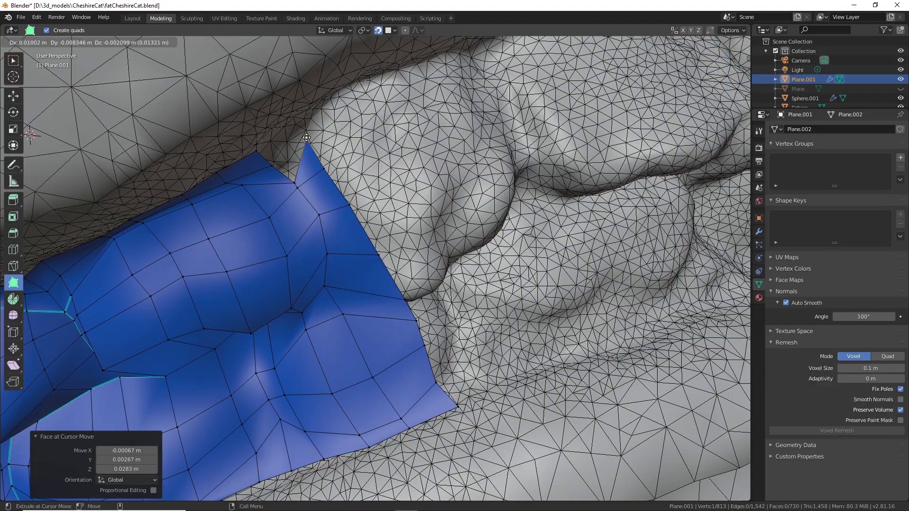
Extrude the next quads from the lower gum up the side of the lower tooth to the tooth gap.
middle_drag(428, 362, 345, 304)
drag(353, 337, 383, 324)
ctrl+drag(341, 303, 378, 290)
middle_drag(360, 280, 335, 292)
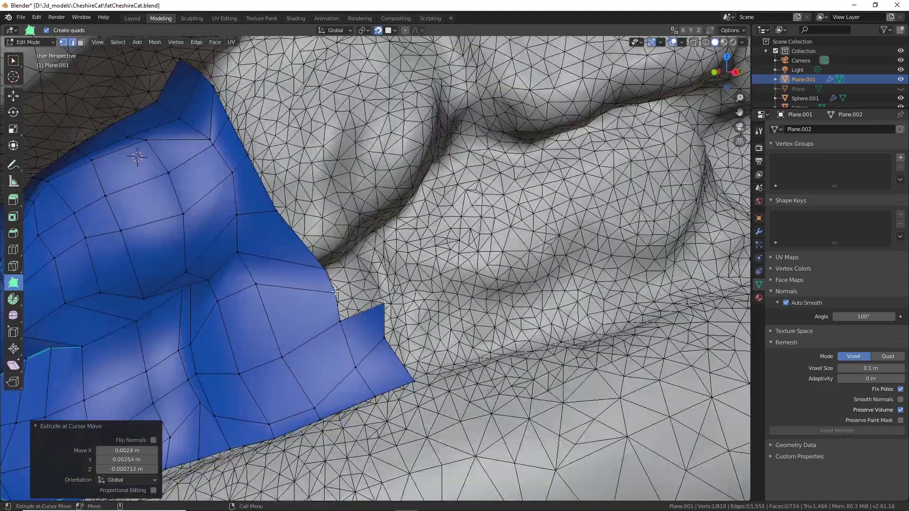
ctrl+drag(332, 275, 363, 244)
Continue the quads from the tooth gap up the next upper tooth to the upper gum, adjusting their vertices.
middle_drag(363, 244, 344, 265)
drag(337, 258, 330, 218)
middle_drag(329, 218, 294, 190)
drag(246, 142, 261, 156)
middle_drag(284, 166, 338, 197)
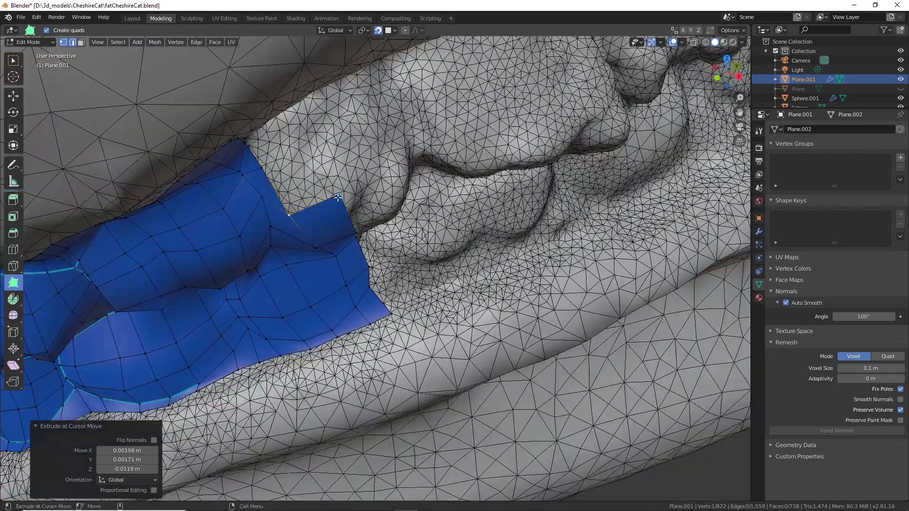
middle_drag(287, 131, 299, 142)
ctrl+click(294, 113)
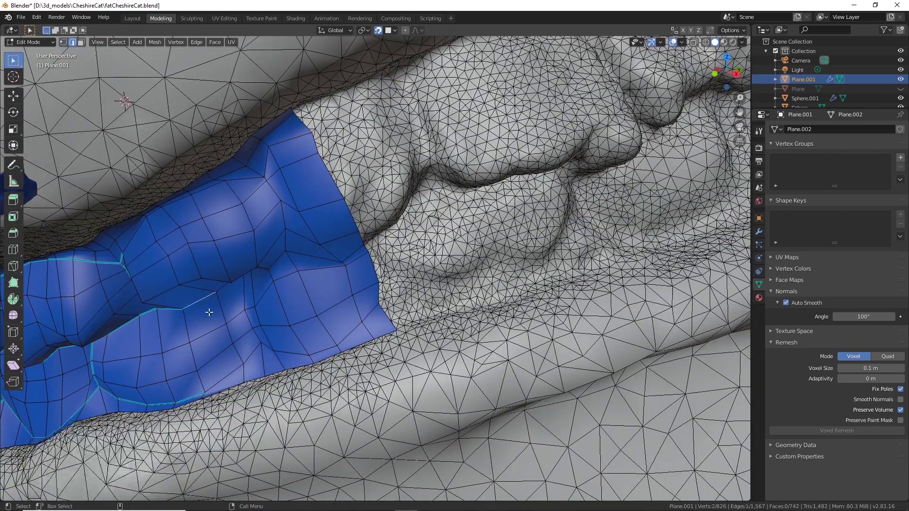
Mark the edges outlining the newly covered lower tooth as sharp.
right_click(351, 272)
click(351, 271)
right_click(246, 297)
click(246, 296)
right_click(368, 314)
click(367, 315)
Select the edges outlining the rounded upper tooth along its crease and gum line and mark them sharp.
shift+middle_drag(279, 244, 363, 263)
shift+click(338, 208)
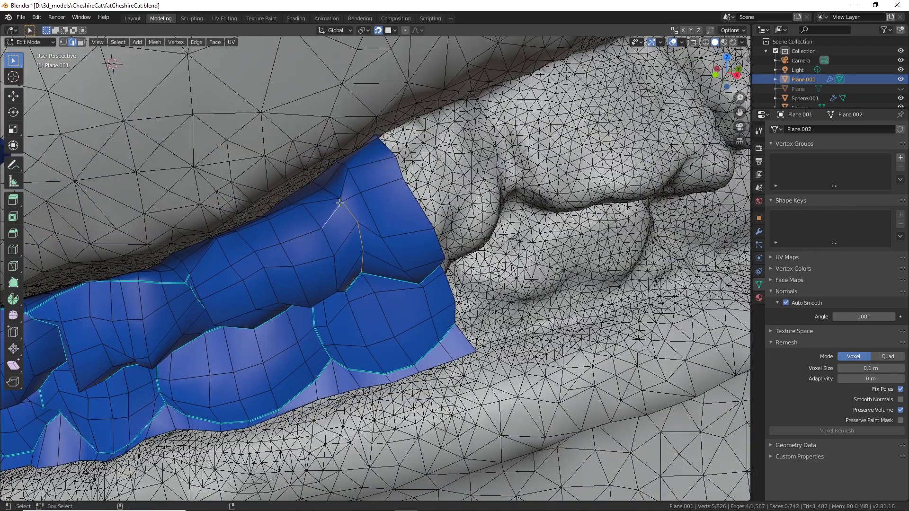
shift+click(344, 188)
scroll(340, 194, up, 3)
shift+click(367, 86)
shift+click(284, 156)
right_click(97, 257)
click(97, 257)
scroll(190, 294, down, 6)
middle_drag(220, 353, 242, 330)
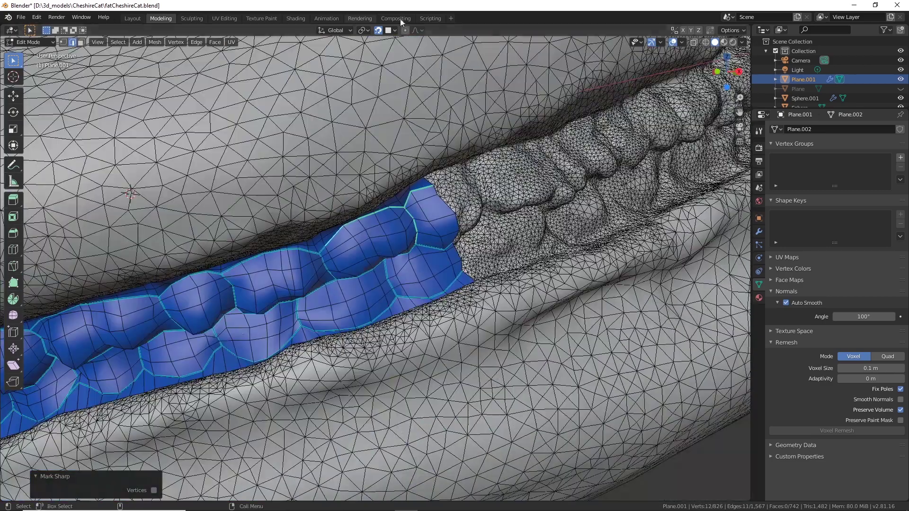
With the Poly Build tool, extend the mesh's outer edge along the lower gum and up past the lower tooth.
middle_drag(417, 199, 413, 215)
shift+middle_drag(426, 204, 331, 256)
scroll(332, 256, up, 6)
click(13, 283)
scroll(332, 370, down, 2)
drag(369, 399, 398, 387)
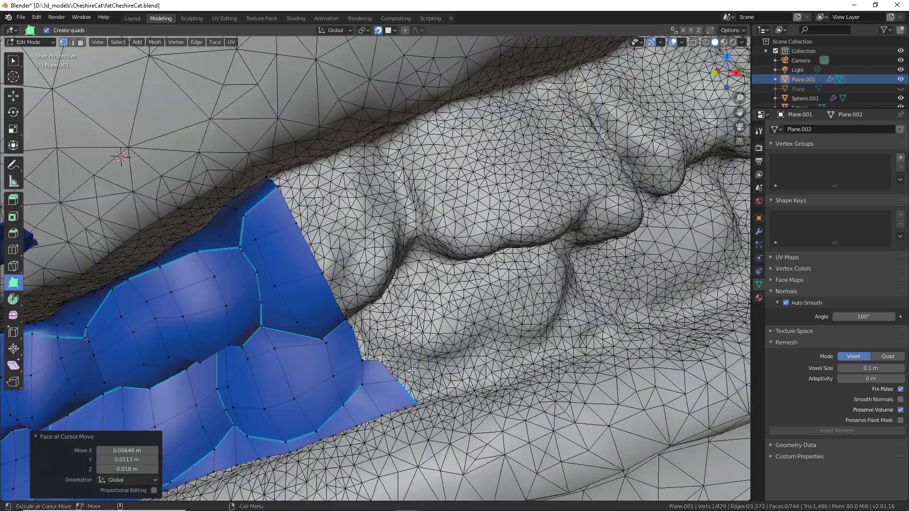
drag(382, 331, 385, 325)
middle_drag(344, 327, 335, 316)
ctrl+drag(354, 328, 366, 307)
ctrl+drag(353, 269, 353, 245)
Extrude the column's remaining quads up the upper tooth to the gum and adjust the vertices there.
ctrl+drag(323, 256, 338, 208)
ctrl+drag(304, 214, 310, 164)
middle_drag(310, 170, 322, 182)
drag(279, 181, 282, 189)
middle_drag(299, 175, 308, 188)
drag(315, 164, 312, 158)
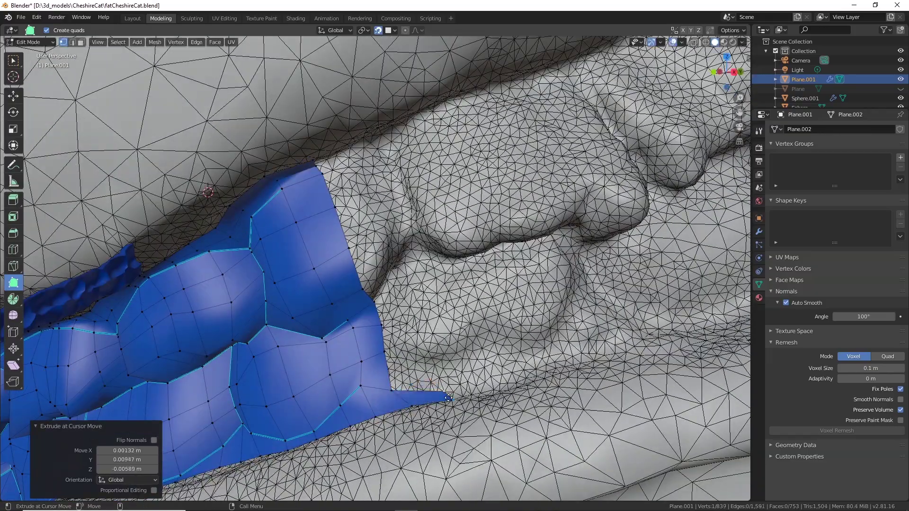
Extend a new column of quads from the lower tooth across the gap and up the upper tooth.
middle_drag(448, 398, 424, 327)
drag(364, 299, 416, 297)
drag(358, 261, 407, 258)
drag(349, 230, 385, 206)
middle_drag(384, 201, 390, 210)
drag(337, 205, 367, 165)
drag(318, 168, 352, 132)
Widen the mesh's outer edge over the teeth and begin the next column of quads at the lower gum.
middle_drag(390, 153, 433, 312)
scroll(408, 303, up, 3)
drag(330, 304, 388, 279)
drag(307, 235, 371, 223)
drag(290, 200, 365, 188)
drag(278, 188, 362, 167)
scroll(369, 190, down, 3)
drag(422, 406, 482, 409)
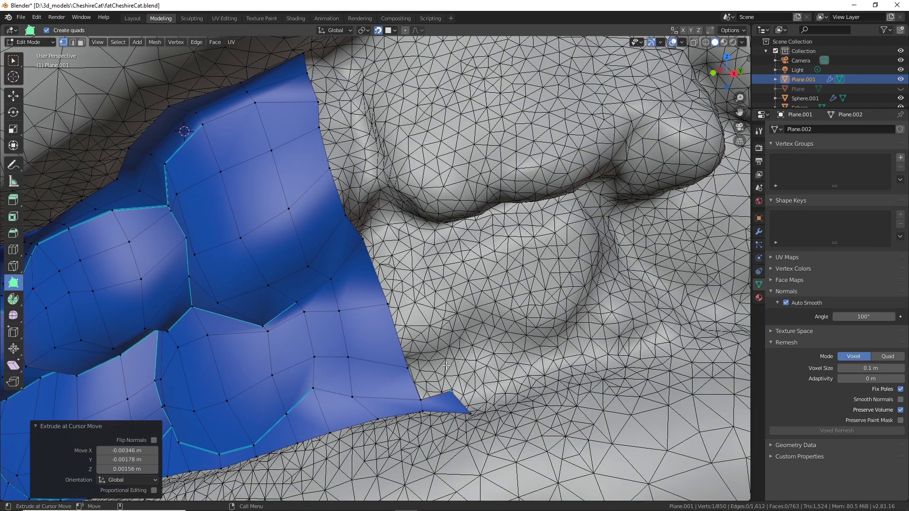
Build the new column of quads up the face of the wide lower tooth to the tooth gap.
drag(408, 368, 400, 342)
middle_drag(417, 404, 428, 390)
ctrl+drag(422, 403, 450, 320)
ctrl+drag(402, 344, 434, 274)
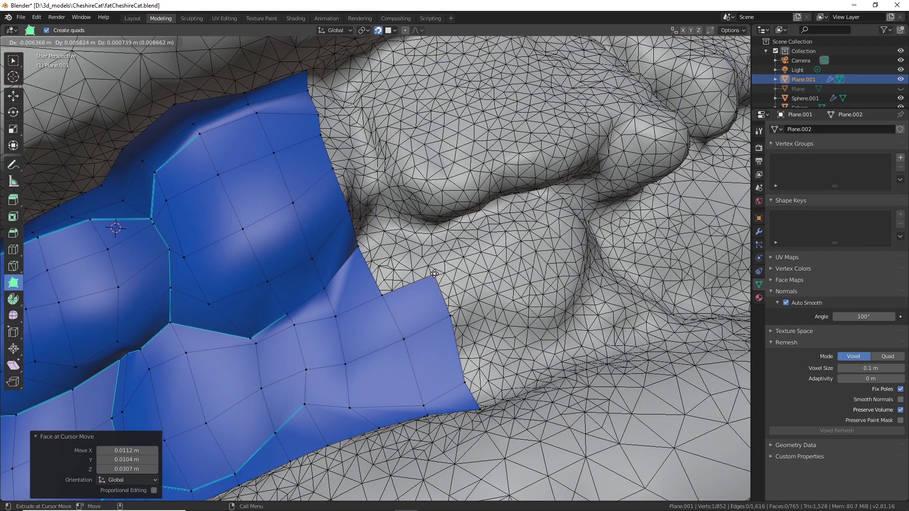
ctrl+drag(386, 300, 396, 224)
Carry the column on from the tooth gap up the crease between the upper teeth to the upper gum.
middle_drag(395, 225, 382, 231)
ctrl+drag(361, 250, 370, 184)
drag(369, 184, 370, 178)
middle_drag(364, 189, 375, 208)
drag(345, 95, 349, 101)
ctrl+drag(349, 101, 327, 44)
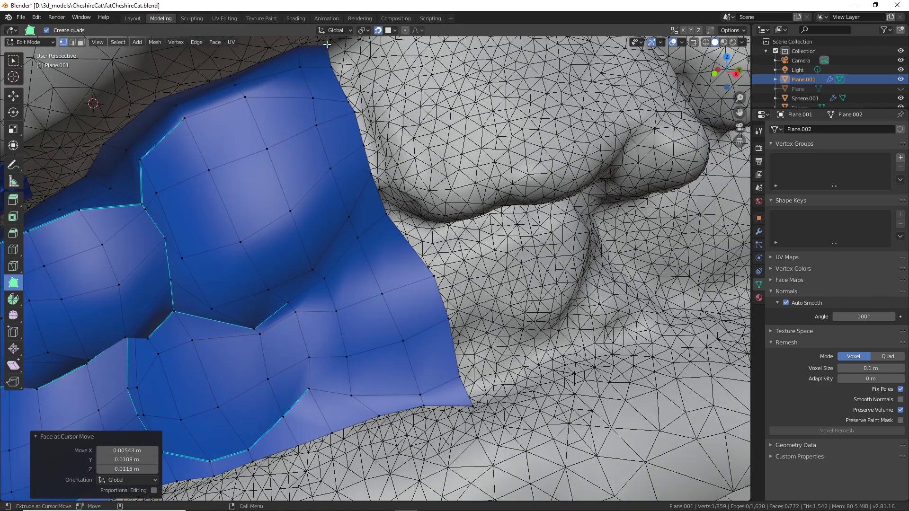
Add a further column of quads from the lower gum over the wide lower tooth and up to the upper gum.
middle_drag(404, 347, 528, 304)
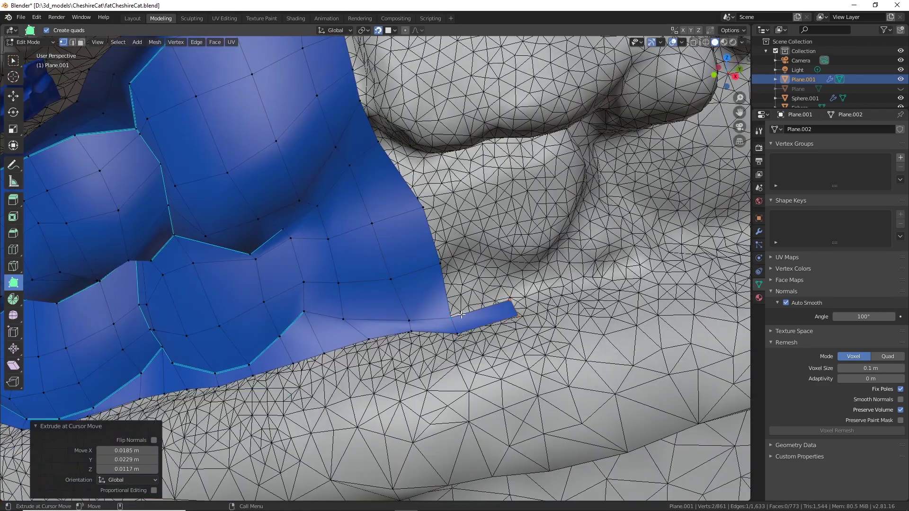
ctrl+drag(459, 314, 485, 247)
ctrl+drag(444, 263, 469, 194)
ctrl+drag(426, 207, 433, 153)
alt+drag(433, 153, 417, 85)
ctrl+drag(390, 176, 415, 165)
alt+drag(415, 168, 480, 239)
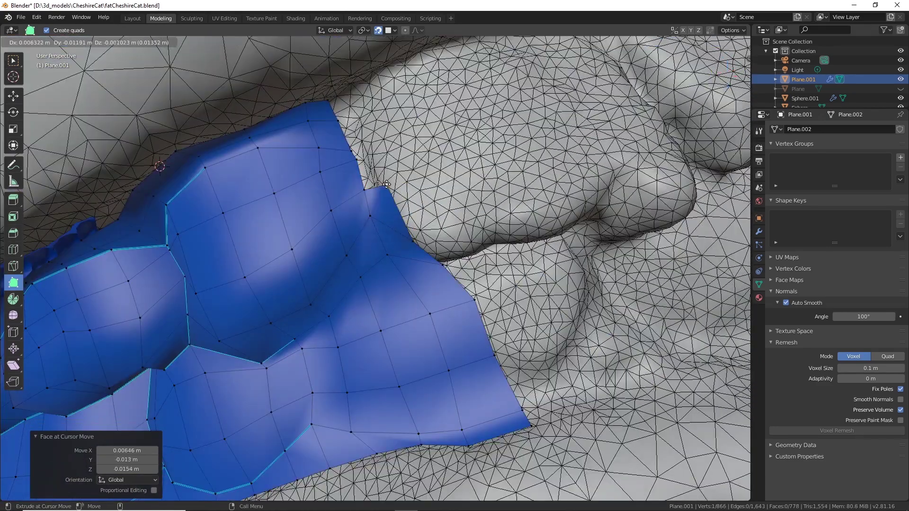
ctrl+drag(350, 88, 351, 88)
middle_drag(353, 93, 365, 156)
Extrude another column of quads from the lower gum across the wide lower tooth to its upper edge.
drag(419, 365, 466, 351)
middle_drag(466, 351, 502, 332)
drag(450, 342, 423, 238)
middle_drag(423, 238, 412, 232)
ctrl+drag(371, 247, 398, 204)
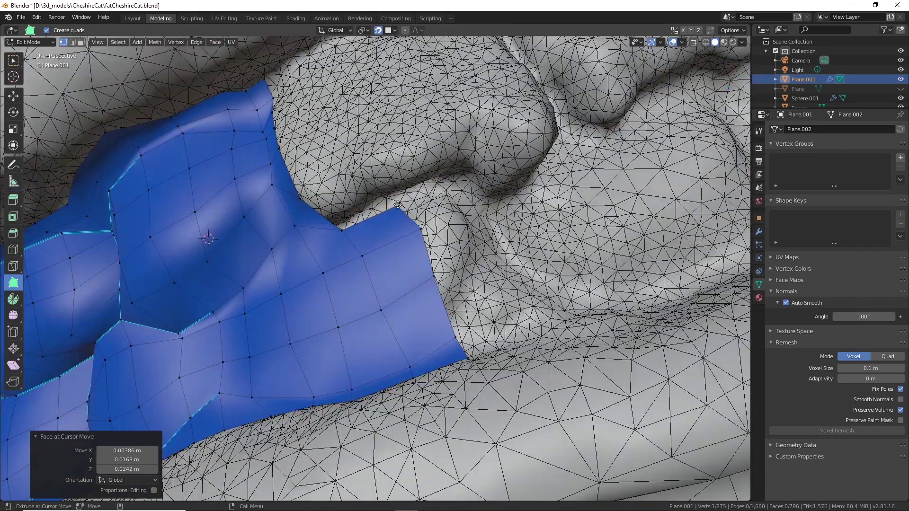
Extend the quads from the tooth gap up the face of the wide upper tooth to the upper gum.
drag(322, 215, 366, 190)
middle_drag(366, 190, 379, 214)
ctrl+drag(298, 195, 370, 111)
middle_drag(371, 112, 353, 203)
ctrl+drag(310, 260, 355, 208)
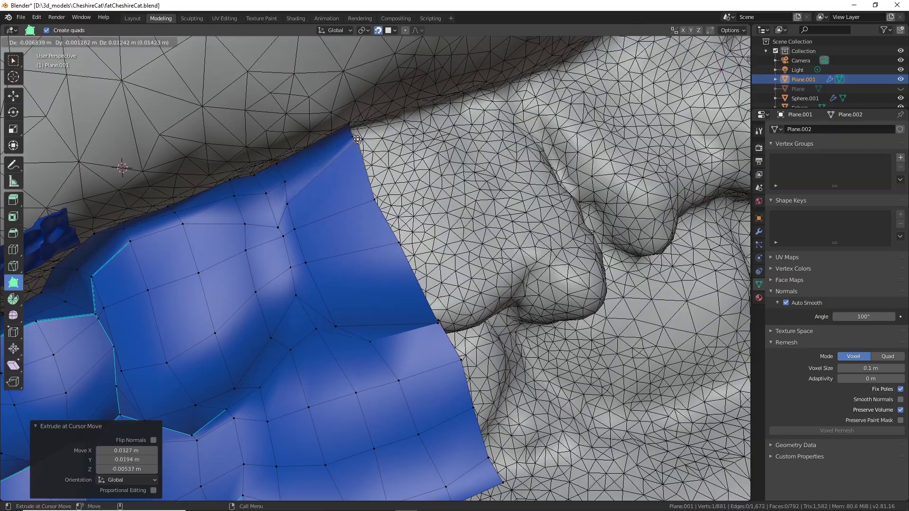
Mark the edges outlining the most recently meshed upper and lower teeth as sharp.
scroll(396, 230, down, 3)
middle_drag(403, 247, 415, 248)
click(13, 60)
middle_drag(284, 374, 287, 348)
click(283, 415)
shift+click(283, 397)
shift+click(277, 378)
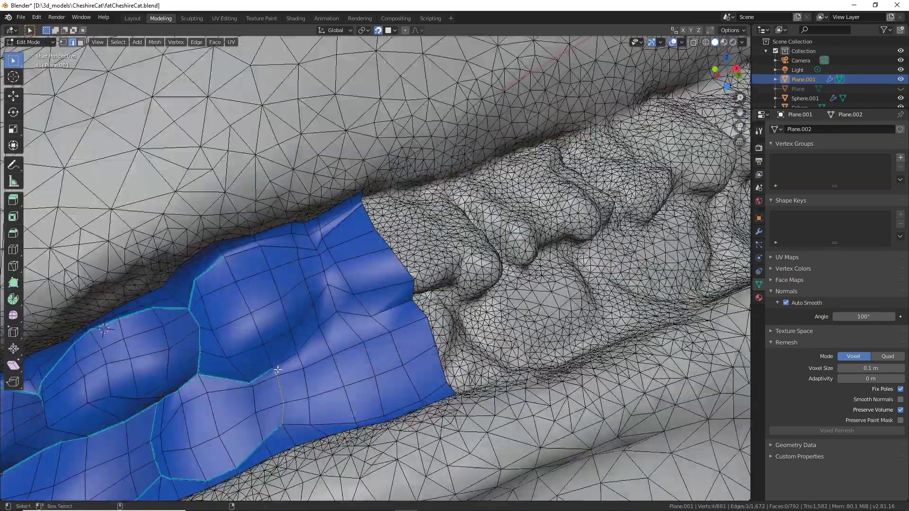
shift+click(400, 408)
shift+click(434, 392)
key(ctrl+e)
scroll(426, 332, down, 3)
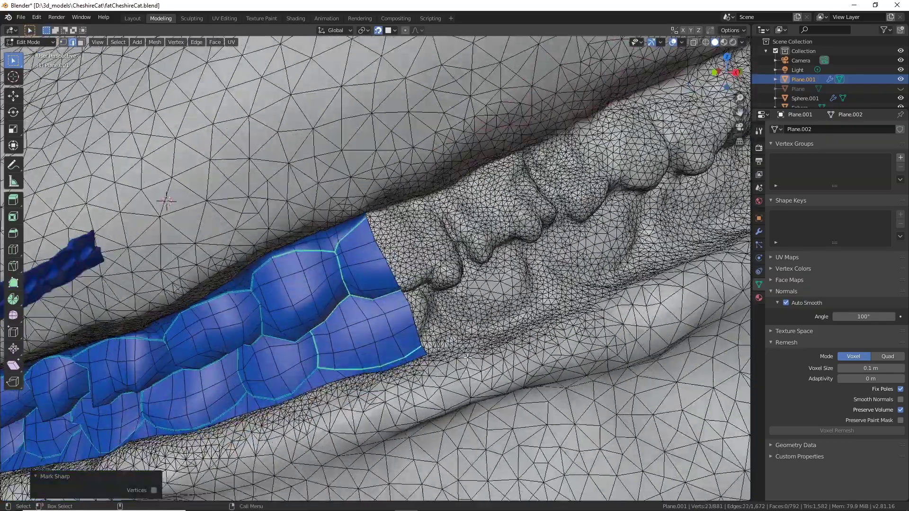
Add a column of quads from the lower gum past the tooth gap and up the front of the next upper tooth.
middle_drag(426, 331, 416, 313)
click(13, 283)
scroll(426, 332, up, 4)
drag(463, 419, 506, 399)
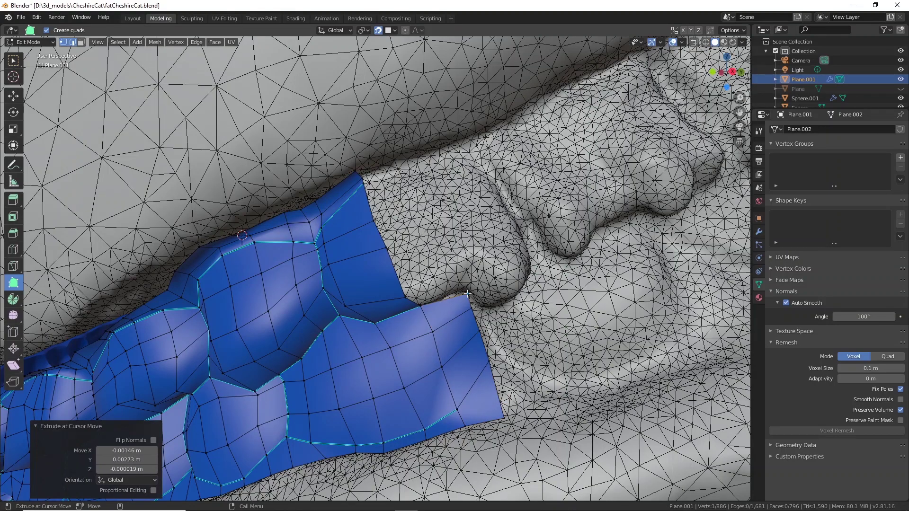
middle_drag(467, 294, 456, 281)
drag(445, 290, 442, 268)
middle_drag(416, 181, 396, 173)
ctrl+drag(372, 174, 405, 161)
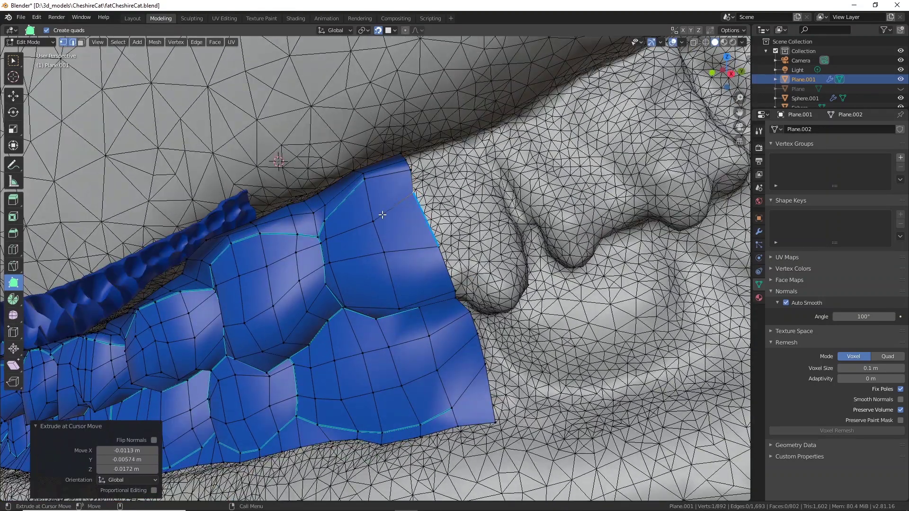
Extrude a further column of quads from the lower gum over the middle of the rounded upper tooth to the upper gum.
drag(374, 221, 374, 206)
middle_drag(445, 303, 451, 304)
drag(492, 395, 529, 392)
middle_drag(489, 362, 495, 289)
drag(493, 303, 502, 277)
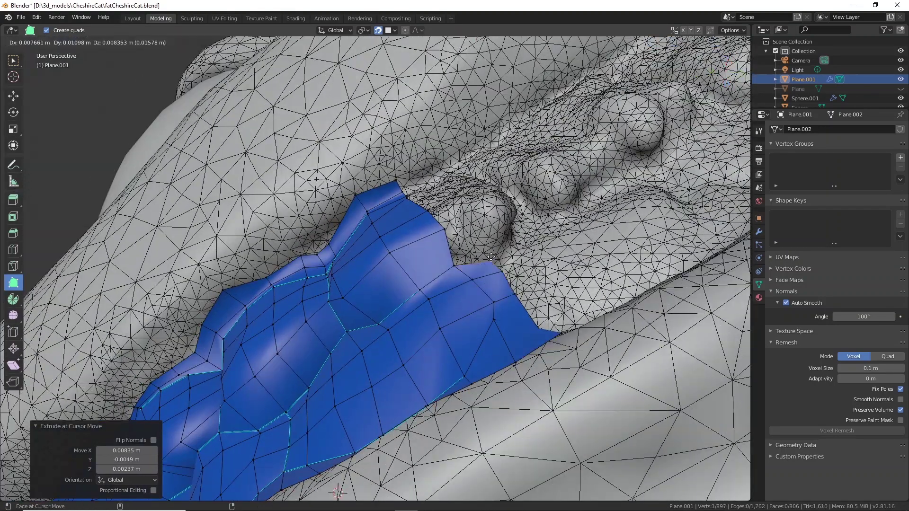
middle_drag(502, 277, 492, 303)
drag(466, 303, 441, 256)
drag(447, 254, 412, 195)
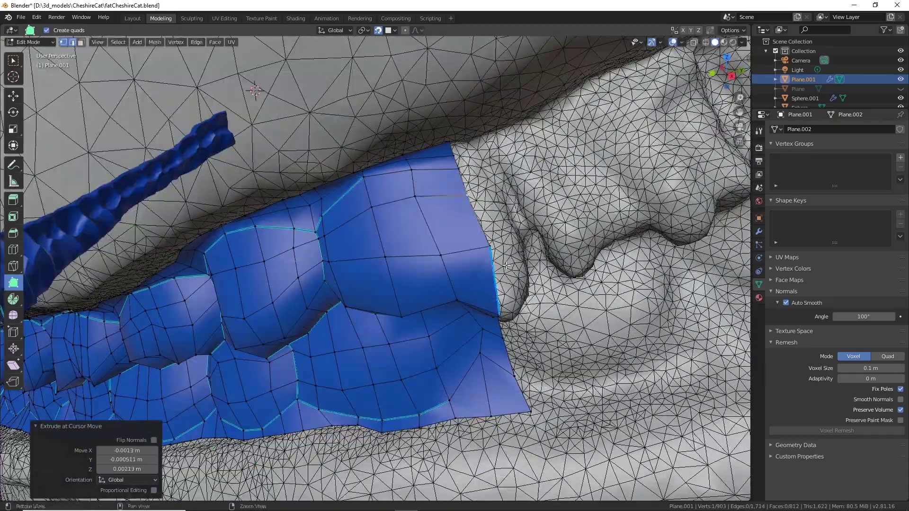
Fill the tooth gap with quads and carry the column up the back of the rounded upper tooth to the gum.
alt+drag(507, 266, 516, 274)
alt+middle_drag(515, 274, 374, 194)
alt+right_drag(374, 194, 402, 208)
ctrl+drag(380, 297, 426, 271)
middle_drag(417, 266, 379, 213)
drag(367, 201, 391, 189)
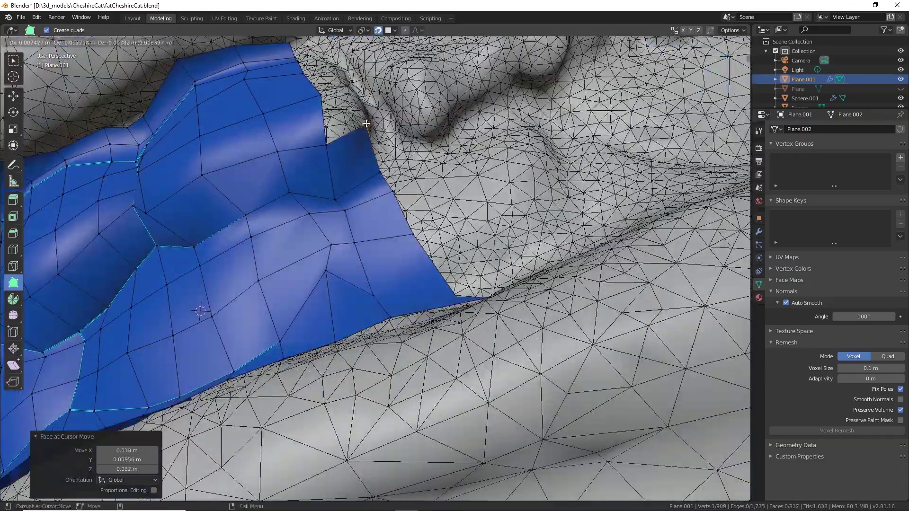
middle_drag(379, 137, 360, 199)
drag(296, 166, 320, 145)
drag(273, 122, 307, 119)
middle_drag(308, 119, 326, 137)
drag(263, 101, 297, 99)
middle_drag(327, 138, 308, 124)
Build the next column of quads from the lower gum up along the crease behind the rounded upper tooth.
drag(485, 418, 462, 417)
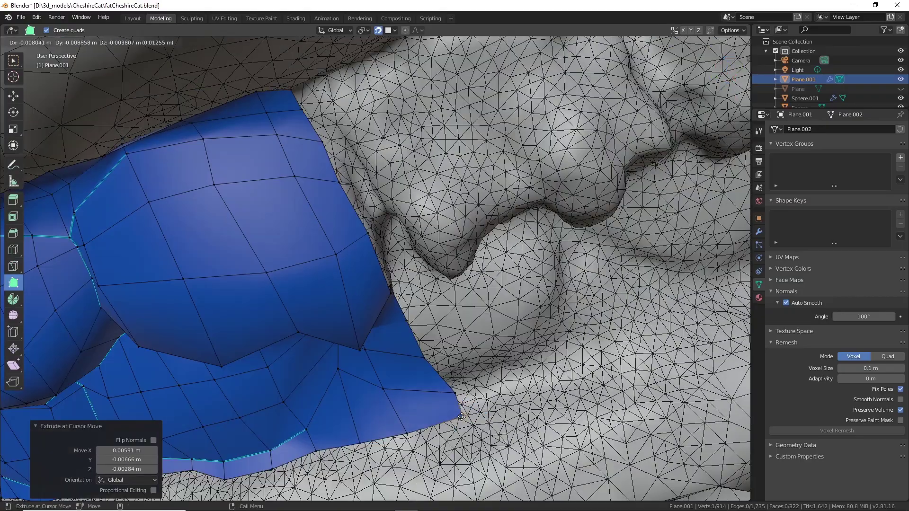
middle_drag(514, 396, 502, 367)
ctrl+drag(455, 407, 478, 391)
middle_drag(478, 390, 466, 374)
ctrl+drag(447, 341, 459, 292)
ctrl+drag(412, 294, 374, 189)
ctrl+drag(363, 205, 361, 166)
middle_drag(407, 216, 427, 259)
ctrl+drag(365, 192, 367, 193)
ctrl+drag(342, 186, 354, 157)
alt+drag(360, 175, 388, 205)
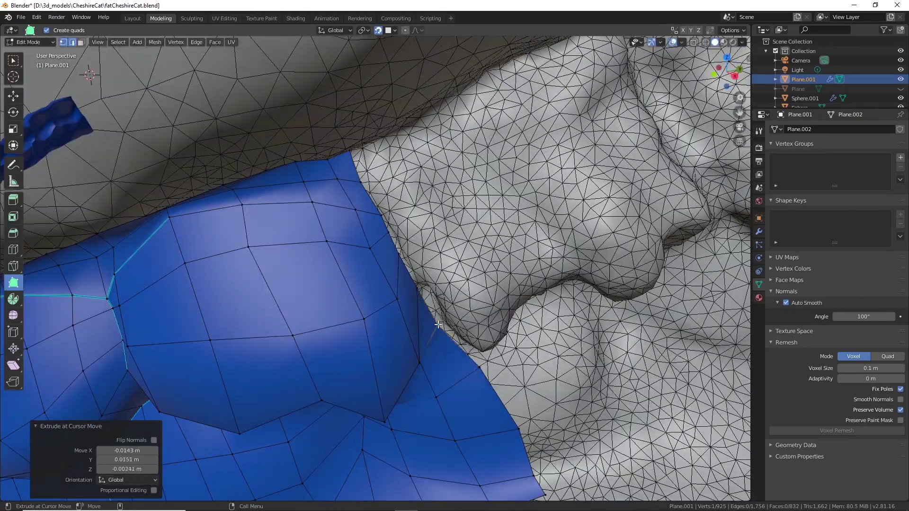
Extend the mesh from the lower gum across the tooth gap and onto the front edge of the following upper tooth.
scroll(438, 325, down, 2)
middle_drag(438, 325, 450, 329)
shift+middle_drag(502, 424, 407, 347)
drag(406, 345, 449, 321)
ctrl+drag(427, 277, 428, 278)
ctrl+drag(373, 283, 408, 241)
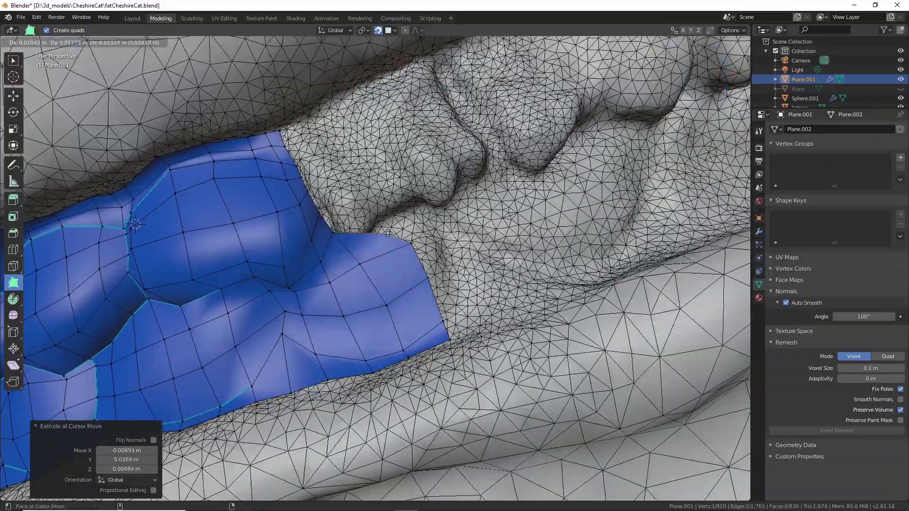
middle_drag(408, 241, 315, 278)
scroll(315, 278, up, 2)
ctrl+drag(360, 208, 353, 190)
shift+middle_drag(341, 189, 351, 284)
ctrl+drag(322, 280, 351, 256)
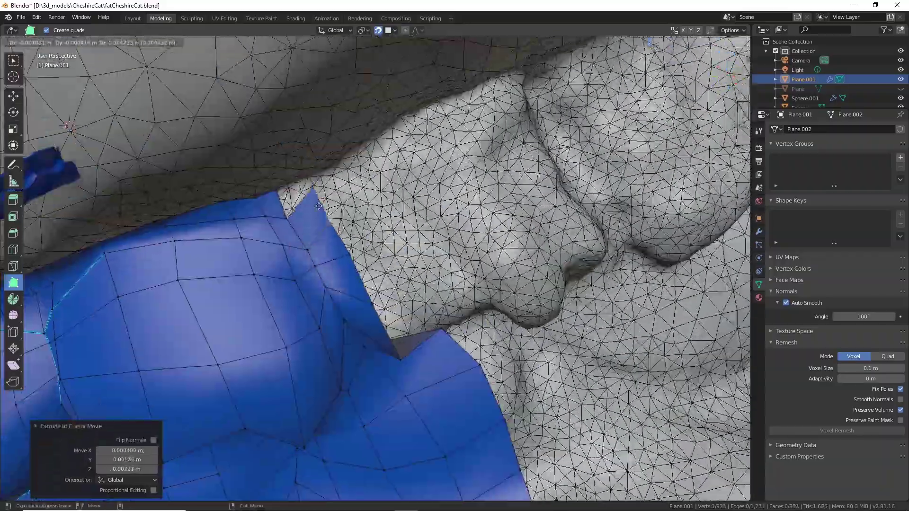
ctrl+drag(319, 201, 326, 216)
Add a wide column of quads over the lower tooth and up the face of the following upper tooth.
scroll(360, 237, down, 10)
middle_drag(427, 265, 427, 305)
scroll(468, 294, up, 7)
scroll(468, 294, up, 4)
drag(437, 432, 481, 430)
ctrl+drag(455, 317, 456, 315)
ctrl+drag(429, 310, 438, 287)
middle_drag(438, 287, 426, 280)
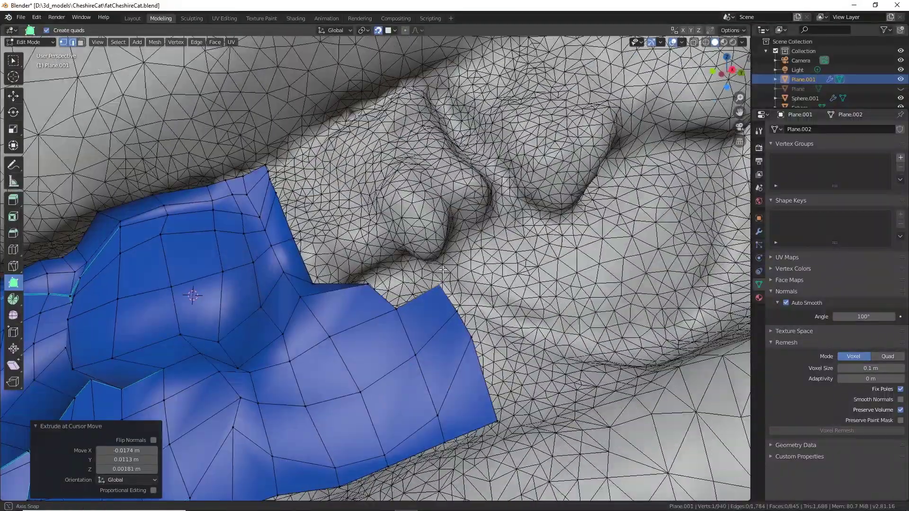
ctrl+drag(403, 284, 423, 268)
ctrl+drag(365, 270, 399, 238)
middle_drag(374, 246, 351, 242)
ctrl+drag(351, 241, 385, 213)
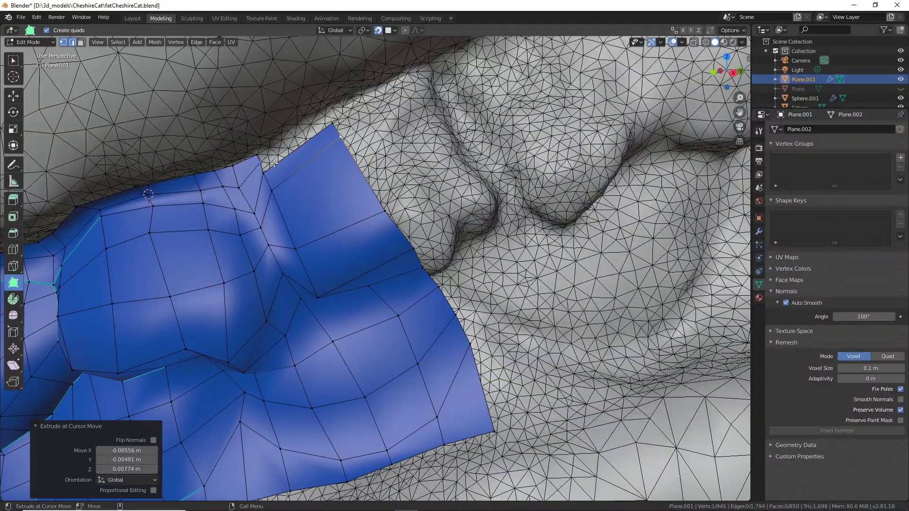
drag(414, 255, 413, 257)
Extrude another column of quads from the lower gum, through the tooth gap and up the same upper tooth to its gum.
shift+middle_drag(473, 403, 356, 312)
drag(373, 336, 424, 317)
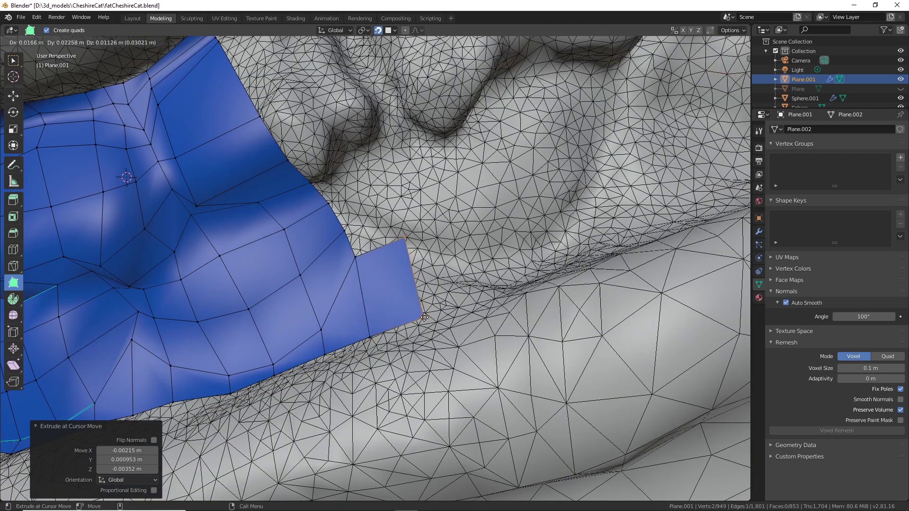
drag(370, 198, 370, 198)
middle_drag(370, 199, 344, 198)
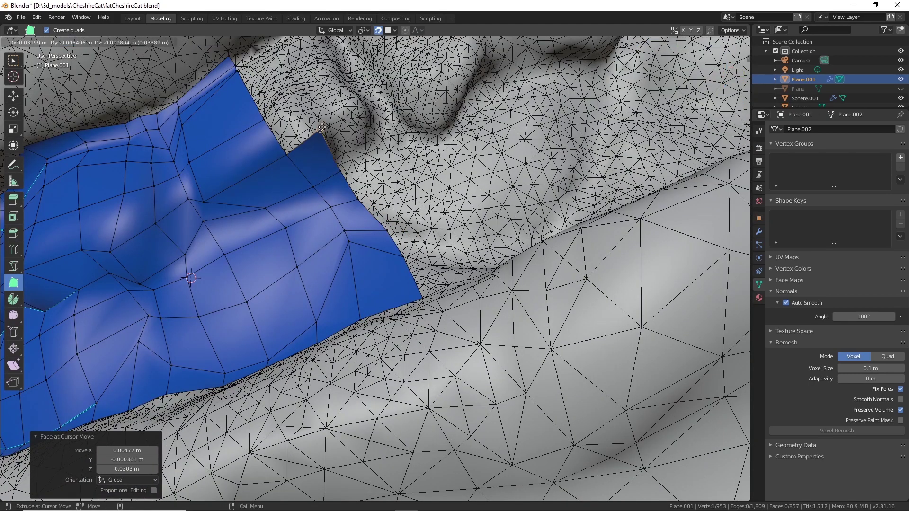
drag(322, 127, 322, 129)
ctrl+drag(296, 126, 301, 94)
middle_drag(304, 97, 365, 189)
ctrl+drag(374, 227, 377, 196)
drag(376, 196, 373, 196)
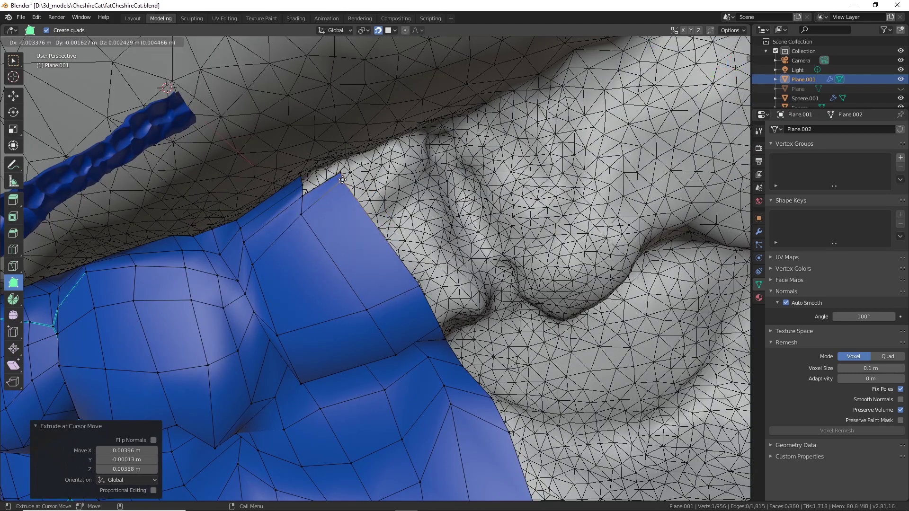
ctrl+drag(335, 159, 341, 156)
Mark the outlines of the rearmost lower and upper teeth near the mouth corner as sharp.
middle_drag(341, 156, 420, 325)
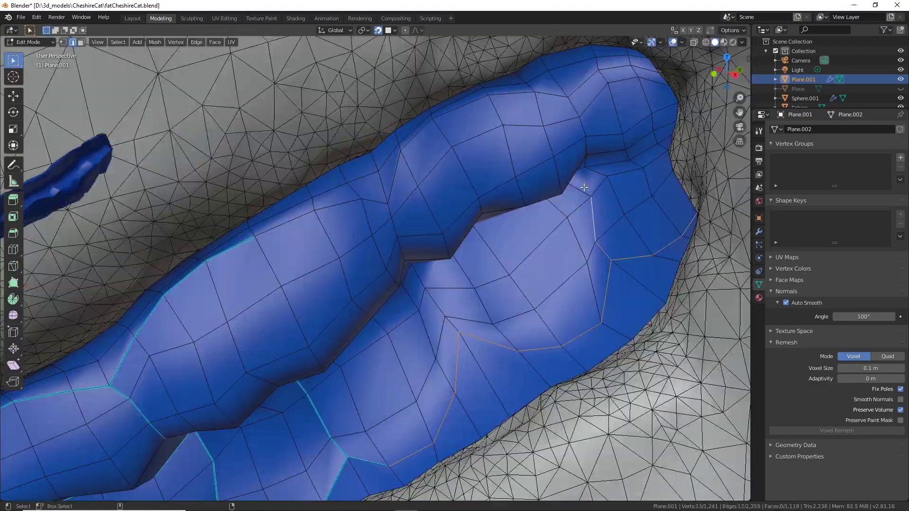
middle_drag(441, 310, 416, 263)
click(416, 262)
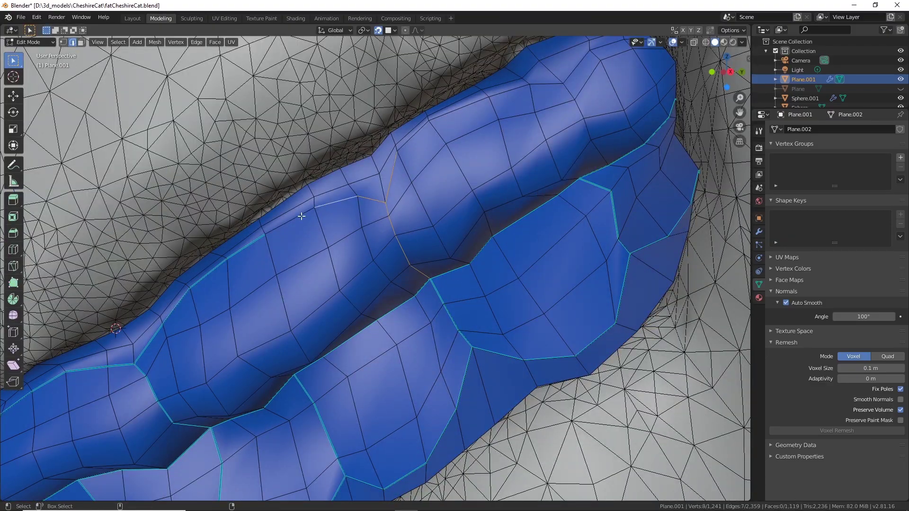
shift+click(604, 153)
alt+right_drag(604, 153, 637, 150)
alt+middle_drag(637, 83, 663, 228)
right_click(663, 229)
click(648, 252)
alt+right_drag(644, 249, 150, 196)
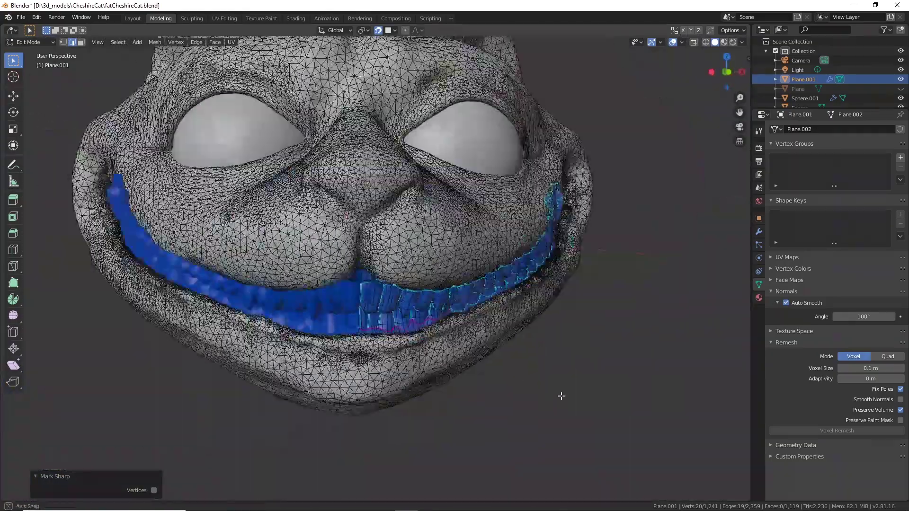
Take the teeth mesh out of Edit Mode and open its object properties.
click(28, 42)
click(28, 53)
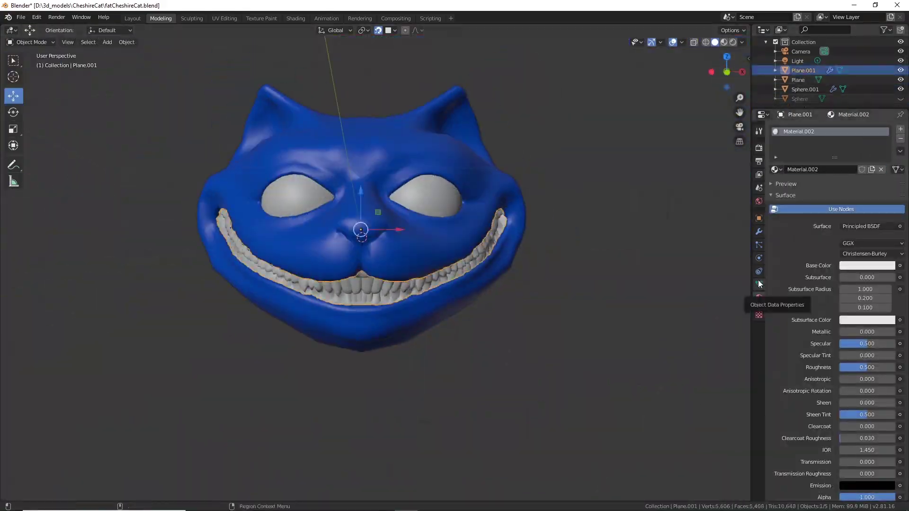
click(759, 218)
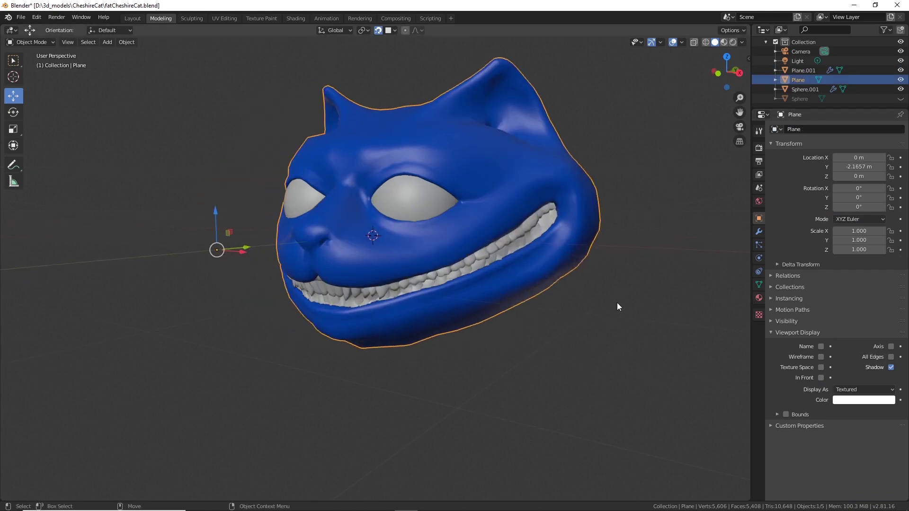
Turn on X-ray and examine how the teeth mesh sits behind the lips, in Object Mode and in Edit Mode.
middle_drag(631, 305, 477, 414)
scroll(579, 341, up, 4)
scroll(595, 386, down, 5)
scroll(477, 414, up, 5)
click(437, 361)
middle_drag(471, 353, 445, 285)
click(865, 81)
click(694, 42)
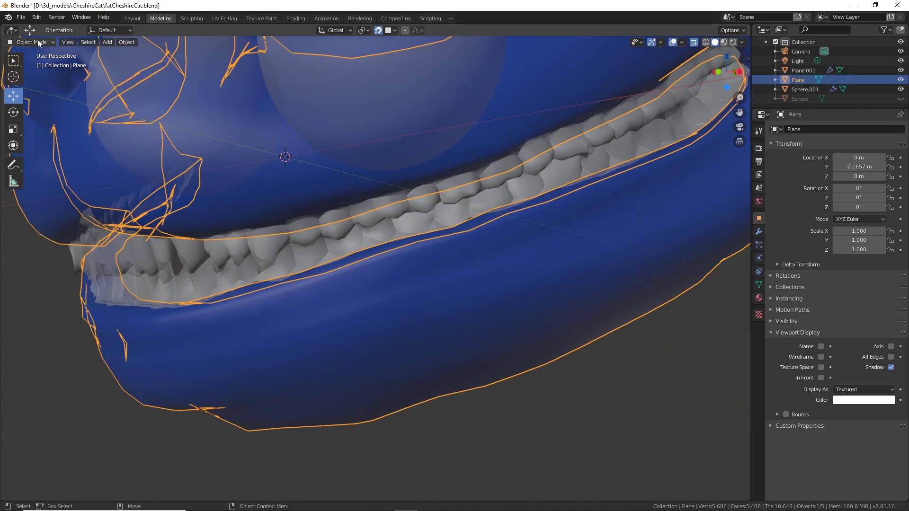
middle_drag(57, 71, 95, 92)
click(255, 223)
key(Tab)
middle_drag(189, 156, 260, 165)
middle_drag(391, 262, 388, 268)
scroll(388, 268, up, 2)
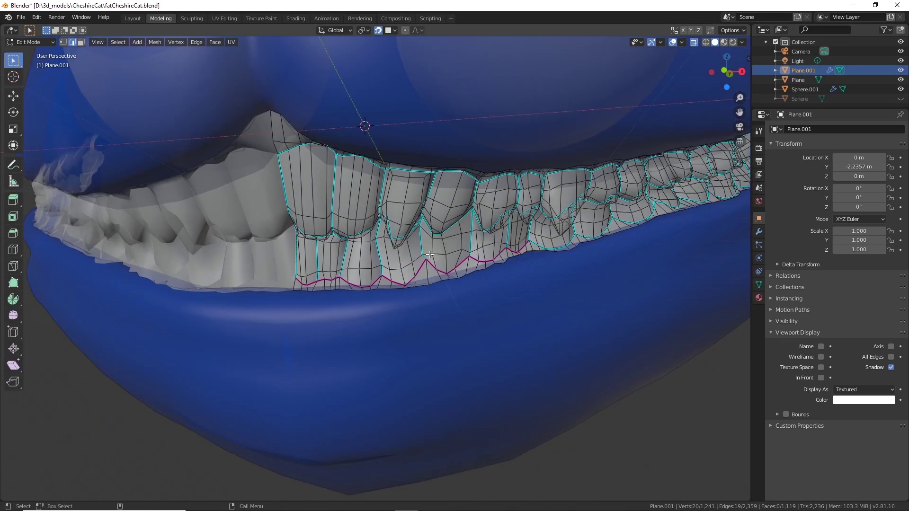
Return to Object Mode, select the head mesh and turn X-ray off.
scroll(426, 190, down, 2)
middle_drag(426, 175, 516, 205)
key(Tab)
click(516, 206)
click(696, 43)
Edit the head mesh and merge the two close vertices on the chin's centre line at their center.
key(2)
alt+drag(473, 227, 426, 203)
scroll(379, 308, up, 5)
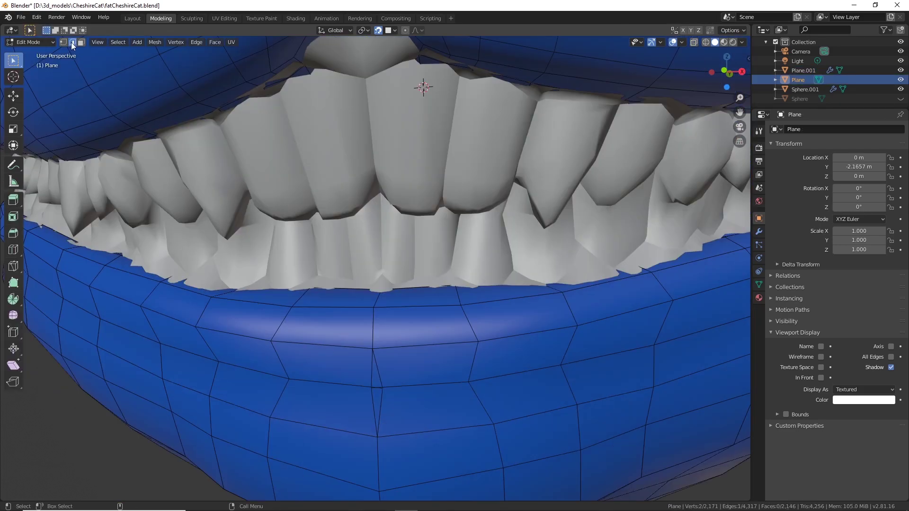
key(1)
right_click(369, 384)
click(411, 423)
alt+drag(426, 417, 412, 303)
Mark the vertical centre edge line between the nose and the upper lip as sharp.
scroll(412, 235, down, 5)
scroll(412, 236, up, 6)
key(2)
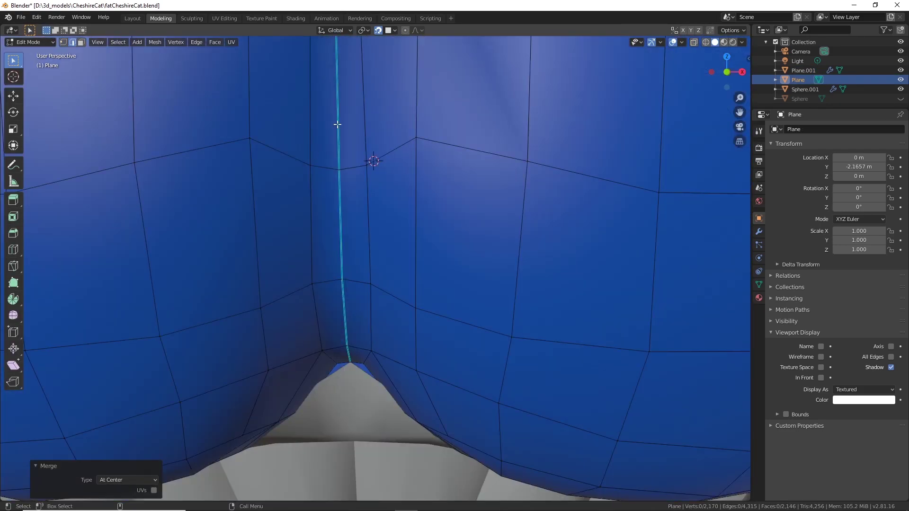
double_click(337, 126)
alt+drag(587, 403, 607, 297)
right_click(378, 284)
click(364, 432)
Enable Auto Smooth on the head mesh with an angle of 53.7°.
click(759, 285)
click(786, 303)
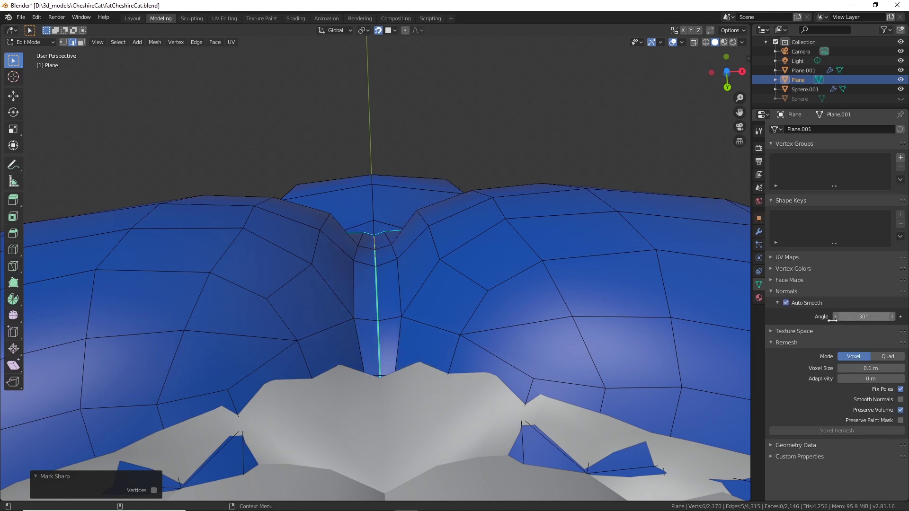
alt+drag(545, 265, 543, 322)
drag(855, 316, 876, 317)
Mark the crease edges running under the nose to both nostrils as sharp.
scroll(525, 237, down, 6)
alt+drag(526, 227, 530, 283)
scroll(473, 246, up, 6)
click(375, 193)
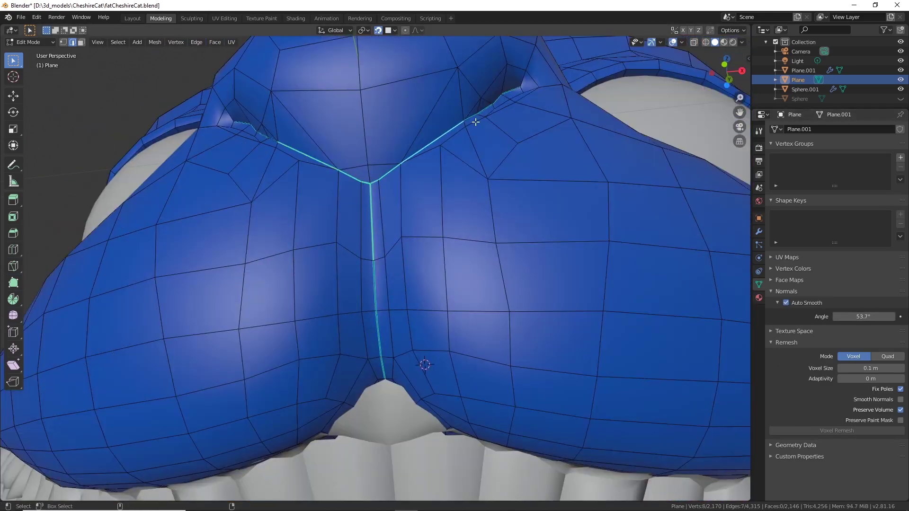
alt+drag(464, 119, 530, 142)
ctrl+click(308, 132)
right_click(458, 229)
click(457, 252)
alt+drag(601, 256, 538, 306)
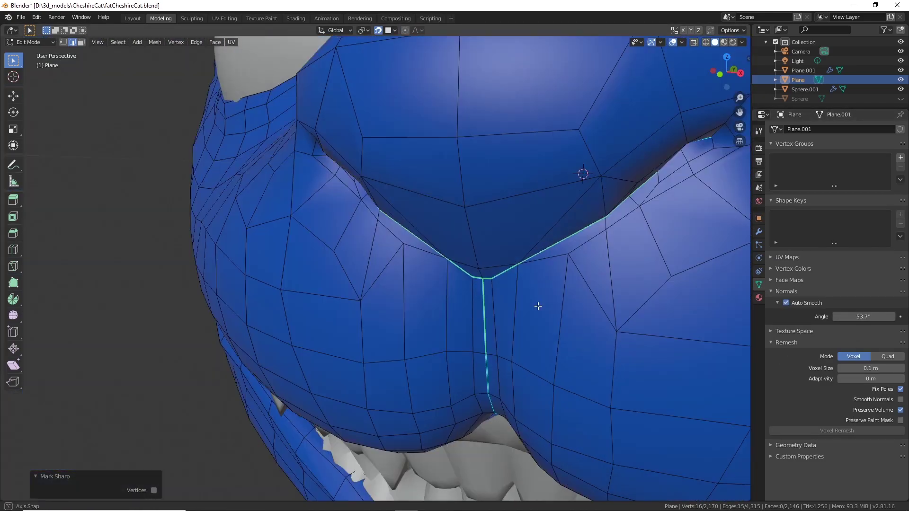
Switch to the Sculpting workspace and choose the Elastic Deform brush for the head mesh.
middle_drag(538, 307, 516, 317)
scroll(474, 303, down, 5)
middle_drag(449, 299, 391, 306)
scroll(439, 286, up, 4)
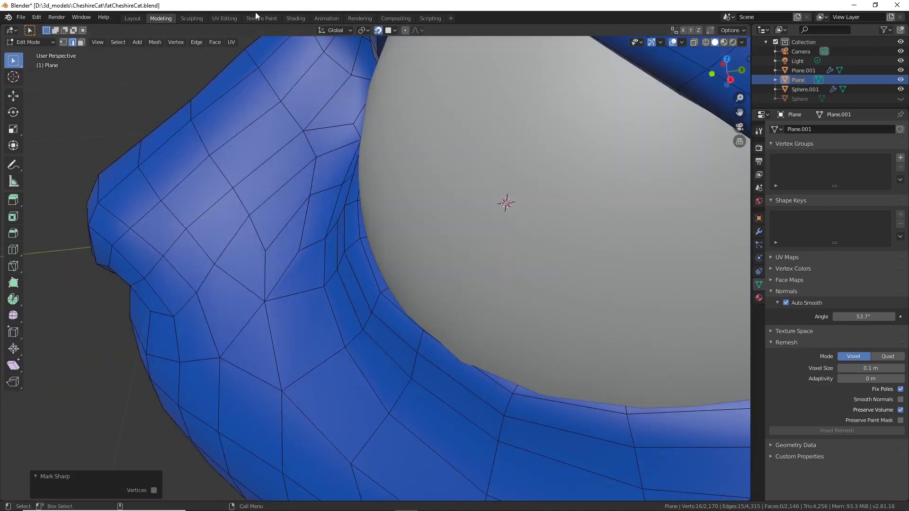
scroll(426, 266, down, 8)
mouse_move(408, 274)
middle_down()
mouse_move(467, 268)
mouse_move(289, 242)
middle_up()
scroll(467, 268, up, 3)
click(191, 18)
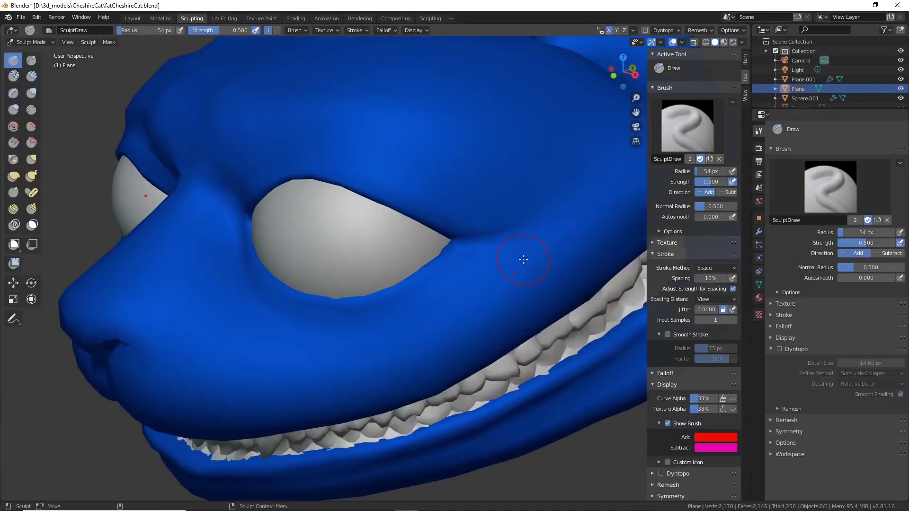
click(13, 176)
Choose the Elastic Deform brush for the head and set its radius to 126 px.
scroll(360, 243, down, 2)
middle_drag(358, 244, 379, 247)
scroll(372, 265, up, 3)
scroll(363, 283, down, 4)
mouse_move(416, 284)
middle_down()
mouse_move(384, 277)
mouse_move(462, 276)
mouse_move(445, 276)
middle_up()
shift+middle_drag(445, 276, 476, 327)
click(35, 93)
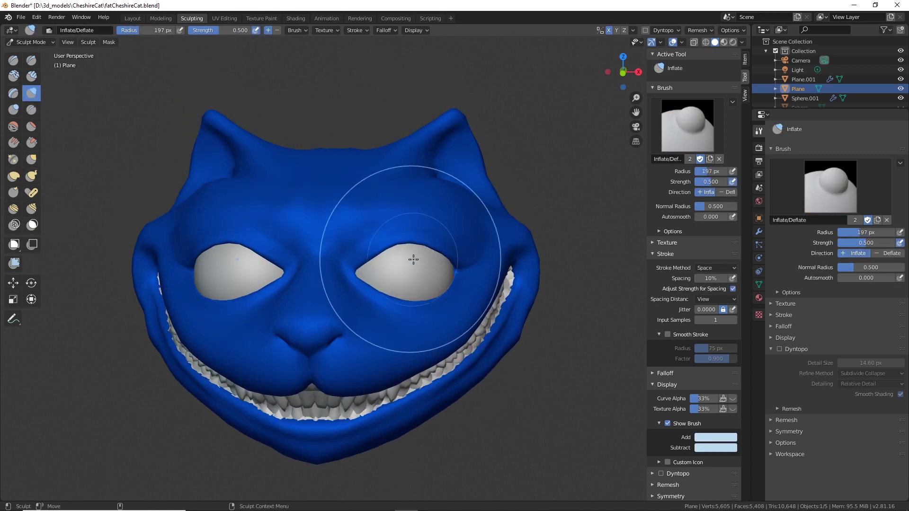
middle_drag(441, 228, 266, 208)
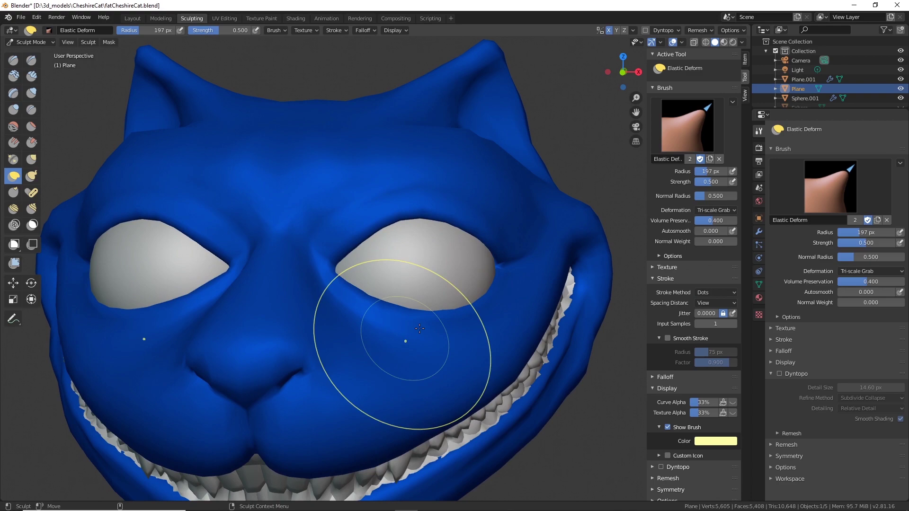
mouse_move(502, 270)
alt+mouse_down()
mouse_move(416, 250)
mouse_move(334, 251)
mouse_move(497, 315)
mouse_move(338, 242)
mouse_move(345, 292)
alt+mouse_up()
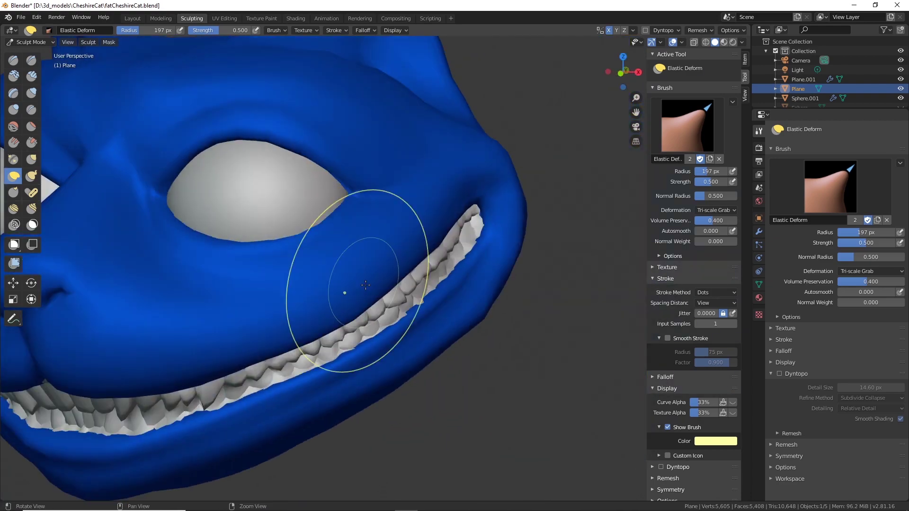
alt+right_drag(345, 293, 544, 357)
alt+drag(544, 357, 426, 301)
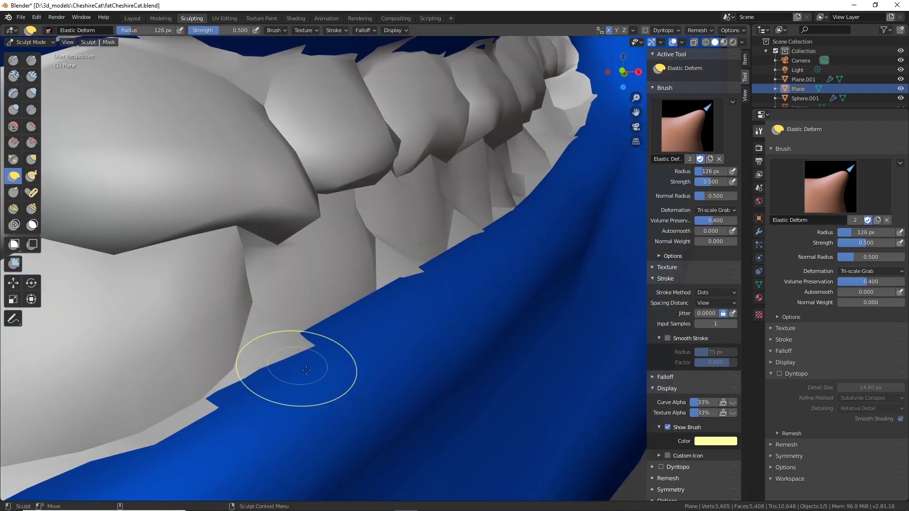
Adjust the lower lip edge along the teeth with short Elastic Deform strokes.
mouse_move(307, 370)
alt+mouse_down()
mouse_move(239, 369)
mouse_move(192, 335)
alt+mouse_up()
drag(192, 335, 193, 325)
mouse_move(194, 325)
alt+mouse_down()
mouse_move(407, 284)
mouse_move(487, 199)
alt+mouse_up()
drag(493, 184, 495, 174)
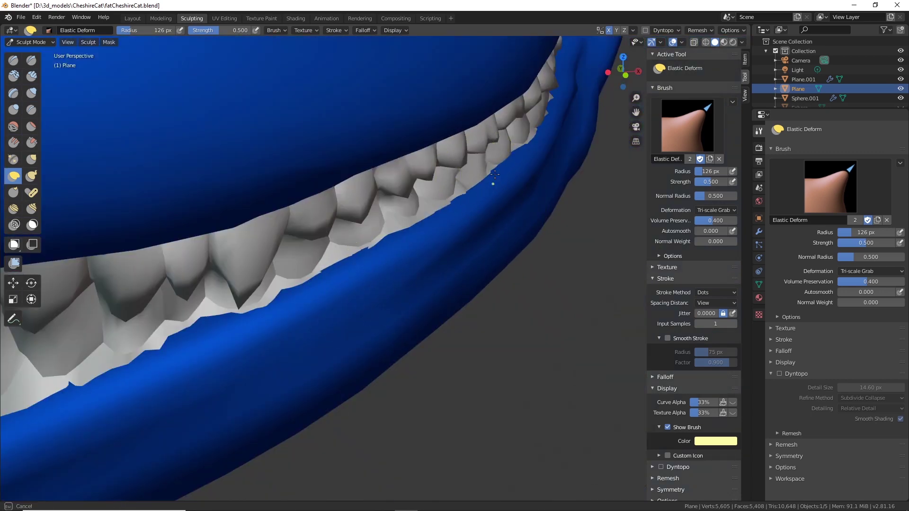
alt+drag(277, 321, 300, 310)
mouse_move(235, 326)
alt+mouse_down()
mouse_move(301, 274)
mouse_move(193, 258)
mouse_move(167, 234)
alt+mouse_up()
mouse_move(167, 235)
alt+mouse_down()
mouse_move(142, 225)
mouse_move(388, 265)
alt+mouse_up()
mouse_move(389, 266)
ctrl+alt+mouse_down()
mouse_move(396, 343)
mouse_move(400, 128)
mouse_move(379, 190)
ctrl+alt+mouse_up()
drag(295, 249, 295, 255)
alt+drag(379, 303, 393, 237)
mouse_move(568, 209)
alt+mouse_down()
mouse_move(341, 319)
mouse_move(366, 351)
mouse_move(375, 266)
alt+mouse_up()
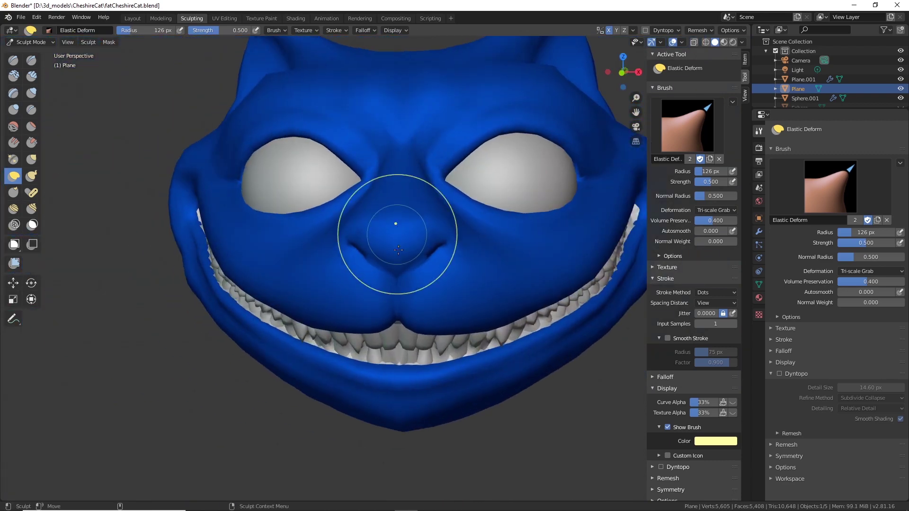
Pull the ear tip slightly outward and upward from the front view with Elastic Deform.
alt+drag(385, 227, 415, 337)
mouse_move(414, 337)
middle_down()
mouse_move(522, 367)
mouse_move(492, 189)
middle_up()
key(KP_1)
shift+middle_drag(492, 190, 341, 190)
drag(337, 181, 366, 169)
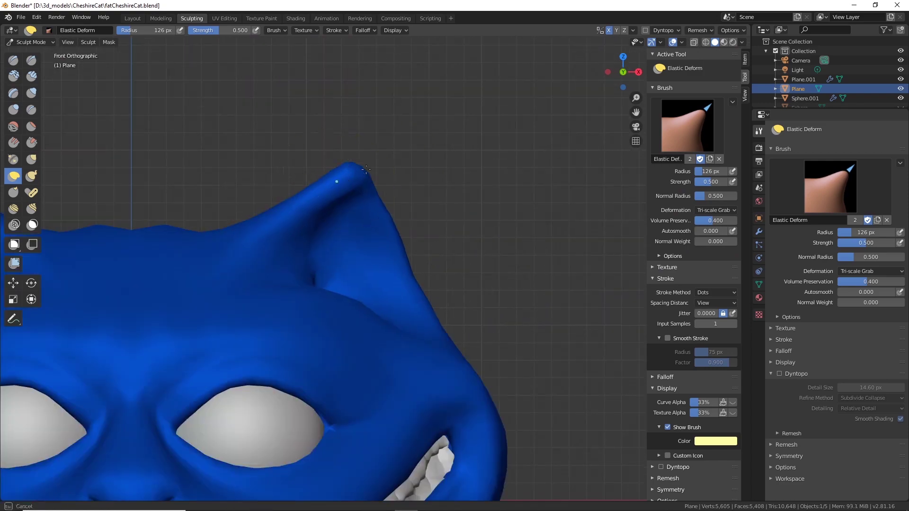
middle_drag(387, 260, 426, 284)
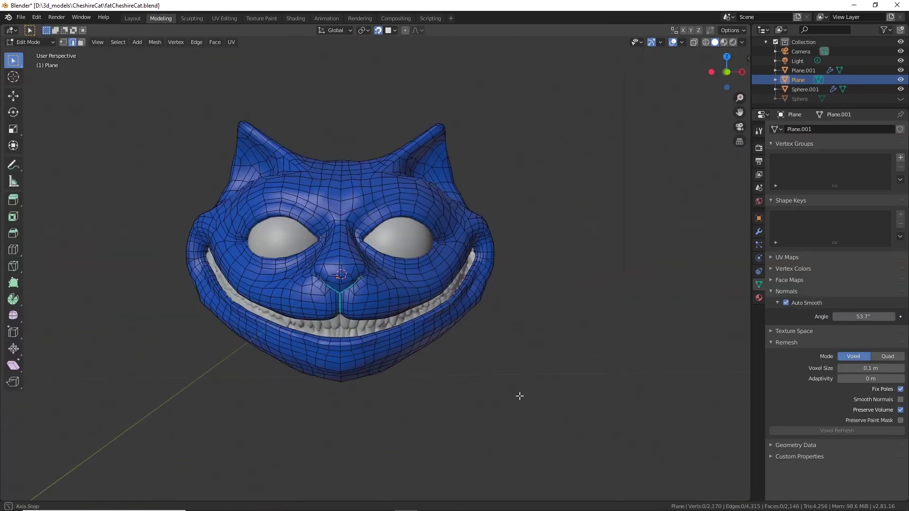
Return the head to Object Mode and give its material a softer, lighter blue viewport display colour.
middle_drag(518, 396, 548, 307)
scroll(563, 300, up, 4)
scroll(482, 334, down, 3)
scroll(549, 307, down, 2)
click(32, 42)
click(33, 53)
click(760, 298)
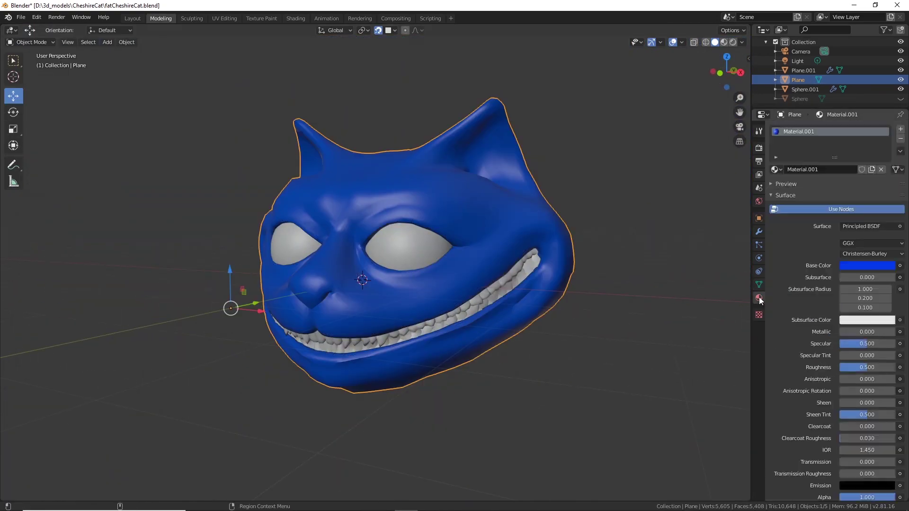
scroll(847, 402, down, 10)
click(864, 461)
click(836, 354)
click(599, 393)
Select the eyeballs, head and teeth together and enter Edit Mode.
click(405, 251)
shift+click(373, 284)
shift+click(382, 338)
click(31, 42)
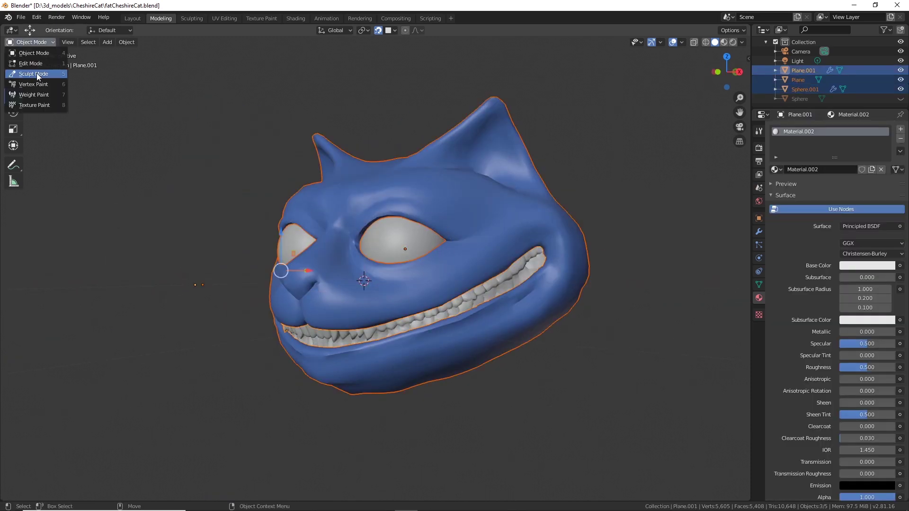
click(32, 63)
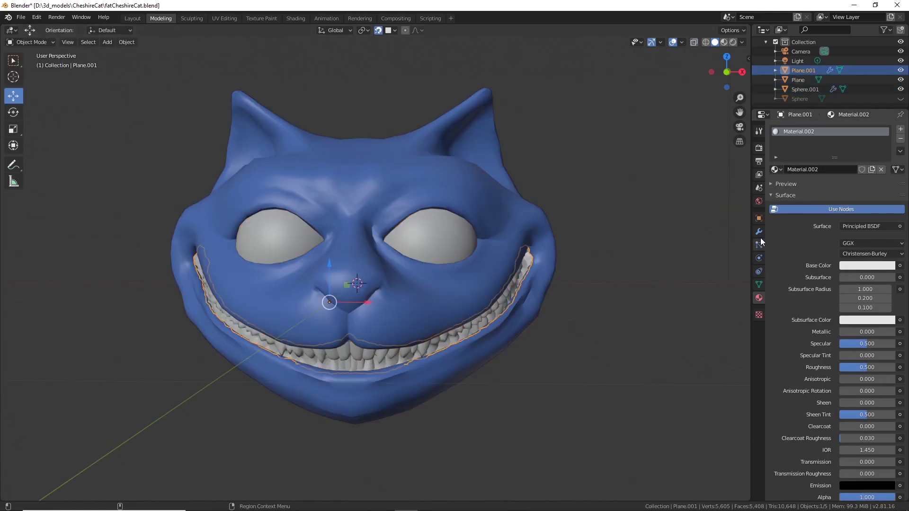
Apply the Mirror modifier on the teeth object.
click(759, 232)
click(803, 157)
Move the mirrored eyeballs up by about 0.044 m along Z.
click(431, 239)
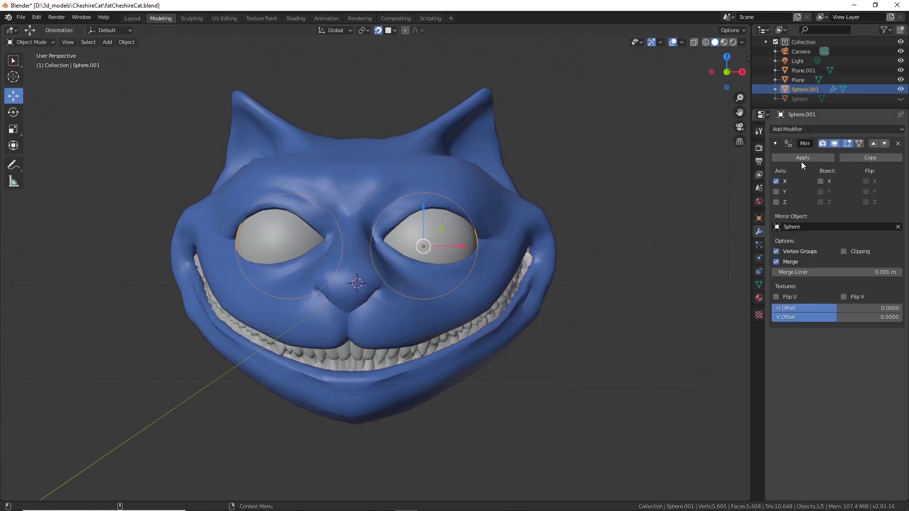
middle_drag(630, 249, 587, 303)
key(g)
key(z)
drag(416, 227, 416, 229)
middle_drag(443, 269, 473, 268)
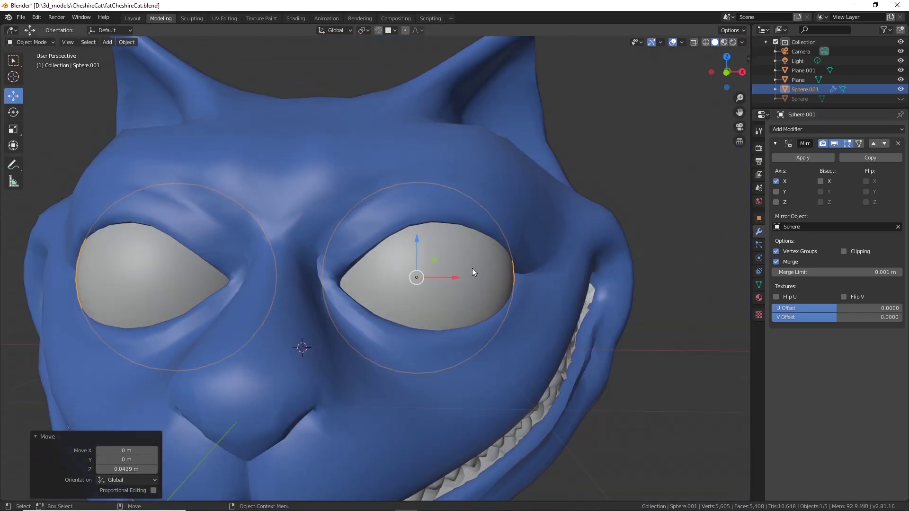
Raise the eyeballs slightly more and shift them about 0.046 m outward along X in the front view.
key(KP_1)
drag(416, 234, 420, 229)
drag(457, 268, 466, 268)
mouse_move(524, 322)
middle_down()
mouse_move(468, 325)
mouse_move(511, 324)
middle_up()
key(KP_1)
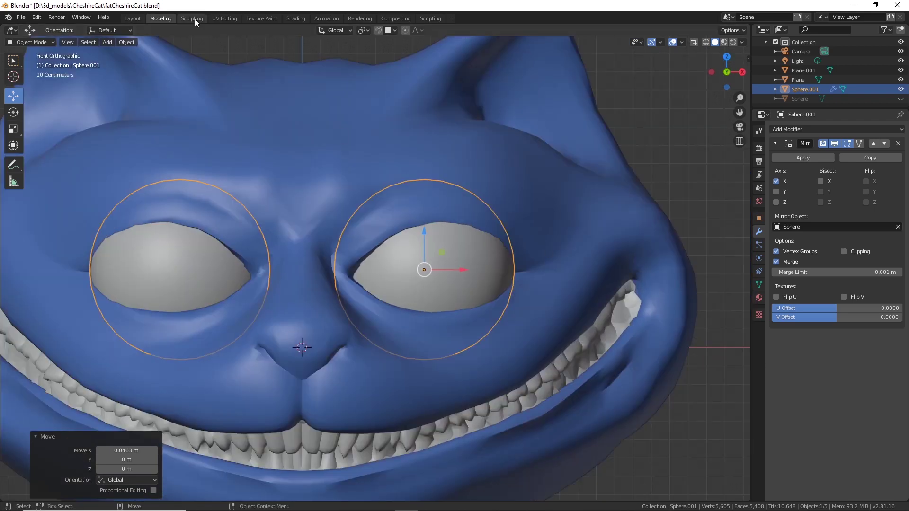
Make the head the active object for sculpting again and nudge its surface near the eye with Elastic Deform.
click(192, 19)
key(KP_1)
click(161, 18)
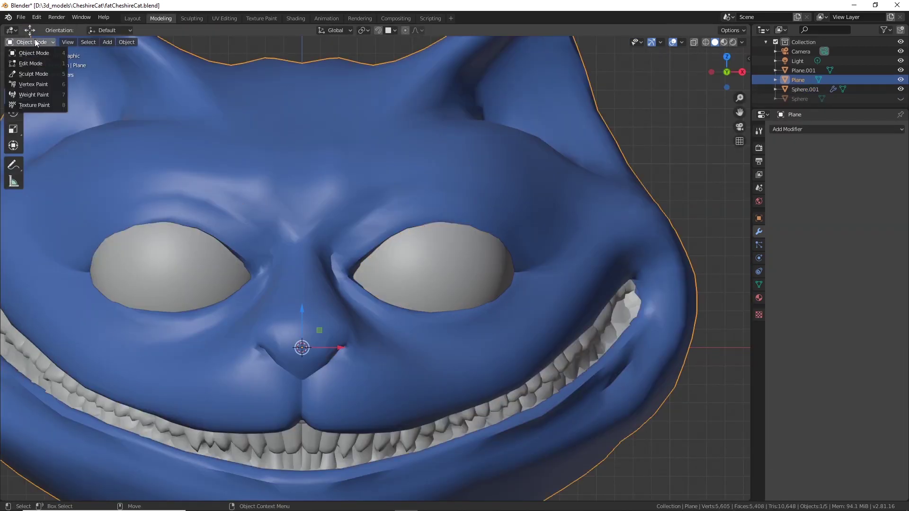
click(38, 60)
scroll(340, 158, up, 2)
mouse_move(339, 158)
middle_down()
mouse_move(374, 295)
mouse_move(417, 360)
middle_up()
drag(430, 379, 432, 388)
mouse_move(432, 388)
middle_down()
mouse_move(313, 237)
mouse_move(371, 248)
middle_up()
scroll(371, 248, down, 2)
scroll(452, 284, down, 5)
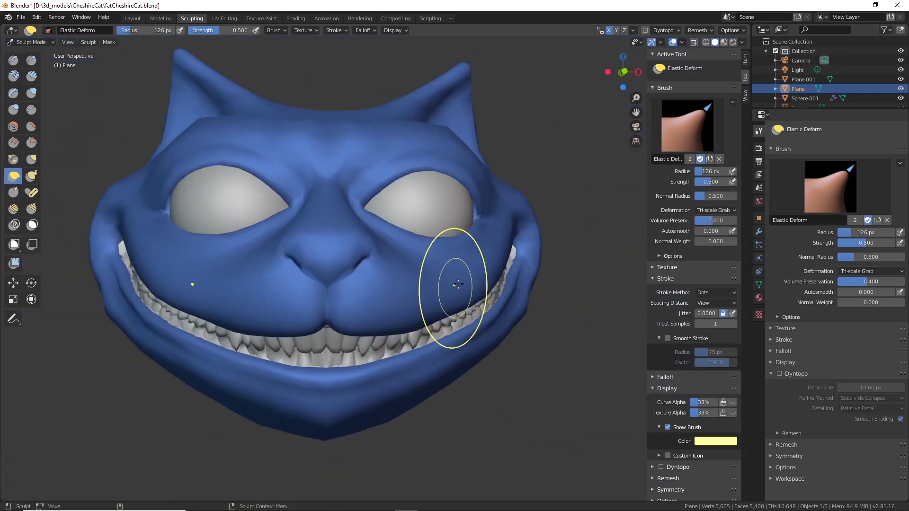
Return to the Modeling workspace and deselect the whole head mesh in Edit Mode.
middle_drag(453, 286, 411, 320)
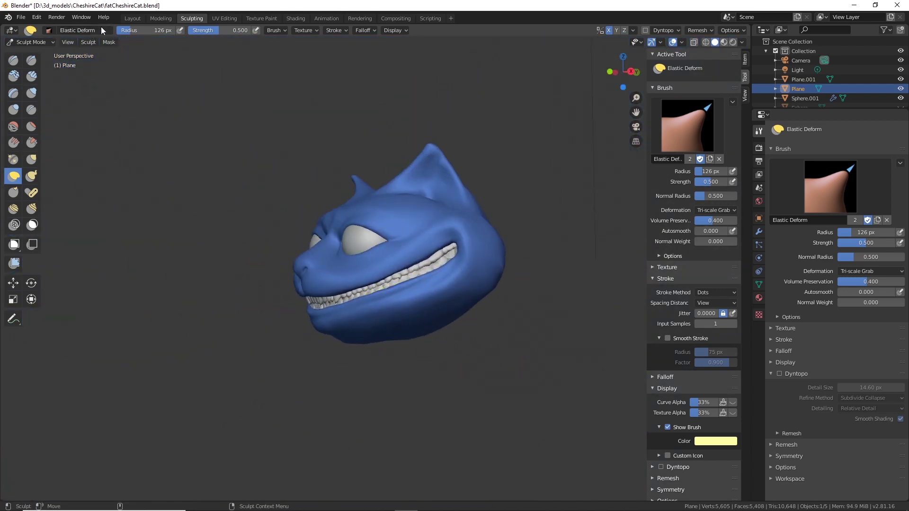
click(166, 17)
scroll(356, 264, down, 2)
scroll(356, 264, down, 1)
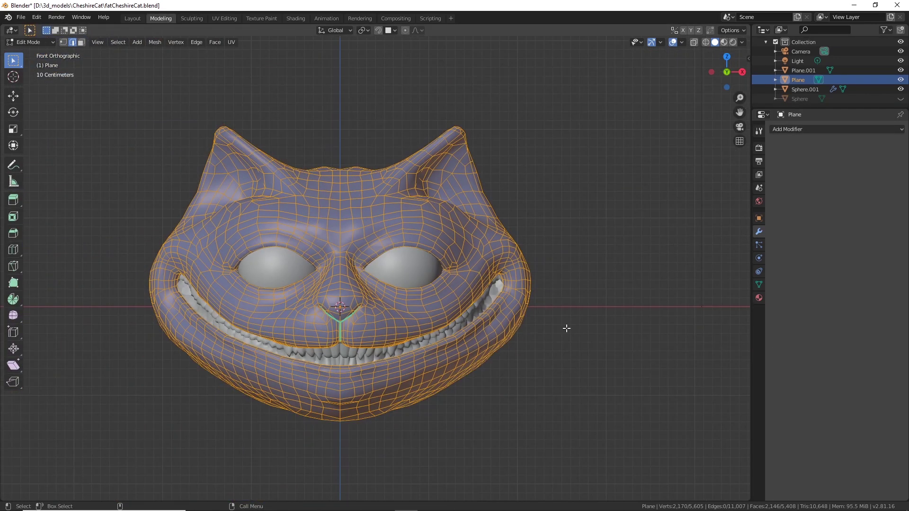
click(601, 359)
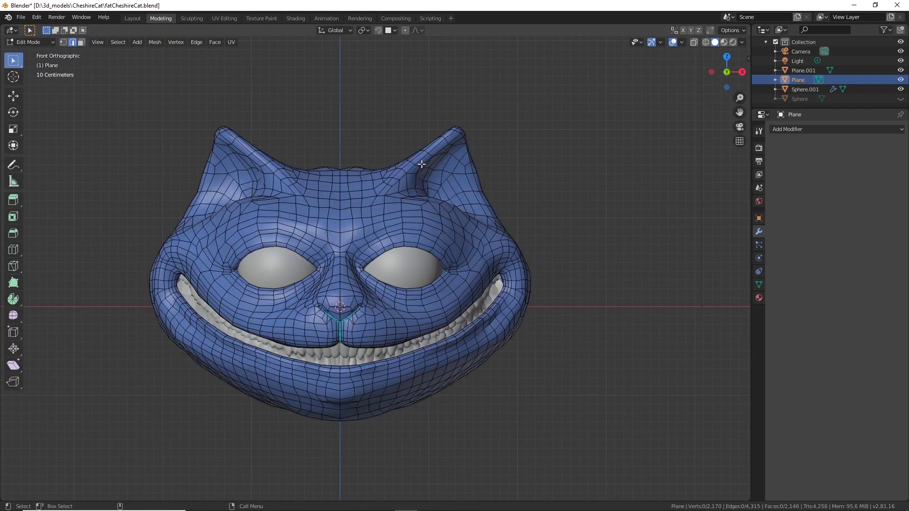
Select the vertical centre edge loop of the head and mark it as a seam.
middle_drag(407, 175, 435, 213)
alt+drag(435, 213, 437, 253)
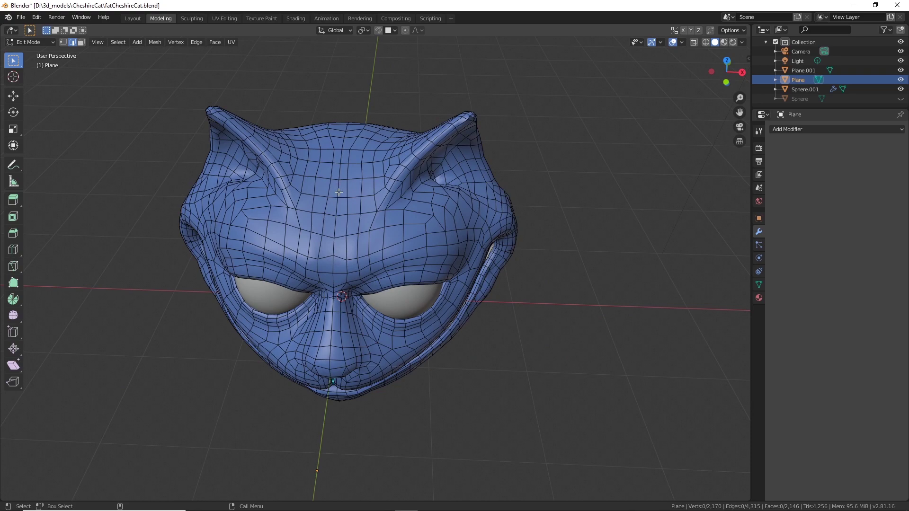
middle_drag(338, 192, 363, 177)
shift+middle_drag(403, 297, 448, 253)
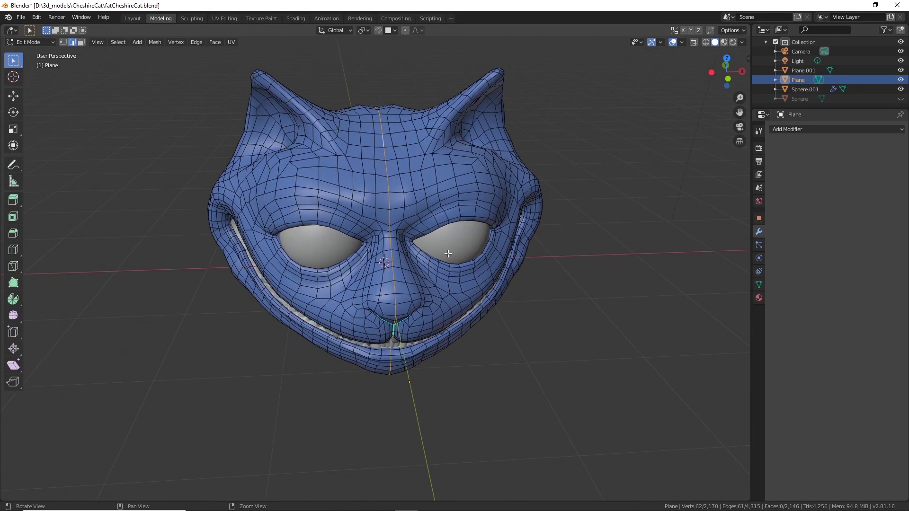
mouse_move(437, 307)
middle_down()
mouse_move(452, 331)
mouse_move(479, 301)
mouse_move(478, 253)
mouse_move(459, 235)
mouse_move(455, 197)
mouse_move(452, 313)
middle_up()
right_click(390, 190)
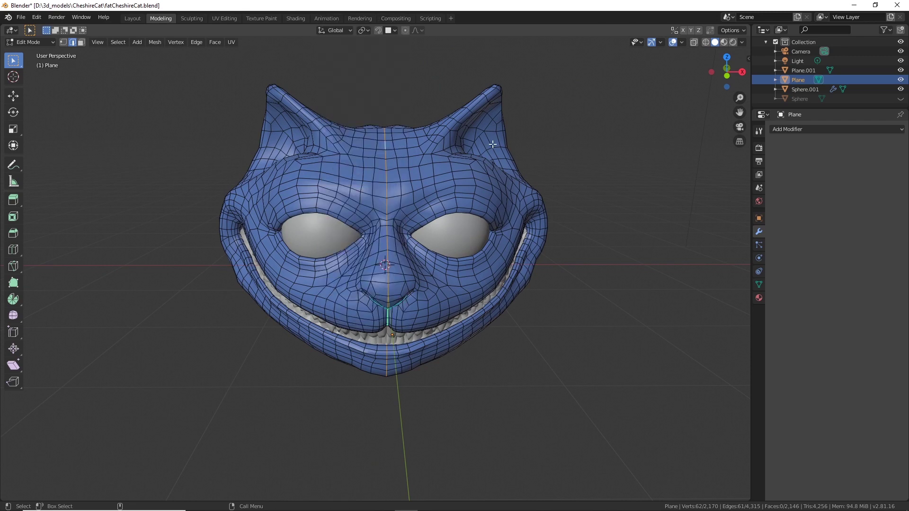
middle_drag(455, 135, 417, 152)
scroll(412, 200, up, 2)
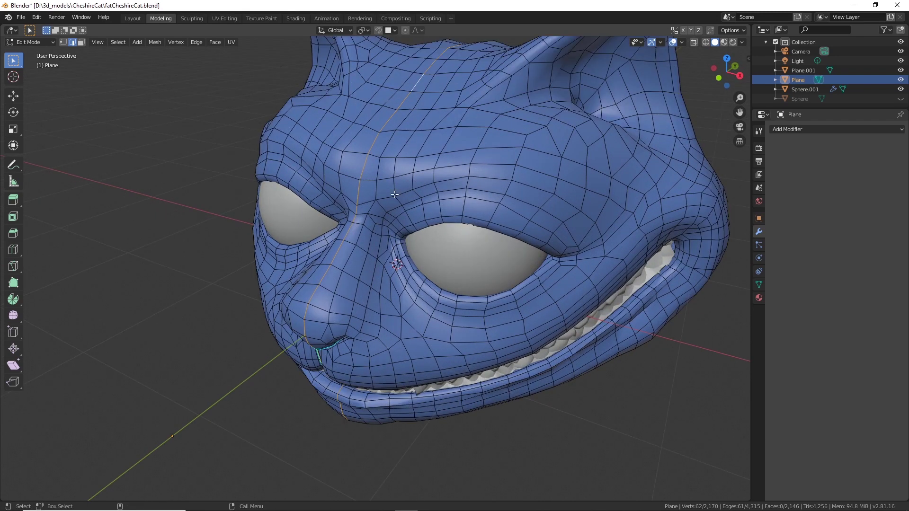
right_click(360, 177)
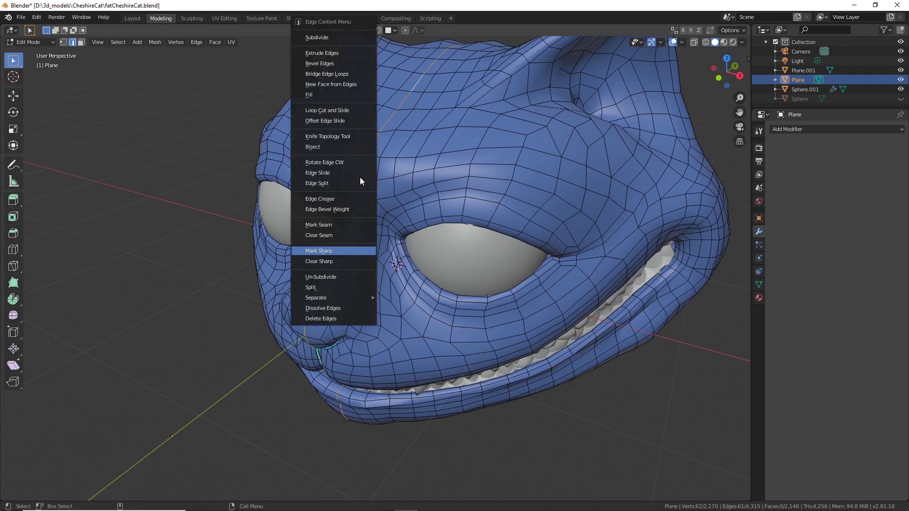
click(331, 224)
middle_drag(392, 294, 422, 228)
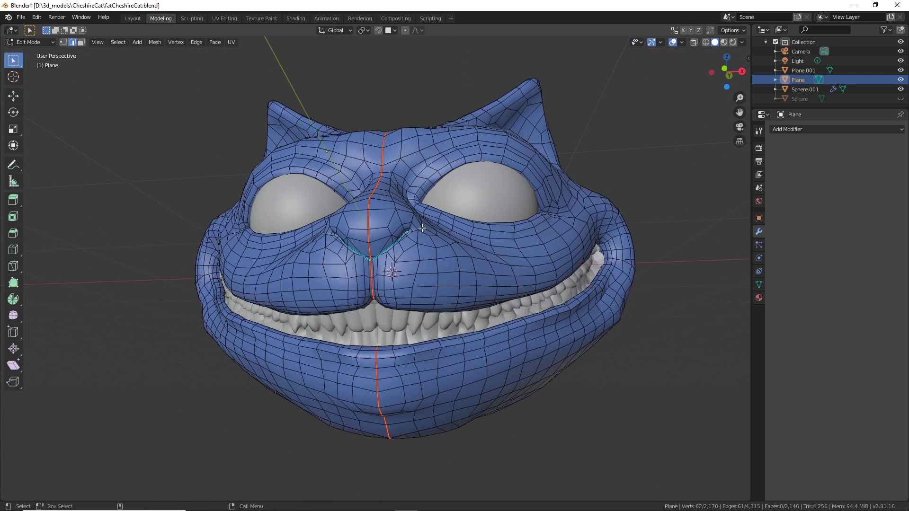
Select the edge line running across the forehead above both eyes out to the temples.
middle_drag(492, 231, 487, 274)
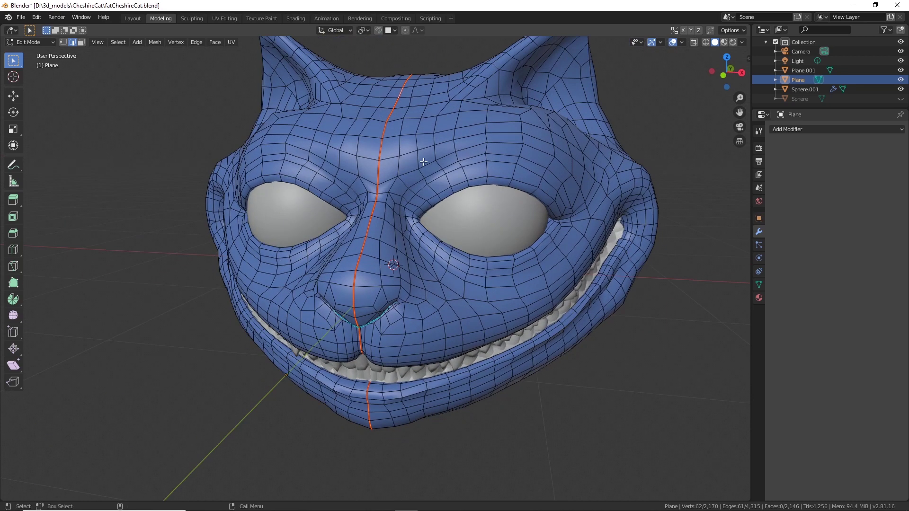
middle_drag(415, 152, 415, 215)
scroll(414, 215, up, 1)
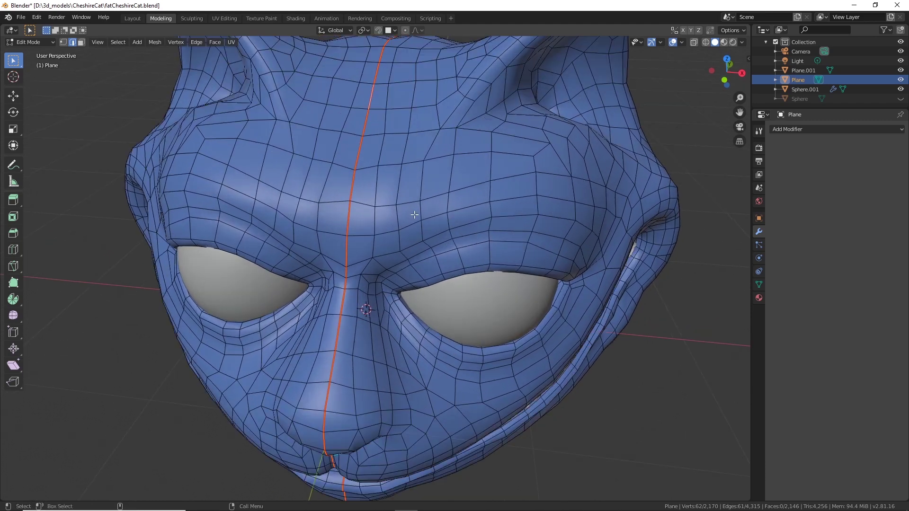
alt+click(414, 204)
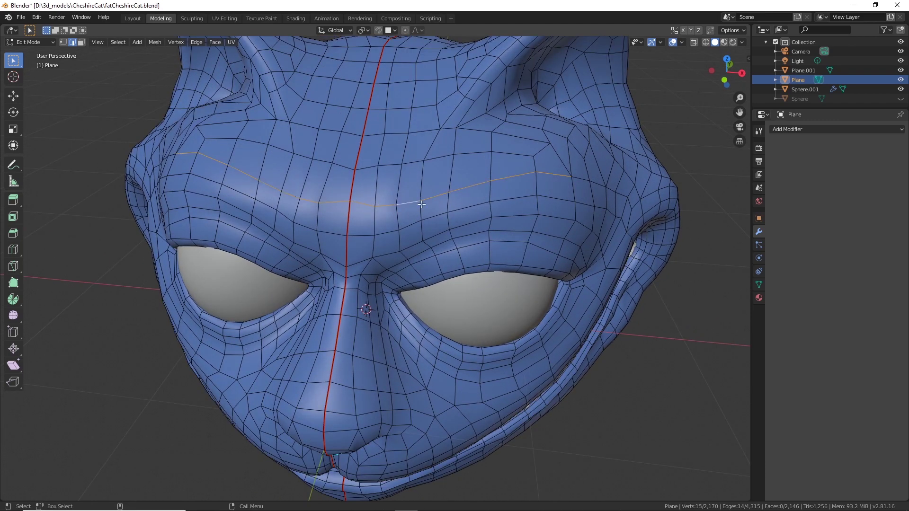
scroll(503, 227, down, 3)
middle_drag(529, 227, 518, 242)
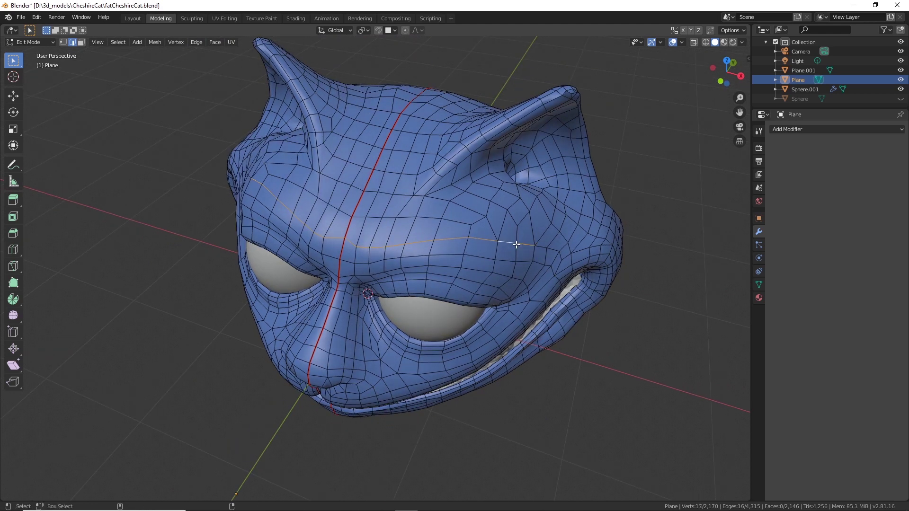
middle_drag(539, 258, 233, 239)
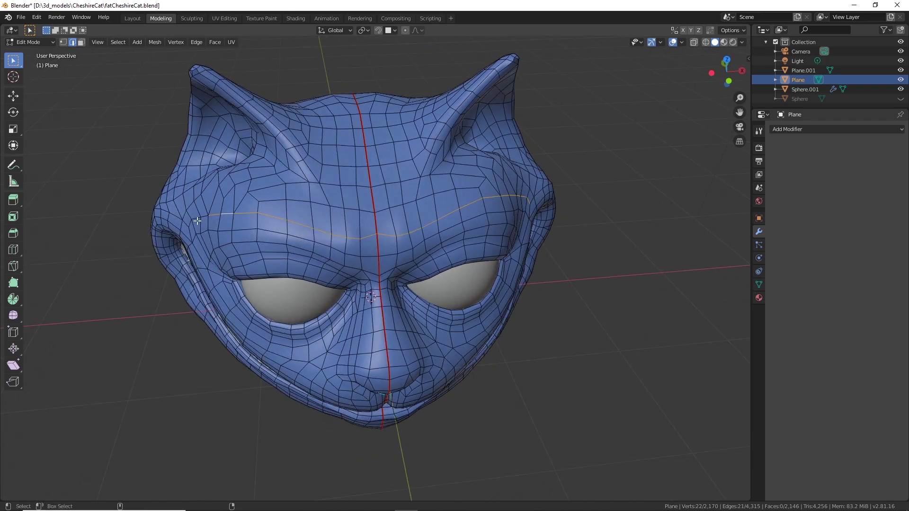
Extend the edge selection from the temples around both mouth corners and along the lower jaw to form a face loop.
middle_drag(204, 217, 188, 252)
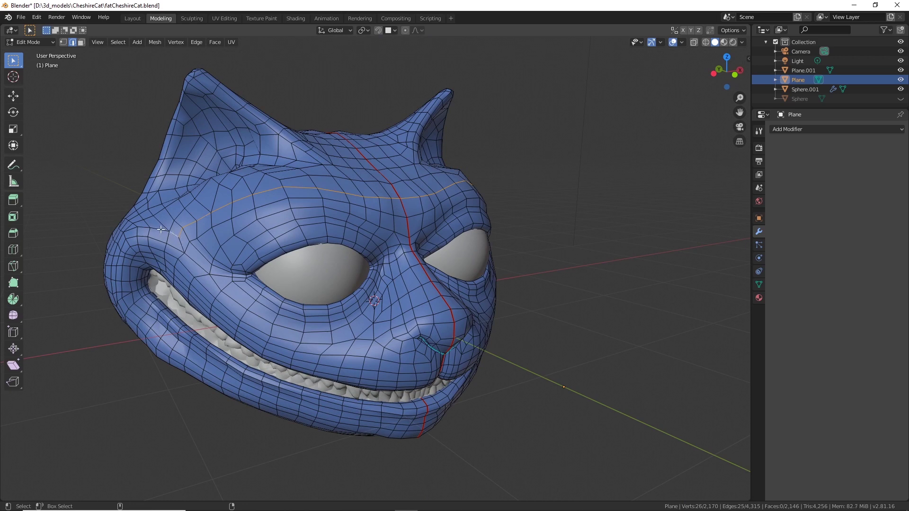
middle_drag(152, 255, 286, 327)
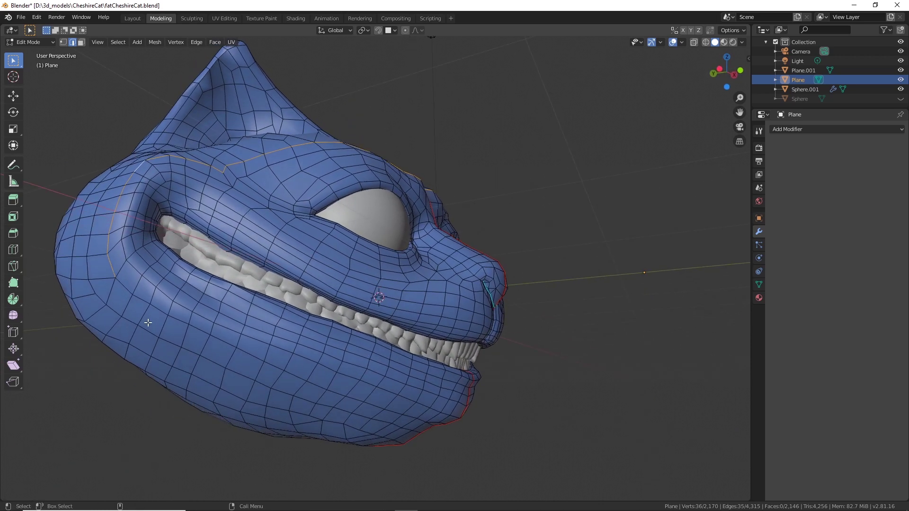
alt+shift+click(125, 288)
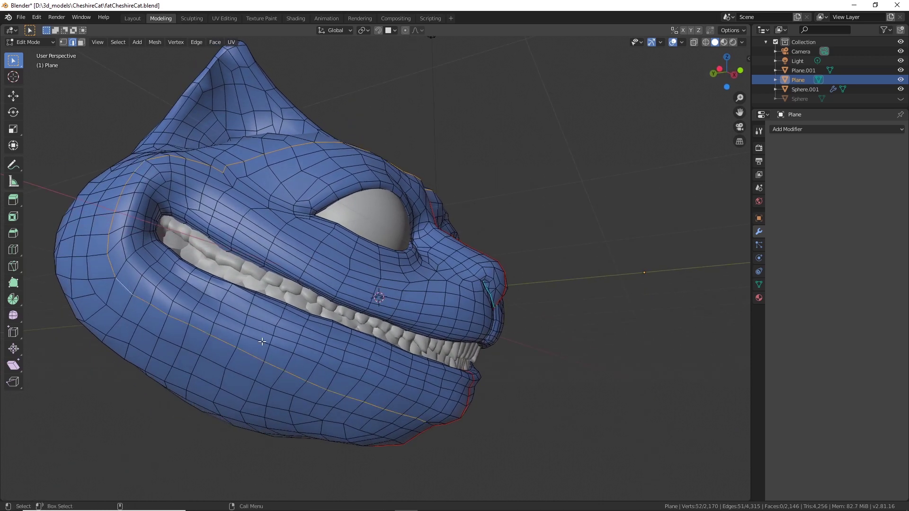
middle_drag(125, 288, 301, 368)
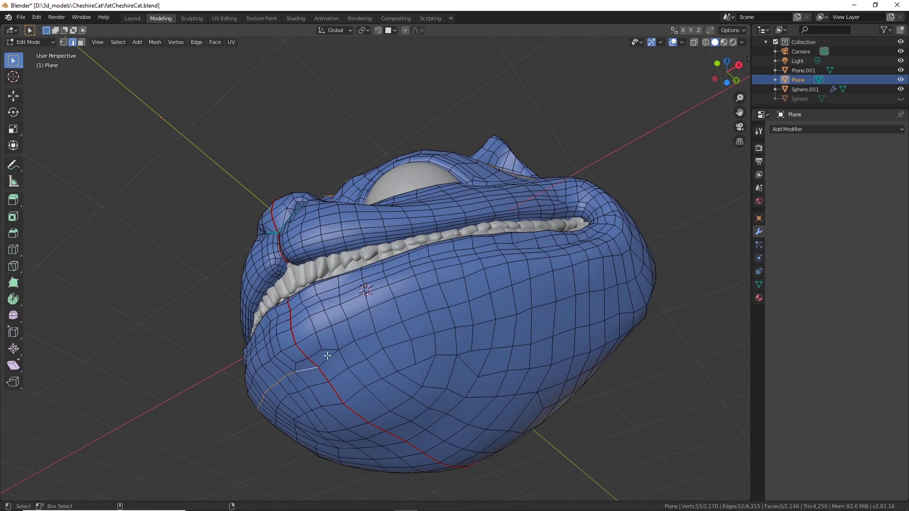
alt+shift+click(347, 345)
middle_drag(564, 303, 525, 322)
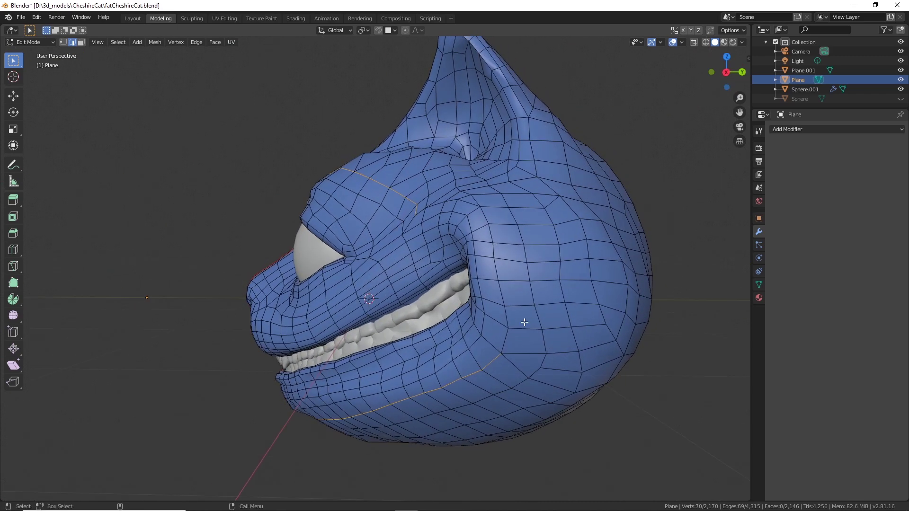
middle_drag(502, 276, 577, 331)
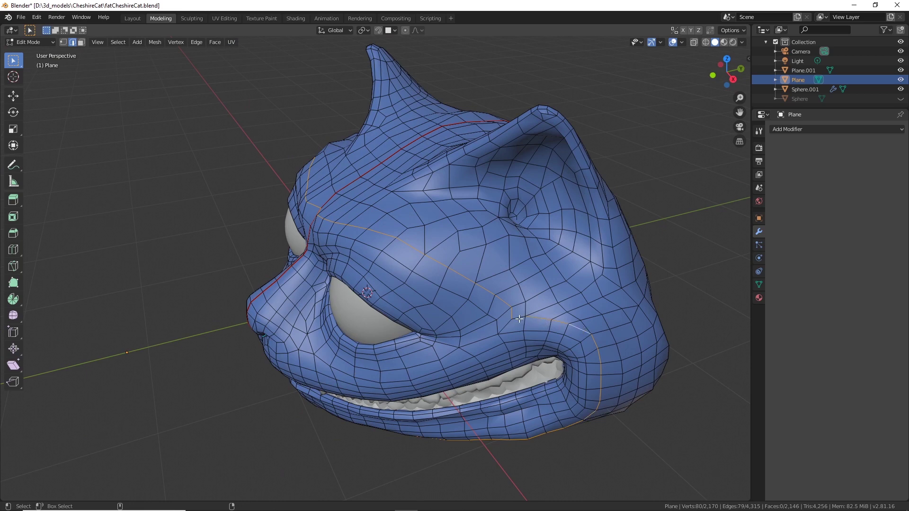
Mark the selected edge line around the face as a seam.
scroll(533, 328, down, 4)
middle_drag(514, 334, 554, 319)
scroll(554, 319, up, 6)
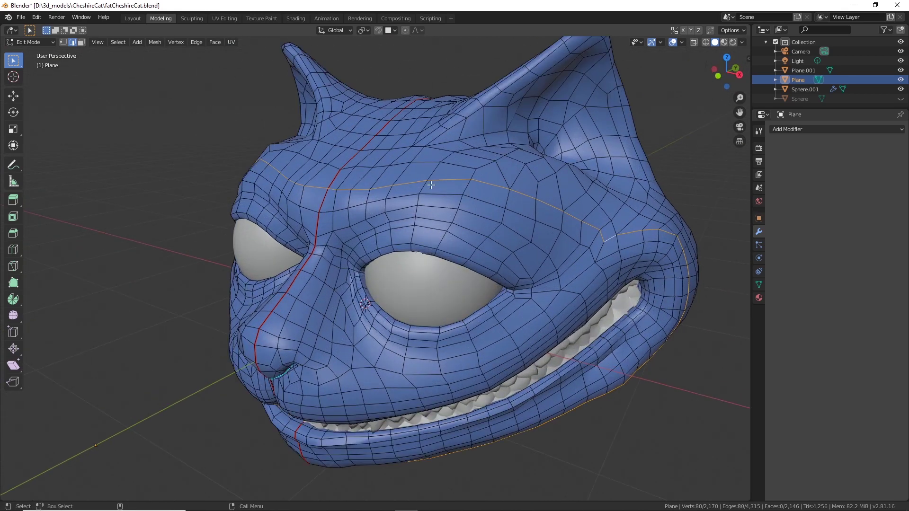
right_click(435, 179)
click(399, 225)
Hide the Sphere.001 eyeballs and select the edge loop around the opening of the cat's left eye.
middle_drag(444, 258, 369, 321)
scroll(384, 309, up, 3)
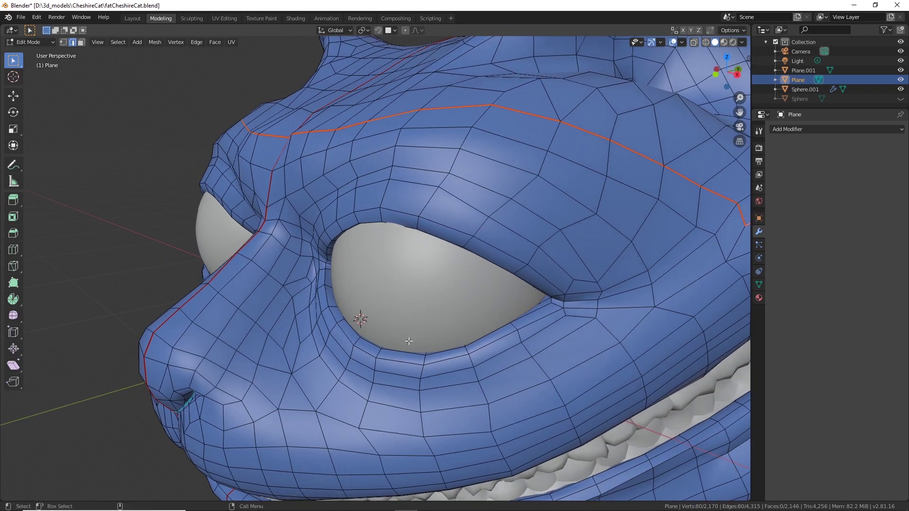
click(901, 89)
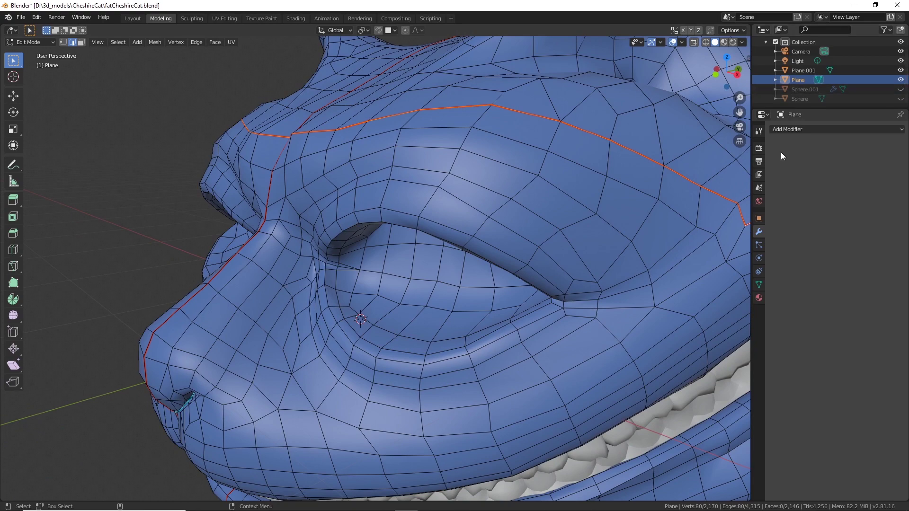
alt+click(337, 282)
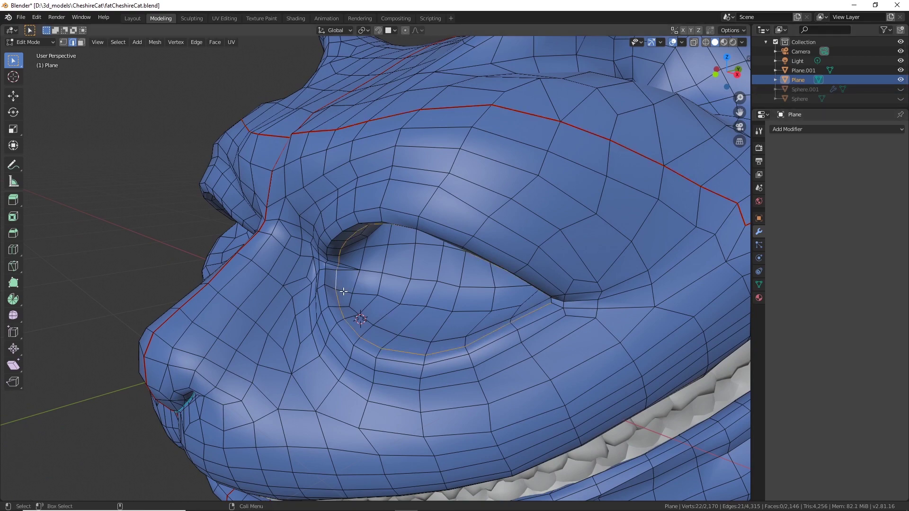
scroll(344, 292, down, 8)
middle_drag(344, 292, 549, 295)
scroll(549, 295, up, 8)
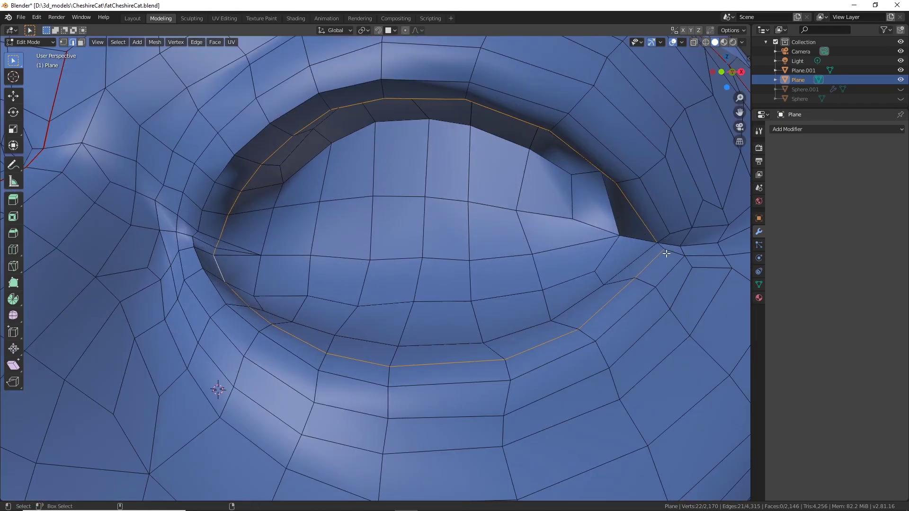
Add the edge loop around the cat's right eye opening to the selection and mark both eye loops as seams.
middle_drag(540, 281, 327, 225)
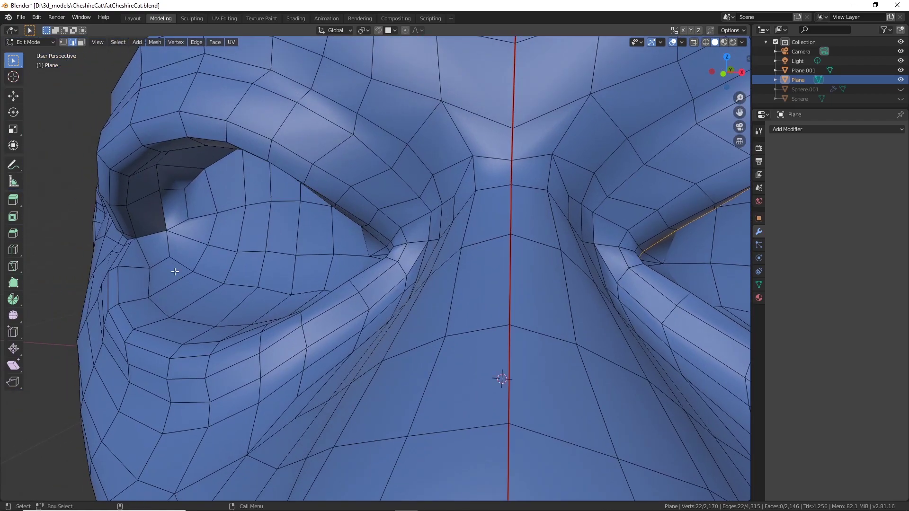
middle_drag(198, 283, 332, 301)
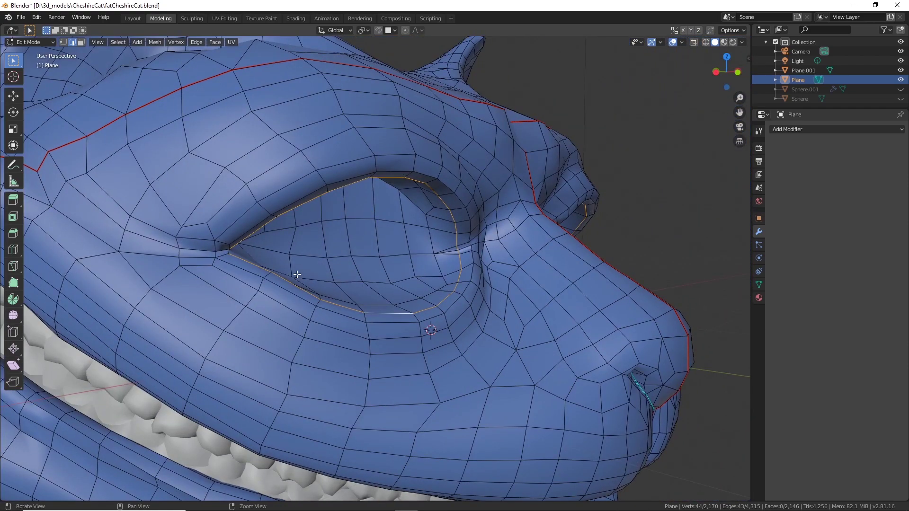
scroll(304, 268, up, 5)
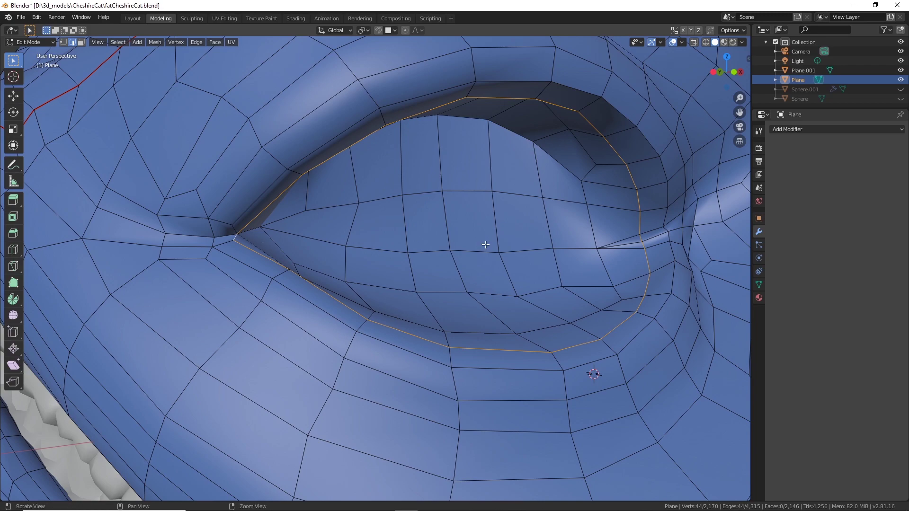
scroll(452, 248, down, 6)
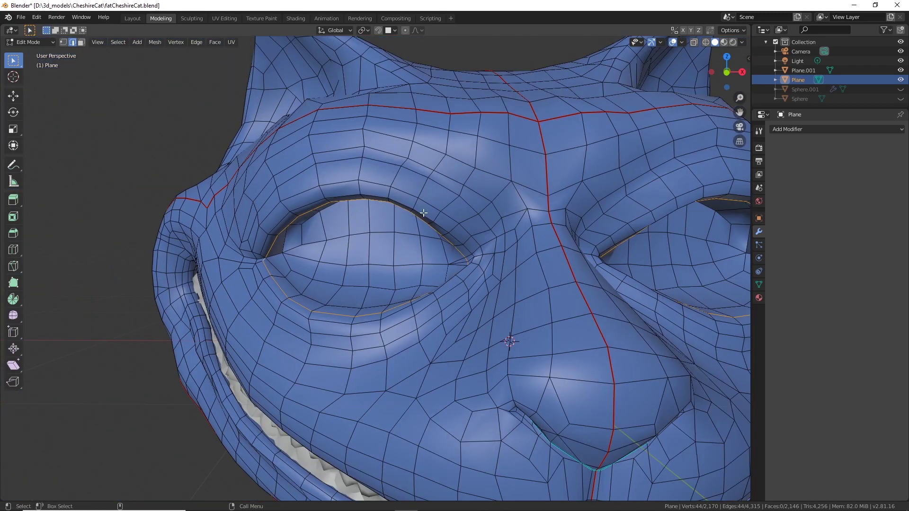
key(ctrl+e)
click(431, 228)
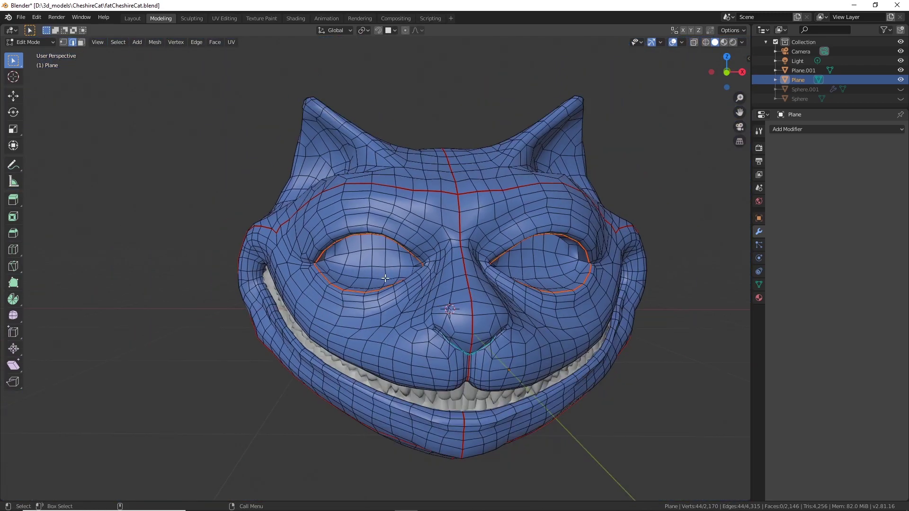
Select the horizontal edge line across the inside of the cat's right eye socket and mark it as a seam.
middle_drag(386, 279, 448, 290)
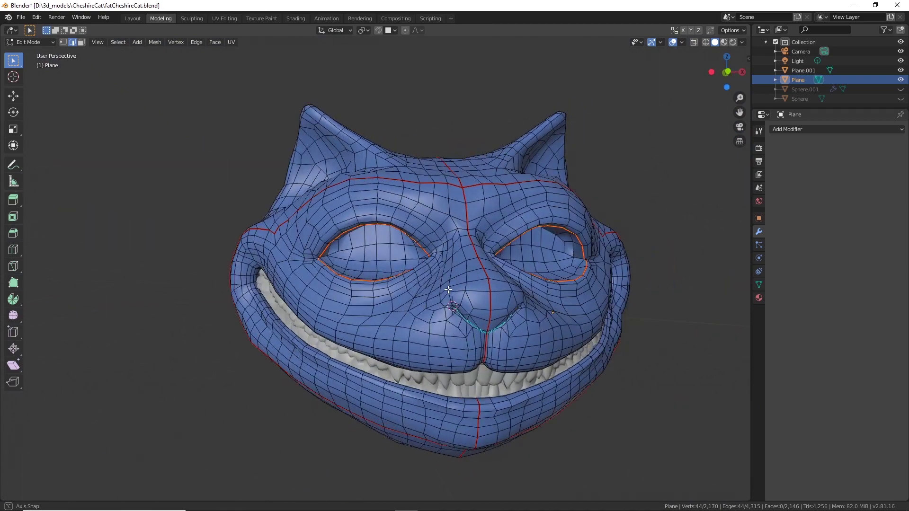
scroll(448, 289, up, 8)
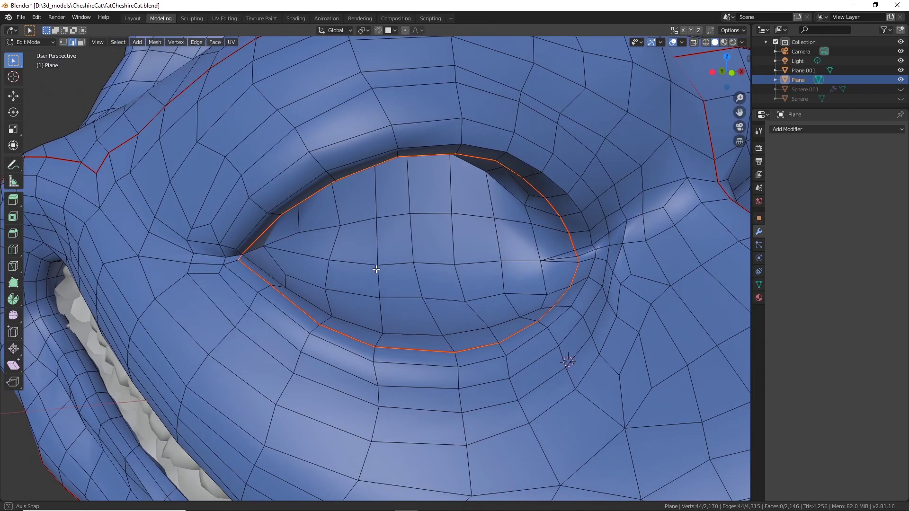
middle_drag(376, 269, 285, 260)
click(253, 241)
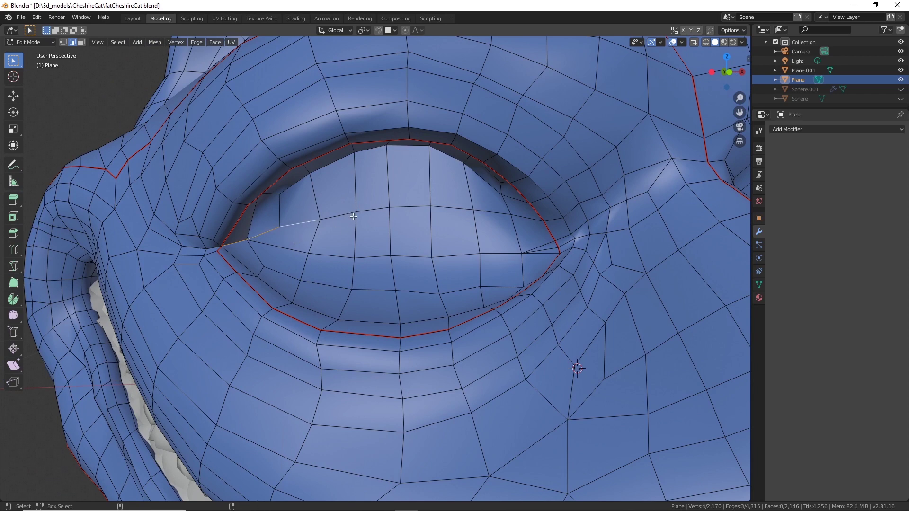
middle_drag(346, 216, 549, 264)
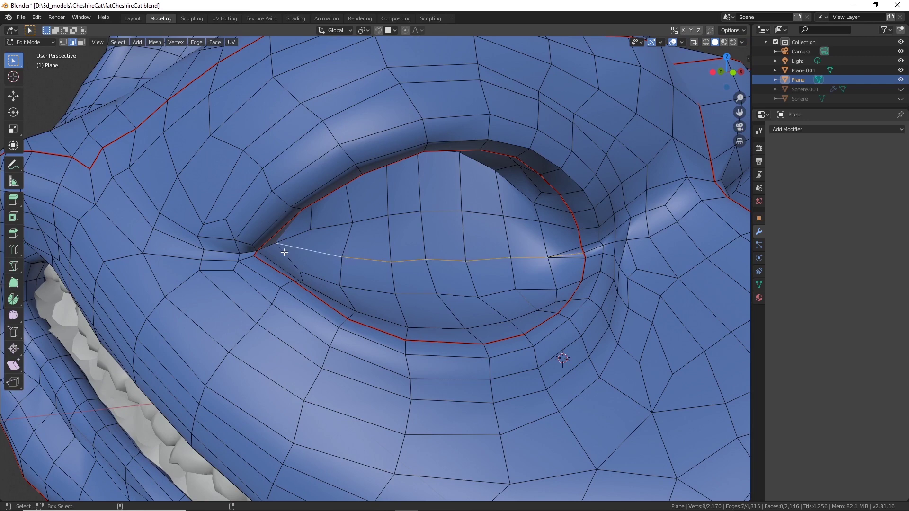
middle_drag(284, 252, 224, 243)
right_click(261, 245)
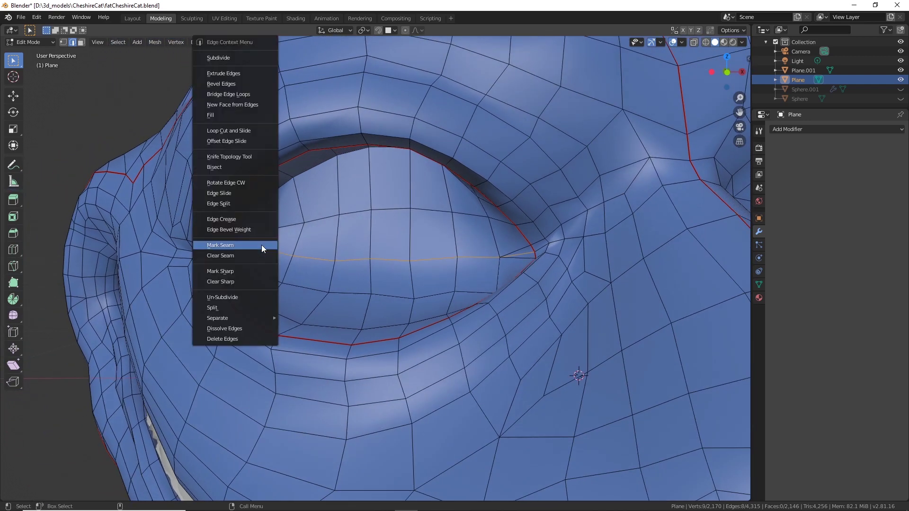
click(261, 245)
Select the matching horizontal edge line inside the cat's left eye socket and mark it as a seam.
middle_drag(525, 285, 314, 291)
click(398, 286)
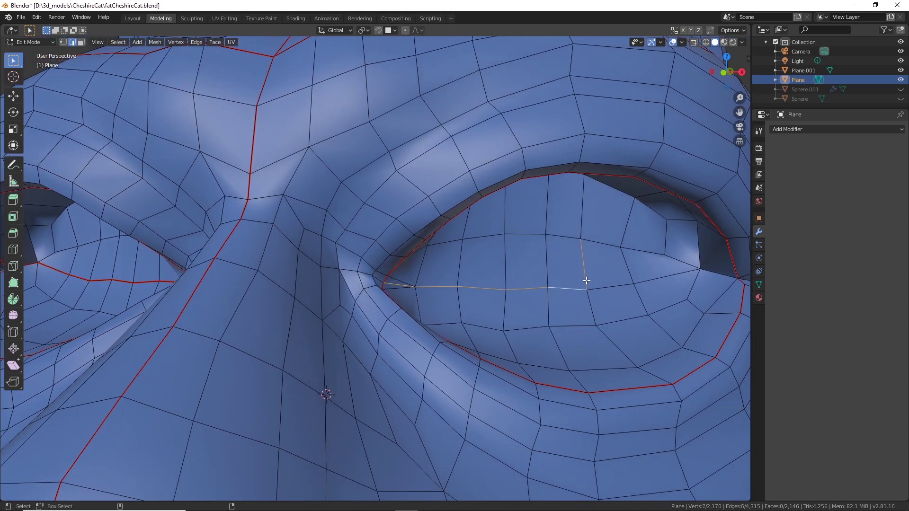
right_click(718, 274)
click(717, 273)
scroll(530, 287, down, 6)
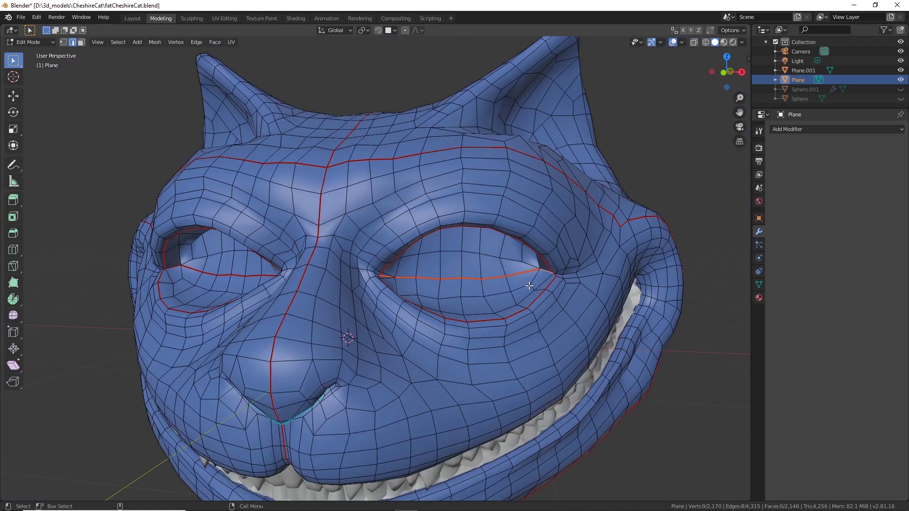
Examine the seams around the mouth, chin and lower jaw from below.
middle_drag(529, 287, 501, 213)
scroll(287, 263, up, 2)
middle_drag(455, 284, 360, 308)
scroll(301, 316, up, 6)
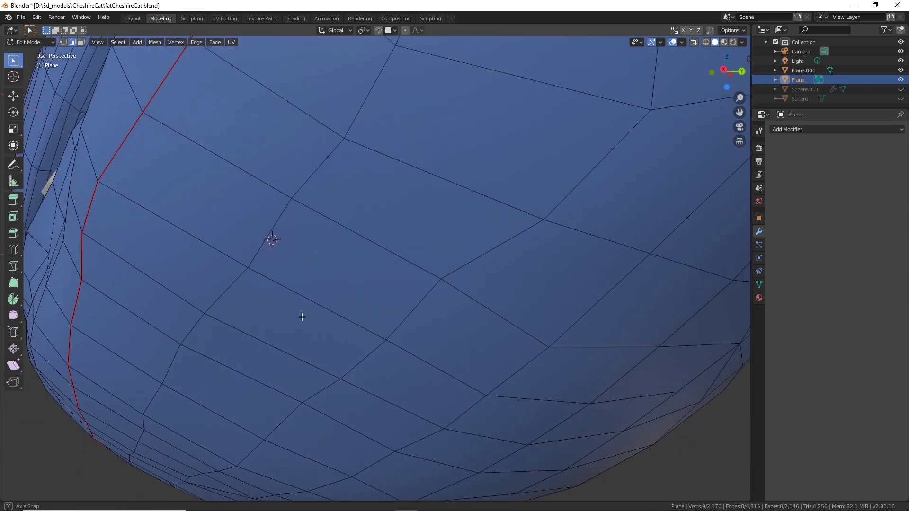
scroll(275, 327, down, 6)
middle_drag(275, 328, 297, 310)
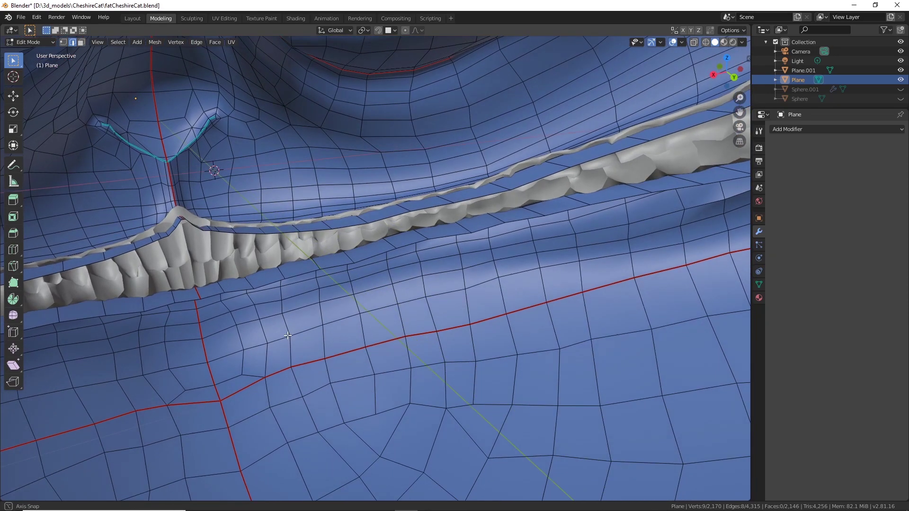
middle_drag(350, 289, 213, 355)
scroll(456, 253, down, 8)
Select an edge path around the back and outer base of the cat's right ear.
click(437, 155)
ctrl+click(397, 229)
scroll(437, 155, up, 3)
middle_drag(673, 303, 552, 214)
middle_drag(615, 284, 554, 294)
ctrl+click(558, 310)
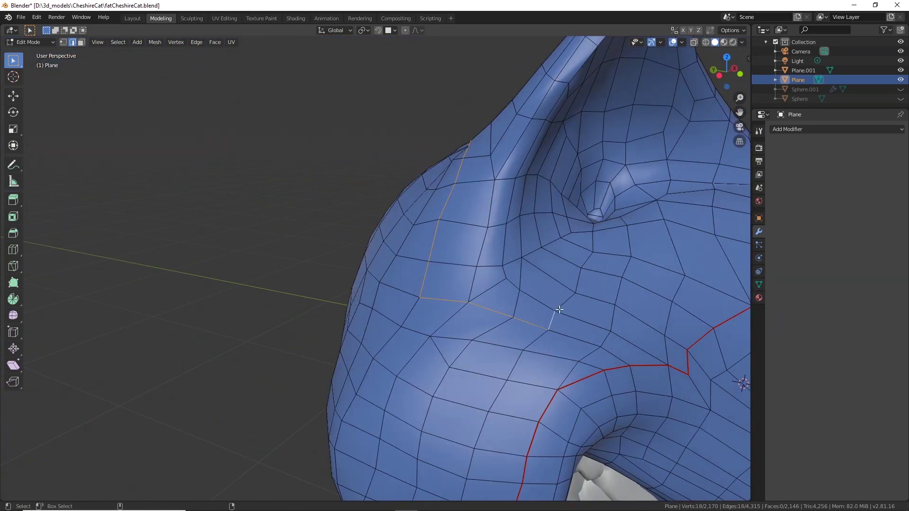
Close the edge path through the front base and inner hollow of the cat's right ear and mark it as a seam.
ctrl+click(586, 246)
middle_drag(587, 245, 489, 273)
ctrl+click(489, 273)
ctrl+click(376, 249)
middle_drag(376, 248, 428, 225)
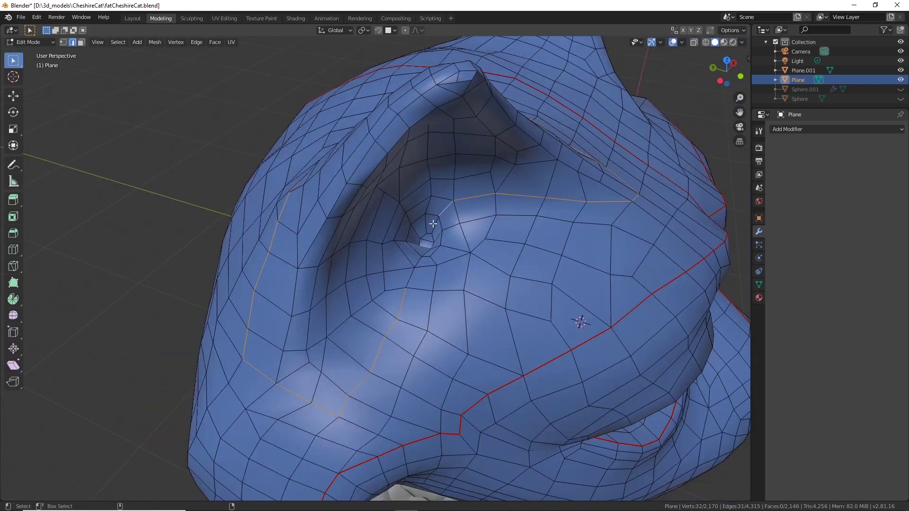
scroll(429, 225, up, 2)
ctrl+click(443, 265)
key(ctrl+e)
scroll(443, 265, down, 6)
Select the matching edge path around the base of the cat's left ear and mark it as a seam.
middle_drag(443, 266, 304, 294)
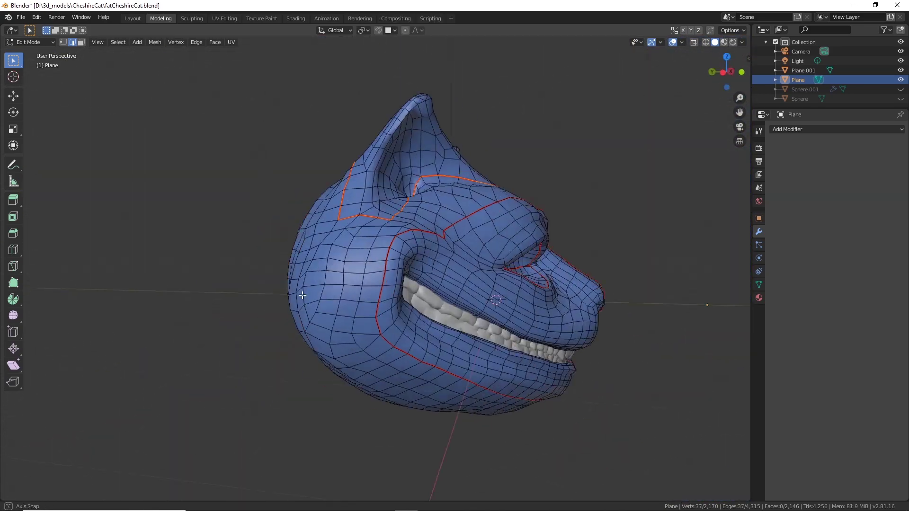
middle_drag(568, 294, 360, 289)
scroll(427, 289, up, 2)
middle_drag(516, 303, 604, 298)
alt+click(605, 284)
middle_drag(393, 143, 287, 294)
alt+click(462, 357)
shift+click(463, 357)
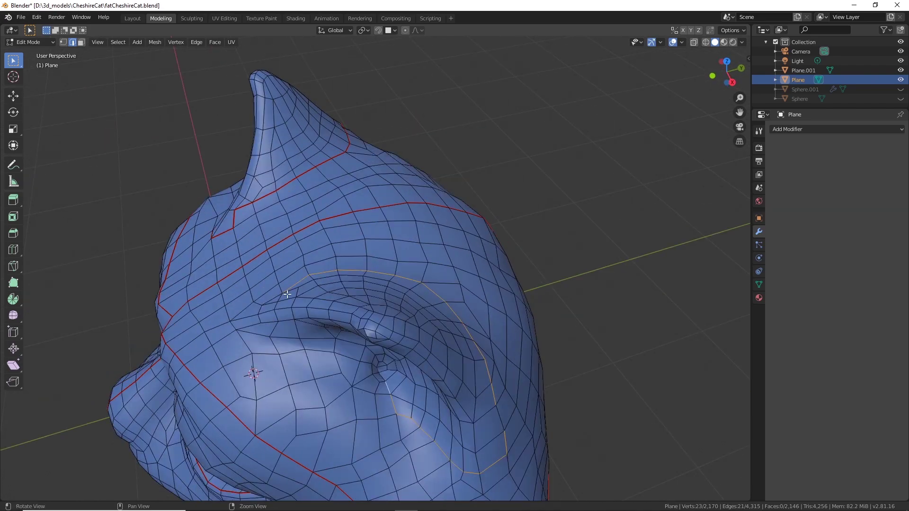
shift+click(310, 341)
middle_drag(310, 341, 455, 265)
key(ctrl+e)
Select two further edge loops on the head mesh and mark them as seams.
scroll(379, 285, down, 4)
middle_drag(360, 285, 369, 303)
alt+click(370, 211)
alt+shift+click(452, 257)
key(ctrl+e)
Return to Object Mode, select the teeth object and start switching its interaction mode.
scroll(463, 258, down, 4)
scroll(463, 258, up, 2)
scroll(369, 303, up, 4)
click(32, 42)
click(32, 53)
click(293, 192)
click(32, 41)
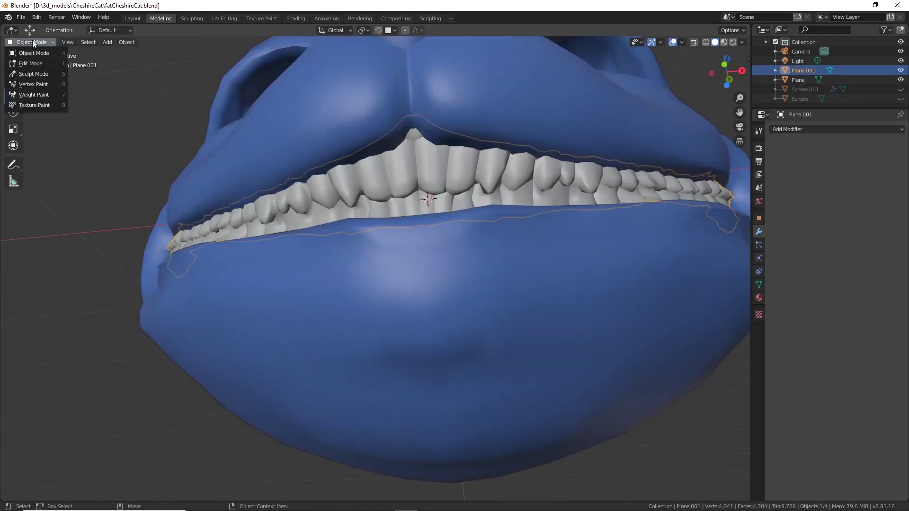
Mark the edge loops along the gum line of the teeth mesh as seams and return to Object Mode.
click(33, 63)
scroll(412, 194, up, 4)
mouse_move(412, 195)
middle_down()
mouse_move(365, 256)
mouse_move(420, 295)
mouse_move(412, 189)
middle_up()
key(ctrl+e)
scroll(421, 294, down, 4)
alt+click(400, 377)
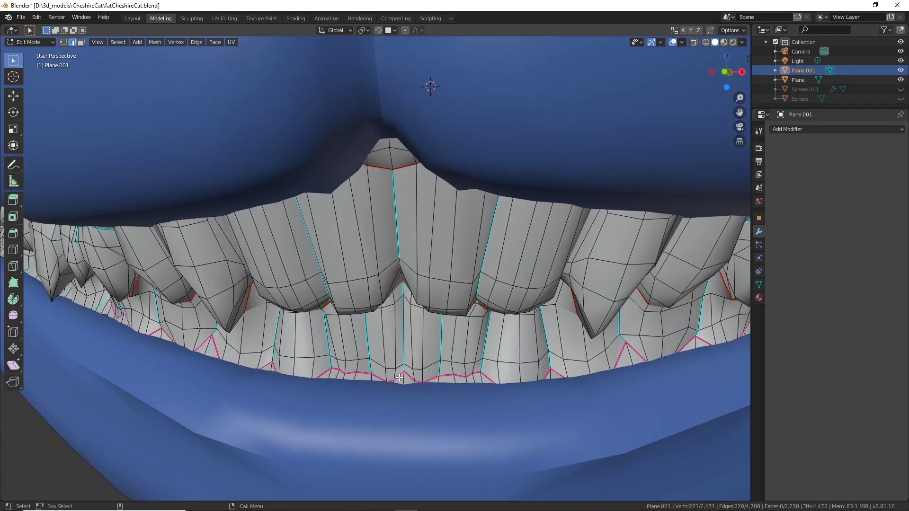
scroll(400, 377, down, 8)
click(33, 42)
scroll(379, 255, up, 5)
key(ctrl+e)
click(350, 237)
click(33, 42)
click(33, 53)
Unhide the eyeball mesh Sphere.001 and mark the edge loop around the eyeball's middle as a seam.
shift+click(470, 235)
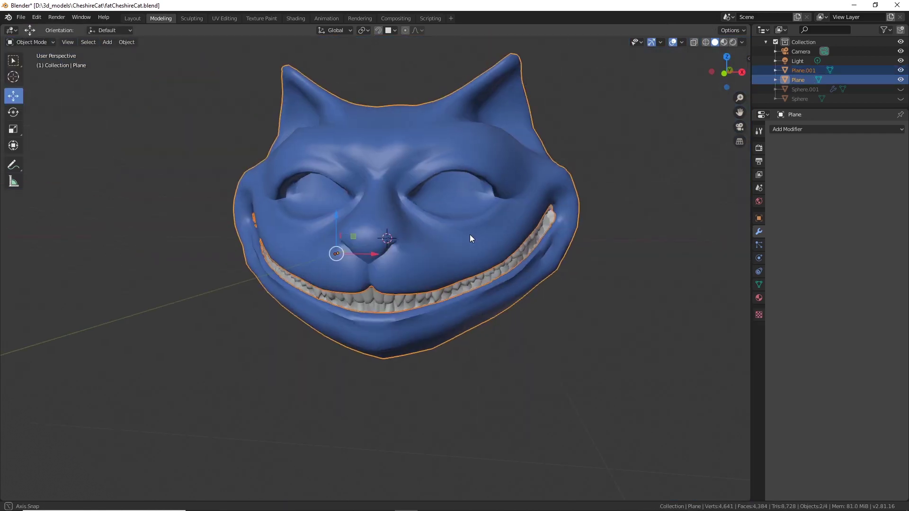
click(901, 90)
click(479, 198)
middle_drag(479, 198, 375, 204)
click(32, 42)
click(32, 63)
scroll(355, 168, up, 6)
middle_drag(355, 169, 426, 246)
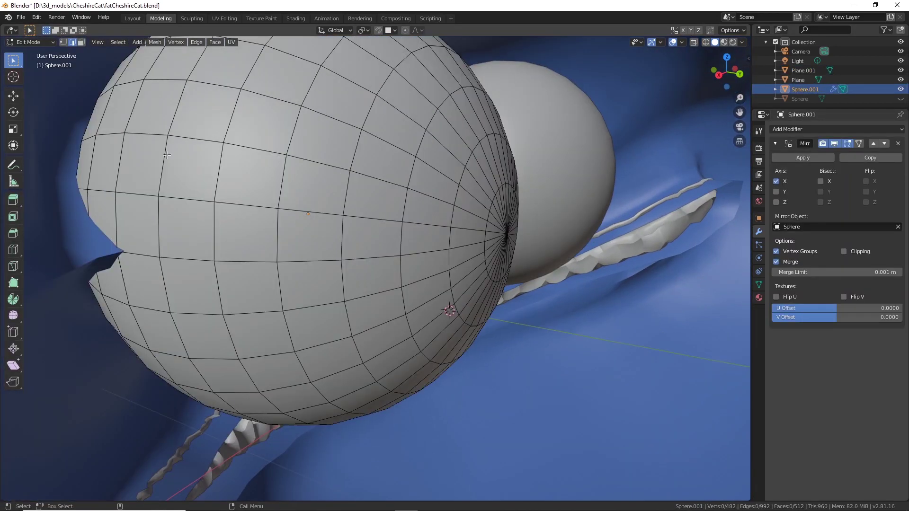
alt+click(227, 227)
middle_drag(228, 227, 408, 234)
Apply the Mirror modifier on the eyeballs, check both meshes in Edit Mode and return to Object Mode.
click(32, 42)
click(34, 52)
click(803, 158)
click(32, 42)
click(34, 63)
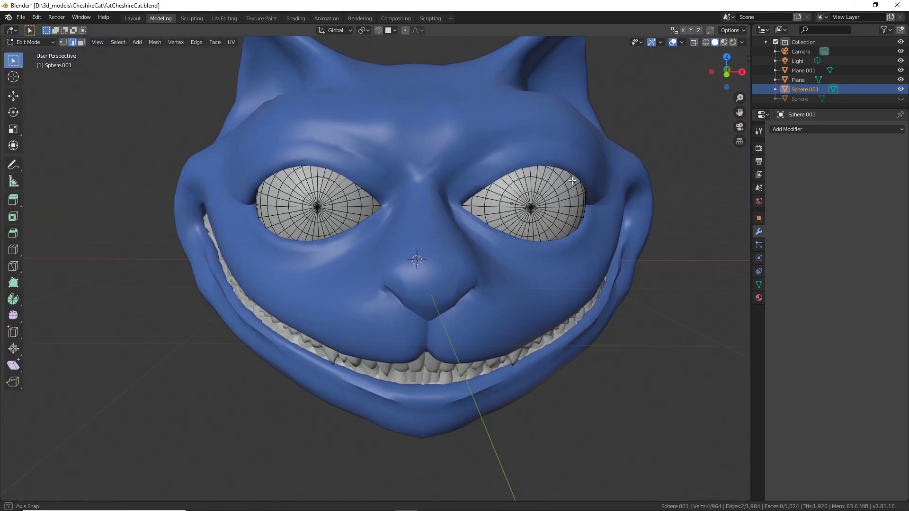
click(32, 42)
click(34, 53)
Select the eyeballs, head and teeth together and enter Edit Mode for all three in the UV Editing workspace.
shift+click(431, 340)
shift+click(433, 363)
scroll(433, 363, down, 2)
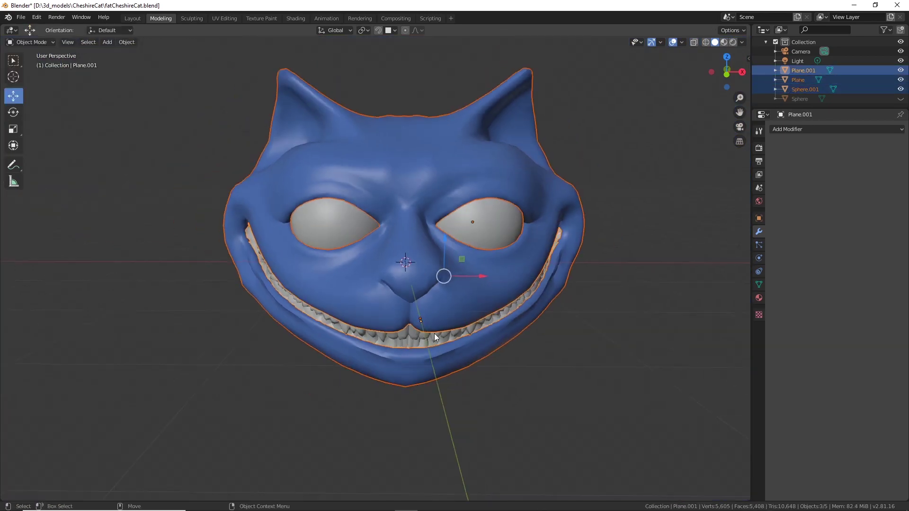
middle_drag(482, 222, 305, 98)
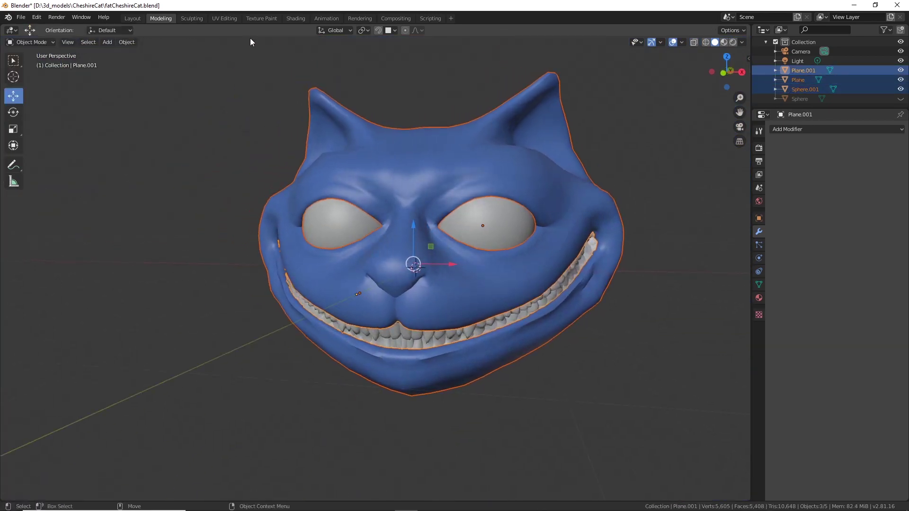
click(219, 18)
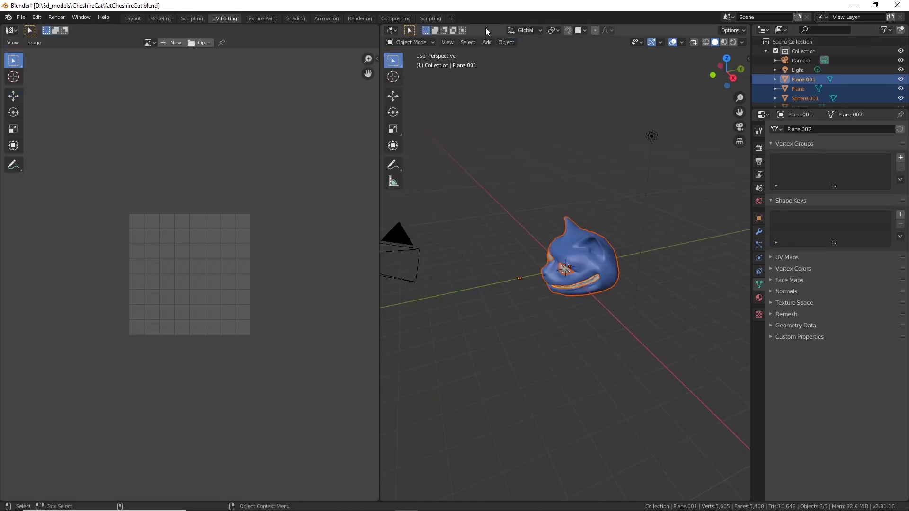
click(508, 43)
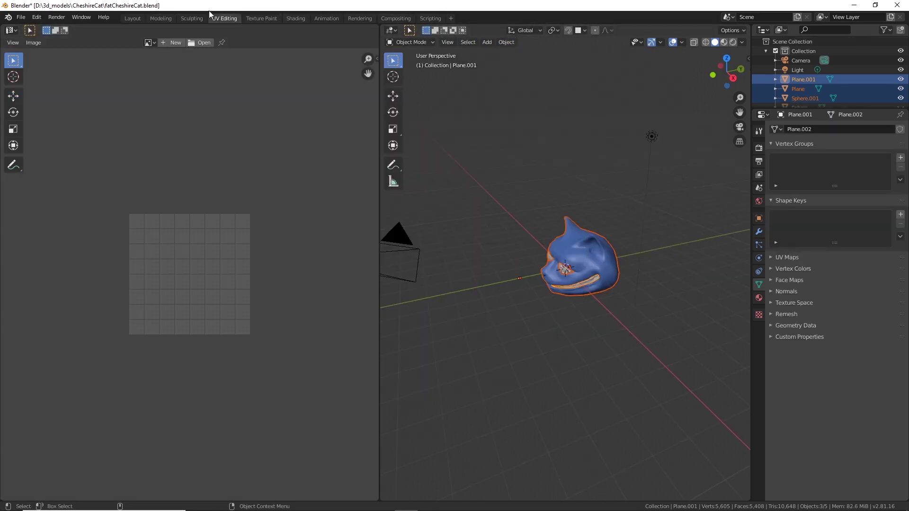
middle_drag(573, 205, 525, 198)
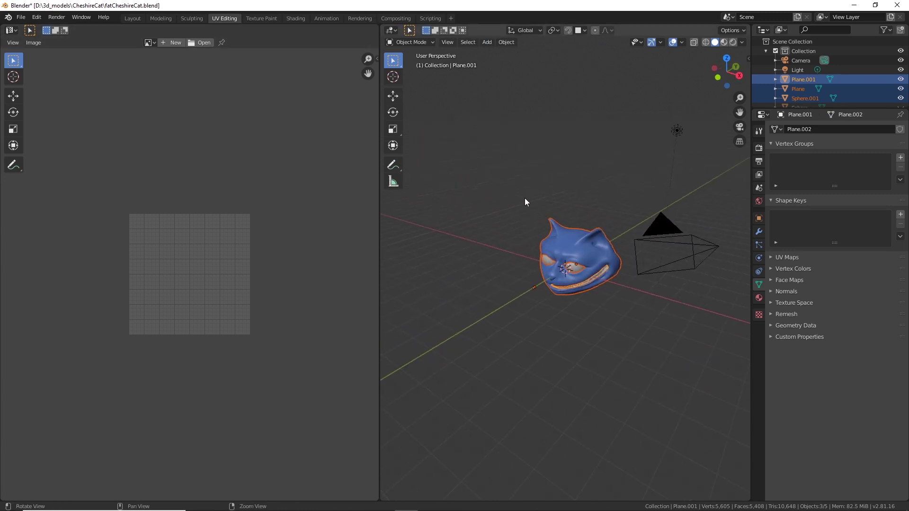
click(420, 41)
click(410, 63)
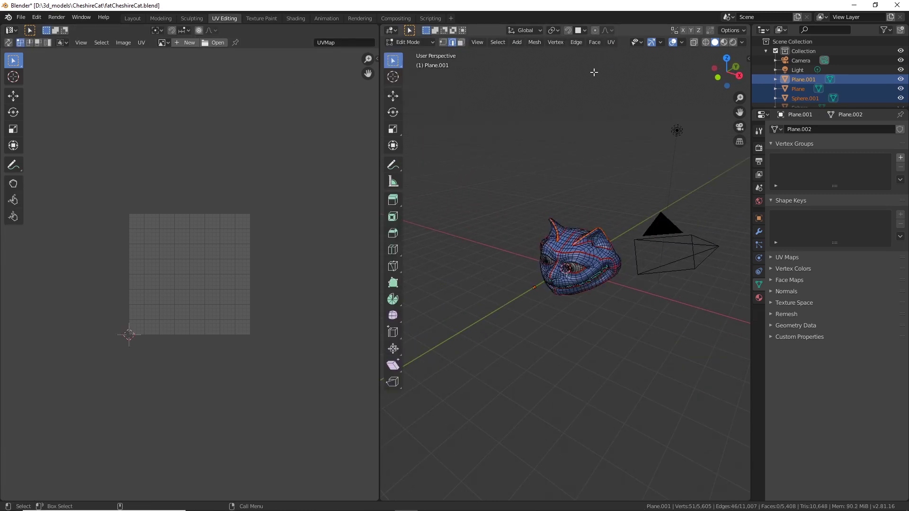
Select all geometry of the head, teeth and eyeballs with X-ray enabled and unwrap it.
click(694, 42)
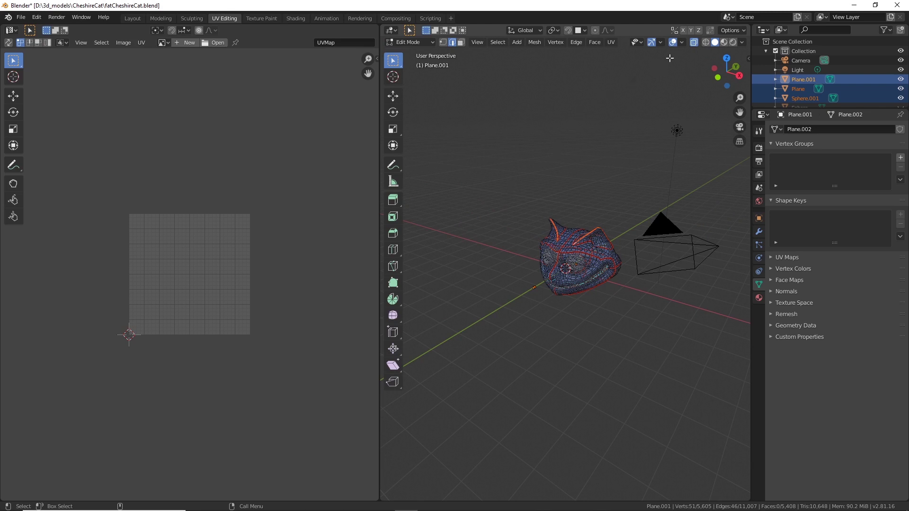
drag(490, 165, 638, 339)
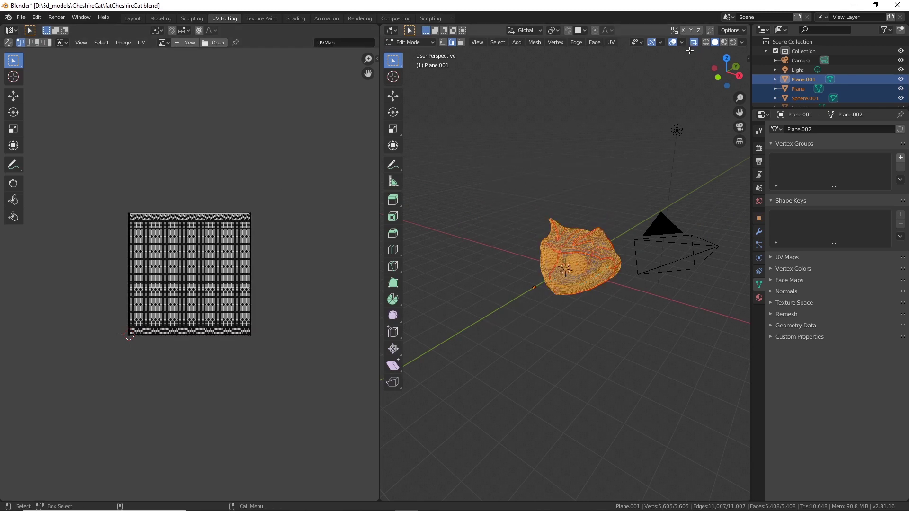
click(611, 42)
click(623, 52)
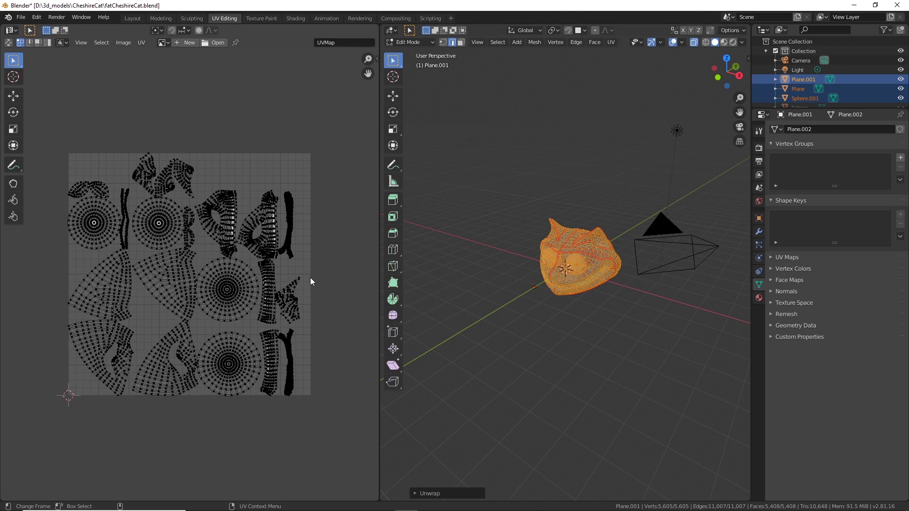
Examine the unwrapped UV islands up close and compare them with the seamed head model.
scroll(311, 282, up, 3)
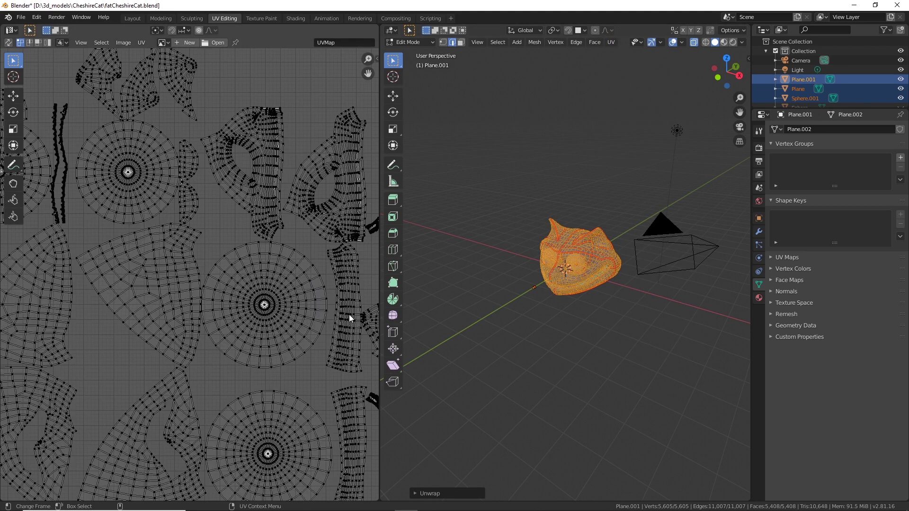
scroll(231, 336, down, 1)
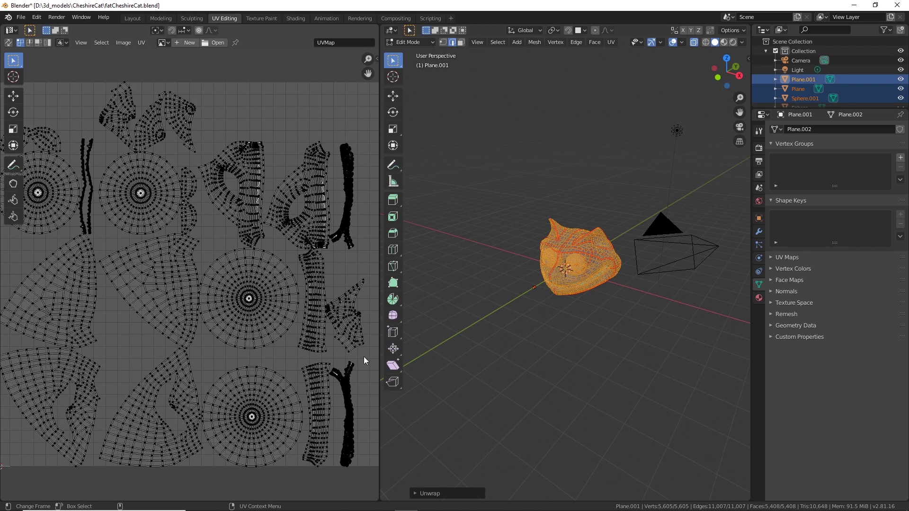
drag(379, 375, 608, 369)
scroll(511, 307, up, 2)
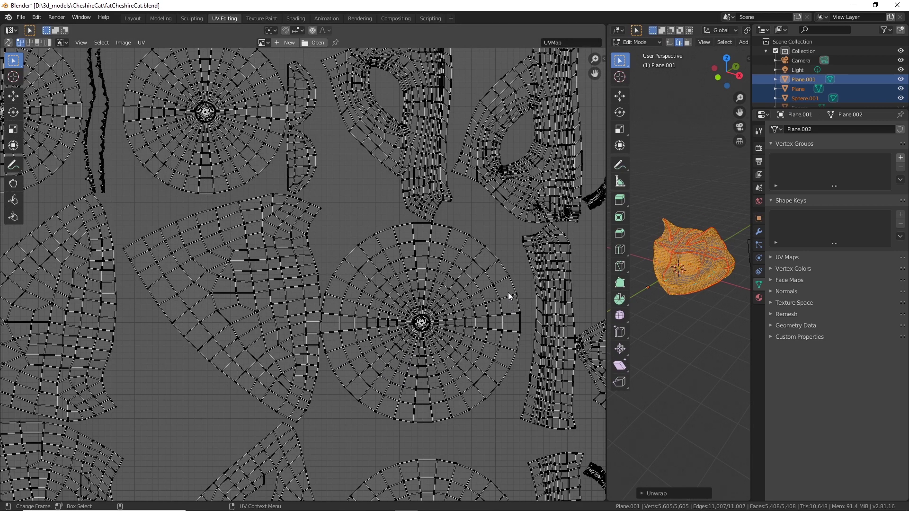
drag(607, 281, 283, 273)
middle_drag(430, 278, 475, 341)
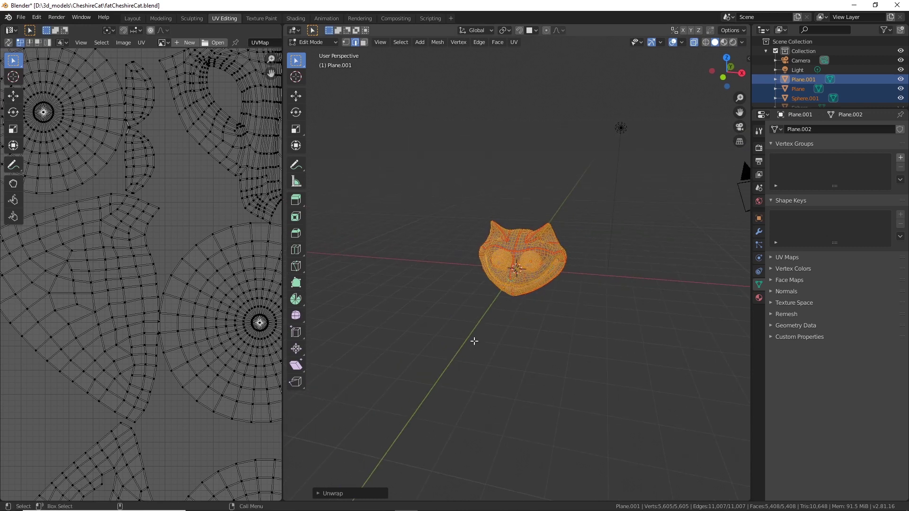
scroll(521, 351, up, 2)
middle_drag(545, 361, 568, 321)
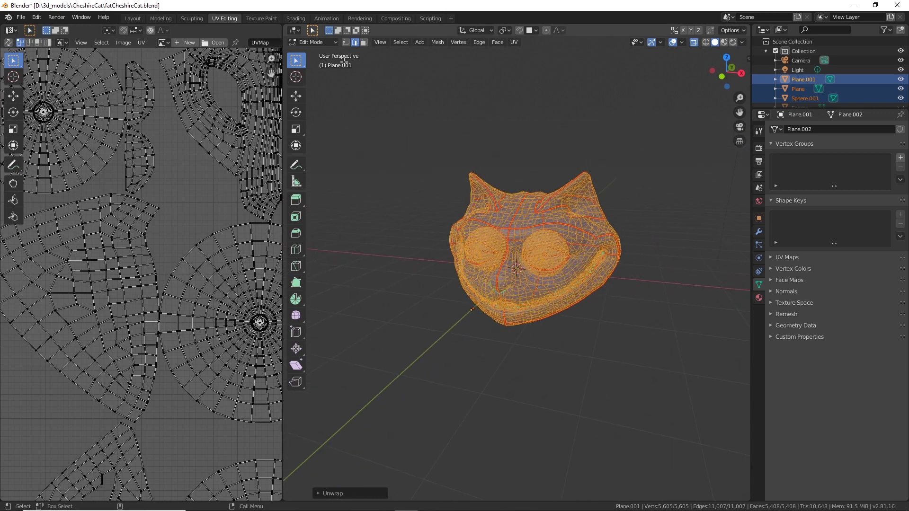
Return to Object Mode and apply all transforms to the selected head, teeth and eyeballs.
click(318, 42)
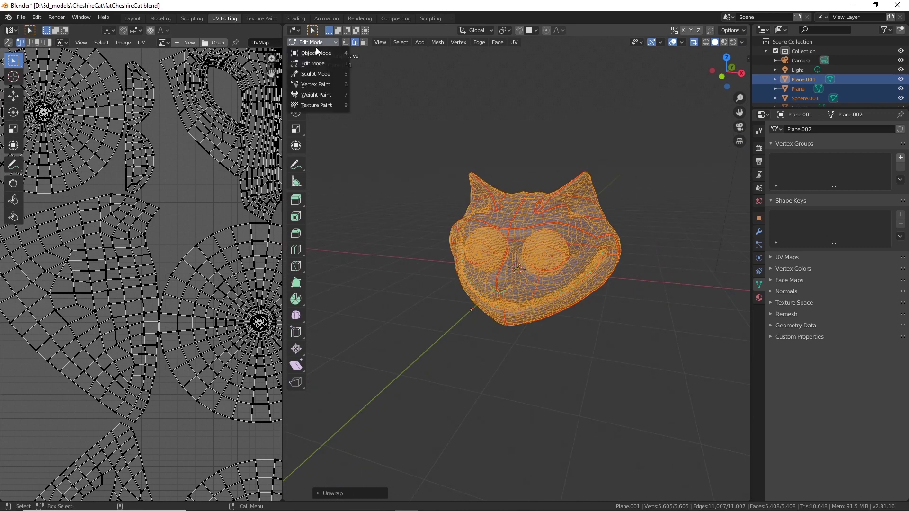
click(345, 50)
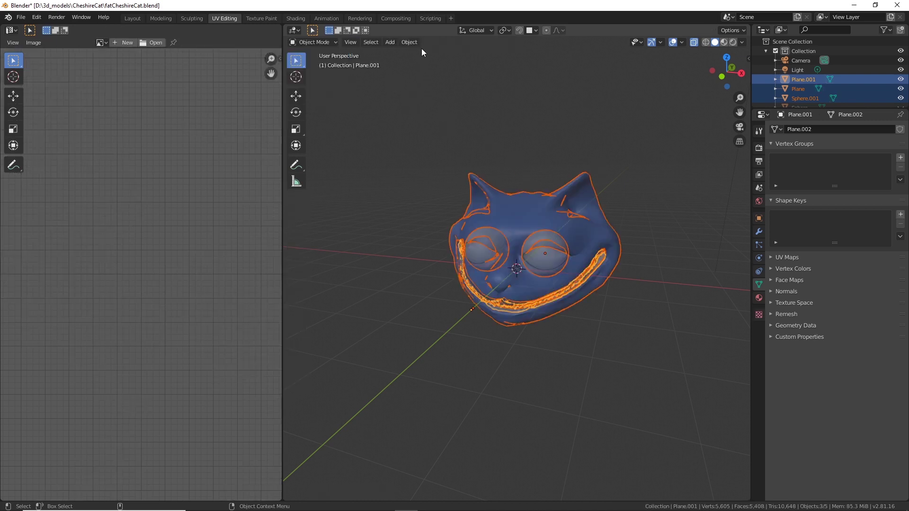
click(410, 43)
mouse_move(432, 90)
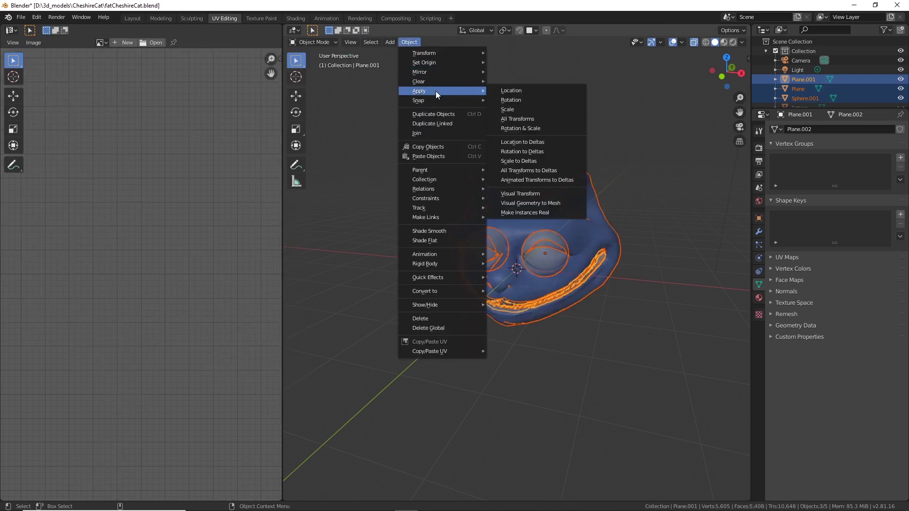
click(529, 121)
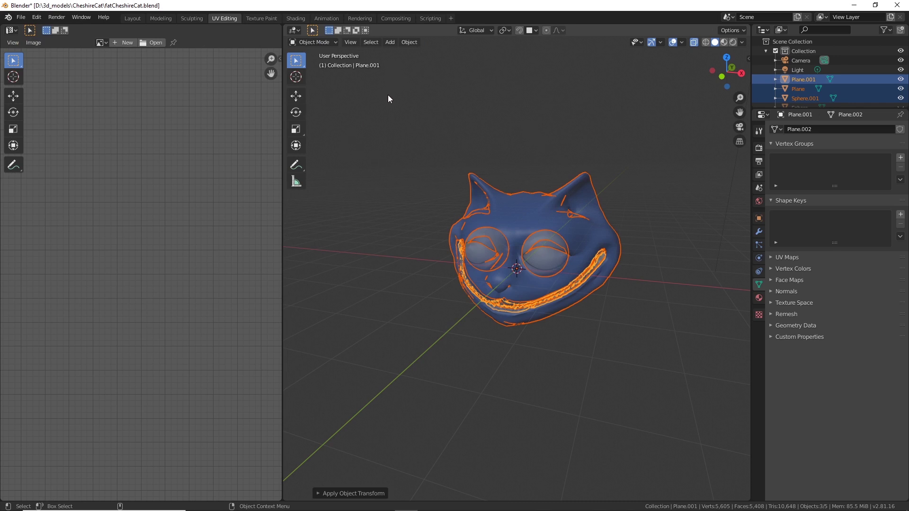
Select only the eyeballs and apply all transforms to them.
click(315, 43)
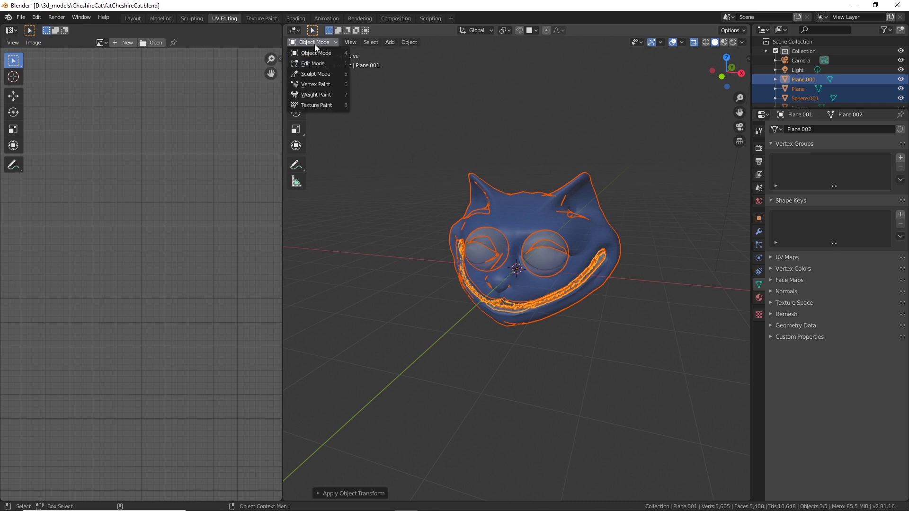
click(547, 267)
click(411, 42)
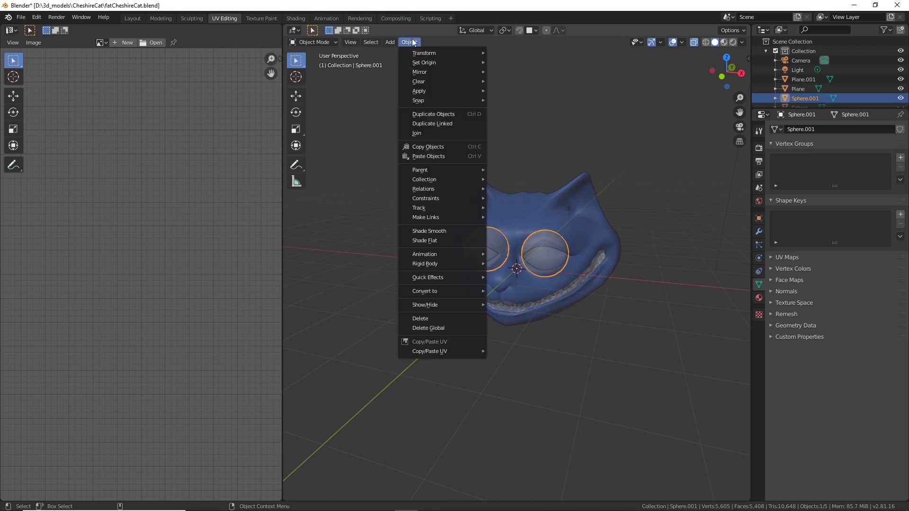
mouse_move(436, 90)
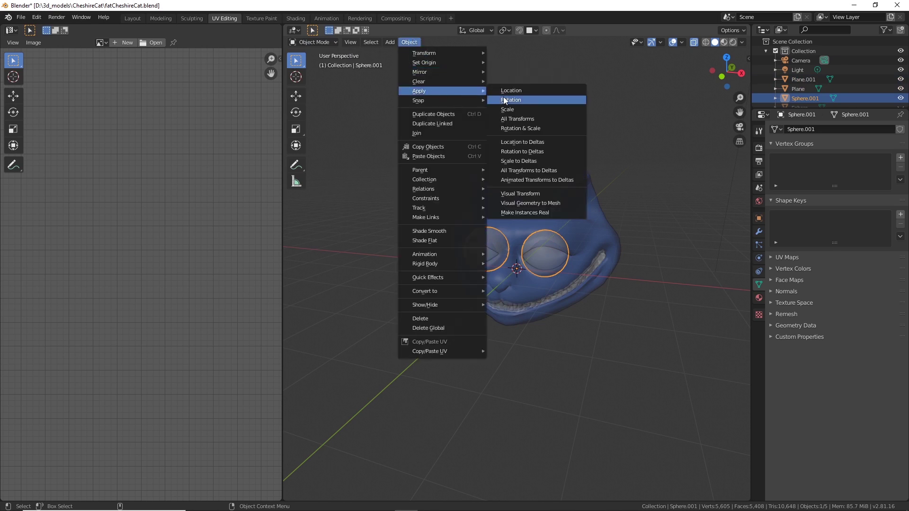
click(519, 119)
Select the head mesh alone and apply all of its transforms.
click(582, 227)
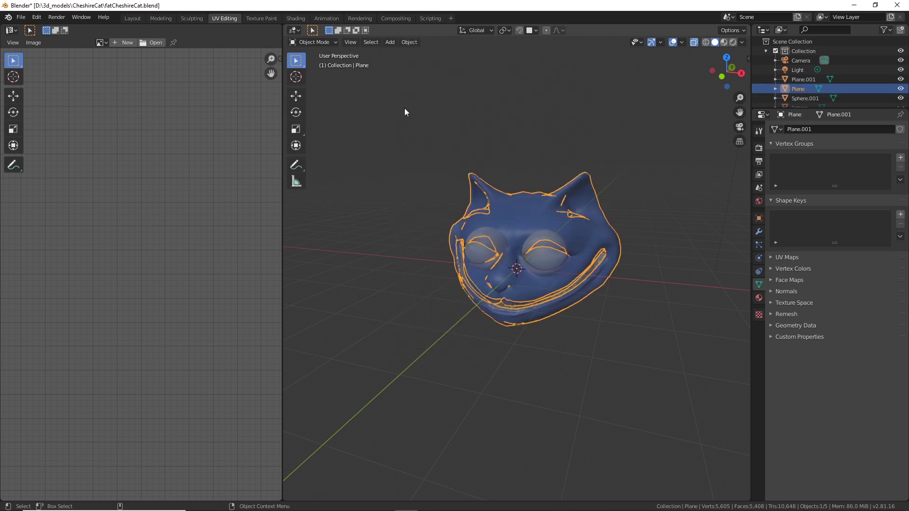
click(418, 42)
mouse_move(448, 93)
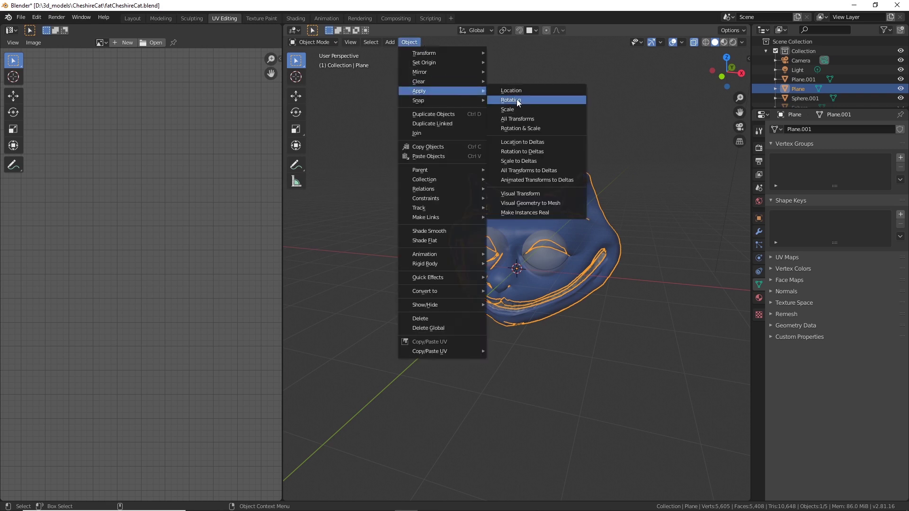
click(523, 113)
click(408, 42)
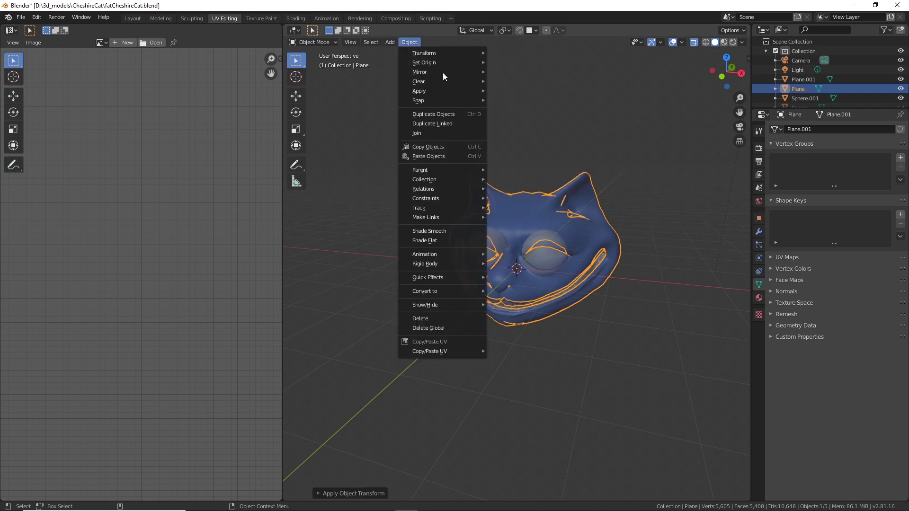
mouse_move(442, 90)
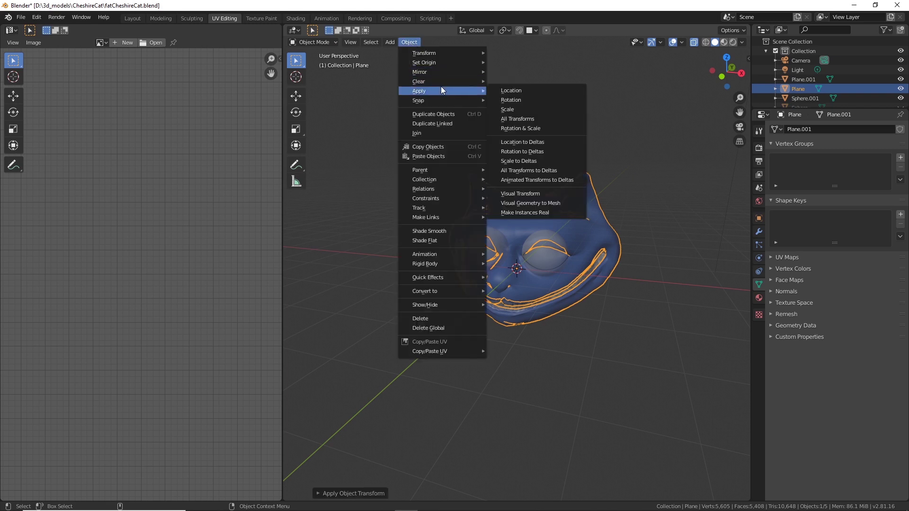
click(531, 119)
Select the teeth mesh alone and apply all of its transforms.
middle_drag(629, 342, 629, 315)
click(598, 271)
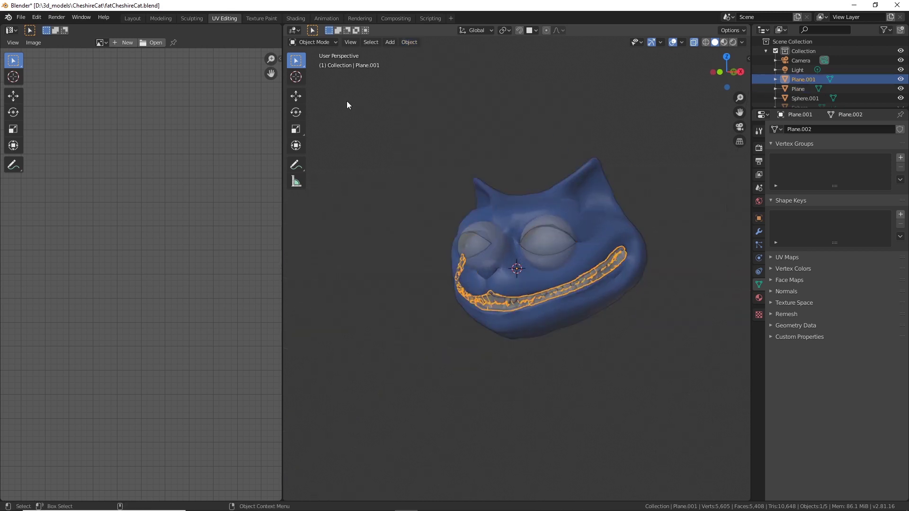
click(409, 41)
mouse_move(436, 96)
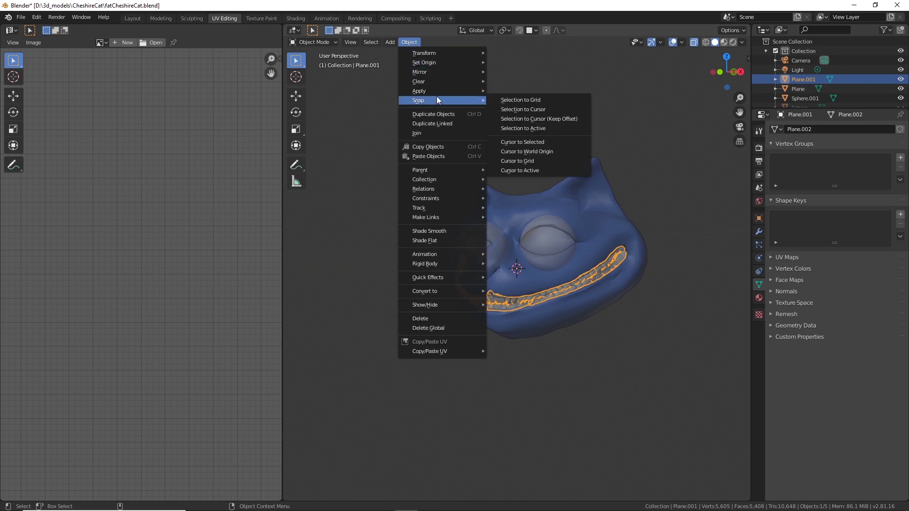
click(519, 119)
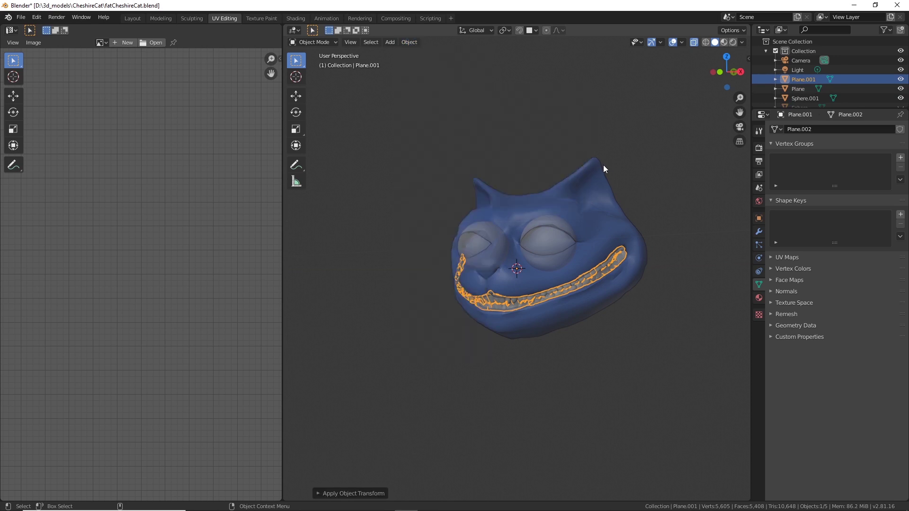
Enter Edit Mode with the head, teeth and eyeballs selected, and show the full UV layout in a wider UV editor.
drag(379, 137, 710, 350)
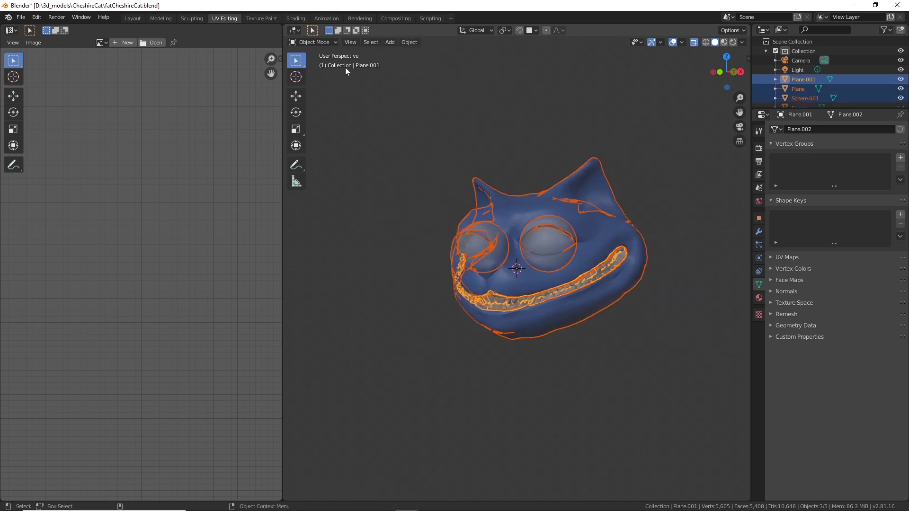
click(316, 43)
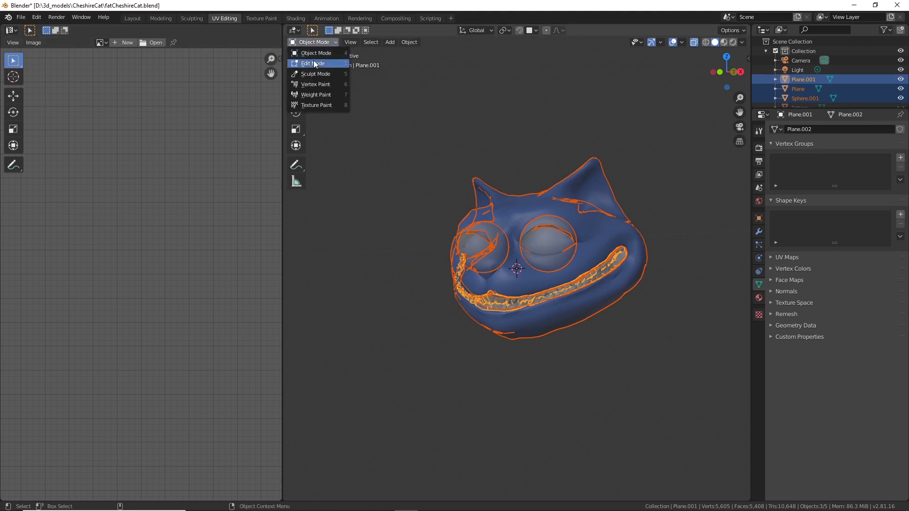
click(313, 63)
drag(283, 279, 563, 269)
key(Home)
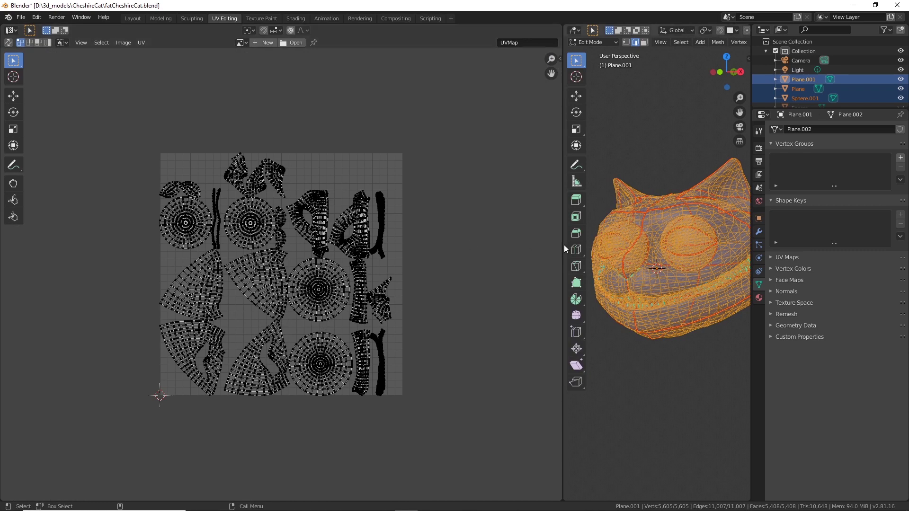
Enlarge the 3D viewport and unwrap the selected head, teeth and eyeballs along their seams.
click(141, 43)
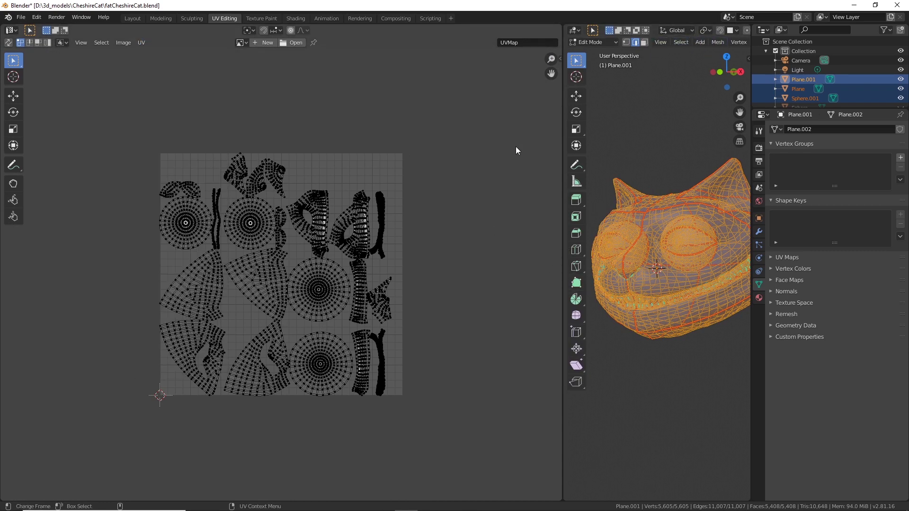
drag(562, 157, 396, 159)
click(625, 44)
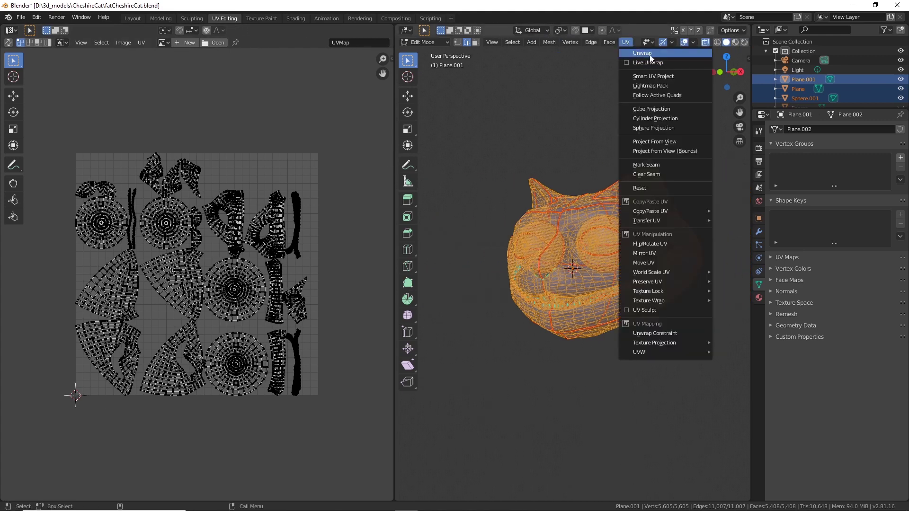
click(650, 55)
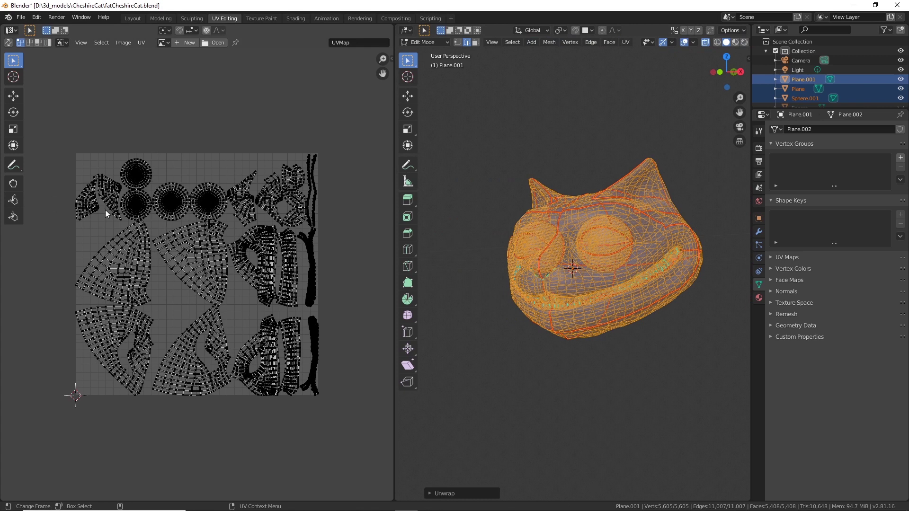
Inspect the unwrapped UV islands up close, especially the dense teeth strips, for overlaps and missing seams.
scroll(156, 359, up, 3)
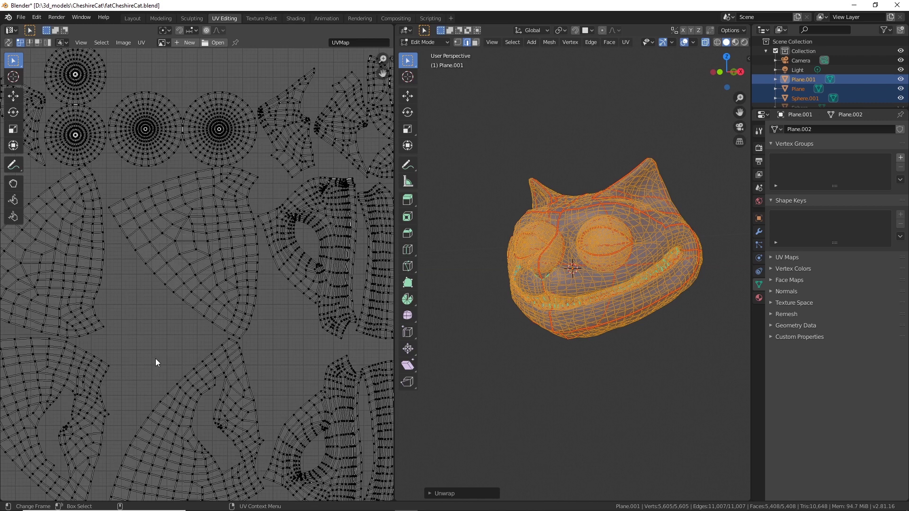
middle_drag(188, 340, 258, 221)
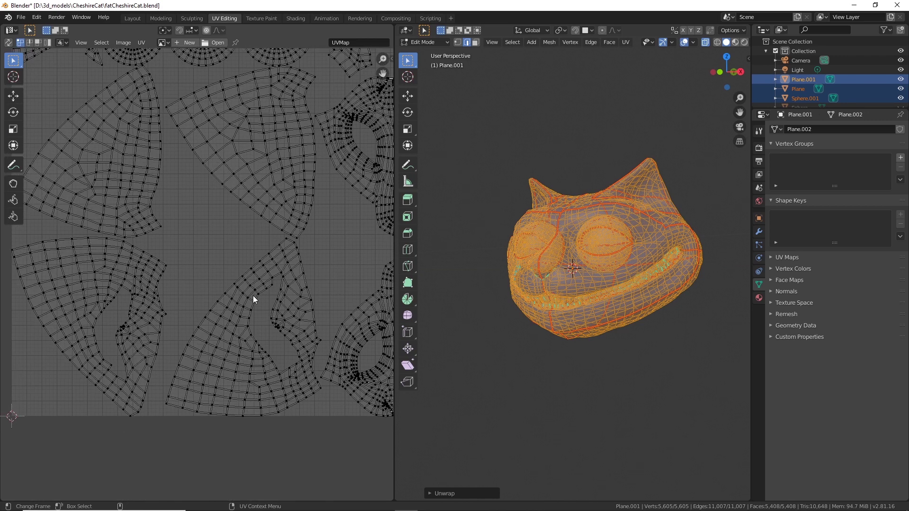
middle_drag(253, 296, 203, 282)
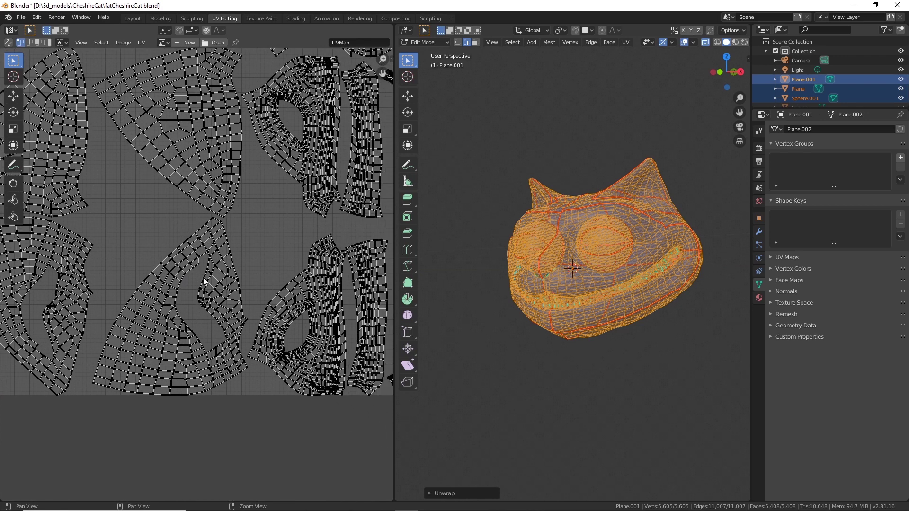
middle_drag(298, 266, 273, 290)
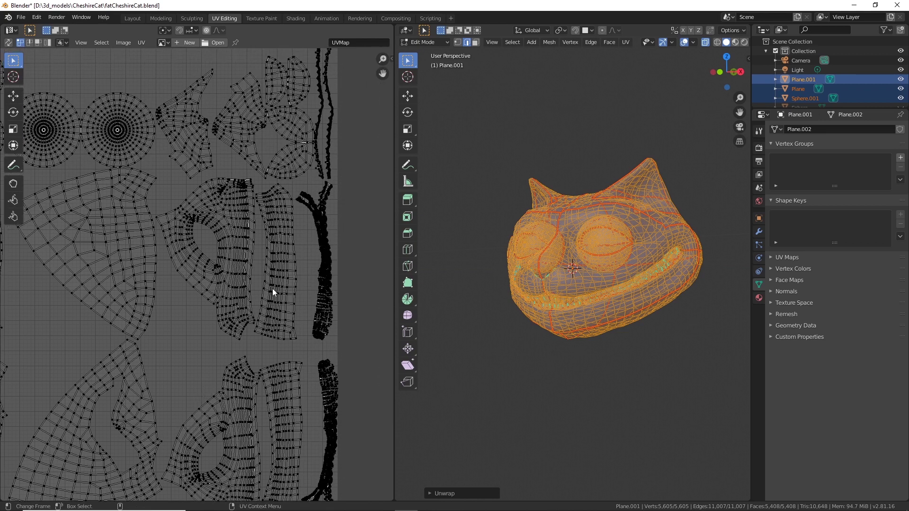
scroll(272, 289, up, 3)
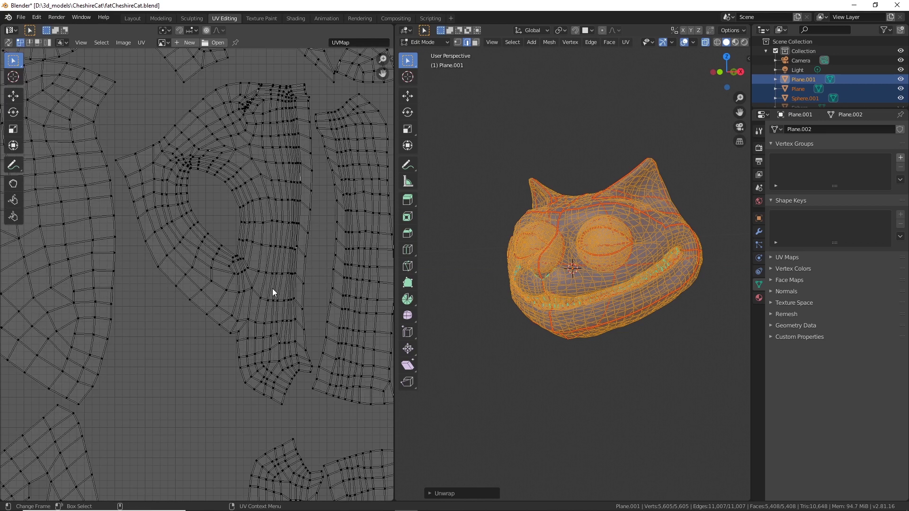
scroll(272, 288, down, 3)
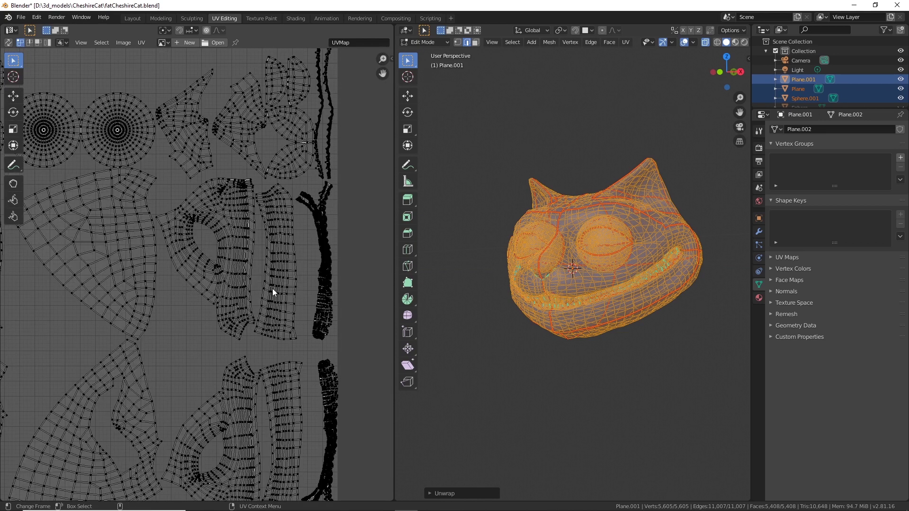
scroll(272, 289, up, 3)
middle_drag(274, 291, 71, 321)
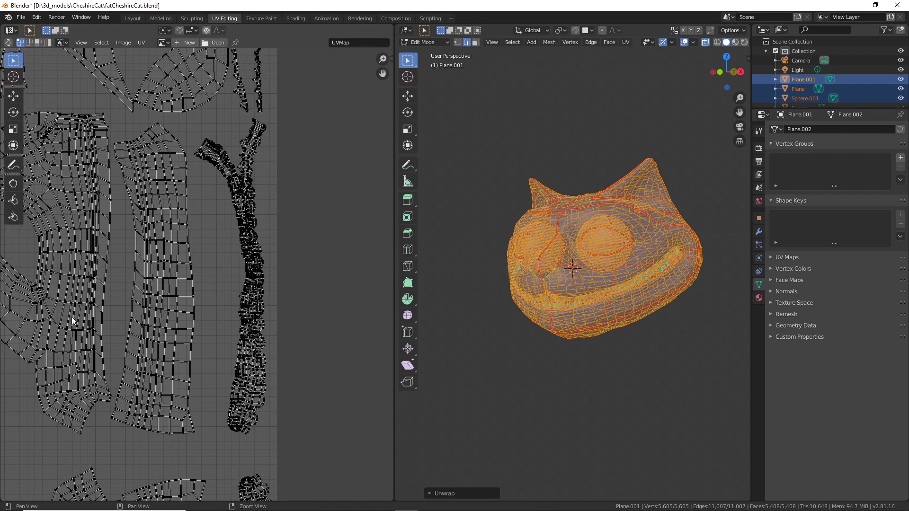
scroll(71, 320, up, 2)
middle_drag(326, 314, 245, 454)
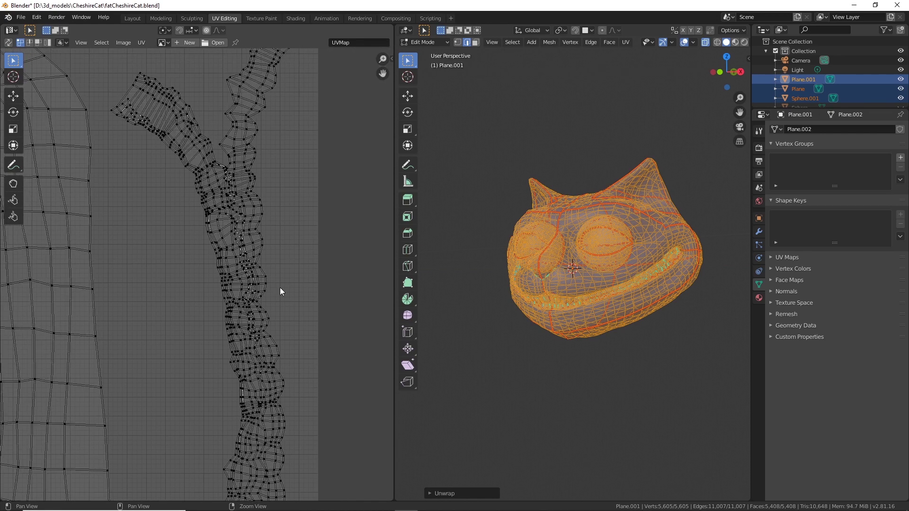
middle_drag(277, 252, 280, 362)
scroll(280, 363, up, 4)
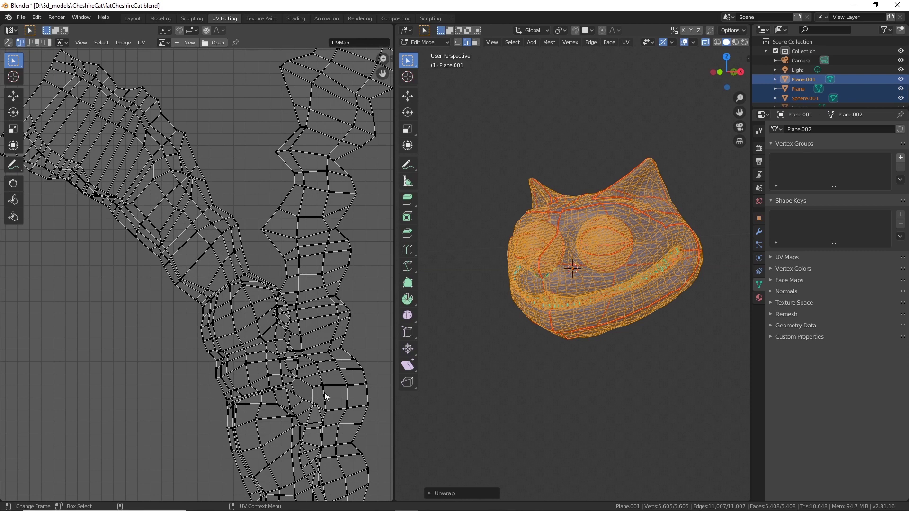
scroll(325, 393, down, 4)
middle_drag(325, 394, 295, 258)
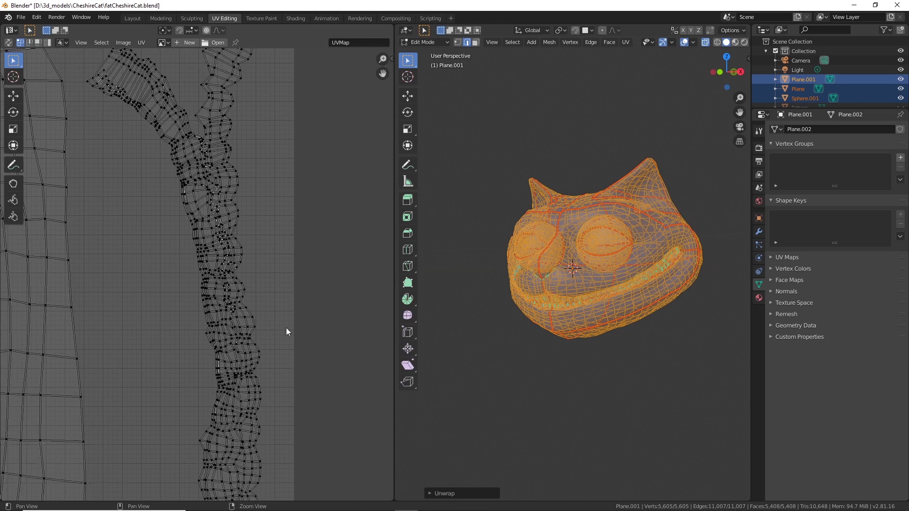
middle_drag(286, 328, 280, 229)
scroll(271, 302, up, 3)
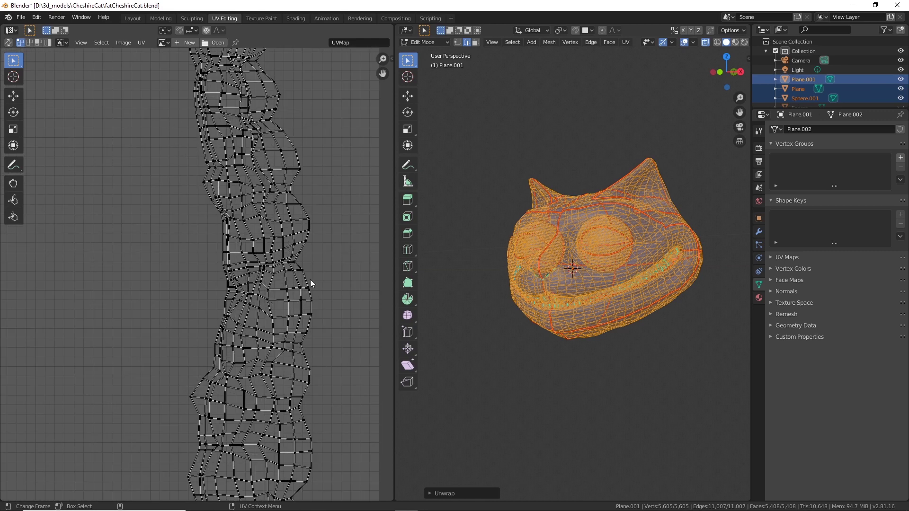
Return to Object Mode, turn off X-ray, select only the teeth mesh and enter Edit Mode on it.
click(435, 45)
click(435, 57)
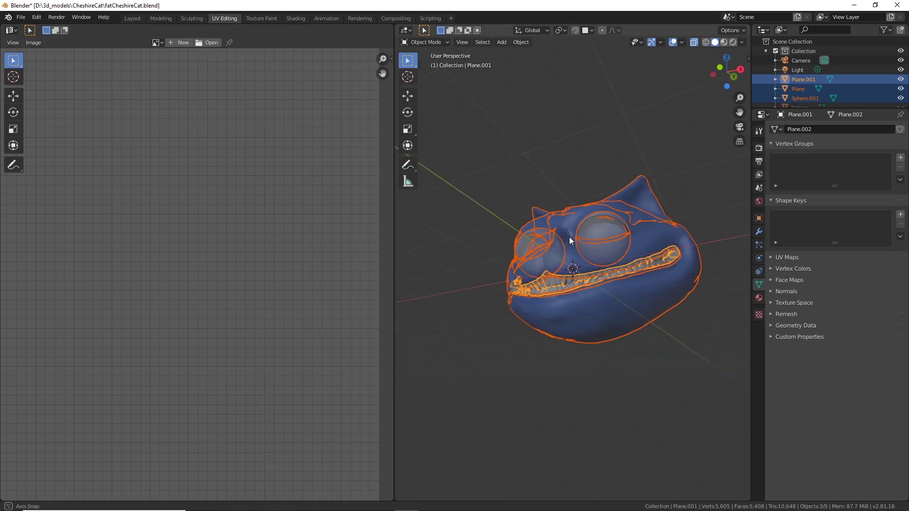
click(693, 43)
click(595, 279)
scroll(582, 274, up, 6)
click(420, 44)
click(423, 65)
scroll(591, 199, up, 4)
middle_drag(525, 213, 544, 265)
scroll(577, 325, up, 3)
Select the edge loops at the end of the teeth mesh and mark them as a seam.
alt+click(628, 197)
scroll(627, 197, up, 3)
alt+click(585, 156)
scroll(602, 246, down, 5)
scroll(505, 191, up, 5)
right_click(473, 223)
click(473, 224)
scroll(532, 199, down, 6)
Return to Object Mode, select the head, eyeballs and teeth together, and enter Edit Mode with all geometry selected.
click(425, 42)
click(425, 54)
click(545, 266)
shift+click(530, 203)
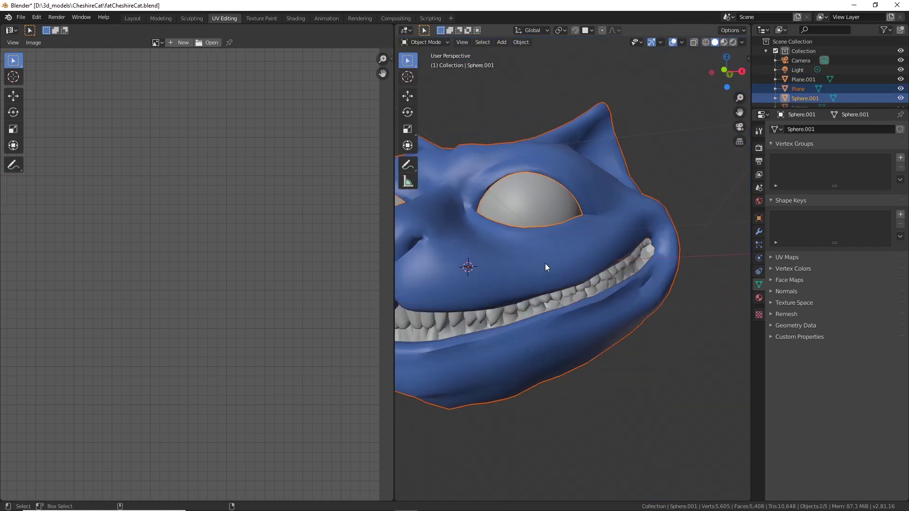
shift+click(545, 301)
scroll(545, 285, down, 3)
key(Tab)
key(a)
Turn on X-ray and unwrap the head, teeth and eyeballs again with the updated seams.
click(705, 43)
click(628, 42)
click(637, 53)
Examine the new UV layout, checking the separation of the teeth strips and the arrangement of all islands.
scroll(330, 285, down, 3)
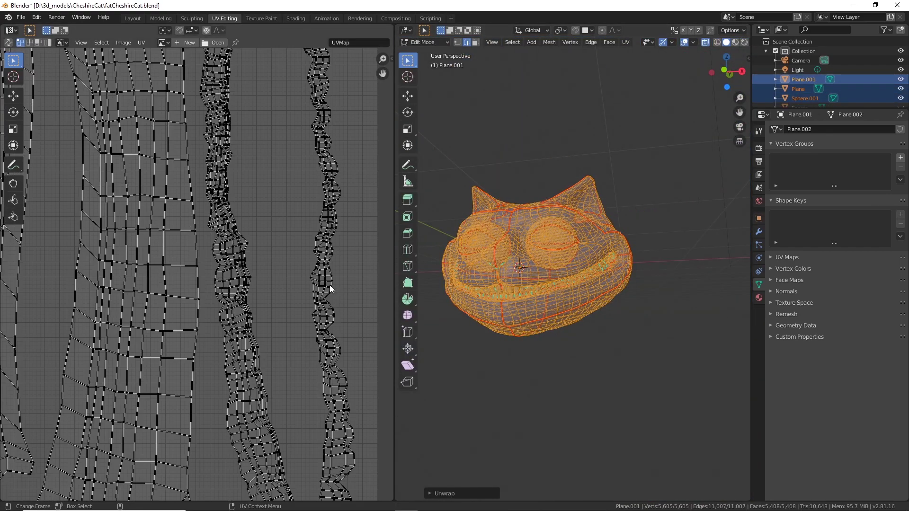
scroll(327, 282, down, 5)
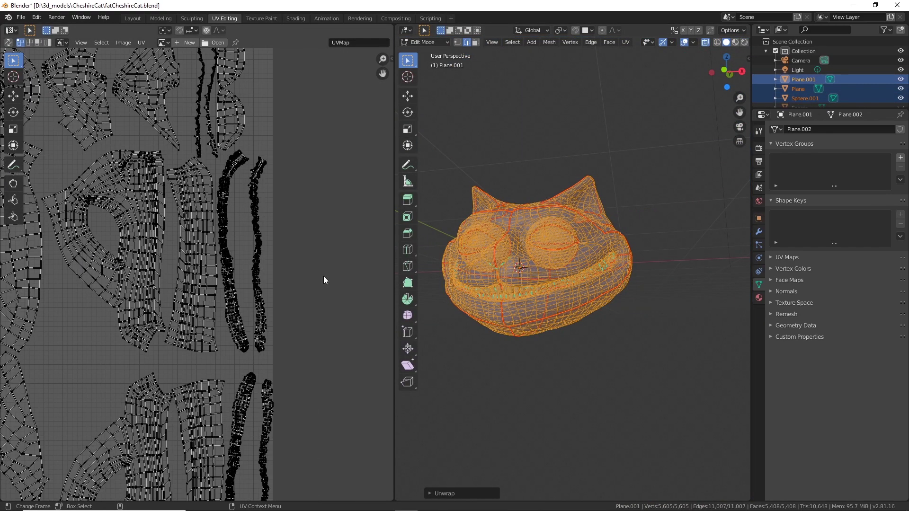
middle_drag(324, 277, 29, 256)
scroll(22, 326, up, 2)
scroll(28, 328, down, 3)
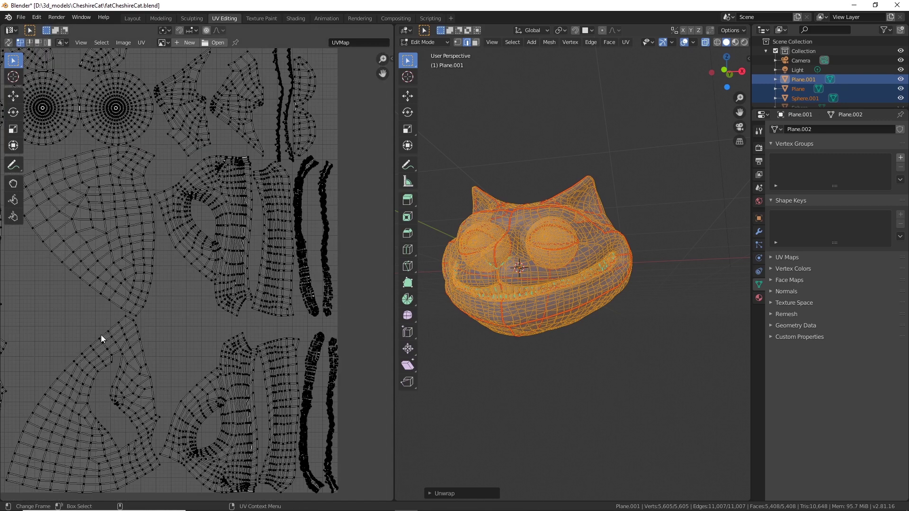
scroll(101, 337, down, 3)
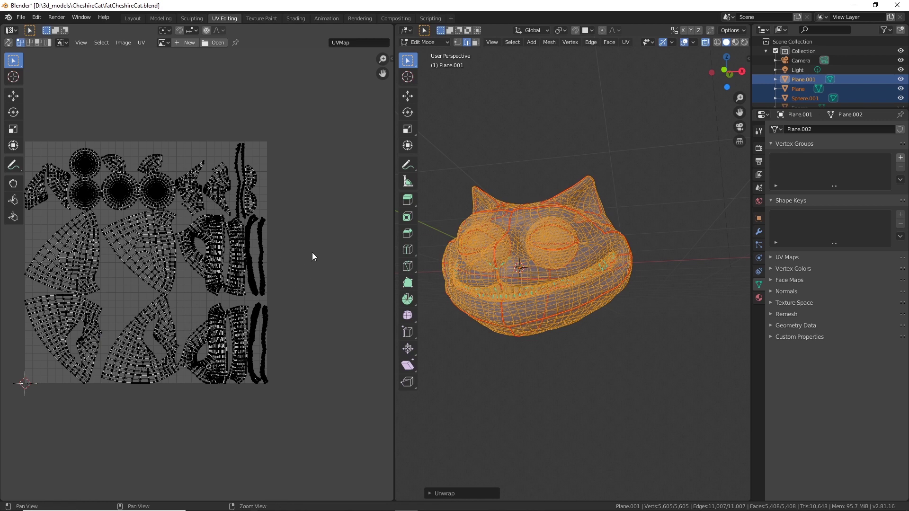
middle_drag(312, 252, 368, 229)
scroll(294, 86, up, 1)
scroll(95, 152, down, 1)
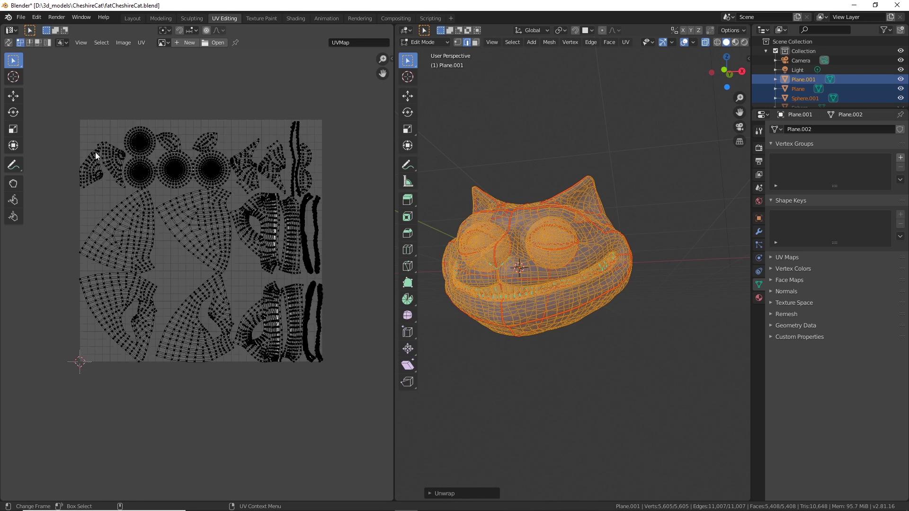
Select all UV islands and apply Minimize Stretch with a blend of 0.50.
drag(51, 75, 386, 408)
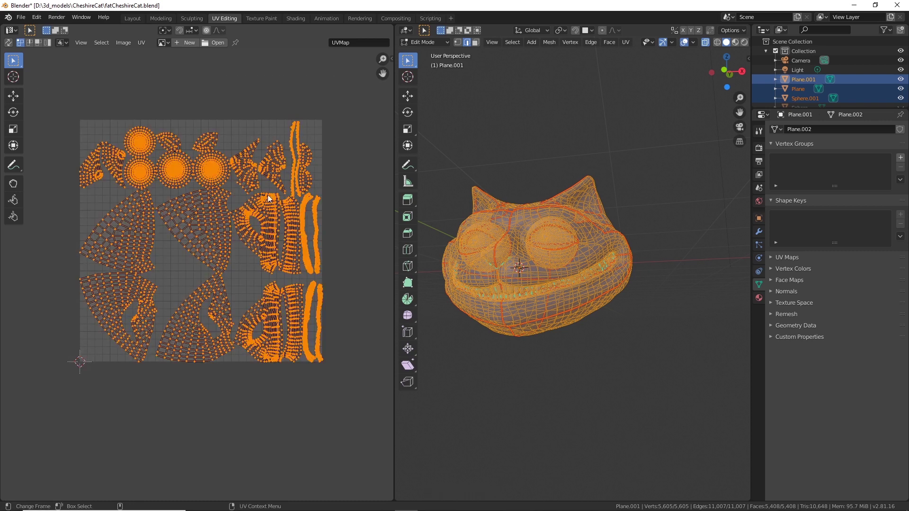
click(142, 43)
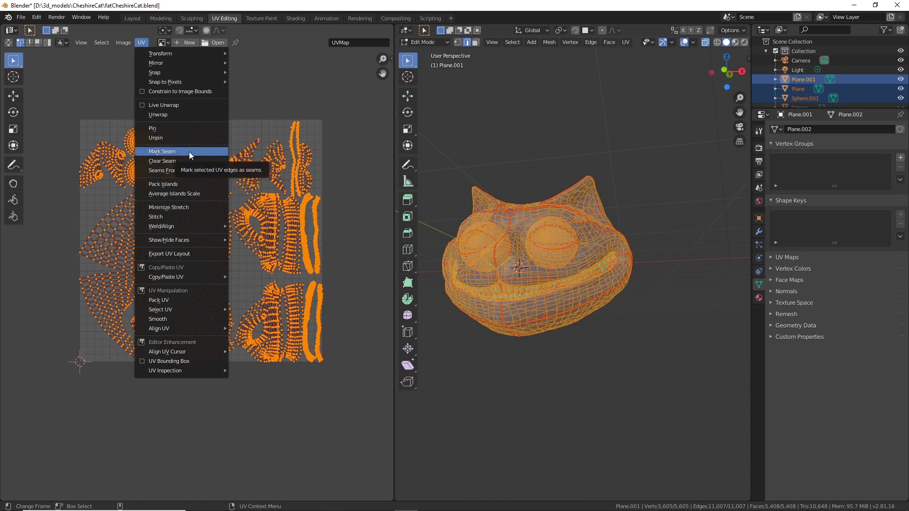
click(200, 207)
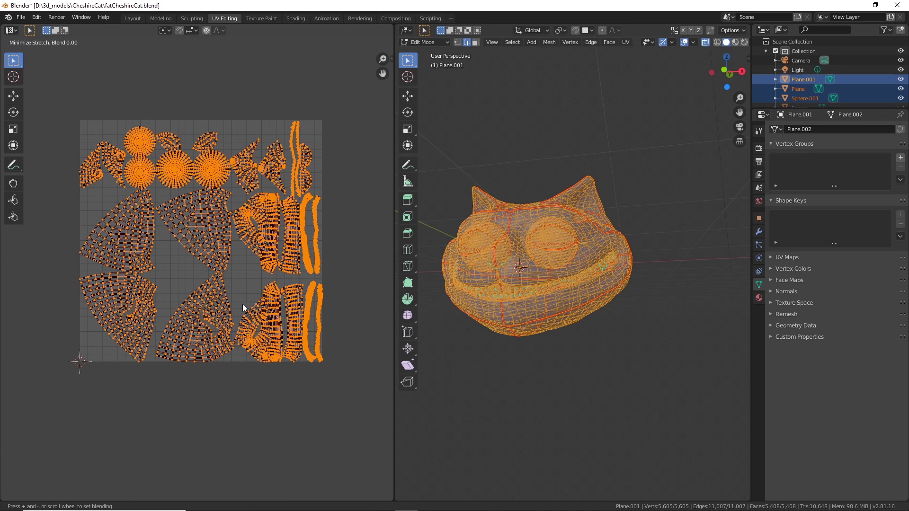
scroll(313, 274, up, 3)
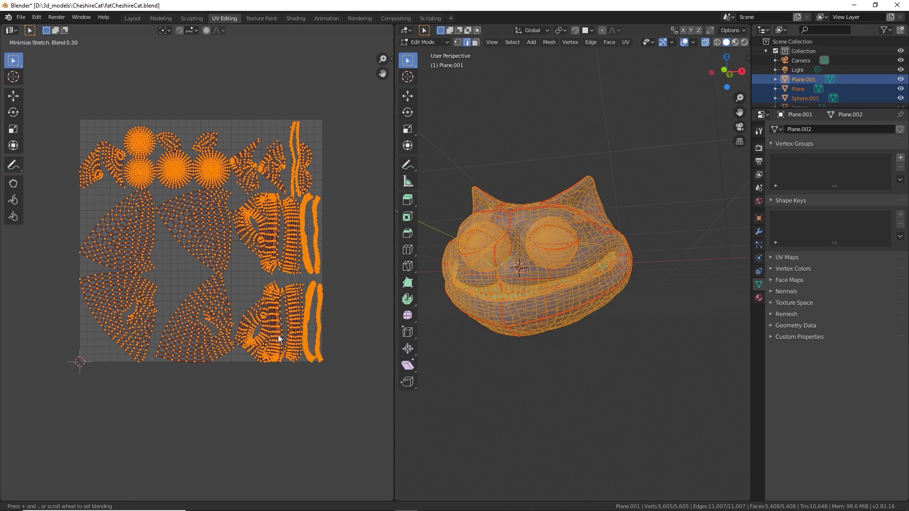
scroll(278, 334, up, 2)
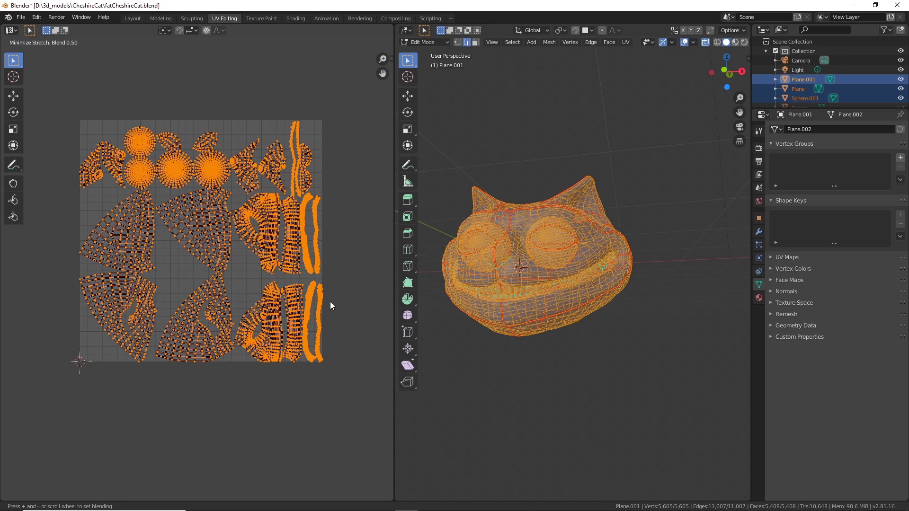
click(331, 301)
Inspect the relaxed head, teeth and eyeball islands across the whole UV layout for remaining distortion or overlaps.
scroll(352, 298, up, 3)
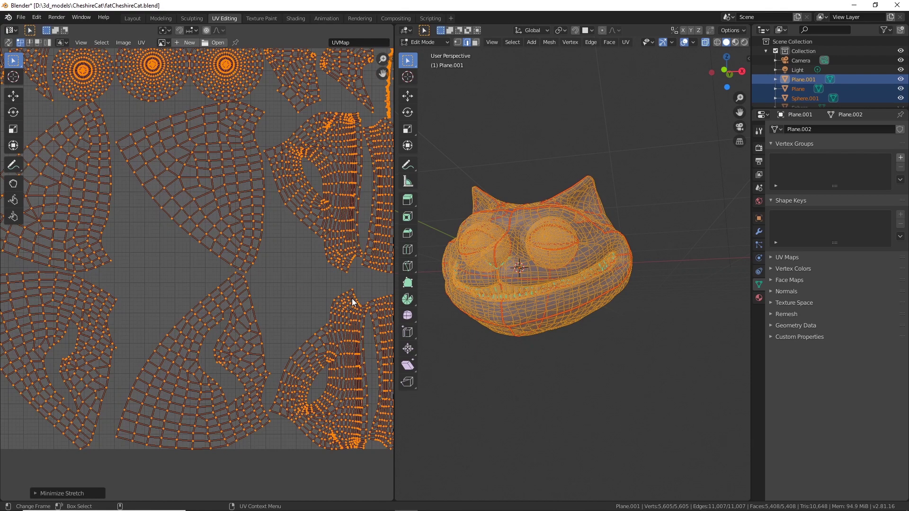
scroll(256, 303, up, 4)
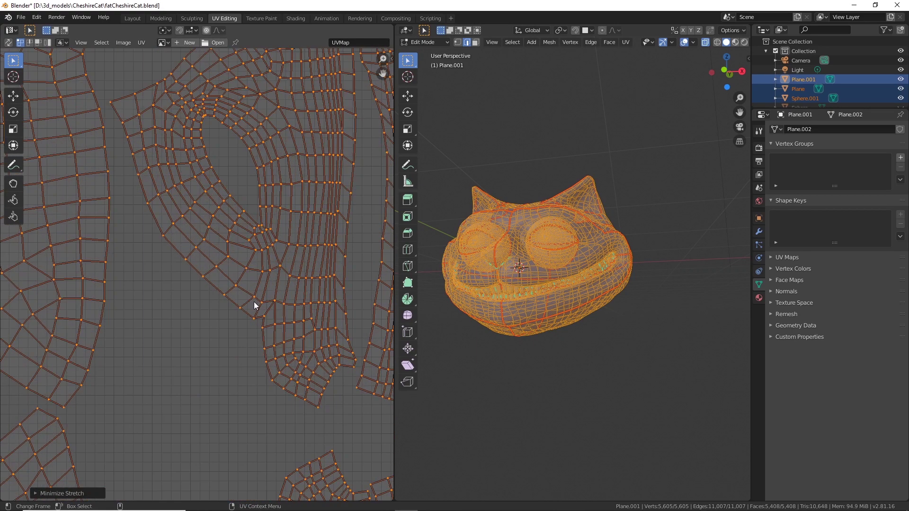
middle_drag(265, 298, 116, 348)
scroll(115, 348, up, 2)
scroll(240, 284, up, 2)
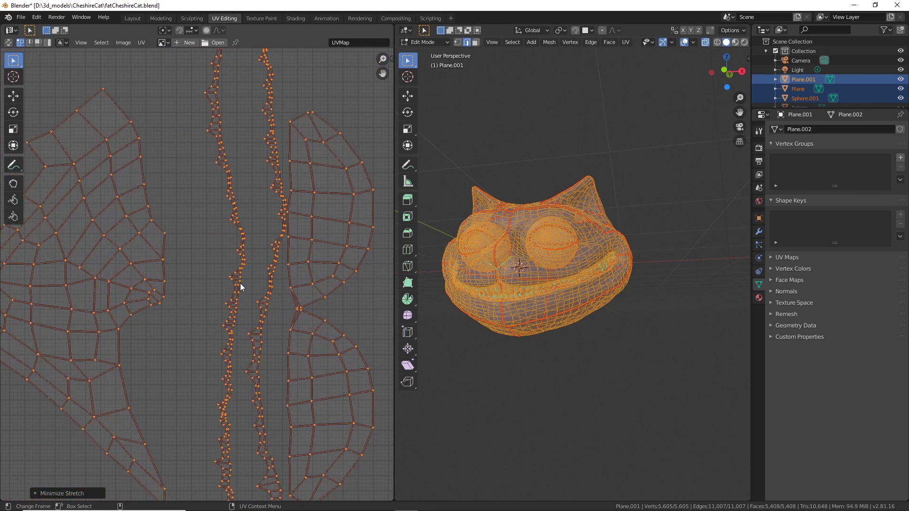
middle_drag(298, 279, 202, 176)
middle_drag(255, 406, 270, 173)
middle_drag(280, 375, 275, 248)
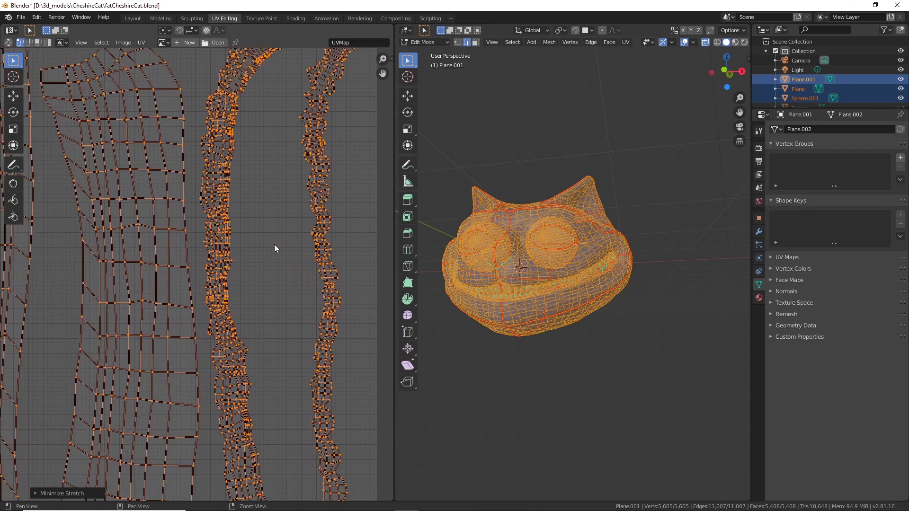
middle_drag(283, 364, 300, 205)
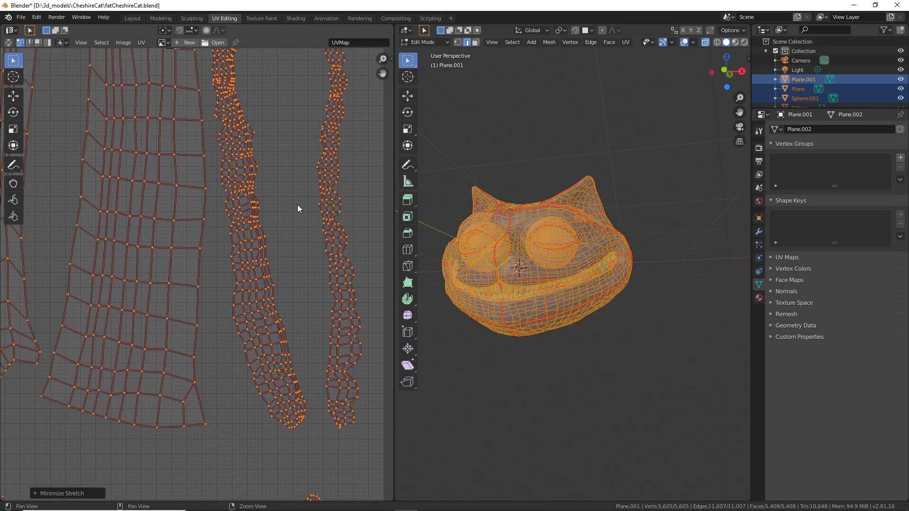
middle_drag(316, 300, 314, 147)
middle_drag(311, 354, 313, 212)
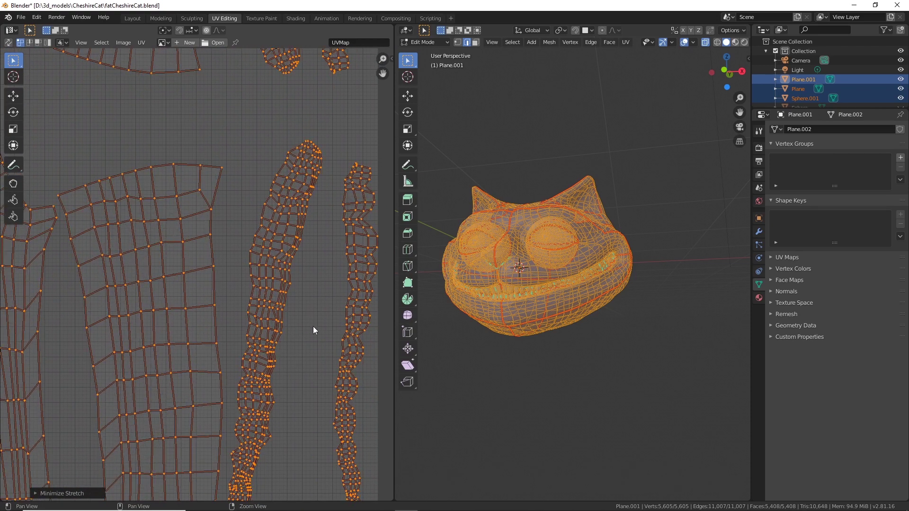
middle_drag(323, 297, 342, 122)
middle_drag(323, 406, 315, 161)
scroll(309, 197, down, 3)
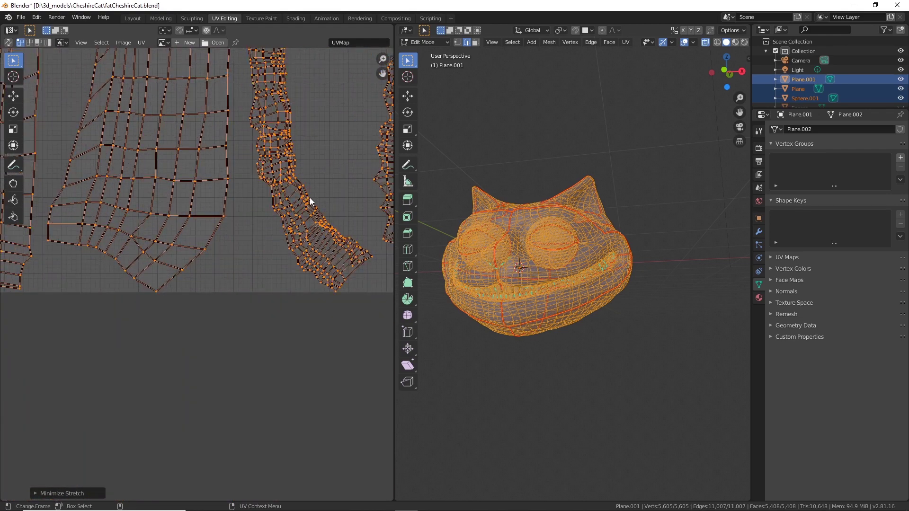
scroll(309, 197, down, 1)
middle_drag(144, 244, 383, 316)
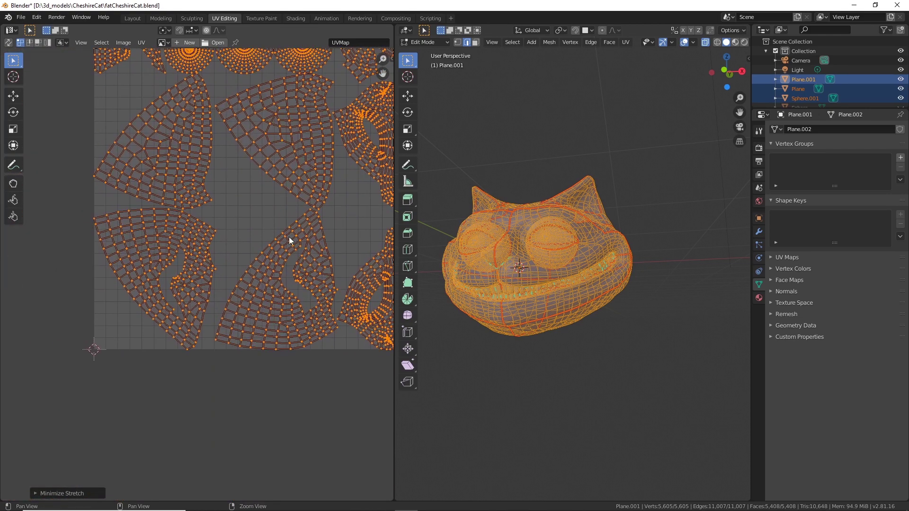
middle_drag(288, 192, 262, 344)
scroll(262, 349, up, 1)
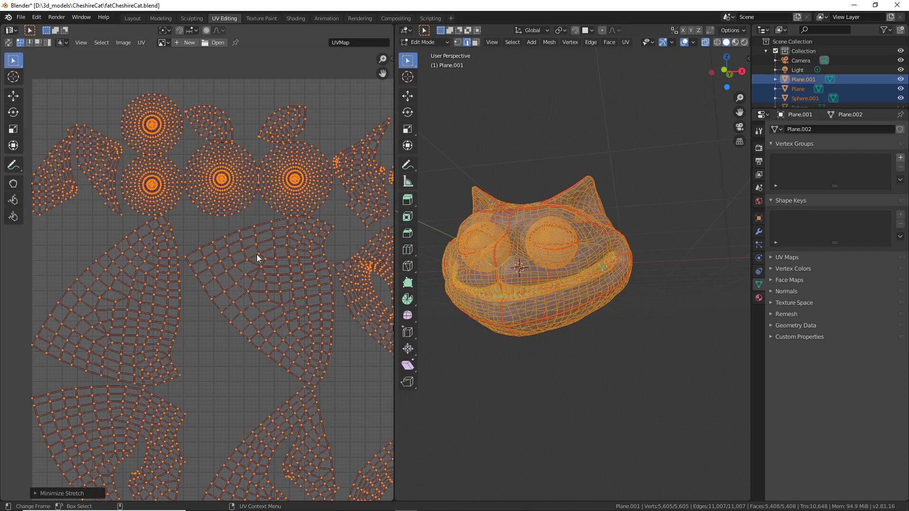
Pack the head, teeth and eyeball islands within the UV square and deselect them.
scroll(258, 257, down, 4)
middle_drag(257, 264, 234, 211)
scroll(234, 211, up, 4)
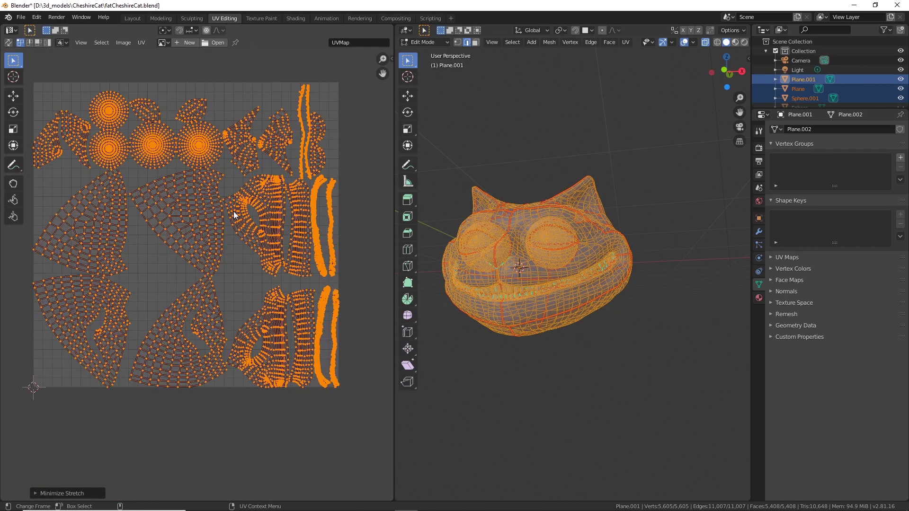
click(141, 42)
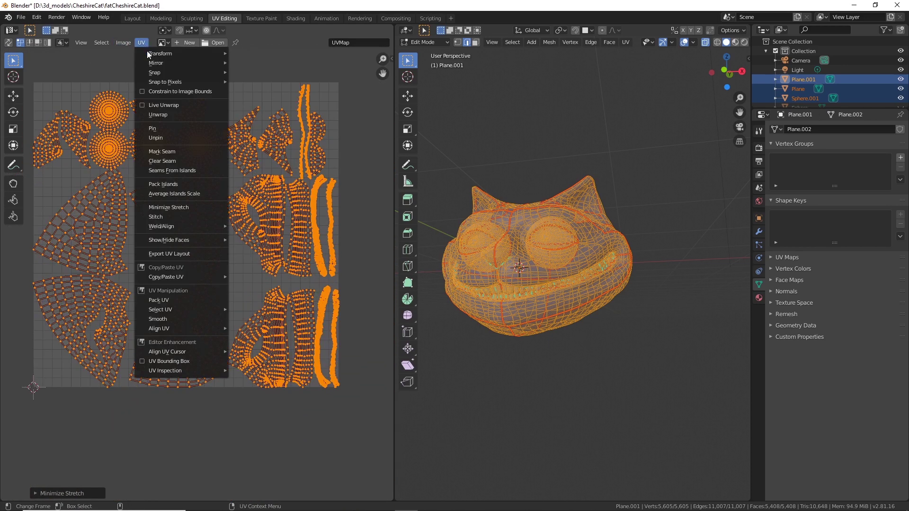
click(191, 184)
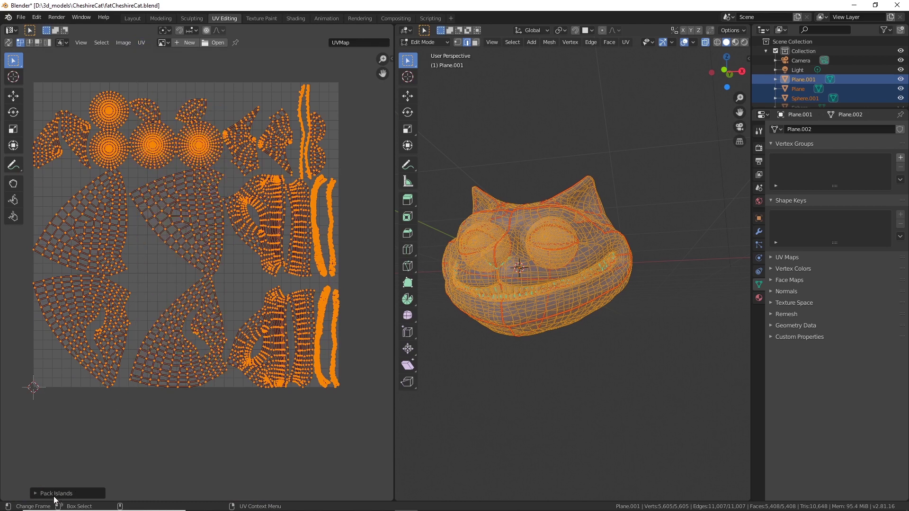
click(41, 493)
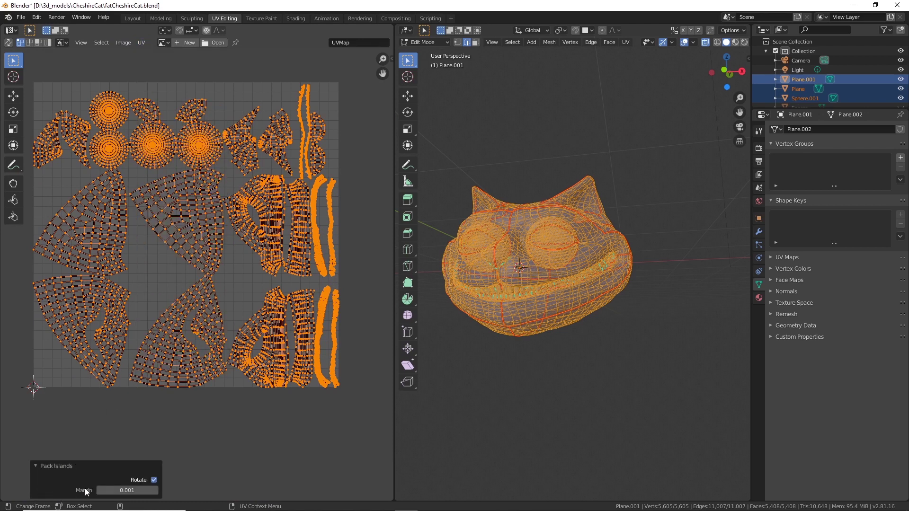
click(292, 448)
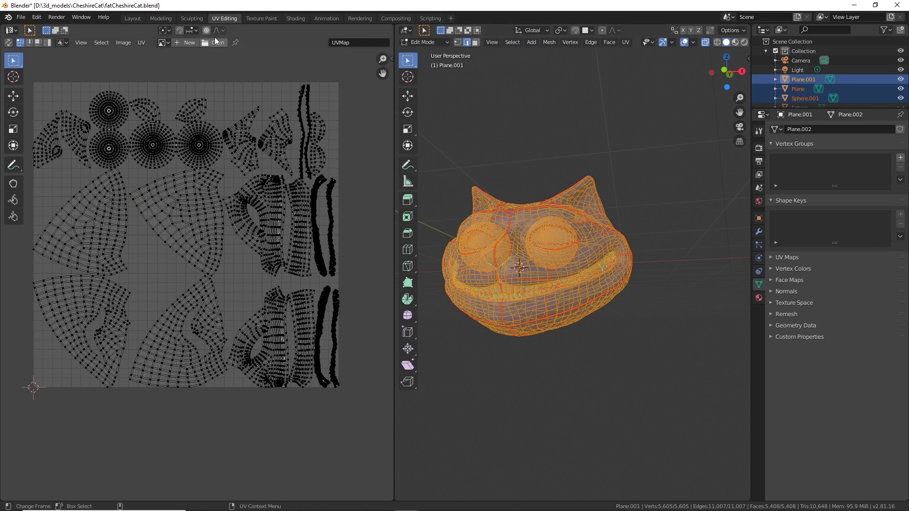
Switch to the Modeling workspace, clear the mesh selection and check the seams around the head.
click(161, 18)
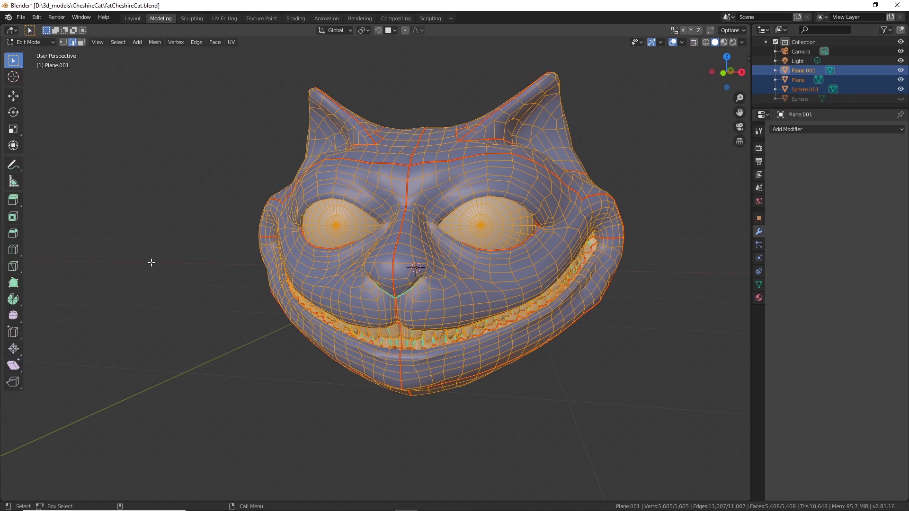
click(192, 260)
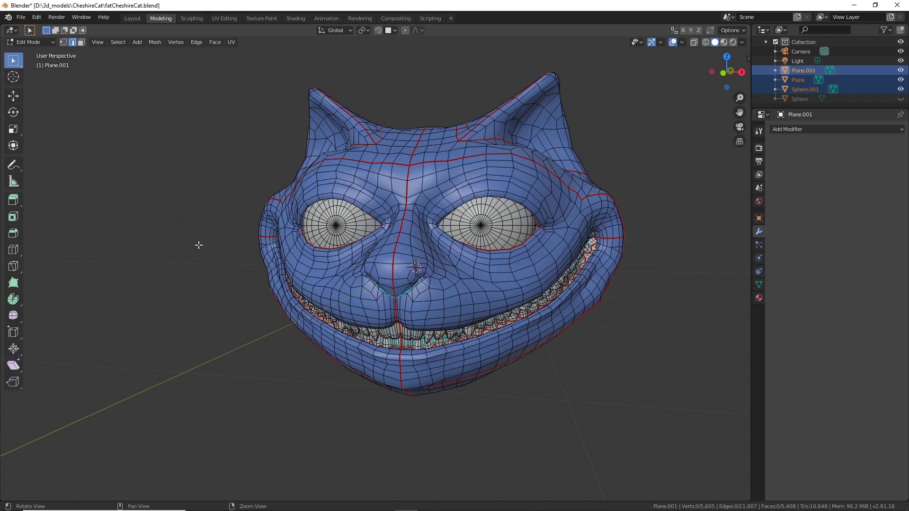
mouse_move(199, 244)
middle_down()
mouse_move(210, 257)
mouse_move(201, 243)
middle_up()
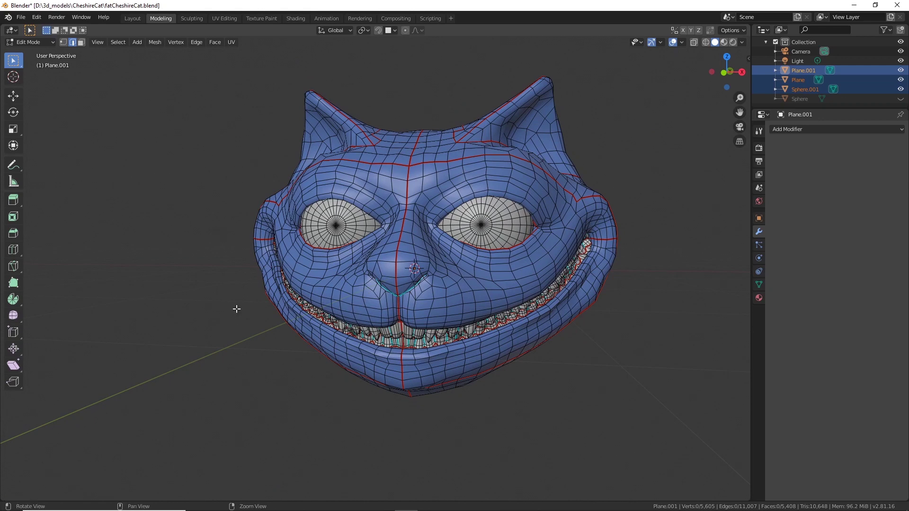
middle_drag(237, 309, 153, 300)
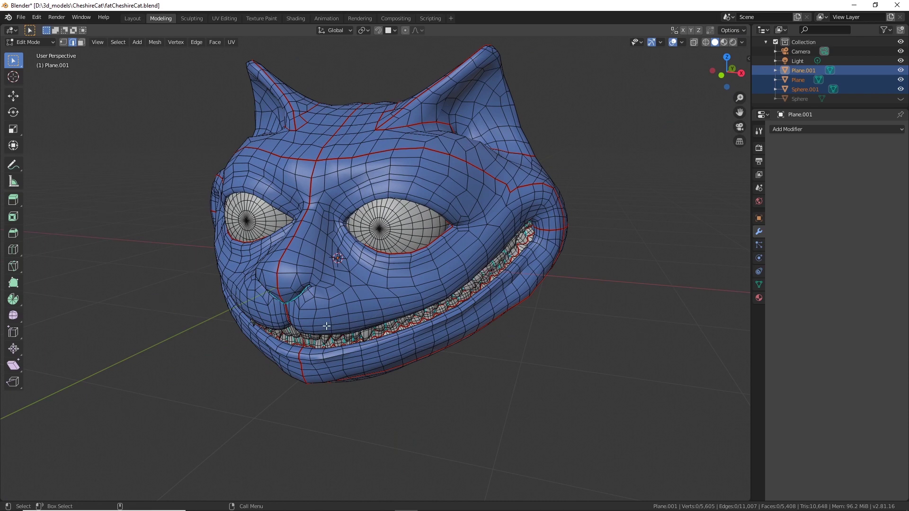
middle_drag(538, 306, 519, 277)
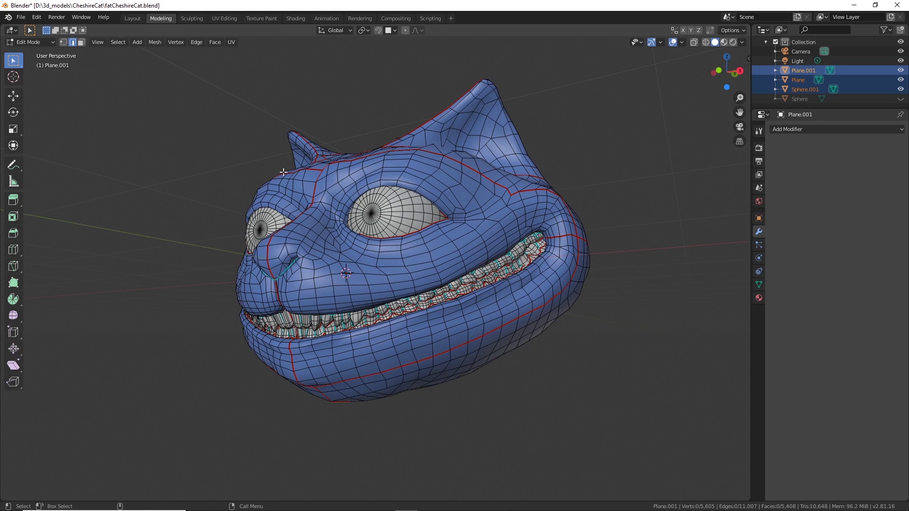
In Object Mode, join the teeth and eyeballs to the head, keeping the head as the active object.
click(46, 46)
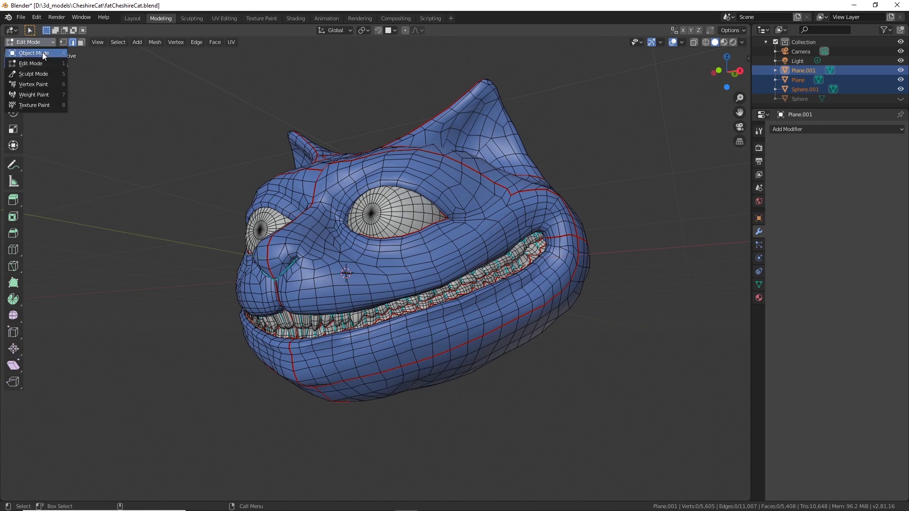
click(42, 52)
click(430, 295)
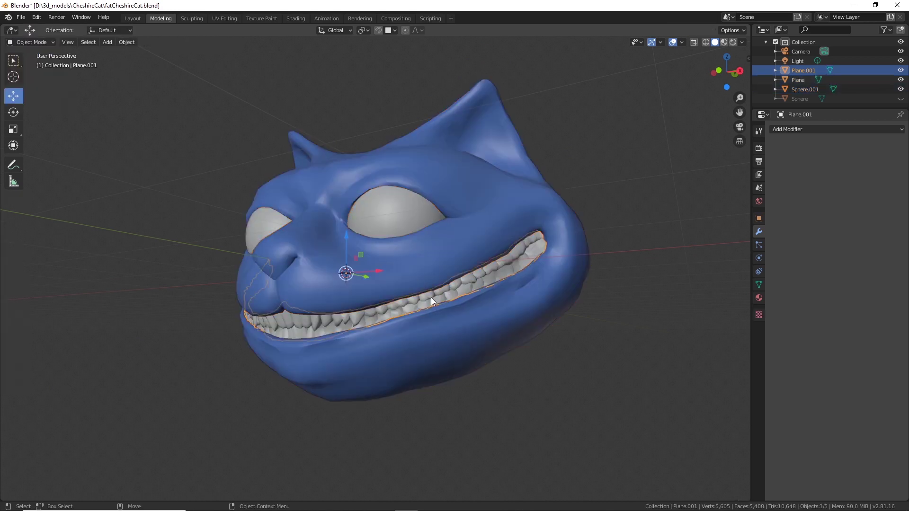
shift+click(406, 237)
shift+click(468, 242)
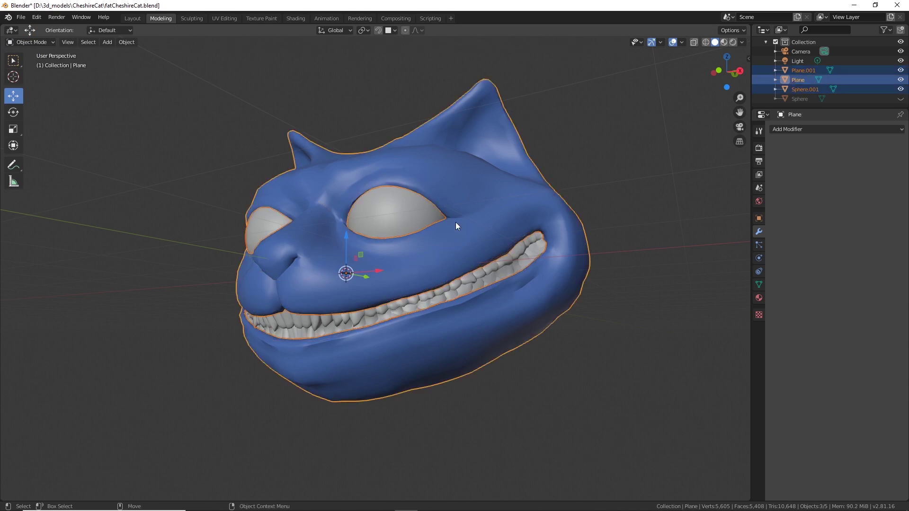
click(126, 42)
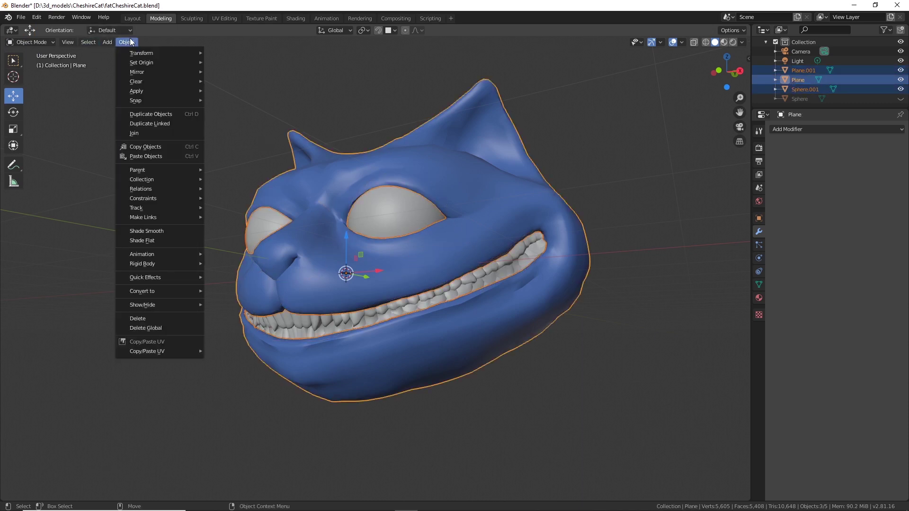
click(148, 133)
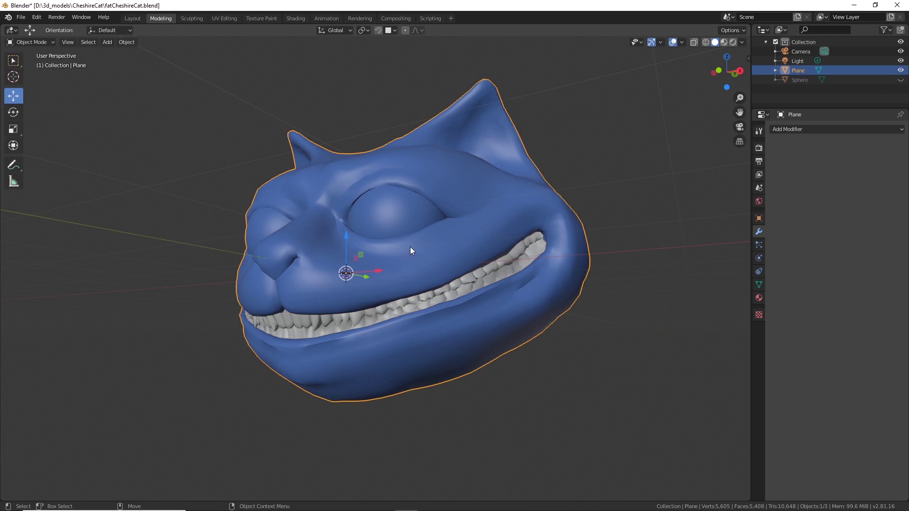
Rename the joined head's white Material.002 as teeth and its blue Material.001 as fur.
middle_drag(410, 247, 415, 266)
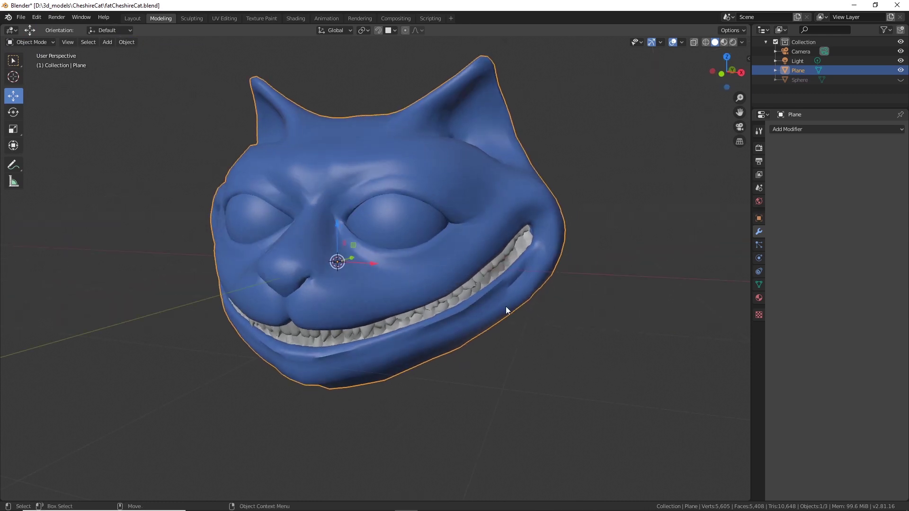
scroll(506, 311, down, 1)
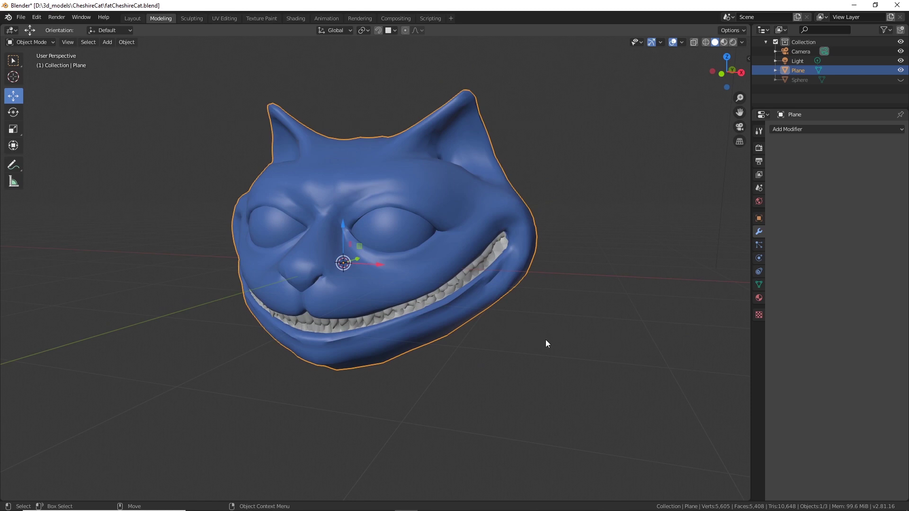
middle_drag(546, 340, 516, 337)
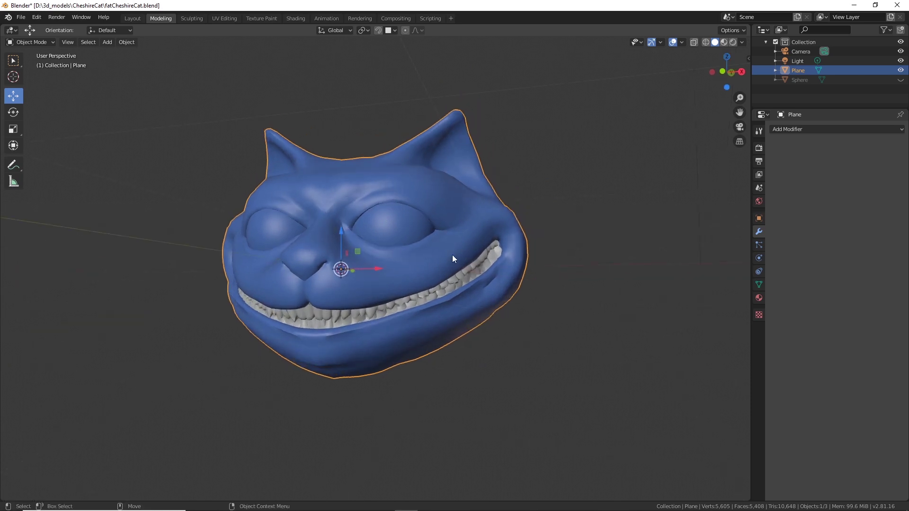
middle_drag(393, 265, 425, 271)
scroll(428, 258, up, 2)
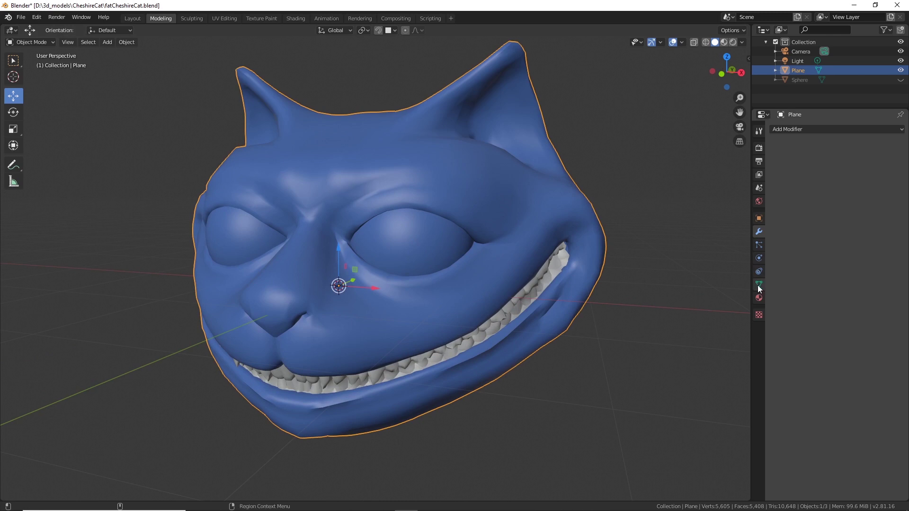
click(760, 297)
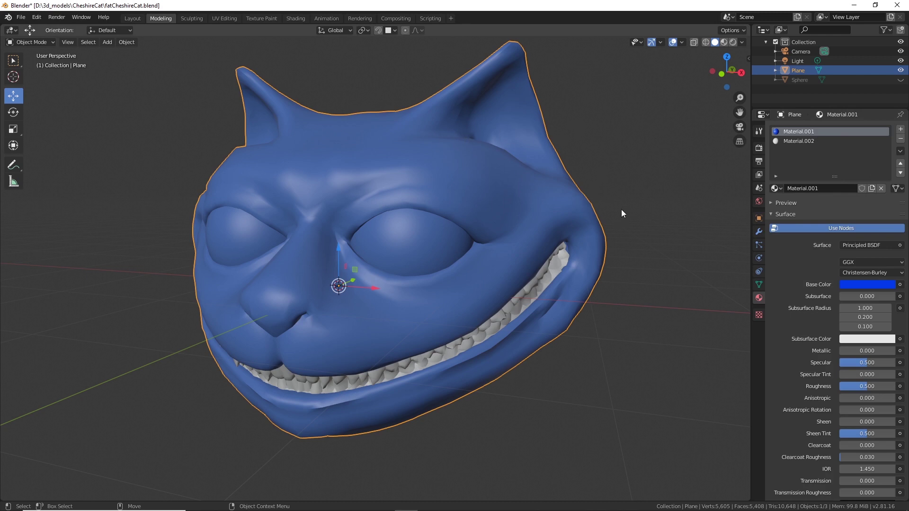
click(799, 141)
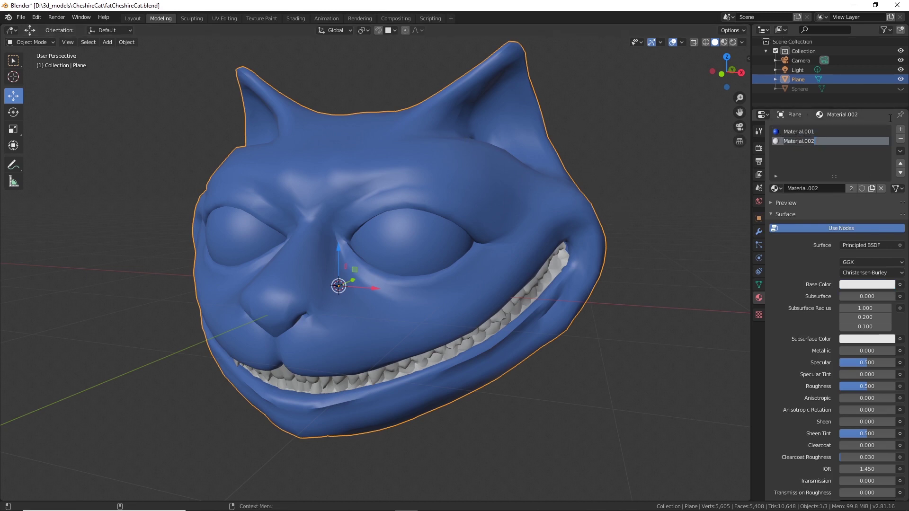
text(teeth)
key(Return)
double_click(800, 132)
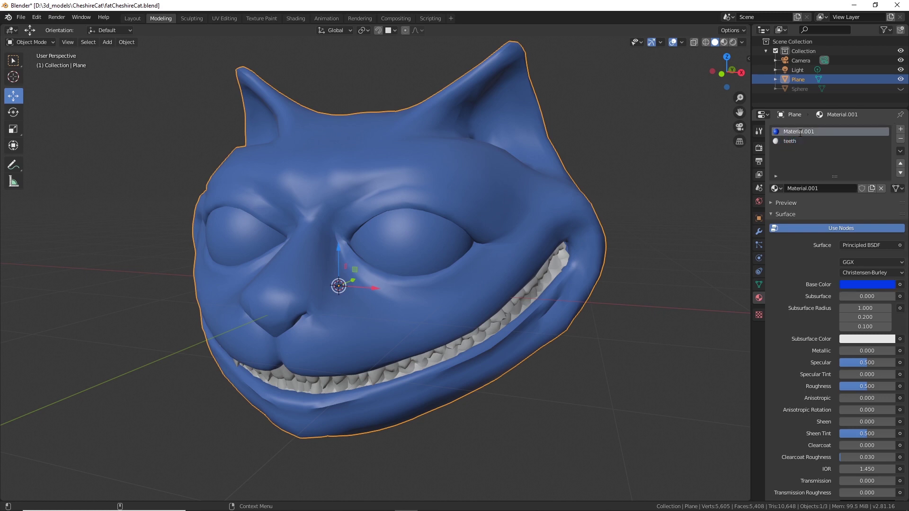
text(fur)
key(Return)
Add a third material slot to the head with a new material named eyes.
click(901, 130)
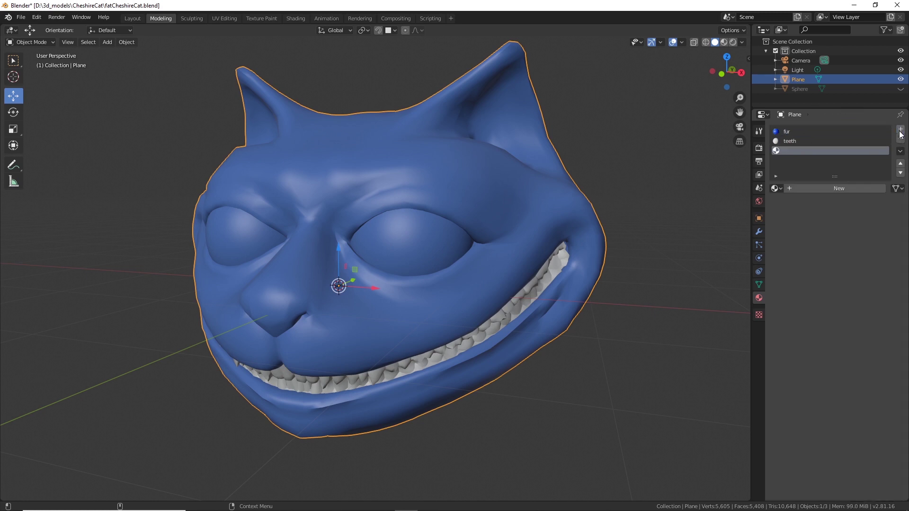
click(843, 189)
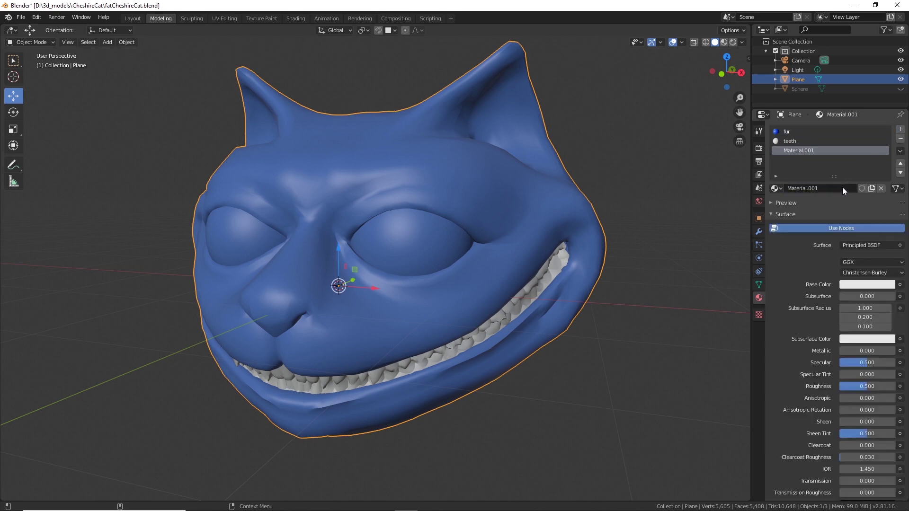
double_click(801, 150)
text(eyes)
key(Return)
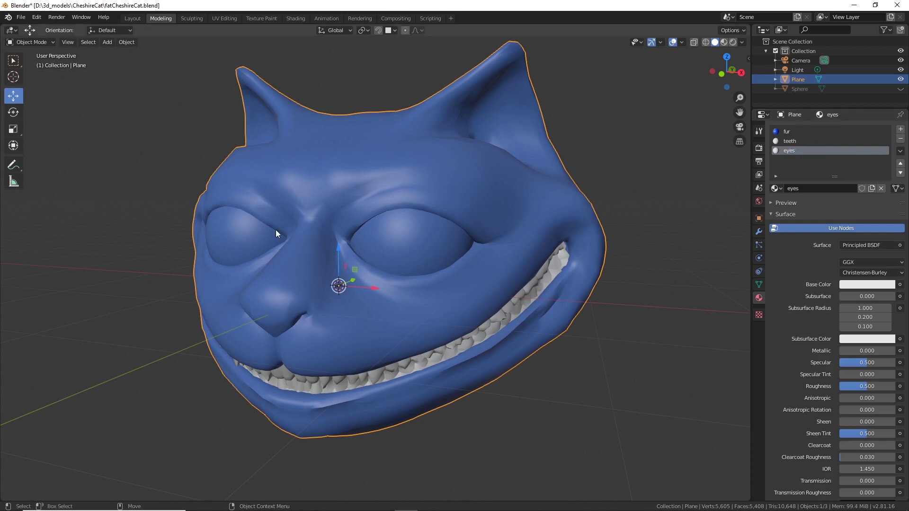
In Edit Mode with face selection, select all linked faces of both eyeballs, delimited by Normal instead of Seam.
click(31, 42)
click(47, 61)
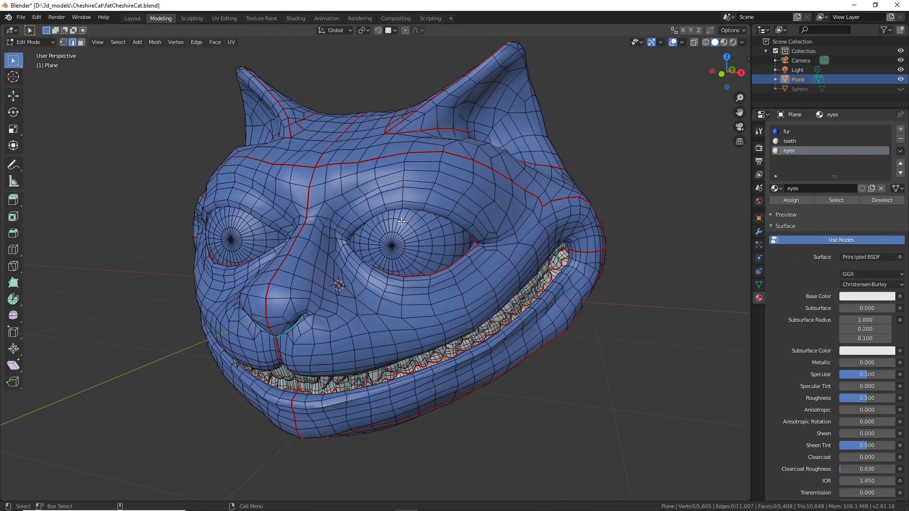
click(423, 232)
click(81, 42)
click(426, 242)
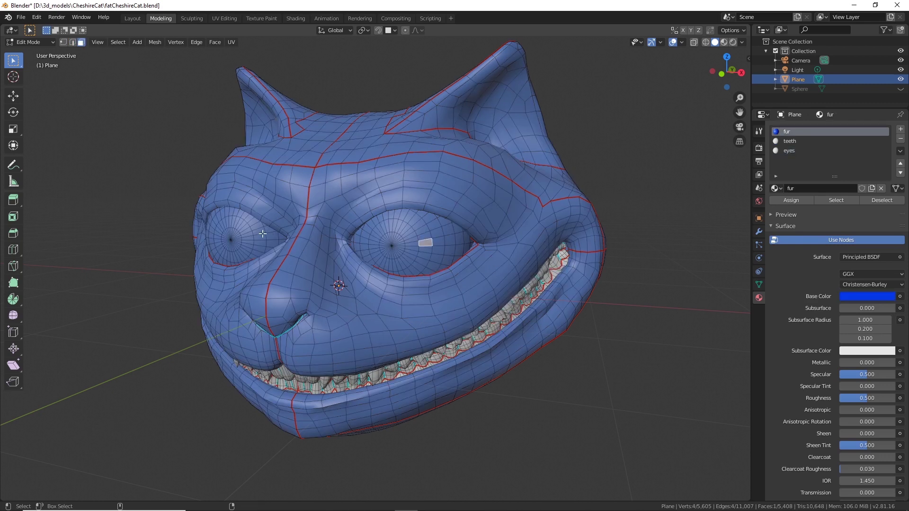
shift+click(247, 238)
key(ctrl+l)
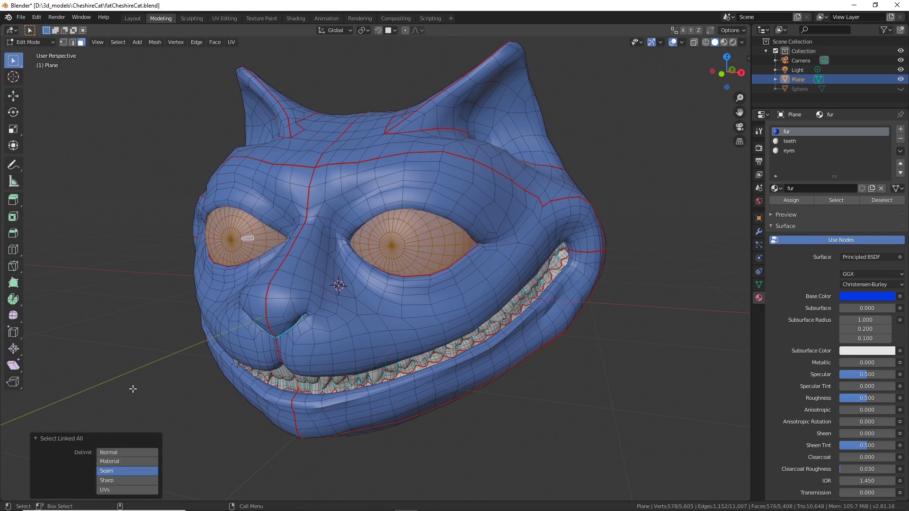
click(112, 453)
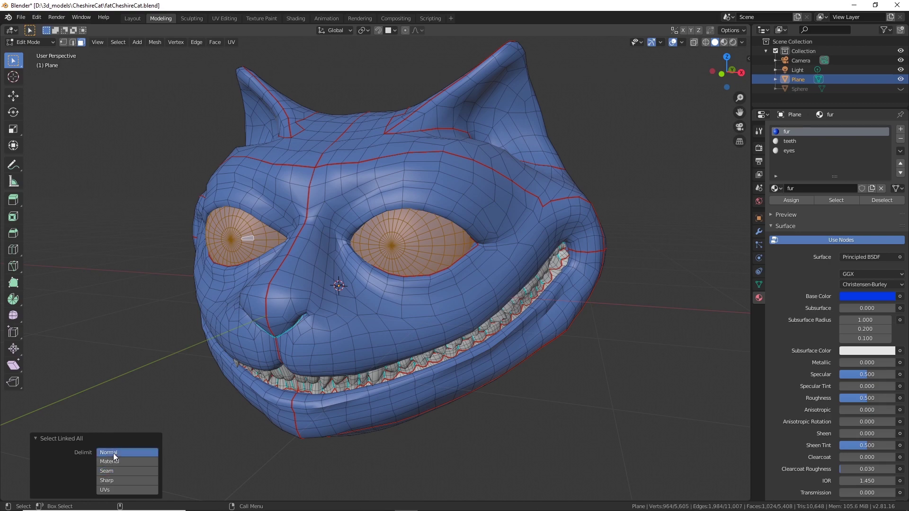
Assign the eyes material to the selected eyeball faces.
mouse_move(469, 284)
middle_down()
mouse_move(314, 315)
mouse_move(260, 313)
mouse_move(478, 298)
middle_up()
scroll(314, 314, up, 5)
scroll(413, 303, down, 3)
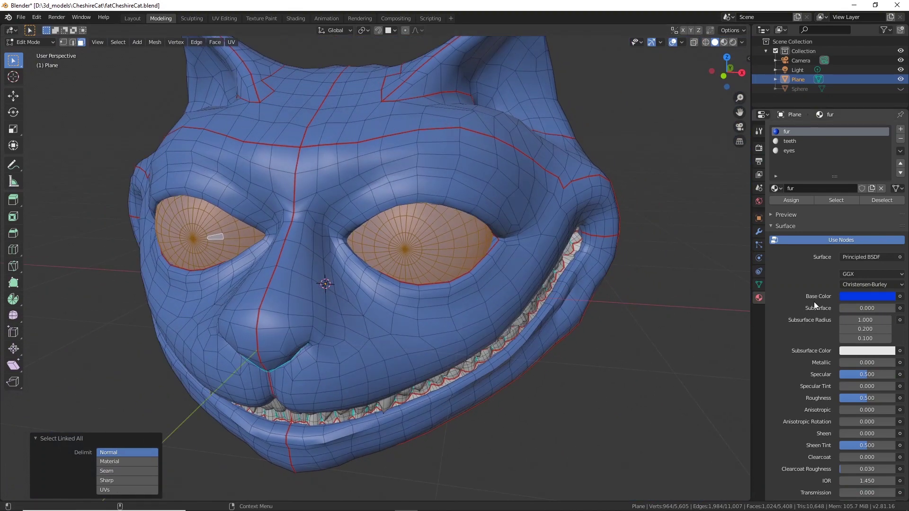
ctrl+scroll(797, 169, down, 2)
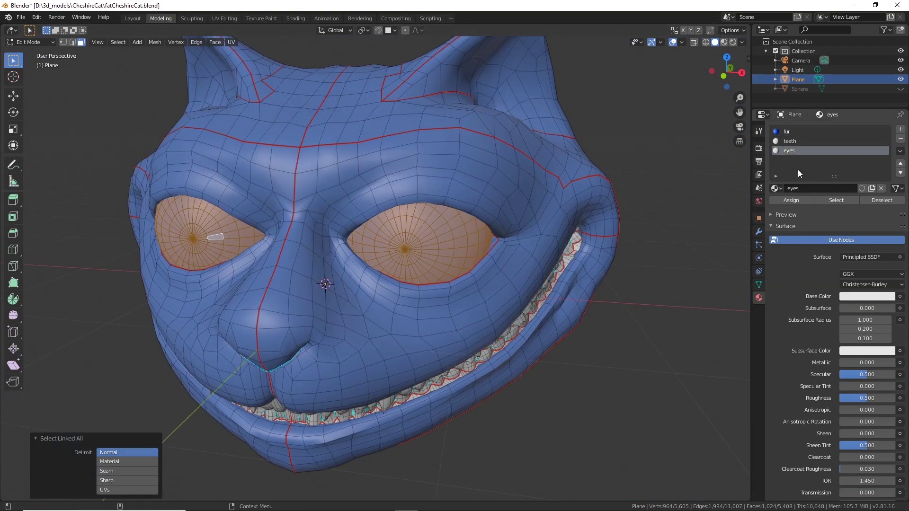
click(798, 200)
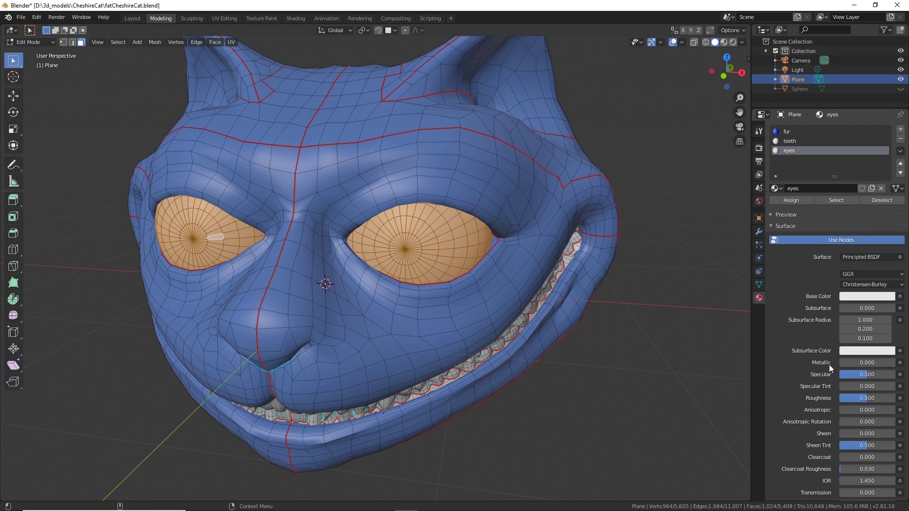
Set the eyes material's roughness to 0.017 and return to Object Mode.
drag(870, 401, 848, 401)
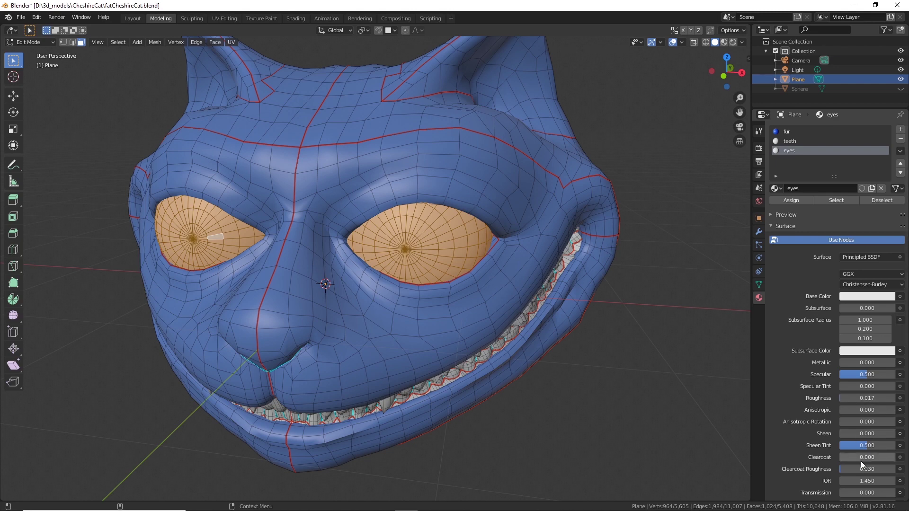
click(47, 42)
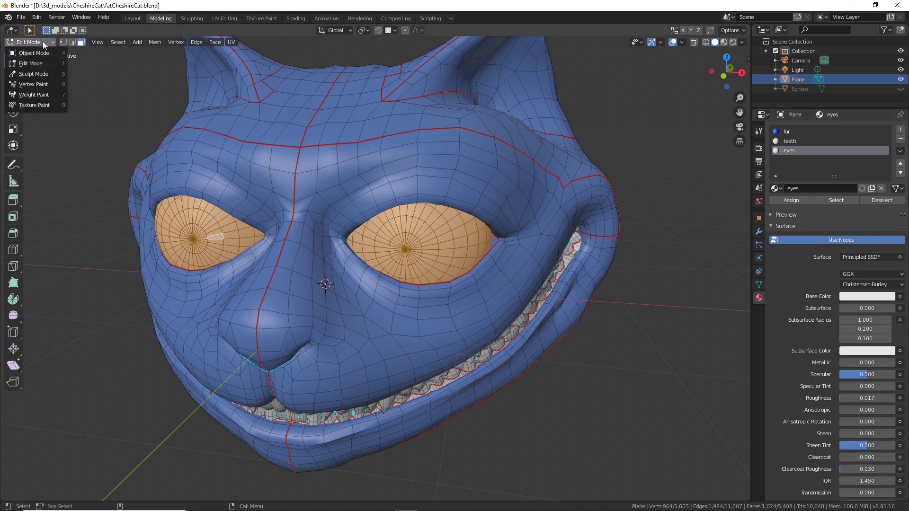
click(29, 52)
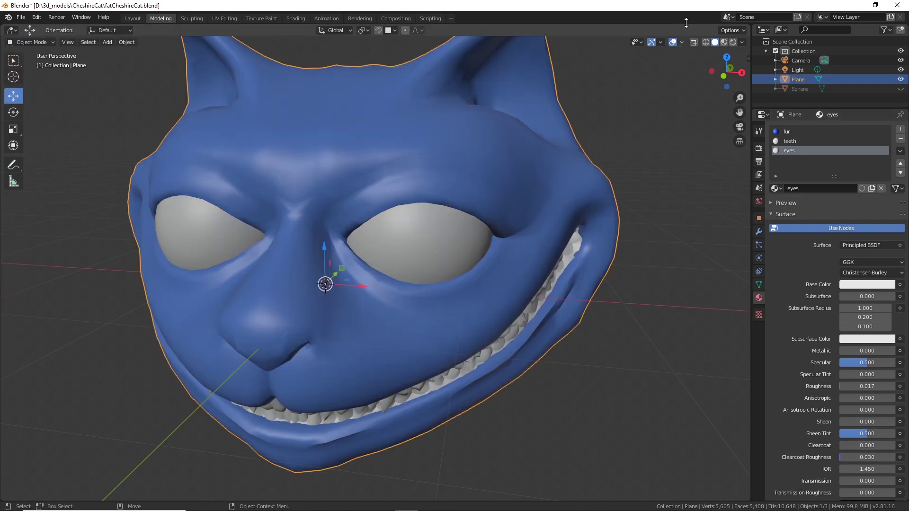
Display the viewport in Material Preview and give the fur material a light periwinkle-blue base colour and a roughness of 0.675.
click(724, 42)
middle_drag(593, 244, 623, 346)
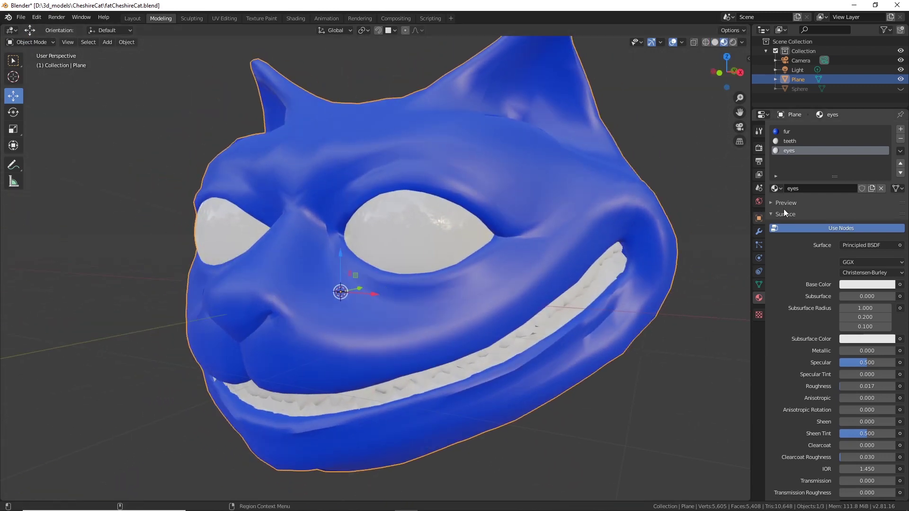
click(786, 132)
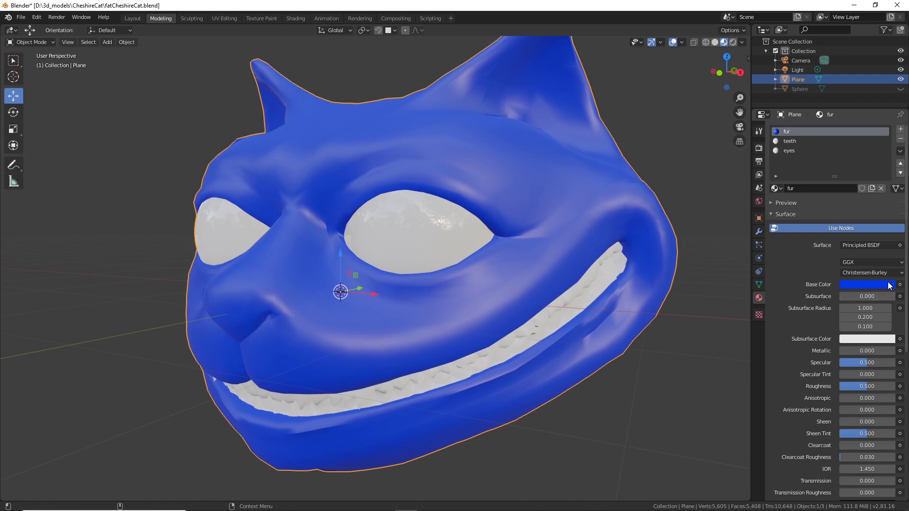
click(881, 285)
click(881, 284)
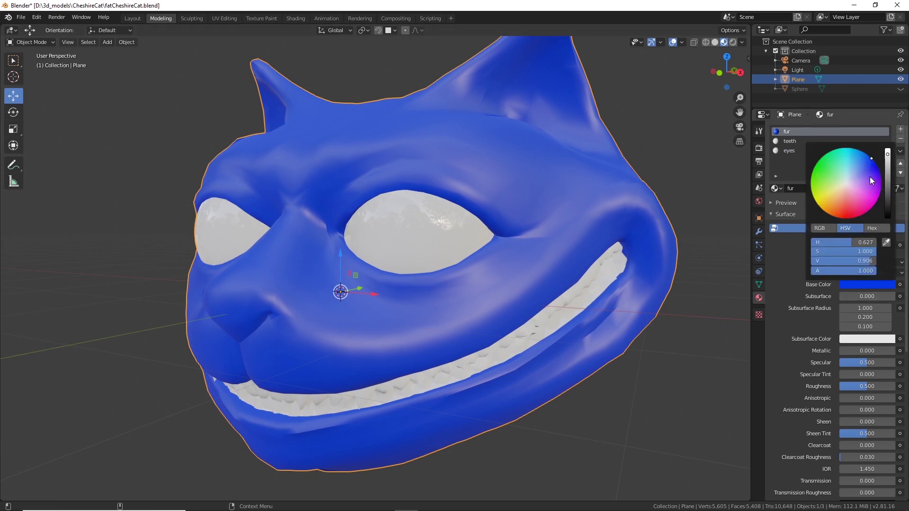
mouse_move(870, 177)
mouse_down()
mouse_move(878, 190)
mouse_move(860, 172)
mouse_up()
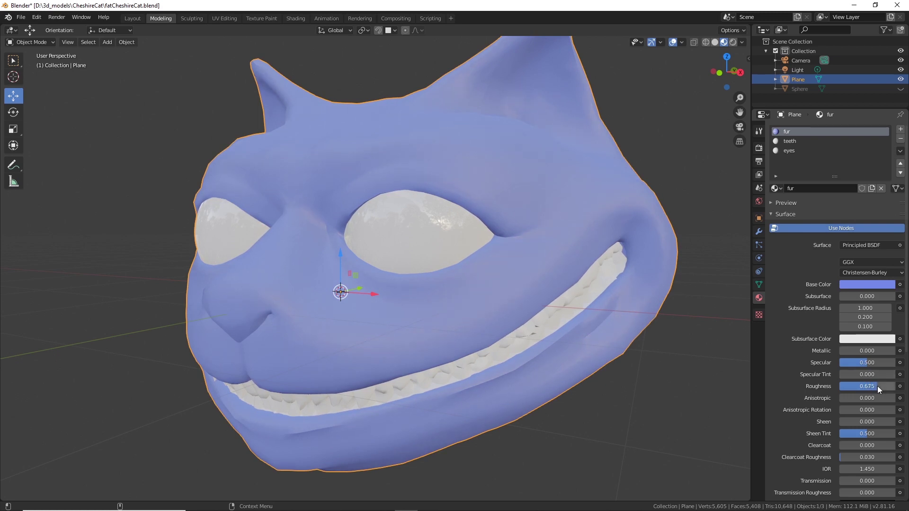
middle_drag(614, 410, 603, 383)
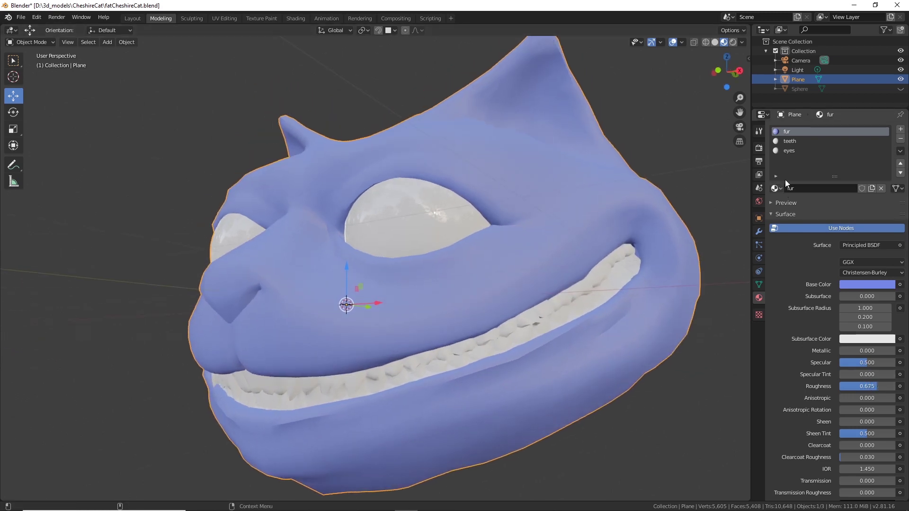
Set the teeth material's roughness to 0.108.
click(789, 141)
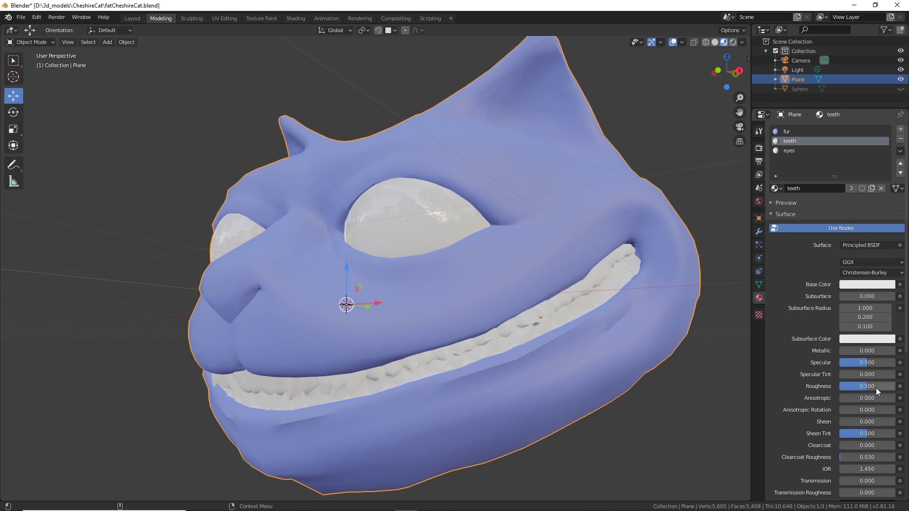
drag(876, 388, 844, 388)
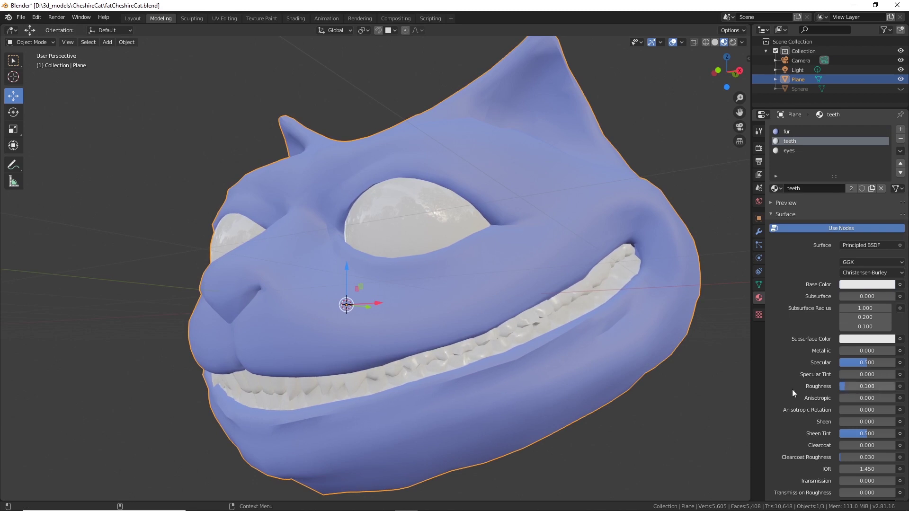
middle_drag(530, 338, 524, 257)
scroll(524, 257, up, 5)
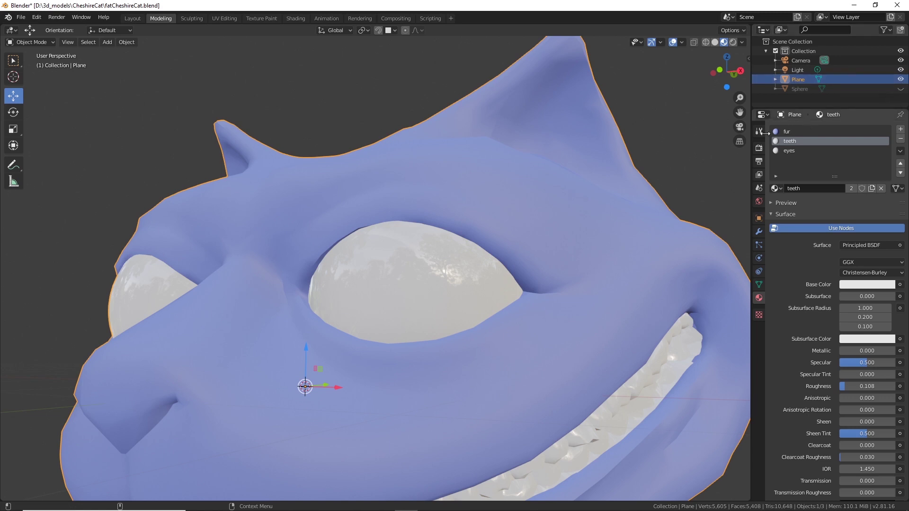
middle_drag(411, 252, 129, 146)
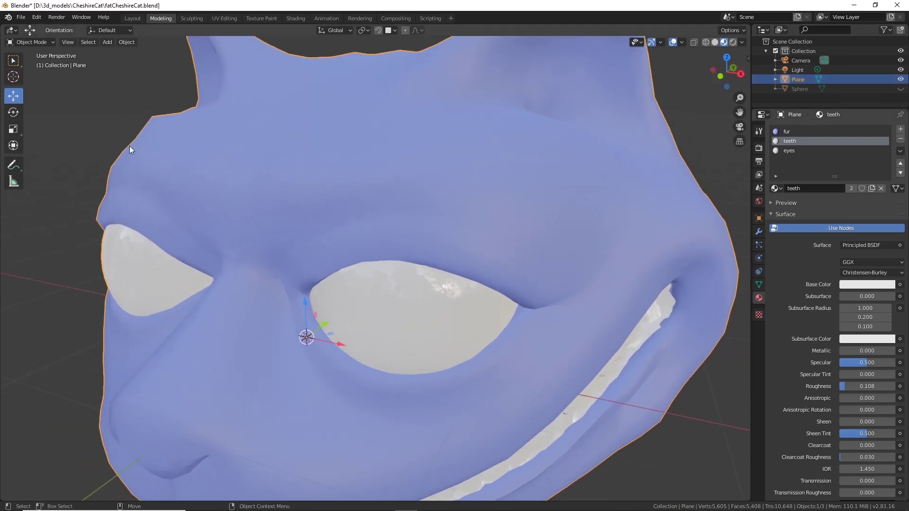
Enter Edit Mode and hide the selected eyeball faces to expose the eye sockets.
click(50, 42)
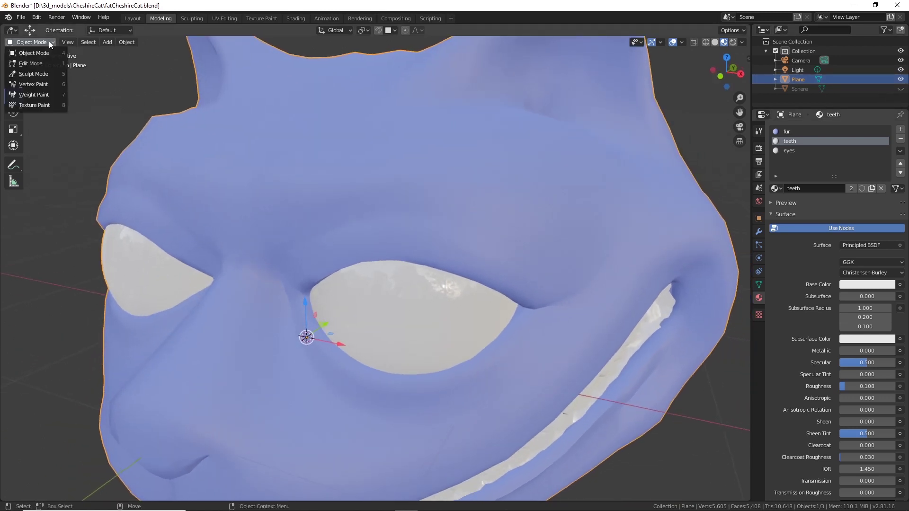
click(29, 54)
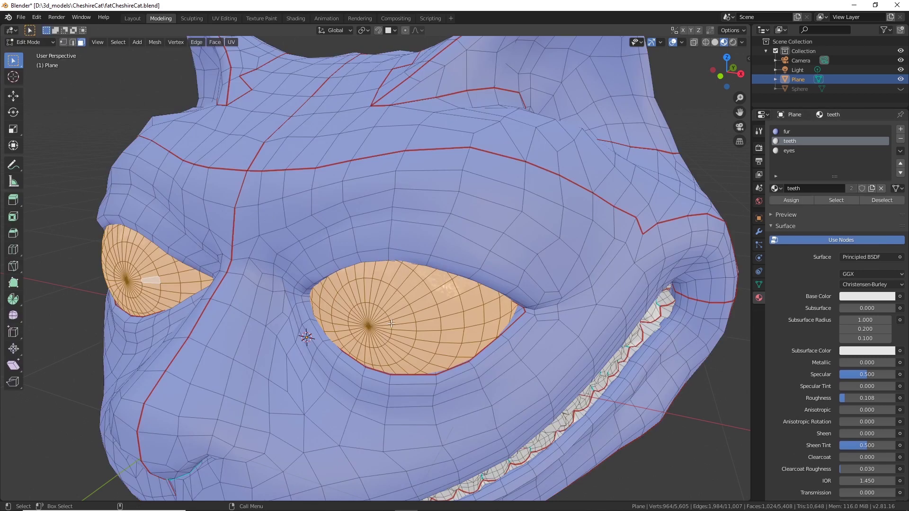
click(154, 42)
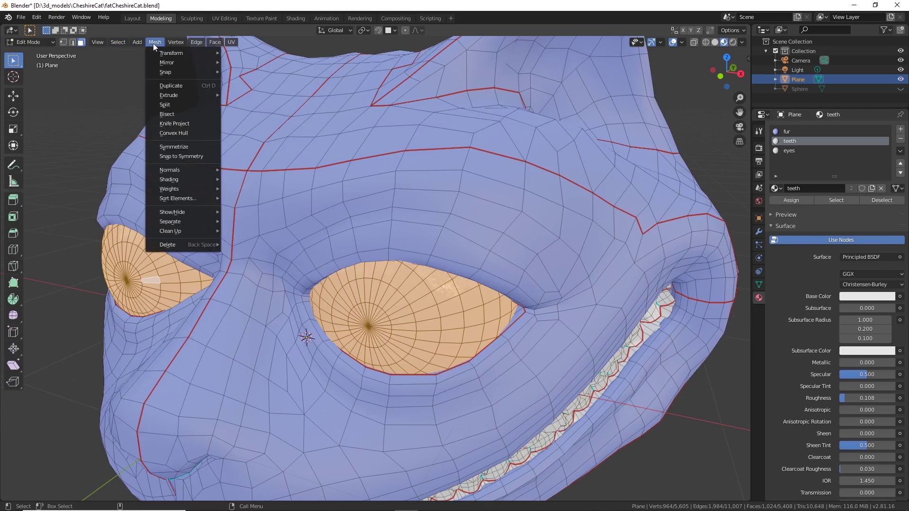
mouse_move(216, 216)
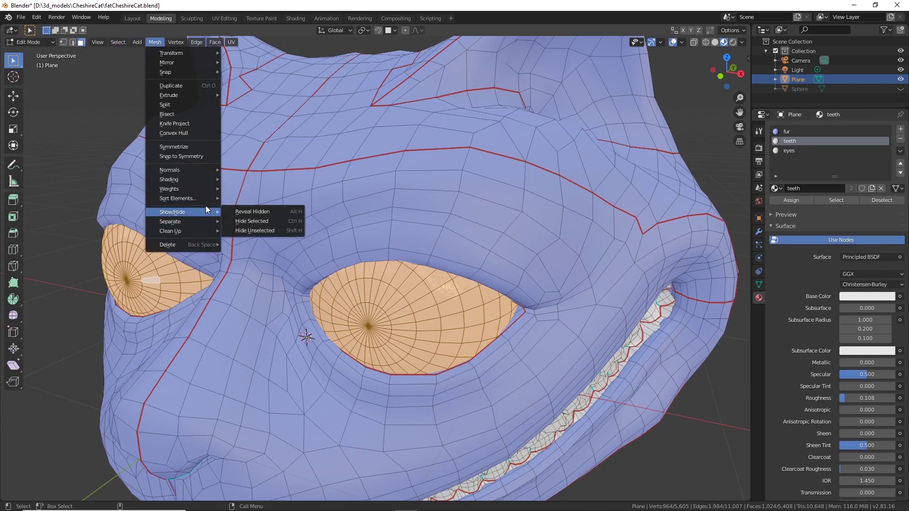
click(251, 221)
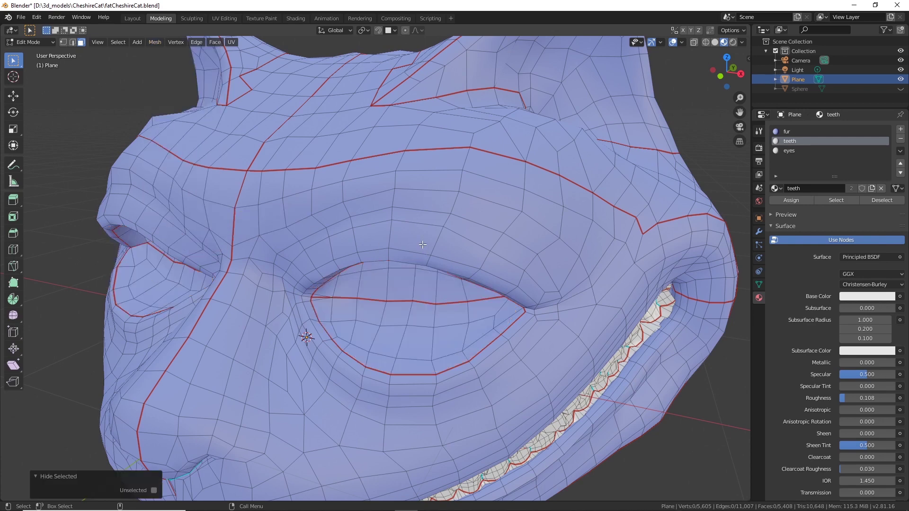
middle_drag(421, 244, 312, 283)
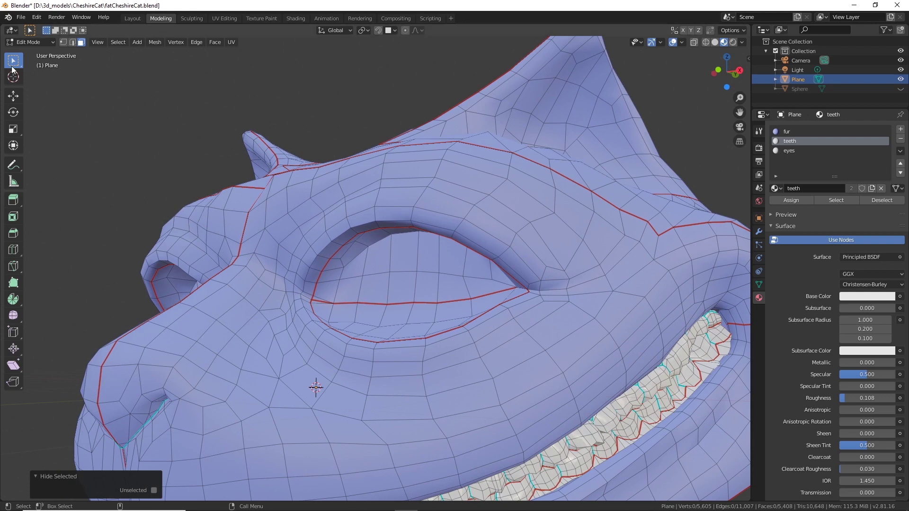
alt+click(311, 280)
middle_drag(366, 296, 319, 294)
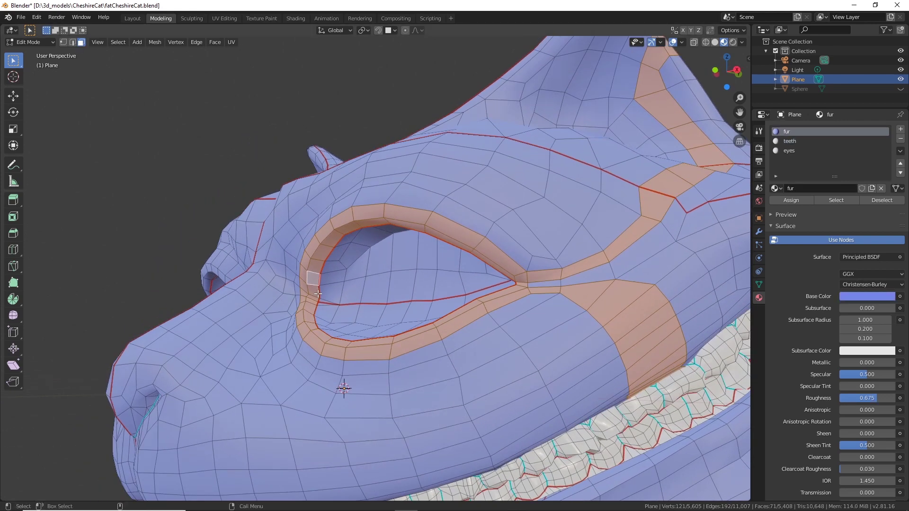
alt+shift+click(318, 294)
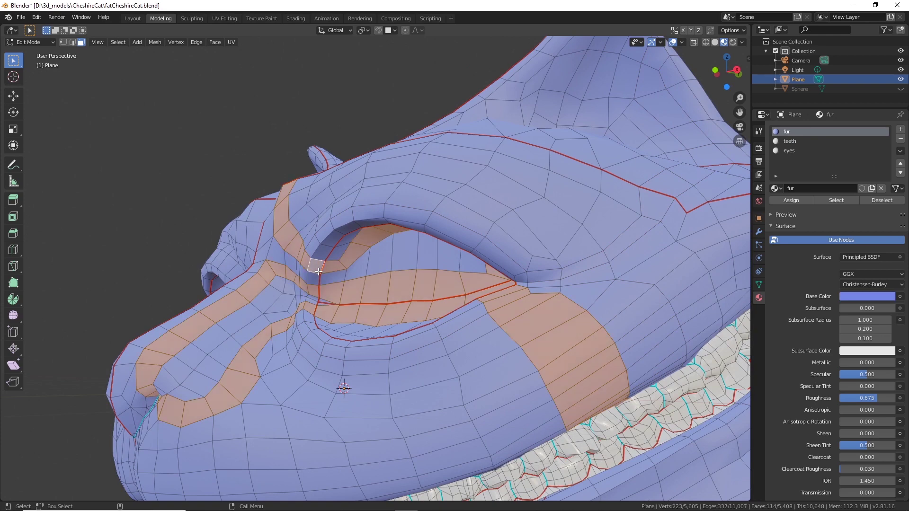
alt+click(339, 258)
Select the faces at the inner corner and under the upper lid of the cat's left eye socket.
middle_drag(339, 259, 326, 266)
scroll(322, 270, up, 2)
drag(303, 277, 316, 333)
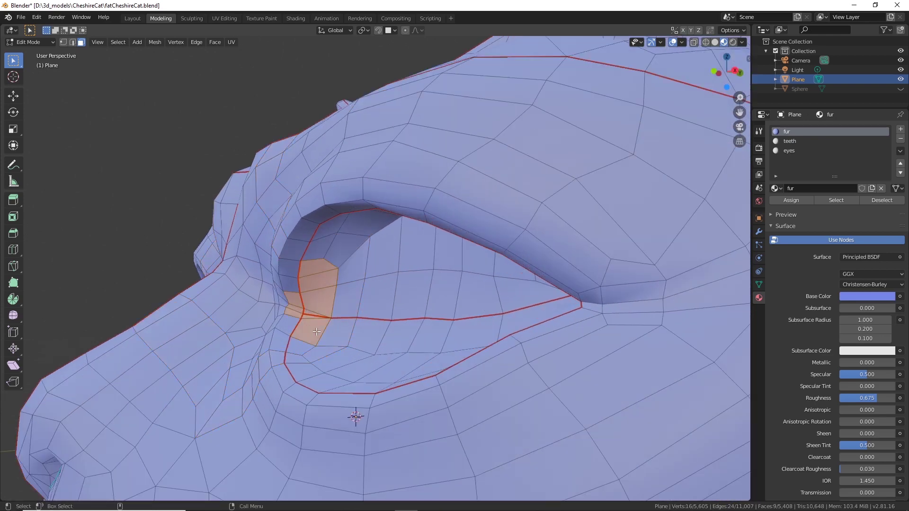
shift+drag(291, 269, 316, 299)
shift+drag(305, 245, 315, 261)
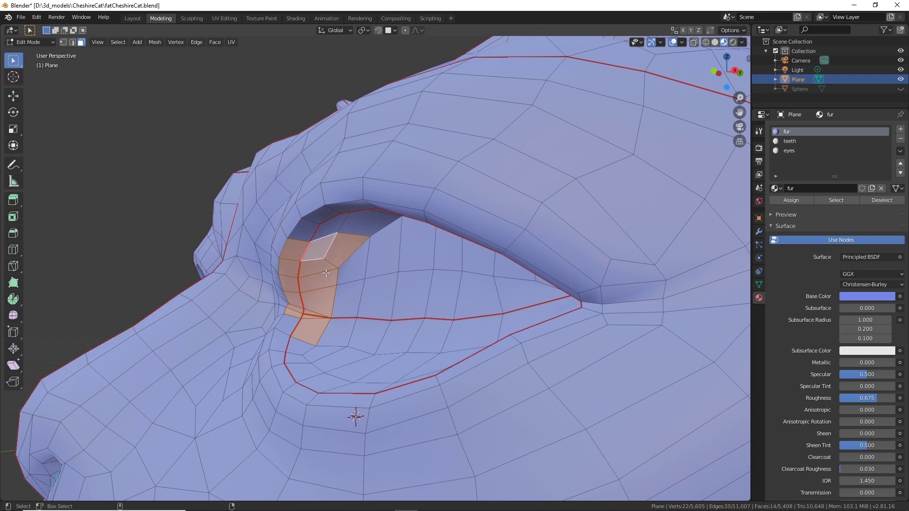
middle_drag(316, 262, 315, 213)
shift+drag(314, 213, 369, 228)
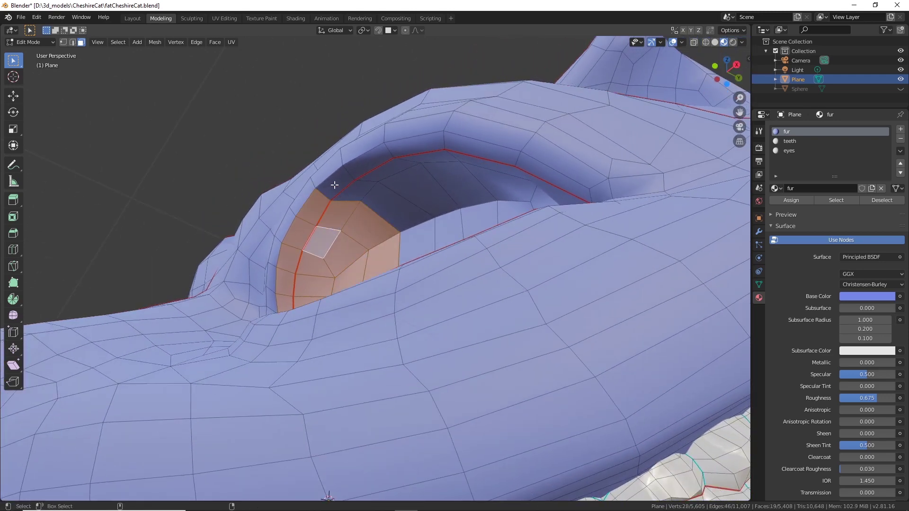
shift+drag(335, 185, 388, 205)
shift+drag(364, 164, 487, 181)
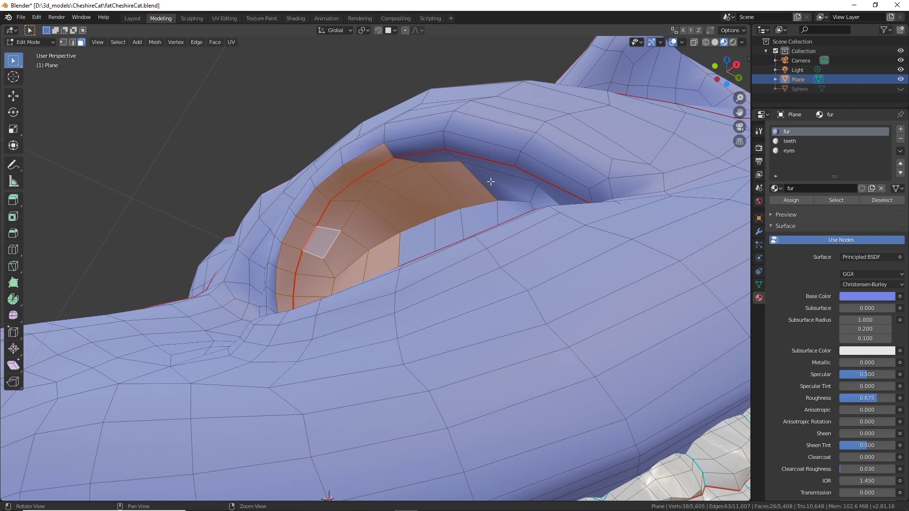
Extend the selection around the outer upper rim of the same eye socket, excluding the stray faces outside the rim.
middle_drag(487, 181, 483, 201)
shift+drag(473, 164, 566, 267)
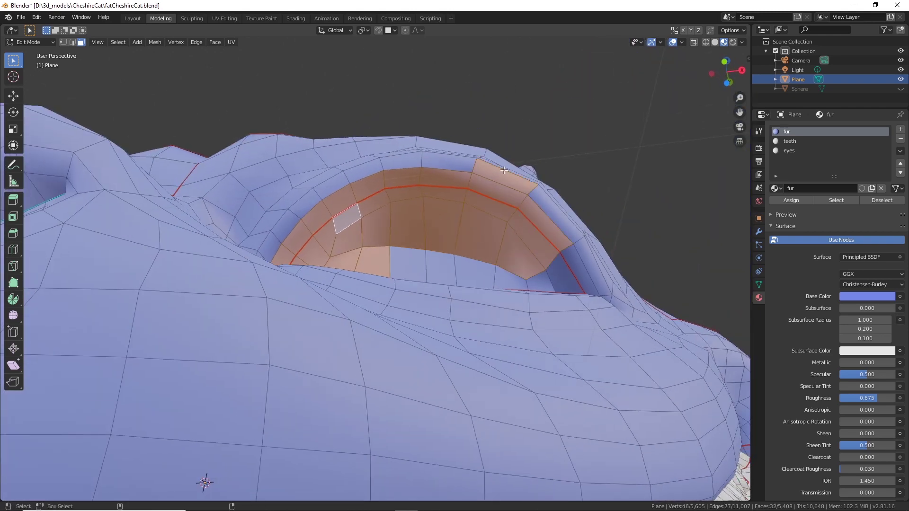
ctrl+drag(520, 183, 521, 184)
middle_drag(525, 210, 551, 267)
shift+drag(551, 254, 568, 286)
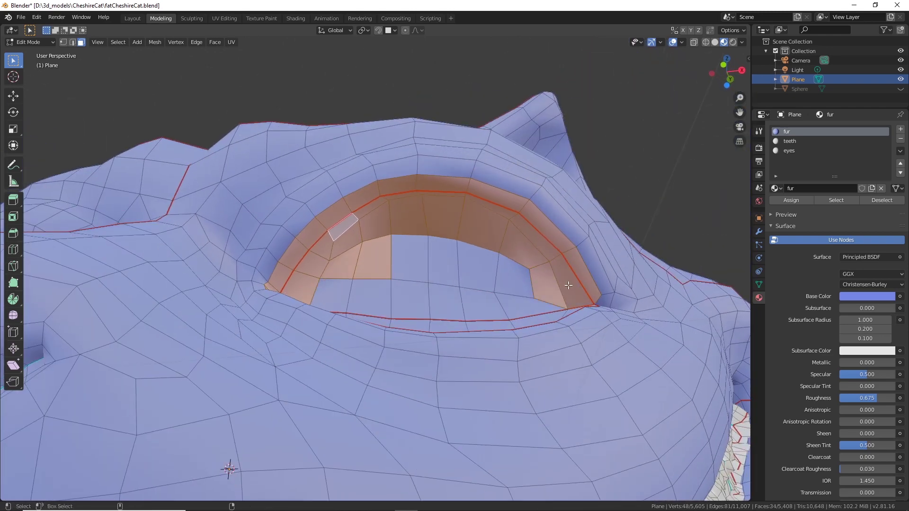
middle_drag(572, 294, 543, 316)
Add the faces at the back, lower rim and outer corner of the cat's left eye socket to the selection.
shift+drag(562, 287, 540, 309)
shift+drag(420, 253, 481, 308)
shift+drag(324, 280, 421, 356)
middle_drag(391, 322, 442, 348)
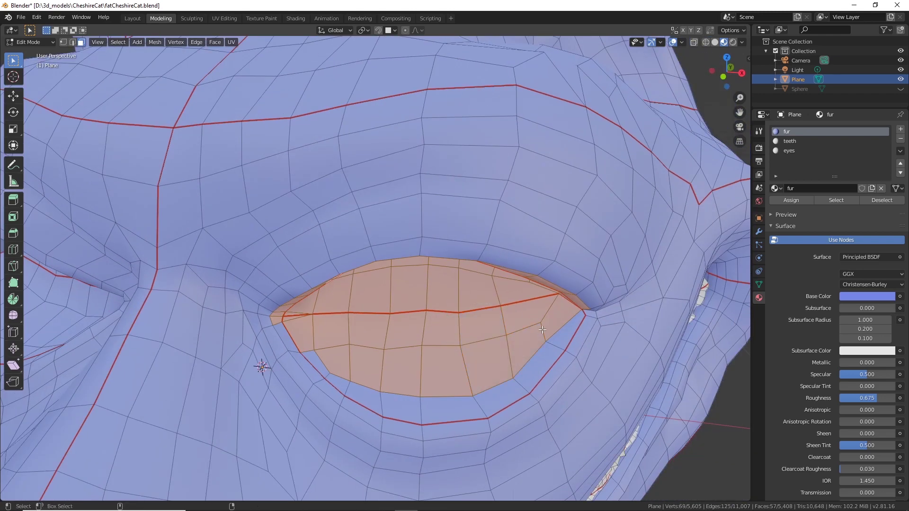
shift+drag(543, 330, 556, 356)
shift+drag(386, 413, 304, 348)
scroll(379, 360, down, 4)
middle_drag(379, 360, 383, 341)
scroll(426, 303, up, 5)
shift+middle_drag(521, 303, 421, 294)
shift+drag(420, 294, 467, 311)
Add all inner and rim faces of the cat's right eye socket to the selection, deselecting stray faces beyond the rim.
middle_drag(466, 310, 410, 299)
scroll(455, 313, down, 3)
shift+drag(385, 288, 152, 327)
shift+drag(124, 280, 145, 273)
shift+drag(111, 297, 246, 253)
shift+drag(118, 309, 312, 348)
middle_drag(312, 349, 341, 328)
ctrl+drag(400, 293, 411, 256)
middle_drag(411, 256, 397, 189)
shift+drag(142, 237, 284, 190)
shift+drag(292, 195, 358, 251)
ctrl+drag(373, 203, 378, 221)
middle_drag(378, 221, 382, 308)
scroll(444, 271, down, 4)
mouse_move(549, 298)
middle_down()
mouse_move(522, 267)
mouse_move(490, 283)
mouse_move(541, 303)
middle_up()
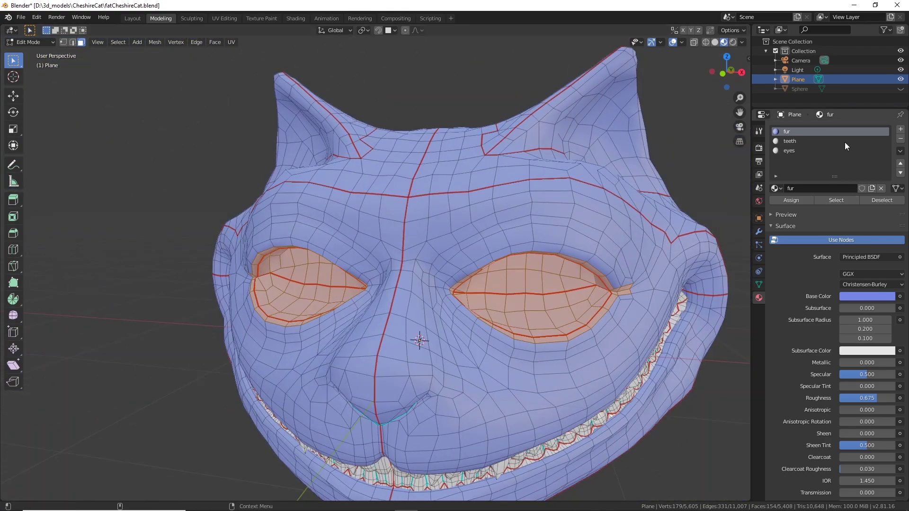
Add a fourth material slot with a new material named eyeblack and a near-black navy base colour.
click(789, 150)
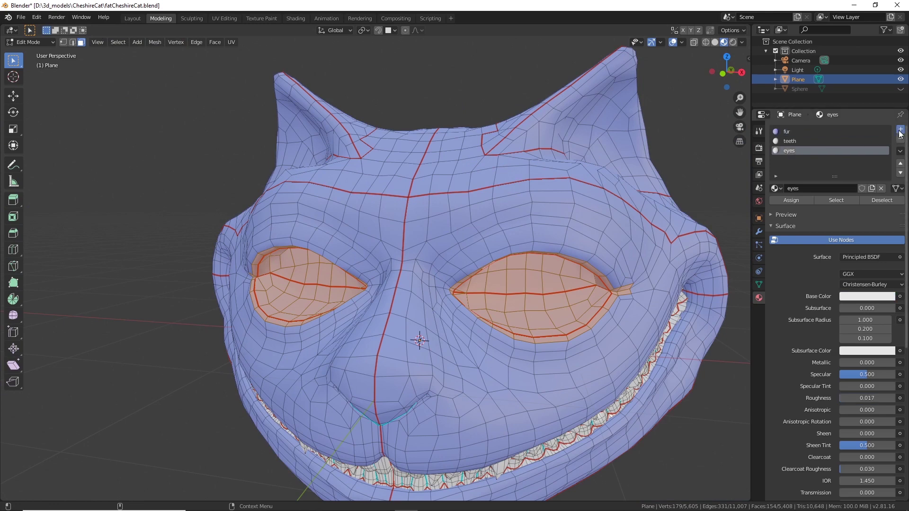
click(901, 130)
click(838, 189)
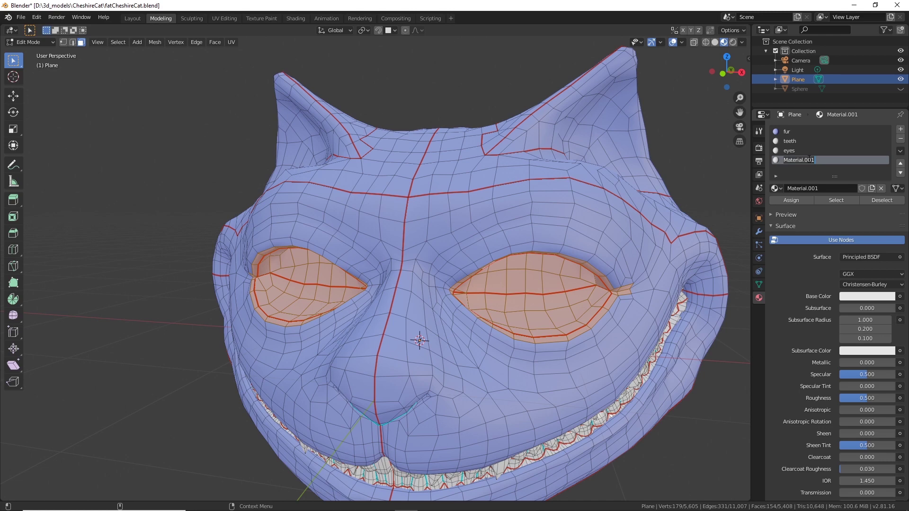
key(BackSpace)
text(eyeblack)
key(Return)
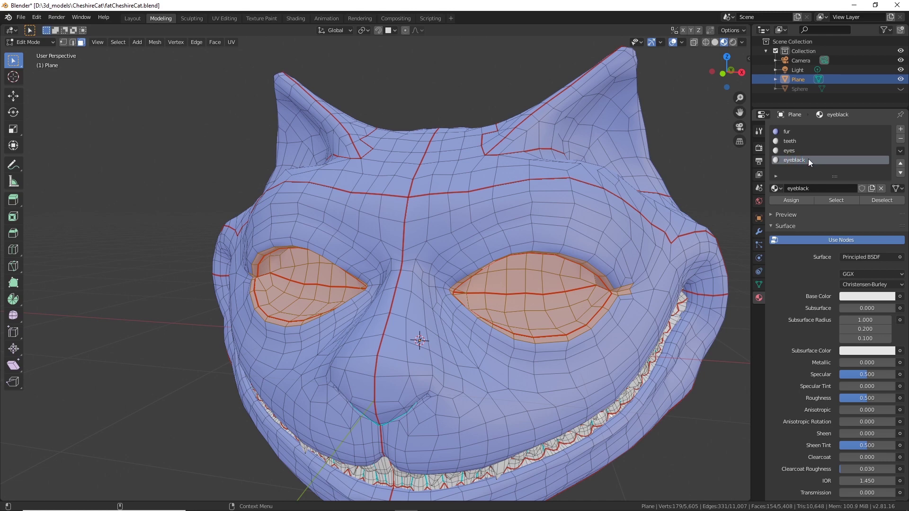
click(877, 297)
drag(864, 193, 878, 181)
drag(888, 209, 888, 220)
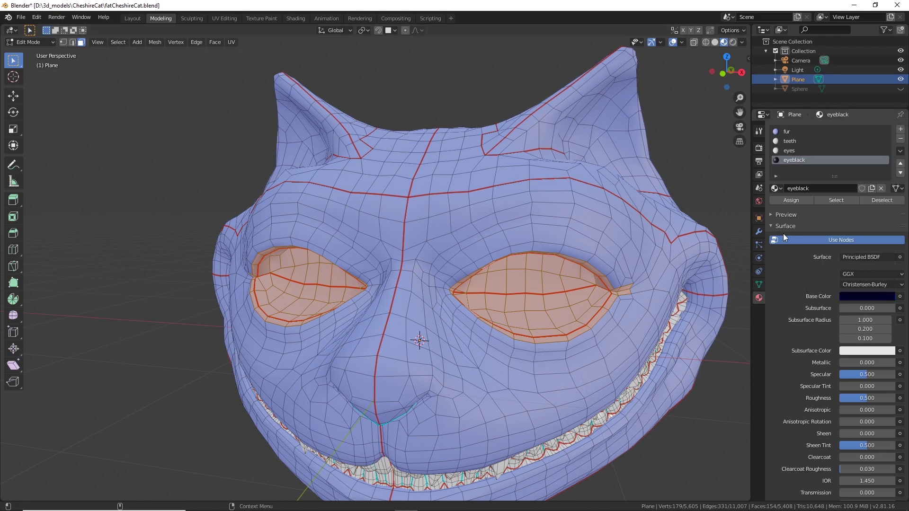
Assign eyeblack to the selected eye socket faces and set its roughness to 0.250.
click(793, 198)
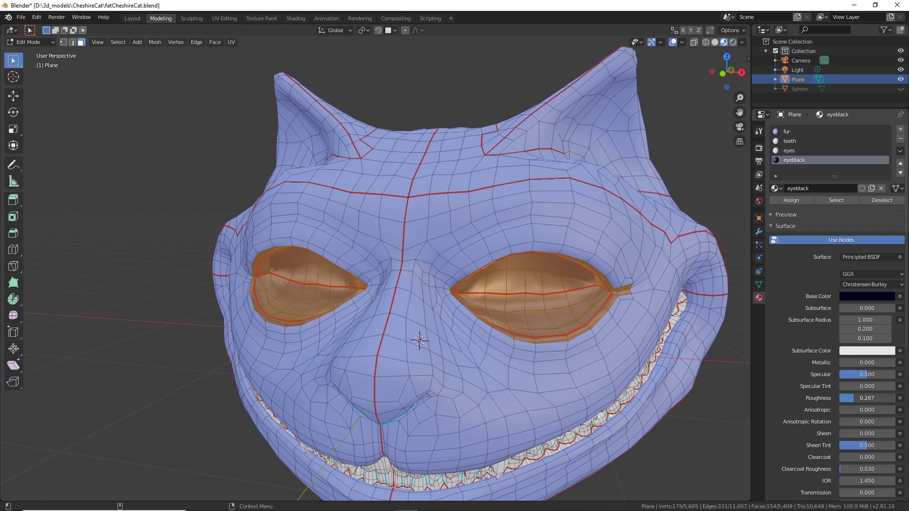
drag(856, 399, 854, 399)
mouse_move(512, 385)
middle_down()
mouse_move(481, 362)
mouse_move(513, 381)
middle_up()
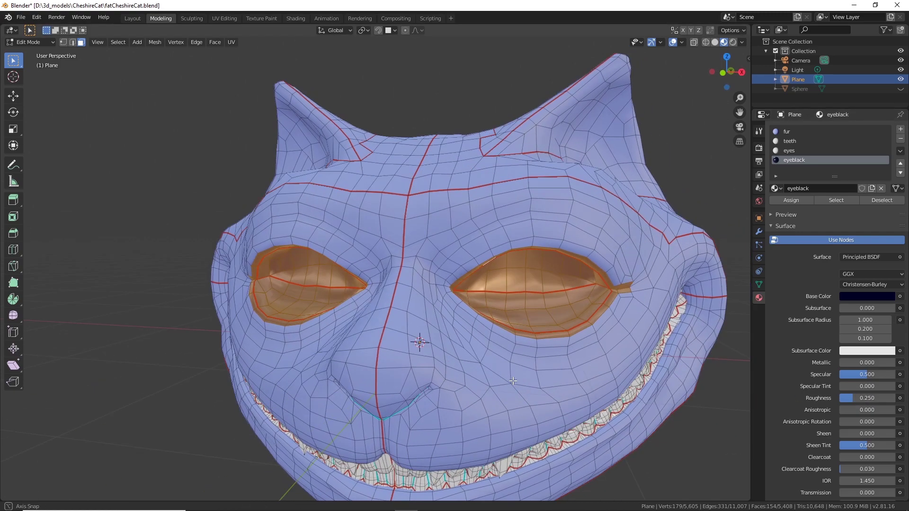
Select a face loop along the edge of the mouth and assign the eyeblack material to it.
click(167, 235)
middle_drag(399, 352, 431, 228)
middle_drag(503, 256, 320, 208)
scroll(455, 222, up, 3)
click(455, 221)
alt+click(409, 222)
click(787, 161)
click(792, 200)
Select the faces of the nose tip and the groove down to the mouth, and assign eyeblack to them.
click(428, 228)
shift+click(332, 208)
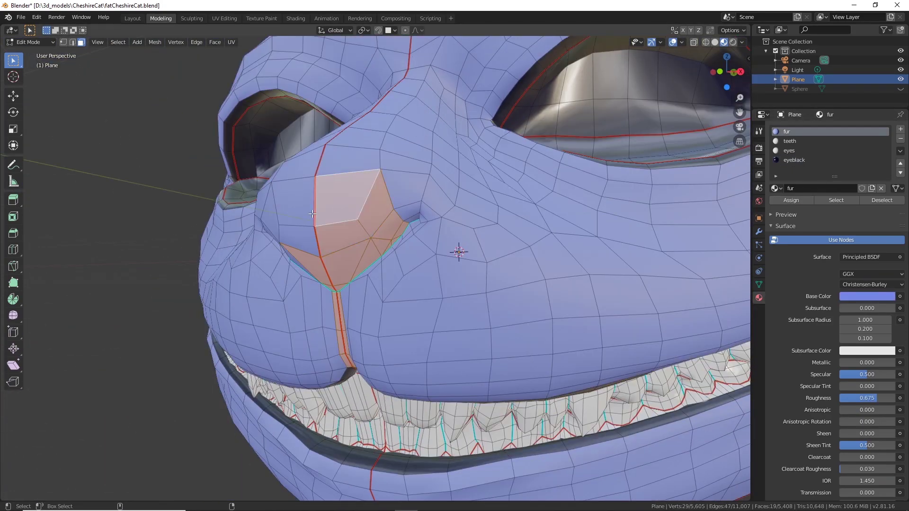
shift+click(401, 242)
middle_drag(402, 241, 350, 256)
shift+click(455, 193)
scroll(408, 256, down, 2)
click(795, 160)
click(794, 199)
Assign eyeblack to another face loop along the mouth and raise the material's roughness to 0.467.
scroll(474, 265, up, 5)
middle_drag(474, 266, 493, 270)
key(alt+a)
scroll(521, 327, down, 7)
middle_drag(521, 326, 611, 312)
alt+click(399, 345)
click(794, 160)
click(792, 200)
middle_drag(554, 444, 611, 398)
drag(853, 399, 865, 398)
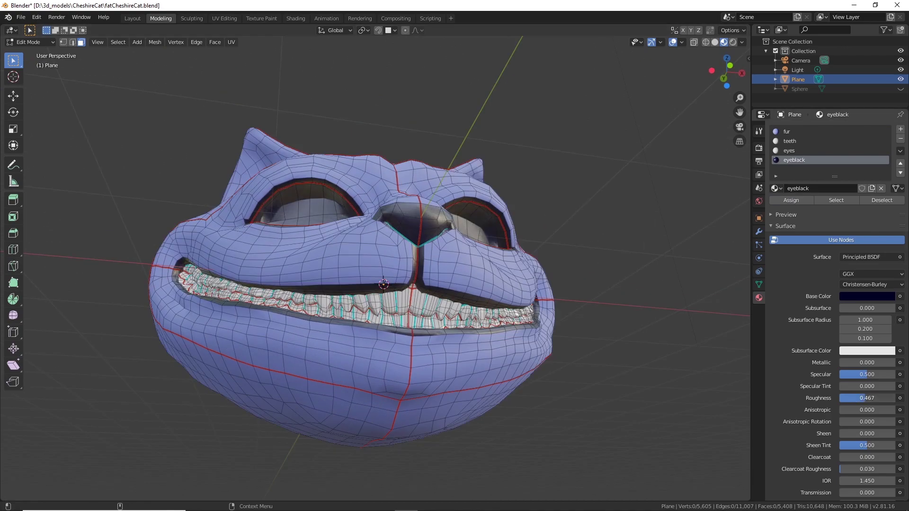
Inspect the coloured head in Object Mode and return to Edit Mode.
middle_drag(545, 332, 512, 350)
click(31, 42)
click(34, 53)
click(353, 408)
middle_drag(354, 408, 389, 455)
click(341, 237)
click(32, 43)
click(31, 63)
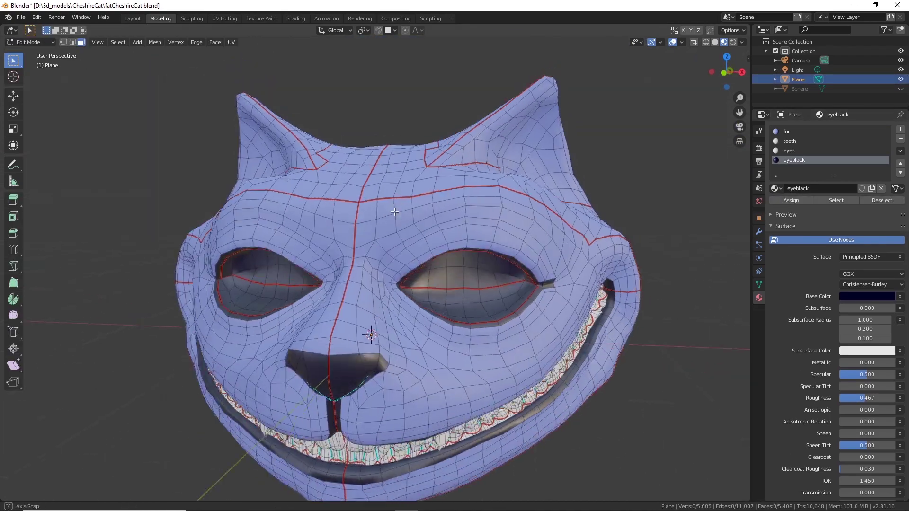
middle_drag(455, 293, 407, 280)
shift+click(416, 234)
click(305, 258)
middle_drag(455, 242, 502, 232)
ctrl+click(444, 246)
shift+click(278, 241)
ctrl+click(131, 248)
middle_drag(393, 279, 469, 272)
In edge selection, select an edge path along the brow above each eye and bevel both paths about 0.03 m wide.
click(71, 43)
ctrl+click(477, 260)
shift+click(328, 265)
ctrl+click(174, 269)
middle_drag(175, 269, 147, 258)
scroll(146, 258, up, 2)
click(14, 232)
mouse_move(333, 234)
mouse_down()
mouse_move(345, 234)
mouse_move(342, 240)
mouse_up()
middle_drag(342, 240, 386, 239)
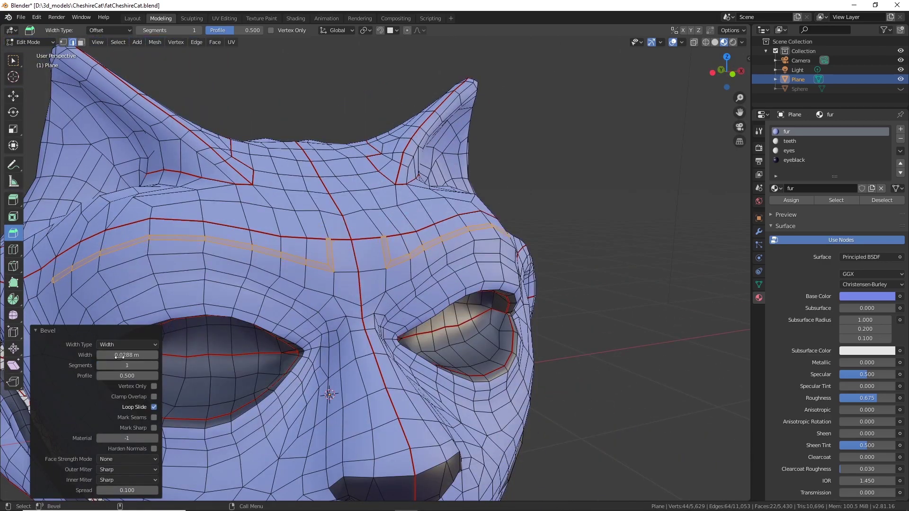
Try different width types for the bevel on the two brow lines.
click(122, 346)
click(121, 376)
click(122, 345)
click(122, 358)
click(156, 365)
click(100, 365)
In vertex selection, merge the three vertices of the small triangle at the upper inner tip of a brow strip.
middle_drag(341, 265, 284, 284)
scroll(284, 284, up, 4)
shift+middle_drag(285, 284, 592, 265)
scroll(432, 284, up, 8)
key(1)
click(345, 341)
shift+click(574, 339)
right_click(575, 340)
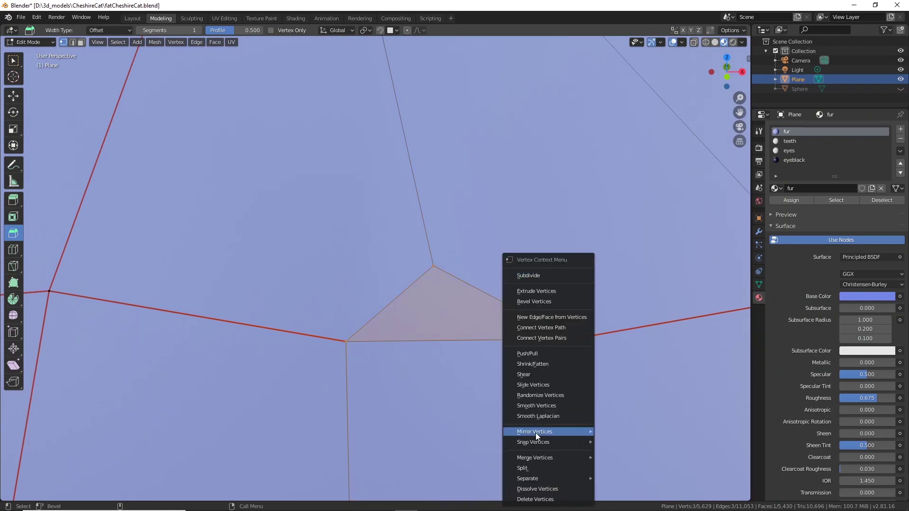
right_click(498, 341)
click(536, 423)
Merge the small end triangles at the remaining brow strip tips so each tip closes in a single vertex.
scroll(427, 308, down, 8)
click(278, 274)
middle_drag(473, 284, 592, 303)
right_click(590, 332)
click(628, 353)
right_click(309, 299)
click(348, 320)
middle_drag(473, 300, 405, 301)
In face selection, select the full strip of faces in both brows and assign the eyeblack material to them.
key(3)
click(285, 271)
shift+click(446, 261)
middle_drag(550, 284, 465, 284)
shift+click(564, 303)
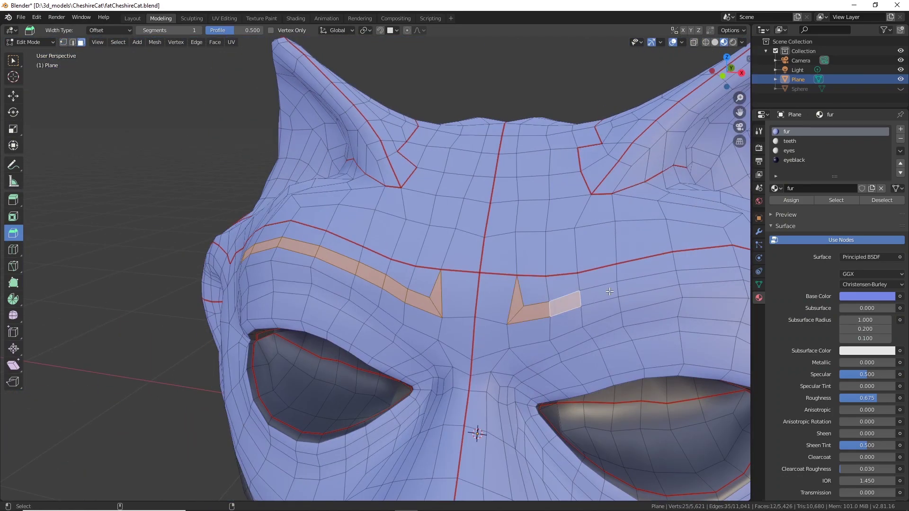
shift+click(650, 325)
click(794, 160)
click(791, 200)
In vertex selection, move the inner elbow vertices of both brows about 0.015 m up in Z and 0.008 m along Y.
scroll(474, 308, up, 2)
middle_drag(441, 332, 455, 320)
click(63, 42)
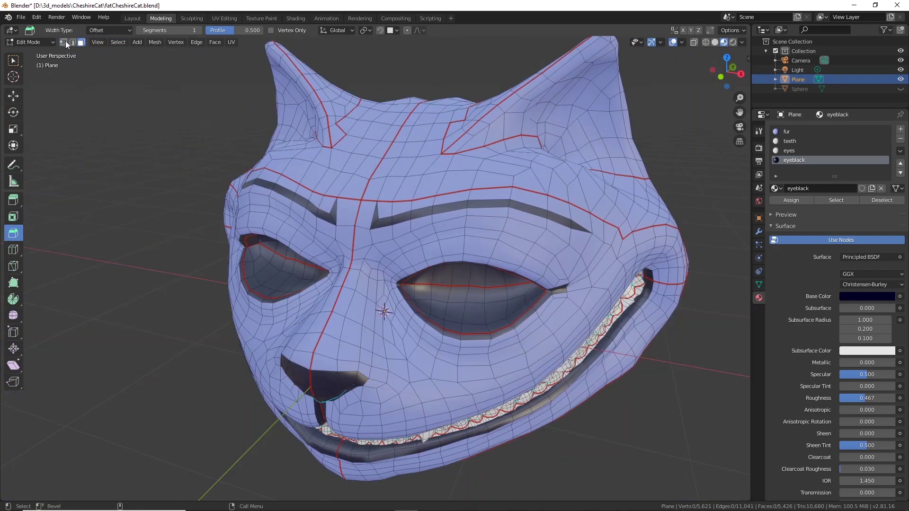
scroll(331, 213, up, 4)
click(282, 162)
click(14, 96)
drag(281, 121, 280, 113)
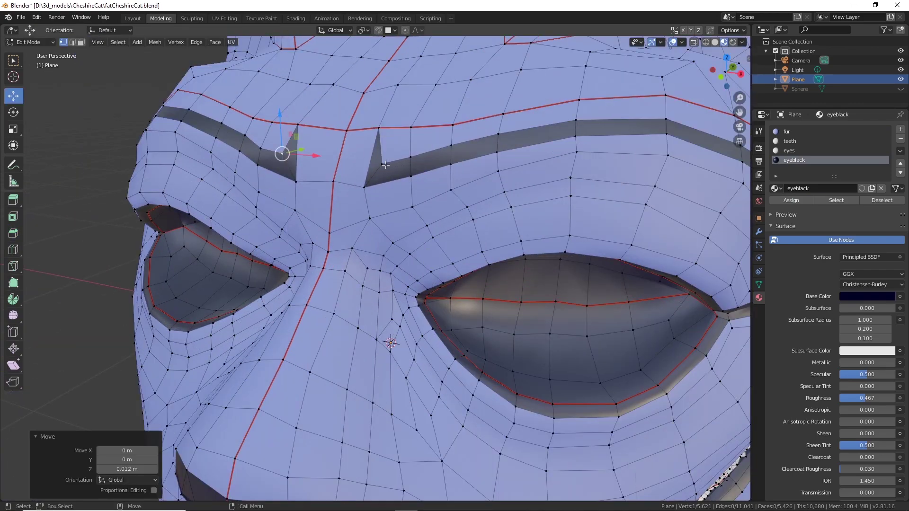
key(ctrl+z)
middle_drag(387, 170, 356, 171)
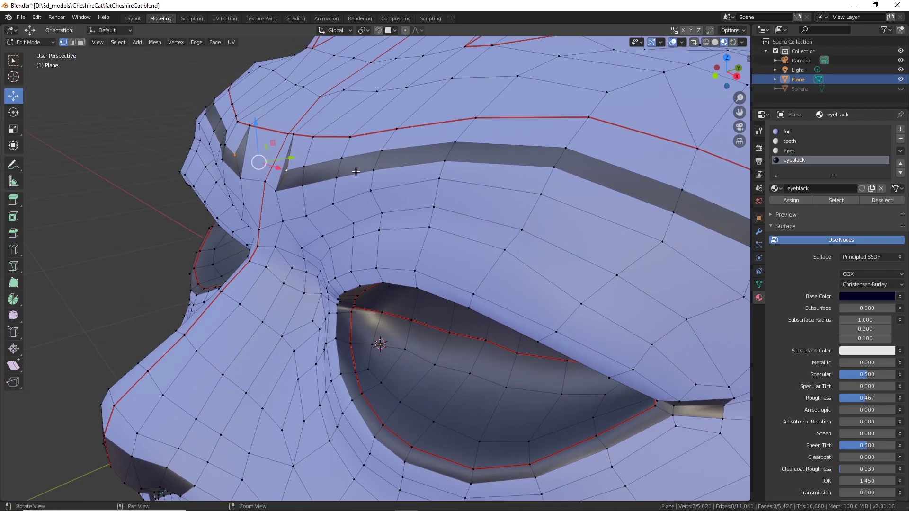
drag(257, 126, 261, 120)
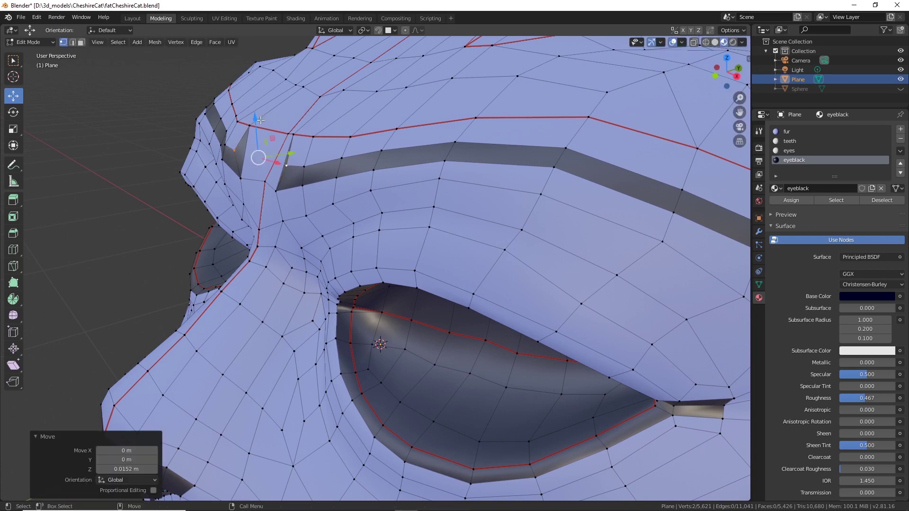
middle_drag(307, 170, 277, 163)
drag(270, 144, 274, 143)
middle_drag(285, 172, 357, 166)
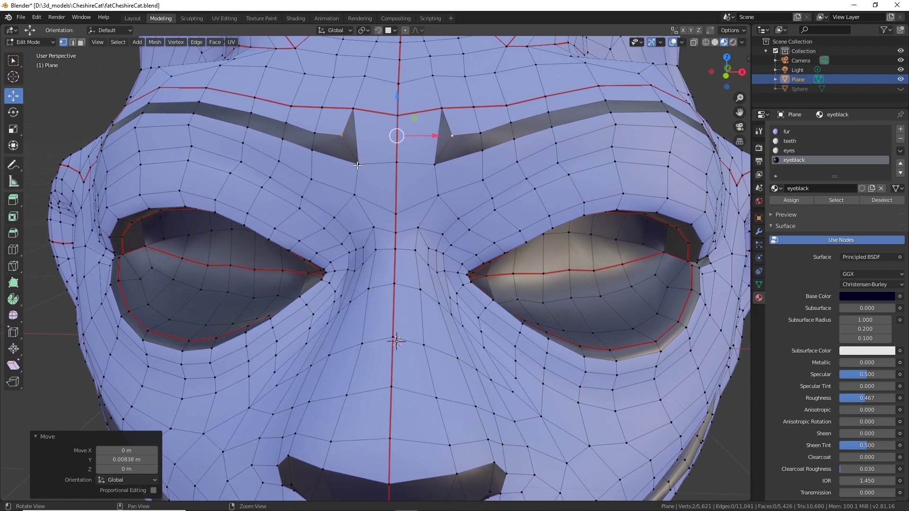
Lower the inner bottom tips of both brows about 0.027 m and raise the vertices at the top of their arches.
click(358, 167)
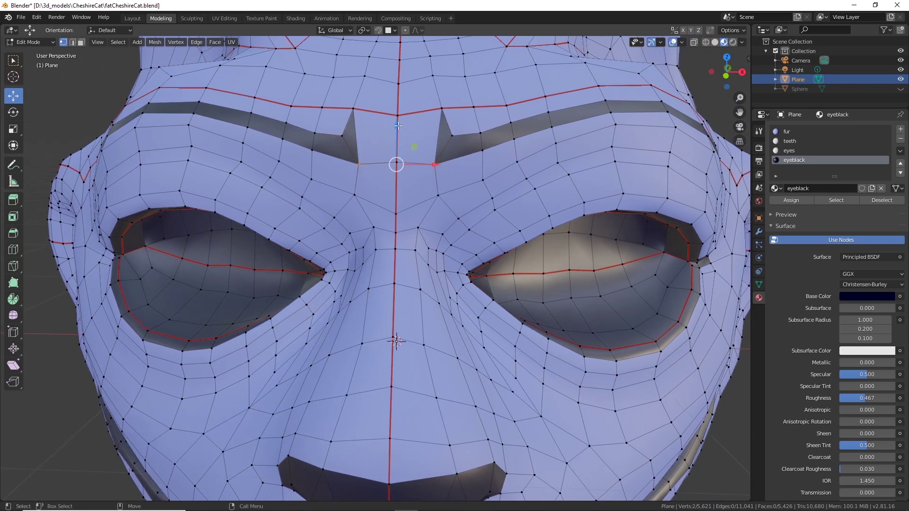
drag(398, 125, 397, 136)
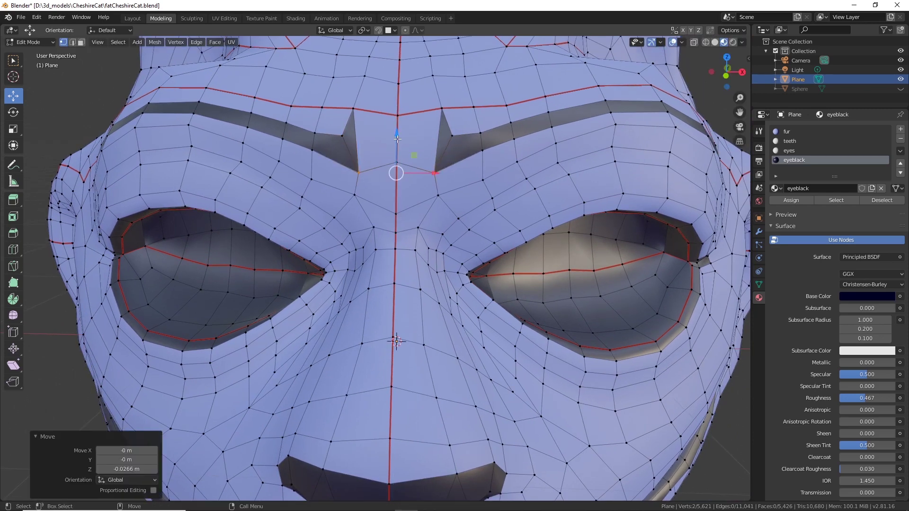
scroll(439, 182, down, 1)
alt+drag(467, 183, 441, 191)
mouse_move(545, 194)
alt+mouse_down()
mouse_move(543, 204)
mouse_move(545, 181)
mouse_move(557, 184)
alt+mouse_up()
click(525, 193)
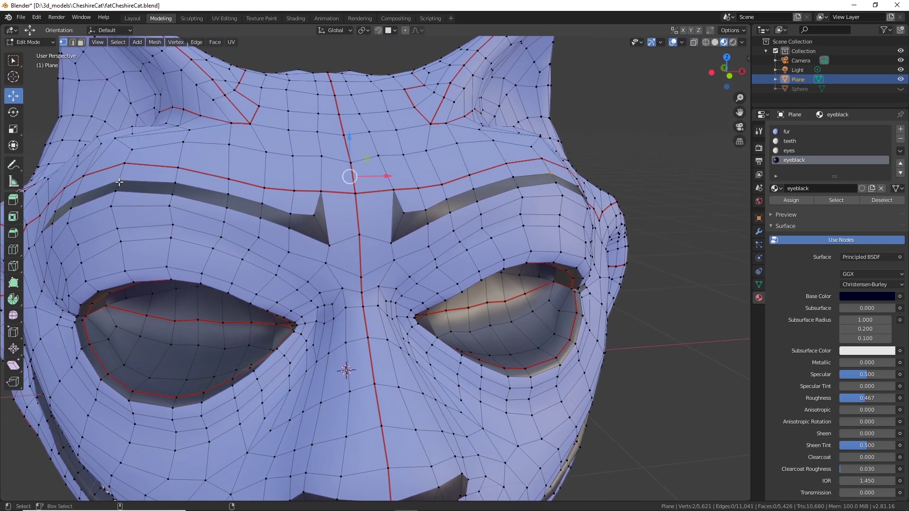
alt+drag(241, 189, 304, 186)
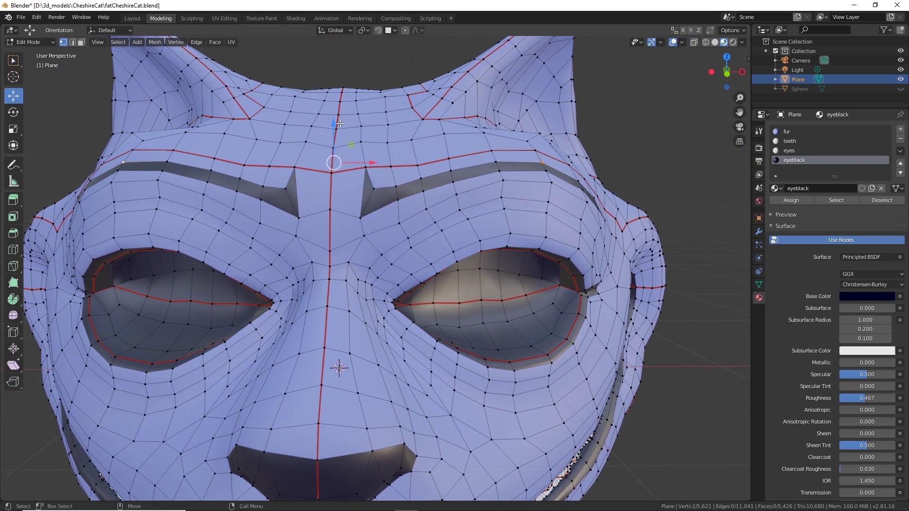
drag(336, 121, 336, 114)
Shift the brow arch vertices along Y, and move the next outer upper-edge vertices up and about 0.016 m along Y.
alt+drag(335, 115, 243, 136)
drag(325, 162, 330, 162)
alt+drag(324, 208, 414, 204)
shift+click(78, 191)
alt+drag(149, 198, 35, 200)
drag(311, 145, 313, 138)
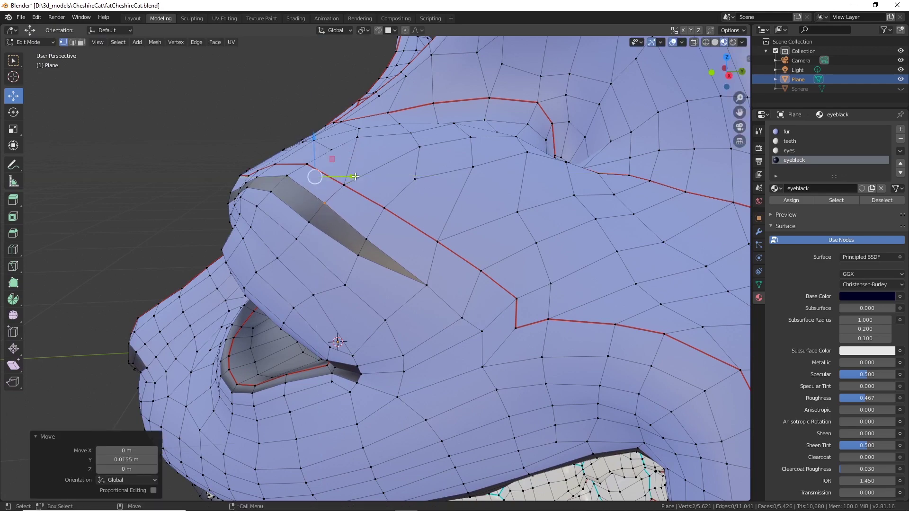
Deselect all vertices and examine the reshaped brows and the eye's fit in Object Mode.
alt+drag(355, 210, 621, 232)
scroll(481, 230, down, 2)
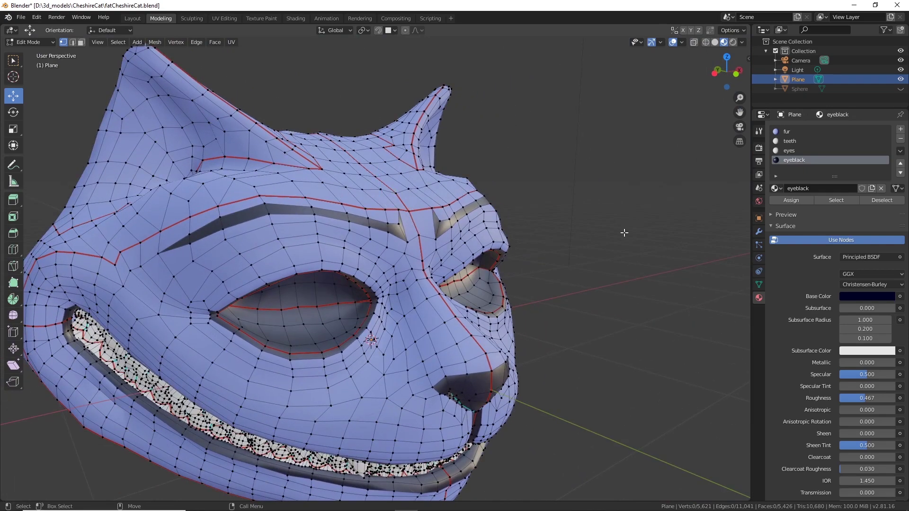
click(623, 231)
scroll(627, 281, down, 3)
alt+drag(627, 281, 572, 286)
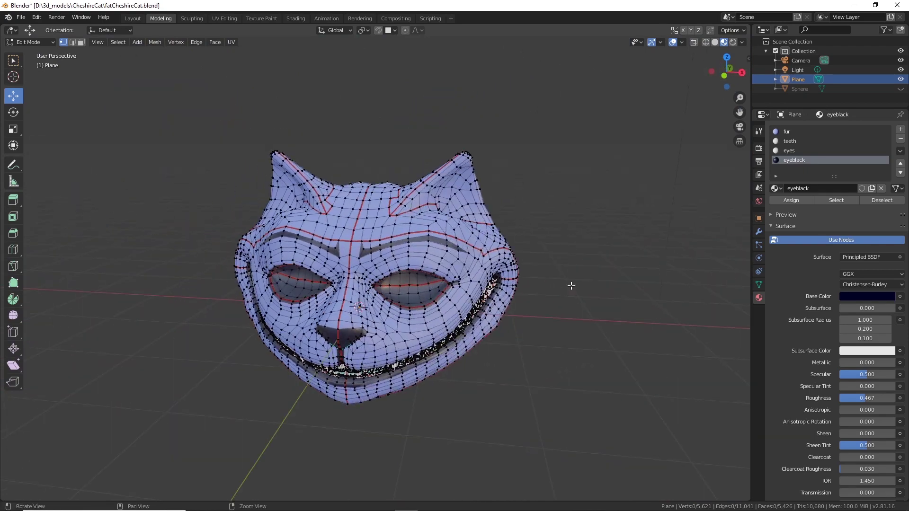
click(41, 42)
click(38, 53)
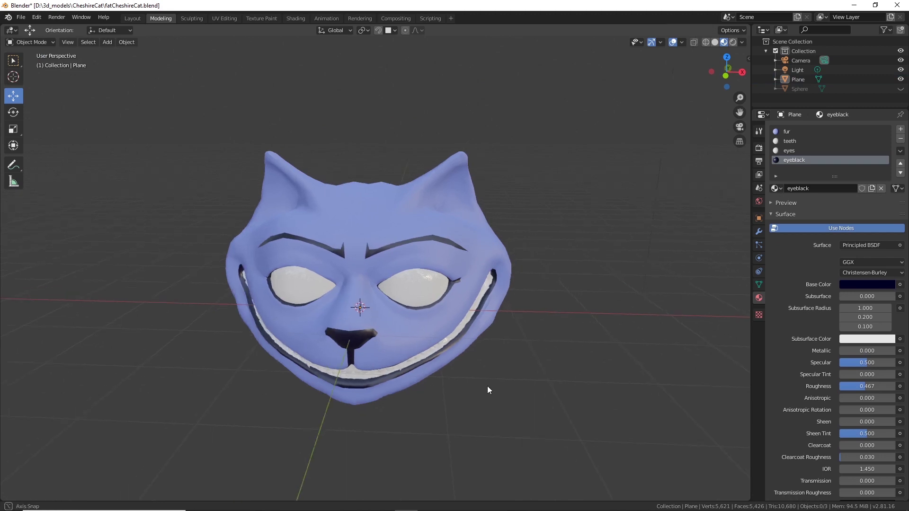
middle_drag(489, 389, 388, 251)
scroll(397, 279, up, 5)
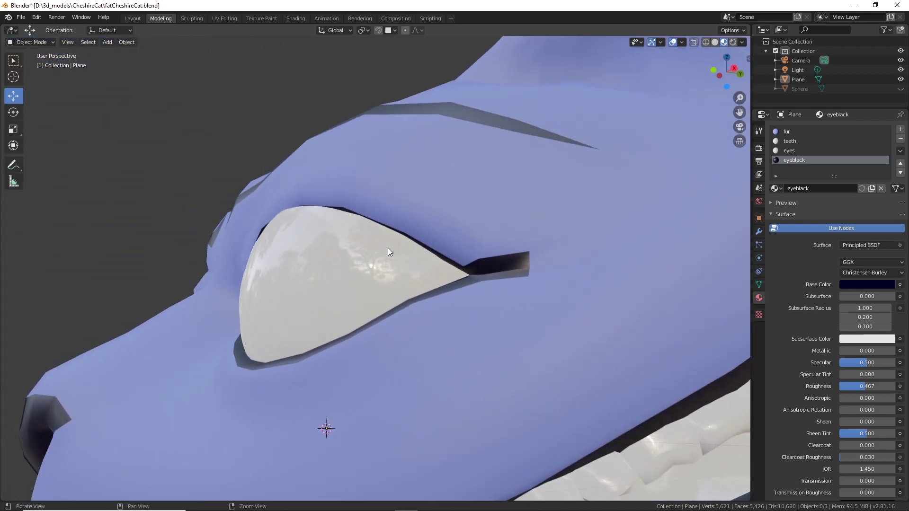
Select the head, open it in the Sculpting workspace and examine the eye socket from the side.
click(28, 42)
click(33, 42)
click(255, 209)
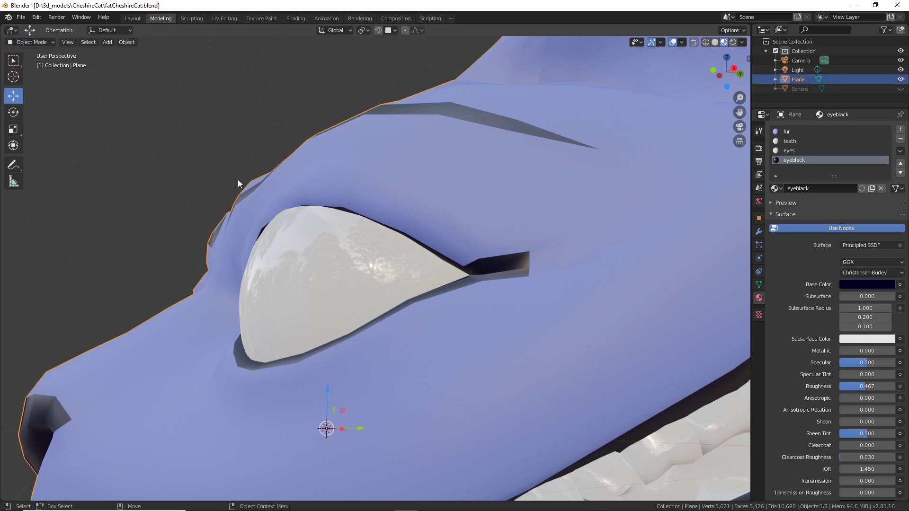
click(203, 18)
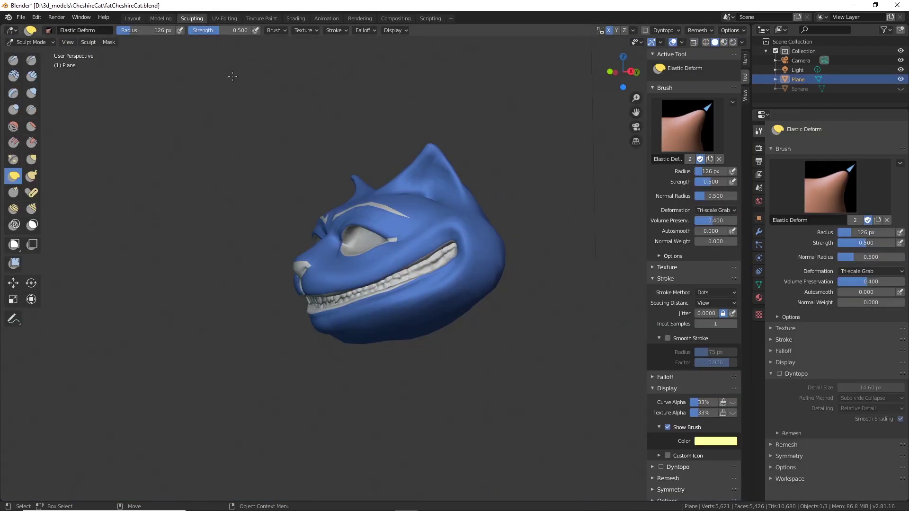
middle_drag(325, 199, 319, 179)
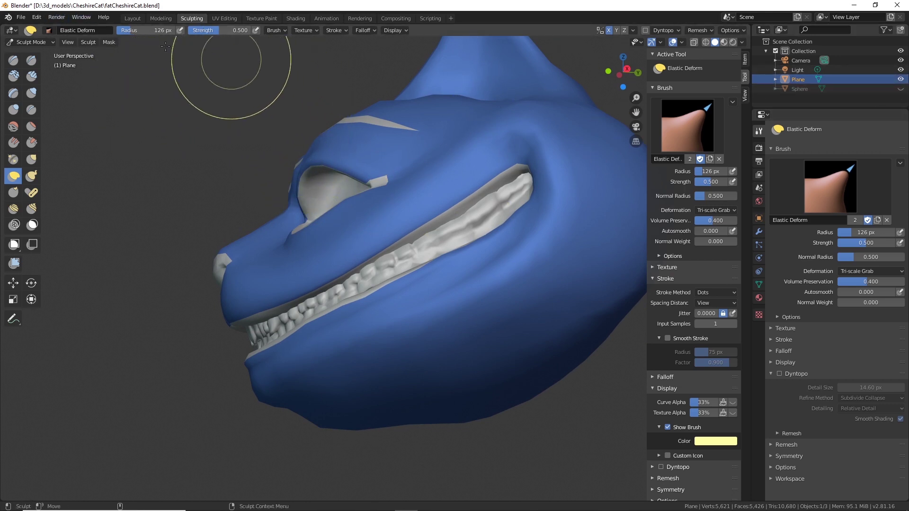
Return to the Modeling workspace and reveal the hidden eyeball geometry in Edit Mode.
click(161, 18)
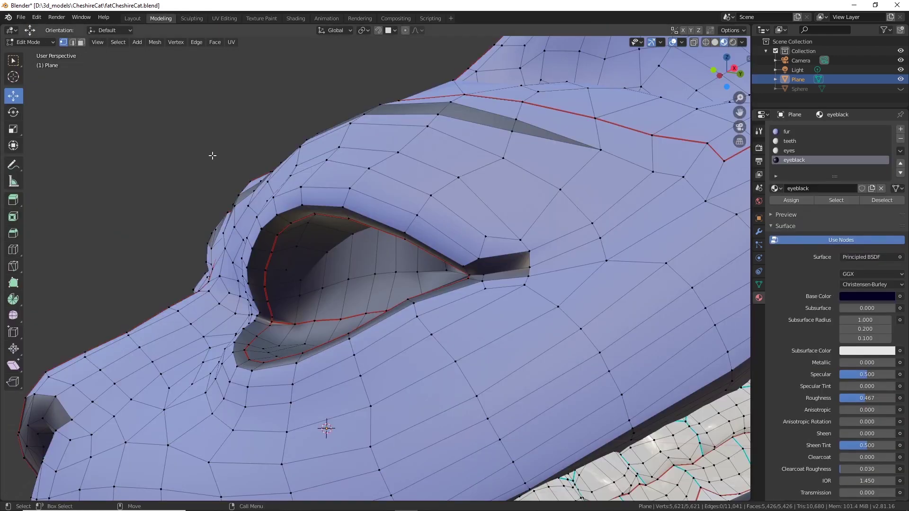
click(39, 42)
click(154, 42)
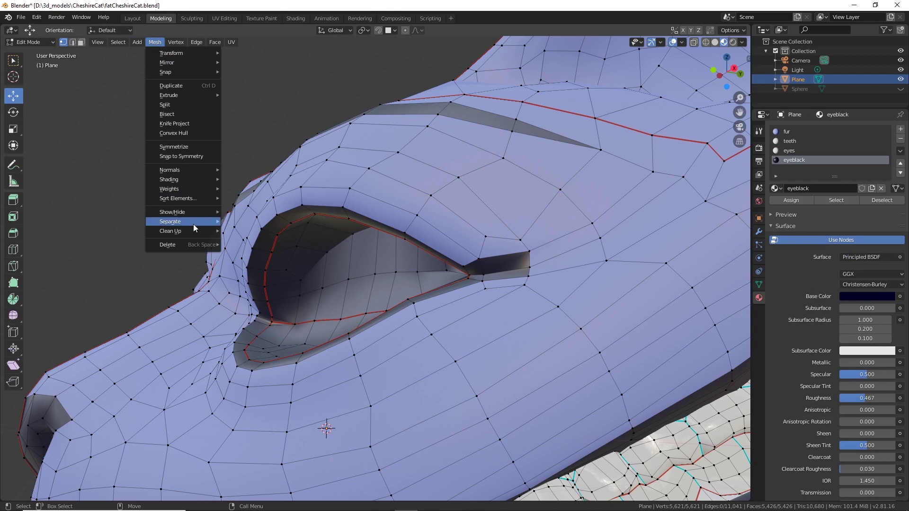
mouse_move(216, 214)
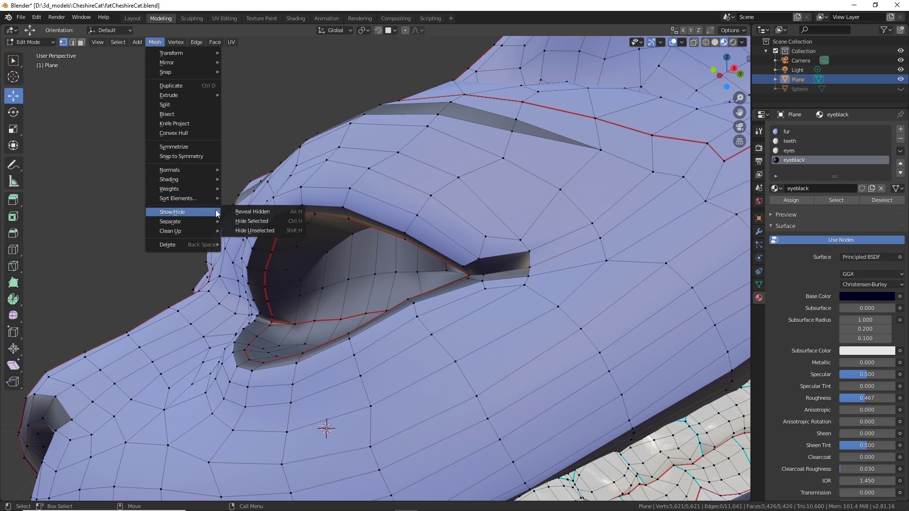
click(251, 212)
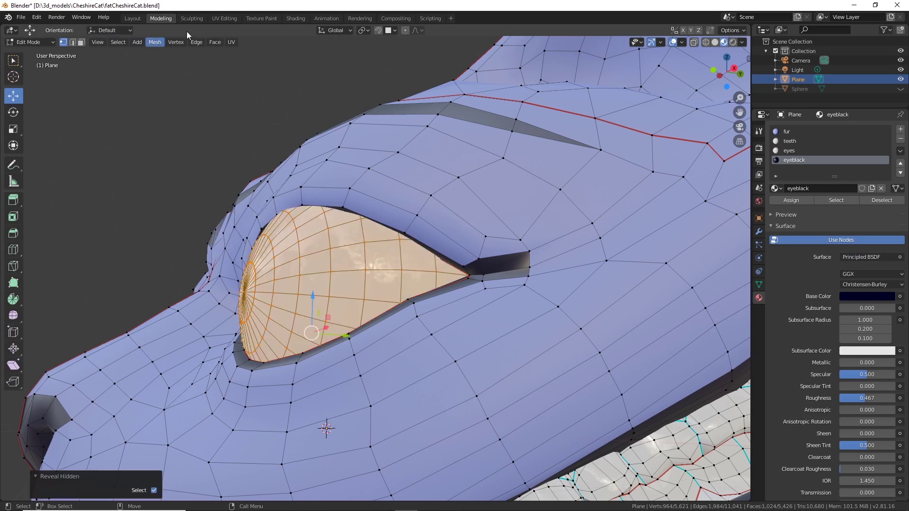
In the Sculpting workspace, adjust the upper eyelid around the visible eyeball with the Elastic Deform brush and check it from several angles.
click(192, 18)
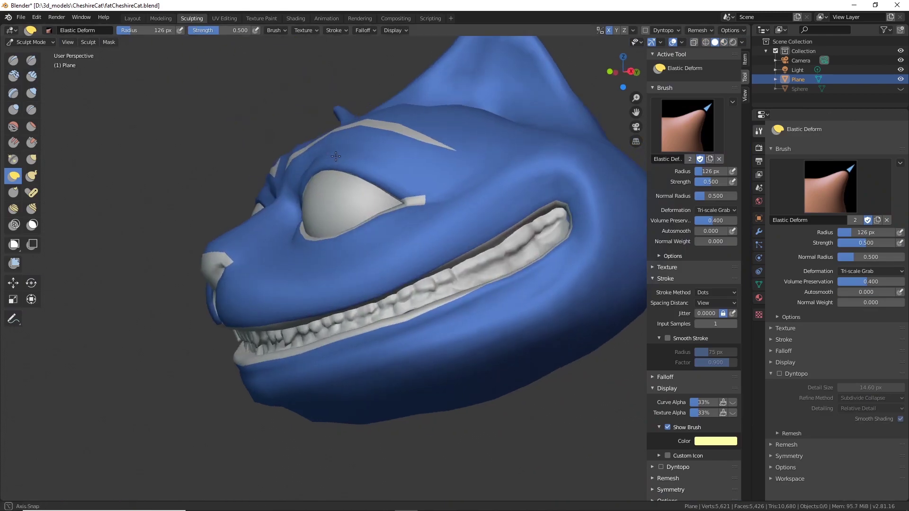
mouse_move(336, 156)
middle_down()
mouse_move(349, 144)
mouse_move(315, 117)
mouse_move(354, 105)
mouse_move(358, 175)
mouse_move(339, 180)
middle_up()
scroll(326, 117, up, 3)
scroll(357, 176, up, 1)
drag(320, 155, 317, 152)
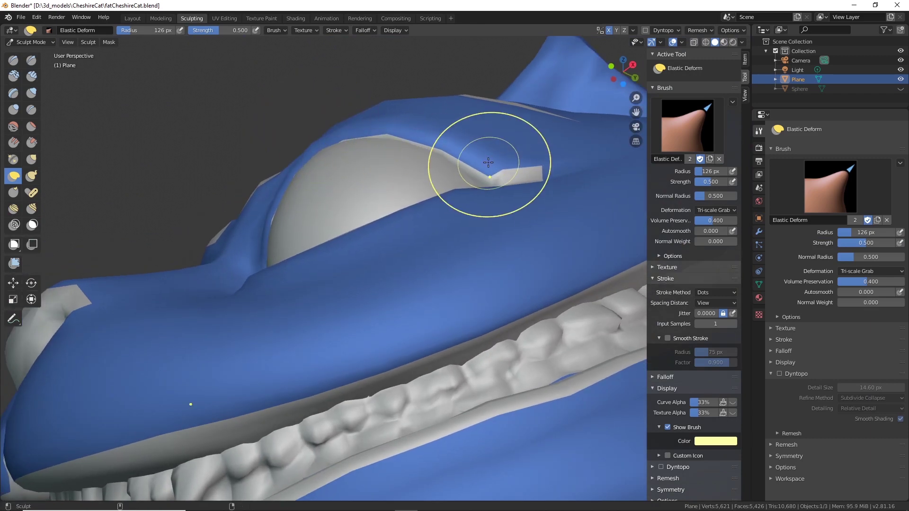
middle_drag(488, 163, 434, 168)
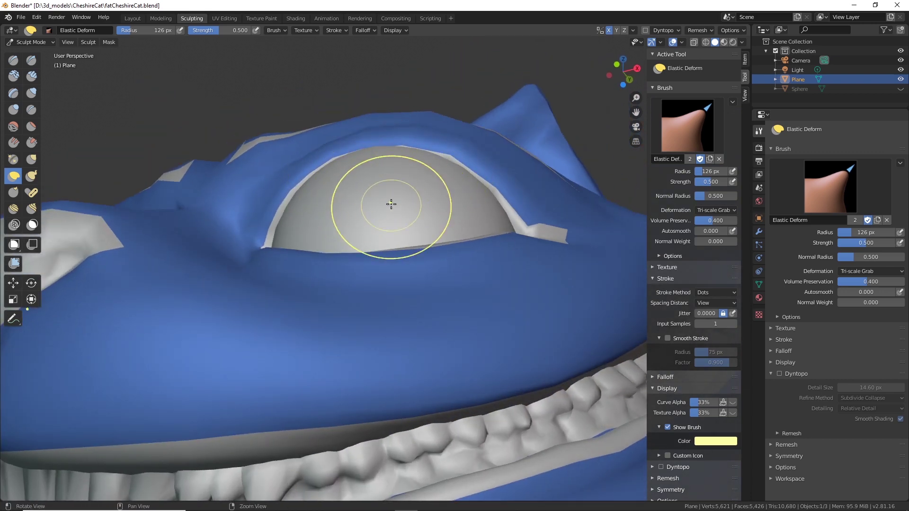
mouse_move(391, 200)
middle_down()
mouse_move(417, 229)
mouse_move(377, 254)
mouse_move(375, 207)
mouse_move(393, 198)
middle_up()
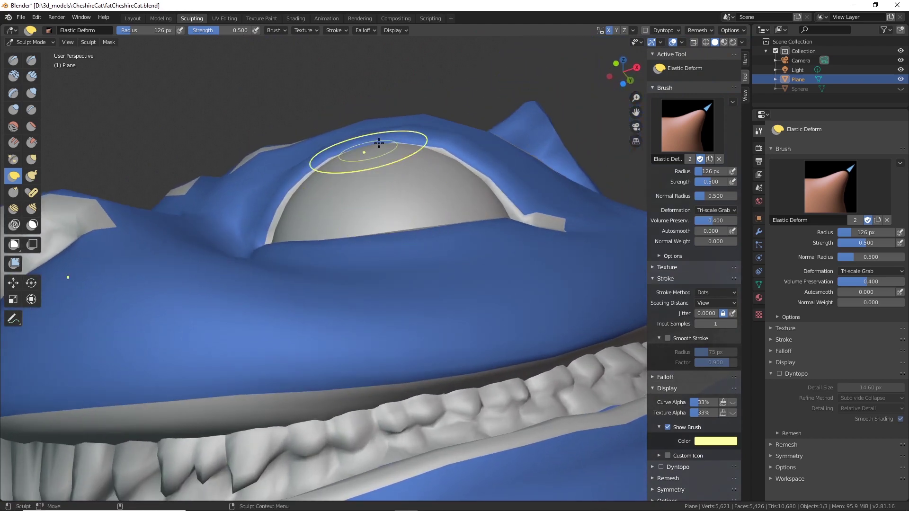
middle_drag(381, 156, 385, 204)
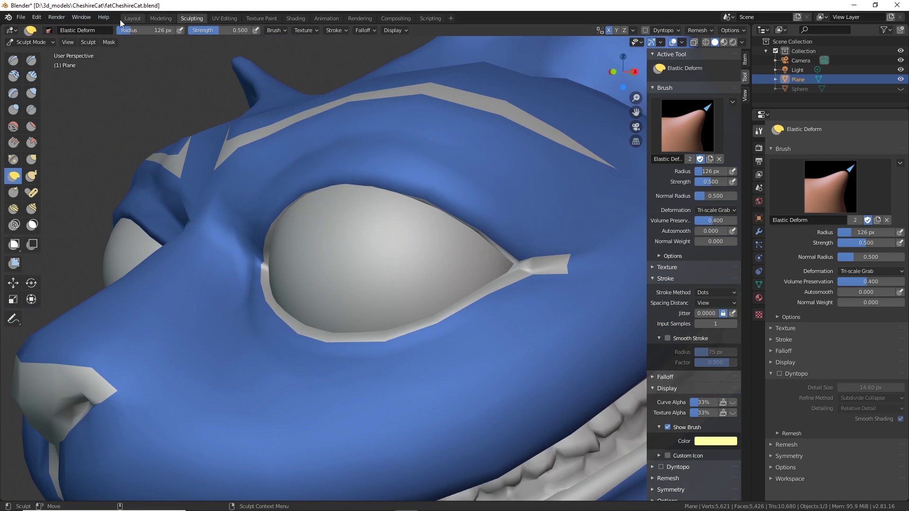
Return to the Modeling workspace and hide the selected eyeballs.
click(169, 18)
middle_drag(360, 247, 401, 276)
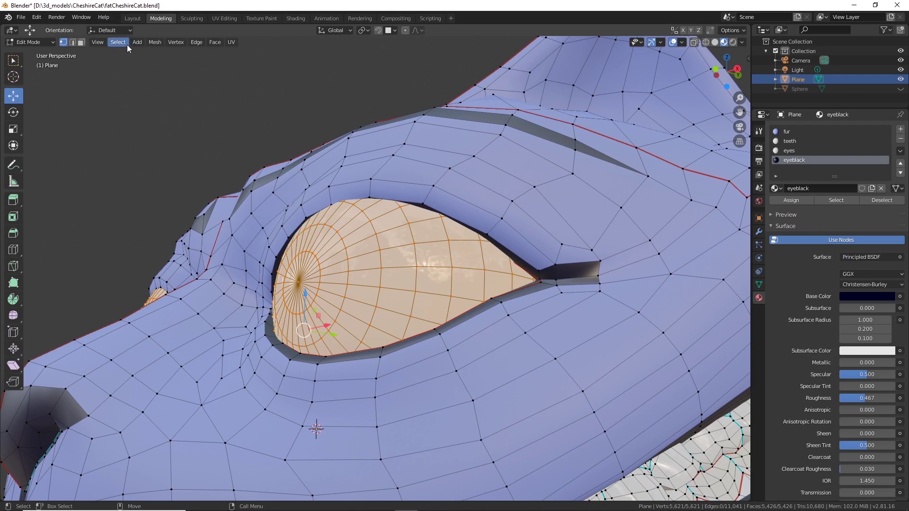
click(152, 42)
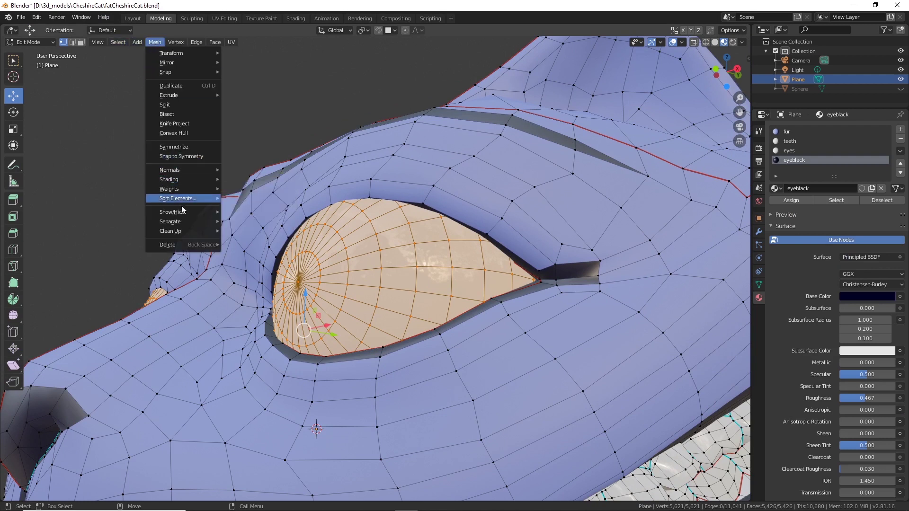
mouse_move(182, 204)
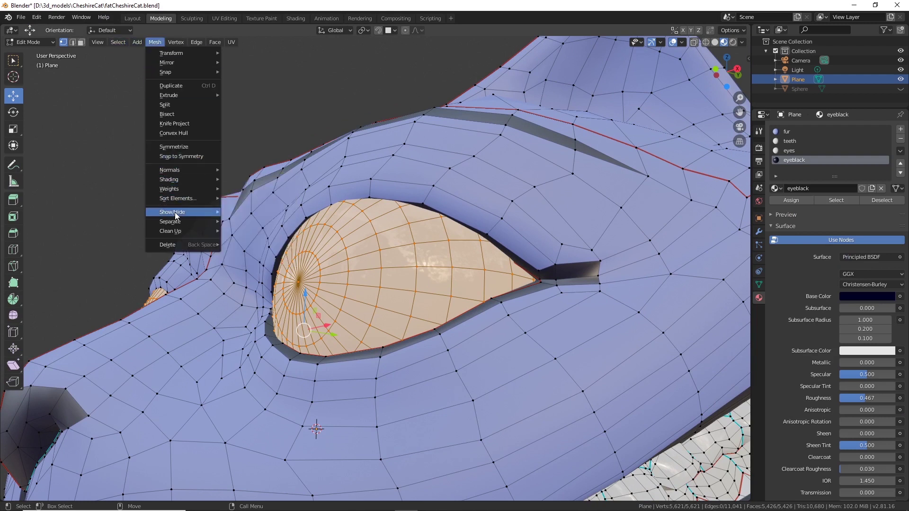
click(257, 222)
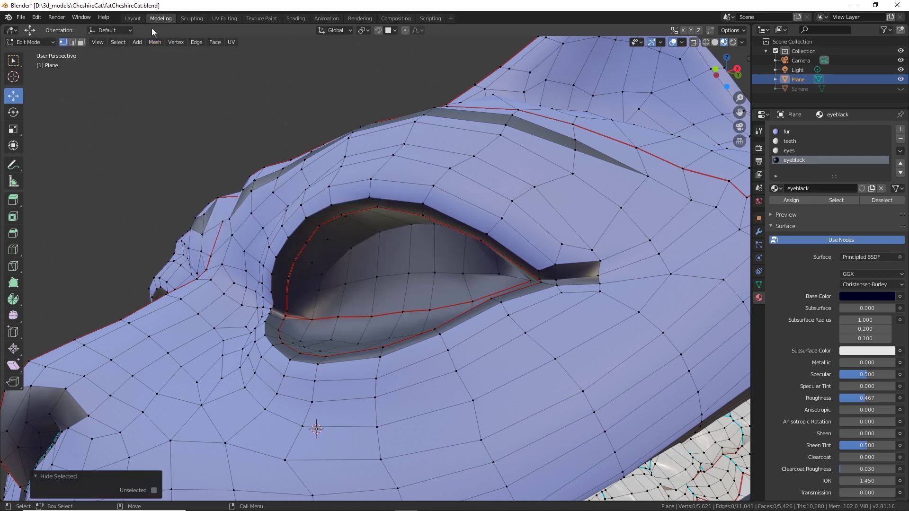
Reshape the upper eyelid rim with Elastic Deform while the eyeballs are hidden, and return to the Modeling workspace.
click(194, 18)
middle_drag(257, 60, 355, 137)
drag(355, 151, 352, 135)
mouse_move(356, 145)
middle_down()
mouse_move(354, 207)
mouse_move(317, 227)
mouse_move(306, 211)
middle_up()
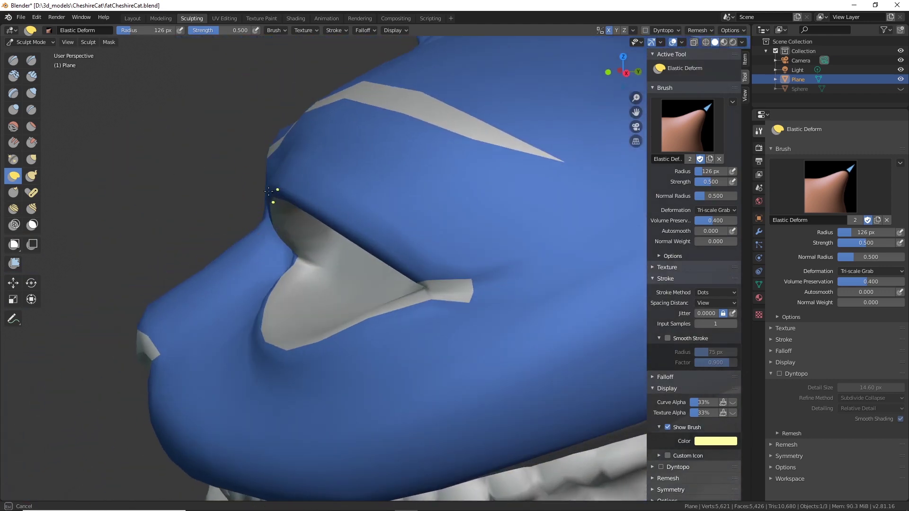
drag(259, 192, 259, 193)
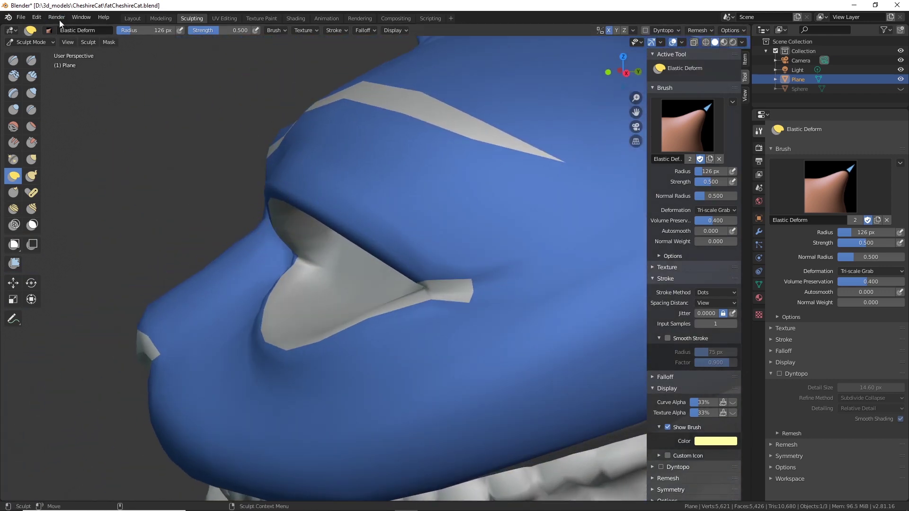
click(161, 18)
middle_drag(283, 184, 328, 123)
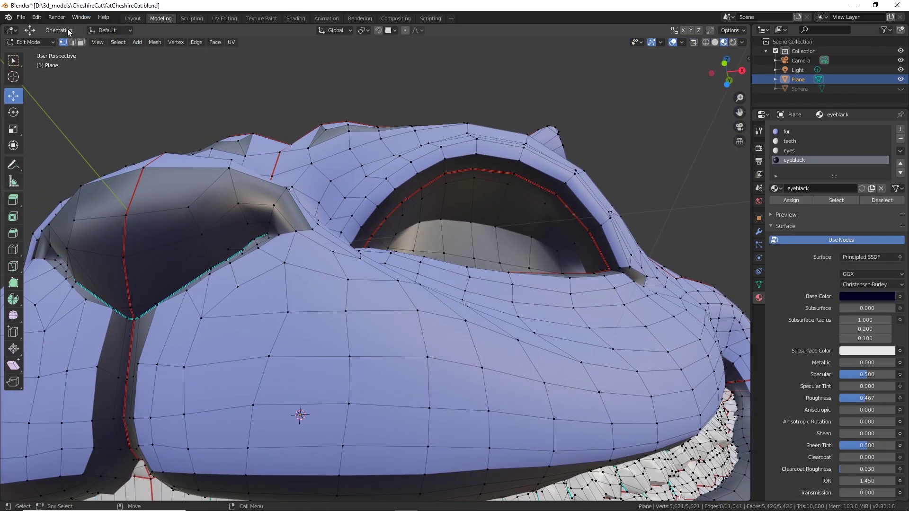
Reveal the hidden eyeball geometry in Edit Mode and check how the eyelids fit around it.
click(156, 43)
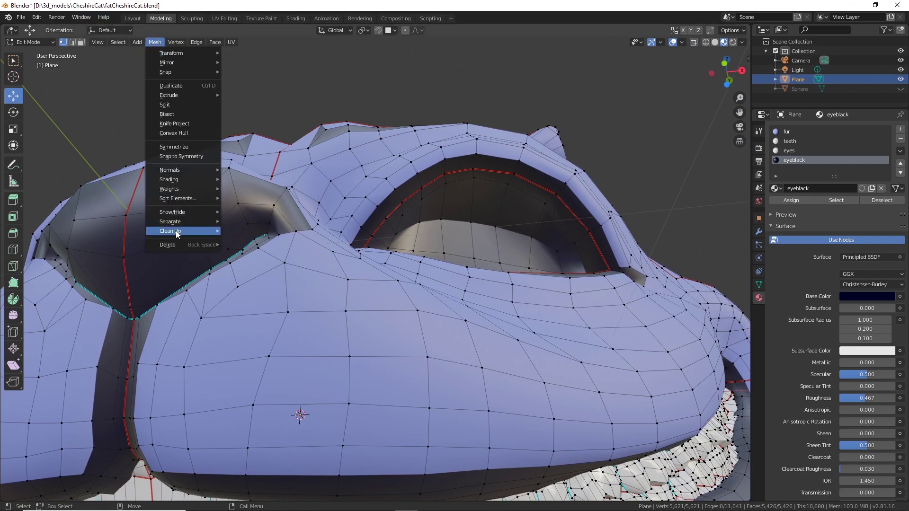
mouse_move(187, 211)
click(263, 212)
middle_drag(360, 265, 451, 255)
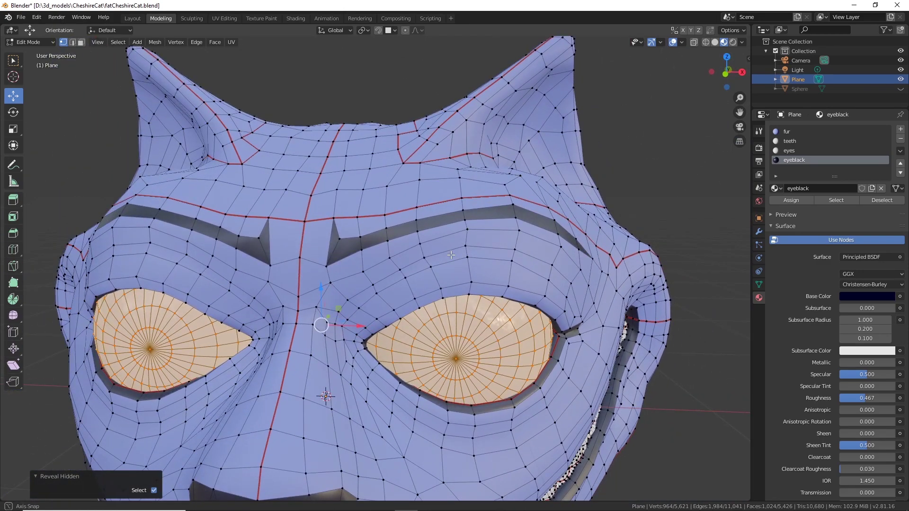
In the Sculpting workspace, try an Elastic Deform stroke over the visible eyeball and undo it.
click(203, 21)
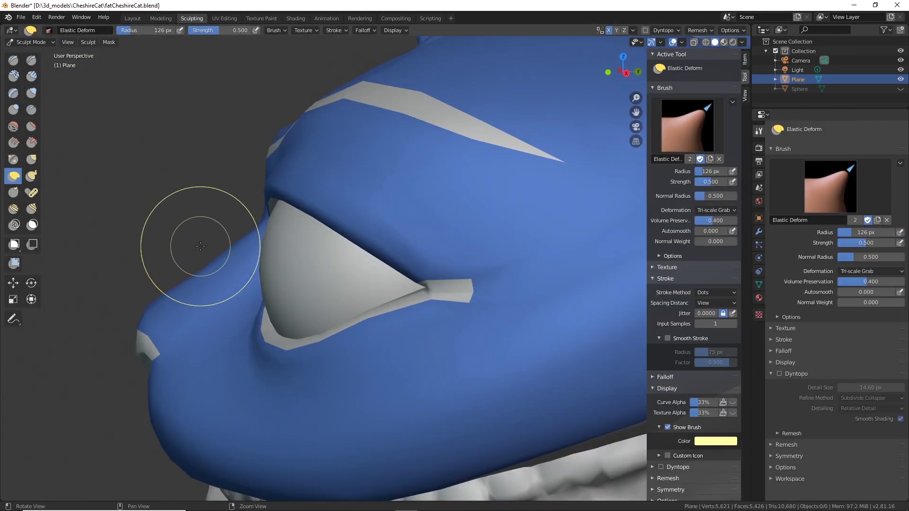
mouse_move(200, 246)
middle_down()
mouse_move(262, 258)
mouse_move(243, 260)
middle_up()
mouse_move(384, 259)
mouse_down()
mouse_move(353, 257)
mouse_move(365, 256)
mouse_up()
key(ctrl+z)
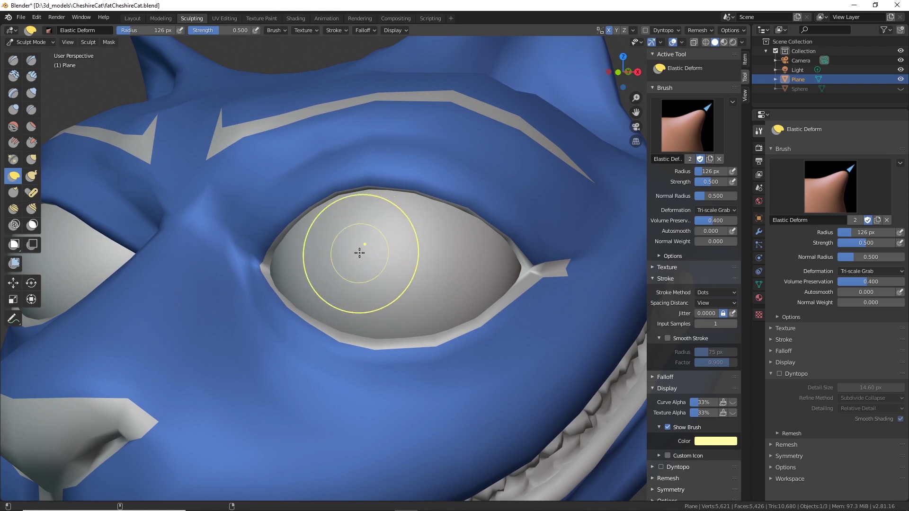
Choose the Mask brush, undo a trial mask stroke on the eyeball, and enable Topology Automasking for the brush.
click(33, 226)
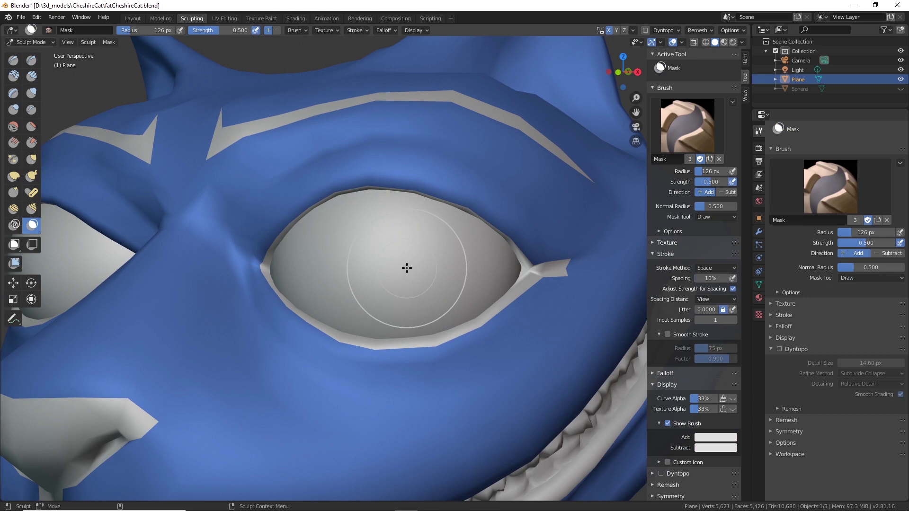
mouse_move(407, 268)
mouse_down()
mouse_move(387, 270)
mouse_move(359, 205)
mouse_move(389, 208)
mouse_up()
key(ctrl+z)
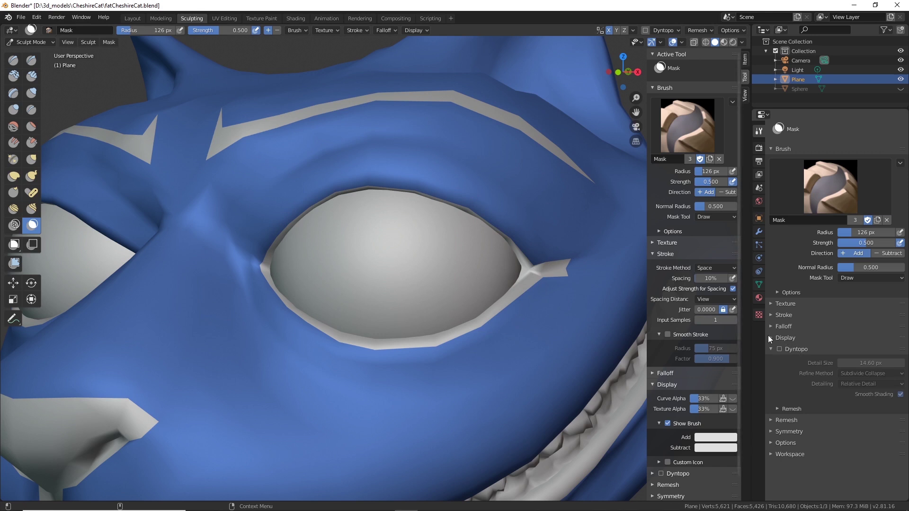
click(778, 293)
click(778, 291)
click(782, 291)
click(901, 306)
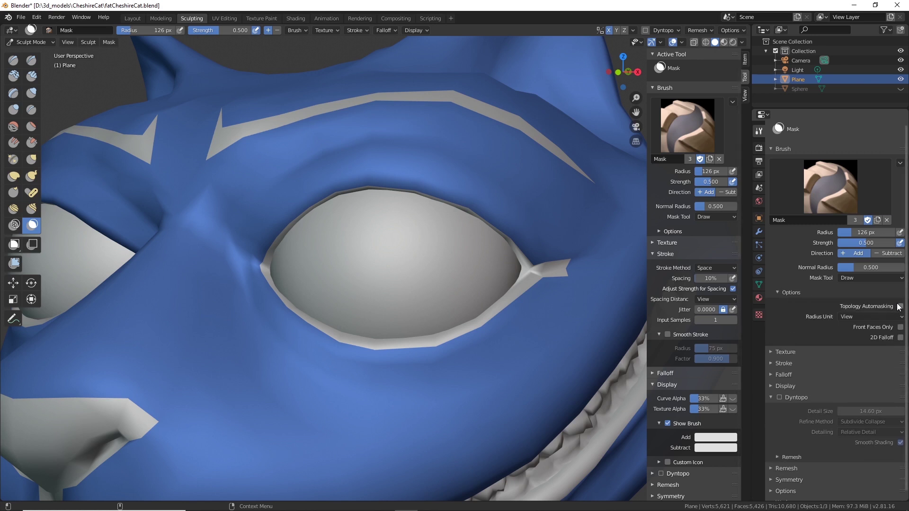
Paint a mask over the eyeballs' surface with the Mask brush, covering the front and the parts facing inside the head.
mouse_move(378, 240)
mouse_down()
mouse_move(398, 211)
mouse_move(325, 211)
mouse_move(341, 214)
mouse_move(277, 264)
mouse_move(414, 187)
mouse_move(516, 270)
mouse_move(501, 258)
mouse_move(469, 286)
mouse_move(267, 269)
mouse_move(440, 334)
mouse_move(386, 328)
mouse_up()
drag(397, 184, 445, 189)
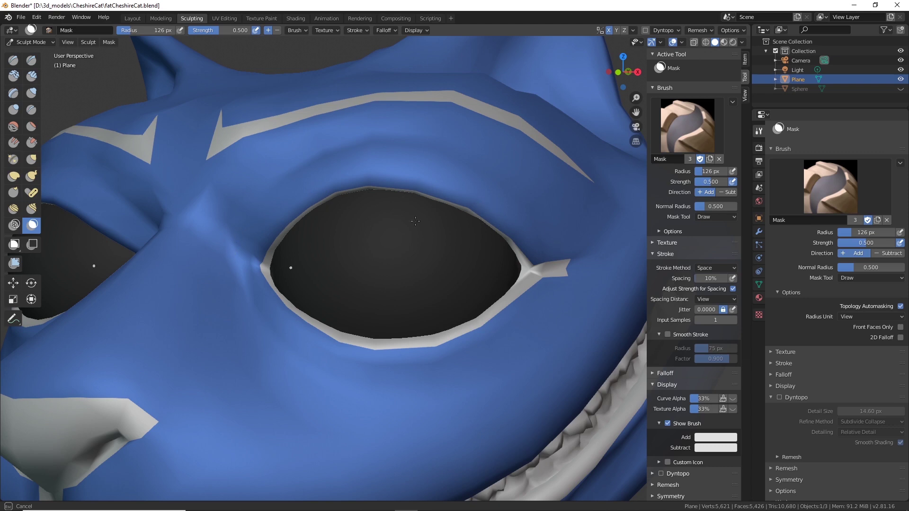
click(695, 42)
mouse_move(367, 289)
middle_down()
mouse_move(407, 305)
mouse_move(330, 305)
mouse_move(363, 218)
mouse_move(308, 262)
middle_up()
key(alt+z)
mouse_move(310, 239)
mouse_down()
mouse_move(325, 402)
mouse_move(415, 190)
mouse_up()
mouse_move(414, 199)
middle_down()
mouse_move(300, 242)
mouse_move(441, 227)
middle_up()
mouse_move(479, 175)
mouse_down()
mouse_move(469, 298)
mouse_move(426, 379)
mouse_up()
middle_drag(426, 332, 450, 254)
drag(447, 265, 412, 393)
middle_drag(418, 255, 442, 199)
mouse_move(443, 190)
mouse_down()
mouse_move(419, 131)
mouse_move(331, 189)
mouse_up()
middle_drag(285, 218, 408, 232)
mouse_move(332, 237)
mouse_down()
mouse_move(252, 166)
mouse_move(227, 265)
mouse_up()
middle_drag(228, 227, 256, 166)
drag(248, 89, 316, 355)
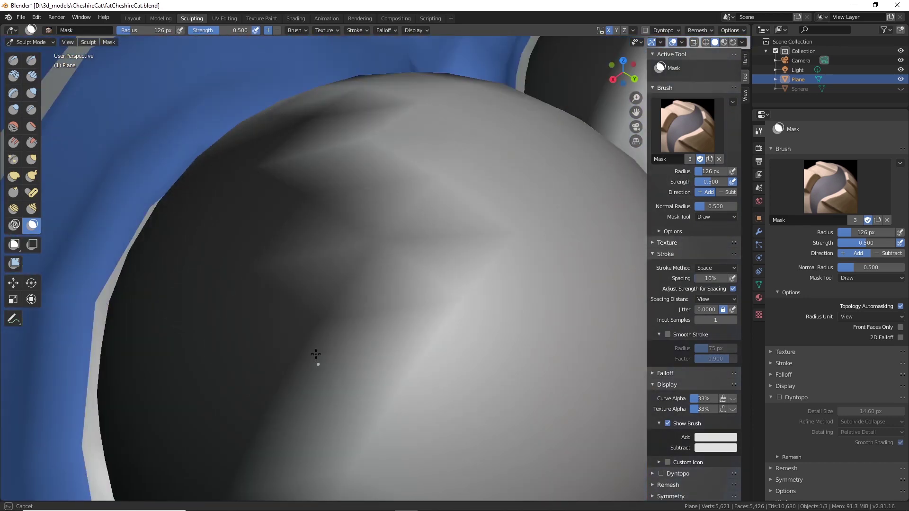
mouse_move(316, 354)
middle_down()
mouse_move(412, 175)
mouse_move(382, 97)
mouse_move(276, 156)
mouse_move(460, 316)
mouse_move(443, 321)
mouse_move(377, 424)
mouse_move(440, 284)
mouse_move(497, 199)
middle_up()
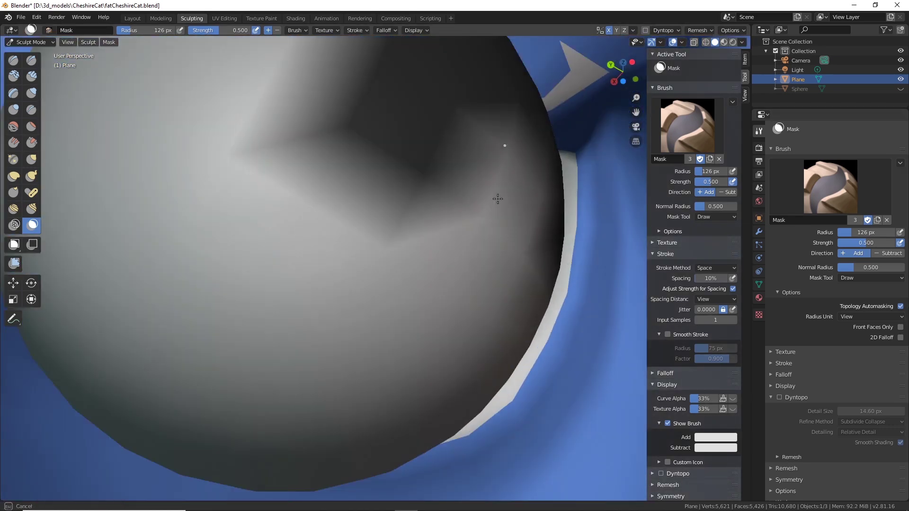
mouse_move(498, 199)
mouse_down()
mouse_move(503, 320)
mouse_move(195, 394)
mouse_up()
middle_drag(195, 394, 265, 313)
drag(265, 313, 324, 322)
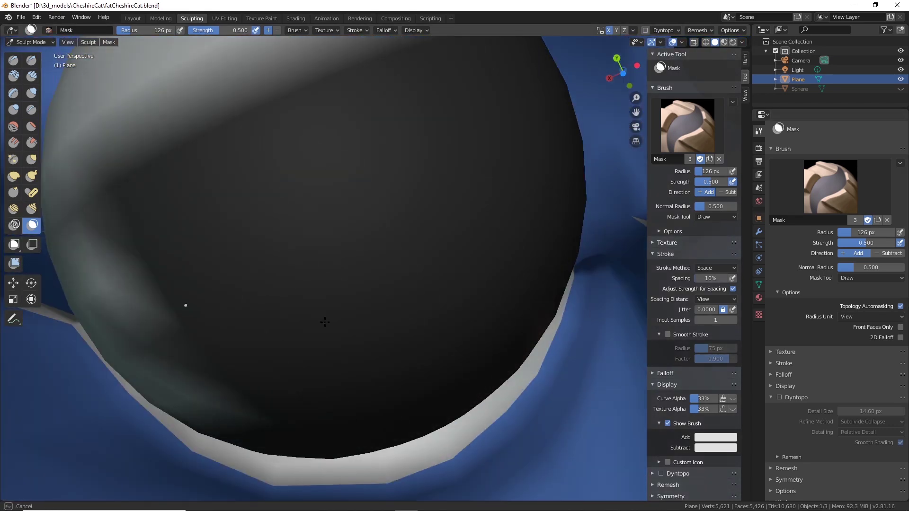
middle_drag(325, 322, 346, 202)
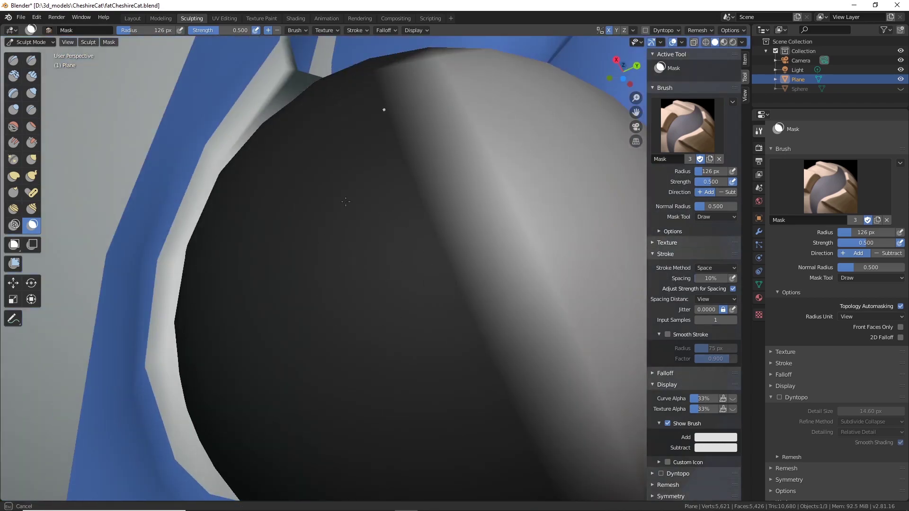
drag(346, 202, 426, 265)
scroll(426, 265, down, 4)
mouse_move(426, 266)
middle_down()
mouse_move(461, 256)
mouse_move(379, 237)
mouse_move(301, 201)
mouse_move(429, 227)
mouse_move(346, 256)
mouse_move(450, 185)
mouse_move(388, 204)
mouse_move(454, 213)
middle_up()
scroll(461, 256, down, 5)
Compare the brush options of Elastic Deform with those of the Mask brush.
click(14, 176)
scroll(455, 213, down, 3)
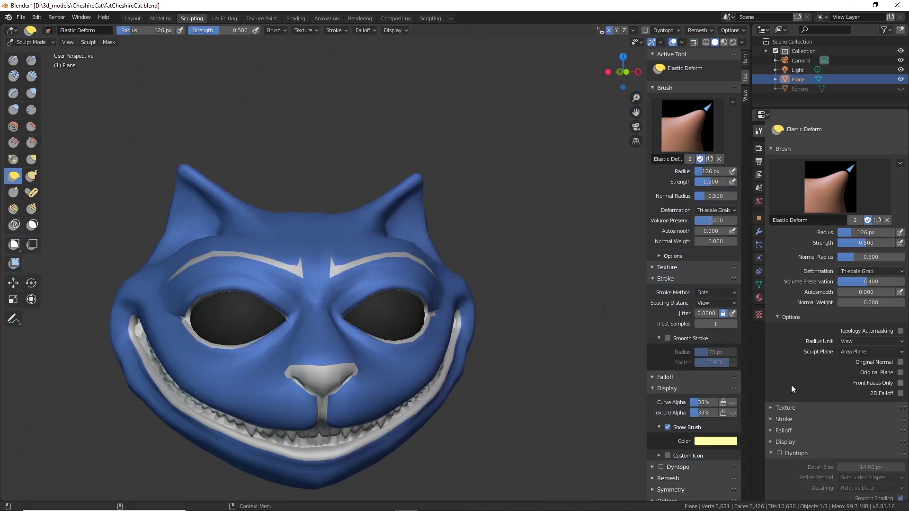
click(33, 225)
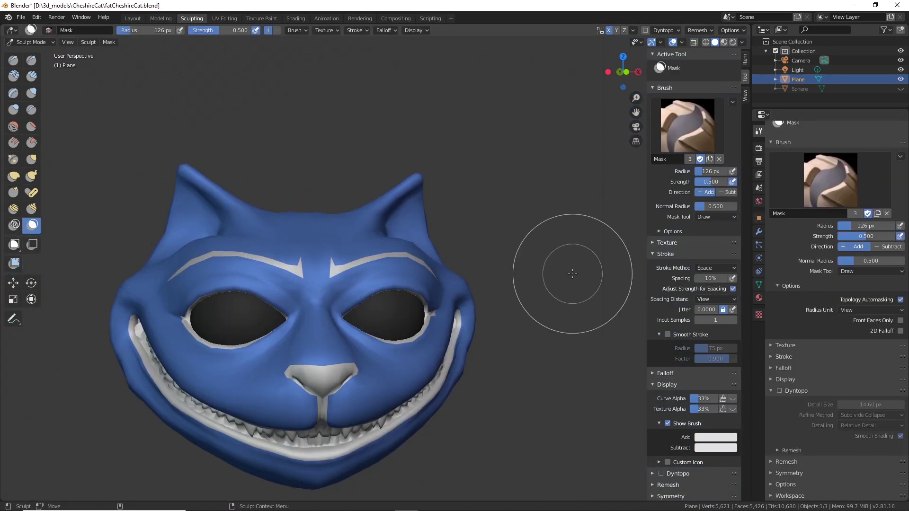
middle_drag(573, 274, 564, 265)
click(744, 30)
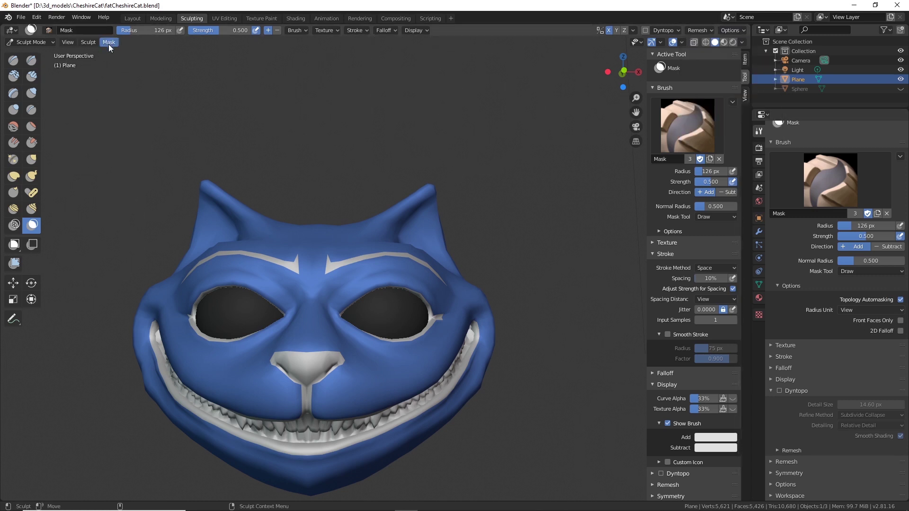
Invert the mask so it covers the head instead of the eyeballs, and clear it completely.
click(86, 42)
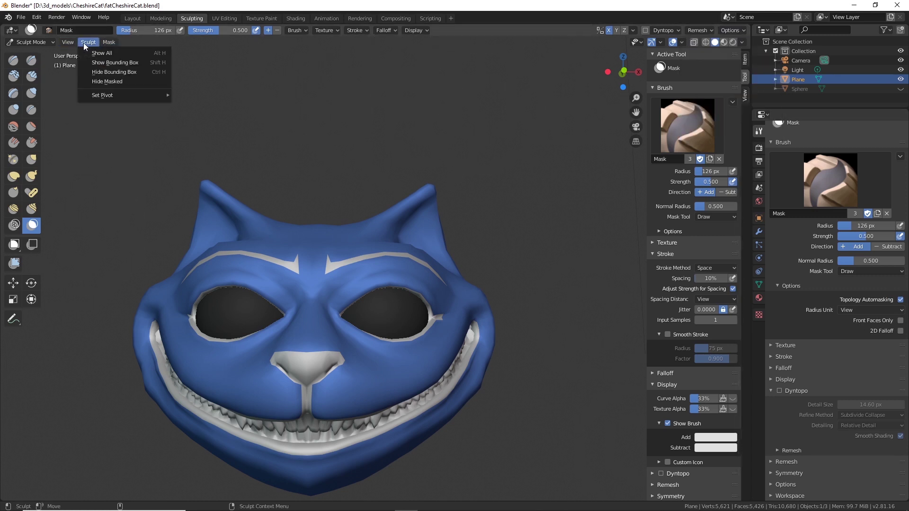
mouse_move(120, 39)
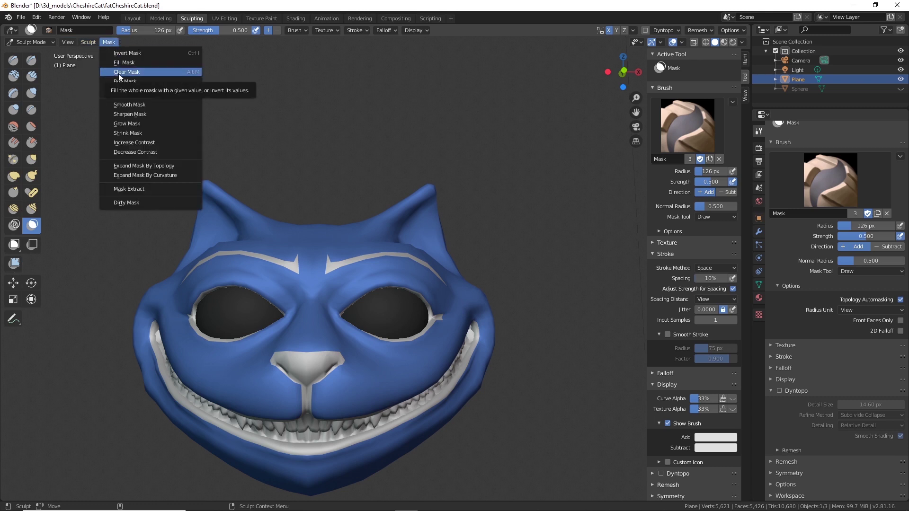
click(138, 53)
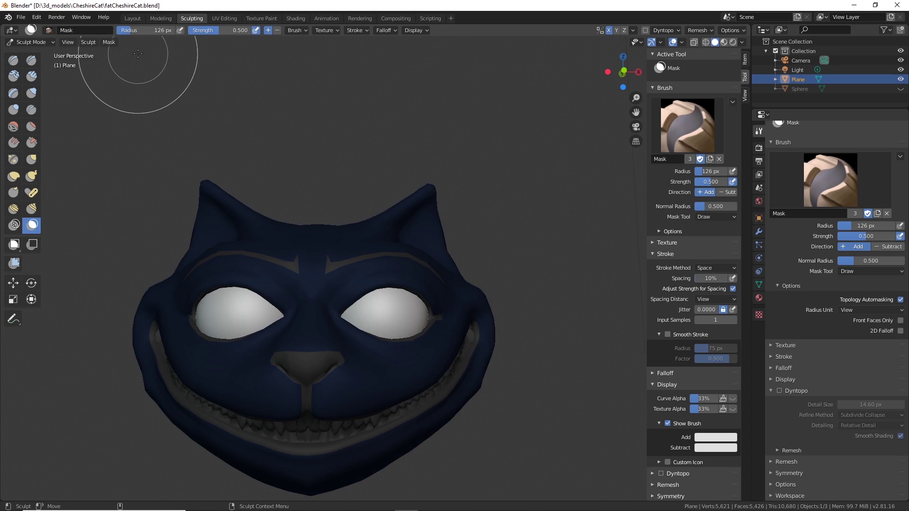
click(109, 42)
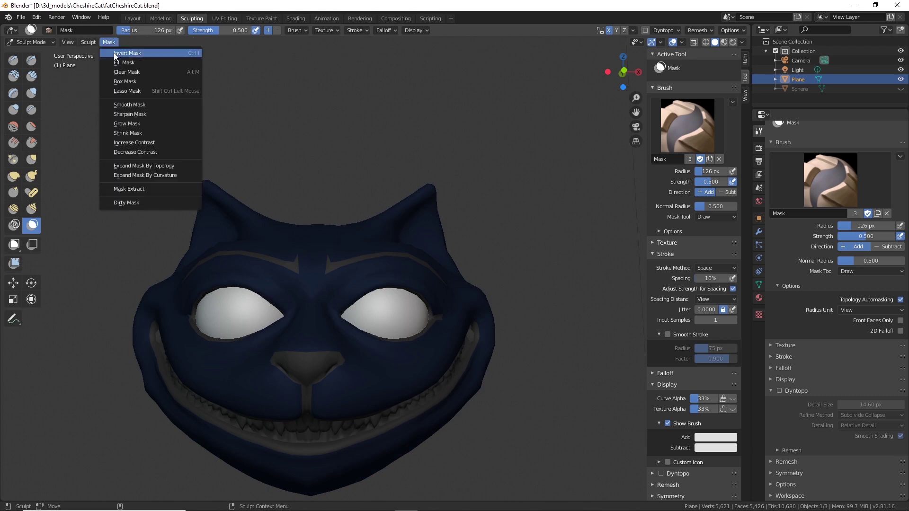
click(124, 72)
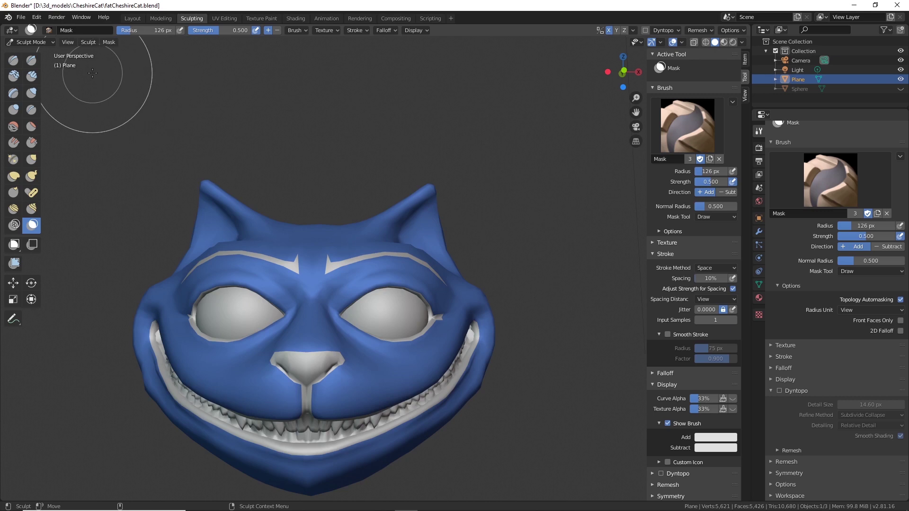
Return to the Modeling workspace, switch the head to Object Mode, and view it from the side.
alt+drag(176, 122, 165, 114)
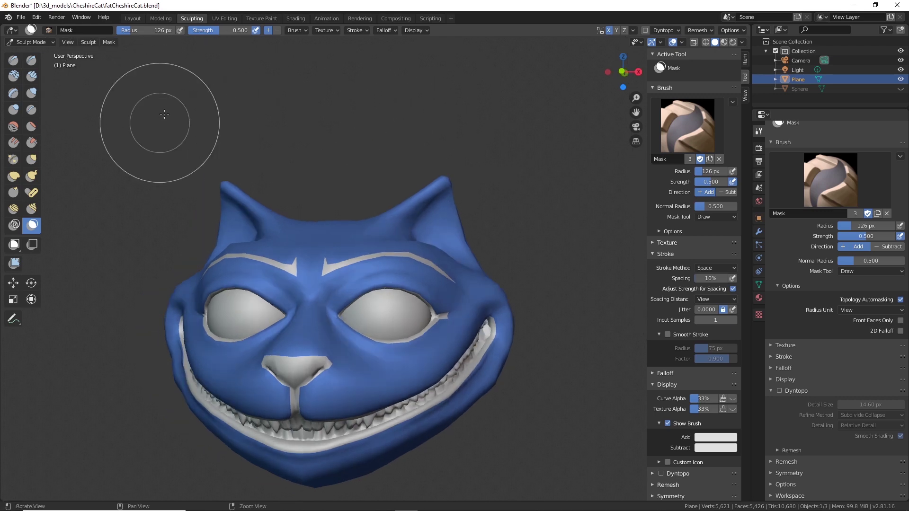
click(161, 18)
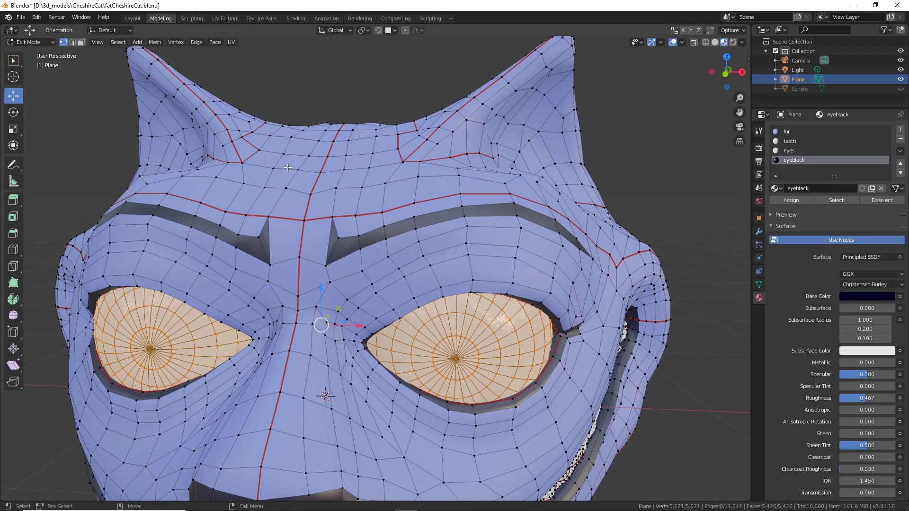
scroll(287, 167, down, 6)
click(28, 42)
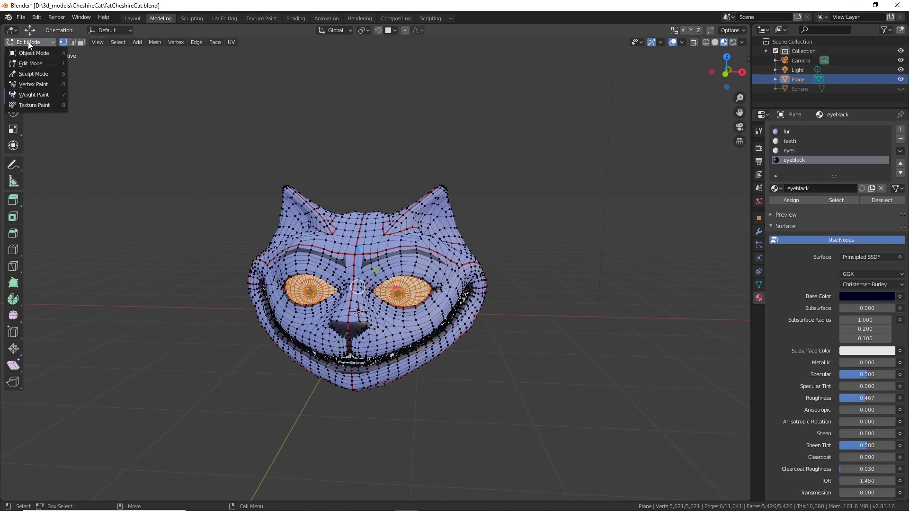
click(49, 55)
mouse_move(545, 339)
middle_down()
mouse_move(498, 305)
mouse_move(619, 338)
mouse_move(522, 355)
mouse_move(504, 336)
middle_up()
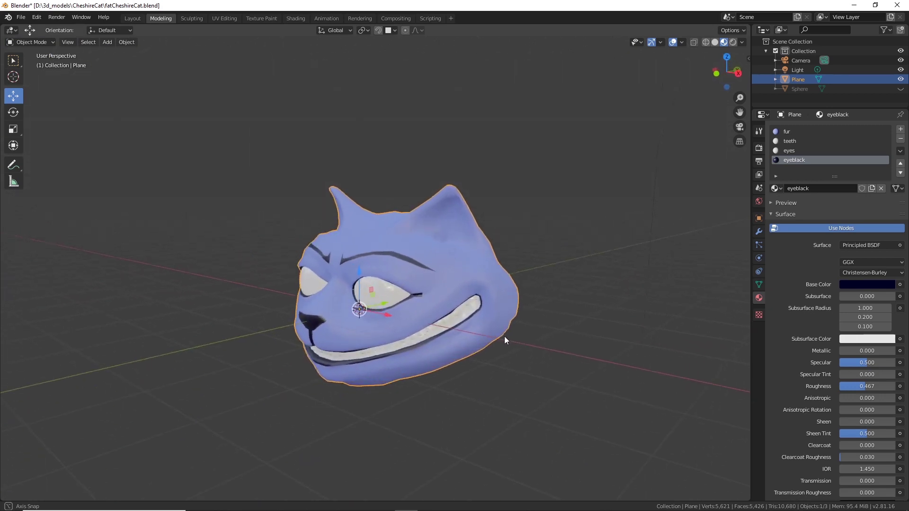
Save the Blender file and look over the finished head from the front.
click(21, 17)
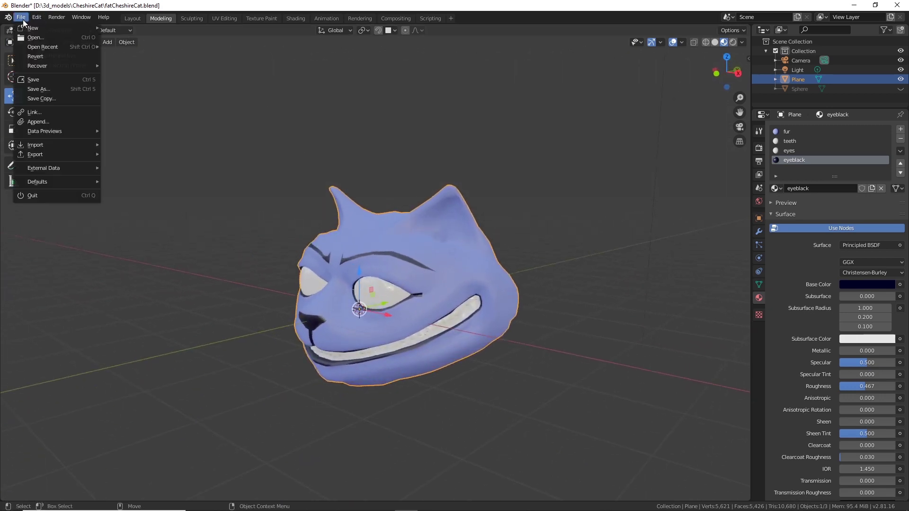
click(33, 80)
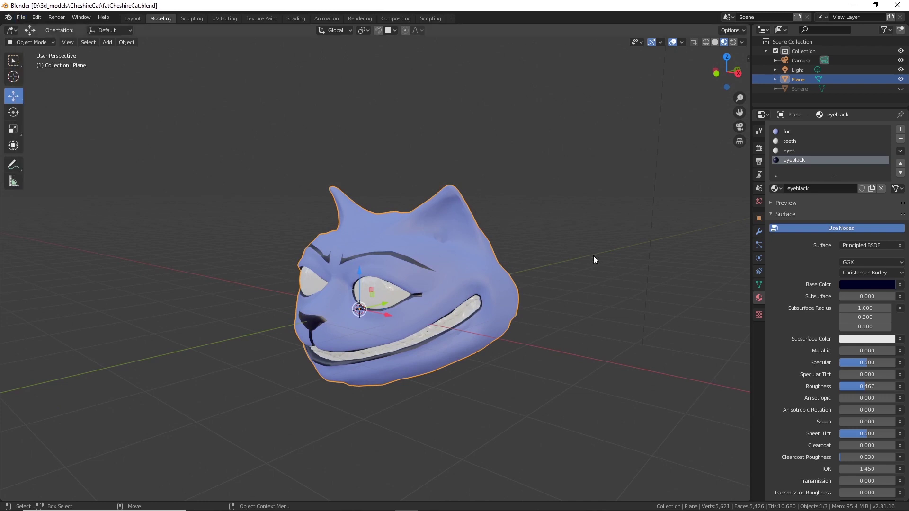
middle_drag(594, 259, 527, 300)
scroll(527, 299, up, 2)
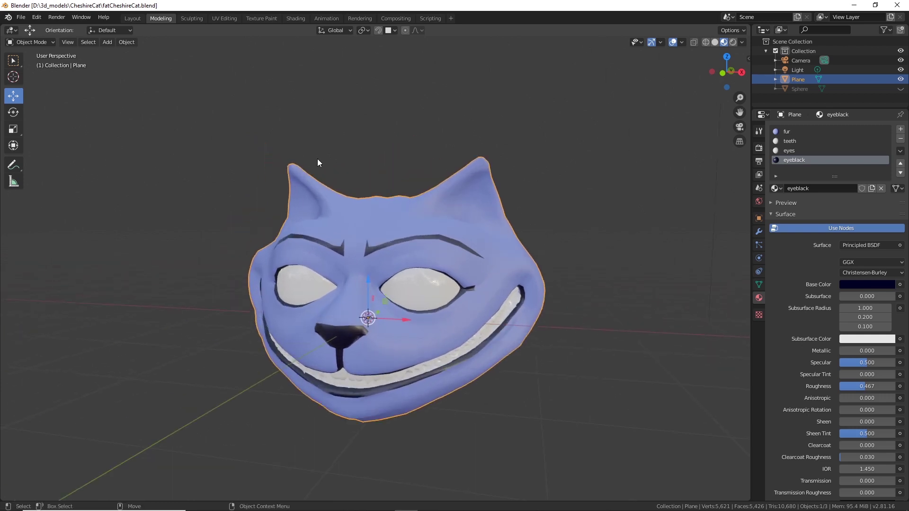
scroll(271, 111, up, 1)
scroll(373, 146, down, 1)
Open the Shading workspace and frame the cat head closely in the viewport above the eyeblack material's nodes.
click(296, 18)
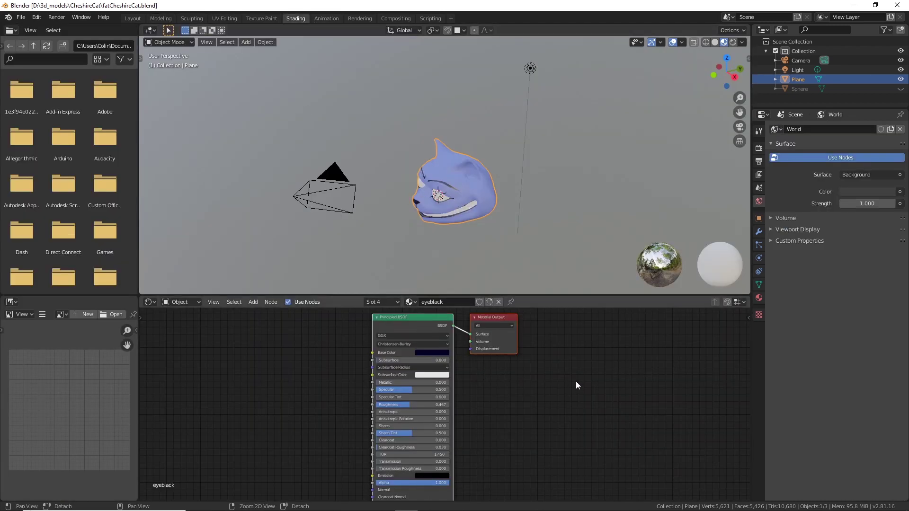
middle_drag(580, 396, 603, 471)
middle_drag(565, 274, 615, 253)
scroll(533, 232, up, 2)
scroll(533, 232, up, 2)
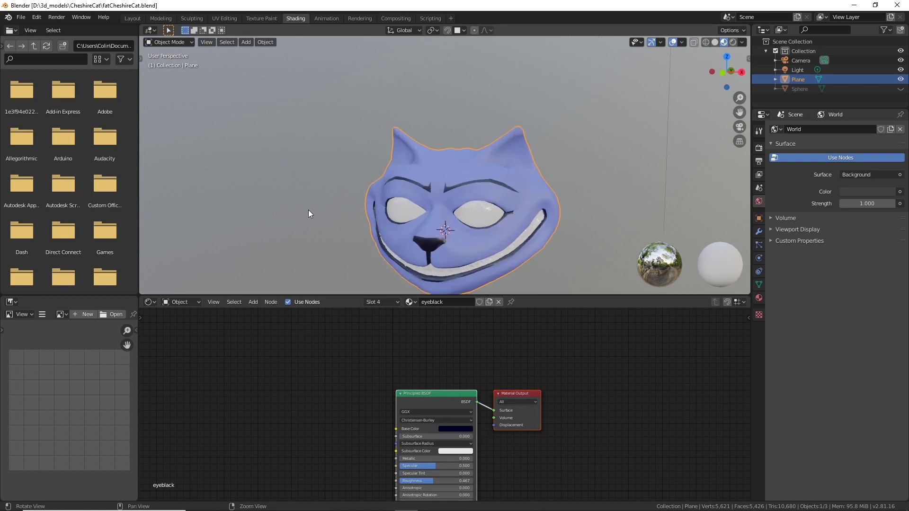
shift+middle_drag(301, 207, 275, 142)
scroll(279, 147, up, 2)
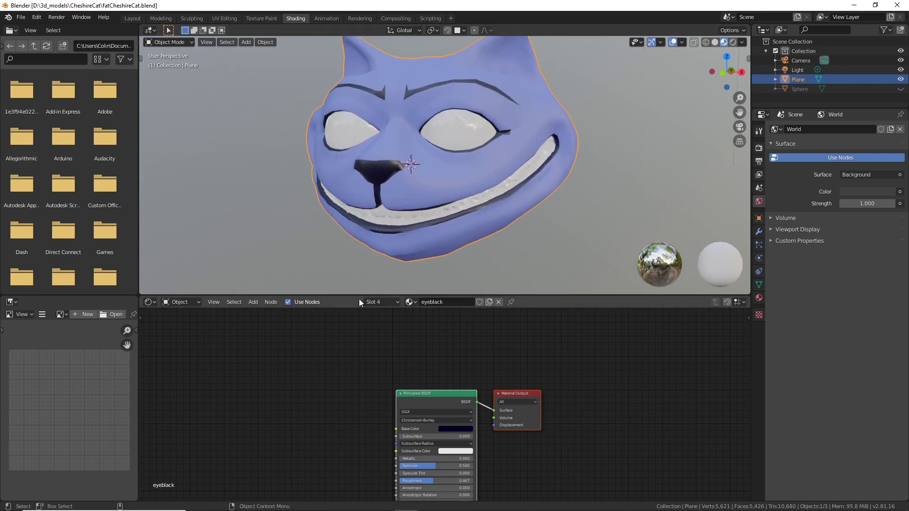
drag(348, 295, 350, 233)
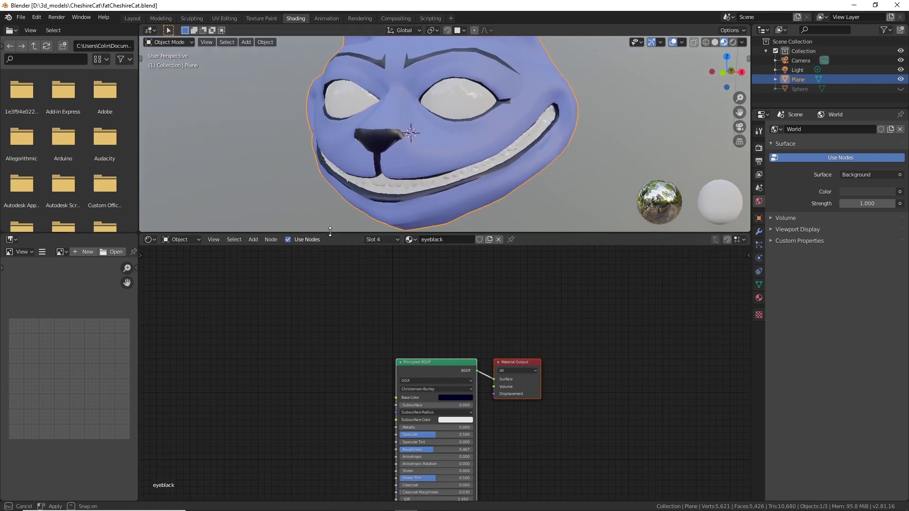
shift+middle_drag(608, 200, 606, 263)
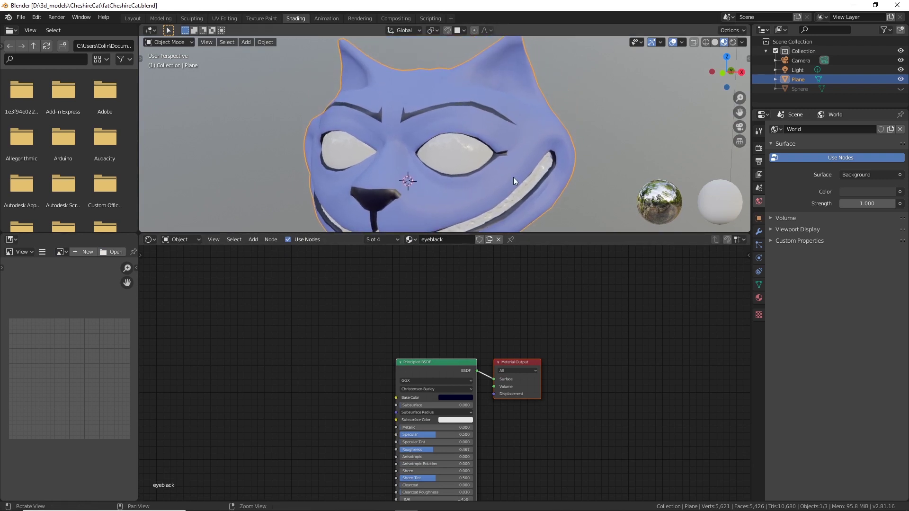
drag(530, 233, 539, 297)
mouse_move(249, 306)
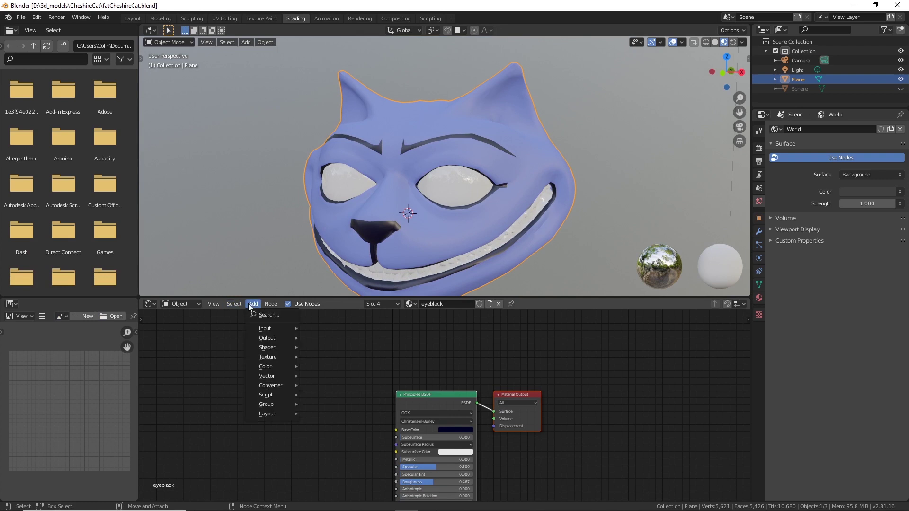
mouse_move(266, 361)
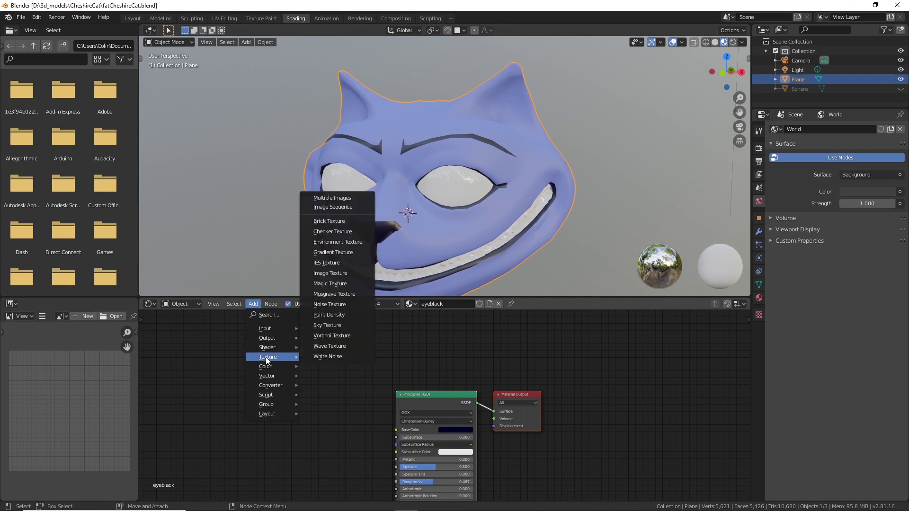
click(340, 274)
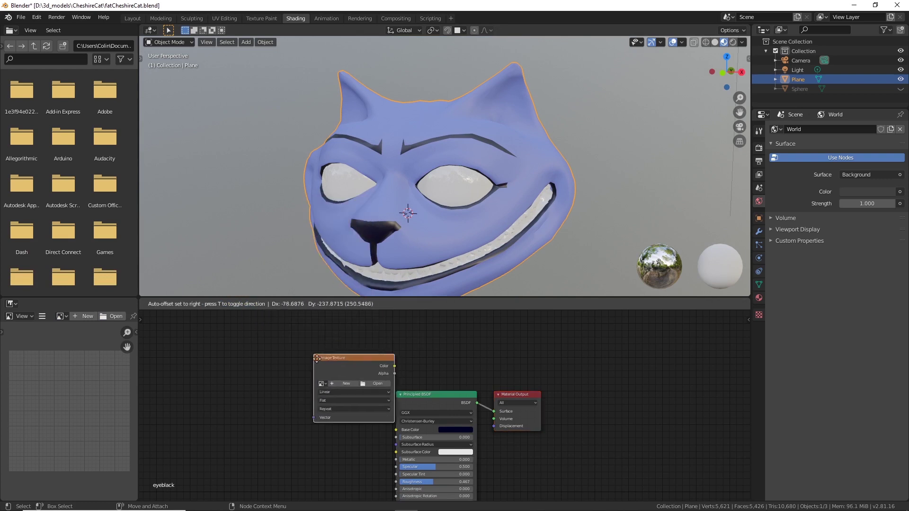
click(189, 350)
click(253, 384)
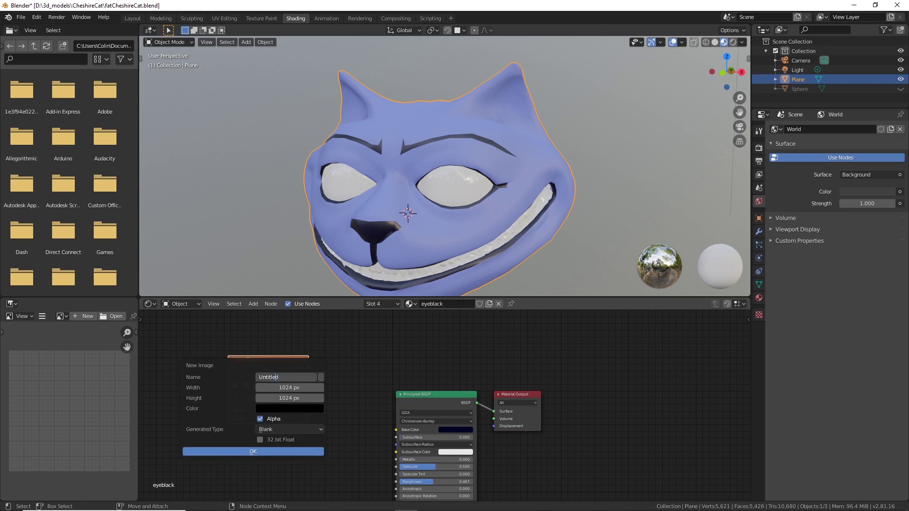
click(271, 384)
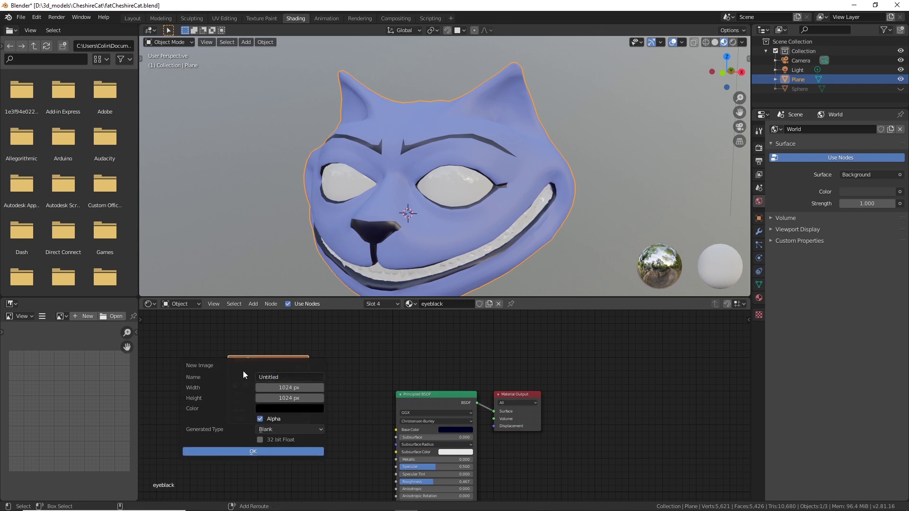
key(Return)
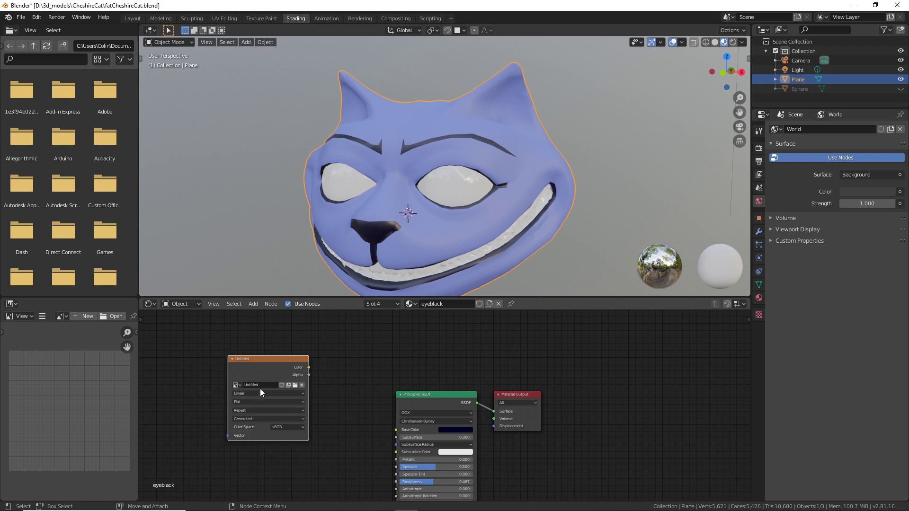
click(259, 385)
text(co)
key(x)
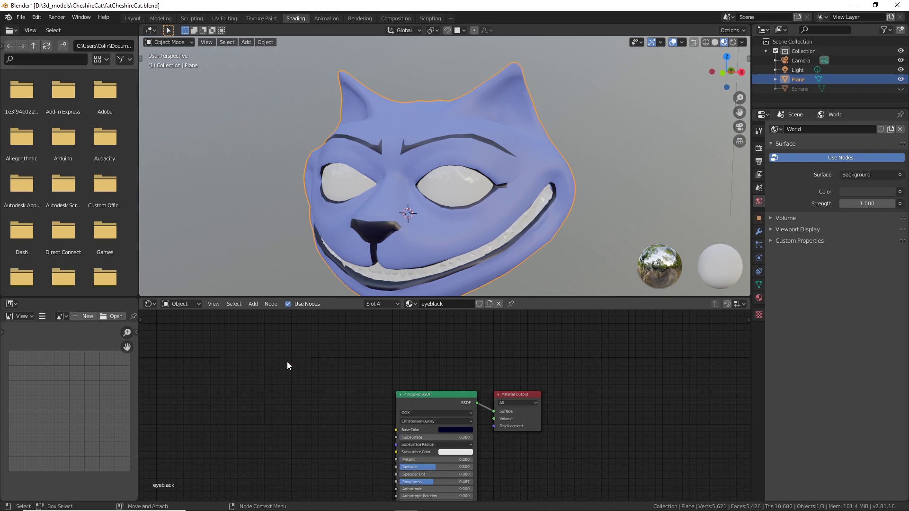
Add an Image Texture node to the eyeblack material and create a new blank 2048 px image in it.
click(253, 304)
mouse_move(271, 357)
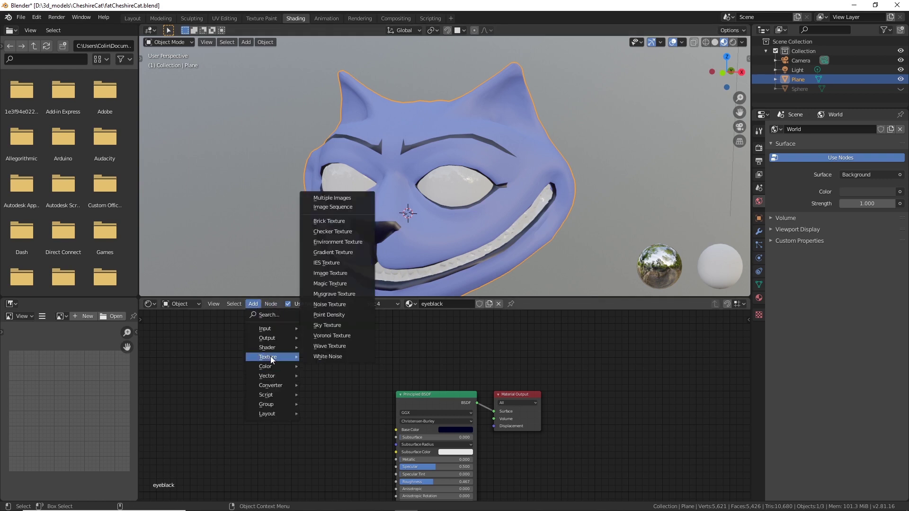
click(340, 276)
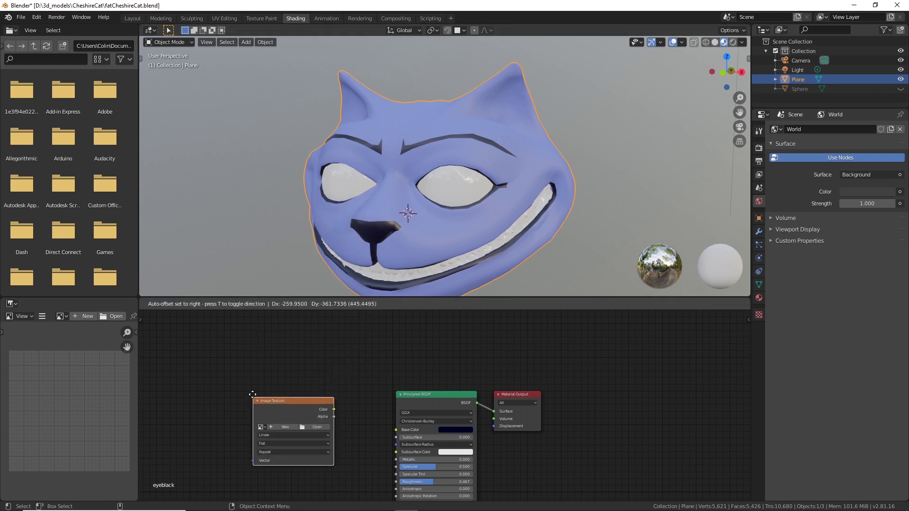
click(237, 368)
click(267, 397)
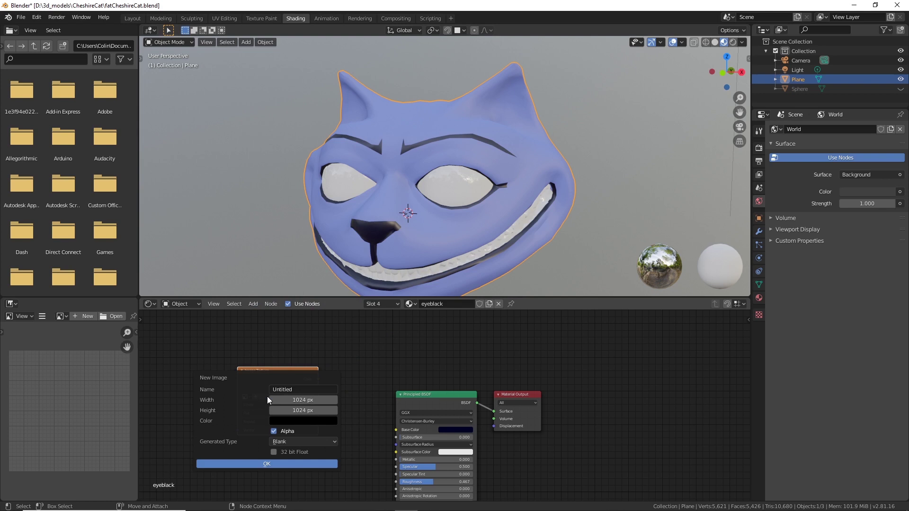
click(308, 400)
text(2048)
key(Tab)
text(20)
click(271, 464)
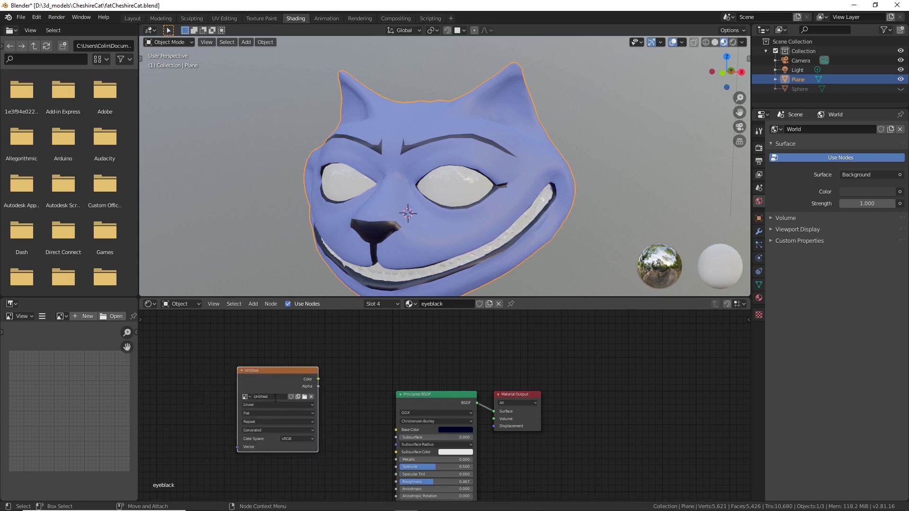
Name the new image COLORMAP and shift its texture node slightly closer to the Principled BSDF.
click(275, 397)
text(cOLORmA)
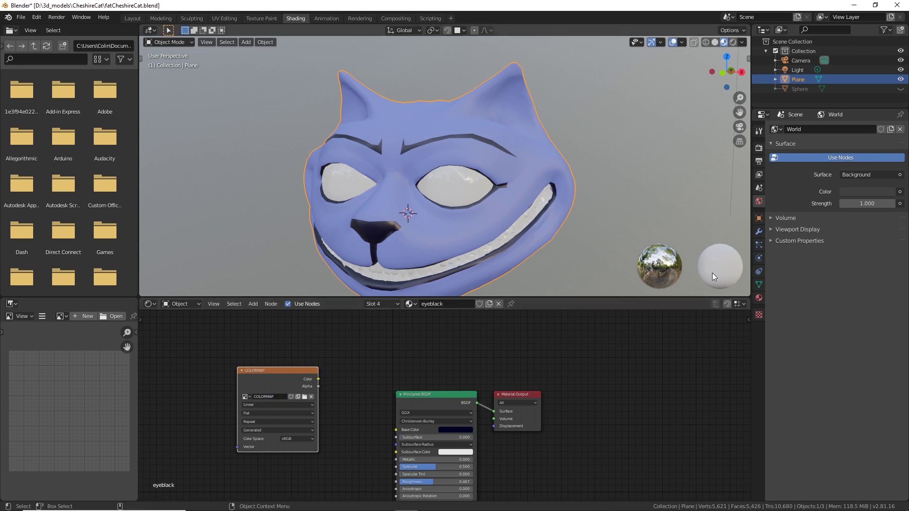
drag(250, 370, 262, 368)
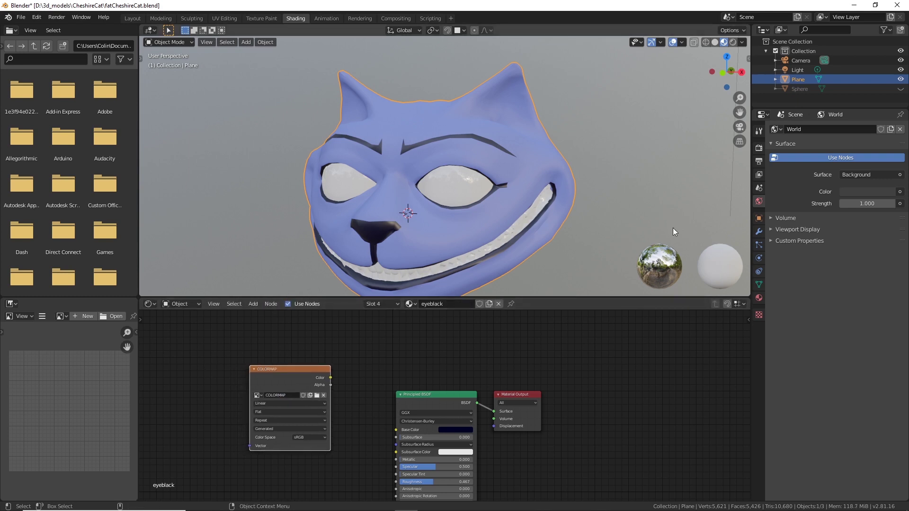
Switch the render engine to Cycles and set the bake type to Diffuse with only the Color influence enabled.
click(759, 149)
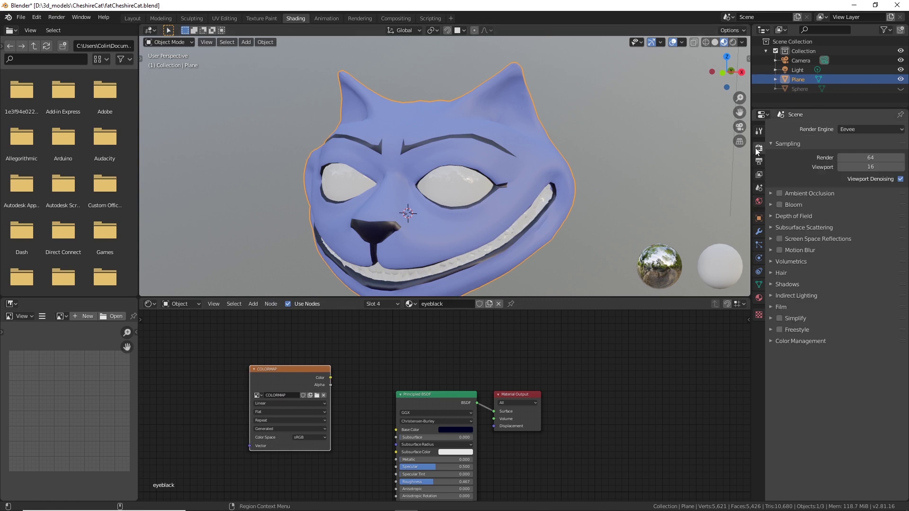
click(854, 128)
click(860, 161)
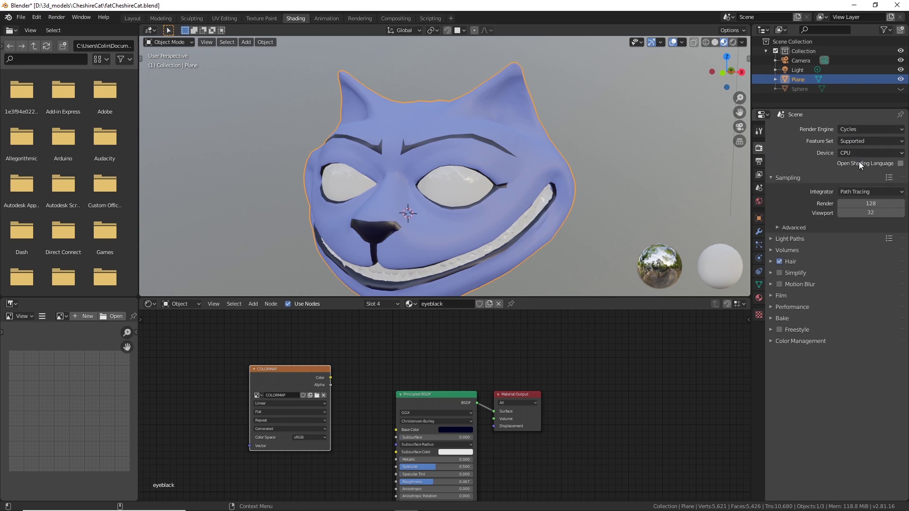
click(771, 319)
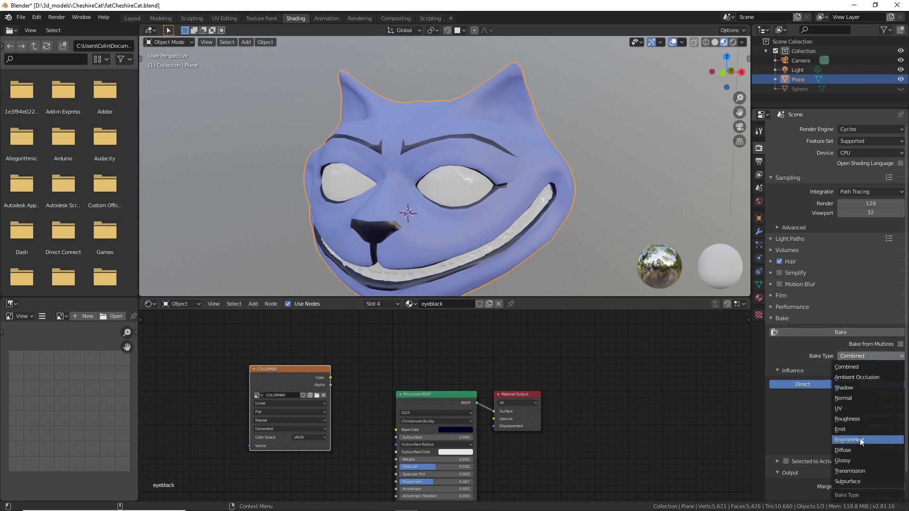
click(851, 450)
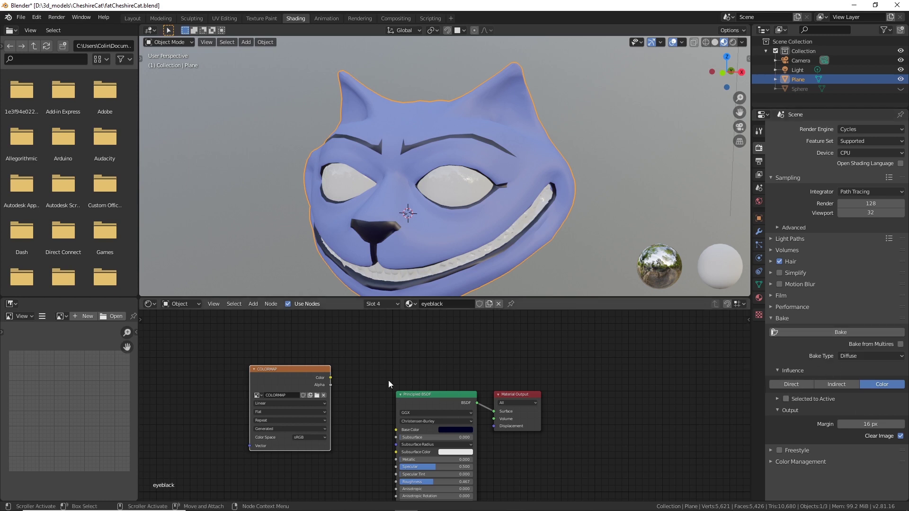
Widen the image editor and display the COLORMAP image in it at a readable size.
drag(138, 380, 262, 377)
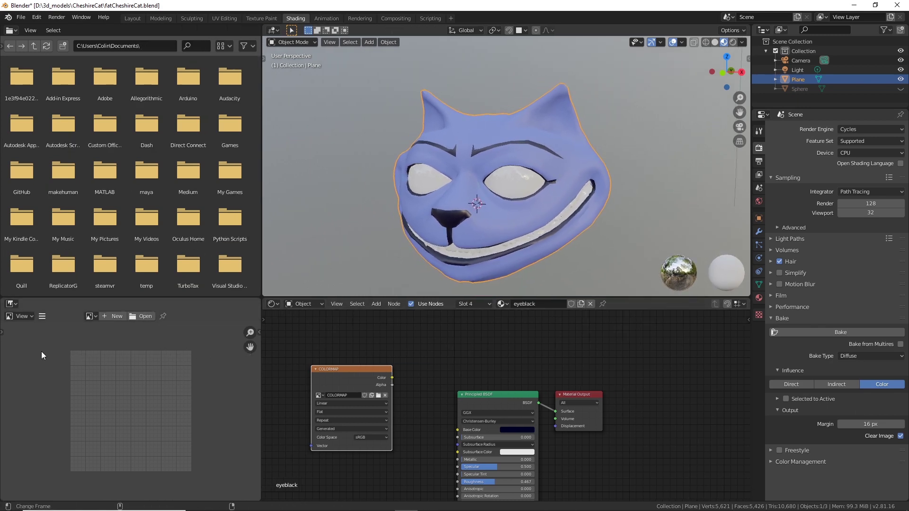
click(90, 317)
click(113, 340)
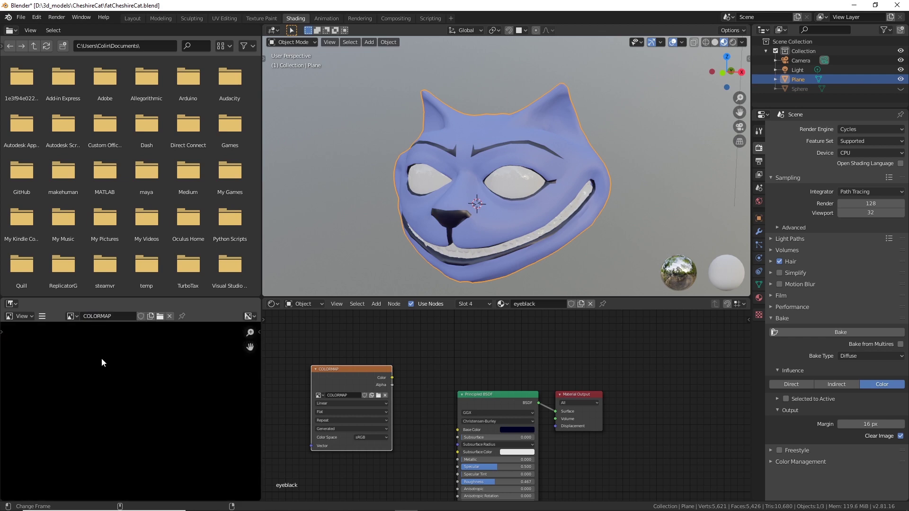
scroll(160, 409, down, 3)
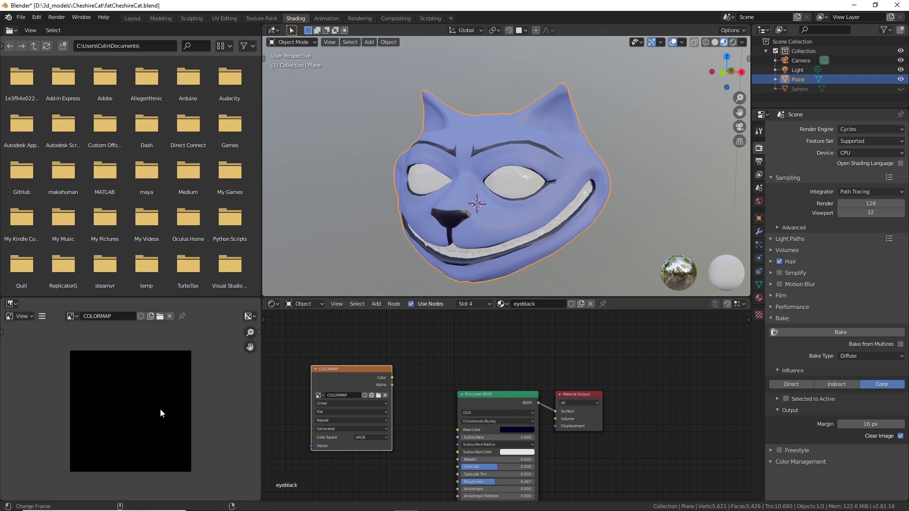
scroll(160, 408, up, 2)
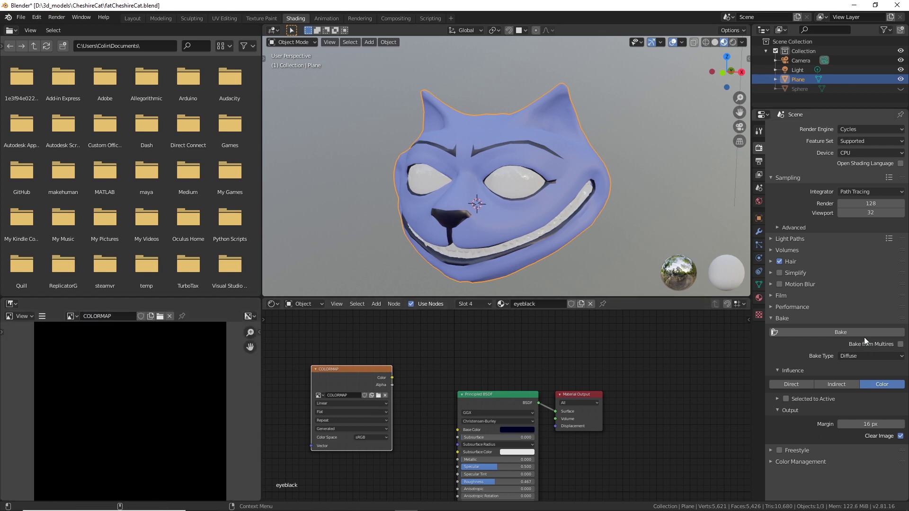
Bake the head's diffuse colour into the COLORMAP image and inspect the baked areas up close.
click(844, 334)
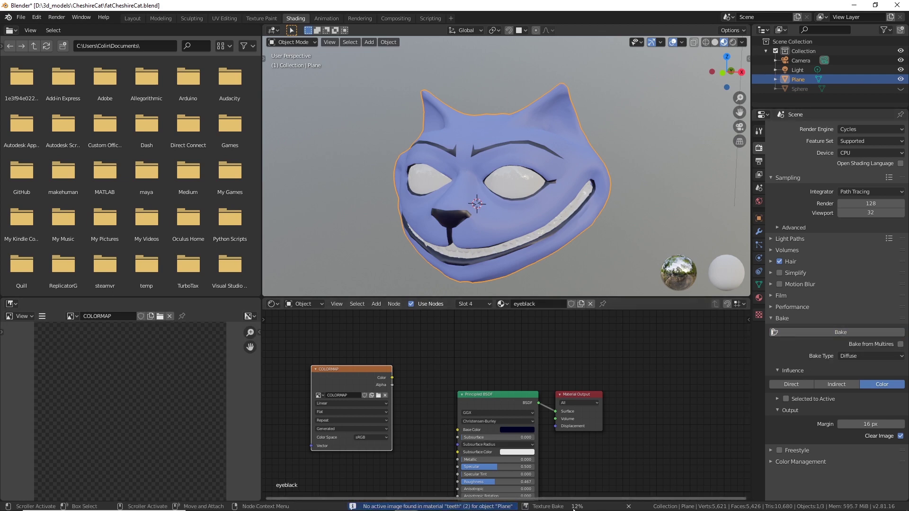
mouse_move(579, 508)
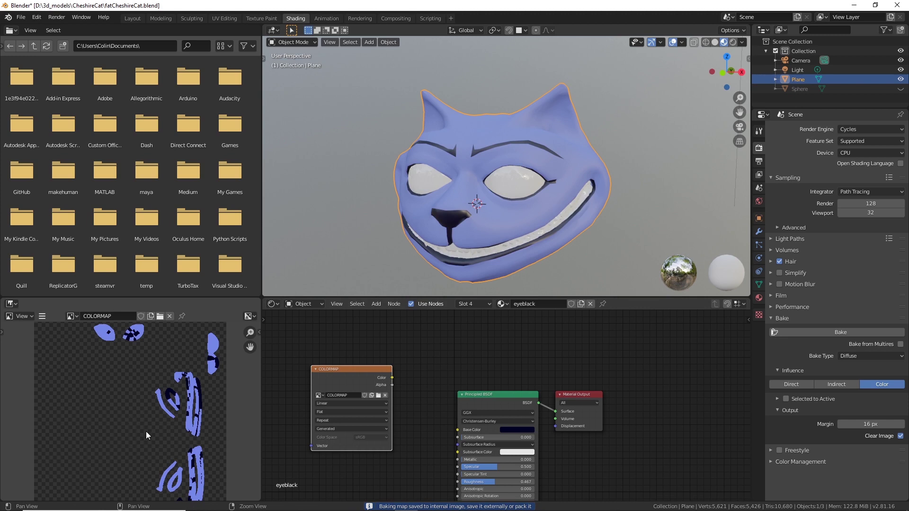
scroll(146, 431, up, 2)
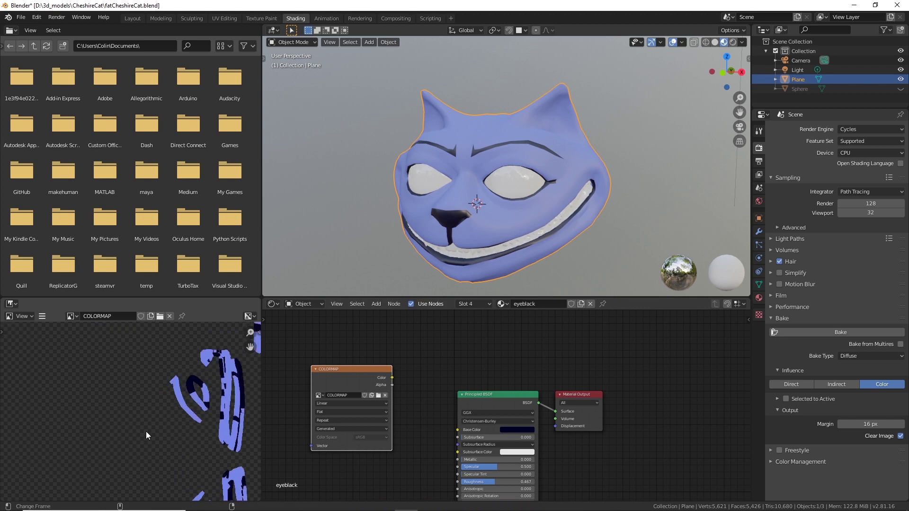
scroll(146, 431, up, 1)
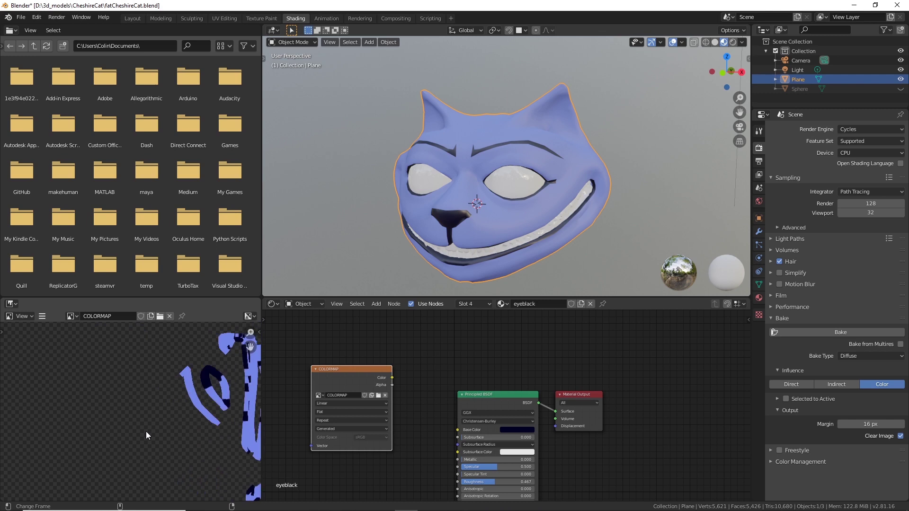
scroll(146, 431, down, 5)
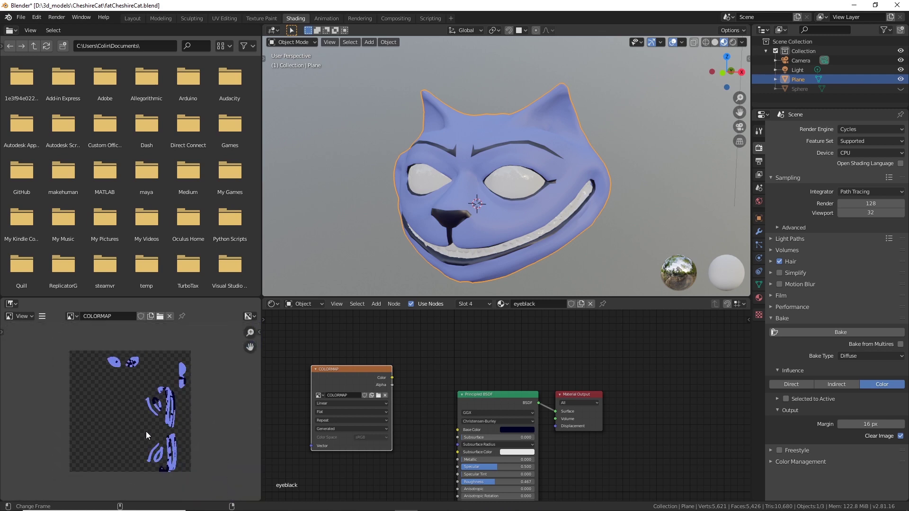
scroll(146, 431, up, 1)
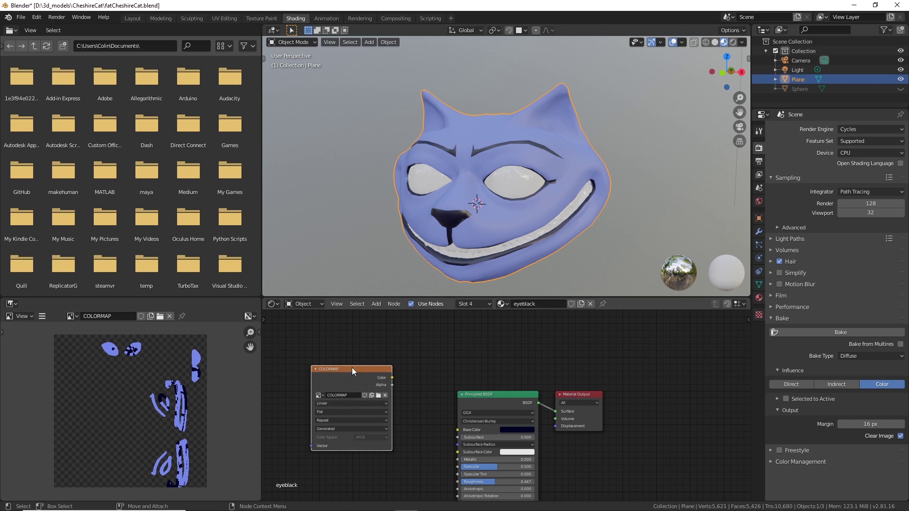
Copy the COLORMAP texture node from the eyeblack material into the fur, teeth and eyes materials.
key(ctrl)
click(759, 298)
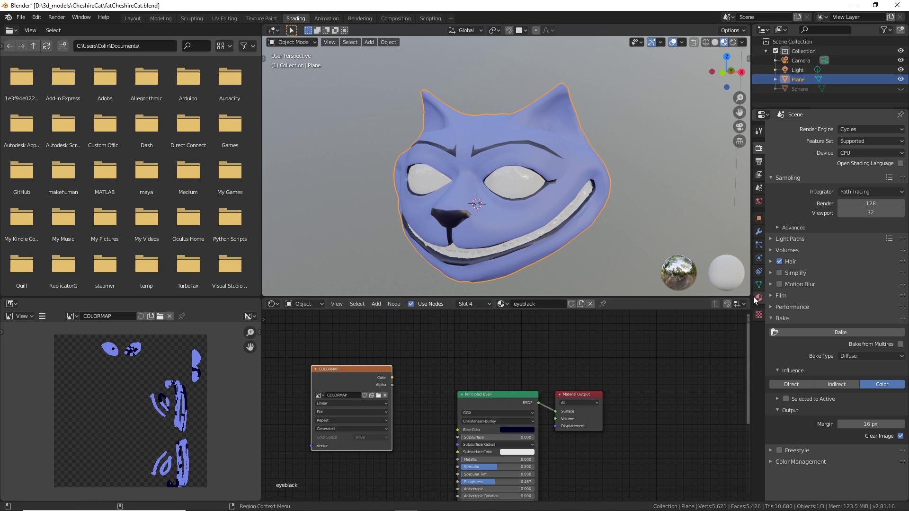
click(789, 129)
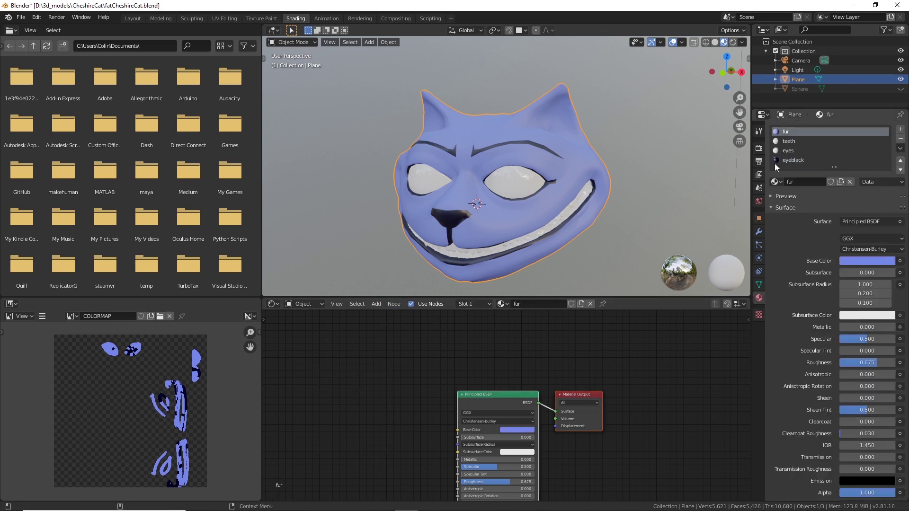
key(ctrl+v)
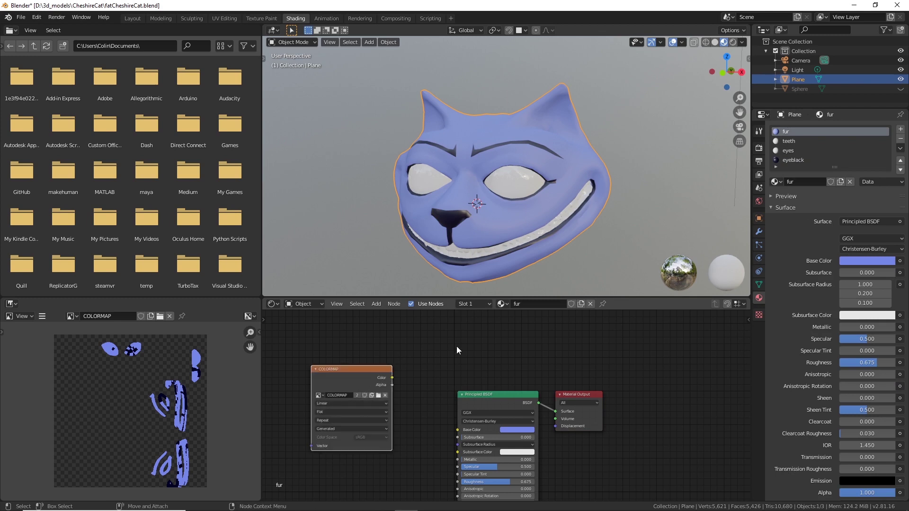
click(787, 141)
key(ctrl+v)
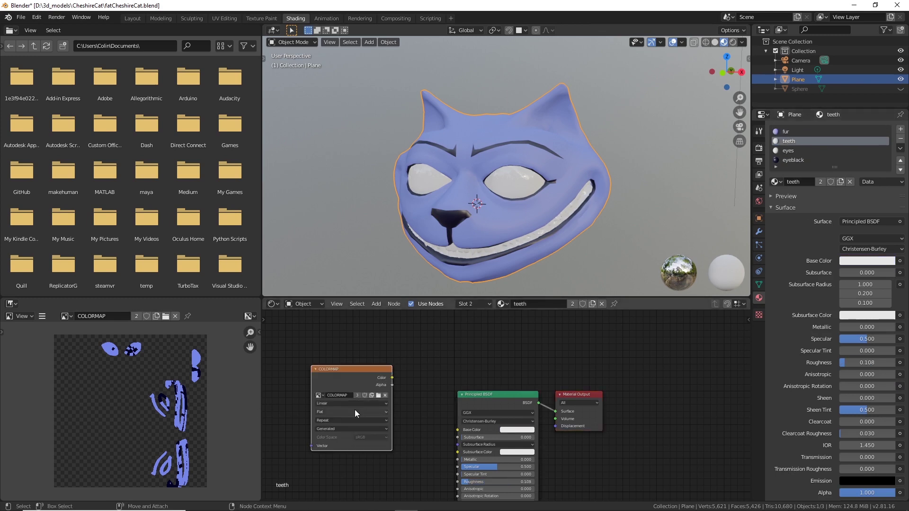
click(789, 151)
key(ctrl+v)
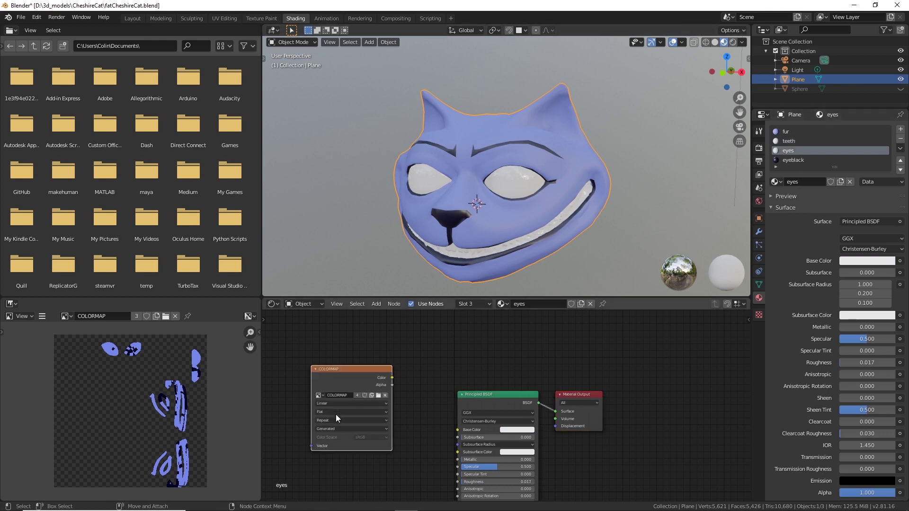
drag(355, 365, 361, 370)
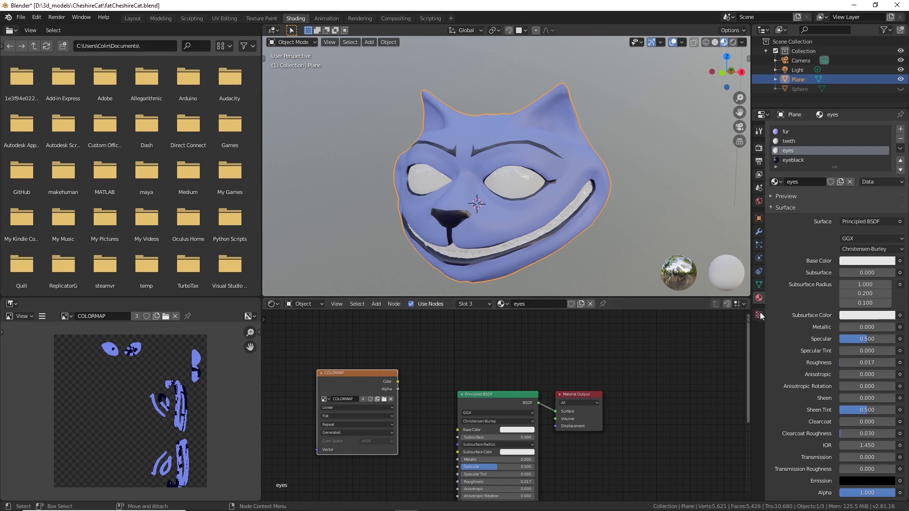
Bake the head's diffuse colour into the COLORMAP image with an 8 px margin and view the whole baked image.
scroll(840, 136, down, 1)
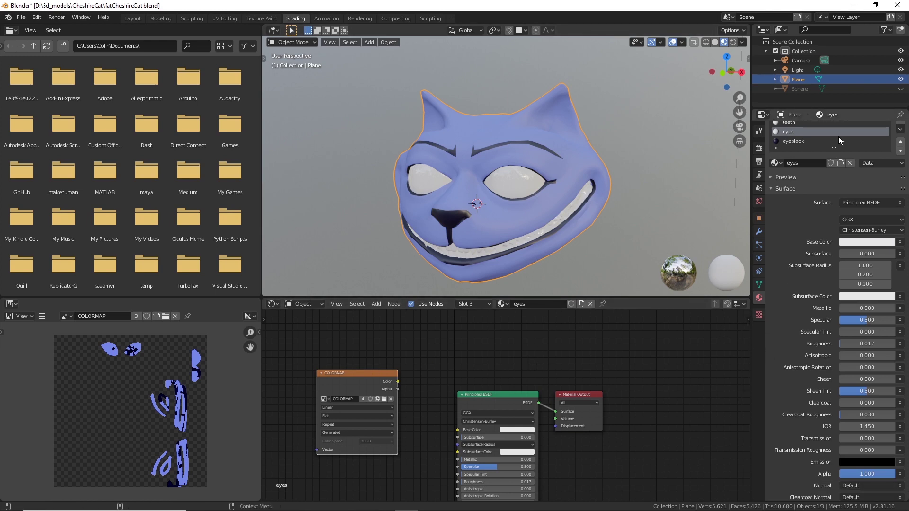
click(759, 148)
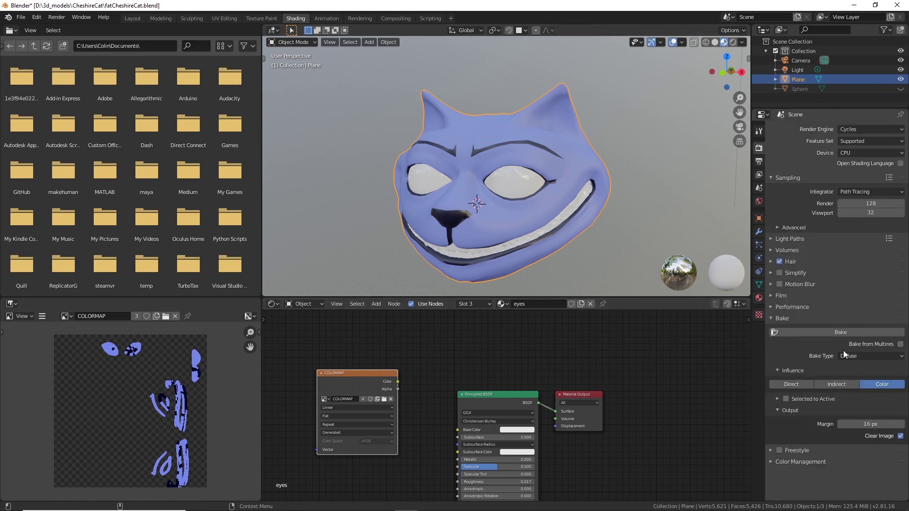
click(840, 332)
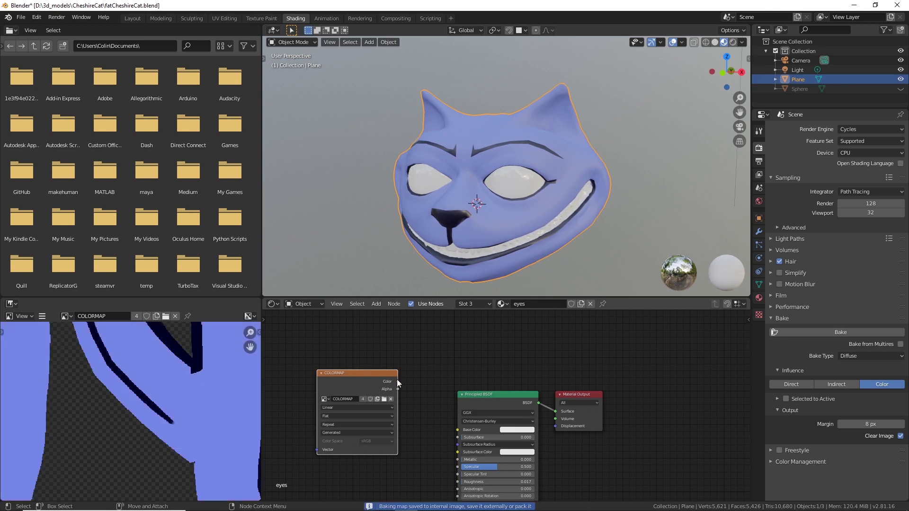
scroll(202, 423, down, 2)
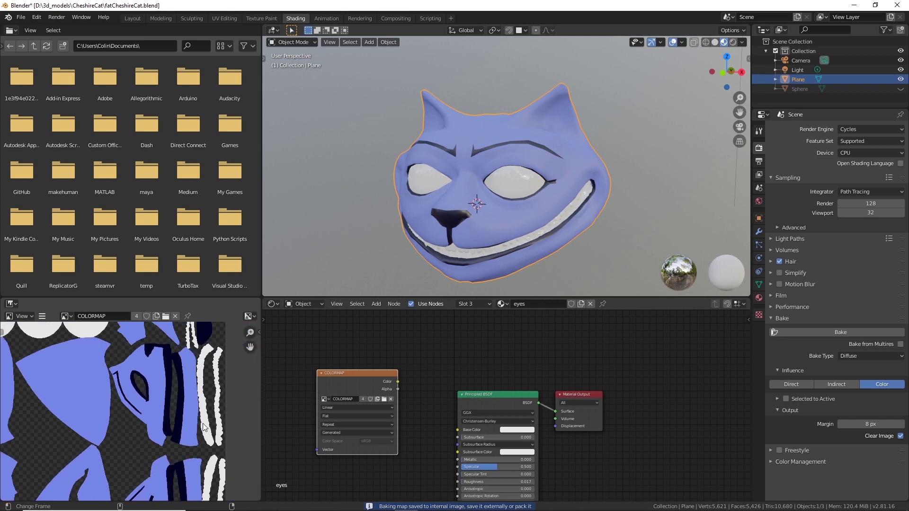
scroll(203, 426, down, 3)
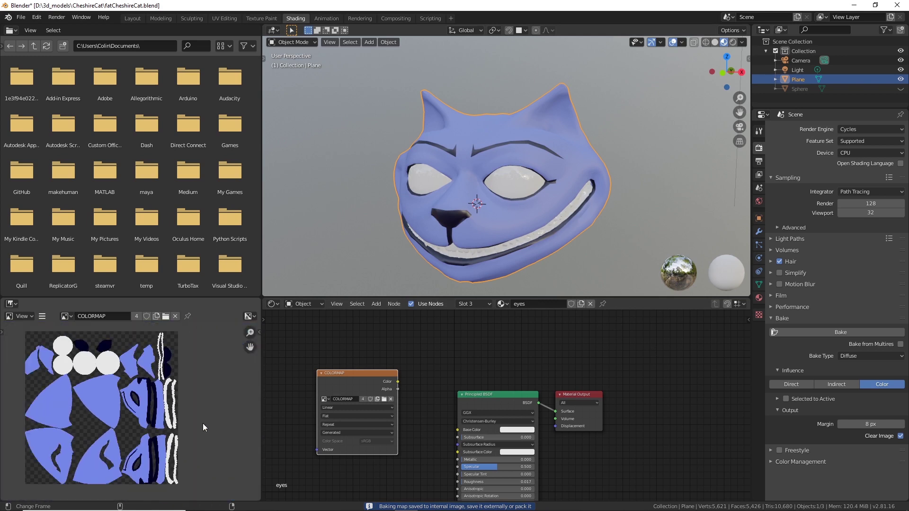
Save the baked image as COLORMAP.png in the D:\3d_models\CheshireCat\ folder, in PNG format with RGBA colour.
click(42, 316)
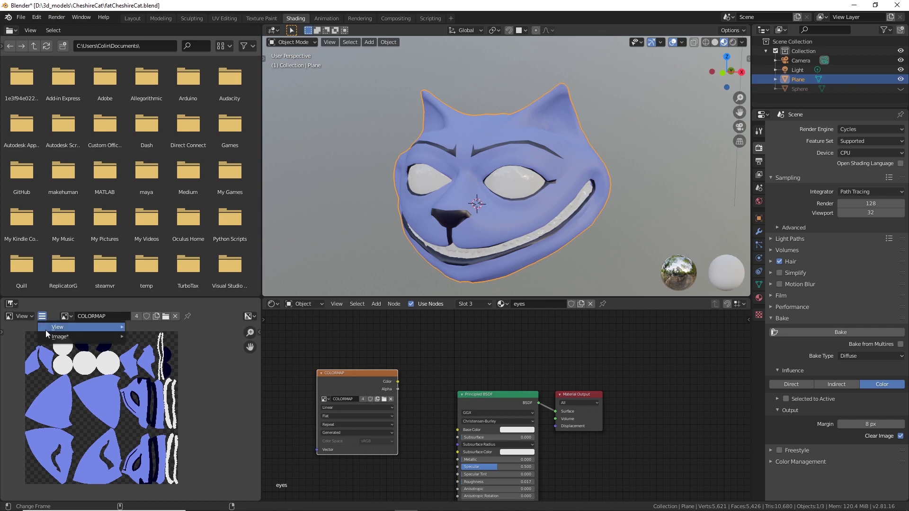
mouse_move(47, 340)
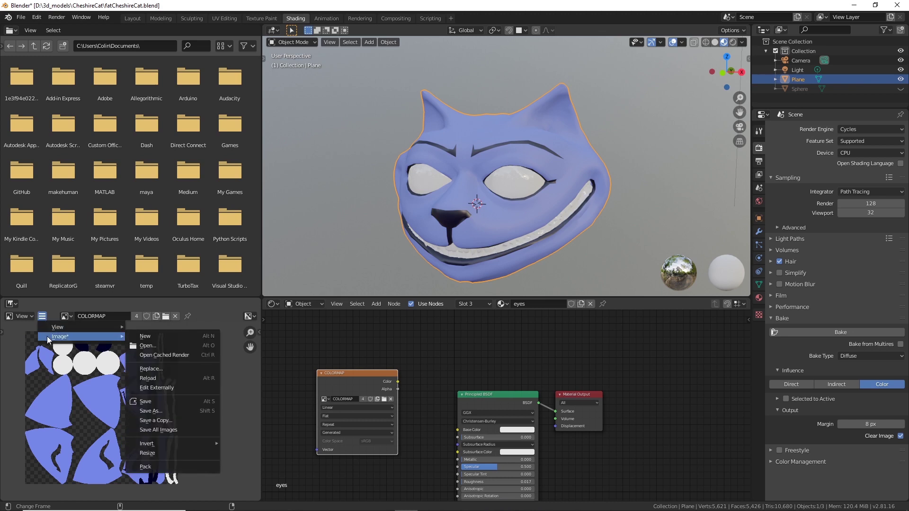
click(150, 411)
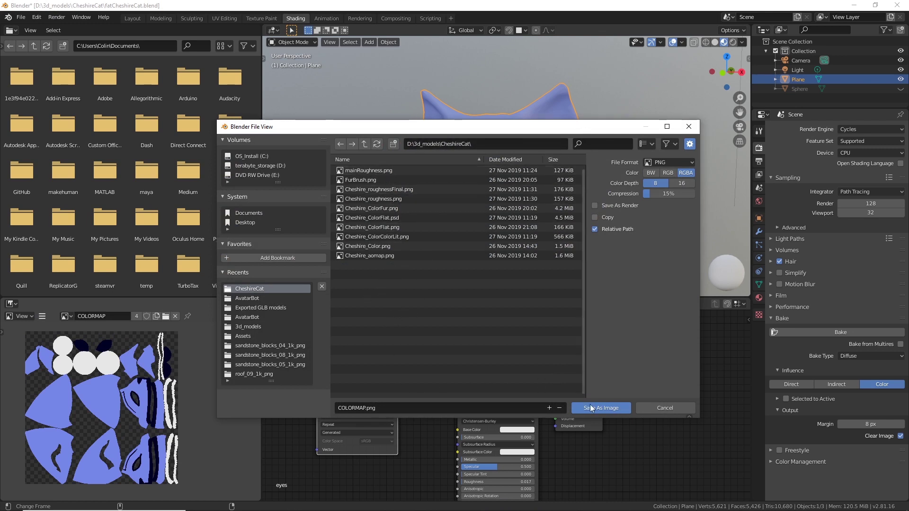
click(615, 406)
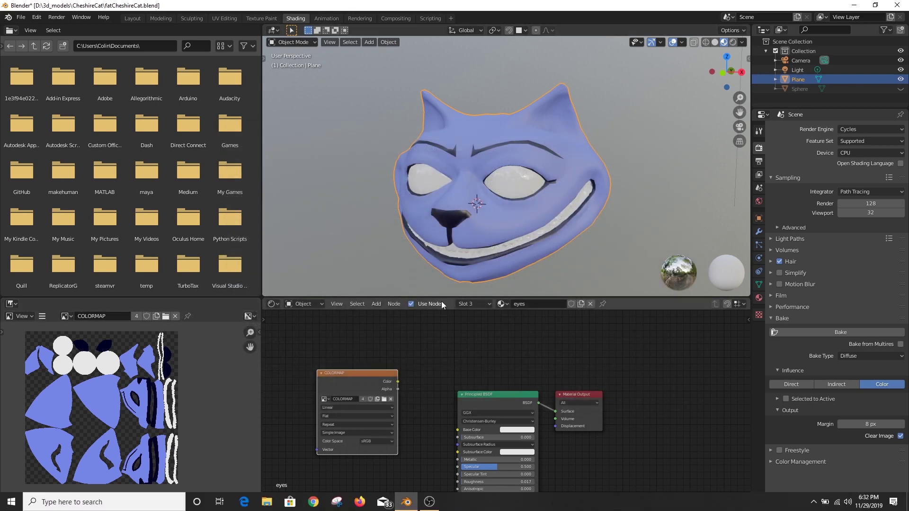
Delete the COLORMAP texture node from the eyes and fur materials.
drag(352, 375, 329, 393)
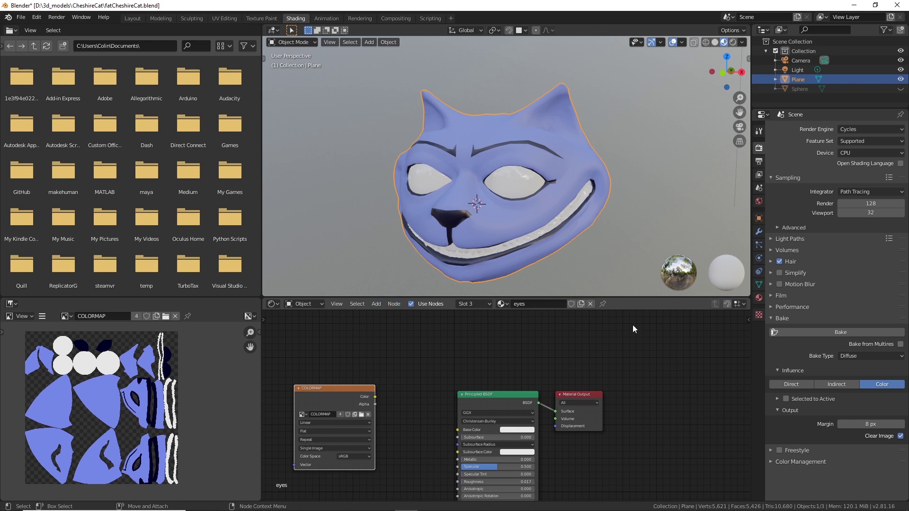
click(759, 297)
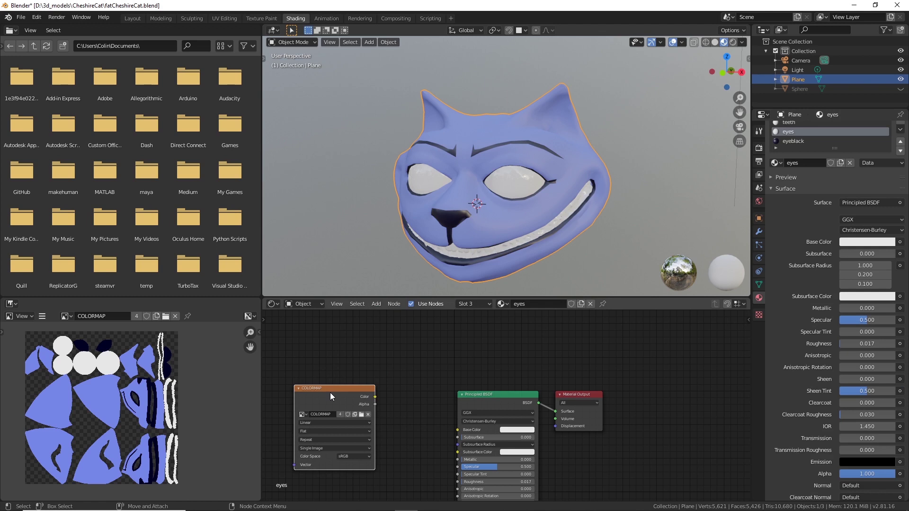
key(x)
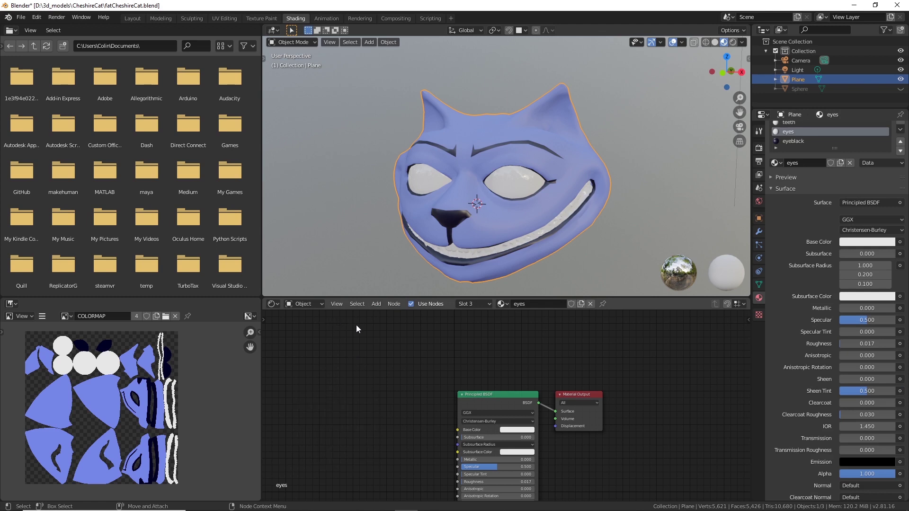
scroll(791, 141, up, 2)
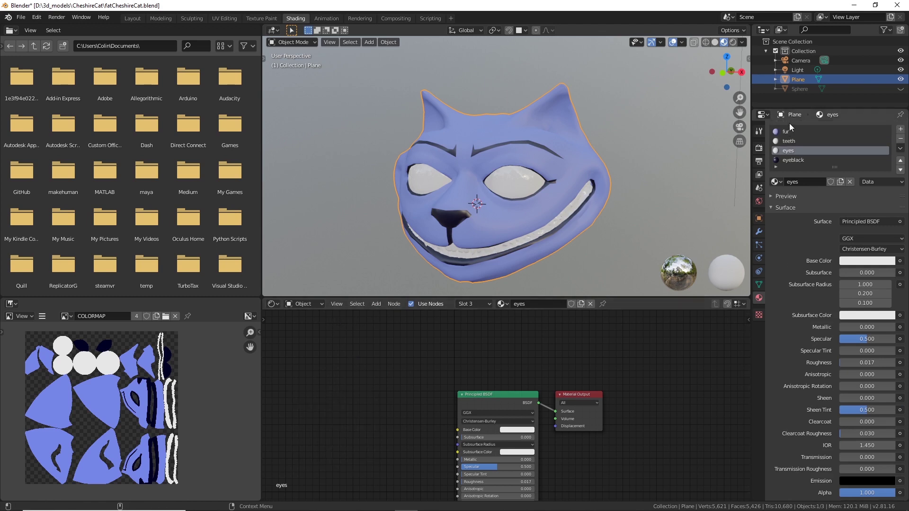
click(790, 132)
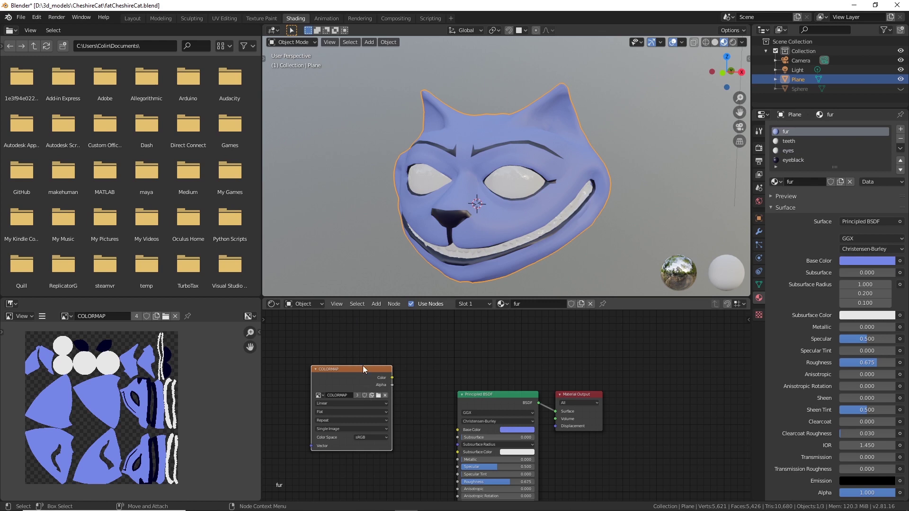
key(x)
Add an Image Texture node to the fur material with a new 2048 × 2048 px image named AmbientOcclusion, placed beside the Principled BSDF.
click(377, 306)
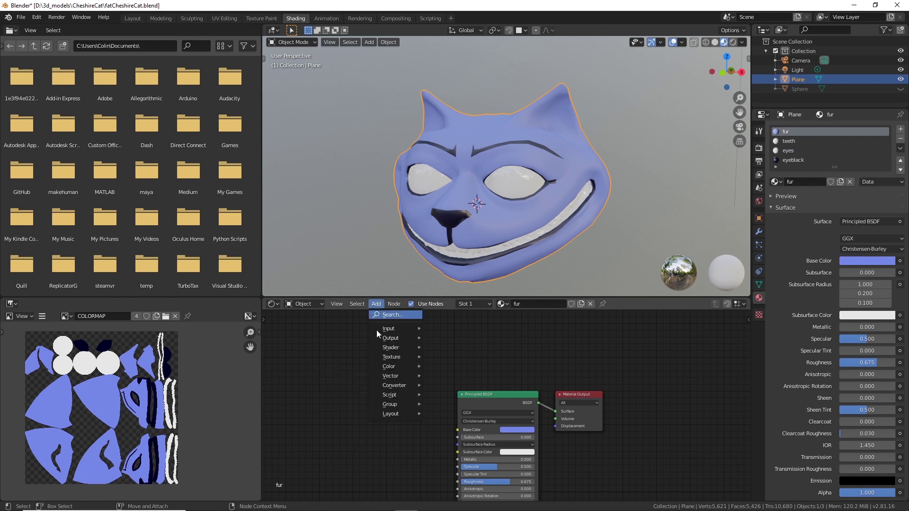
mouse_move(392, 357)
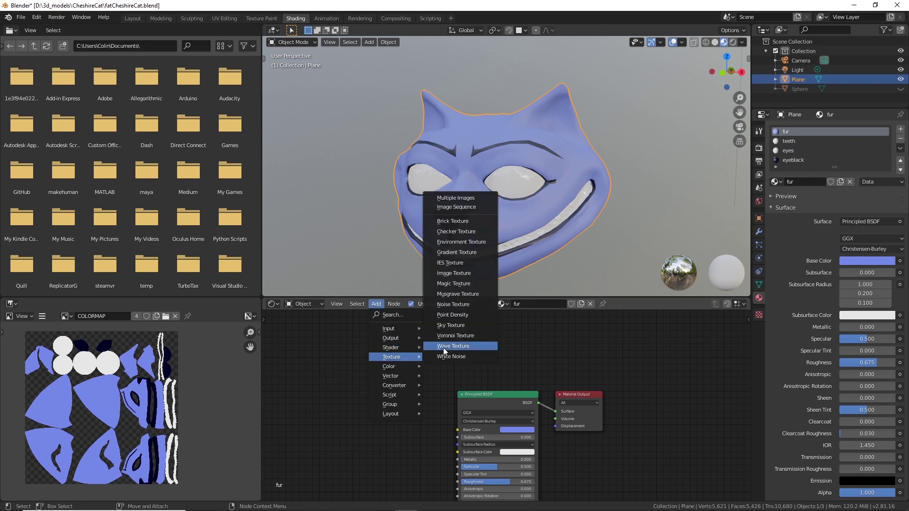
click(453, 274)
click(327, 377)
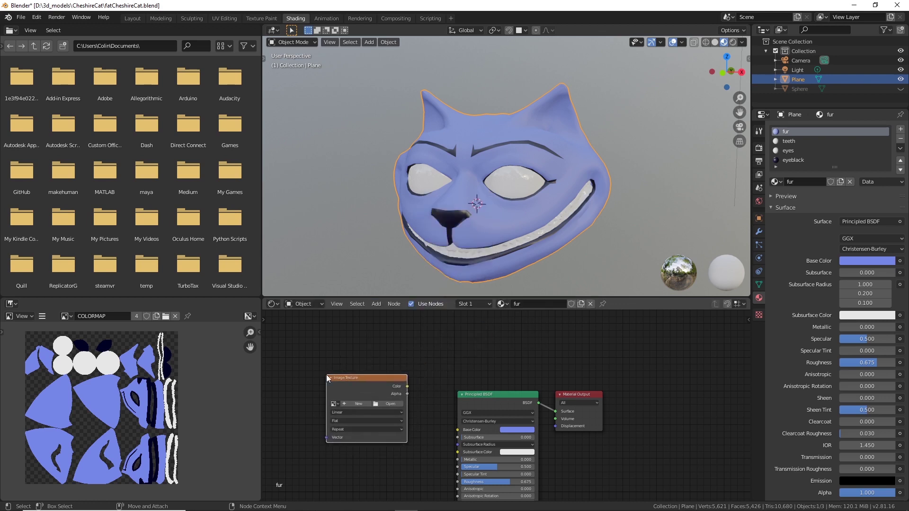
click(357, 402)
click(385, 394)
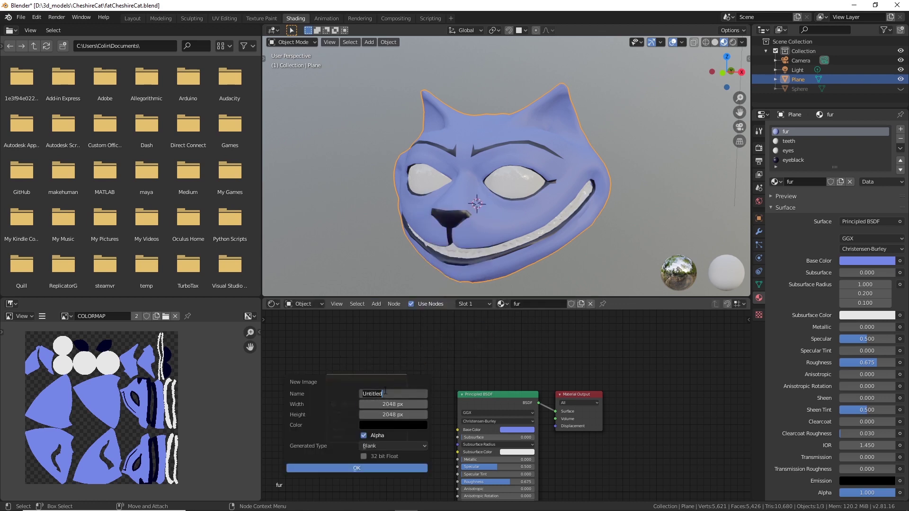
text(AmbientOcclusion)
key(Return)
click(373, 469)
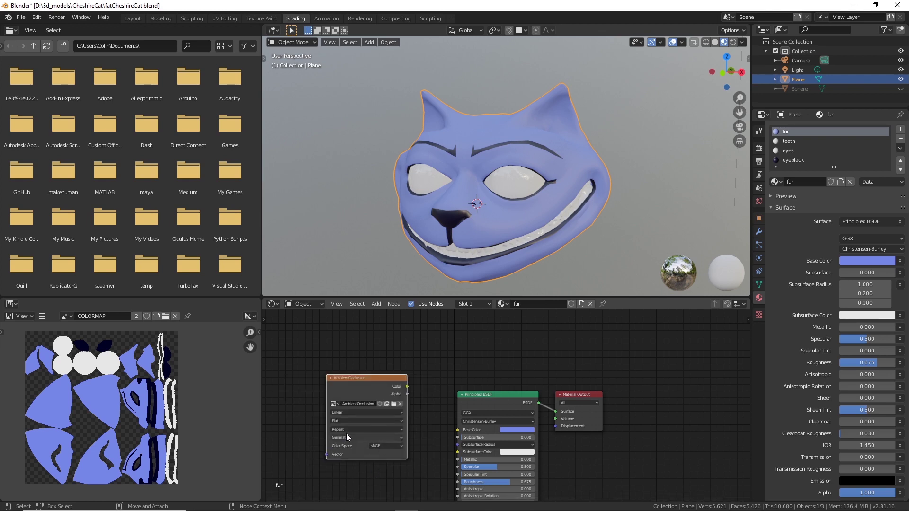
drag(380, 375, 373, 360)
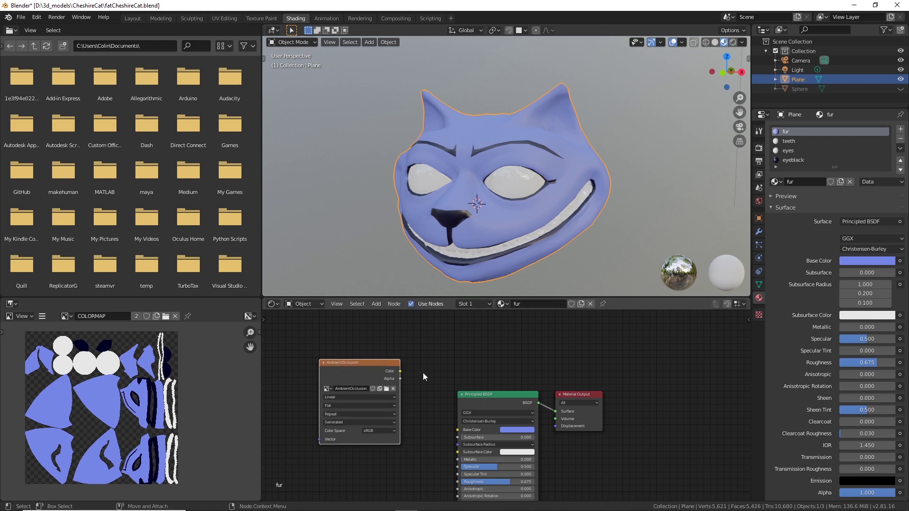
Replace the teeth material's COLORMAP node with a copy of the AmbientOcclusion node and paste another copy into the eyes material.
click(786, 141)
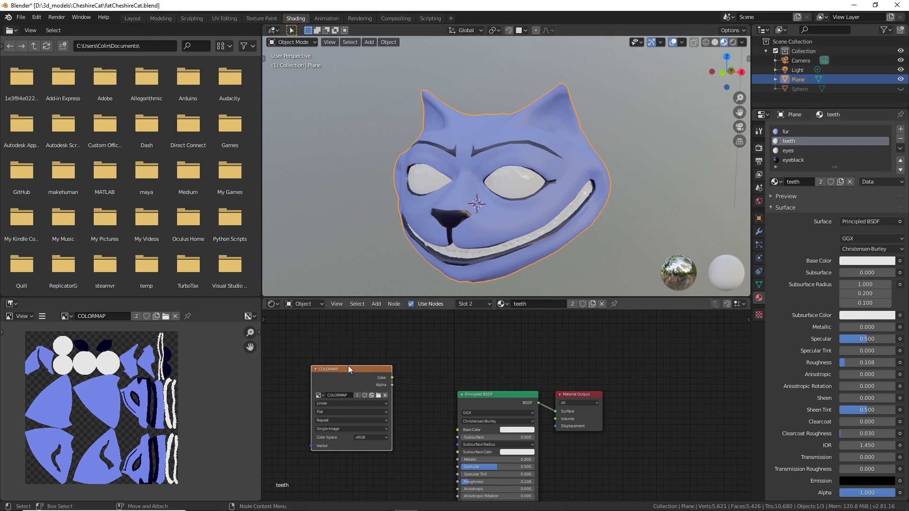
key(x)
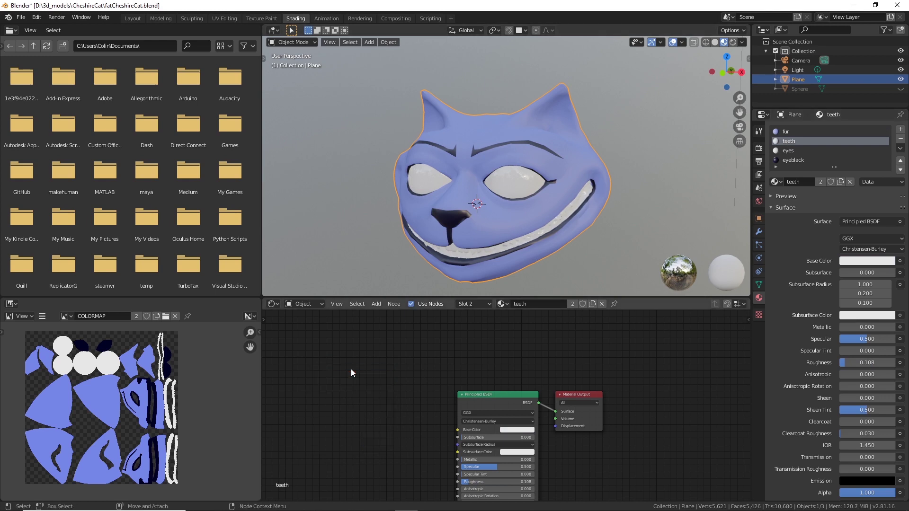
key(ctrl+v)
drag(355, 367, 341, 354)
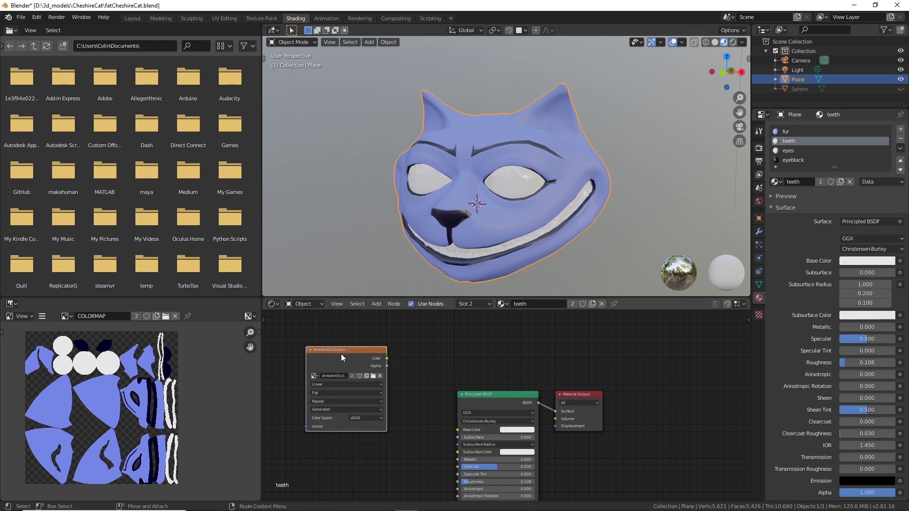
click(792, 149)
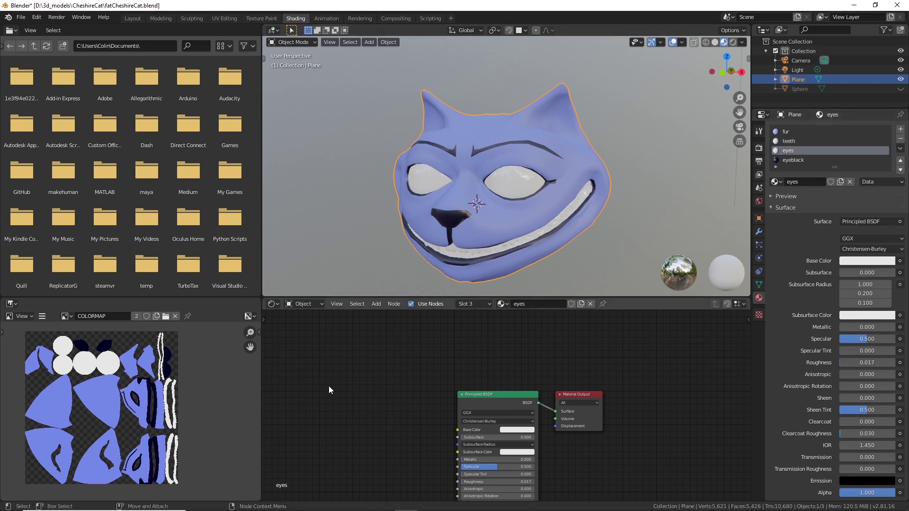
key(ctrl+v)
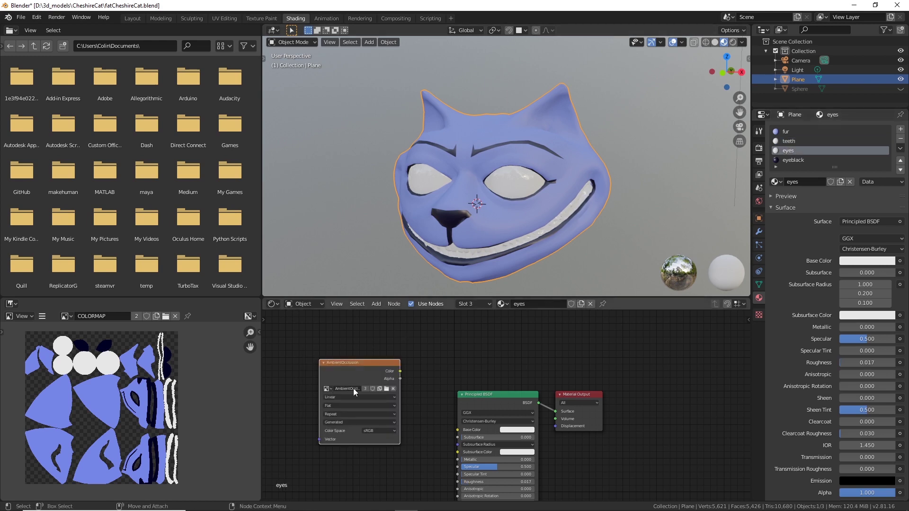
Replace the eyeblack material's COLORMAP node with a copy of the AmbientOcclusion node and check that node in all four materials.
click(805, 162)
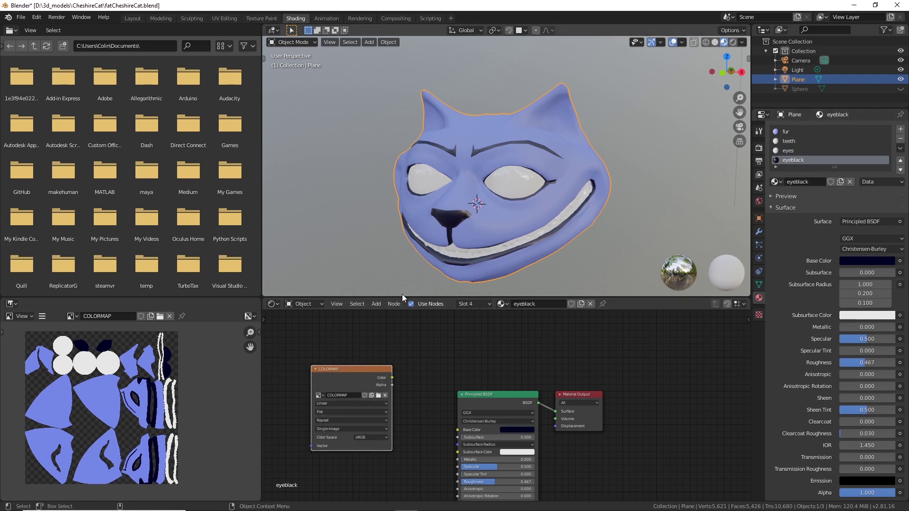
key(Delete)
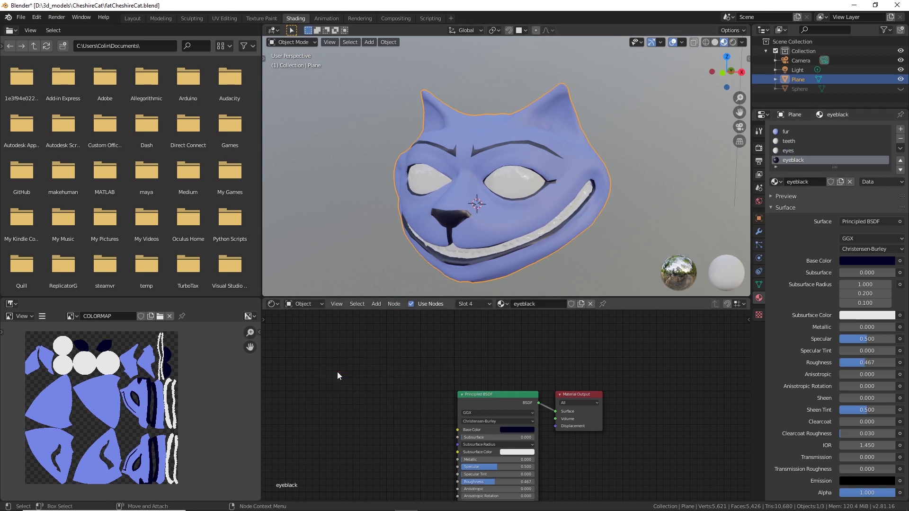
key(ctrl+v)
drag(354, 361, 333, 359)
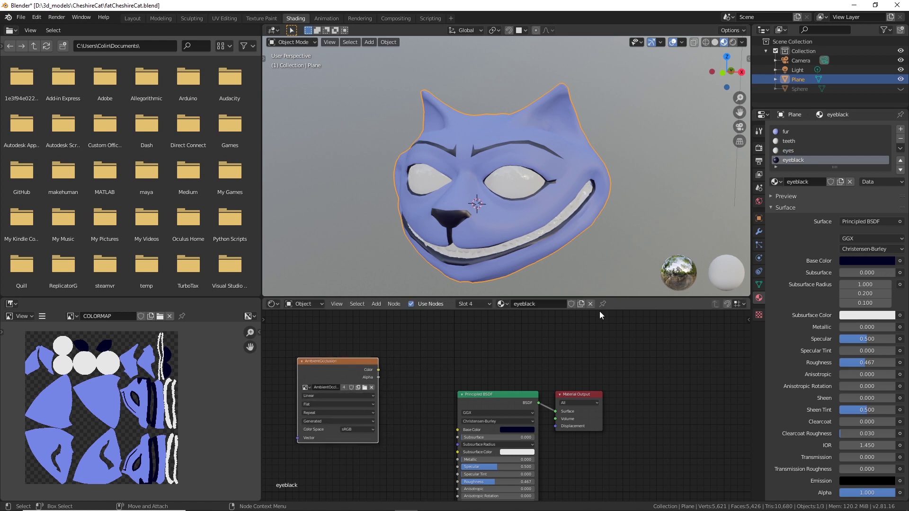
click(792, 151)
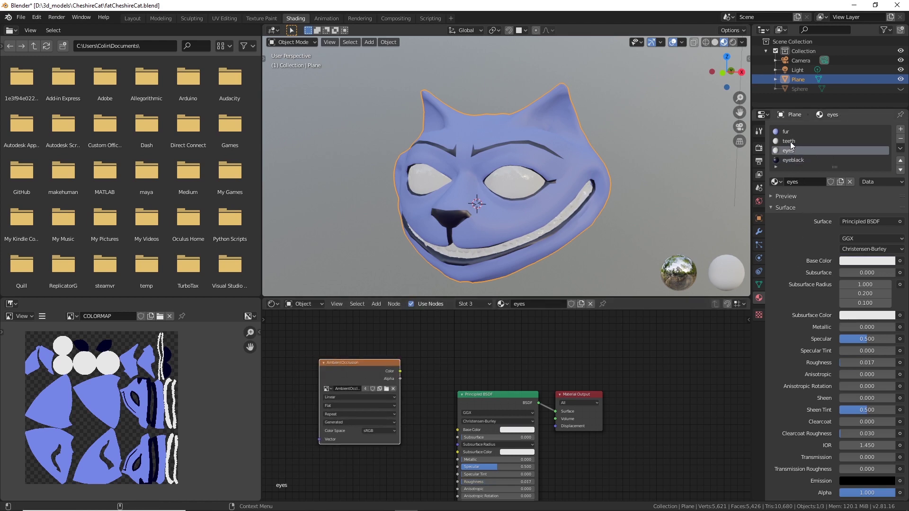
click(789, 142)
click(787, 133)
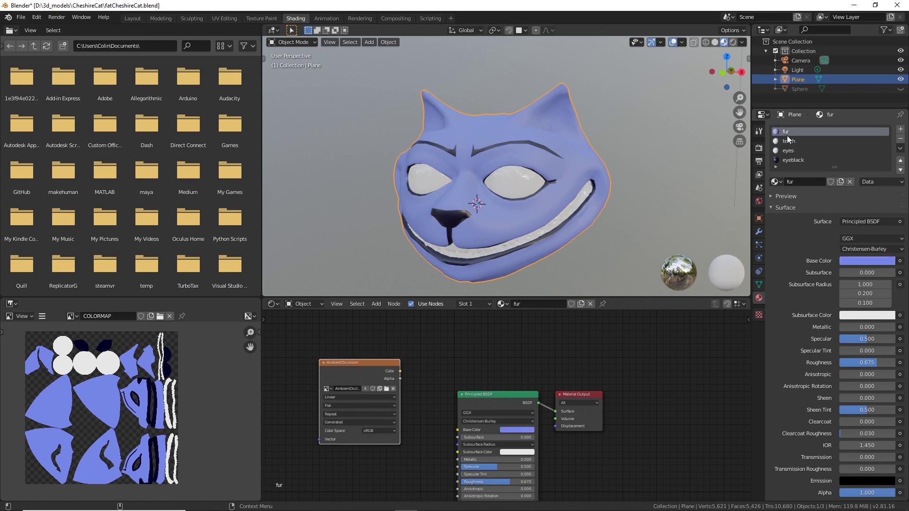
click(788, 141)
click(788, 150)
click(788, 161)
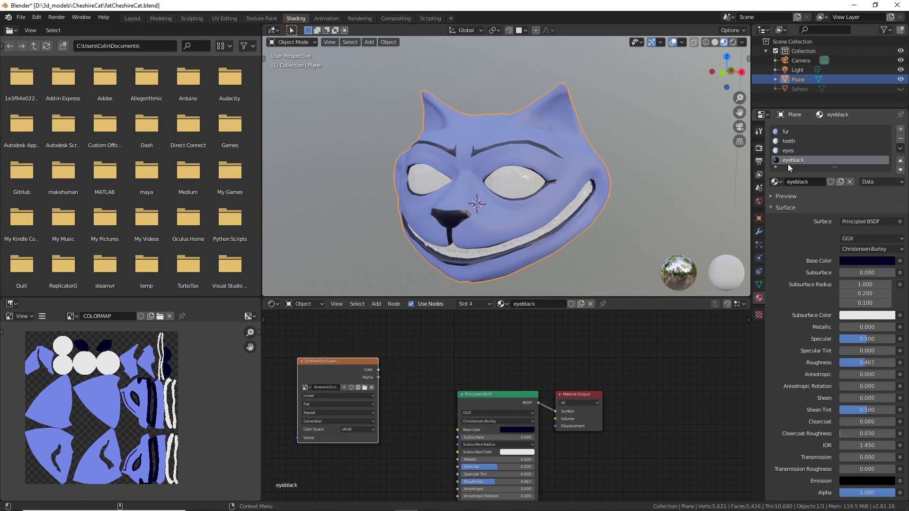
Display the AmbientOcclusion image in the image editor and select the AmbientOcclusion node in the fur material.
click(71, 316)
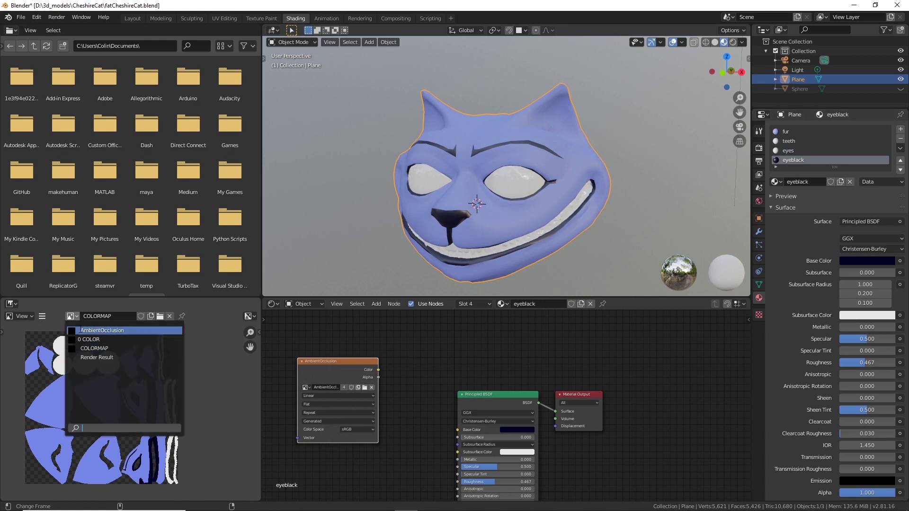
click(93, 334)
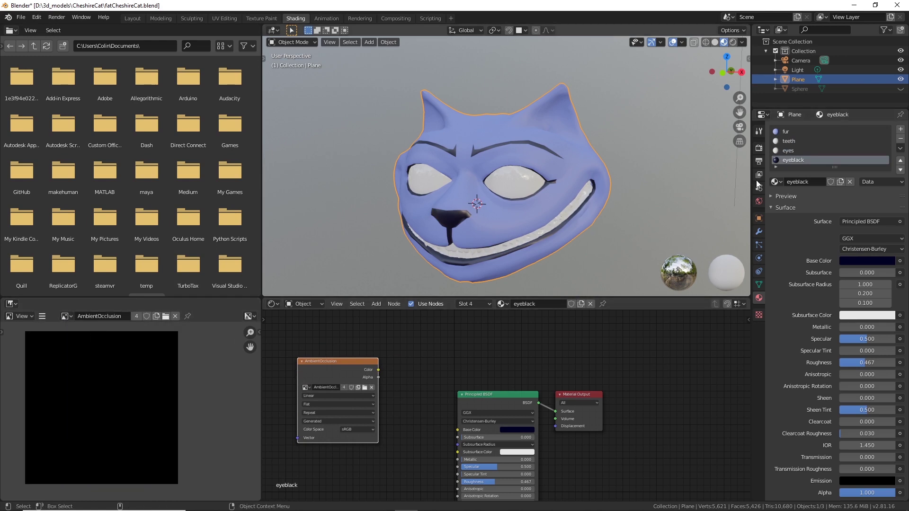
click(786, 133)
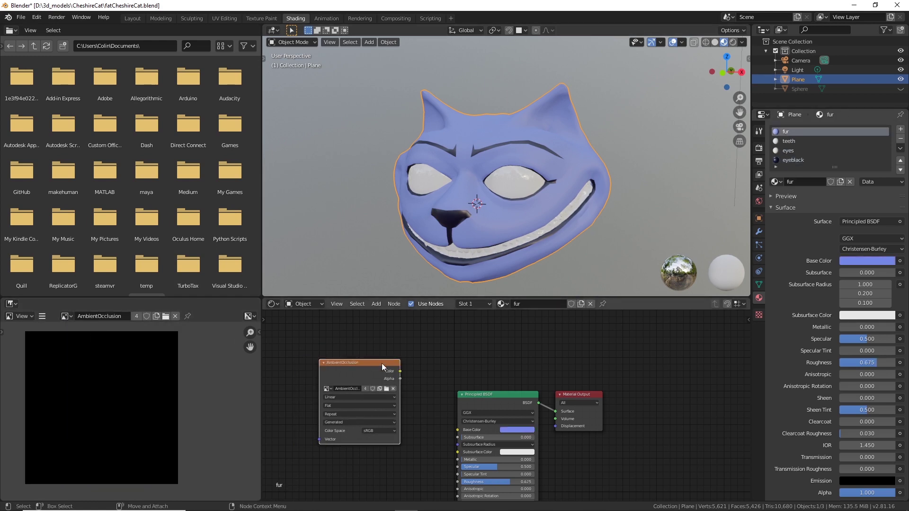
click(353, 360)
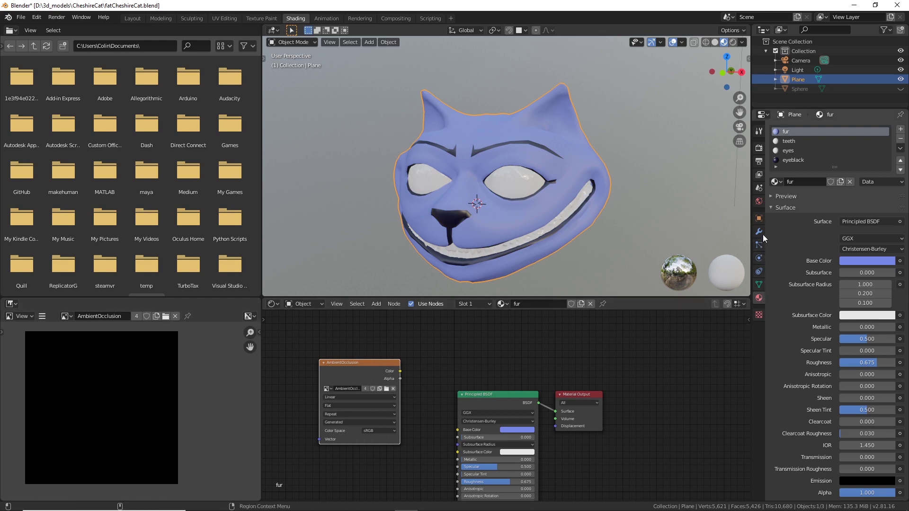
Set the bake type to Ambient Occlusion and bake the head's map into the AmbientOcclusion image.
click(759, 148)
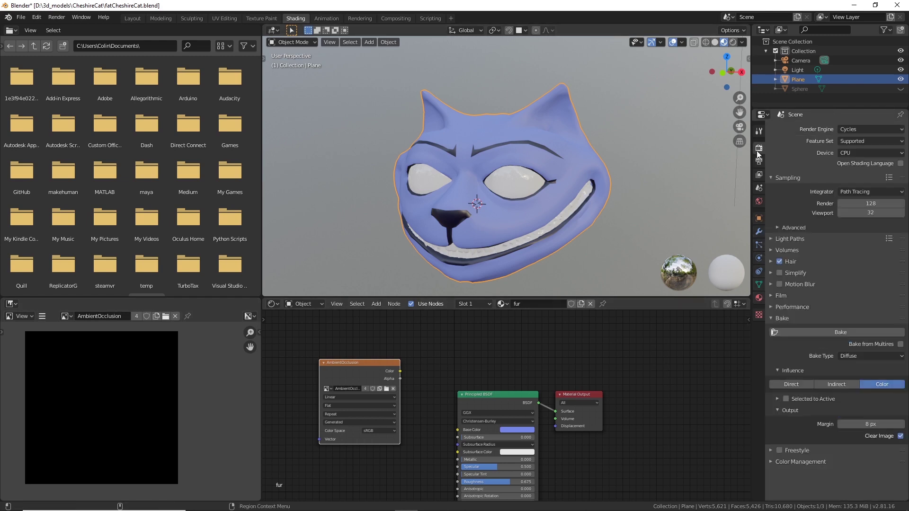
click(868, 354)
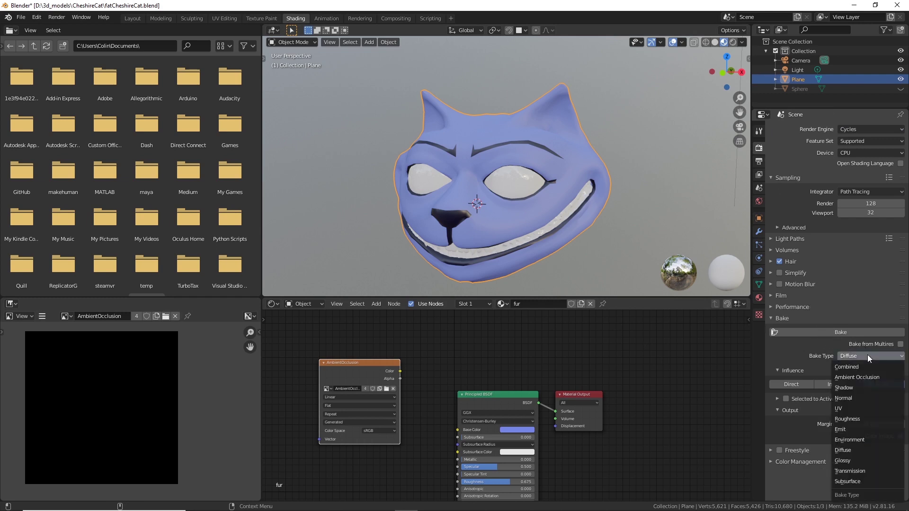
click(879, 377)
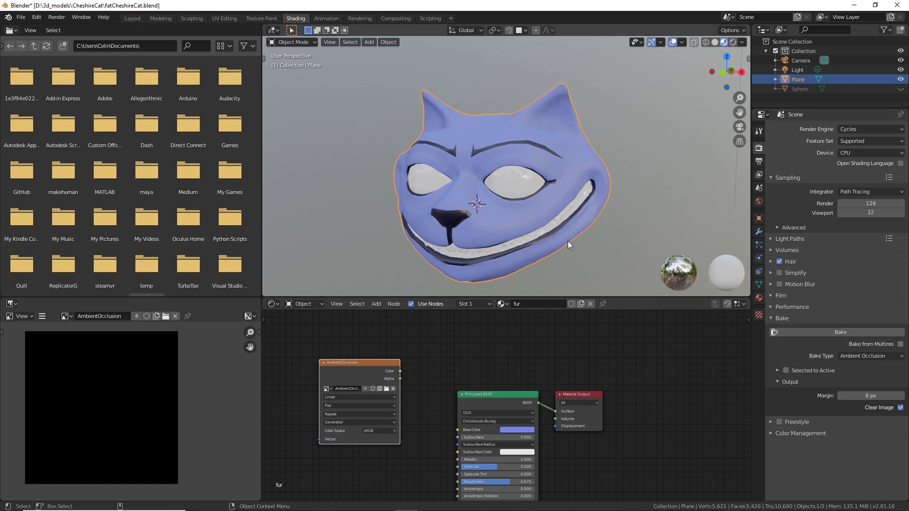
click(851, 331)
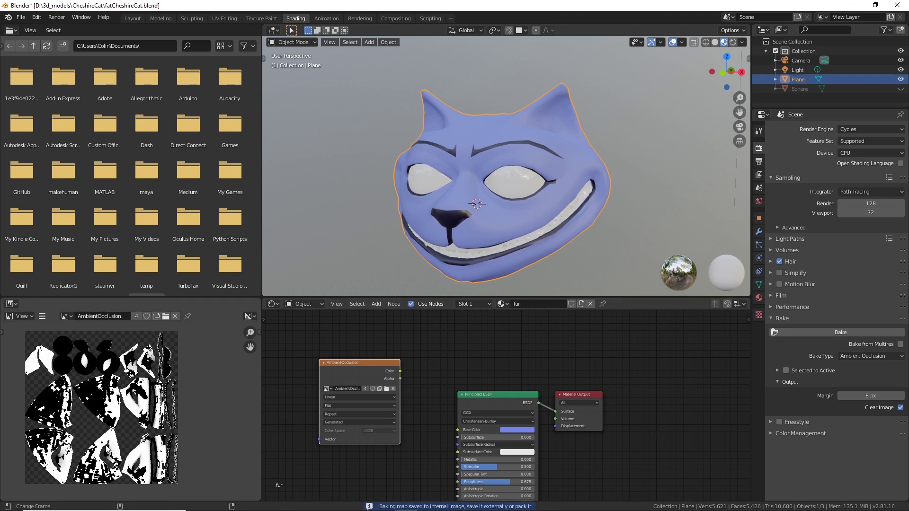
Examine the baked AmbientOcclusion image up close and as a whole for shading errors.
scroll(78, 422, up, 4)
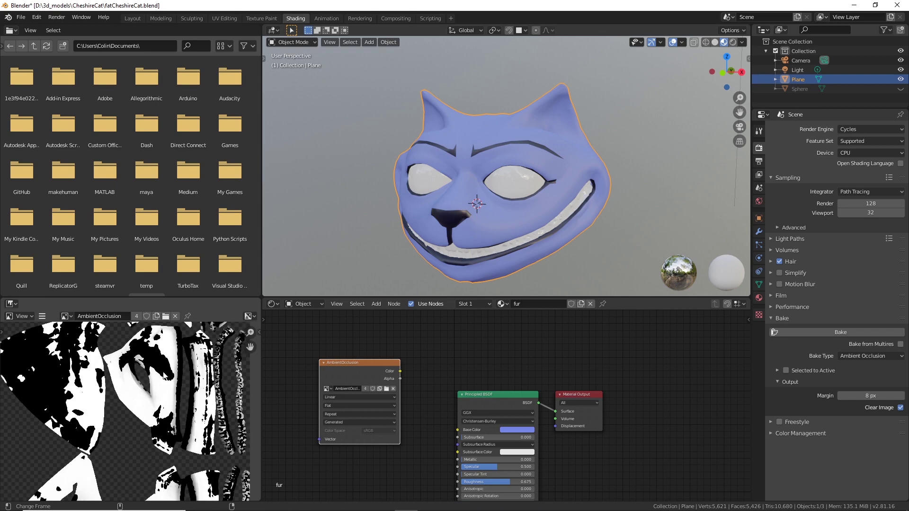
scroll(154, 408, down, 2)
scroll(154, 408, down, 2)
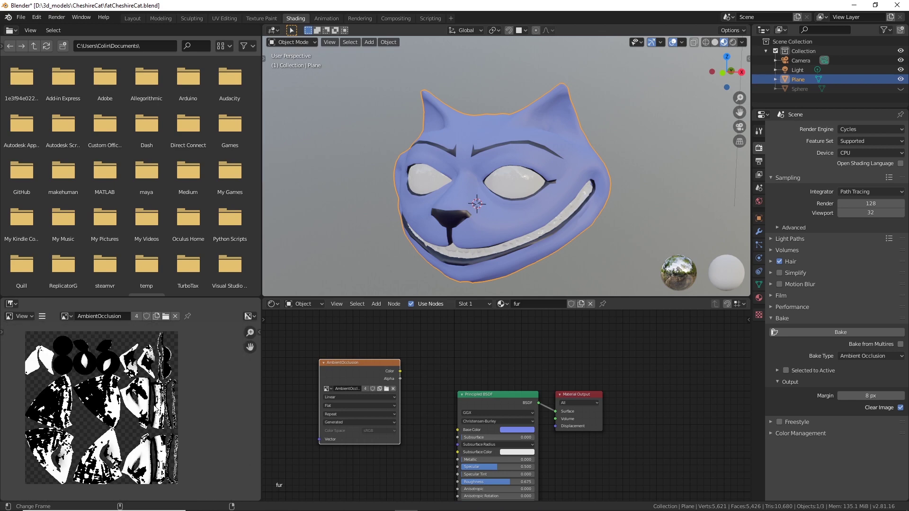
scroll(154, 409, up, 3)
scroll(154, 409, down, 2)
scroll(170, 388, down, 1)
scroll(296, 315, down, 1)
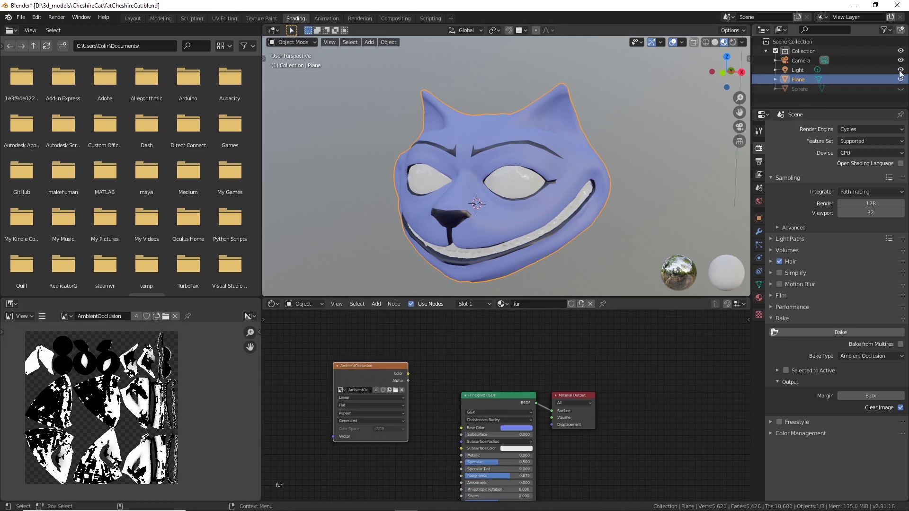
Turn off Show in Renders for the Sphere object and hide it in the viewport again.
click(901, 89)
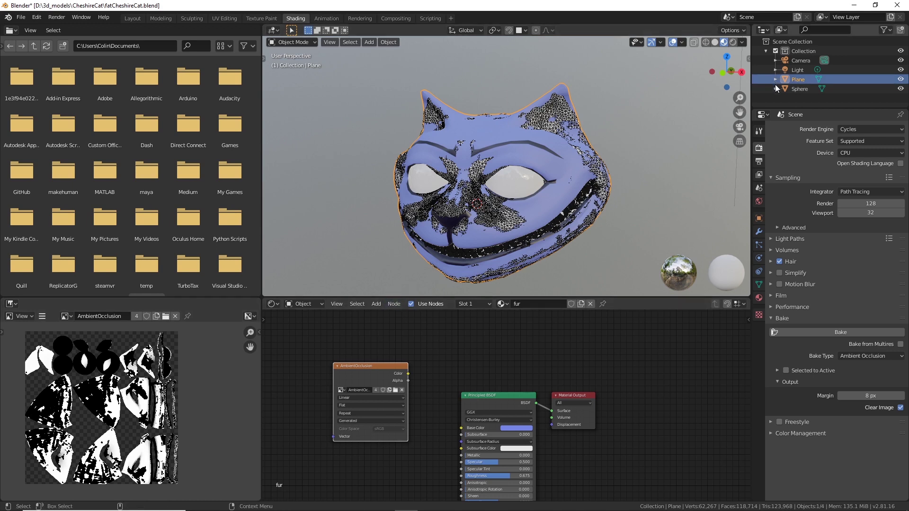
click(800, 90)
right_click(800, 90)
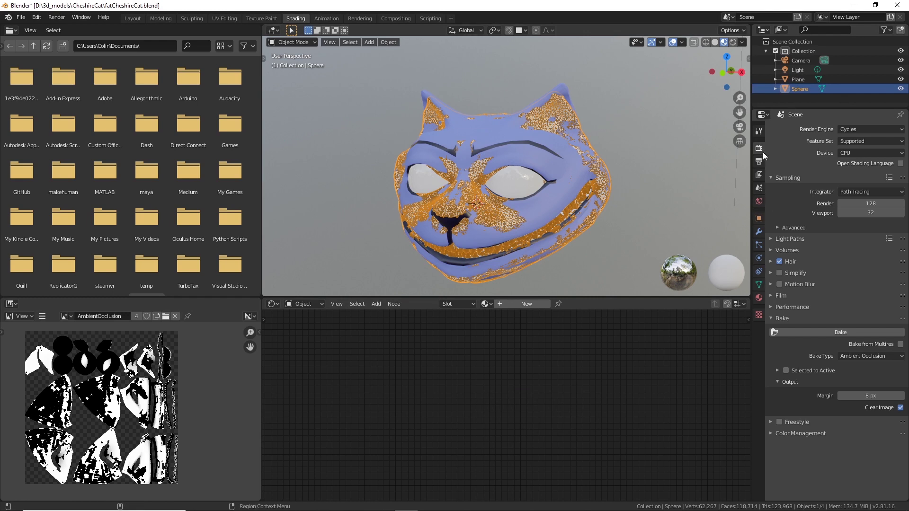
click(760, 219)
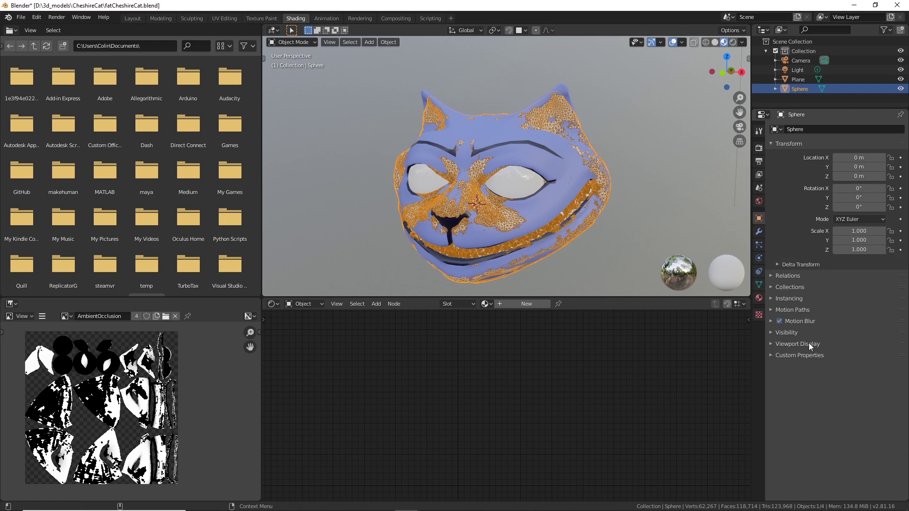
click(775, 332)
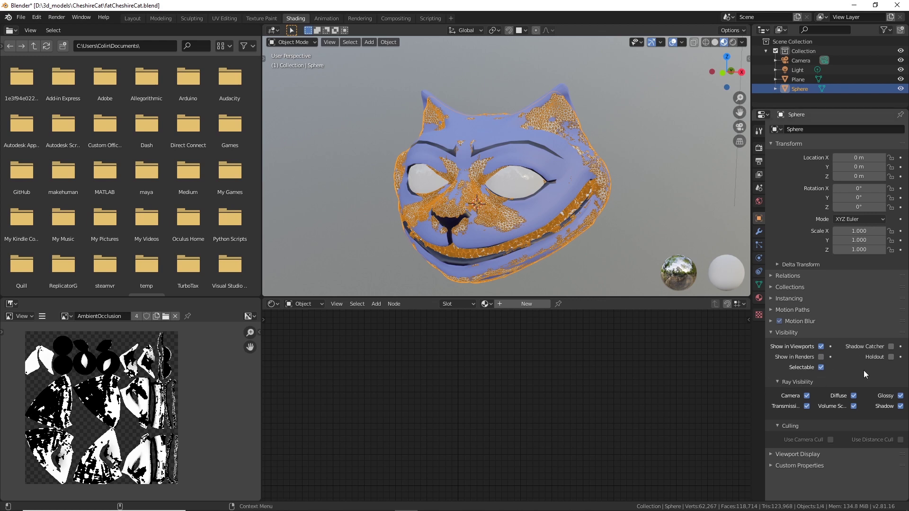
click(901, 89)
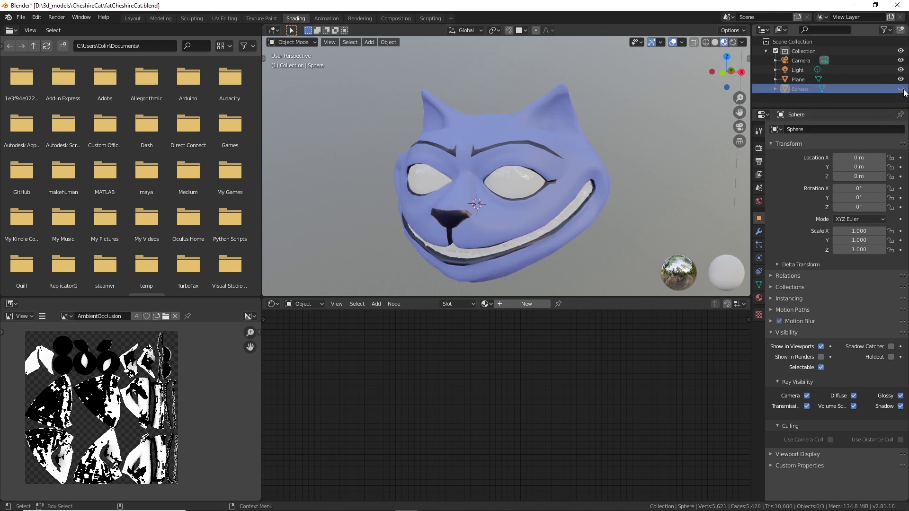
Bake the Plane head's ambient occlusion again with the Sphere excluded.
scroll(549, 212, up, 3)
scroll(584, 190, down, 2)
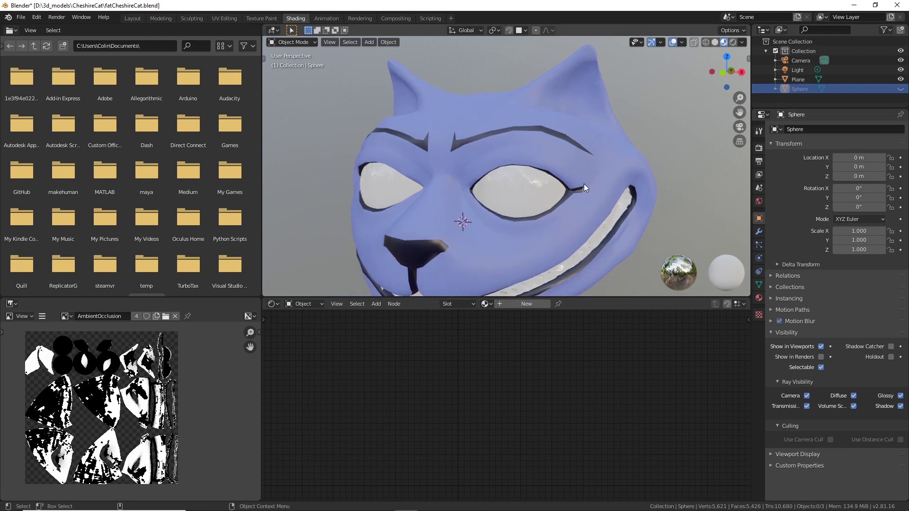
click(759, 148)
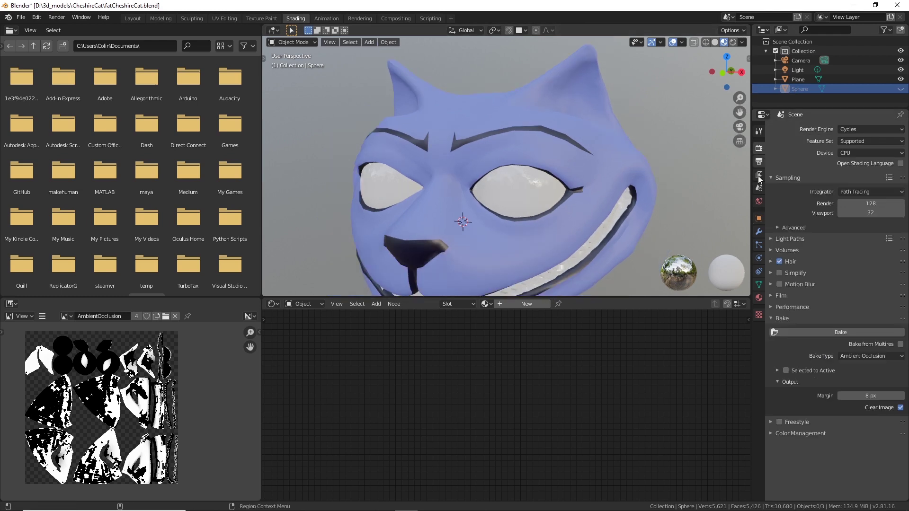
click(854, 332)
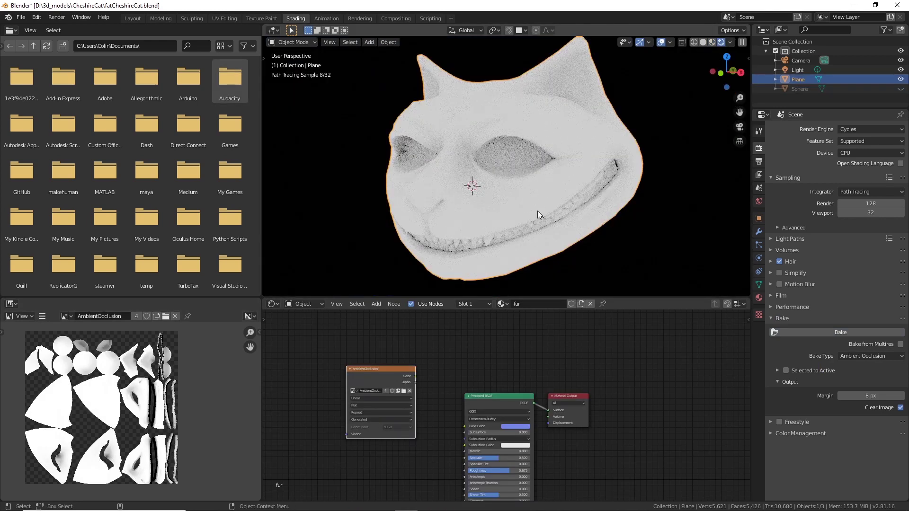
Inspect the head's rendered ambient occlusion, set the viewport render pass to Combined and return to solid shading.
middle_drag(630, 265, 631, 257)
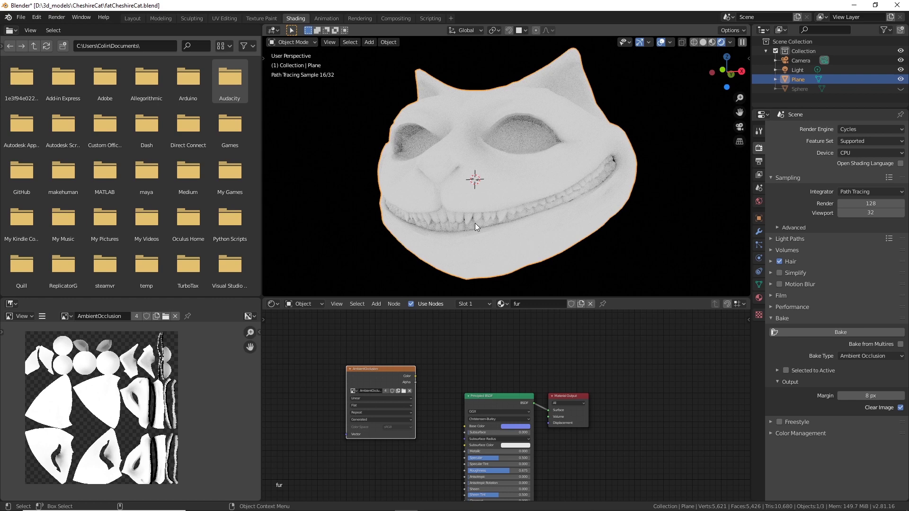
middle_drag(476, 223, 422, 293)
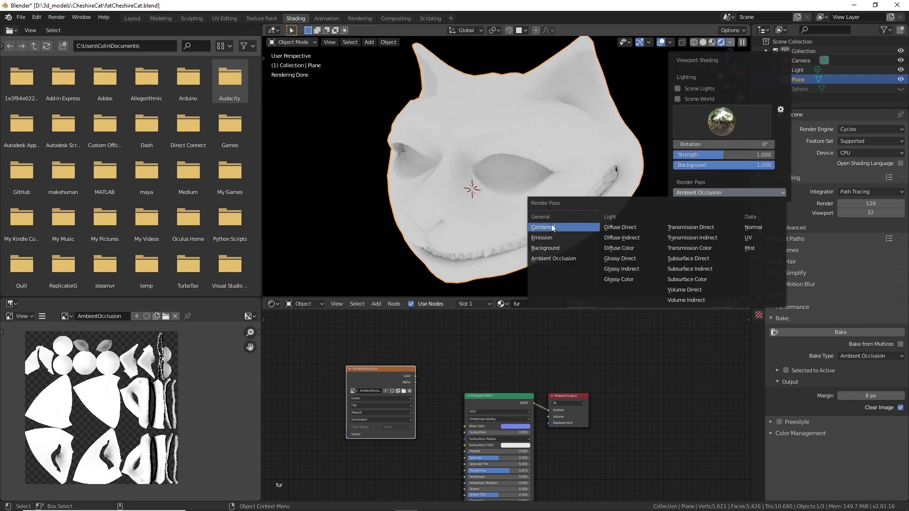
click(551, 227)
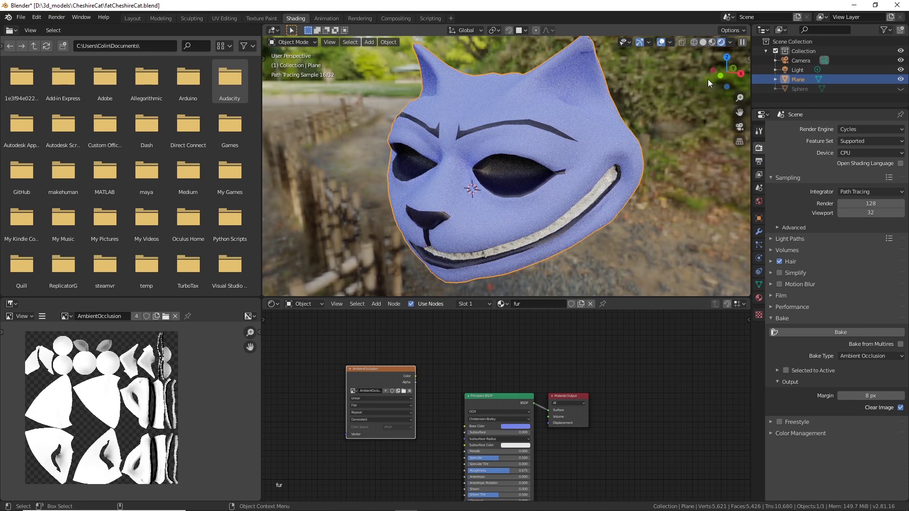
click(704, 43)
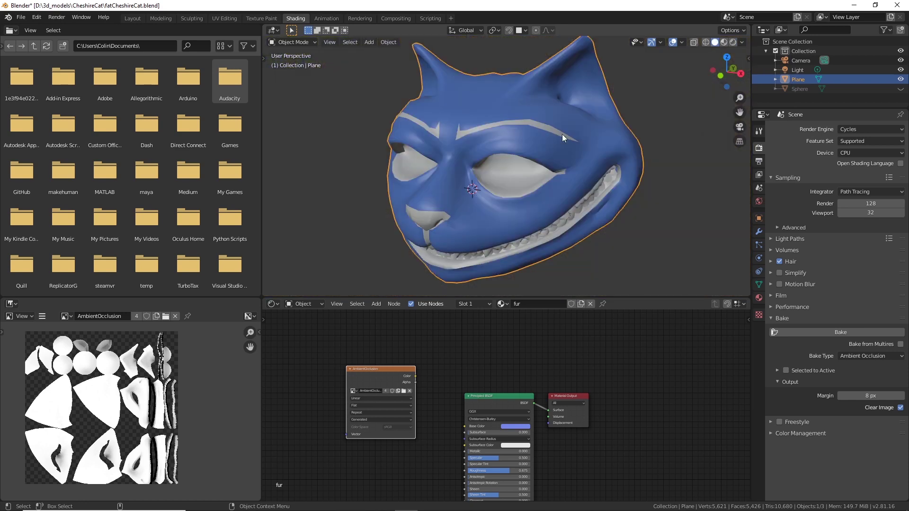
click(704, 42)
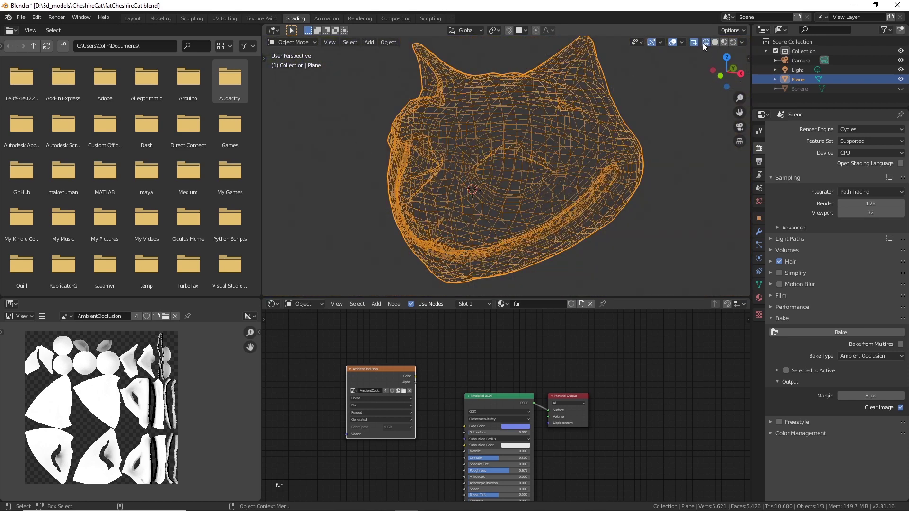
click(717, 43)
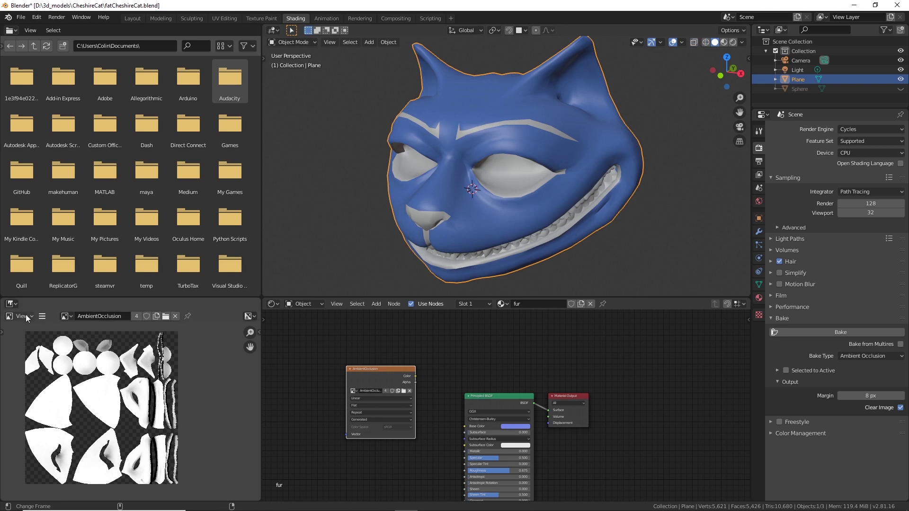
Save the AmbientOcclusion image as a PNG in the CheshireCat folder, adding the prefix Cat to its file name.
click(43, 316)
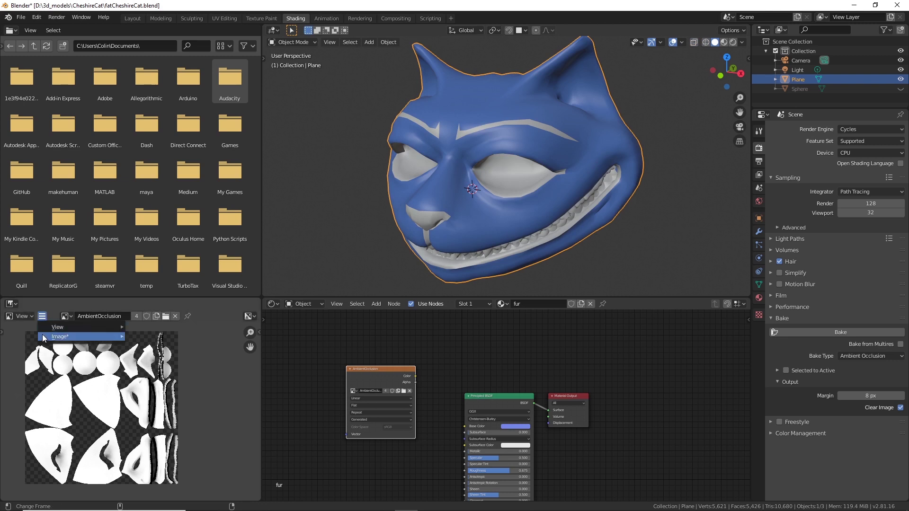
mouse_move(45, 337)
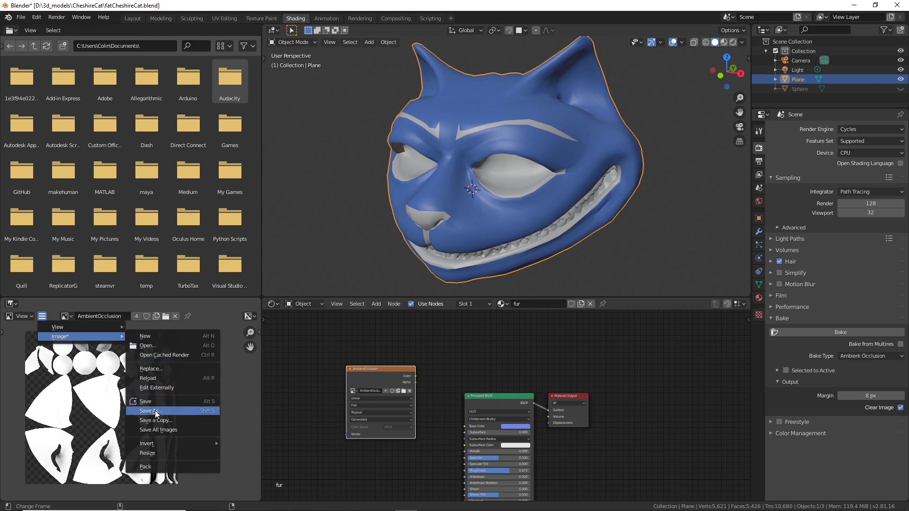
click(166, 410)
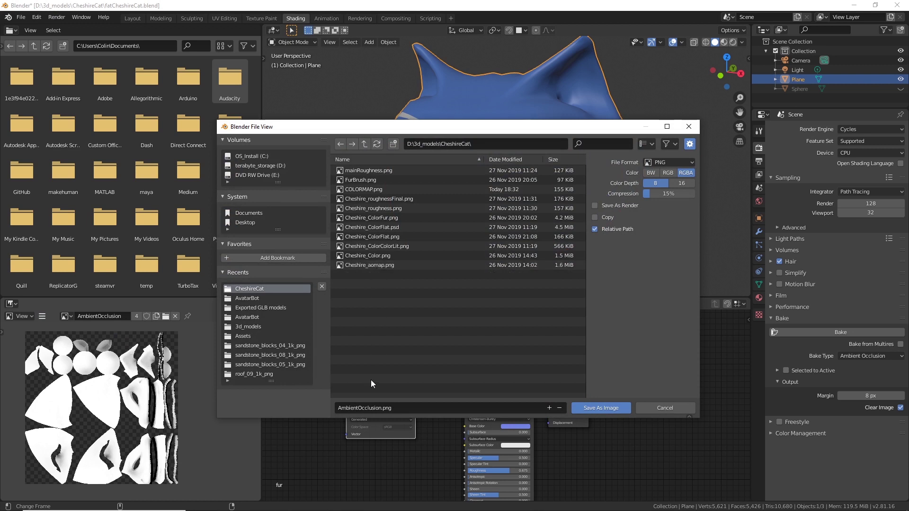
click(366, 407)
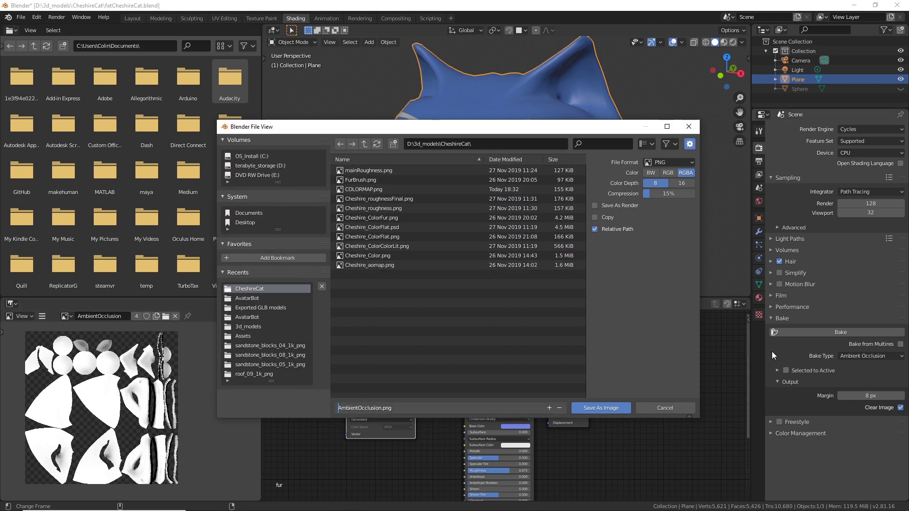
text(Cat)
click(607, 408)
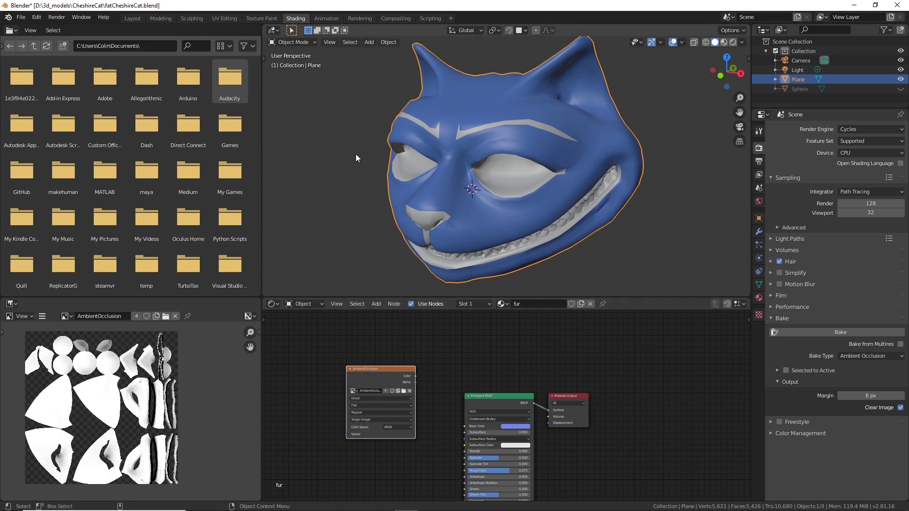
Display the head in material preview and connect the fur material's AmbientOcclusion Color output to the Principled BSDF's Base Color.
click(723, 43)
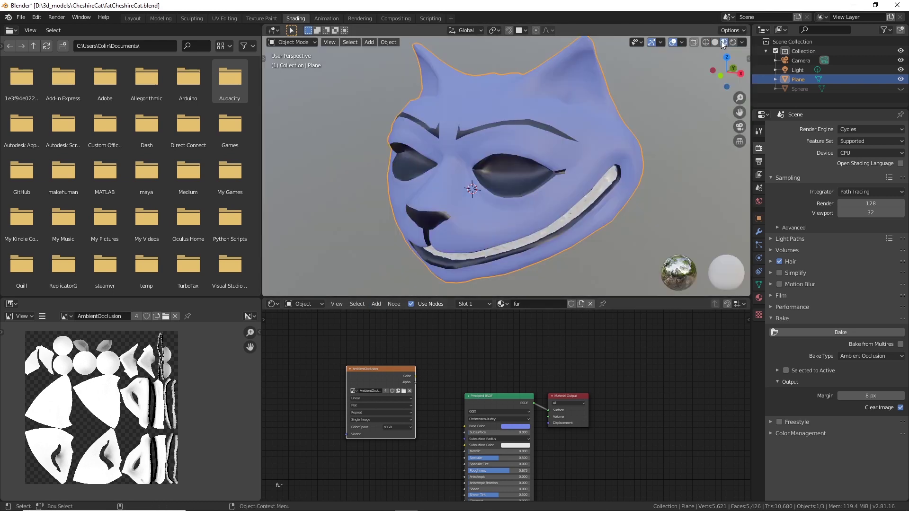
drag(389, 368, 463, 426)
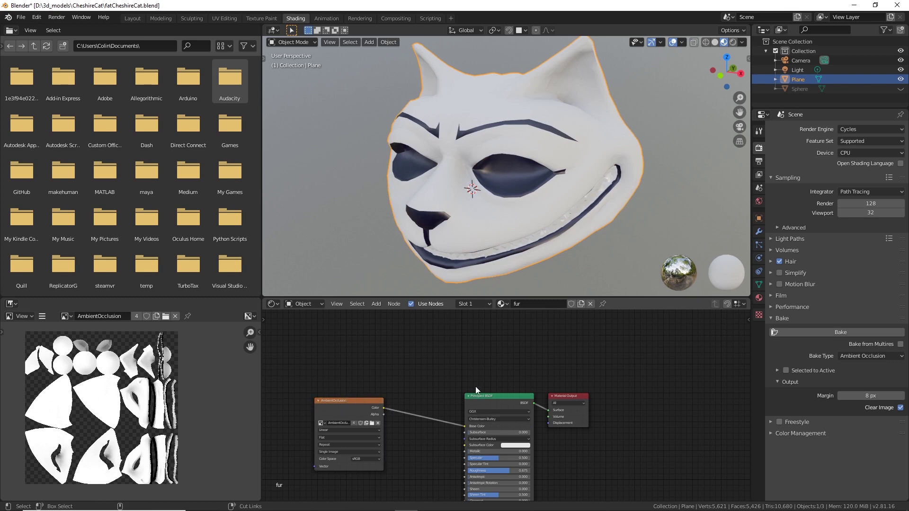
Duplicate the fur material's AmbientOcclusion node, delete the original and place the copy beside the Principled BSDF.
key(shift+d)
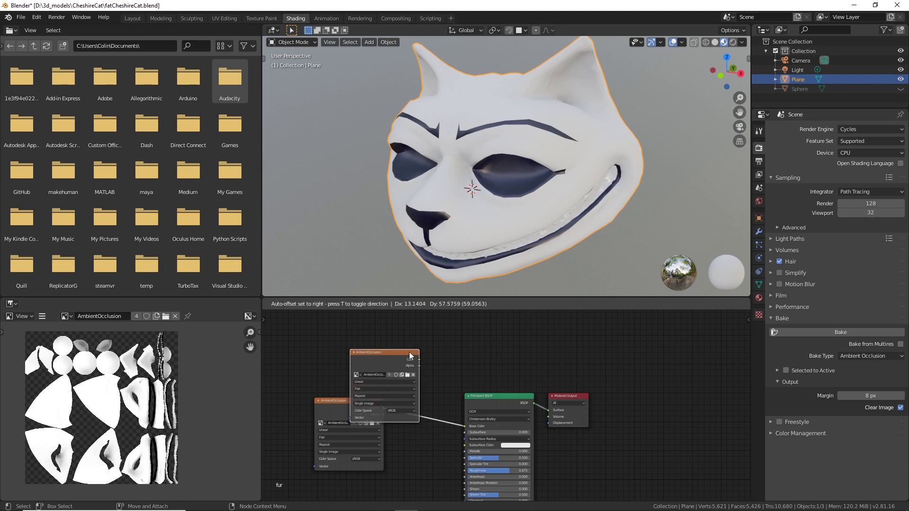
click(409, 351)
drag(432, 354, 414, 349)
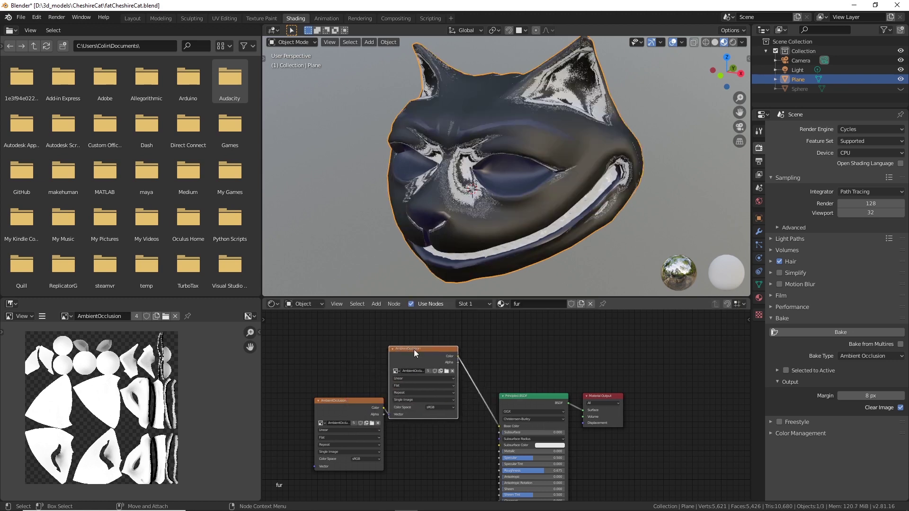
drag(357, 400, 323, 407)
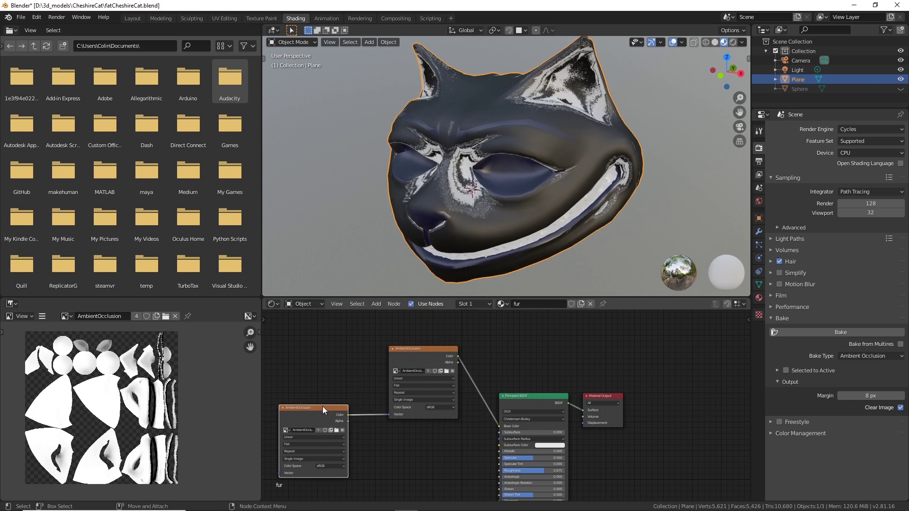
key(x)
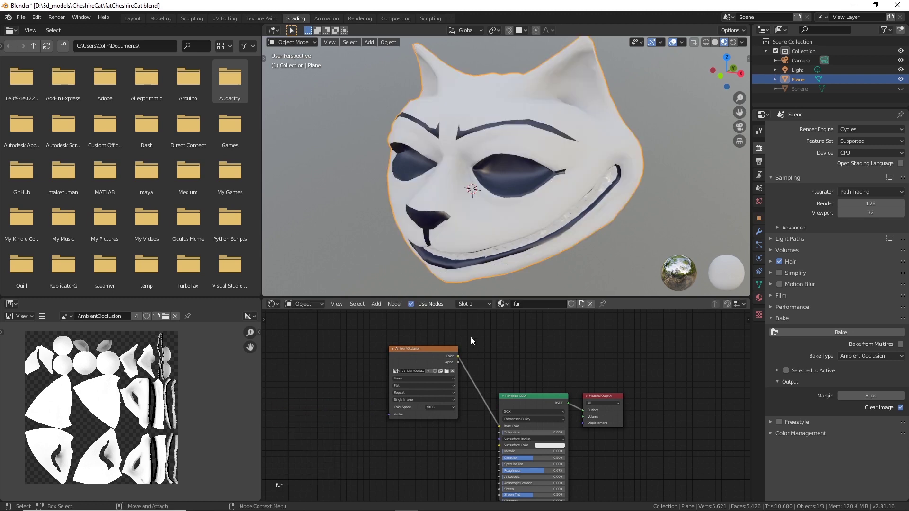
click(428, 351)
drag(428, 352, 384, 400)
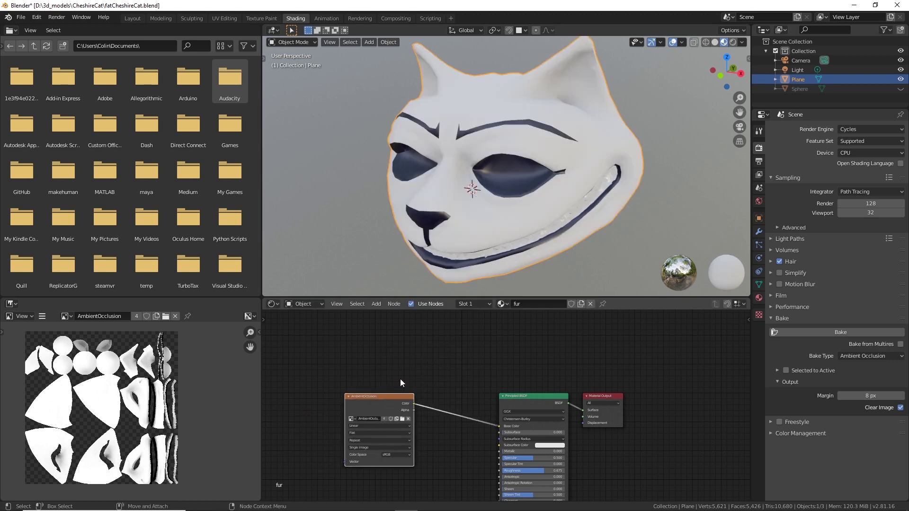
Connect the teeth material's AmbientOcclusion Color output to the Principled BSDF's Base Color.
click(490, 304)
click(443, 334)
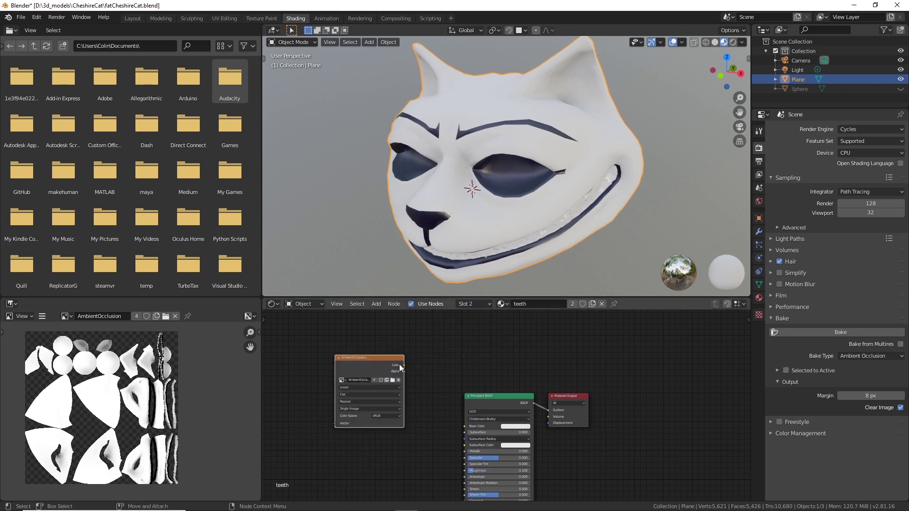
drag(393, 359, 463, 426)
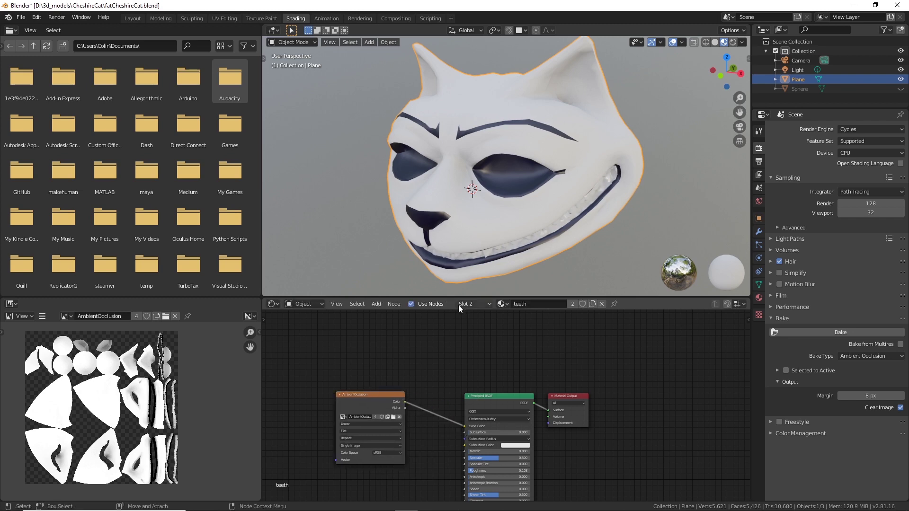
Connect the eyes material's AmbientOcclusion Color output to the Principled BSDF's Base Color.
click(473, 304)
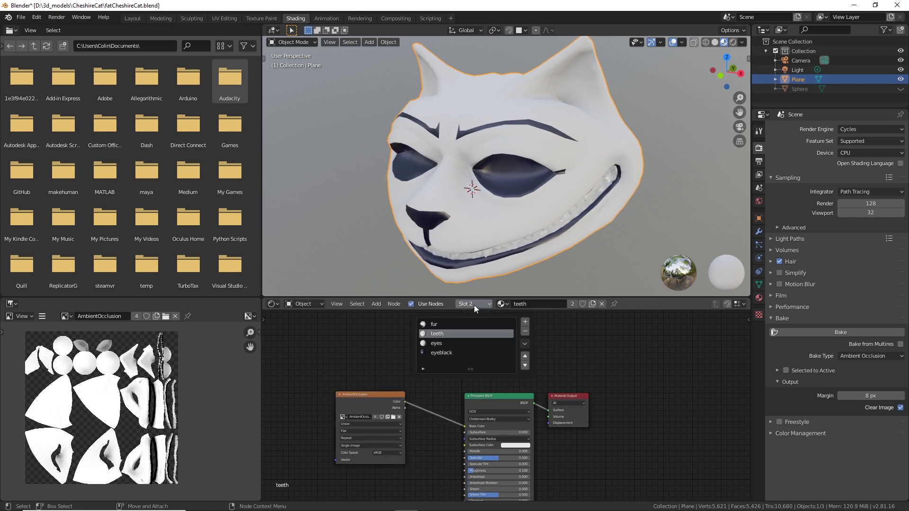
click(441, 344)
drag(376, 369, 465, 426)
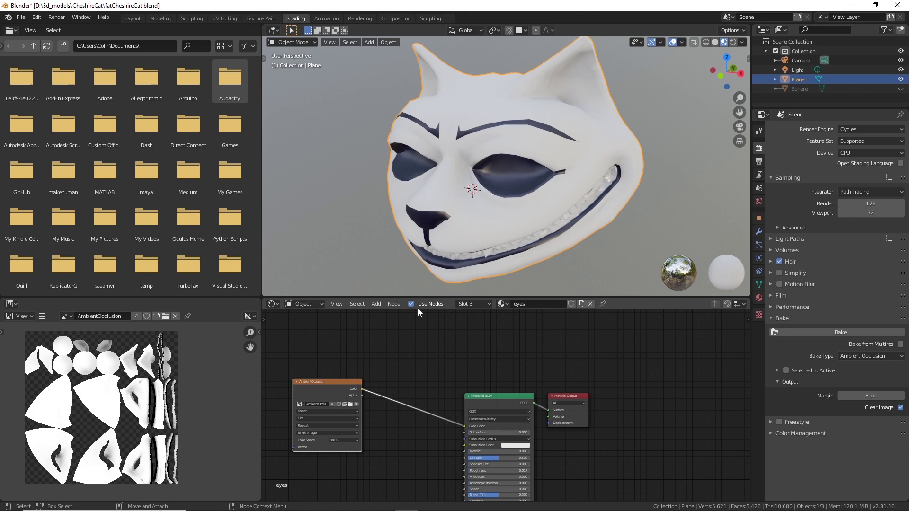
Connect the eyeblack material's AmbientOcclusion Color output to the Principled BSDF's Base Color.
click(473, 304)
click(443, 353)
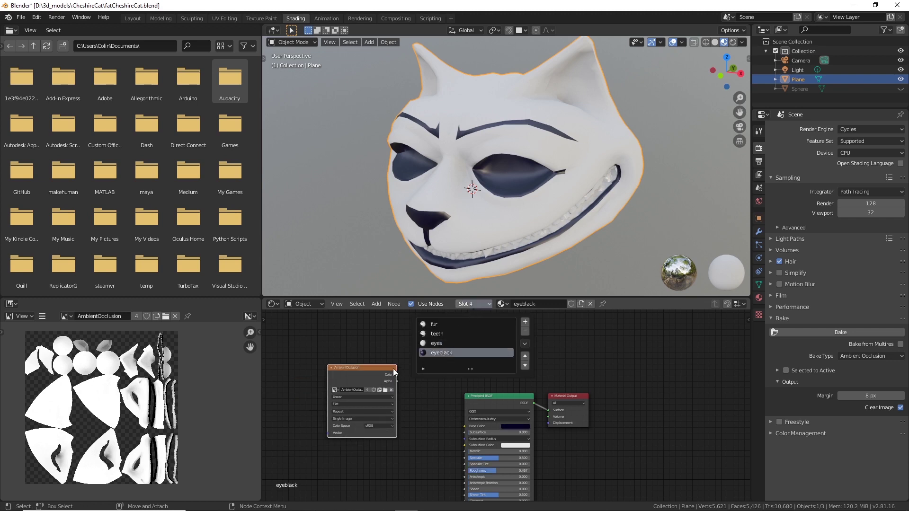
drag(397, 374, 465, 426)
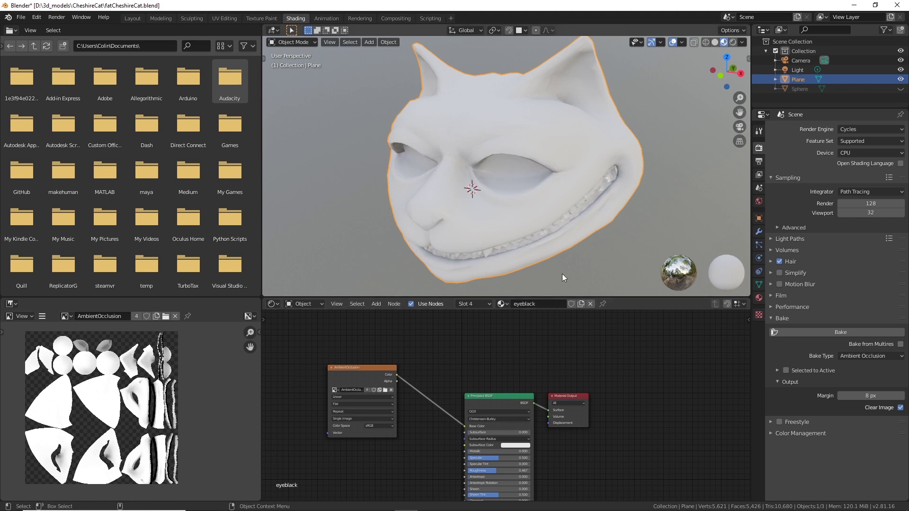
Enter Edit Mode on the head mesh, turn on X-ray and select both eyeballs above the head.
middle_drag(596, 223, 616, 204)
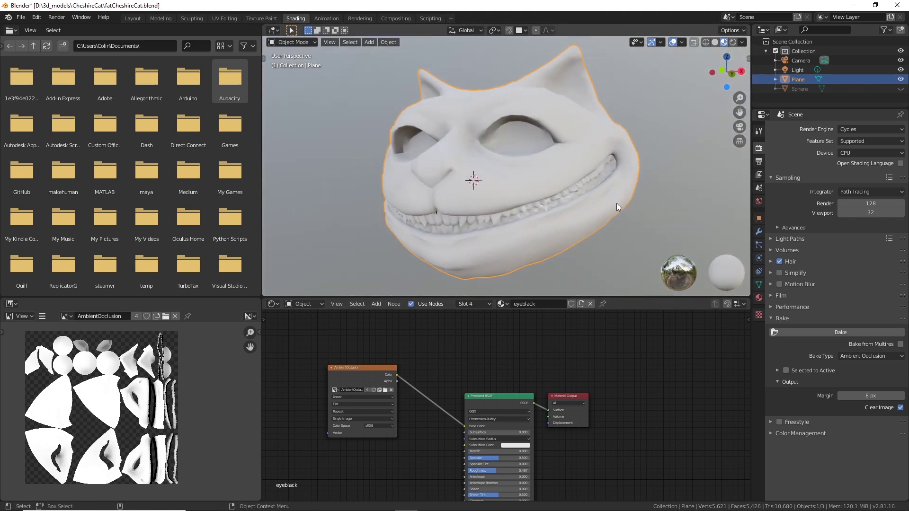
scroll(618, 202, down, 4)
click(306, 42)
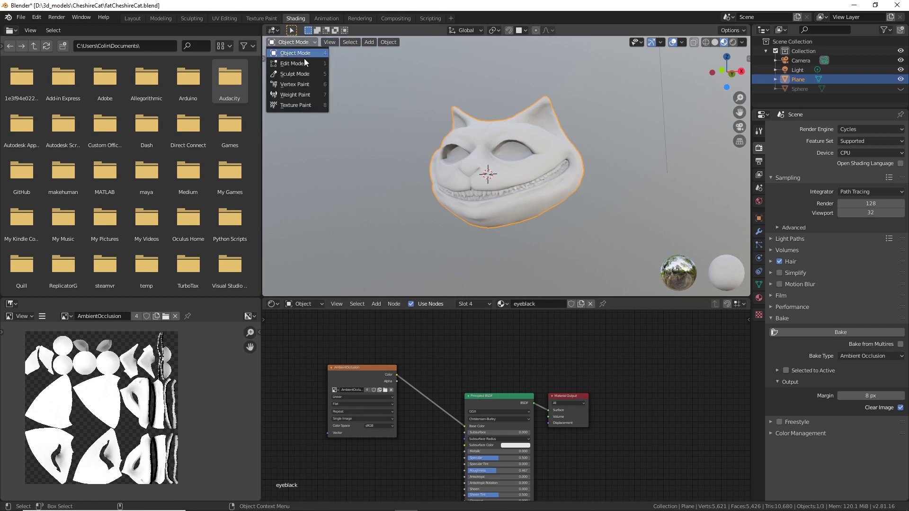
click(303, 63)
alt+middle_drag(495, 175, 467, 282)
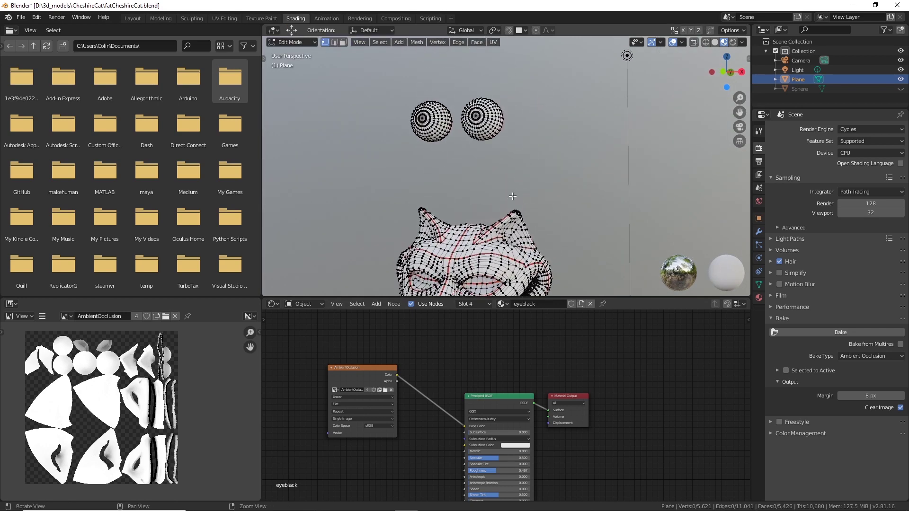
click(695, 44)
drag(379, 75, 570, 153)
Lower both eyeballs straight down along Z into the eye sockets and turn X-ray off.
drag(458, 82, 462, 206)
alt+middle_drag(431, 206, 435, 120)
scroll(435, 120, up, 6)
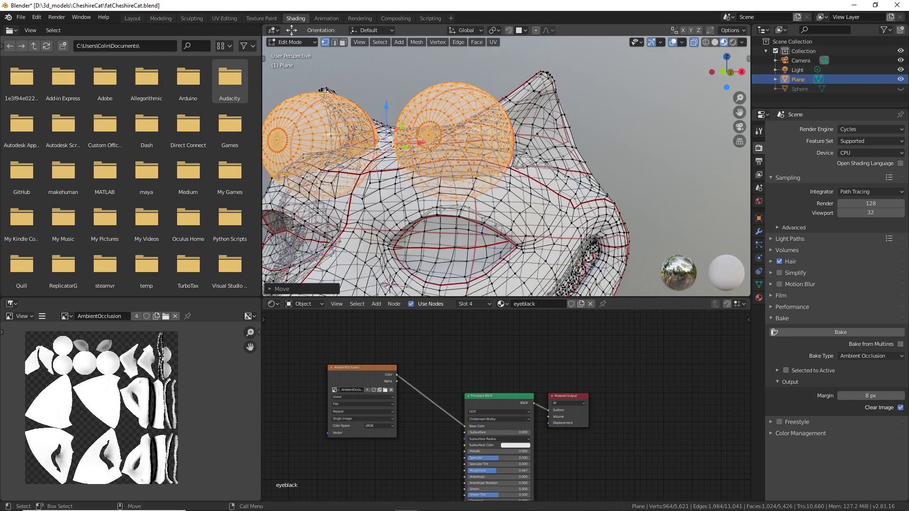
drag(389, 108, 389, 209)
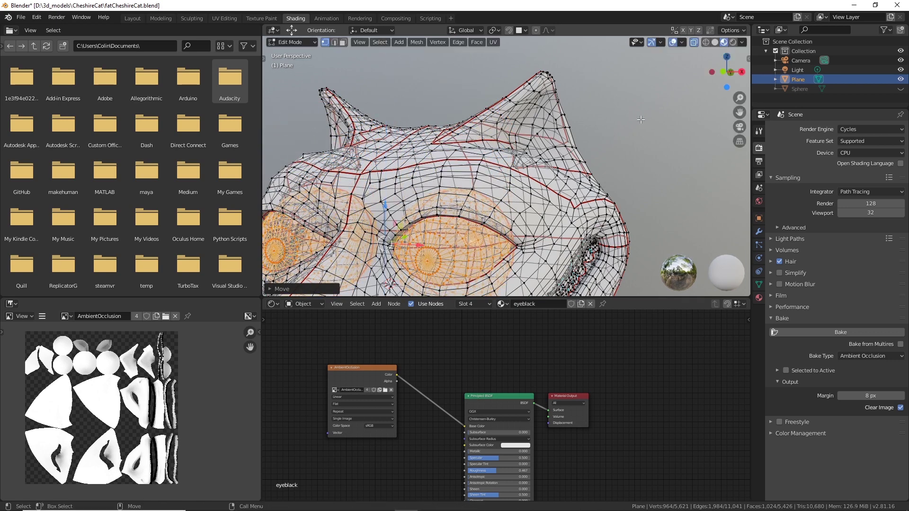
click(696, 43)
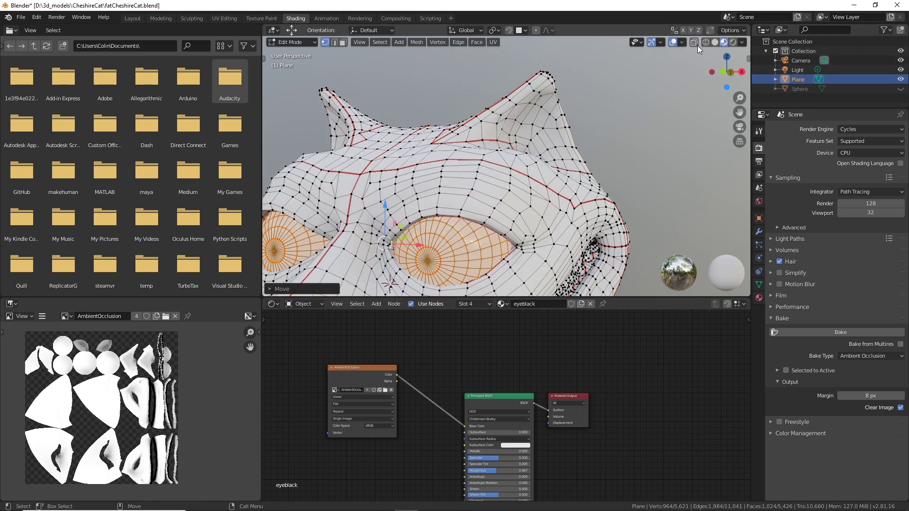
Raise both eyeballs slightly along Z to fine-tune their fit inside the eye openings.
alt+drag(613, 162, 630, 150)
alt+middle_drag(631, 151, 684, 120)
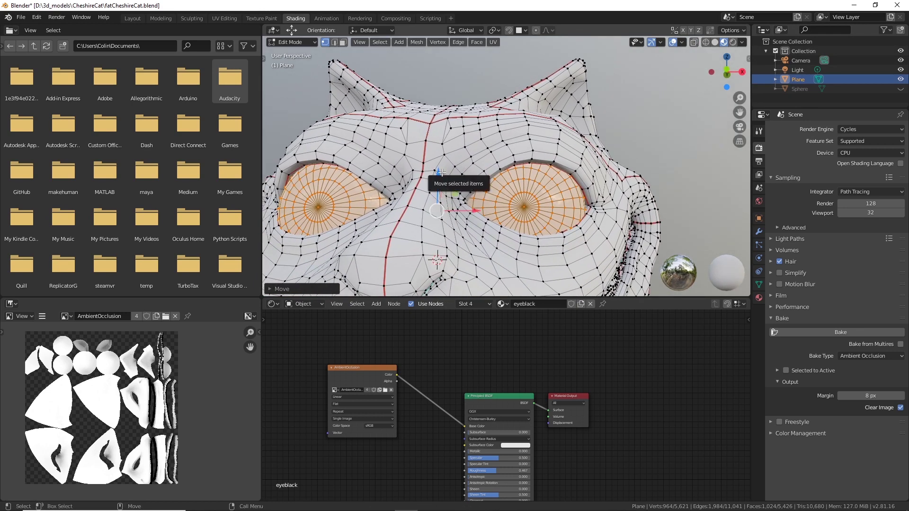
drag(441, 173, 441, 164)
mouse_move(470, 177)
middle_down()
mouse_move(545, 181)
mouse_move(471, 184)
middle_up()
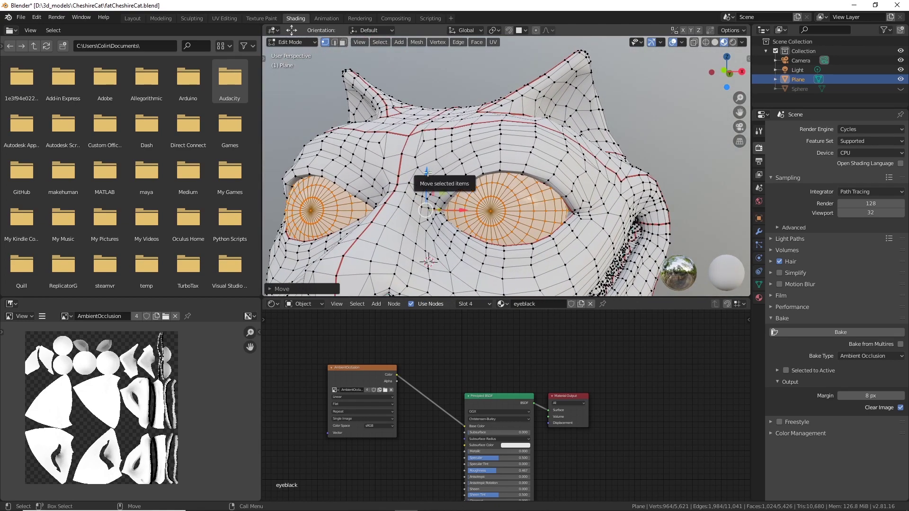
drag(427, 173, 430, 172)
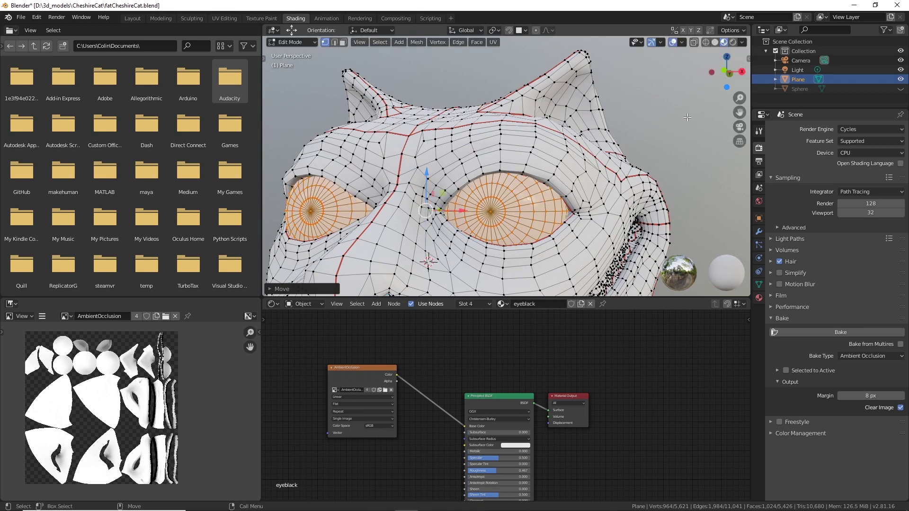
Deselect the eyeballs, return the head to Object Mode and save the Blender file.
click(679, 132)
click(294, 43)
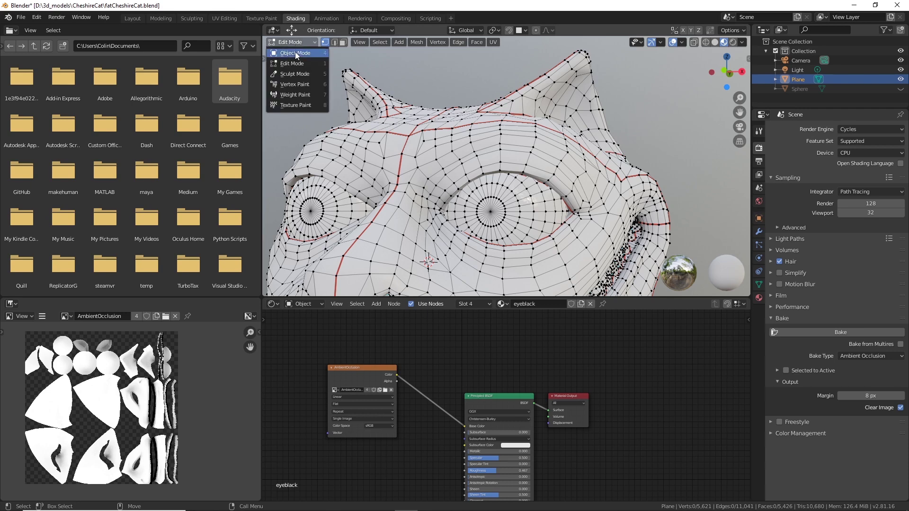
click(294, 51)
scroll(502, 98, down, 3)
middle_drag(616, 166, 549, 199)
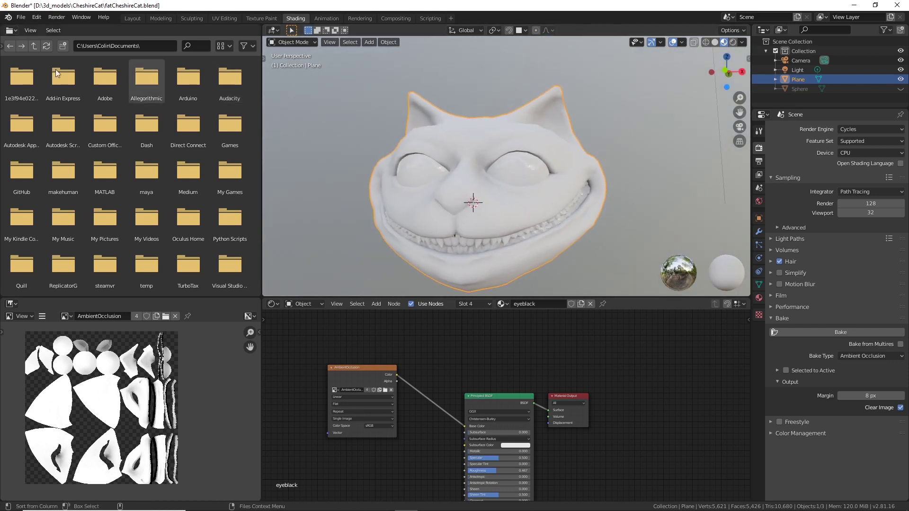
click(21, 17)
click(39, 81)
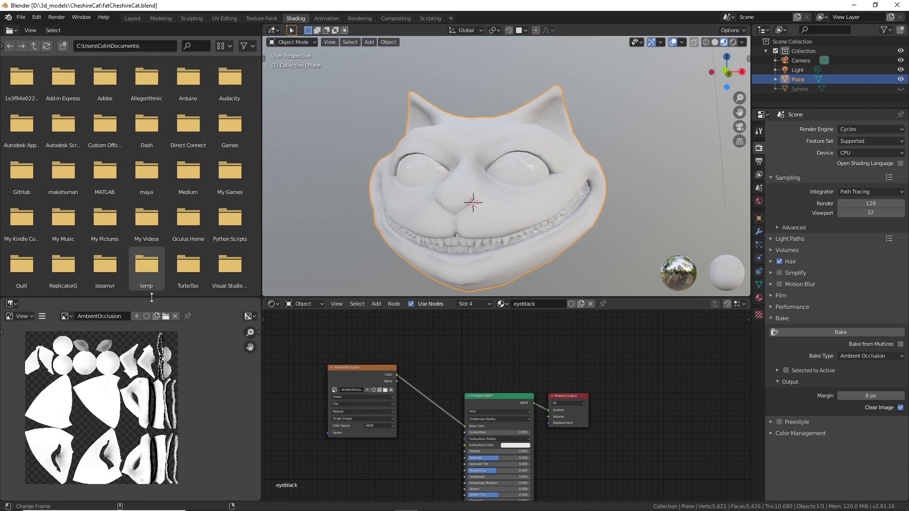
Examine the back of the head and the bases of the ears for shading artifacts in the ambient occlusion preview.
middle_drag(325, 254, 618, 280)
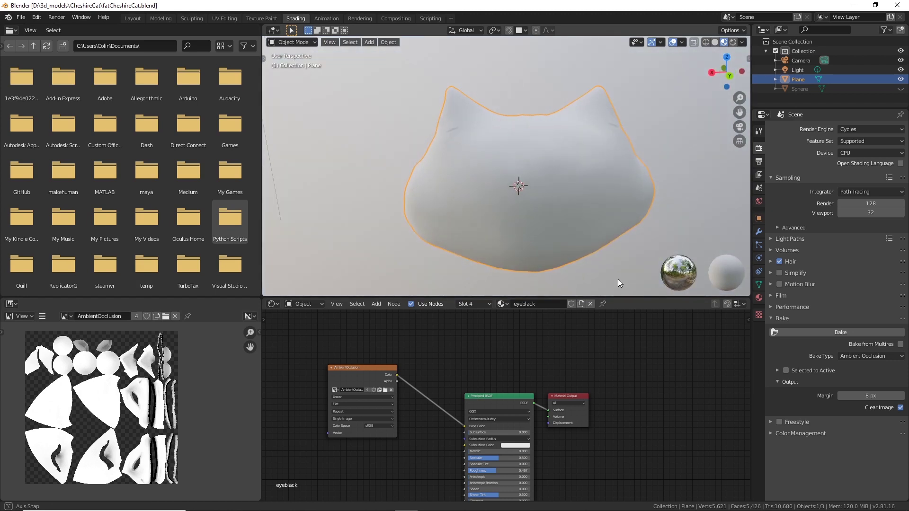
scroll(618, 279, up, 2)
scroll(514, 157, up, 4)
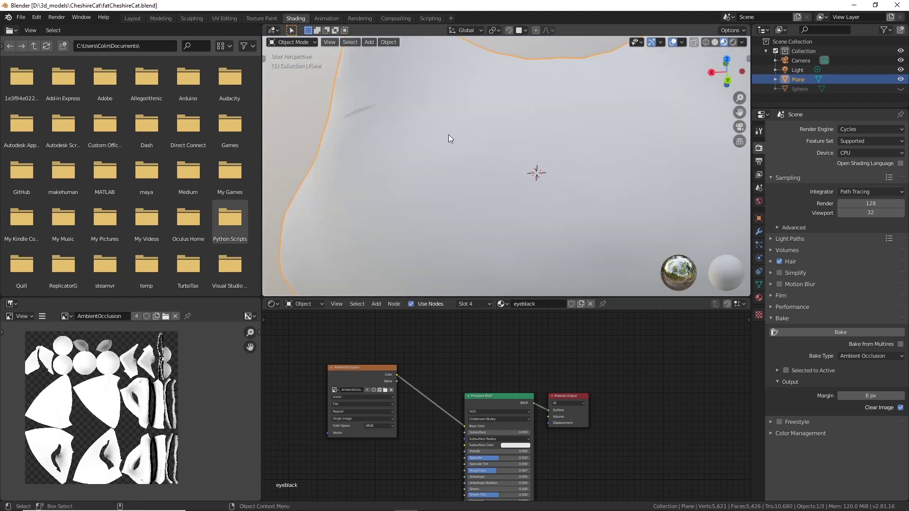
middle_drag(449, 135, 407, 114)
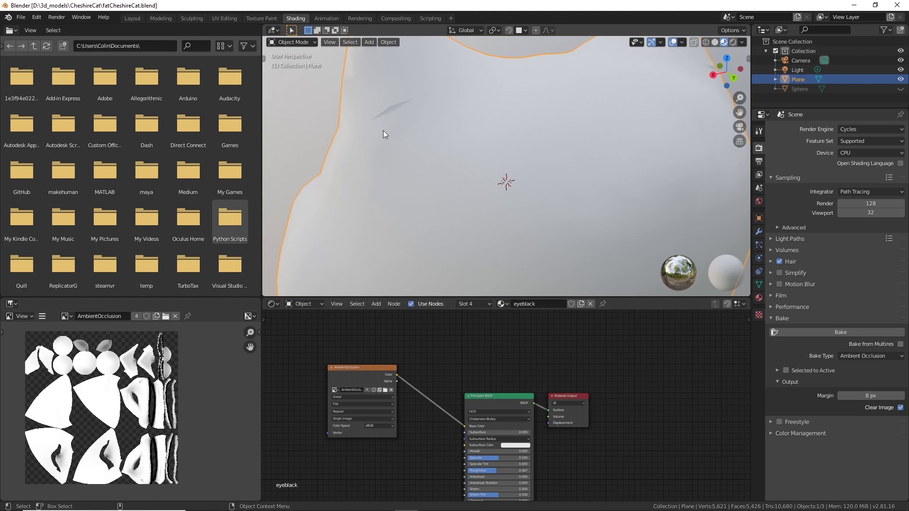
middle_drag(383, 130, 423, 128)
scroll(480, 117, up, 4)
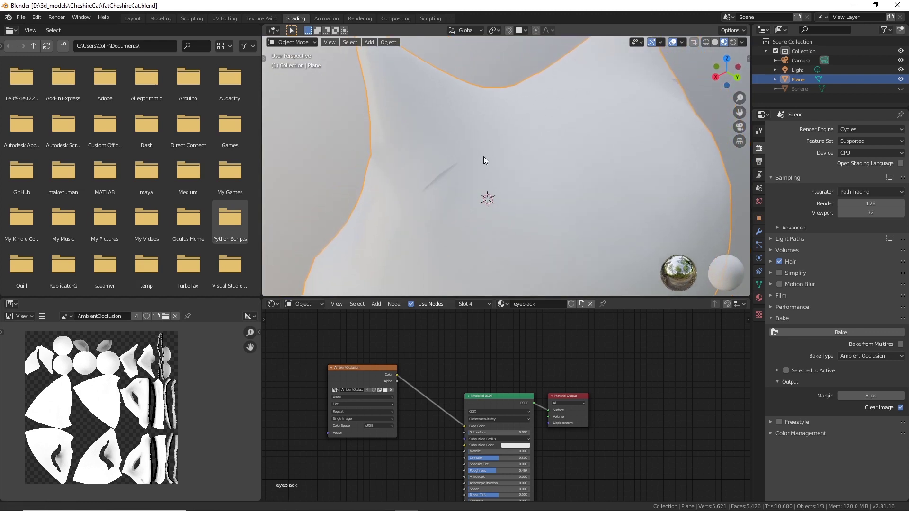
scroll(492, 155, down, 1)
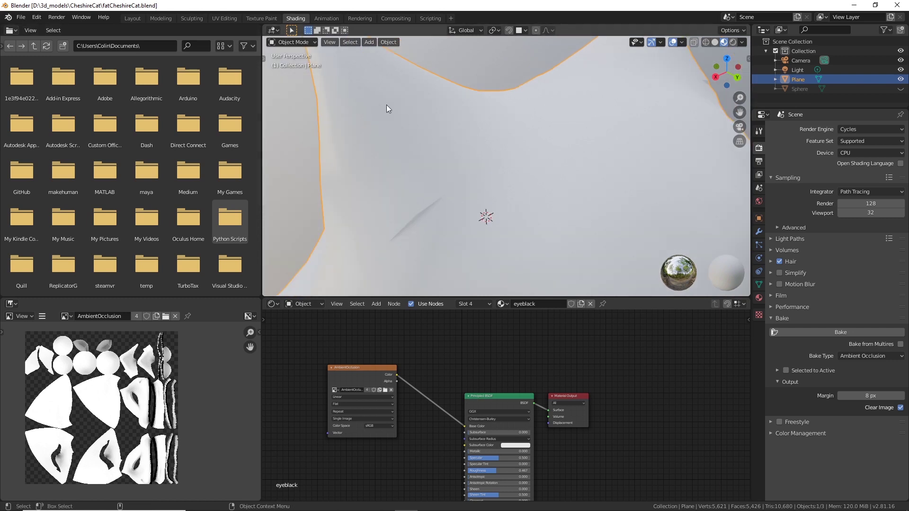
middle_drag(387, 108, 370, 129)
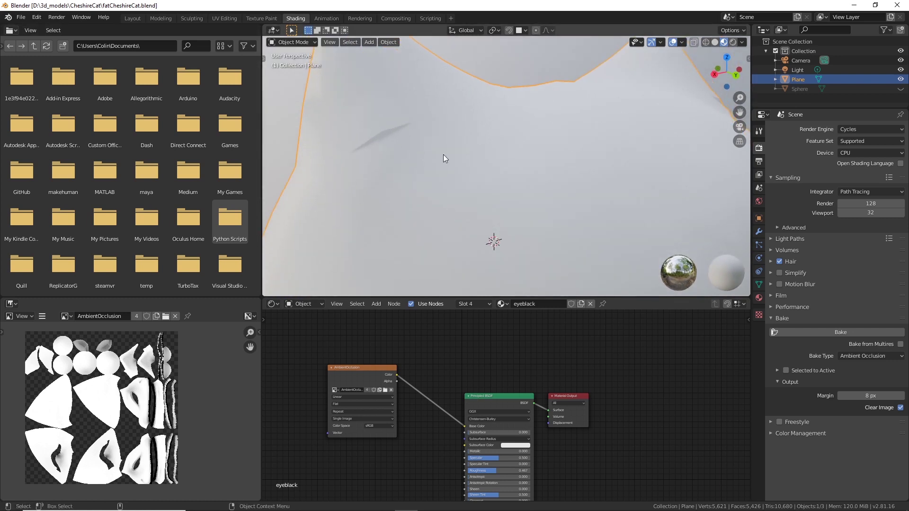
middle_drag(443, 155, 405, 231)
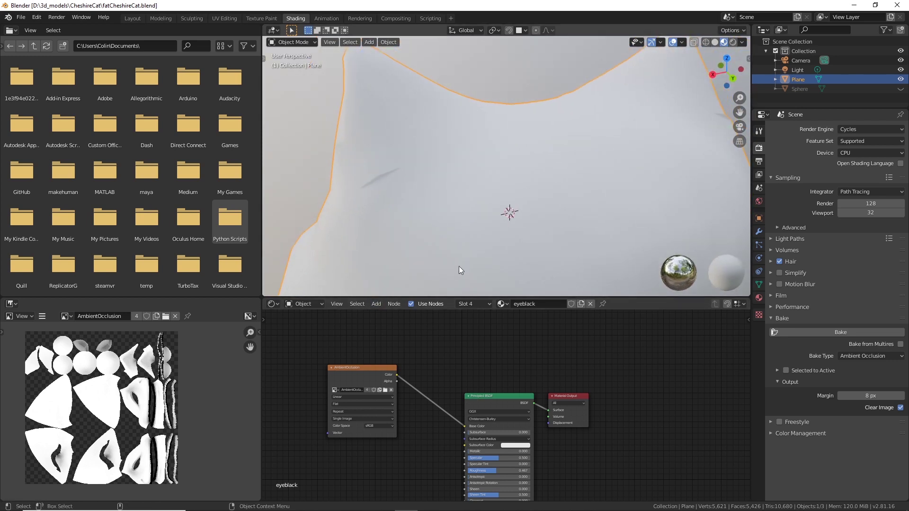
middle_drag(423, 189, 345, 136)
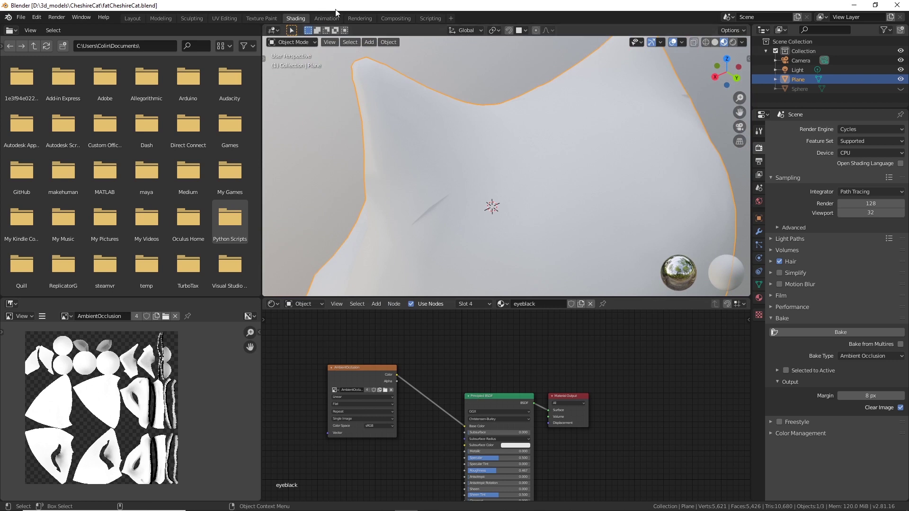
Switch to the Texture Paint workspace and frame the dark streak behind the cat's ear.
click(263, 17)
middle_drag(528, 203, 444, 191)
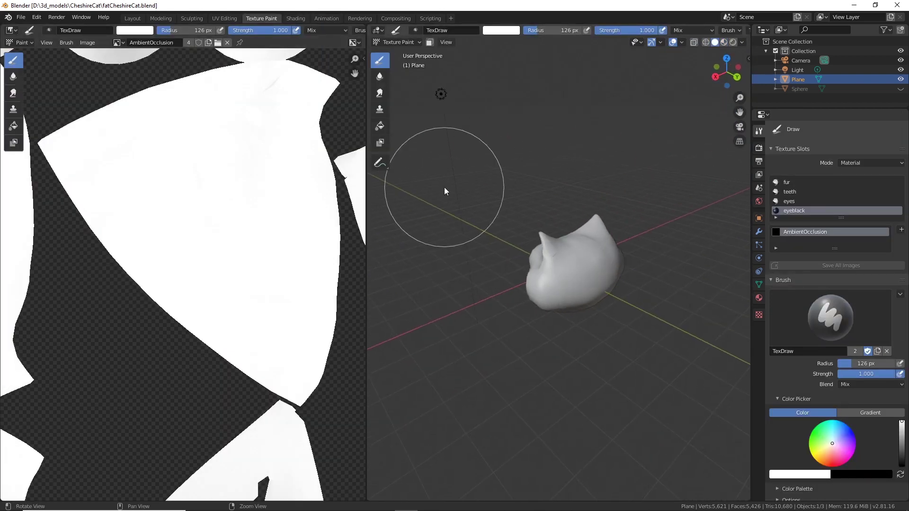
scroll(467, 234, up, 5)
scroll(467, 234, up, 6)
middle_drag(629, 52, 655, 119)
scroll(536, 133, up, 3)
scroll(357, 183, up, 1)
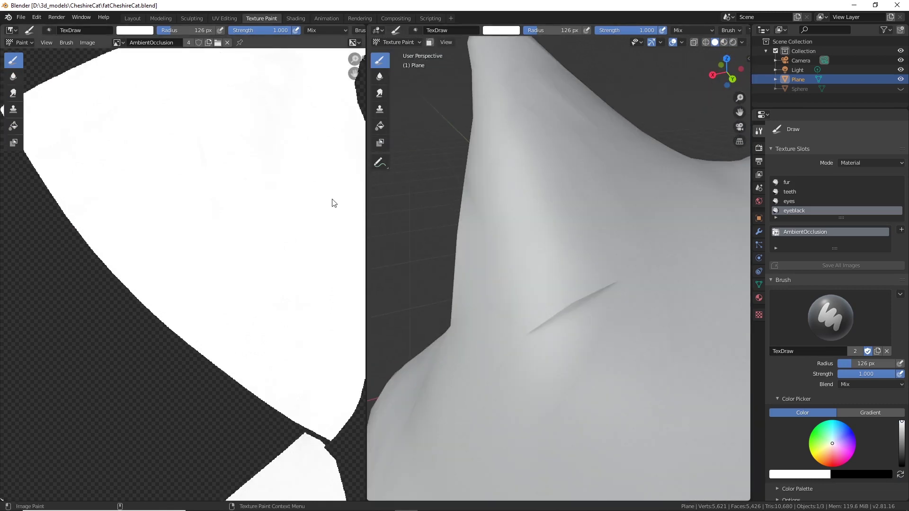
Locate the streak behind the ear in the AmbientOcclusion image.
scroll(312, 210, down, 6)
scroll(311, 209, down, 1)
scroll(312, 209, up, 3)
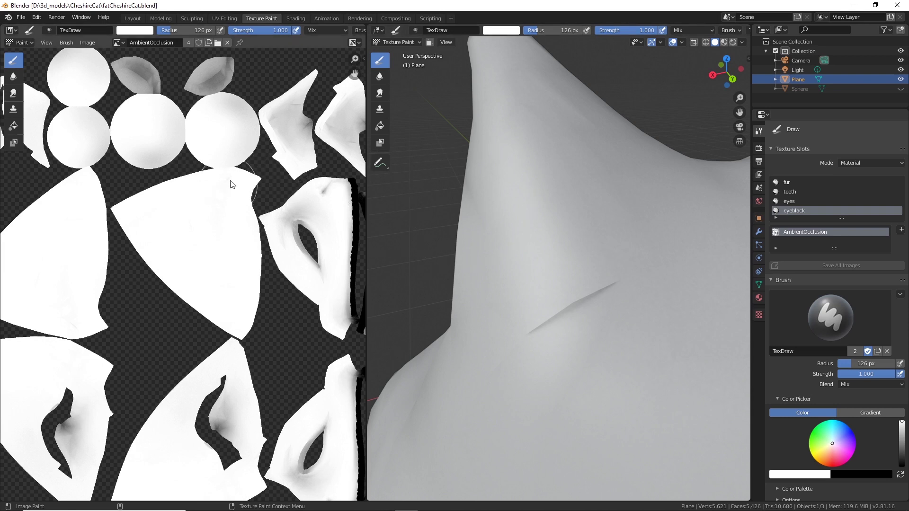
scroll(232, 200, up, 2)
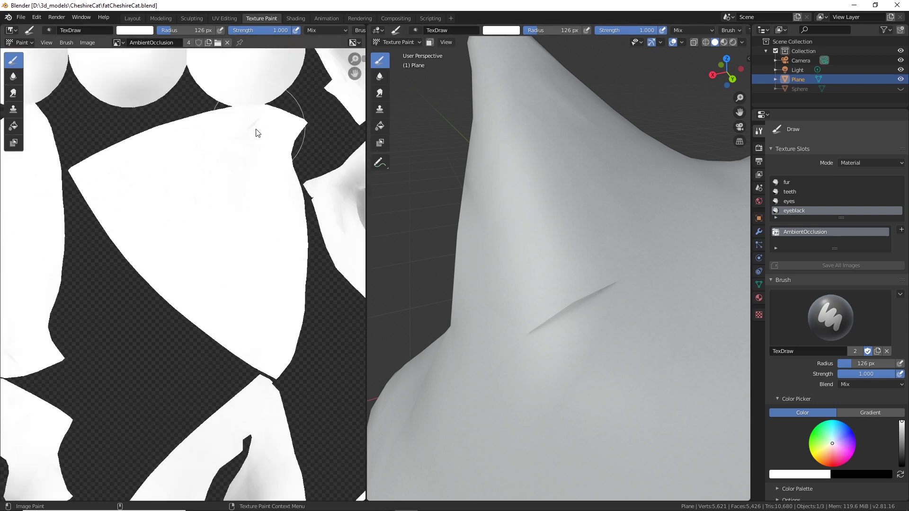
scroll(223, 254, down, 1)
scroll(230, 244, up, 5)
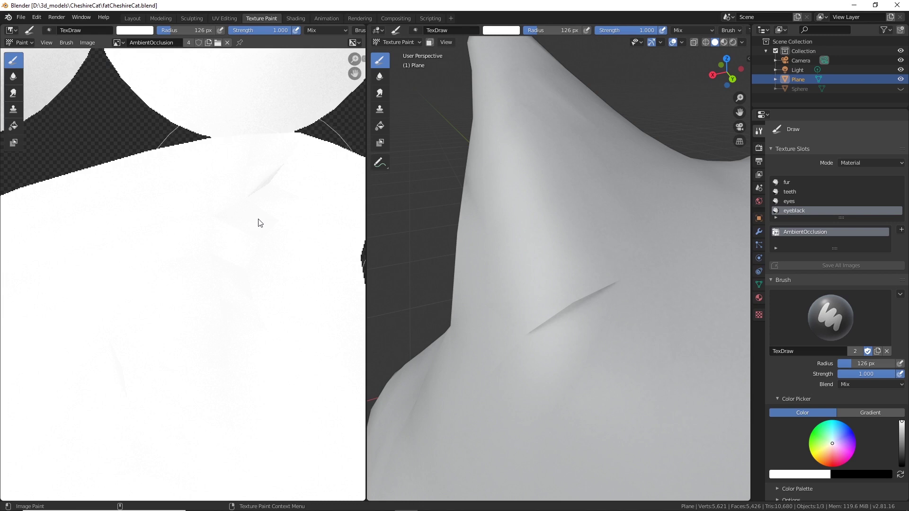
Smear away the dark streak behind the ear on the model, using the Smear brush with a 59 px radius.
scroll(582, 289, down, 5)
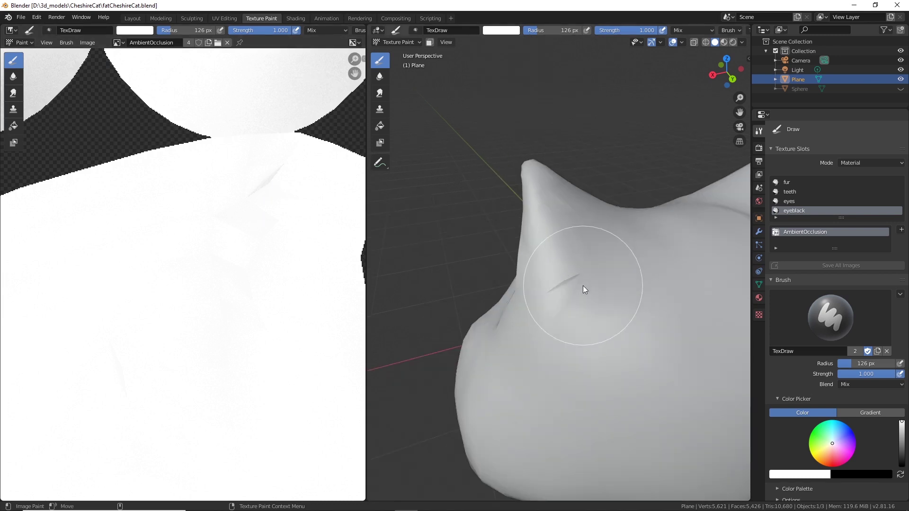
mouse_move(587, 291)
middle_down()
mouse_move(603, 308)
mouse_move(587, 317)
mouse_move(613, 305)
middle_up()
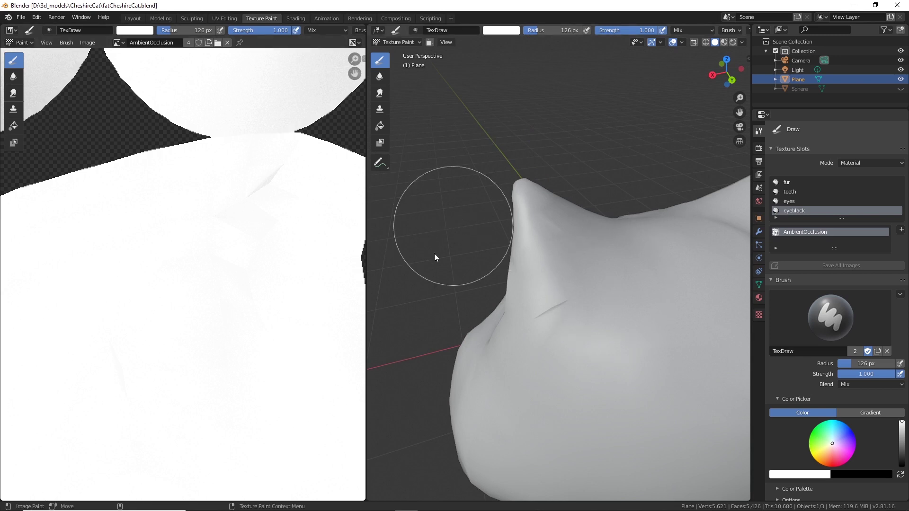
mouse_move(434, 253)
middle_down()
mouse_move(439, 231)
mouse_move(432, 251)
middle_up()
scroll(432, 251, up, 2)
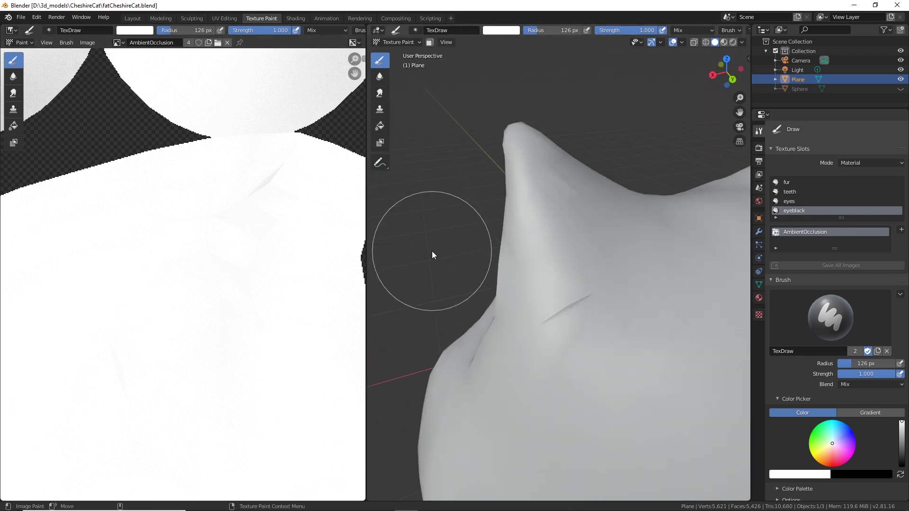
click(380, 93)
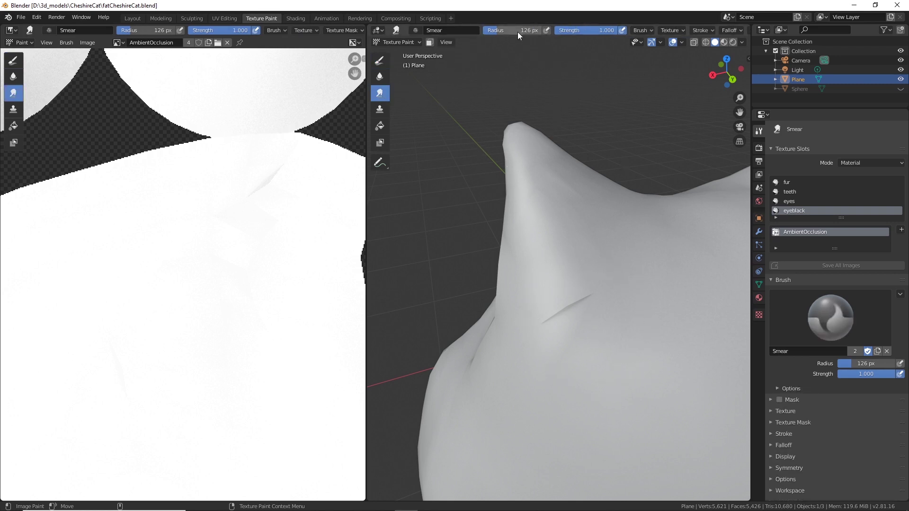
key(f)
drag(567, 337, 562, 325)
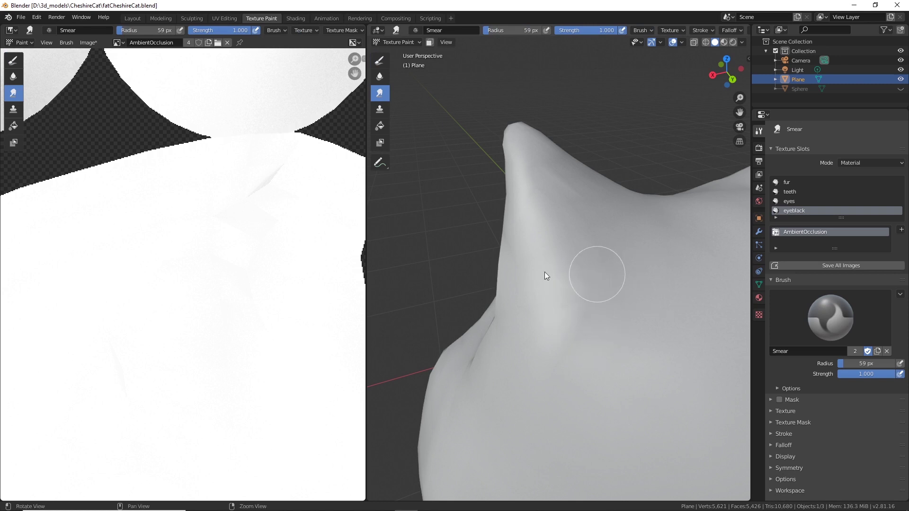
mouse_move(732, 280)
middle_down()
mouse_move(538, 283)
mouse_move(487, 301)
mouse_move(536, 275)
mouse_move(526, 308)
middle_up()
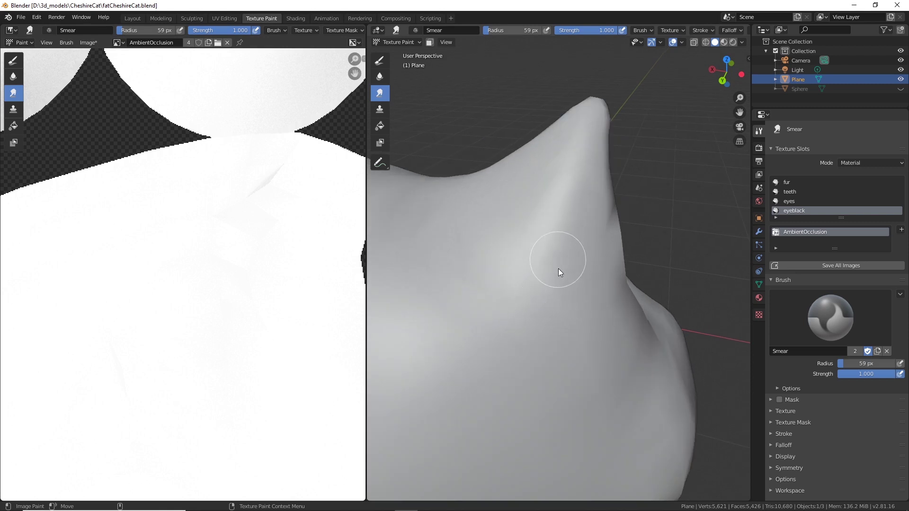
Check the smeared area behind the ear and view the whole head from the front.
mouse_move(584, 279)
middle_down()
mouse_move(575, 320)
mouse_move(430, 285)
mouse_move(459, 232)
mouse_move(456, 264)
mouse_move(575, 275)
mouse_move(556, 295)
mouse_move(590, 274)
mouse_move(552, 258)
mouse_move(566, 225)
mouse_move(489, 209)
mouse_move(576, 248)
mouse_move(589, 227)
mouse_move(605, 294)
middle_up()
scroll(588, 248, up, 4)
scroll(630, 254, up, 2)
scroll(629, 255, down, 6)
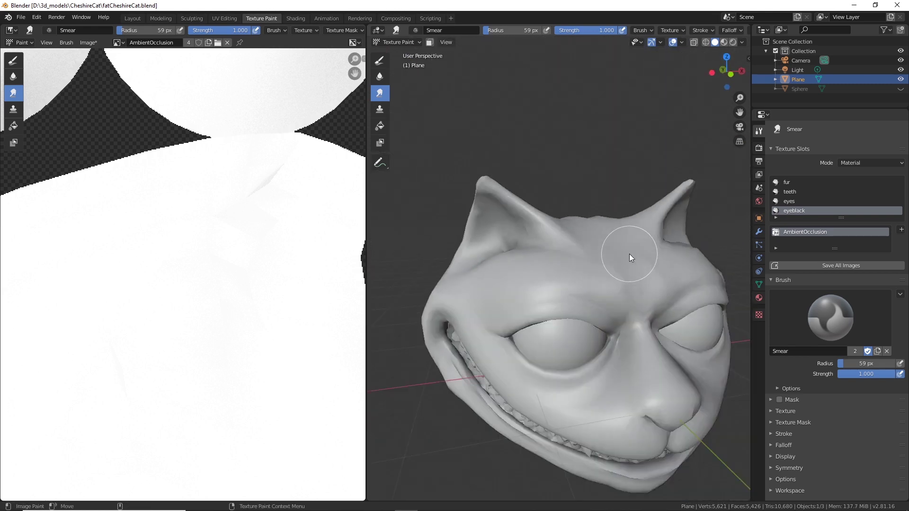
middle_drag(629, 254, 598, 254)
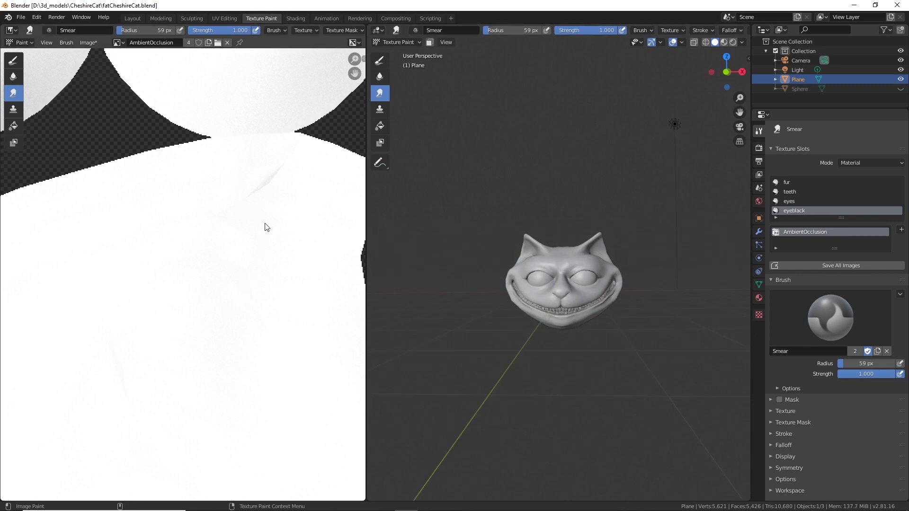
Examine the AmbientOcclusion image for remaining artifacts on the back-of-head island and around the eye opening.
middle_drag(266, 224, 224, 307)
scroll(241, 291, up, 2)
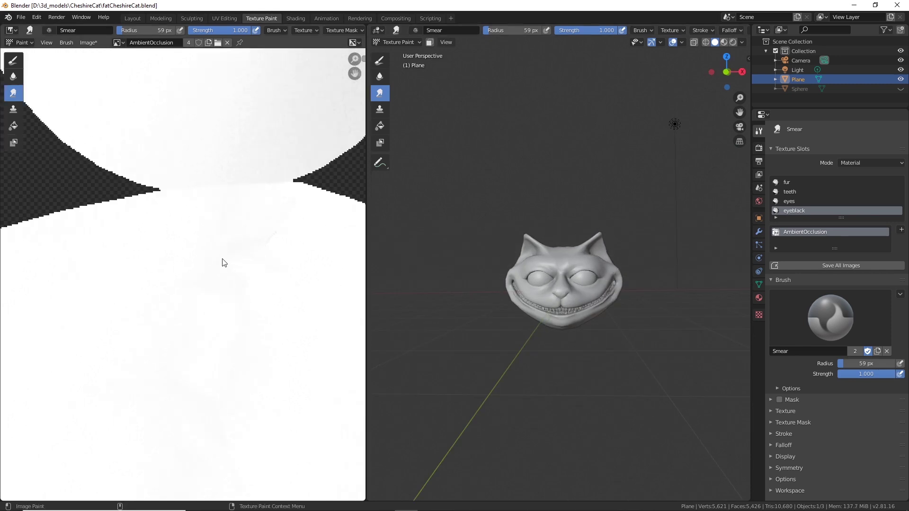
scroll(224, 268, down, 3)
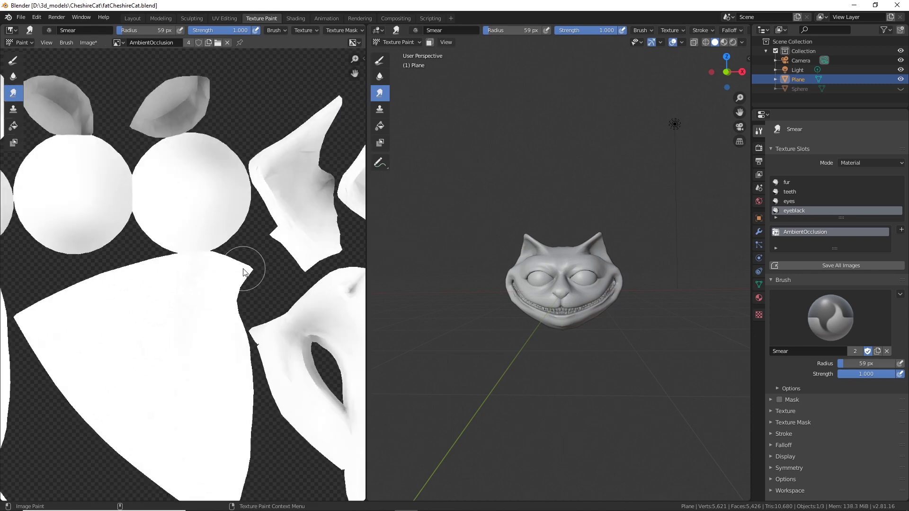
middle_drag(209, 331, 171, 256)
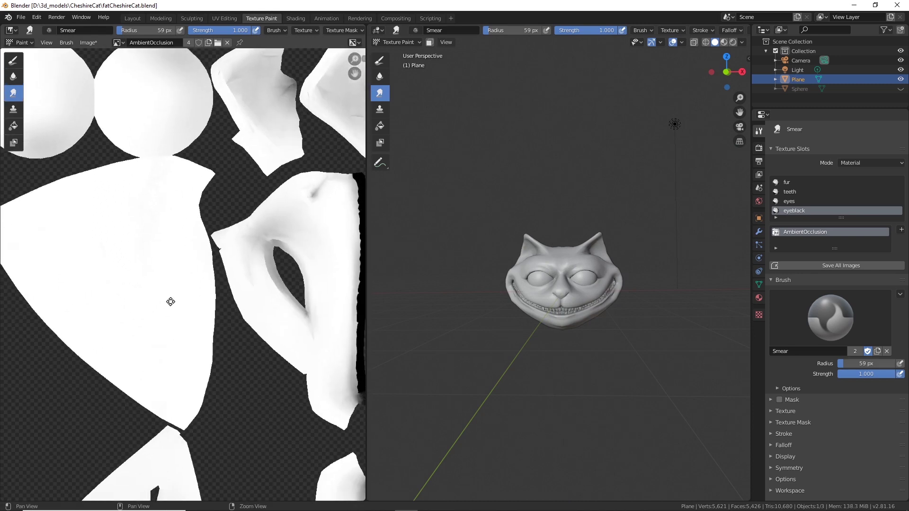
middle_drag(170, 301, 185, 266)
scroll(143, 343, up, 3)
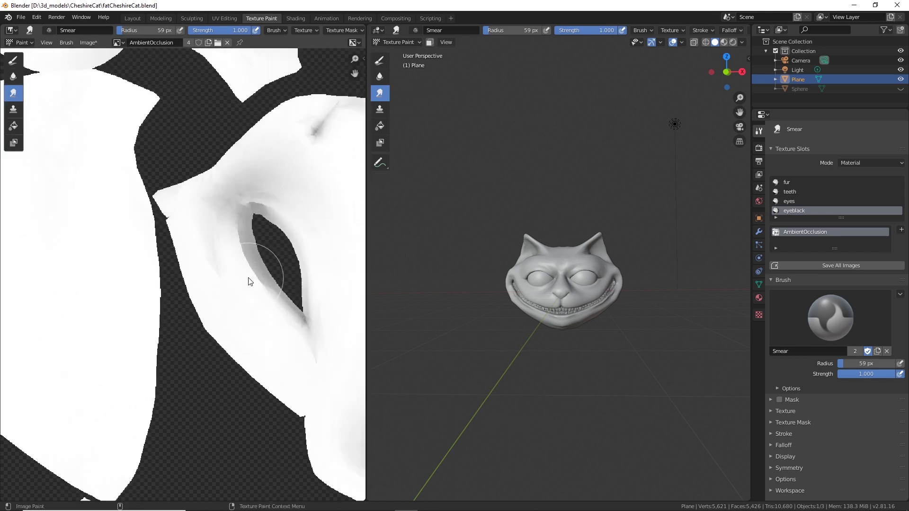
scroll(250, 281, up, 2)
middle_drag(300, 199, 222, 291)
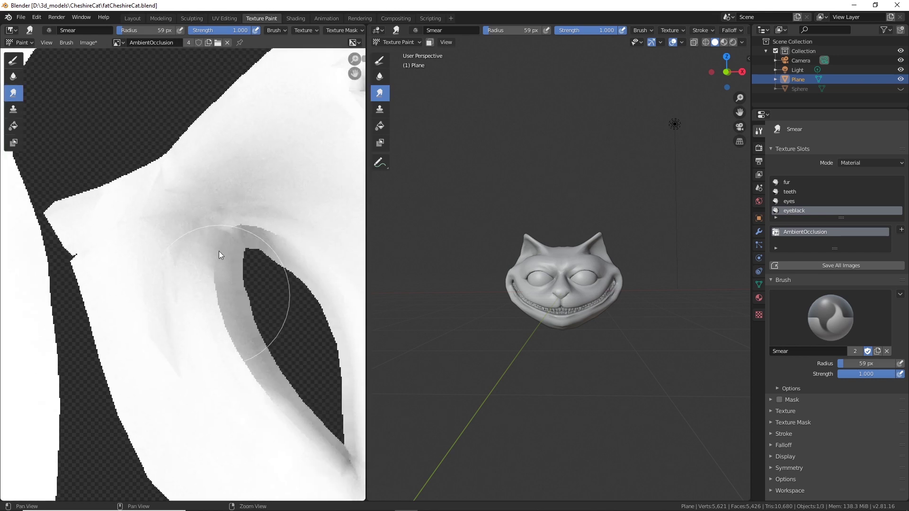
scroll(196, 260, up, 3)
scroll(189, 211, down, 5)
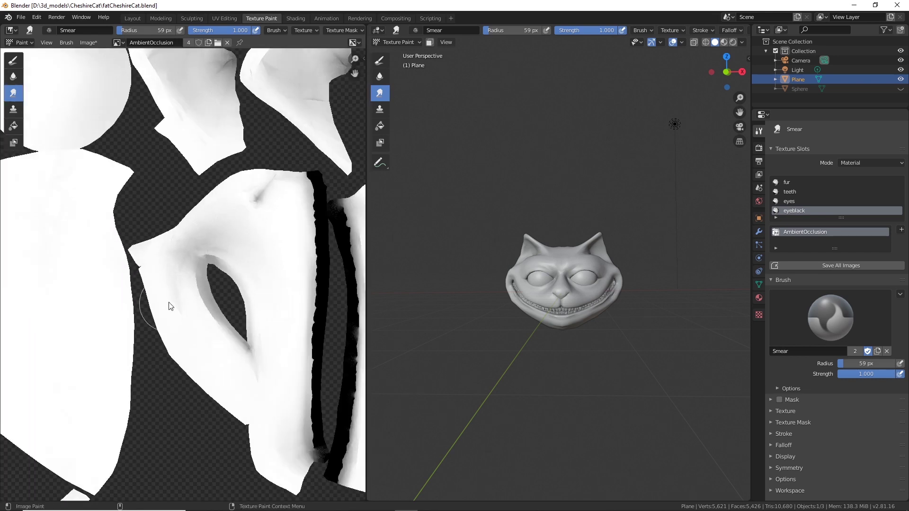
scroll(270, 341, down, 2)
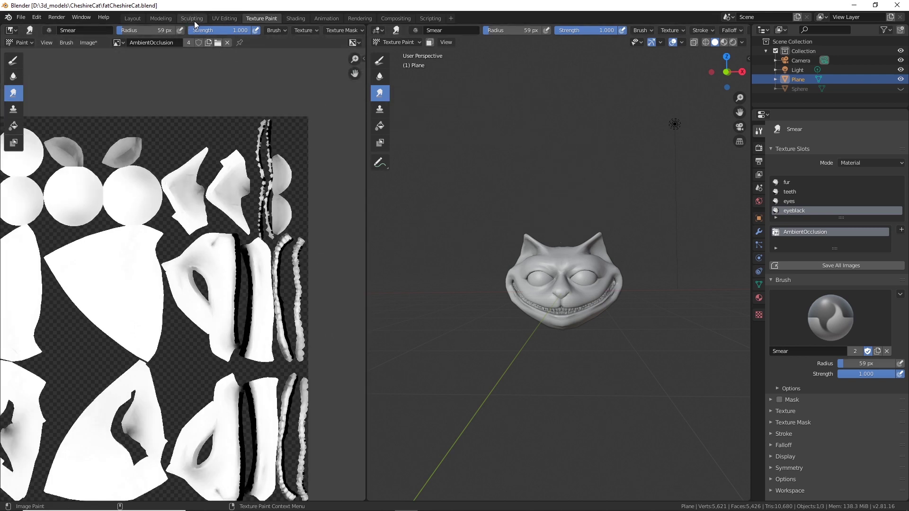
Switch to the Modeling workspace and put the cat head in Object Mode.
click(162, 18)
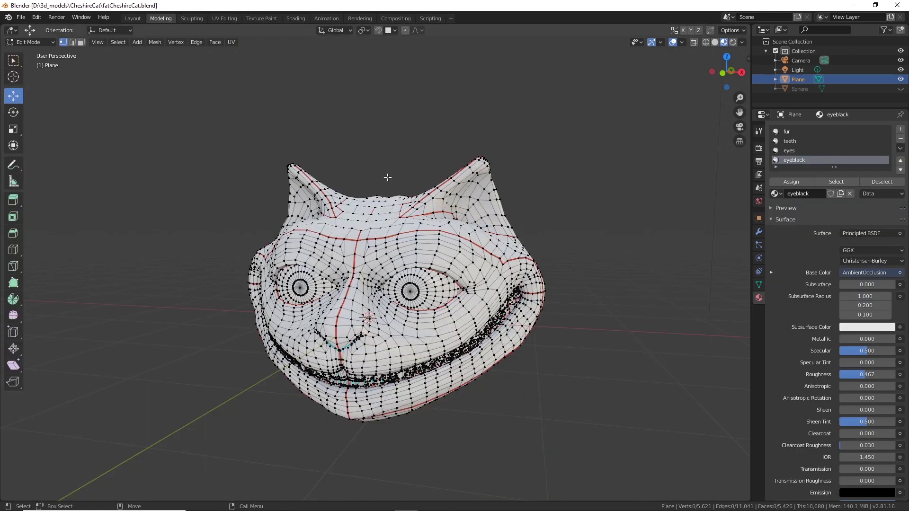
click(29, 42)
click(29, 44)
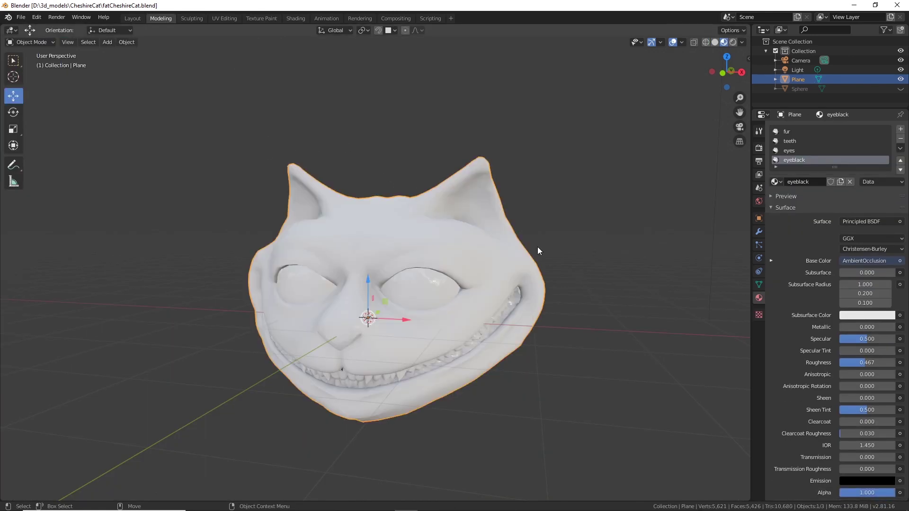
middle_drag(618, 366, 601, 322)
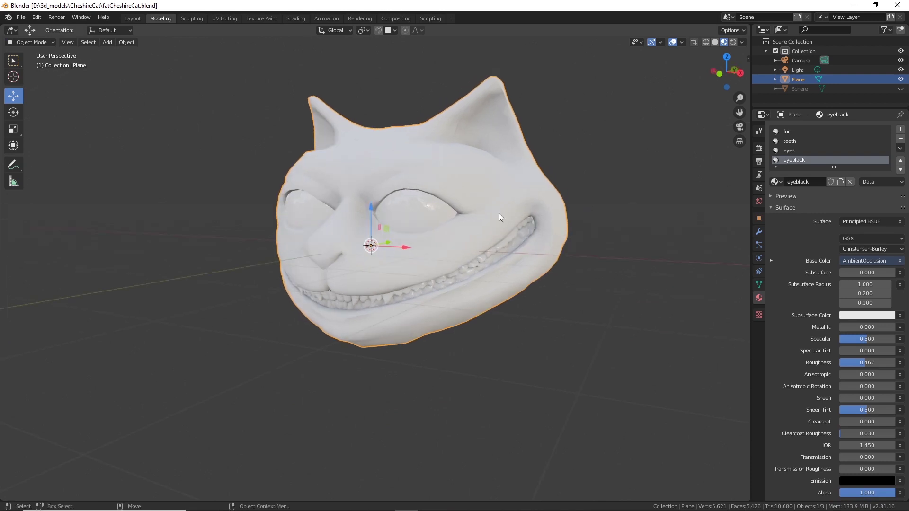
Add a Subdivision Surface modifier to the cat head and set its viewport subdivisions to 2.
click(759, 232)
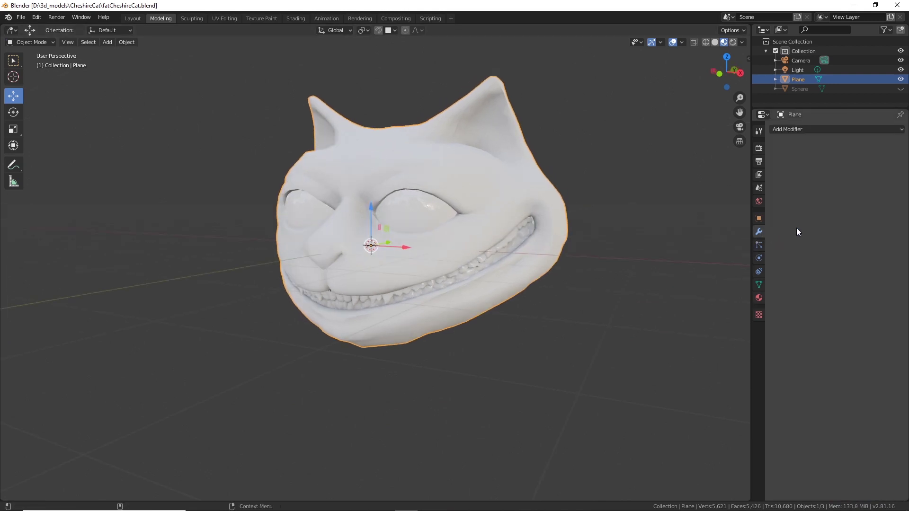
click(790, 129)
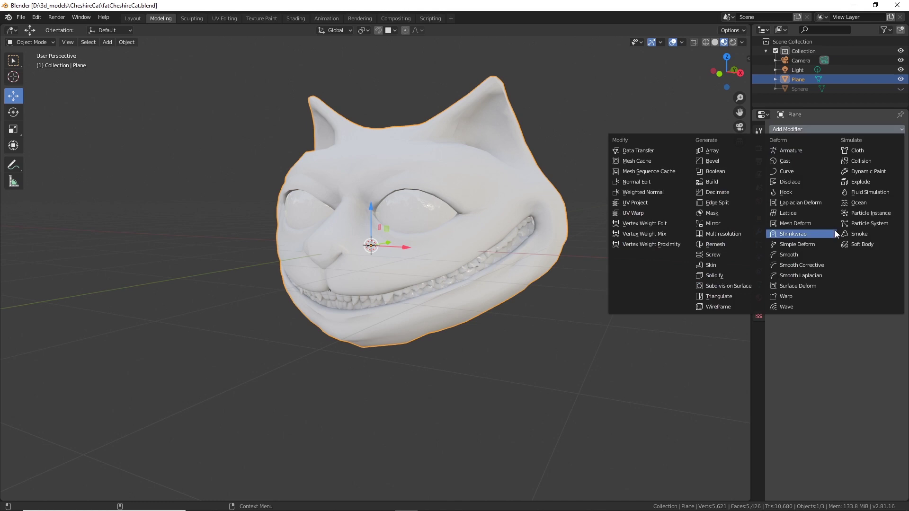
click(743, 286)
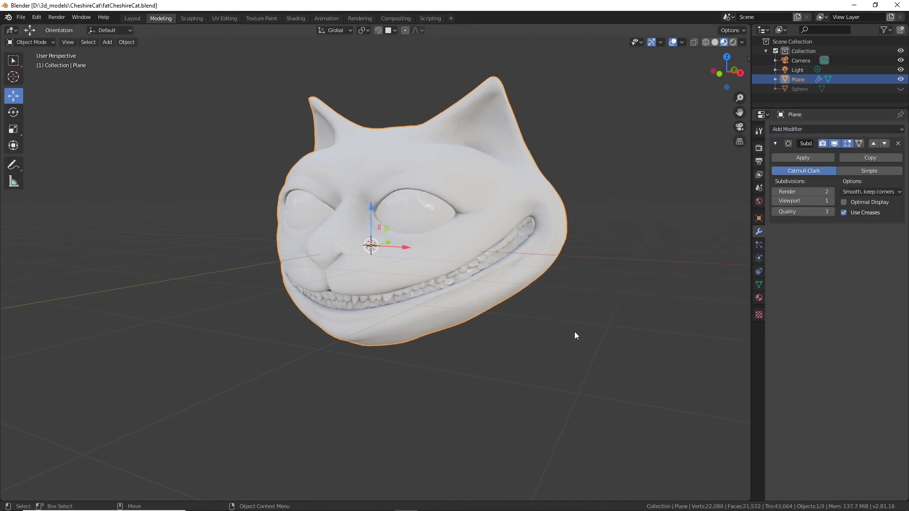
scroll(587, 339, up, 2)
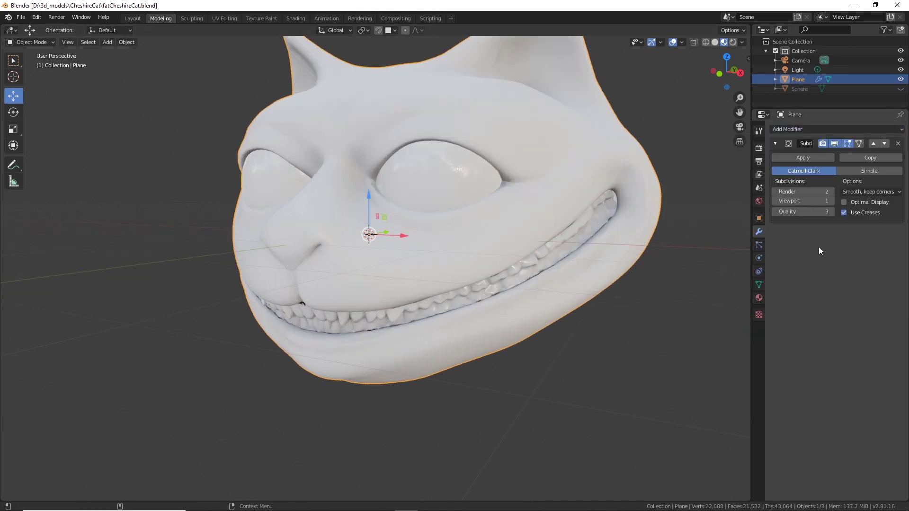
click(832, 201)
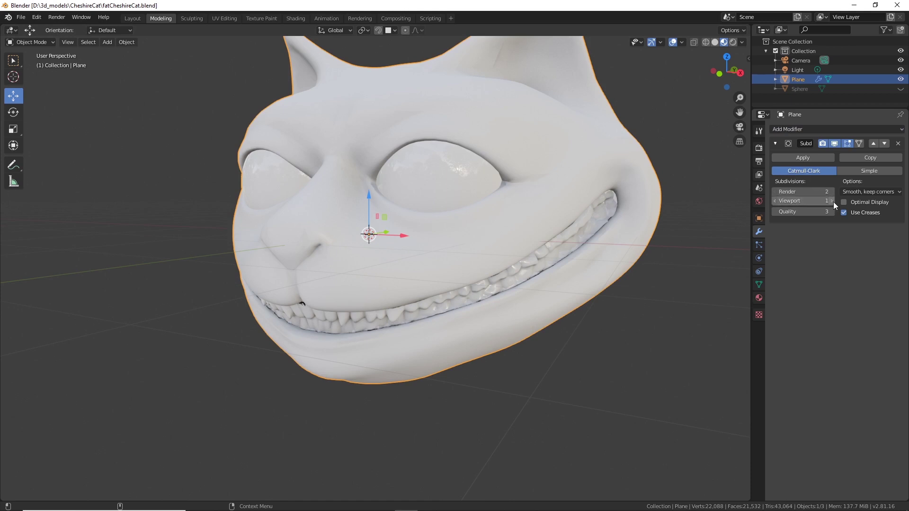
Compare the head's wireframe density at viewport subdivision levels 2, 1 and 0, ending with level 2 in material preview.
middle_drag(641, 300, 720, 137)
click(704, 42)
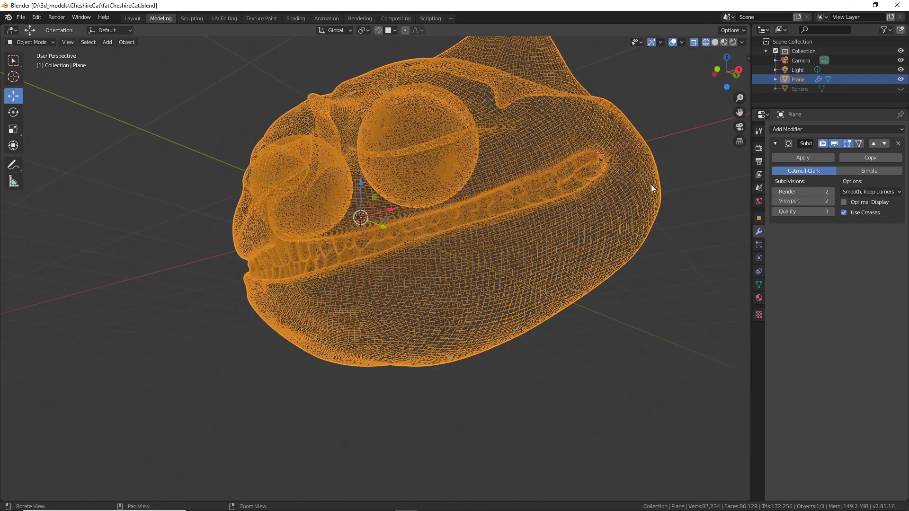
mouse_move(651, 184)
middle_down()
mouse_move(645, 238)
mouse_move(745, 177)
middle_up()
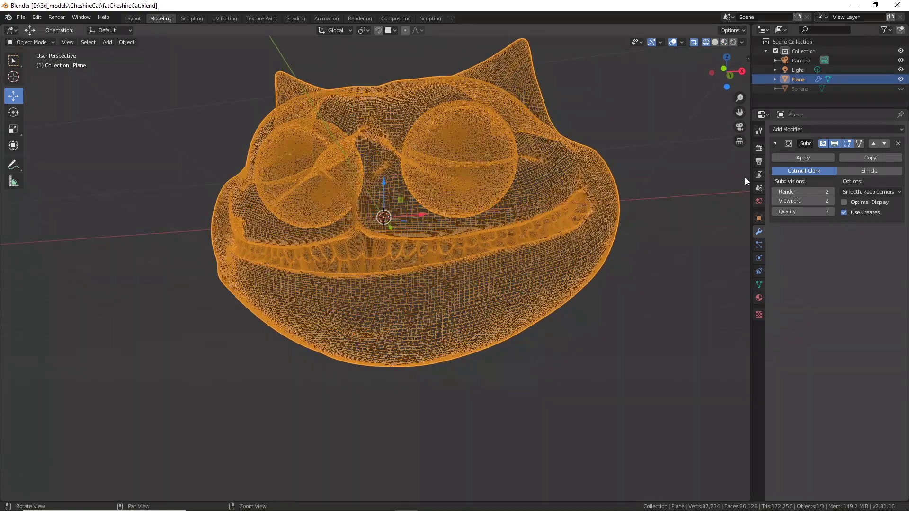
click(777, 203)
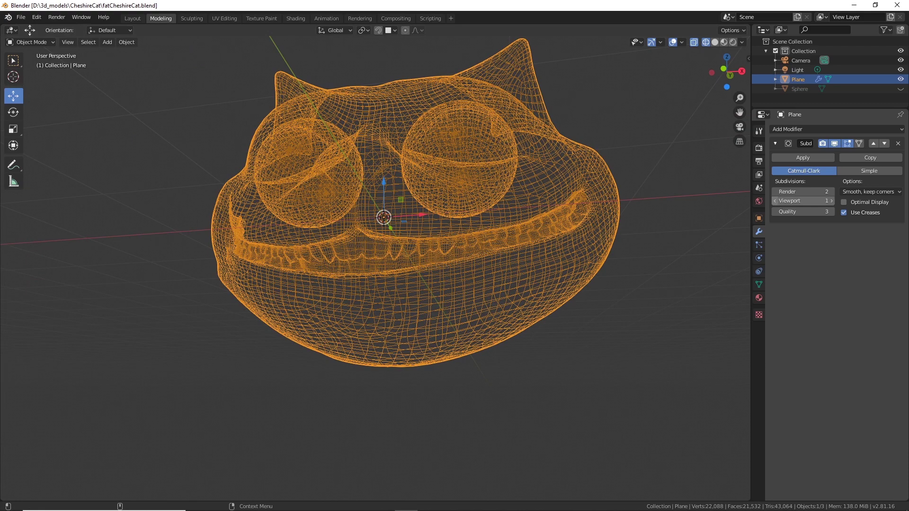
click(777, 203)
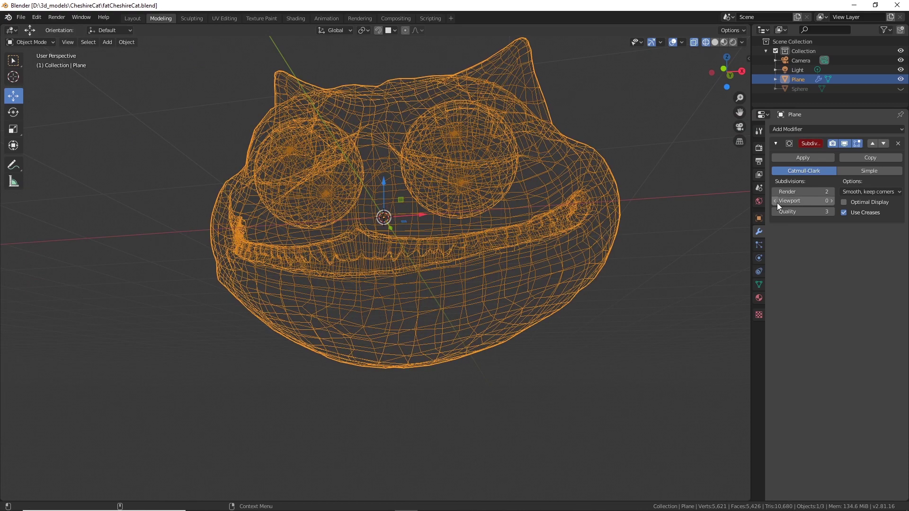
click(831, 202)
middle_drag(690, 256, 666, 240)
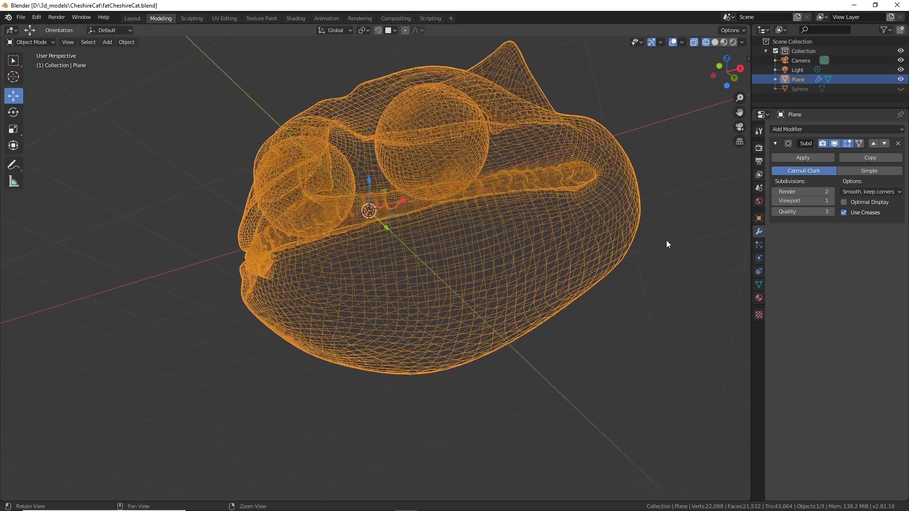
click(831, 201)
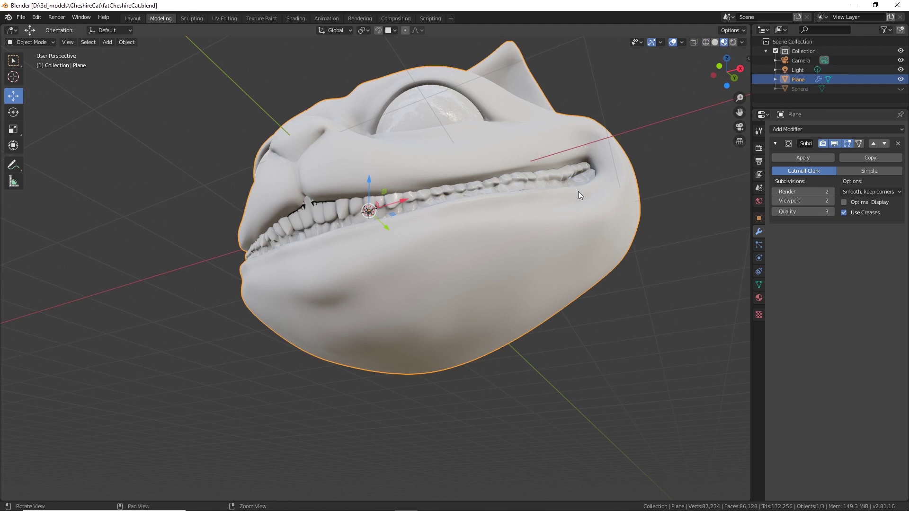
Inspect the subdivided head's shading around the ear and from the front.
middle_drag(579, 191, 386, 156)
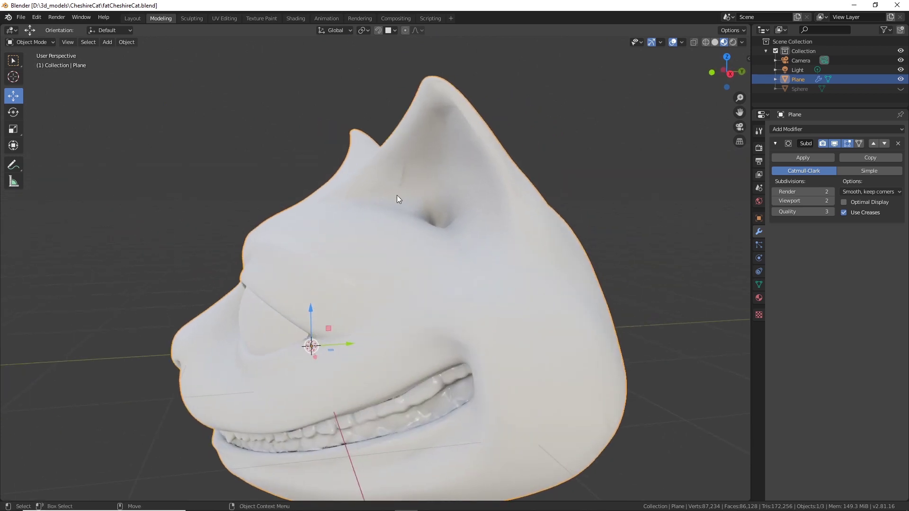
scroll(400, 190, up, 10)
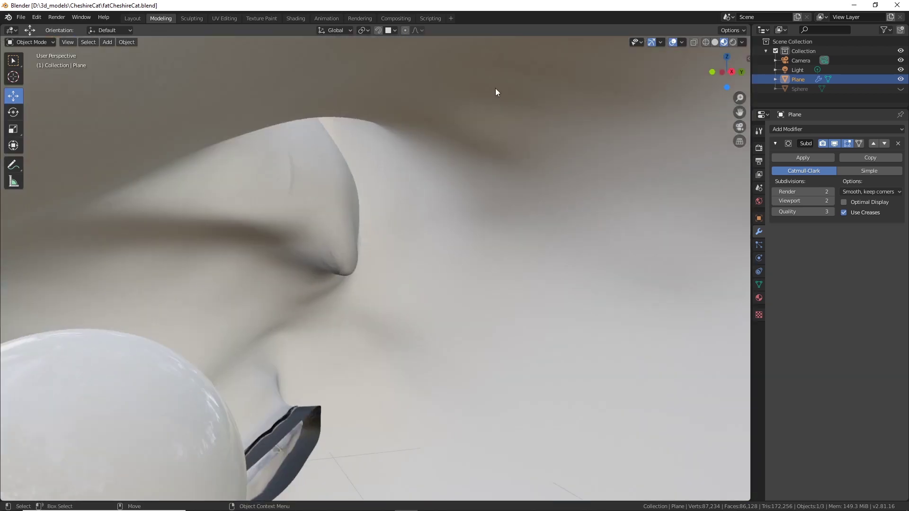
scroll(496, 100, down, 5)
scroll(469, 152, down, 8)
middle_drag(461, 223, 549, 234)
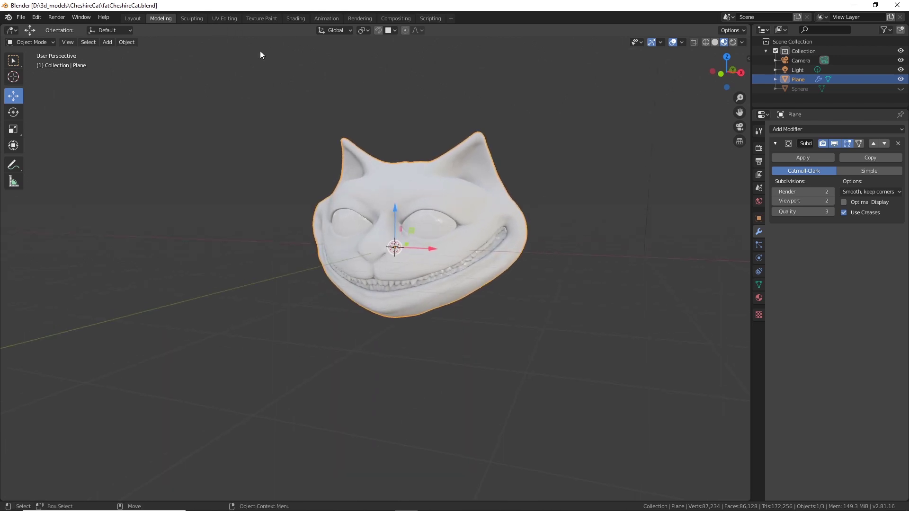
In the Shading workspace, disconnect the AmbientOcclusion texture from Base Color in the eyeblack and fur materials.
click(295, 18)
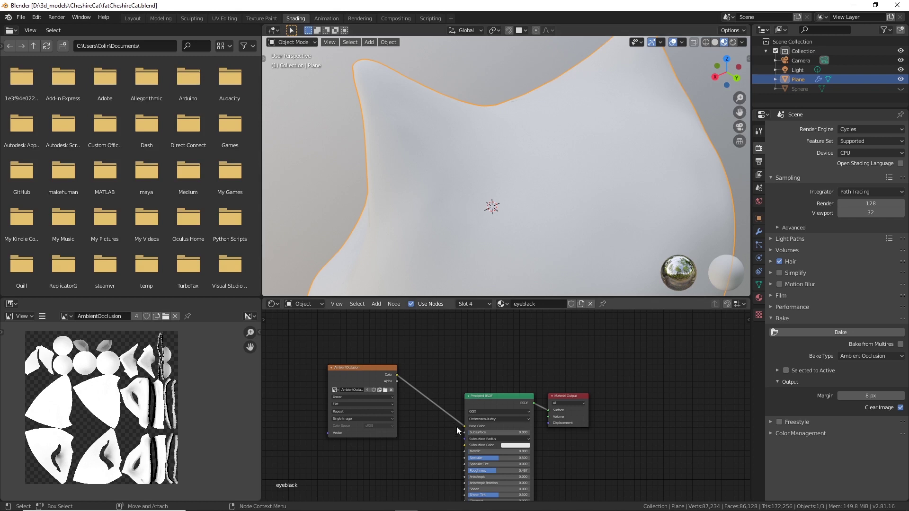
drag(465, 430, 431, 389)
click(473, 304)
click(457, 325)
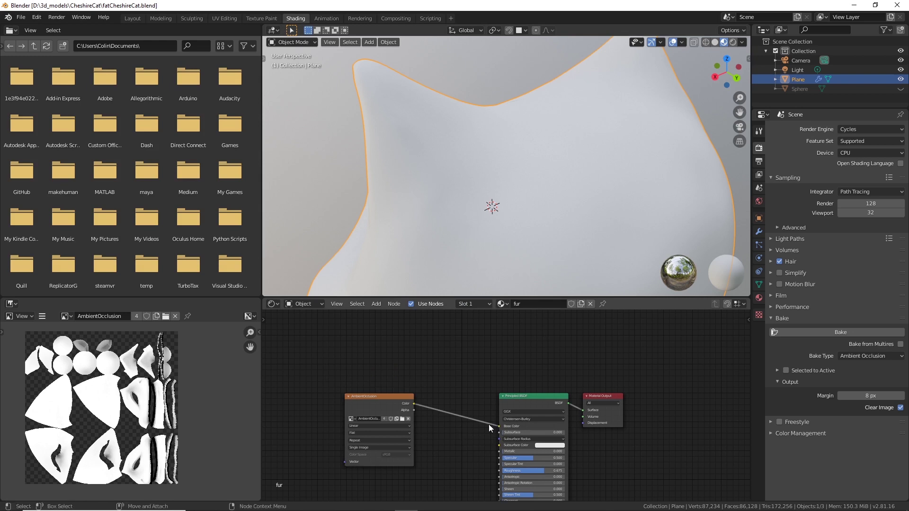
drag(489, 424, 460, 325)
Disconnect the AmbientOcclusion texture from Base Color in the teeth and eyes materials, and return to the eyeblack material.
click(470, 304)
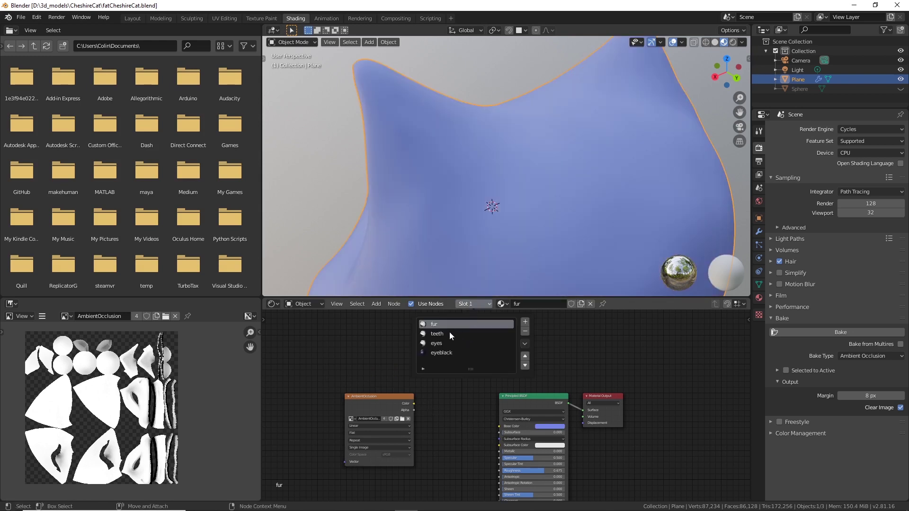
click(450, 333)
drag(468, 427, 451, 316)
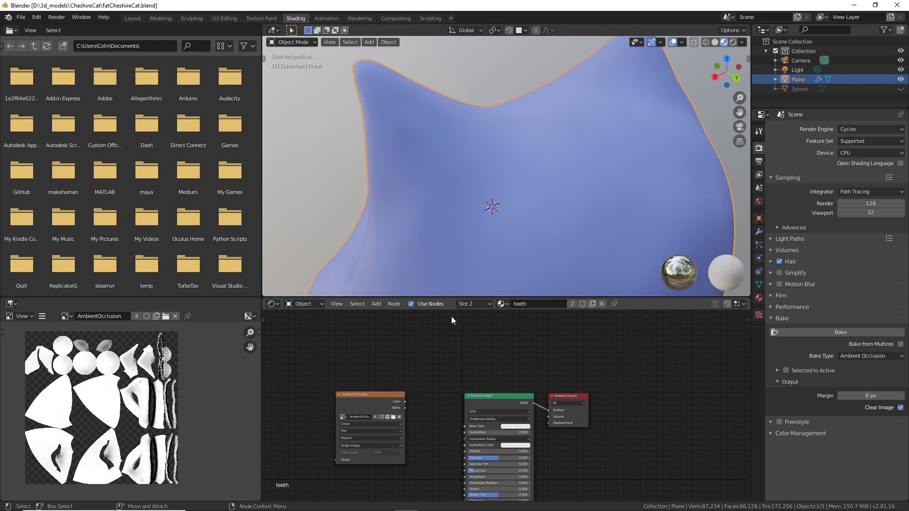
click(471, 306)
click(450, 346)
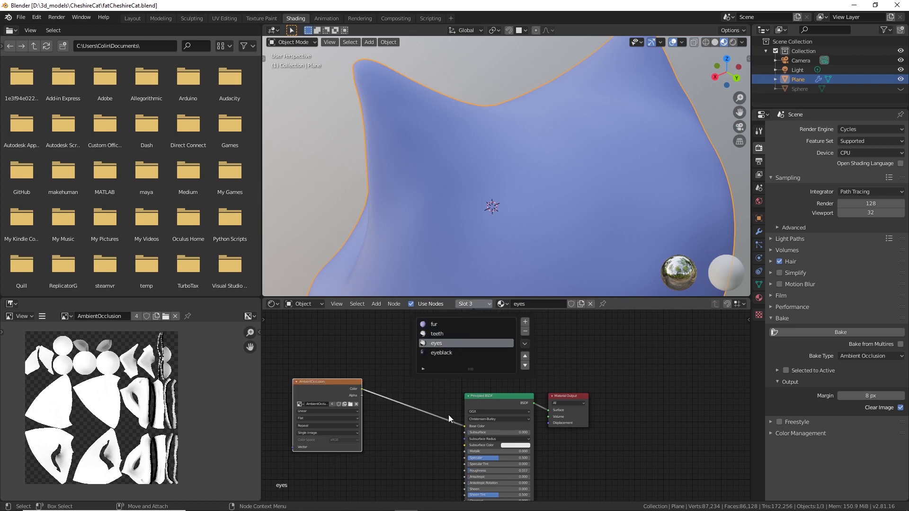
drag(465, 429, 436, 436)
click(468, 308)
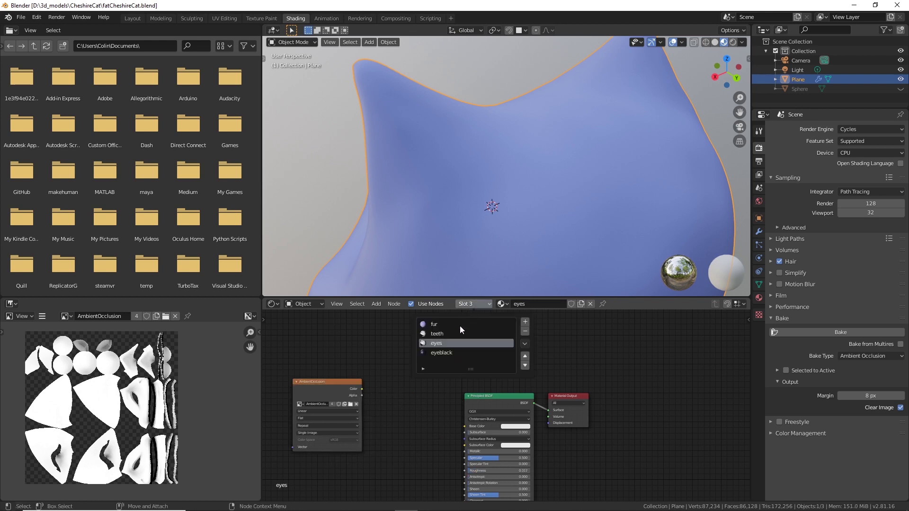
click(445, 352)
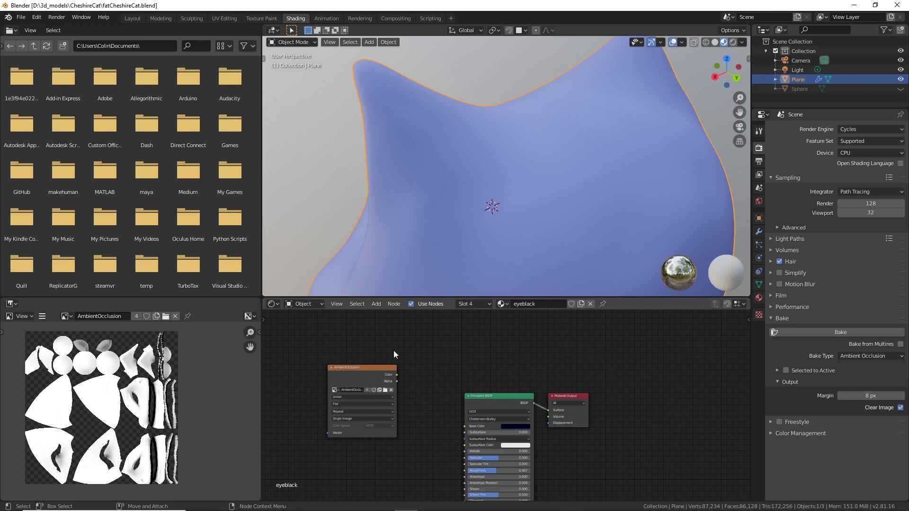
Examine the baked AmbientOcclusion image up close around the UV island edges and shaded areas.
scroll(112, 417, up, 5)
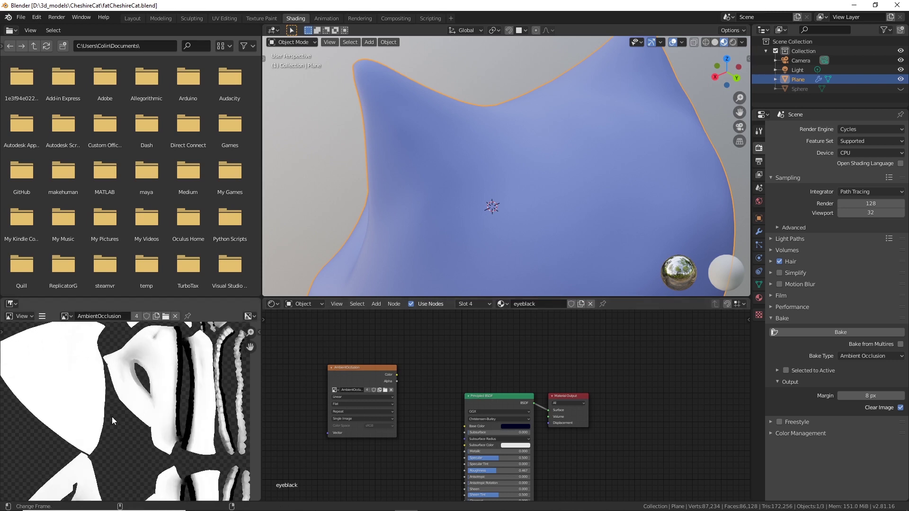
scroll(111, 416, up, 2)
scroll(127, 396, up, 1)
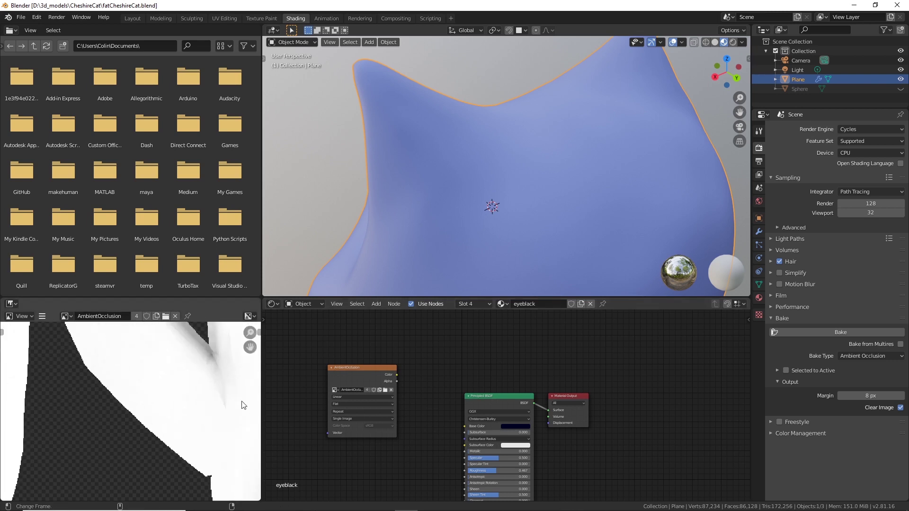
middle_drag(124, 462, 227, 450)
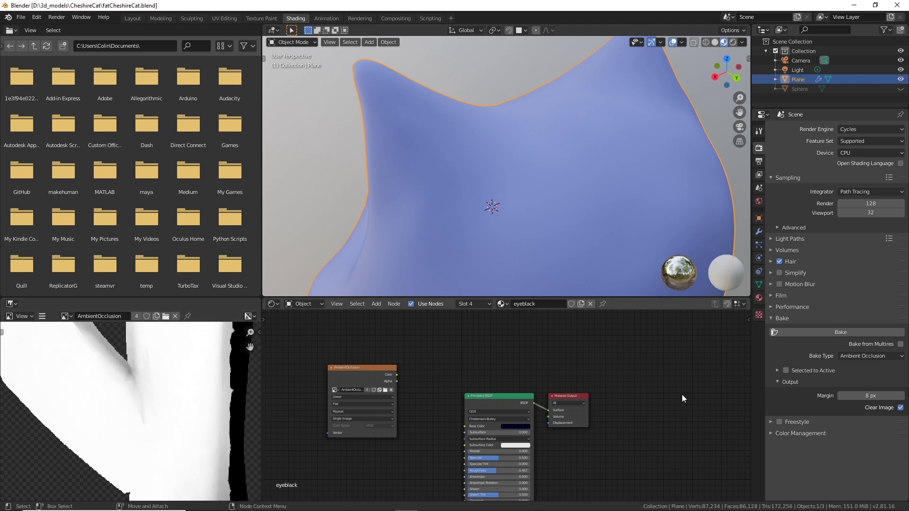
Inspect the head's material colors and smoothed shading around the eyes, mouth and nose.
middle_drag(592, 265, 561, 223)
scroll(564, 146, up, 5)
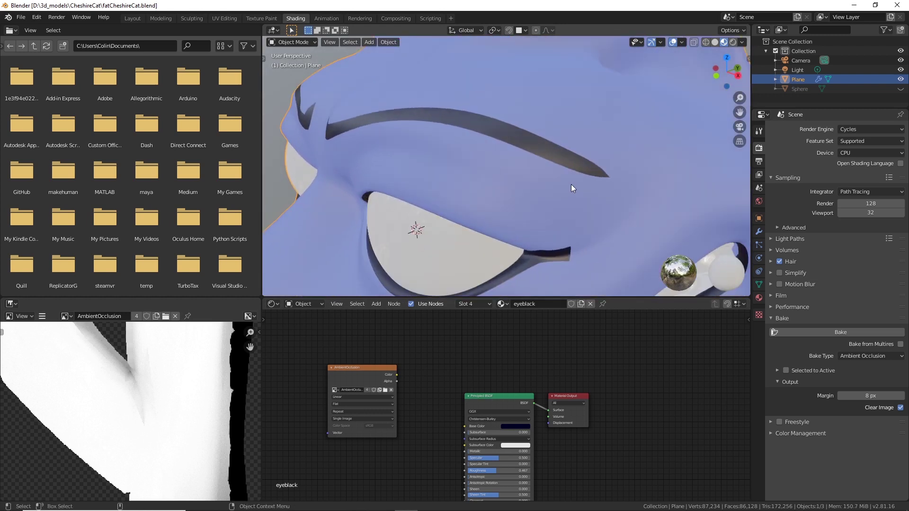
alt+right_drag(728, 231, 547, 171)
alt+drag(526, 208, 549, 194)
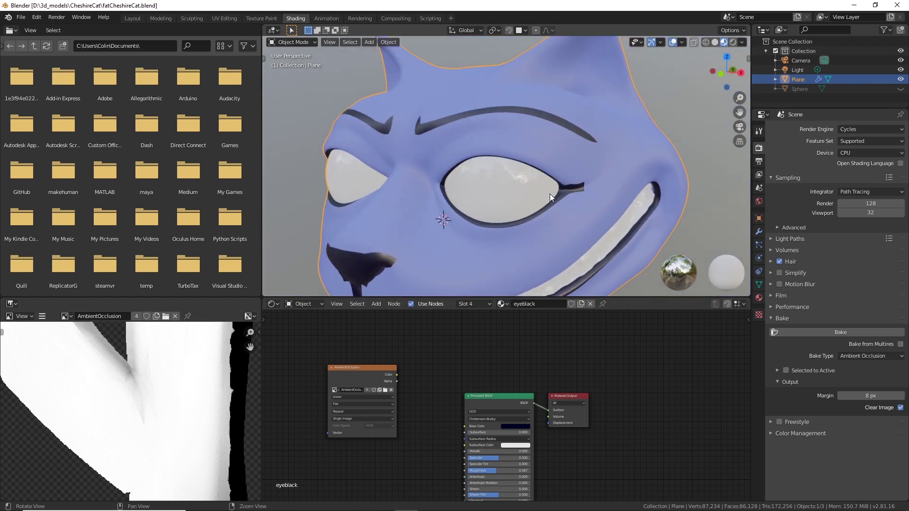
middle_drag(550, 194, 585, 193)
scroll(585, 192, up, 4)
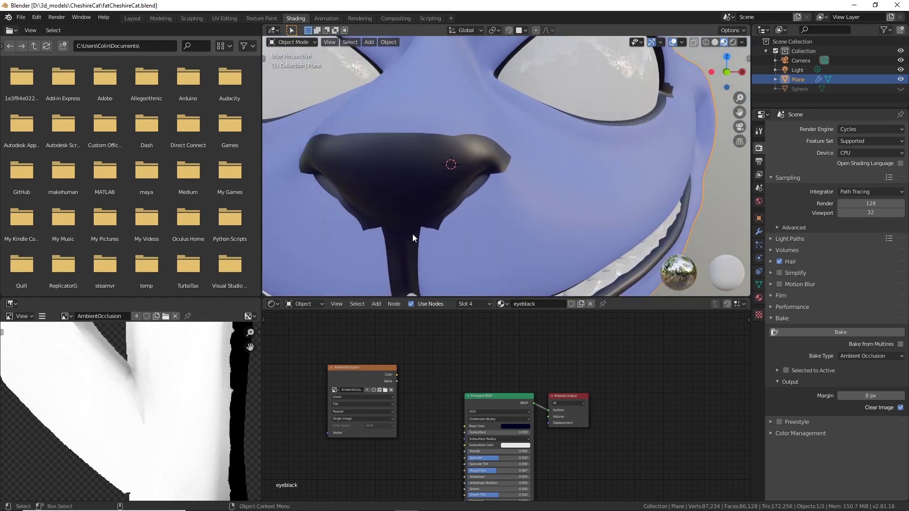
middle_drag(476, 230, 425, 176)
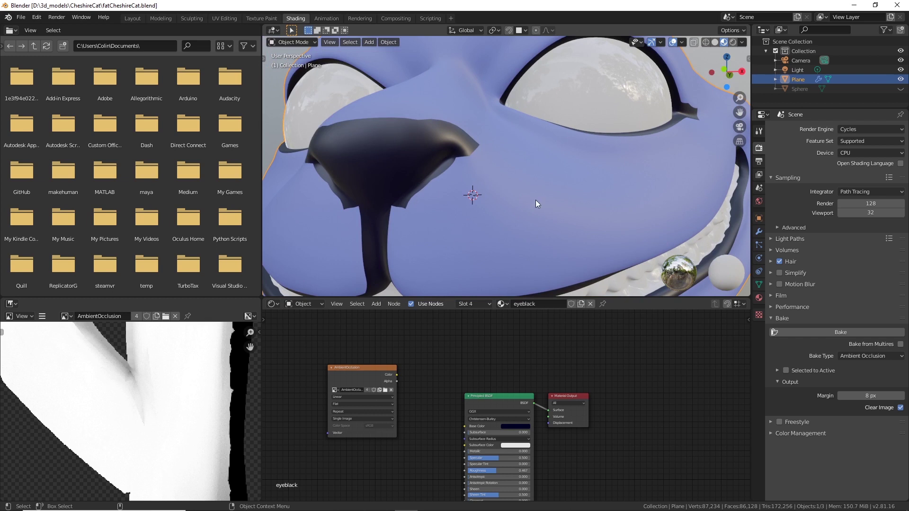
scroll(536, 199, down, 3)
middle_drag(535, 200, 461, 205)
scroll(542, 198, up, 5)
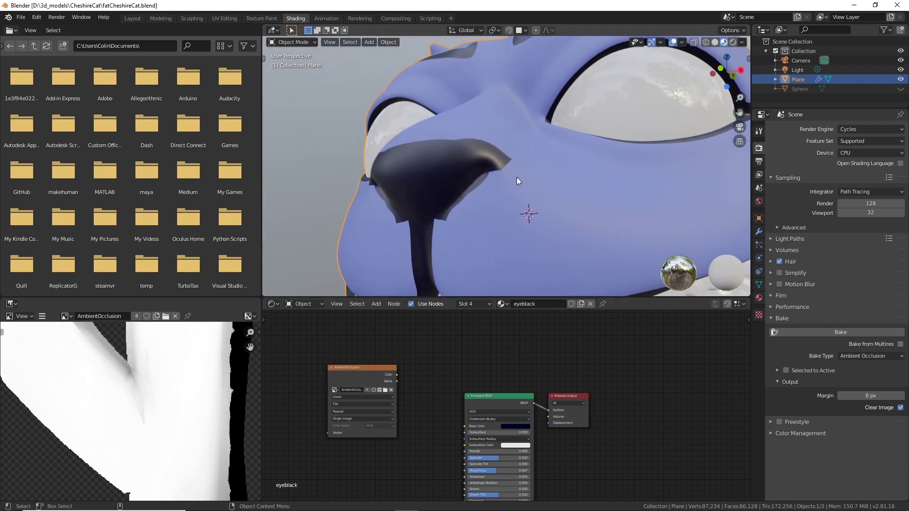
scroll(459, 215, up, 2)
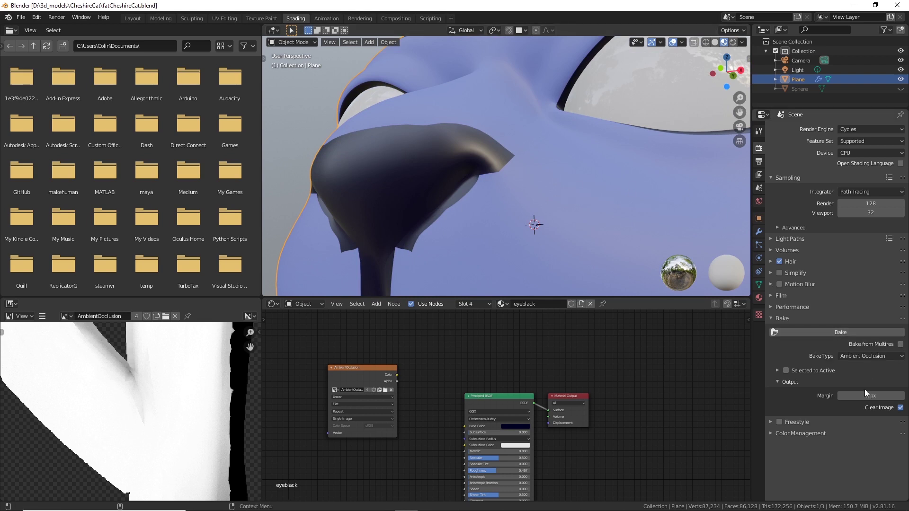
Rebake the subdivided head's ambient occlusion into the AmbientOcclusion image and check the image while it bakes.
click(860, 334)
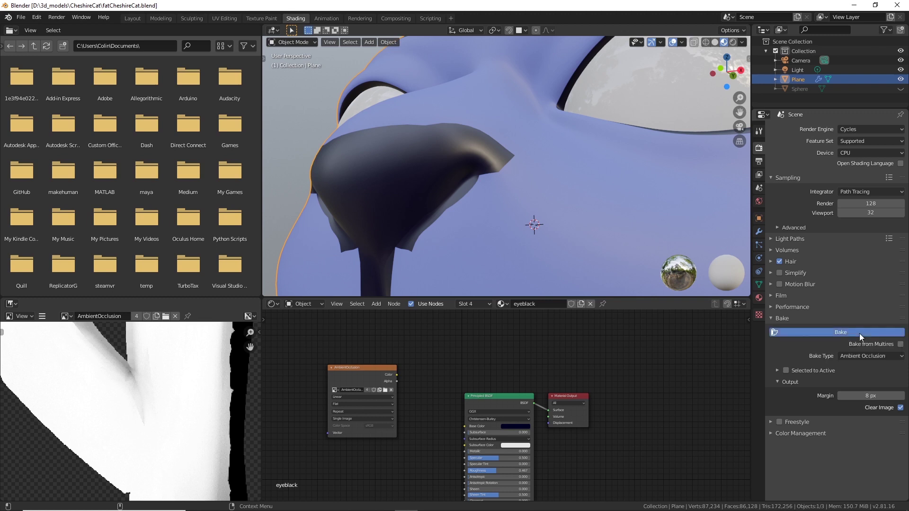
scroll(496, 239, down, 2)
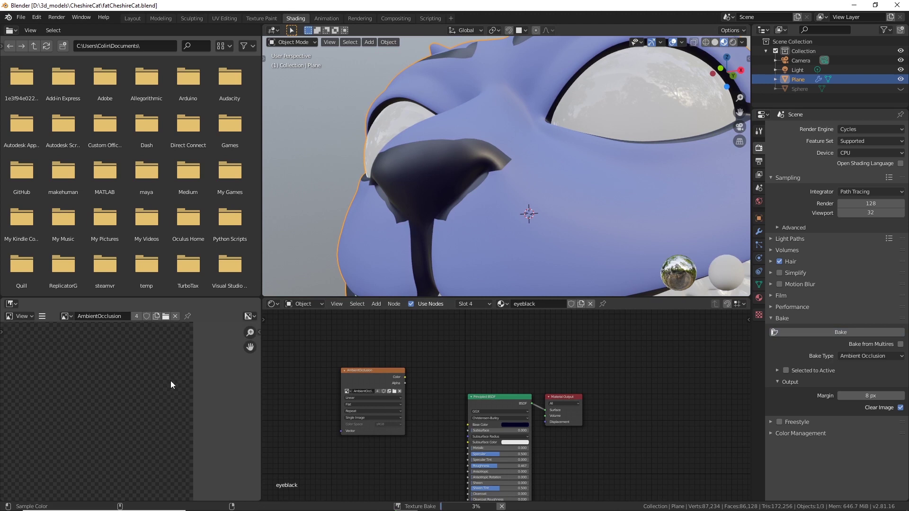
scroll(170, 380, up, 3)
scroll(170, 380, down, 2)
middle_drag(116, 382, 195, 371)
scroll(448, 399, up, 1)
scroll(448, 400, down, 1)
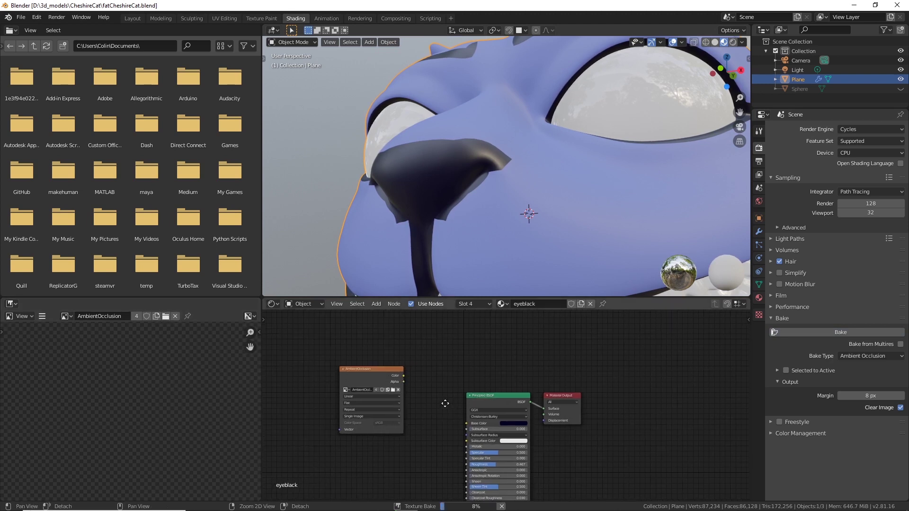